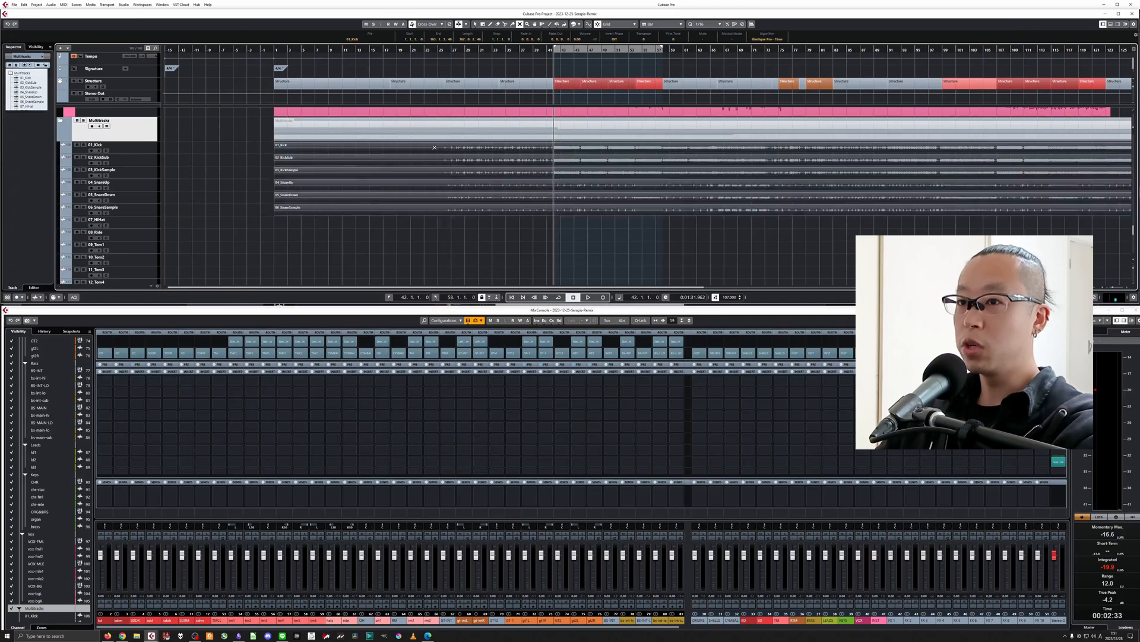
Solo the original kick and snare tracks, 01_Kick through 06_SnareSample, and play part of the structure section starting at bar 42.
{"action": "left_click", "coordinate": [153, 148]}
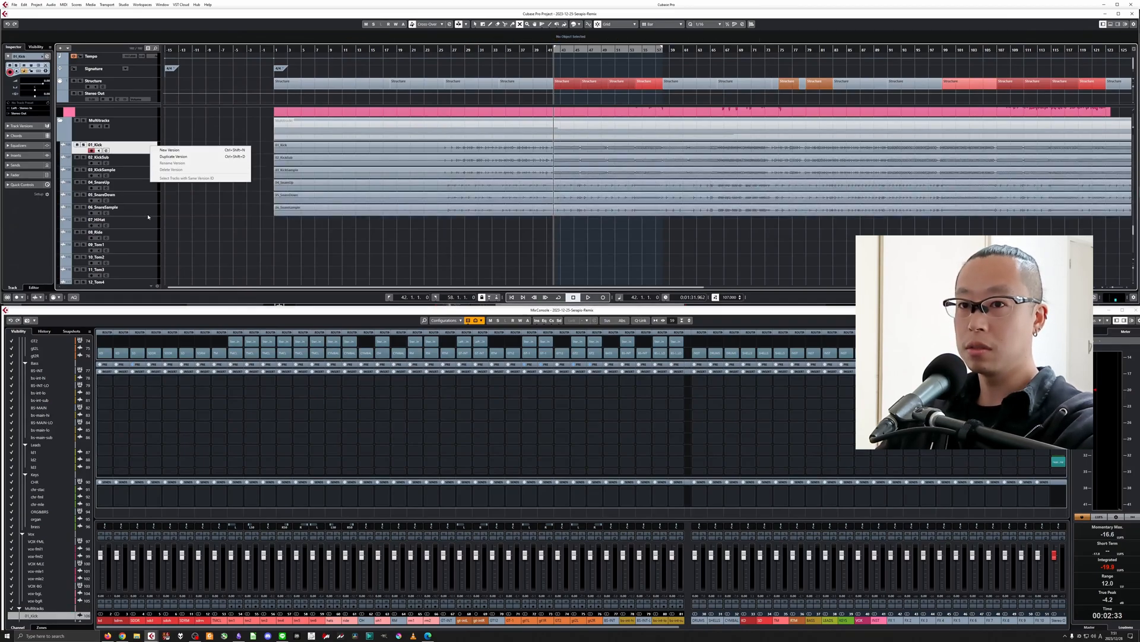
{"action": "key", "text": "space"}
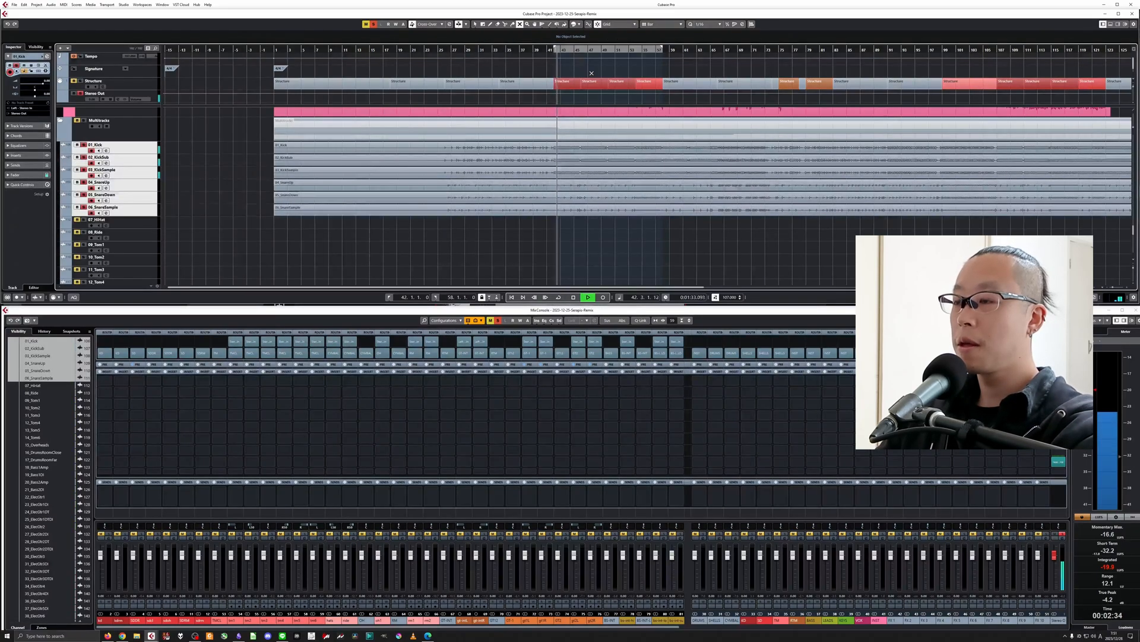
{"action": "key", "text": "h"}
{"action": "key", "text": "h"}
{"action": "key", "text": "h"}
{"action": "key", "text": "h"}
{"action": "key", "text": "h"}
{"action": "key", "text": "h"}
{"action": "key", "text": "h"}
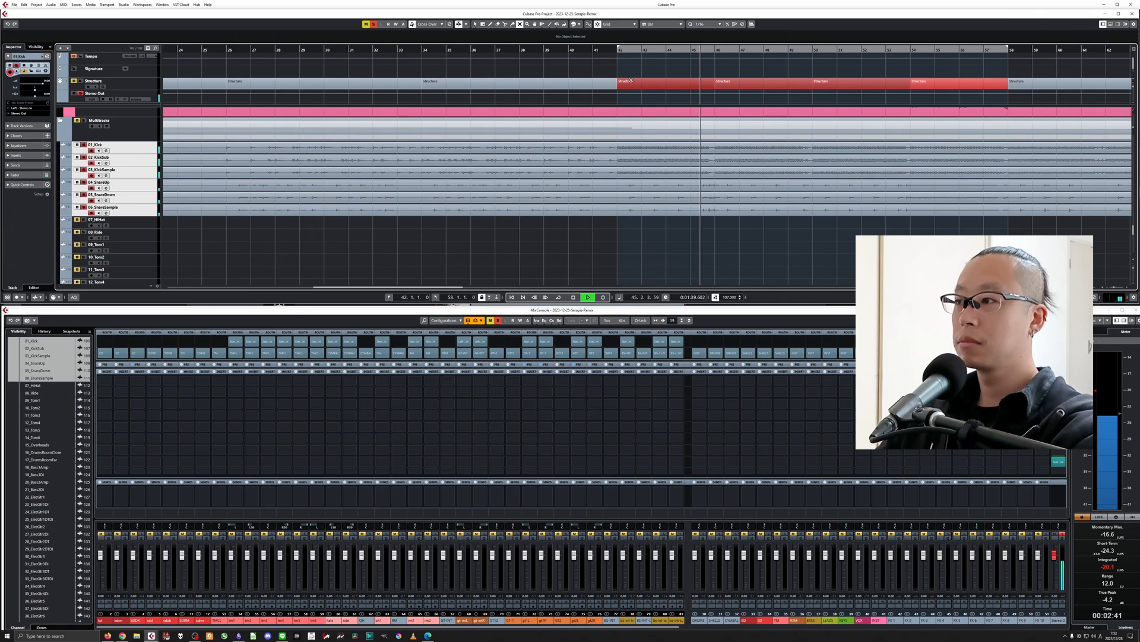
{"action": "key", "text": "space"}
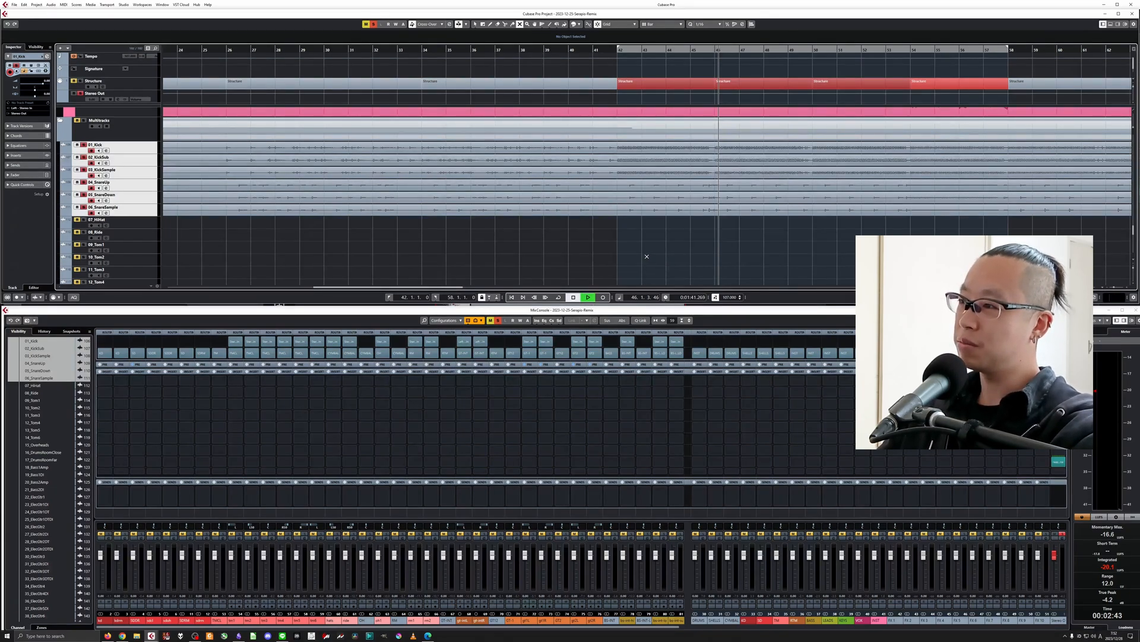
{"action": "key", "text": "space"}
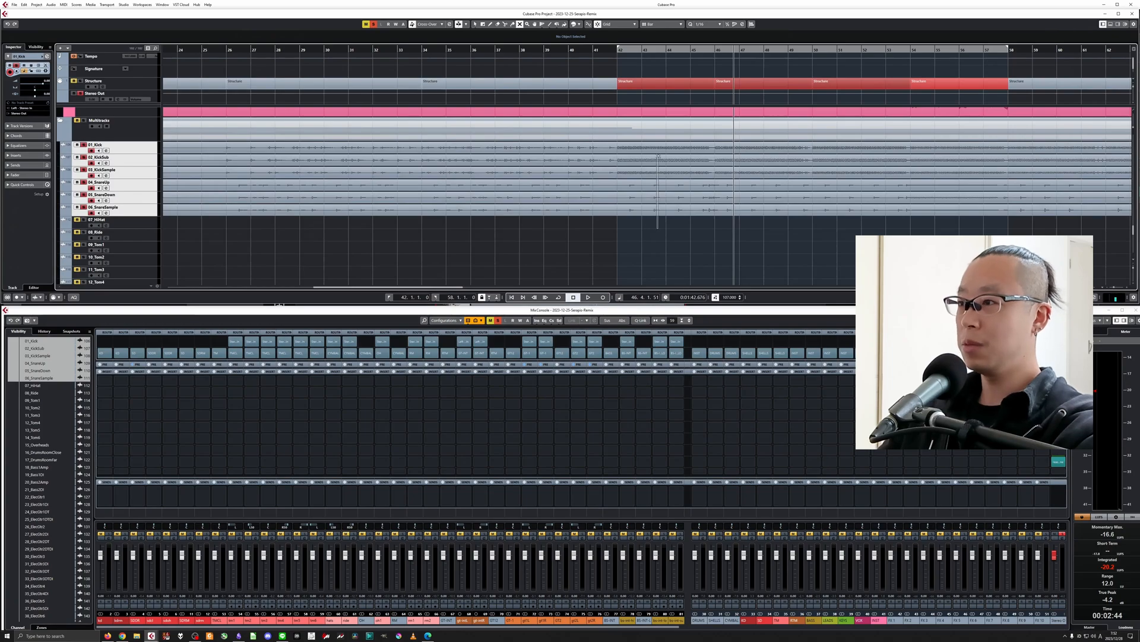
Clear the kick and snare solos, solo the sd3 shells track in the Drums folder and play it.
{"action": "left_click_drag", "start_coordinate": [658, 156], "coordinate": [659, 147]}
{"action": "left_click", "coordinate": [645, 229]}
{"action": "key", "text": "g"}
{"action": "key", "text": "g"}
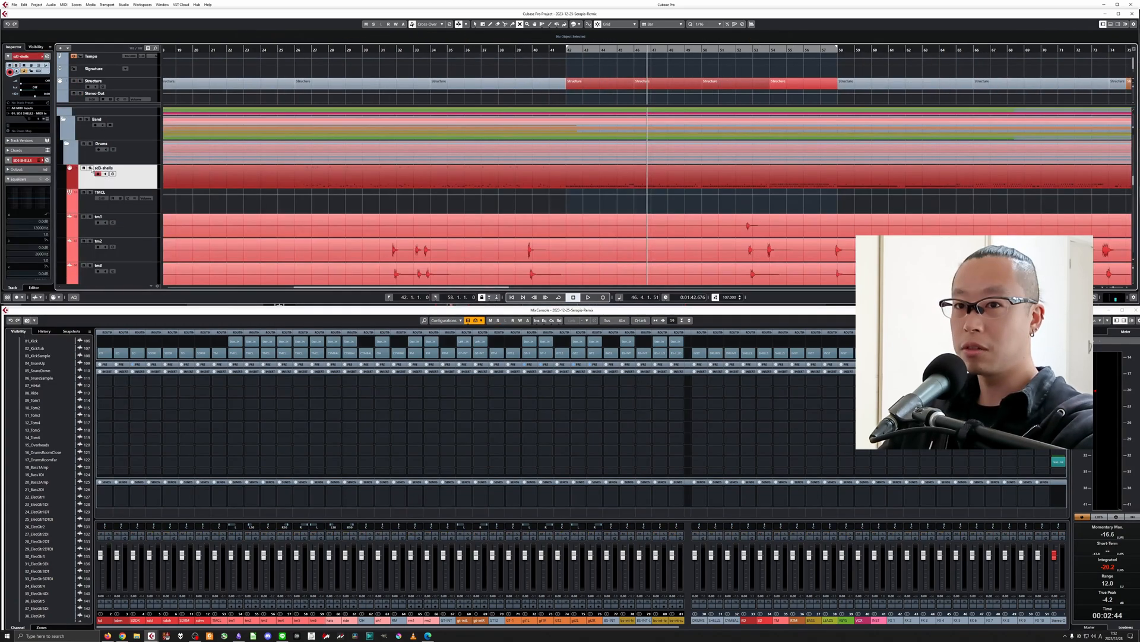
{"action": "left_click", "coordinate": [89, 168]}
{"action": "key", "text": "space"}
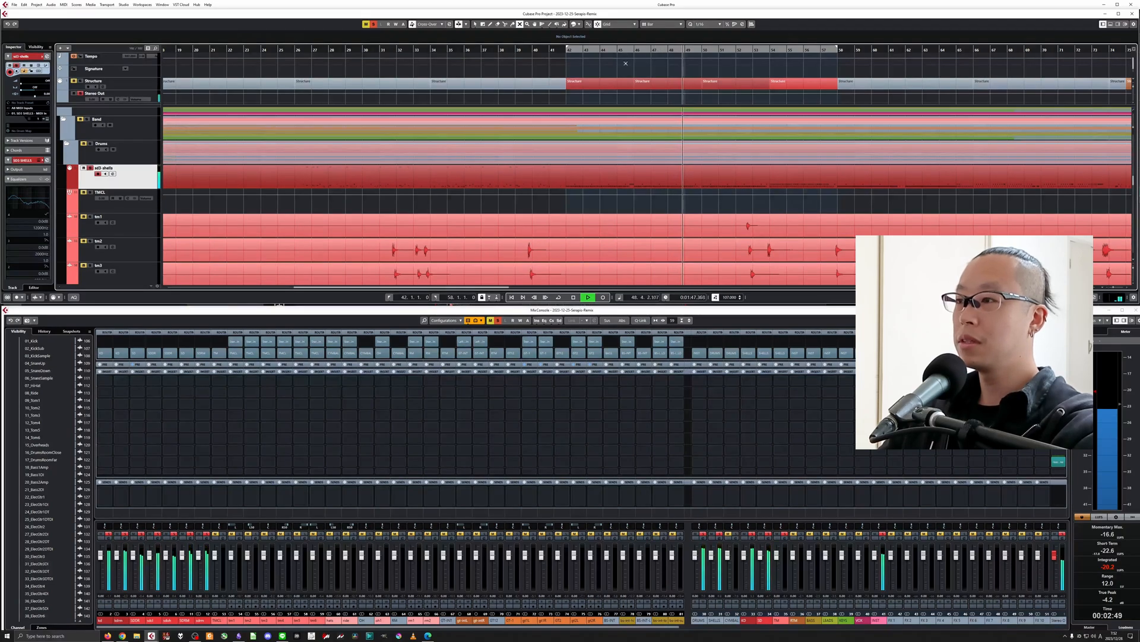
{"action": "key", "text": "space"}
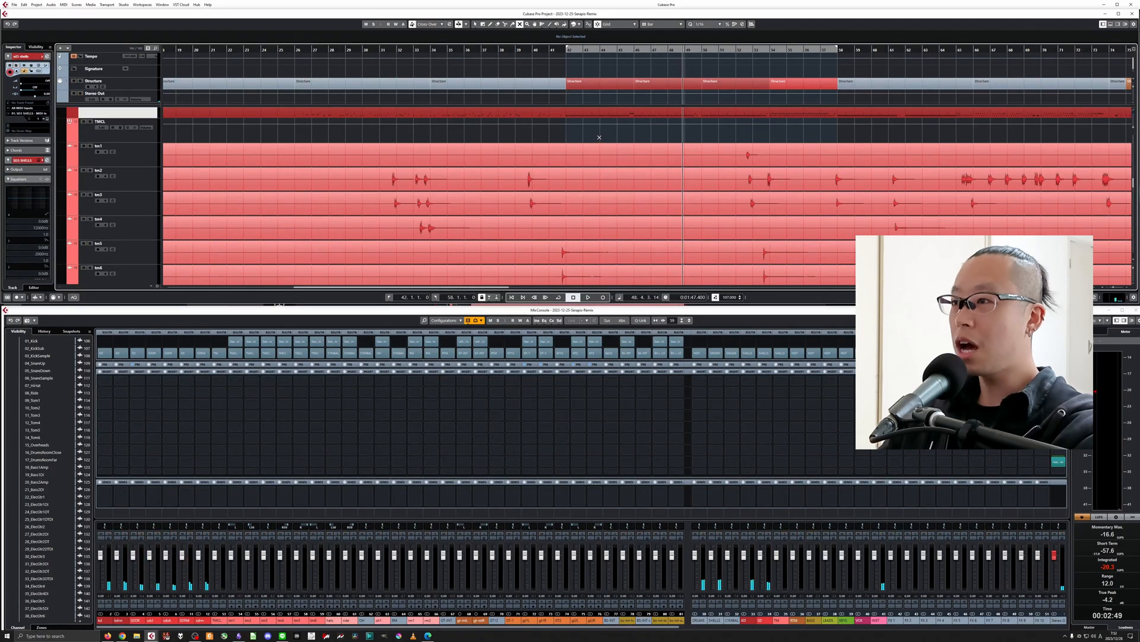
Place the playhead at bar 52, solo the six tom tracks below sd3 shells and play their fill.
{"action": "key", "text": "shift+g"}
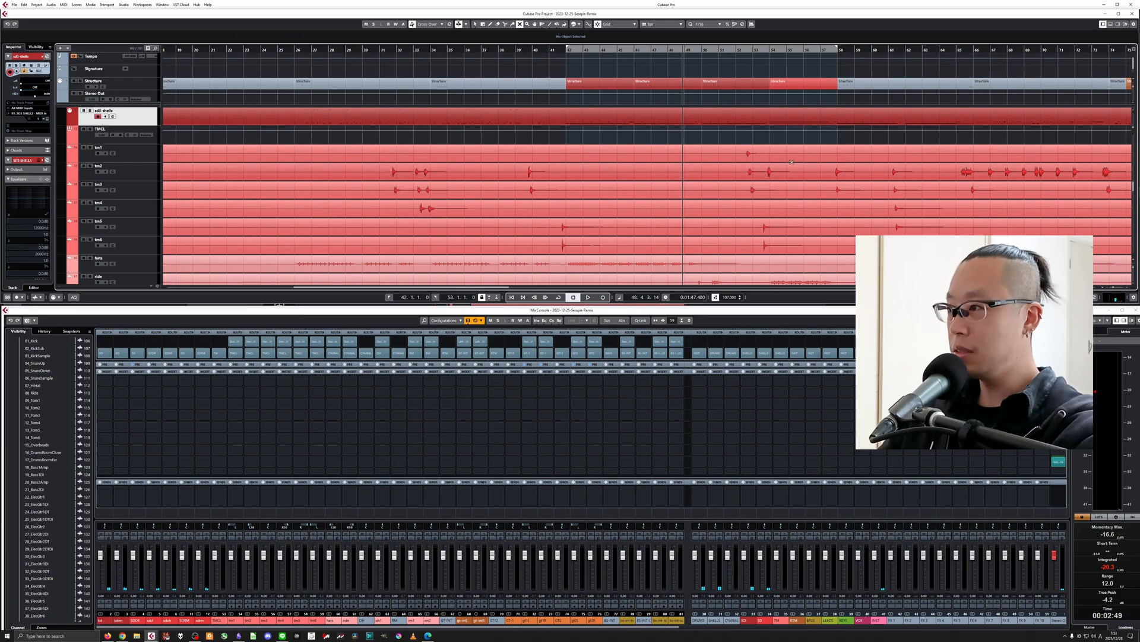
{"action": "left_click", "coordinate": [740, 51]}
{"action": "key", "text": "h"}
{"action": "left_click", "coordinate": [122, 159]}
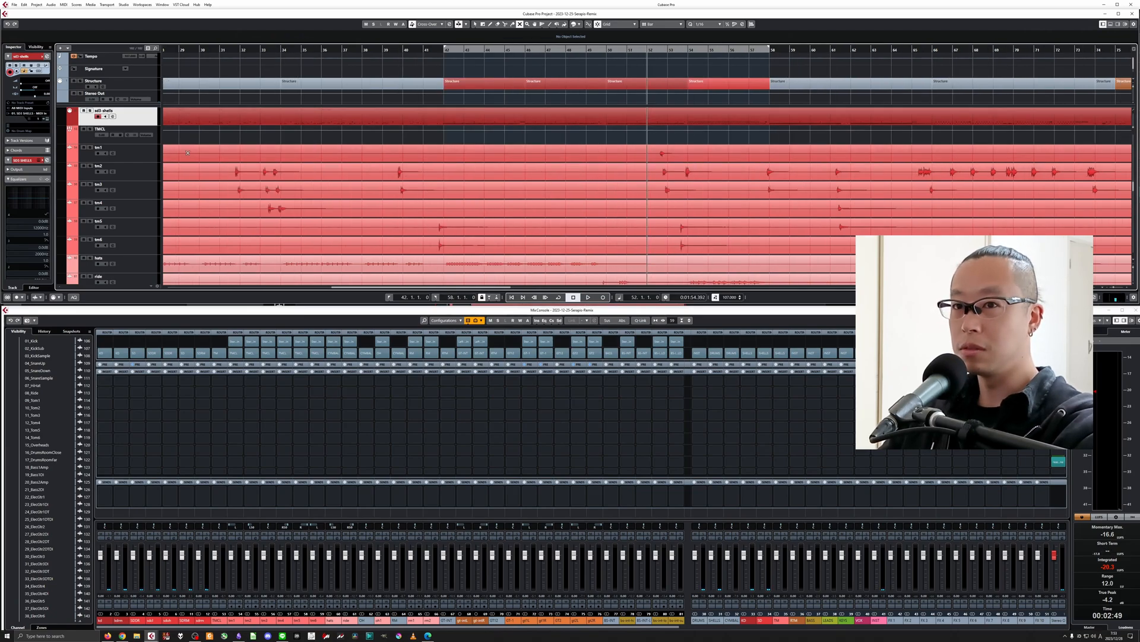
{"action": "left_click", "coordinate": [133, 245], "text": "shift"}
{"action": "key", "text": "s"}
{"action": "key", "text": "space"}
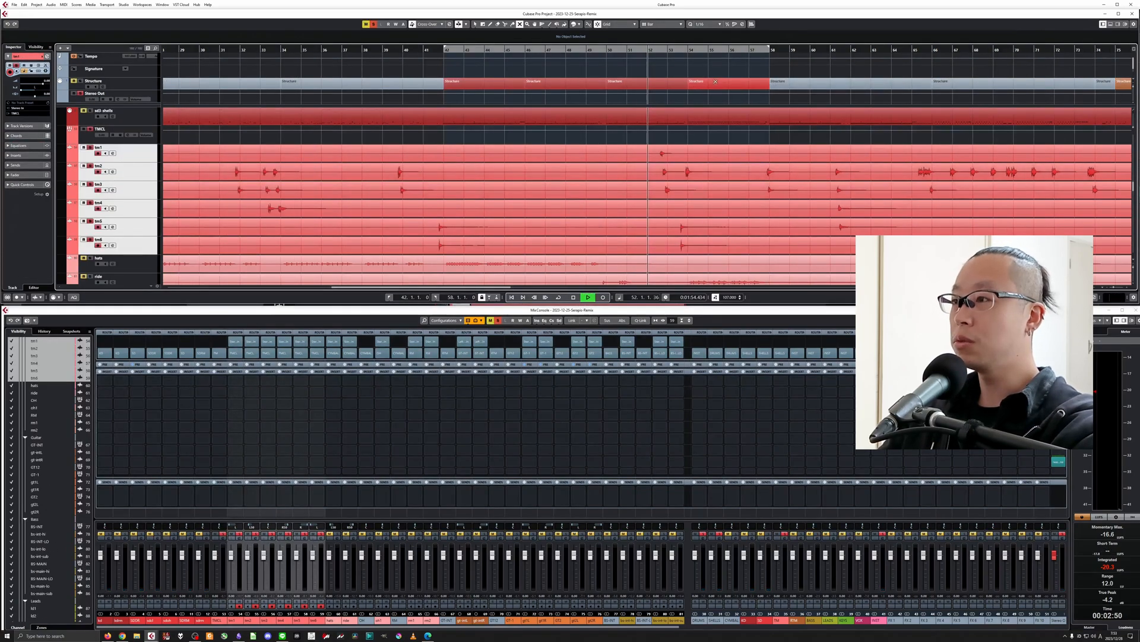
{"action": "key", "text": "h"}
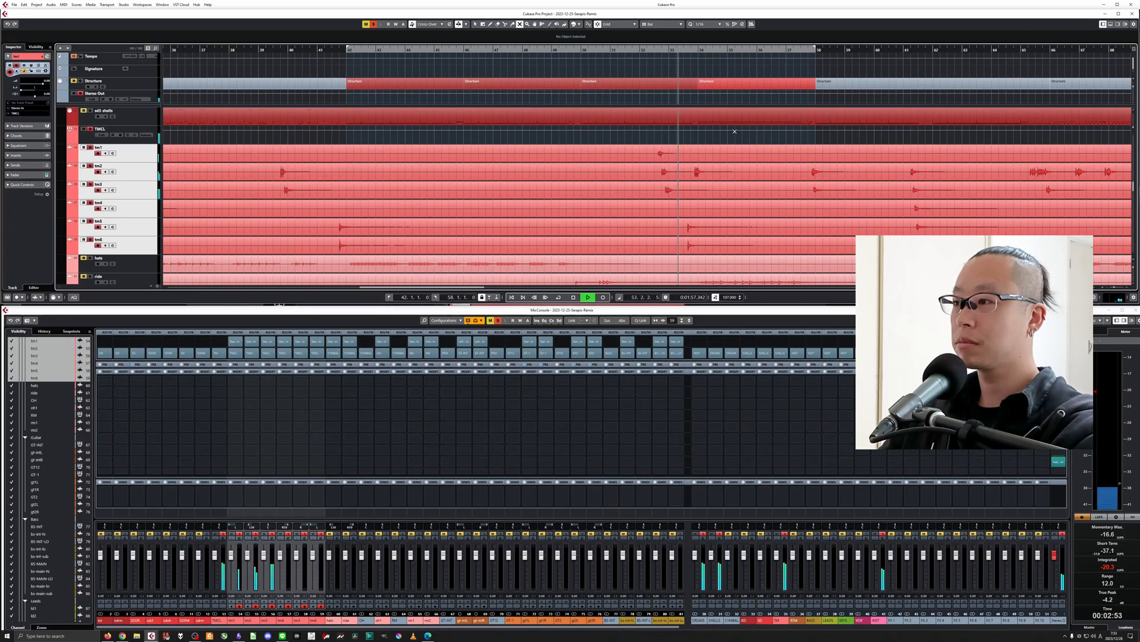
{"action": "key", "text": "space"}
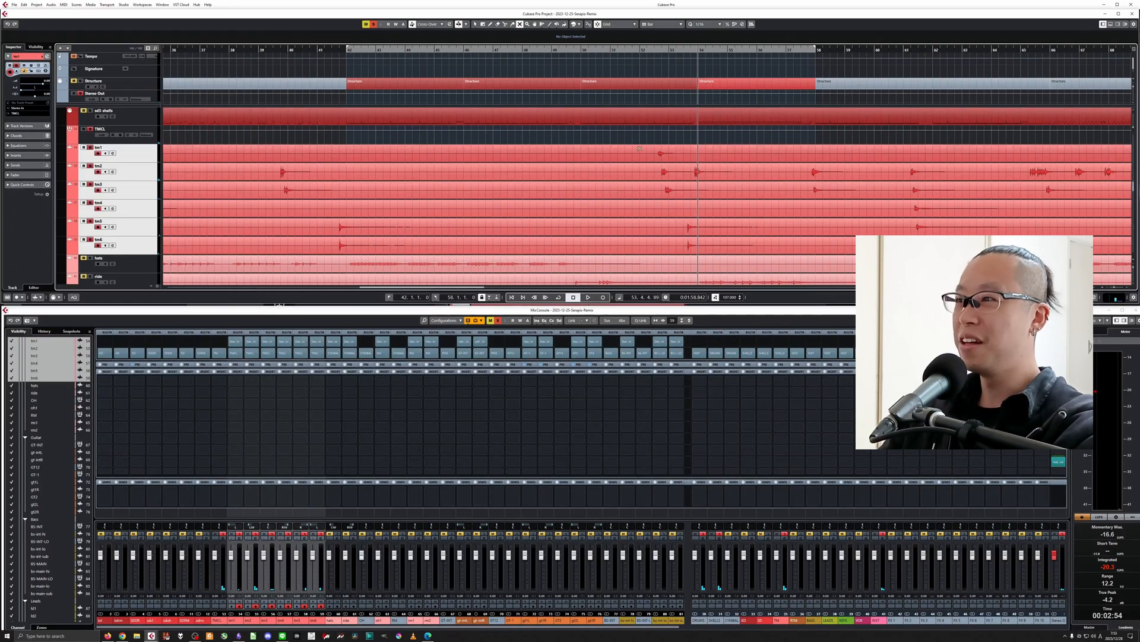
Turn off all solos and examine the DI guitar tracks in the multitracks and the bass, lead and keys tracks in the band folder.
{"action": "key", "text": "g"}
{"action": "left_click", "coordinate": [374, 25]}
{"action": "scroll", "coordinate": [428, 144], "scroll_direction": "down", "scroll_amount": 10}
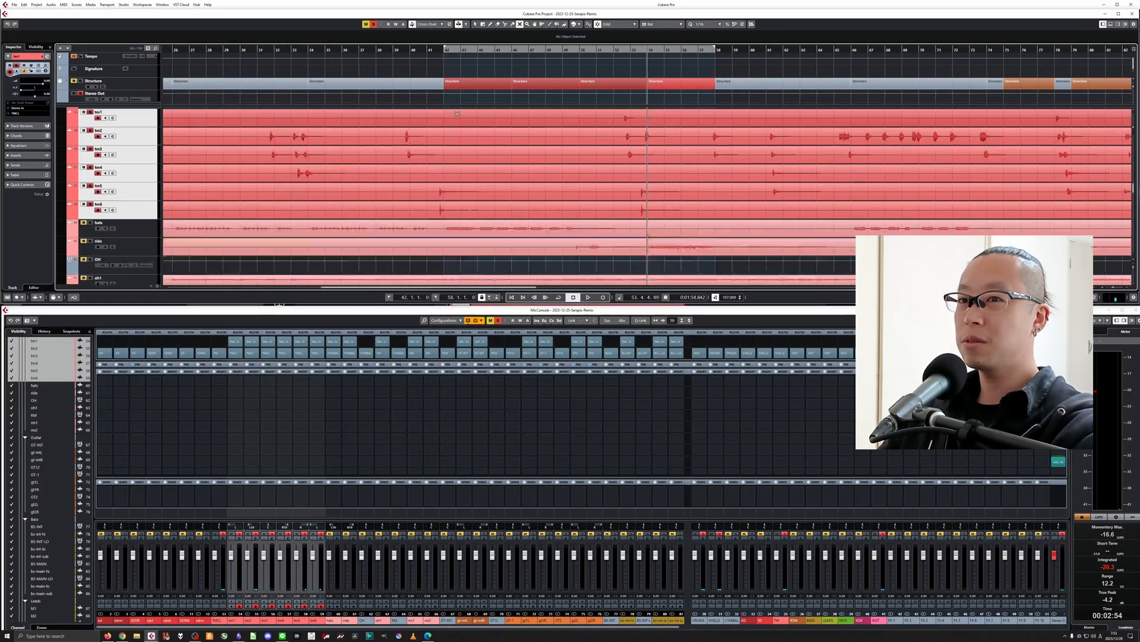
{"action": "scroll", "coordinate": [427, 145], "scroll_direction": "down", "scroll_amount": 15}
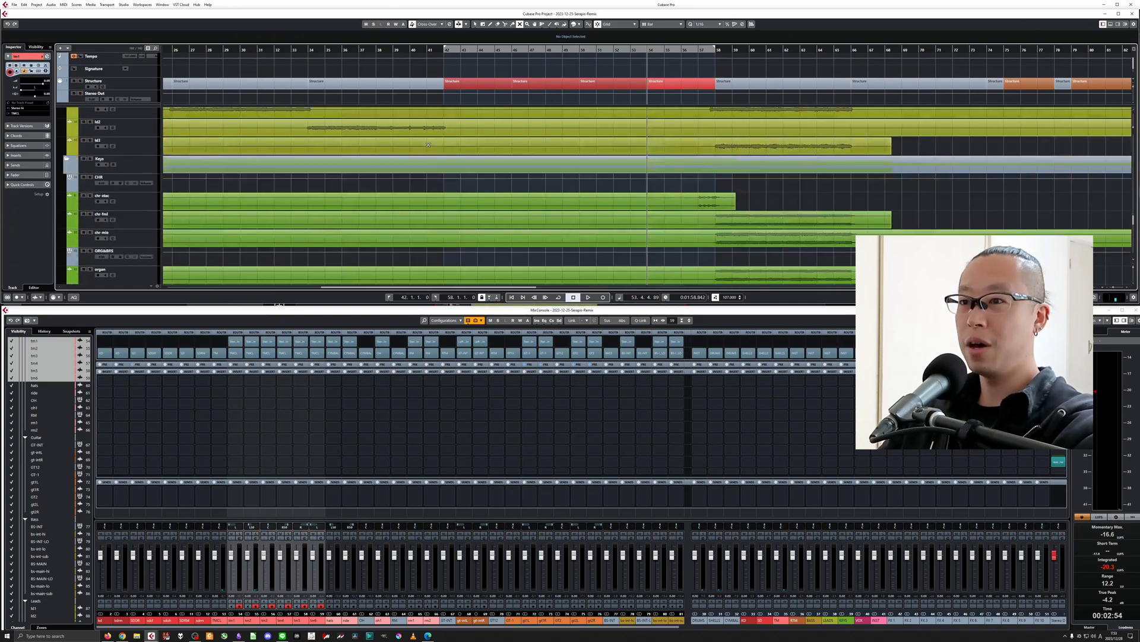
{"action": "key", "text": "g"}
{"action": "key", "text": "g"}
{"action": "key", "text": "g"}
{"action": "key", "text": "g"}
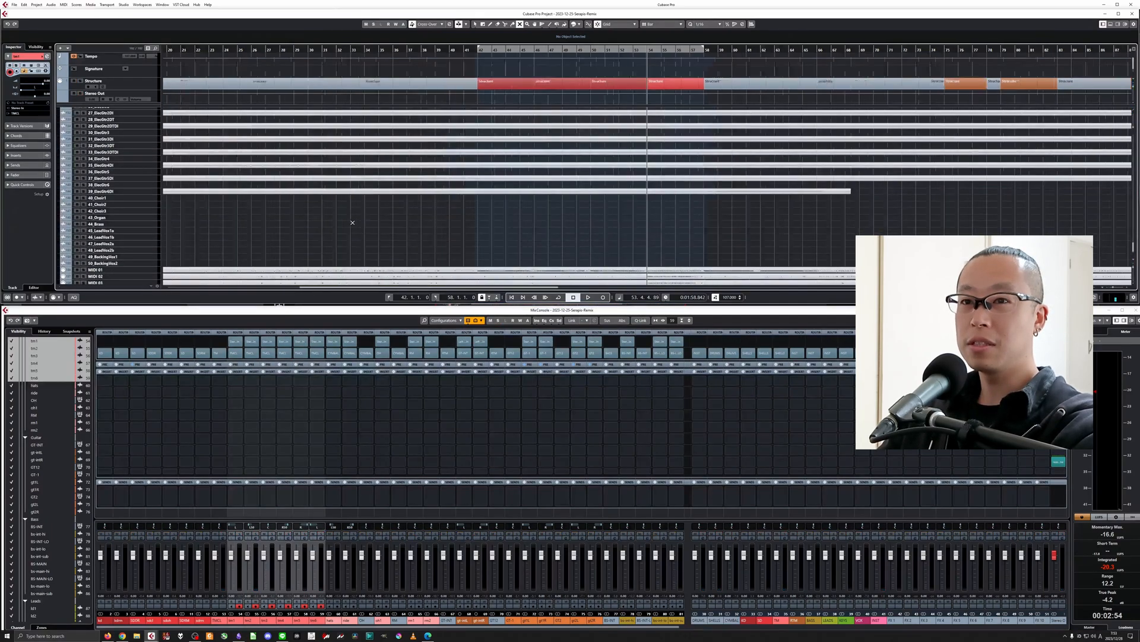
{"action": "scroll", "coordinate": [247, 190], "scroll_direction": "up", "scroll_amount": 4}
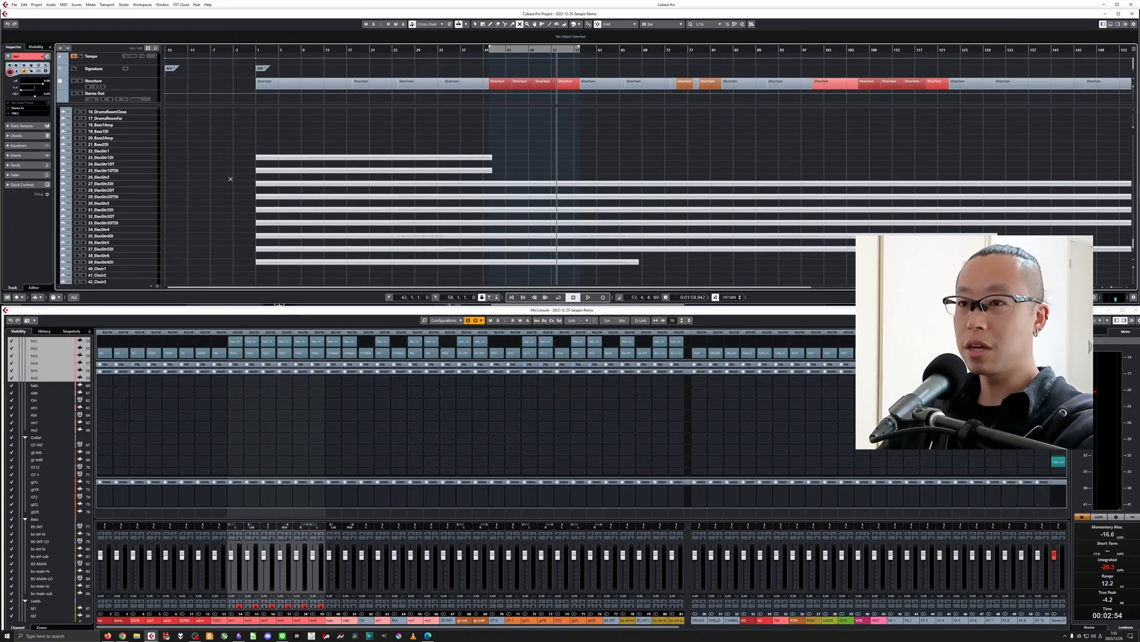
{"action": "scroll", "coordinate": [288, 138], "scroll_direction": "up", "scroll_amount": 5}
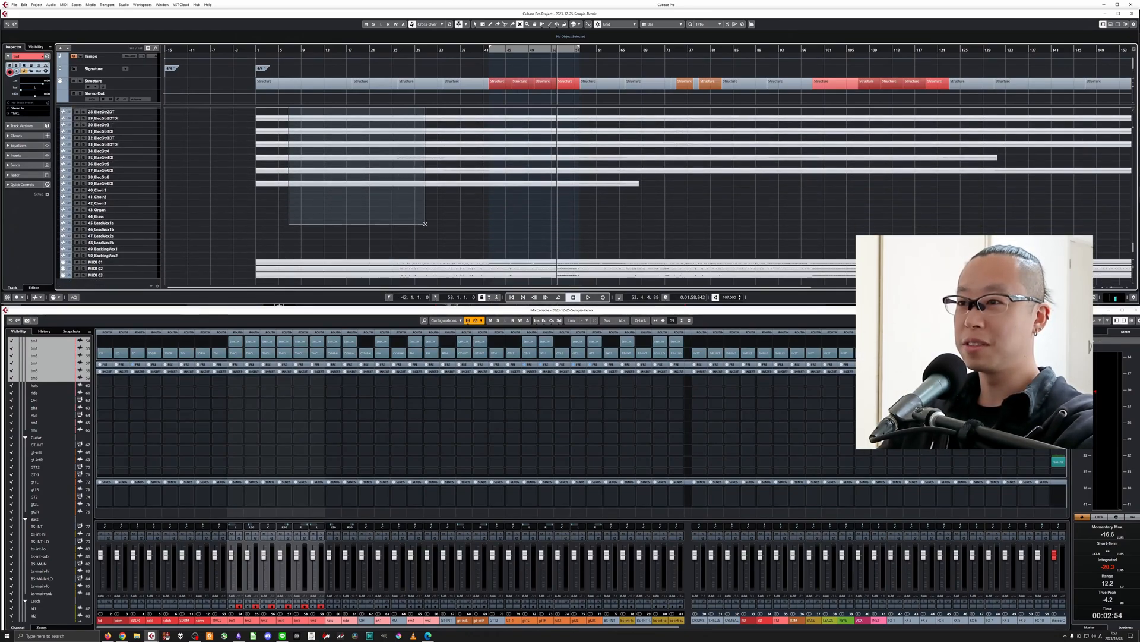
{"action": "scroll", "coordinate": [418, 197], "scroll_direction": "down", "scroll_amount": 10}
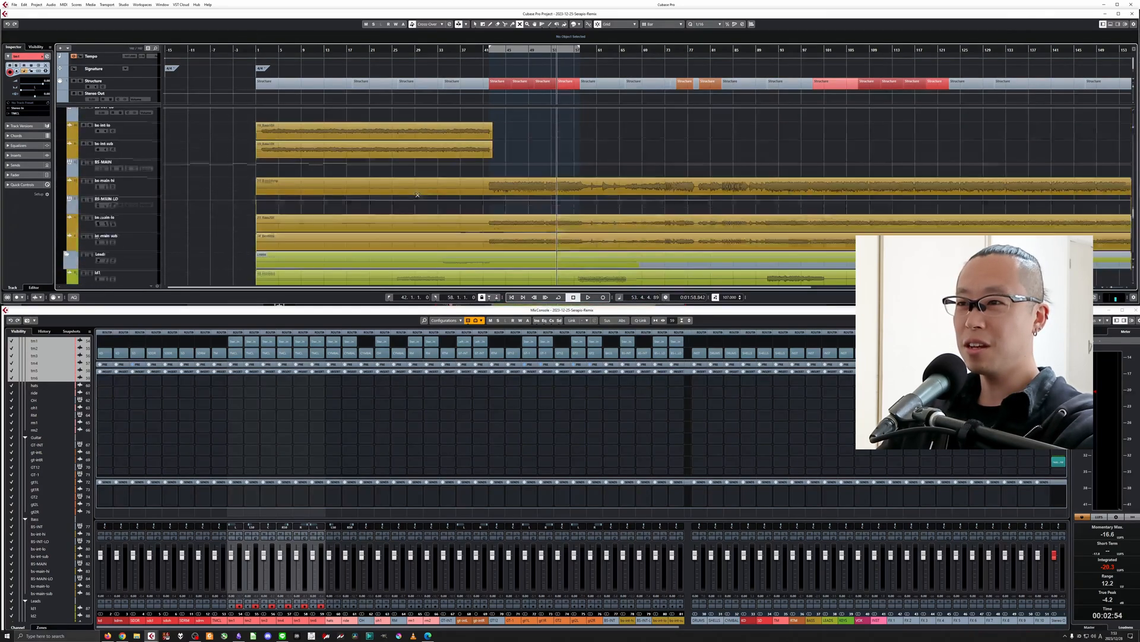
{"action": "scroll", "coordinate": [418, 194], "scroll_direction": "down", "scroll_amount": 12}
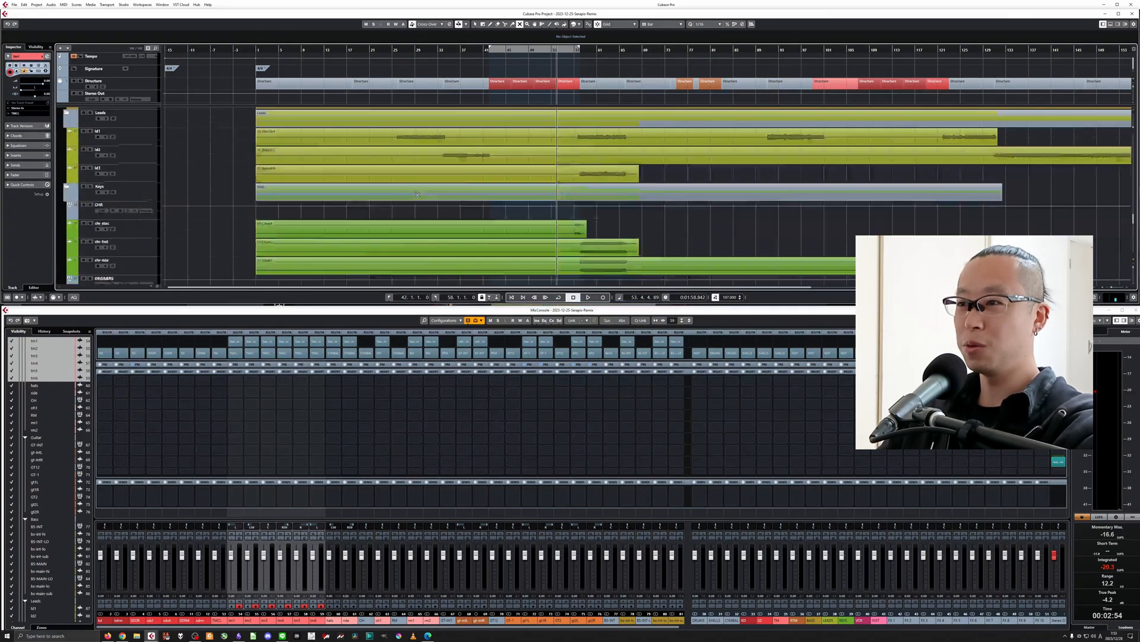
{"action": "scroll", "coordinate": [417, 194], "scroll_direction": "up", "scroll_amount": 10}
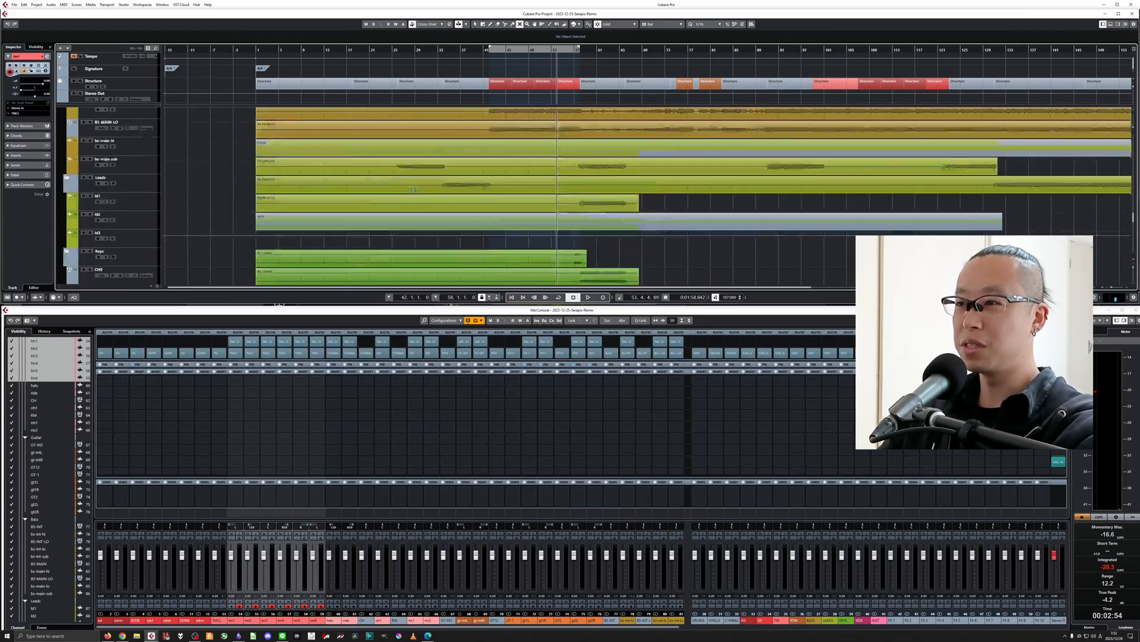
Solo and play guitar groups GT-1 and GT2 separately, and play both together from the cycle start at bar 42.
{"action": "left_click", "coordinate": [98, 149]}
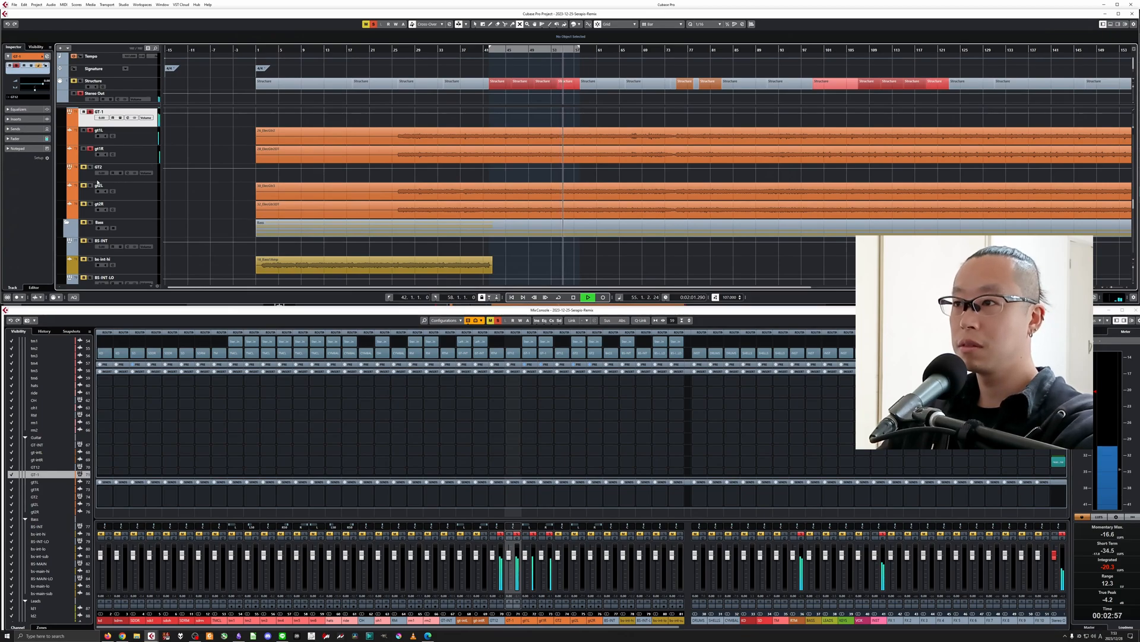
{"action": "key", "text": "space"}
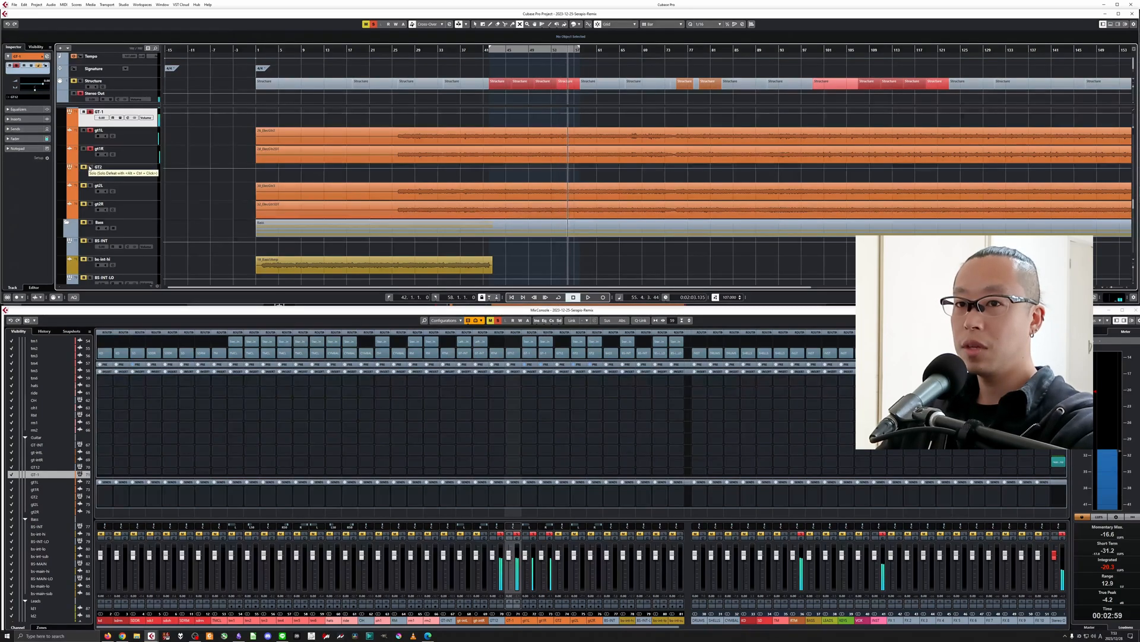
{"action": "scroll", "coordinate": [90, 168], "scroll_direction": "up", "scroll_amount": 1}
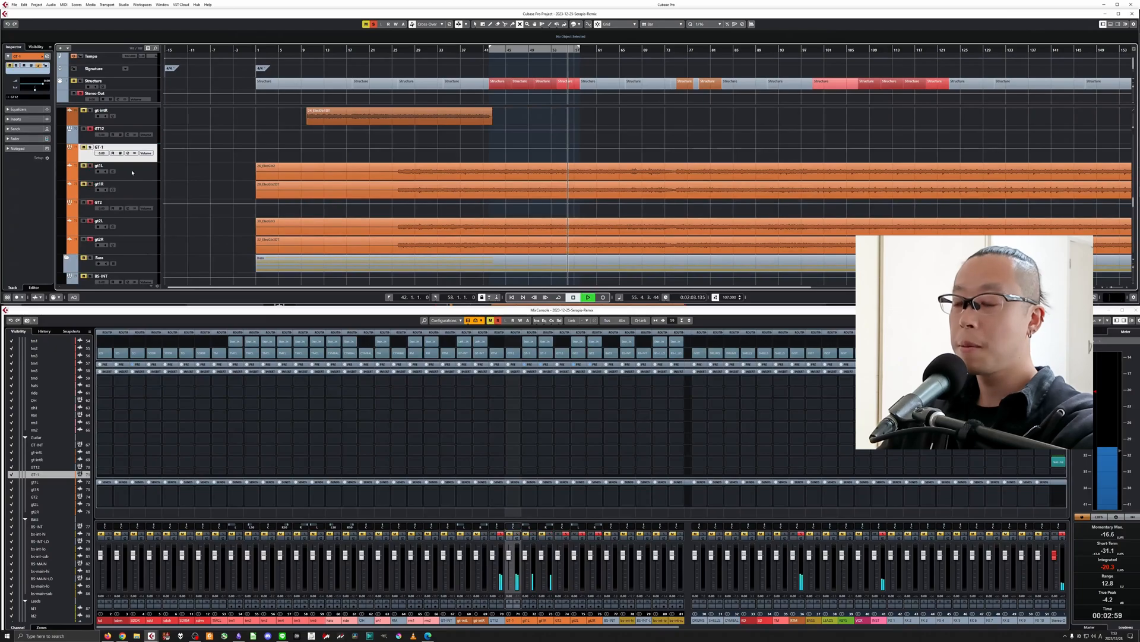
{"action": "key", "text": "space"}
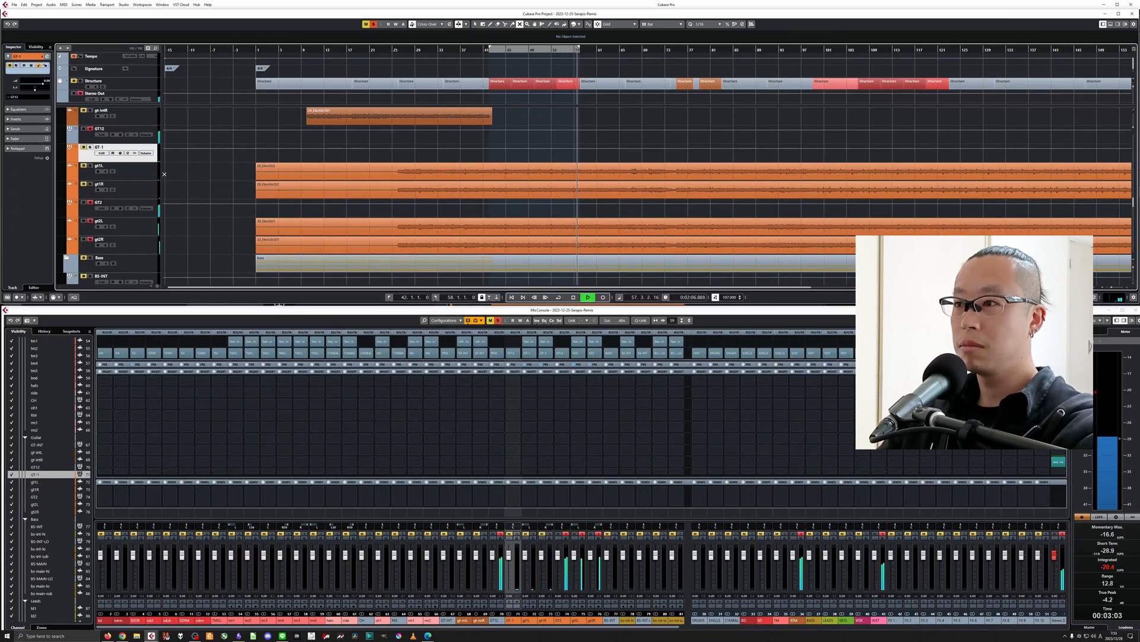
{"action": "key", "text": "space"}
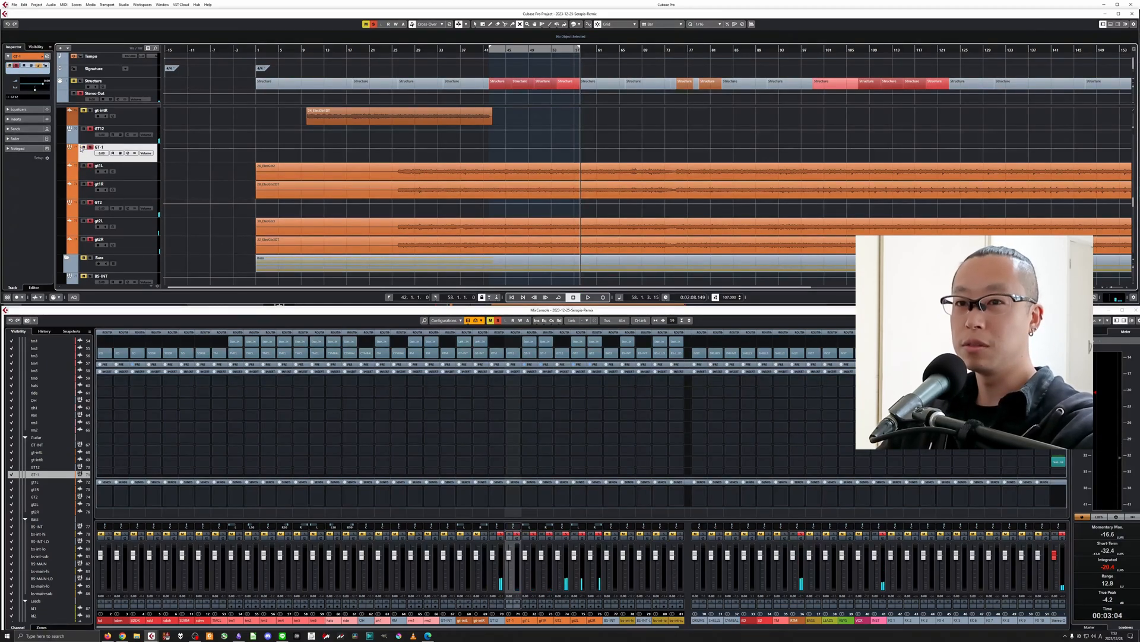
{"action": "key", "text": "KP_1"}
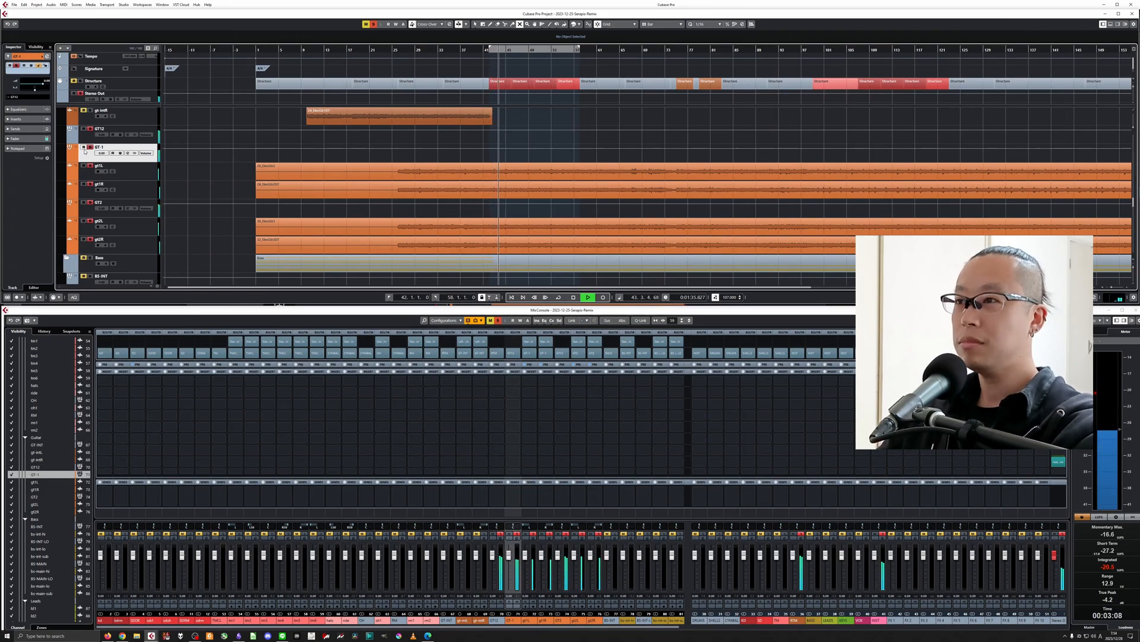
{"action": "key", "text": "space"}
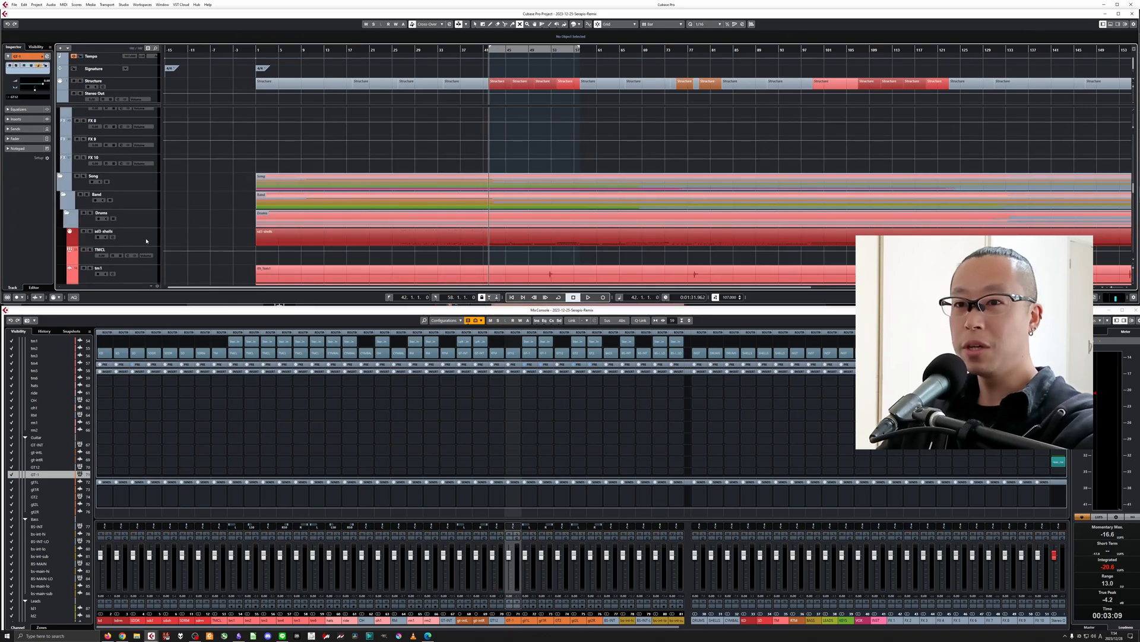
Open the Superior Drummer instrument of the sd3 shells track and audition the kick's main sample on its own before selecting the snare.
{"action": "left_click", "coordinate": [149, 237]}
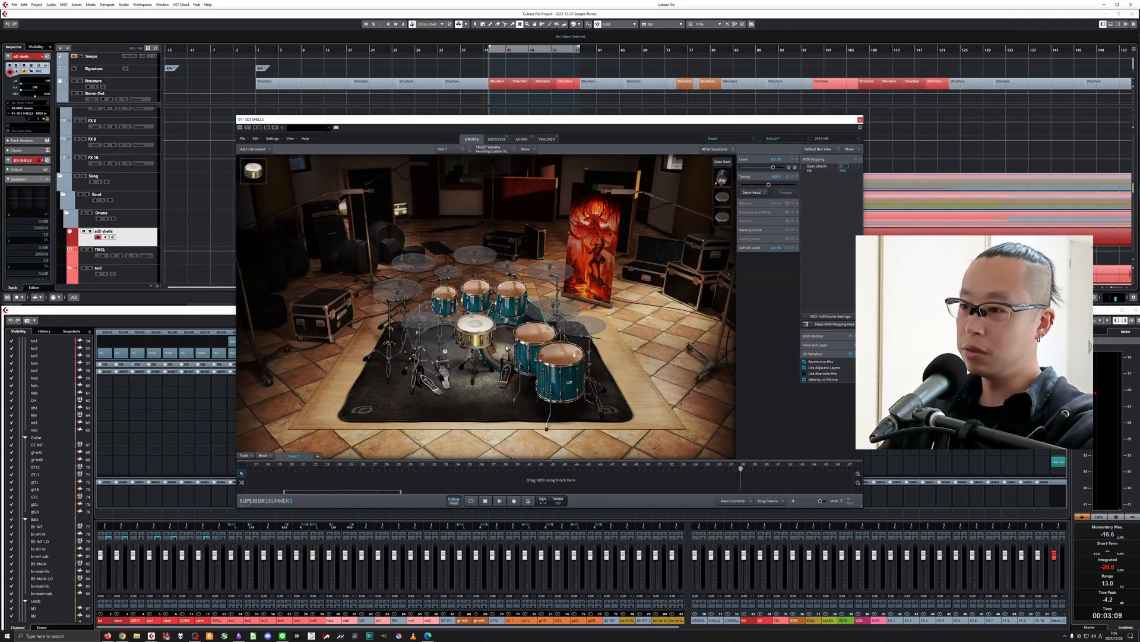
{"action": "left_click", "coordinate": [506, 349]}
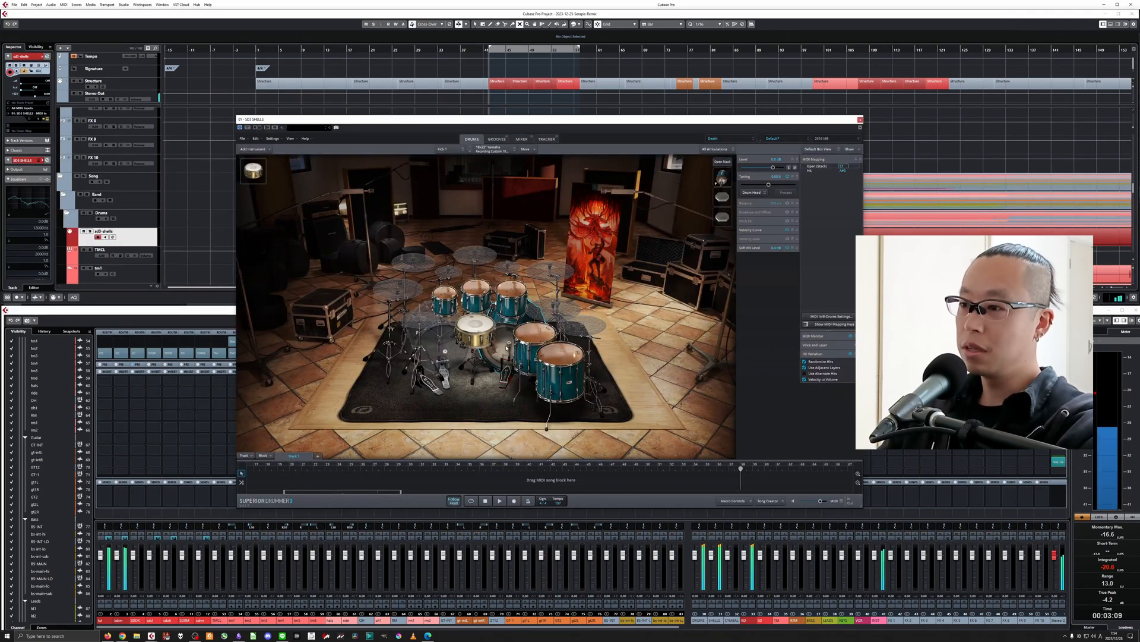
{"action": "left_click", "coordinate": [722, 177]}
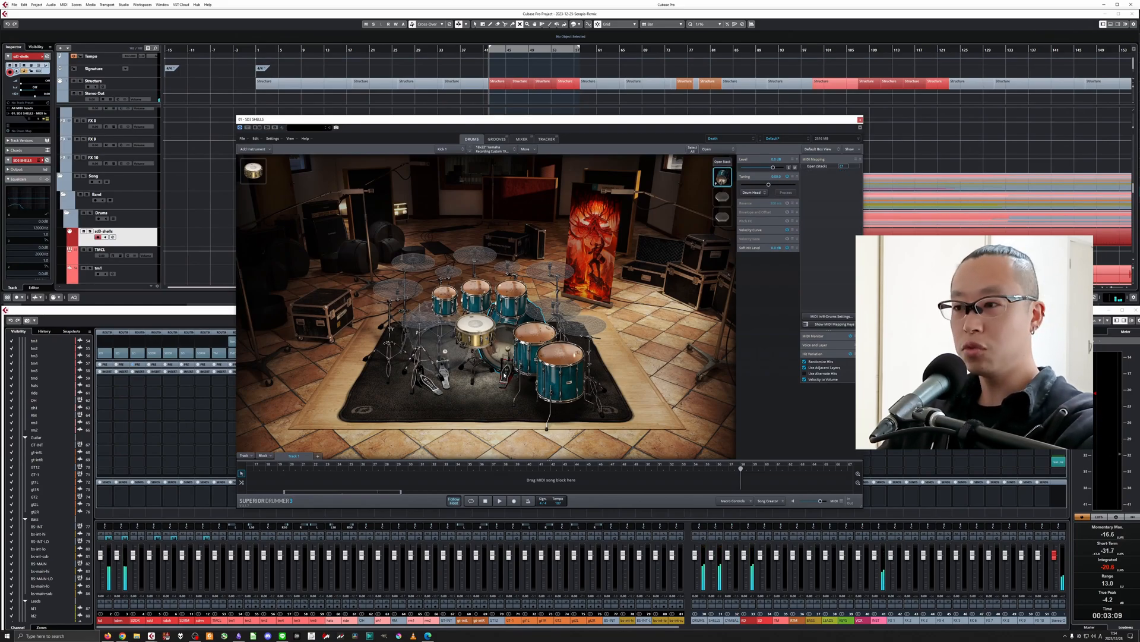
{"action": "left_click", "coordinate": [476, 322]}
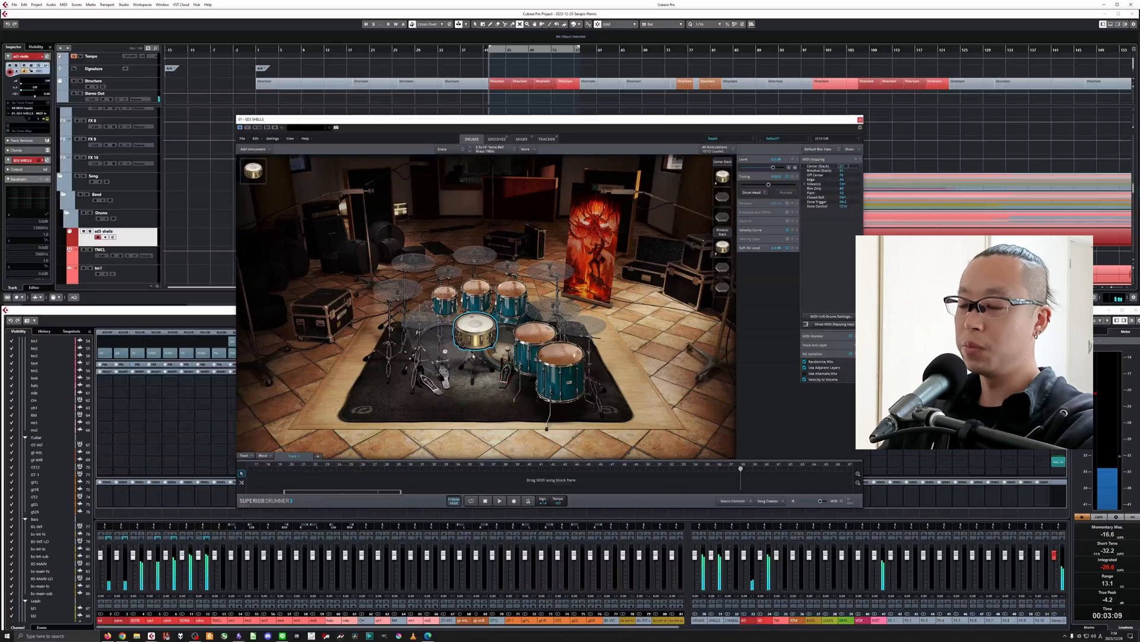
Audition the stacked samples layered under the kick and the snare, and close the drum instrument window.
{"action": "left_click", "coordinate": [504, 361]}
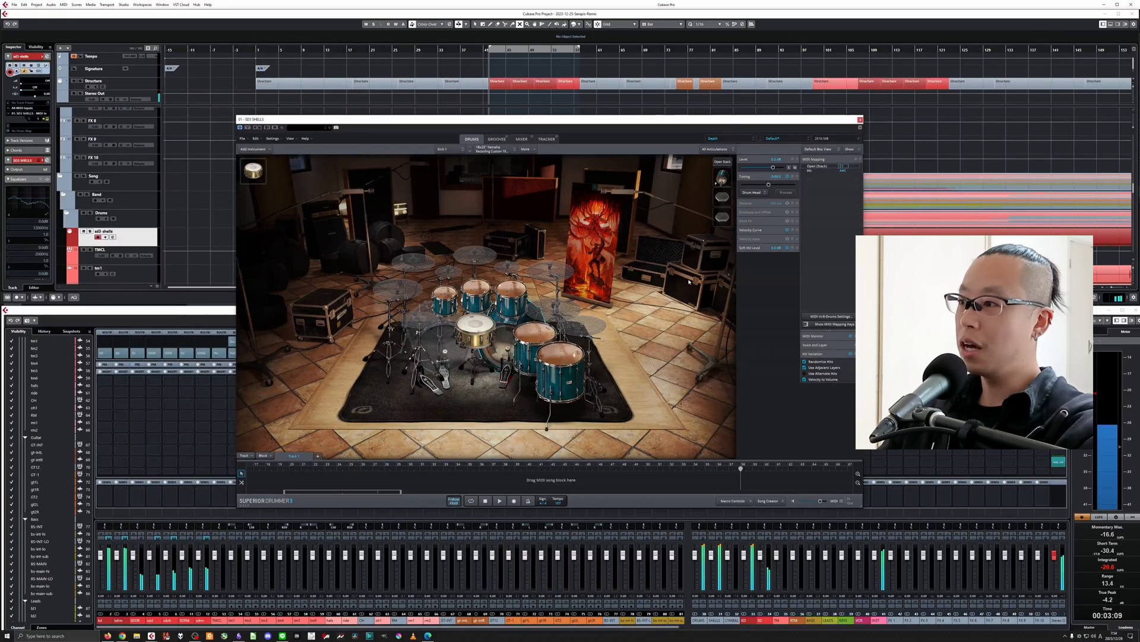
{"action": "left_click", "coordinate": [723, 198]}
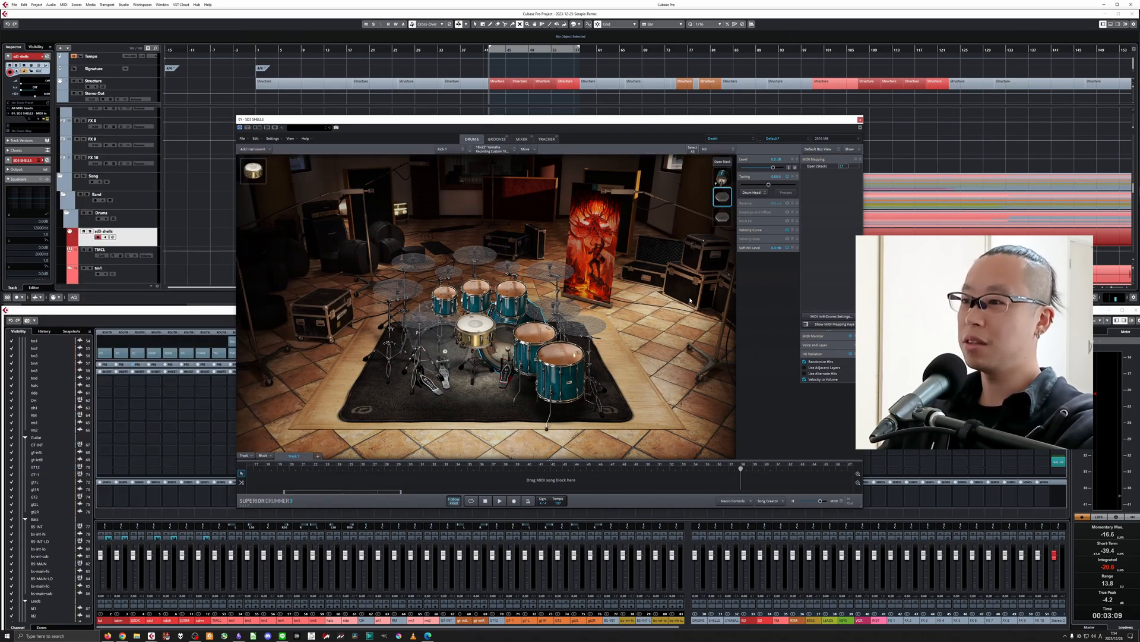
{"action": "left_click", "coordinate": [479, 326]}
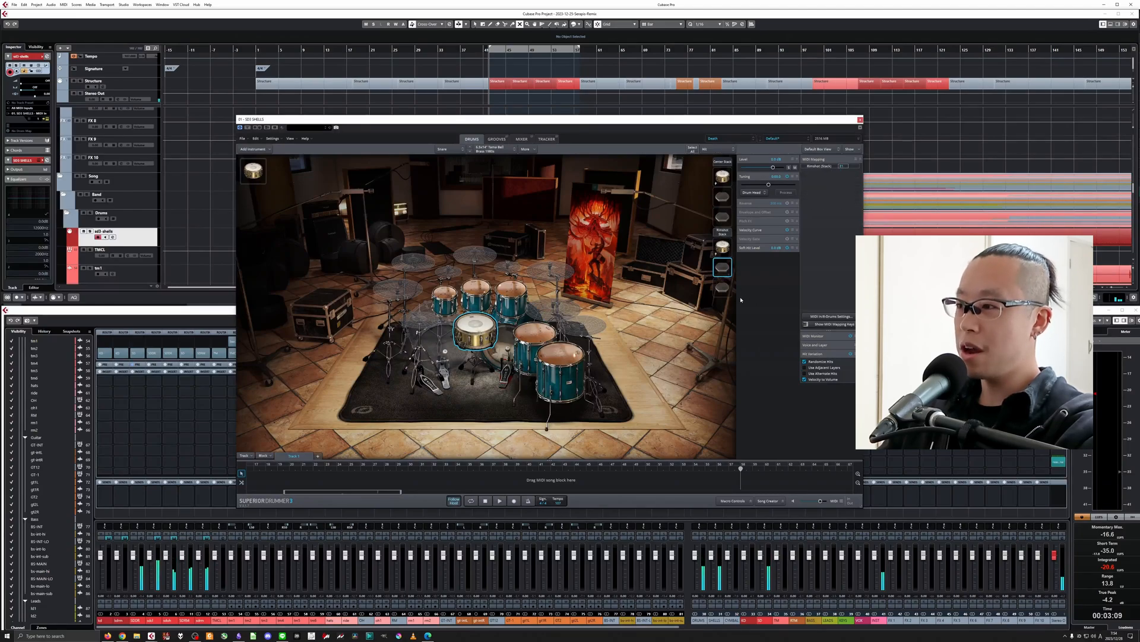
{"action": "left_click", "coordinate": [723, 288]}
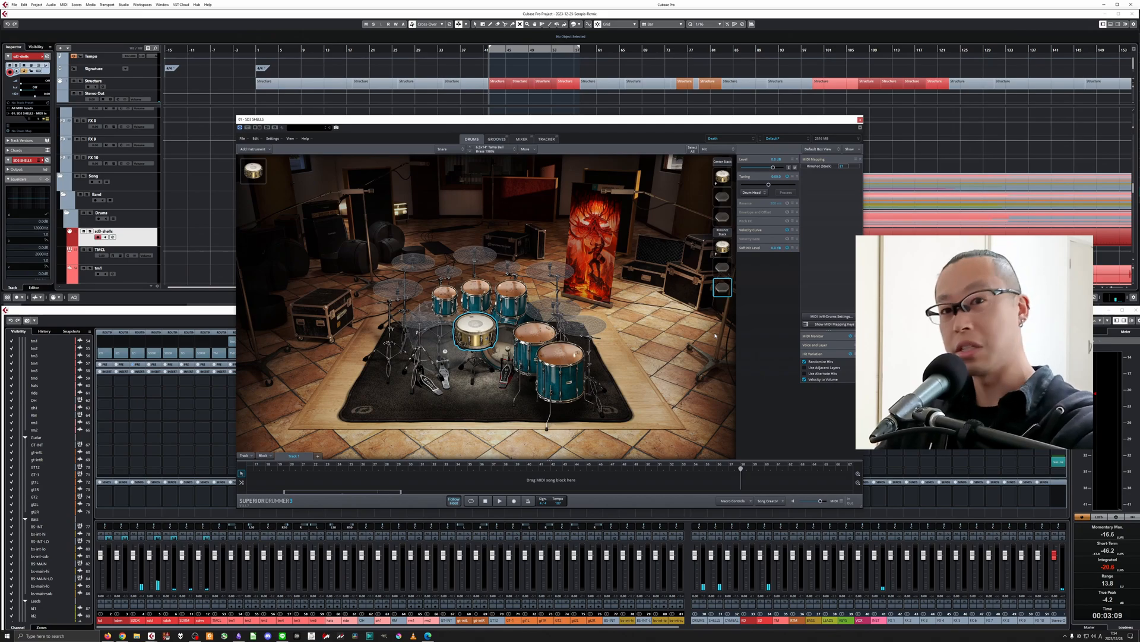
{"action": "left_click", "coordinate": [860, 120]}
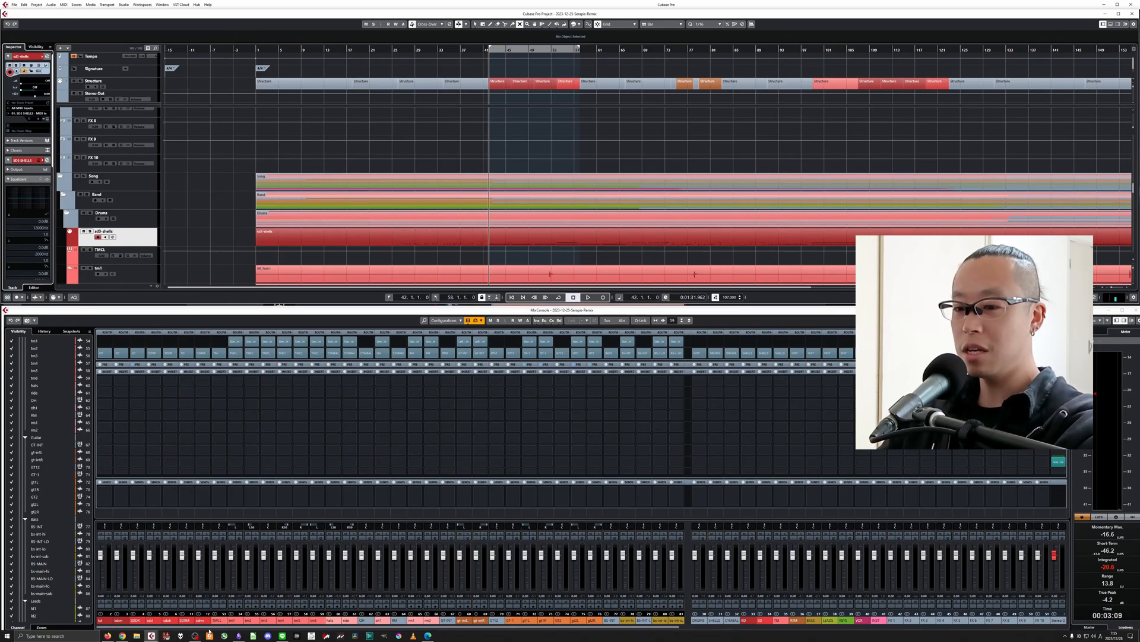
{"action": "left_click_drag", "start_coordinate": [209, 626], "coordinate": [1034, 614]}
{"action": "left_click_drag", "start_coordinate": [690, 619], "coordinate": [149, 615]}
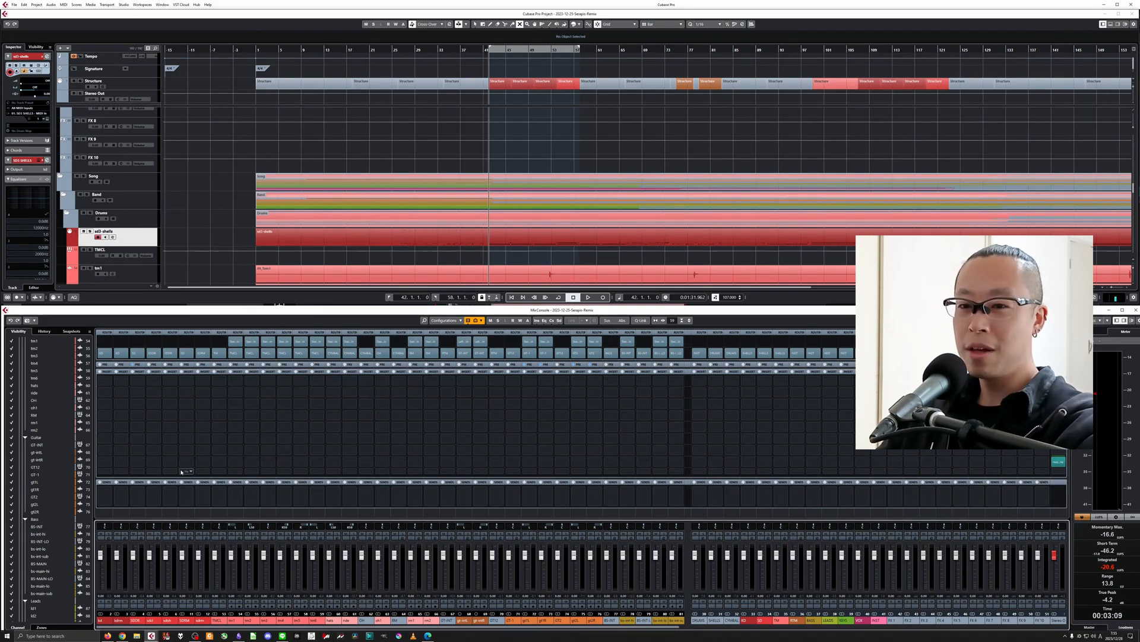
Insert Pro-Q 3 in the kd channel's second insert slot, solo the kick and start playback.
{"action": "left_click", "coordinate": [101, 394]}
{"action": "type", "text": "q 3"}
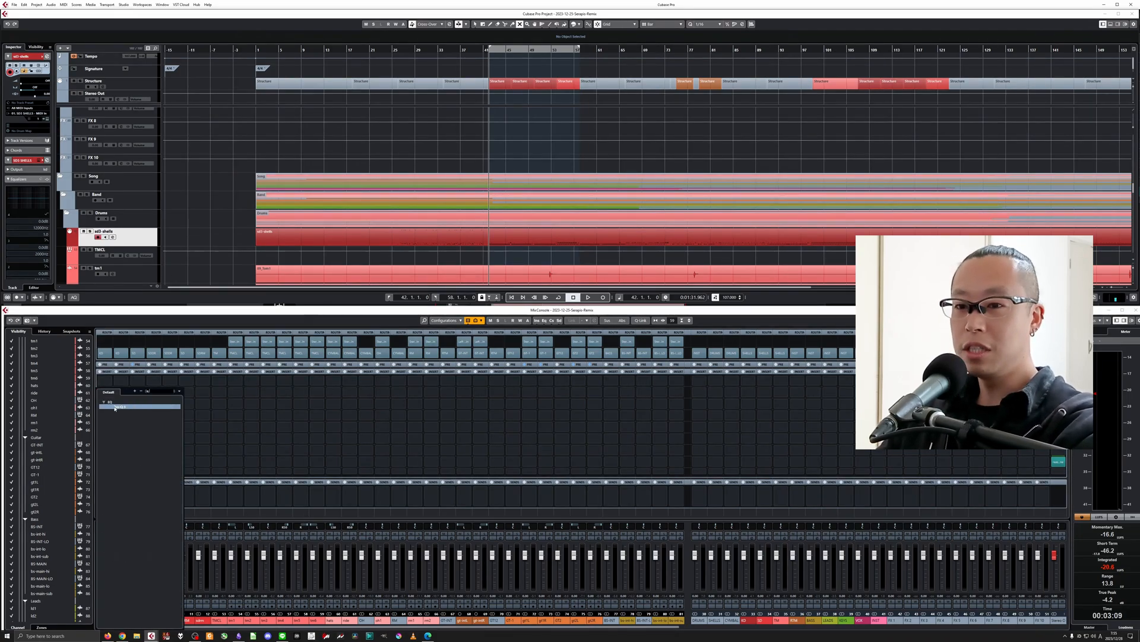
{"action": "left_click", "coordinate": [115, 407]}
{"action": "left_click", "coordinate": [113, 536]}
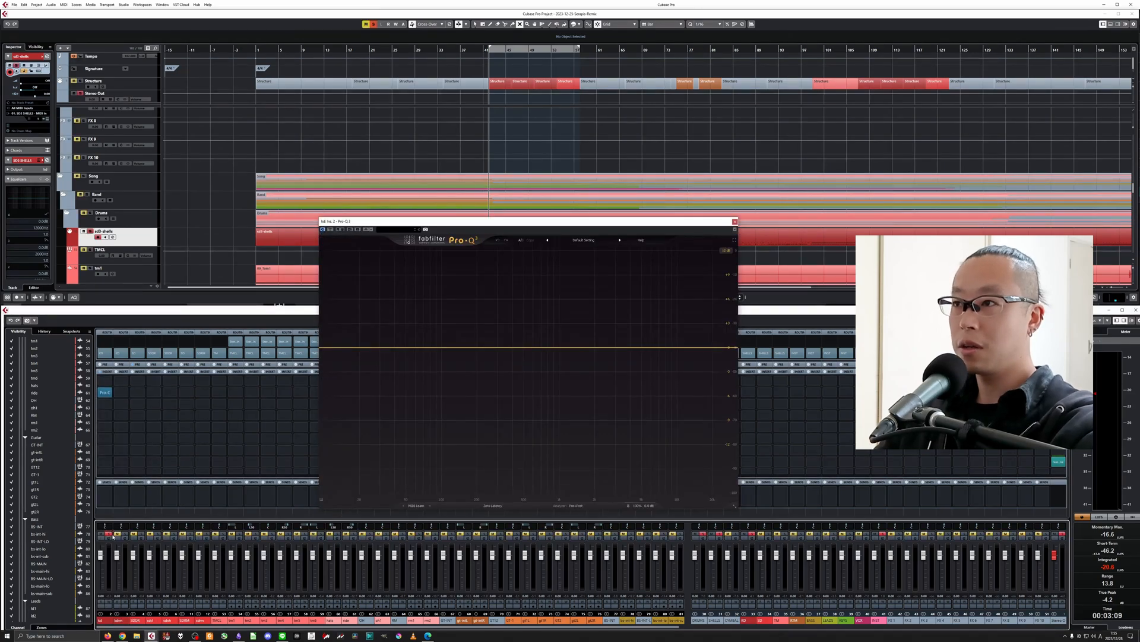
{"action": "key", "text": "space"}
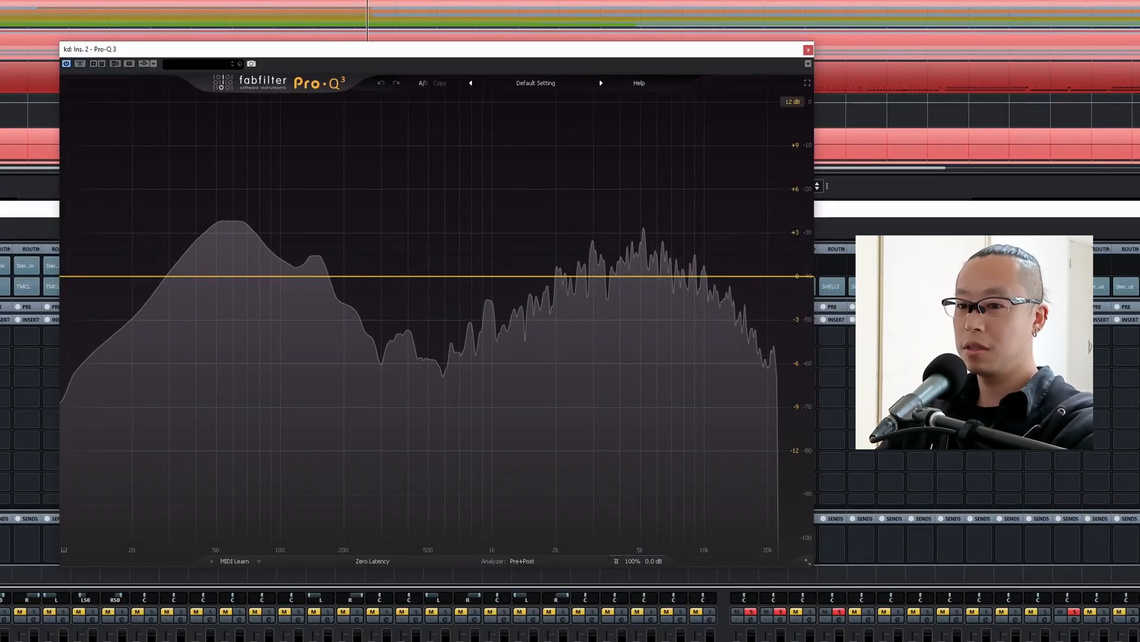
Add a 12 dB/oct low cut at about 33 Hz and a bell cut of about 9.1 dB at about 470 Hz to the kick.
{"action": "left_click", "coordinate": [124, 277]}
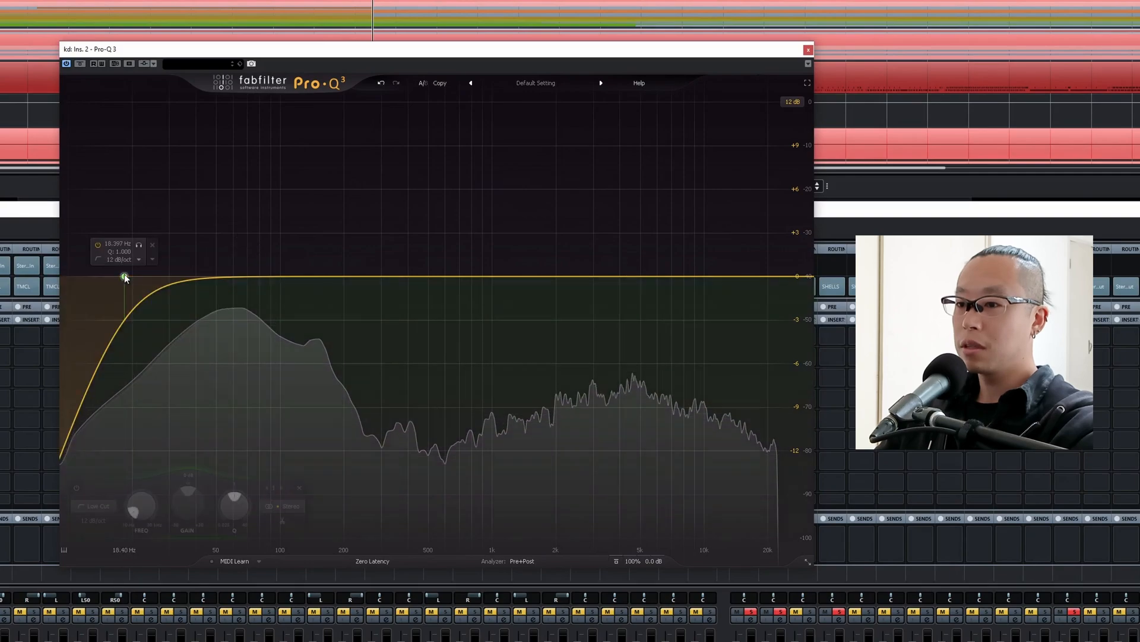
{"action": "left_click_drag", "start_coordinate": [124, 276], "coordinate": [179, 278]}
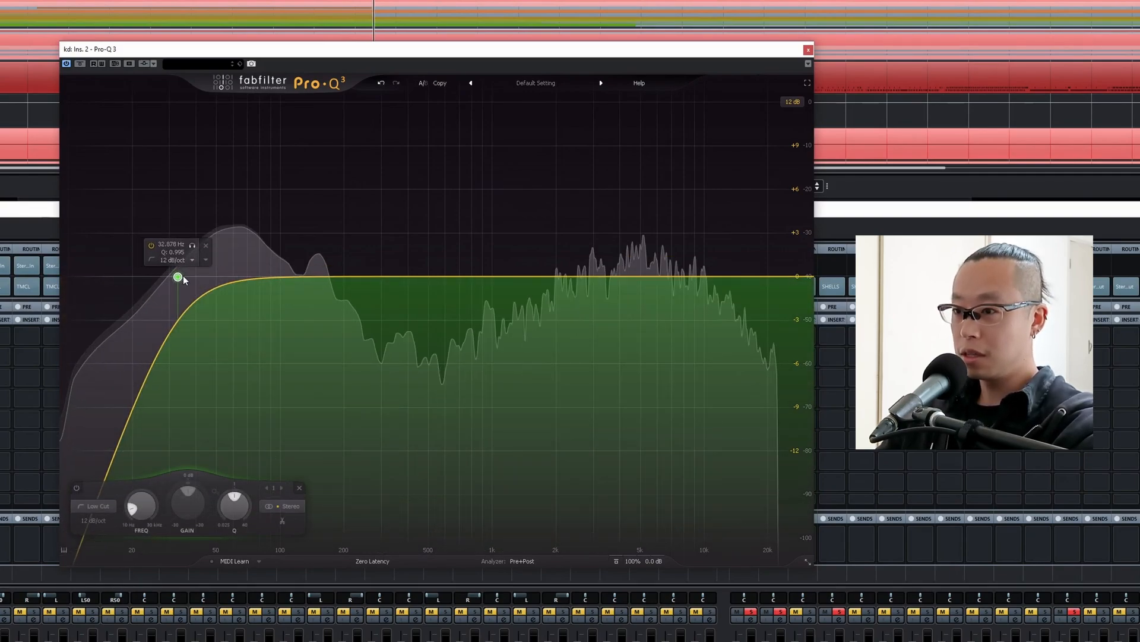
{"action": "left_click", "coordinate": [433, 276]}
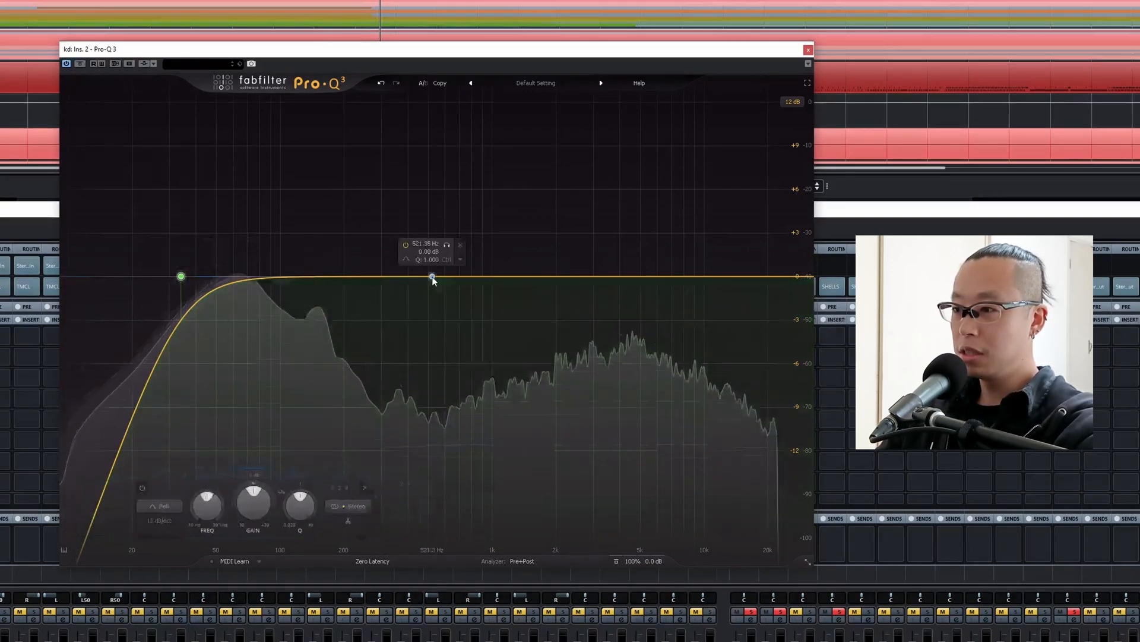
{"action": "left_click_drag", "start_coordinate": [433, 277], "coordinate": [422, 409]}
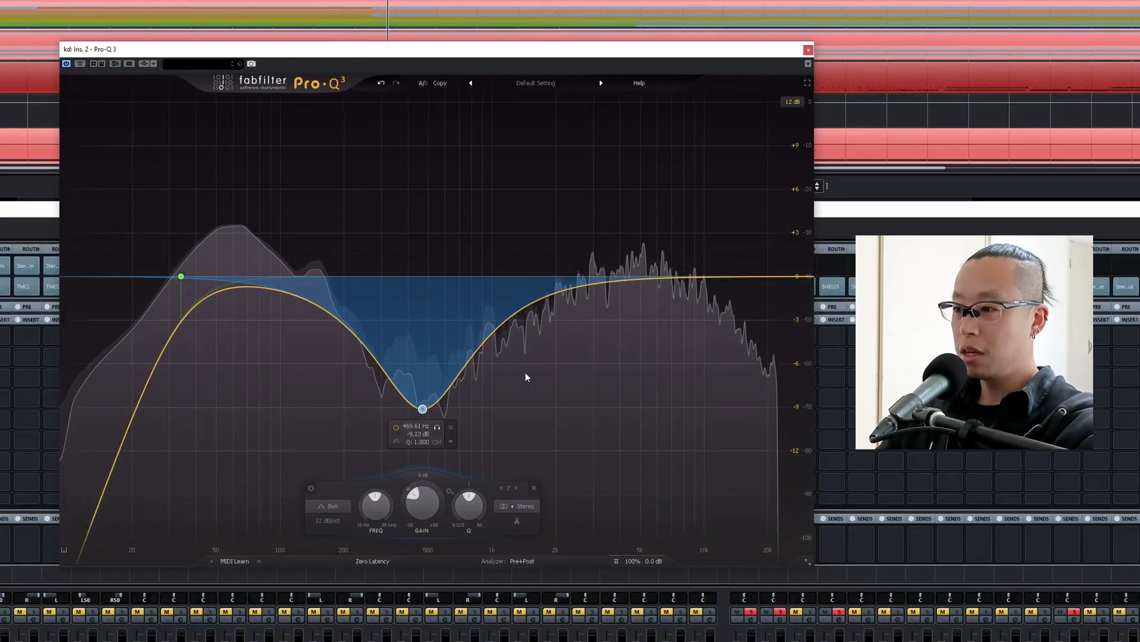
Boost the kick's highs by about 2 dB with a high shelf and roll off the extreme top with a 12 dB/oct high cut.
{"action": "left_click_drag", "start_coordinate": [786, 279], "coordinate": [649, 230]}
{"action": "left_click", "coordinate": [796, 277]}
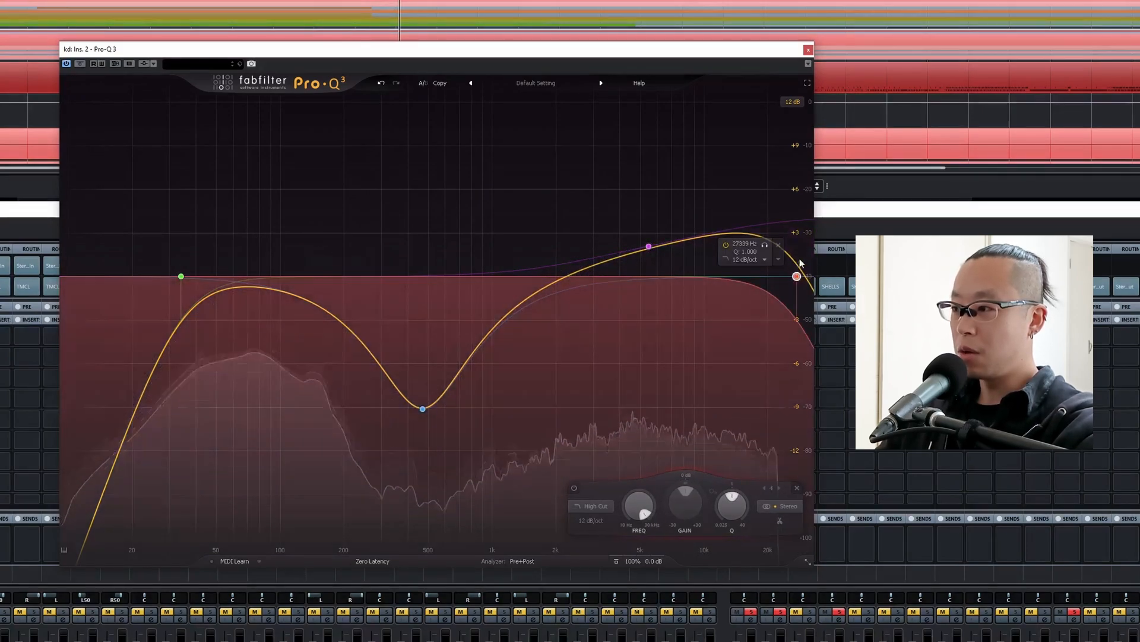
{"action": "left_click_drag", "start_coordinate": [797, 277], "coordinate": [746, 273]}
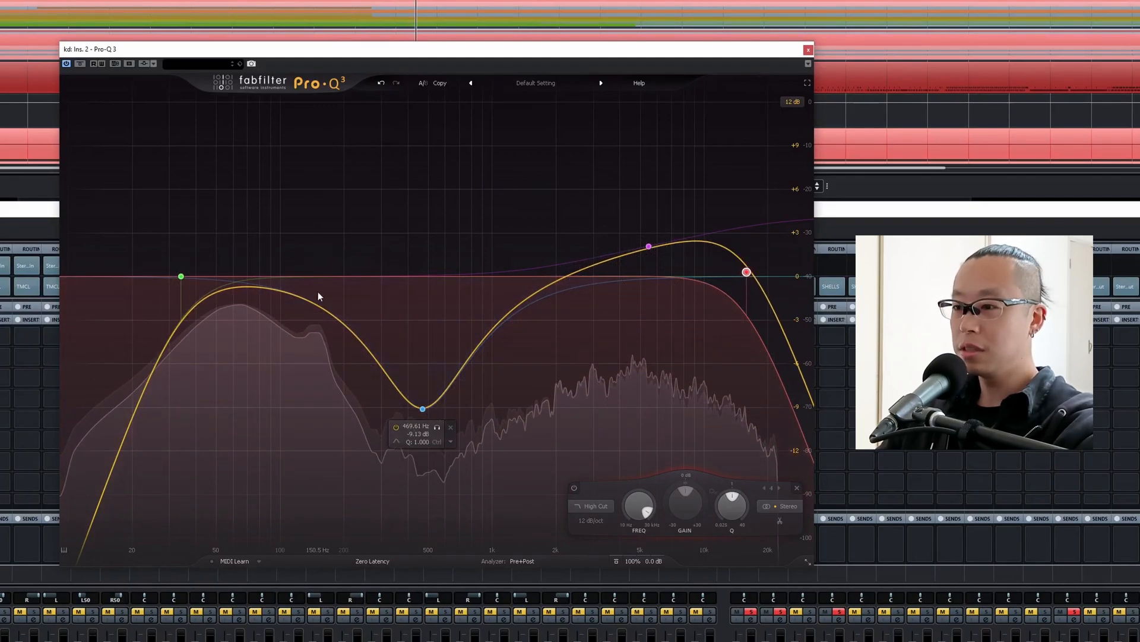
Cut the kick's low mids with two more bells, one of about 2.7 dB at about 229 Hz with Q 2.15, and close the EQ.
{"action": "left_click_drag", "start_coordinate": [316, 306], "coordinate": [355, 427]}
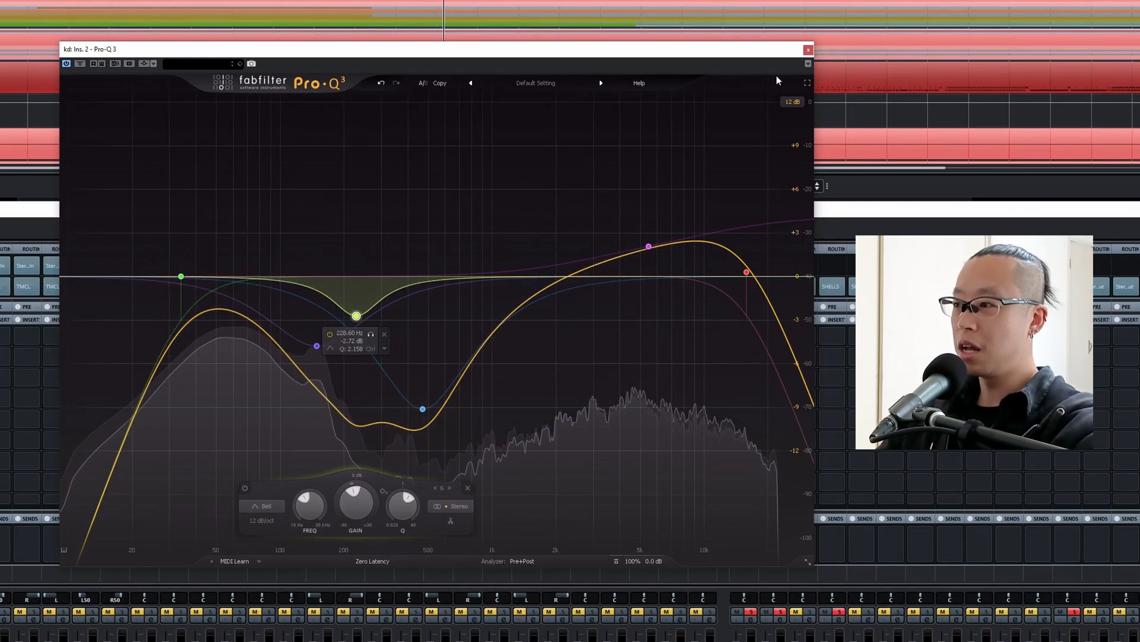
{"action": "left_click", "coordinate": [808, 49]}
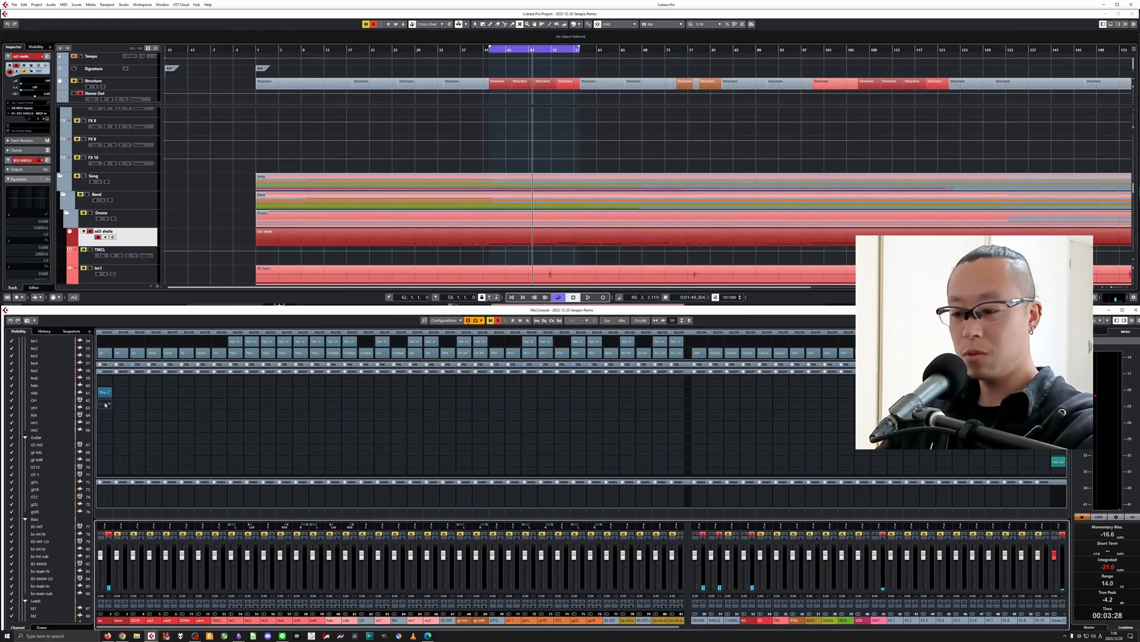
Insert Pro-C 2 after the kick's EQ and set its ratio to 6:1 and attack to 10 ms.
{"action": "left_click", "coordinate": [106, 403]}
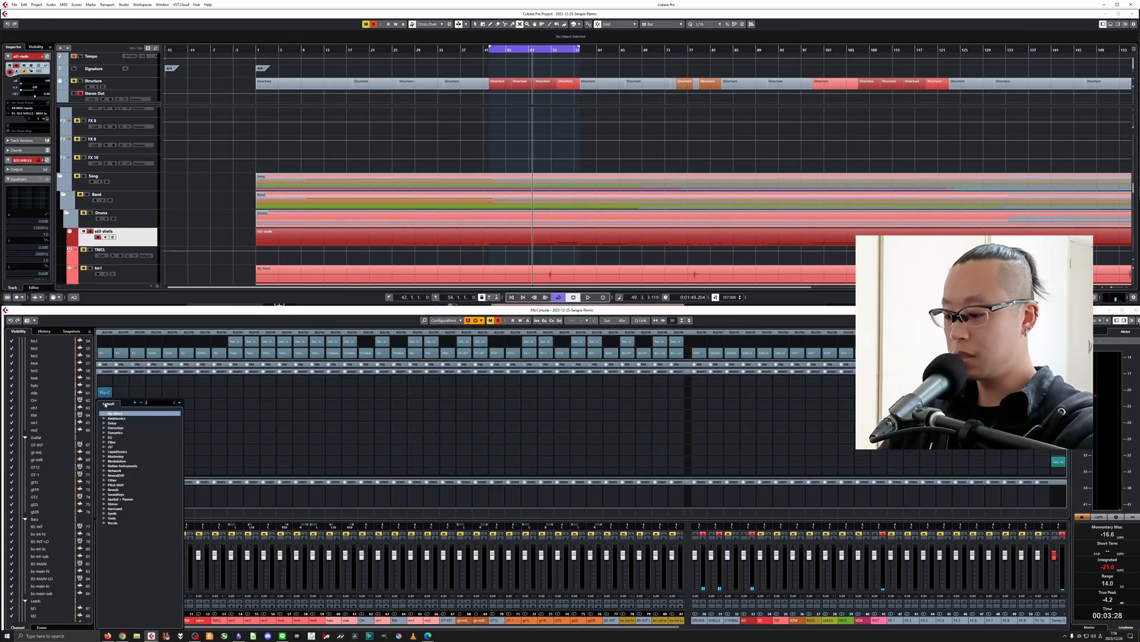
{"action": "type", "text": "pro"}
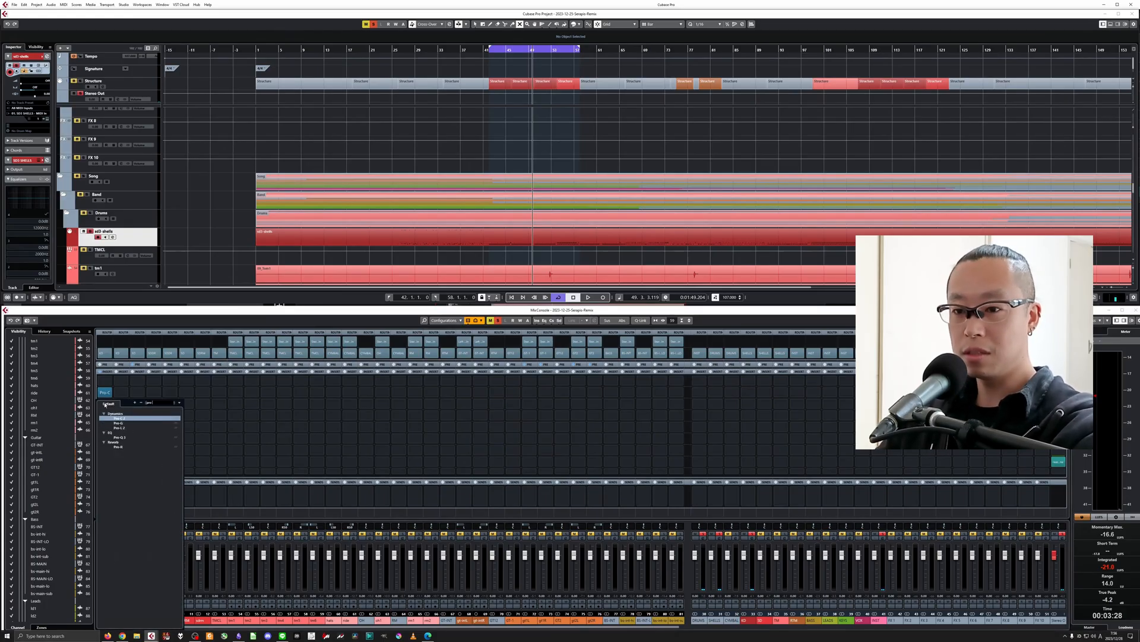
{"action": "left_click", "coordinate": [119, 418]}
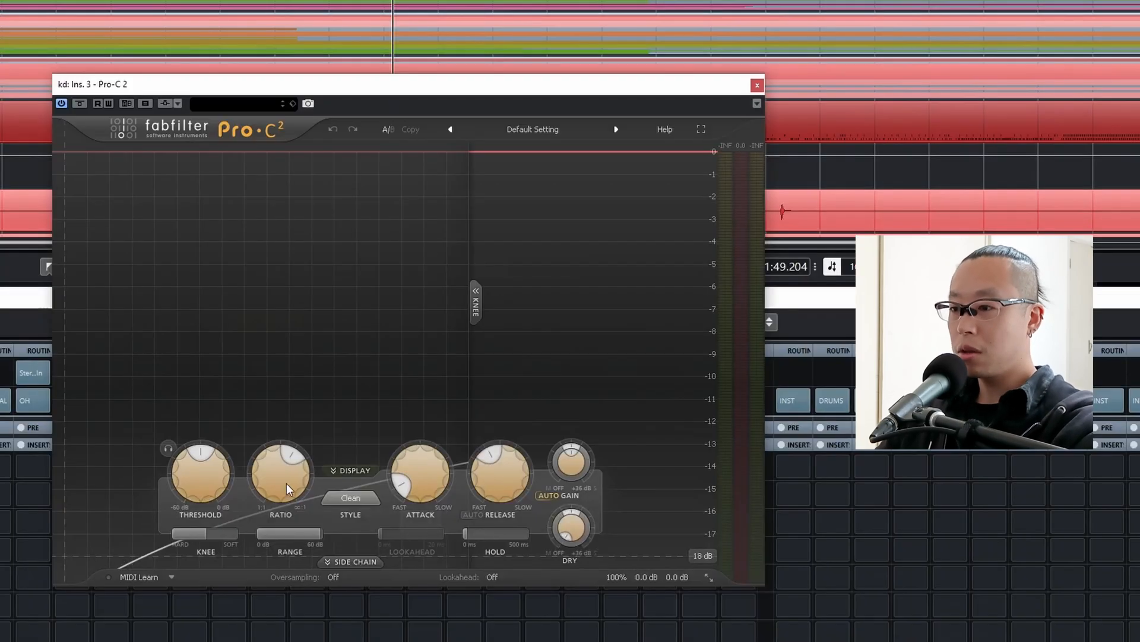
{"action": "double_click", "coordinate": [290, 480]}
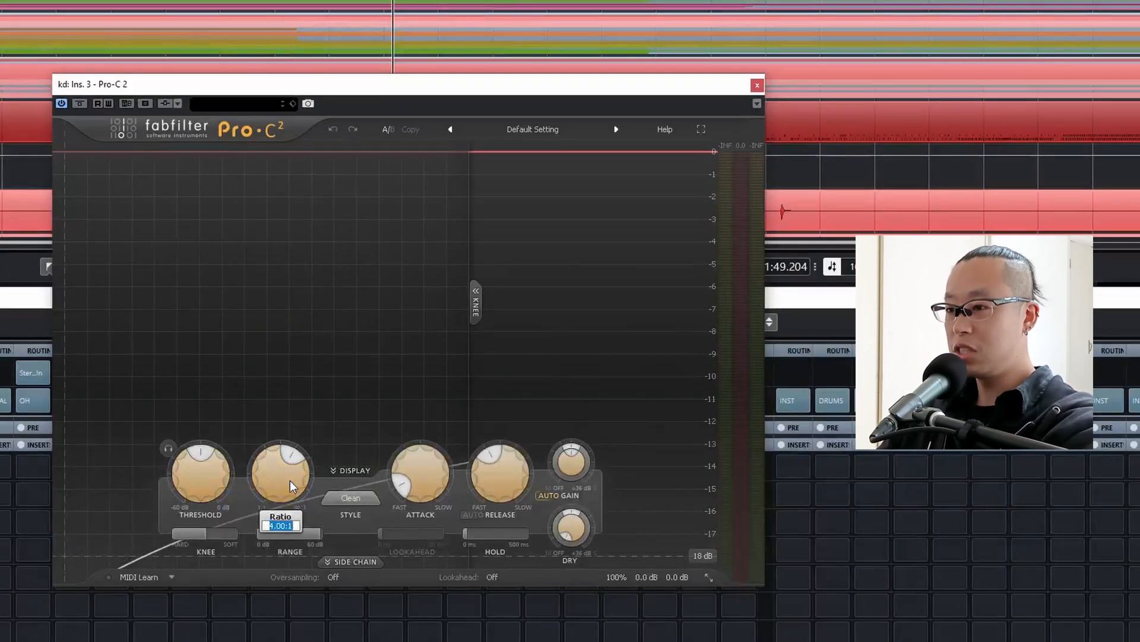
{"action": "type", "text": "6"}
{"action": "key", "text": "Return"}
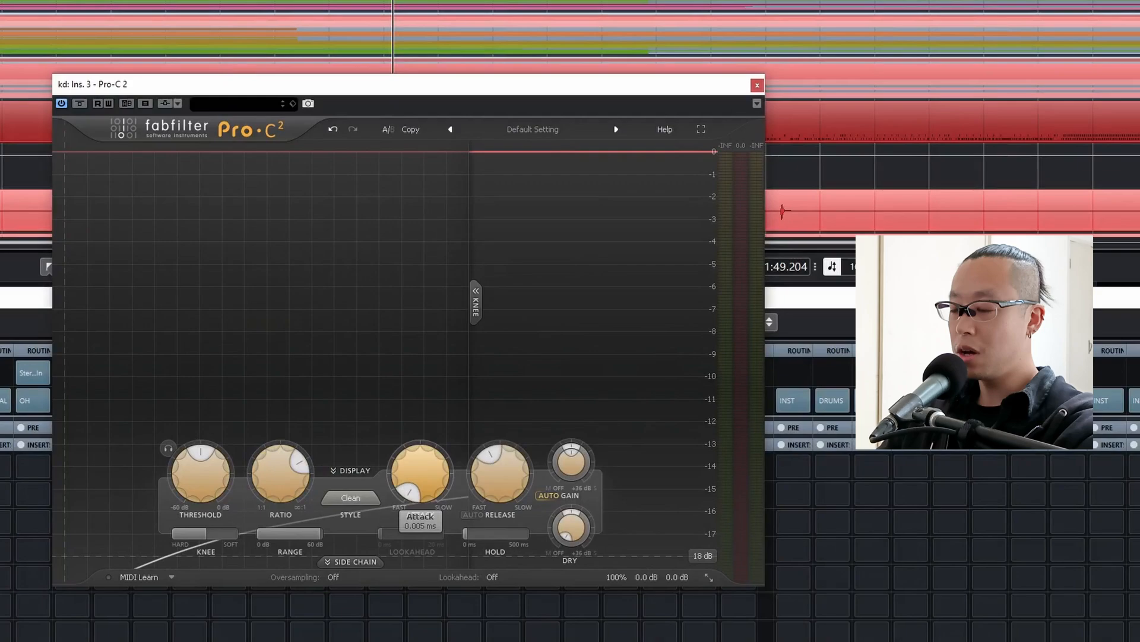
{"action": "double_click", "coordinate": [436, 470]}
{"action": "type", "text": "10"}
{"action": "key", "text": "Return"}
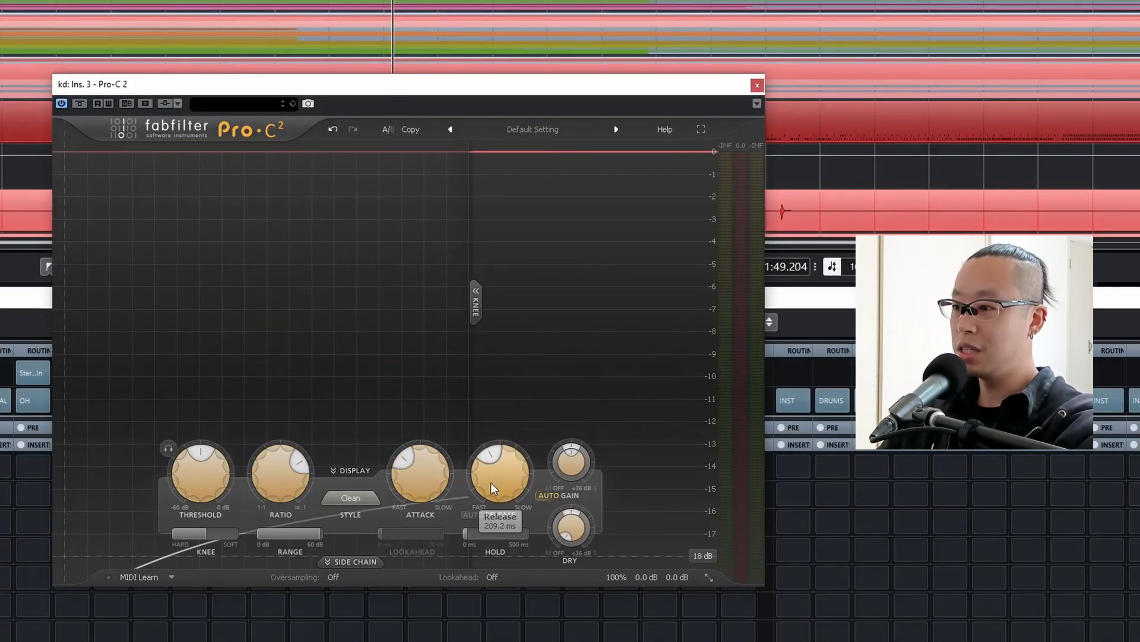
Set the kick compressor to the fastest release and hardest knee, and raise the threshold for about 2 dB of gain reduction.
{"action": "left_click_drag", "start_coordinate": [494, 487], "coordinate": [494, 555]}
{"action": "left_click_drag", "start_coordinate": [202, 533], "coordinate": [171, 533]}
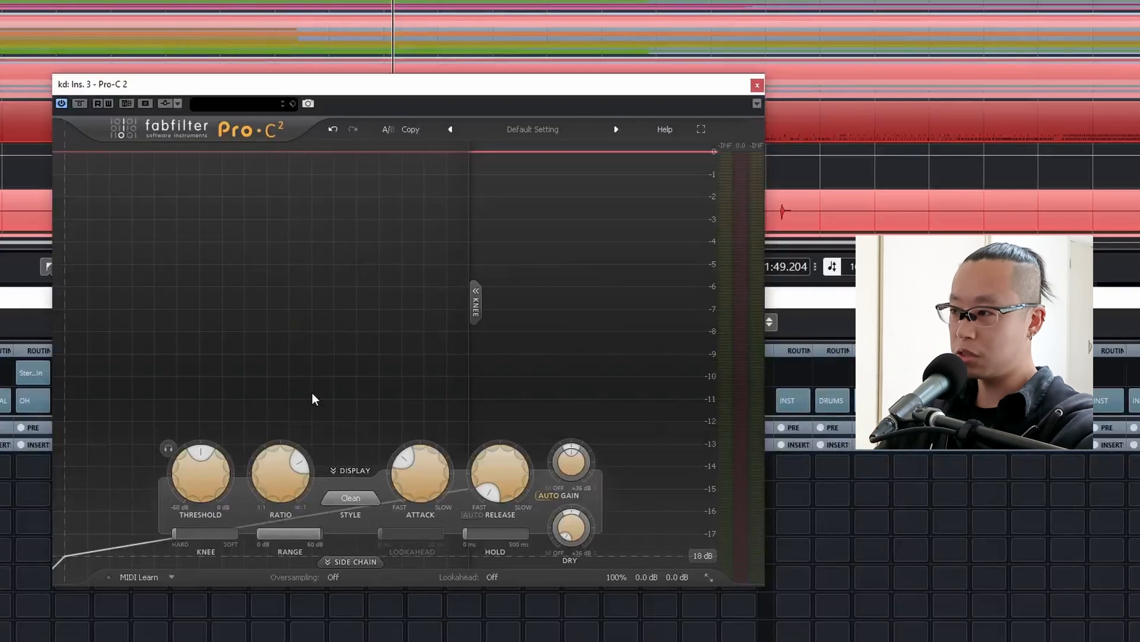
{"action": "mouse_move", "coordinate": [197, 488]}
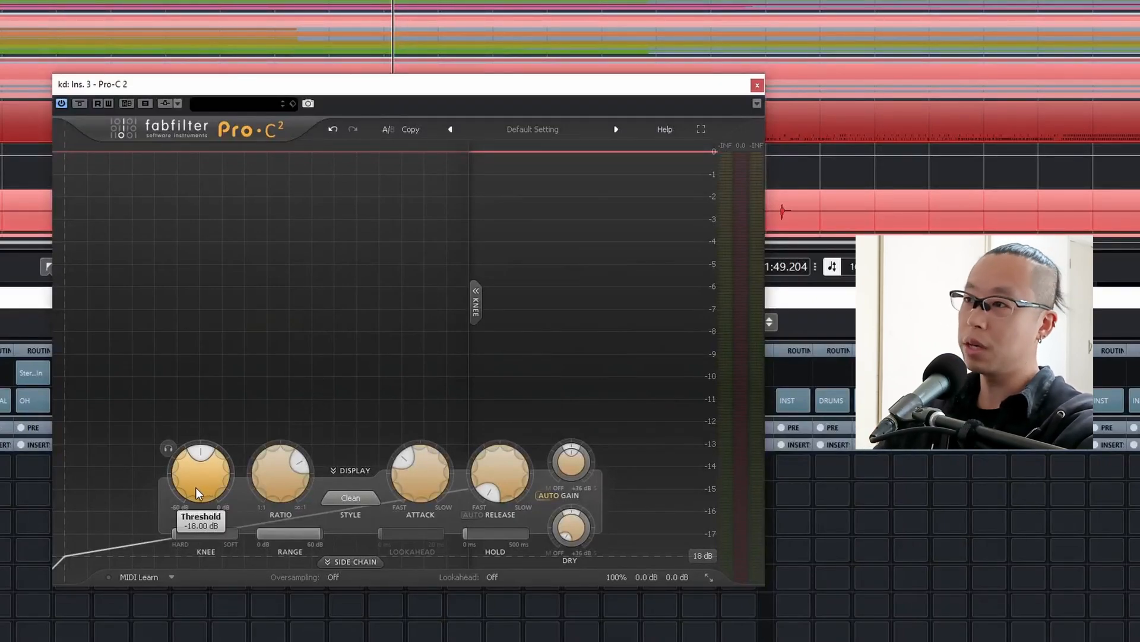
{"action": "mouse_move", "coordinate": [198, 476]}
{"action": "left_mouse_down"}
{"action": "mouse_move", "coordinate": [212, 439]}
{"action": "mouse_move", "coordinate": [212, 461]}
{"action": "left_mouse_up"}
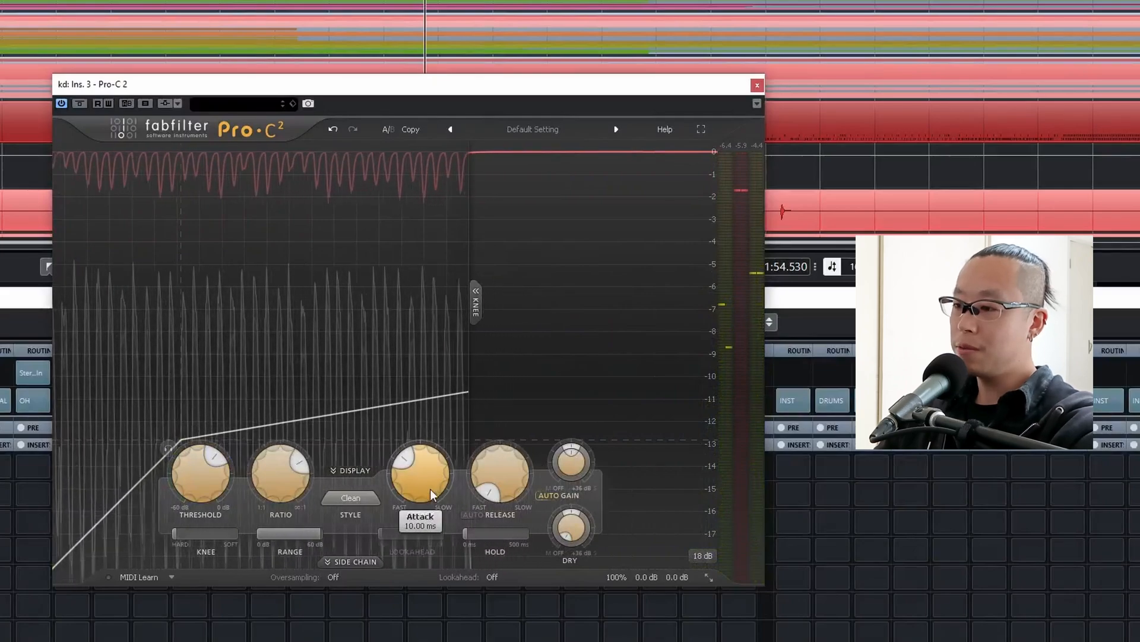
Try a slower attack with a lower threshold on the kick, listen from the cycle start, and undo those changes.
{"action": "mouse_move", "coordinate": [430, 493]}
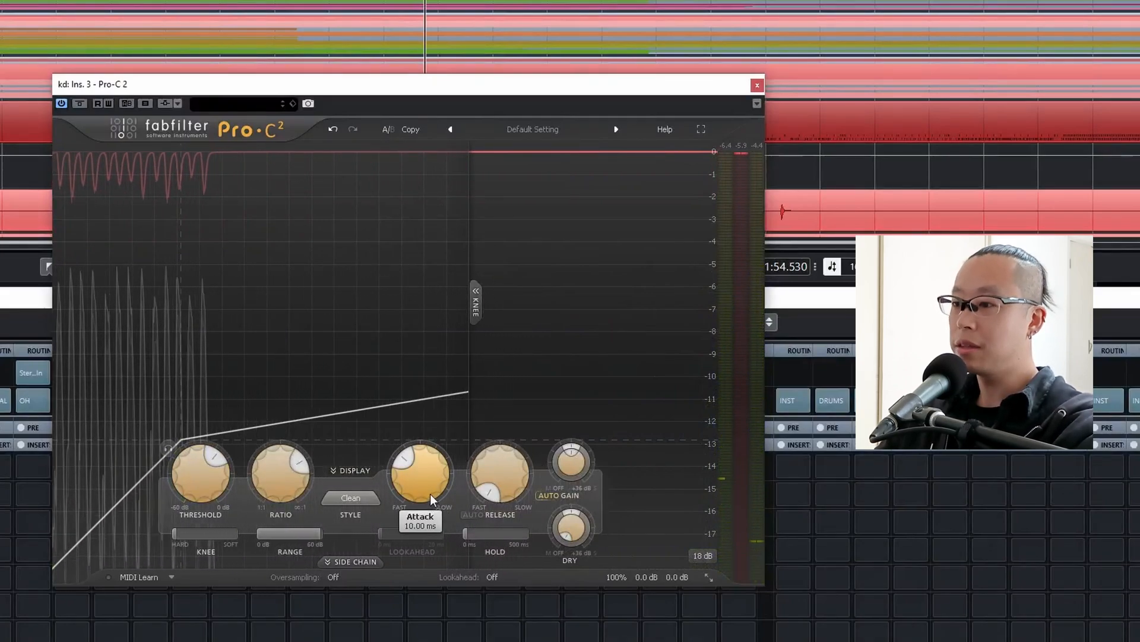
{"action": "scroll", "coordinate": [427, 490], "scroll_direction": "up", "scroll_amount": 4}
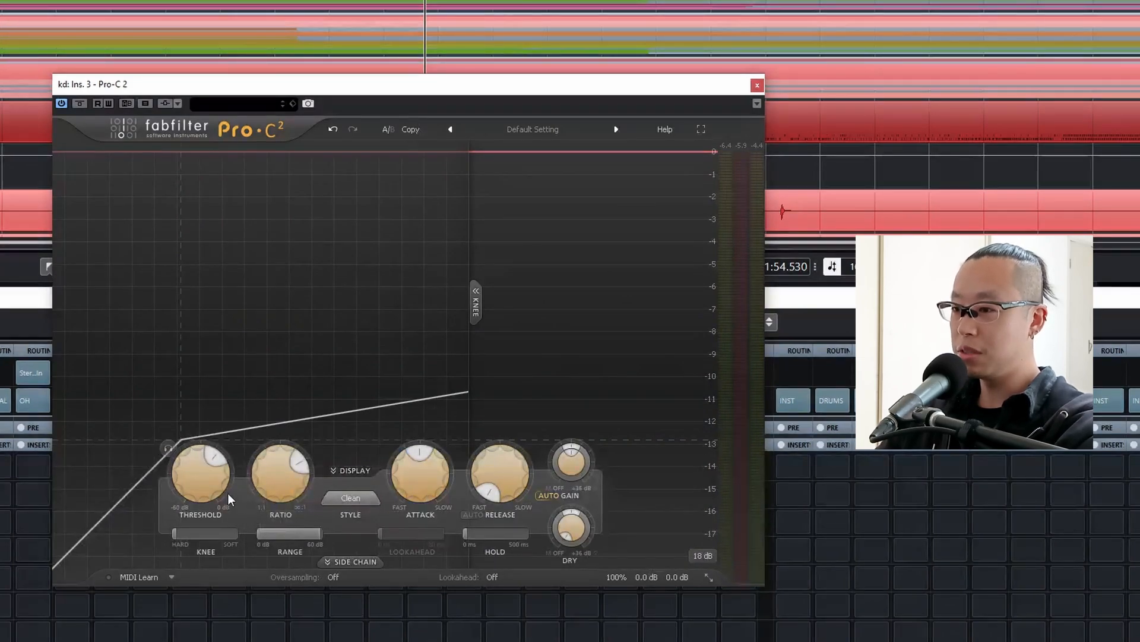
{"action": "mouse_move", "coordinate": [226, 492]}
{"action": "scroll", "coordinate": [226, 486], "scroll_direction": "down", "scroll_amount": 3}
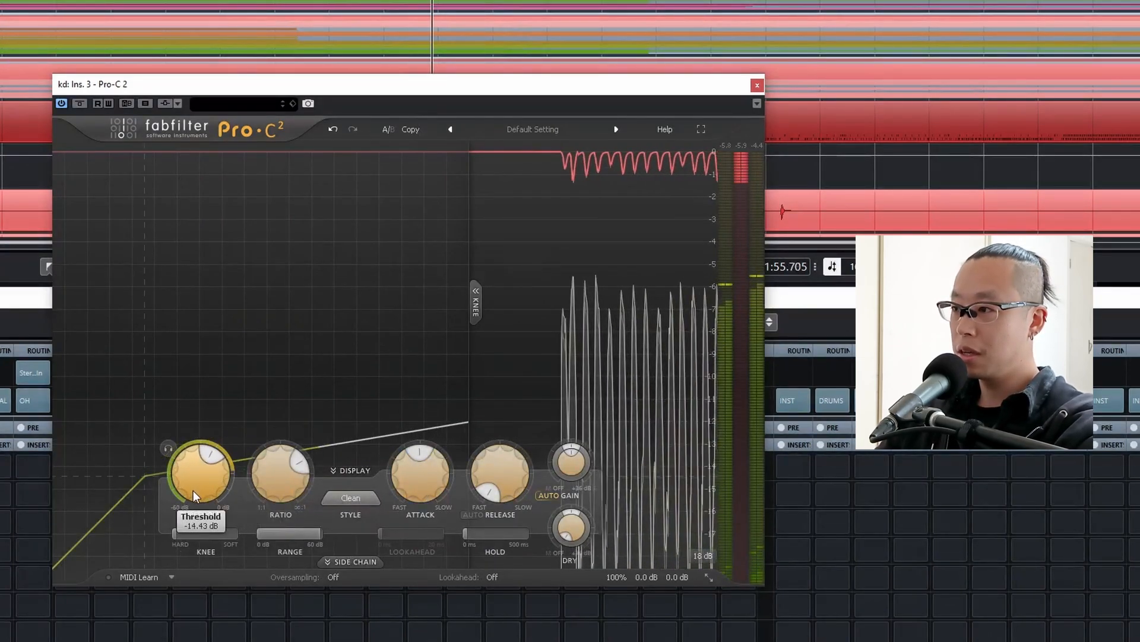
{"action": "scroll", "coordinate": [192, 494], "scroll_direction": "down", "scroll_amount": 1}
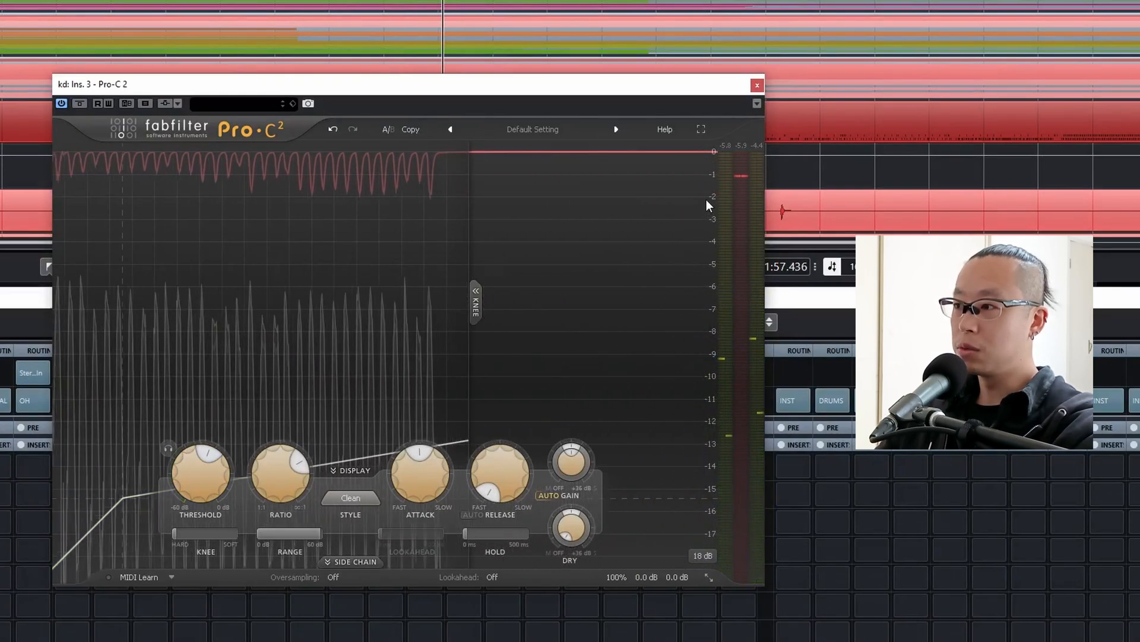
{"action": "key", "text": "KP_1"}
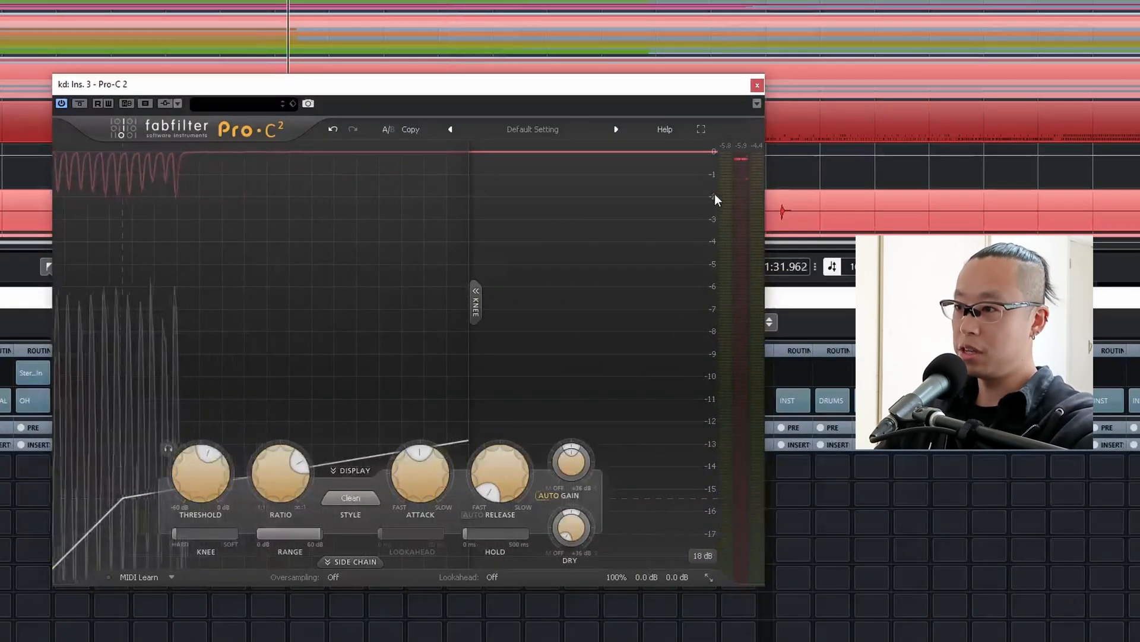
{"action": "key", "text": "space"}
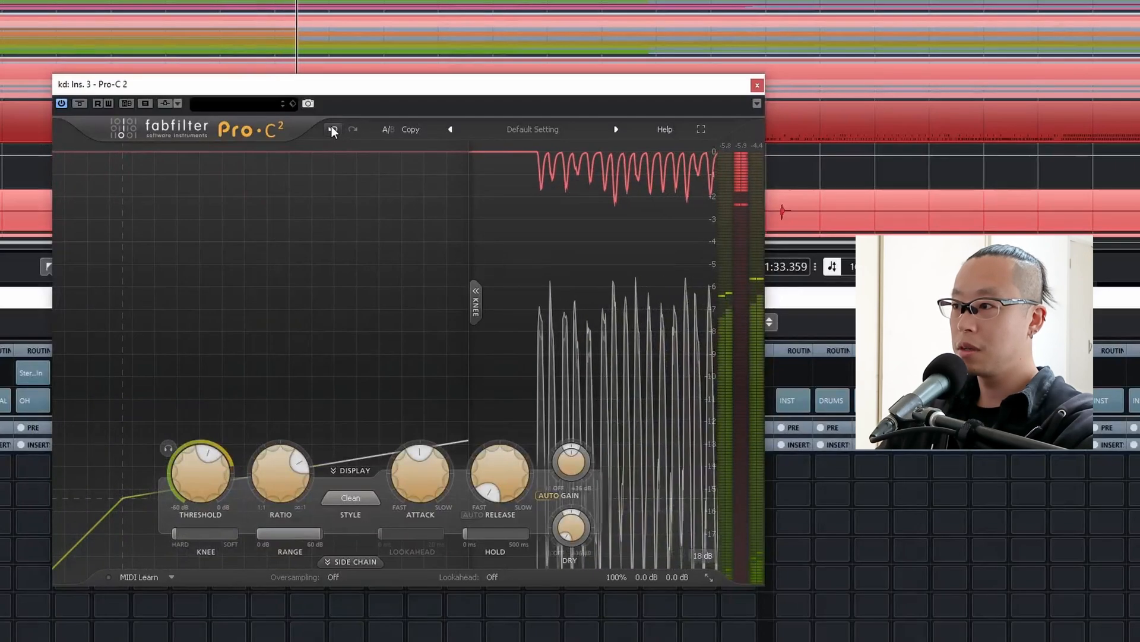
{"action": "left_click", "coordinate": [333, 128]}
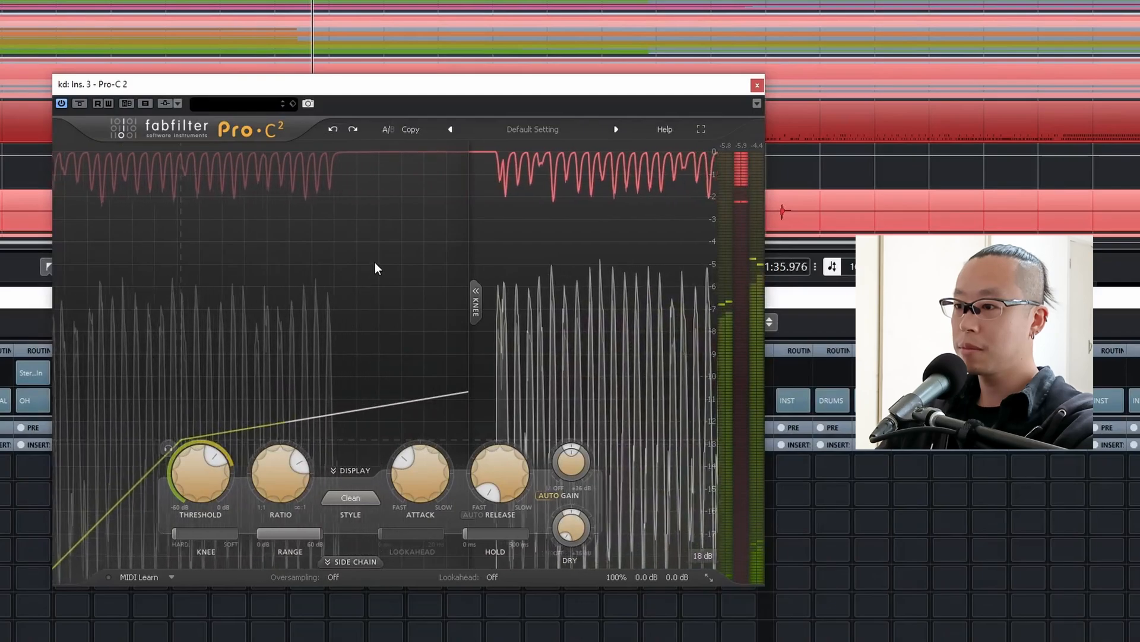
{"action": "key", "text": "space"}
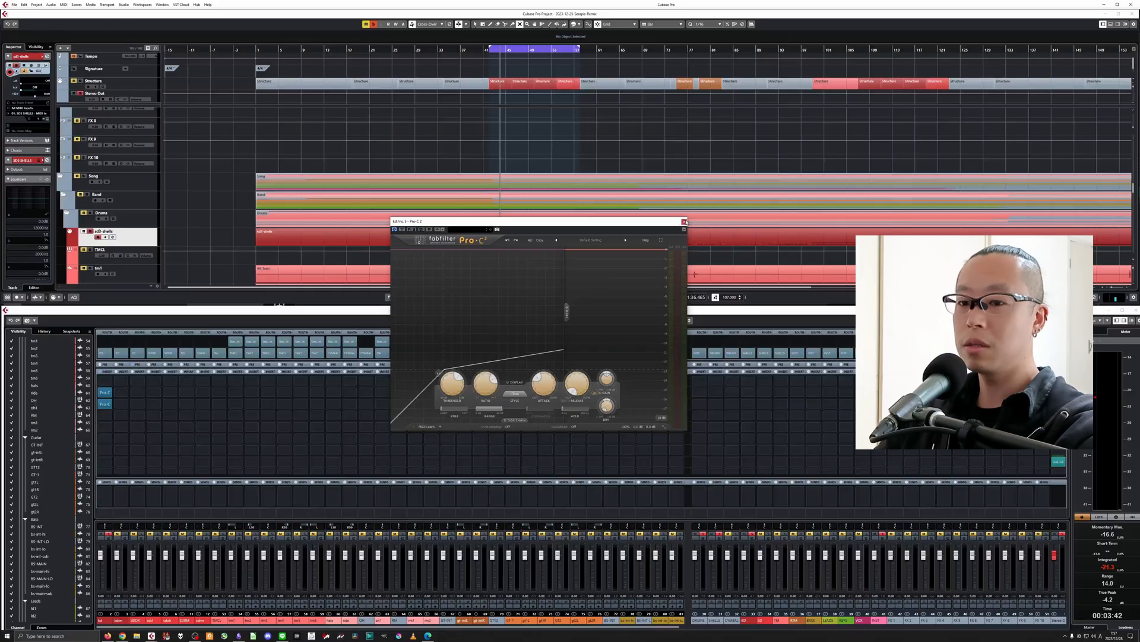
Close the compressor and insert Virtual Tape Machines in the kd channel's fifth insert slot.
{"action": "left_click", "coordinate": [756, 86]}
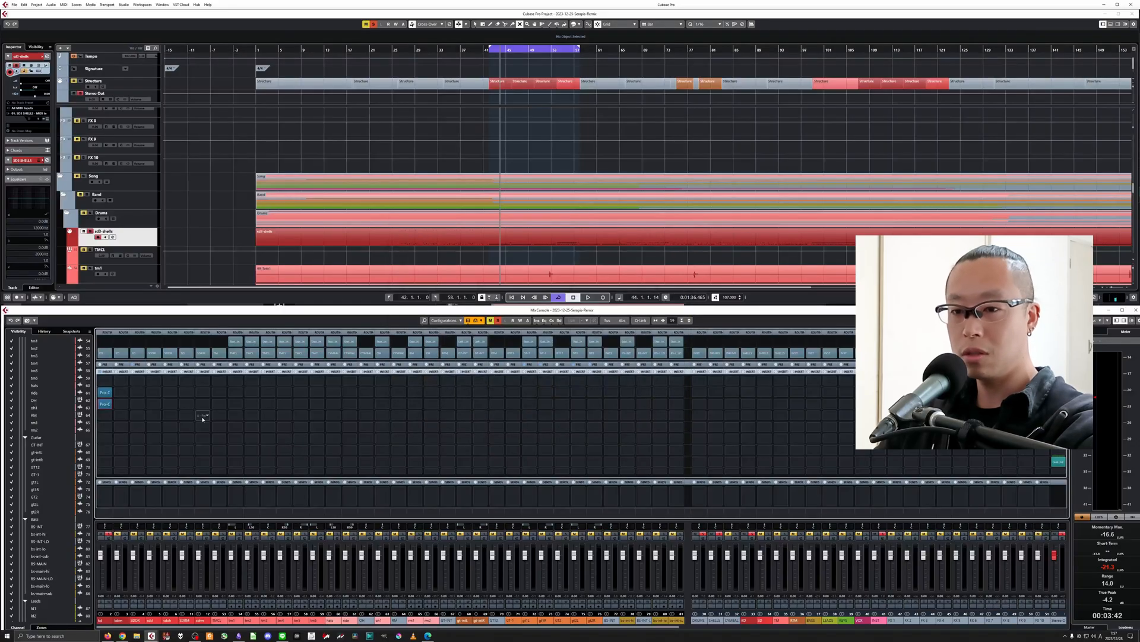
{"action": "left_click", "coordinate": [106, 417]}
{"action": "left_click", "coordinate": [106, 399]}
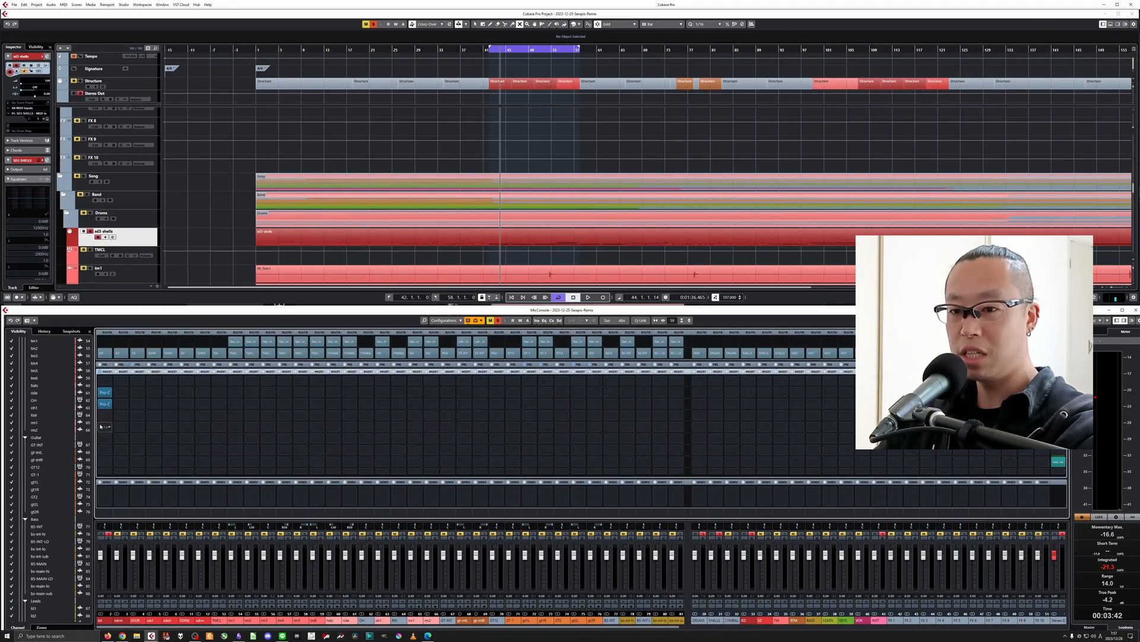
{"action": "left_click", "coordinate": [105, 427]}
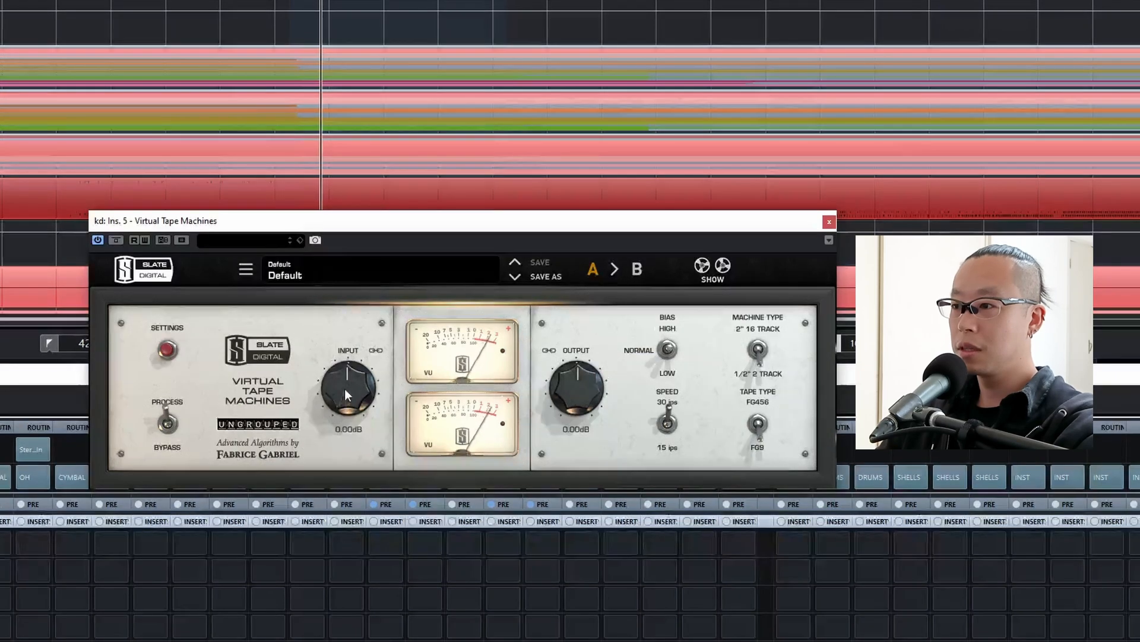
Sweep the tape machine's input between -18 dB and +18 dB while the kick plays, comparing it with the plugin bypassed.
{"action": "left_click_drag", "start_coordinate": [344, 389], "coordinate": [351, 562]}
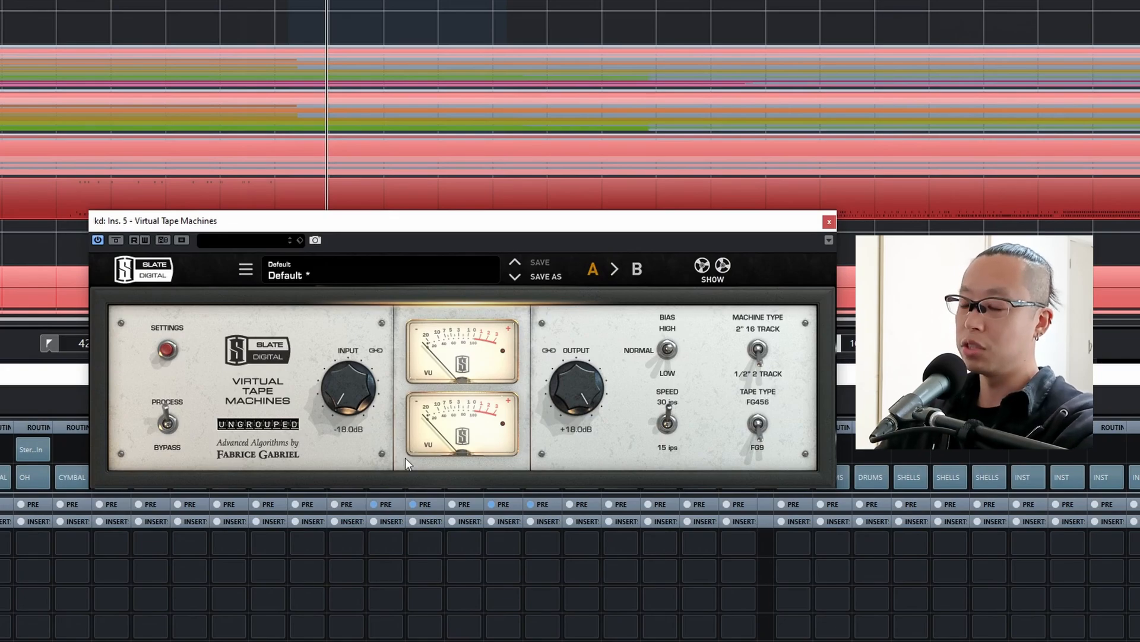
{"action": "left_click_drag", "start_coordinate": [406, 457], "coordinate": [347, 390]}
{"action": "left_click", "coordinate": [112, 241]}
{"action": "left_click", "coordinate": [111, 240]}
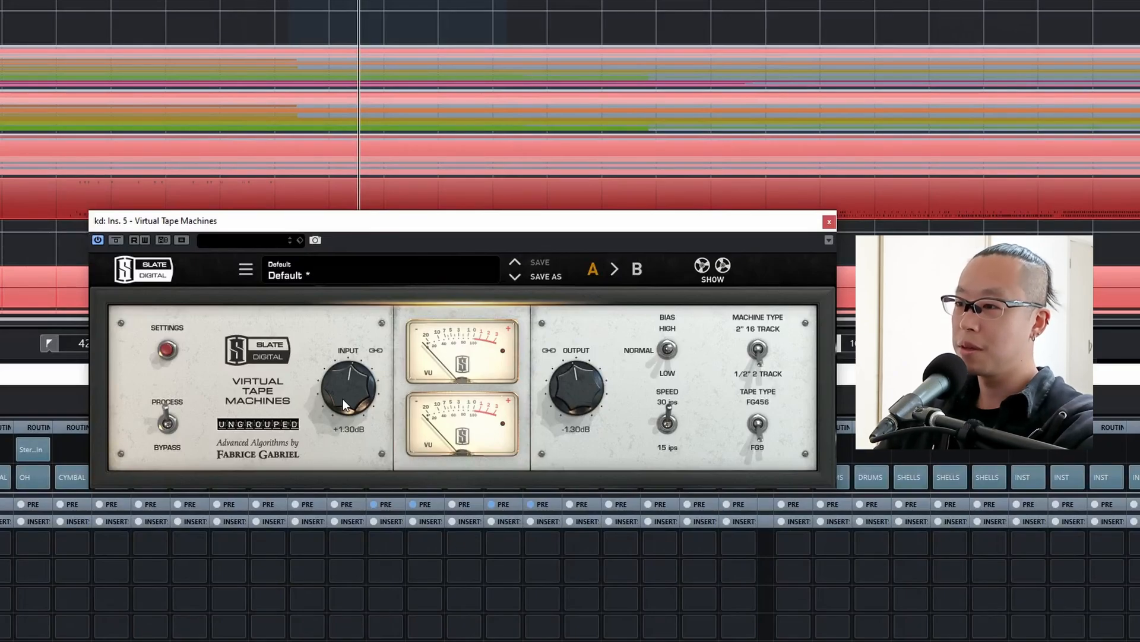
{"action": "left_click_drag", "start_coordinate": [343, 398], "coordinate": [362, 294]}
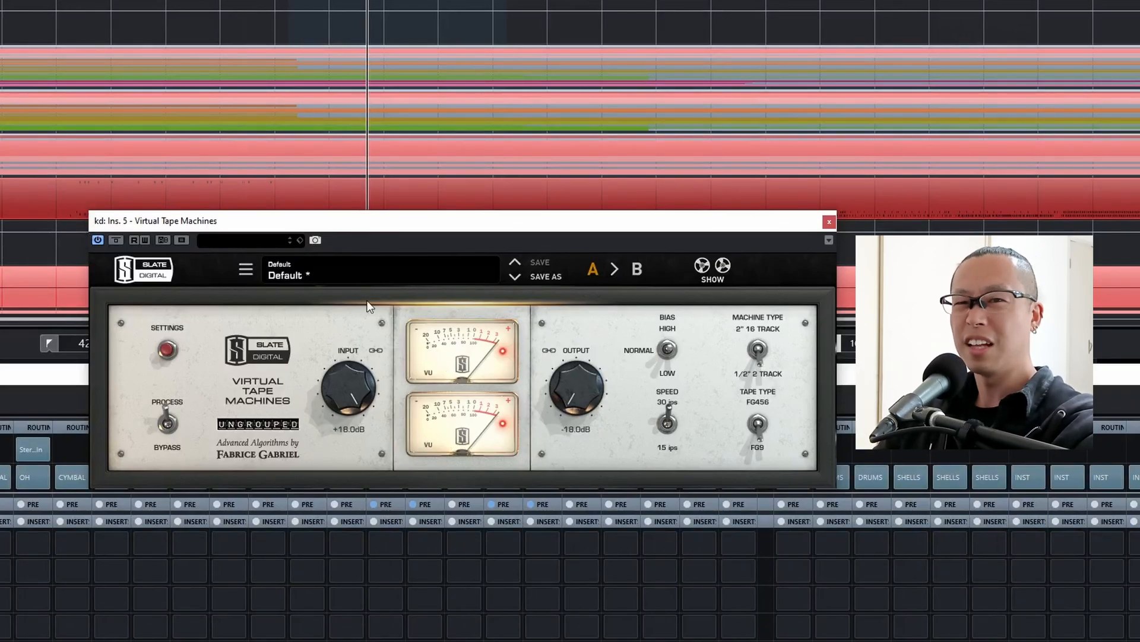
Set the kick tape machine's input to -11.6 dB with its output linked, and close the plugin.
{"action": "left_click_drag", "start_coordinate": [354, 369], "coordinate": [358, 459]}
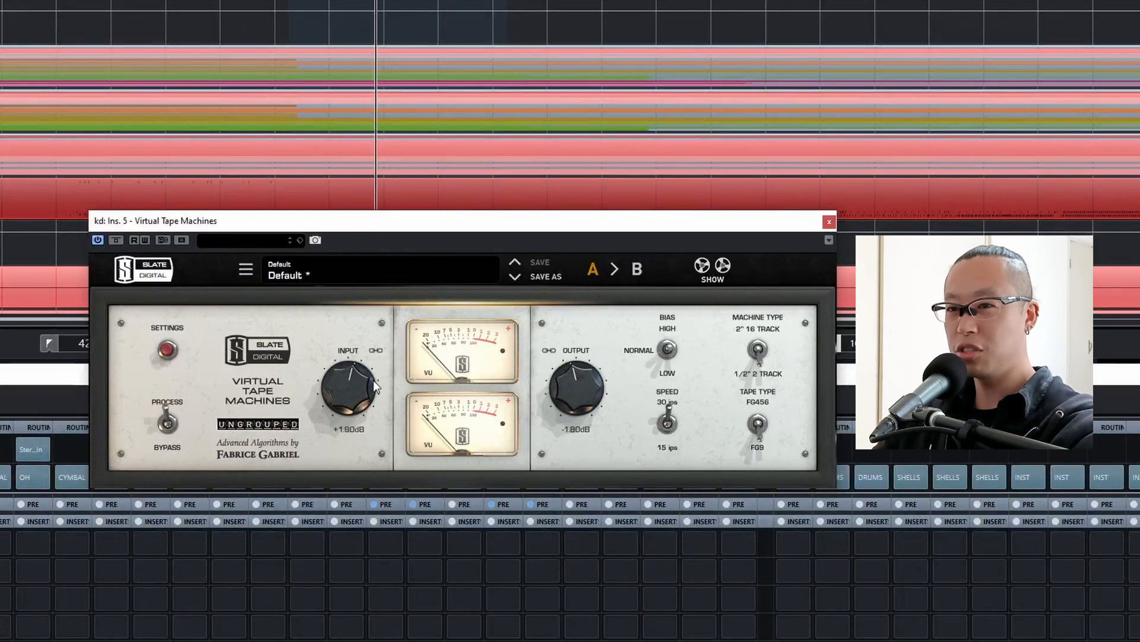
{"action": "left_click_drag", "start_coordinate": [373, 379], "coordinate": [372, 448]}
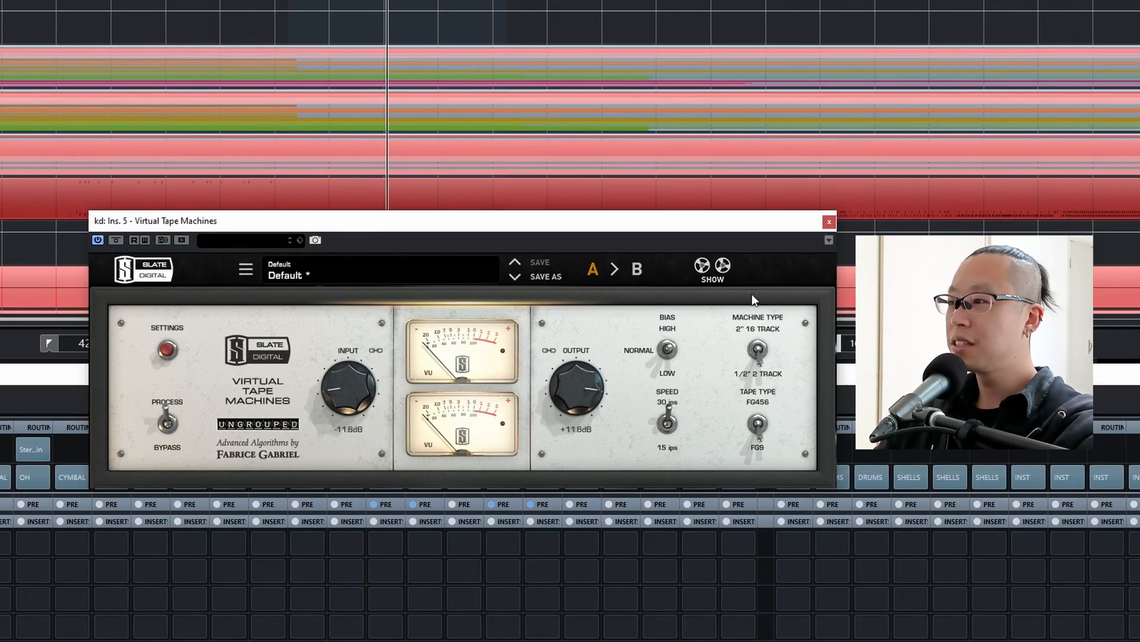
{"action": "left_click", "coordinate": [830, 222]}
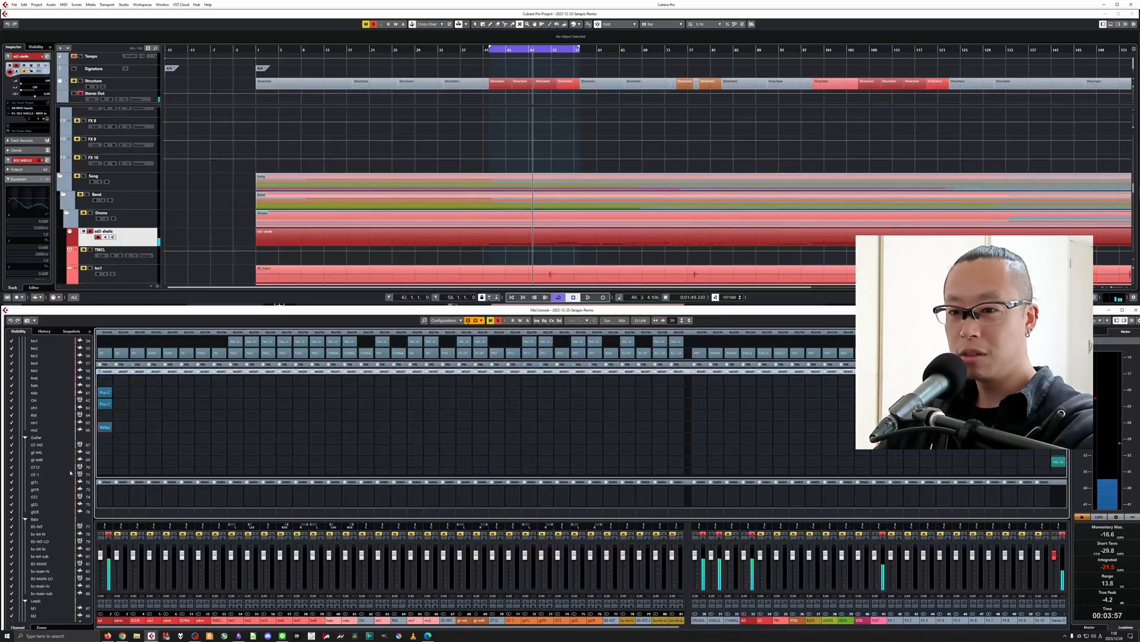
Insert JST Clip in the kd channel's sixth insert slot and slightly raise its clipping amount while the kick plays.
{"action": "left_click", "coordinate": [102, 439]}
{"action": "type", "text": "il"}
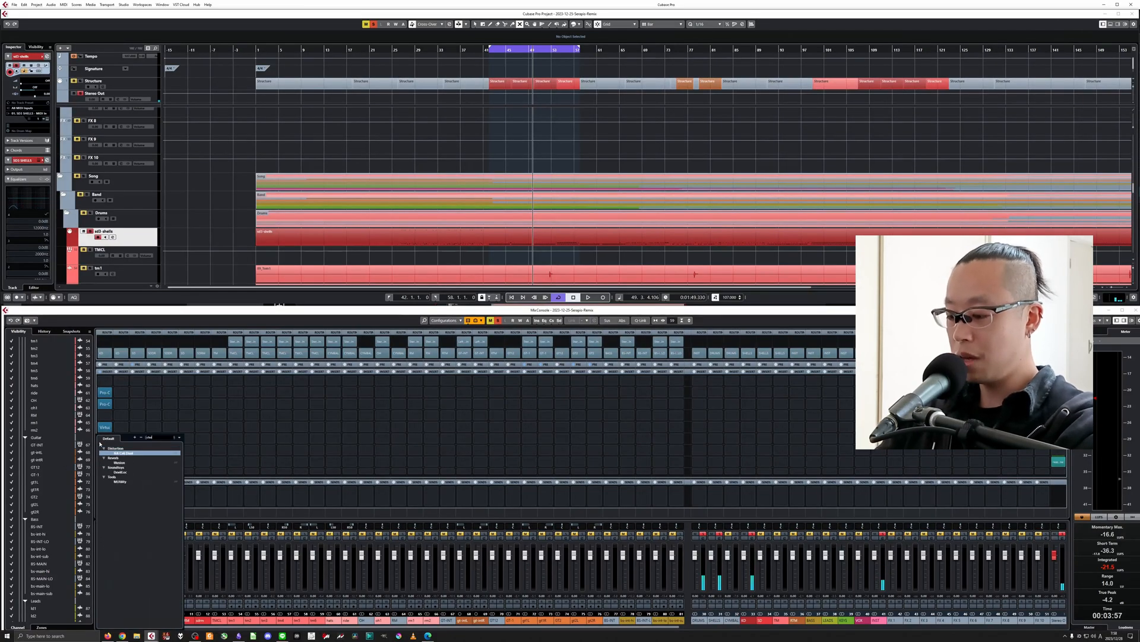
{"action": "key", "text": "BackSpace"}
{"action": "key", "text": "BackSpace"}
{"action": "type", "text": "lip"}
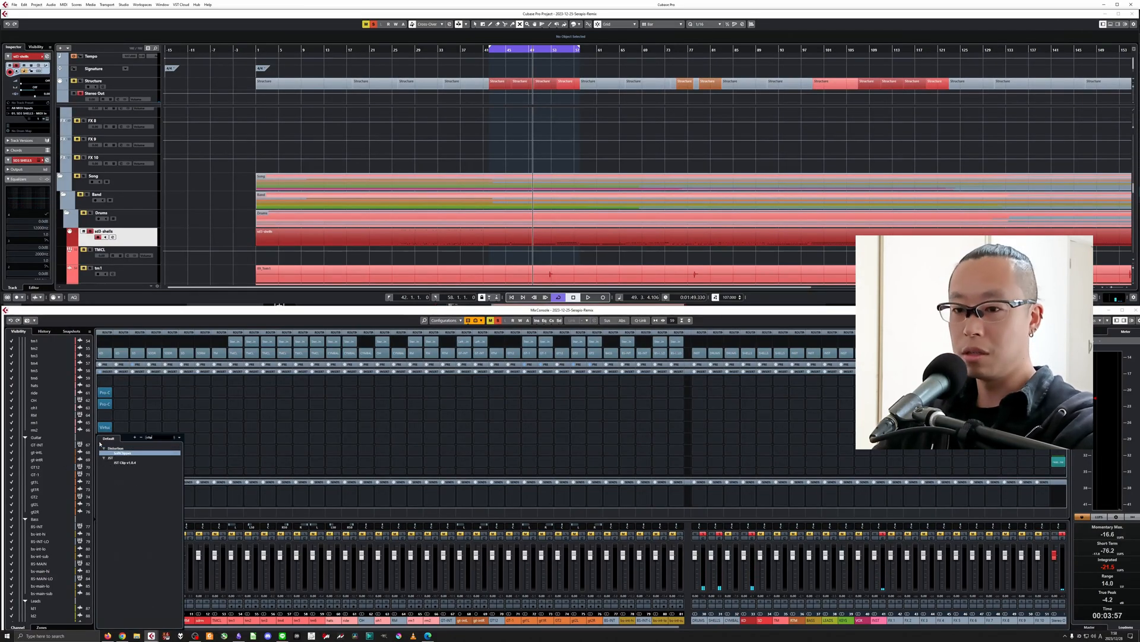
{"action": "left_click", "coordinate": [123, 462]}
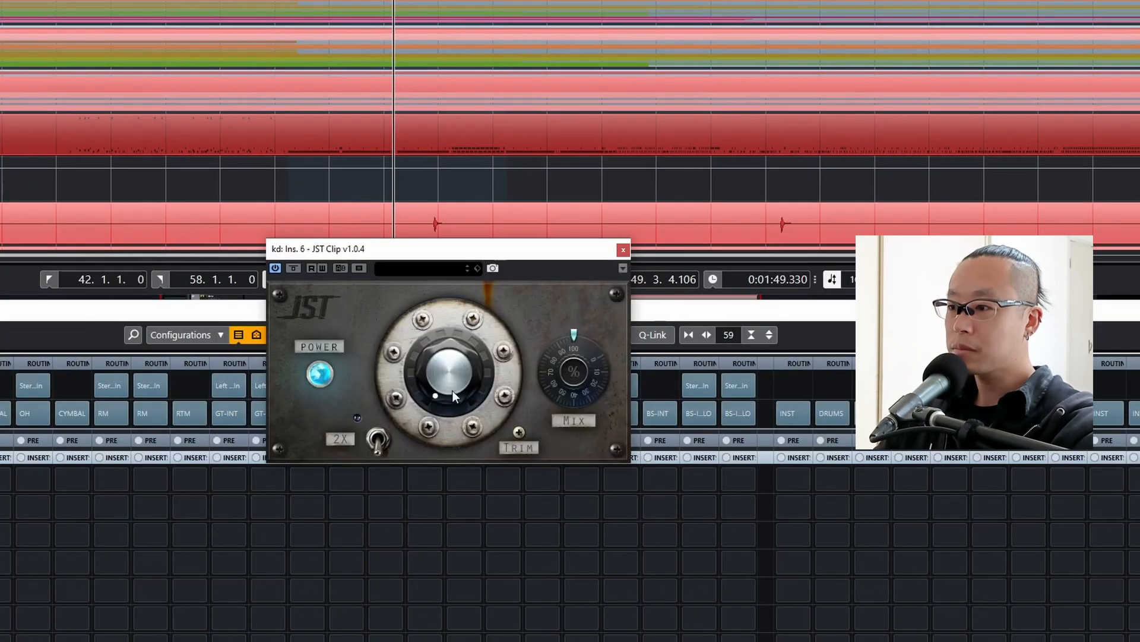
{"action": "left_click_drag", "start_coordinate": [461, 382], "coordinate": [461, 366]}
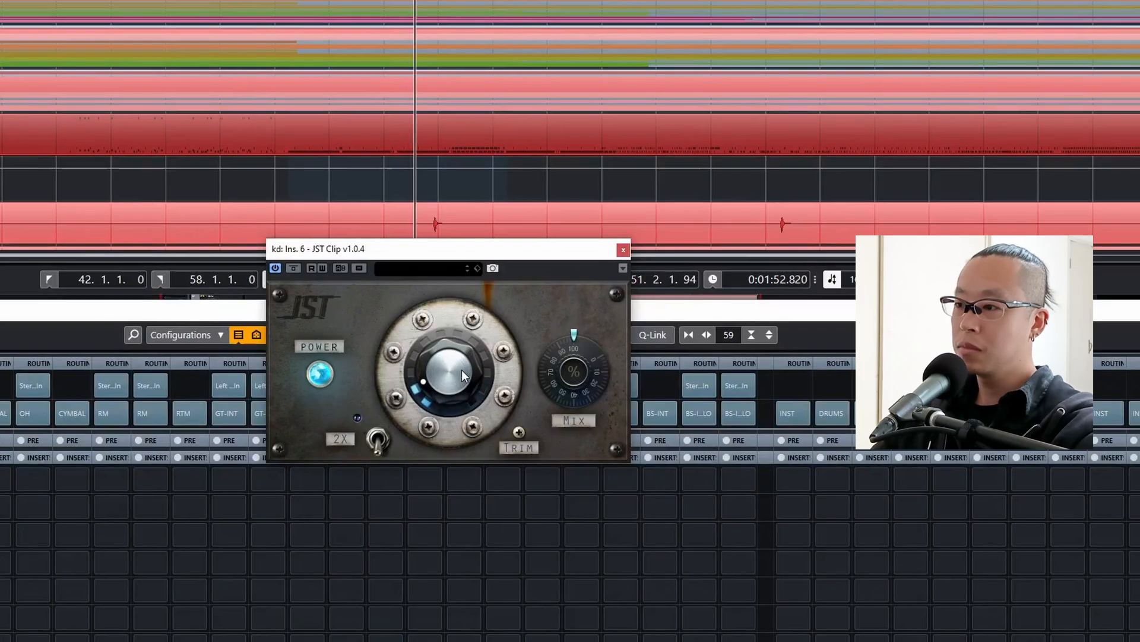
{"action": "left_click", "coordinate": [623, 249]}
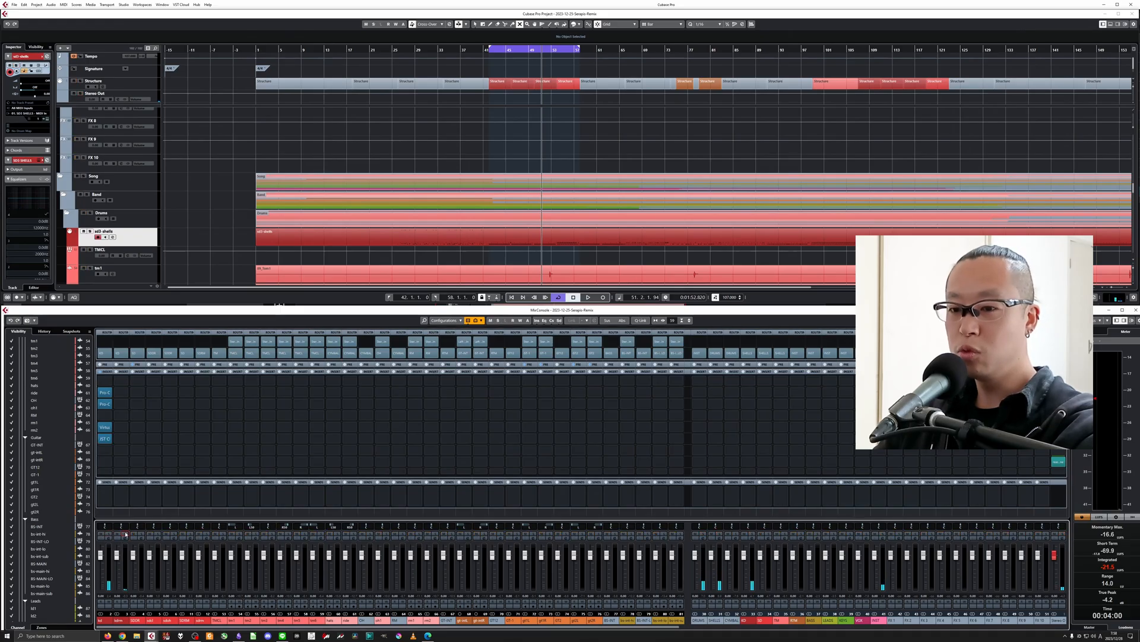
Solo the kdrm channel, open Pro-Q 3 in its second insert slot and audition the EQ curve during playback.
{"action": "left_click", "coordinate": [125, 534]}
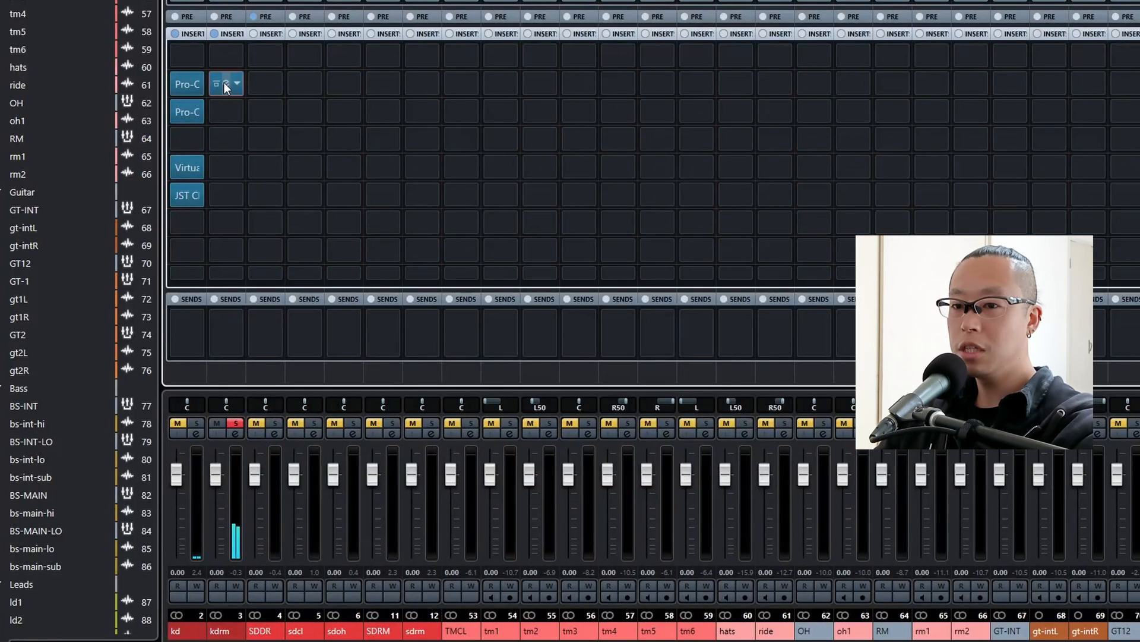
{"action": "left_click", "coordinate": [224, 84]}
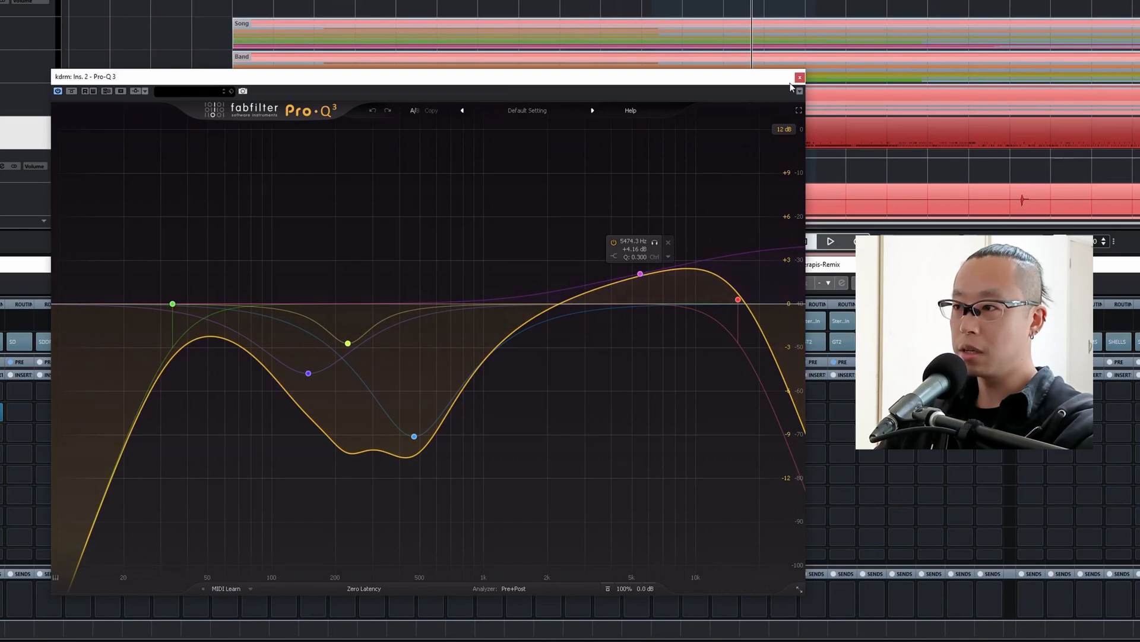
{"action": "key", "text": "space"}
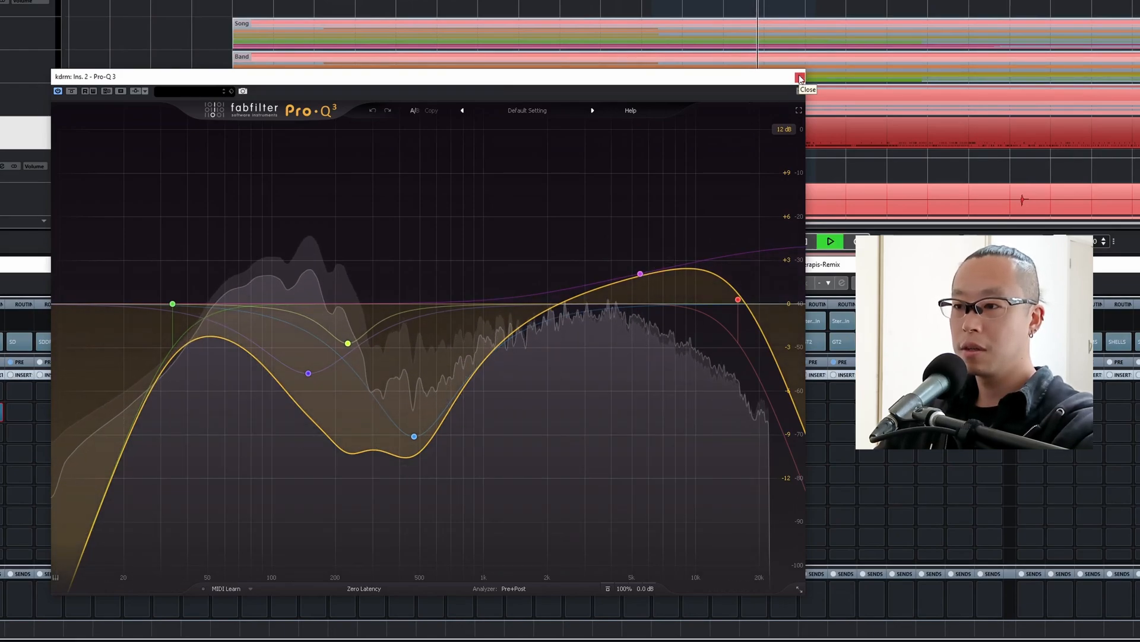
{"action": "left_click", "coordinate": [799, 78]}
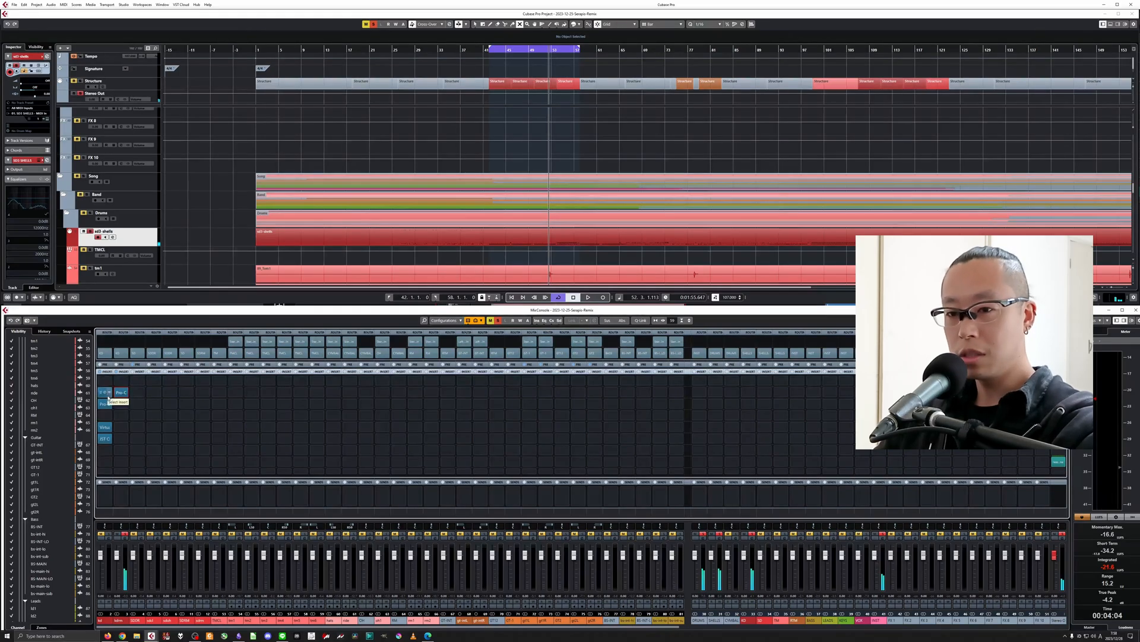
Insert Virtual Mix Rack in the kdrm channel's third slot with the Blue 1176 compressor at a ratio of 20.
{"action": "left_click", "coordinate": [121, 404]}
{"action": "left_click", "coordinate": [140, 428]}
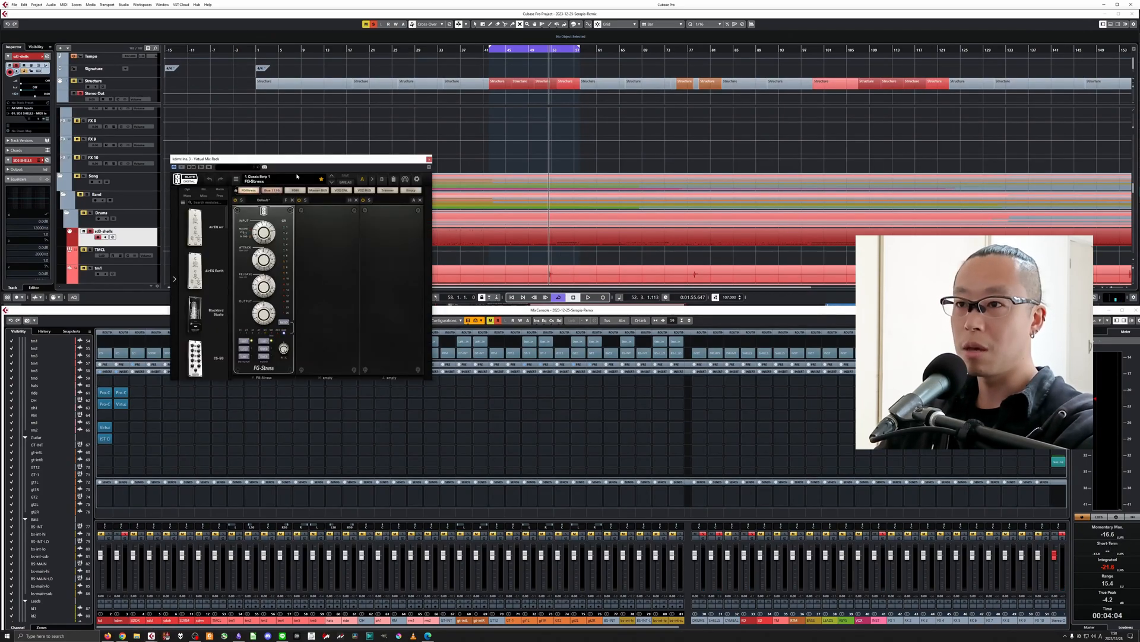
{"action": "left_click_drag", "start_coordinate": [305, 161], "coordinate": [530, 241]}
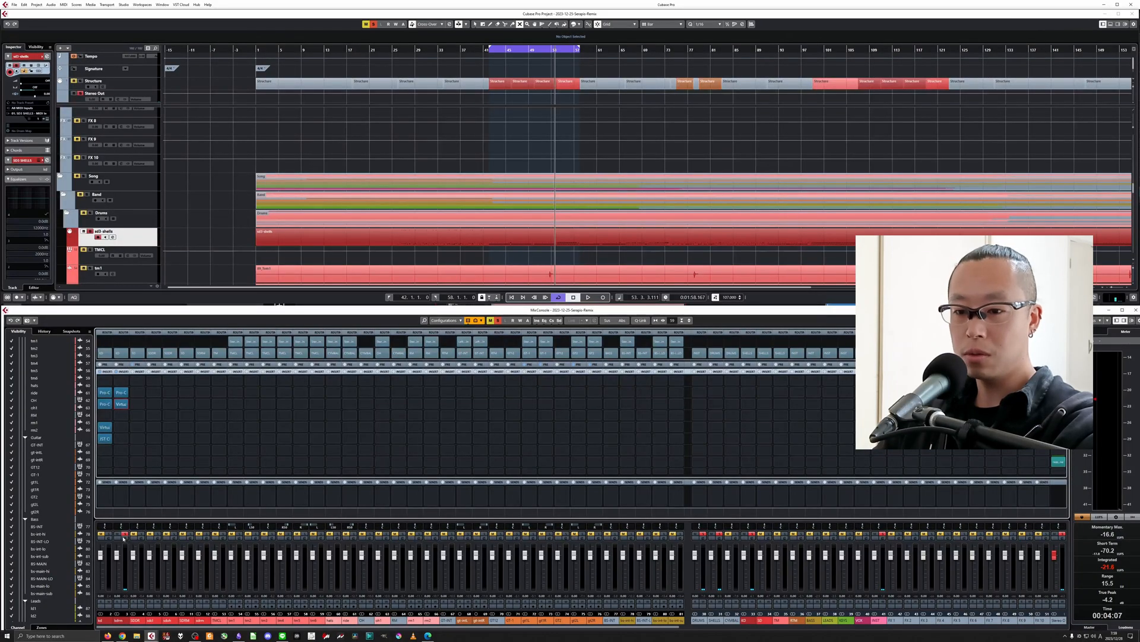
Solo kd together with kdrm and lower the kdrm fader to about -8 dB while both play.
{"action": "left_click", "coordinate": [108, 534]}
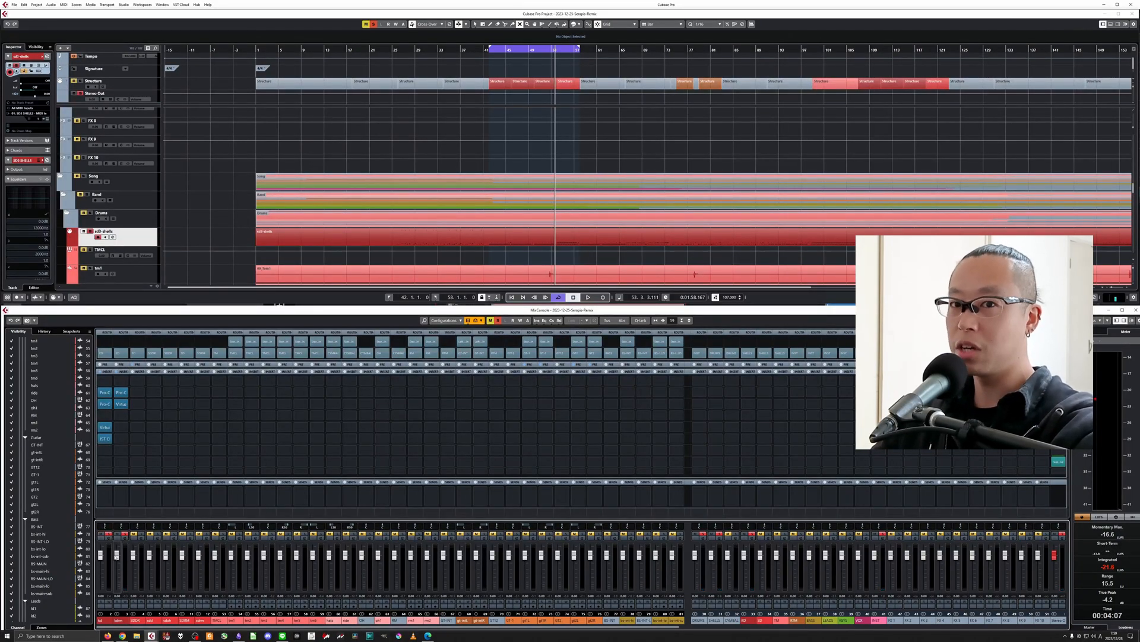
{"action": "key", "text": "space"}
{"action": "scroll", "coordinate": [116, 556], "scroll_direction": "down", "scroll_amount": 2}
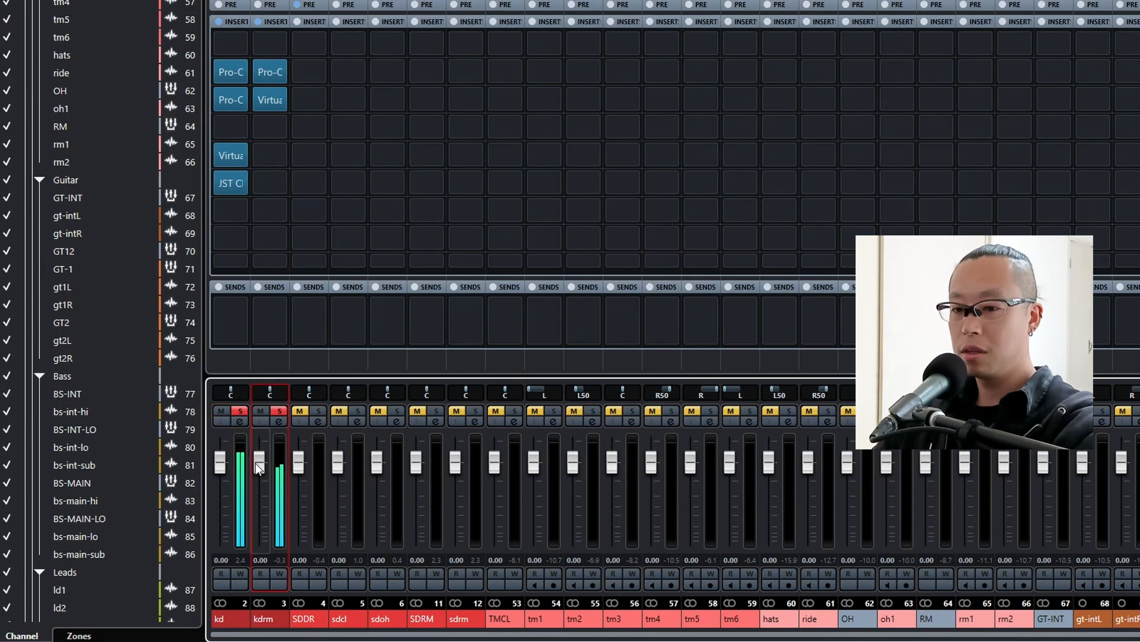
{"action": "scroll", "coordinate": [255, 462], "scroll_direction": "down", "scroll_amount": 6}
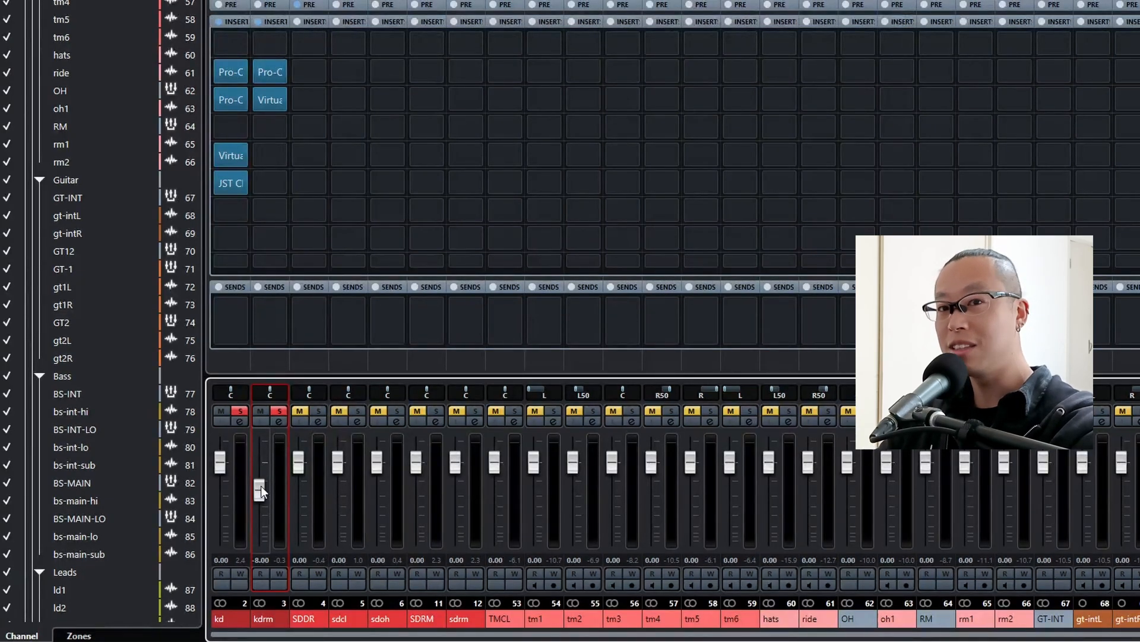
{"action": "key", "text": "space"}
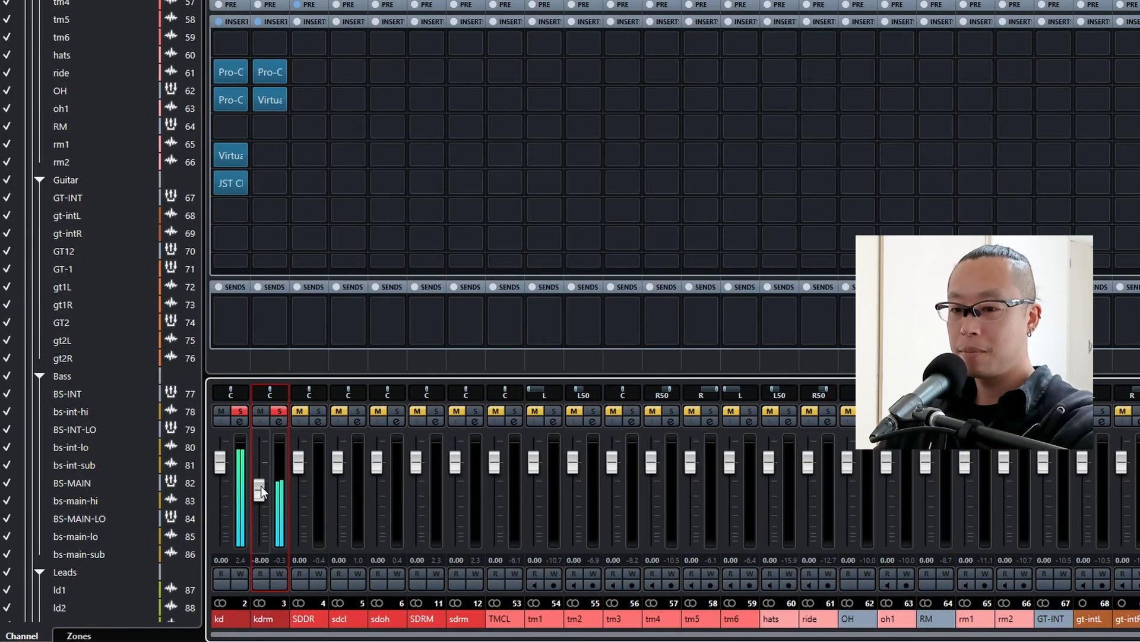
{"action": "scroll", "coordinate": [262, 486], "scroll_direction": "down", "scroll_amount": 1}
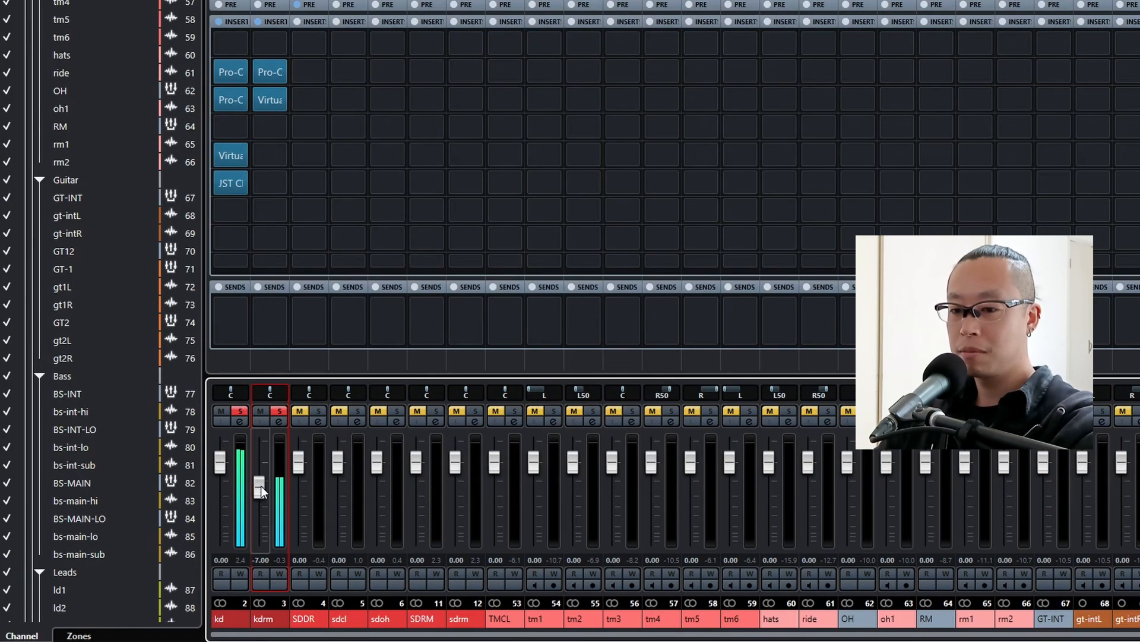
{"action": "scroll", "coordinate": [261, 486], "scroll_direction": "down", "scroll_amount": 2}
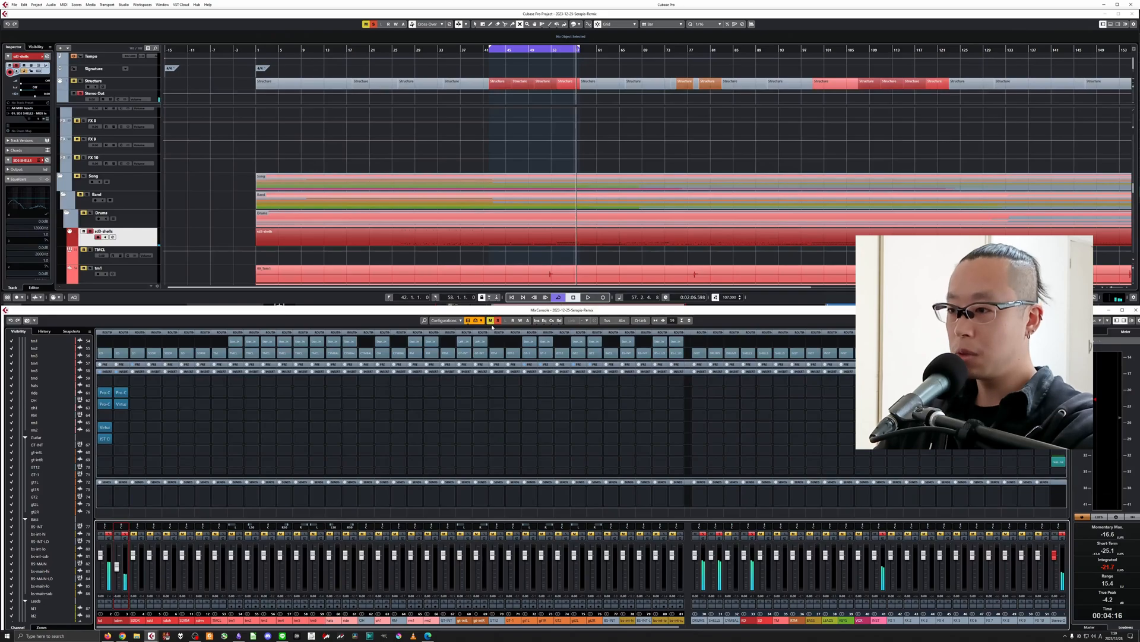
Clear the kick solos, solo the sdcl channel and listen to it from the cycle start.
{"action": "left_click", "coordinate": [497, 321]}
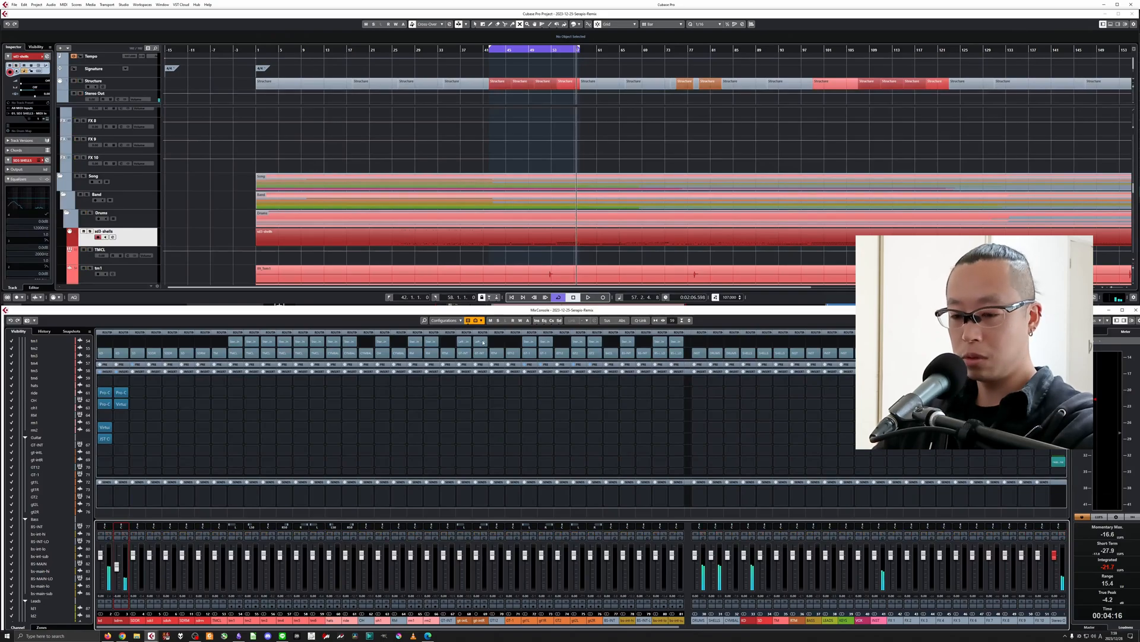
{"action": "left_click", "coordinate": [158, 534]}
{"action": "key", "text": "KP_1"}
{"action": "key", "text": "space"}
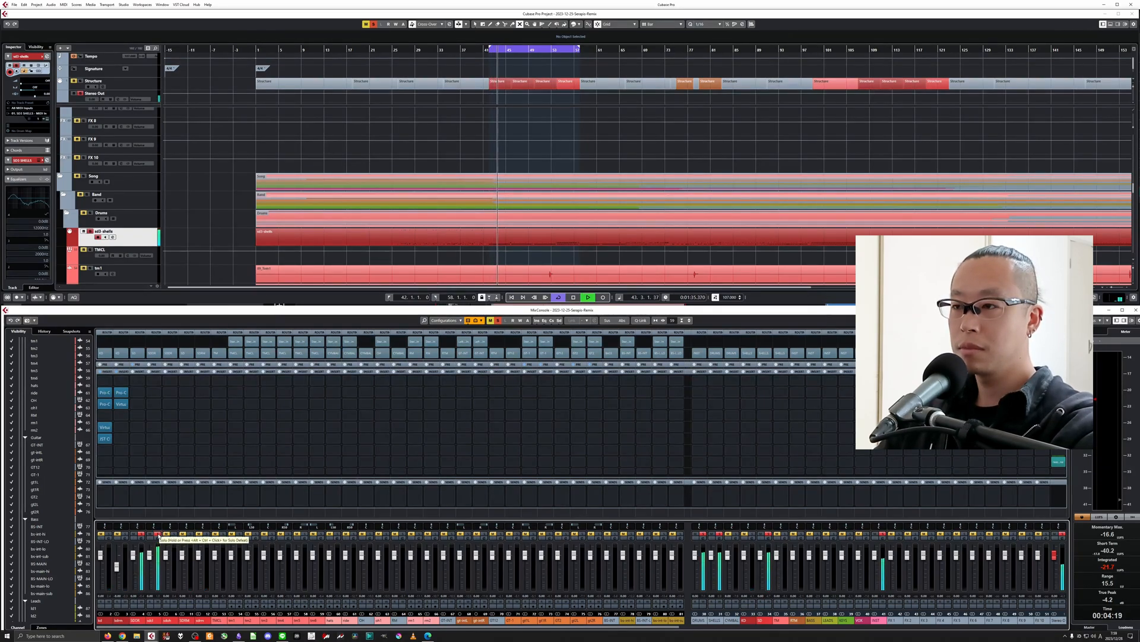
{"action": "key", "text": "space"}
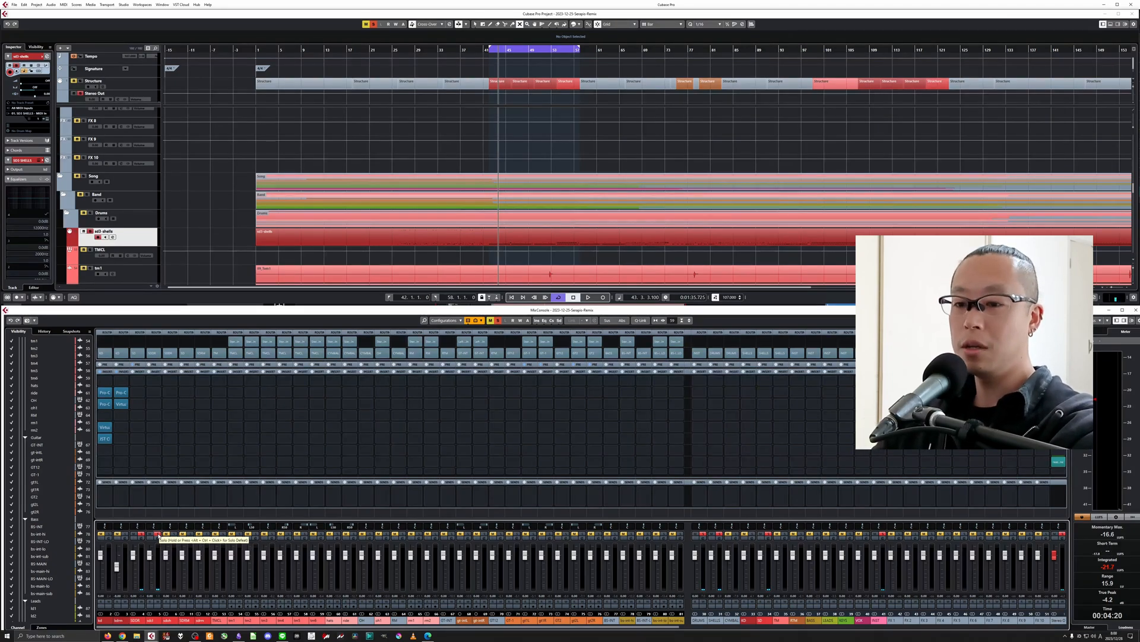
Audition the sdoh channel soloed in place of sdcl, and solo both snare channels together.
{"action": "left_click", "coordinate": [158, 534]}
{"action": "left_click", "coordinate": [174, 535]}
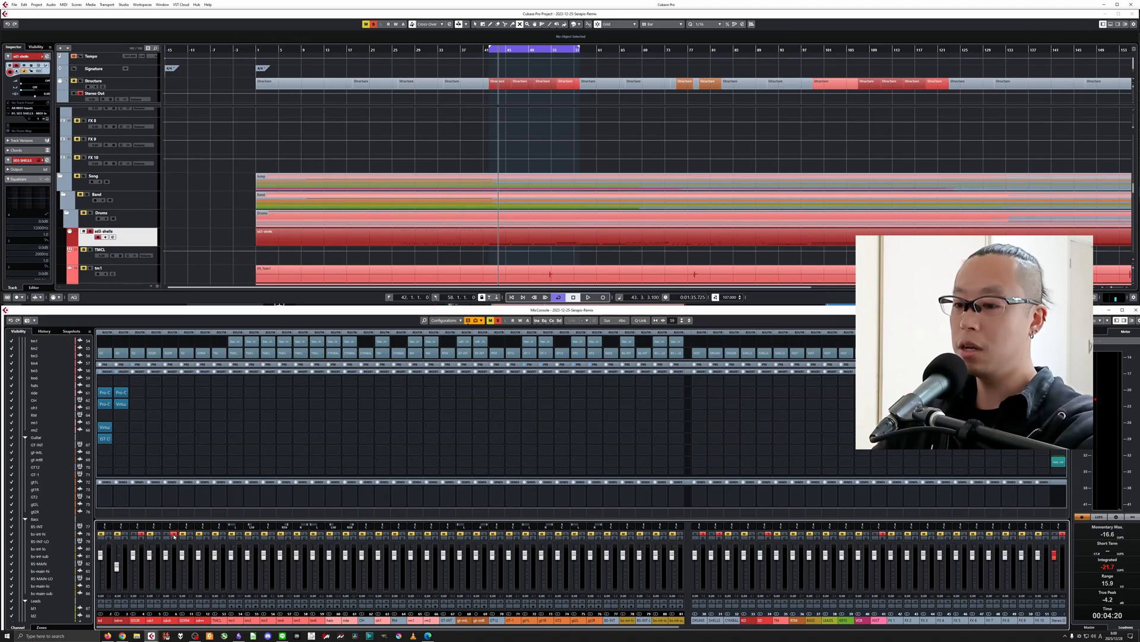
{"action": "key", "text": "space"}
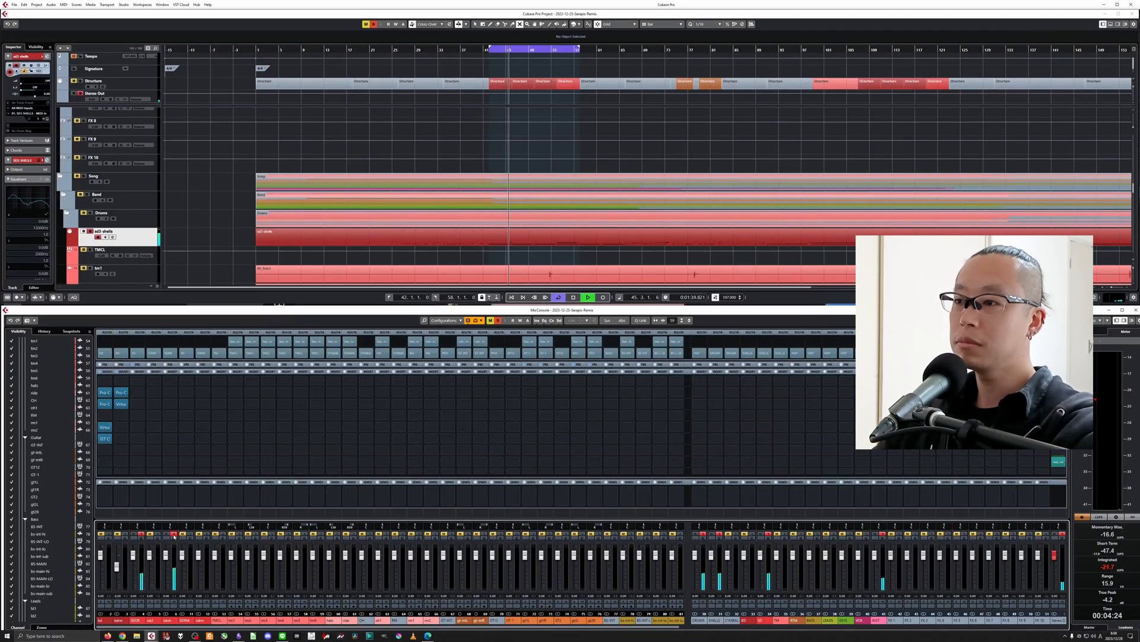
{"action": "key", "text": "space"}
{"action": "left_click", "coordinate": [174, 535]}
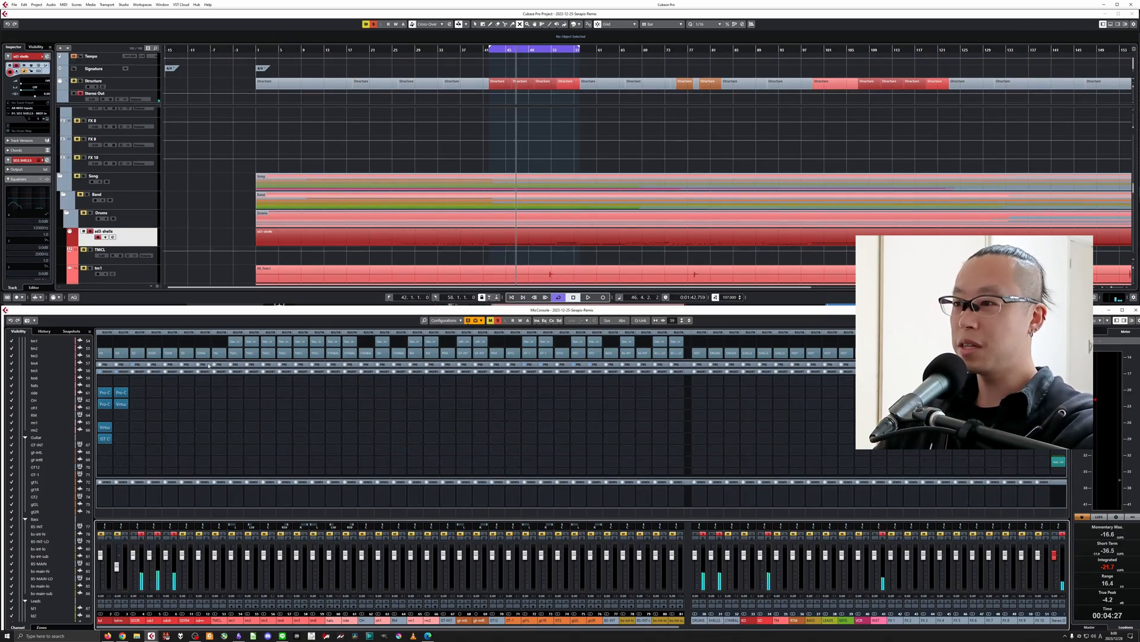
Open the sd3 shells part in the Key Editor, set the cycle range to bar 45 and play the loop.
{"action": "double_click", "coordinate": [519, 237]}
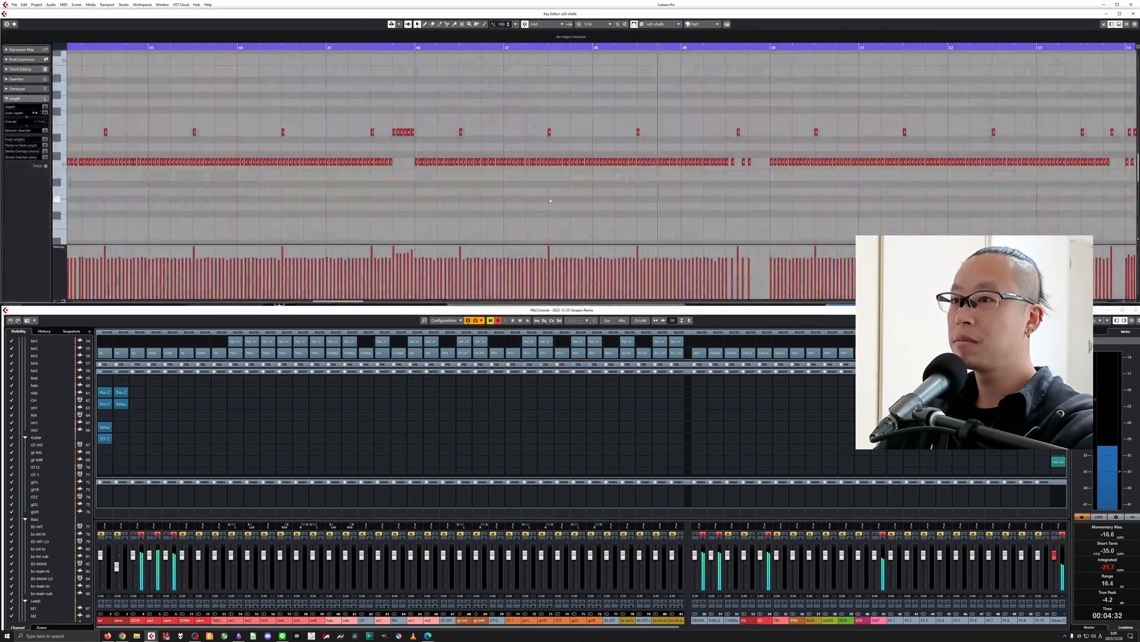
{"action": "key", "text": "space"}
{"action": "left_click_drag", "start_coordinate": [593, 45], "coordinate": [347, 43]}
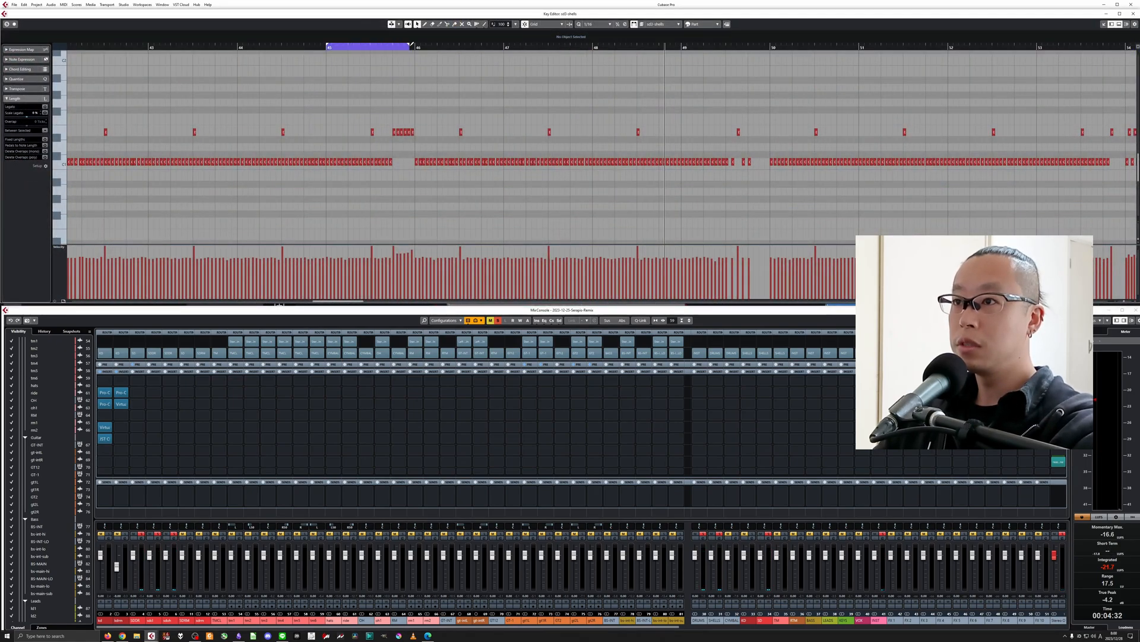
{"action": "key", "text": "h"}
{"action": "key", "text": "space"}
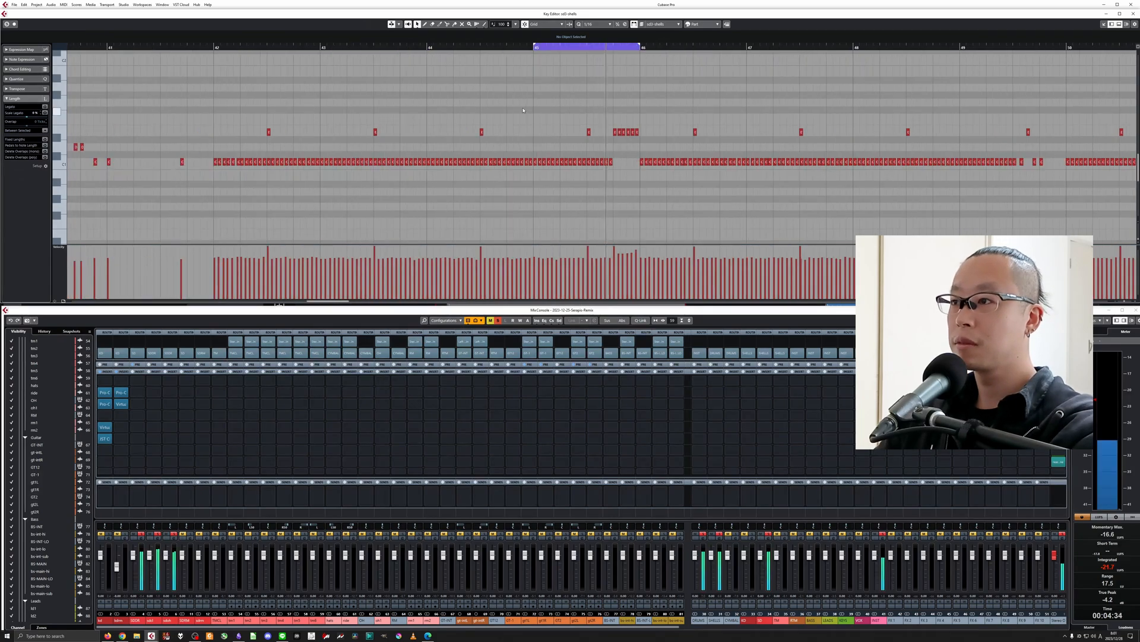
Insert Pro-Q 3 in the SDDR channel's second slot and add a 12 dB/oct low cut at about 95 Hz.
{"action": "left_click", "coordinate": [137, 393]}
{"action": "key", "text": "Return"}
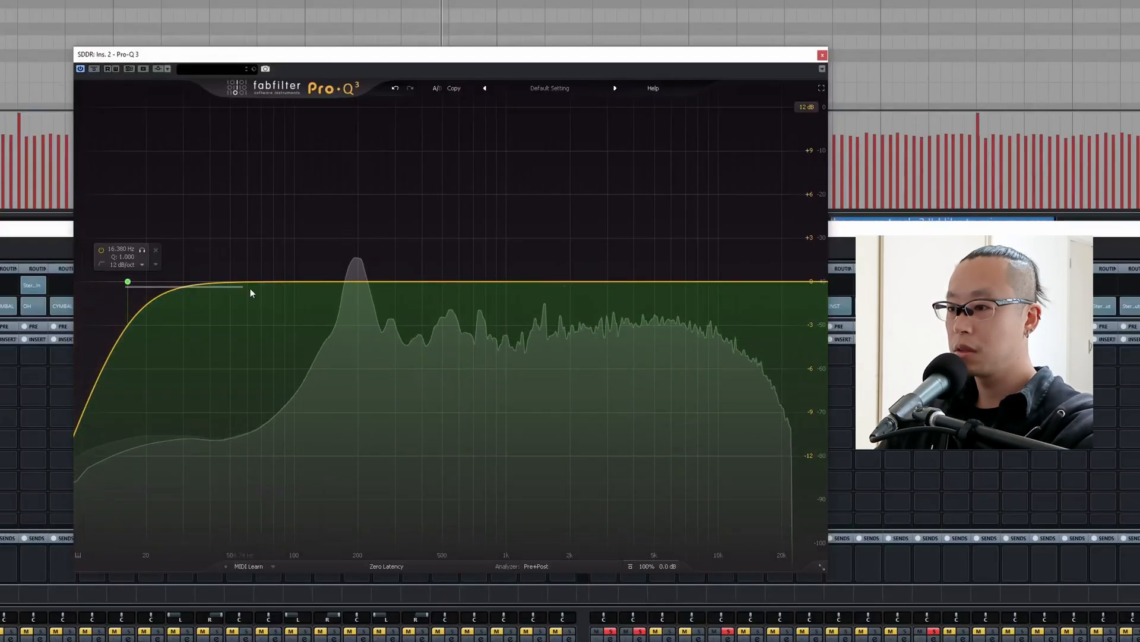
{"action": "left_click_drag", "start_coordinate": [128, 282], "coordinate": [289, 279]}
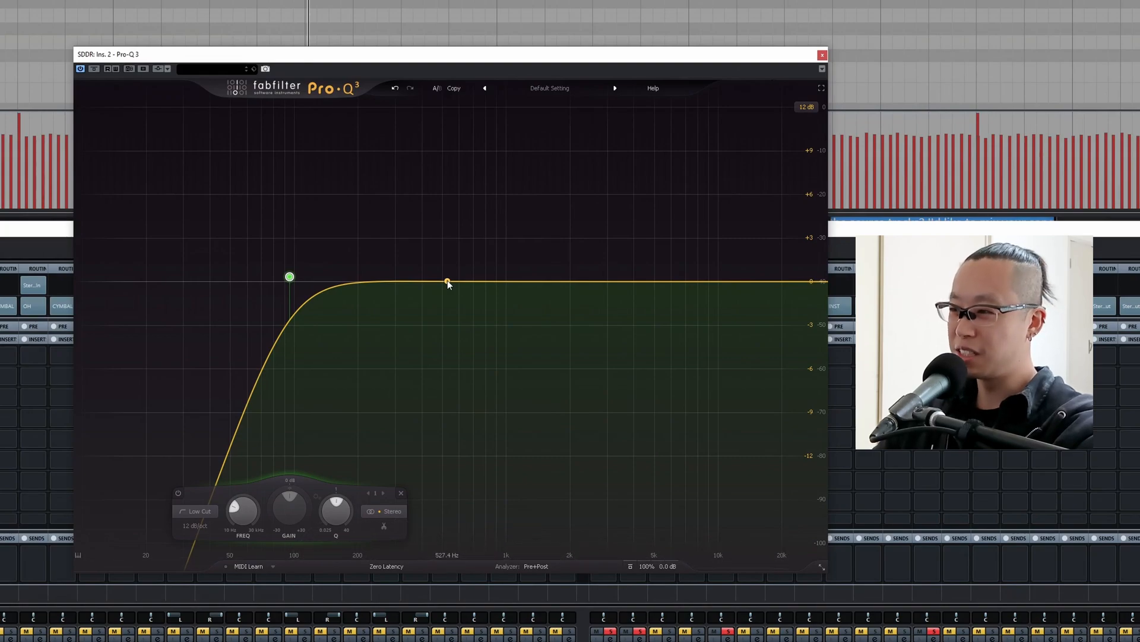
Probe the snare EQ with a narrow boosted bell near 500 Hz, and turn that band into a cut of about 3 dB.
{"action": "left_click_drag", "start_coordinate": [448, 282], "coordinate": [445, 185]}
{"action": "left_click_drag", "start_coordinate": [488, 512], "coordinate": [488, 484]}
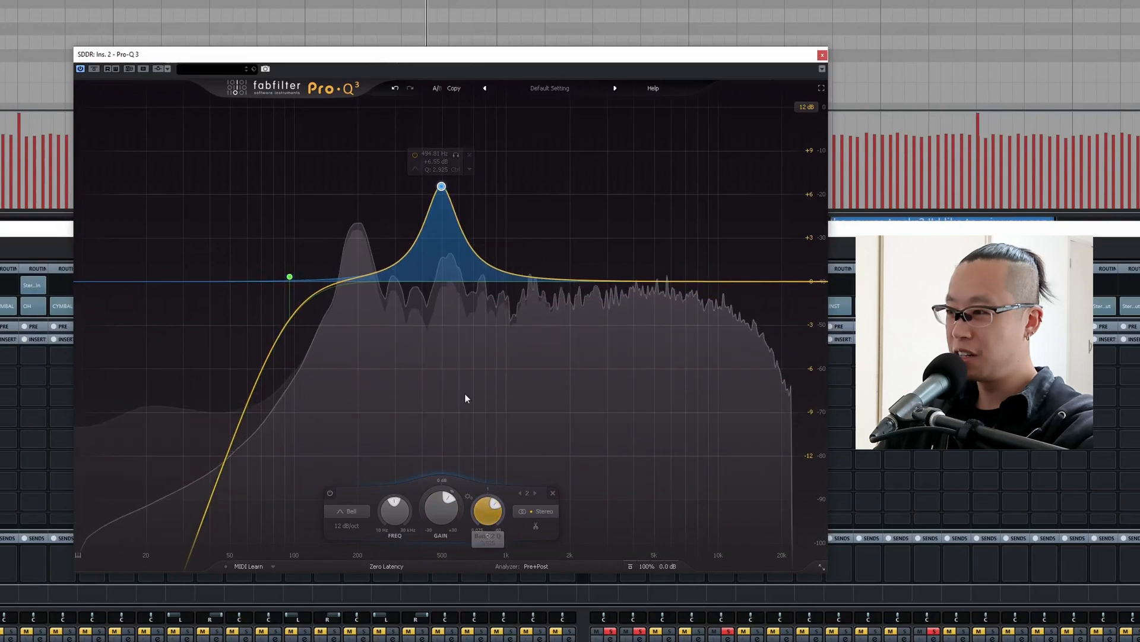
{"action": "left_click_drag", "start_coordinate": [456, 155], "coordinate": [466, 160]}
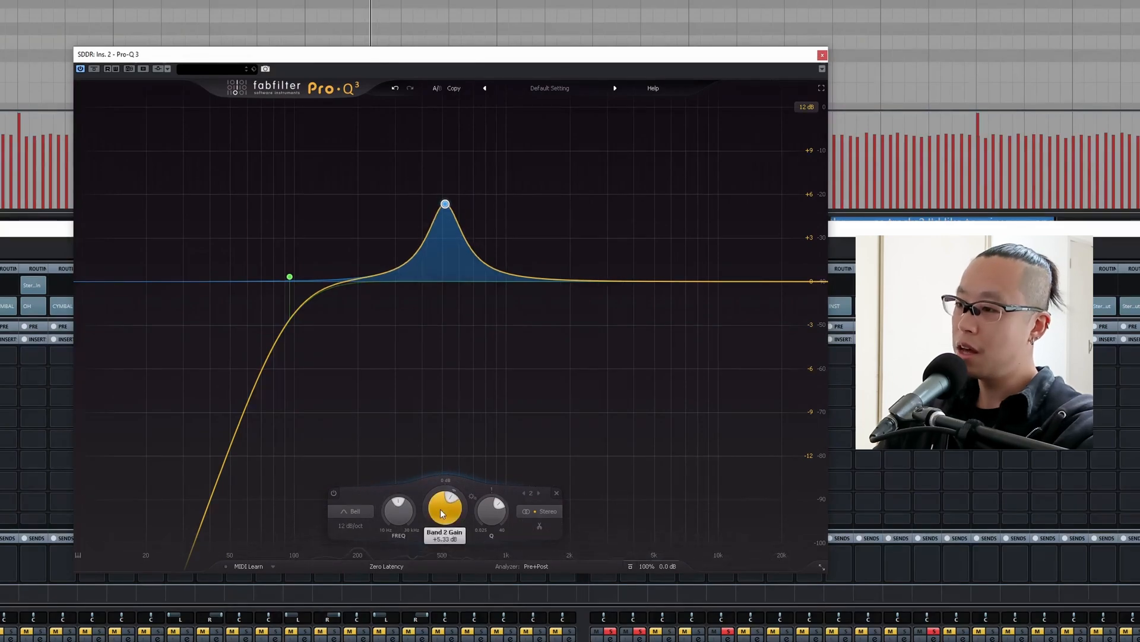
{"action": "left_click_drag", "start_coordinate": [440, 546], "coordinate": [438, 557]}
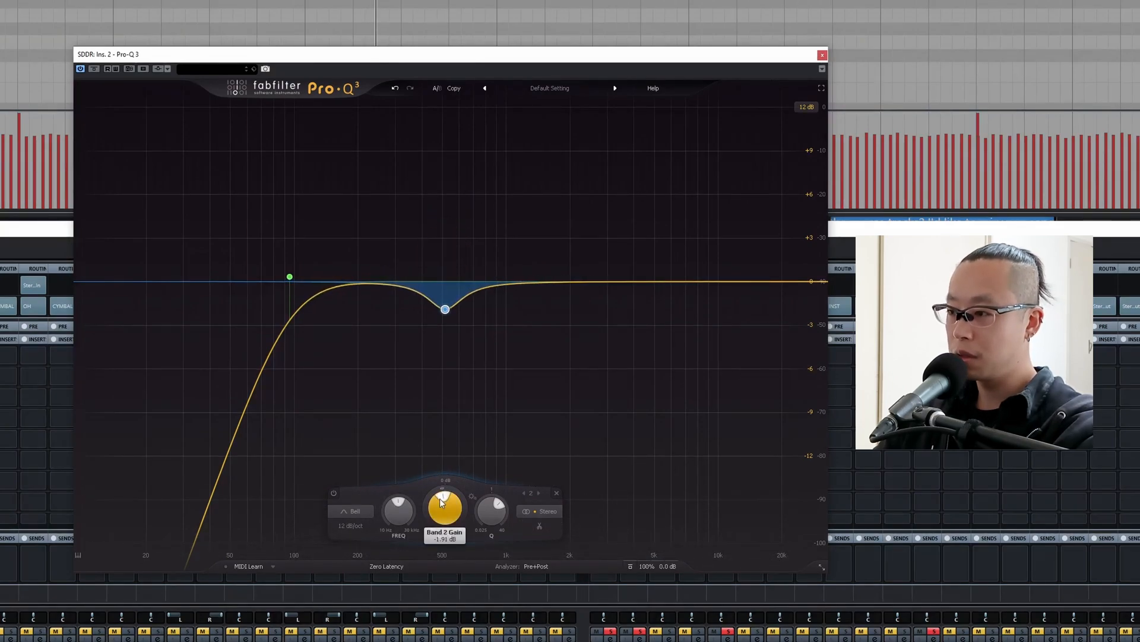
{"action": "left_click_drag", "start_coordinate": [440, 499], "coordinate": [442, 504]}
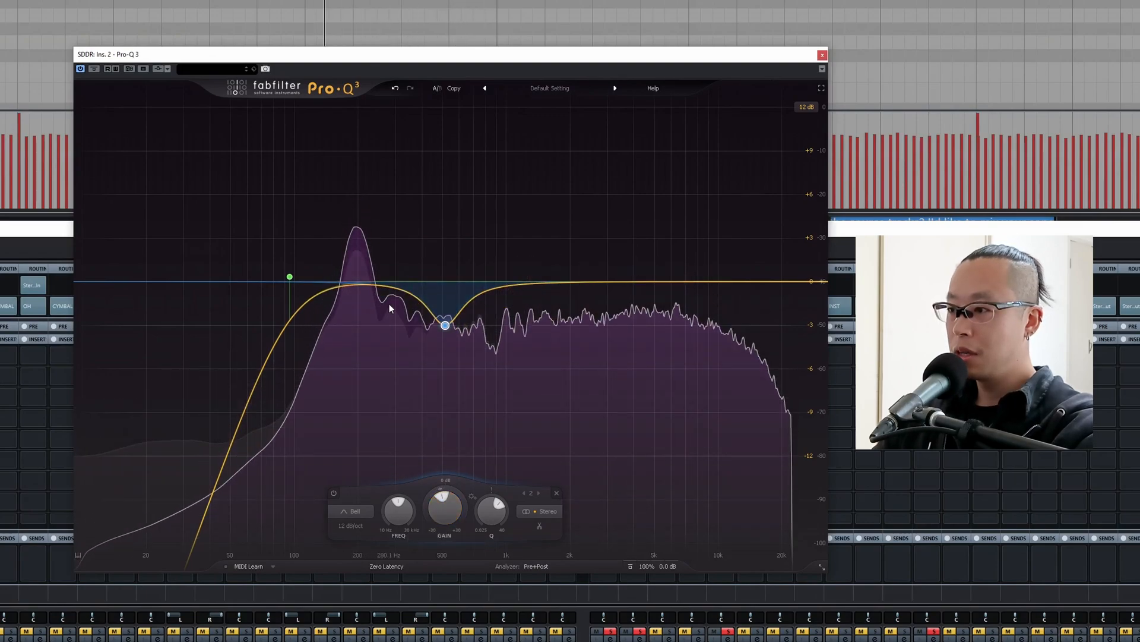
Add a bell band to the snare EQ, solo it to find the boxy range, and set about a 4.5 dB cut near 297 Hz, Q about 2.7.
{"action": "left_click_drag", "start_coordinate": [398, 290], "coordinate": [396, 259]}
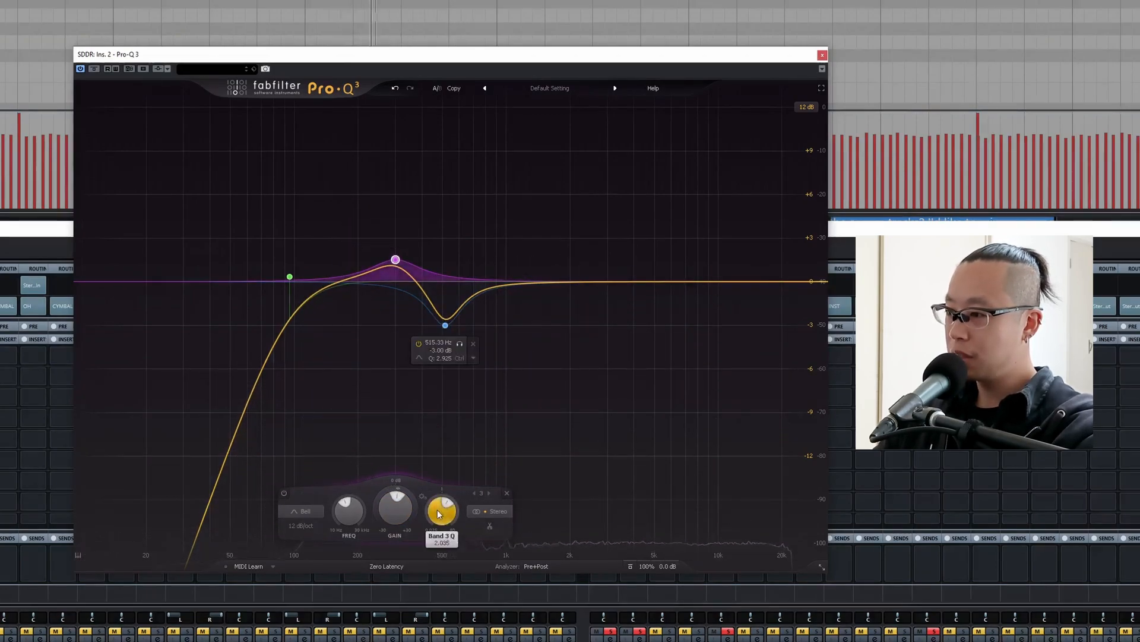
{"action": "left_click_drag", "start_coordinate": [440, 514], "coordinate": [440, 509]}
{"action": "left_click", "coordinate": [413, 228]}
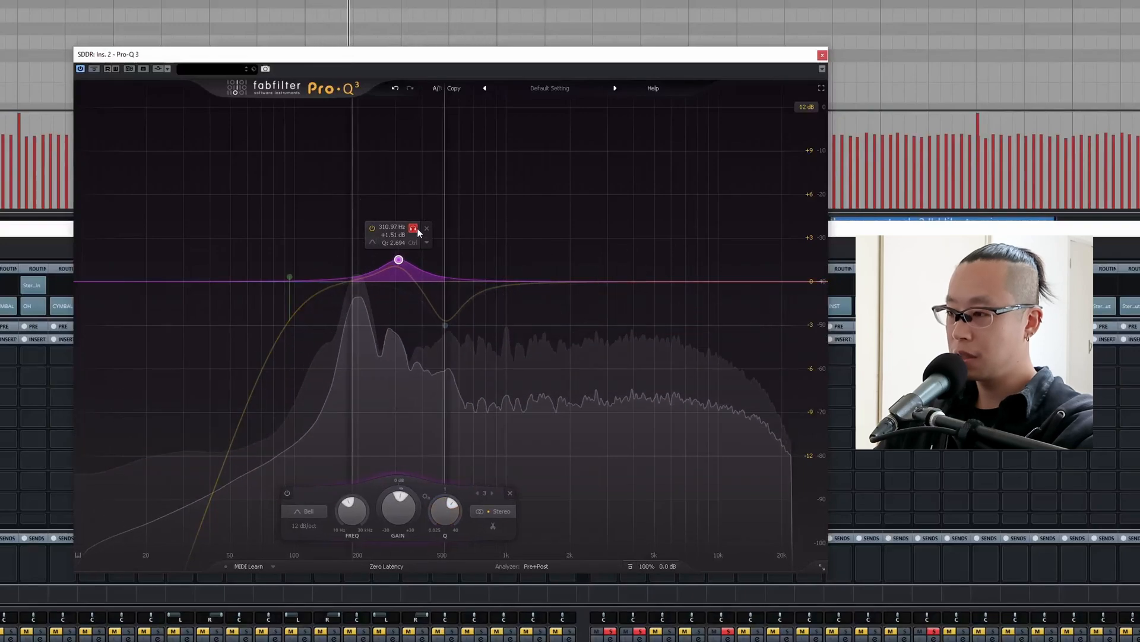
{"action": "left_click_drag", "start_coordinate": [417, 229], "coordinate": [418, 231]}
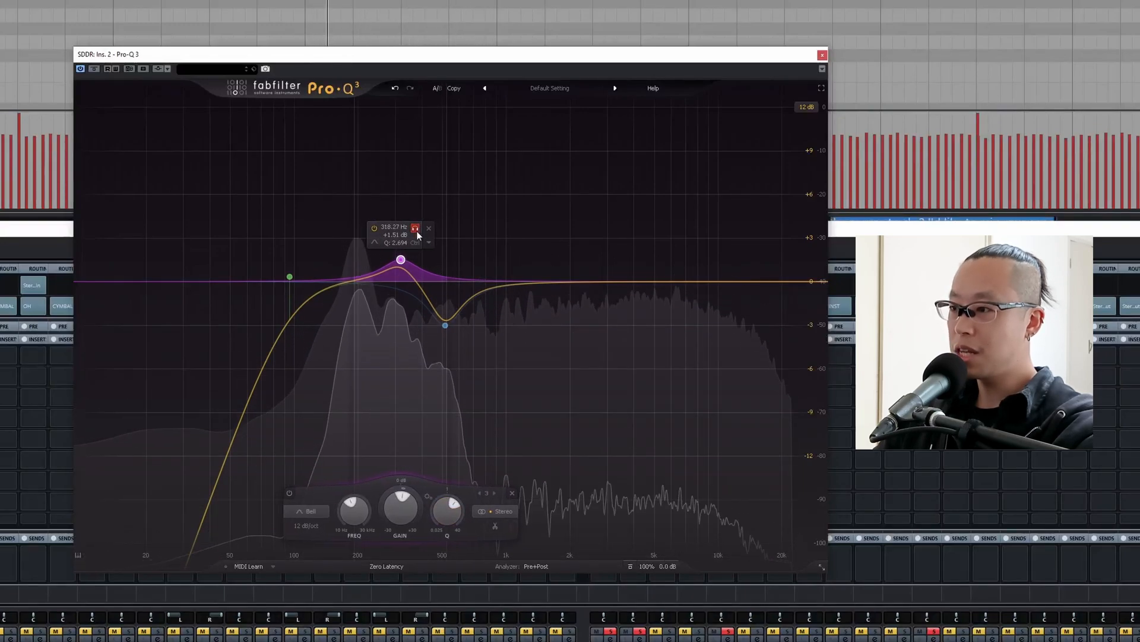
{"action": "left_click_drag", "start_coordinate": [401, 508], "coordinate": [394, 550]}
{"action": "mouse_move", "coordinate": [417, 355]}
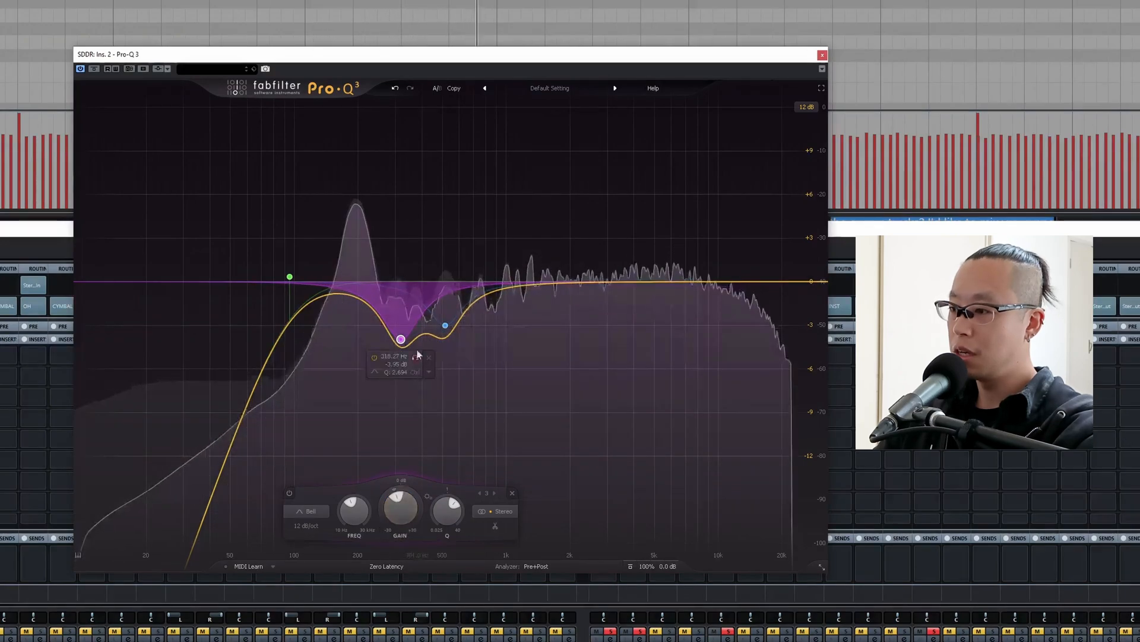
{"action": "left_click_drag", "start_coordinate": [401, 340], "coordinate": [395, 347]}
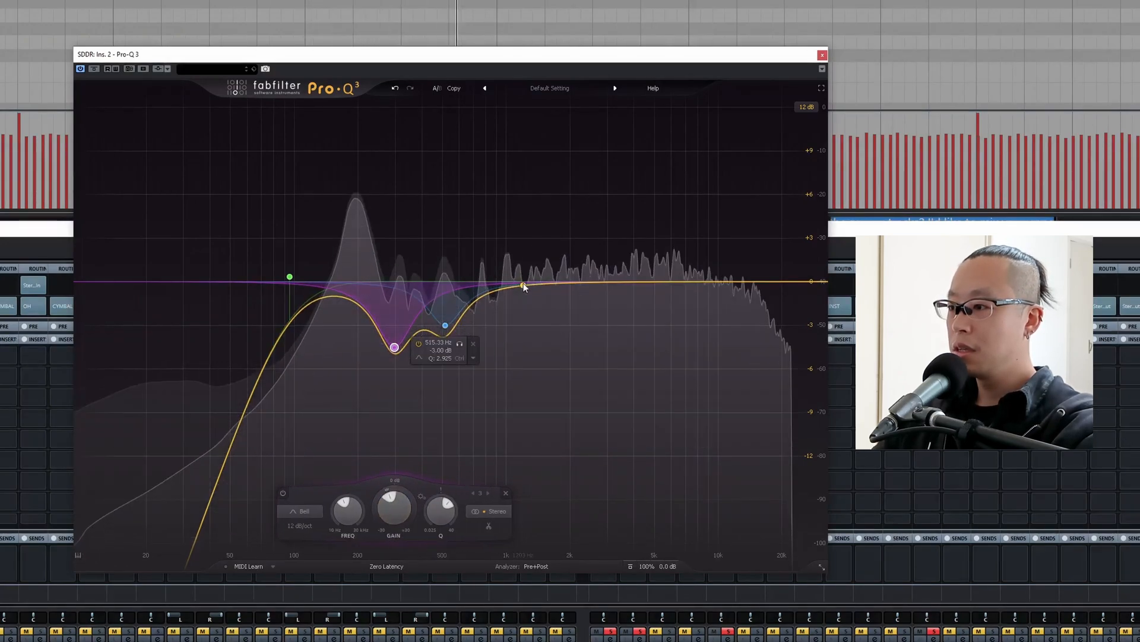
Probe the midrange with a boosted bell, turn it into a cut of about 4.1 dB near 1046 Hz, and compare the band on and off.
{"action": "left_click_drag", "start_coordinate": [523, 287], "coordinate": [522, 177]}
{"action": "left_click_drag", "start_coordinate": [508, 202], "coordinate": [512, 341]}
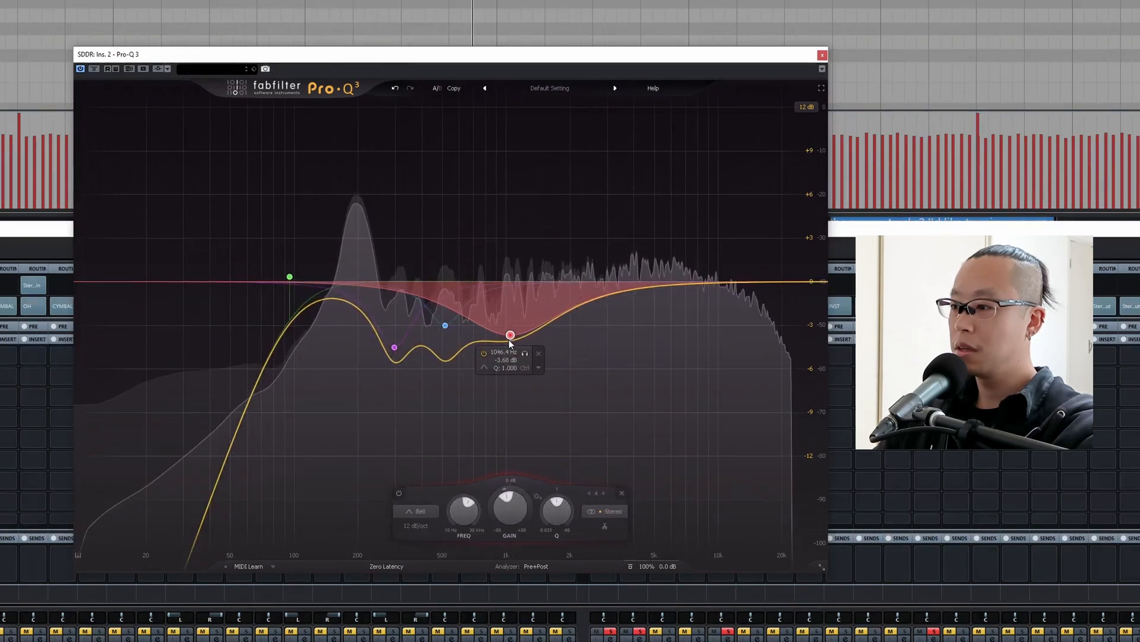
{"action": "left_click", "coordinate": [484, 353]}
{"action": "left_click", "coordinate": [484, 355]}
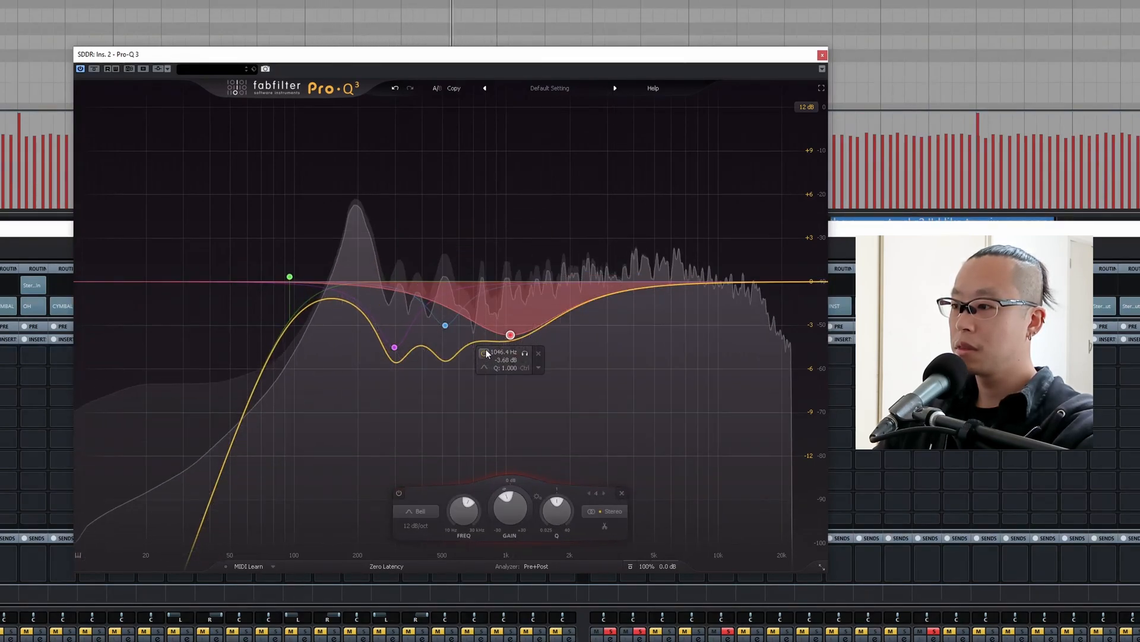
{"action": "left_click_drag", "start_coordinate": [511, 336], "coordinate": [512, 345]}
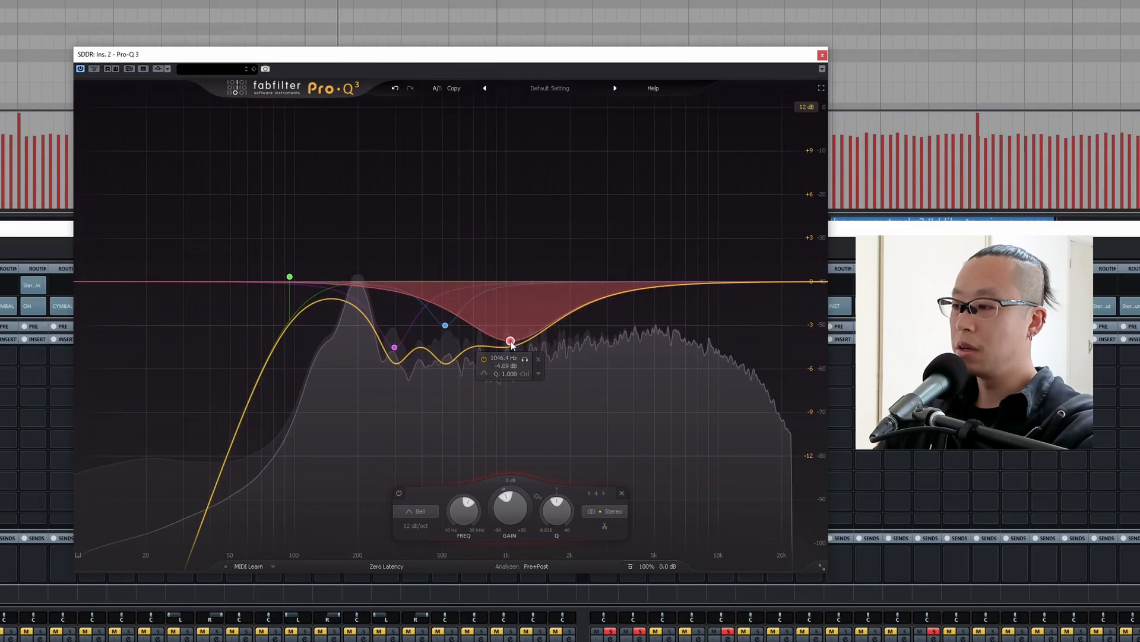
Add a 6 dB/oct high shelf at about 6.9 kHz with a boost of about 7 dB.
{"action": "left_click", "coordinate": [686, 226]}
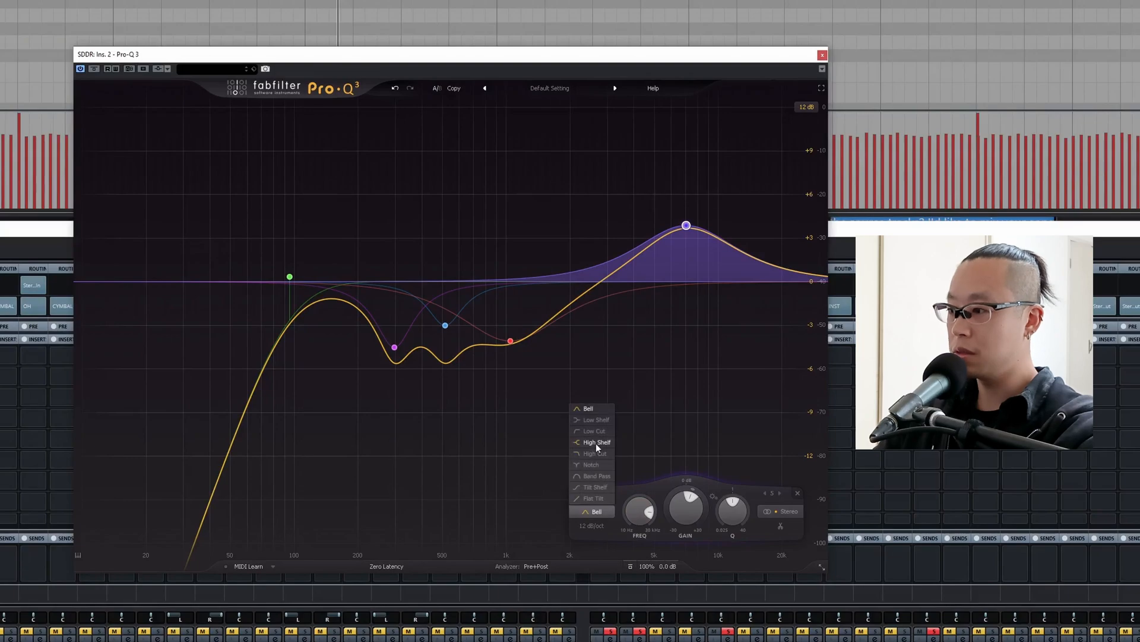
{"action": "left_click", "coordinate": [597, 443]}
{"action": "left_click", "coordinate": [603, 538]}
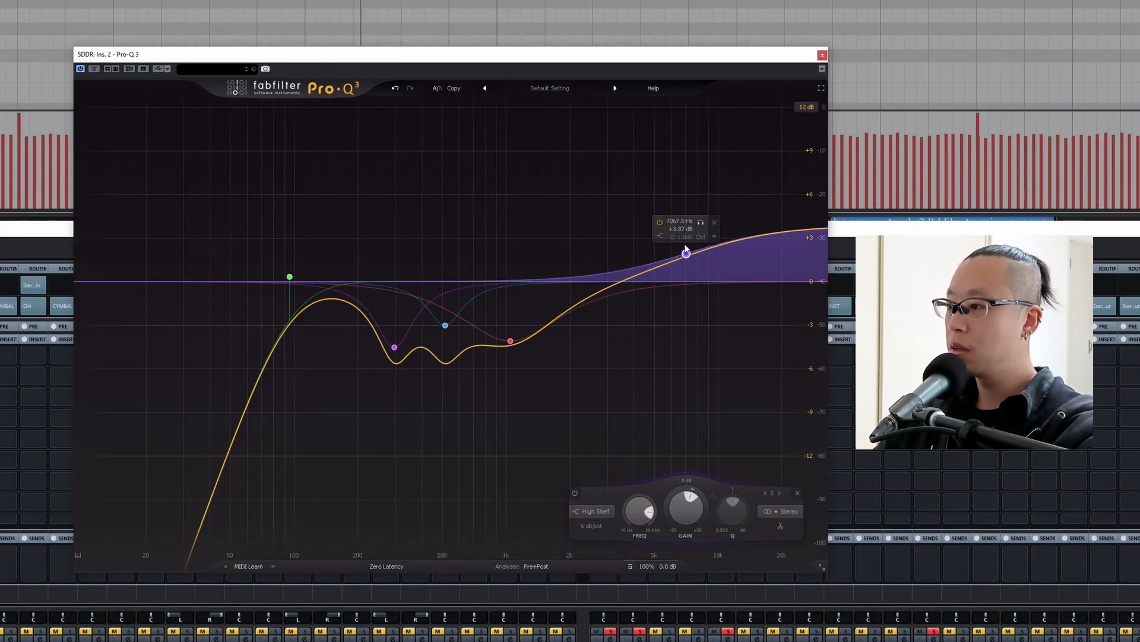
{"action": "mouse_move", "coordinate": [686, 248]}
{"action": "left_mouse_down"}
{"action": "mouse_move", "coordinate": [678, 200]}
{"action": "mouse_move", "coordinate": [701, 200]}
{"action": "mouse_move", "coordinate": [684, 235]}
{"action": "mouse_move", "coordinate": [696, 237]}
{"action": "left_mouse_up"}
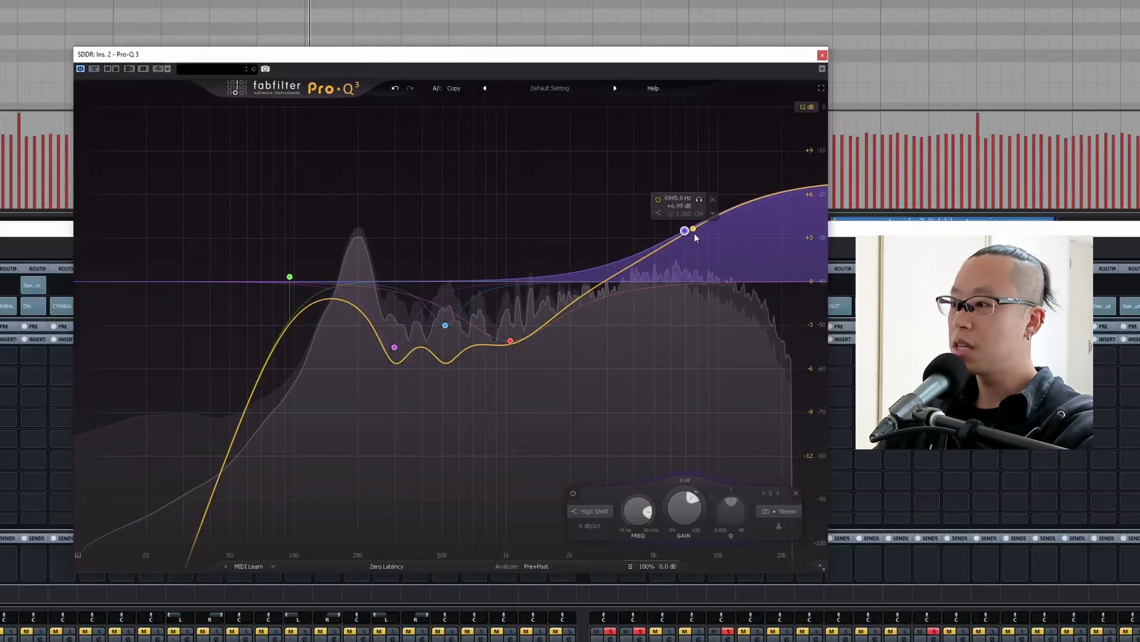
Add a 12 dB/oct high cut and tune it by ear during playback to about 15.4 kHz.
{"action": "double_click", "coordinate": [770, 281]}
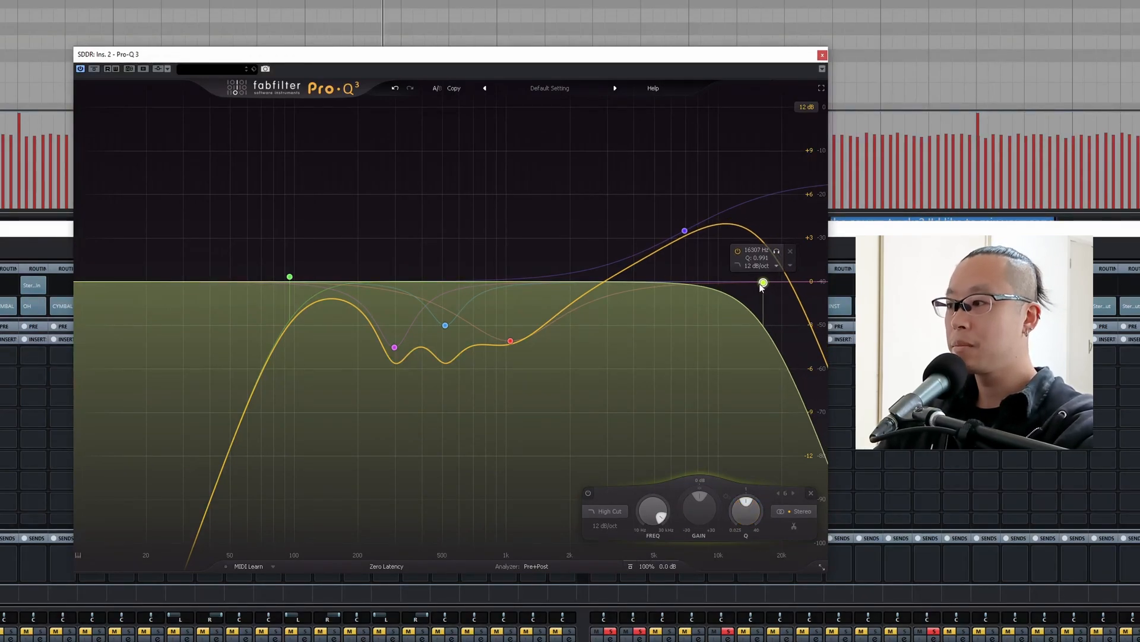
{"action": "left_click_drag", "start_coordinate": [762, 284], "coordinate": [742, 282]}
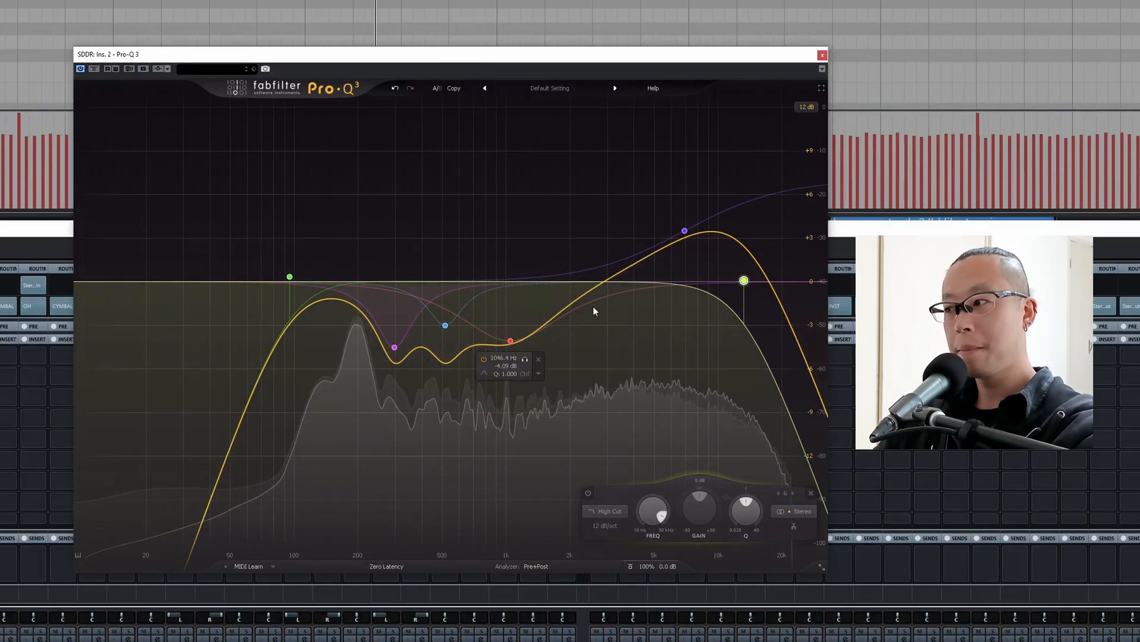
{"action": "left_click_drag", "start_coordinate": [744, 281], "coordinate": [738, 282]}
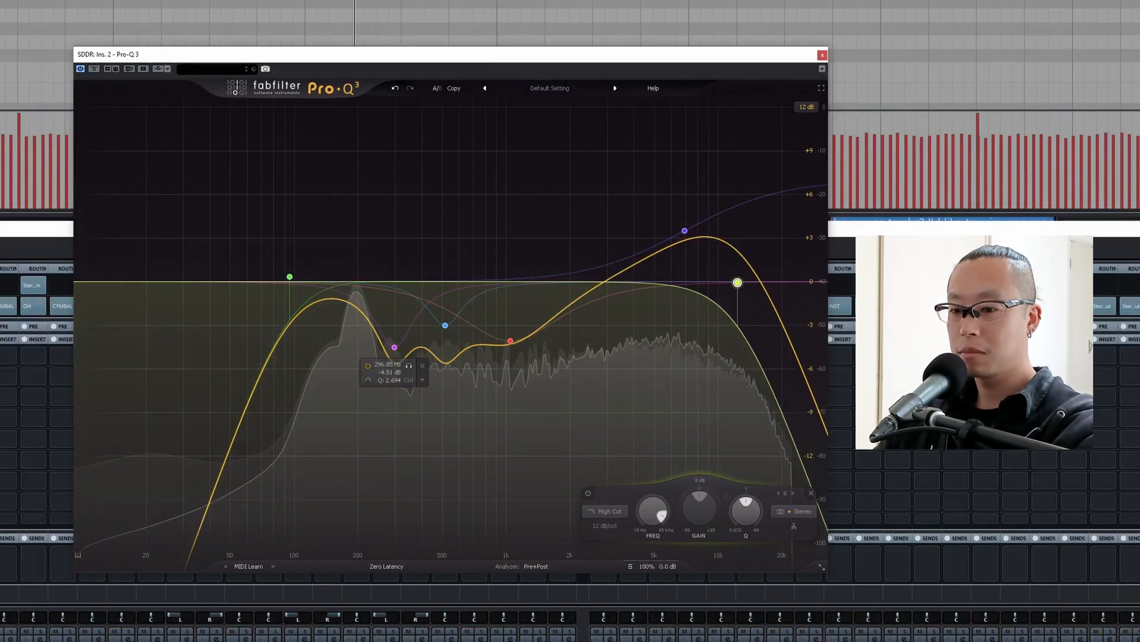
{"action": "key", "text": "space"}
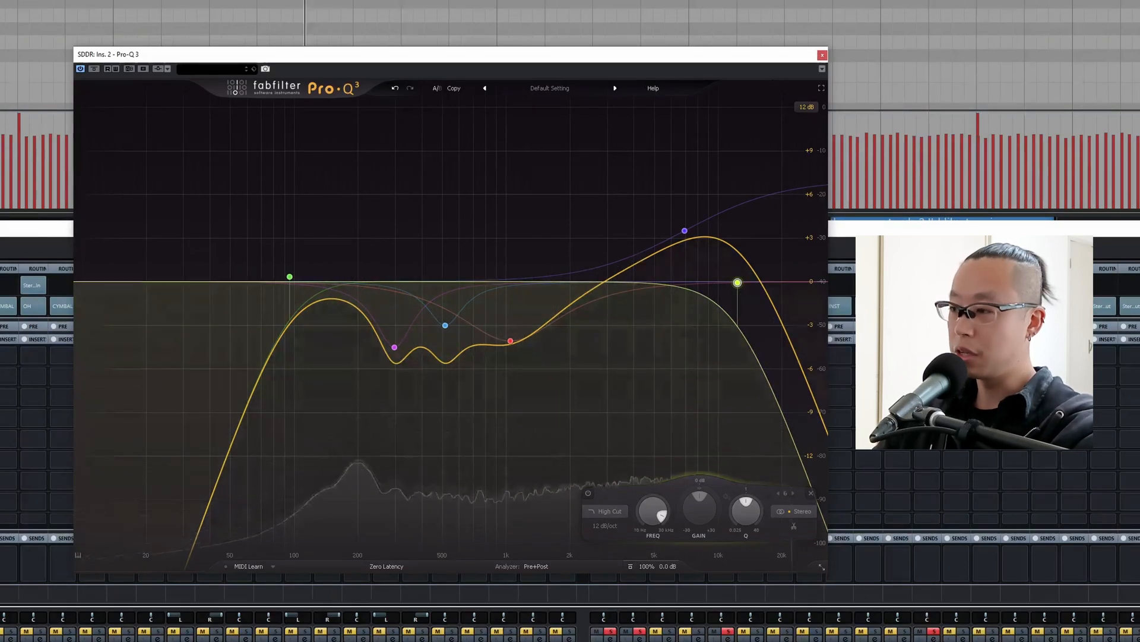
{"action": "key", "text": "space"}
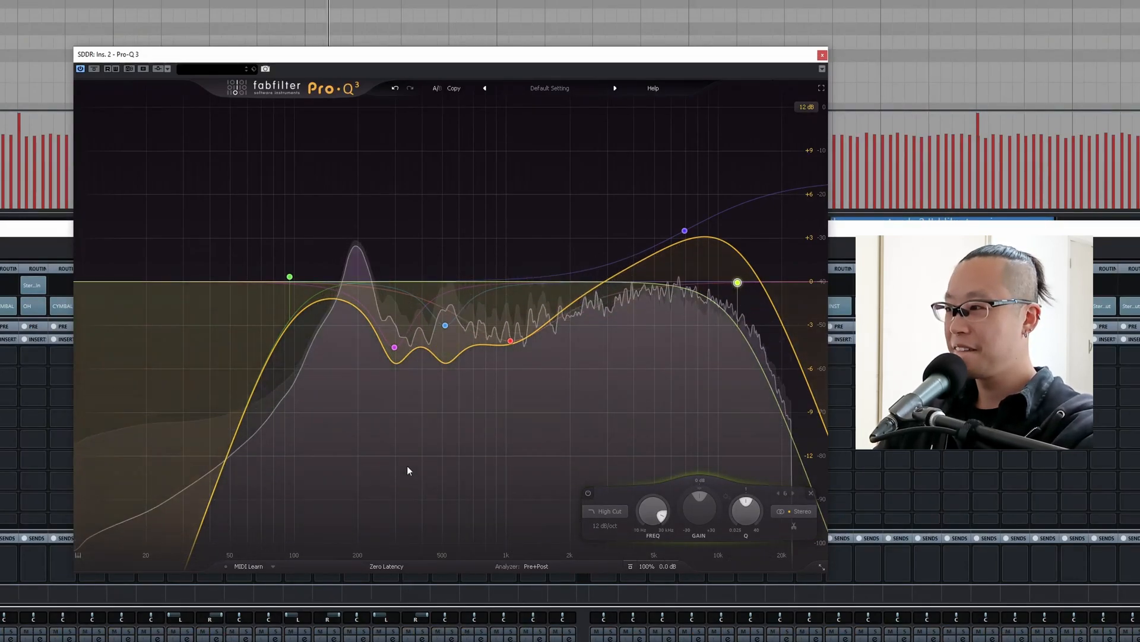
{"action": "mouse_move", "coordinate": [738, 283]}
{"action": "left_click_drag", "start_coordinate": [737, 283], "coordinate": [758, 283]}
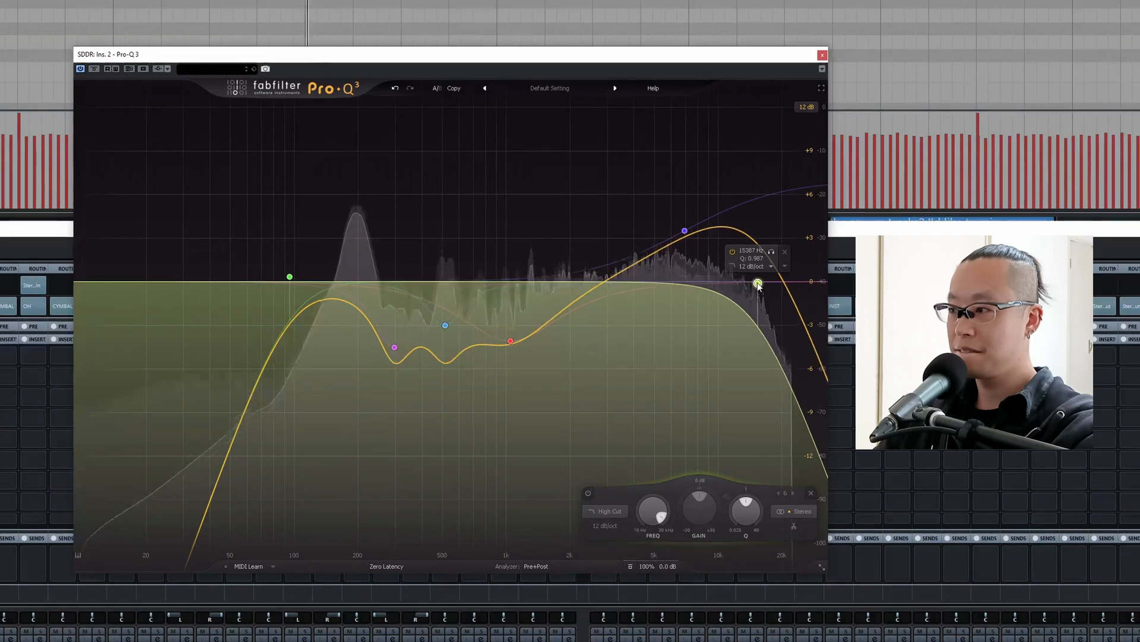
{"action": "mouse_move", "coordinate": [511, 341]}
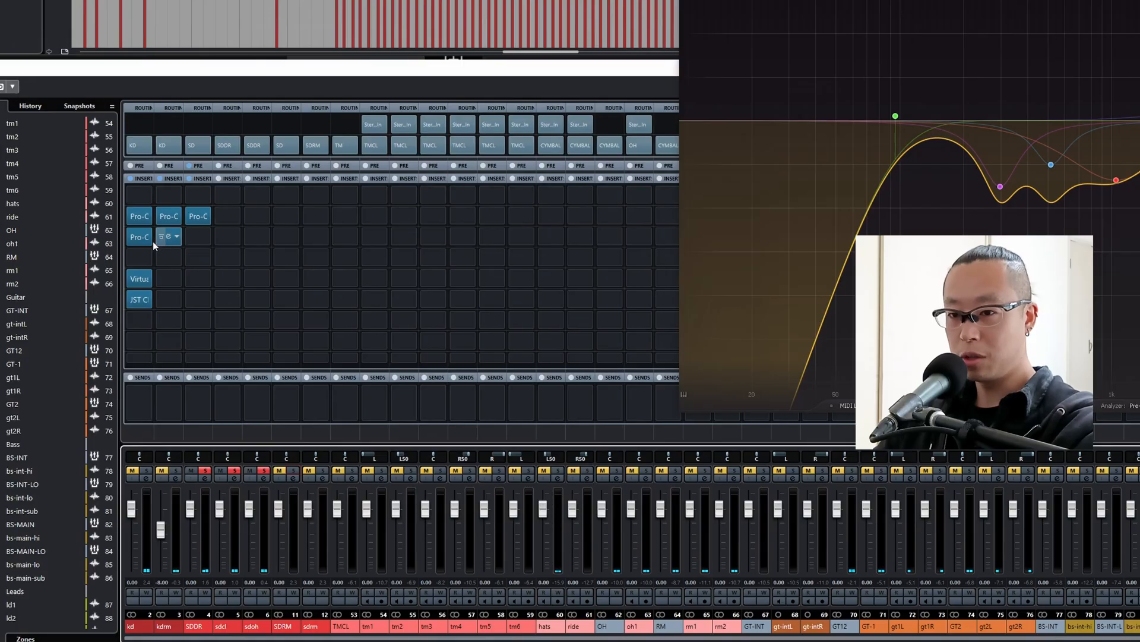
Insert Pro-C 2 in the SDDR channel's third slot and lower its threshold during playback for about 4 to 6 dB of gain reduction.
{"action": "left_click_drag", "start_coordinate": [139, 278], "coordinate": [169, 236]}
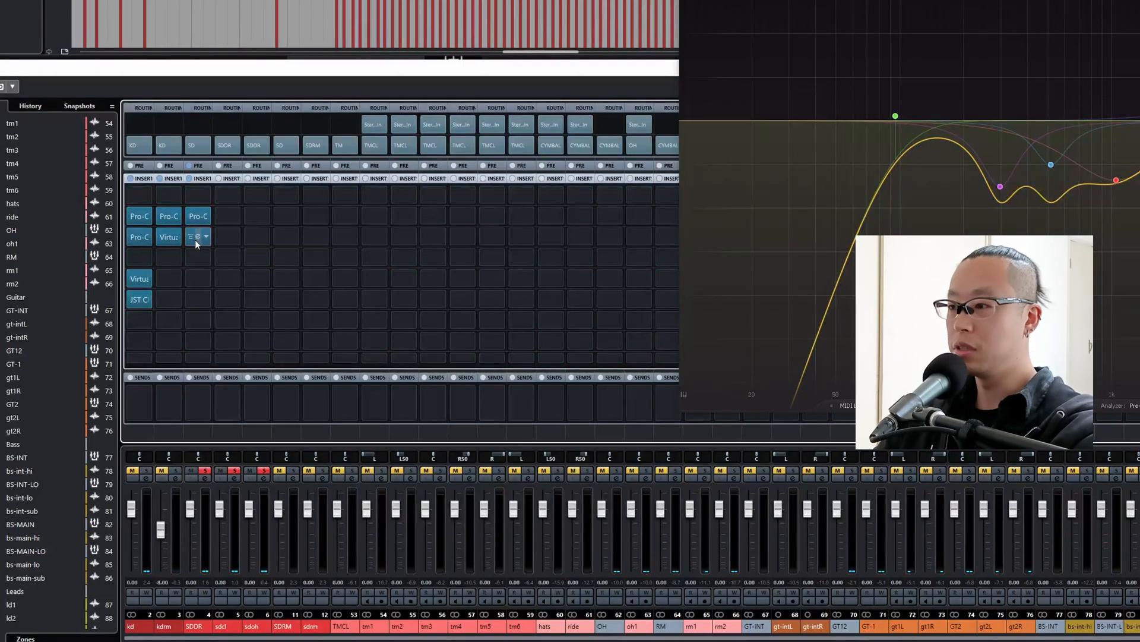
{"action": "left_click", "coordinate": [196, 238]}
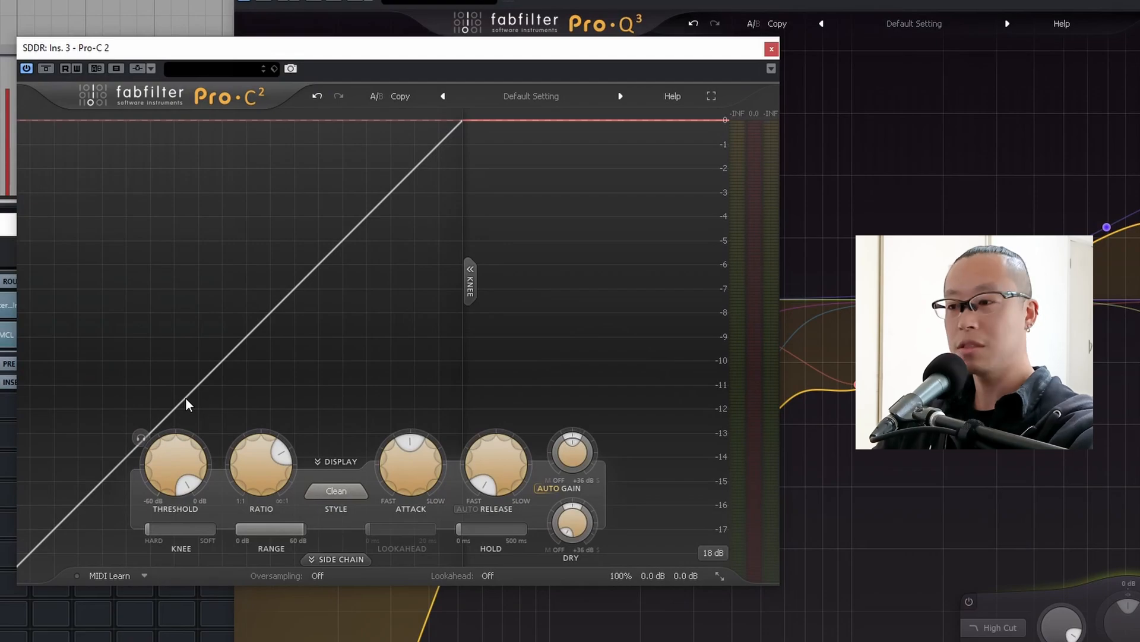
{"action": "key", "text": "space"}
{"action": "mouse_move", "coordinate": [188, 476]}
{"action": "left_mouse_down"}
{"action": "mouse_move", "coordinate": [147, 591]}
{"action": "mouse_move", "coordinate": [184, 480]}
{"action": "left_mouse_up"}
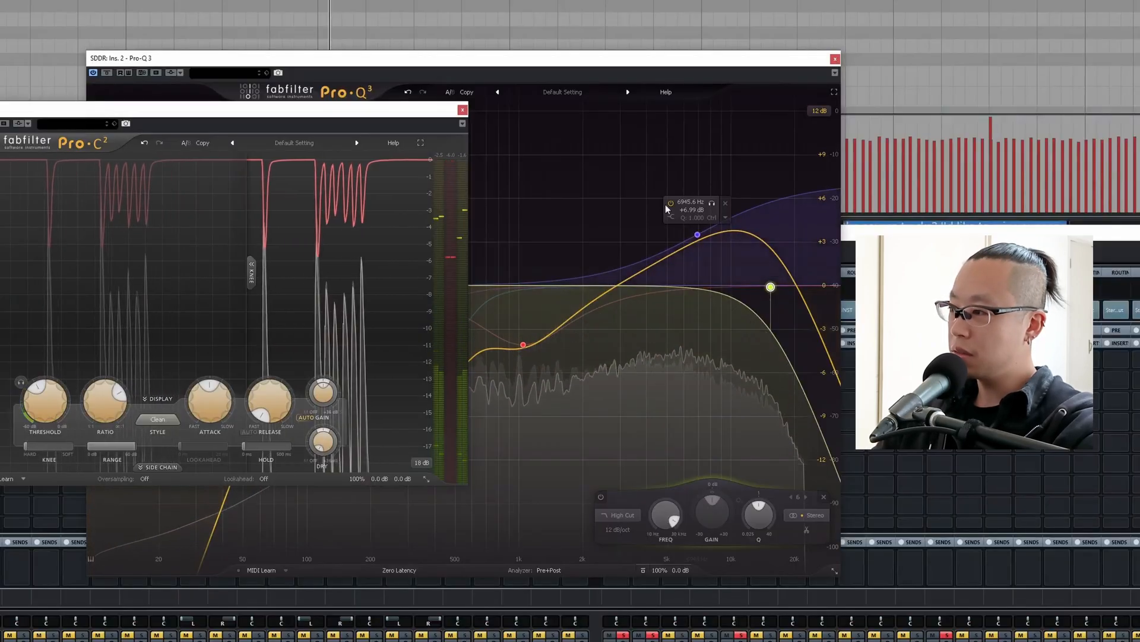
Return to the SDDR channel's Pro-Q 3 and reduce the high shelf's boost to about 5.5 dB.
{"action": "left_click", "coordinate": [1095, 221]}
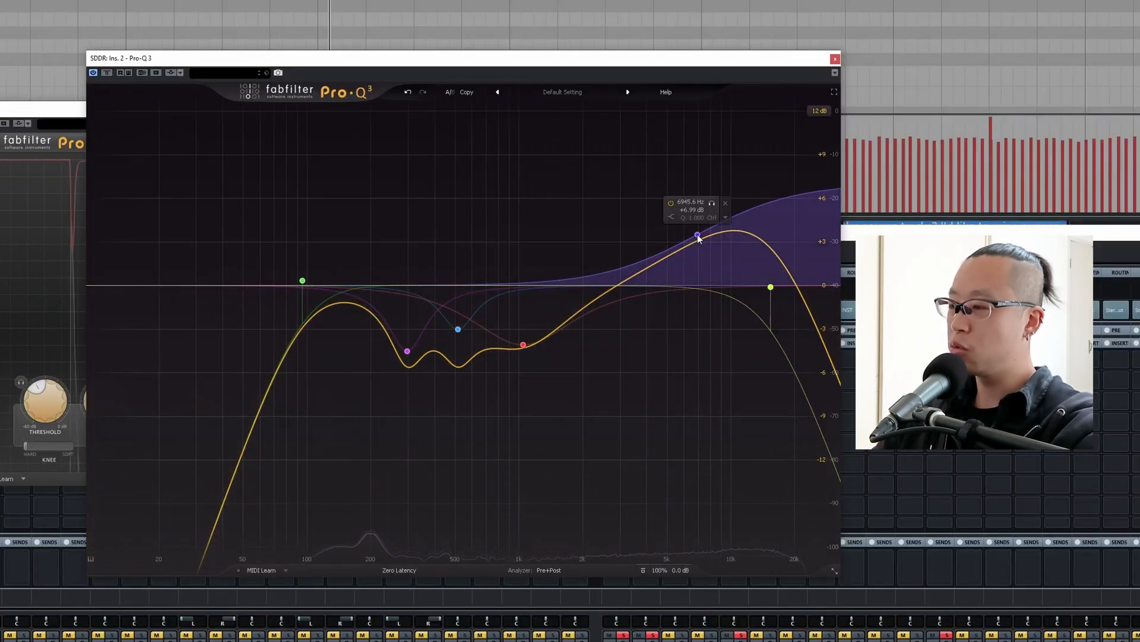
{"action": "left_click_drag", "start_coordinate": [698, 238], "coordinate": [694, 247]}
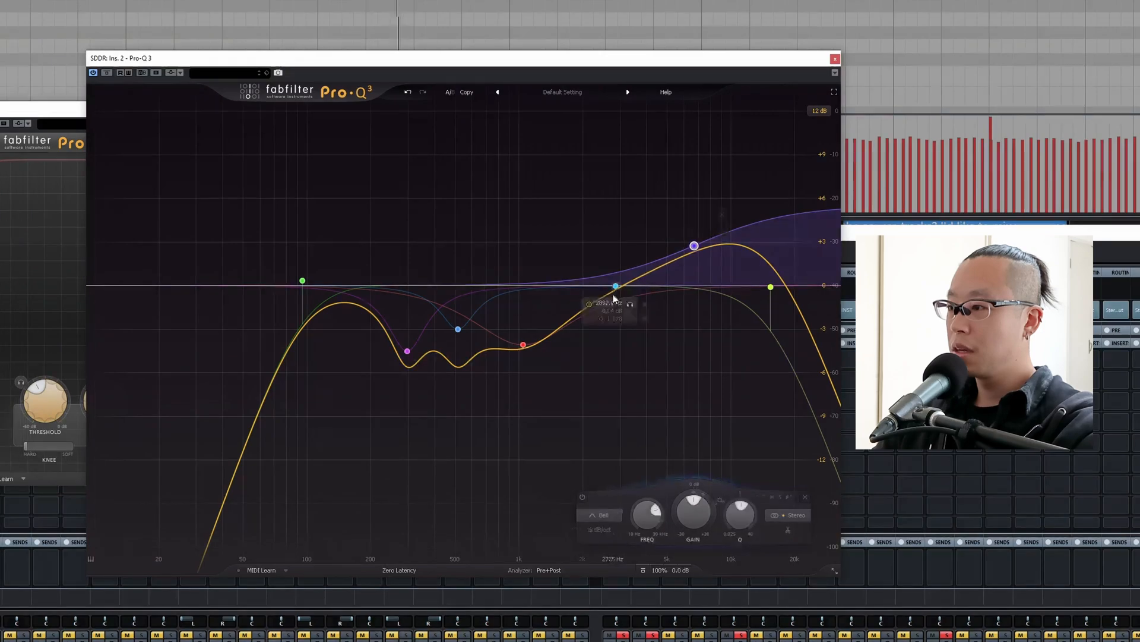
Probe the upper mids with a bell, set a cut of about 1.5 dB near 4.3 kHz, and lower the high cut to about 13.5 kHz.
{"action": "left_click_drag", "start_coordinate": [615, 297], "coordinate": [647, 207]}
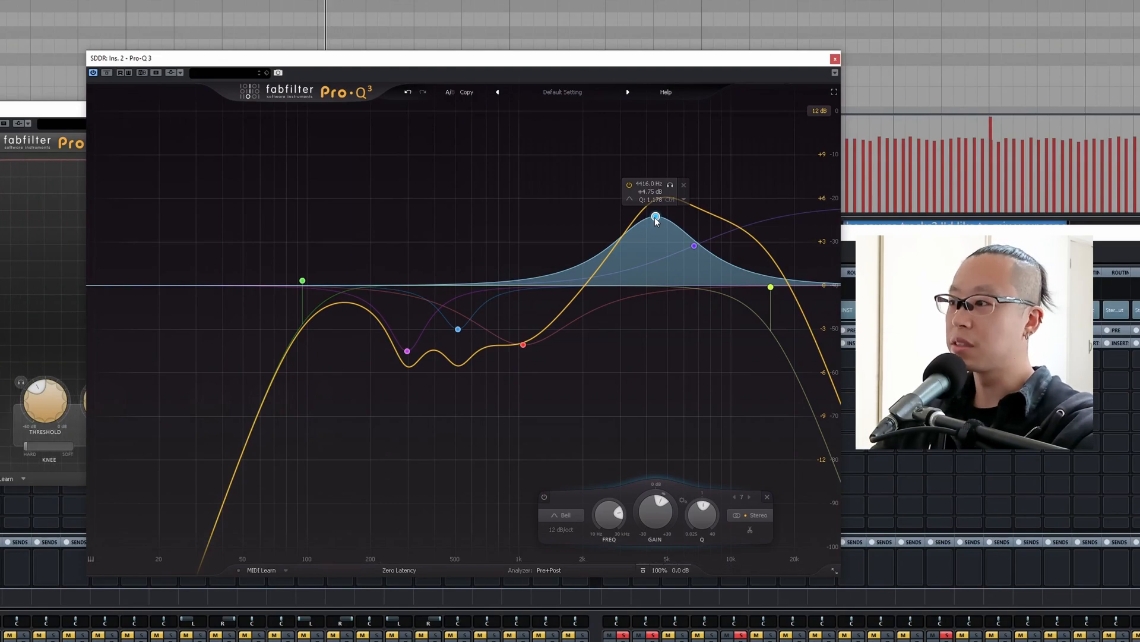
{"action": "left_click_drag", "start_coordinate": [656, 218], "coordinate": [653, 300]}
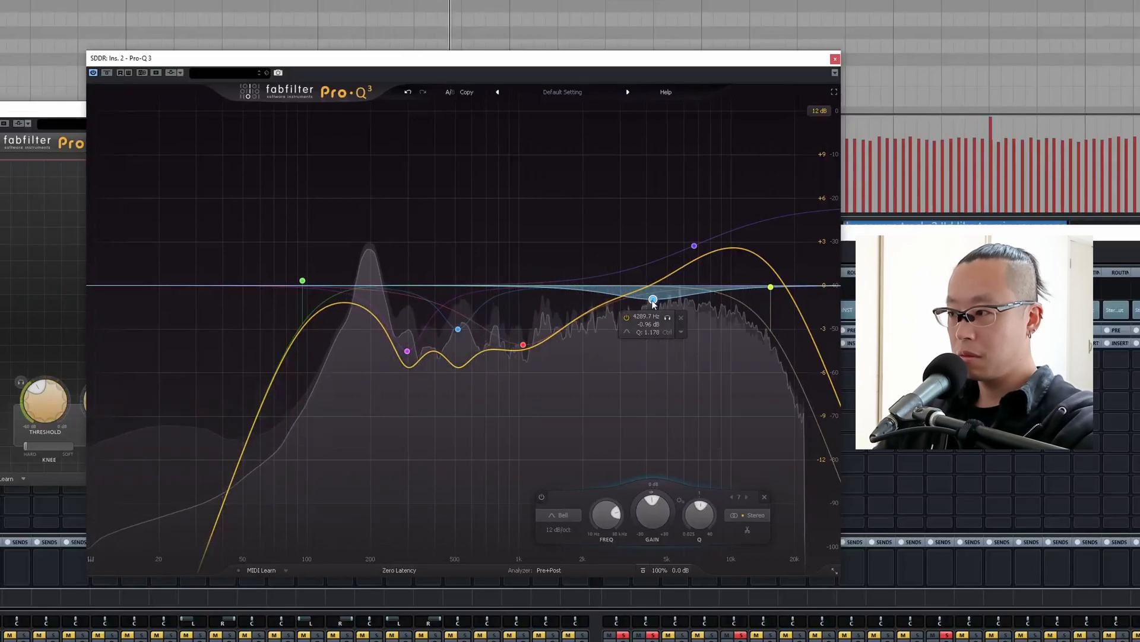
{"action": "left_click_drag", "start_coordinate": [652, 300], "coordinate": [654, 307]}
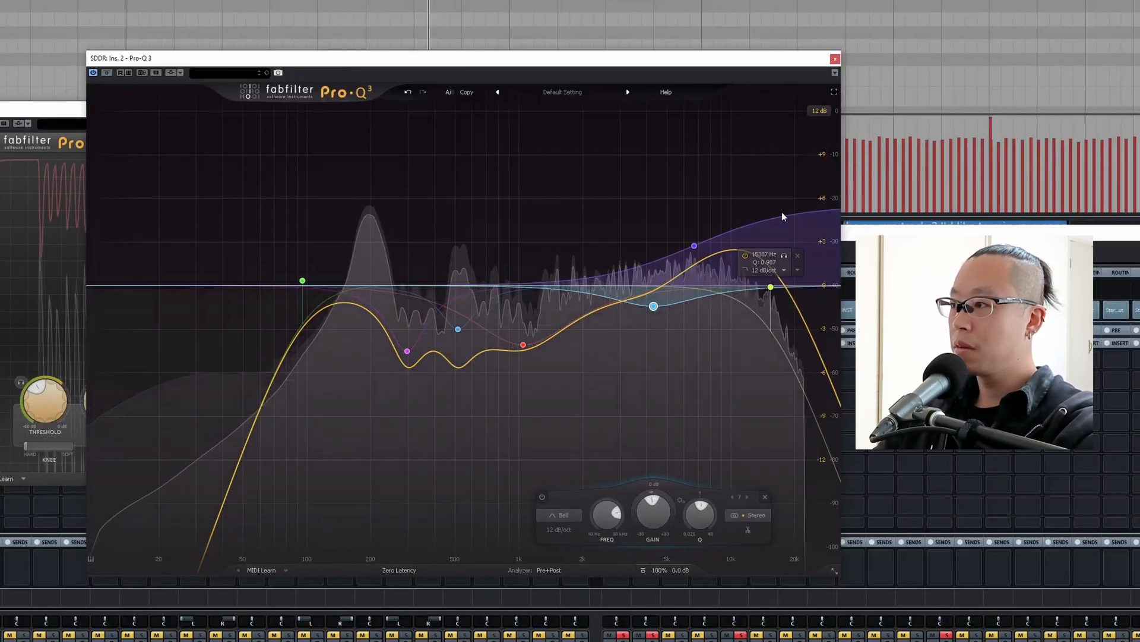
{"action": "left_click_drag", "start_coordinate": [770, 287], "coordinate": [758, 289]}
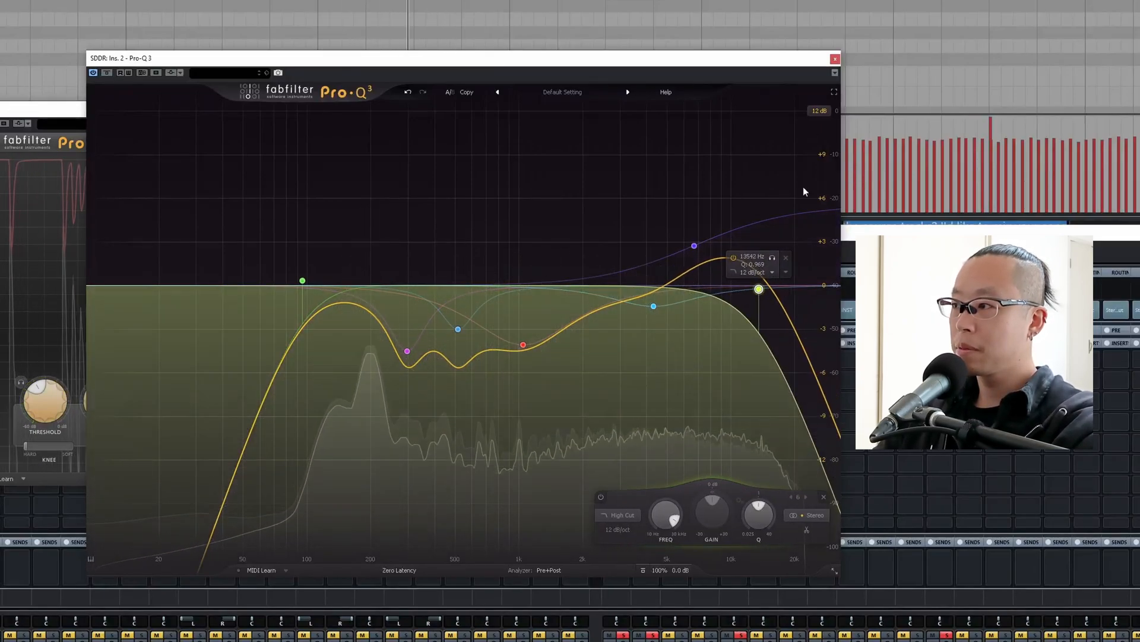
{"action": "left_click", "coordinate": [835, 58]}
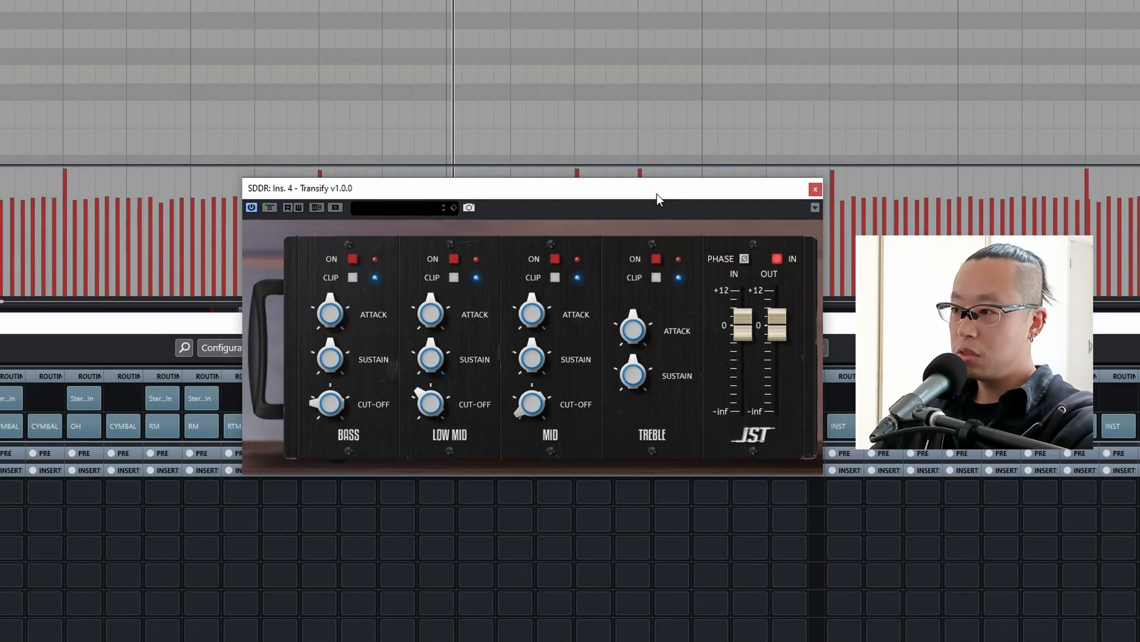
Set up Transify in the SDDR channel's fourth slot, switching on its treble band and raising the treble attack.
{"action": "left_click_drag", "start_coordinate": [657, 193], "coordinate": [551, 221]}
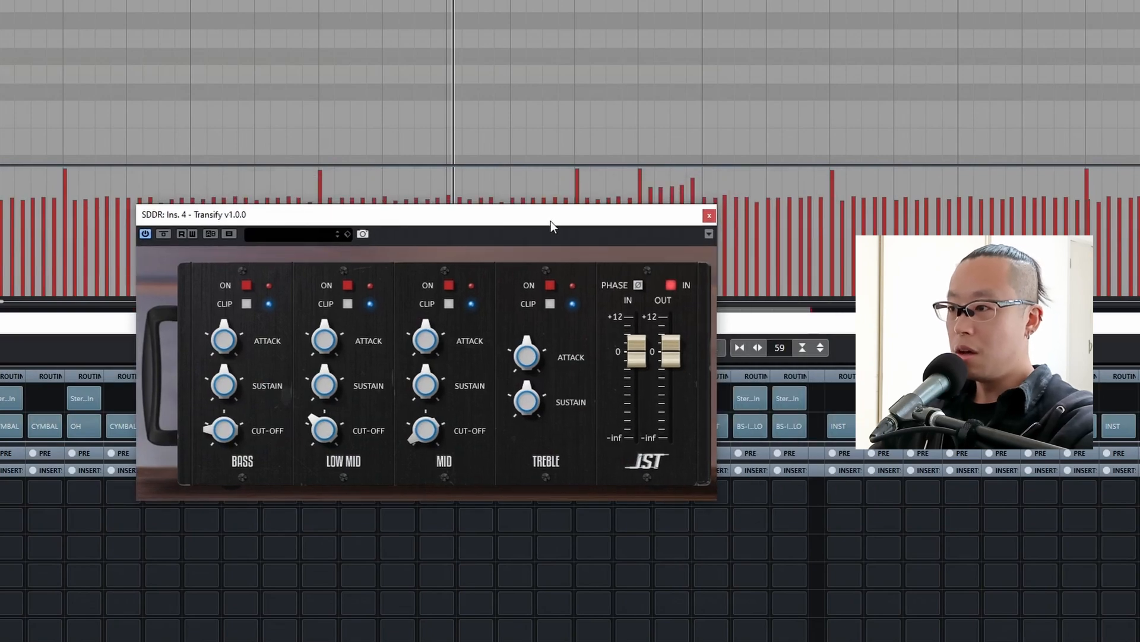
{"action": "left_click", "coordinate": [550, 285]}
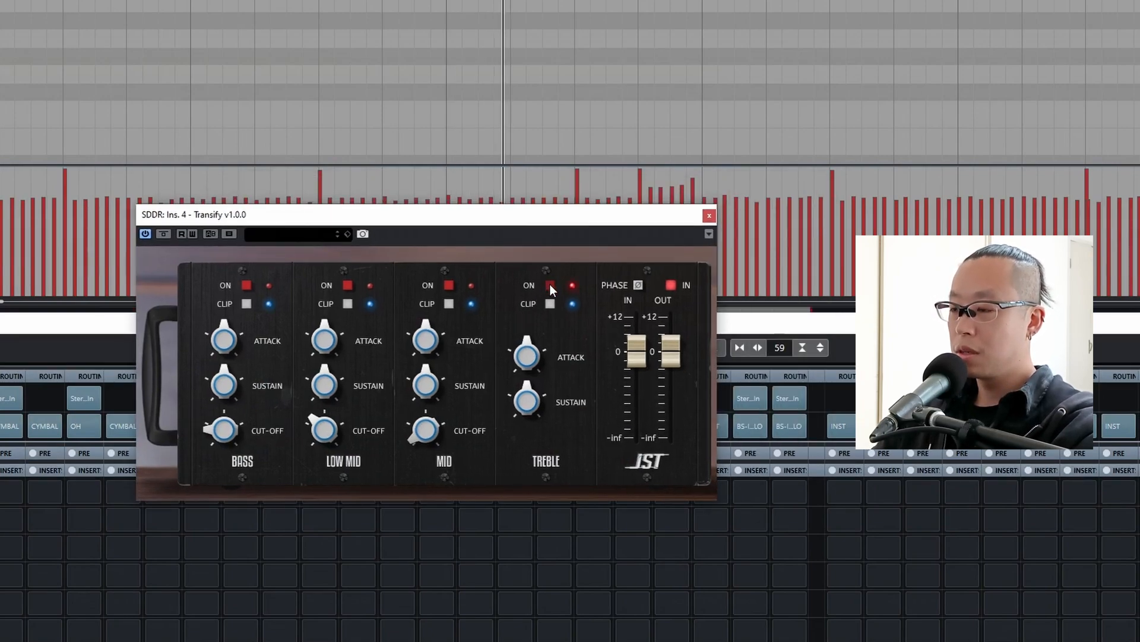
{"action": "left_click_drag", "start_coordinate": [530, 329], "coordinate": [527, 316]}
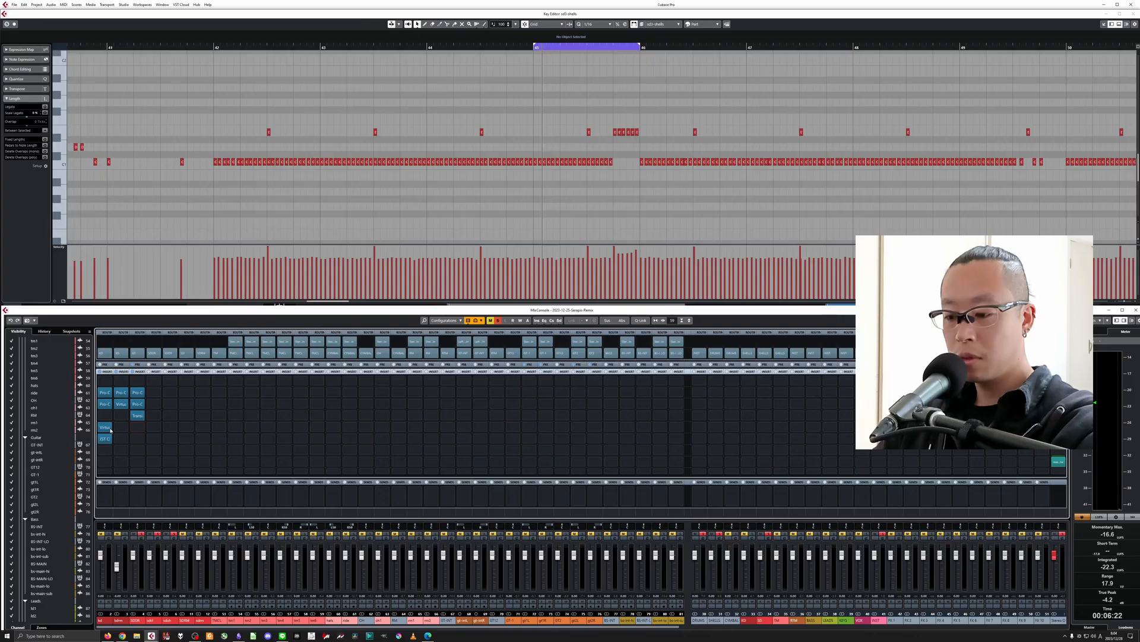
Copy Virtual Tape Machines from the kick channel to the SDDR channel's fifth slot, reset its levels, and drive the input to about +4.9 dB.
{"action": "left_click_drag", "start_coordinate": [104, 427], "coordinate": [137, 429]}
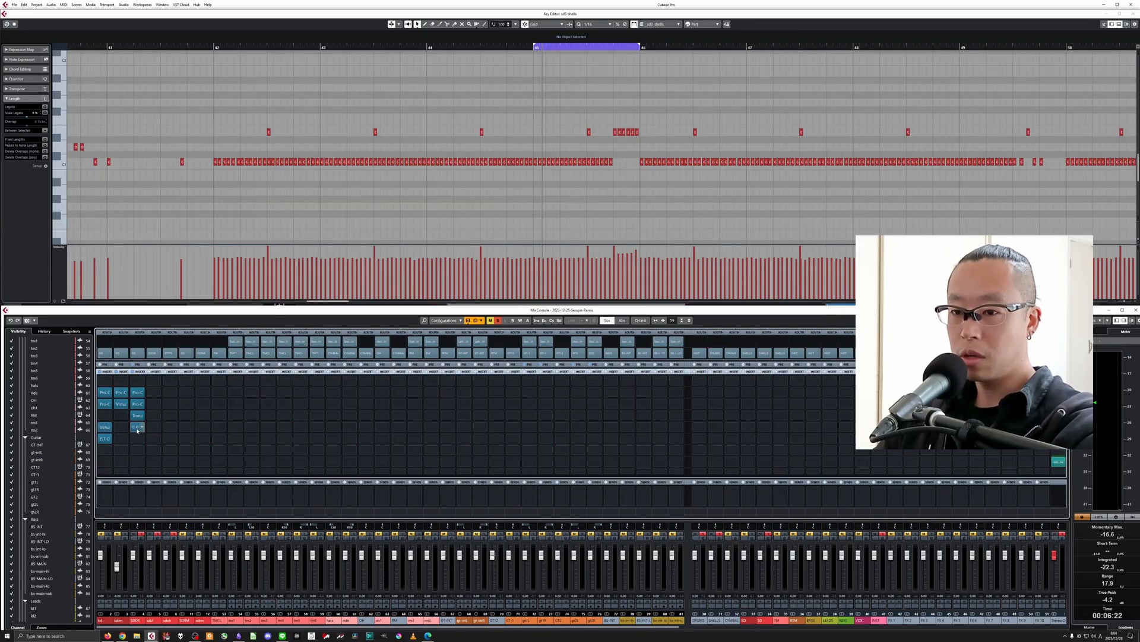
{"action": "left_click", "coordinate": [138, 427]}
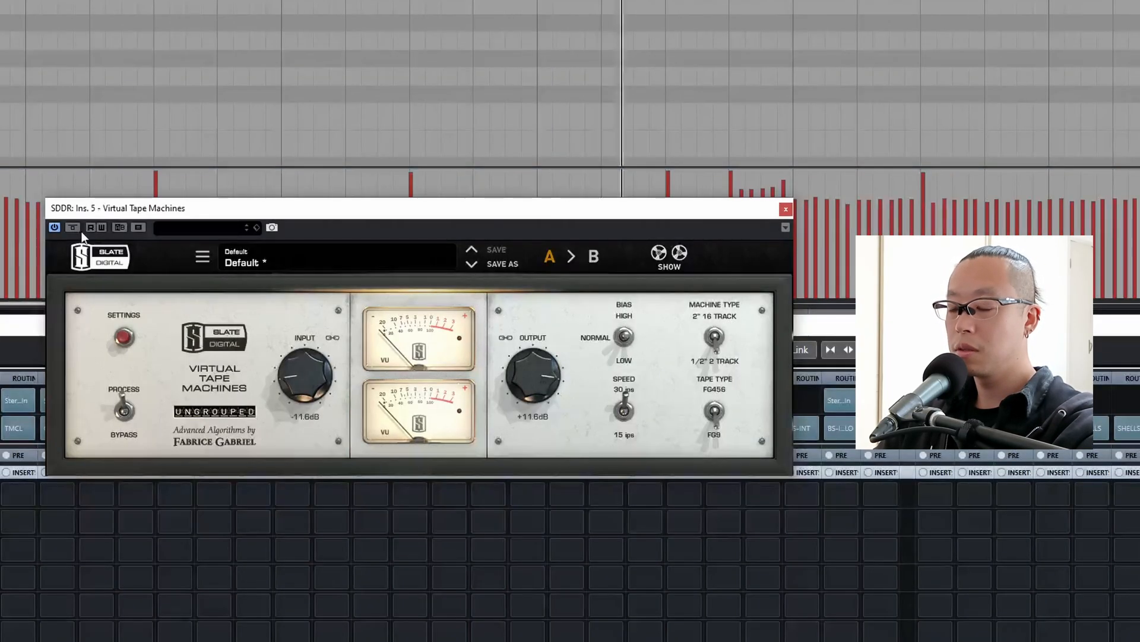
{"action": "double_click", "coordinate": [304, 386]}
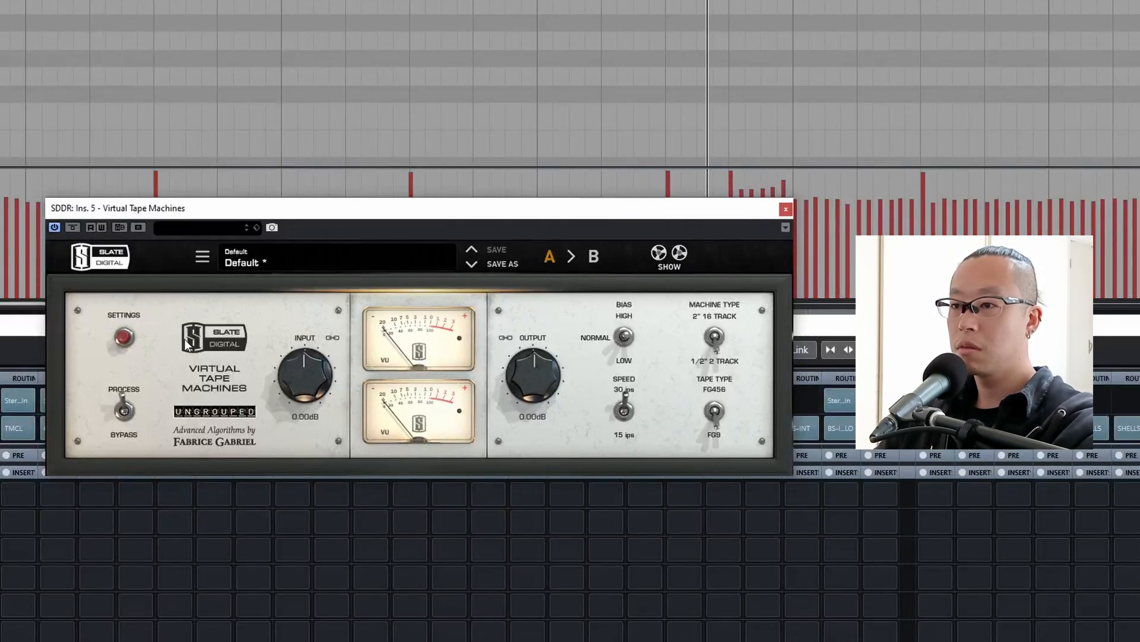
{"action": "left_click", "coordinate": [69, 227]}
{"action": "left_click", "coordinate": [71, 227]}
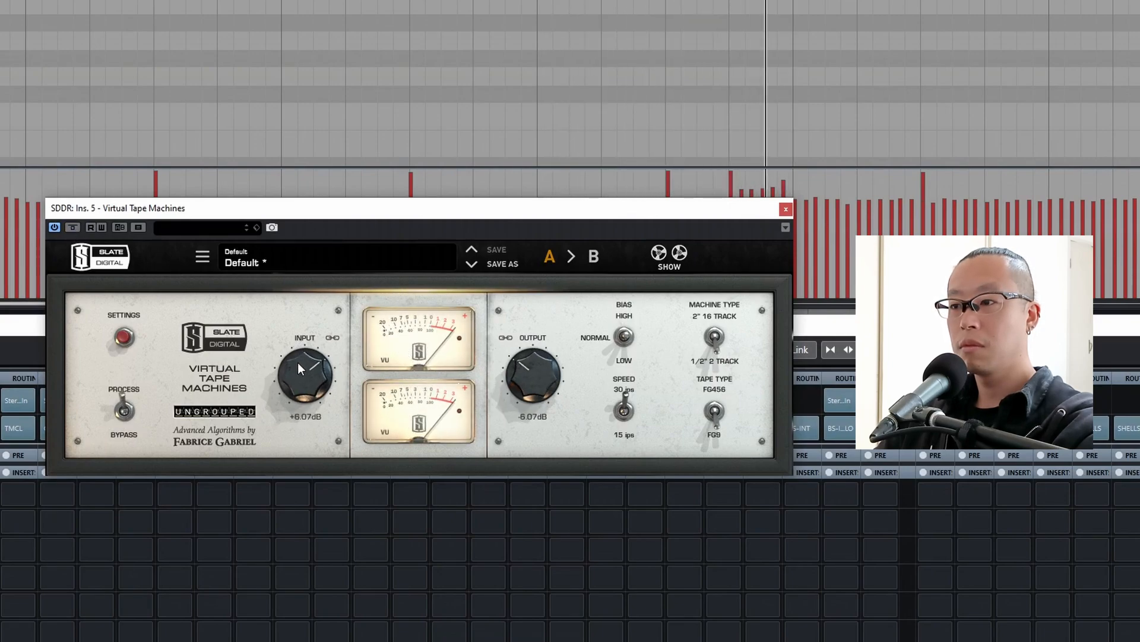
{"action": "left_click_drag", "start_coordinate": [298, 362], "coordinate": [304, 416]}
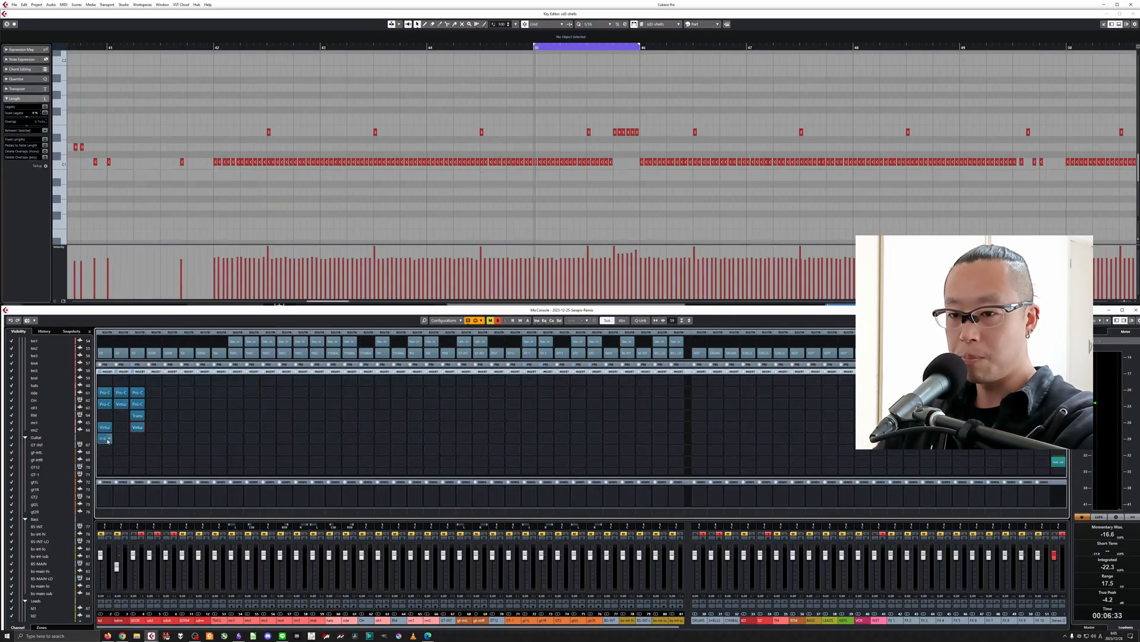
Copy JST Clip from the kick channel to the SDDR channel's sixth slot and set a light clipping amount during playback.
{"action": "left_click_drag", "start_coordinate": [108, 441], "coordinate": [138, 441]}
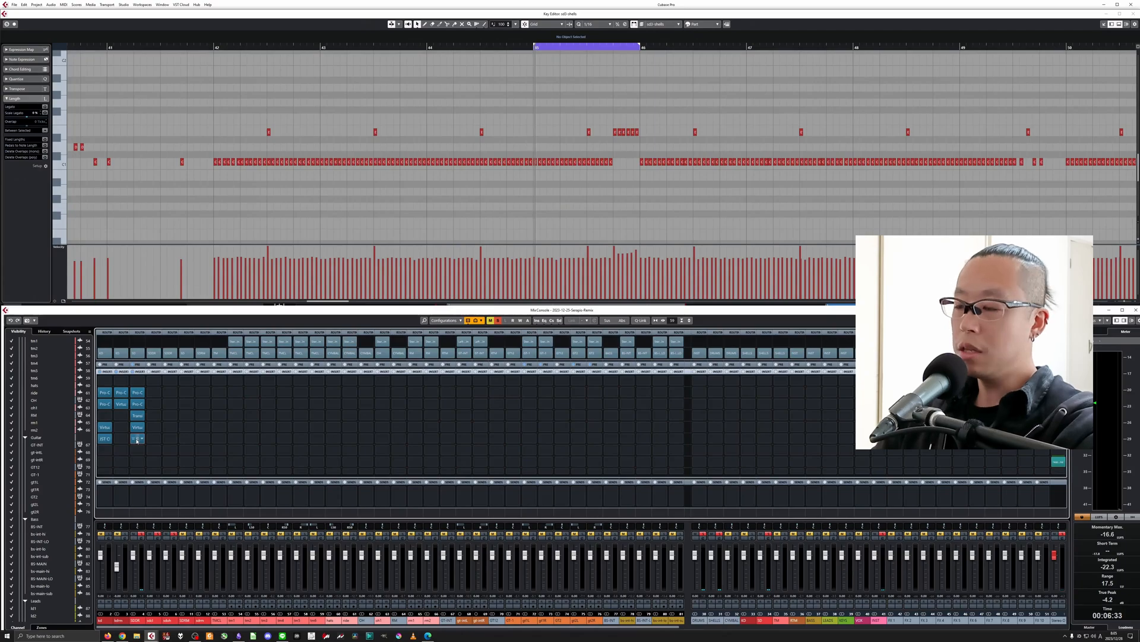
{"action": "left_click", "coordinate": [136, 440]}
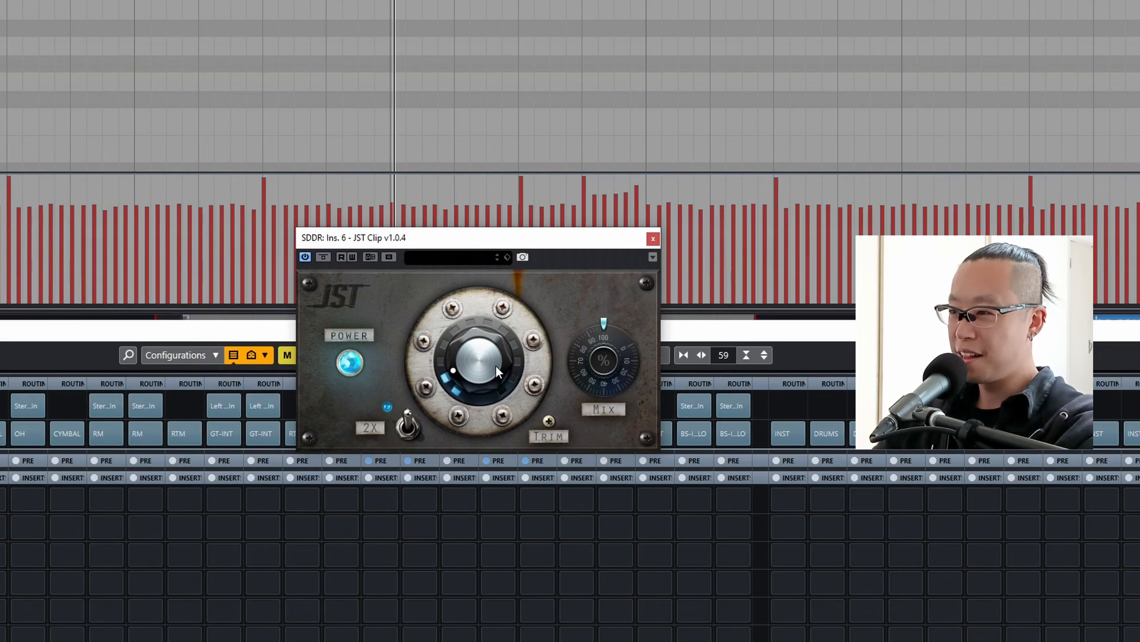
{"action": "key", "text": "space"}
{"action": "mouse_move", "coordinate": [497, 365]}
{"action": "left_mouse_down"}
{"action": "mouse_move", "coordinate": [508, 300]}
{"action": "mouse_move", "coordinate": [476, 372]}
{"action": "mouse_move", "coordinate": [473, 340]}
{"action": "mouse_move", "coordinate": [480, 354]}
{"action": "left_mouse_up"}
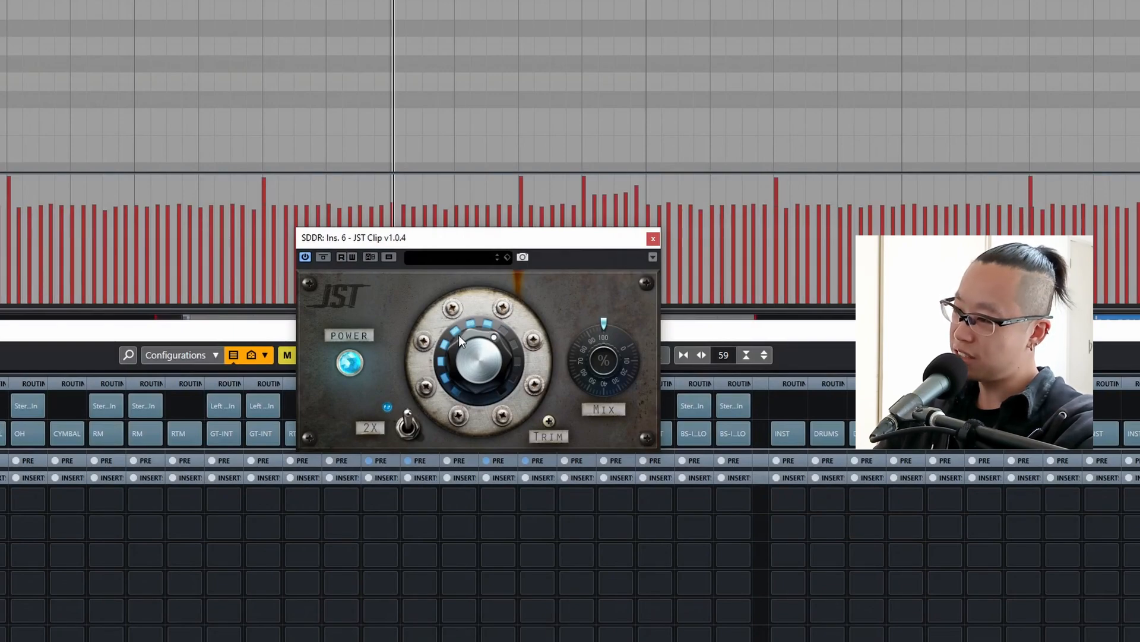
{"action": "left_click_drag", "start_coordinate": [469, 350], "coordinate": [477, 389]}
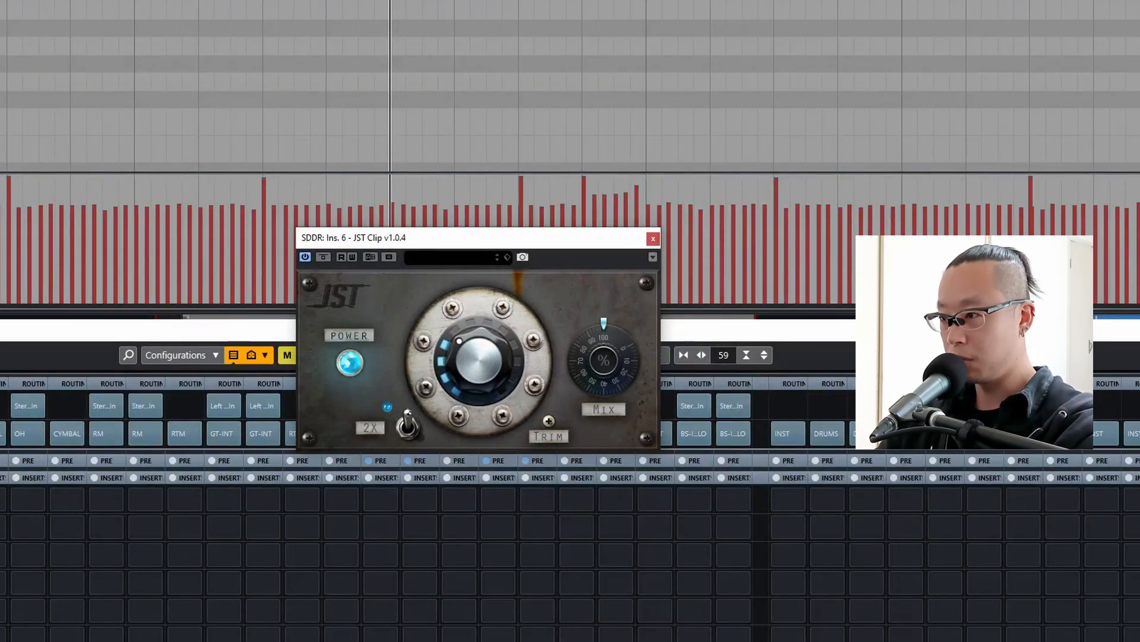
{"action": "key", "text": "space"}
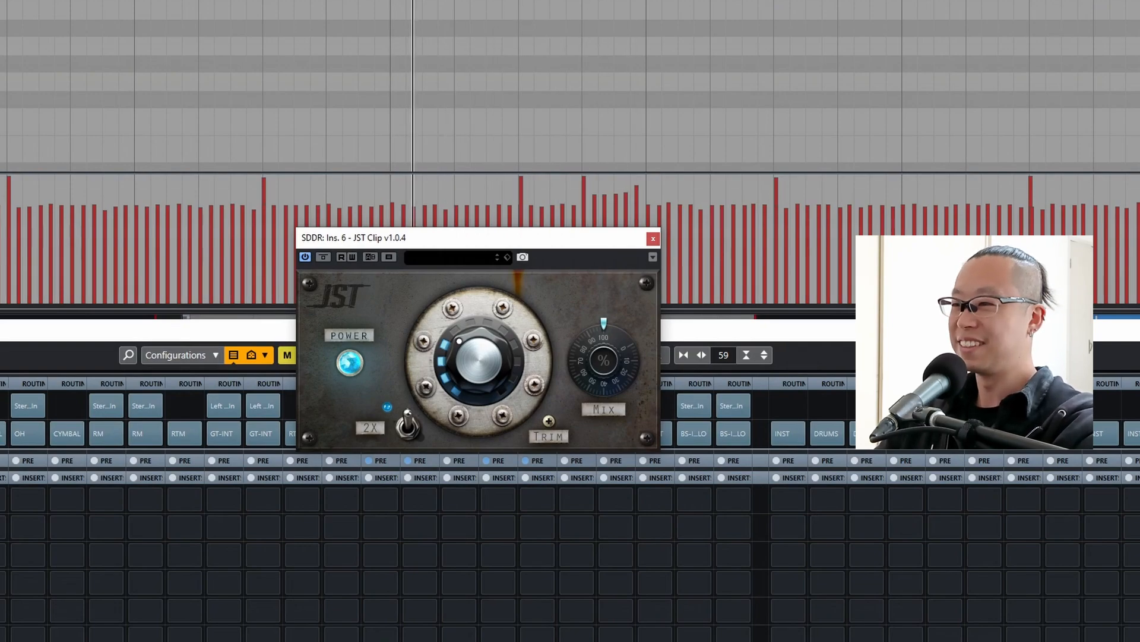
{"action": "mouse_move", "coordinate": [476, 380]}
{"action": "left_mouse_down"}
{"action": "mouse_move", "coordinate": [485, 394]}
{"action": "mouse_move", "coordinate": [486, 371]}
{"action": "left_mouse_up"}
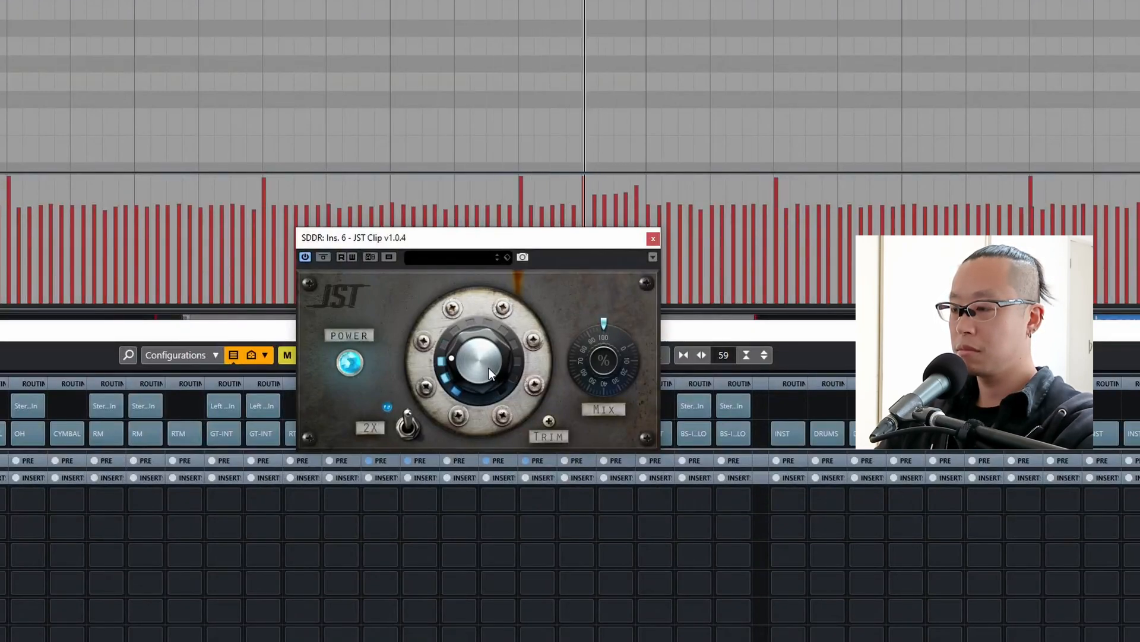
{"action": "left_click_drag", "start_coordinate": [489, 369], "coordinate": [494, 368]}
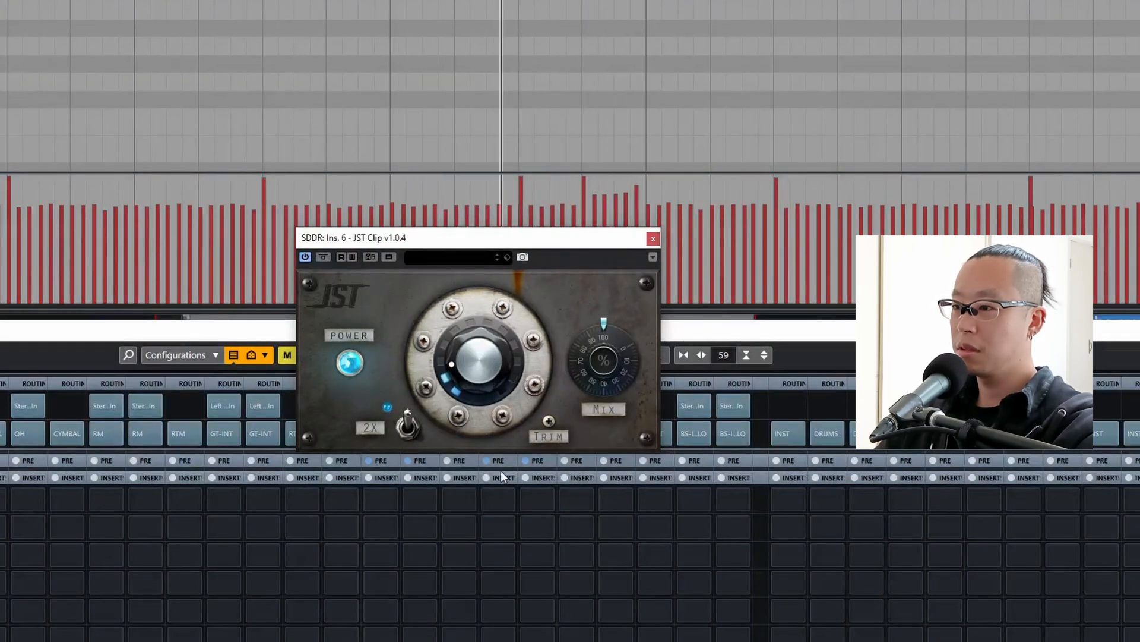
{"action": "left_click", "coordinate": [652, 239]}
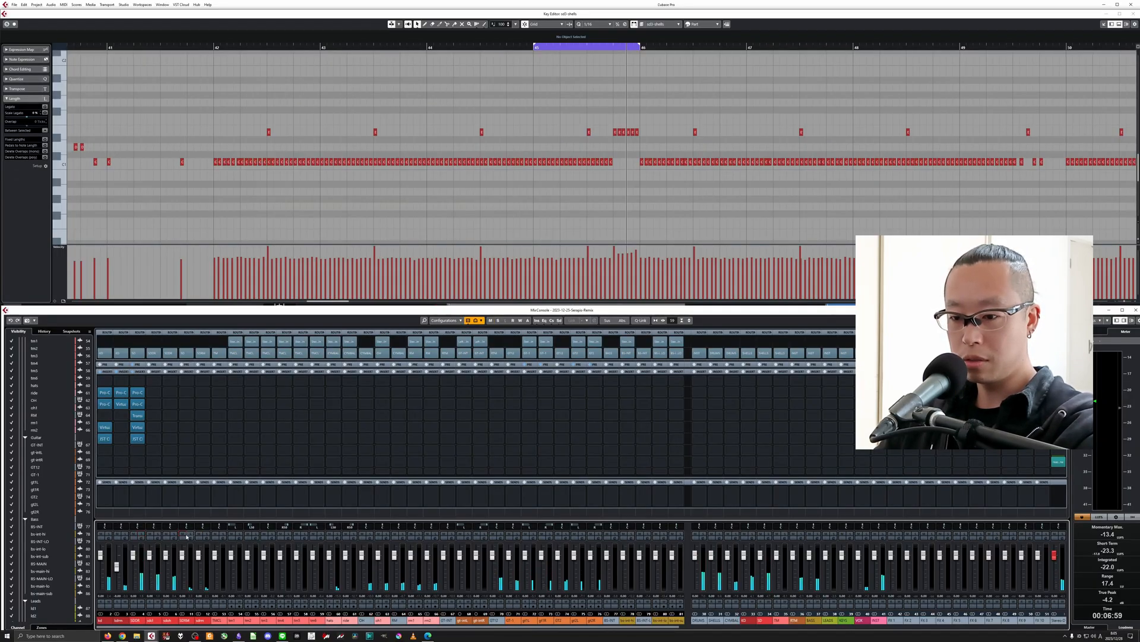
Solo the SDRM channel and insert Pro-Q 3 in its second slot.
{"action": "left_click", "coordinate": [189, 534]}
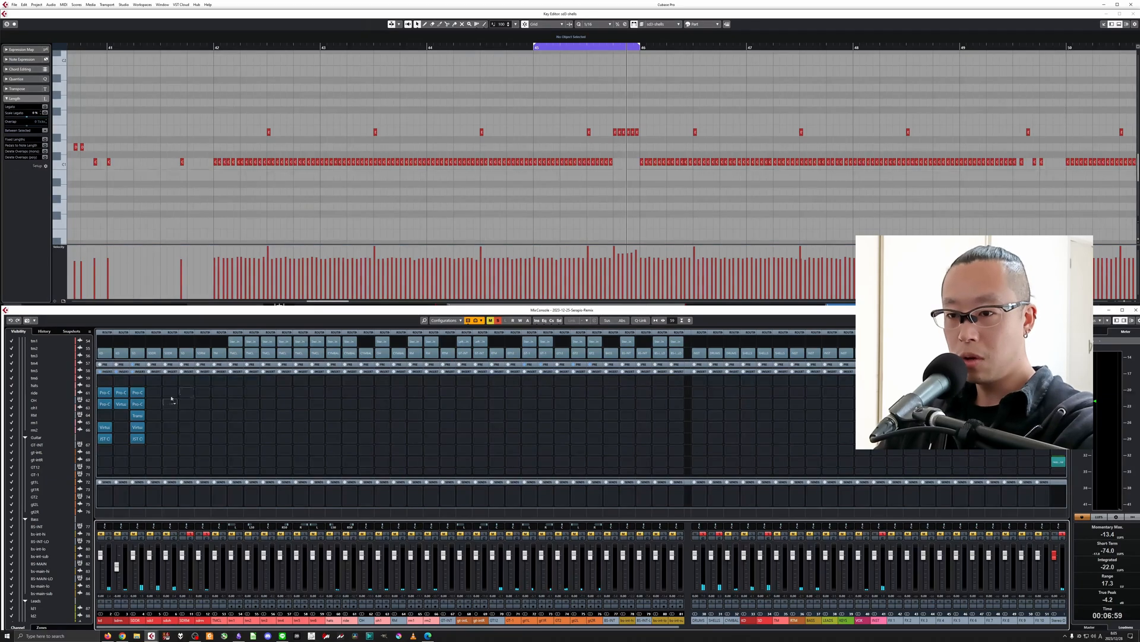
{"action": "left_click", "coordinate": [186, 394]}
{"action": "type", "text": "-q"}
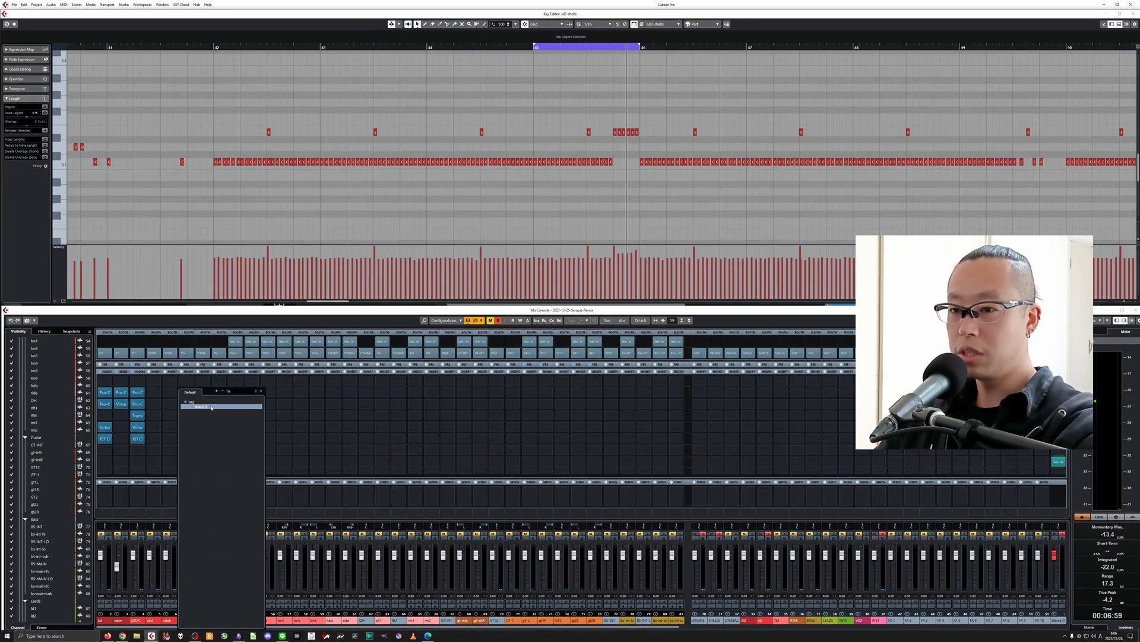
{"action": "left_click", "coordinate": [210, 407]}
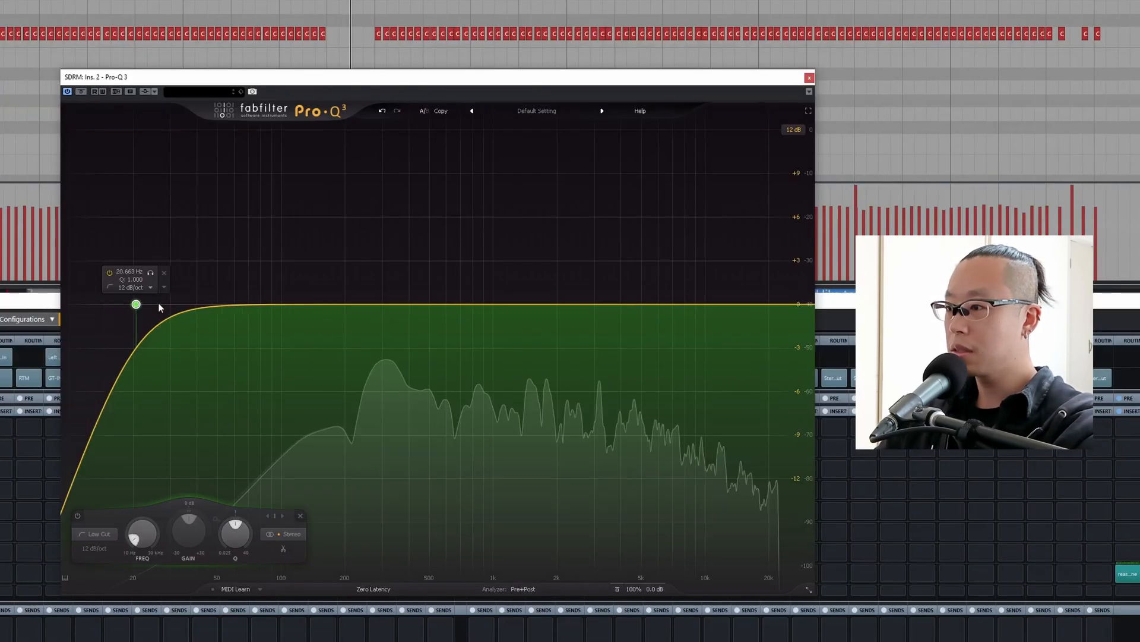
Shape SDRM with a low cut near 168 Hz, a high cut around 10 kHz, and a bell cut of about 3.2 dB near 1.2 kHz.
{"action": "left_click_drag", "start_coordinate": [137, 304], "coordinate": [331, 303]}
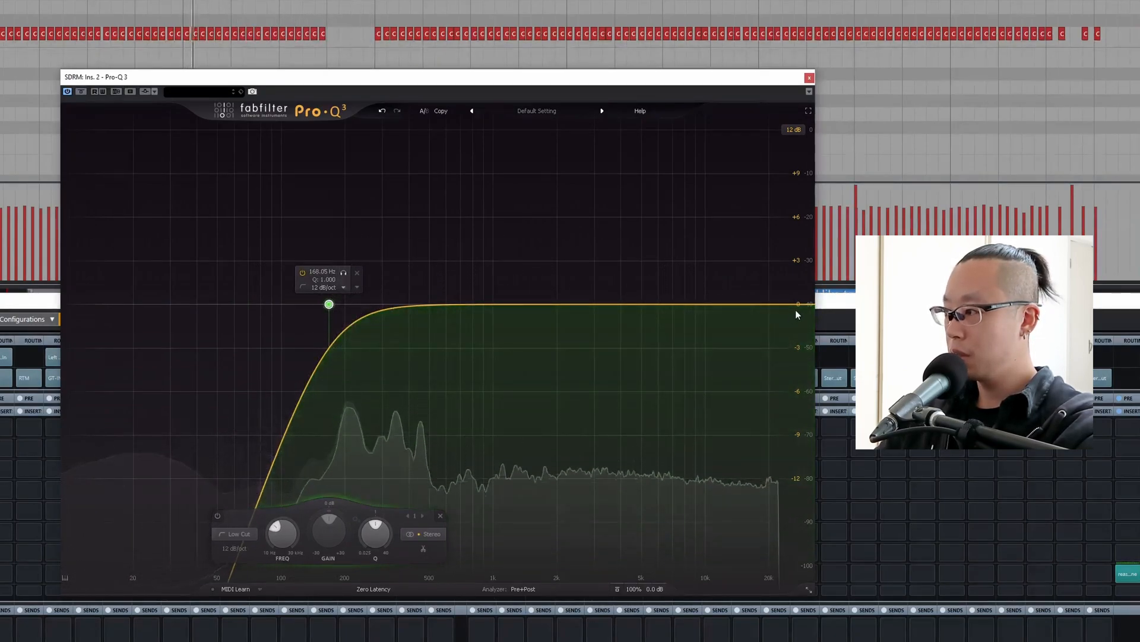
{"action": "left_click_drag", "start_coordinate": [797, 310], "coordinate": [710, 302]}
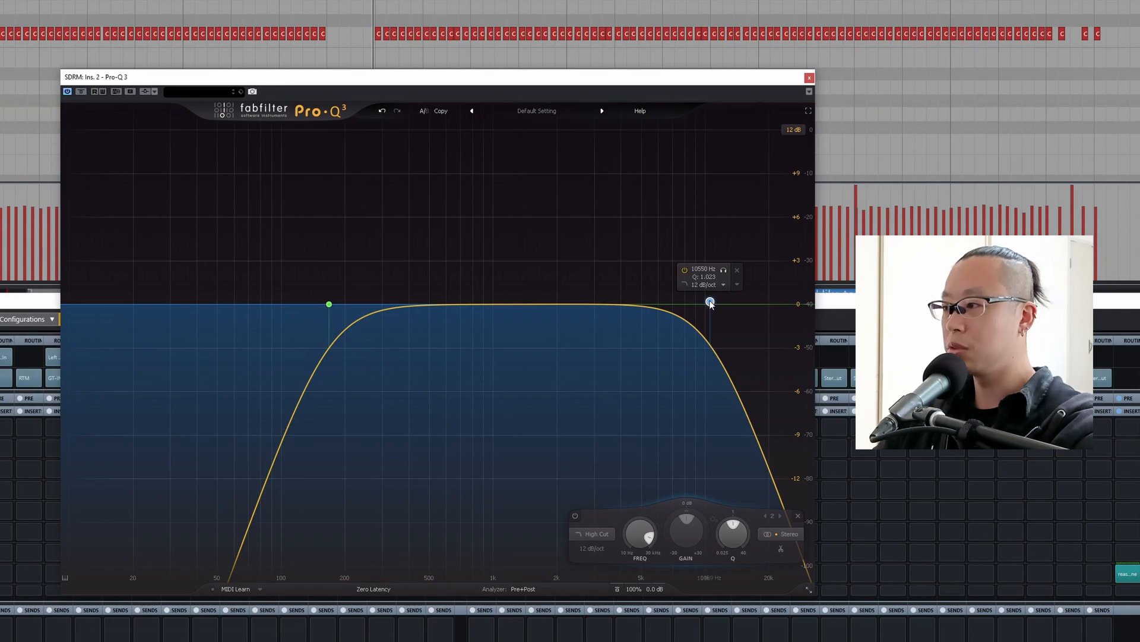
{"action": "left_click_drag", "start_coordinate": [714, 305], "coordinate": [712, 296]}
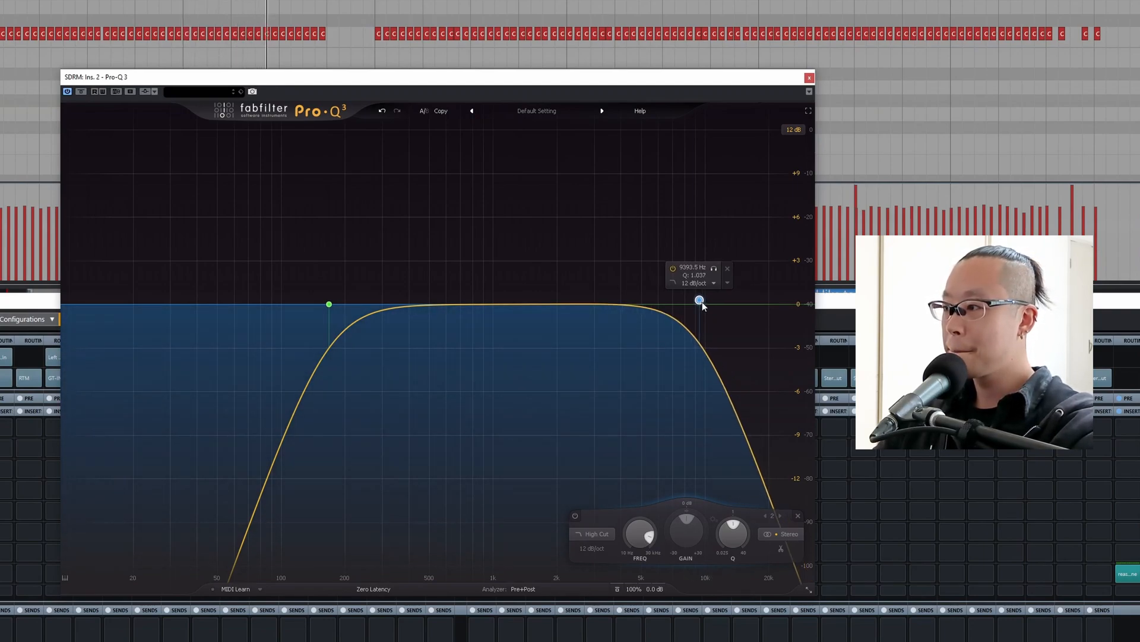
{"action": "left_click_drag", "start_coordinate": [521, 304], "coordinate": [511, 354]}
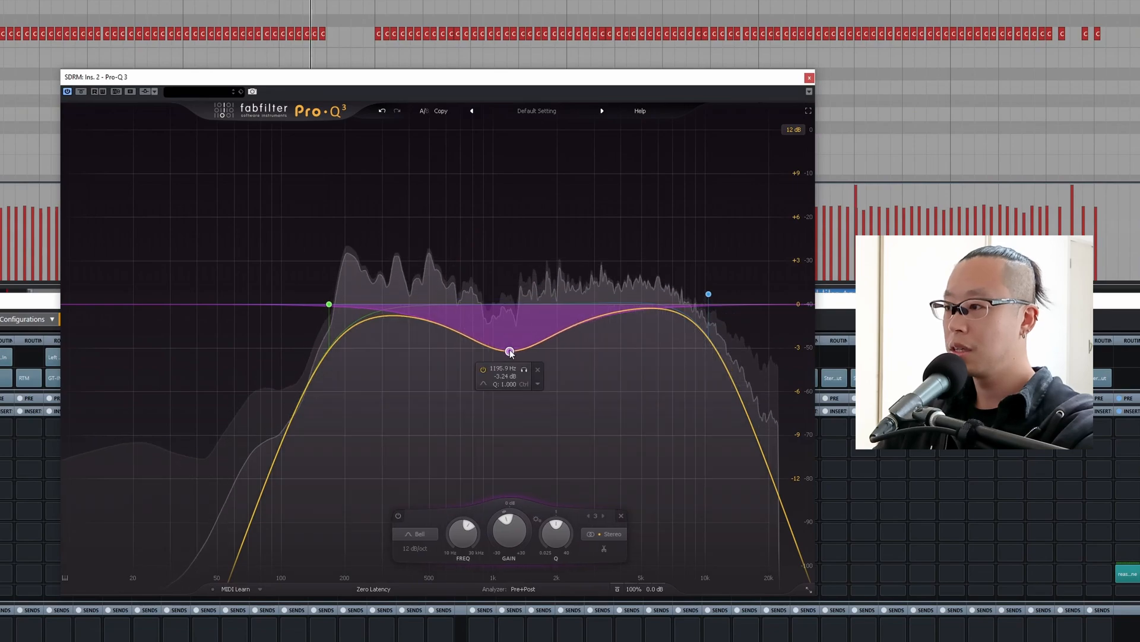
{"action": "key", "text": "space"}
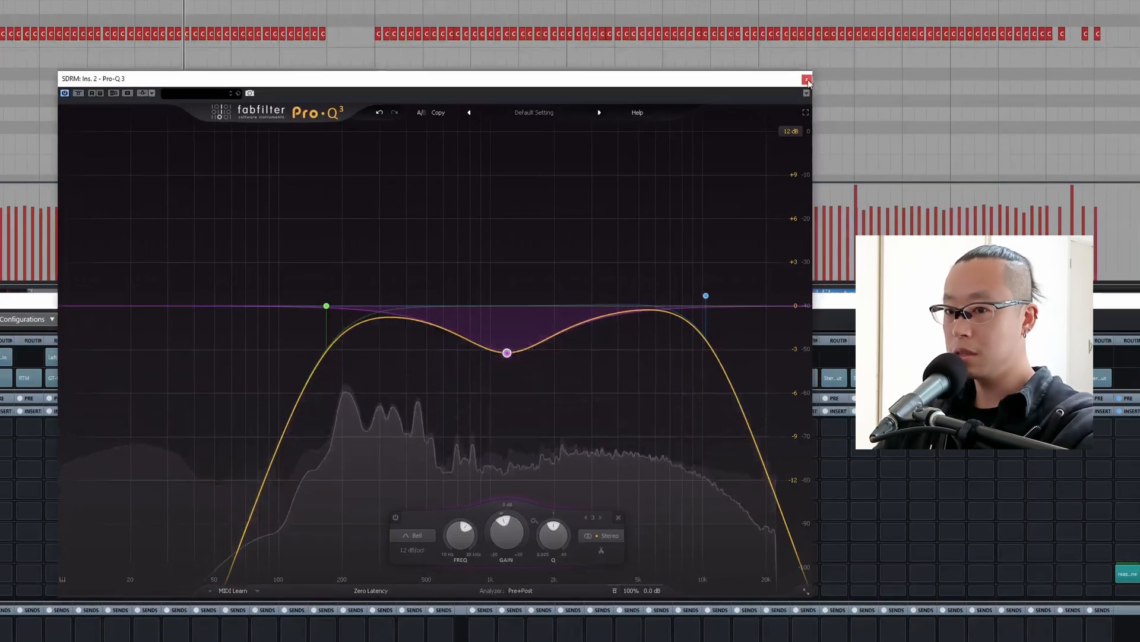
{"action": "left_click", "coordinate": [809, 78]}
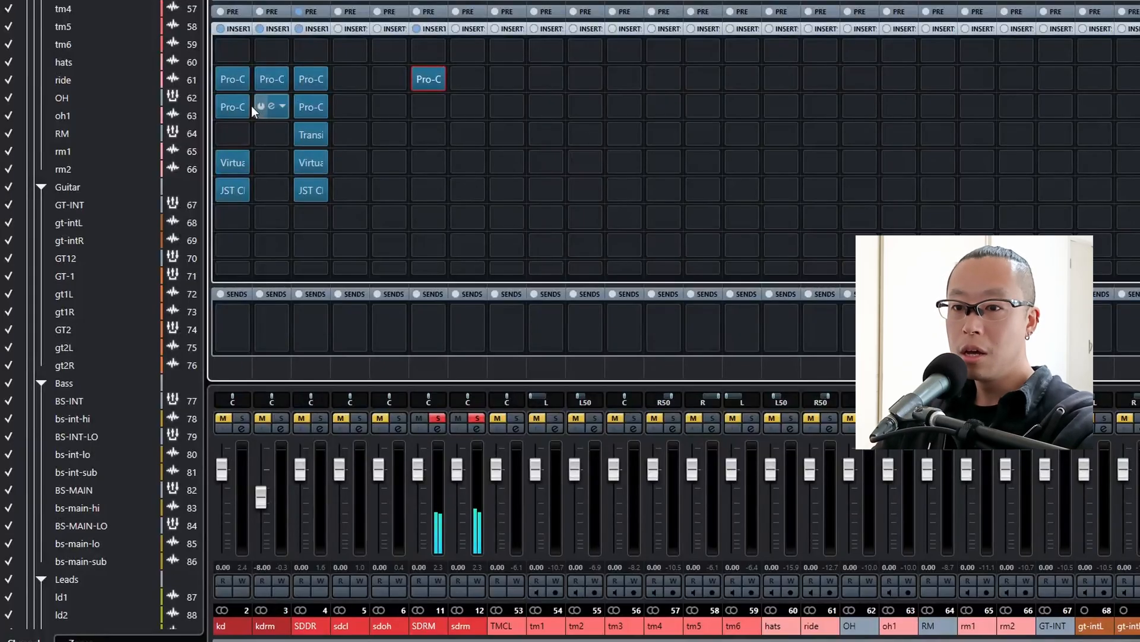
Copy Virtual Mix Rack from kdrm to SDRM's third slot, lower the FG-116 compressor's input, and adjust its output.
{"action": "left_click_drag", "start_coordinate": [240, 108], "coordinate": [428, 107]}
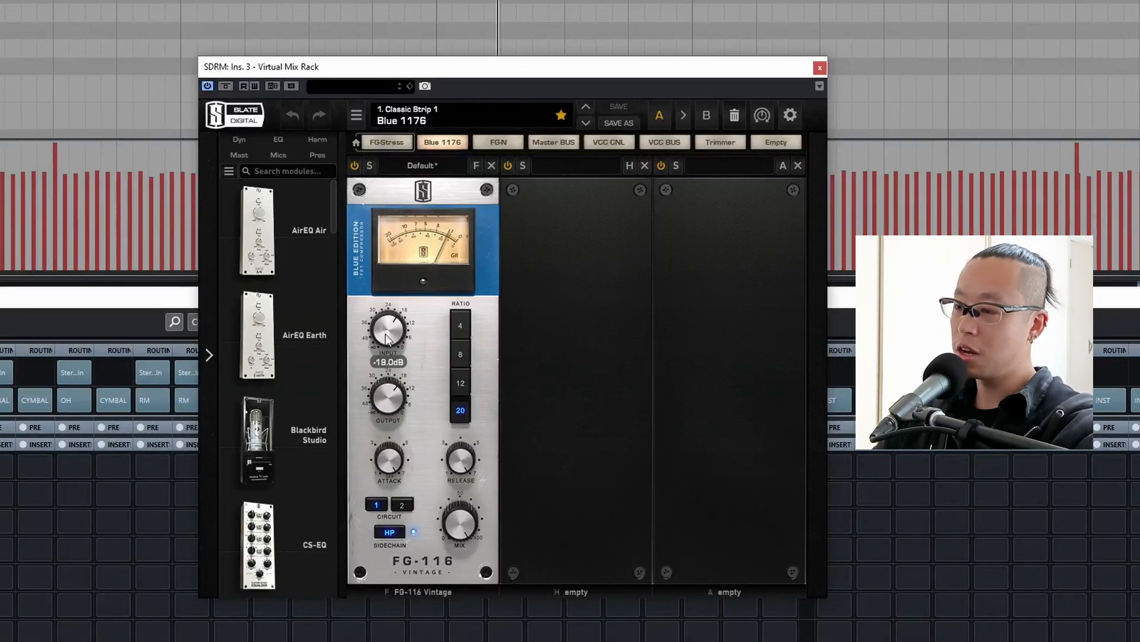
{"action": "left_click_drag", "start_coordinate": [391, 328], "coordinate": [397, 402]}
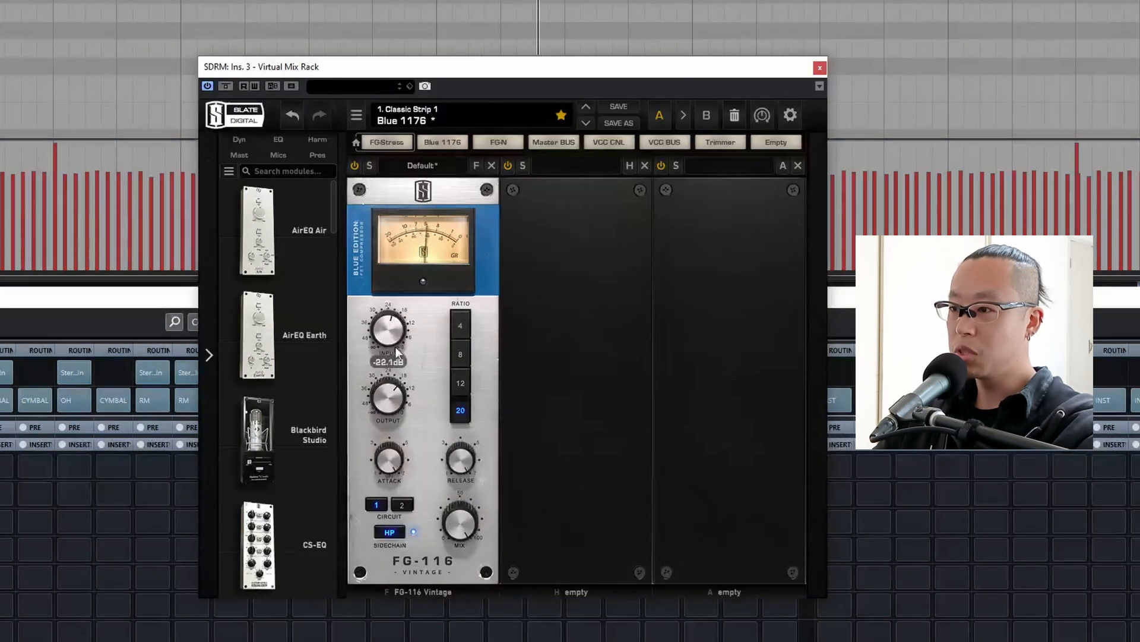
{"action": "mouse_move", "coordinate": [390, 394]}
{"action": "left_mouse_down"}
{"action": "mouse_move", "coordinate": [393, 348]}
{"action": "mouse_move", "coordinate": [387, 401]}
{"action": "left_mouse_up"}
{"action": "key", "text": "space"}
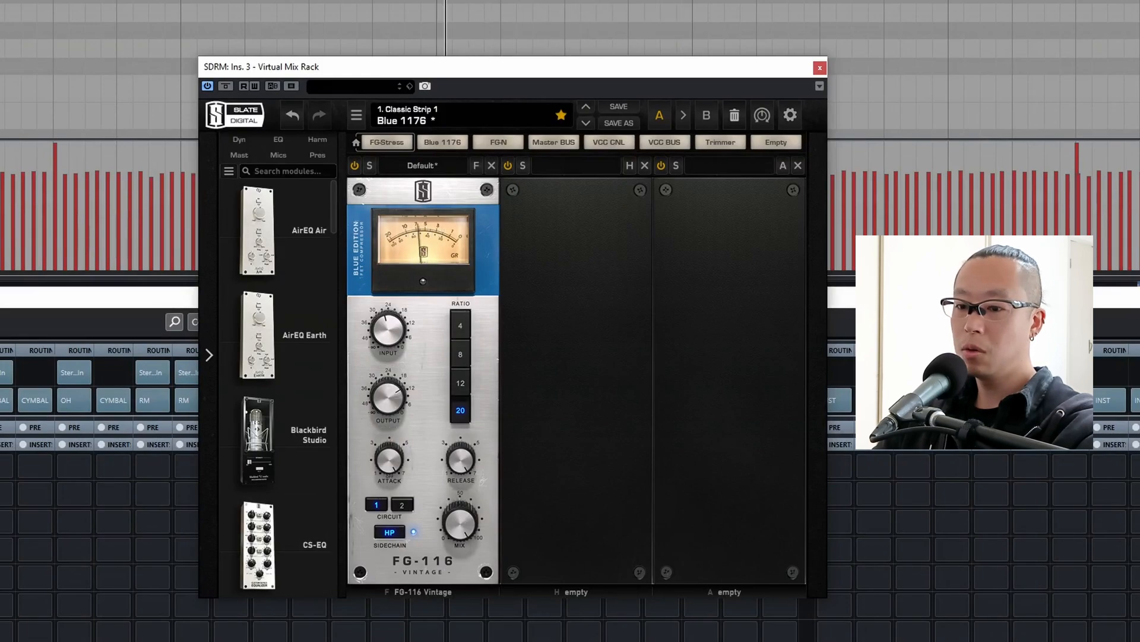
{"action": "left_click", "coordinate": [819, 69]}
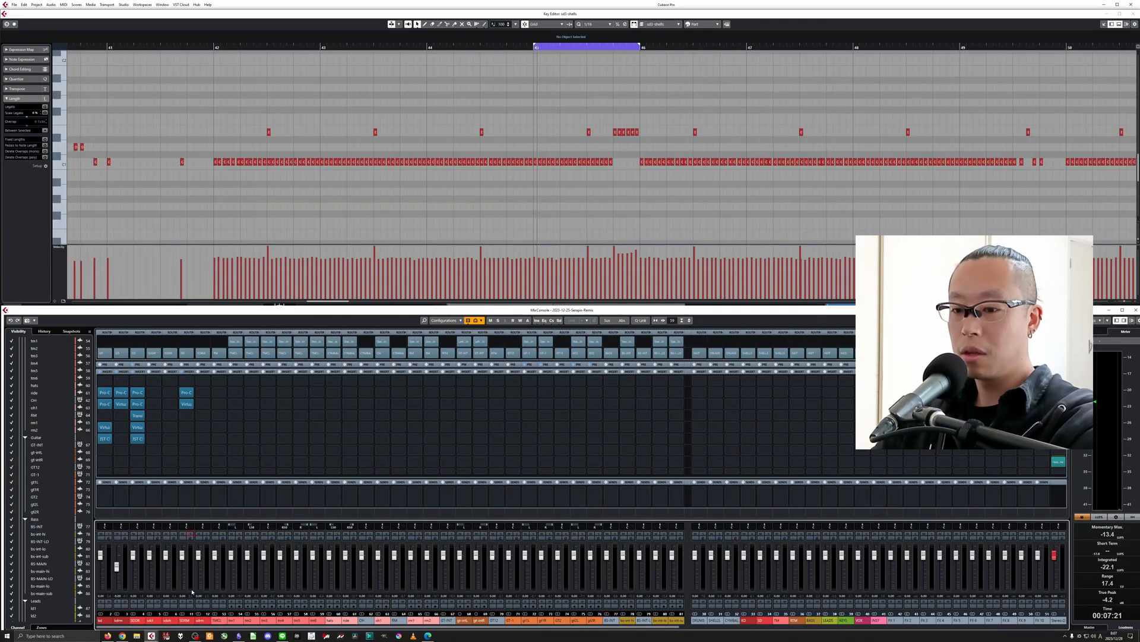
Compare the mix with SDRM muted and unmuted during playback, and lower the SDRM fader to -3 dB.
{"action": "key", "text": "space"}
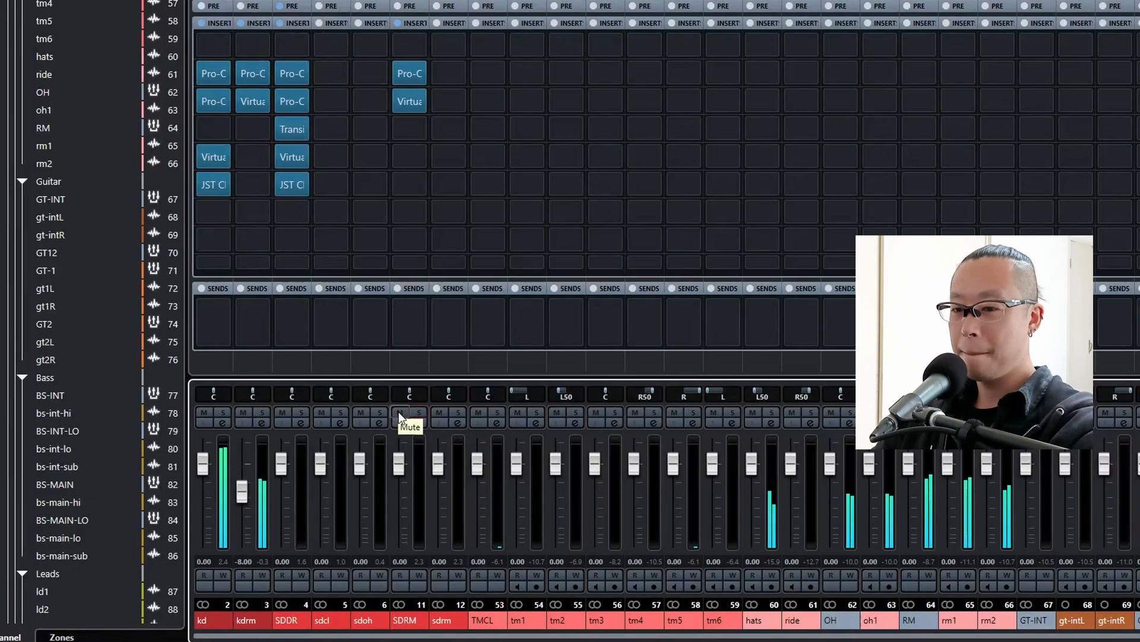
{"action": "left_click", "coordinate": [399, 412]}
{"action": "left_click", "coordinate": [398, 411]}
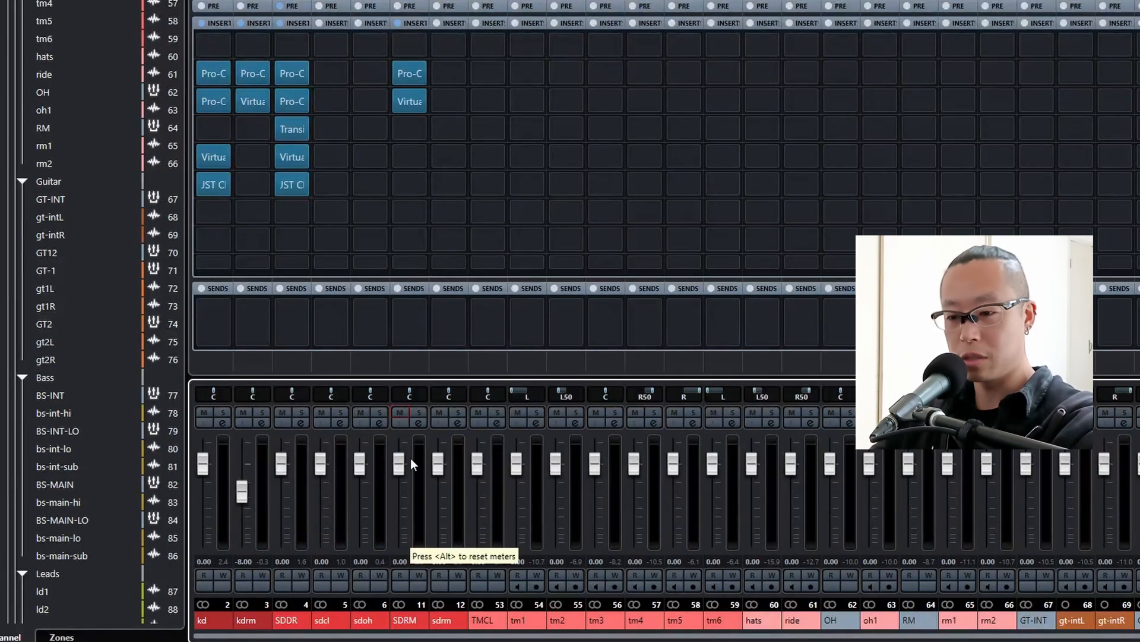
{"action": "left_click_drag", "start_coordinate": [399, 463], "coordinate": [395, 468]}
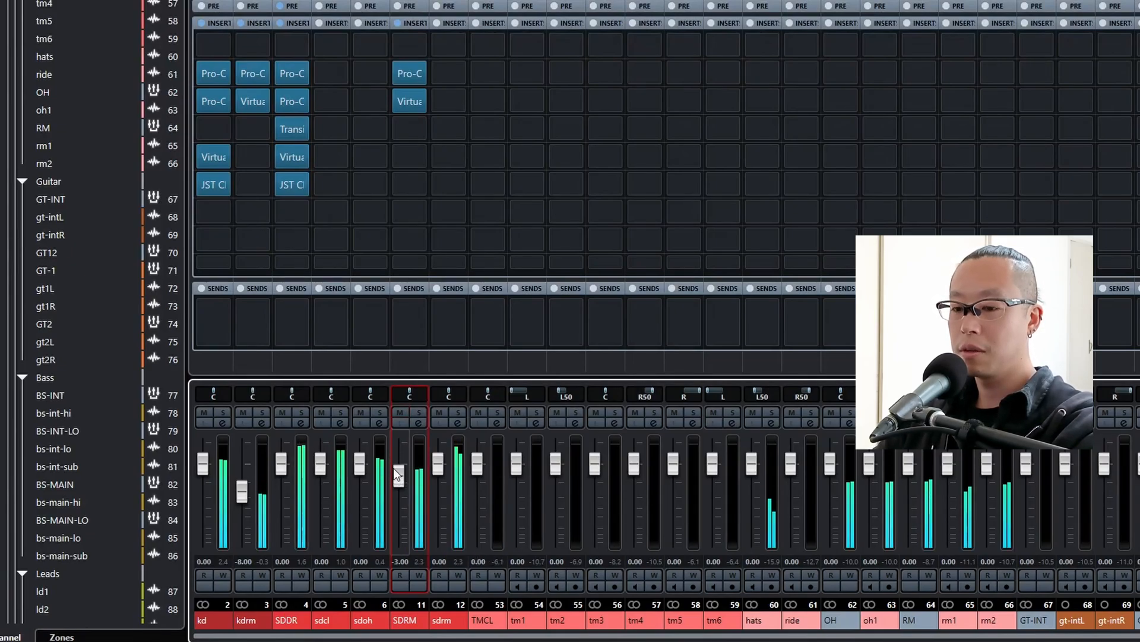
{"action": "scroll", "coordinate": [395, 470], "scroll_direction": "up", "scroll_amount": 1}
{"action": "scroll", "coordinate": [395, 472], "scroll_direction": "down", "scroll_amount": 1}
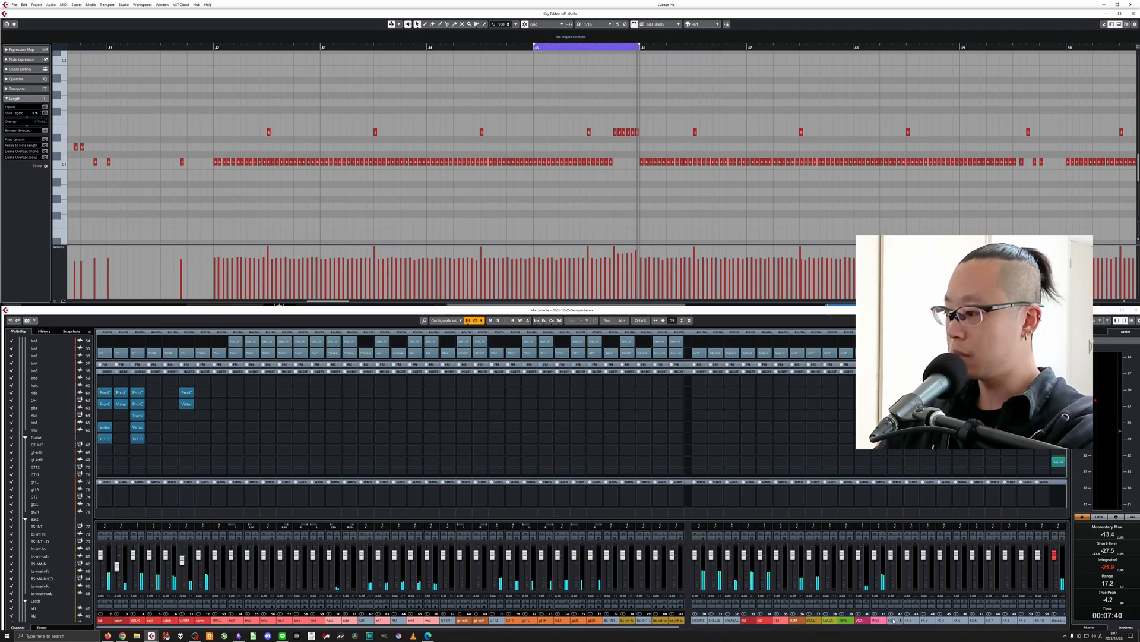
Rename the FX 1 channel as rev-SDR and route a send from the SDDR channel to it.
{"action": "double_click", "coordinate": [893, 621]}
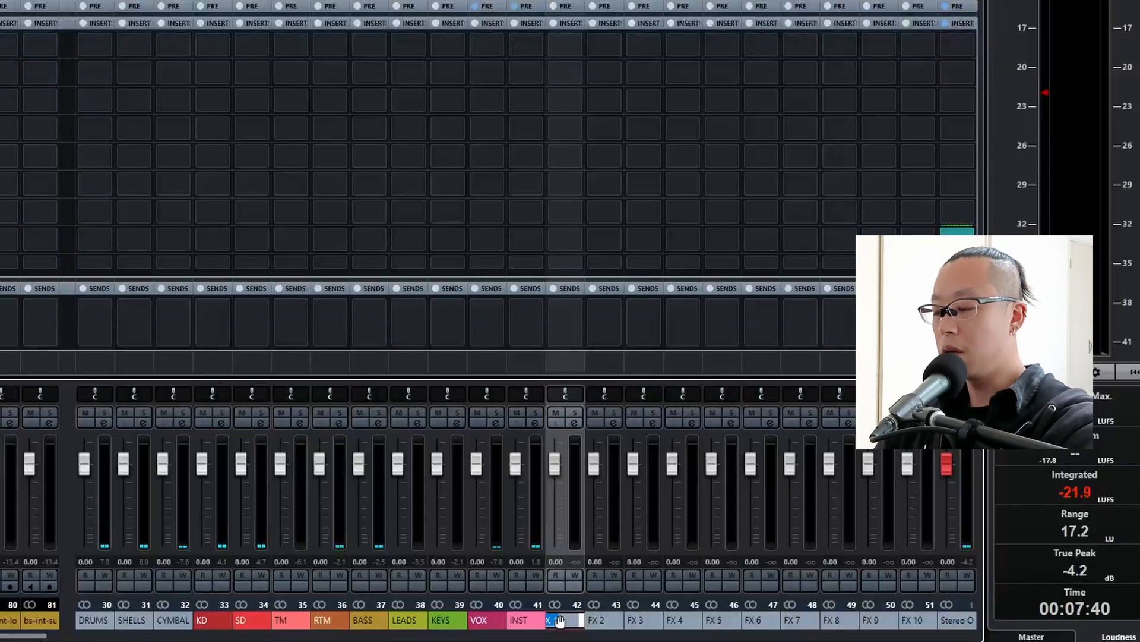
{"action": "type", "text": "rev-SDR"}
{"action": "key", "text": "Return"}
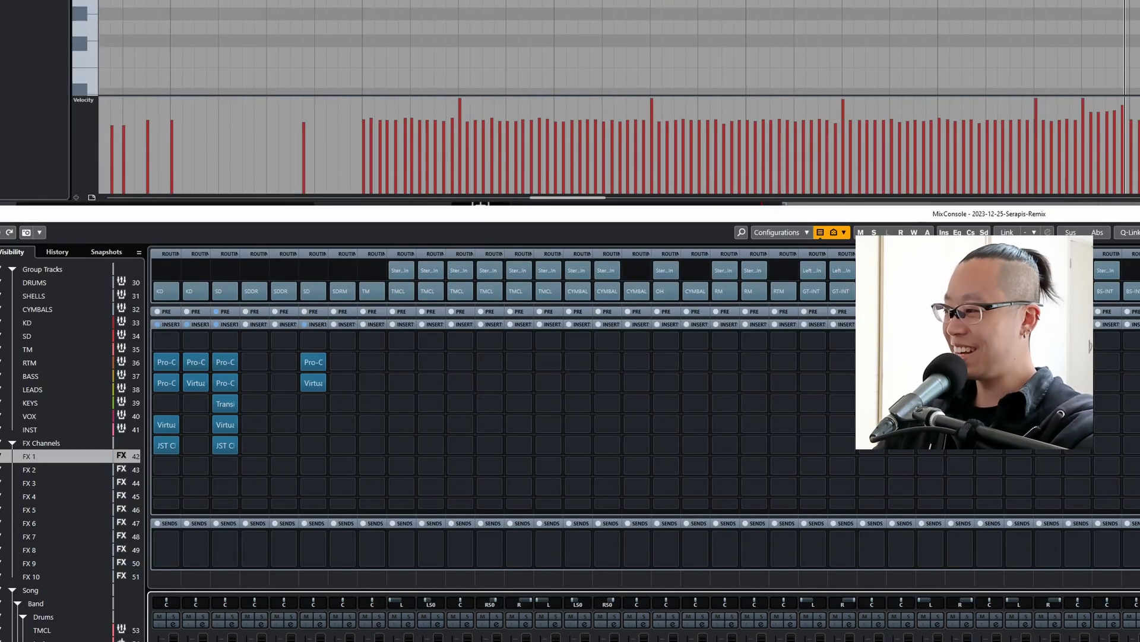
{"action": "left_click", "coordinate": [216, 549]}
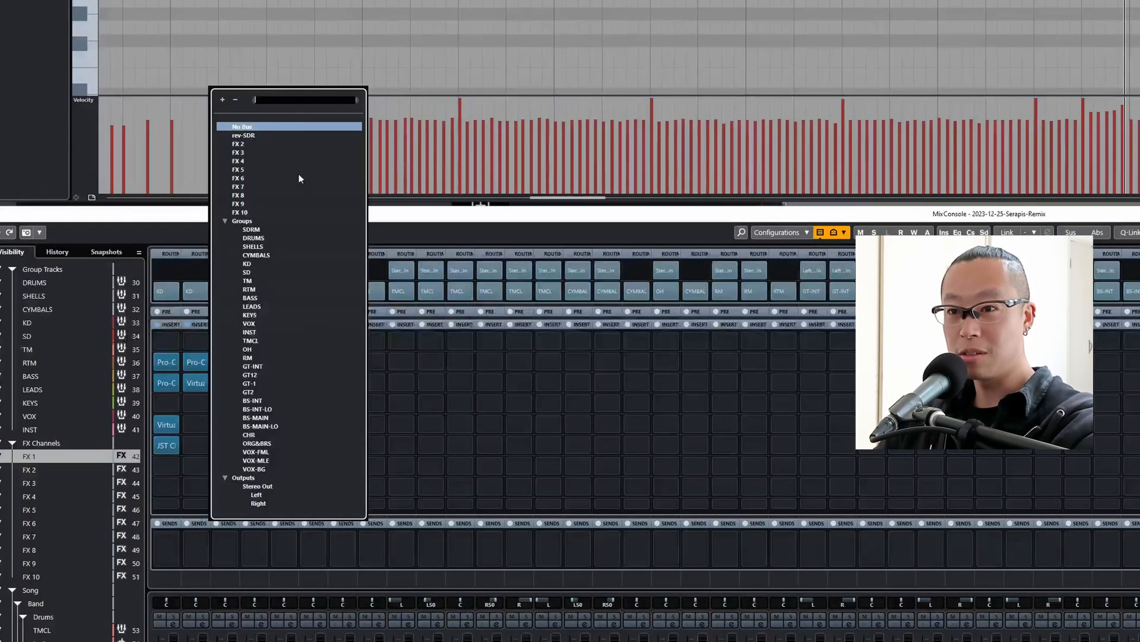
{"action": "left_click", "coordinate": [259, 135]}
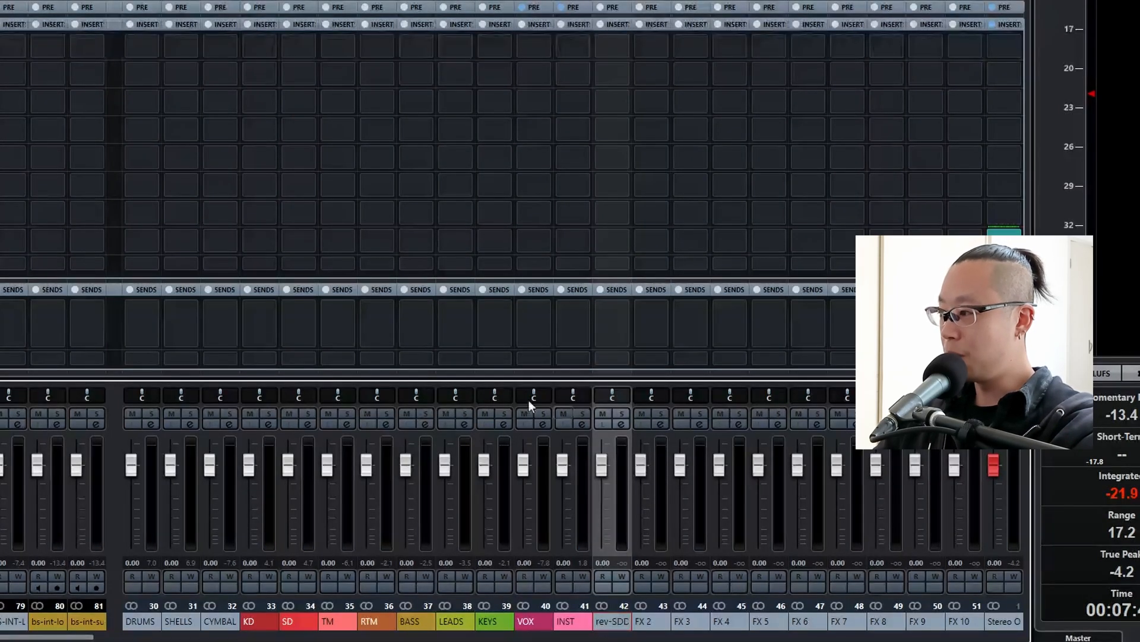
Insert ValhallaVintageVerb in the second slot of rev-SDDR and load the Tight Plate preset from the Plates category.
{"action": "left_click", "coordinate": [598, 73]}
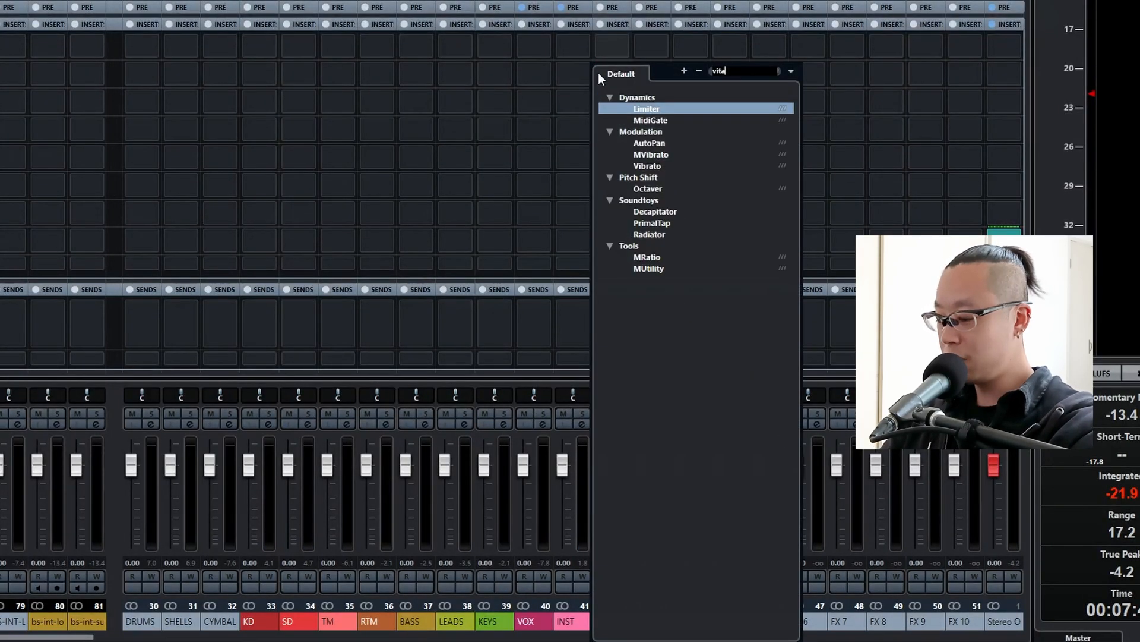
{"action": "type", "text": "vintage"}
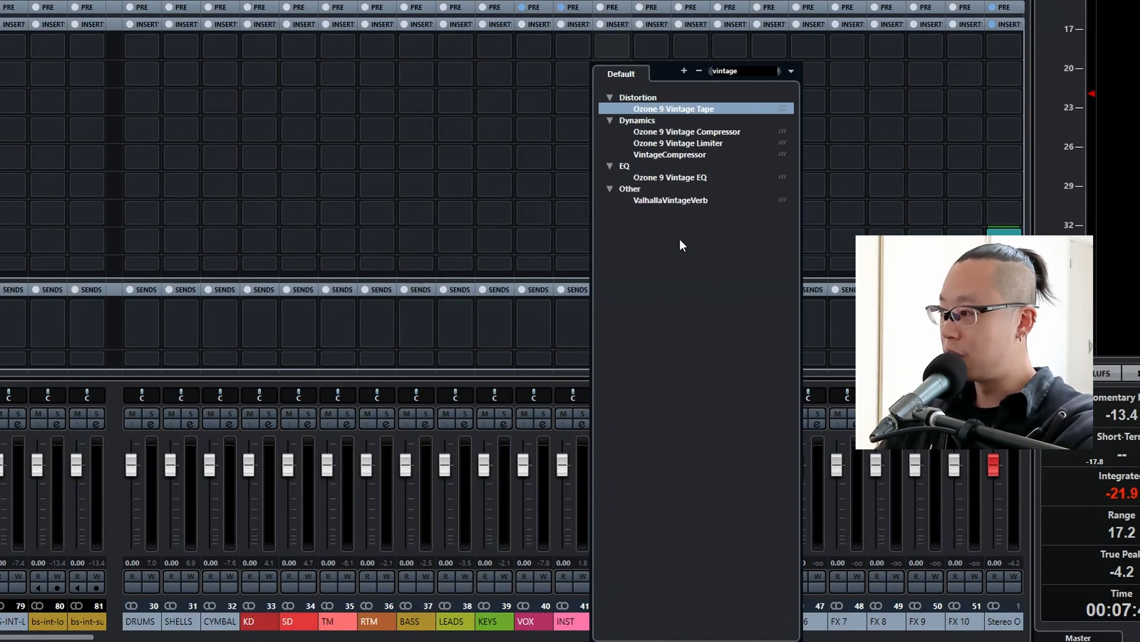
{"action": "left_click", "coordinate": [682, 198]}
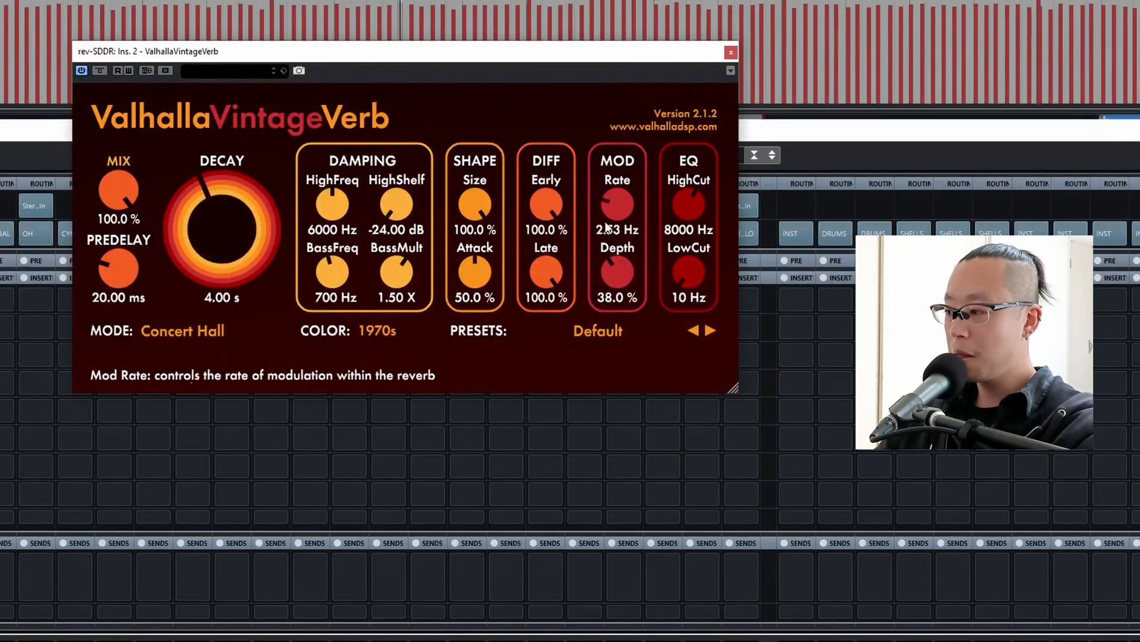
{"action": "left_click", "coordinate": [626, 333]}
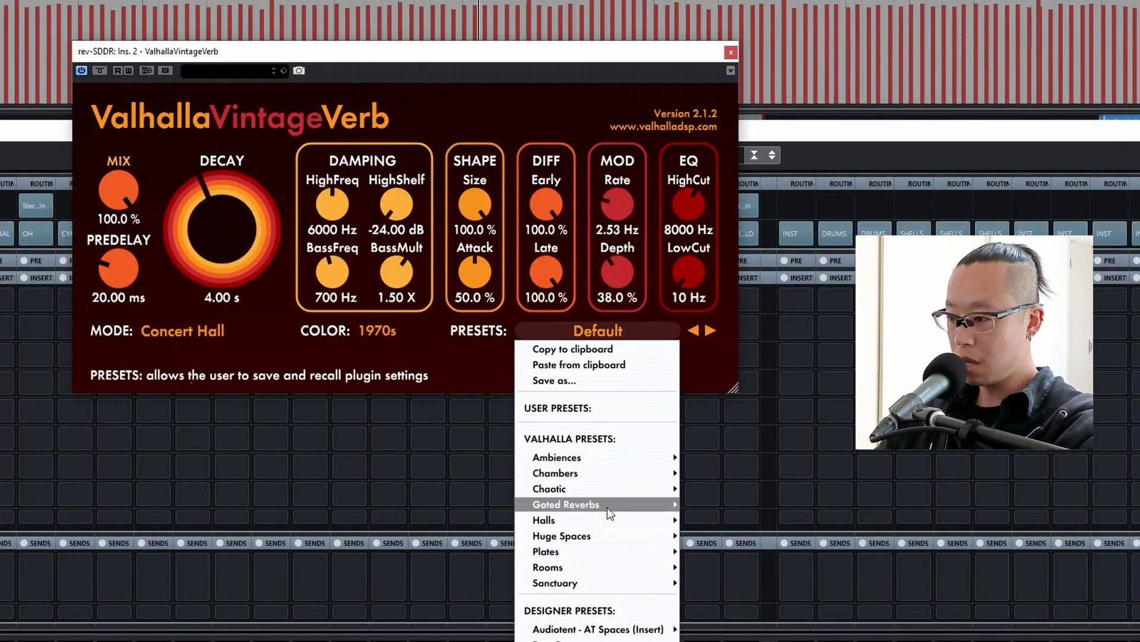
{"action": "mouse_move", "coordinate": [600, 551]}
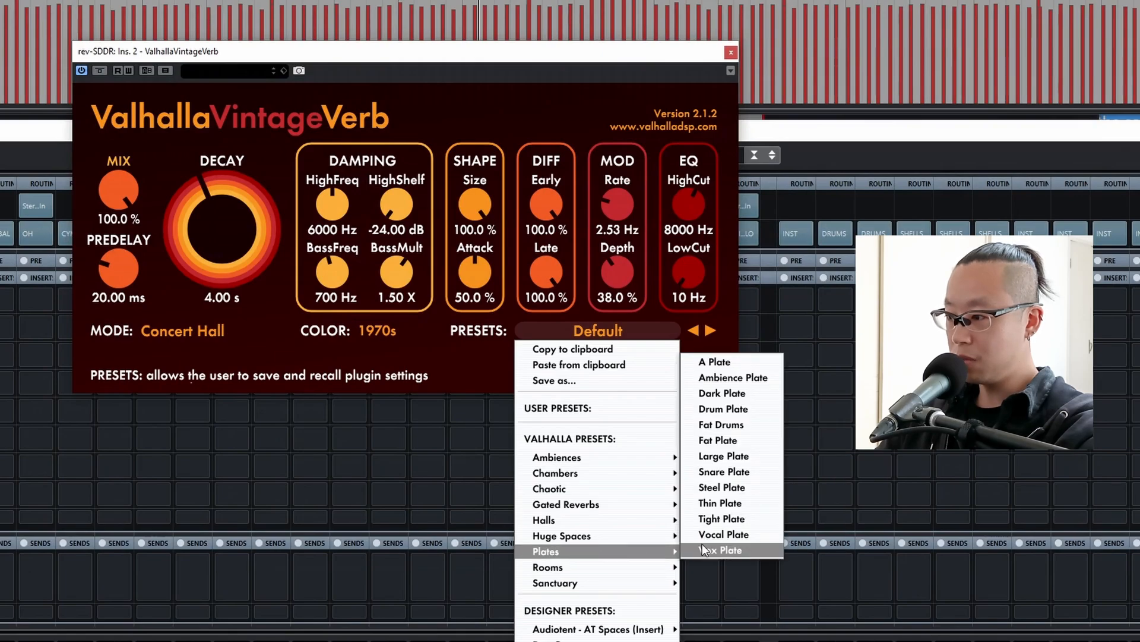
{"action": "left_click", "coordinate": [741, 519]}
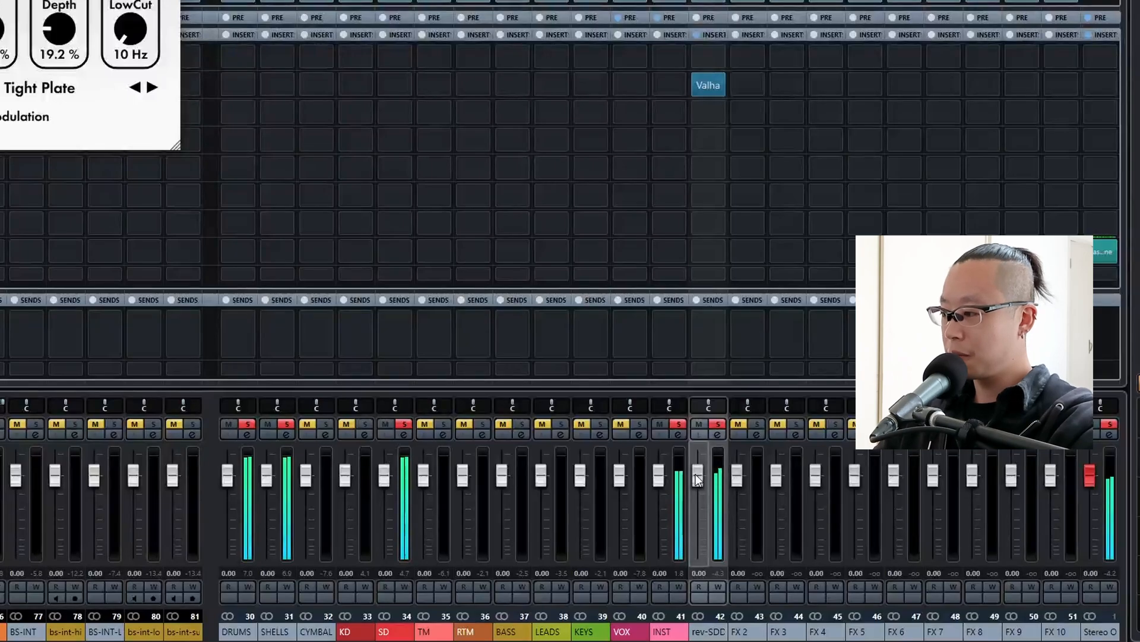
Lower the rev-SDDR fader to -10 dB and compare the soloed snare with the reverb muted and unmuted.
{"action": "left_click", "coordinate": [699, 480]}
{"action": "scroll", "coordinate": [698, 480], "scroll_direction": "down", "scroll_amount": 7}
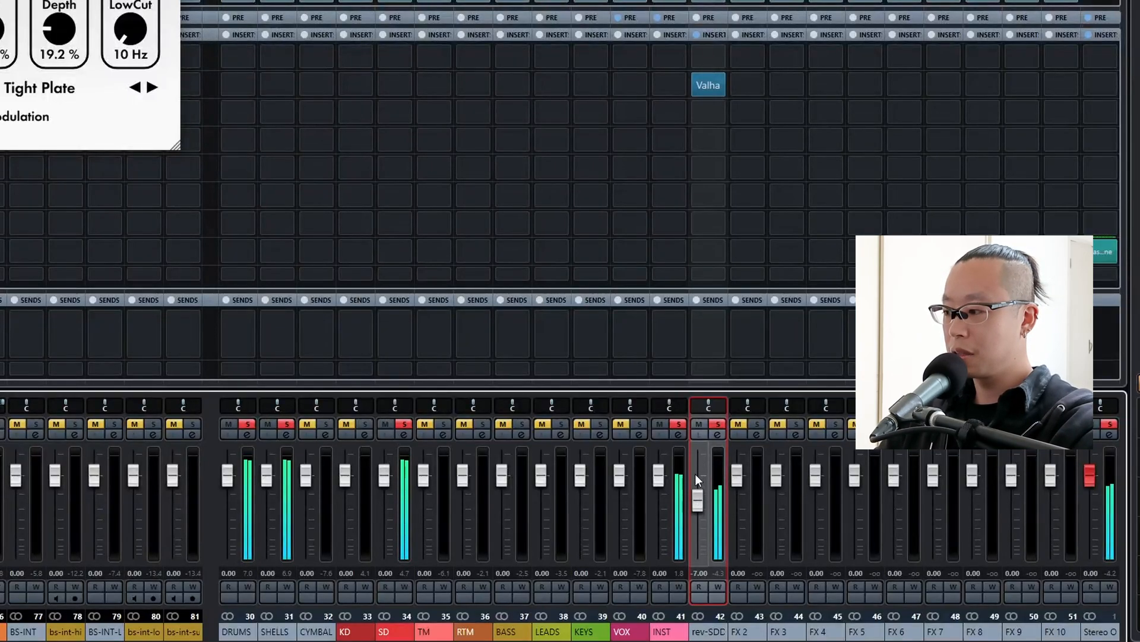
{"action": "scroll", "coordinate": [696, 475], "scroll_direction": "down", "scroll_amount": 3}
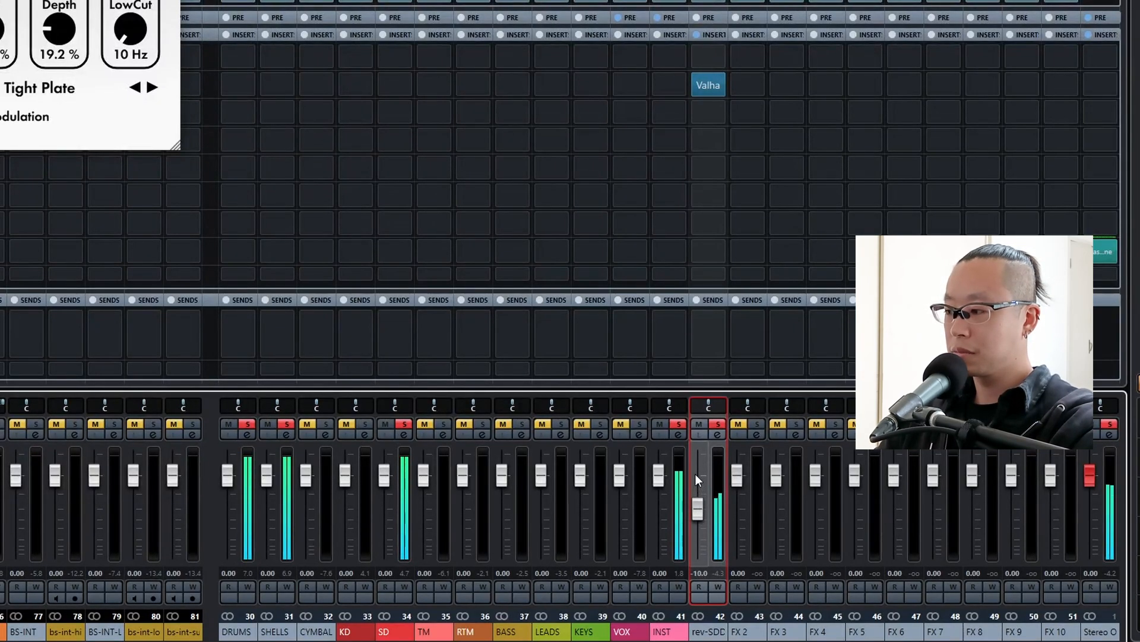
{"action": "scroll", "coordinate": [695, 473], "scroll_direction": "down", "scroll_amount": 2}
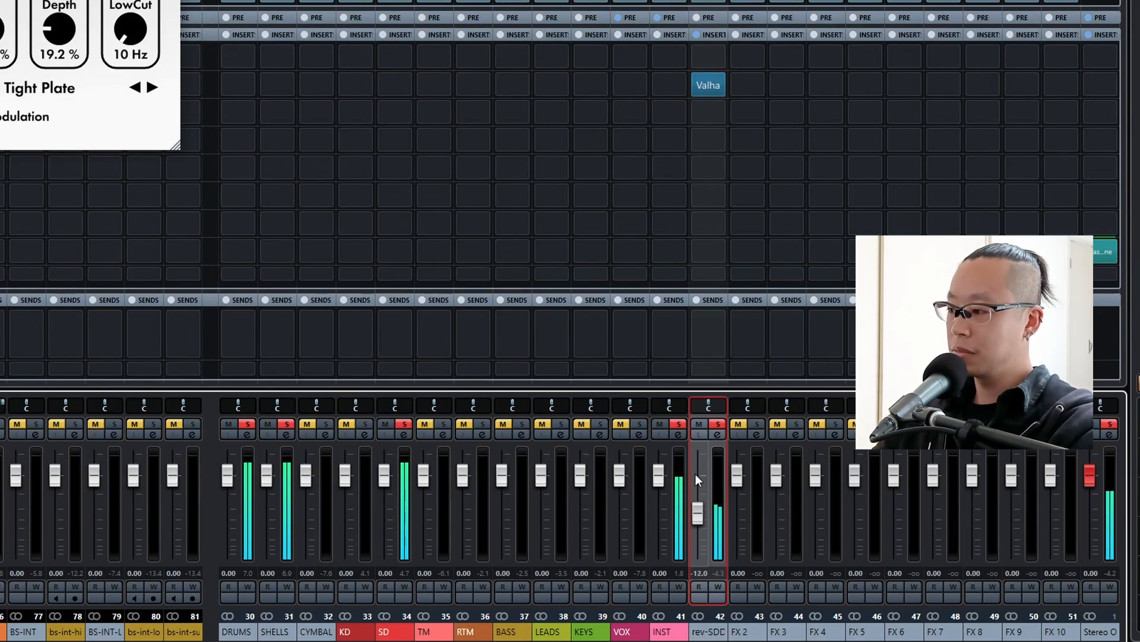
{"action": "left_click", "coordinate": [698, 425]}
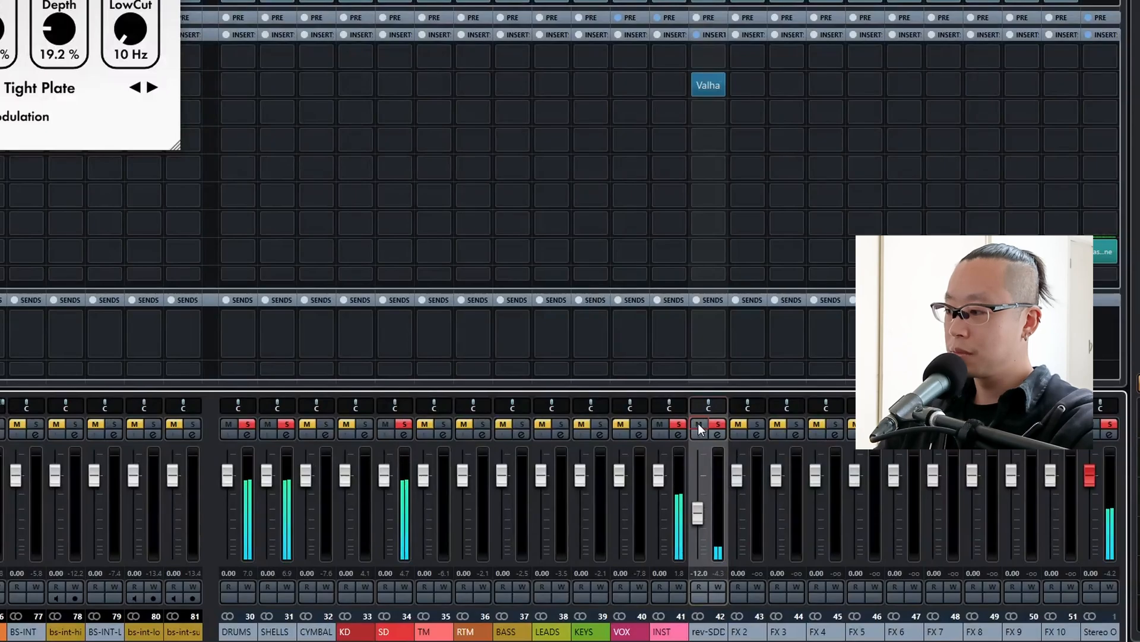
{"action": "scroll", "coordinate": [698, 425], "scroll_direction": "up", "scroll_amount": 2}
{"action": "left_click", "coordinate": [698, 424]}
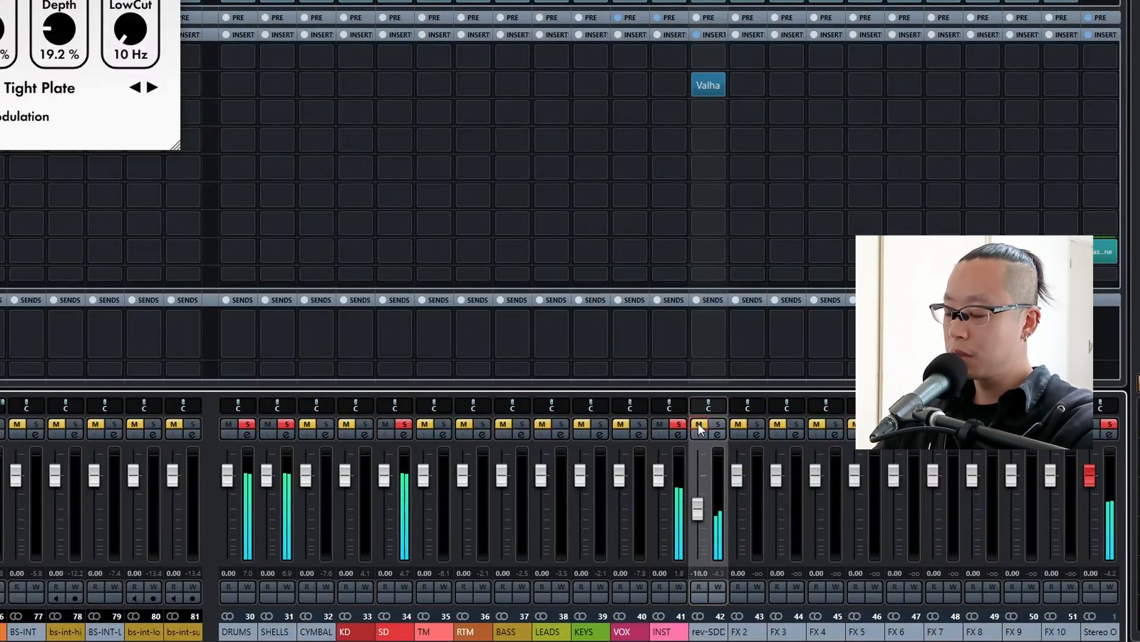
{"action": "left_click", "coordinate": [698, 424]}
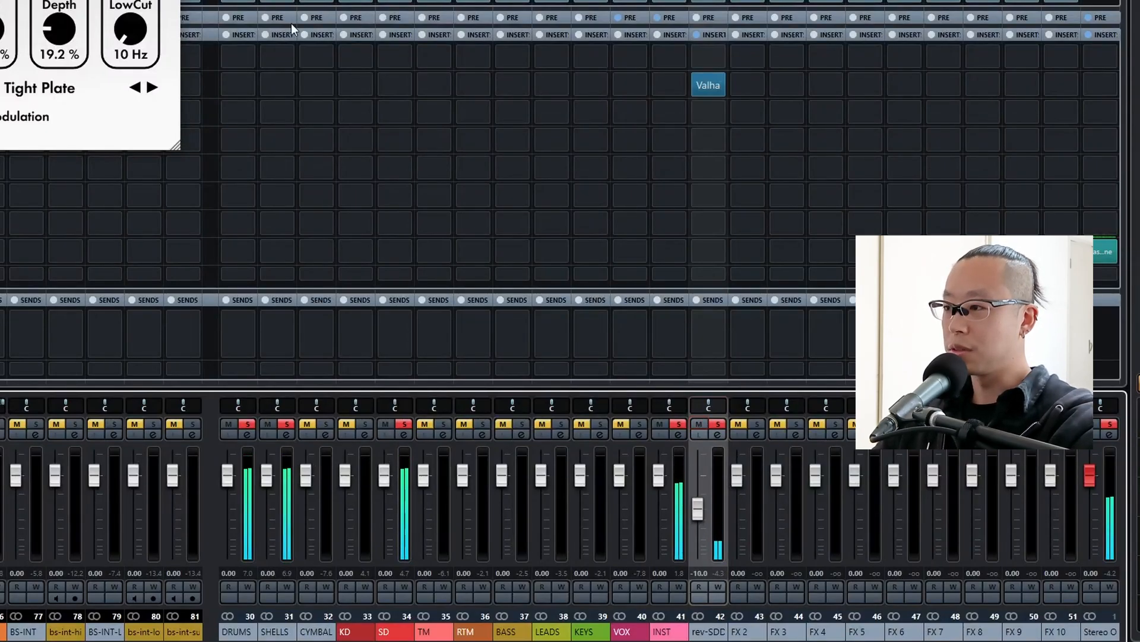
Clear the channel solos and compare the full mix with rev-SDDR muted and unmuted during playback.
{"action": "left_click", "coordinate": [171, 1]}
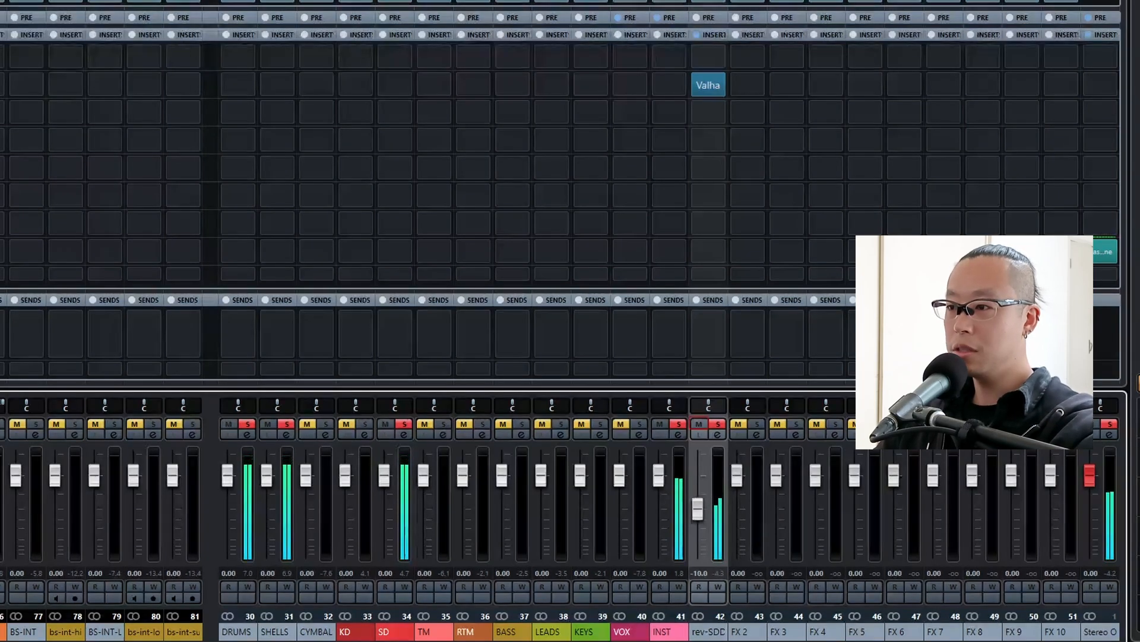
{"action": "key", "text": "s"}
{"action": "key", "text": "space"}
{"action": "key", "text": "space"}
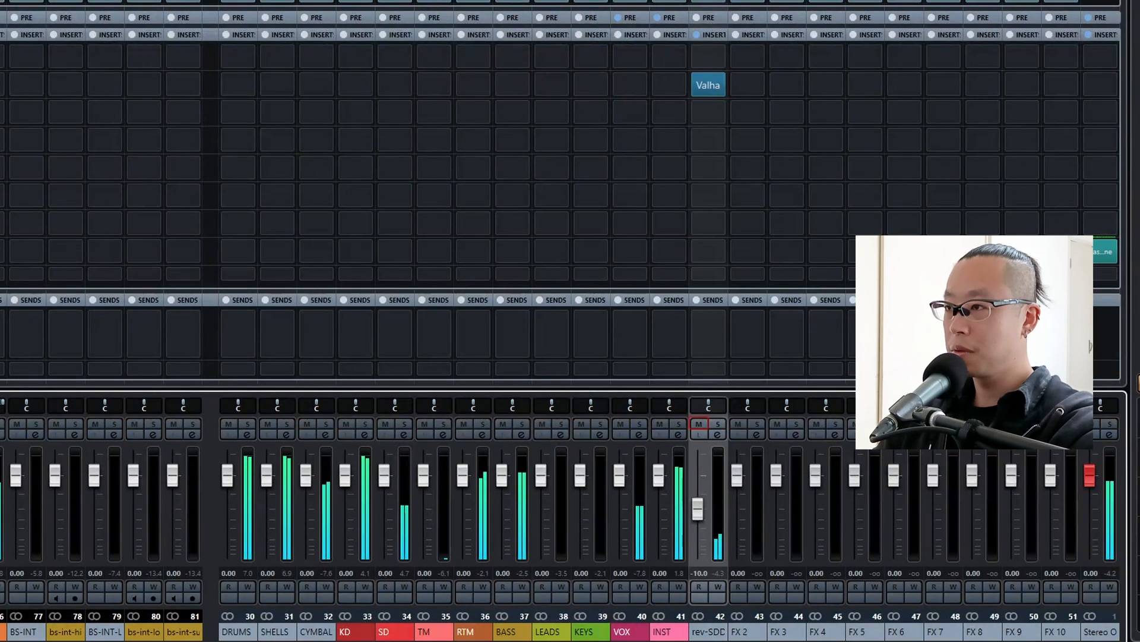
{"action": "left_click", "coordinate": [701, 421]}
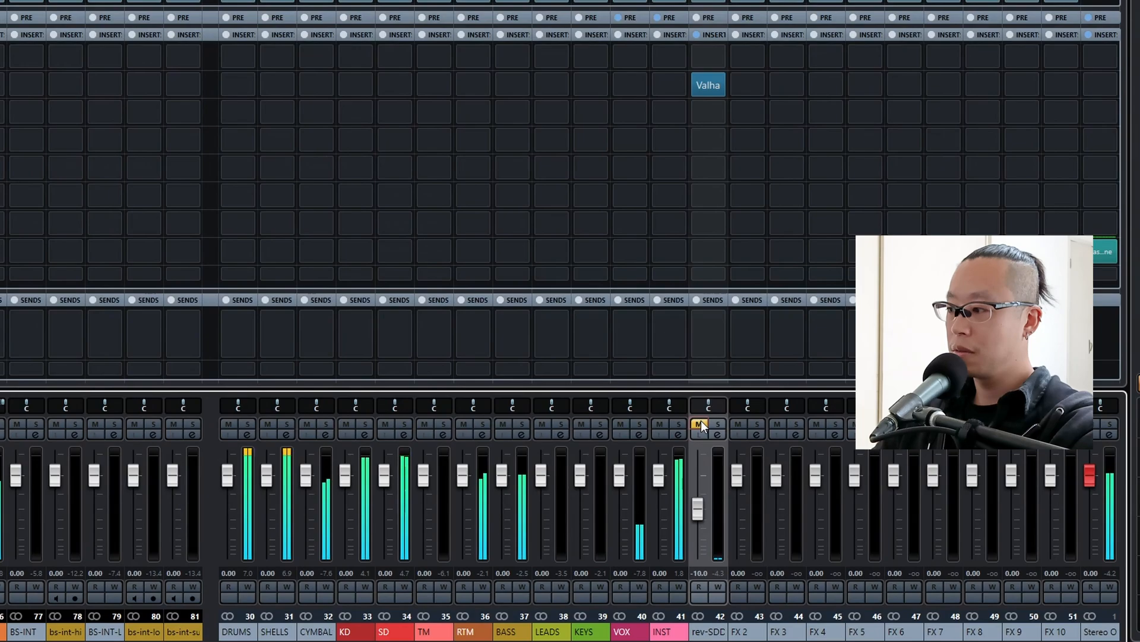
{"action": "left_click", "coordinate": [701, 421]}
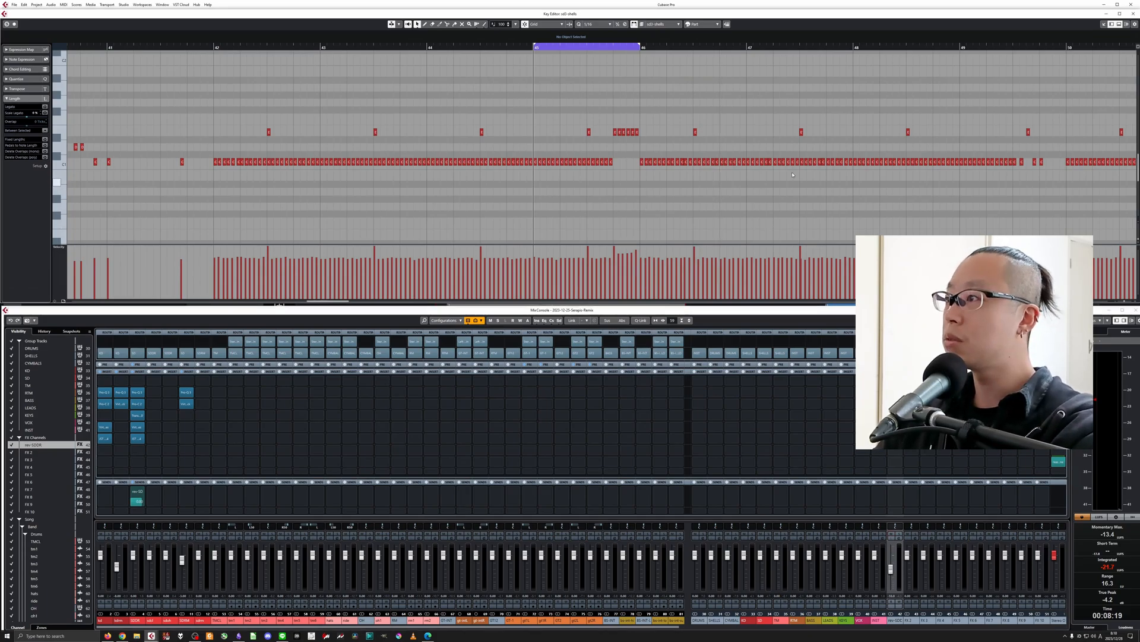
Leave the Key Editor, set the locators to the Structure section at bar 78, and play the tom fill there.
{"action": "key", "text": "Return"}
{"action": "left_click", "coordinate": [777, 50]}
{"action": "key", "text": "h"}
{"action": "key", "text": "h"}
{"action": "key", "text": "h"}
{"action": "key", "text": "h"}
{"action": "key", "text": "h"}
{"action": "key", "text": "h"}
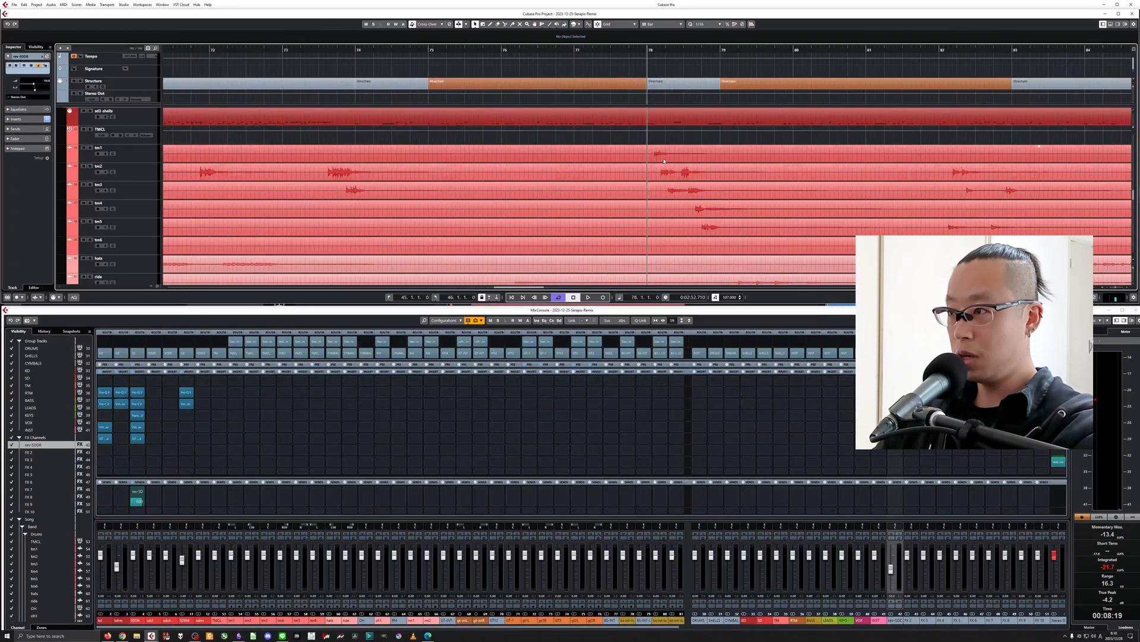
{"action": "left_click", "coordinate": [668, 85]}
{"action": "key", "text": "p"}
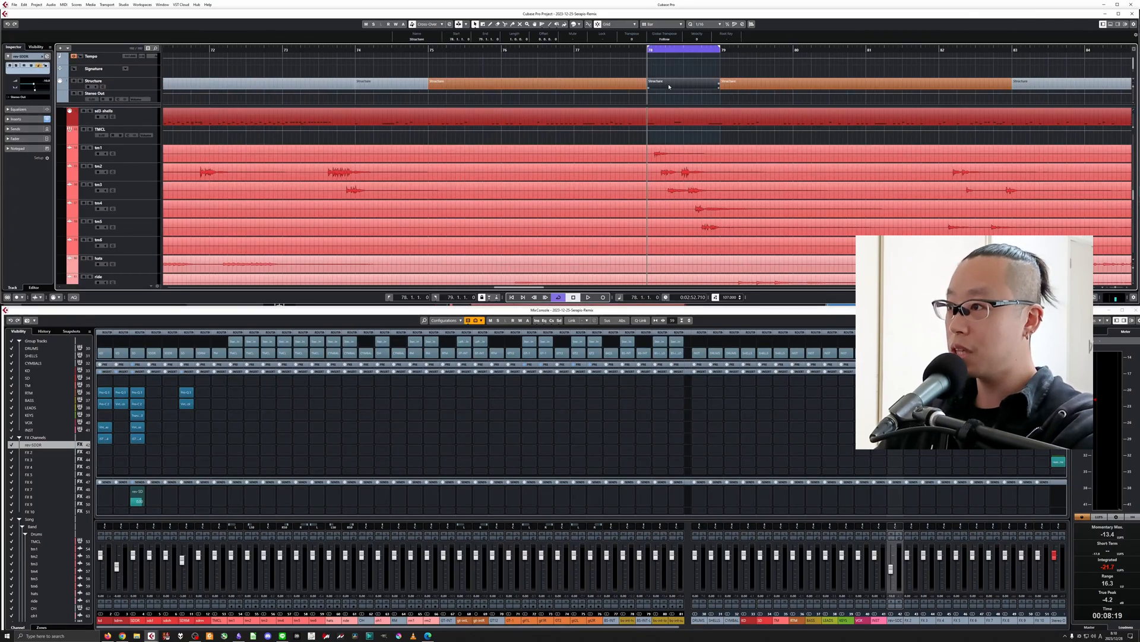
{"action": "left_click", "coordinate": [145, 152]}
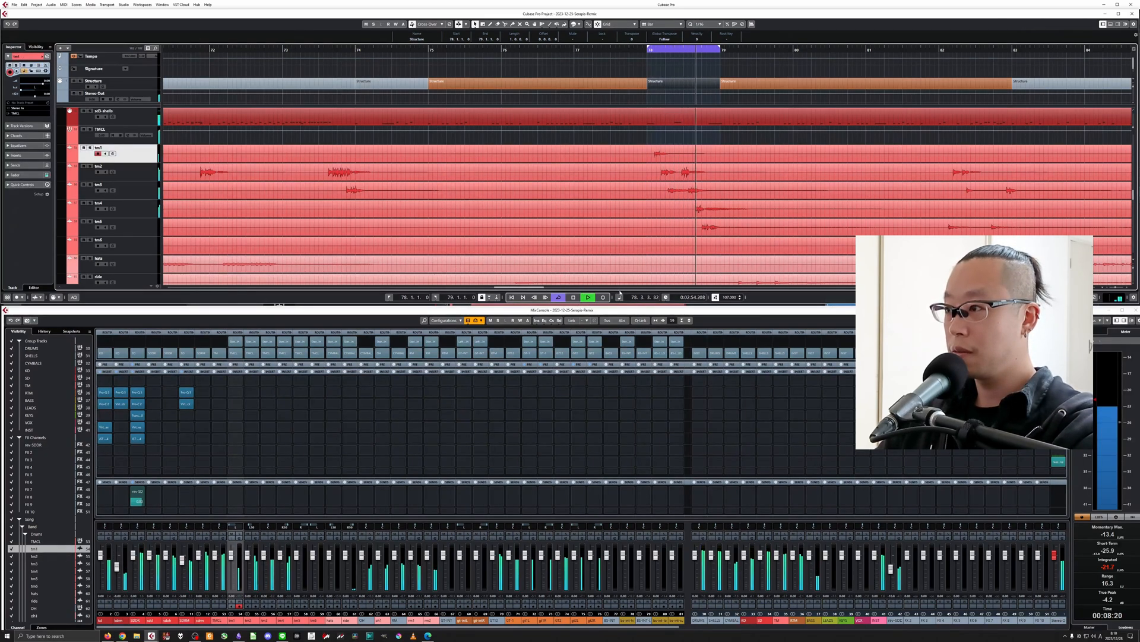
{"action": "key", "text": "space"}
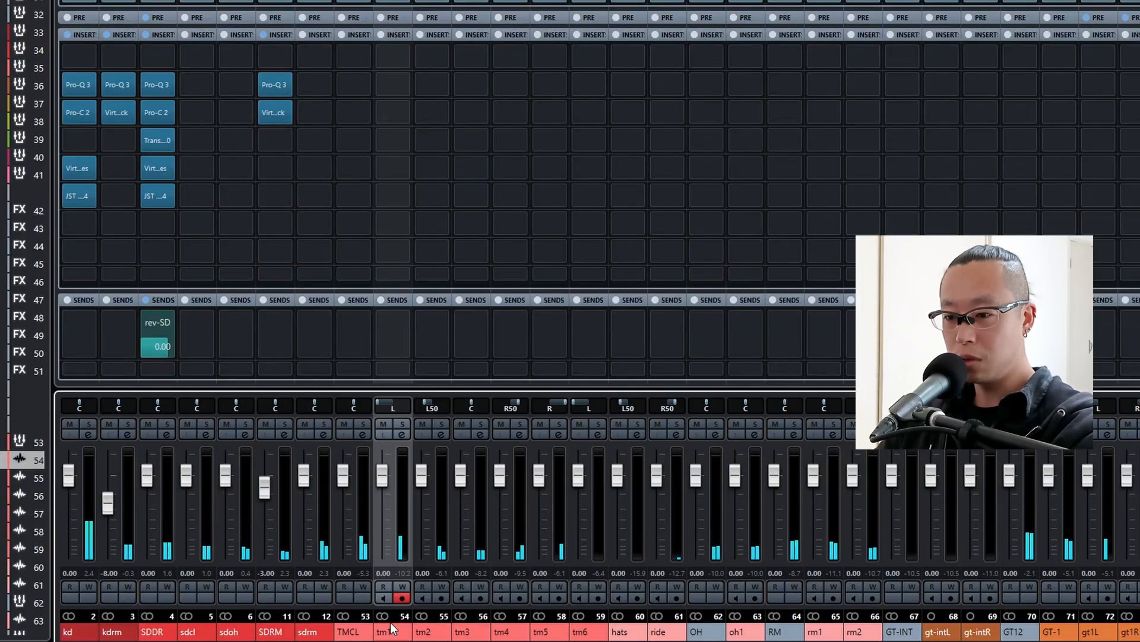
Go through the tom channels from tm1 to tm6 in the mixer.
{"action": "left_click", "coordinate": [423, 633]}
{"action": "left_click", "coordinate": [474, 635]}
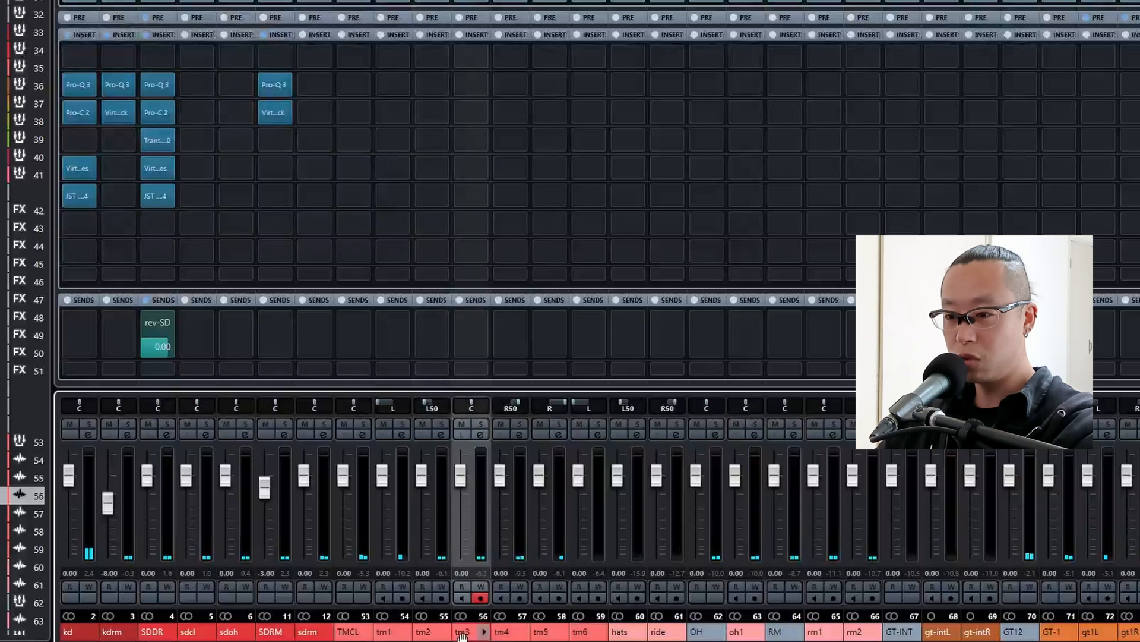
{"action": "left_click", "coordinate": [527, 634]}
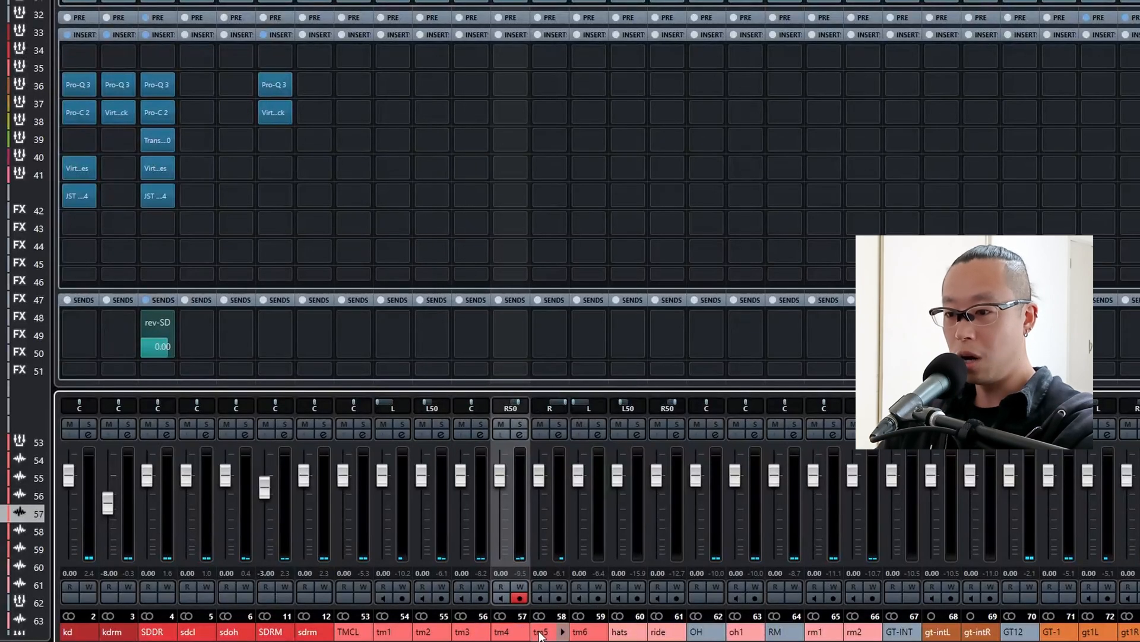
{"action": "left_click", "coordinate": [542, 634]}
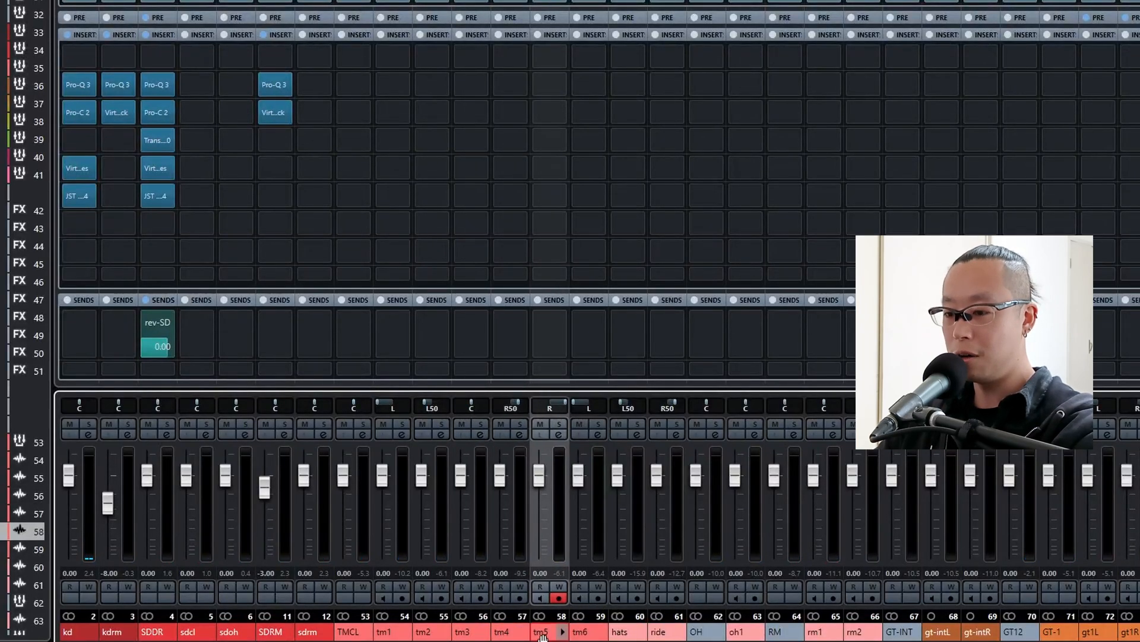
{"action": "left_click", "coordinate": [581, 635]}
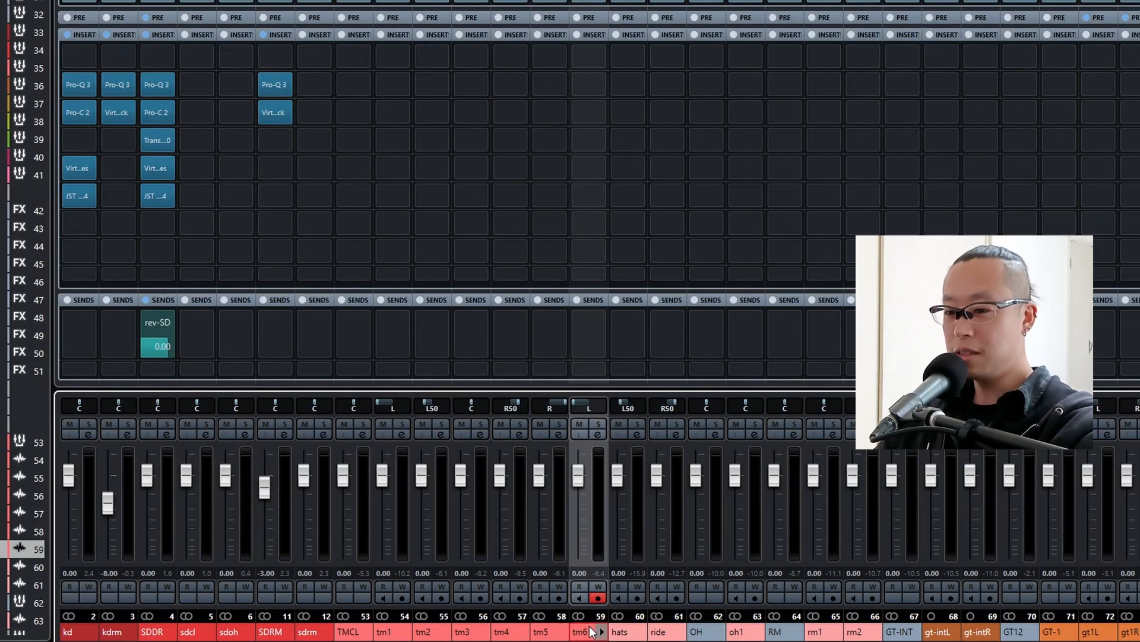
{"action": "left_click", "coordinate": [386, 634]}
{"action": "left_click", "coordinate": [587, 637]}
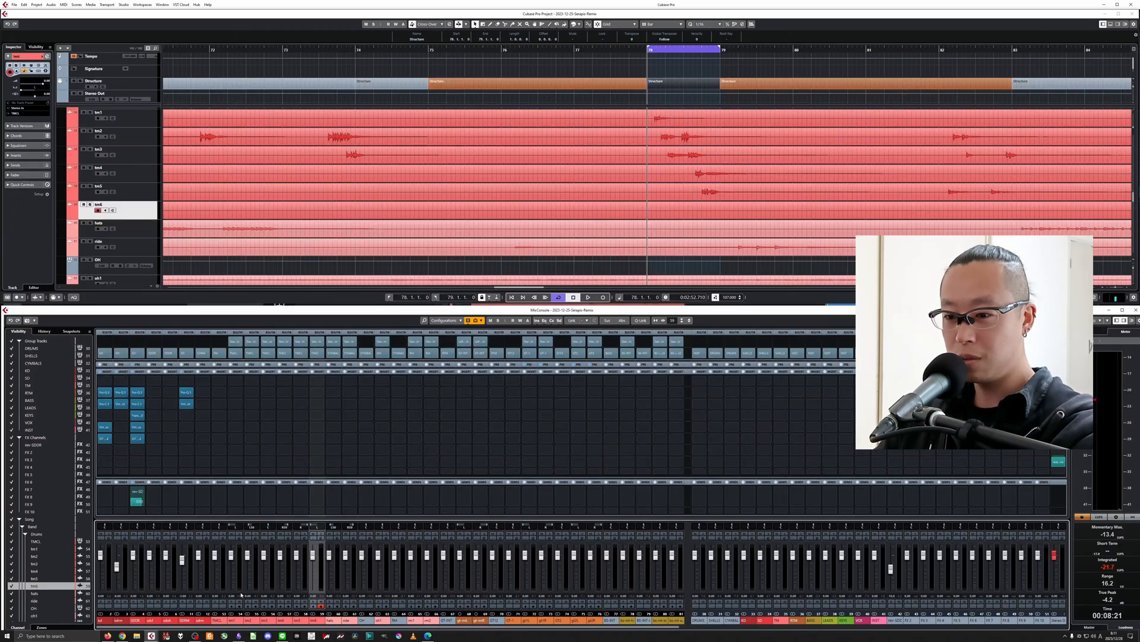
Copy Pro-Q 3 from SDRM to the soloed tm1 channel's second slot and lower its low cut to about 80 Hz.
{"action": "left_click", "coordinate": [239, 533]}
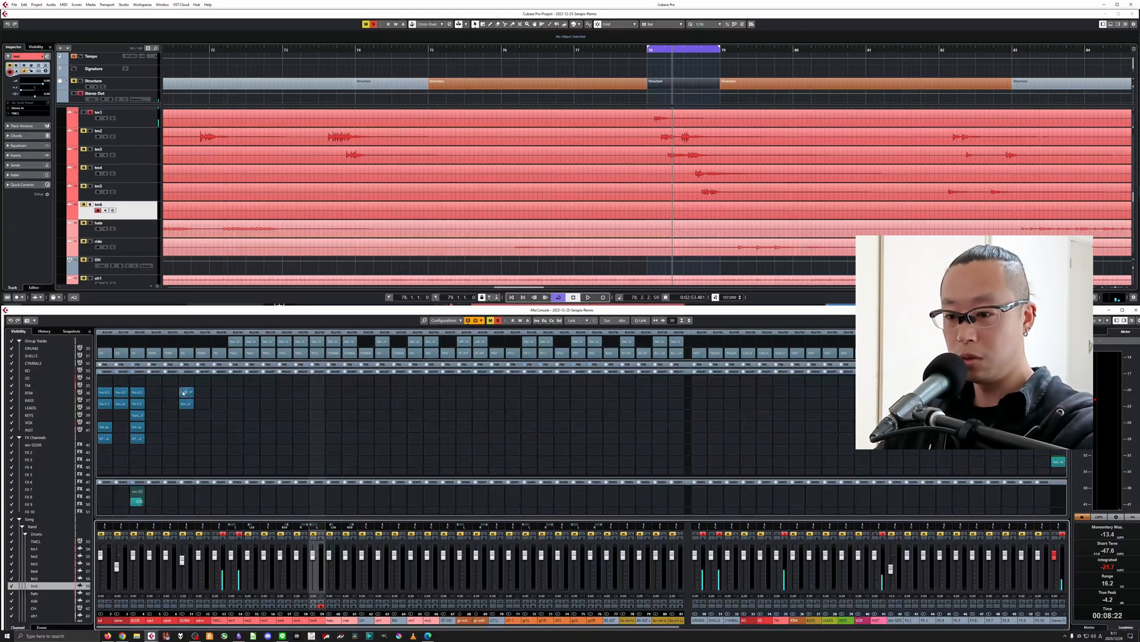
{"action": "left_click_drag", "start_coordinate": [184, 393], "coordinate": [236, 394]}
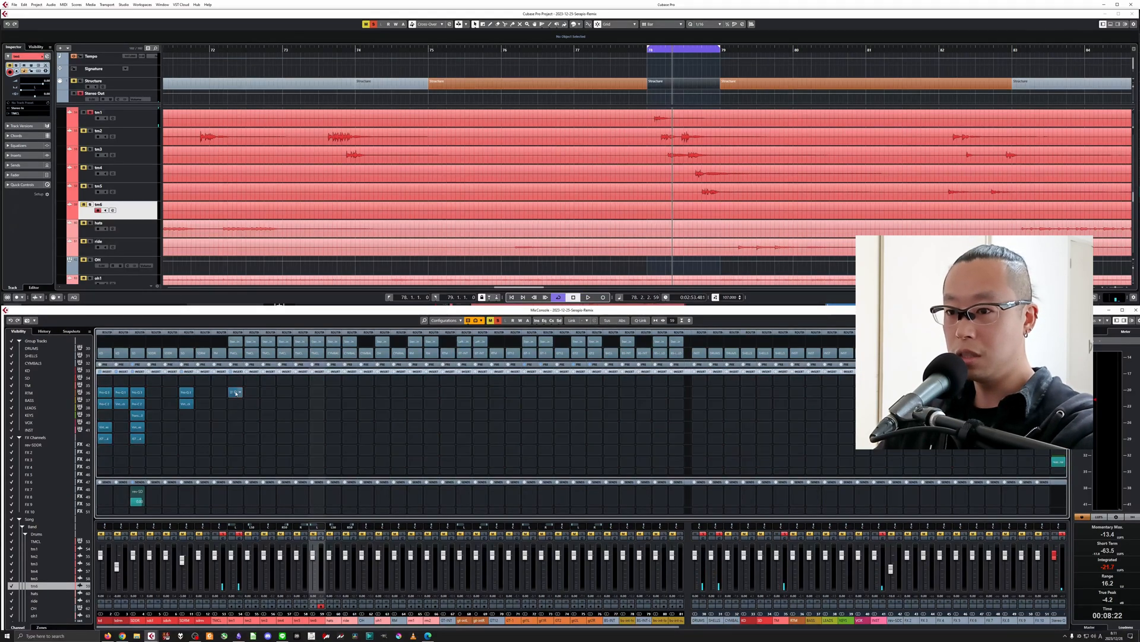
{"action": "left_click", "coordinate": [235, 393]}
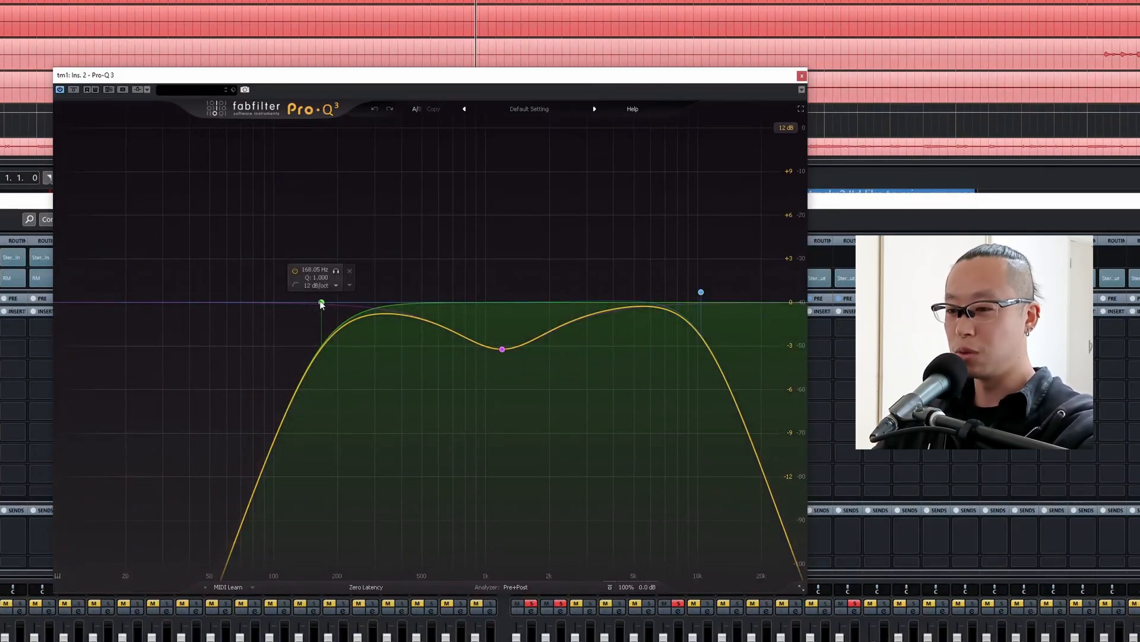
{"action": "left_click_drag", "start_coordinate": [322, 303], "coordinate": [252, 302]}
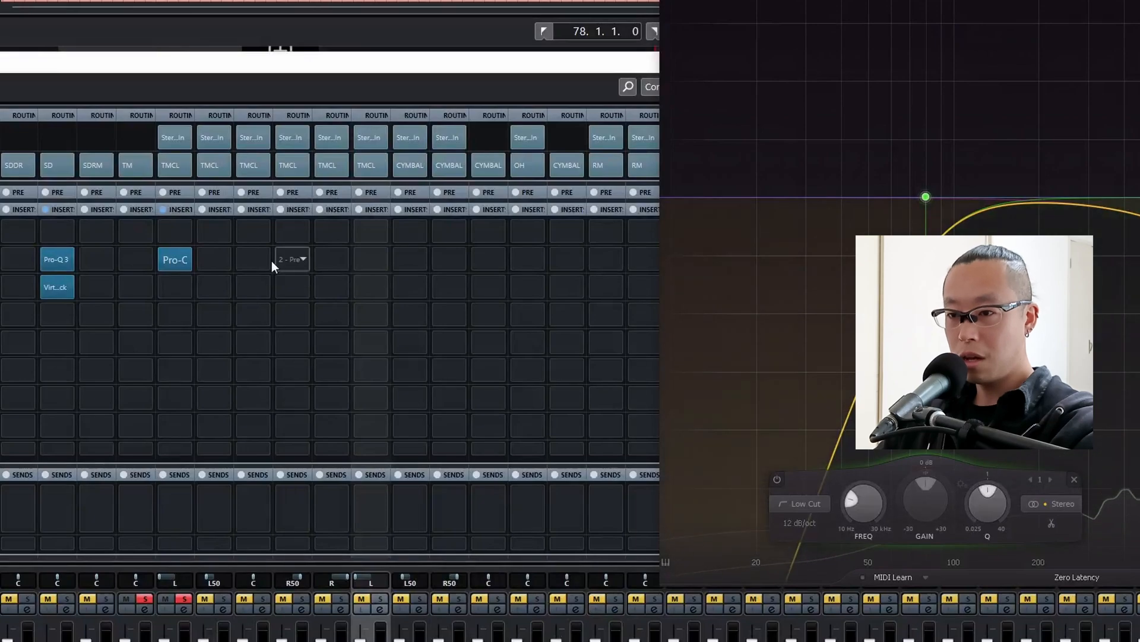
Show the channels' pre section and set the input gain of tm1 to 6 dB.
{"action": "left_click", "coordinate": [176, 192]}
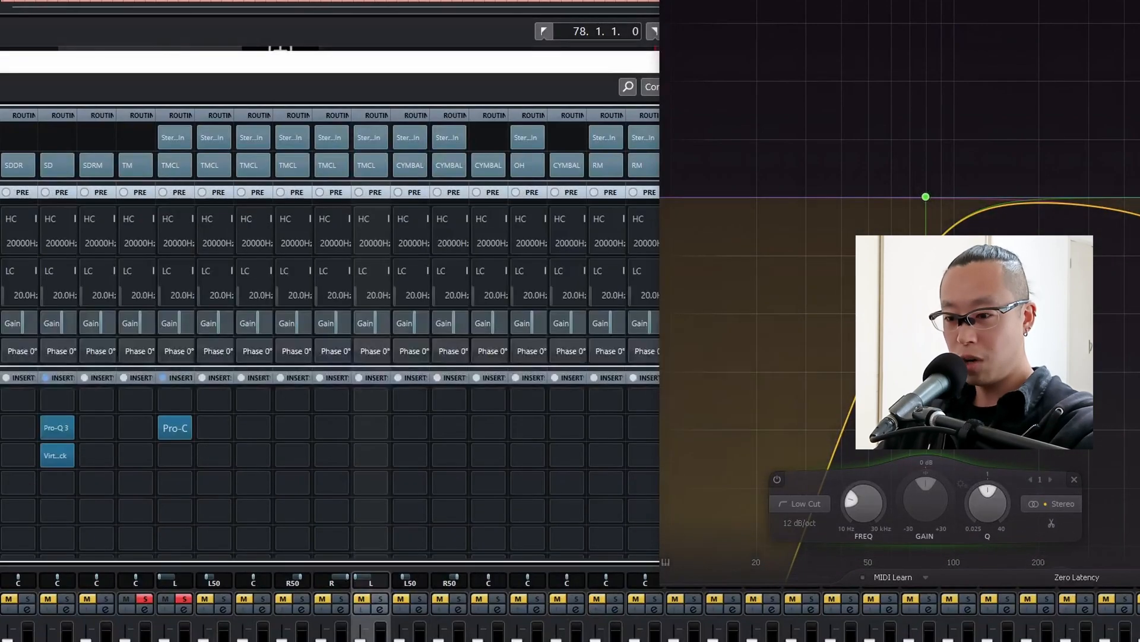
{"action": "double_click", "coordinate": [178, 324]}
{"action": "type", "text": "6"}
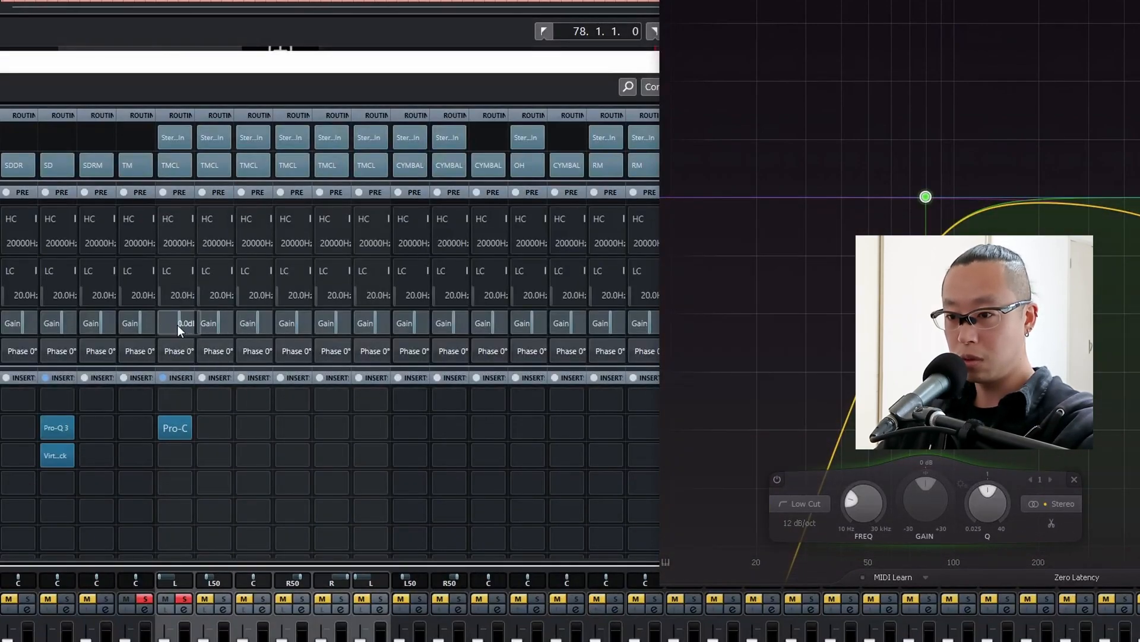
{"action": "key", "text": "Return"}
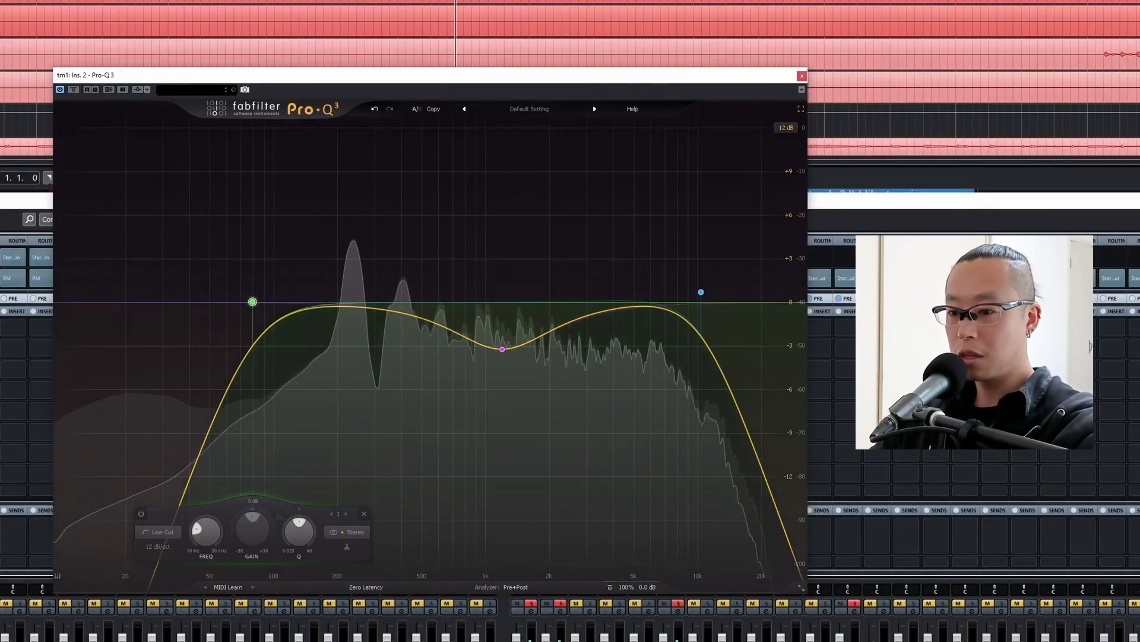
Raise tm1's low cut to about 90 Hz and, auditioning the bell cut in solo, move it to about 1305 Hz.
{"action": "left_click_drag", "start_coordinate": [254, 303], "coordinate": [267, 305]}
{"action": "left_click", "coordinate": [502, 349]}
{"action": "left_click", "coordinate": [499, 371]}
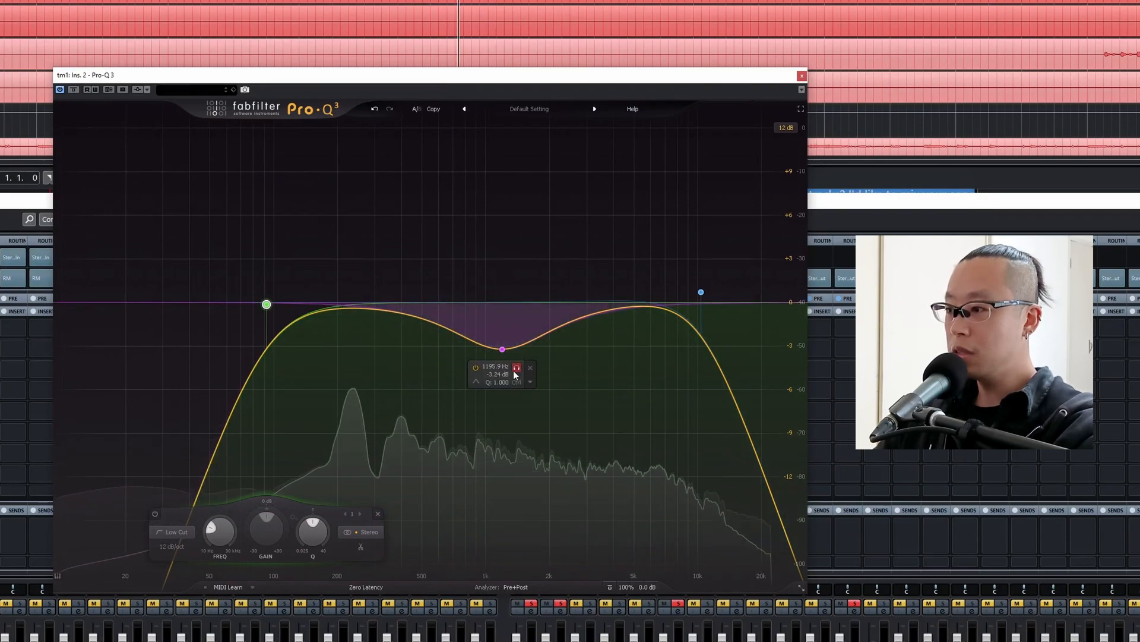
{"action": "left_click_drag", "start_coordinate": [499, 371], "coordinate": [523, 371]}
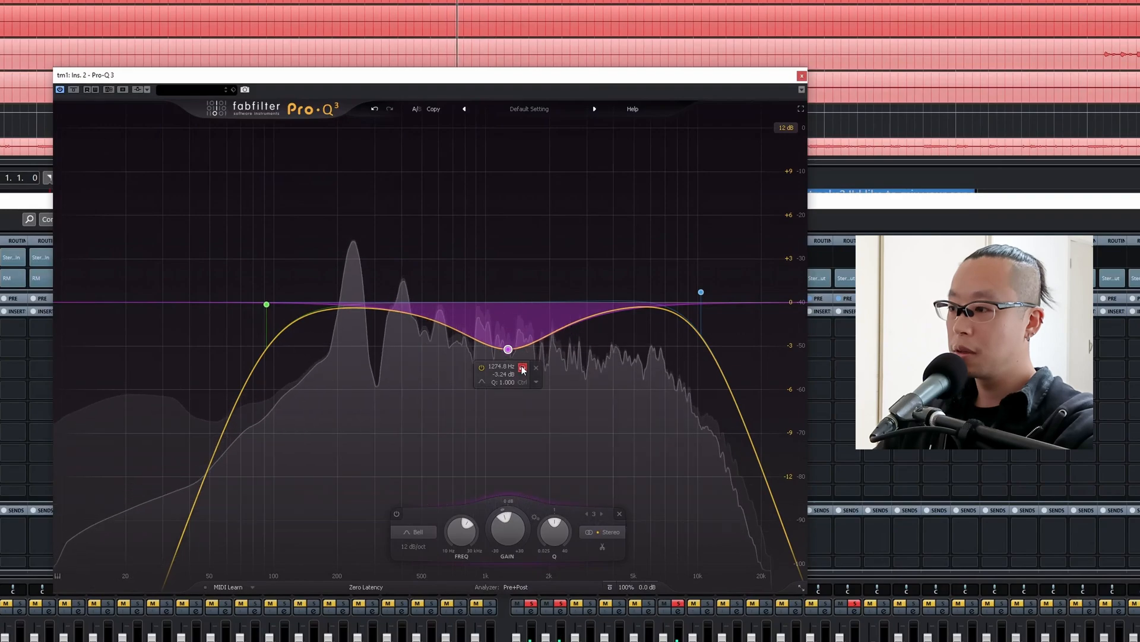
{"action": "left_click_drag", "start_coordinate": [523, 370], "coordinate": [521, 368]}
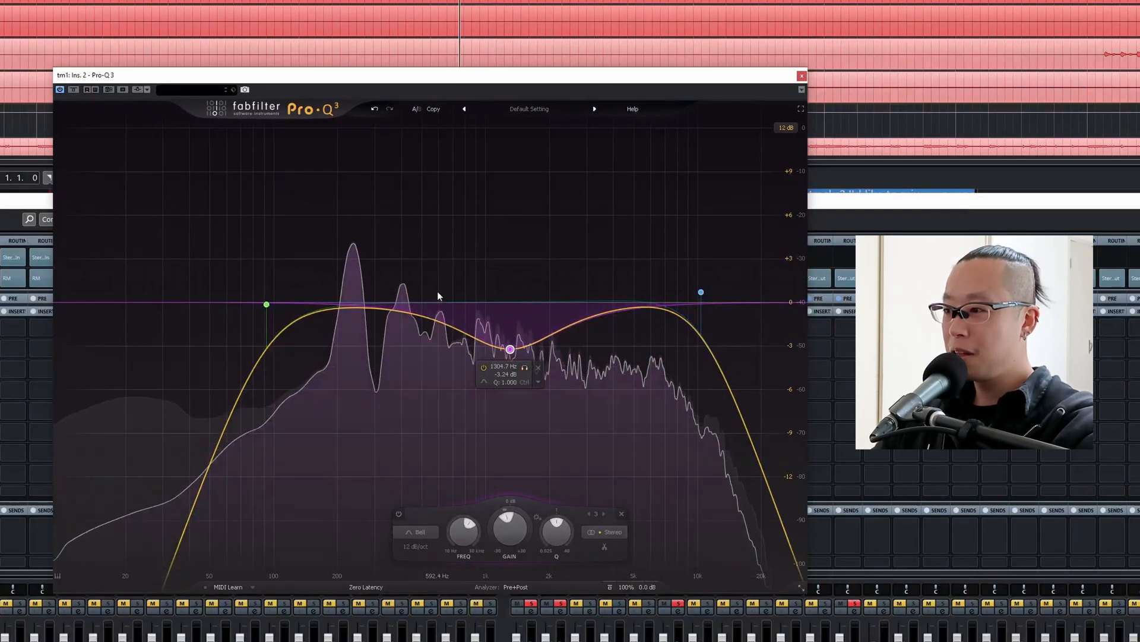
Add a bell cut of about 4 dB near 500 Hz, deepen the 1.3 kHz cut to about 4 dB, and raise the low cut to about 140 Hz and the high cut slightly.
{"action": "left_click_drag", "start_coordinate": [439, 296], "coordinate": [423, 367]}
{"action": "left_click_drag", "start_coordinate": [510, 349], "coordinate": [517, 360]}
{"action": "left_click_drag", "start_coordinate": [266, 304], "coordinate": [307, 303]}
{"action": "mouse_move", "coordinate": [701, 292]}
{"action": "left_mouse_down"}
{"action": "mouse_move", "coordinate": [762, 290]}
{"action": "mouse_move", "coordinate": [719, 288]}
{"action": "left_mouse_up"}
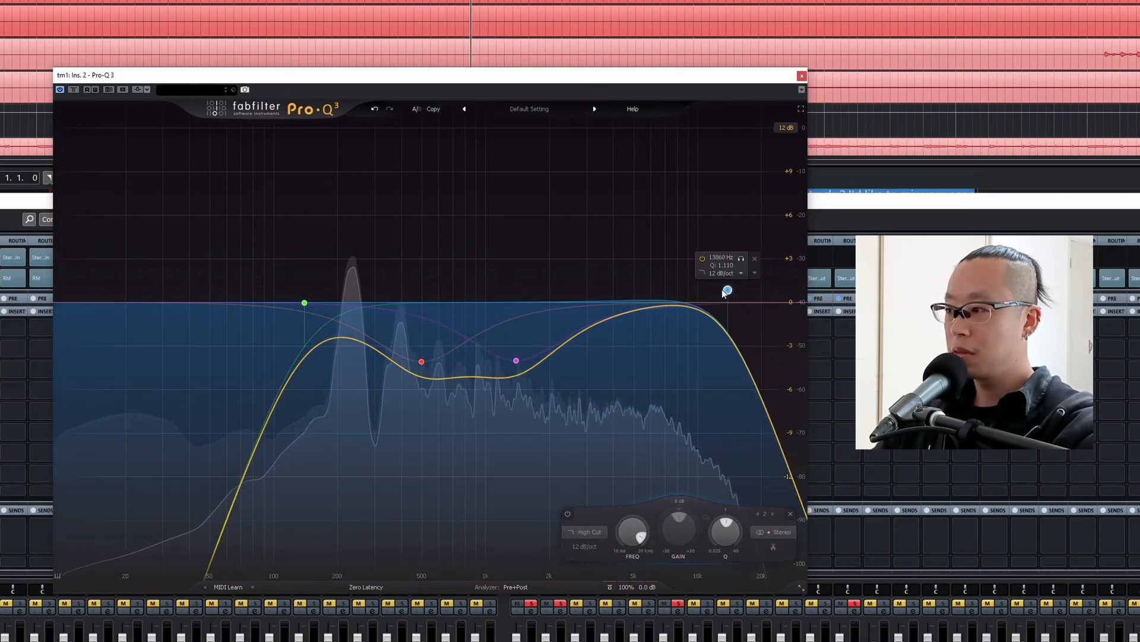
Add a 6 dB/oct high shelf boost of about 6.3 dB near 7.5 kHz to tm1's EQ.
{"action": "left_click_drag", "start_coordinate": [612, 237], "coordinate": [667, 238]}
{"action": "left_click", "coordinate": [572, 532]}
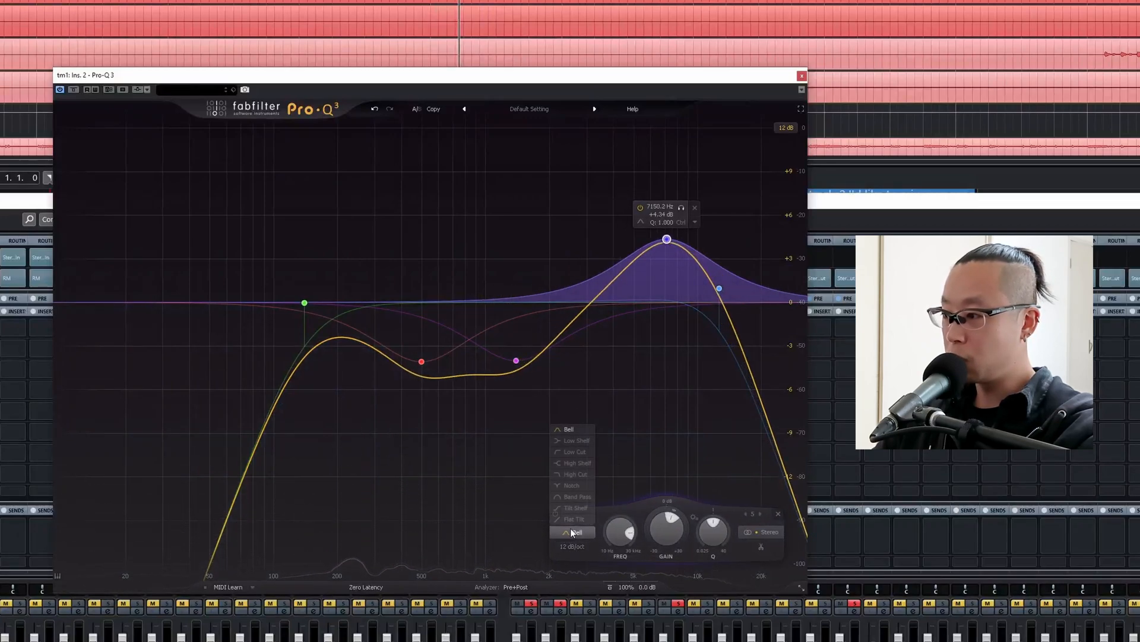
{"action": "left_click", "coordinate": [576, 462]}
{"action": "left_click", "coordinate": [572, 546]}
{"action": "left_click", "coordinate": [572, 555]}
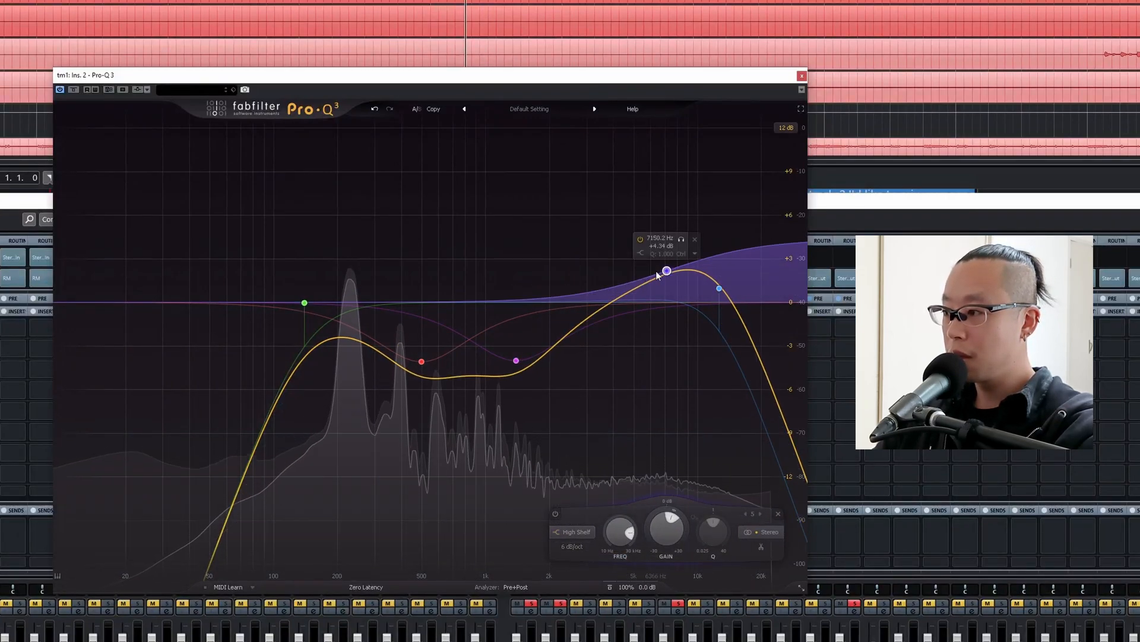
{"action": "left_click_drag", "start_coordinate": [658, 275], "coordinate": [662, 260]}
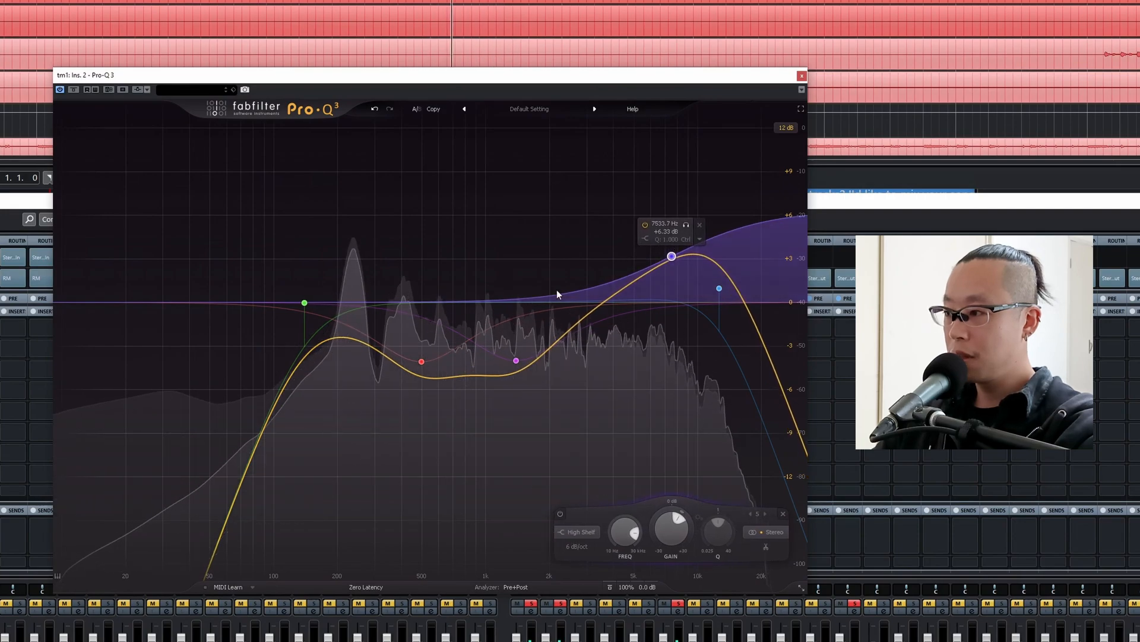
Add a shallow bell cut of about 1.3 dB near 4 kHz and compare tm1's sound with the EQ bypassed.
{"action": "left_click_drag", "start_coordinate": [593, 310], "coordinate": [628, 339]}
{"action": "key", "text": "space"}
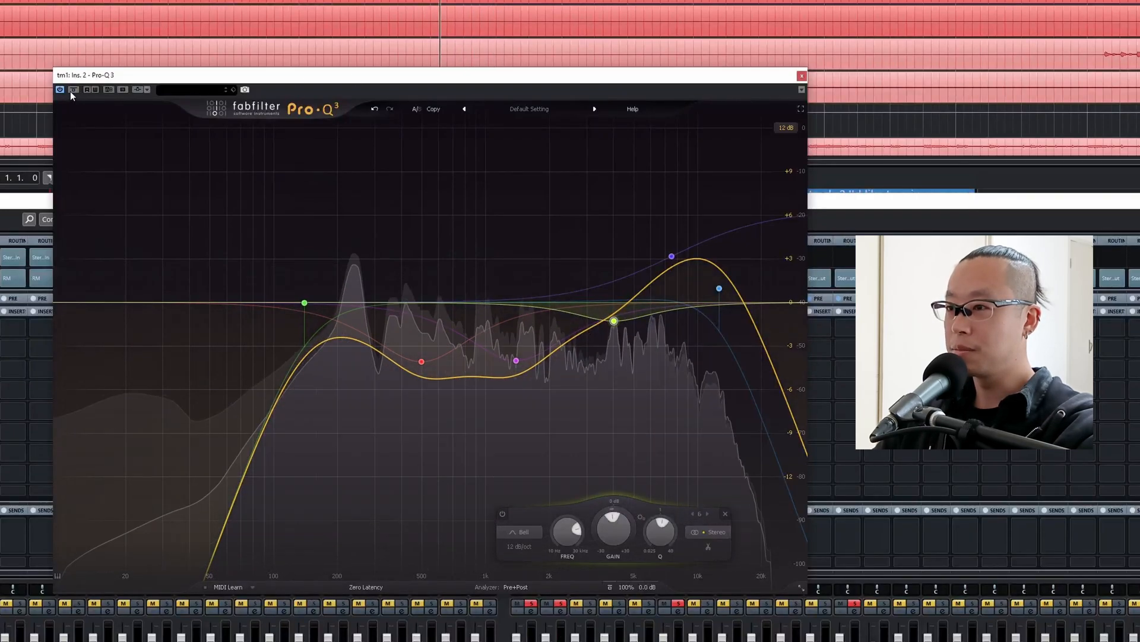
{"action": "left_click", "coordinate": [72, 90]}
{"action": "left_click_drag", "start_coordinate": [516, 360], "coordinate": [537, 321]}
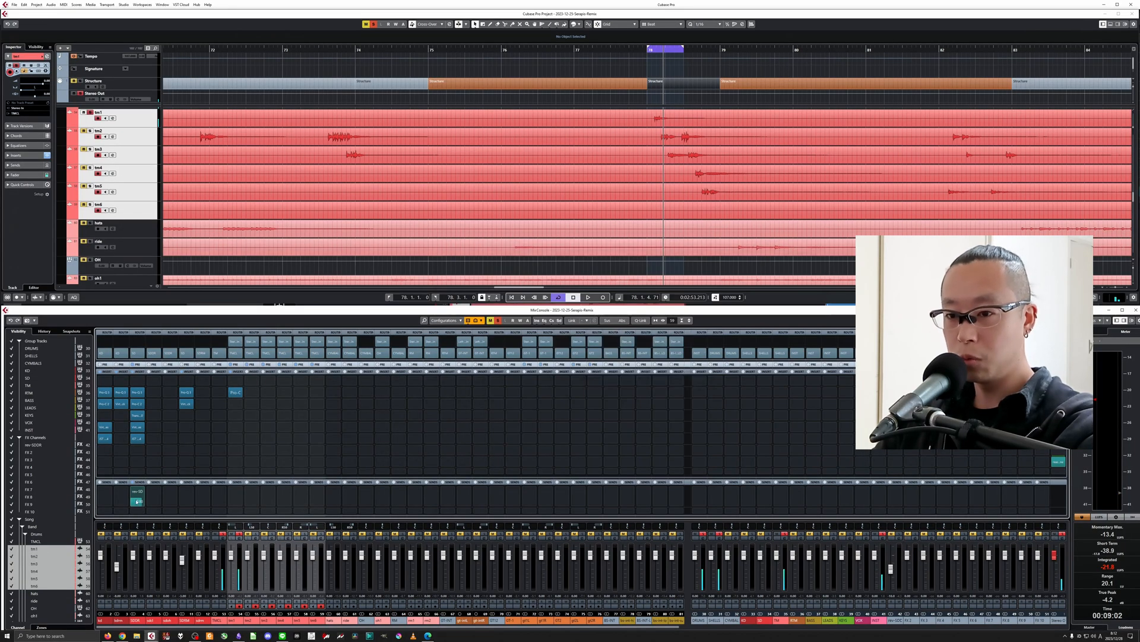
Copy Pro-C 2 from SDDR to tm1's third insert slot and open its window.
{"action": "left_click_drag", "start_coordinate": [138, 406], "coordinate": [235, 406]}
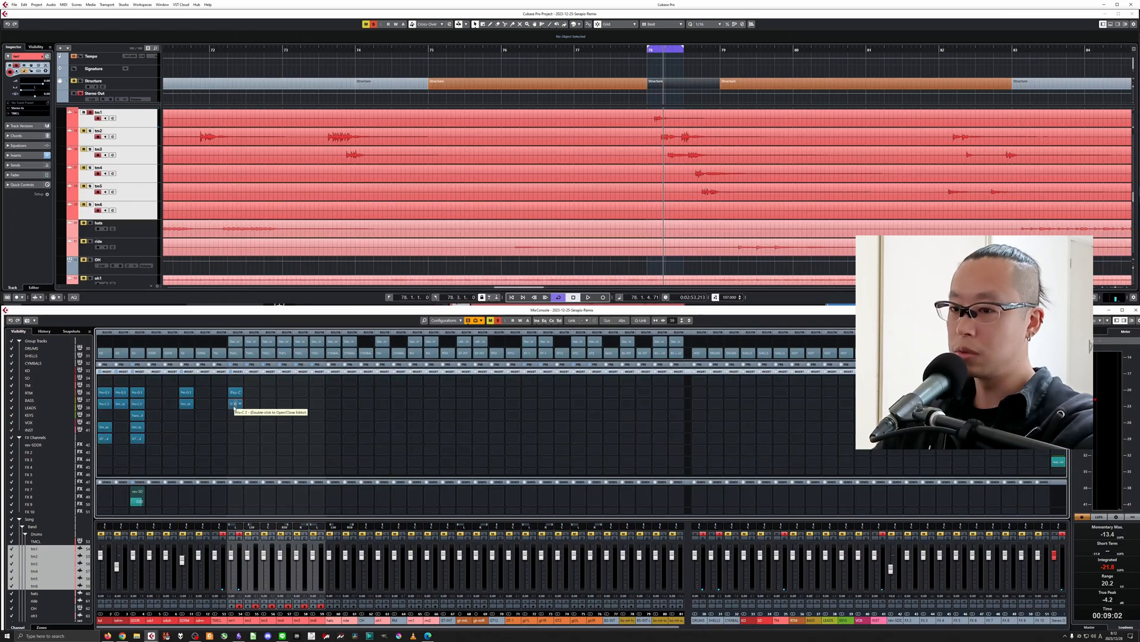
{"action": "double_click", "coordinate": [235, 404]}
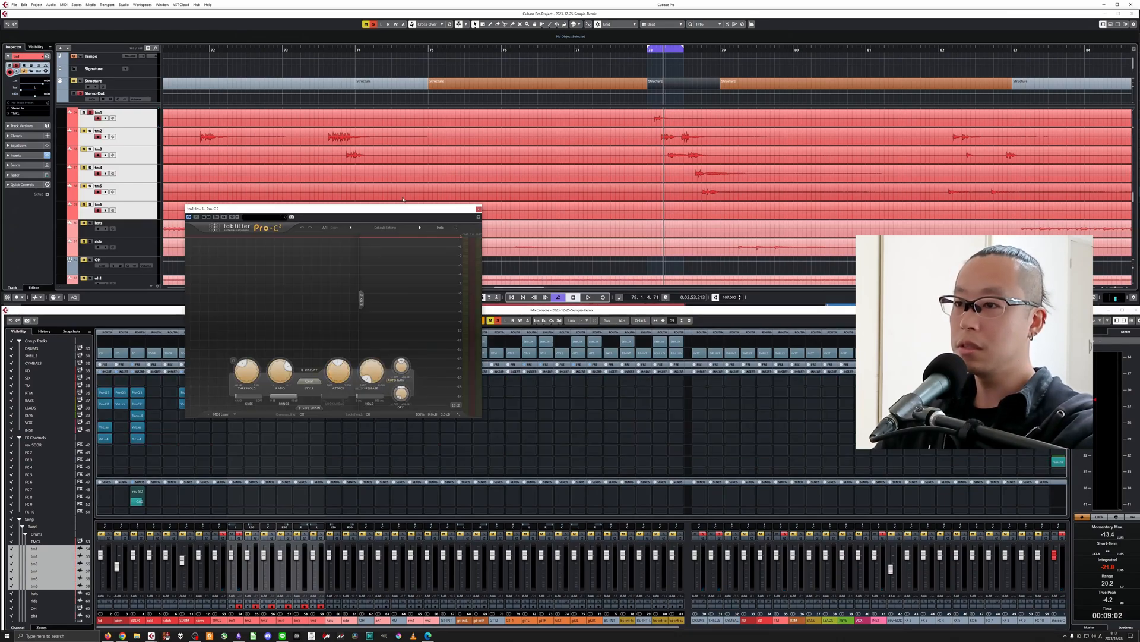
{"action": "left_click_drag", "start_coordinate": [401, 216], "coordinate": [617, 265]}
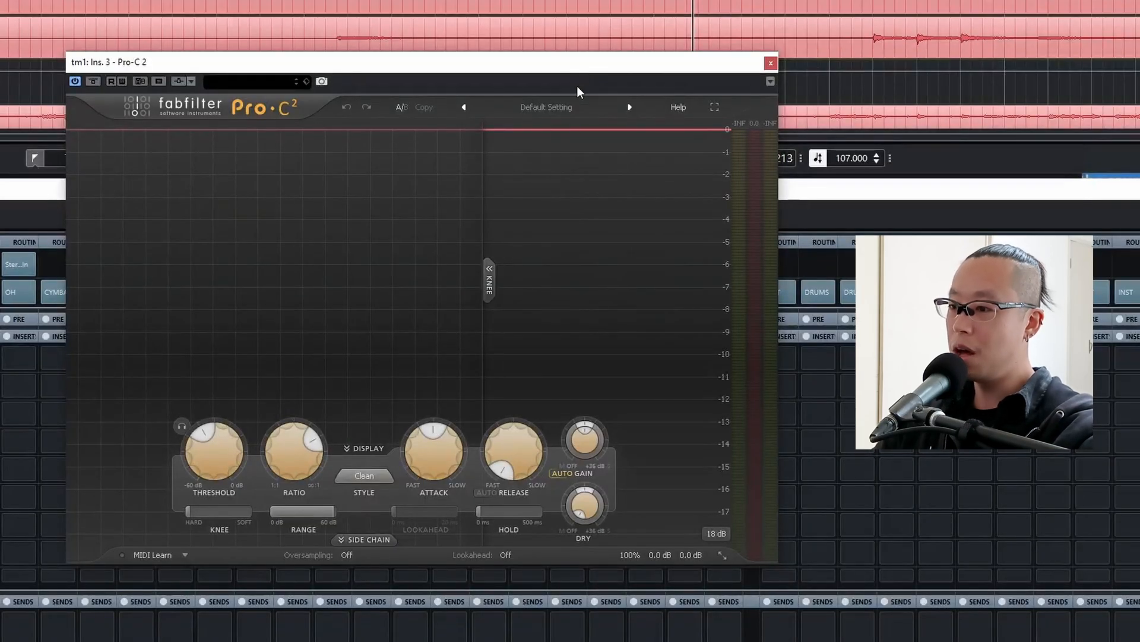
Adjust the Pro-C 2 threshold on tm1 during playback, trying higher and lower settings and settling at about -28.7 dB.
{"action": "left_click_drag", "start_coordinate": [219, 449], "coordinate": [318, 248]}
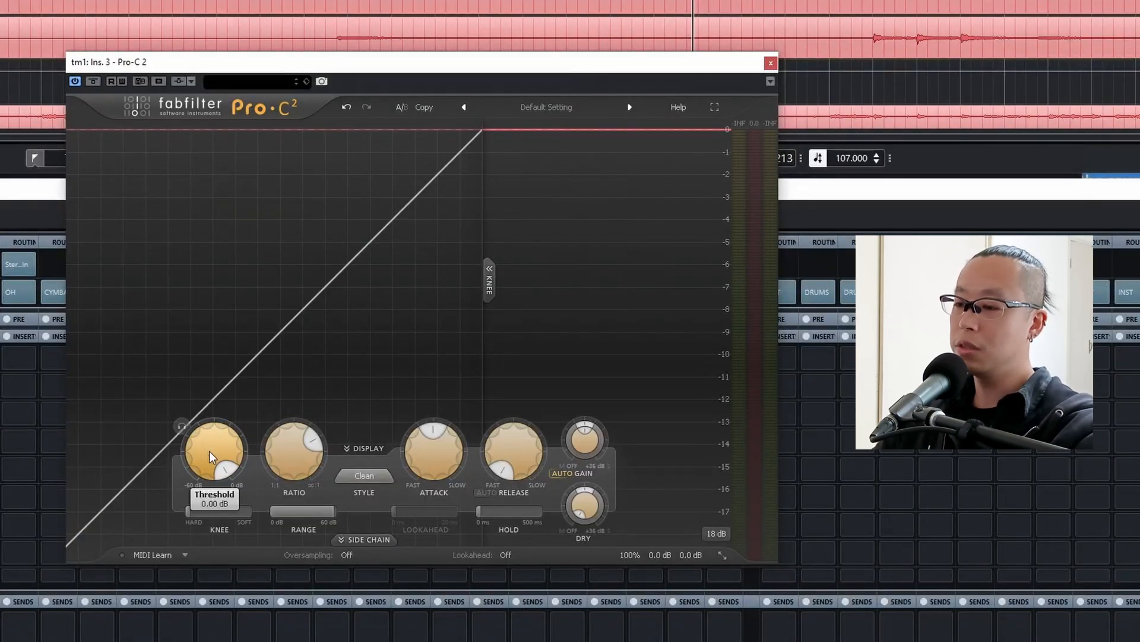
{"action": "left_click_drag", "start_coordinate": [208, 473], "coordinate": [218, 480]}
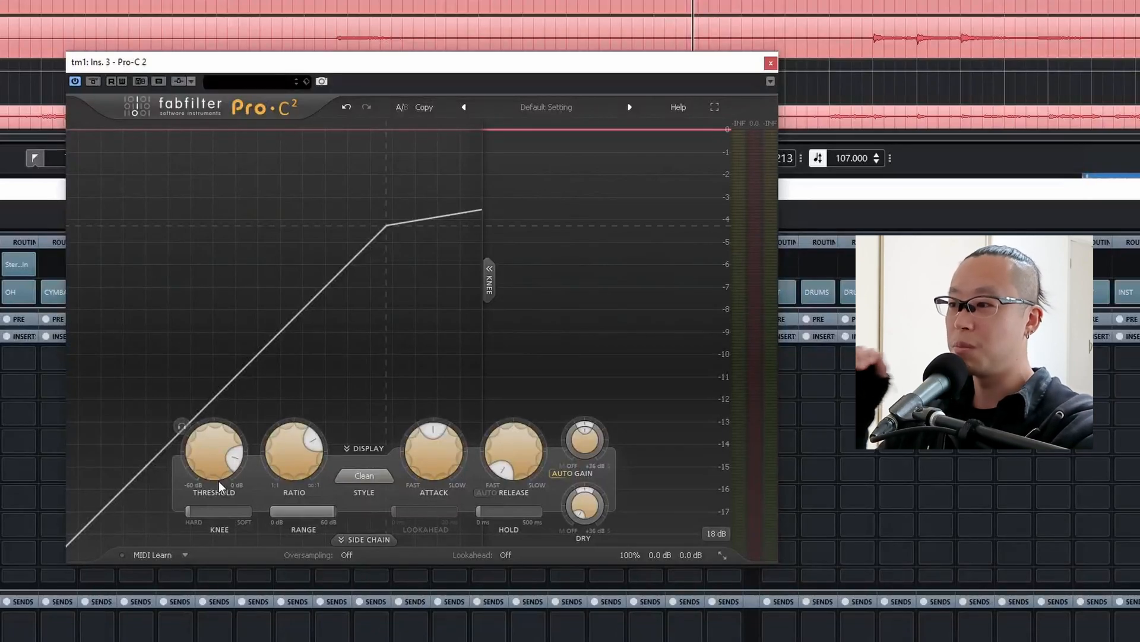
{"action": "key", "text": "space"}
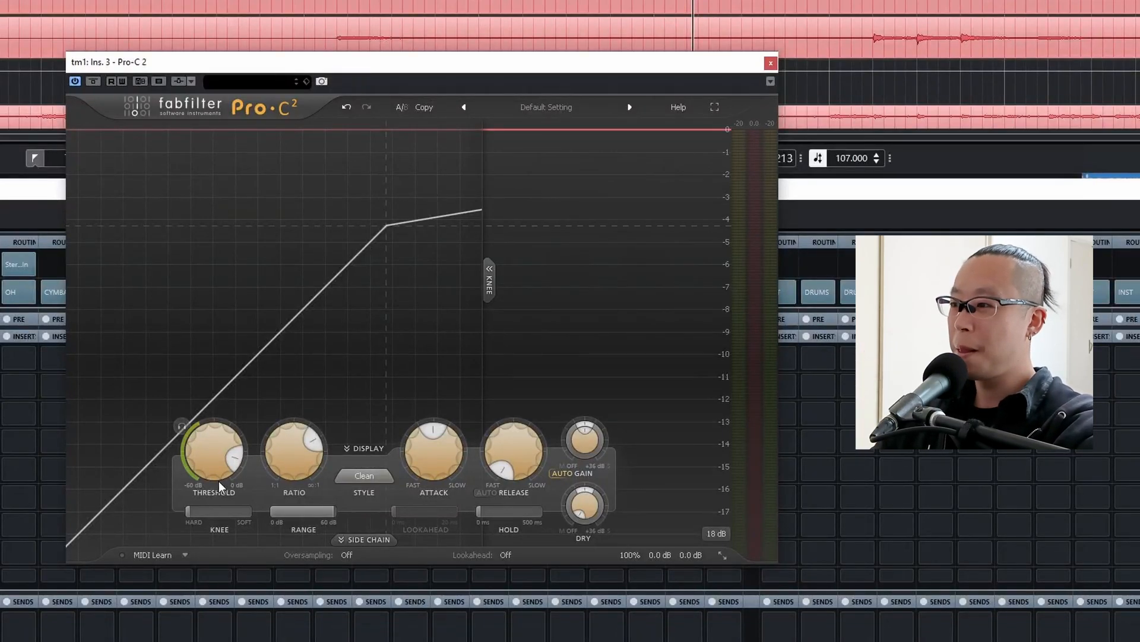
{"action": "mouse_move", "coordinate": [216, 451]}
{"action": "left_click_drag", "start_coordinate": [215, 451], "coordinate": [204, 497]}
{"action": "left_click_drag", "start_coordinate": [216, 454], "coordinate": [216, 458]}
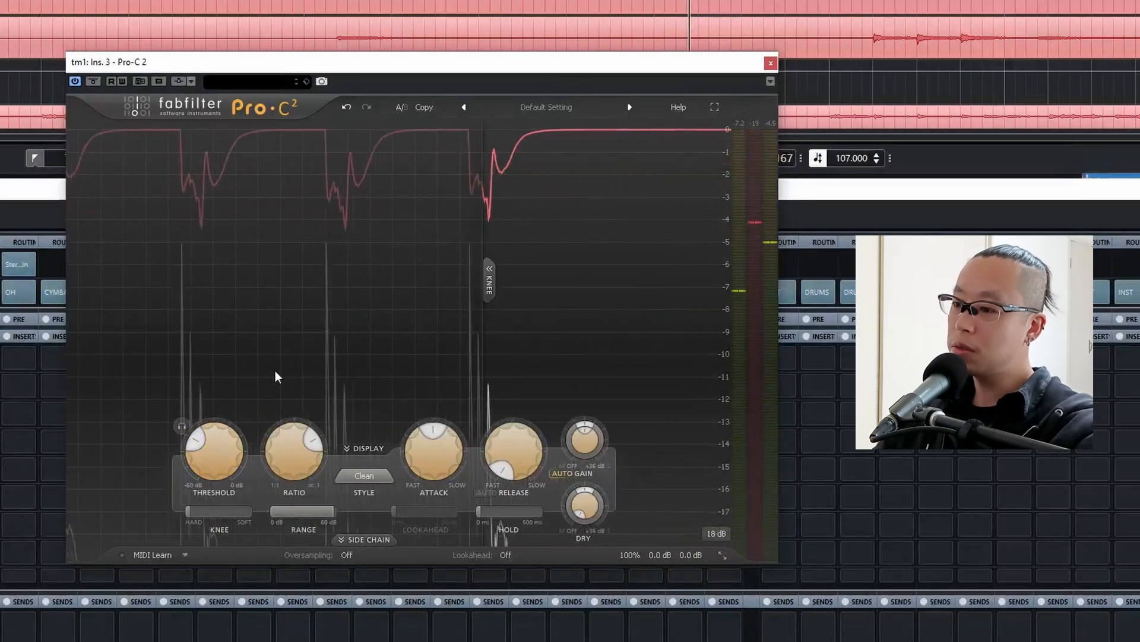
{"action": "left_click_drag", "start_coordinate": [222, 440], "coordinate": [227, 418]}
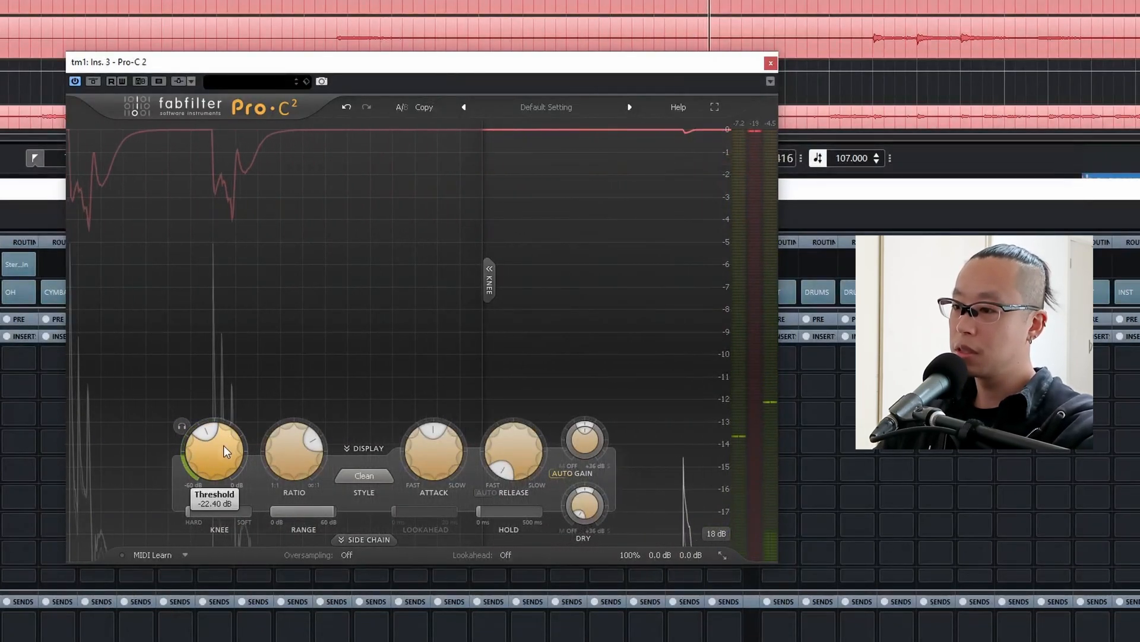
{"action": "left_click_drag", "start_coordinate": [212, 463], "coordinate": [208, 479]}
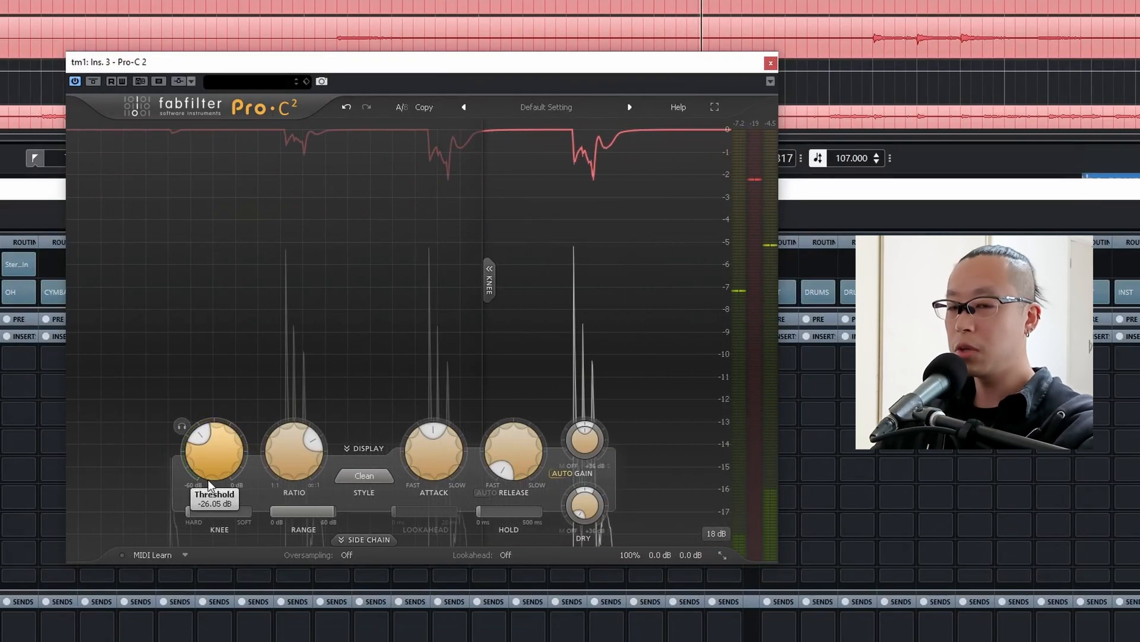
{"action": "left_click_drag", "start_coordinate": [209, 479], "coordinate": [201, 490]}
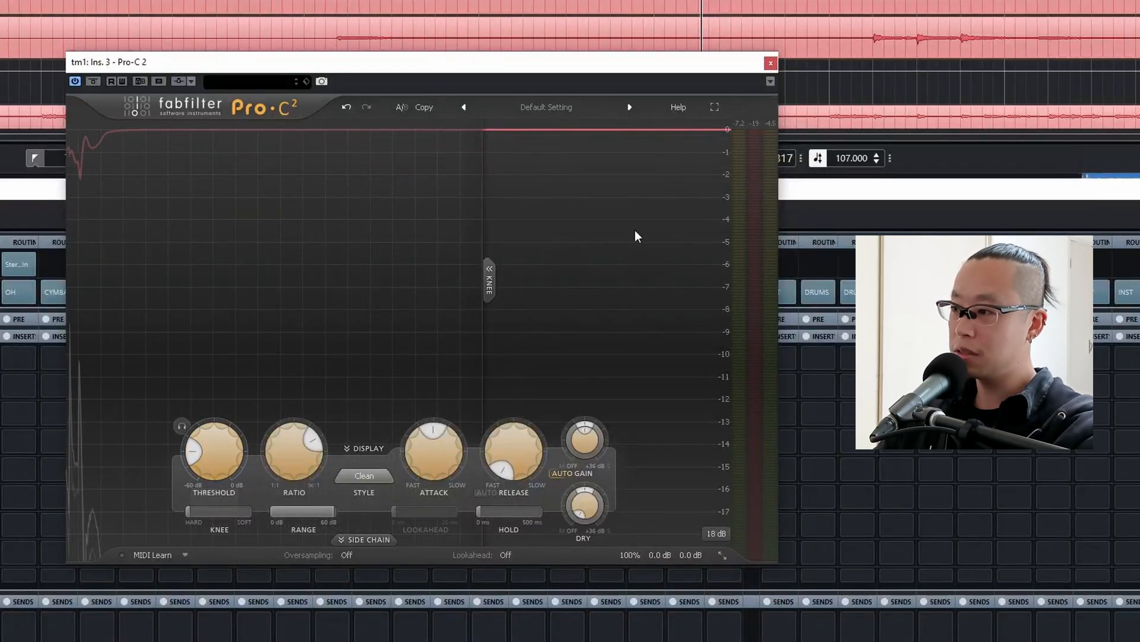
{"action": "mouse_move", "coordinate": [218, 444]}
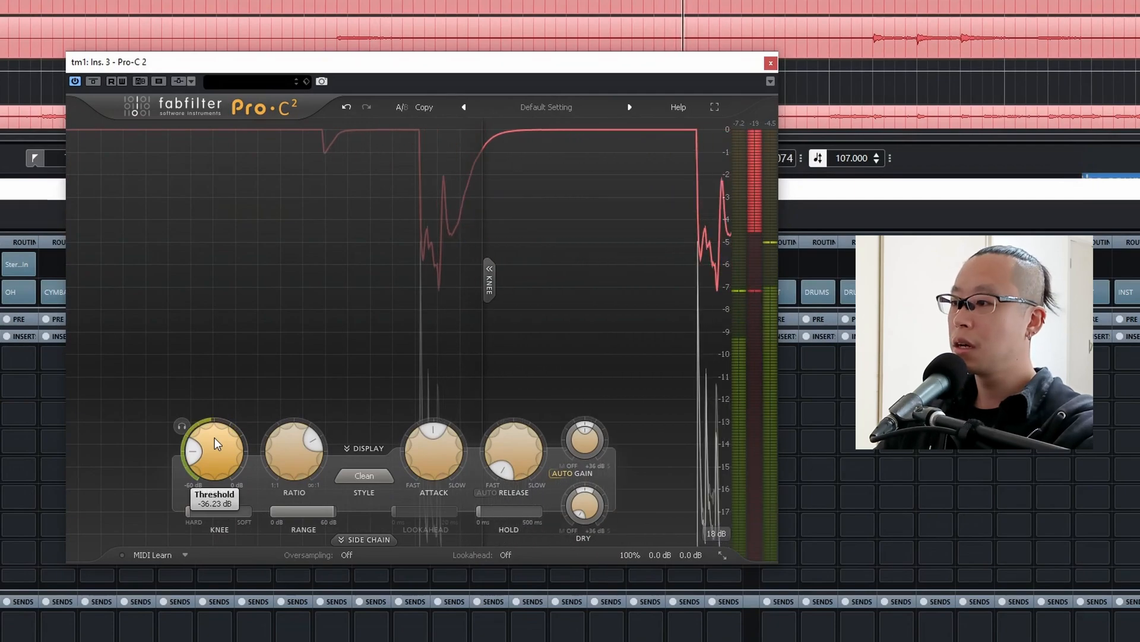
{"action": "left_click_drag", "start_coordinate": [215, 437], "coordinate": [223, 408]}
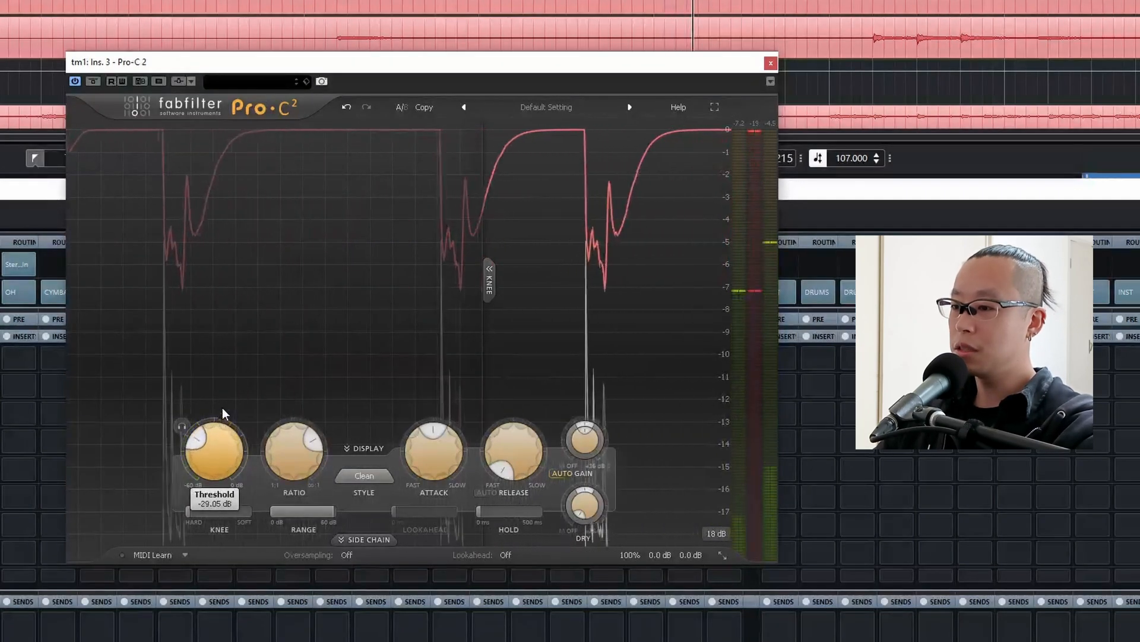
{"action": "mouse_move", "coordinate": [190, 471]}
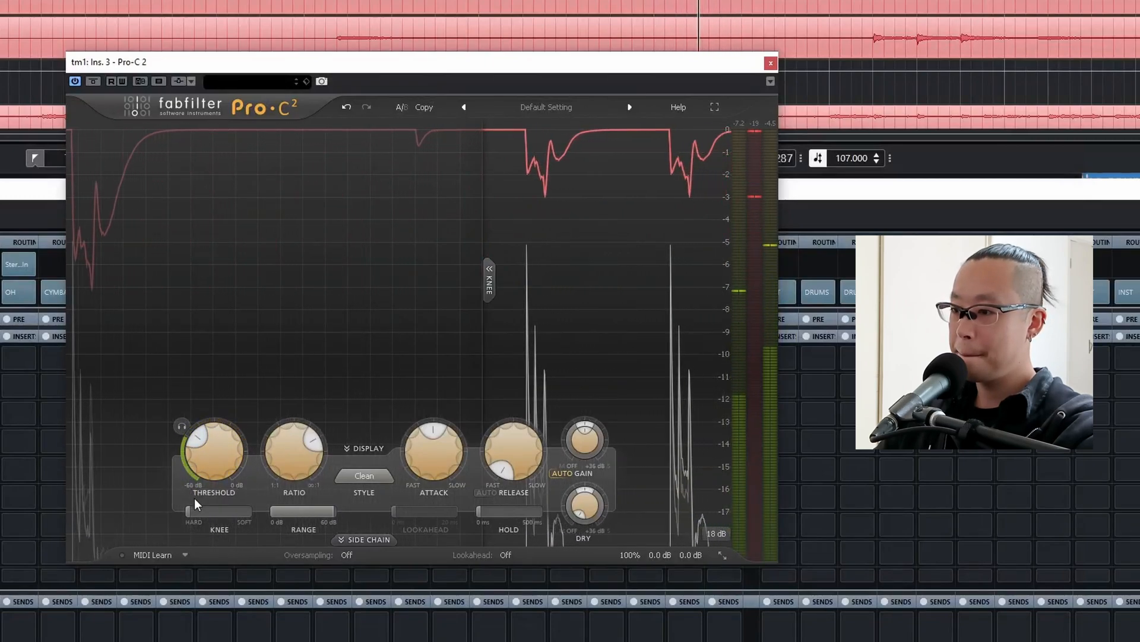
{"action": "mouse_move", "coordinate": [204, 447]}
{"action": "left_mouse_down"}
{"action": "mouse_move", "coordinate": [204, 461]}
{"action": "mouse_move", "coordinate": [216, 426]}
{"action": "left_mouse_up"}
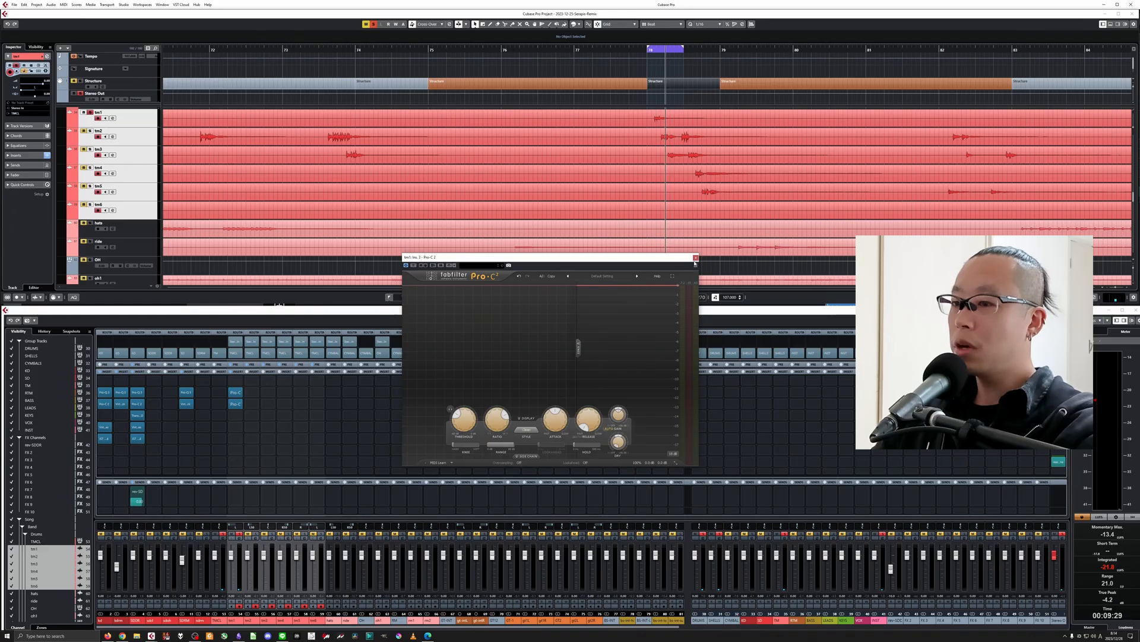
{"action": "left_click", "coordinate": [696, 259]}
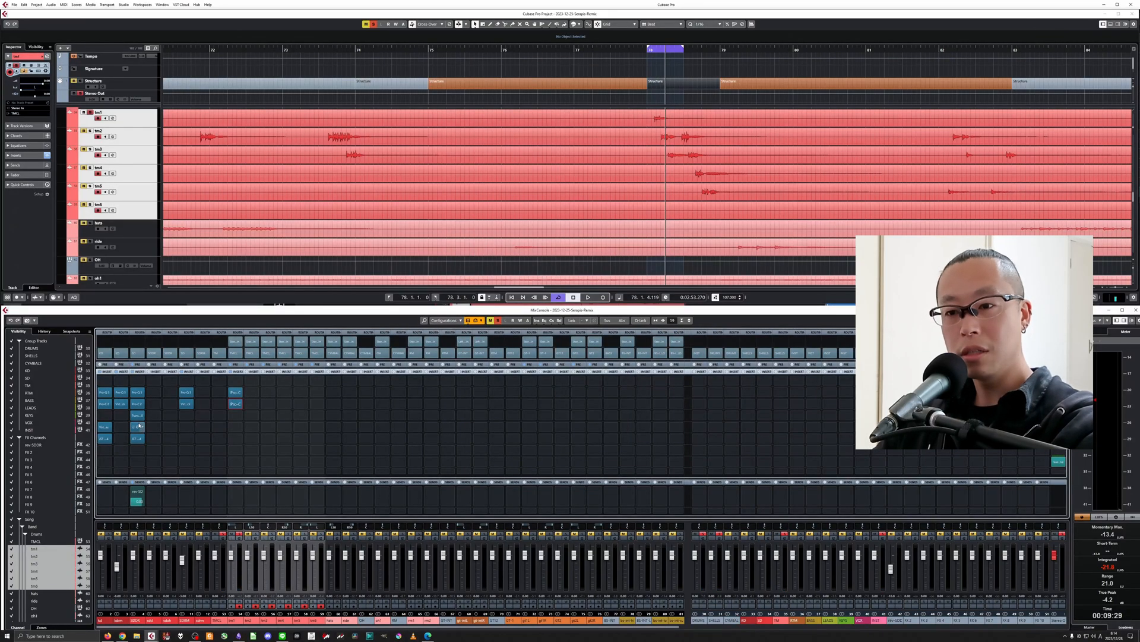
Copy JST Clip and Virtual Tape Machines from SDDR to tm1's sixth and fifth insert slots.
{"action": "left_click_drag", "start_coordinate": [141, 440], "coordinate": [235, 439]}
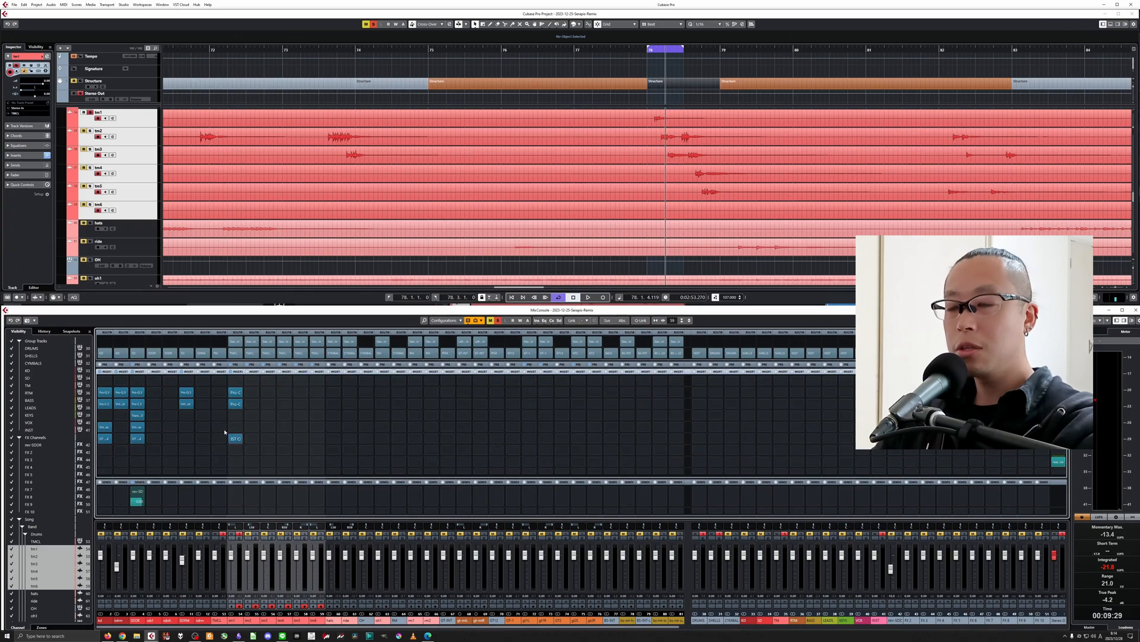
{"action": "left_click_drag", "start_coordinate": [144, 432], "coordinate": [236, 430]}
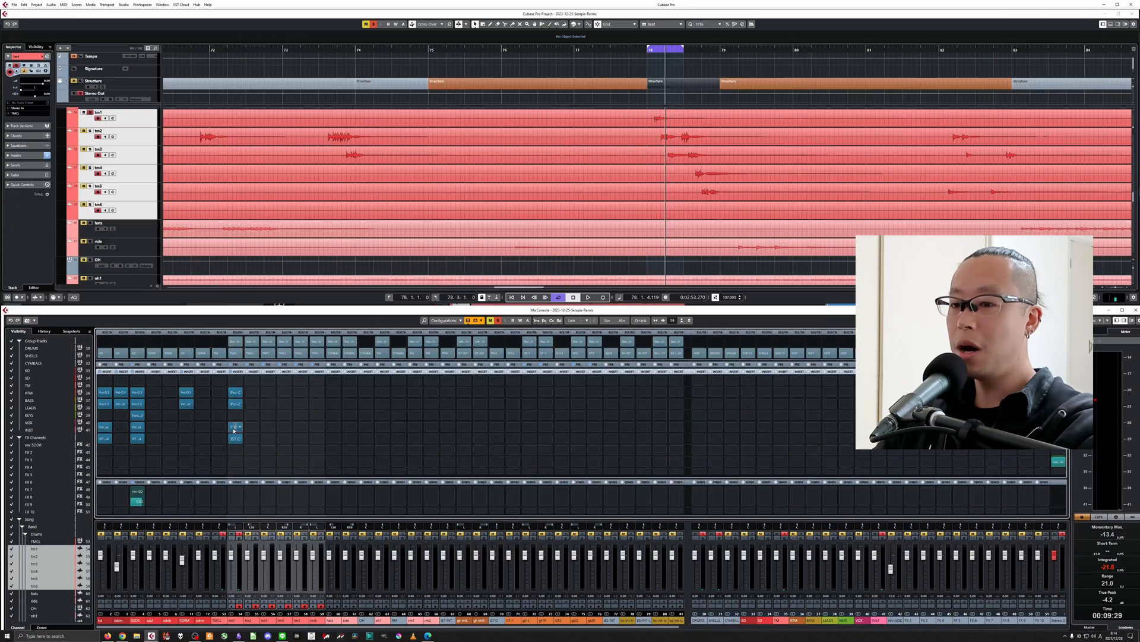
Remove Virtual Tape Machines from tm1's fifth insert slot.
{"action": "left_click", "coordinate": [234, 427]}
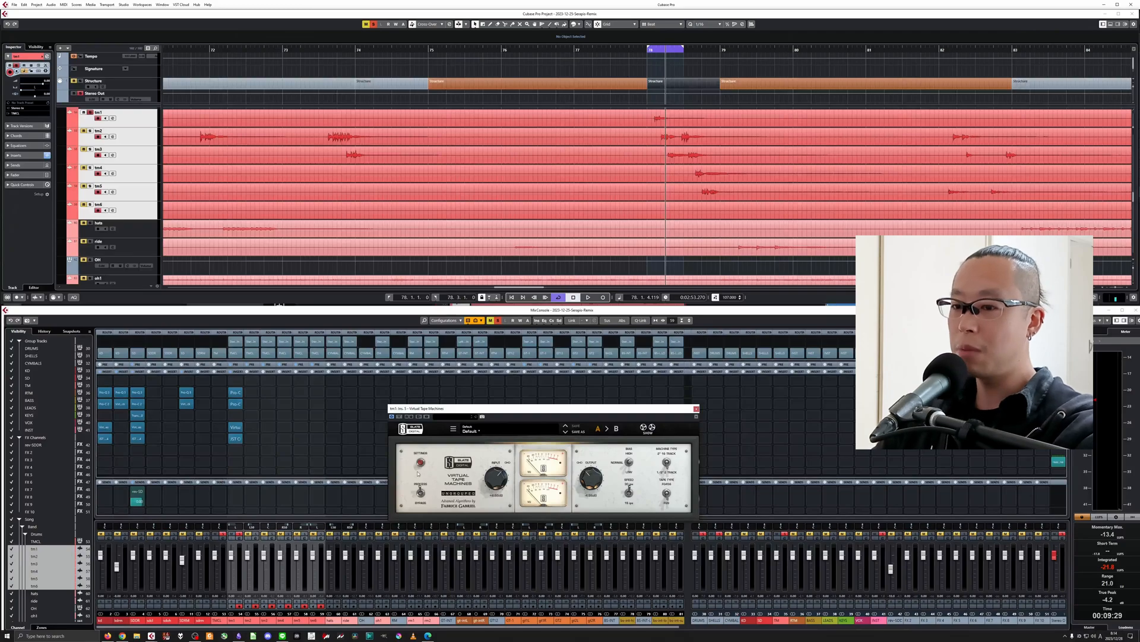
{"action": "left_click", "coordinate": [242, 427]}
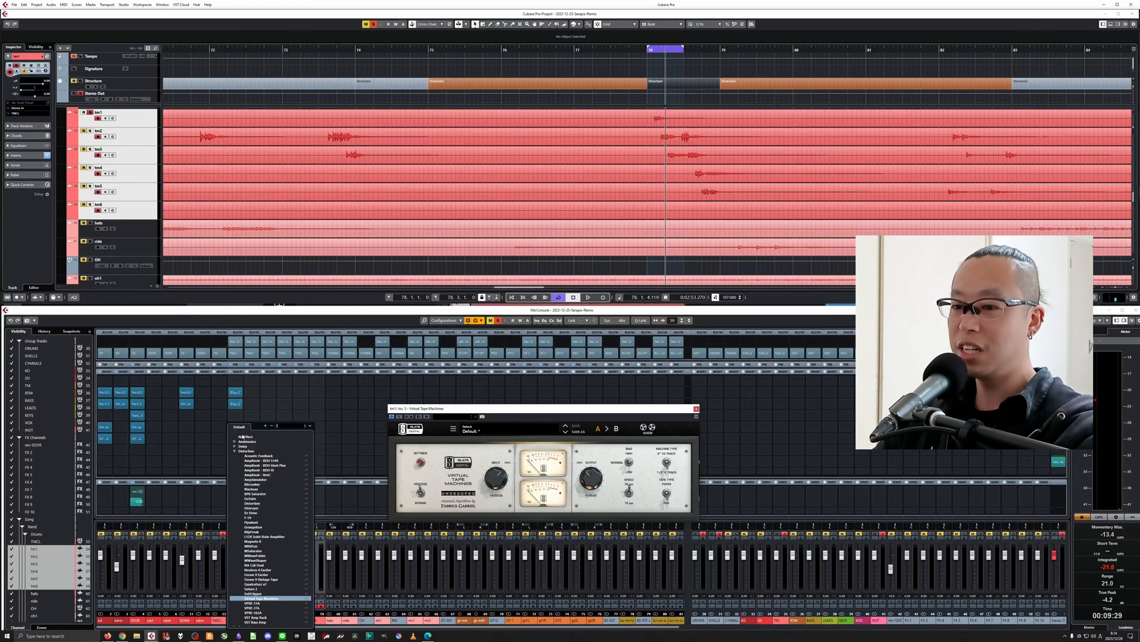
{"action": "left_click", "coordinate": [242, 443]}
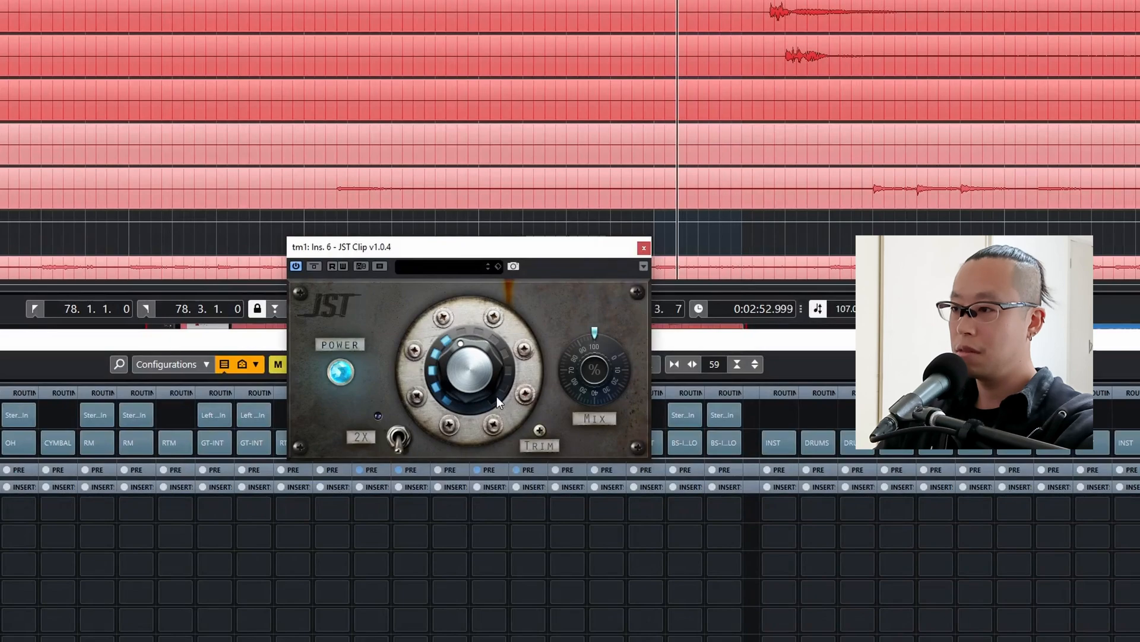
Raise the main knob of JST Clip on tm1 slightly to about the twelve o'clock position during playback and close the plug-in.
{"action": "left_click_drag", "start_coordinate": [491, 380], "coordinate": [491, 371]}
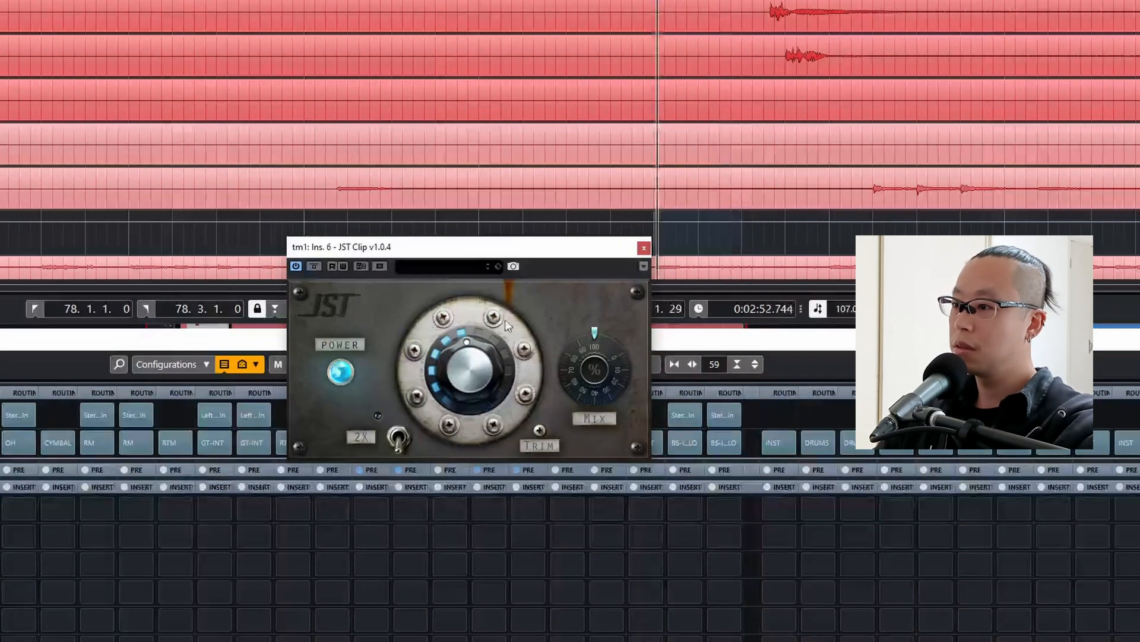
{"action": "left_click_drag", "start_coordinate": [459, 369], "coordinate": [465, 362]}
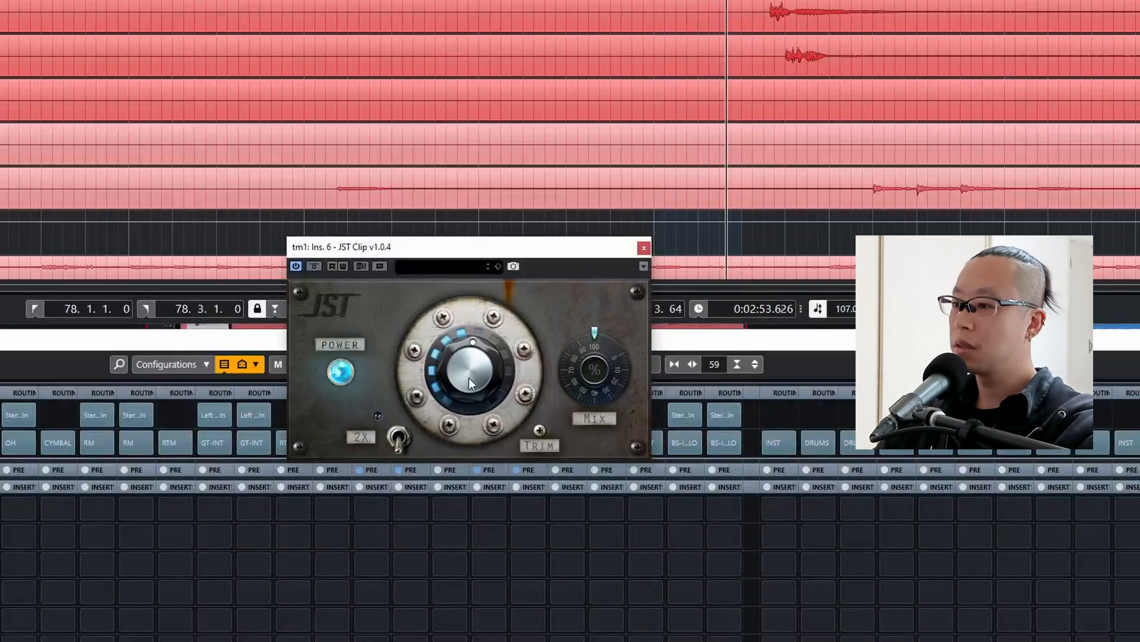
{"action": "left_click", "coordinate": [644, 247]}
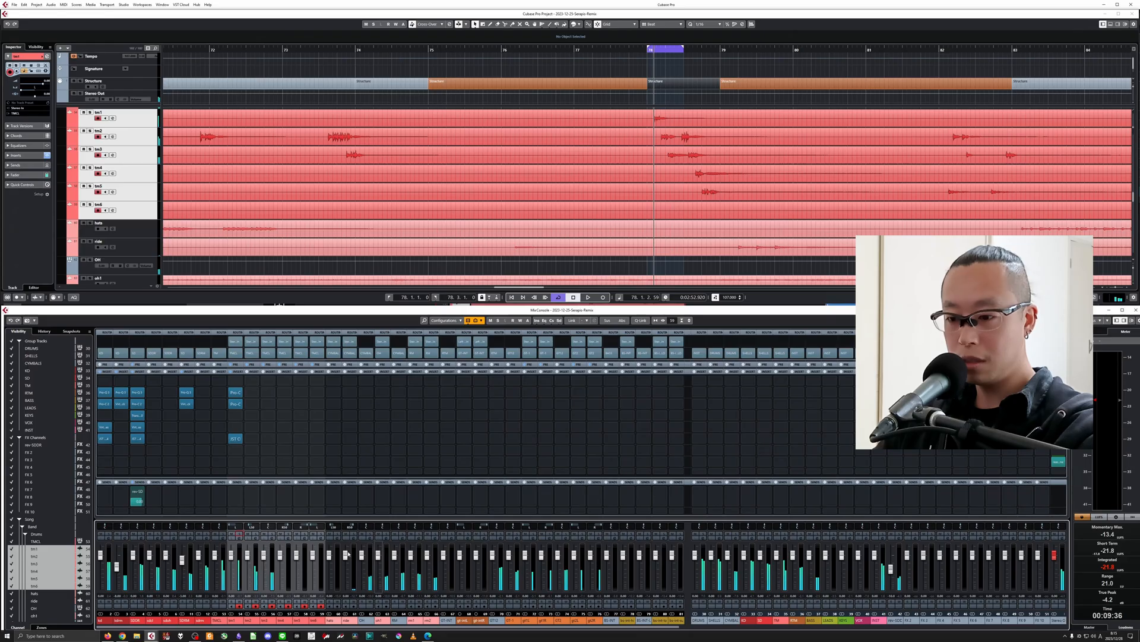
Solo tm2, select only that channel, extend the loop range to bar 79 and play it.
{"action": "left_click", "coordinate": [254, 534]}
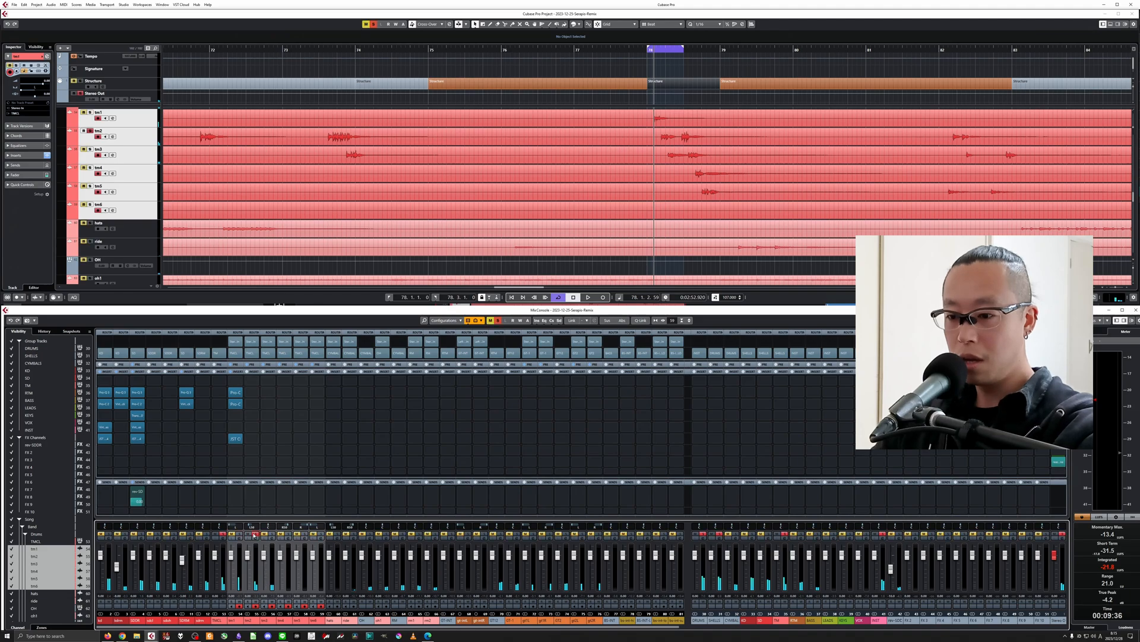
{"action": "left_click", "coordinate": [249, 619]}
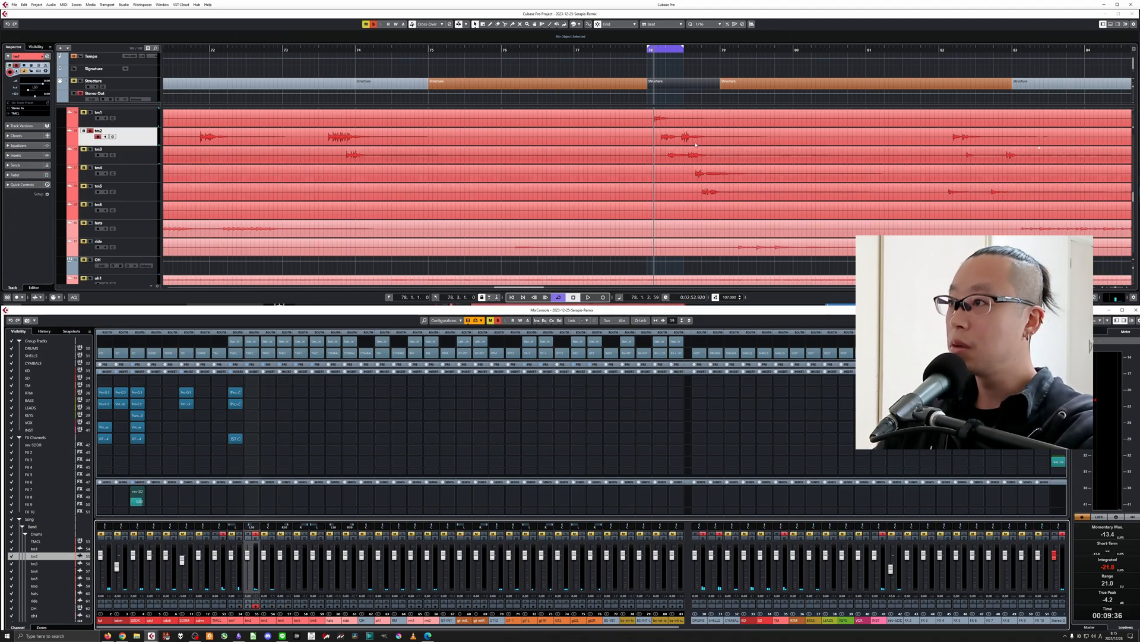
{"action": "left_click_drag", "start_coordinate": [683, 49], "coordinate": [720, 49]}
{"action": "key", "text": "space"}
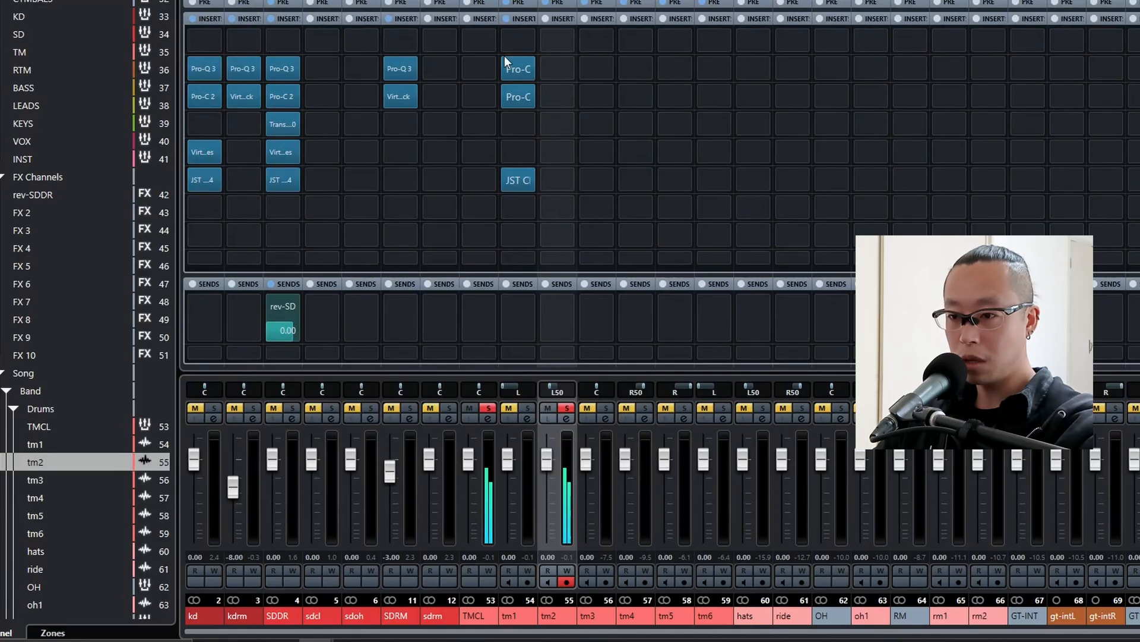
Copy Pro-Q 3, Pro-C 2 and JST Clip from tm1 to the same insert slots on tm2 and open tm2's Pro-Q 3.
{"action": "left_click_drag", "start_coordinate": [231, 388], "coordinate": [253, 393]}
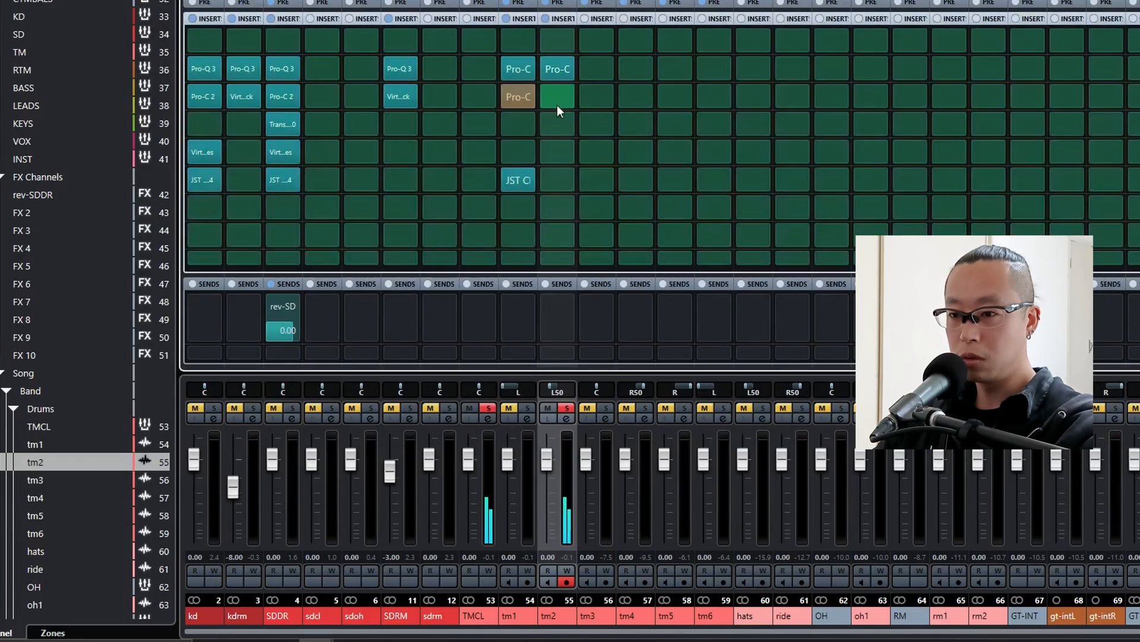
{"action": "left_click_drag", "start_coordinate": [557, 105], "coordinate": [557, 105]}
{"action": "left_click_drag", "start_coordinate": [518, 180], "coordinate": [564, 176]}
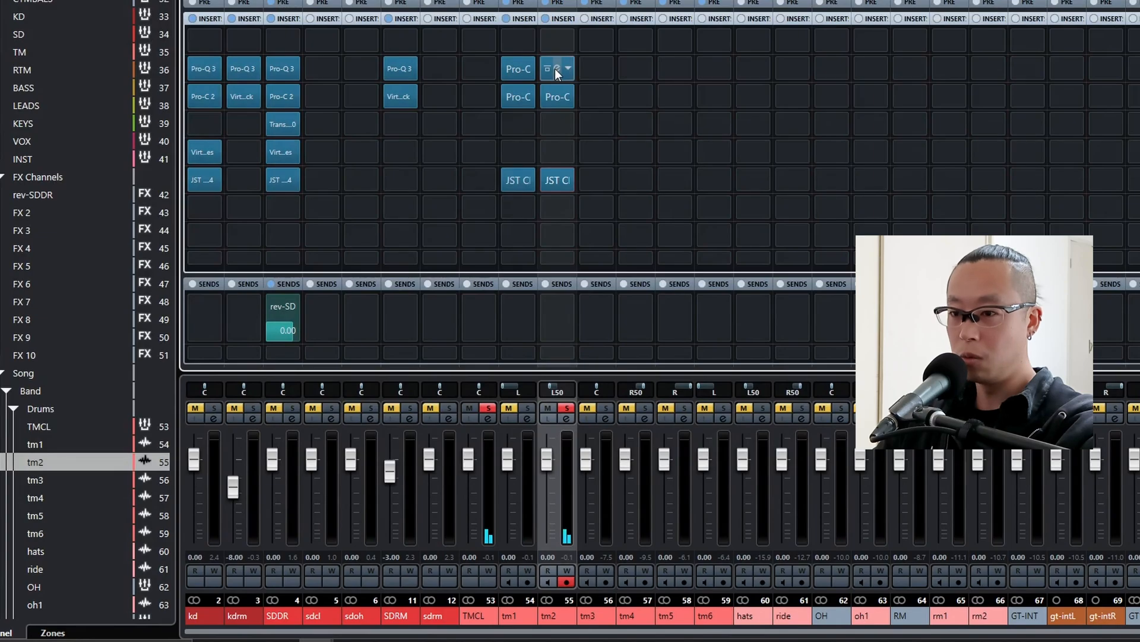
{"action": "left_click", "coordinate": [555, 69]}
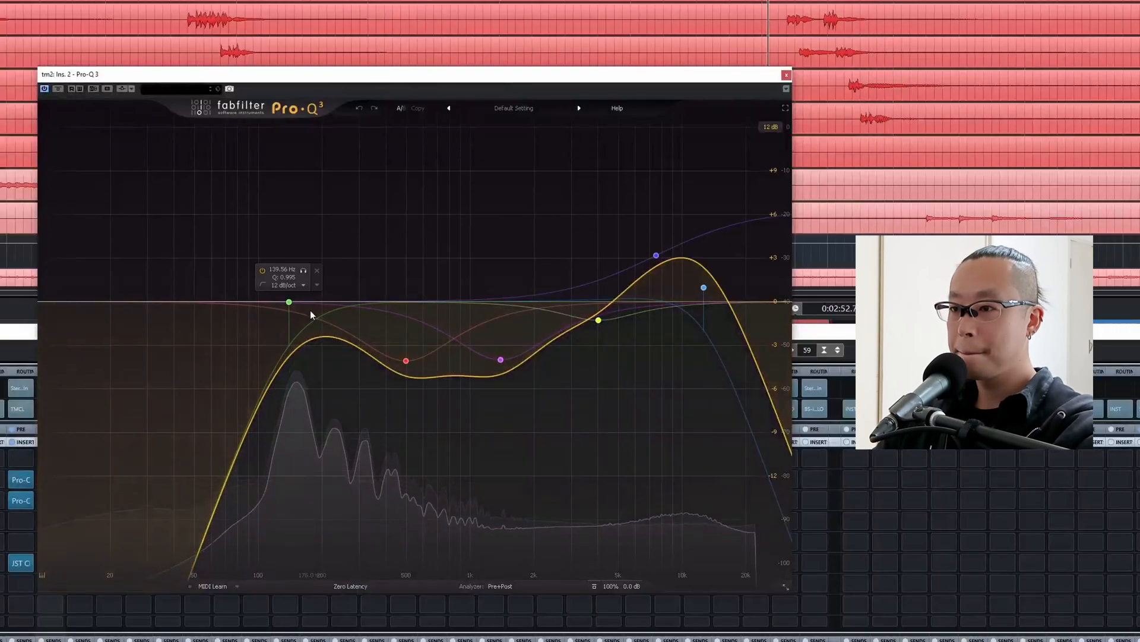
In tm2's Pro-Q 3, set the low cut to about 144.5 Hz and the low-mid bell to about 364 Hz and -5.8 dB, stop playback and close the plug-in.
{"action": "left_click_drag", "start_coordinate": [288, 302], "coordinate": [258, 300]}
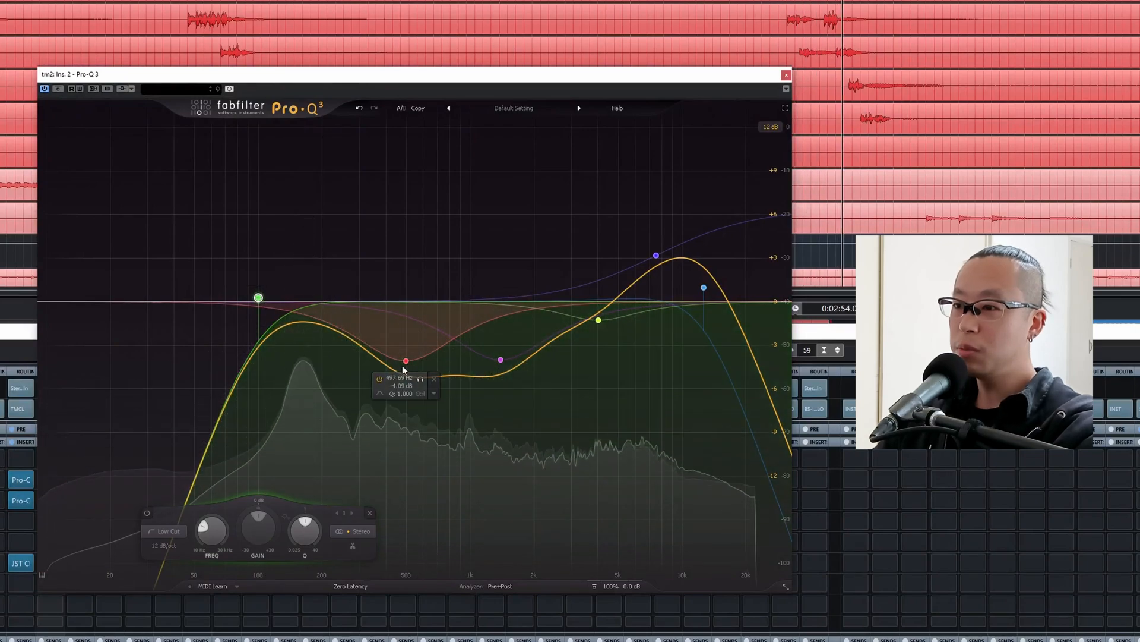
{"action": "left_click_drag", "start_coordinate": [403, 368], "coordinate": [377, 386]}
{"action": "left_click_drag", "start_coordinate": [257, 298], "coordinate": [278, 298]}
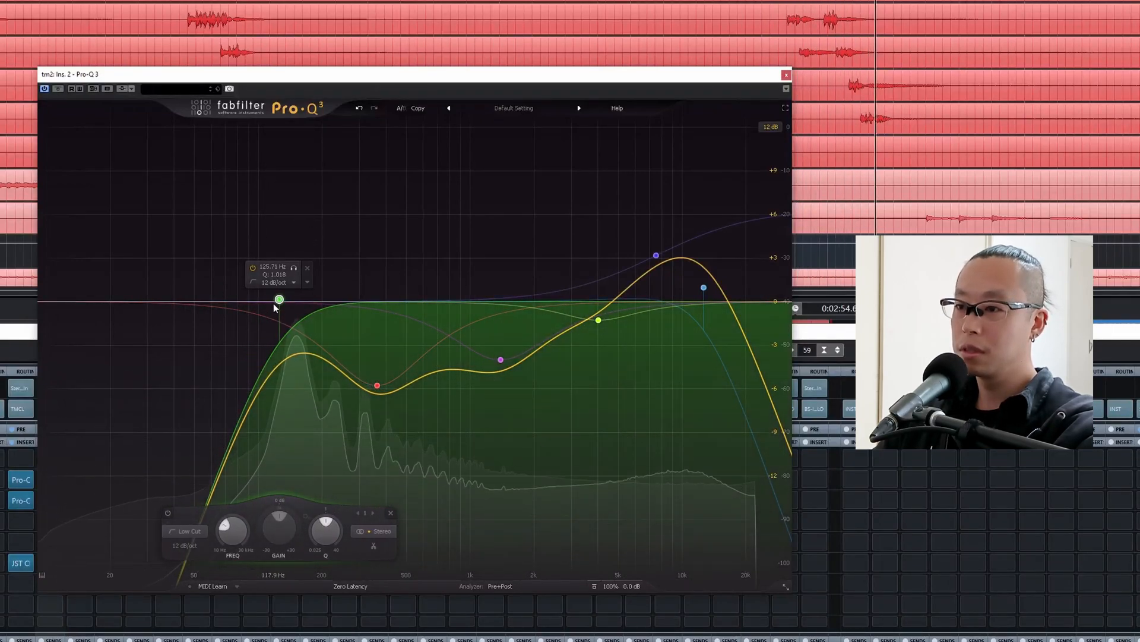
{"action": "left_click_drag", "start_coordinate": [279, 299], "coordinate": [291, 293]}
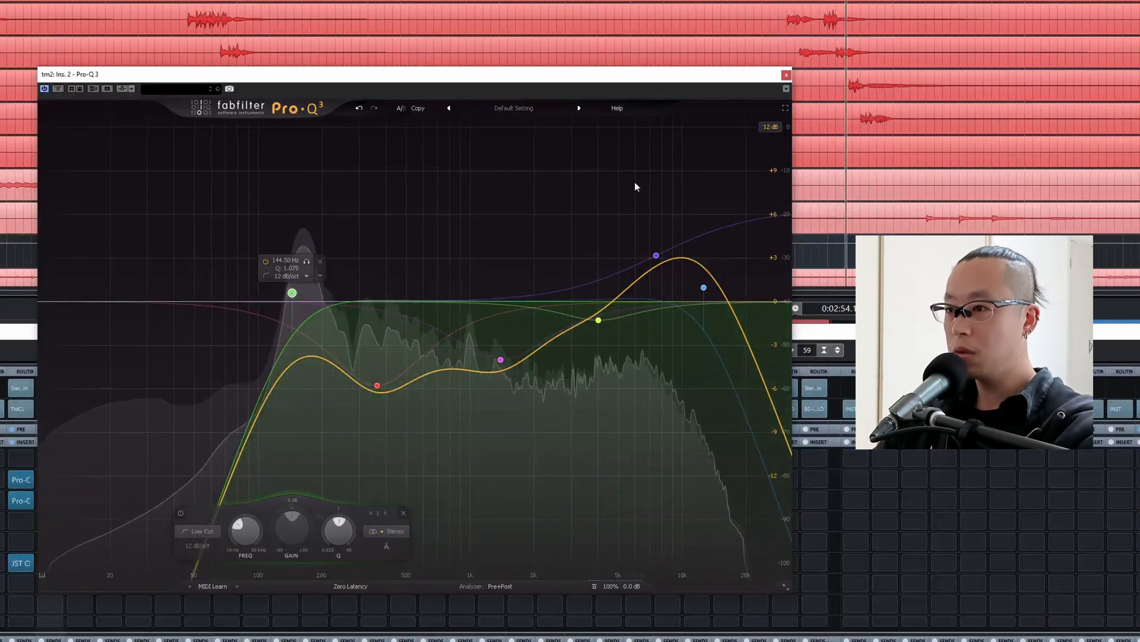
{"action": "key", "text": "space"}
{"action": "left_click", "coordinate": [786, 75]}
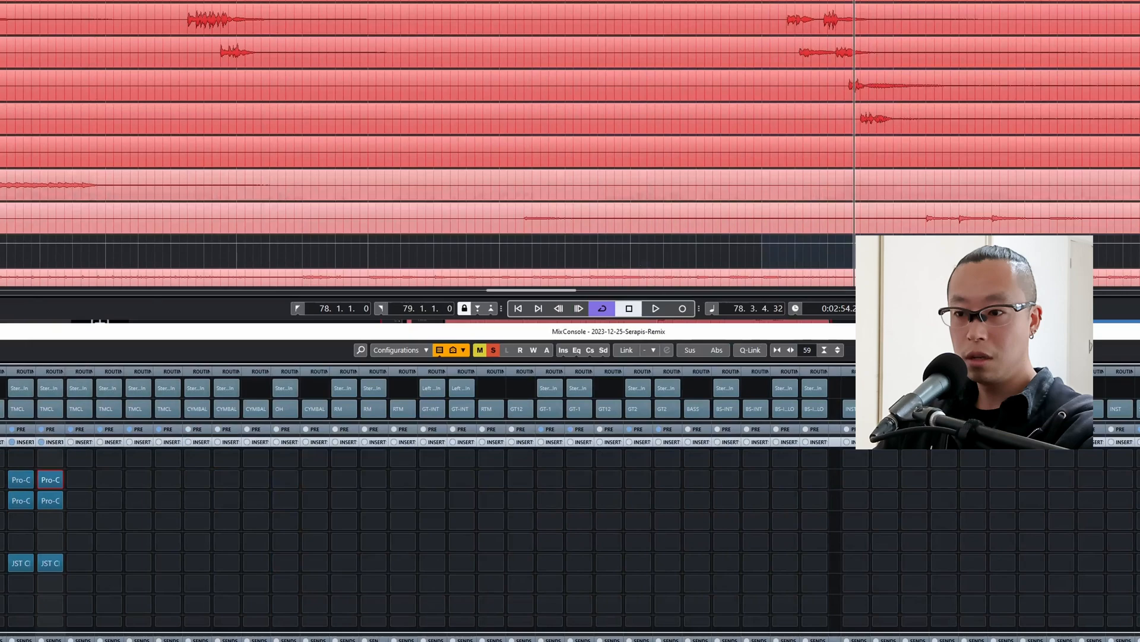
Raise the threshold of Pro-C 2 on tm2 for lighter compression during playback, and close the plug-in.
{"action": "double_click", "coordinate": [46, 501]}
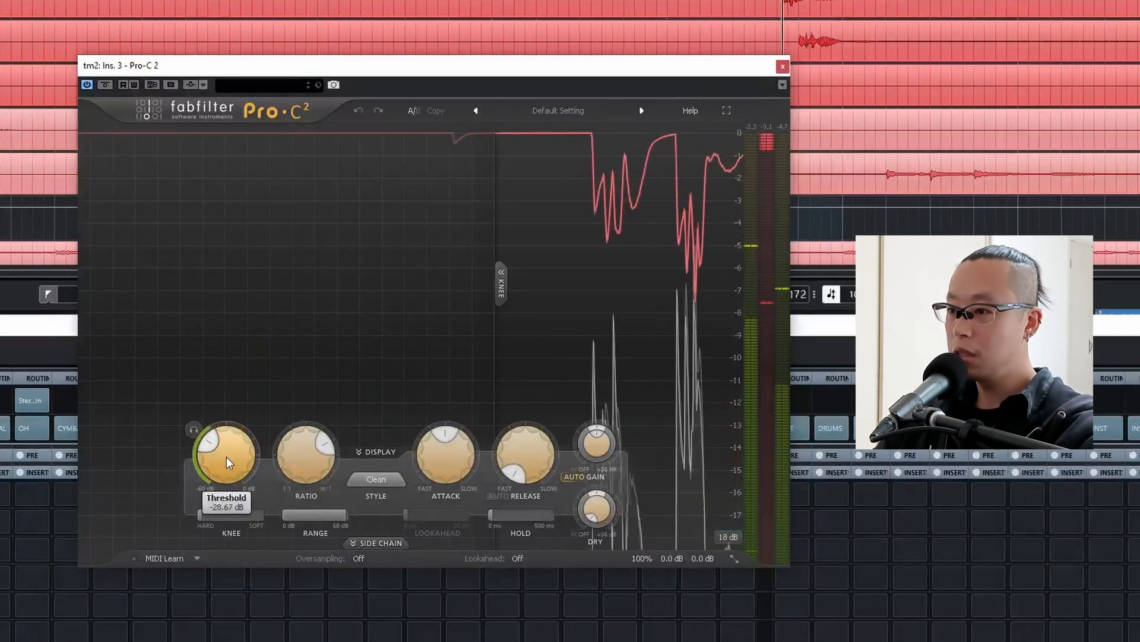
{"action": "left_click_drag", "start_coordinate": [229, 464], "coordinate": [234, 490]}
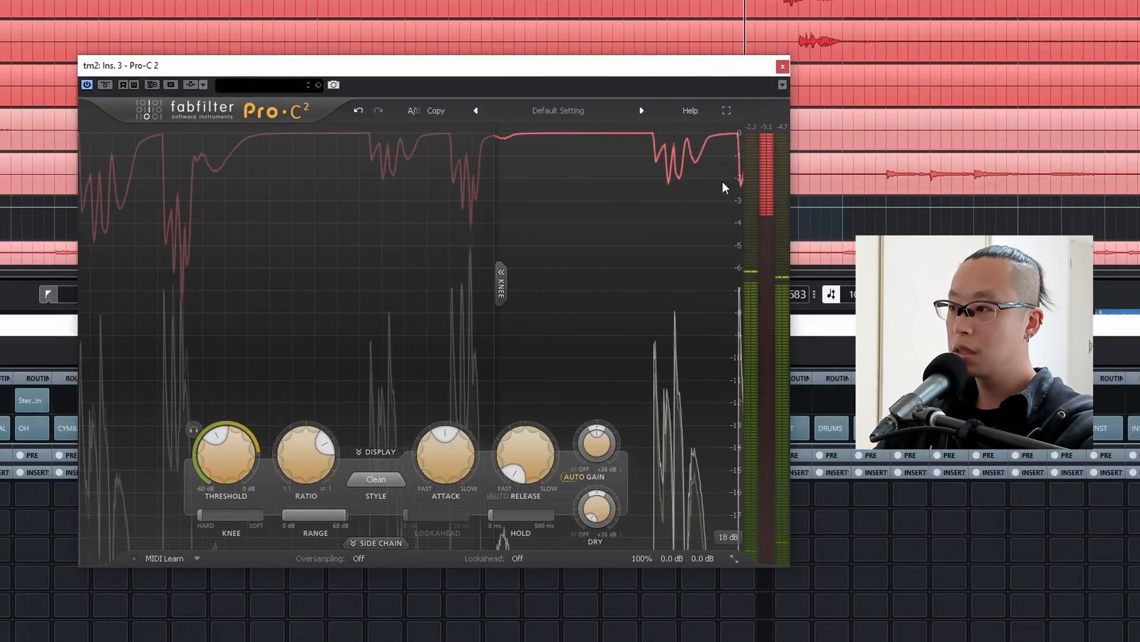
{"action": "left_click", "coordinate": [782, 66]}
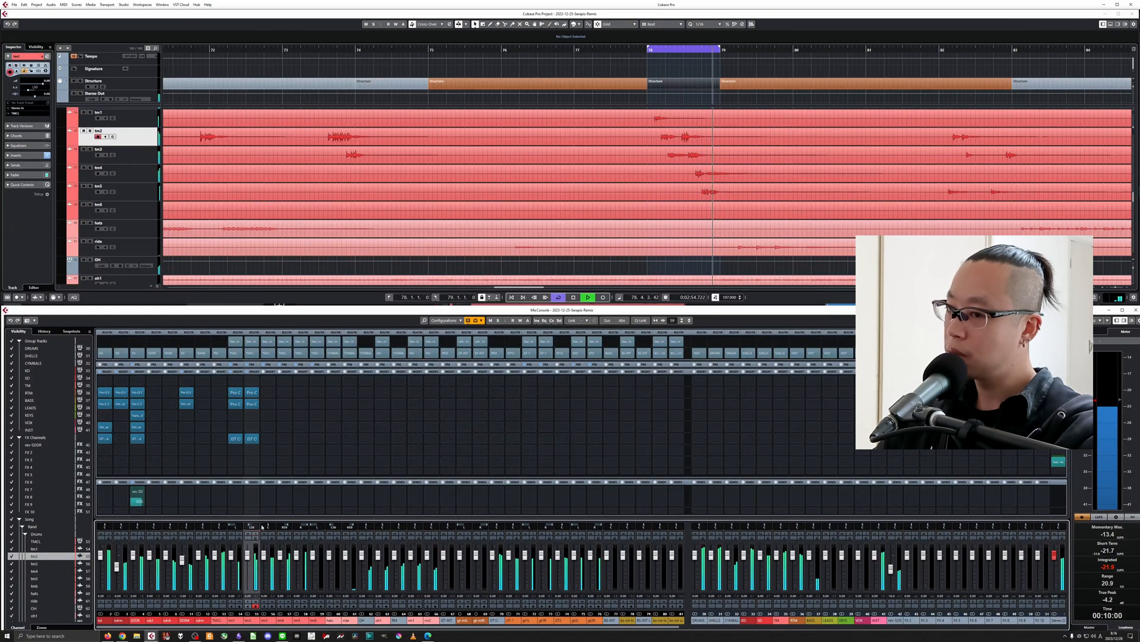
Add a bell cut at about 760 Hz and -6.3 dB to tm2's Pro-Q 3, add a mid-range cut to tm1's, and restart playback.
{"action": "left_click", "coordinate": [252, 404]}
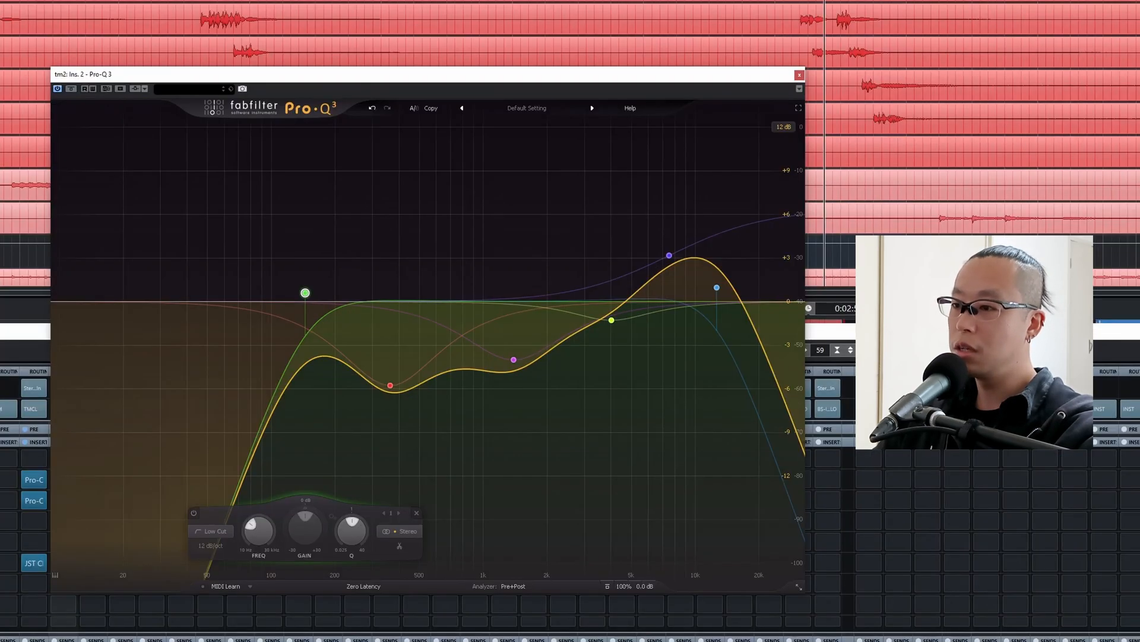
{"action": "left_click_drag", "start_coordinate": [476, 300], "coordinate": [458, 393]}
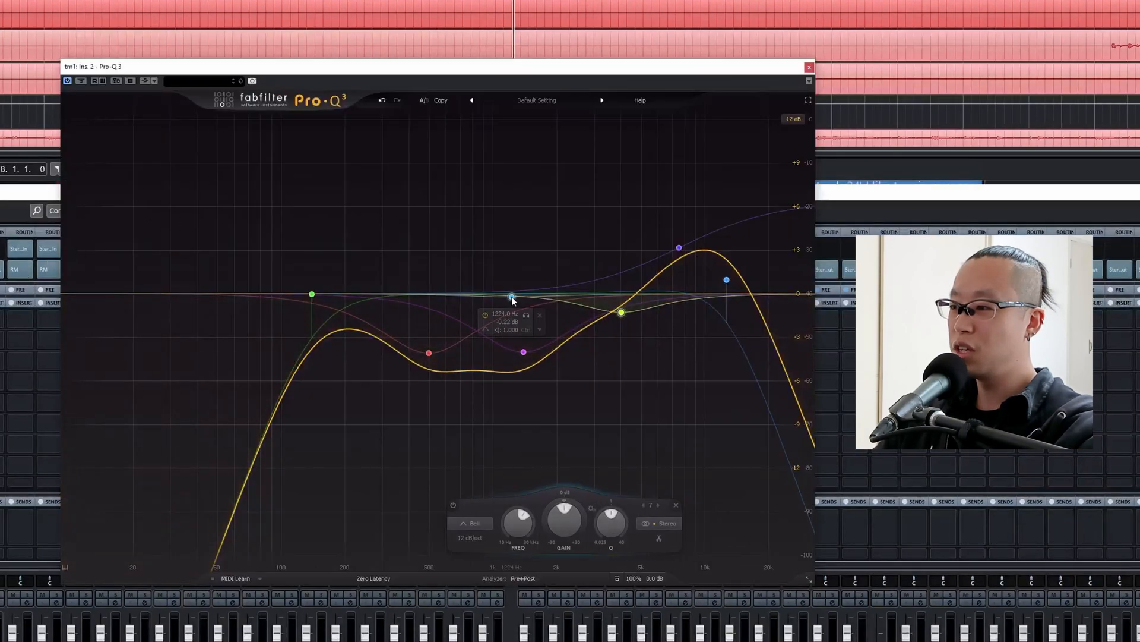
{"action": "left_click_drag", "start_coordinate": [511, 300], "coordinate": [478, 349]}
{"action": "key", "text": "space"}
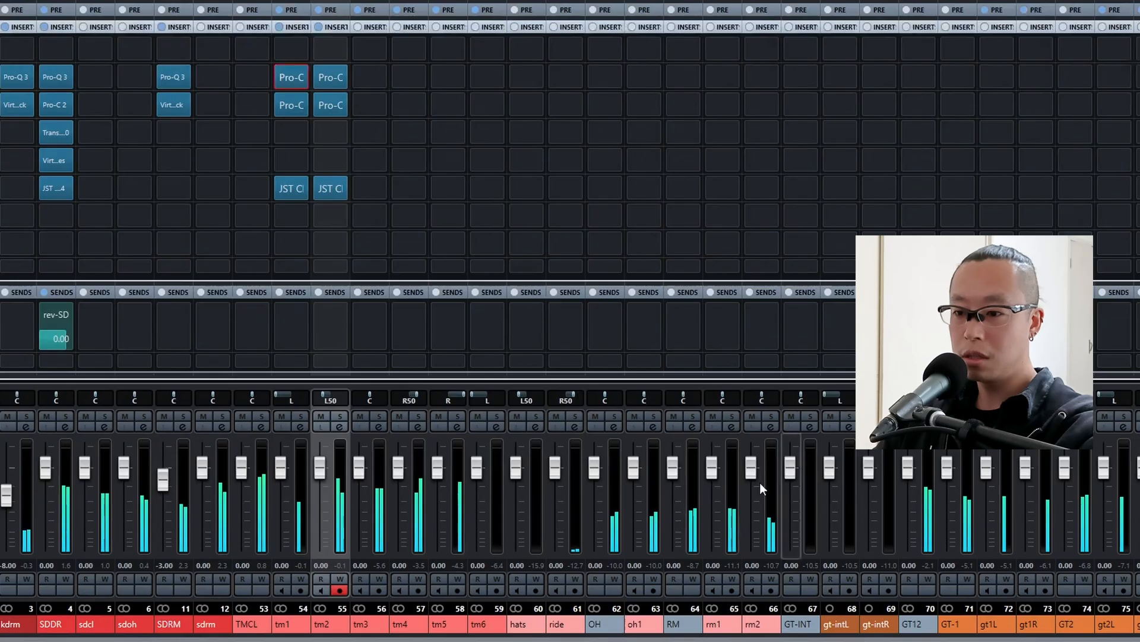
Solo tm3, copy Pro-Q 3, Pro-C 2 and JST Clip from tm2 to the same insert slots on tm3, and open tm3's Pro-Q 3.
{"action": "left_click", "coordinate": [379, 414]}
{"action": "left_click_drag", "start_coordinate": [332, 70], "coordinate": [370, 104]}
{"action": "left_click_drag", "start_coordinate": [336, 187], "coordinate": [372, 187]}
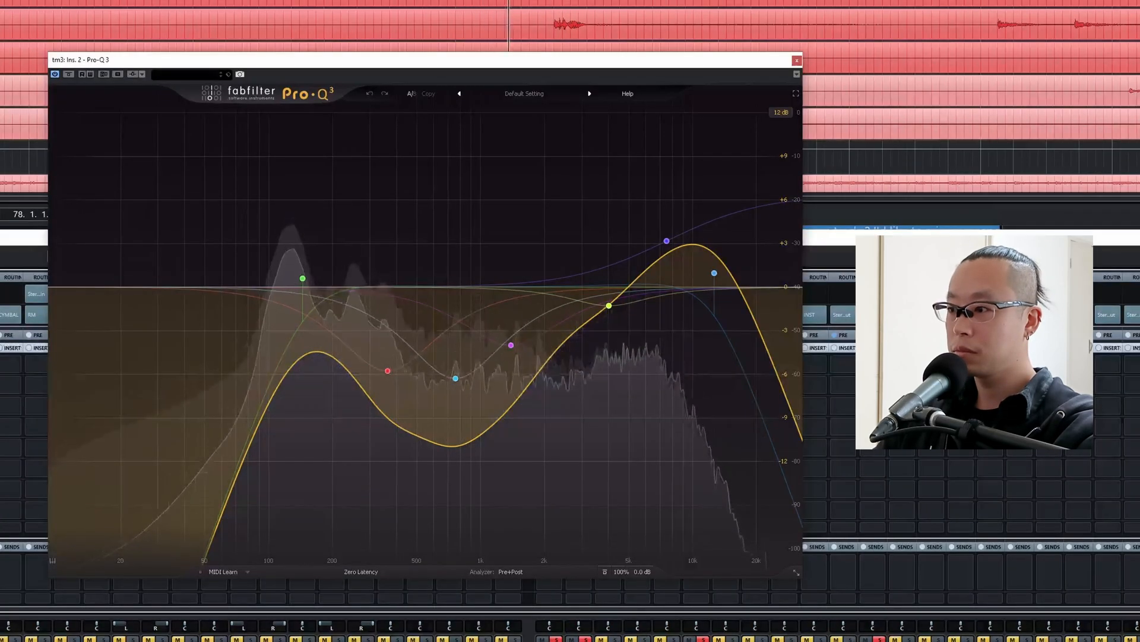
In tm3's Pro-Q 3, lower the low cut to just above 100 Hz, move the low-mid bell to about 275 Hz and -7 dB, and close the plug-in.
{"action": "left_click_drag", "start_coordinate": [302, 278], "coordinate": [261, 283]}
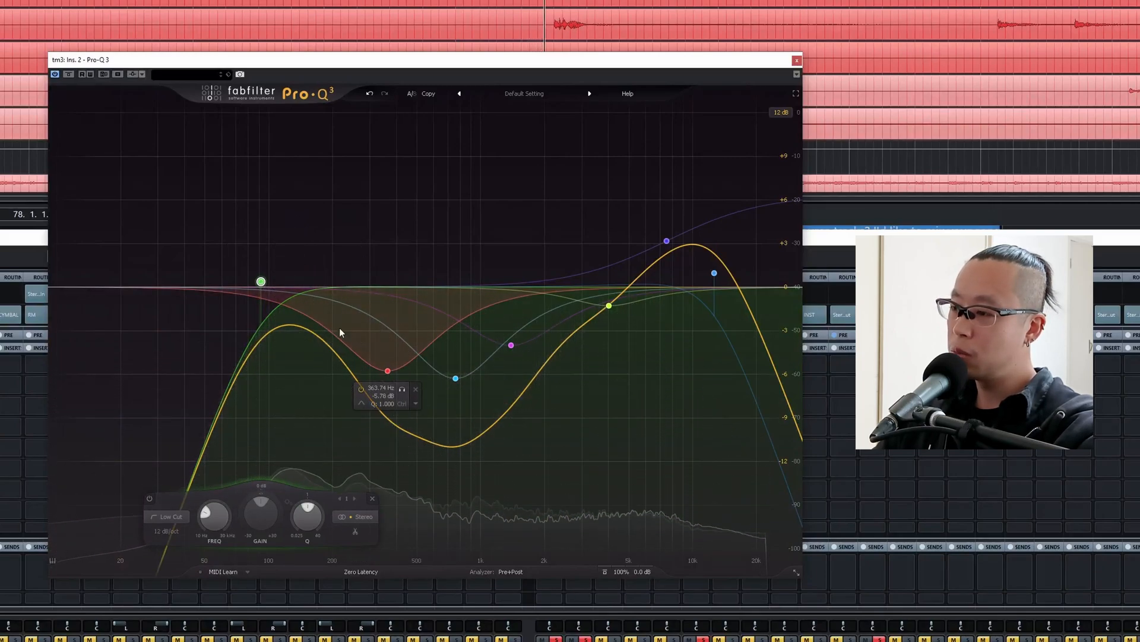
{"action": "left_click_drag", "start_coordinate": [385, 369], "coordinate": [369, 391]}
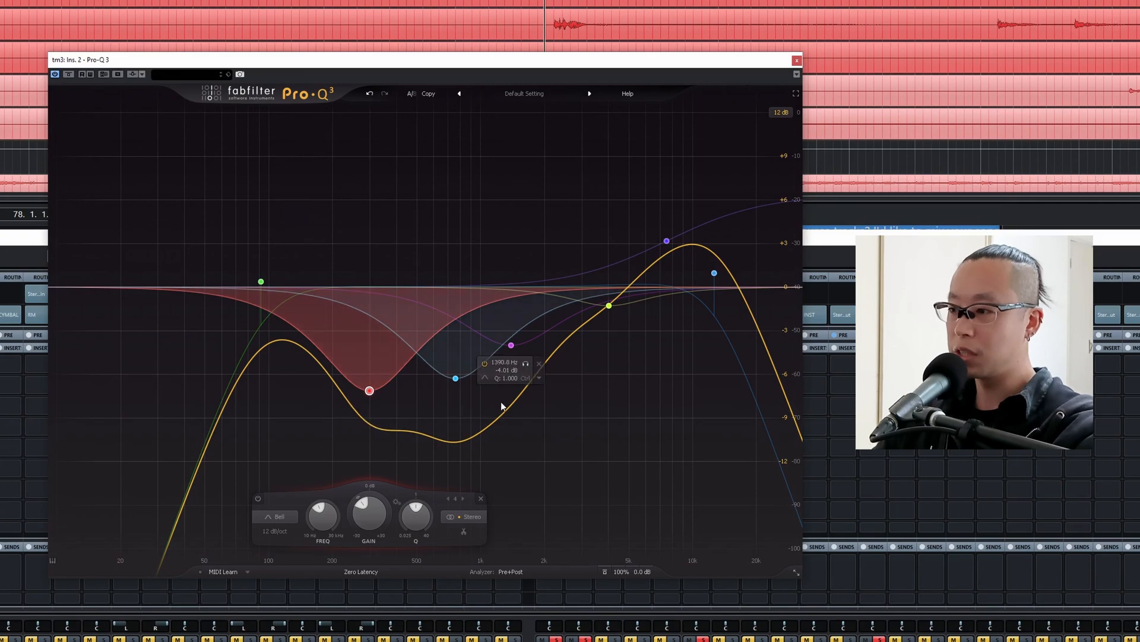
{"action": "key", "text": "space"}
{"action": "left_click_drag", "start_coordinate": [368, 390], "coordinate": [360, 386]}
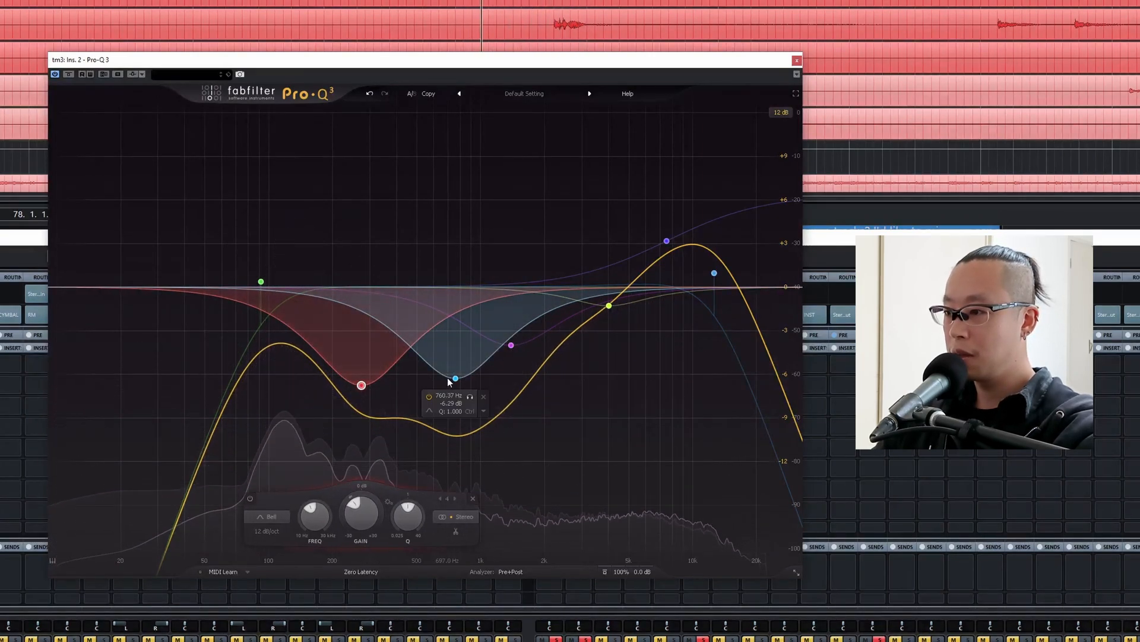
{"action": "left_click", "coordinate": [262, 282]}
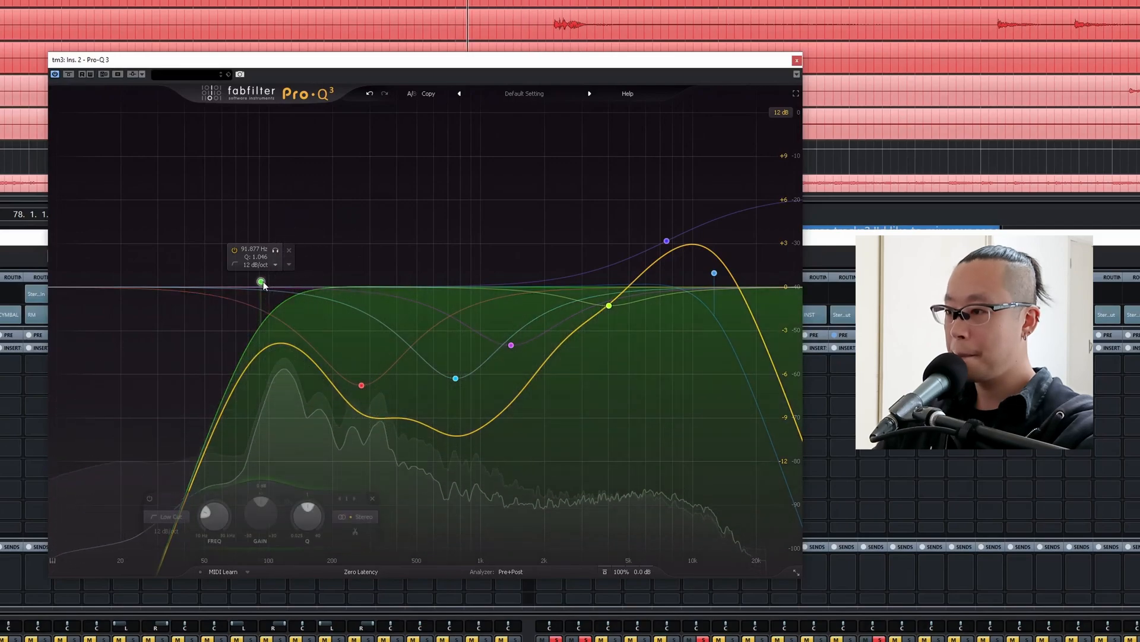
{"action": "left_click_drag", "start_coordinate": [265, 280], "coordinate": [277, 283]}
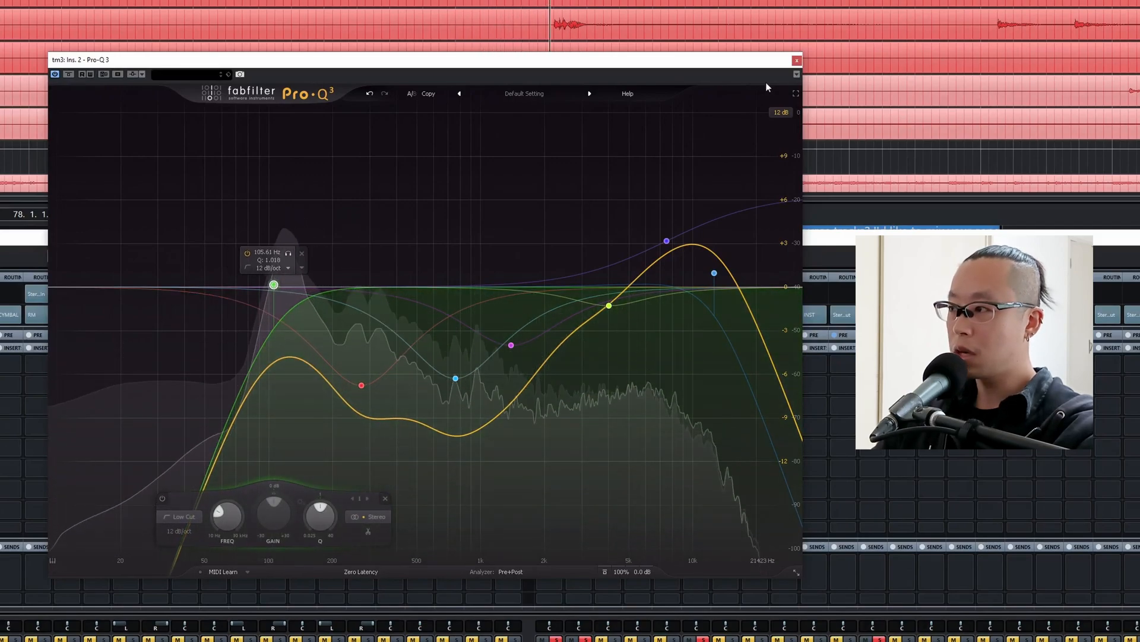
{"action": "left_click", "coordinate": [796, 60]}
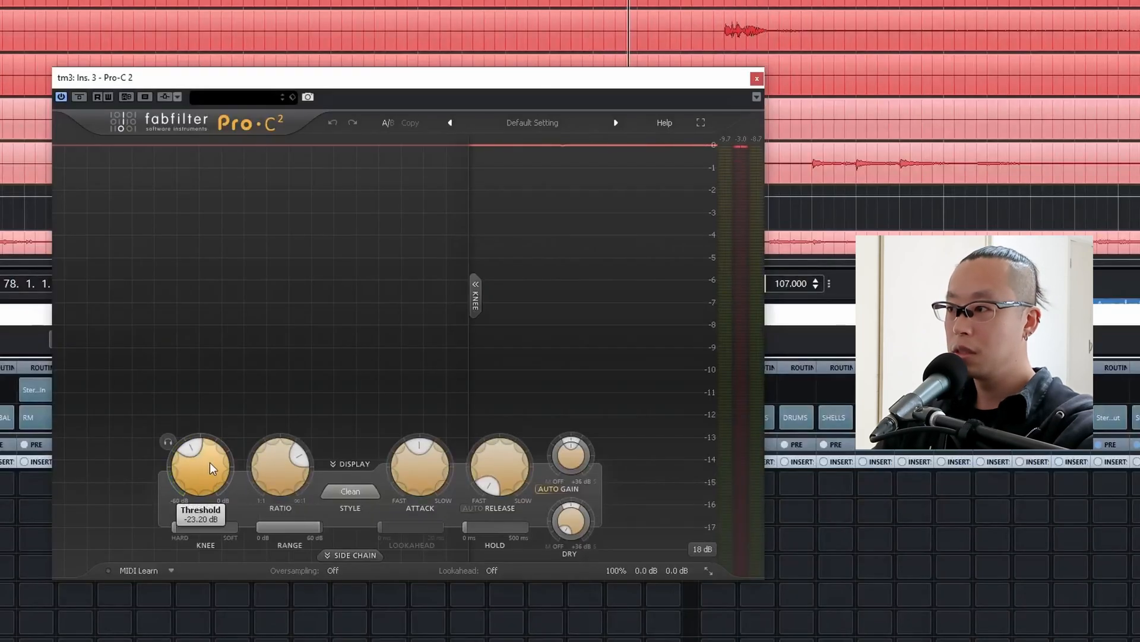
Lower the threshold of Pro-C 2 on tm3 for stronger compression during playback, and close the plug-in.
{"action": "left_click_drag", "start_coordinate": [211, 469], "coordinate": [190, 482]}
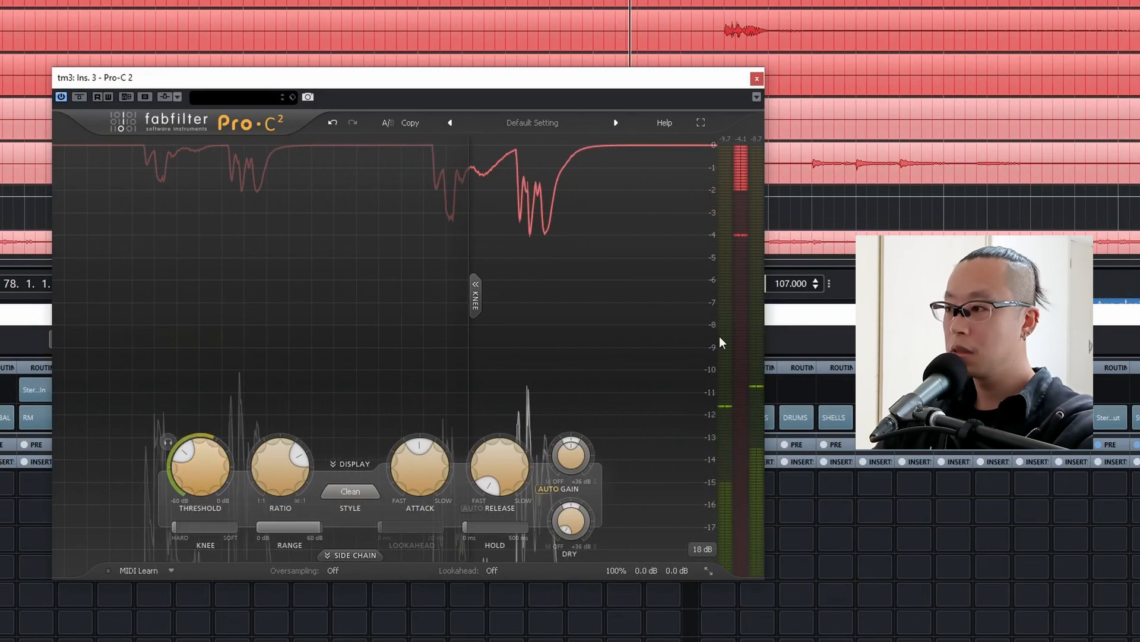
{"action": "left_click", "coordinate": [756, 78]}
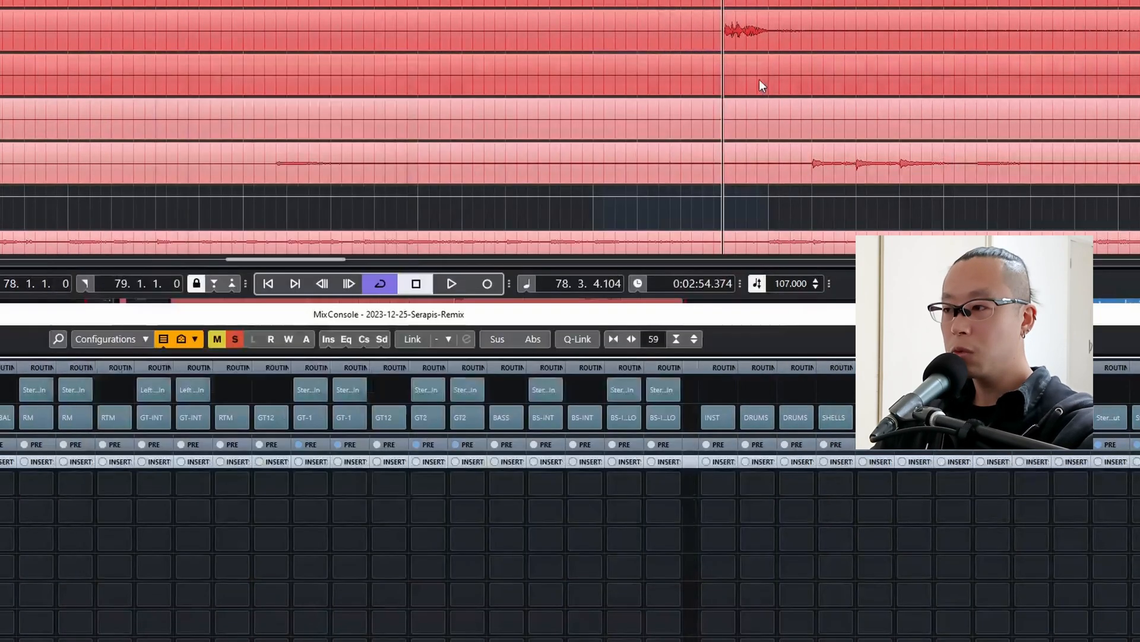
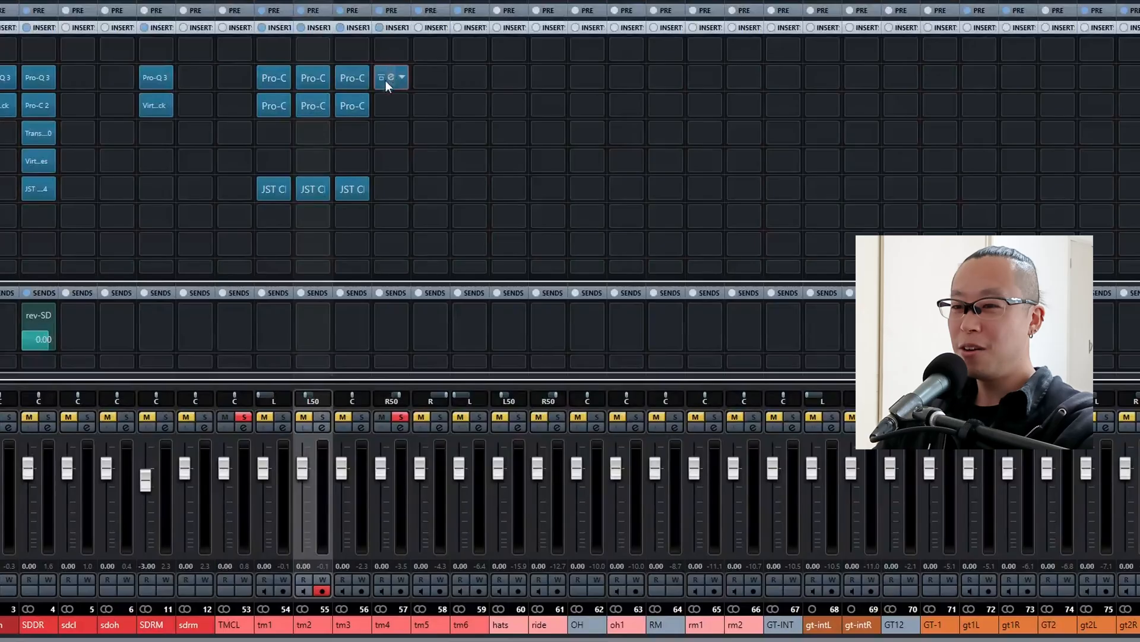
Copy Pro-C 2 and JST Clip from tm3 to the same insert slots on tm4, and open tm4's Pro-Q 3.
{"action": "left_click_drag", "start_coordinate": [355, 105], "coordinate": [391, 106]}
{"action": "left_click_drag", "start_coordinate": [343, 190], "coordinate": [392, 189]}
{"action": "left_click", "coordinate": [390, 83]}
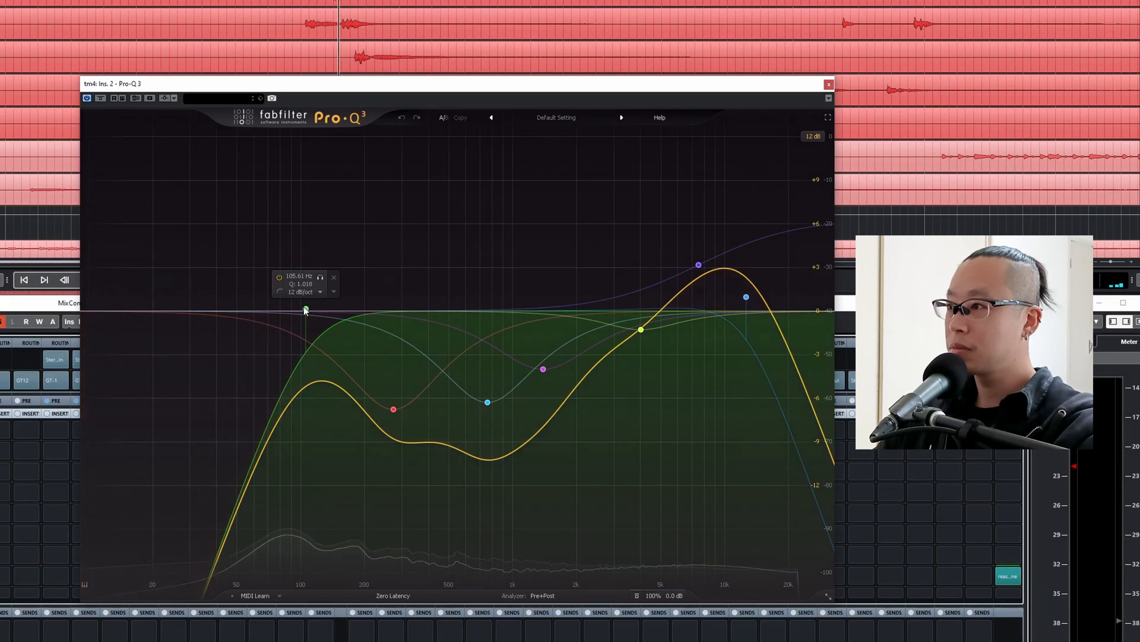
In tm4's Pro-Q 3, lower the low cut to about 60 Hz and add a bell cut at about 175 Hz and -3.4 dB.
{"action": "left_click_drag", "start_coordinate": [305, 310], "coordinate": [258, 310]}
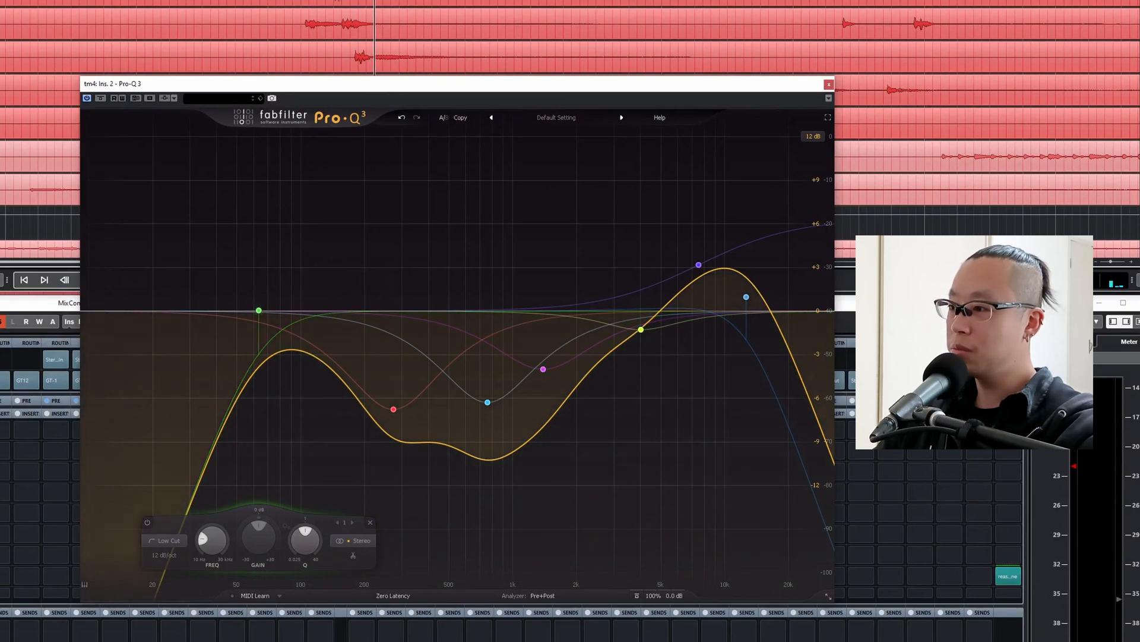
{"action": "key", "text": "space"}
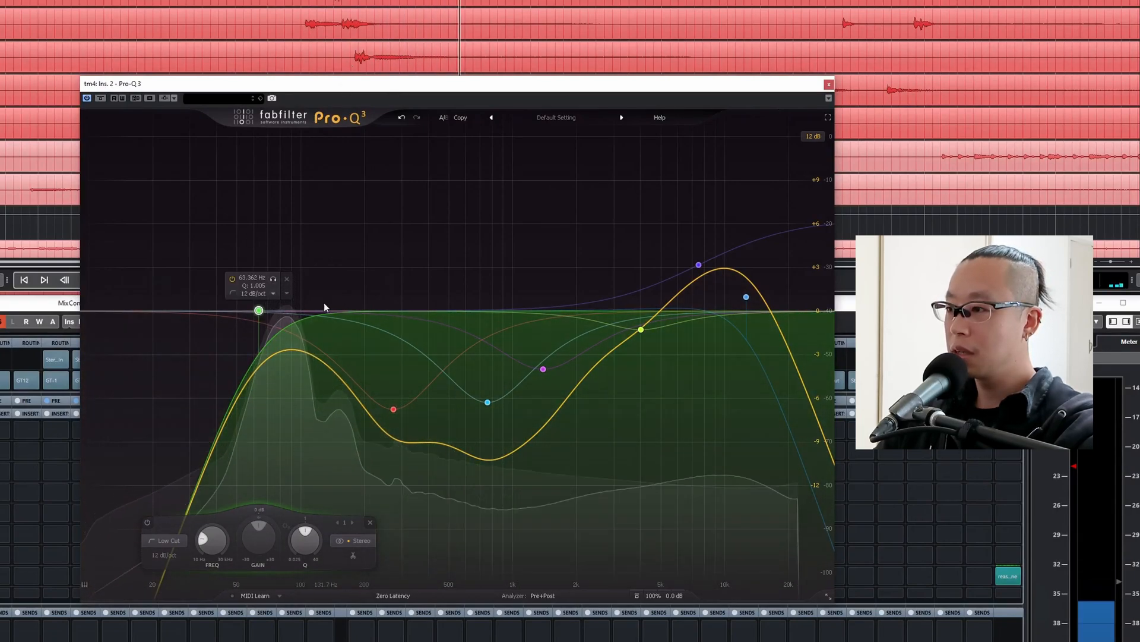
{"action": "left_click_drag", "start_coordinate": [259, 311], "coordinate": [253, 312]}
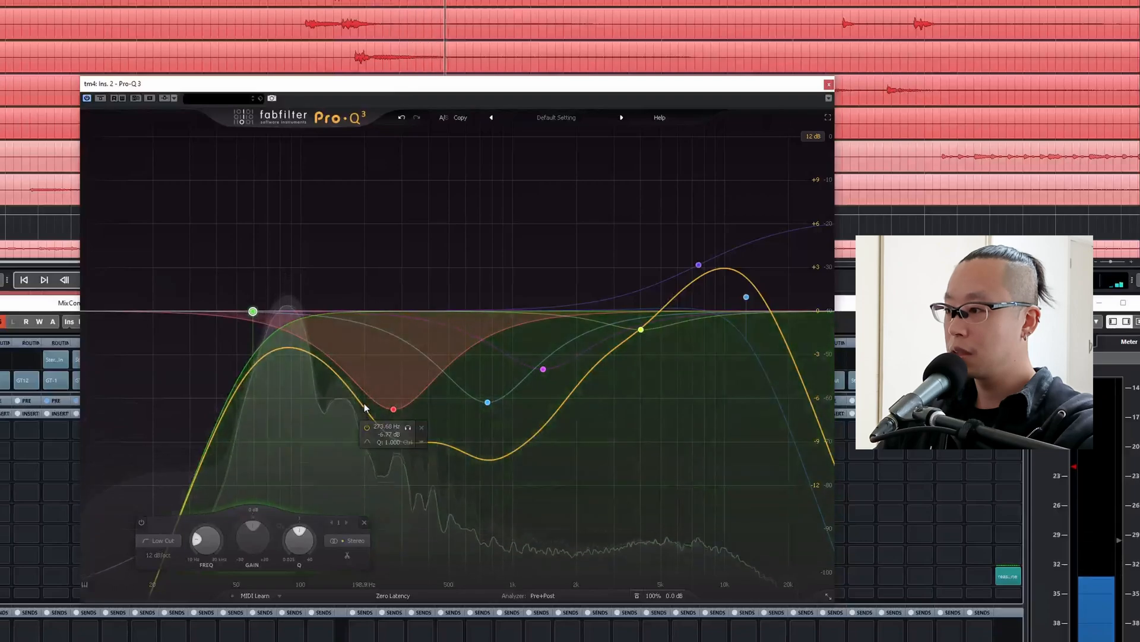
{"action": "left_click_drag", "start_coordinate": [365, 407], "coordinate": [354, 363]}
{"action": "key", "text": "space"}
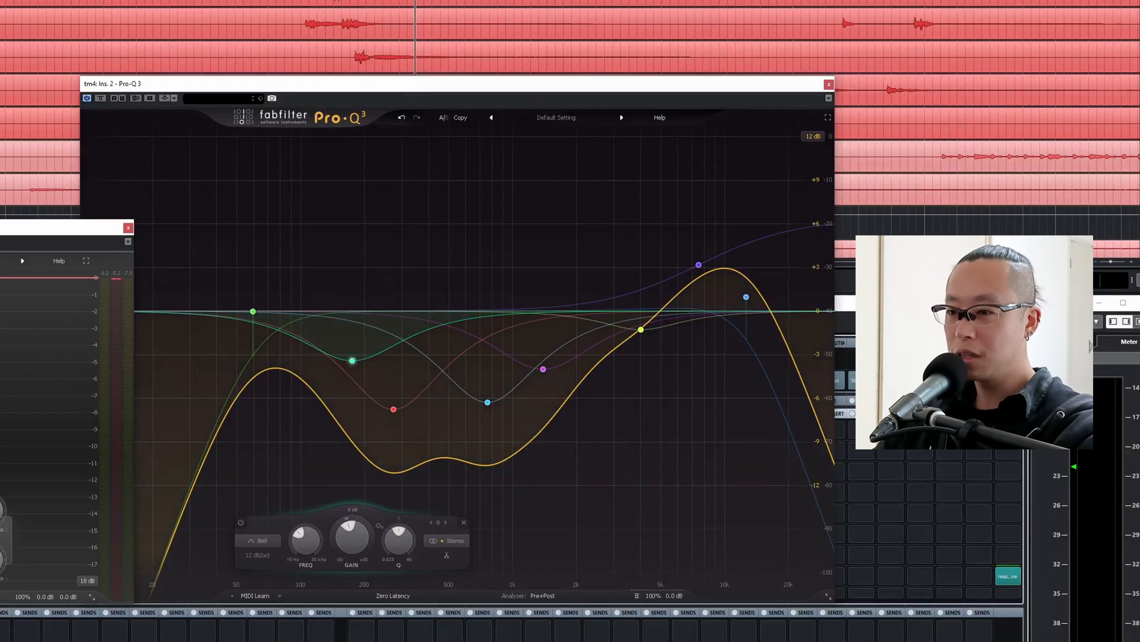
Check the gain reduction of Pro-C 2 on tm4 during playback, stop, and close the open plug-ins.
{"action": "key", "text": "space"}
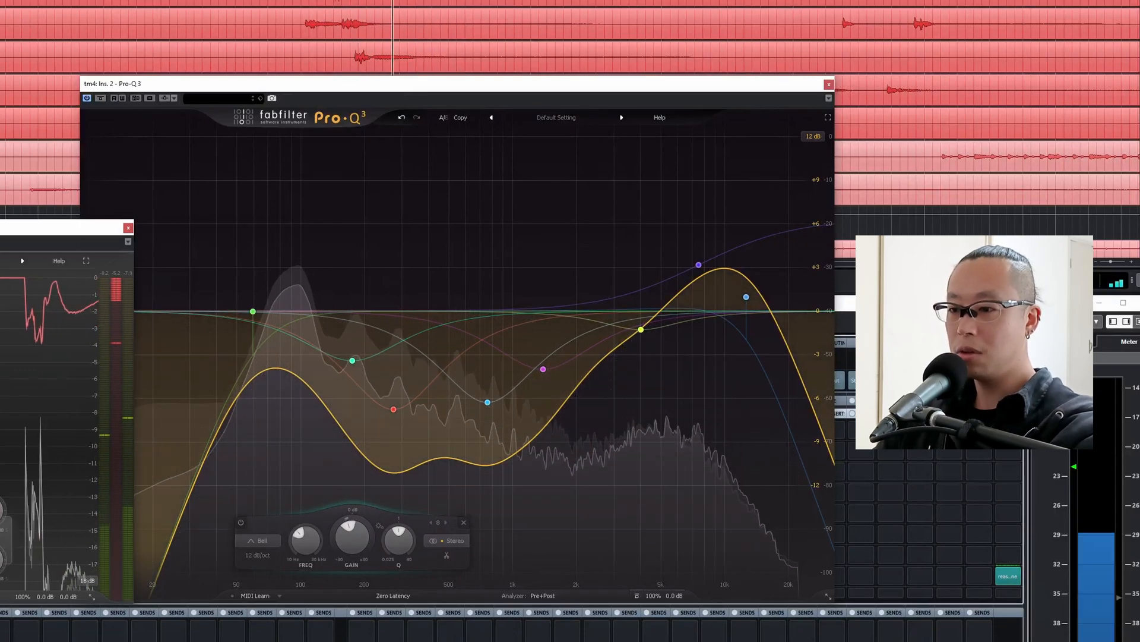
{"action": "left_click", "coordinate": [128, 228]}
{"action": "key", "text": "space"}
{"action": "key", "text": "Escape"}
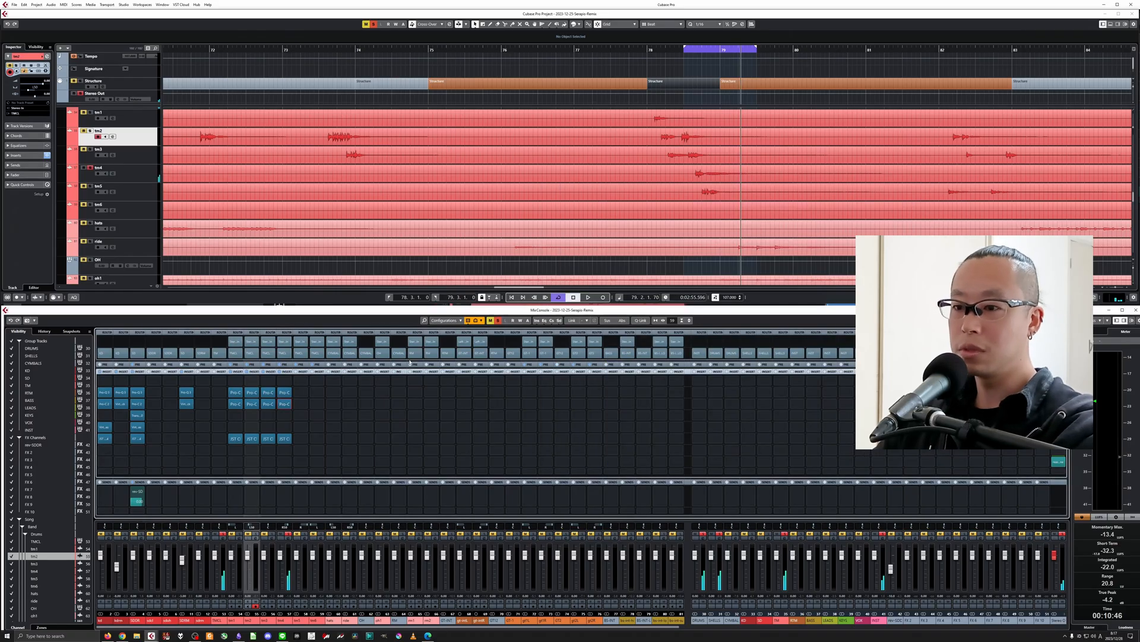
Insert the Pro-G gate in tm4's first insert slot.
{"action": "left_click", "coordinate": [284, 380]}
{"action": "type", "text": "pro"}
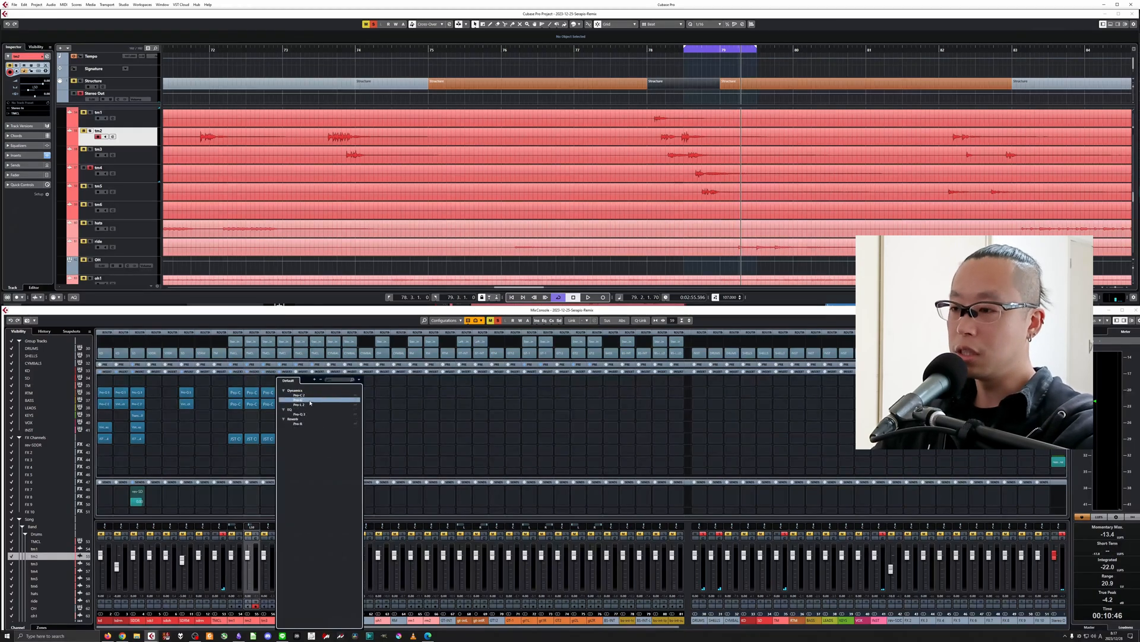
{"action": "left_click", "coordinate": [309, 401]}
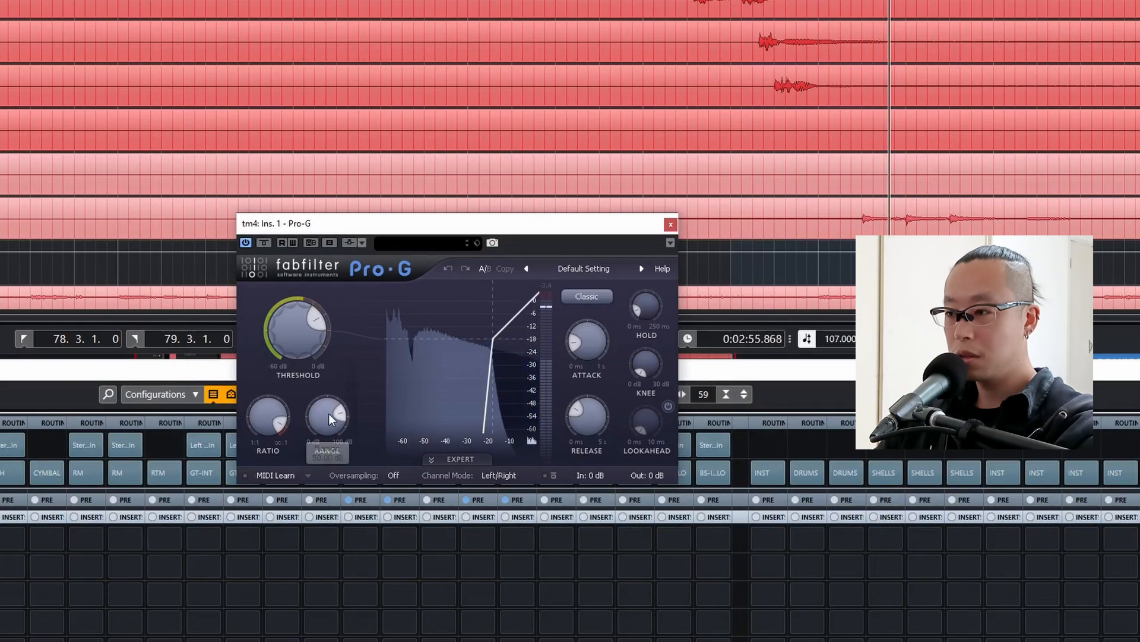
Reduce the range of Pro-G on tm4 and adjust its threshold to about -18 dB during playback.
{"action": "left_click_drag", "start_coordinate": [318, 426], "coordinate": [313, 476]}
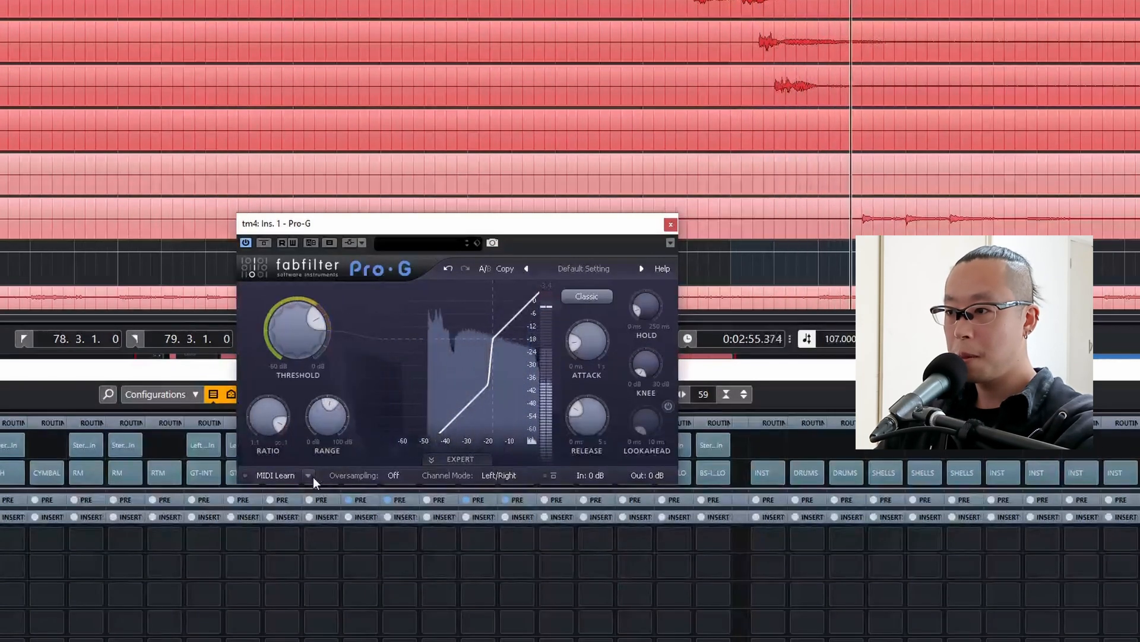
{"action": "left_click_drag", "start_coordinate": [291, 329], "coordinate": [290, 318]}
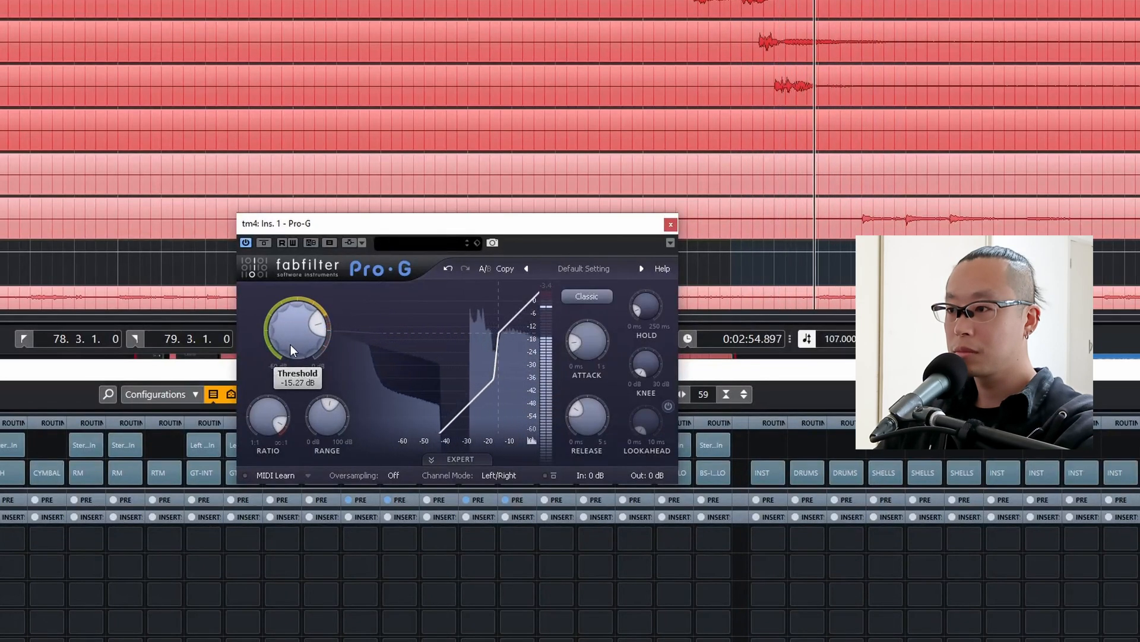
{"action": "left_click_drag", "start_coordinate": [291, 348], "coordinate": [291, 338]}
{"action": "left_click_drag", "start_coordinate": [321, 410], "coordinate": [317, 426]}
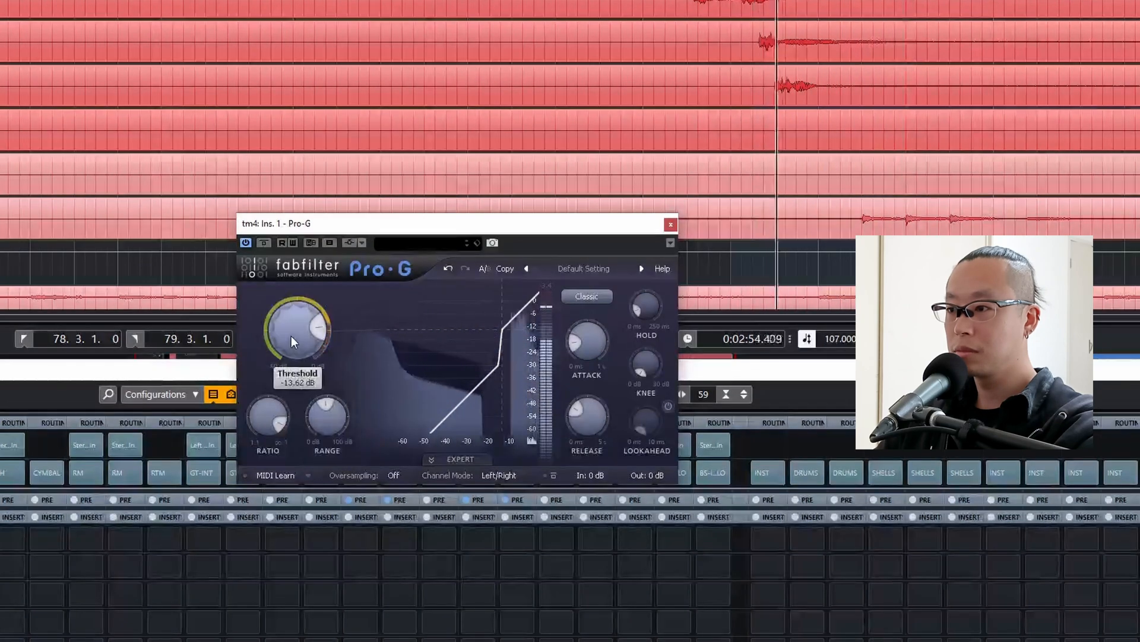
{"action": "left_click_drag", "start_coordinate": [322, 399], "coordinate": [325, 386]}
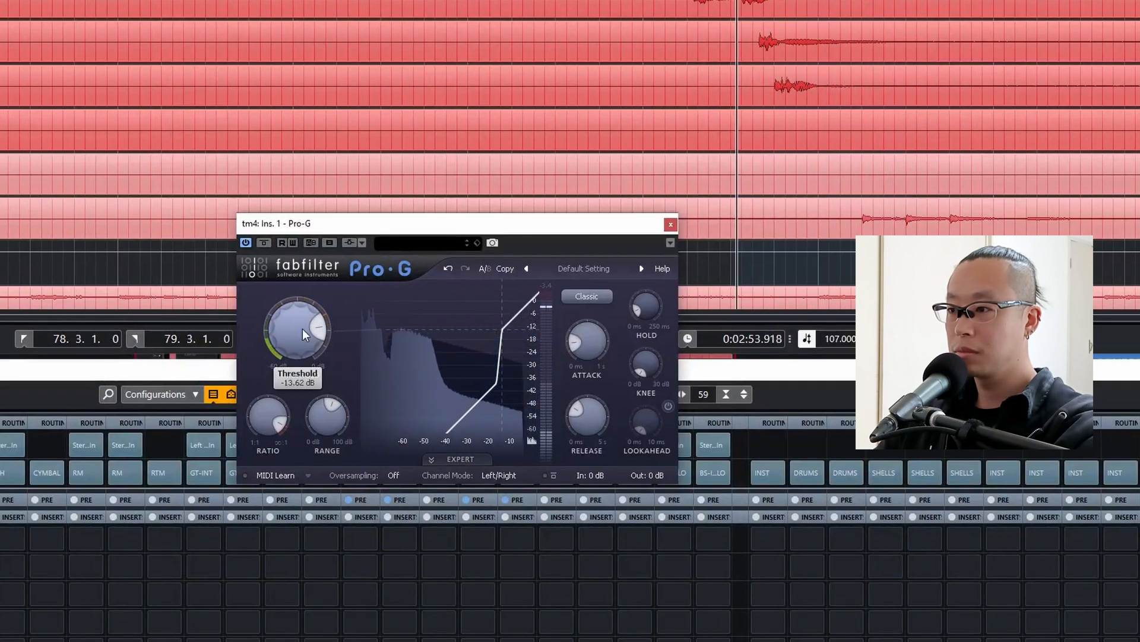
{"action": "left_click_drag", "start_coordinate": [302, 329], "coordinate": [302, 340]}
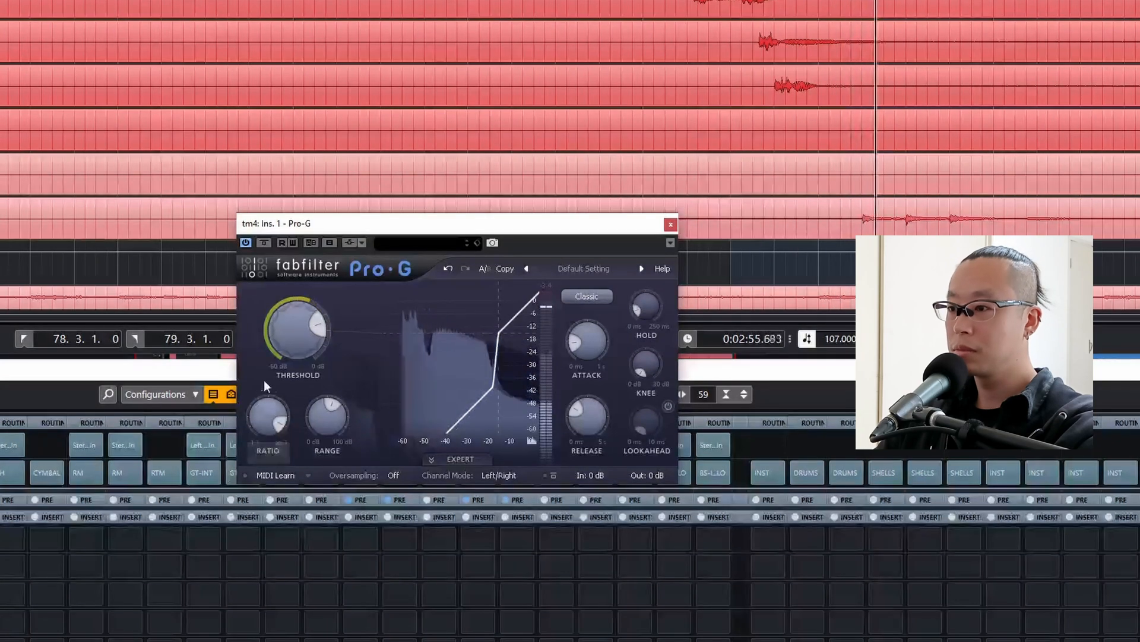
{"action": "left_click_drag", "start_coordinate": [302, 312], "coordinate": [300, 319]}
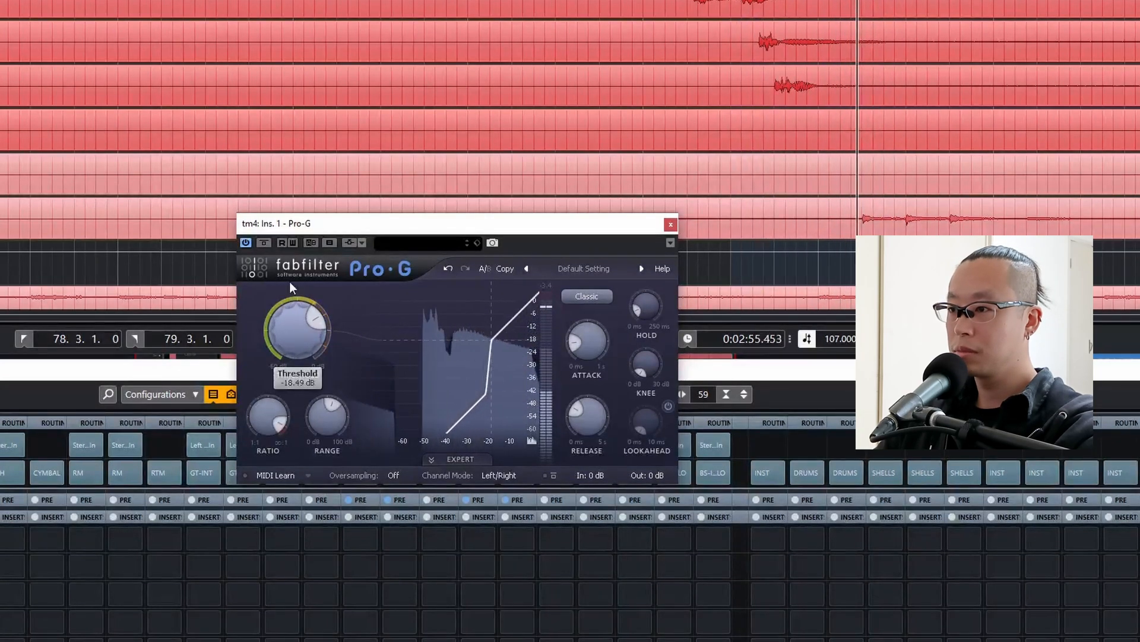
Compare Pro-G on tm4 with its bypass, raise the threshold to about -16.7 dB, and close the plug-in.
{"action": "left_click", "coordinate": [263, 242]}
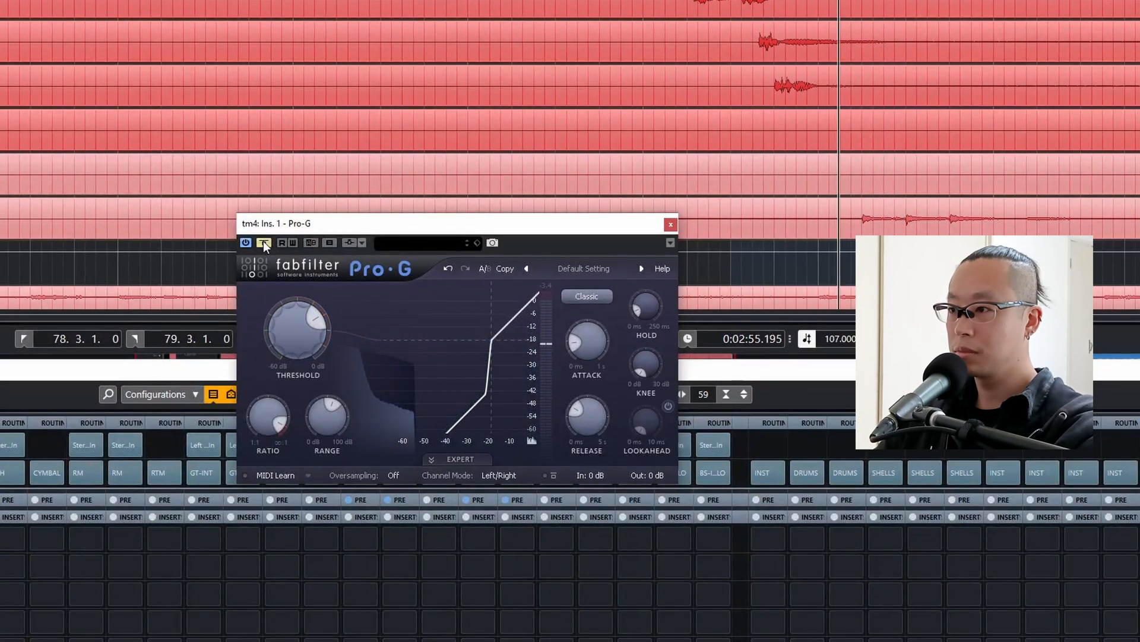
{"action": "left_click", "coordinate": [263, 242]}
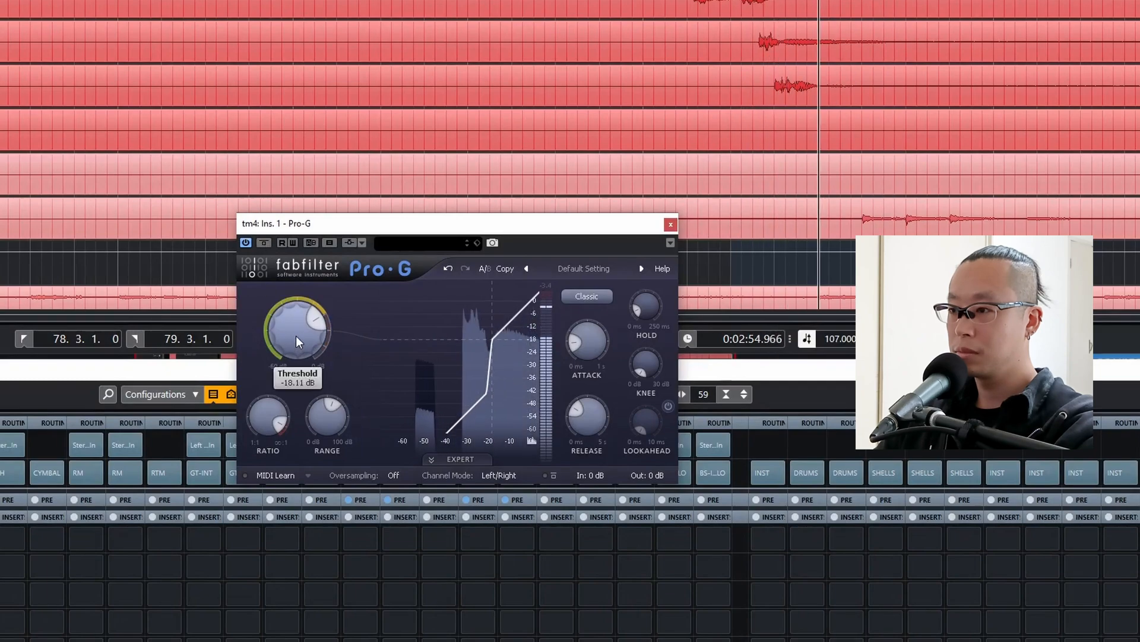
{"action": "left_click_drag", "start_coordinate": [296, 336], "coordinate": [297, 330]}
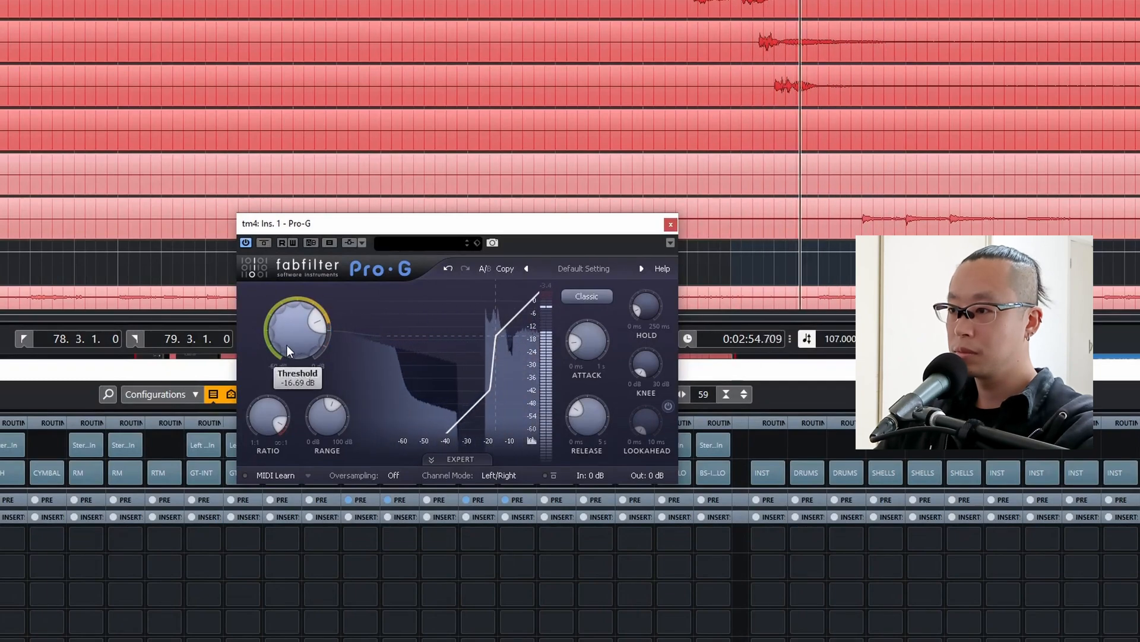
{"action": "left_click", "coordinate": [269, 246]}
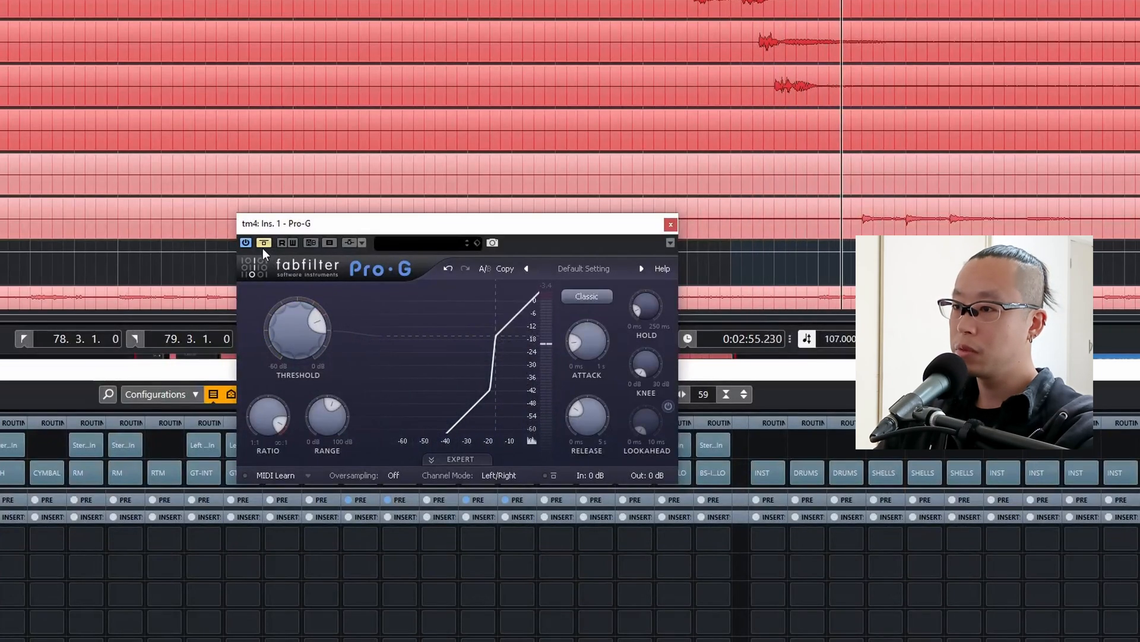
{"action": "left_click", "coordinate": [262, 243]}
{"action": "mouse_move", "coordinate": [259, 405]}
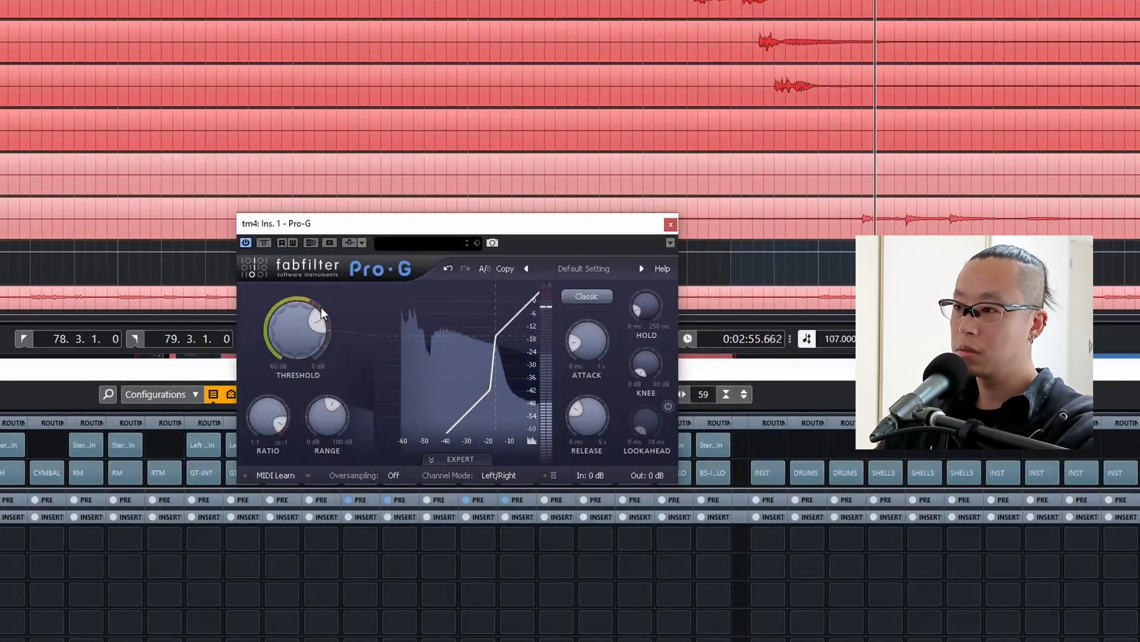
{"action": "left_click", "coordinate": [670, 224]}
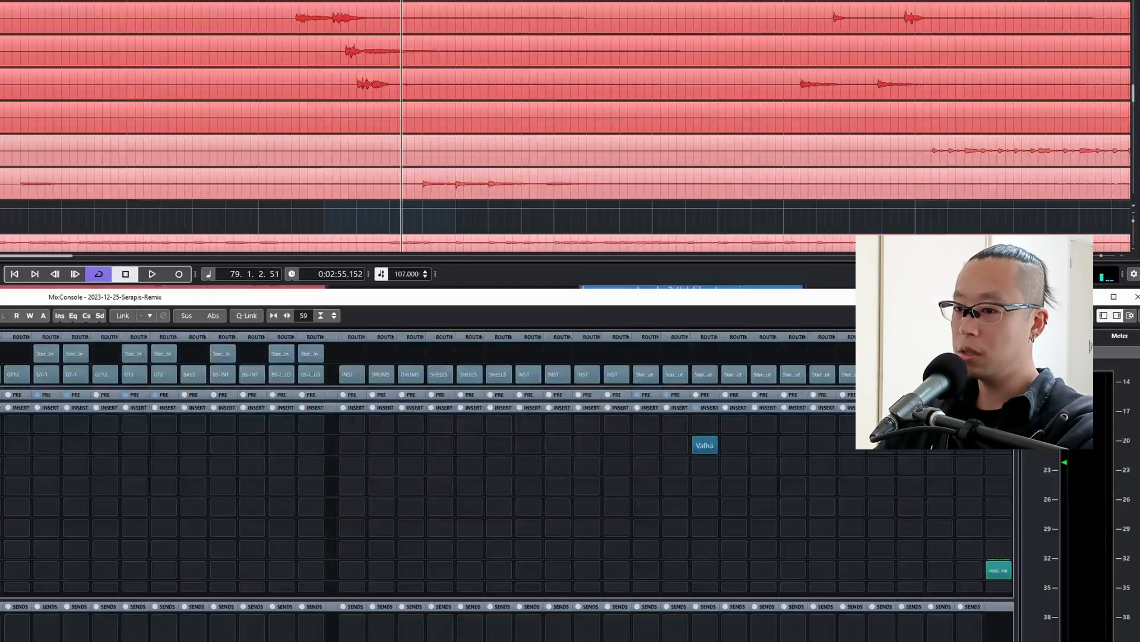
In tm4's Pro-Q 3, move the high shelf to about 8.3 kHz and +8 dB and the upper-mid bell to about 1.6 kHz and -6 dB.
{"action": "left_click", "coordinate": [361, 532]}
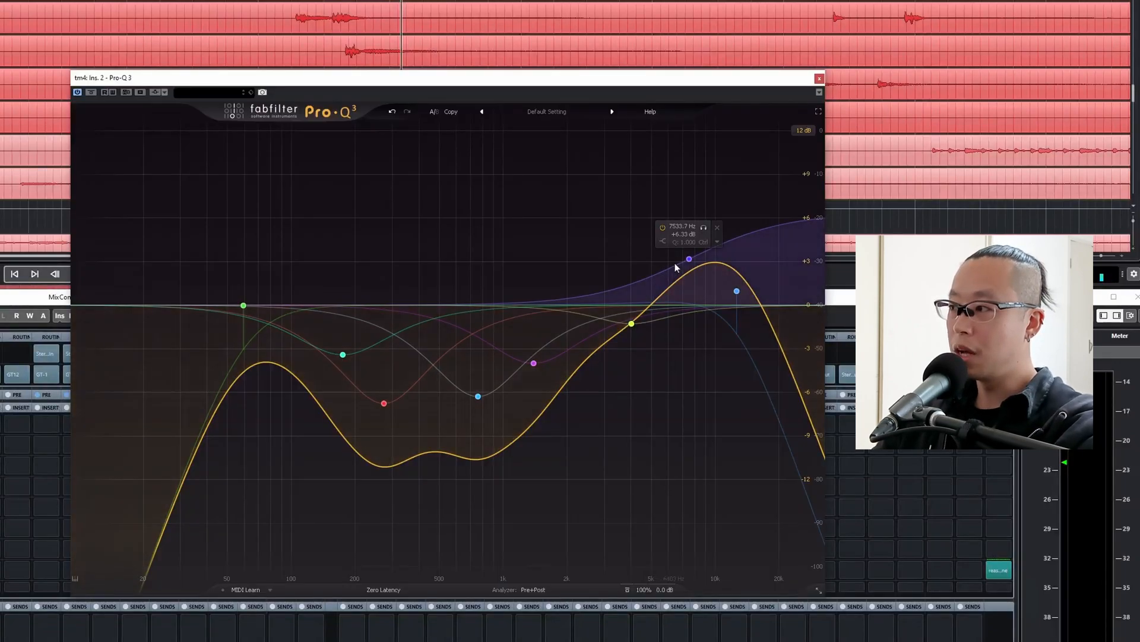
{"action": "mouse_move", "coordinate": [384, 403]}
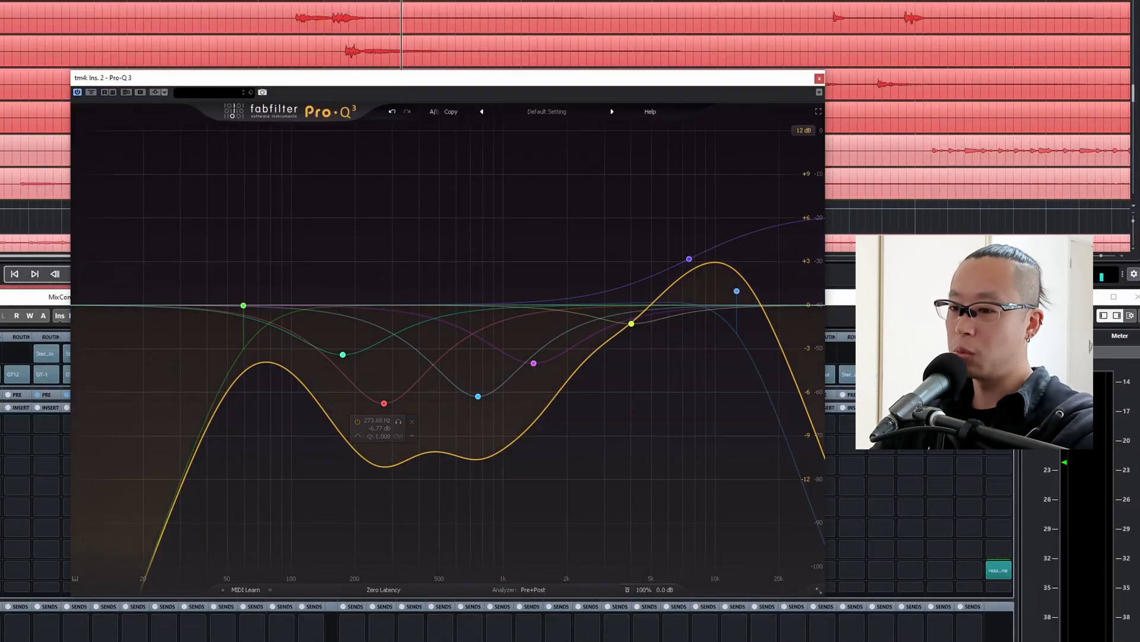
{"action": "key", "text": "space"}
{"action": "mouse_move", "coordinate": [686, 265]}
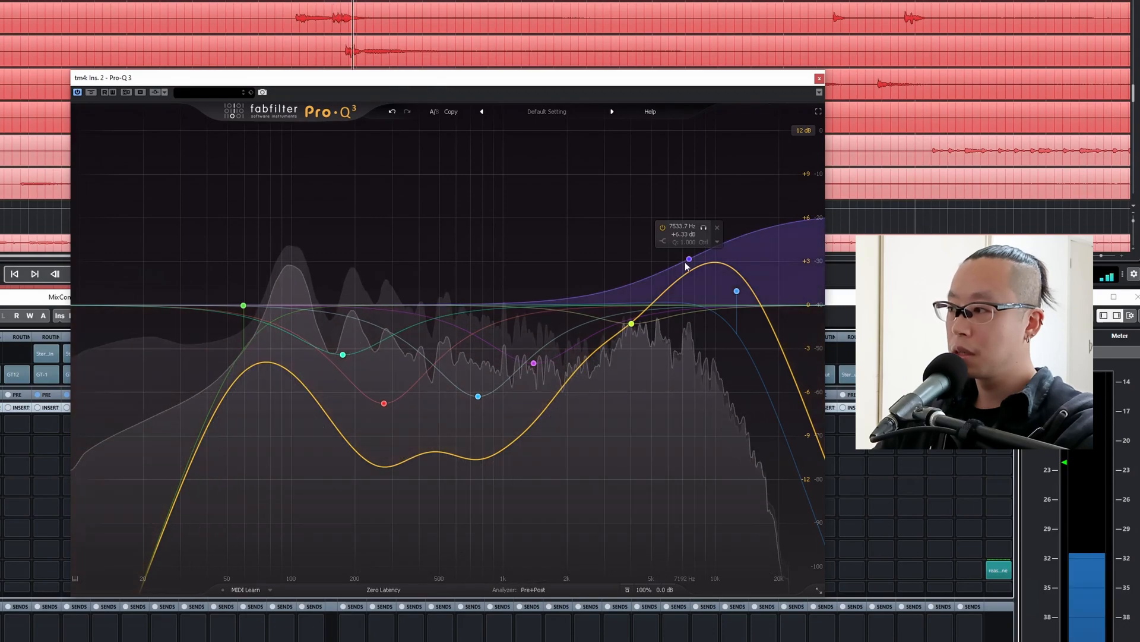
{"action": "left_click_drag", "start_coordinate": [687, 262], "coordinate": [697, 250]}
{"action": "mouse_move", "coordinate": [535, 365]}
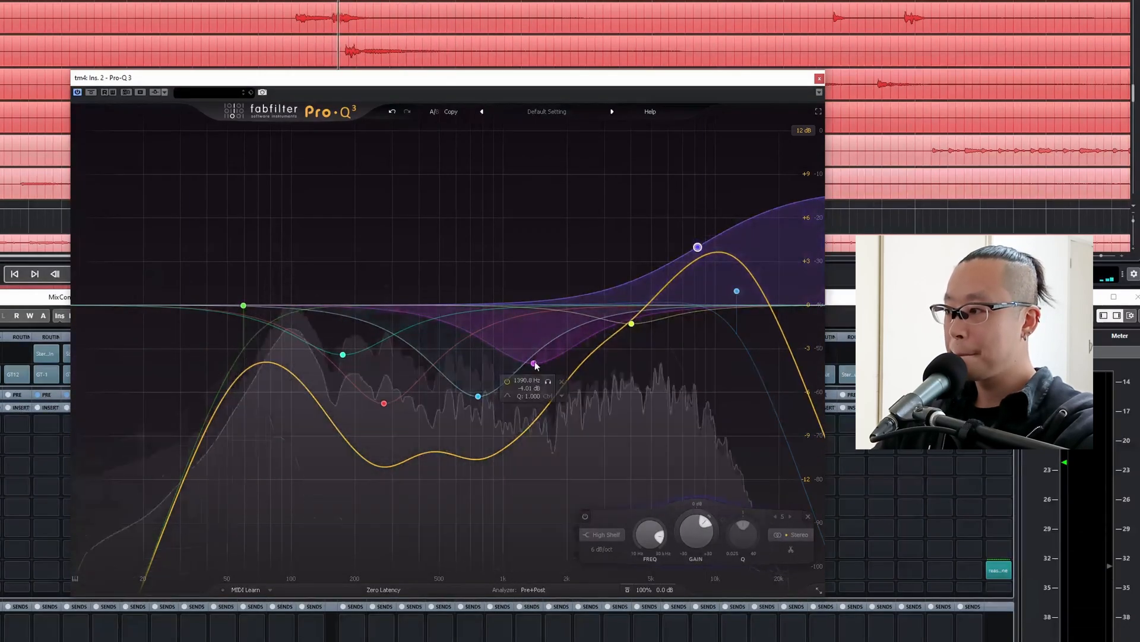
{"action": "left_click_drag", "start_coordinate": [534, 364], "coordinate": [546, 392]}
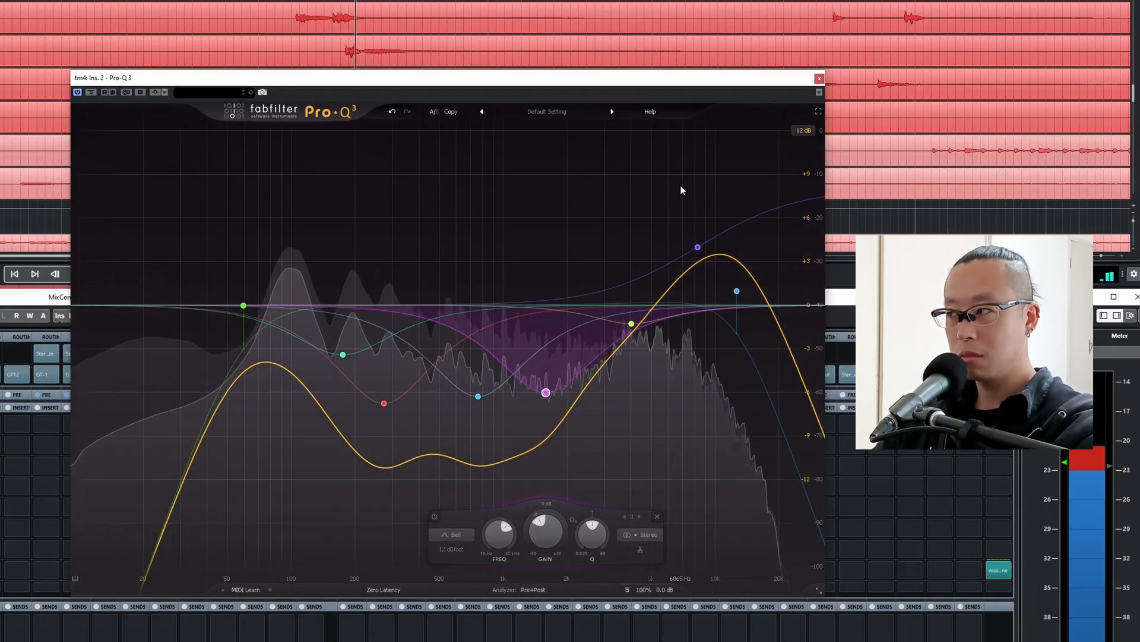
{"action": "left_click", "coordinate": [819, 79]}
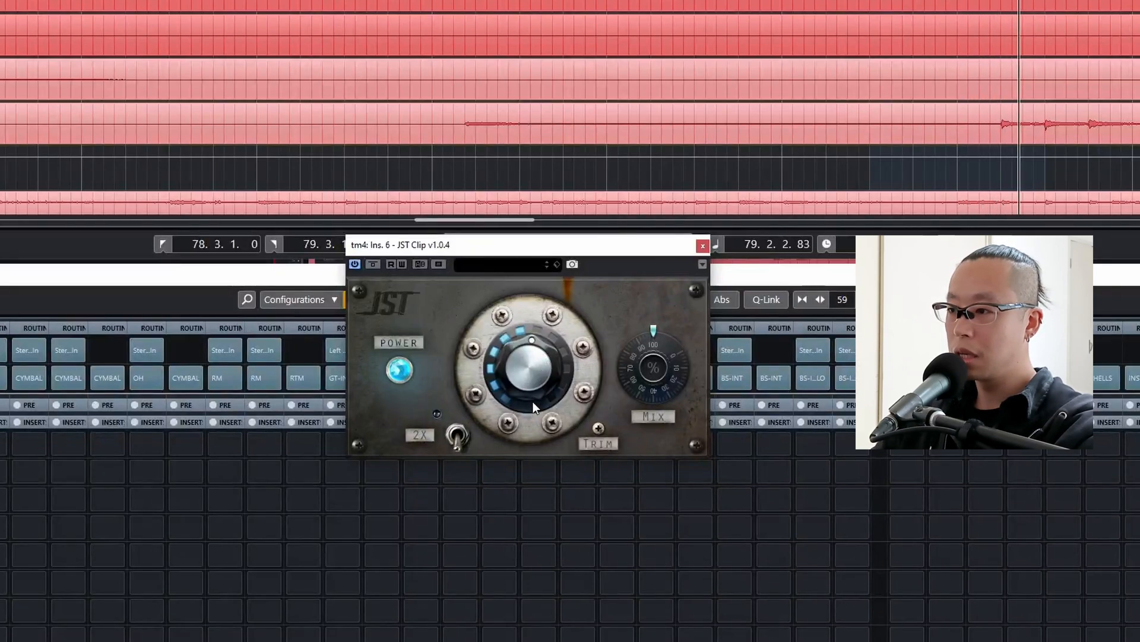
Increase the clipping amount of JST Clip on tm4 and close the plug-in.
{"action": "left_click_drag", "start_coordinate": [533, 397], "coordinate": [541, 369]}
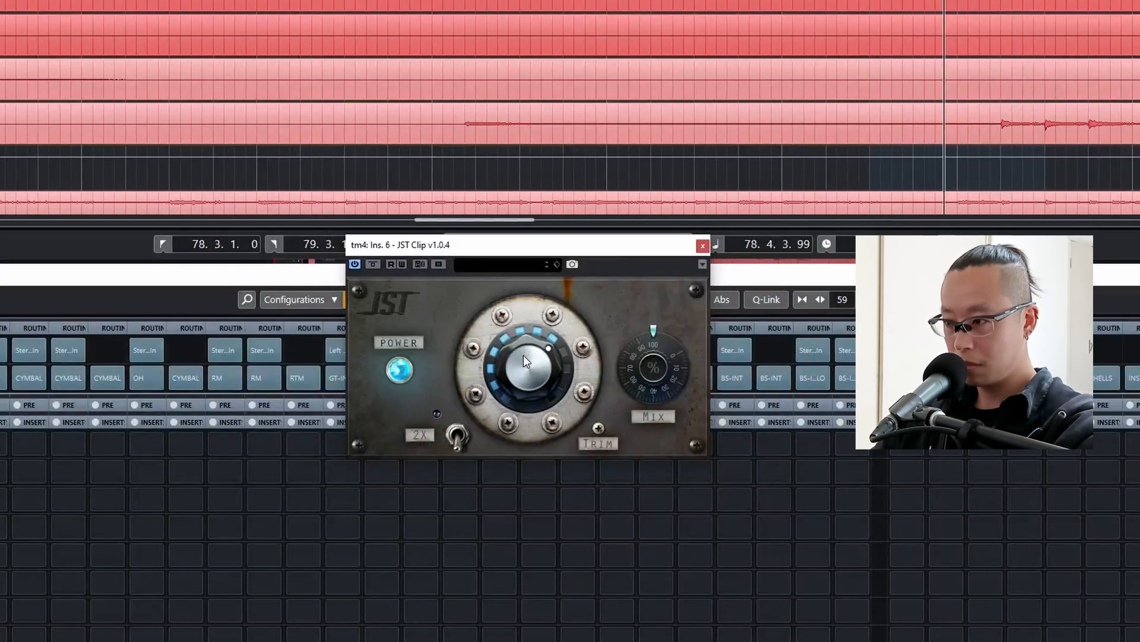
{"action": "left_click", "coordinate": [702, 245]}
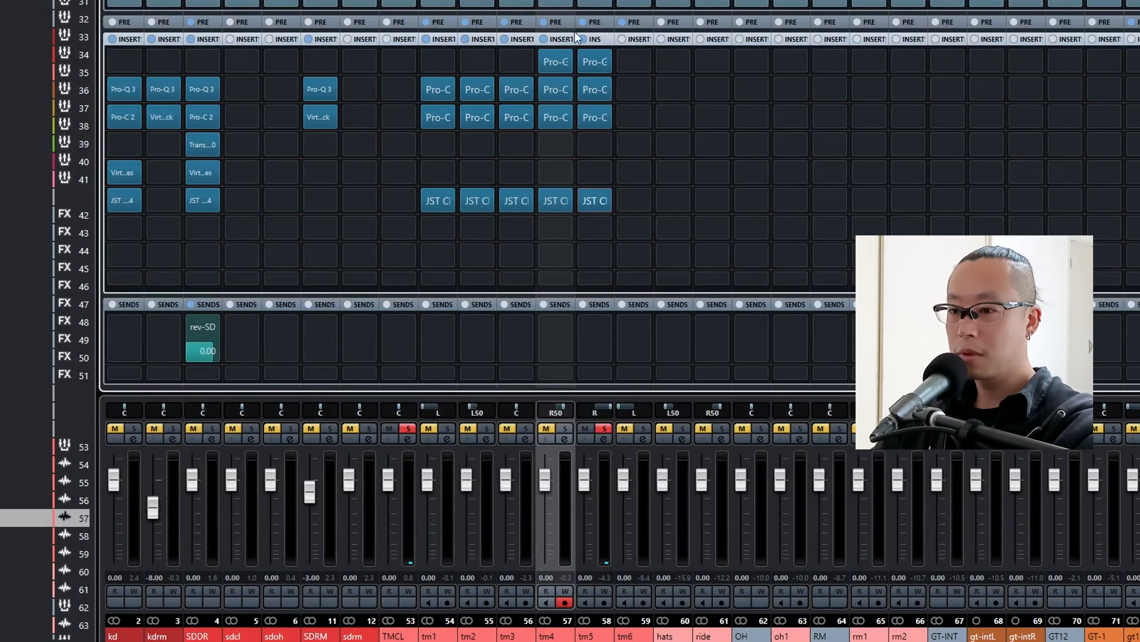
Play the soloed tm5 and check the compression in its Pro-C 2.
{"action": "key", "text": "space"}
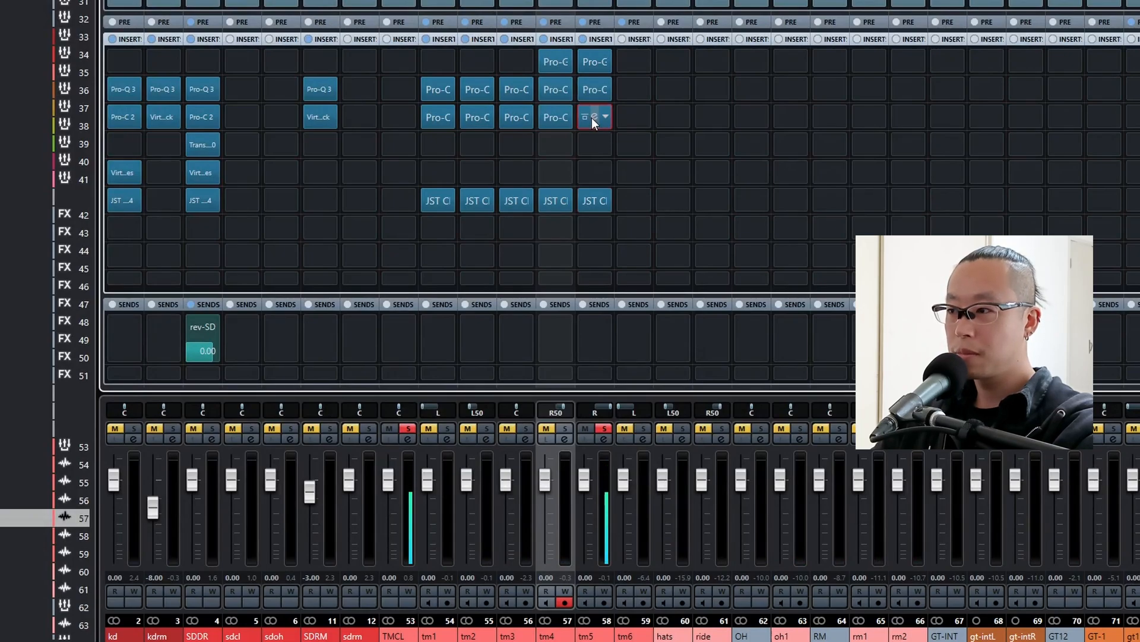
{"action": "left_click", "coordinate": [592, 118]}
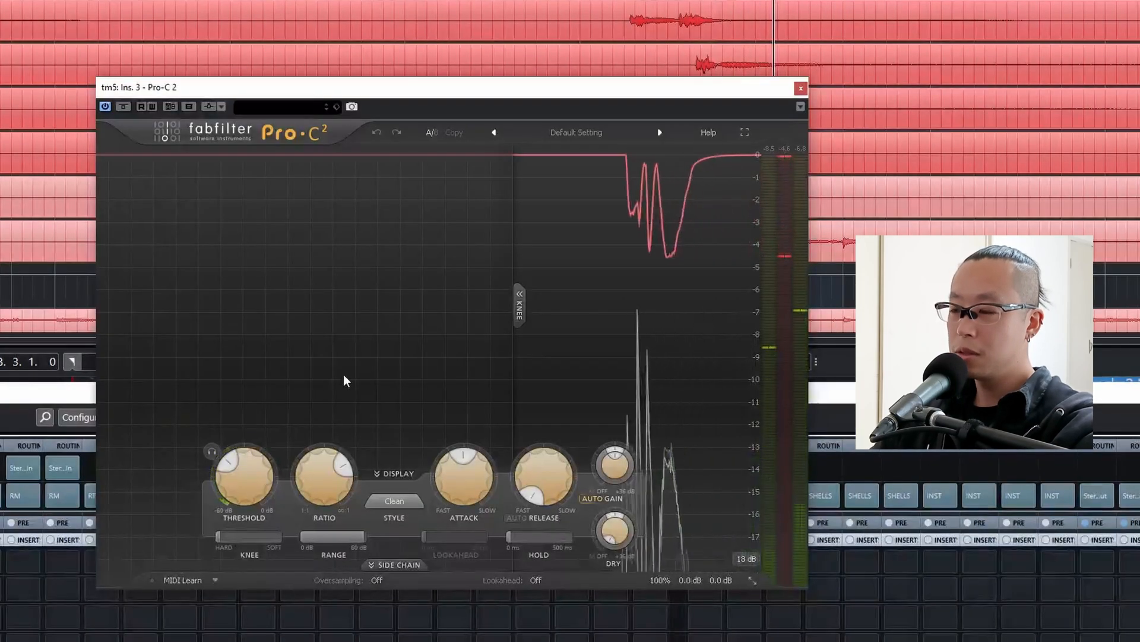
{"action": "key", "text": "space"}
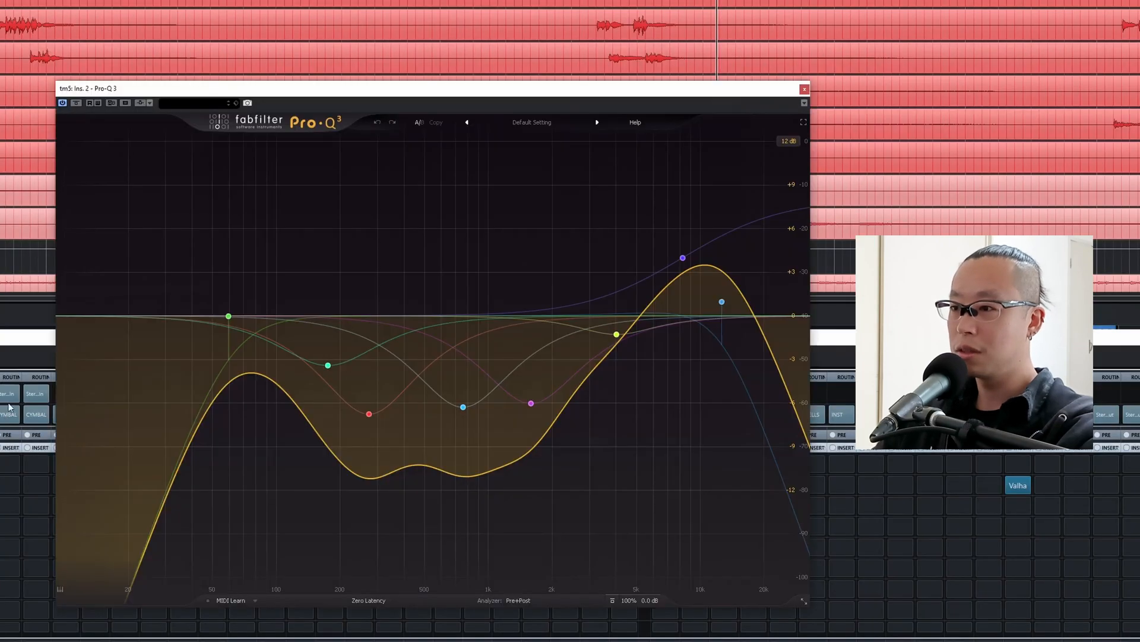
Raise the low cut of tm5's Pro-Q 3 to about 80 Hz, and unsolo tm5 to hear the full mix.
{"action": "mouse_move", "coordinate": [229, 318]}
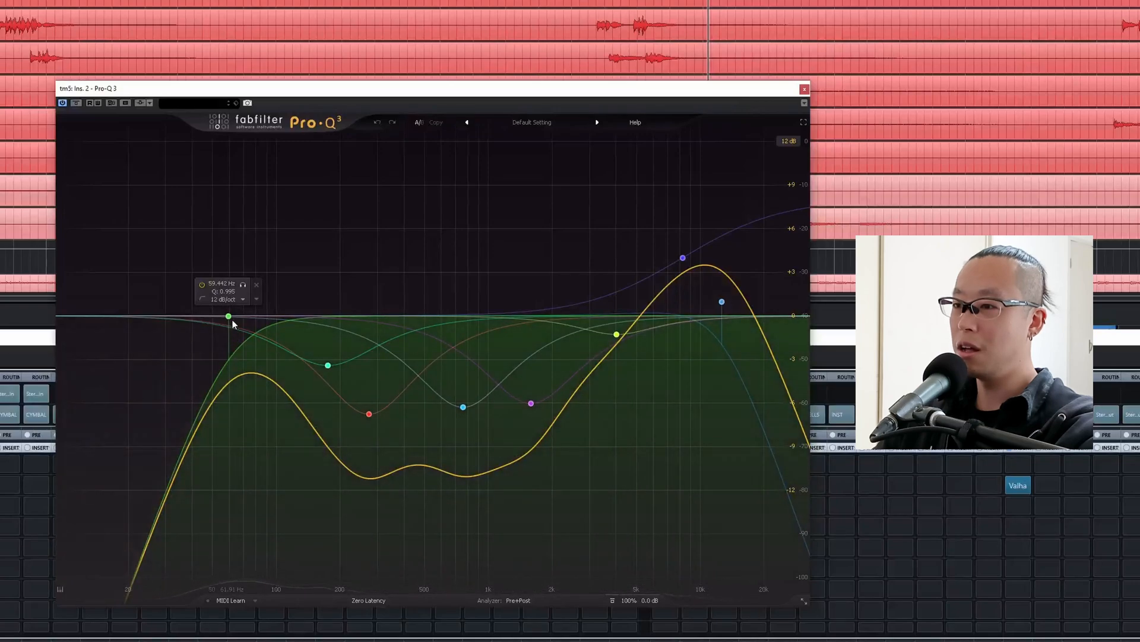
{"action": "left_click_drag", "start_coordinate": [230, 316], "coordinate": [256, 314]}
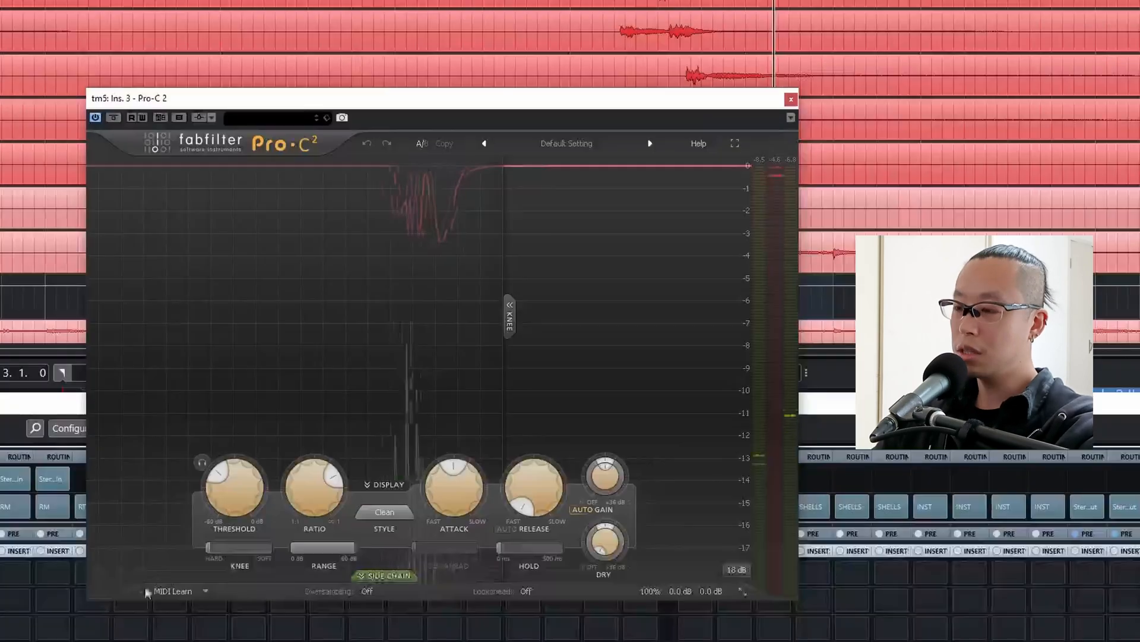
{"action": "mouse_move", "coordinate": [246, 476]}
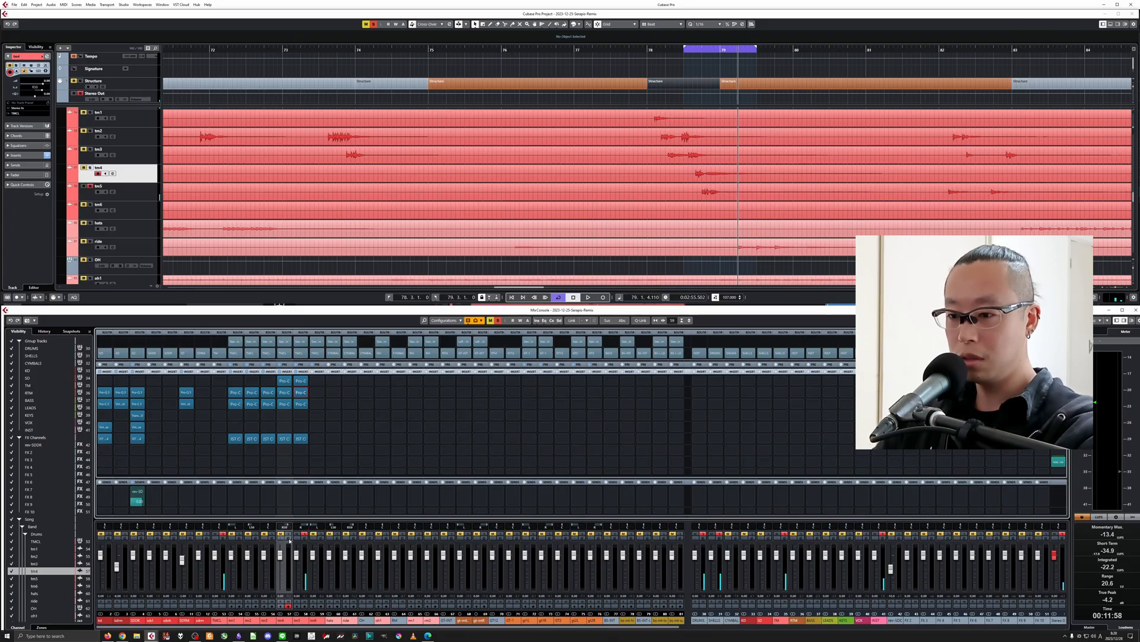
{"action": "left_click", "coordinate": [303, 534]}
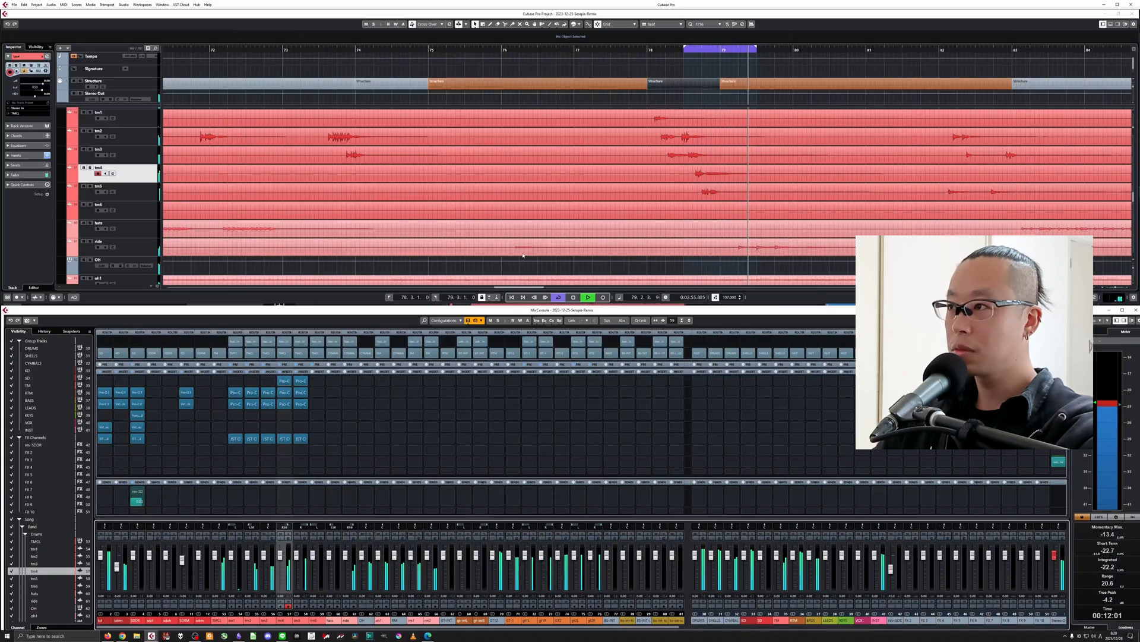
Extend the loop to cover bars 78 to 80 and play the tom fill in the full mix.
{"action": "key", "text": "space"}
{"action": "left_click_drag", "start_coordinate": [685, 46], "coordinate": [659, 49]}
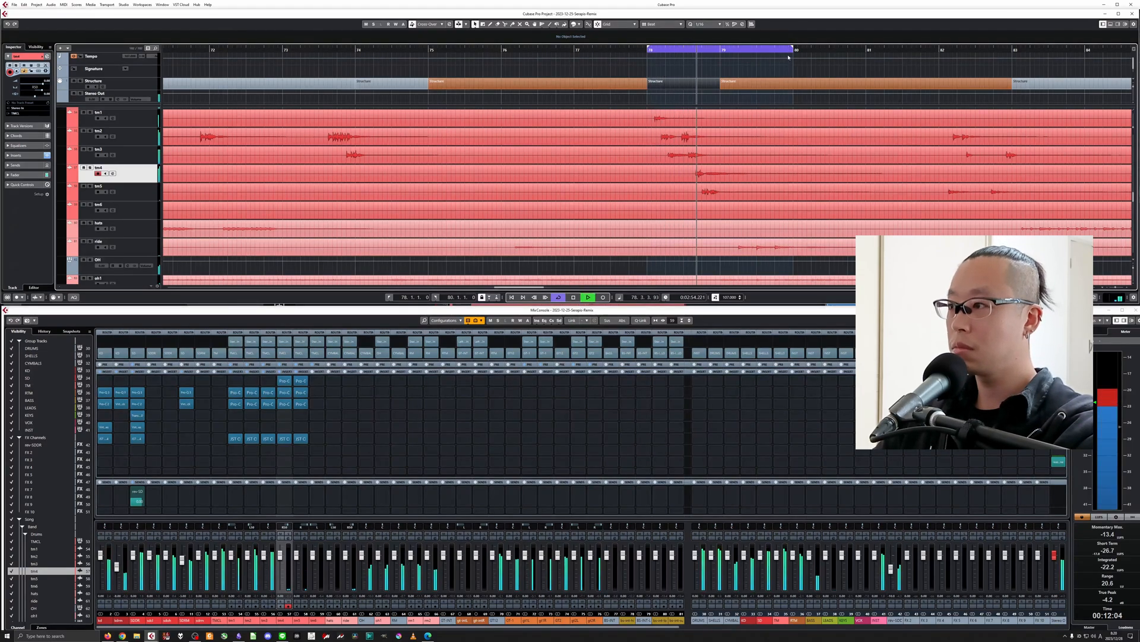
{"action": "key", "text": "space"}
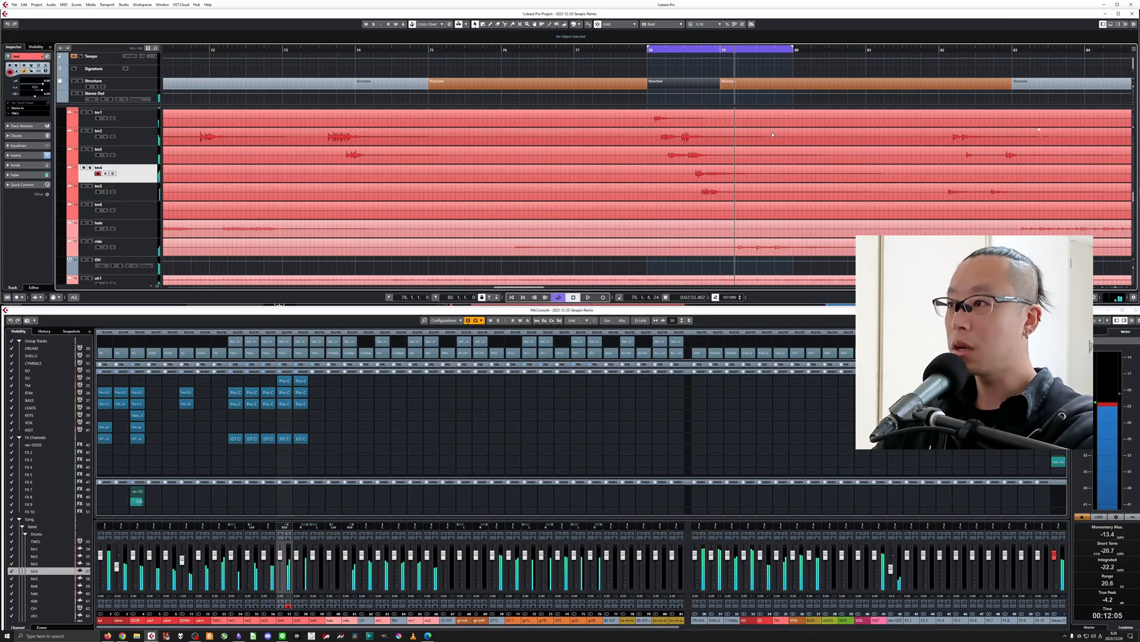
Solo tm6, copy tm5's gate, EQ, compressor and JST Clip inserts onto it, and unsolo it.
{"action": "left_click", "coordinate": [600, 189]}
{"action": "key", "text": "g"}
{"action": "key", "text": "g"}
{"action": "key", "text": "g"}
{"action": "key", "text": "g"}
{"action": "key", "text": "g"}
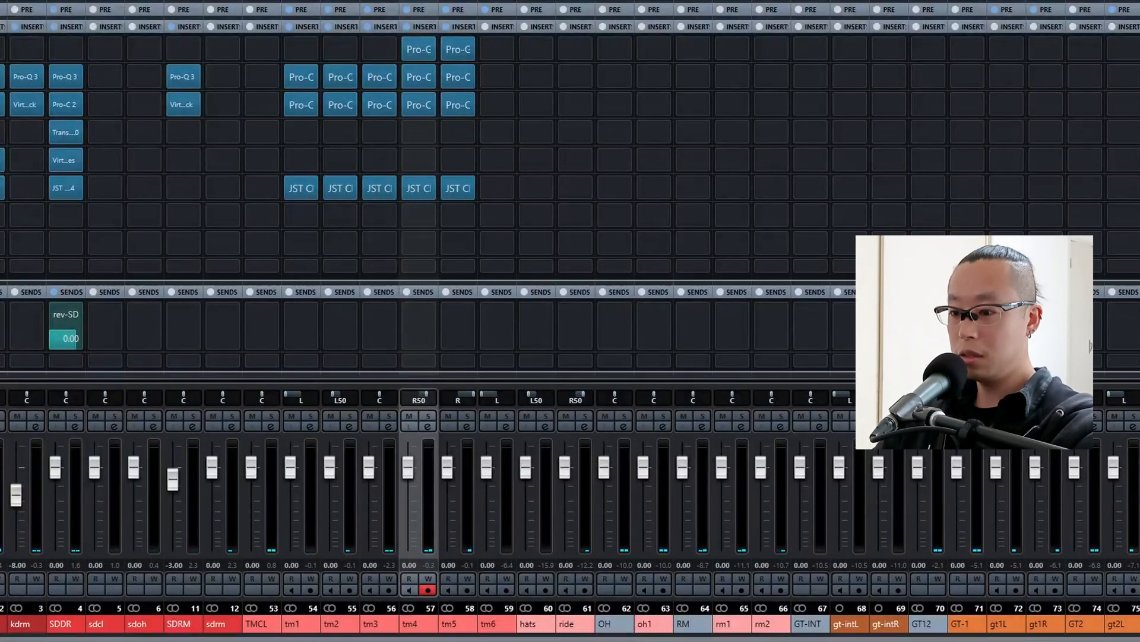
{"action": "left_click", "coordinate": [507, 416]}
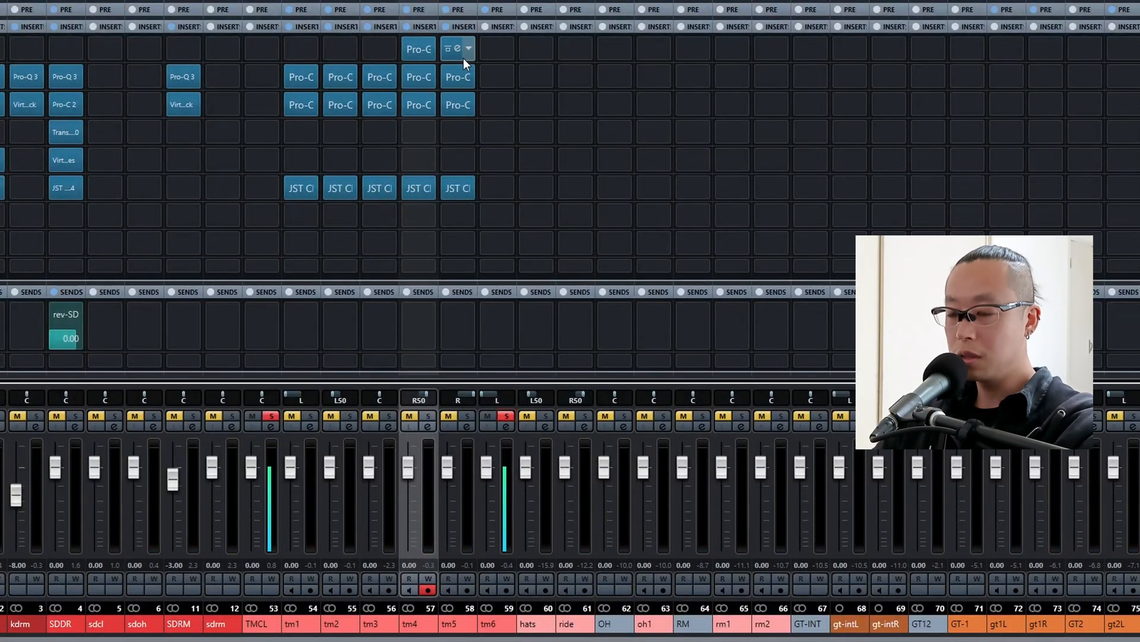
{"action": "left_click_drag", "start_coordinate": [469, 55], "coordinate": [498, 106]}
{"action": "left_click_drag", "start_coordinate": [465, 192], "coordinate": [493, 191]}
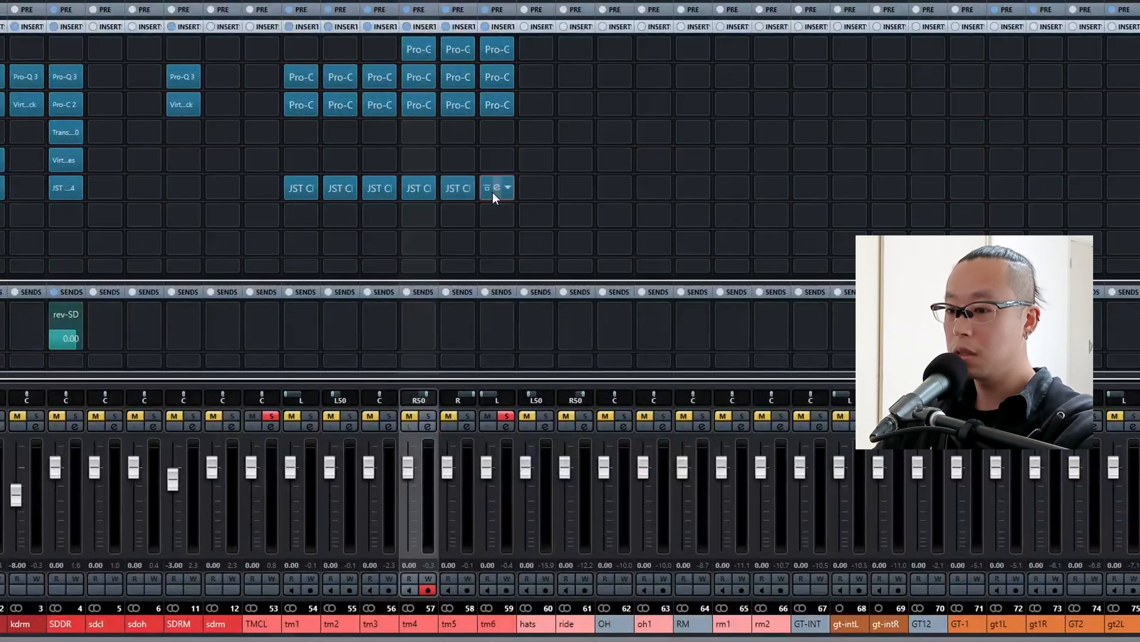
{"action": "left_click", "coordinate": [506, 416]}
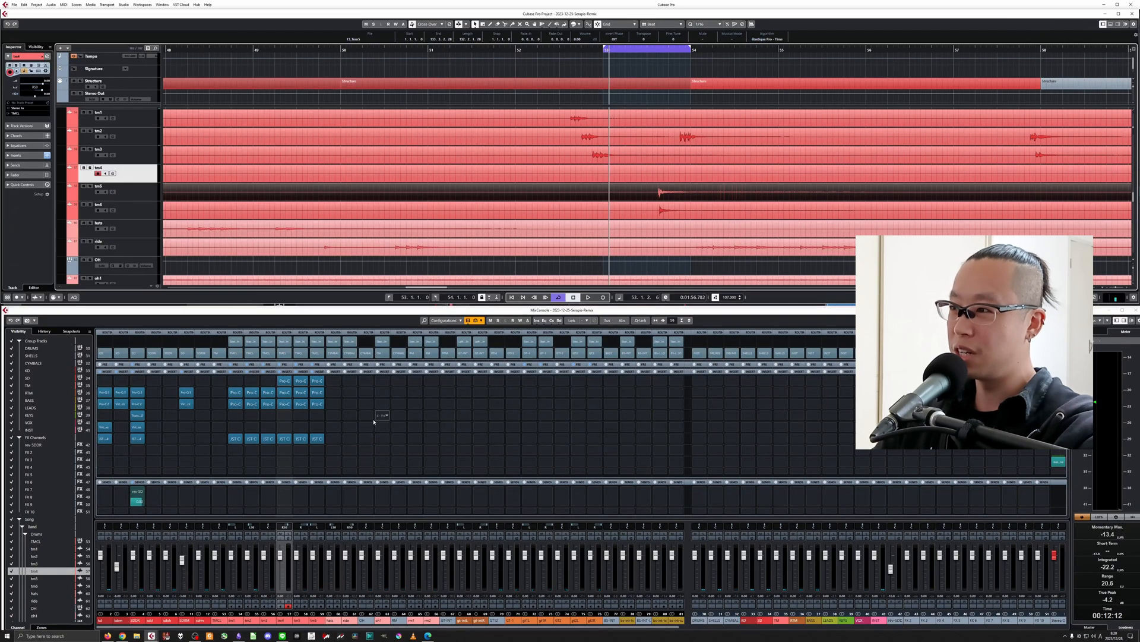
Select the TMCL track and loop the short structure section from bar 78 to 79 containing the tom fill.
{"action": "left_click", "coordinate": [215, 621]}
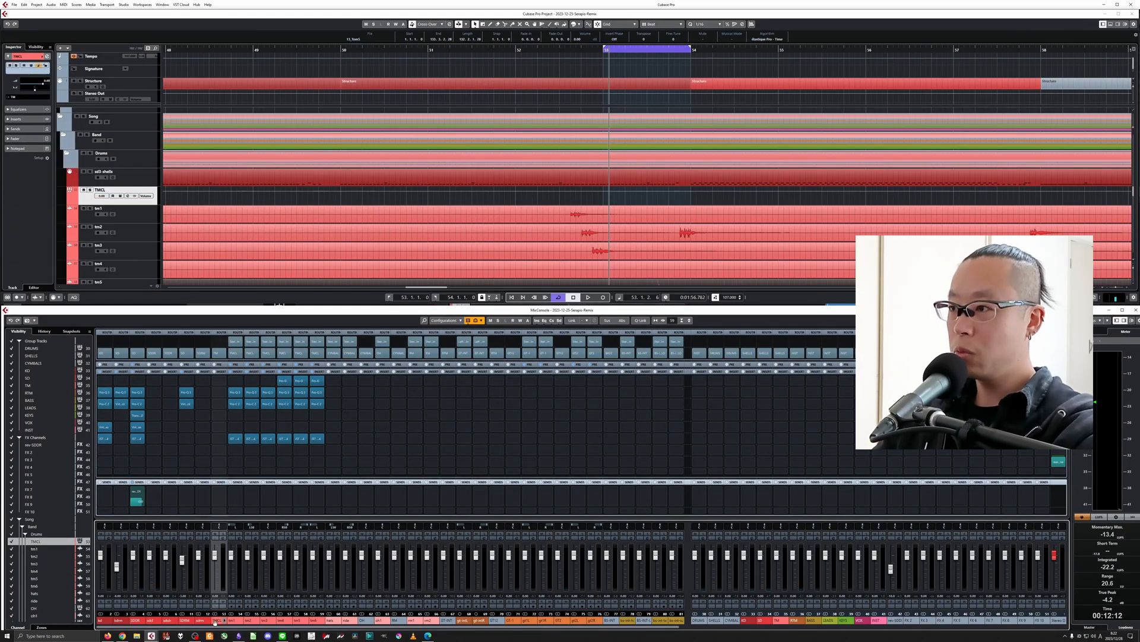
{"action": "scroll", "coordinate": [646, 178], "scroll_direction": "down", "scroll_amount": 3}
{"action": "left_click", "coordinate": [688, 111]}
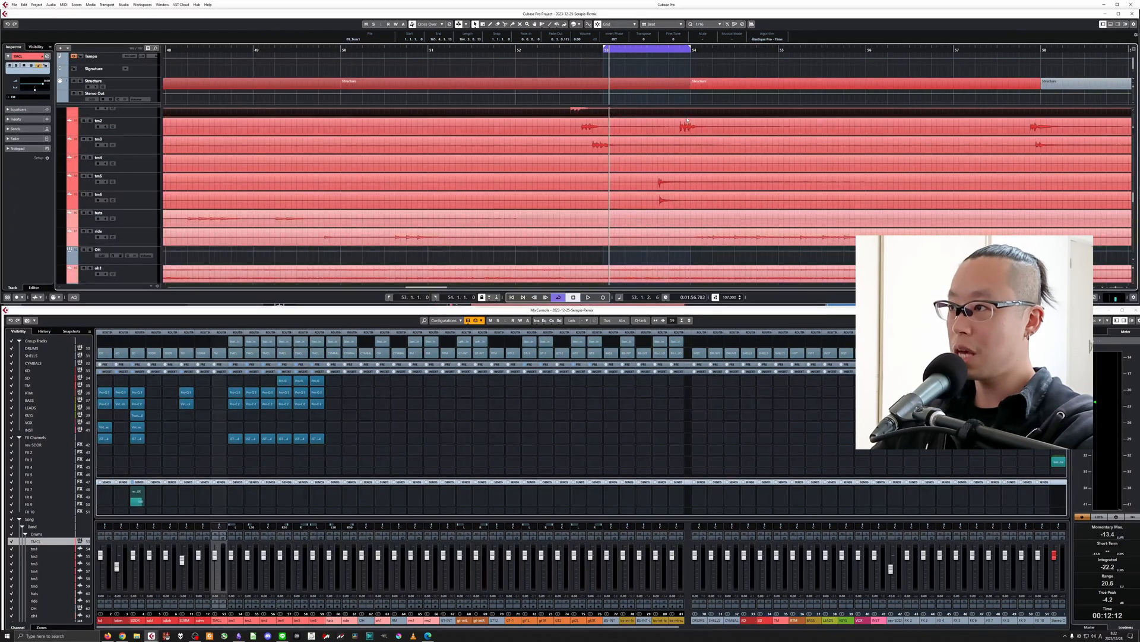
{"action": "key", "text": "g"}
{"action": "key", "text": "g"}
{"action": "key", "text": "g"}
{"action": "key", "text": "g"}
{"action": "key", "text": "g"}
{"action": "key", "text": "g"}
{"action": "key", "text": "g"}
{"action": "key", "text": "g"}
{"action": "scroll", "coordinate": [837, 182], "scroll_direction": "up", "scroll_amount": 1}
{"action": "scroll", "coordinate": [837, 181], "scroll_direction": "up", "scroll_amount": 1}
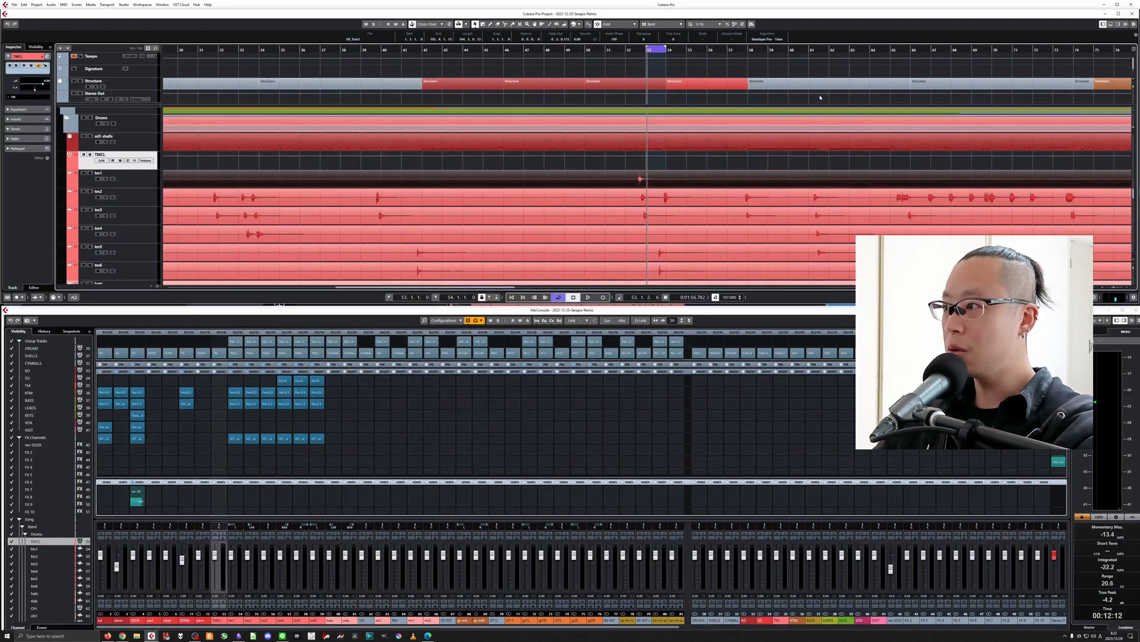
{"action": "left_click", "coordinate": [811, 233]}
{"action": "key", "text": "g"}
{"action": "key", "text": "g"}
{"action": "key", "text": "g"}
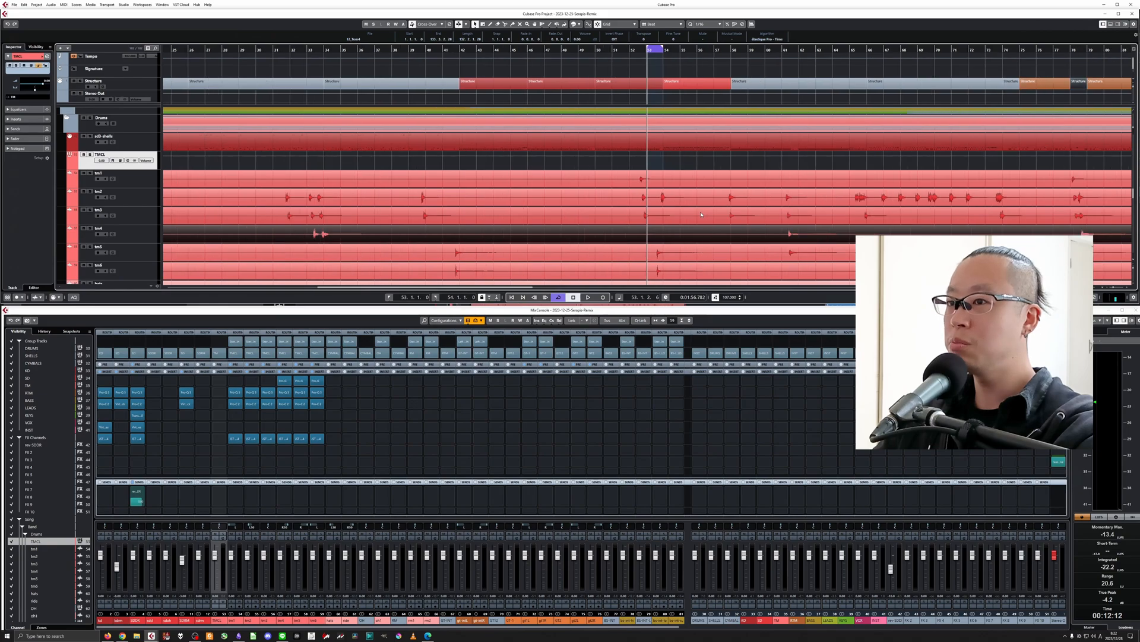
{"action": "key", "text": "g"}
{"action": "scroll", "coordinate": [700, 214], "scroll_direction": "down", "scroll_amount": 1}
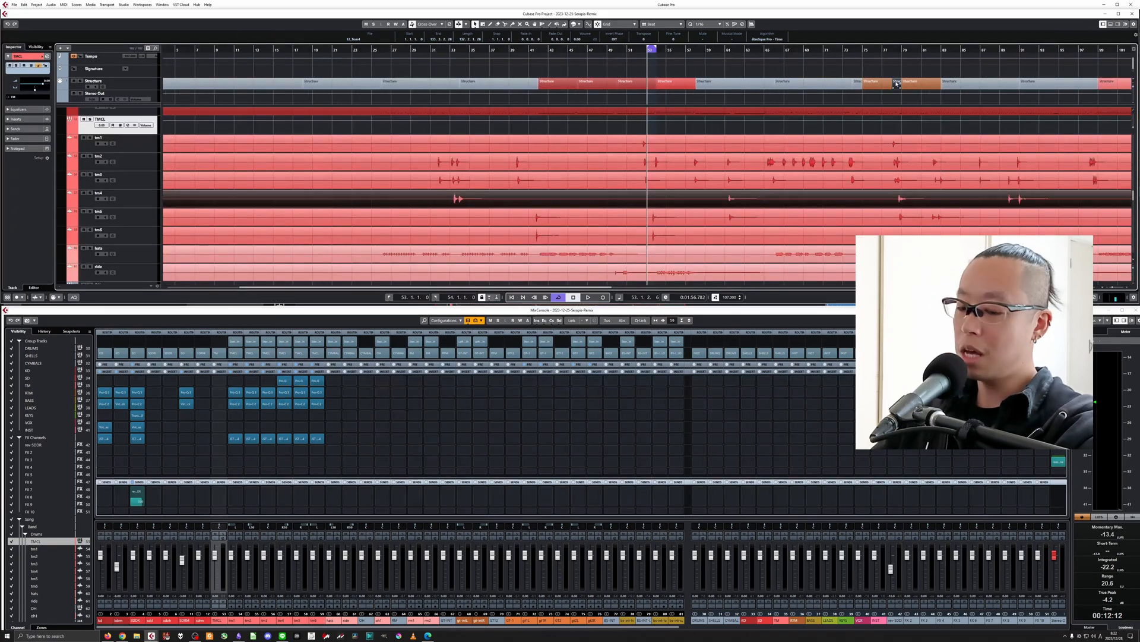
{"action": "key", "text": "KP_1"}
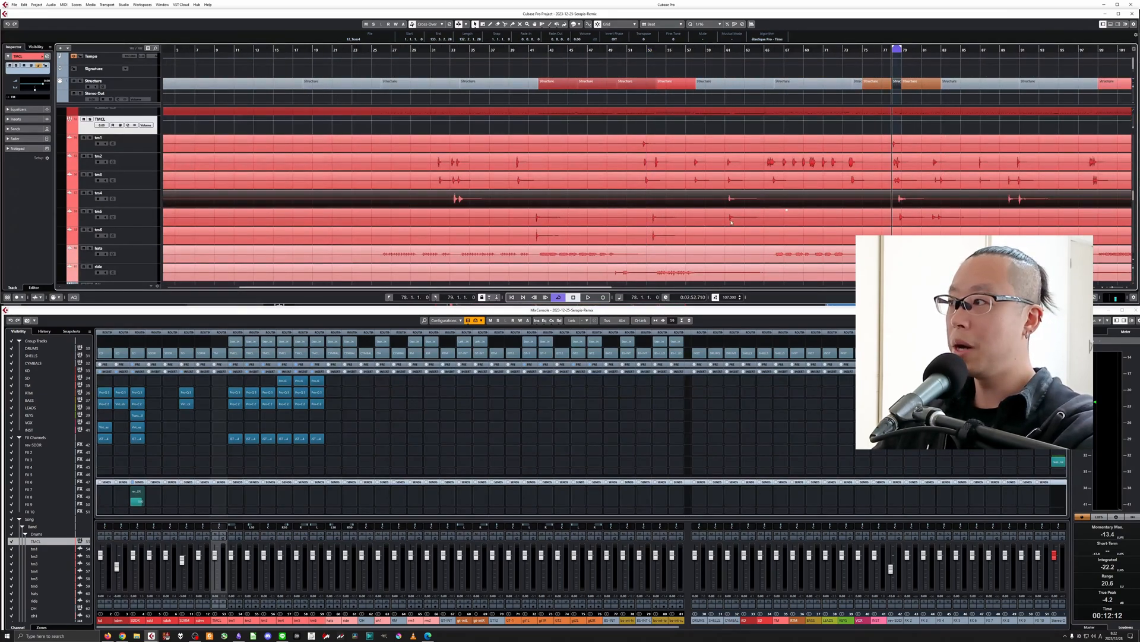
{"action": "key", "text": "h"}
{"action": "key", "text": "h"}
{"action": "key", "text": "h"}
{"action": "key", "text": "h"}
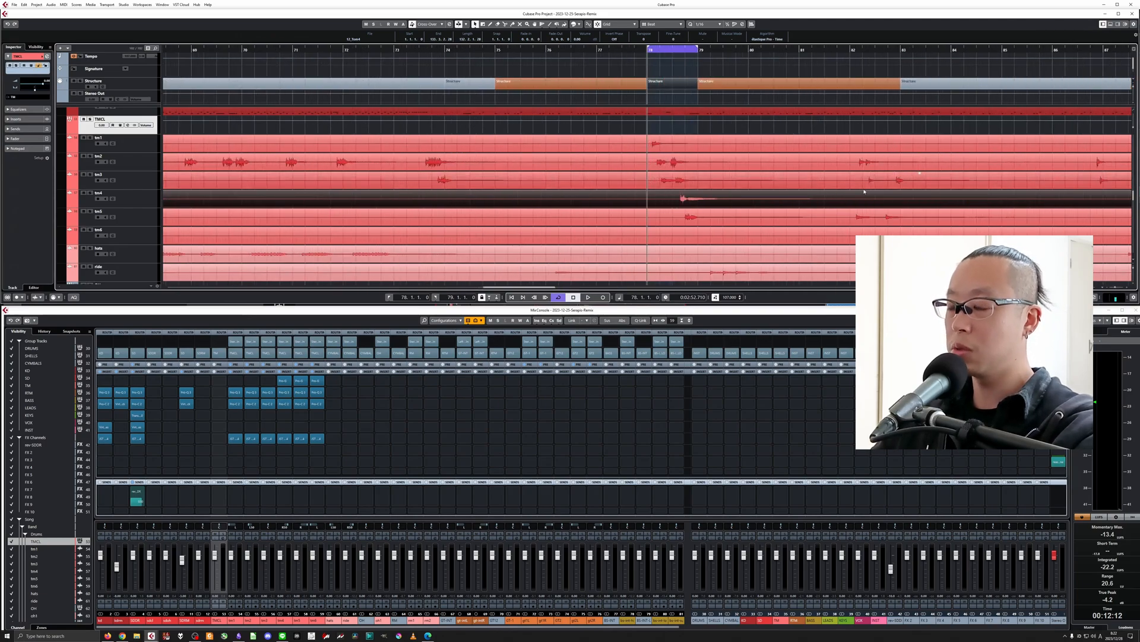
Solo the RM room group to listen to its looped section, and unsolo it and return to the loop start.
{"action": "scroll", "coordinate": [864, 191], "scroll_direction": "down", "scroll_amount": 5}
{"action": "left_click", "coordinate": [90, 145]}
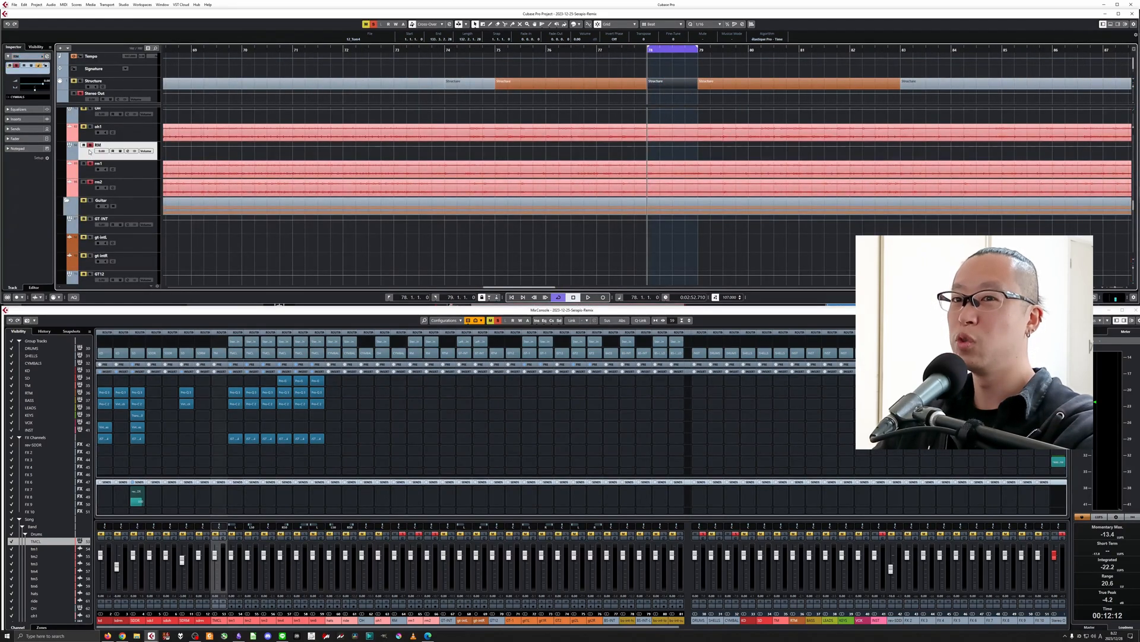
{"action": "key", "text": "space"}
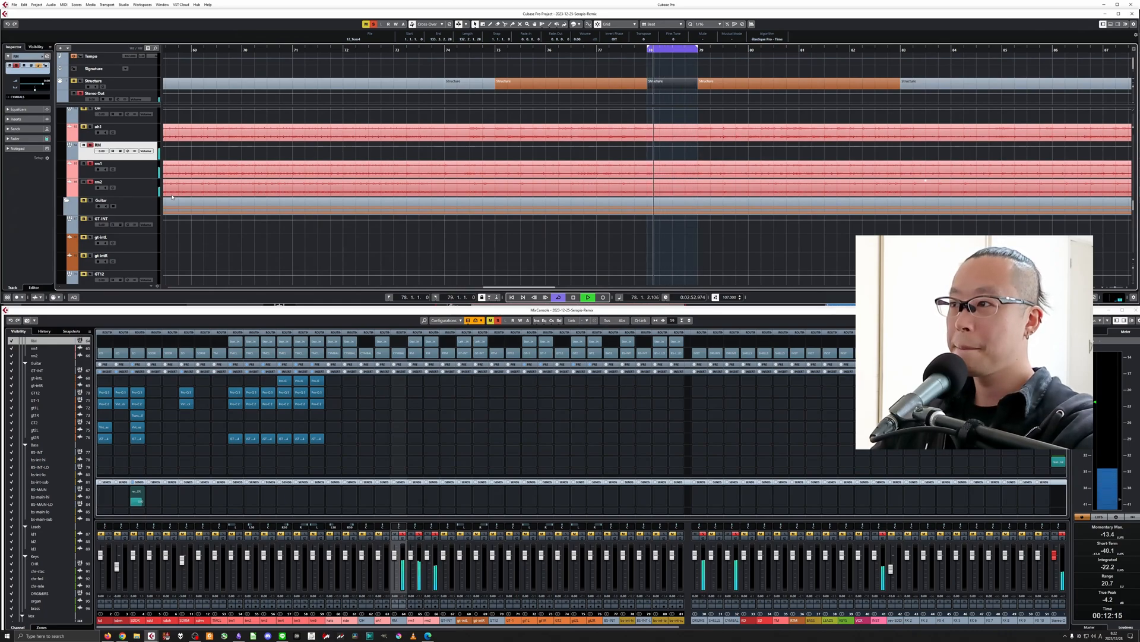
{"action": "key", "text": "space"}
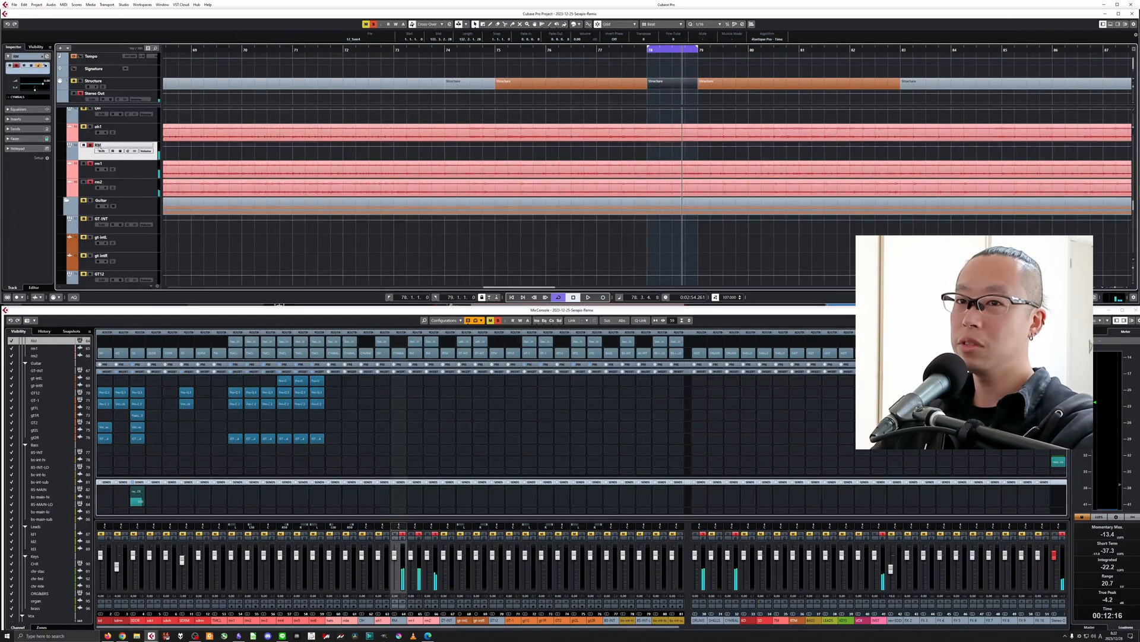
{"action": "left_click", "coordinate": [89, 145]}
{"action": "key", "text": "KP_1"}
{"action": "scroll", "coordinate": [545, 211], "scroll_direction": "up", "scroll_amount": 4}
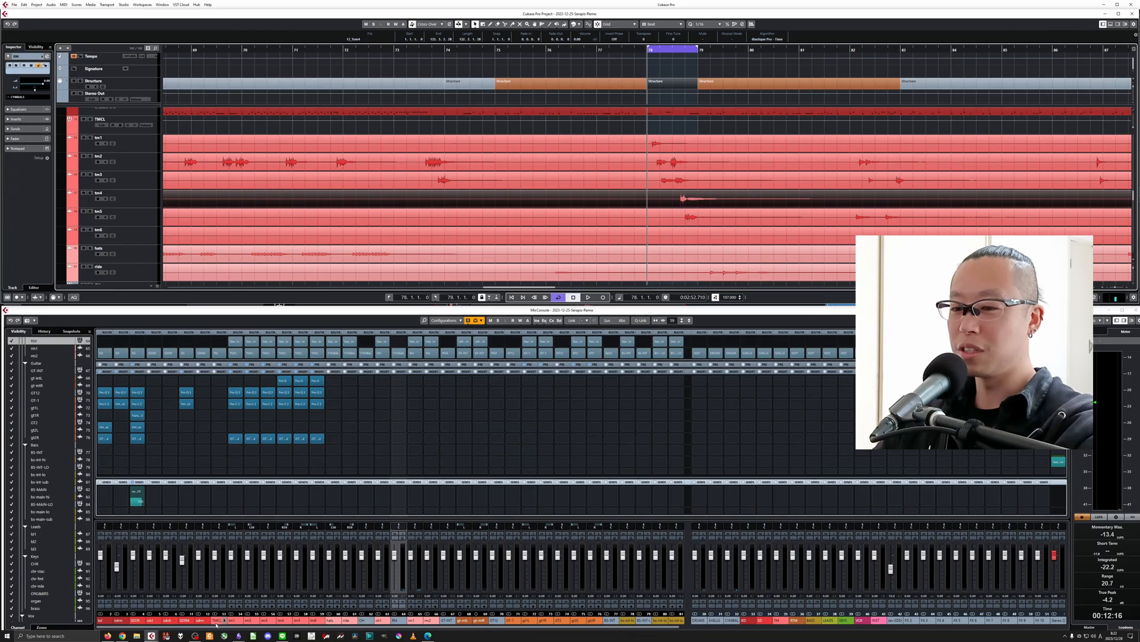
Set up a reverb send from TMCL to the FX 2 channel and rename that channel rev-TM.
{"action": "left_click", "coordinate": [217, 487]}
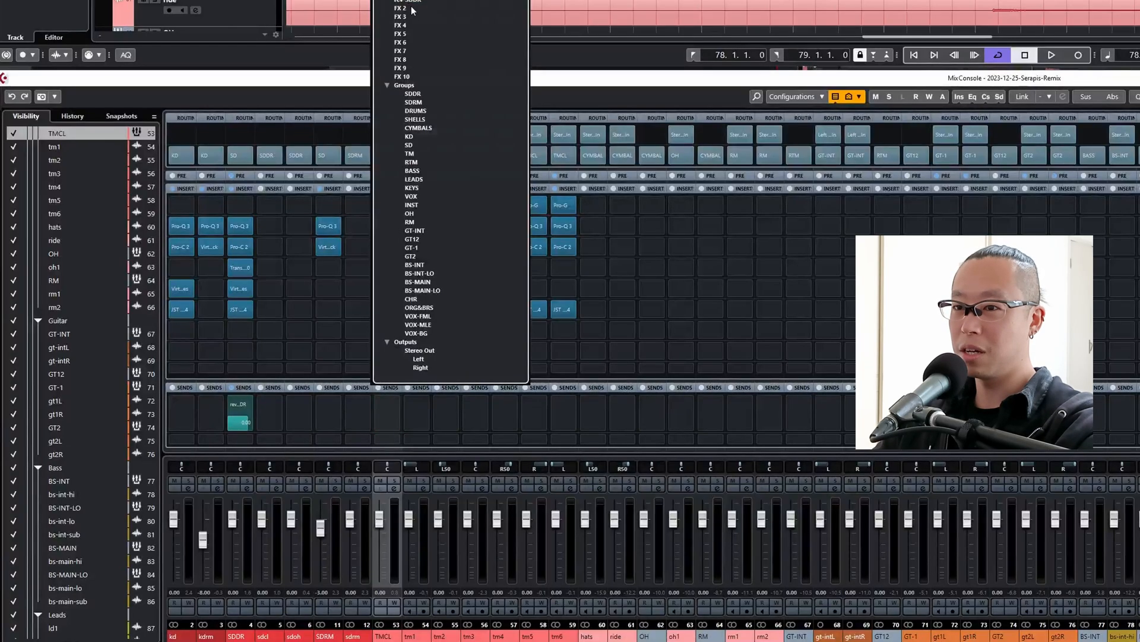
{"action": "left_click", "coordinate": [413, 10]}
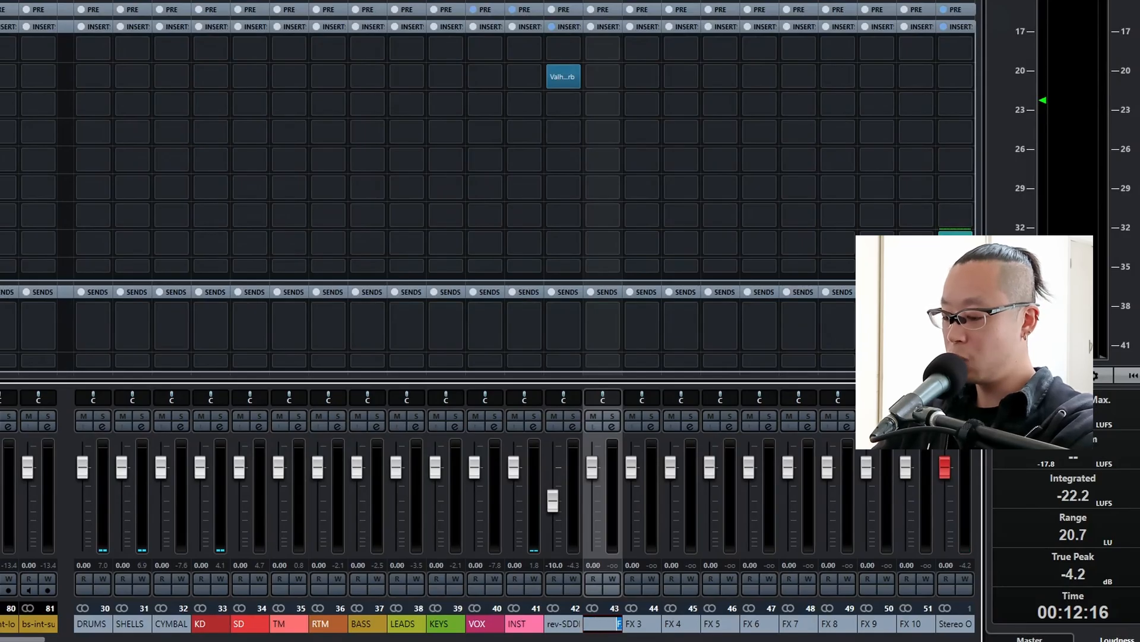
{"action": "type", "text": "rev-TM"}
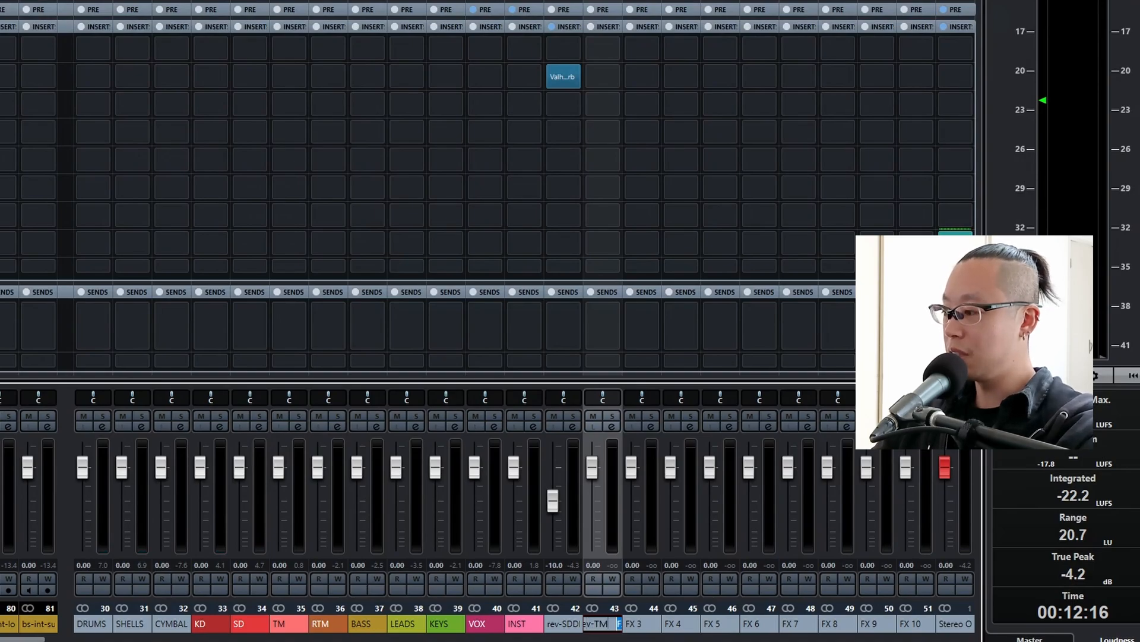
{"action": "key", "text": "Return"}
Copy ValhallaVintageVerb from the snare reverb channel to rev-TM and load its Large Wood Room preset.
{"action": "left_click_drag", "start_coordinate": [564, 76], "coordinate": [602, 77]}
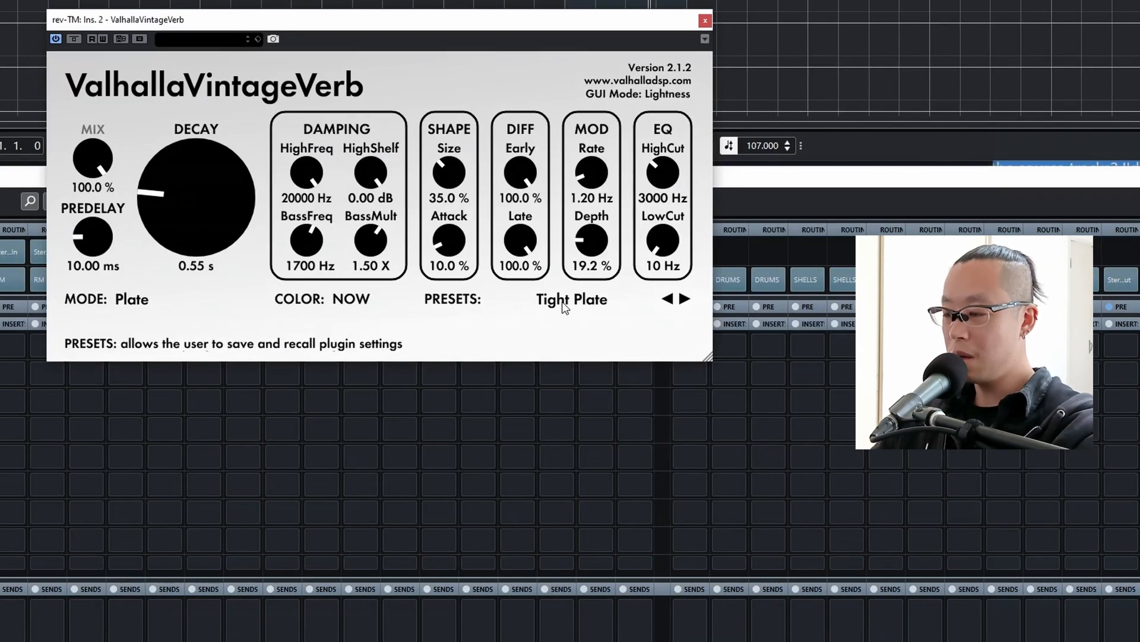
{"action": "left_click", "coordinate": [562, 303]}
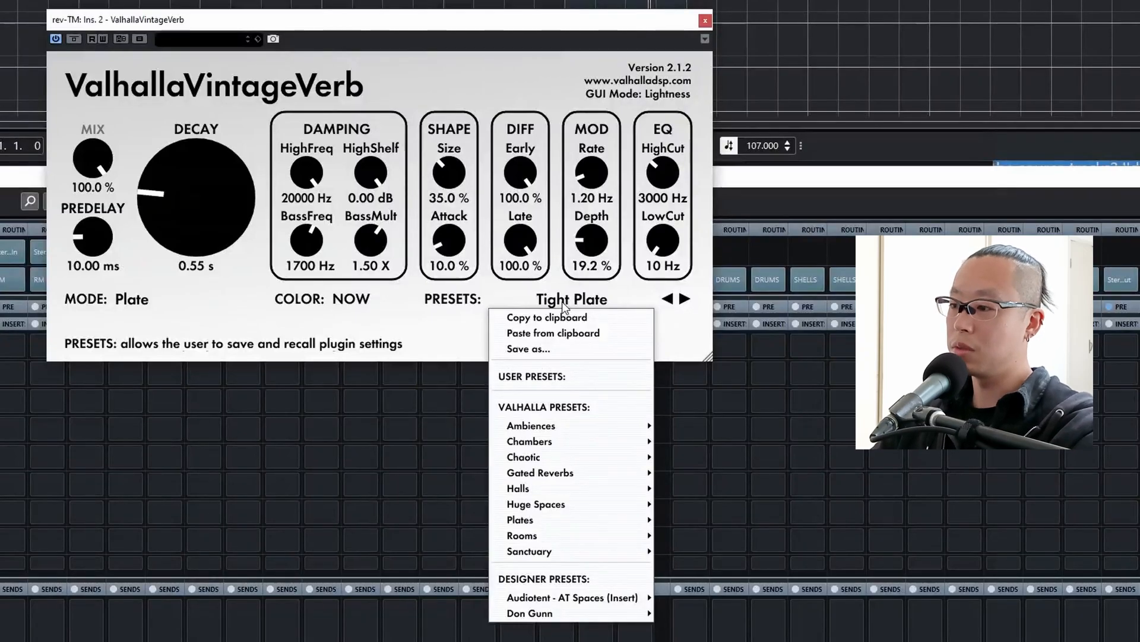
{"action": "mouse_move", "coordinate": [593, 537]}
{"action": "left_click", "coordinate": [722, 458]}
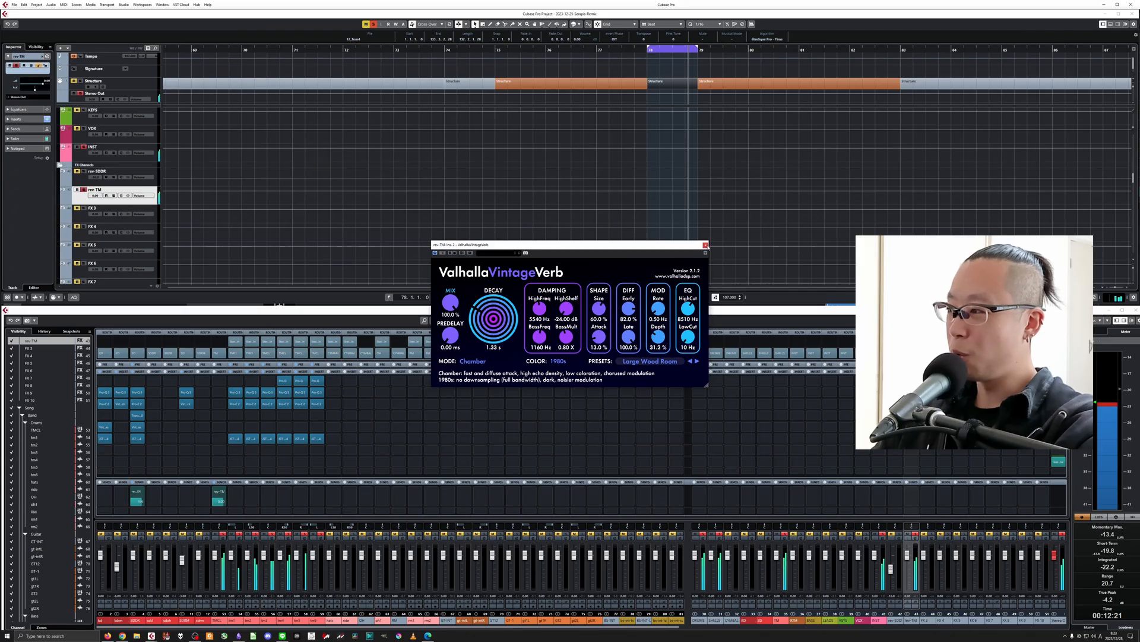
{"action": "left_click", "coordinate": [705, 21]}
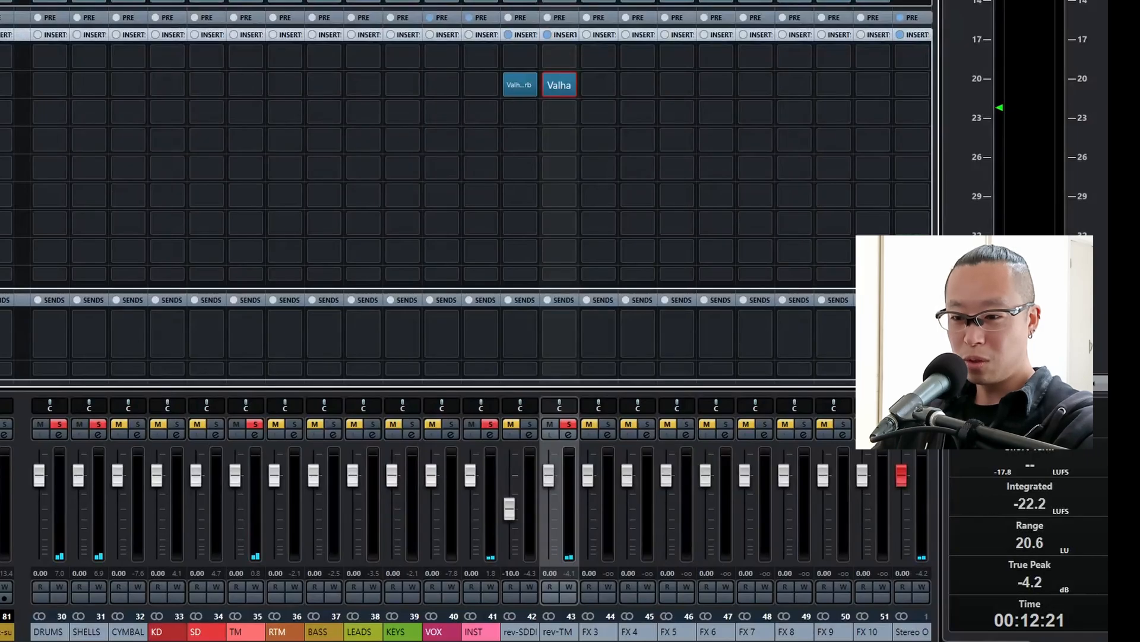
Place Virtual Mix Rack with the FG-116 compressor after the reverb on rev-TM and raise the compressor's input.
{"action": "left_click_drag", "start_coordinate": [559, 85], "coordinate": [552, 110]}
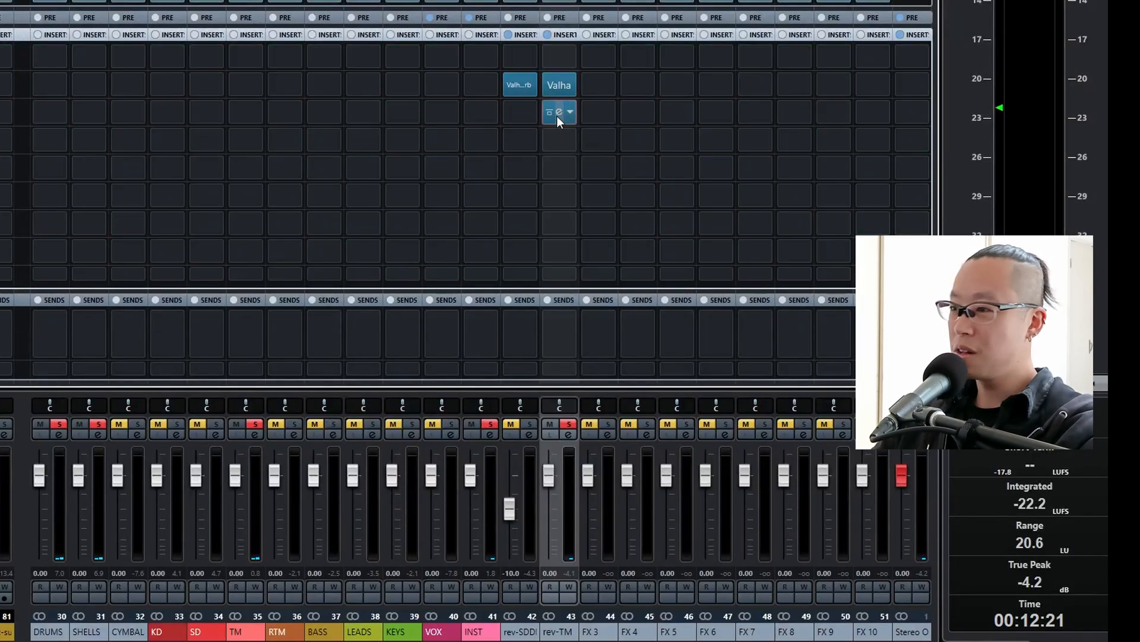
{"action": "left_click", "coordinate": [557, 114]}
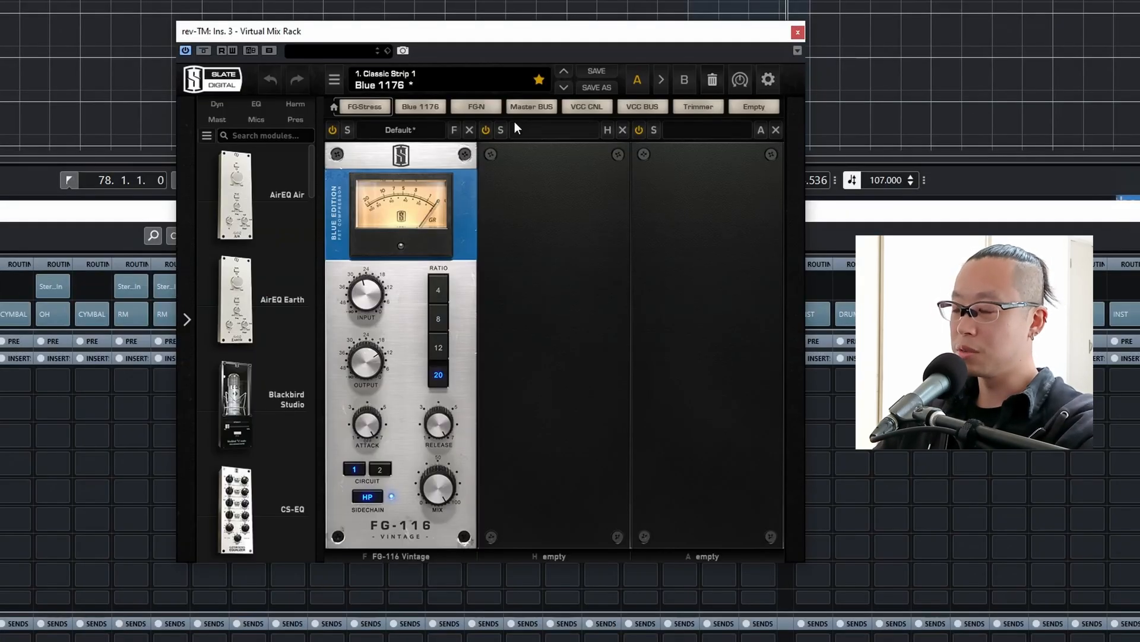
{"action": "left_click", "coordinate": [803, 35]}
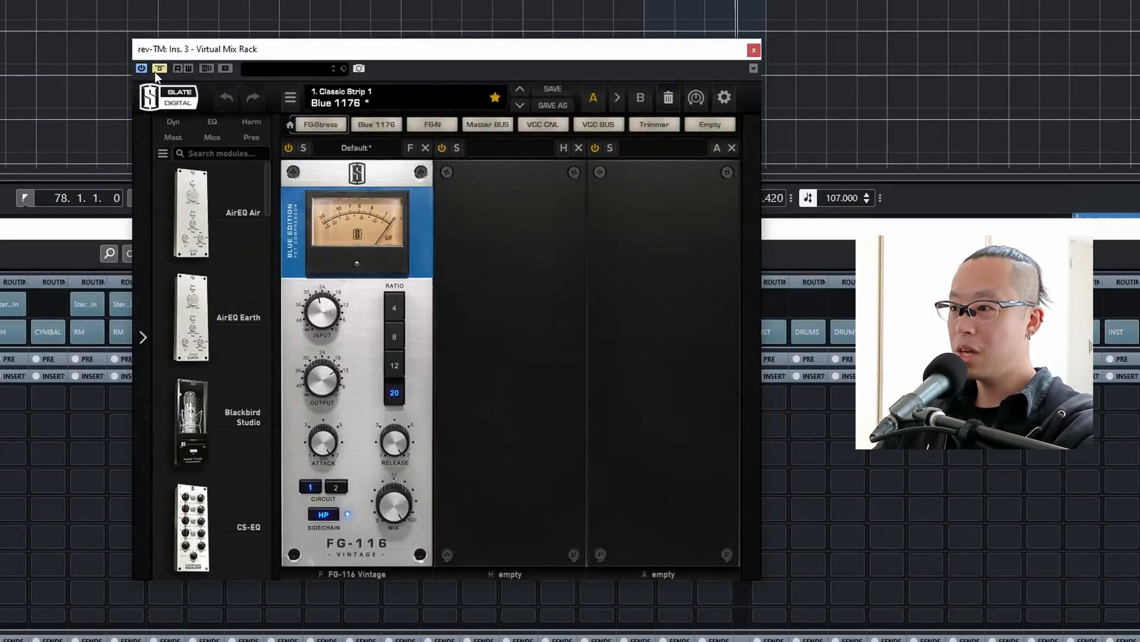
{"action": "left_click", "coordinate": [156, 70]}
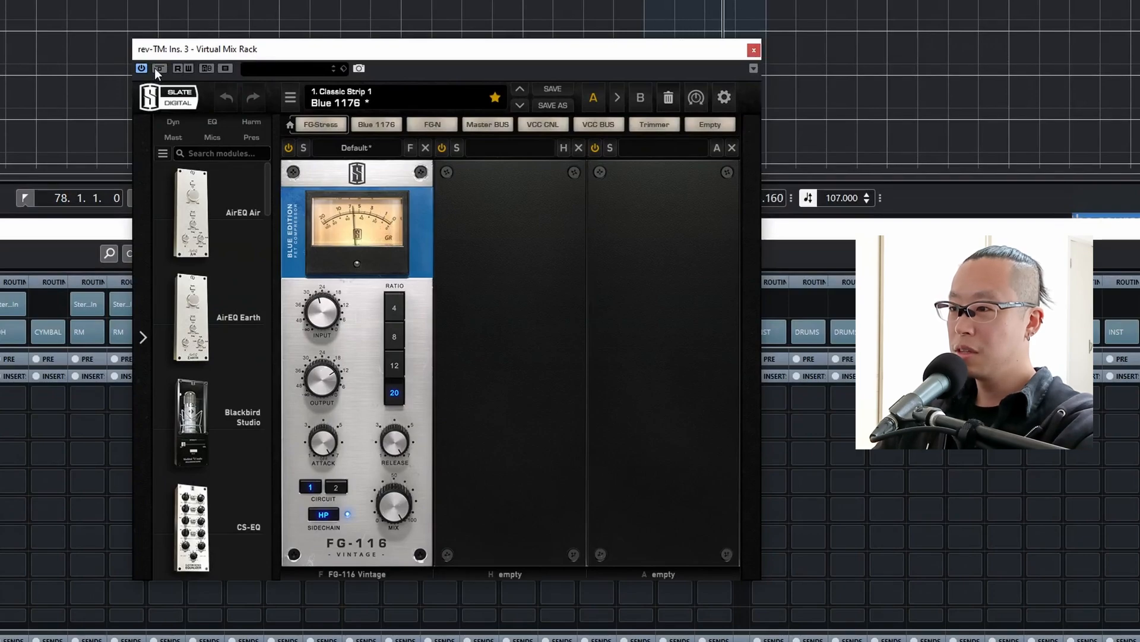
{"action": "left_click_drag", "start_coordinate": [330, 321], "coordinate": [332, 312]}
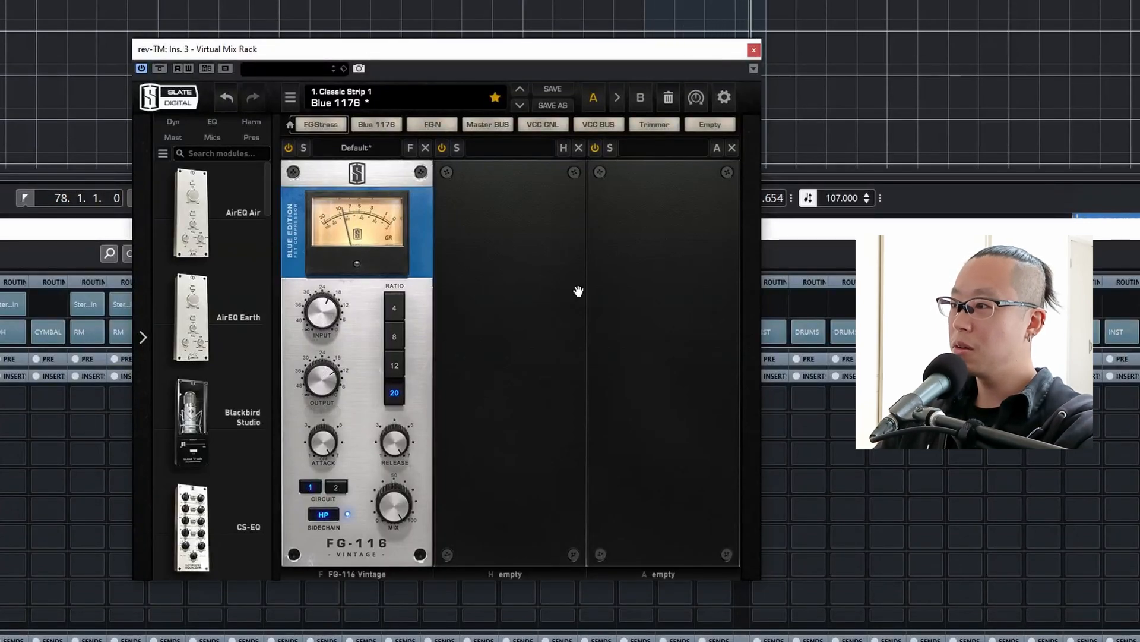
{"action": "left_click", "coordinate": [754, 50]}
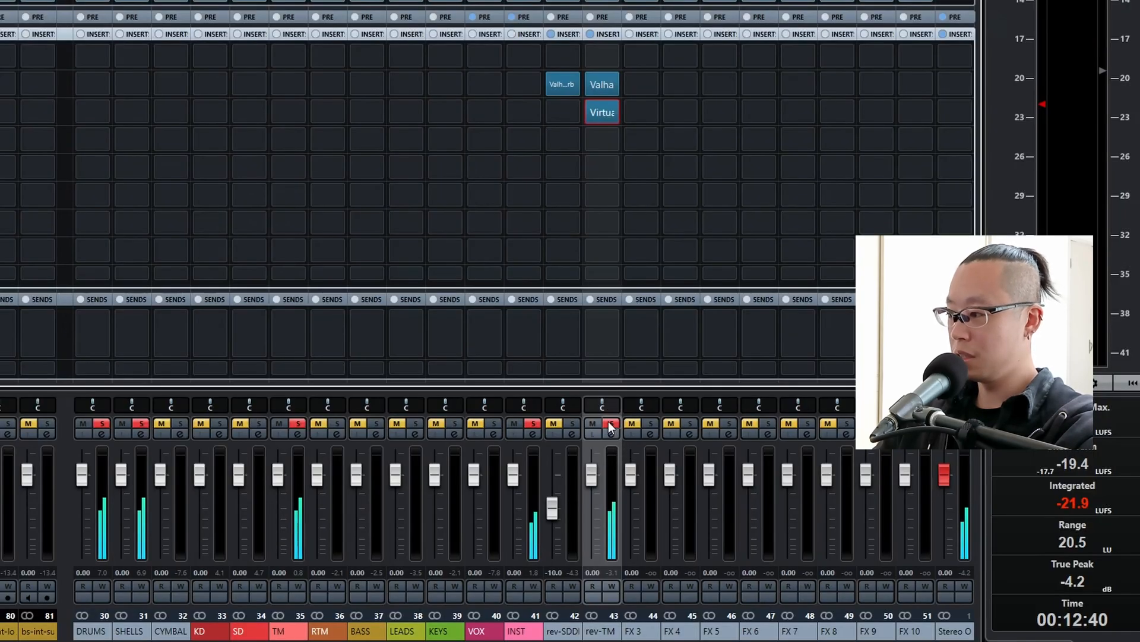
Clear the solos and lower the rev-TM fader to -5 dB against the full mix.
{"action": "left_click", "coordinate": [533, 423]}
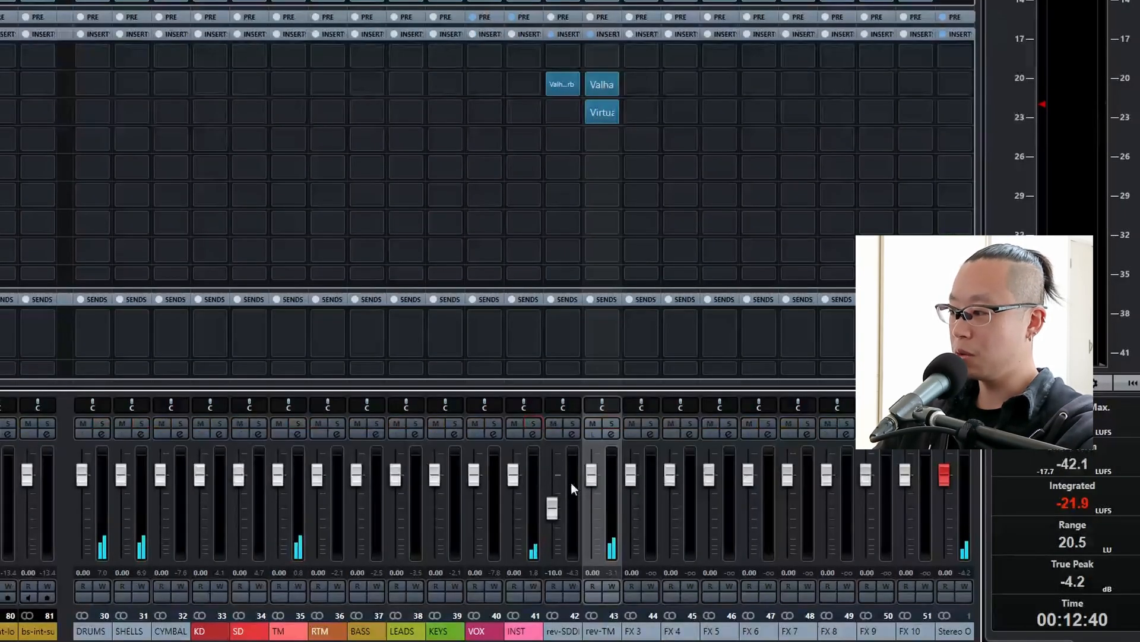
{"action": "left_click", "coordinate": [591, 479]}
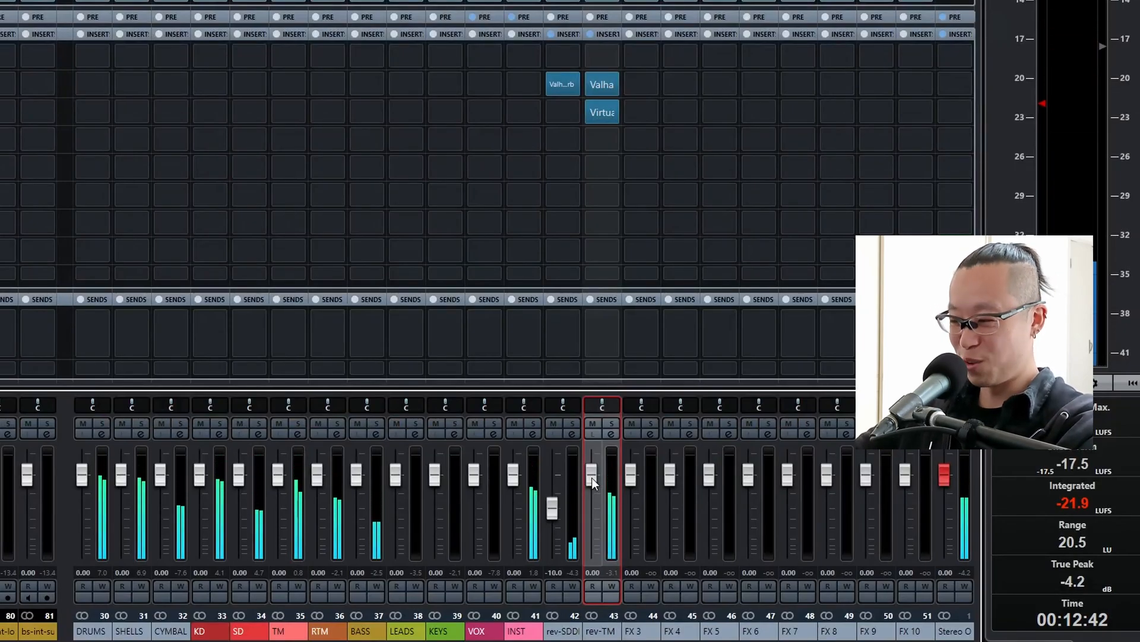
{"action": "scroll", "coordinate": [592, 479], "scroll_direction": "down", "scroll_amount": 3}
{"action": "scroll", "coordinate": [593, 479], "scroll_direction": "down", "scroll_amount": 5}
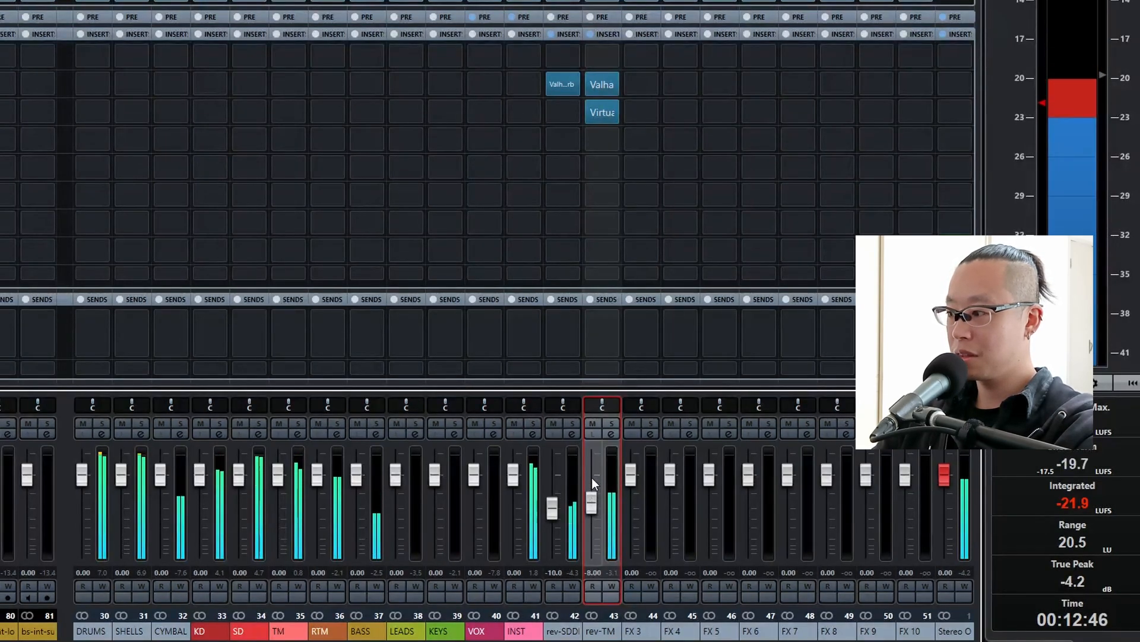
{"action": "scroll", "coordinate": [592, 481], "scroll_direction": "up", "scroll_amount": 3}
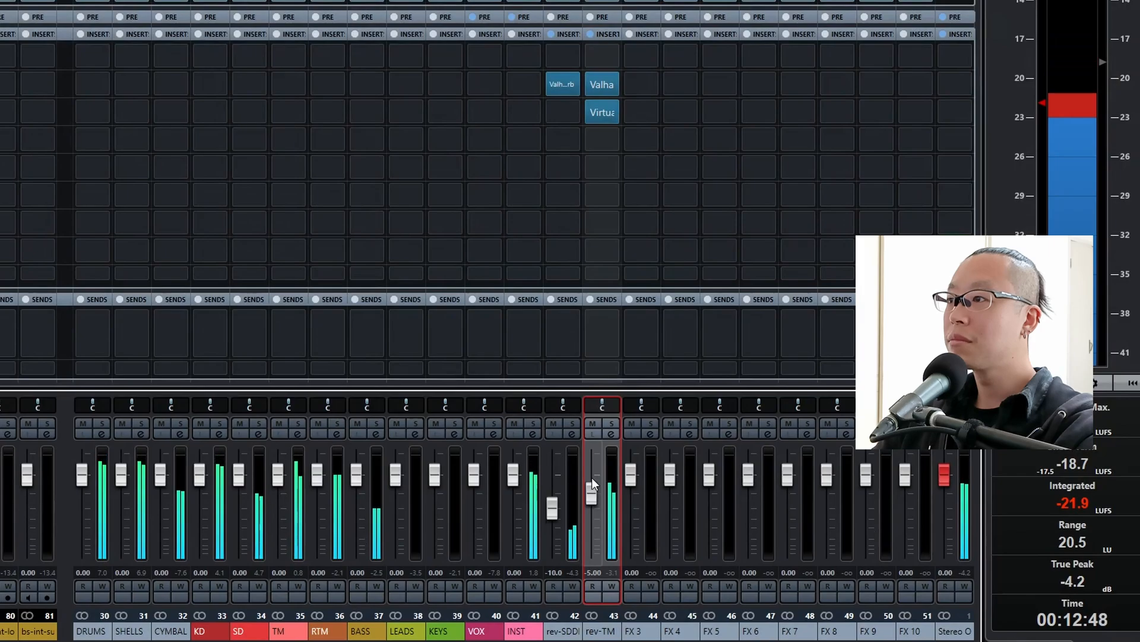
Compare the full mix with rev-TM muted and unmuted, and audition the SHELLS group on its own.
{"action": "left_click", "coordinate": [592, 423]}
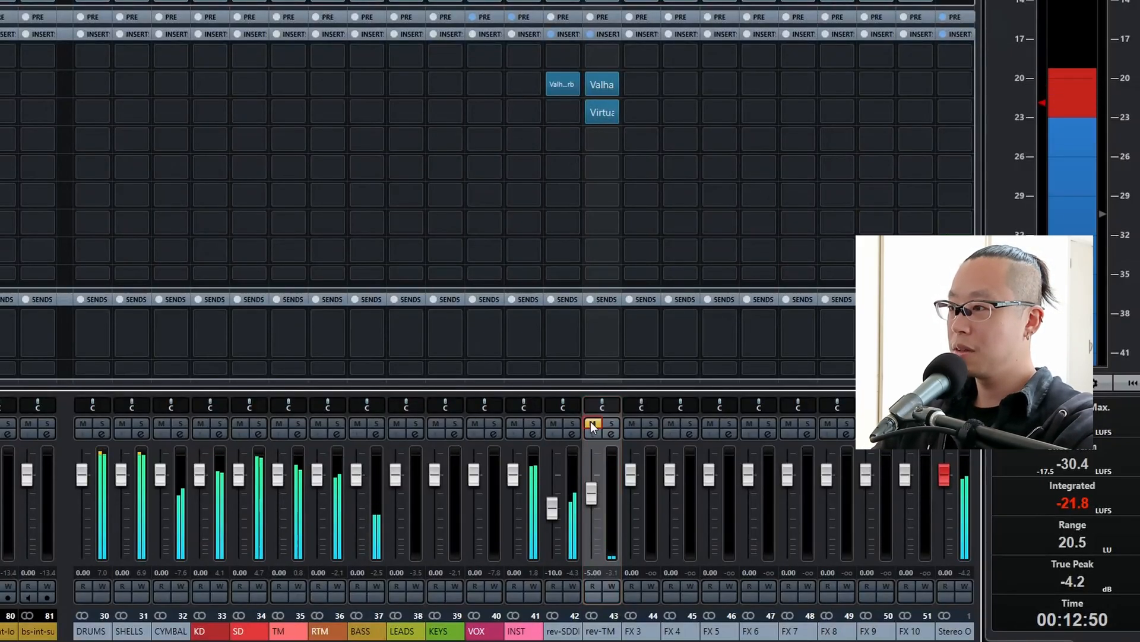
{"action": "left_click", "coordinate": [592, 424]}
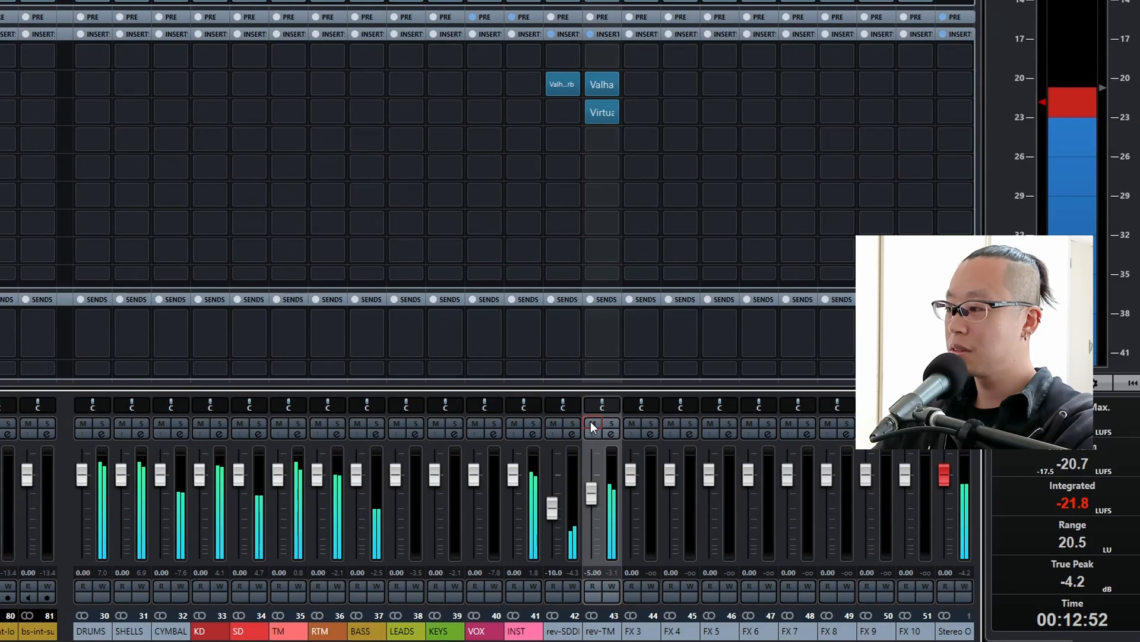
{"action": "left_click", "coordinate": [591, 423]}
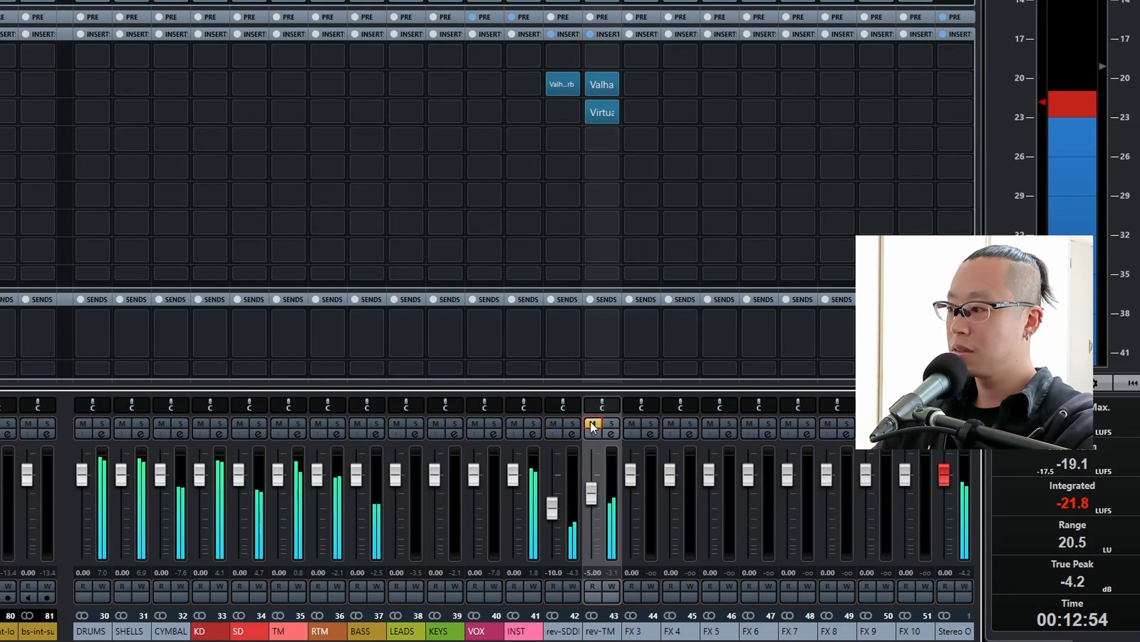
{"action": "left_click", "coordinate": [591, 424]}
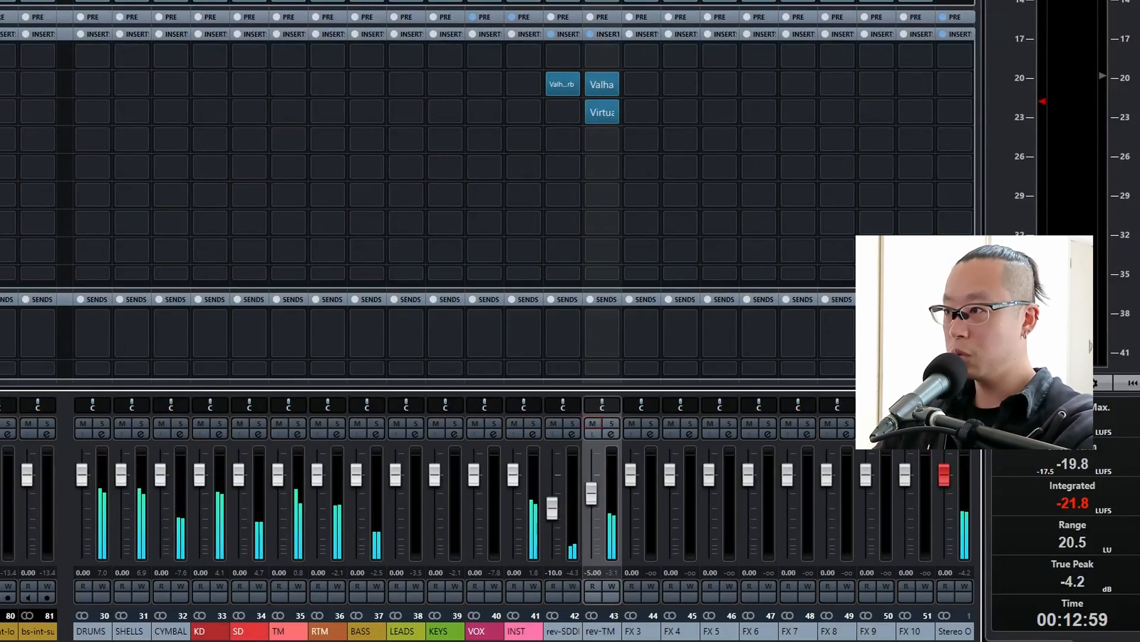
{"action": "left_click", "coordinate": [141, 424]}
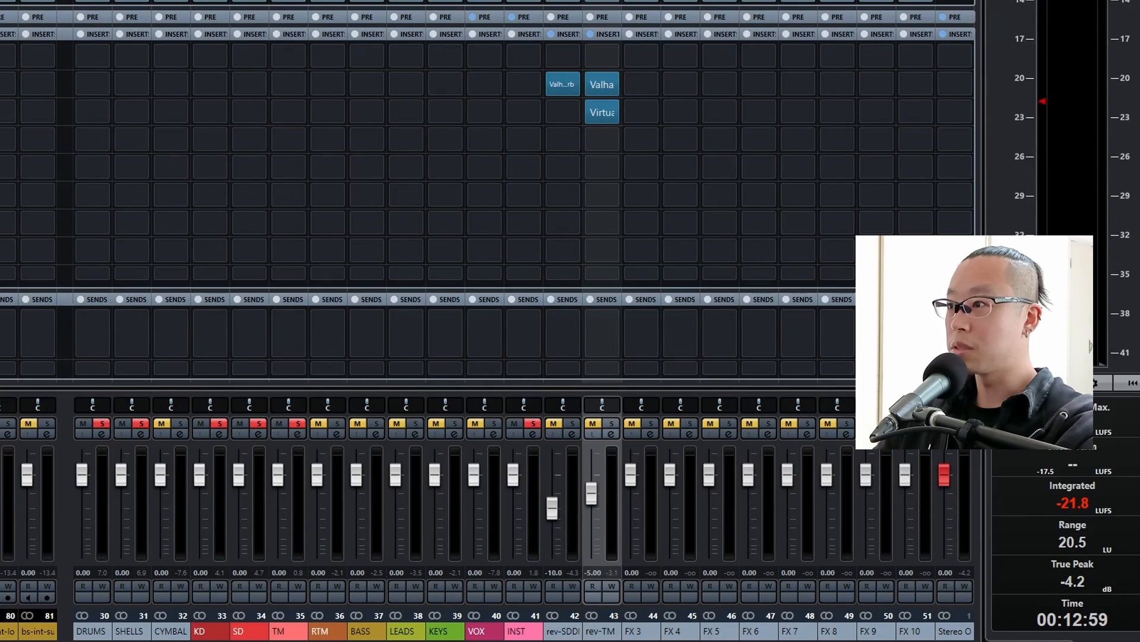
{"action": "key", "text": "space"}
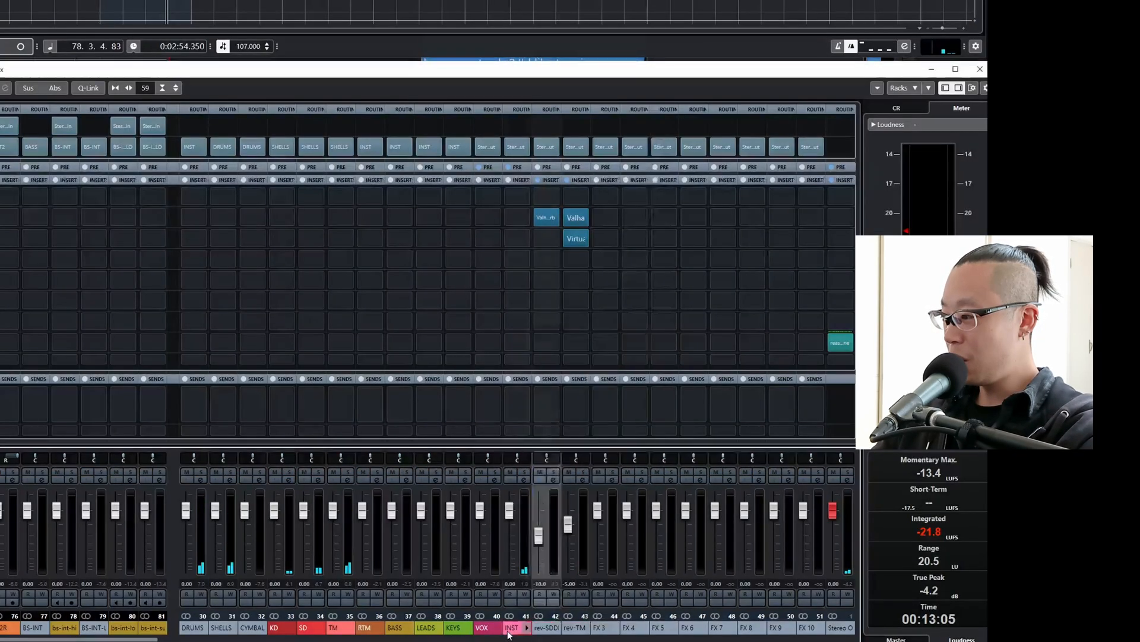
Route the output of the rev-SDDR channel to the SD group and the output of rev-TM to the TM group.
{"action": "left_click", "coordinate": [521, 628]}
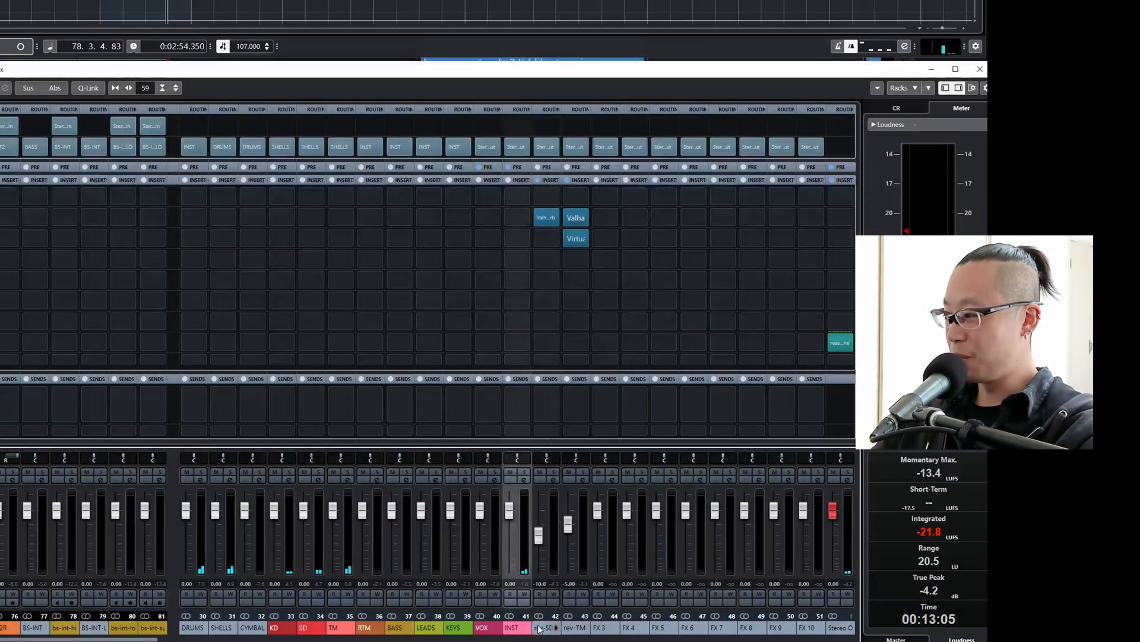
{"action": "left_click", "coordinate": [540, 629]}
{"action": "left_click", "coordinate": [546, 147]}
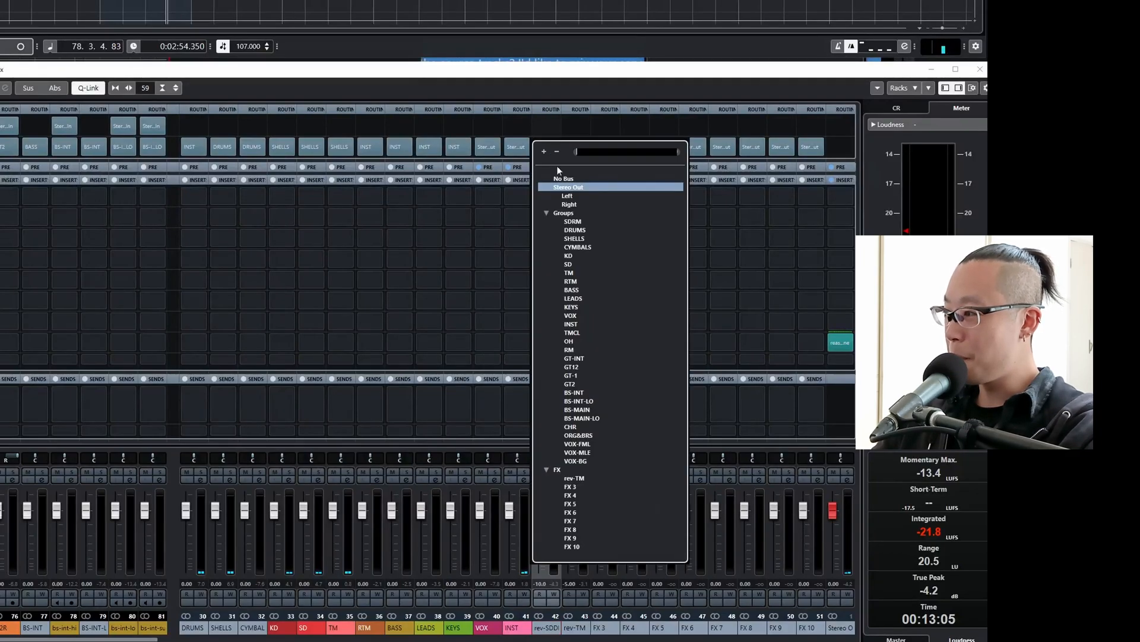
{"action": "left_click", "coordinate": [572, 262]}
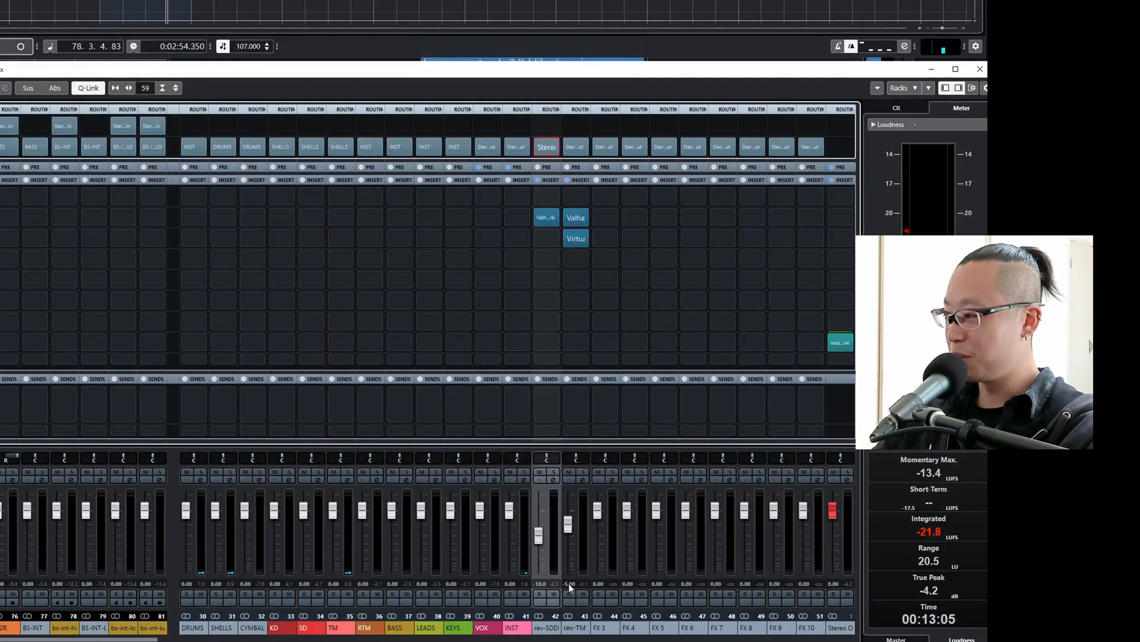
{"action": "left_click", "coordinate": [574, 625]}
{"action": "left_click", "coordinate": [575, 127]}
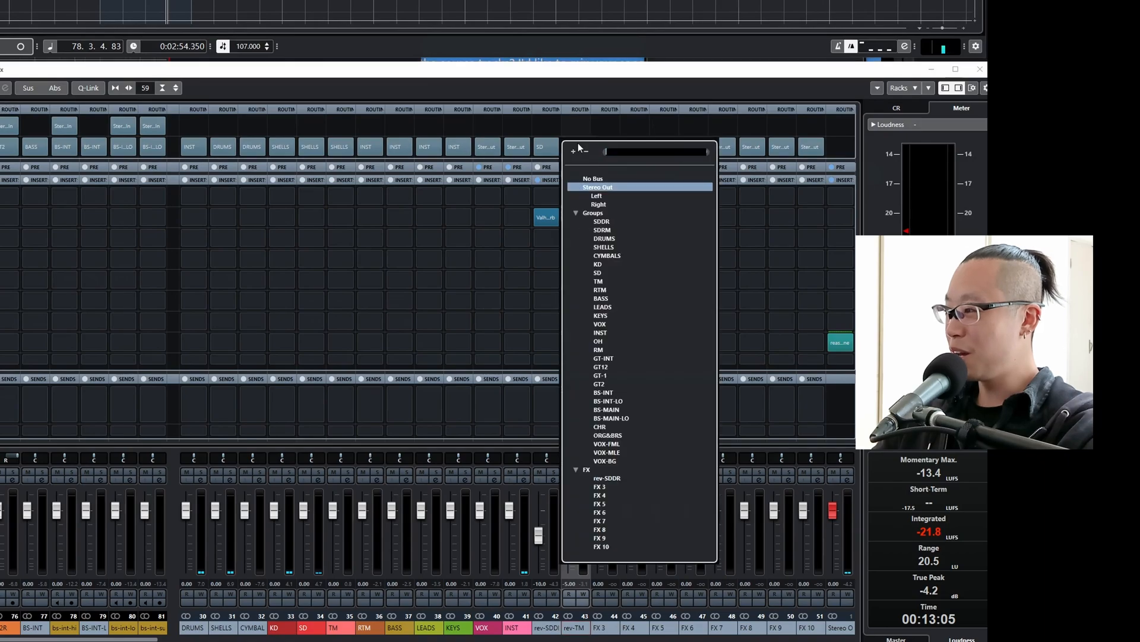
{"action": "left_click", "coordinate": [601, 282], "text": "alt+shift"}
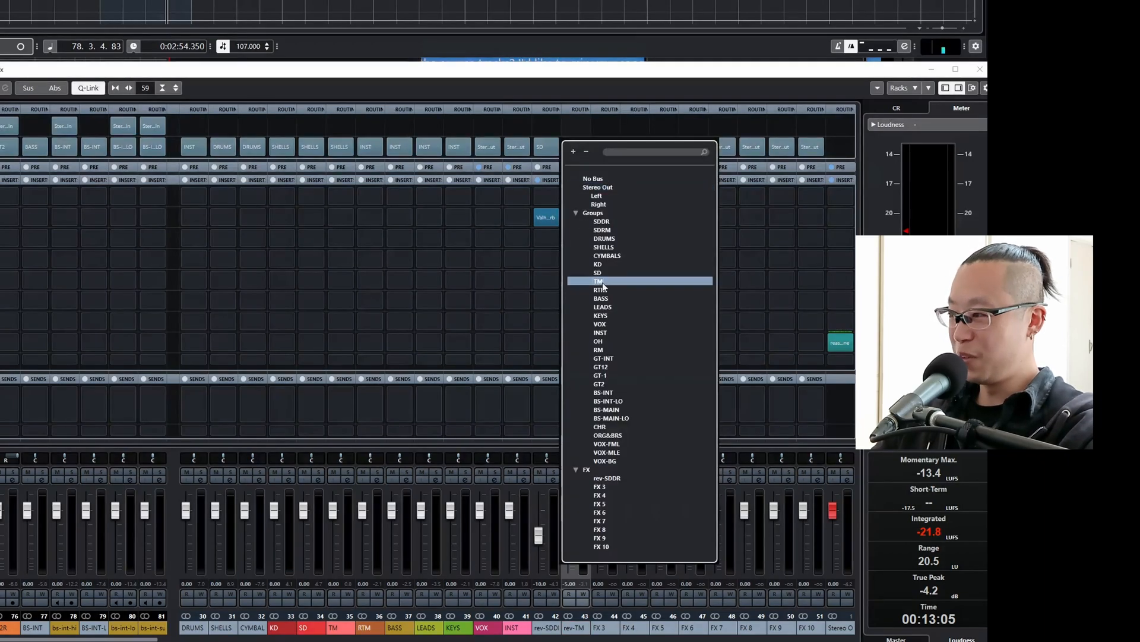
Solo the SHELLS group, insert Virtual Mix Rack in its second insert slot and load the Blue 1176 strip.
{"action": "left_click", "coordinate": [231, 472]}
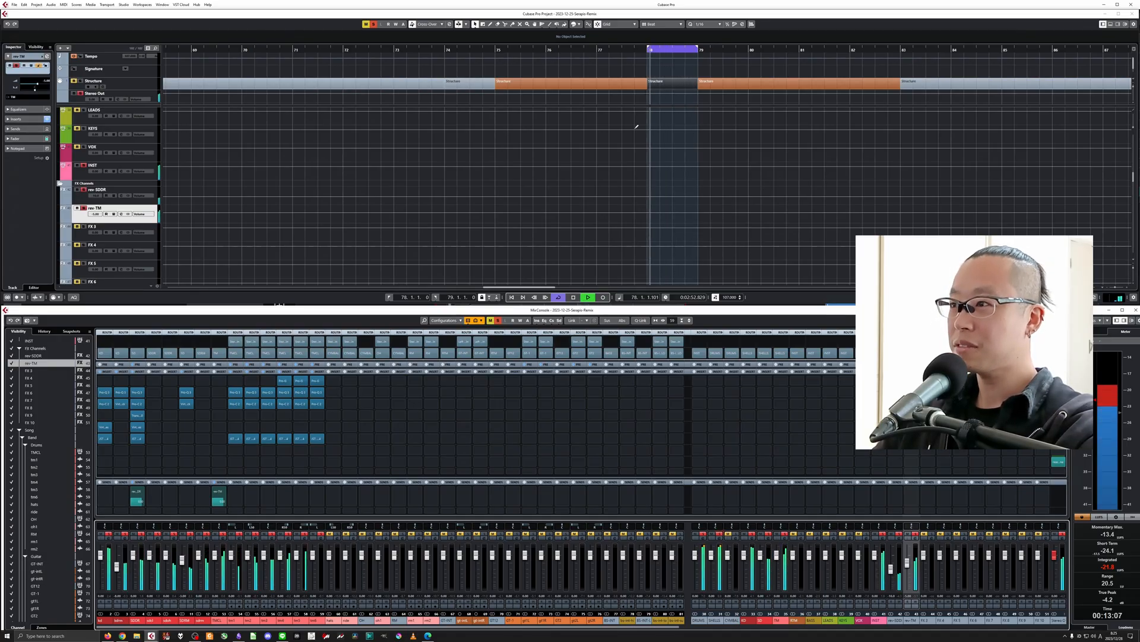
{"action": "scroll", "coordinate": [636, 131], "scroll_direction": "down", "scroll_amount": 5}
{"action": "scroll", "coordinate": [631, 145], "scroll_direction": "down", "scroll_amount": 2}
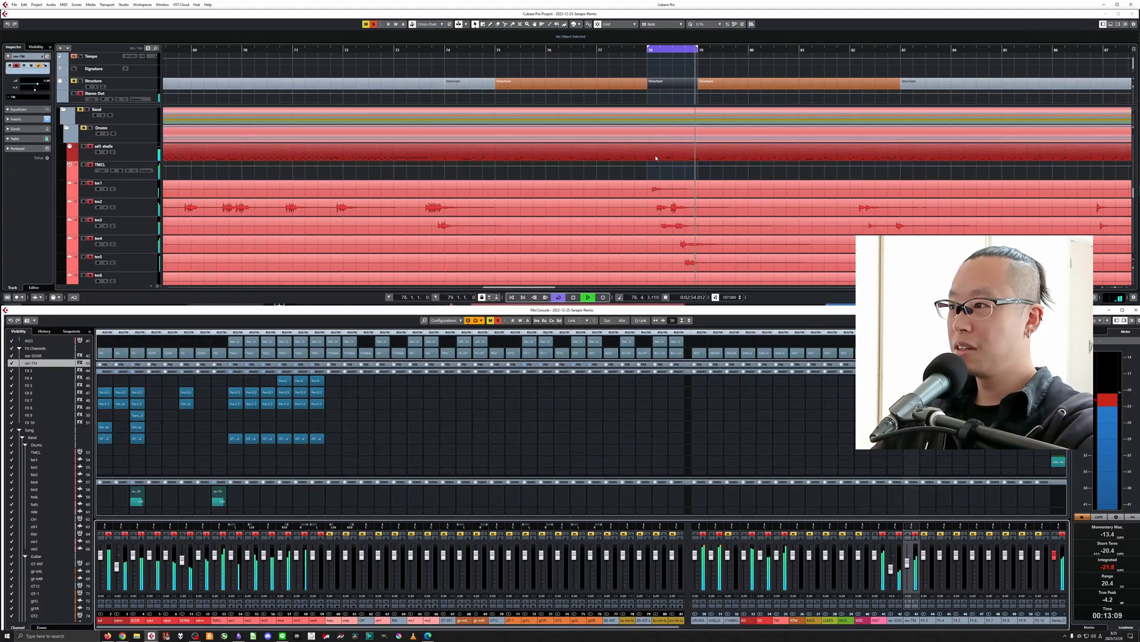
{"action": "key", "text": "space"}
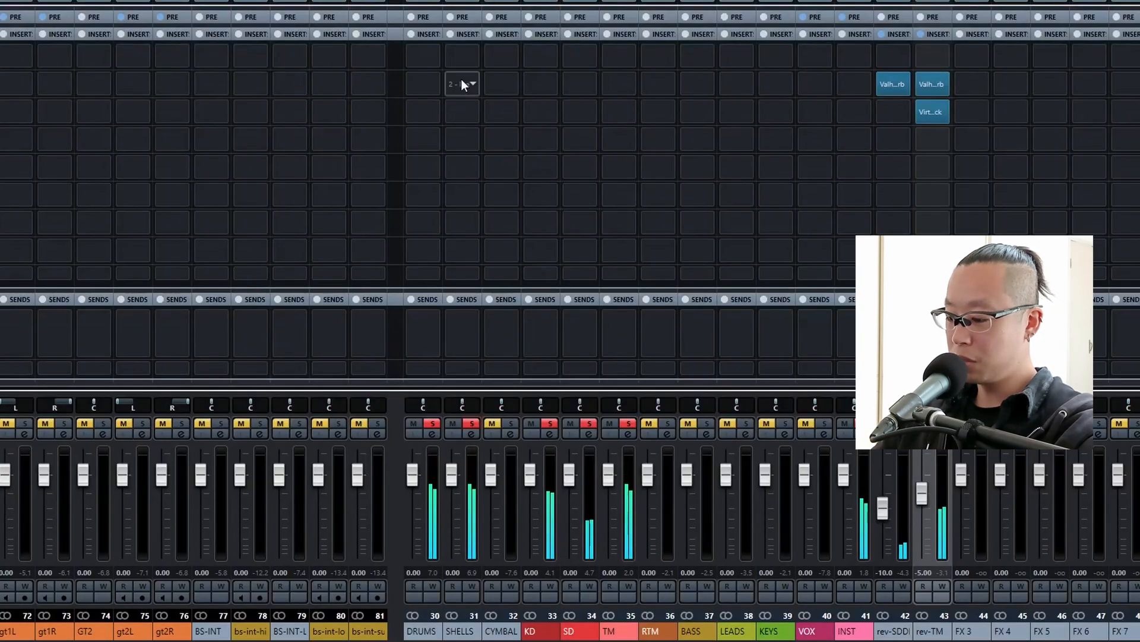
{"action": "left_click", "coordinate": [715, 390]}
{"action": "type", "text": "vir"}
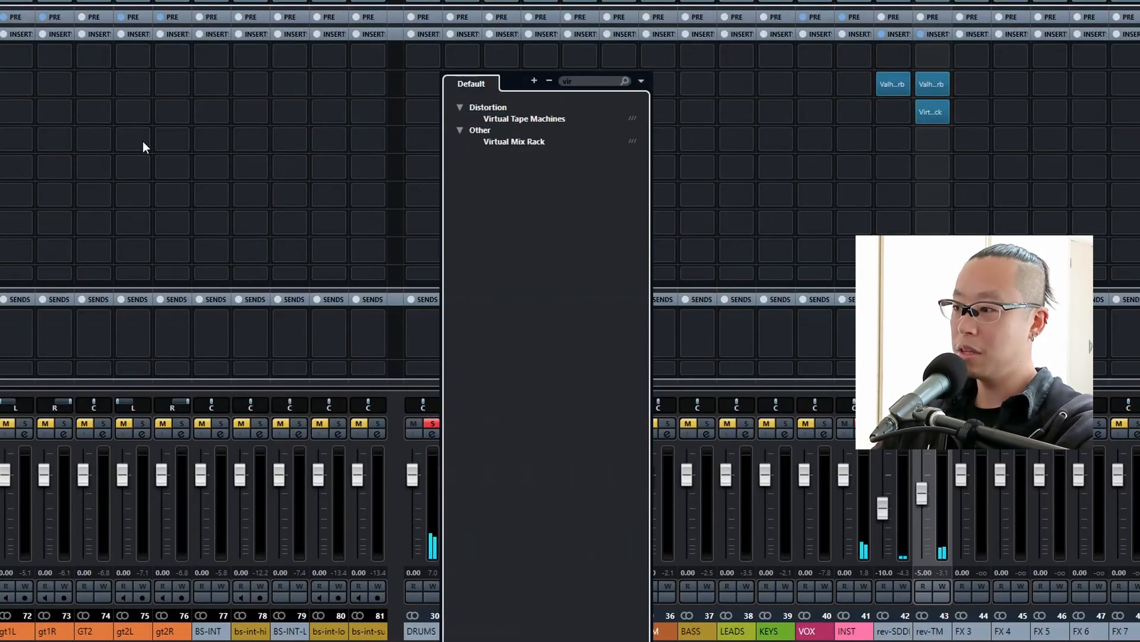
{"action": "left_click", "coordinate": [558, 142]}
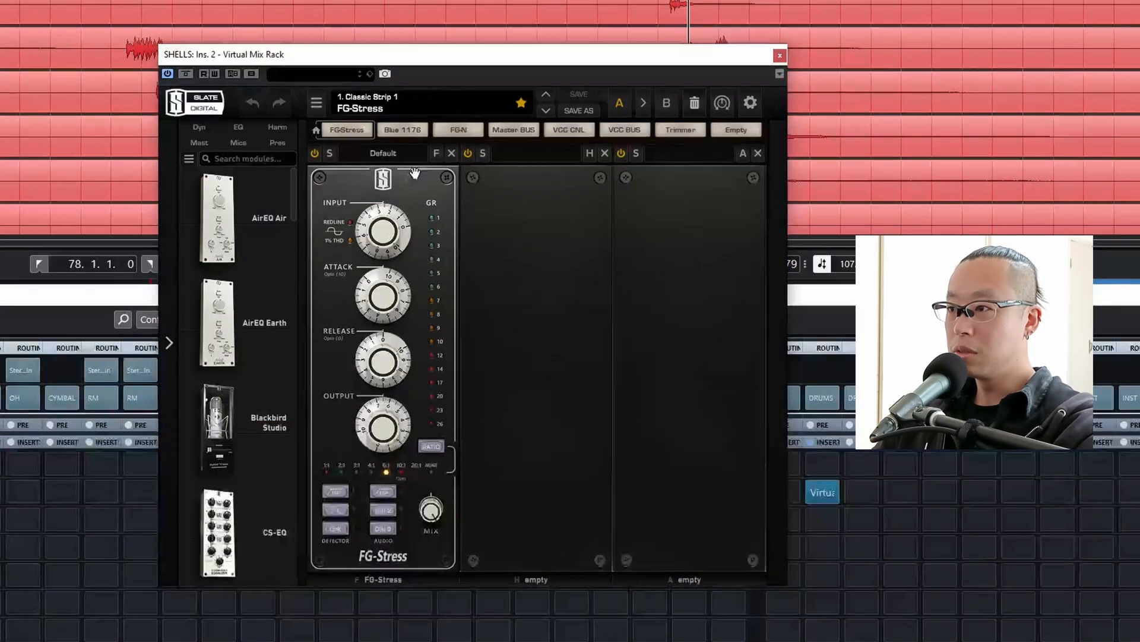
{"action": "left_click", "coordinate": [406, 134]}
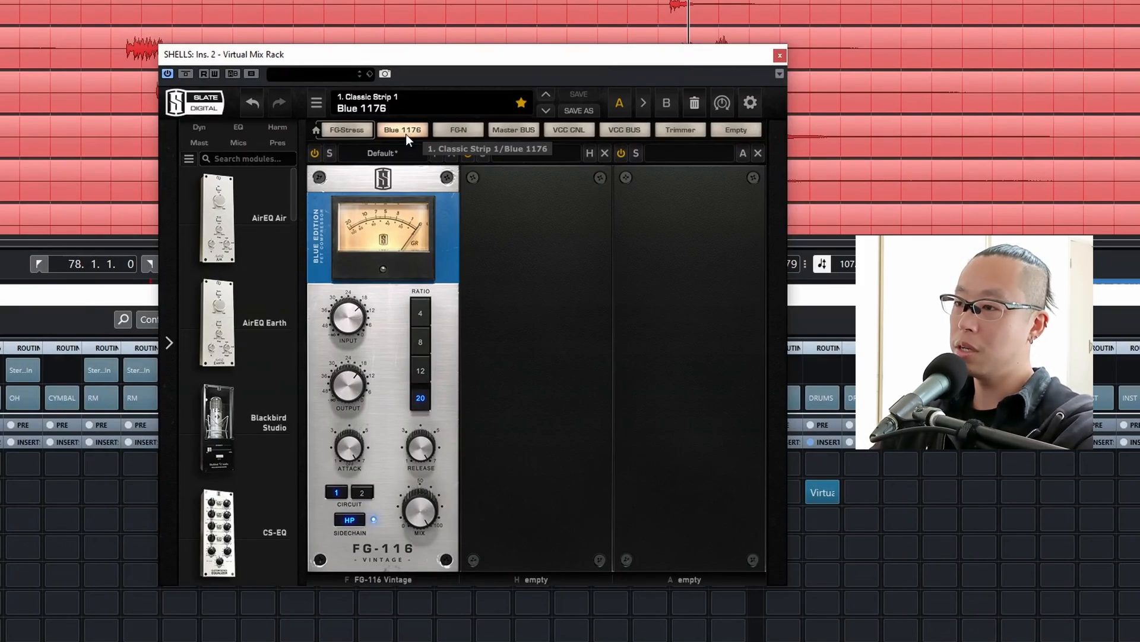
Lower the FG-116 input on SHELLS and raise its output to about -8.2 dB, comparing against the bypassed sound during playback.
{"action": "key", "text": "space"}
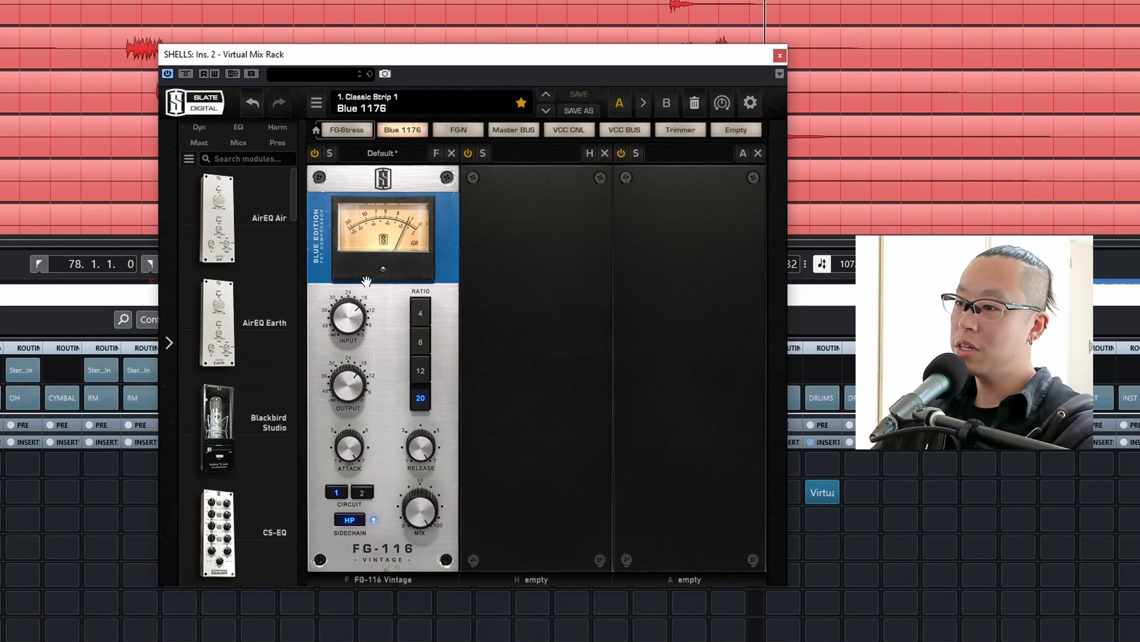
{"action": "left_click_drag", "start_coordinate": [355, 323], "coordinate": [355, 347]}
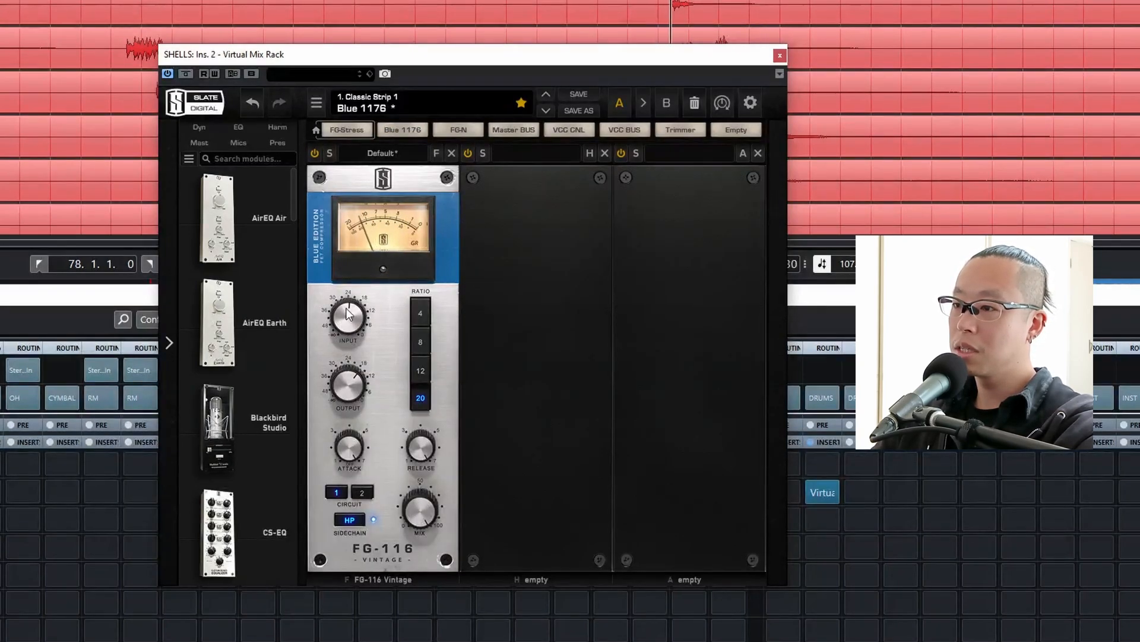
{"action": "mouse_move", "coordinate": [348, 332]}
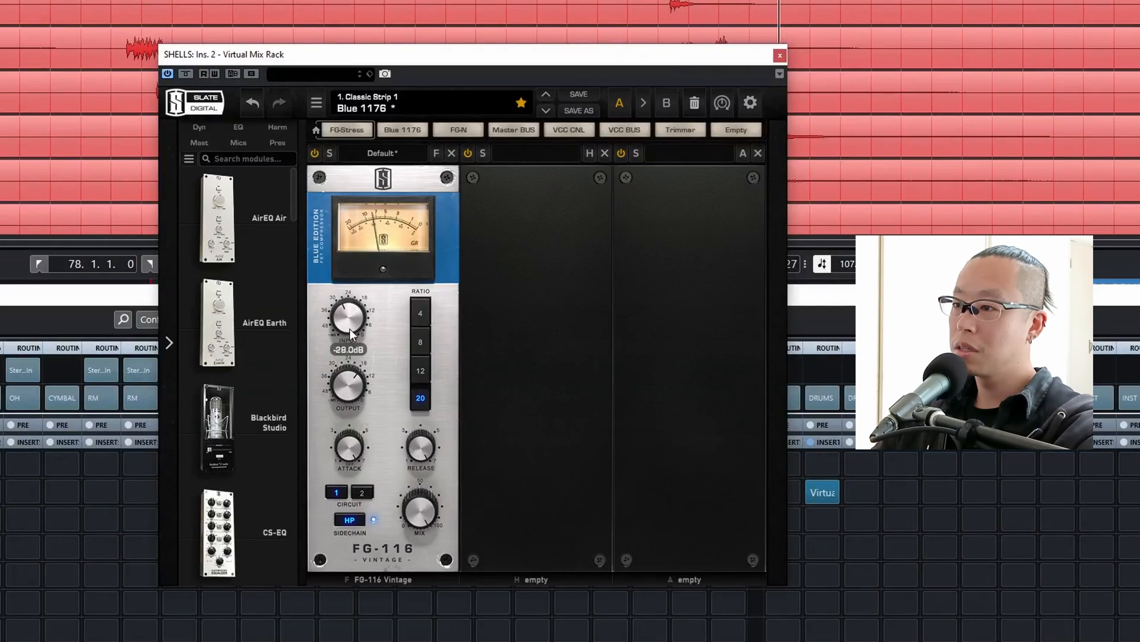
{"action": "mouse_move", "coordinate": [351, 394]}
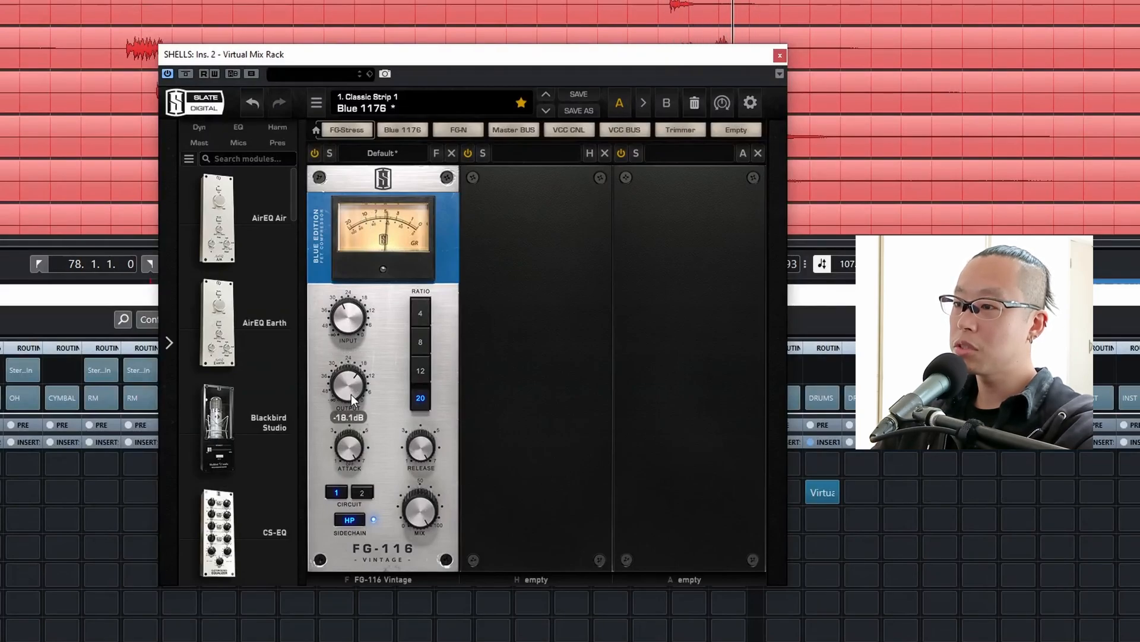
{"action": "left_click_drag", "start_coordinate": [351, 391], "coordinate": [352, 369]}
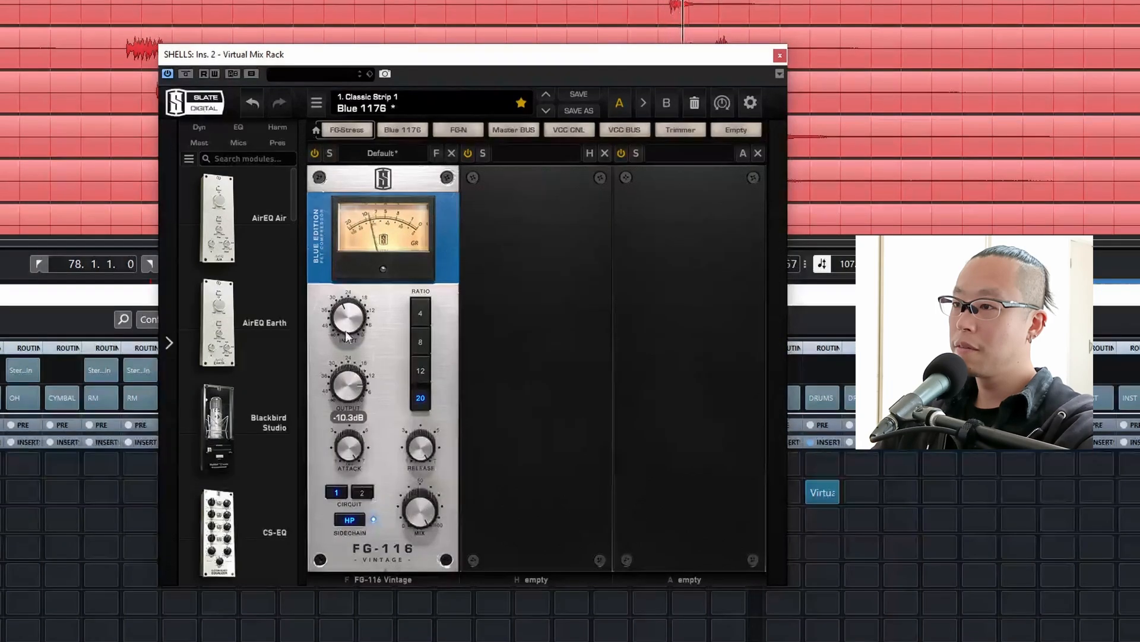
{"action": "left_click", "coordinate": [314, 155]}
{"action": "left_click_drag", "start_coordinate": [348, 383], "coordinate": [348, 380]}
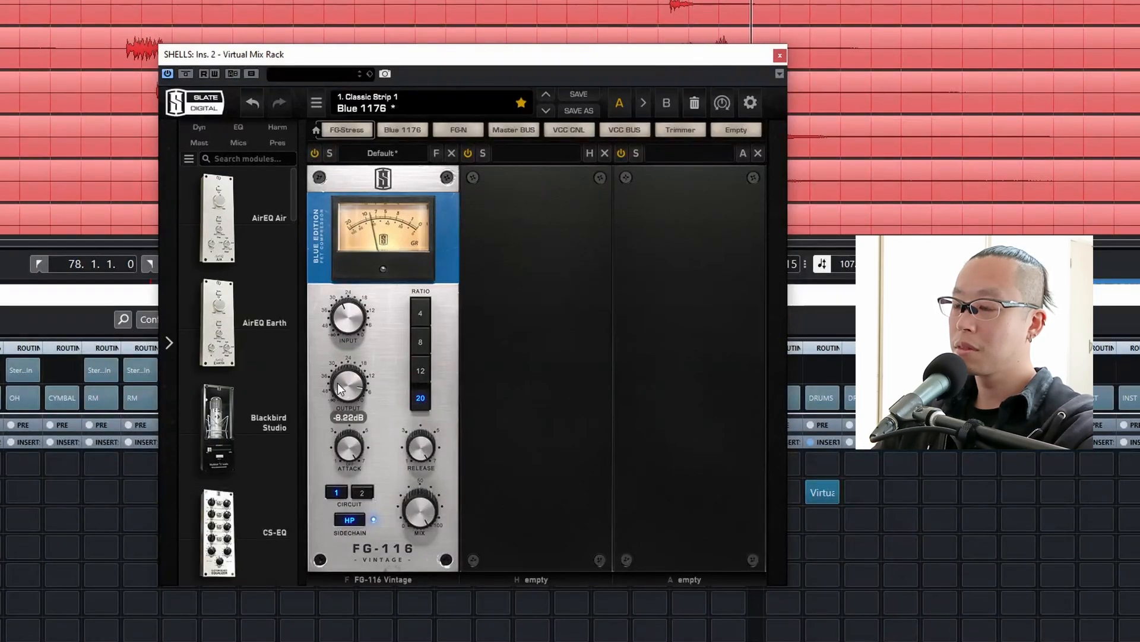
{"action": "left_click", "coordinate": [314, 154]}
{"action": "left_click", "coordinate": [314, 154]}
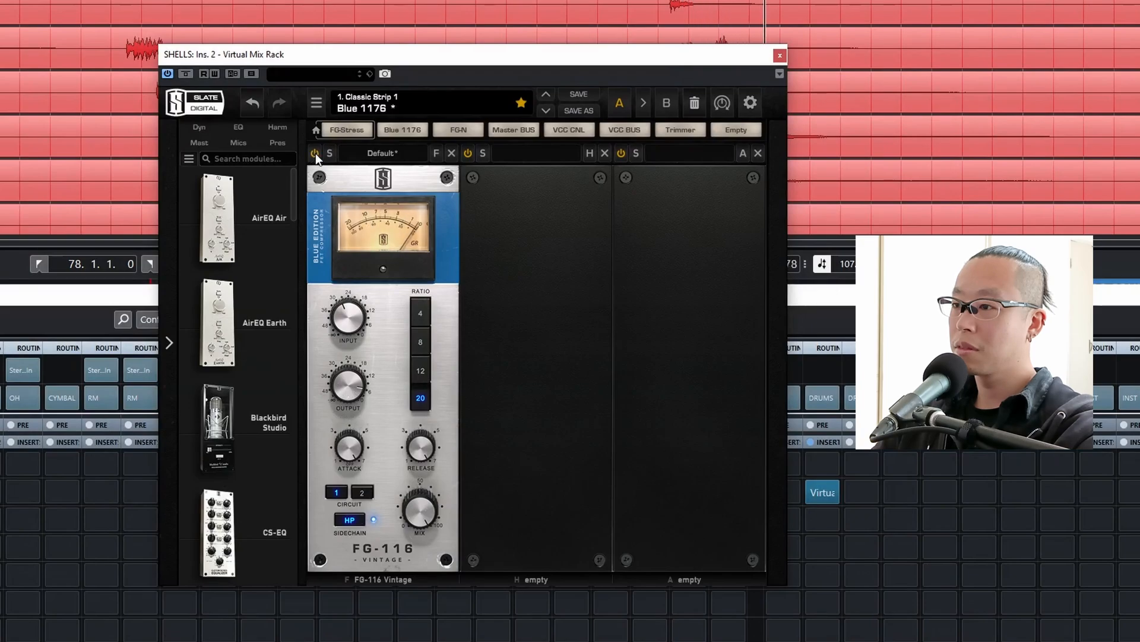
{"action": "left_click_drag", "start_coordinate": [336, 355], "coordinate": [336, 360]}
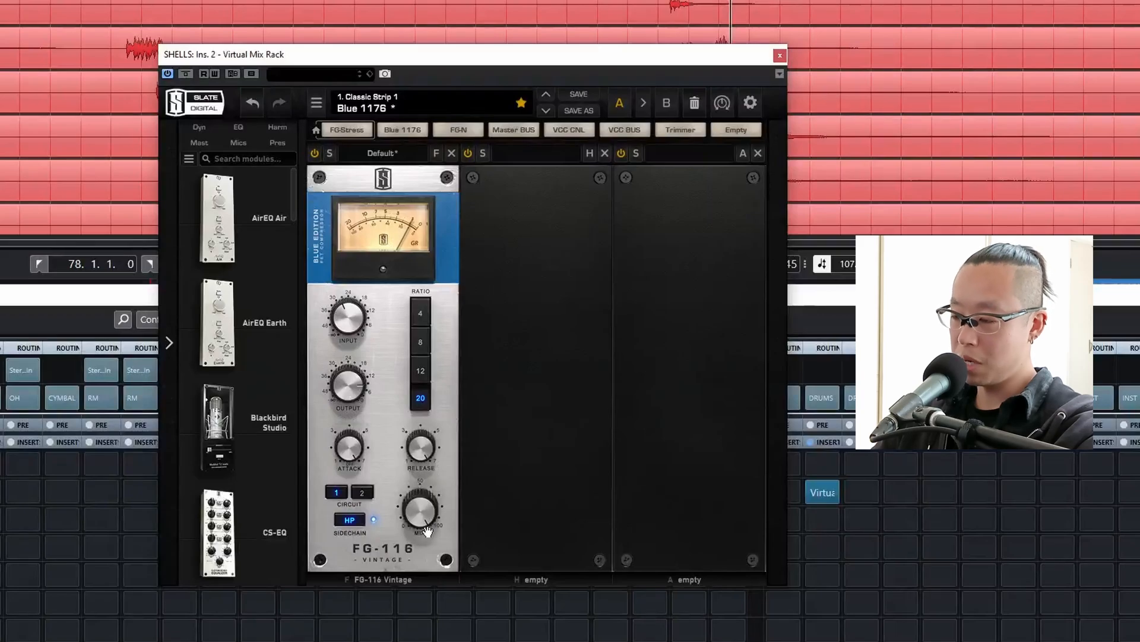
Blend the FG-116 compression on SHELLS in parallel with a mix of about 28%, comparing against bypass.
{"action": "mouse_move", "coordinate": [422, 502]}
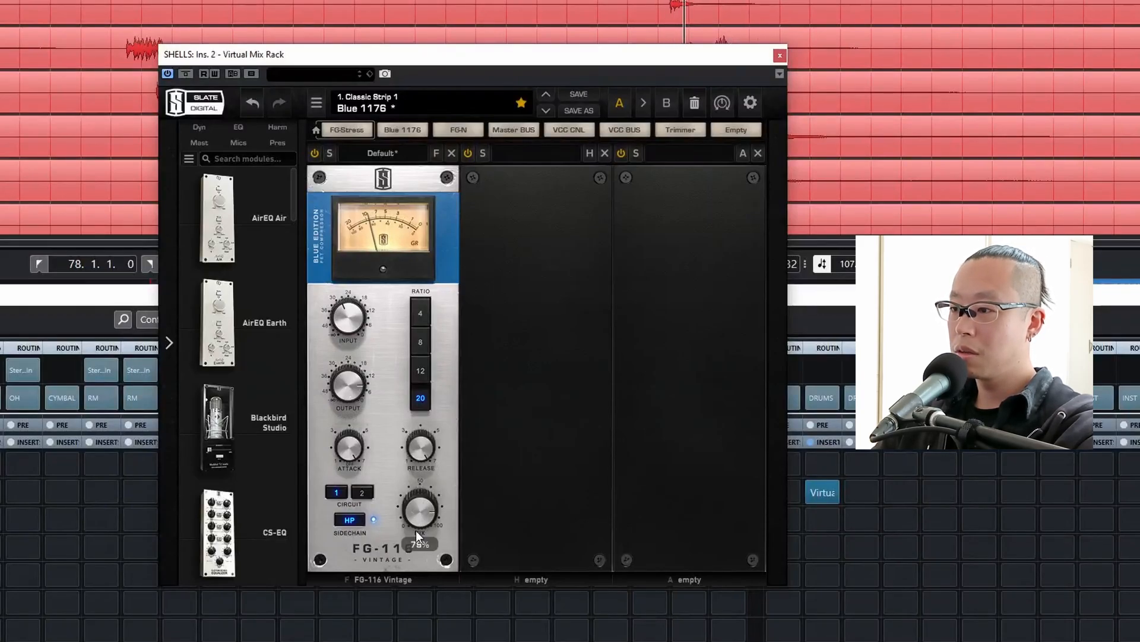
{"action": "left_click_drag", "start_coordinate": [422, 503], "coordinate": [427, 641]}
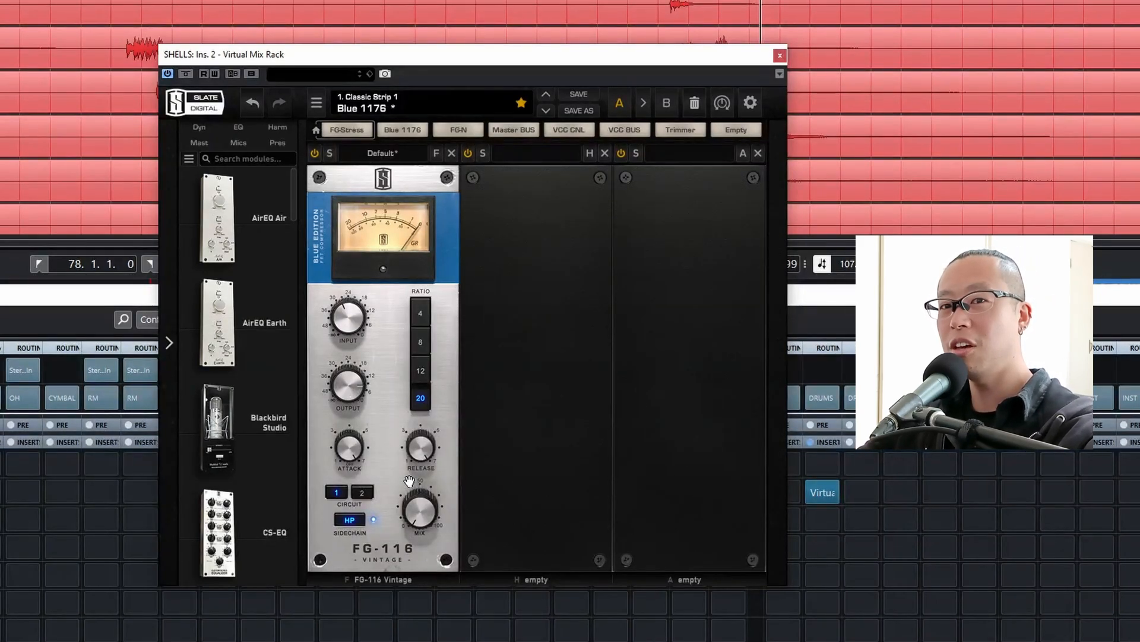
{"action": "left_click_drag", "start_coordinate": [419, 502], "coordinate": [418, 467]}
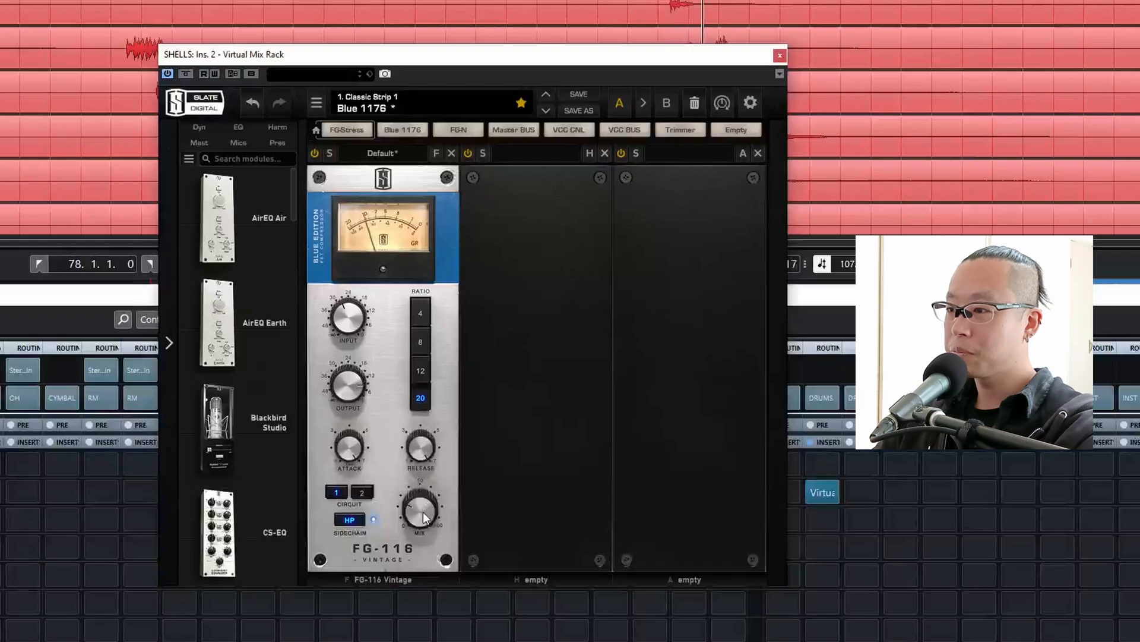
{"action": "left_click", "coordinate": [315, 155]}
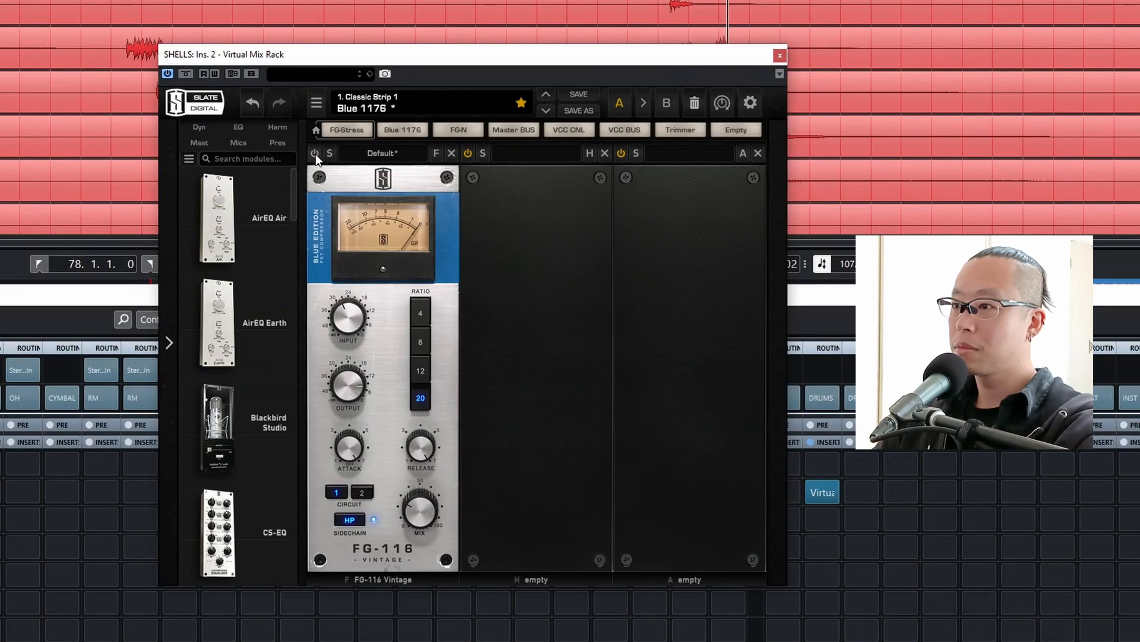
{"action": "left_click", "coordinate": [316, 155]}
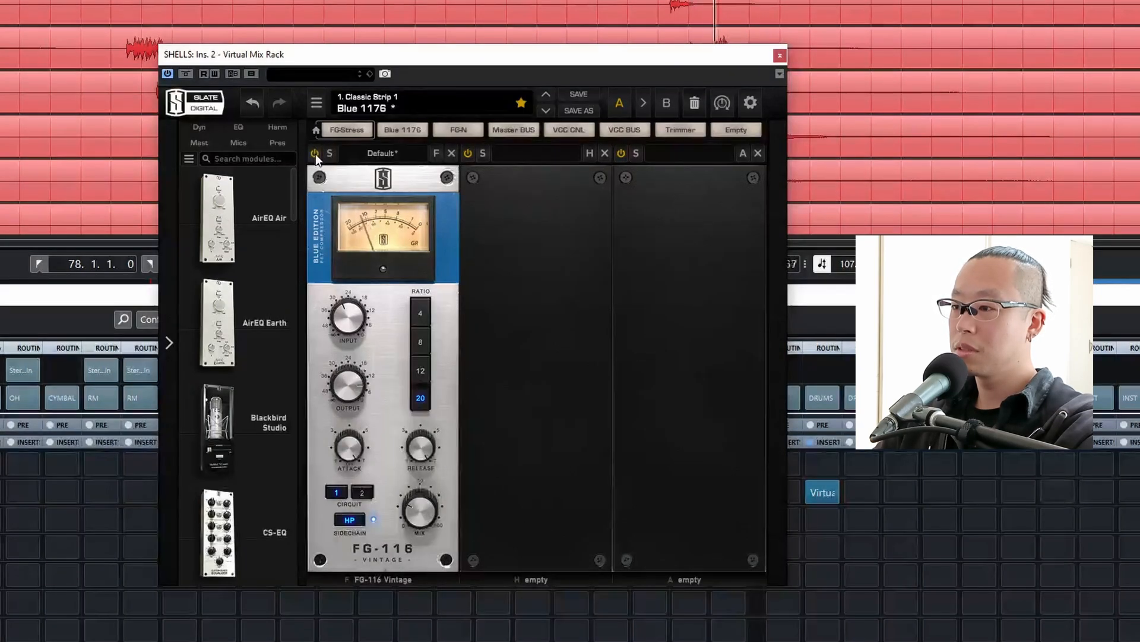
{"action": "left_click_drag", "start_coordinate": [418, 513], "coordinate": [417, 512]}
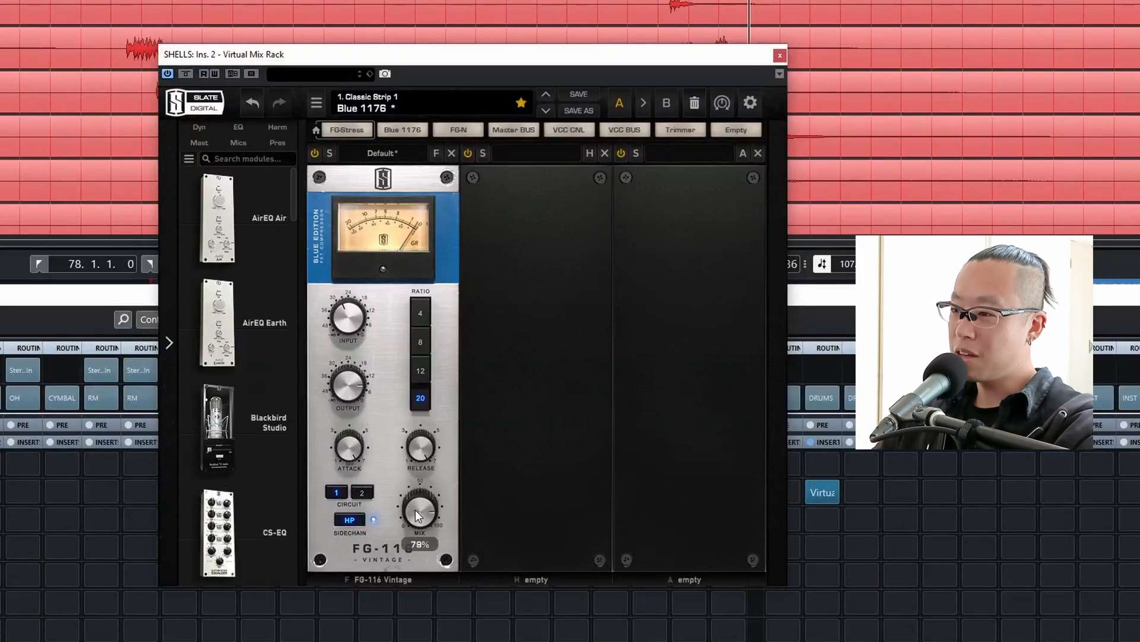
{"action": "left_click", "coordinate": [319, 155]}
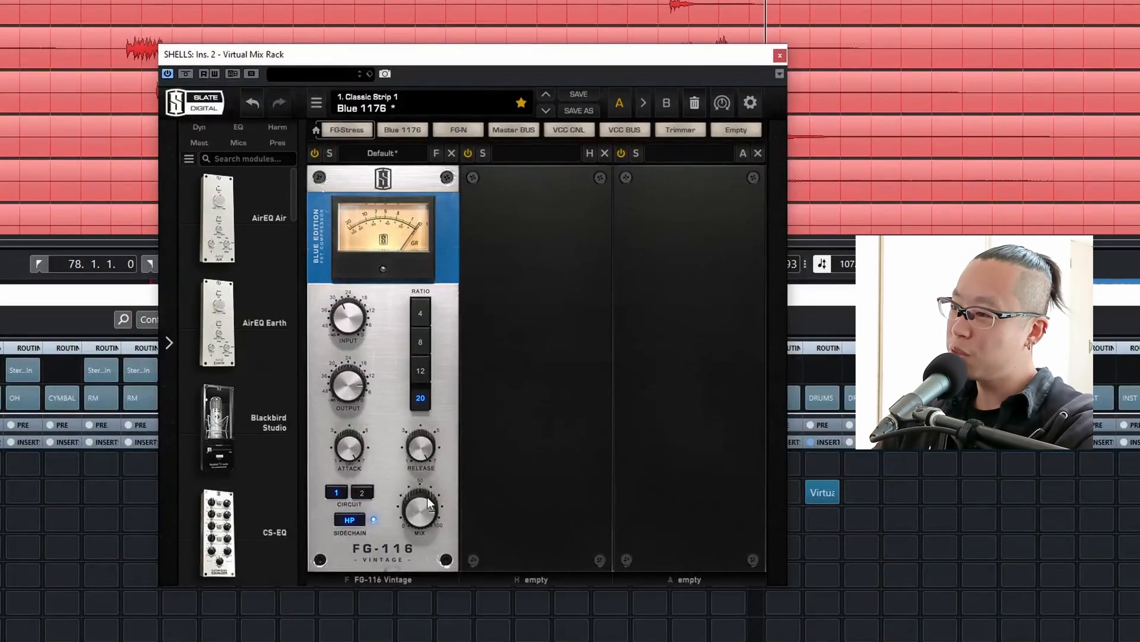
{"action": "left_click_drag", "start_coordinate": [426, 497], "coordinate": [463, 611]}
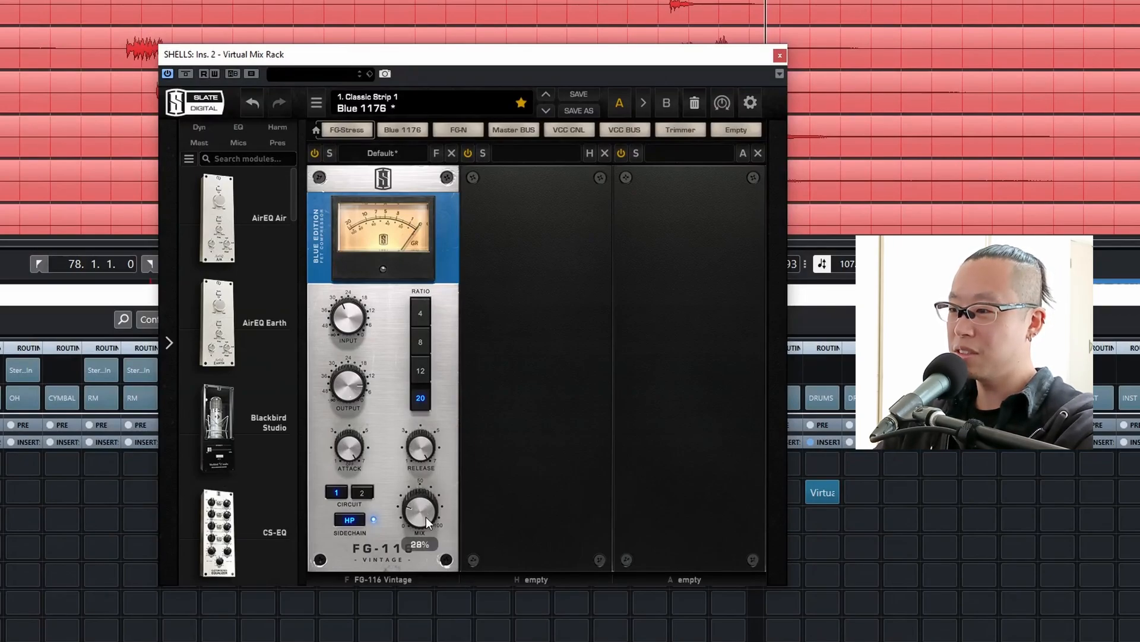
{"action": "left_click_drag", "start_coordinate": [426, 516], "coordinate": [425, 510]}
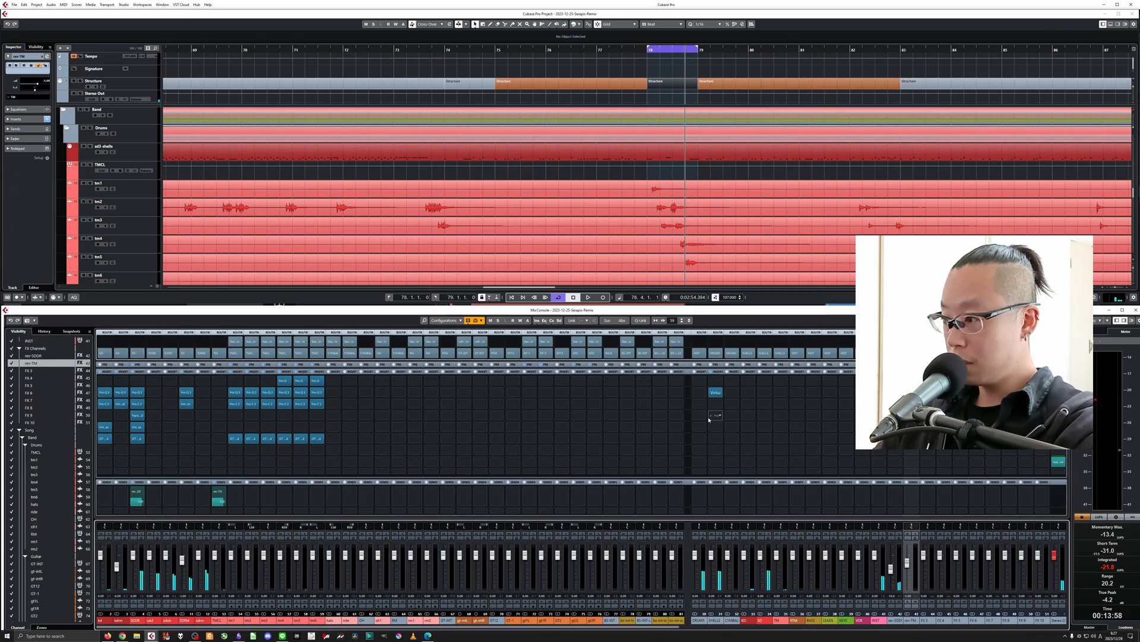
Insert VBC FG-Grey in the third insert slot of the SHELLS group and load the Nollish preset.
{"action": "left_click", "coordinate": [714, 403]}
{"action": "type", "text": "grey"}
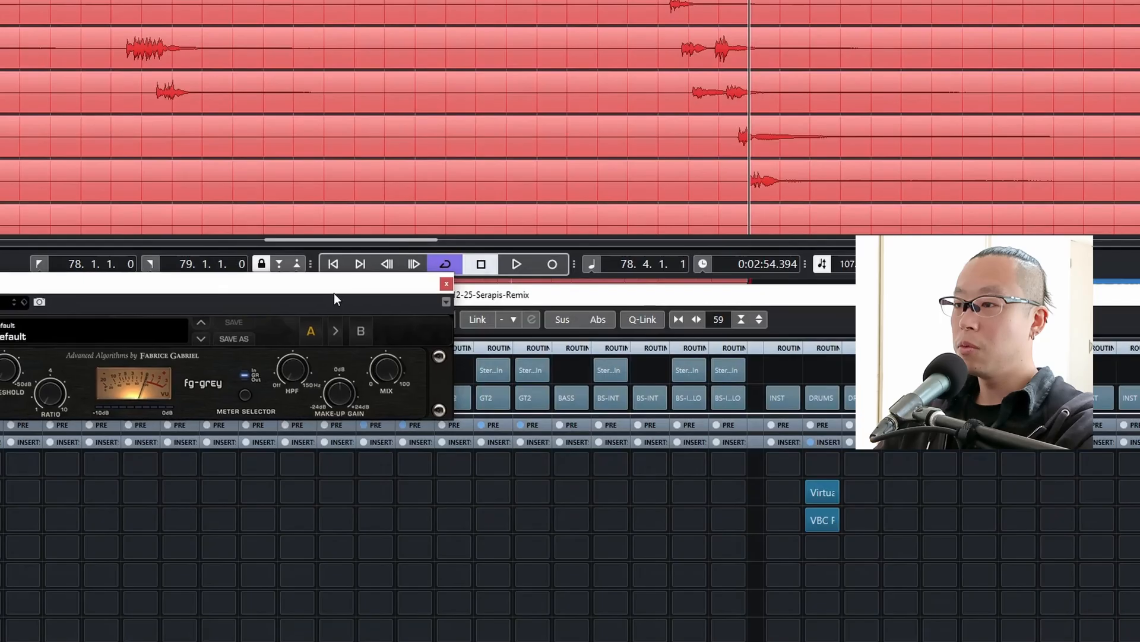
{"action": "left_click_drag", "start_coordinate": [334, 294], "coordinate": [598, 295]}
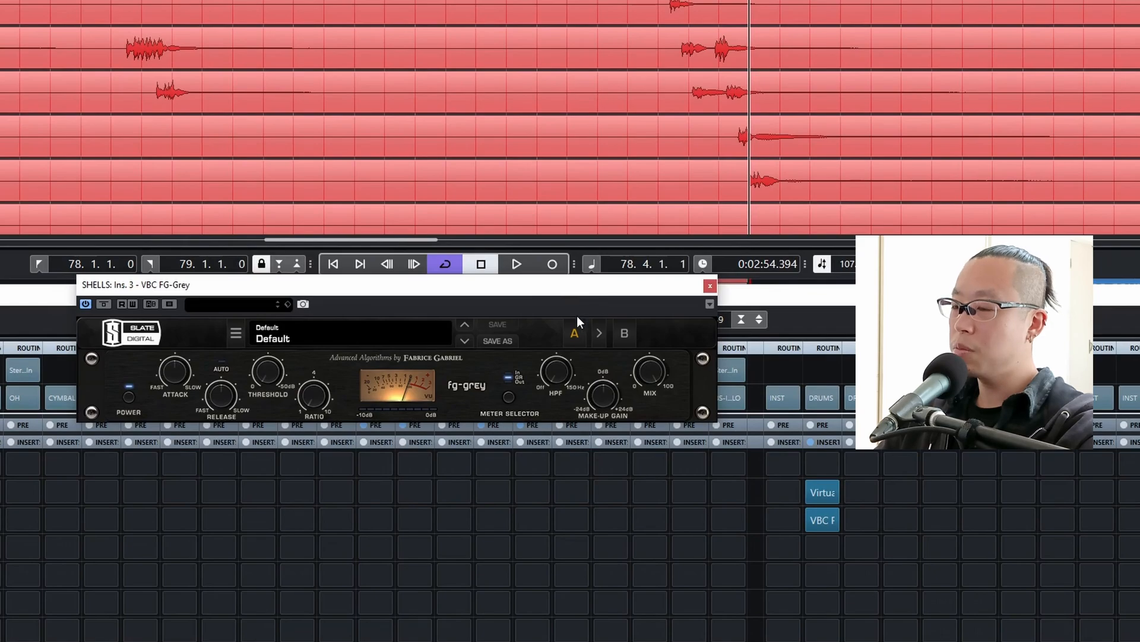
{"action": "left_click", "coordinate": [404, 334]}
{"action": "mouse_move", "coordinate": [380, 371]}
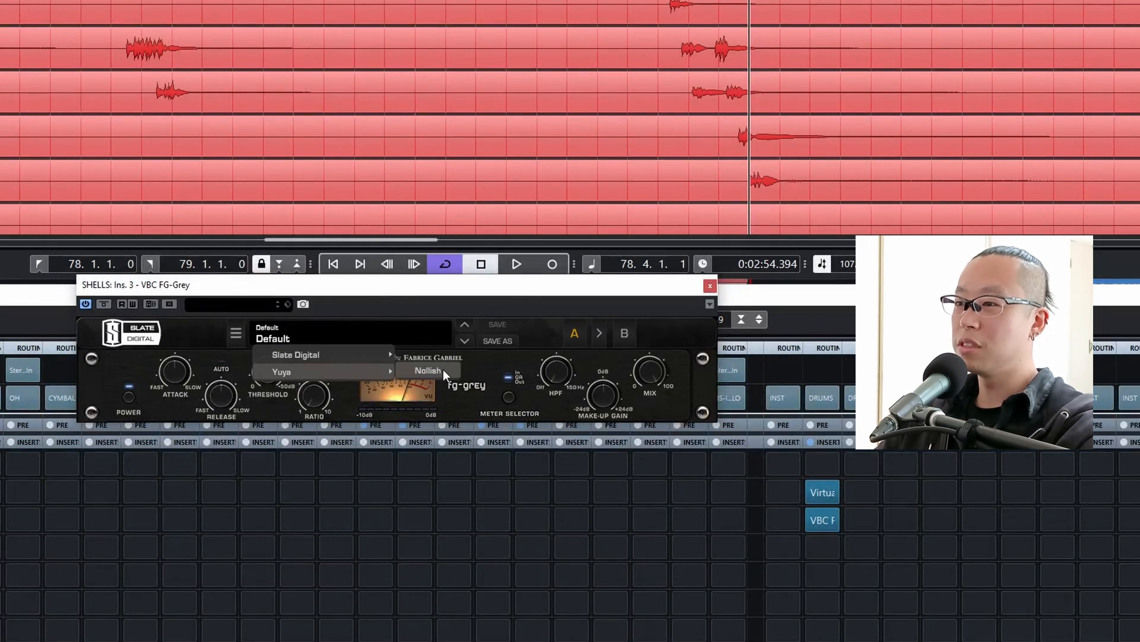
{"action": "left_click", "coordinate": [443, 370]}
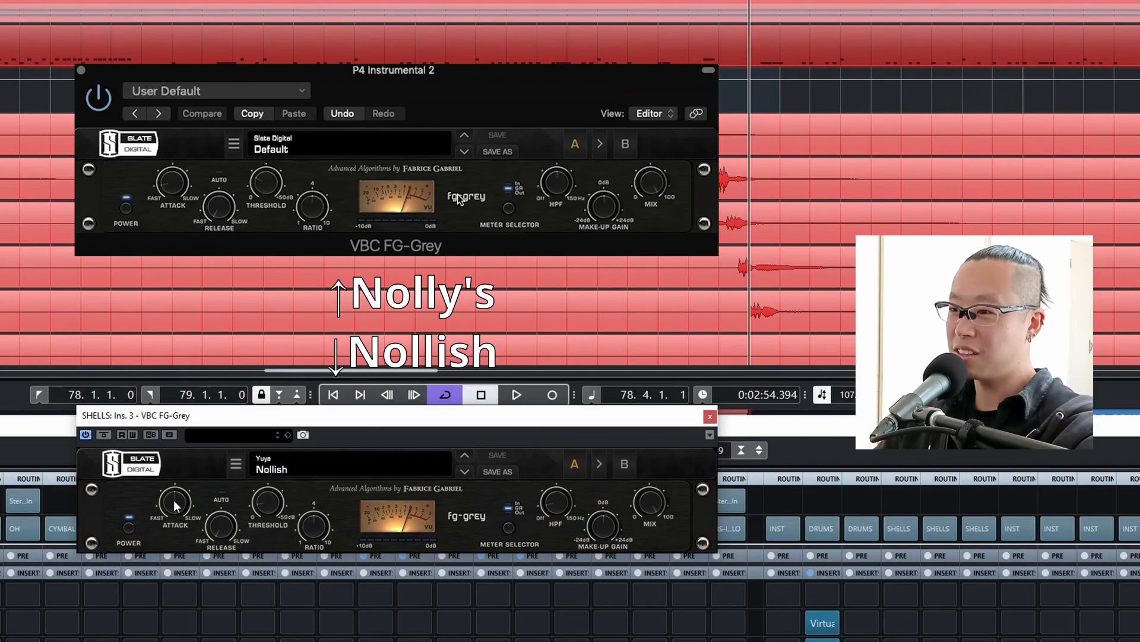
{"action": "mouse_move", "coordinate": [174, 503]}
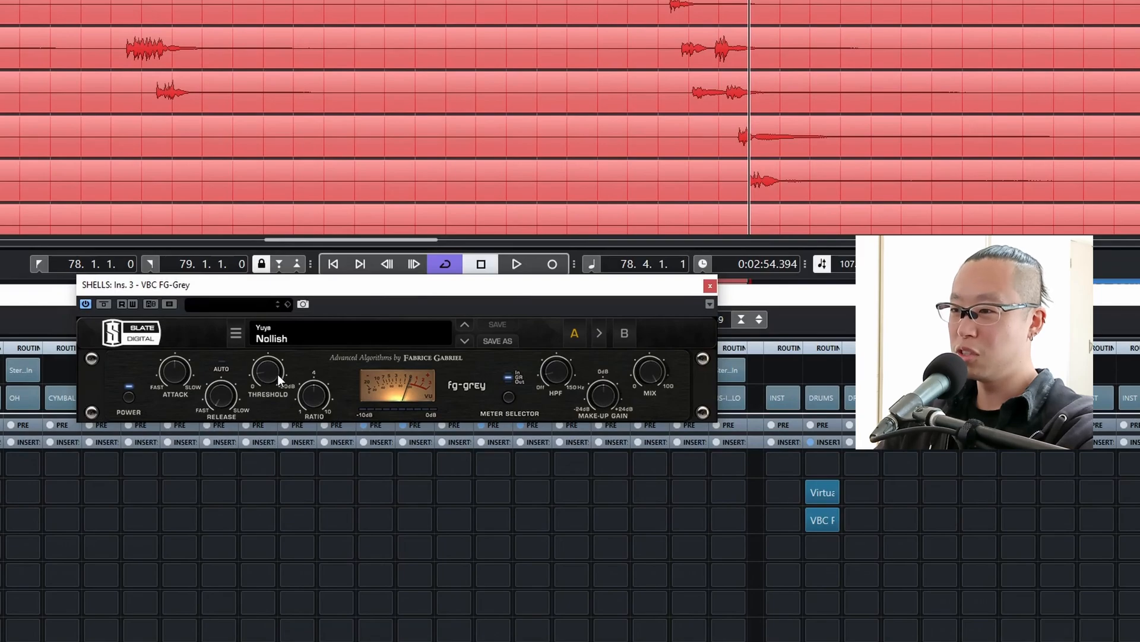
{"action": "mouse_move", "coordinate": [266, 369]}
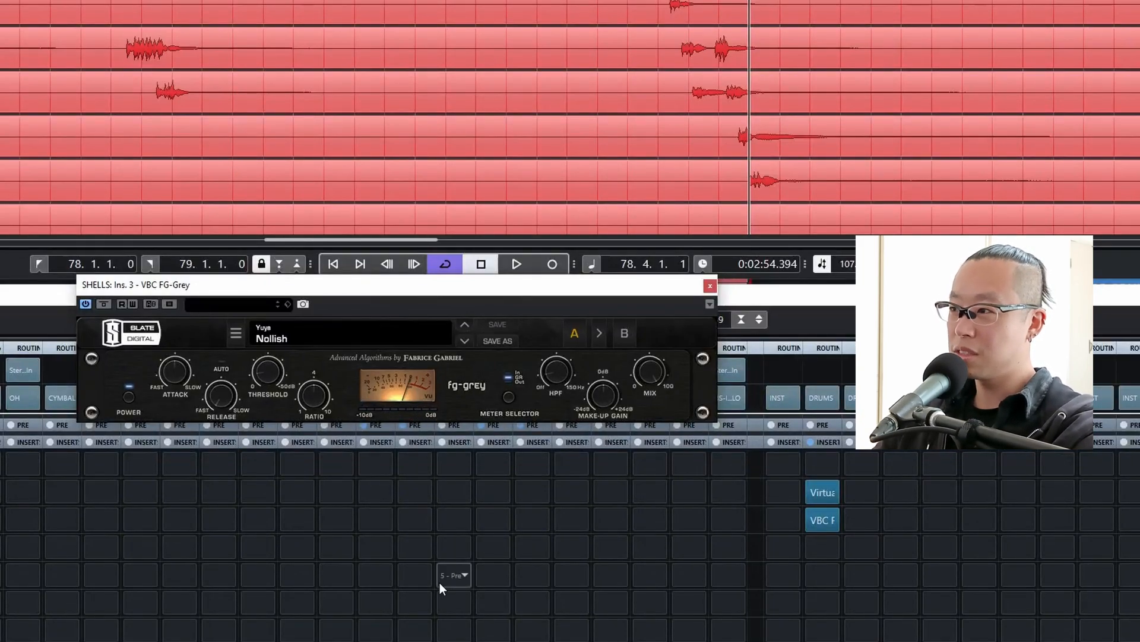
Loop bar 71 and set the FG-Grey threshold on SHELLS to about -4.5 dB during playback.
{"action": "left_click", "coordinate": [647, 48]}
{"action": "key", "text": "space"}
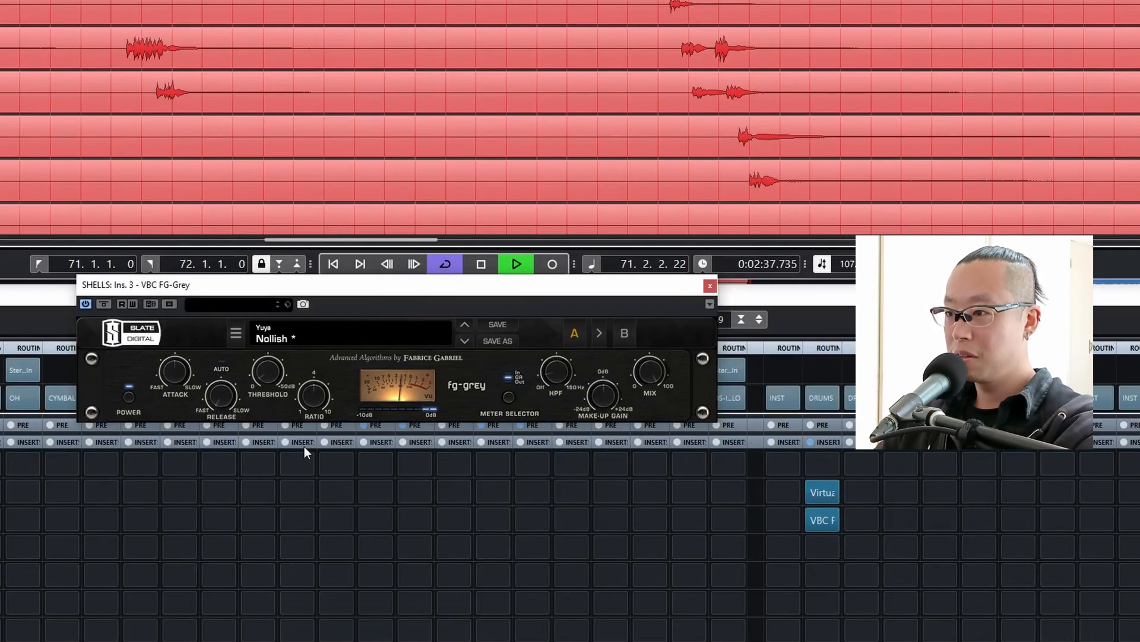
{"action": "mouse_move", "coordinate": [272, 386]}
{"action": "left_click_drag", "start_coordinate": [273, 387], "coordinate": [273, 384]}
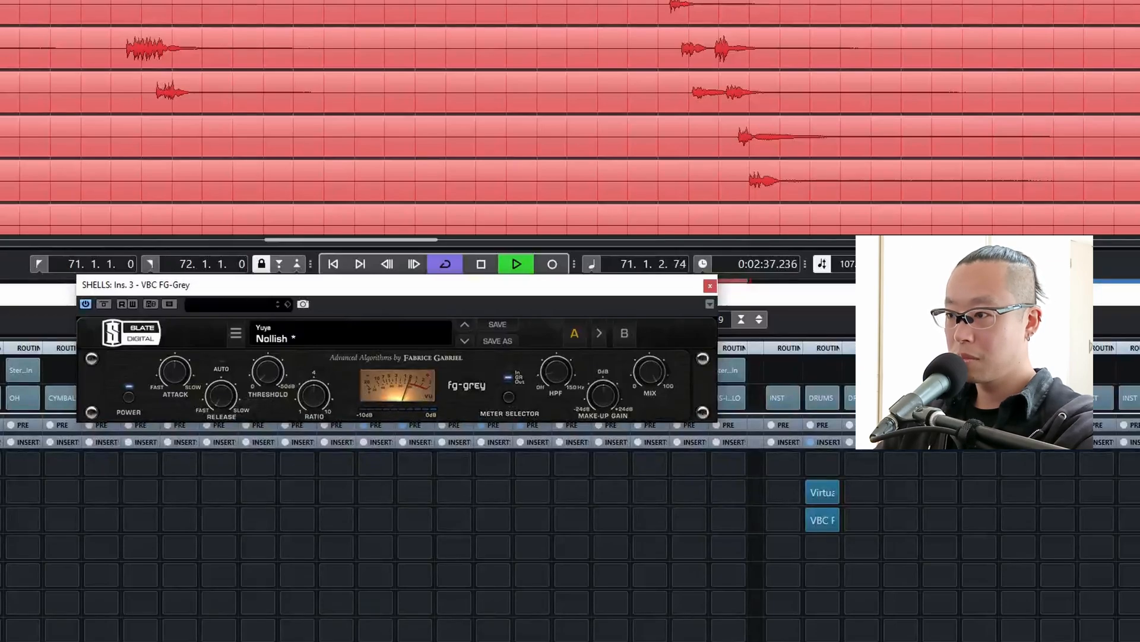
{"action": "left_click_drag", "start_coordinate": [270, 372], "coordinate": [303, 372]}
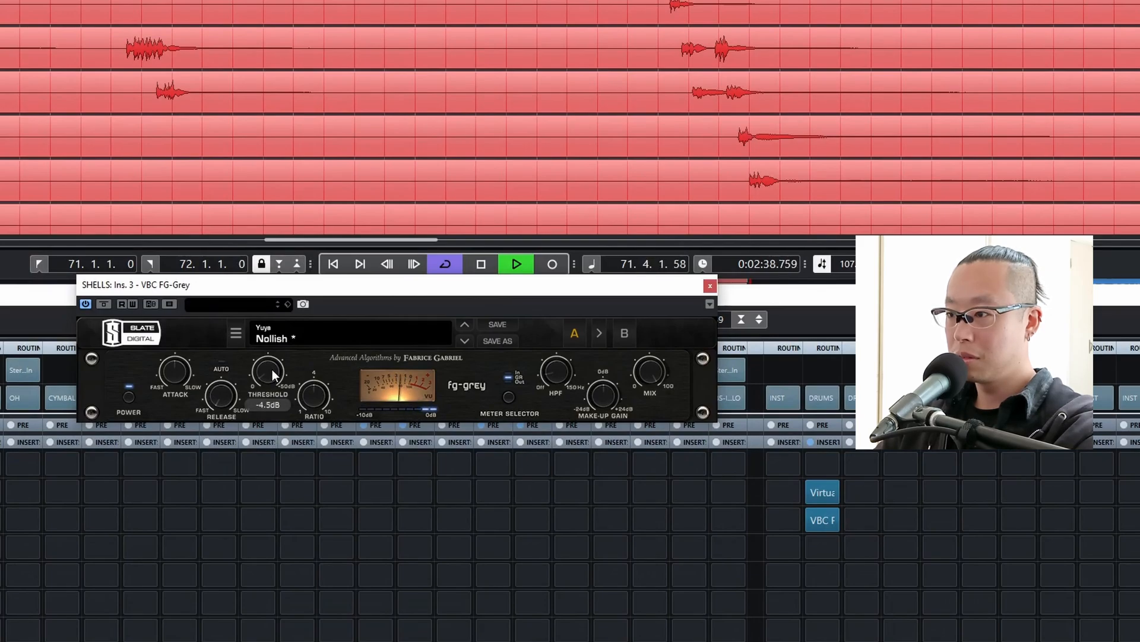
{"action": "key", "text": "space"}
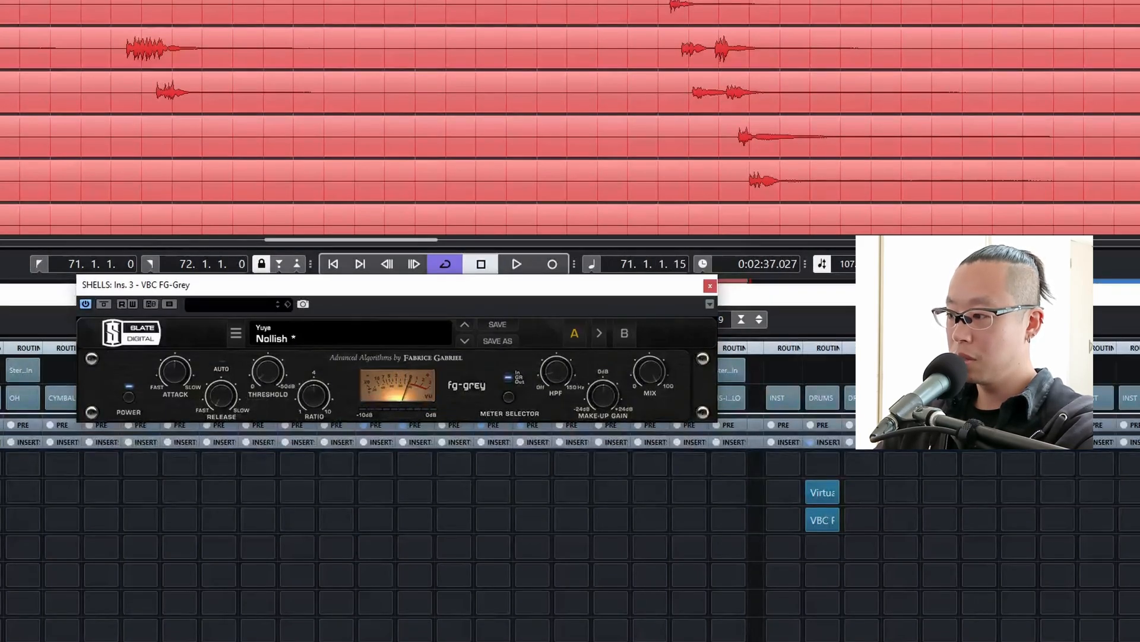
{"action": "key", "text": "space"}
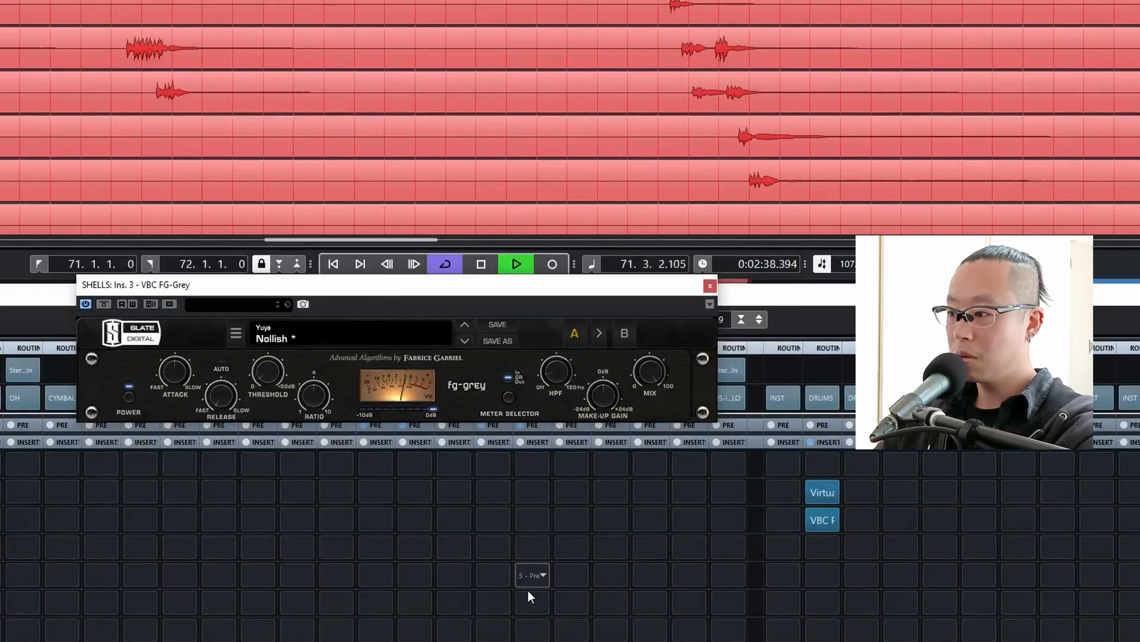
Raise the FG-Grey high-pass filter on SHELLS to about 78 Hz and audition it over the loop.
{"action": "key", "text": "space"}
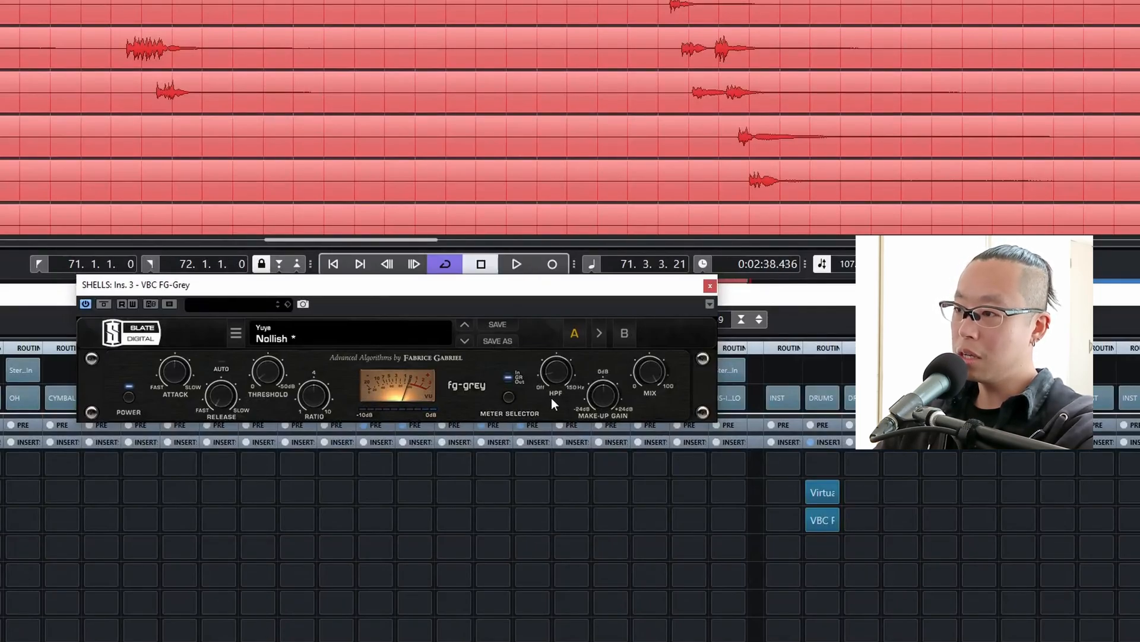
{"action": "mouse_move", "coordinate": [556, 377]}
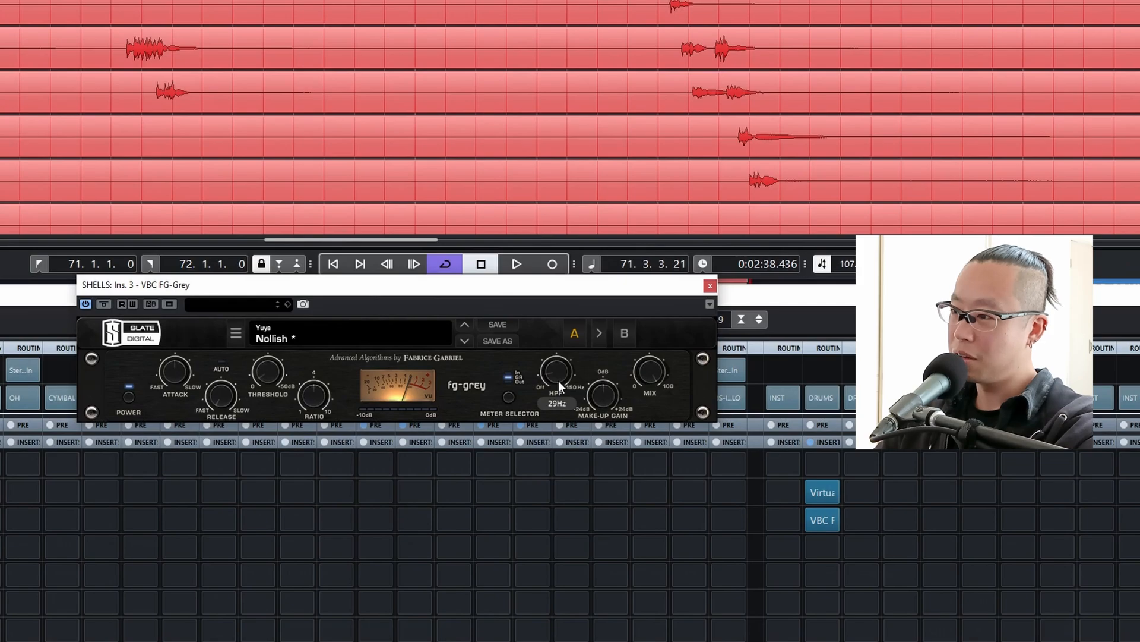
{"action": "left_click_drag", "start_coordinate": [558, 381], "coordinate": [556, 369]}
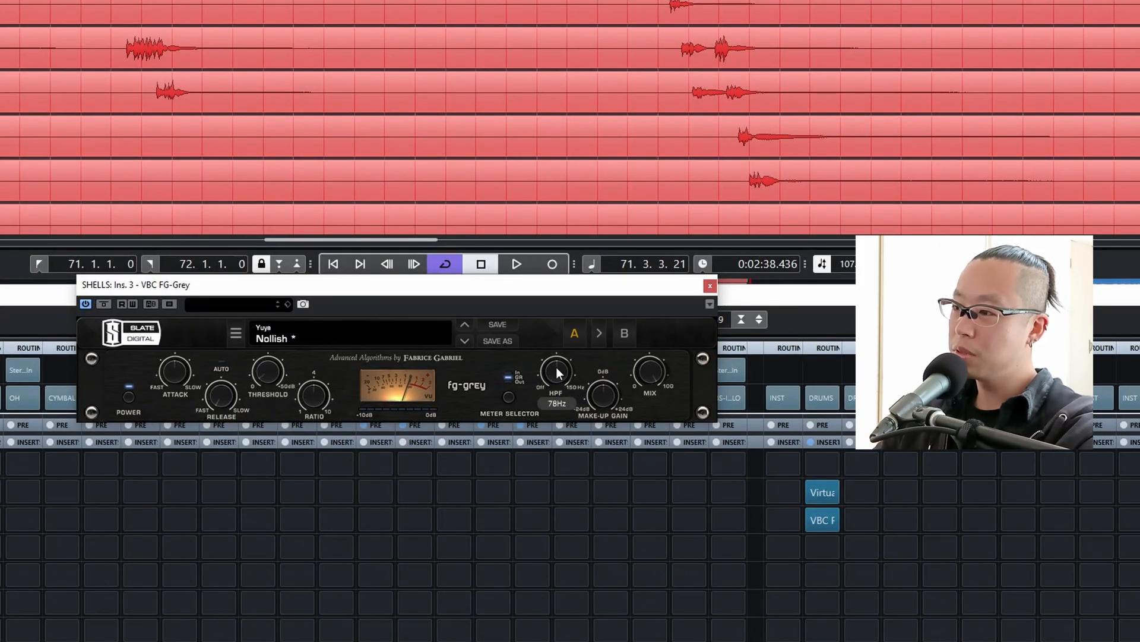
{"action": "key", "text": "space"}
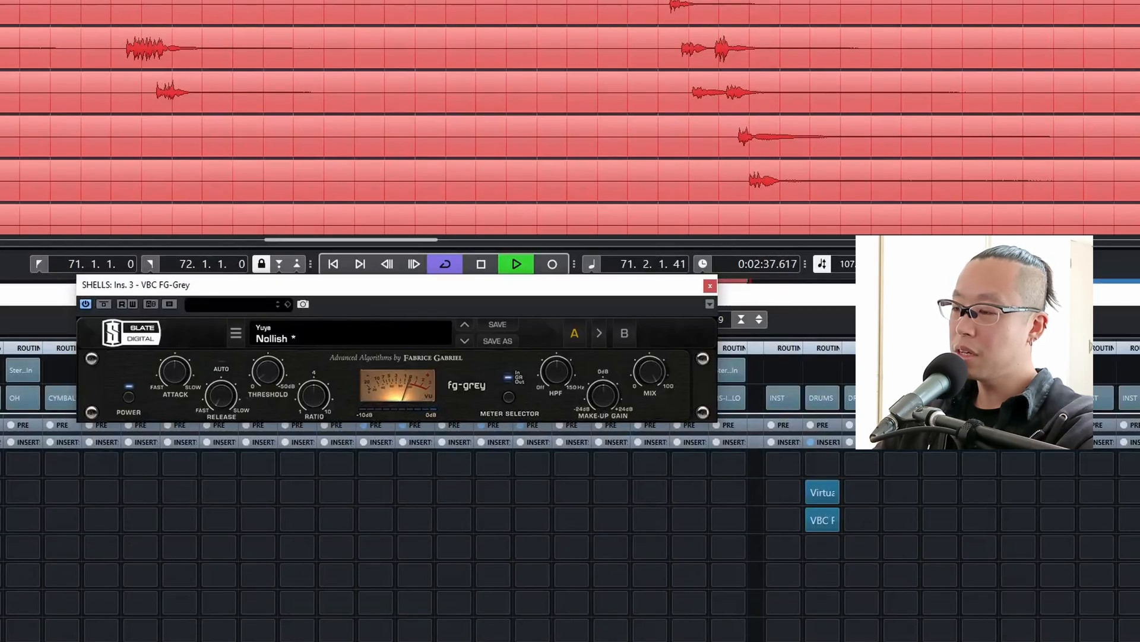
{"action": "key", "text": "space"}
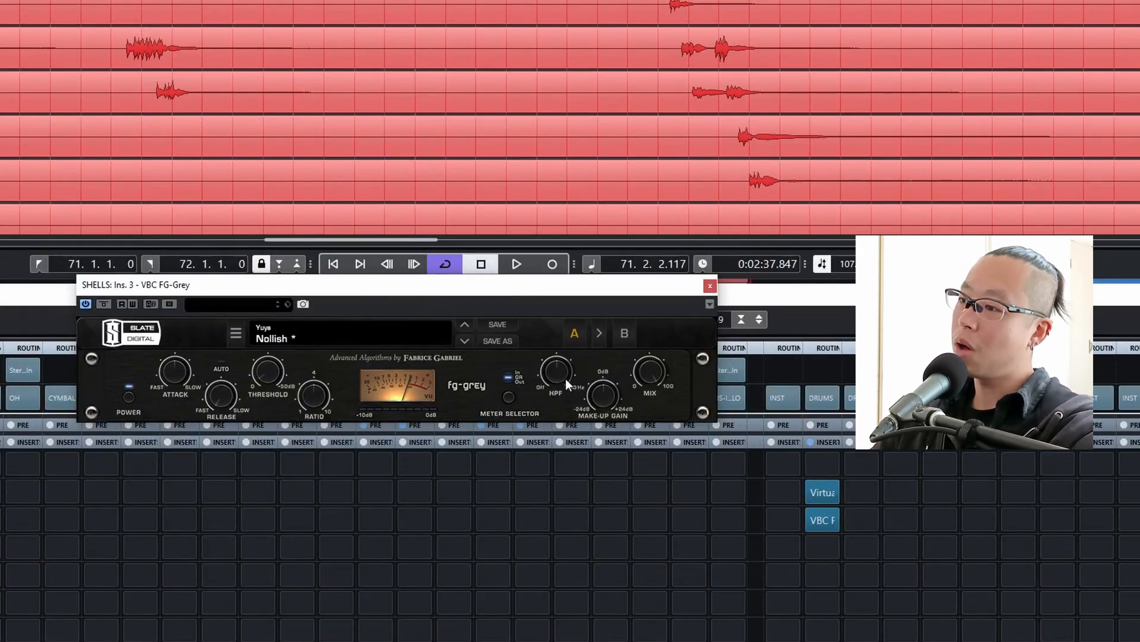
{"action": "mouse_move", "coordinate": [566, 380]}
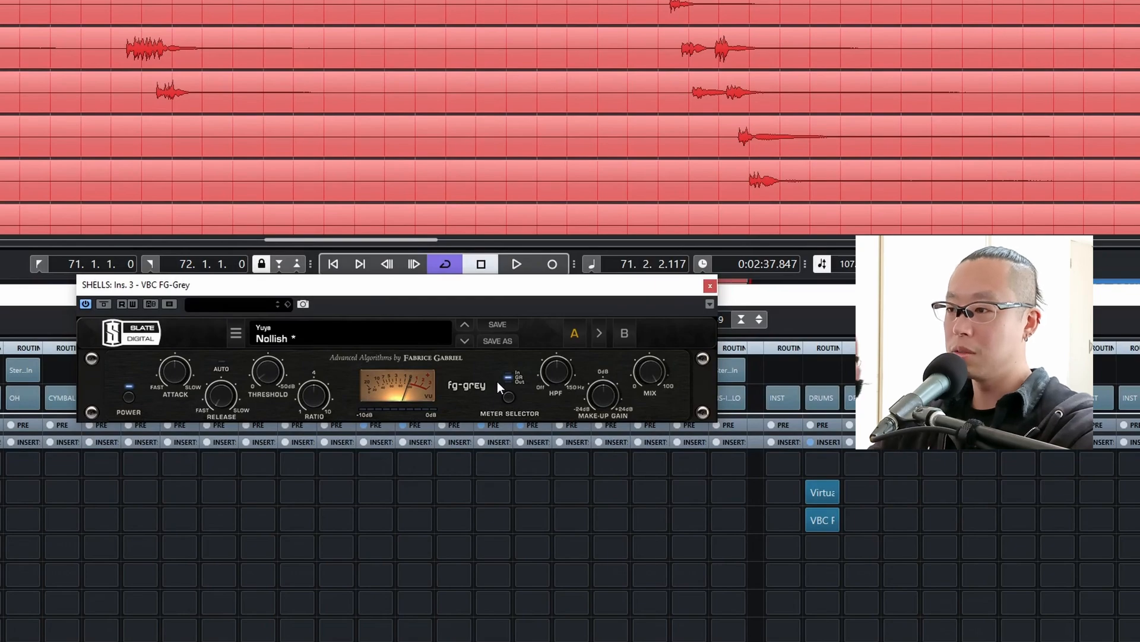
Fine-tune the FG-Grey threshold to about -4.7 dB and readjust its high-pass filter while playing the bar 71 loop.
{"action": "key", "text": "space"}
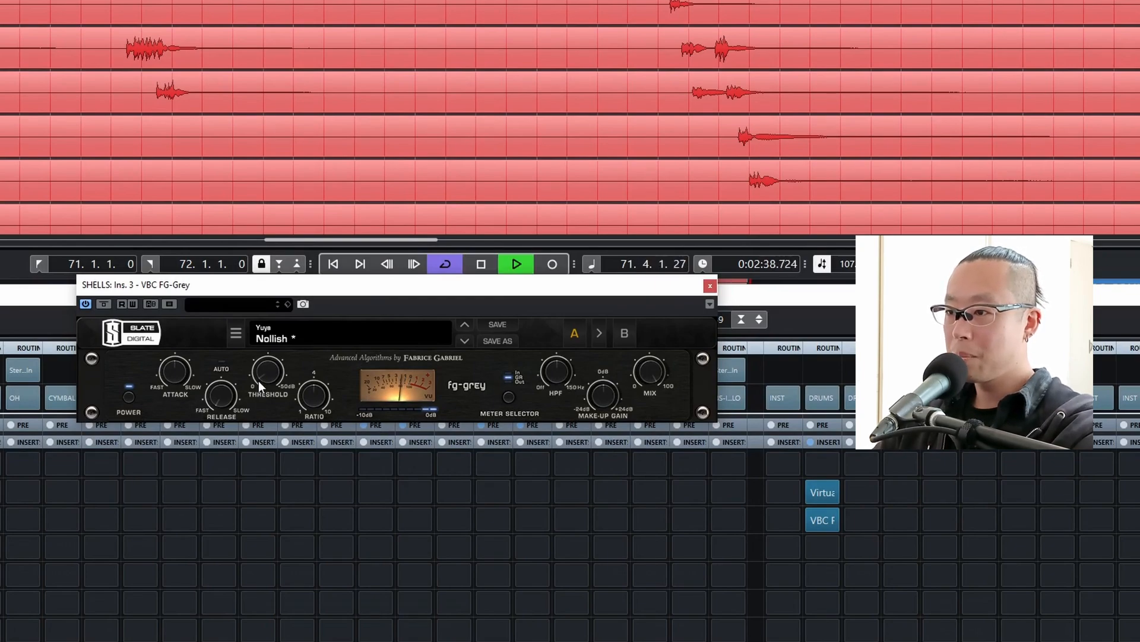
{"action": "mouse_move", "coordinate": [277, 369]}
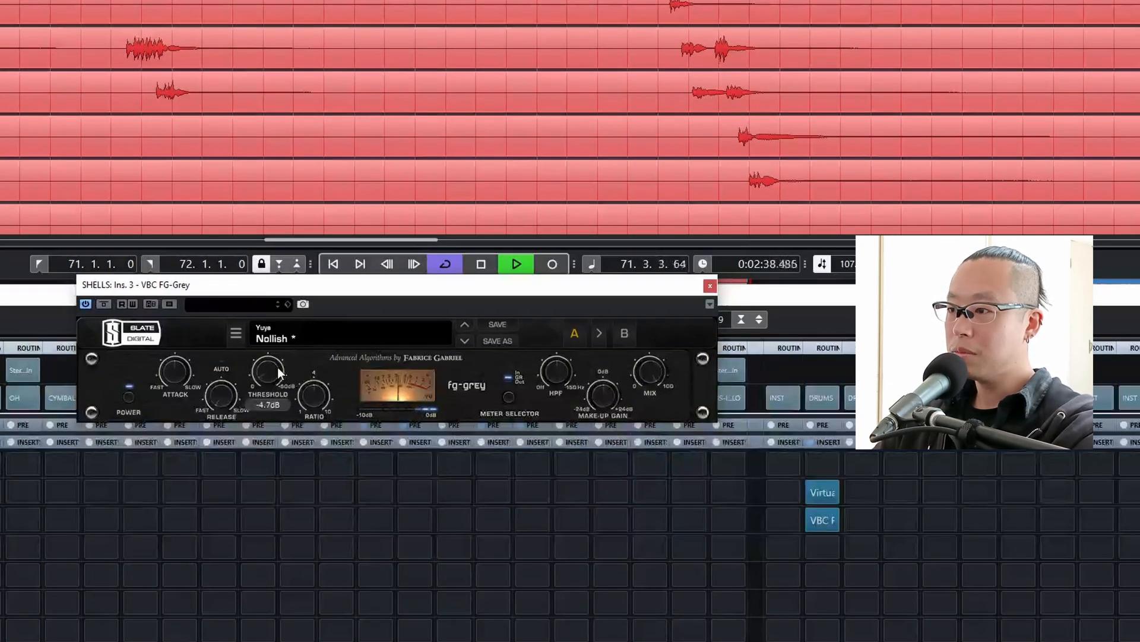
{"action": "key", "text": "space"}
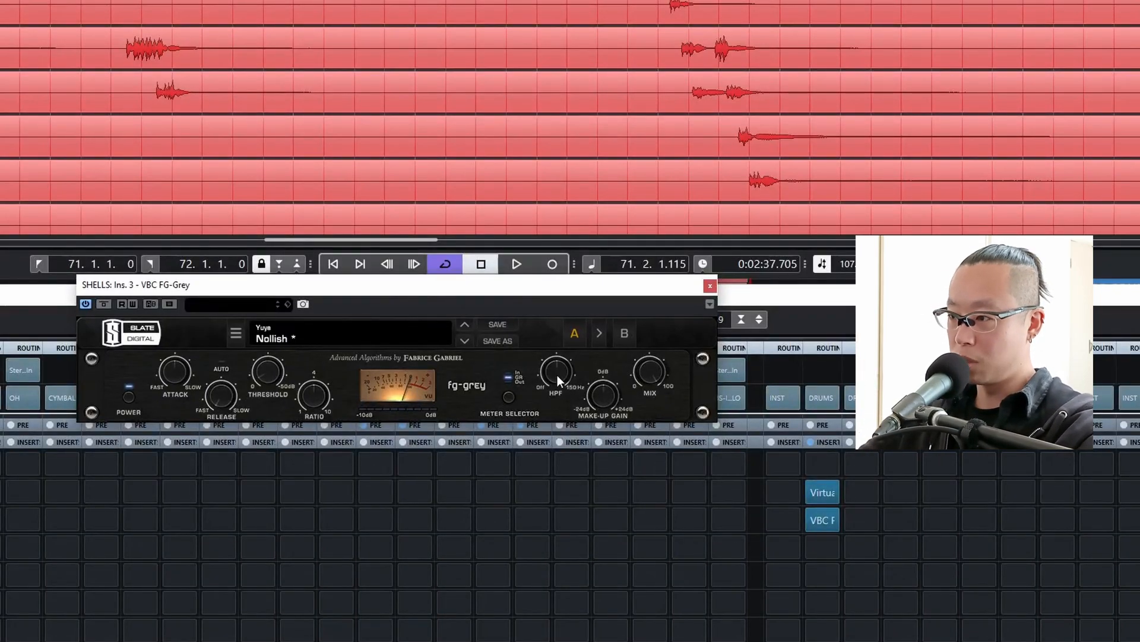
{"action": "key", "text": "space"}
{"action": "mouse_move", "coordinate": [557, 370]}
{"action": "left_mouse_down"}
{"action": "mouse_move", "coordinate": [557, 469]}
{"action": "mouse_move", "coordinate": [562, 377]}
{"action": "left_mouse_up"}
{"action": "key", "text": "space"}
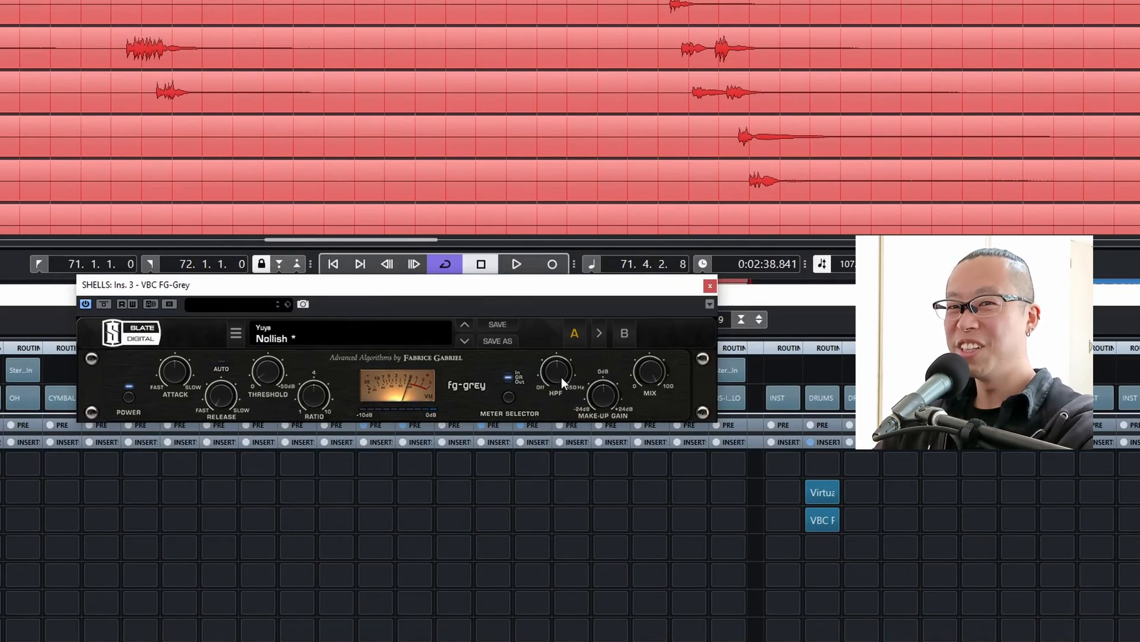
Compare the SHELLS group with FG-Grey bypassed and active during playback of bar 71, and close the plug-in window.
{"action": "key", "text": "KP_1"}
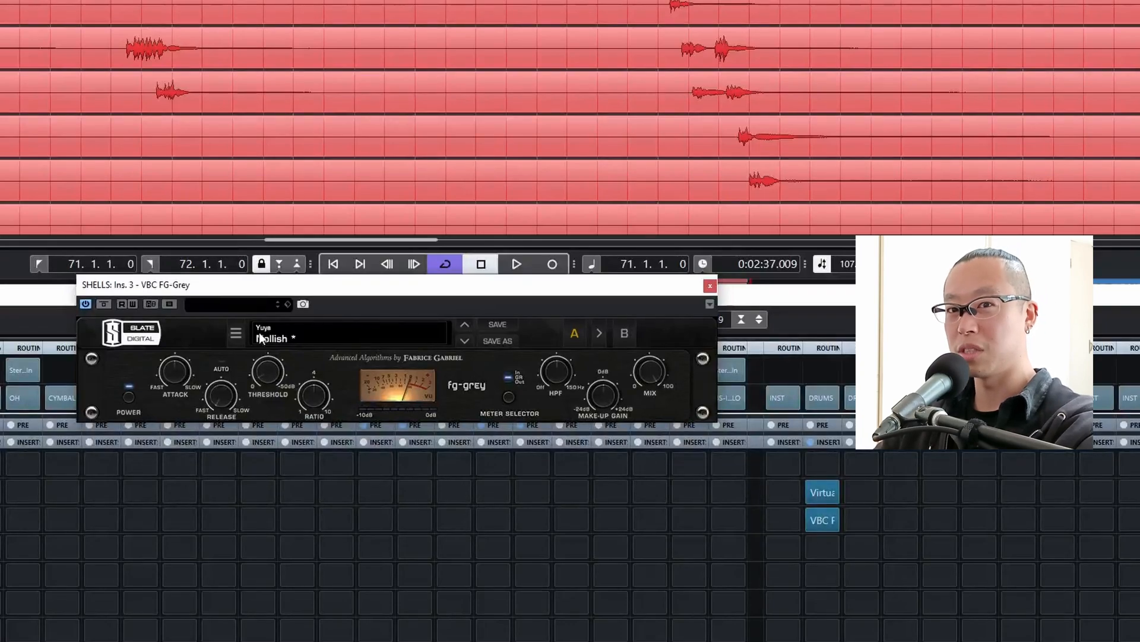
{"action": "left_click", "coordinate": [103, 303]}
{"action": "key", "text": "space"}
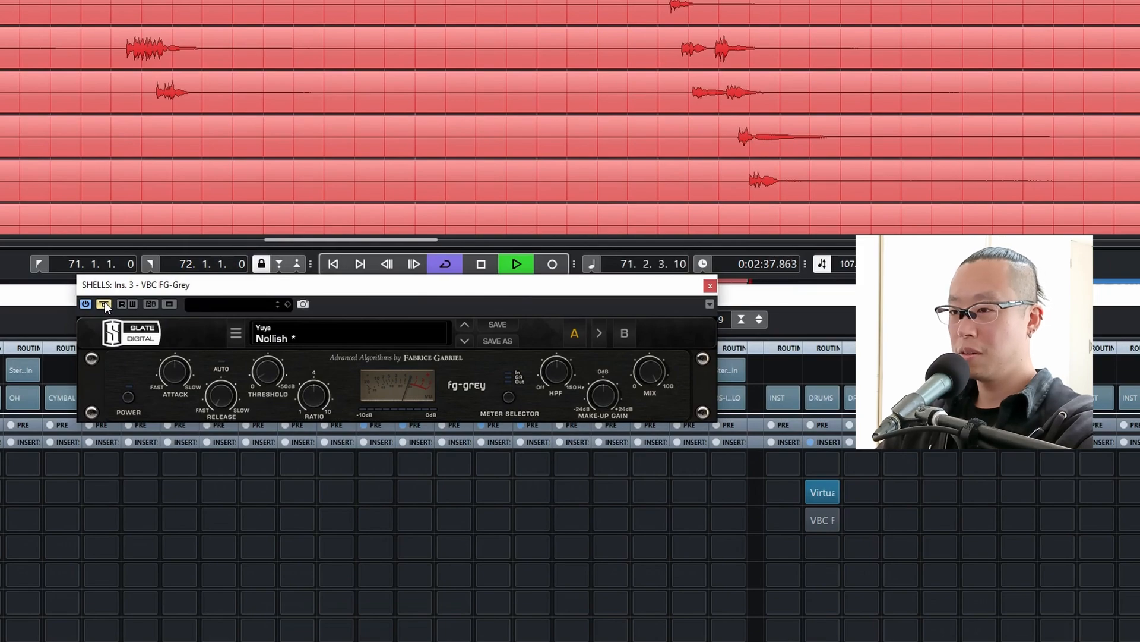
{"action": "left_click", "coordinate": [105, 303]}
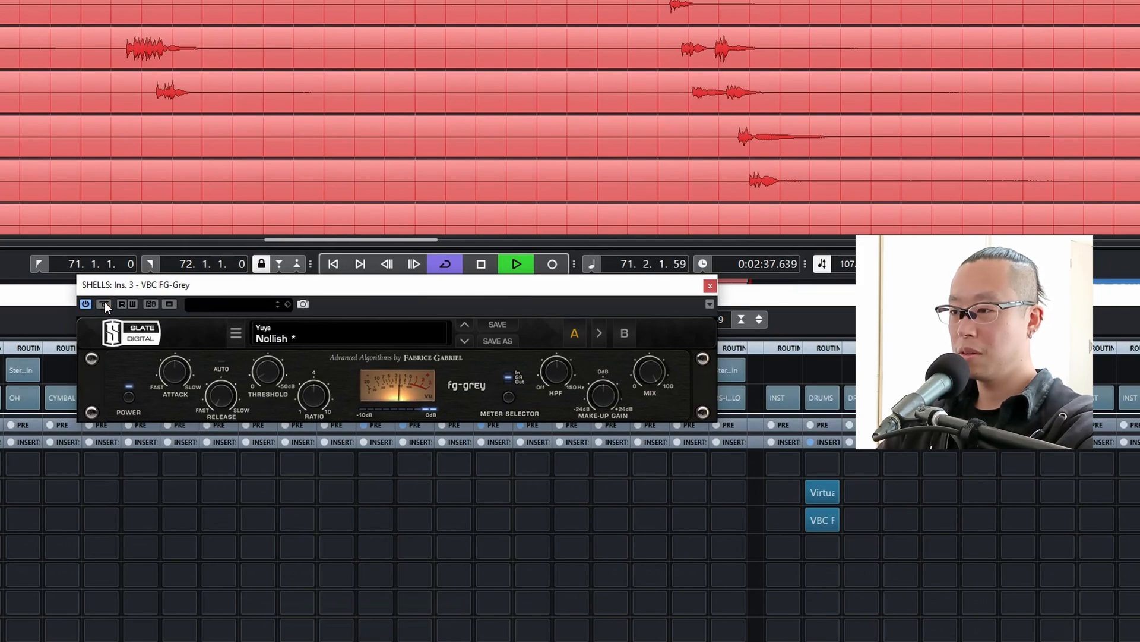
{"action": "left_click", "coordinate": [104, 302]}
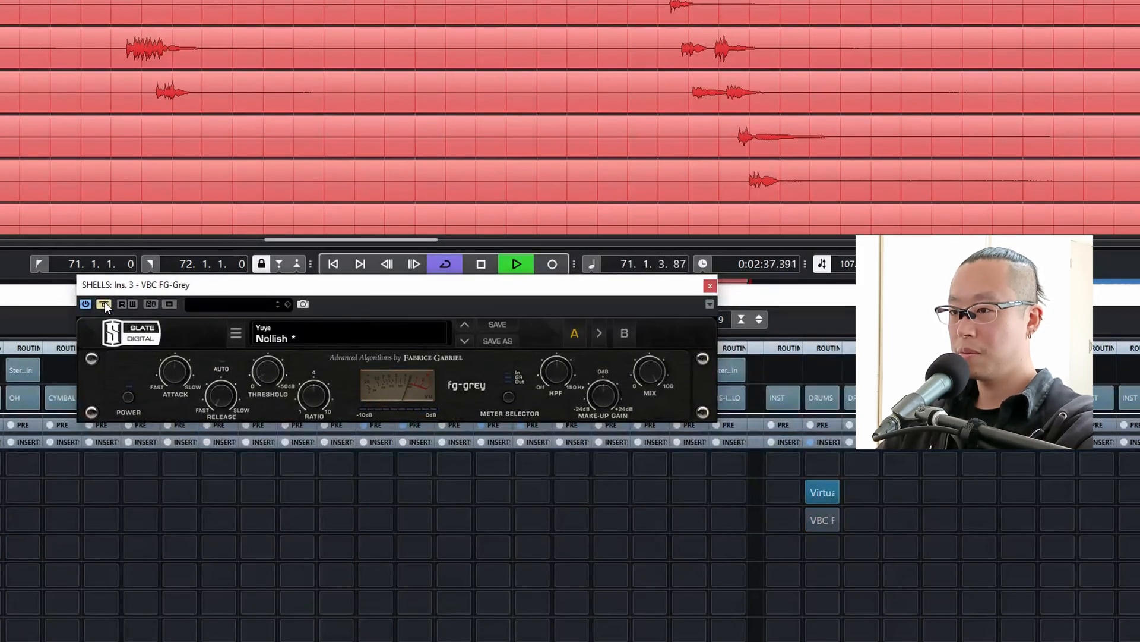
{"action": "left_click", "coordinate": [105, 303]}
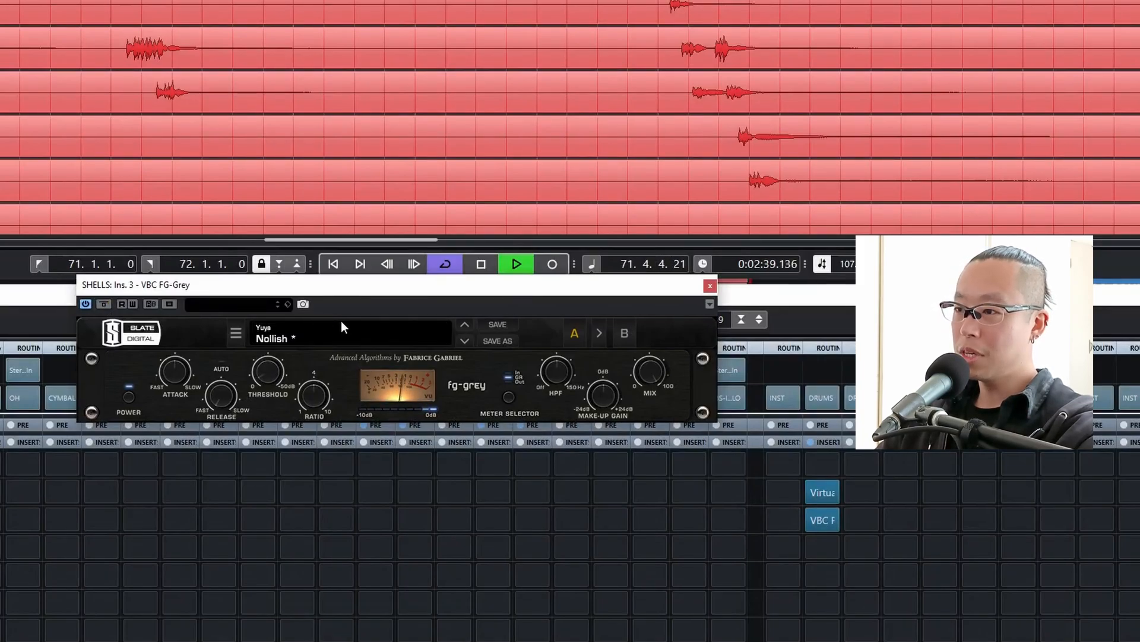
{"action": "key", "text": "space"}
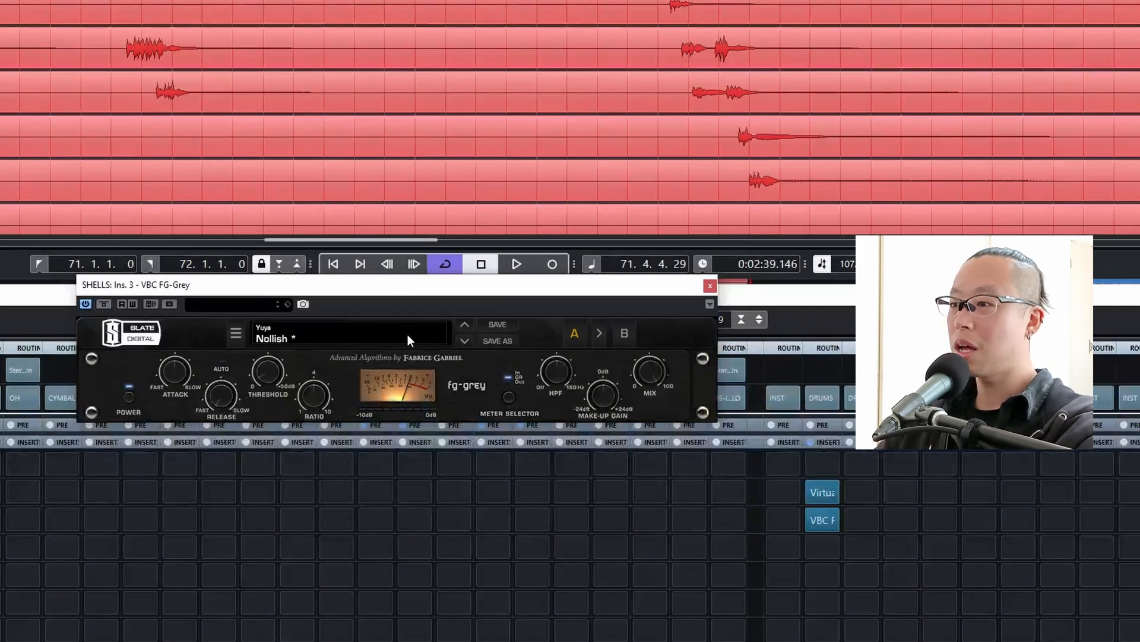
{"action": "left_click", "coordinate": [710, 288]}
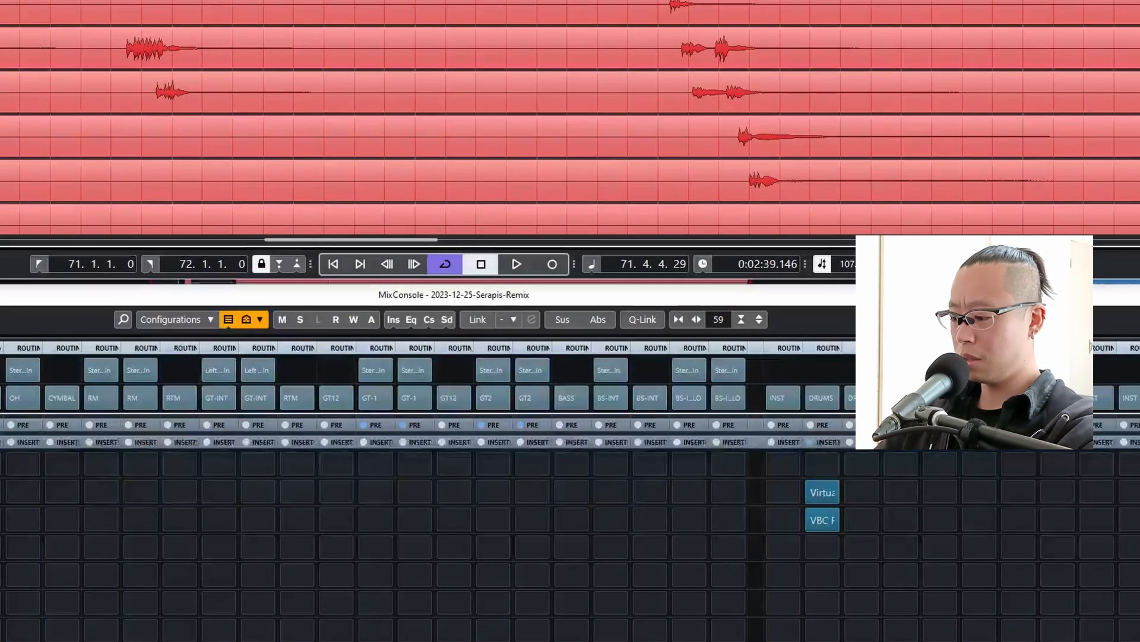
Loop the tom fill in bar 78 and check the FG-Grey gain reduction on SHELLS during playback.
{"action": "key", "text": "p"}
{"action": "key", "text": "KP_1"}
{"action": "left_click", "coordinate": [821, 518]}
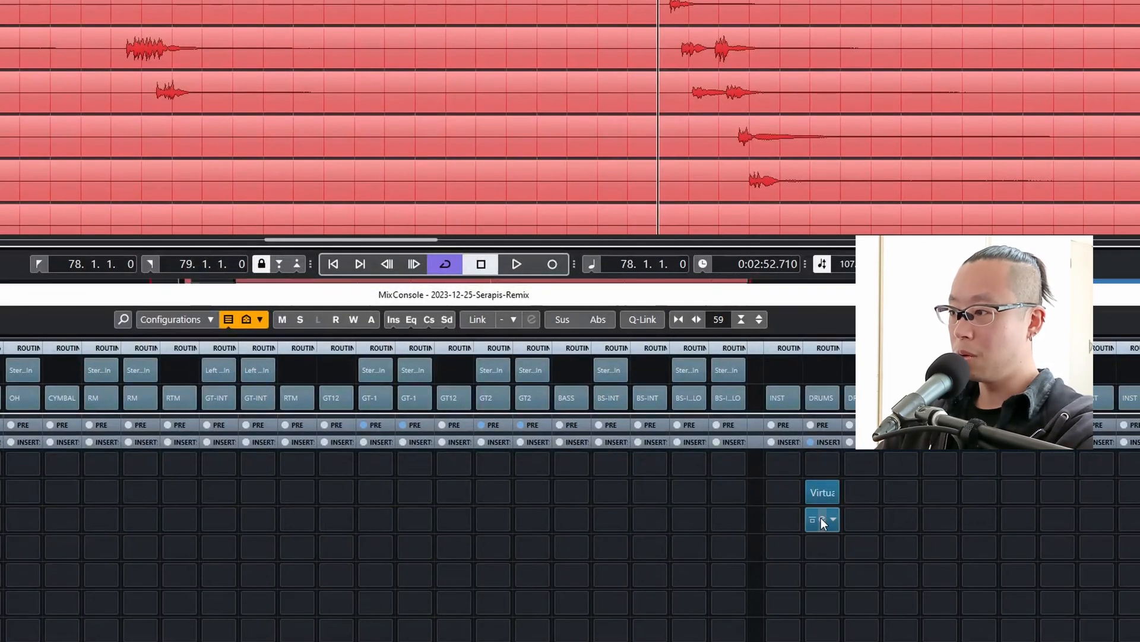
{"action": "key", "text": "space"}
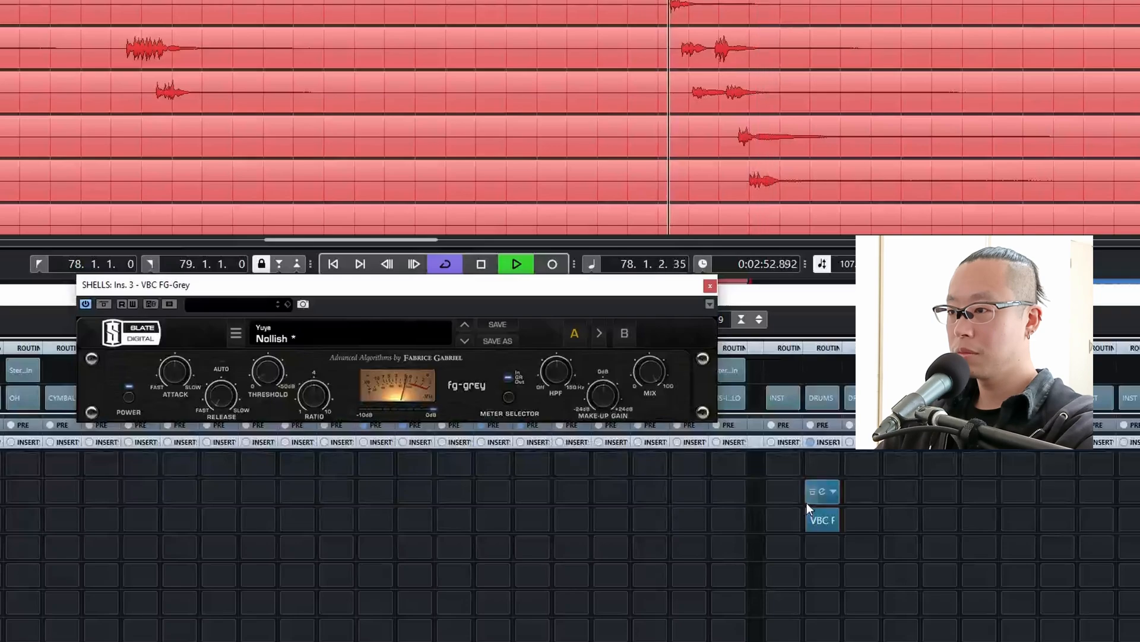
{"action": "key", "text": "space"}
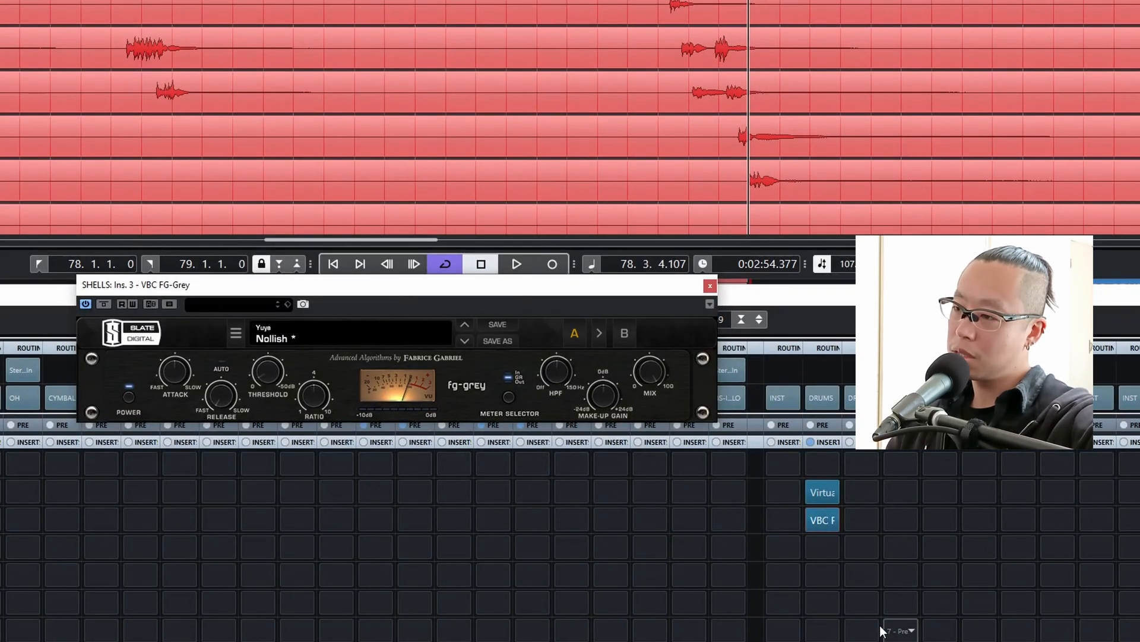
{"action": "key", "text": "space"}
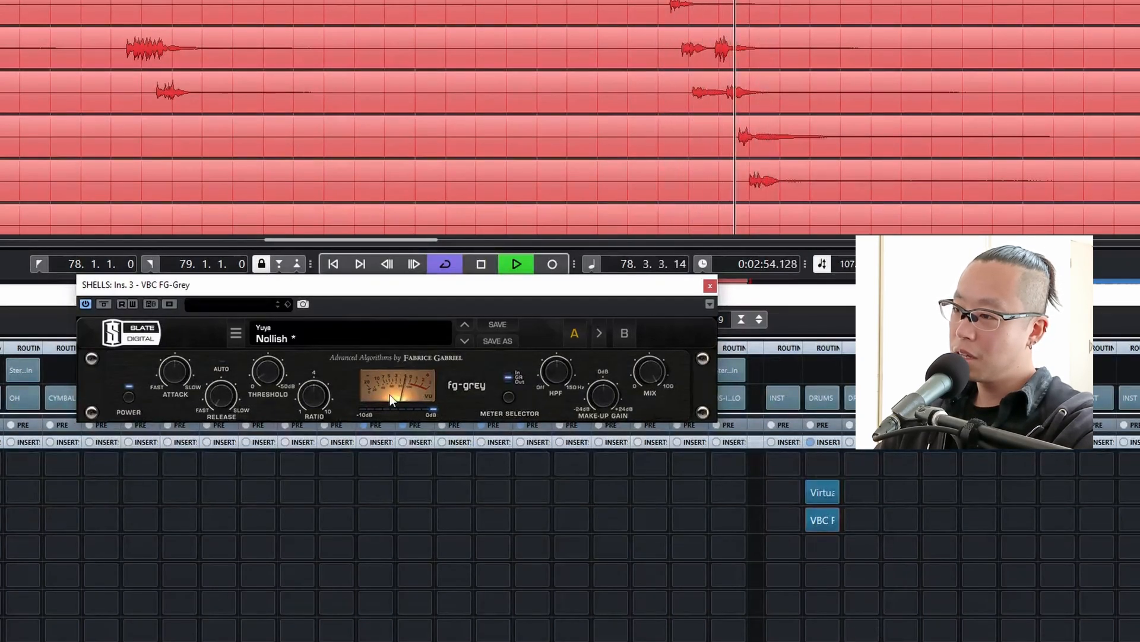
{"action": "key", "text": "space"}
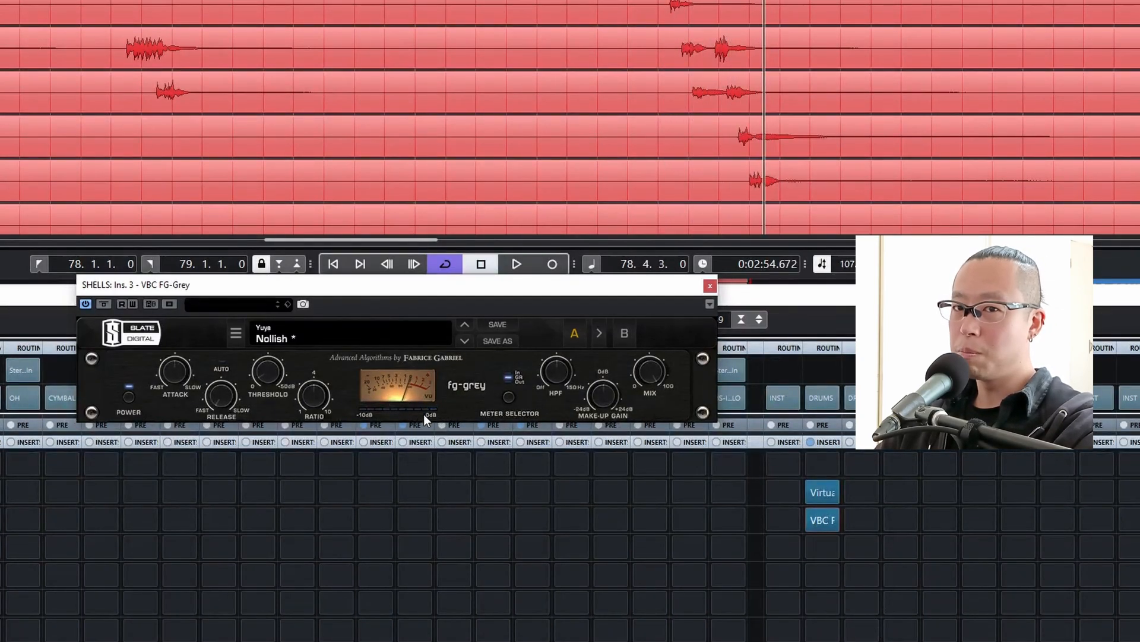
{"action": "left_click", "coordinate": [709, 285]}
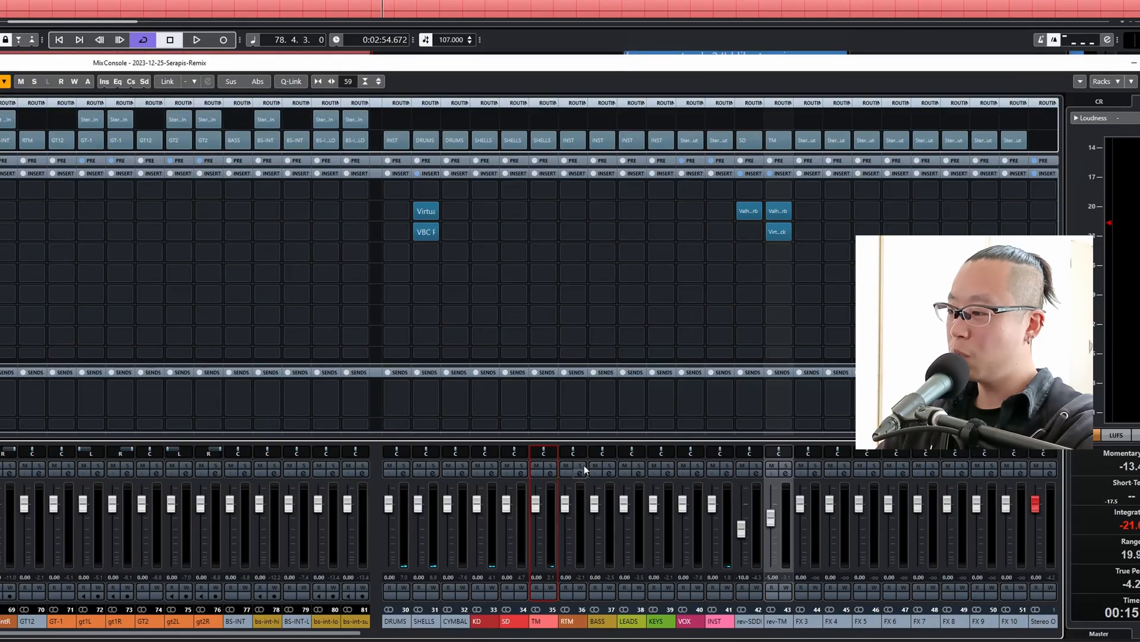
Route the TM group to DRUMS, solo SHELLS, and copy the Virtual Mix Rack insert from SHELLS to TM.
{"action": "left_click", "coordinate": [542, 140]}
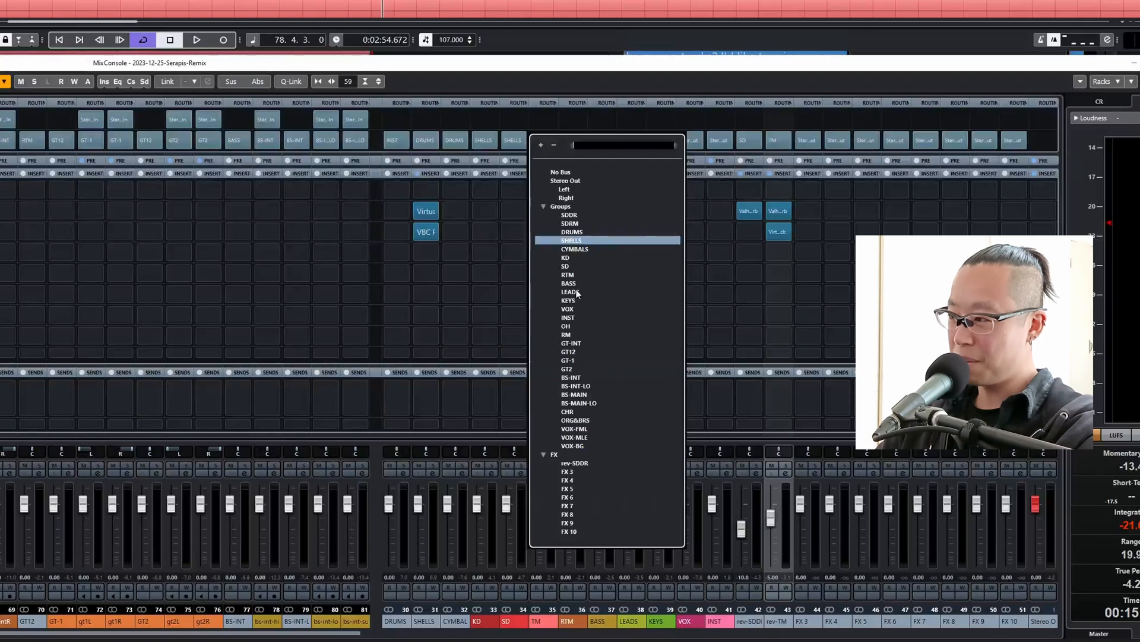
{"action": "left_click", "coordinate": [576, 232]}
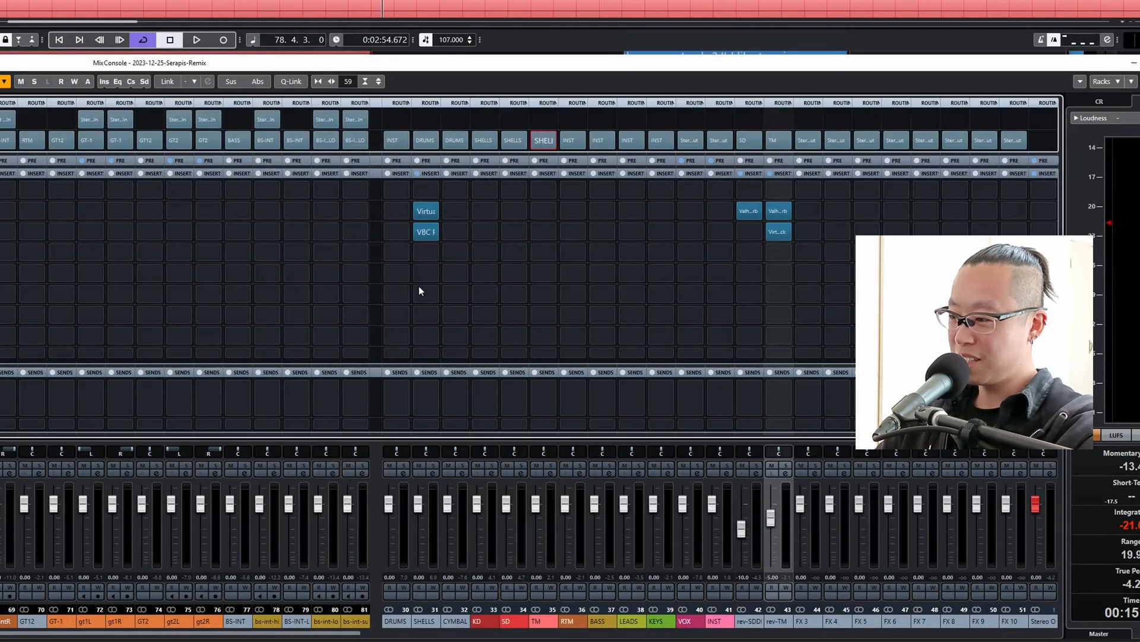
{"action": "left_click", "coordinate": [433, 466]}
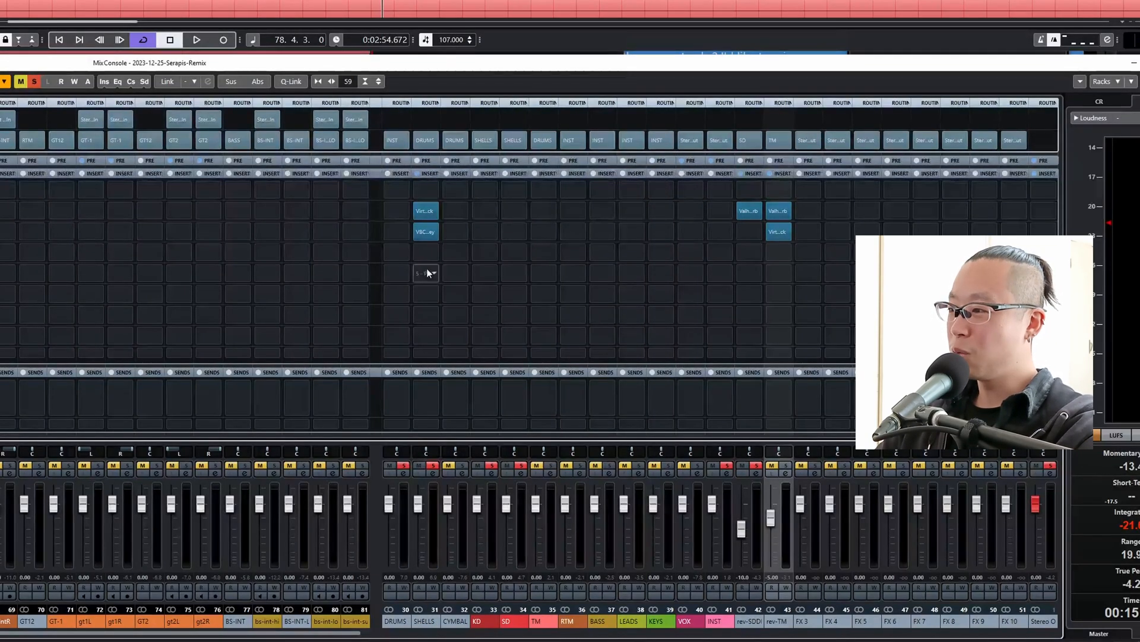
{"action": "left_click", "coordinate": [425, 232]}
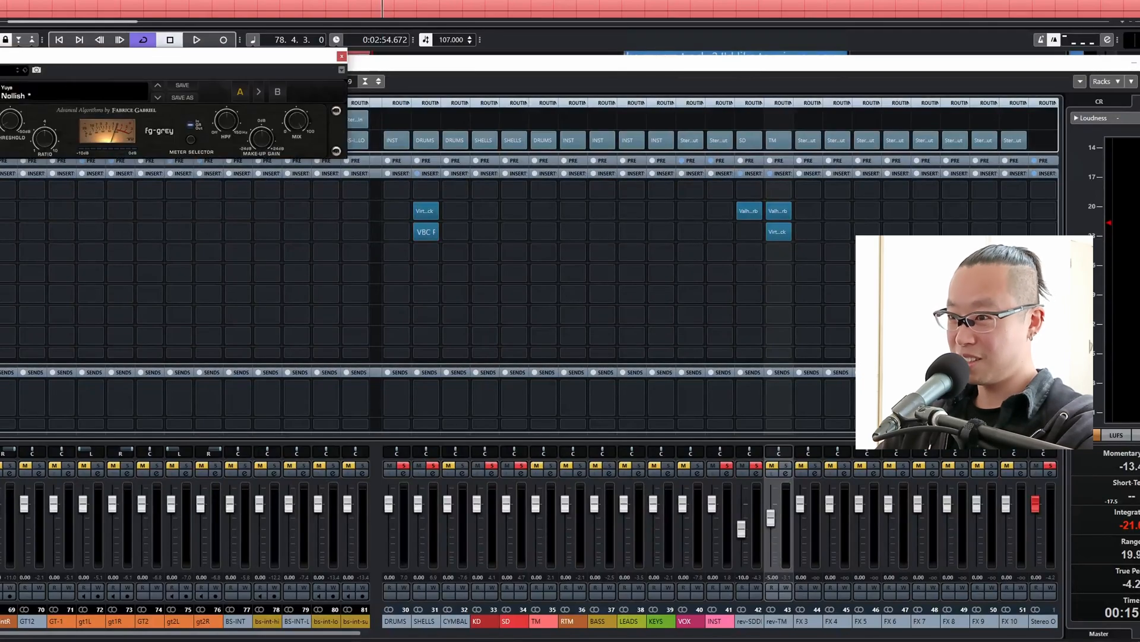
{"action": "left_click", "coordinate": [343, 58]}
{"action": "left_click_drag", "start_coordinate": [421, 209], "coordinate": [543, 211]}
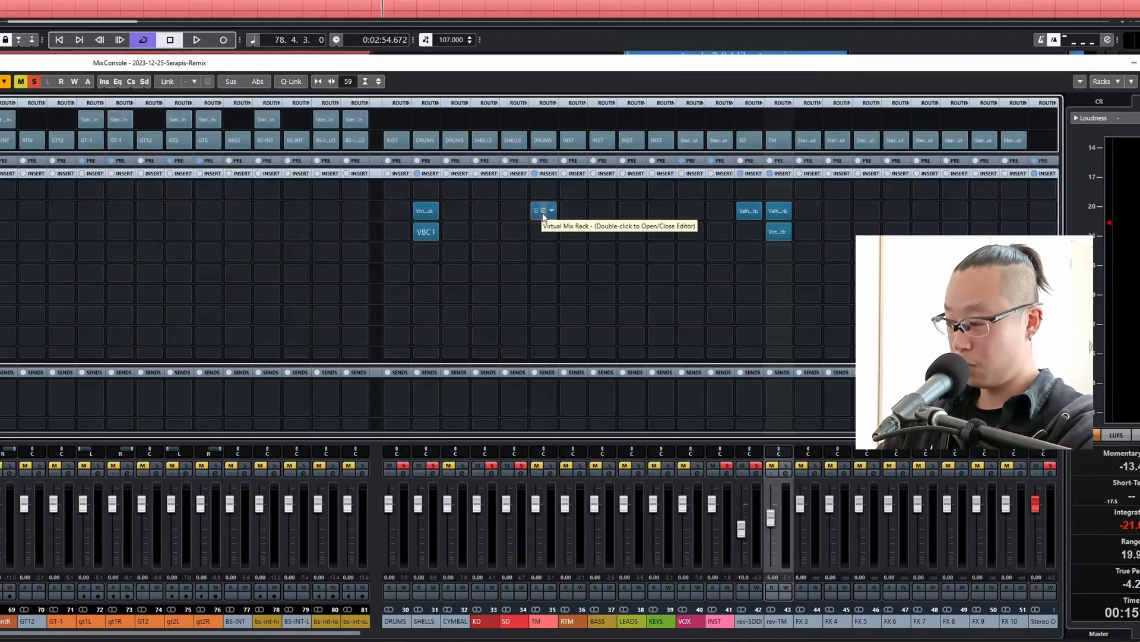
Solo the TM group and audition the fill, clear all mutes and solos, and play the loop in the full mix.
{"action": "left_click", "coordinate": [538, 470]}
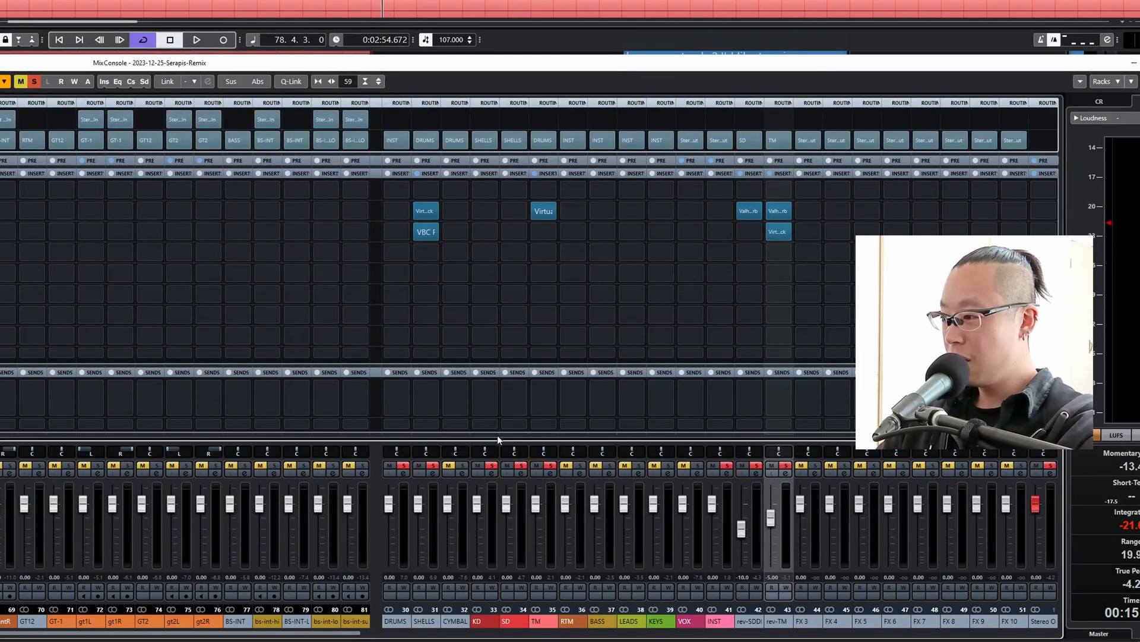
{"action": "key", "text": "space"}
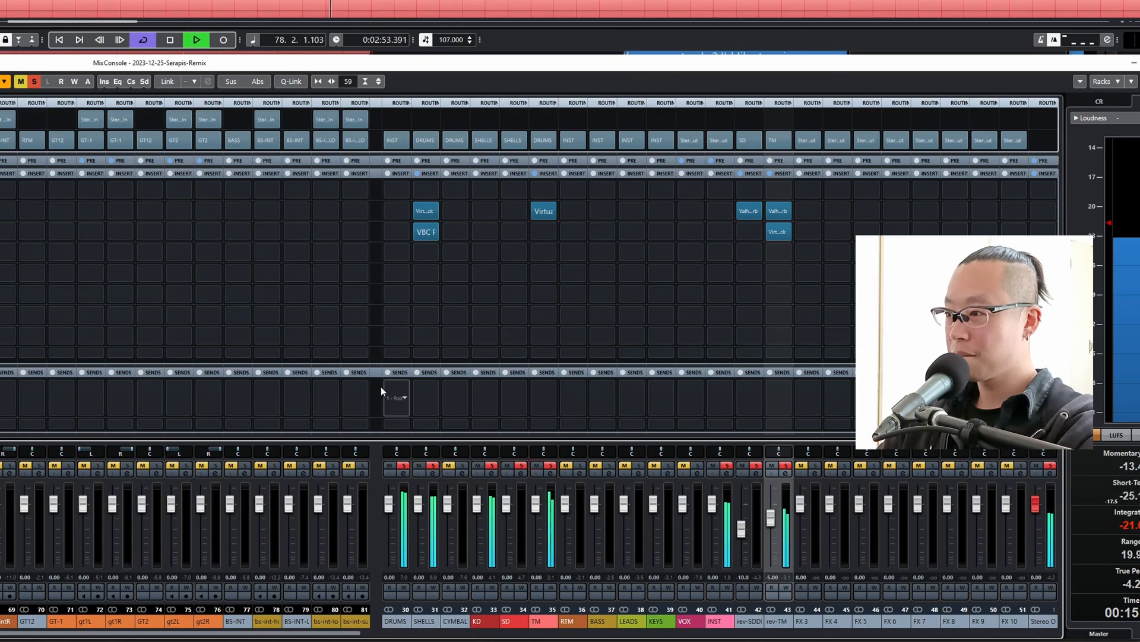
{"action": "key", "text": "space"}
{"action": "left_click", "coordinate": [21, 81]}
{"action": "left_click", "coordinate": [33, 82]}
{"action": "key", "text": "space"}
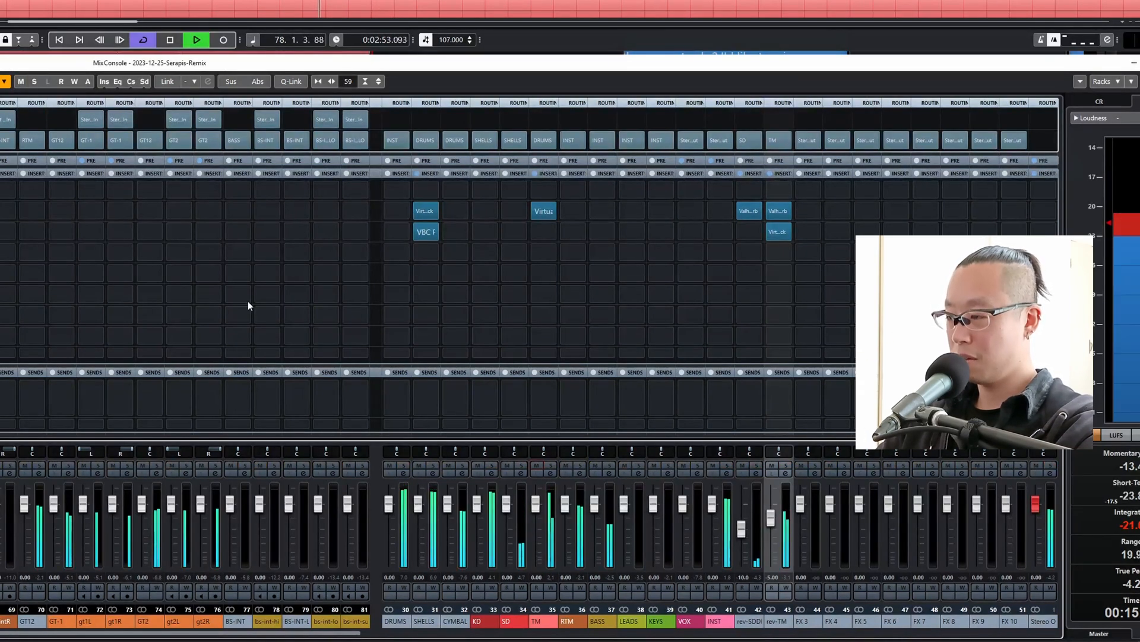
{"action": "key", "text": "space"}
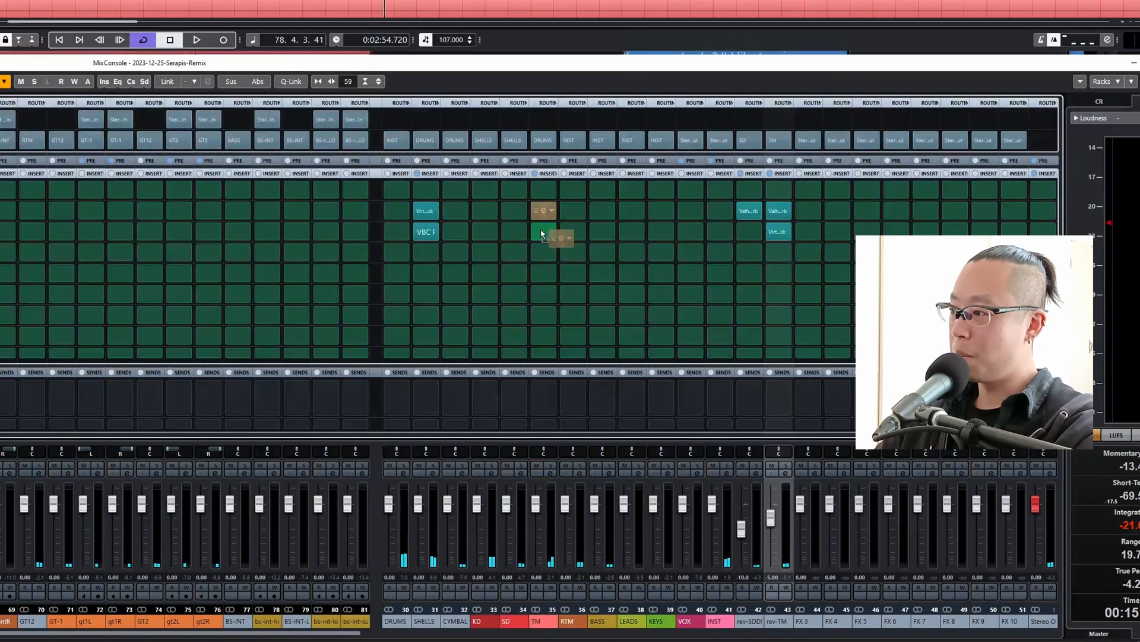
Insert Pro-Q 3 on the TM group ahead of Virtual Mix Rack.
{"action": "left_click", "coordinate": [538, 209]}
{"action": "type", "text": "q"}
{"action": "left_click", "coordinate": [562, 236]}
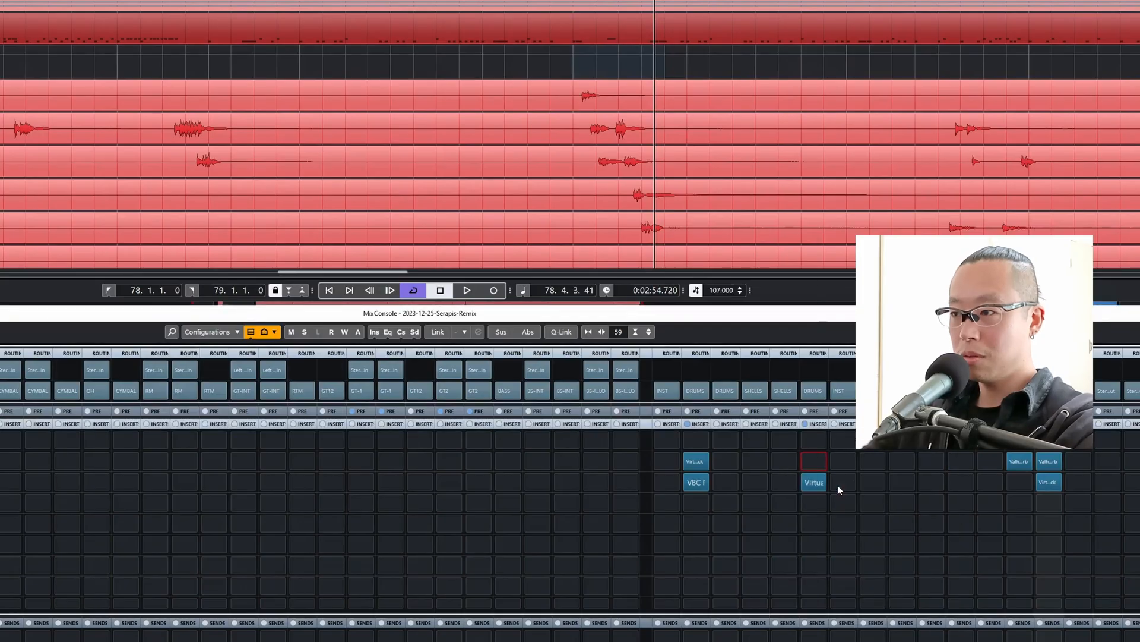
Cut about 3.8 dB near 778 Hz on TM and turn a boost near 5.6 kHz into a 6 dB/oct high shelf.
{"action": "left_click_drag", "start_coordinate": [463, 293], "coordinate": [466, 347]}
{"action": "left_click_drag", "start_coordinate": [647, 231], "coordinate": [648, 222]}
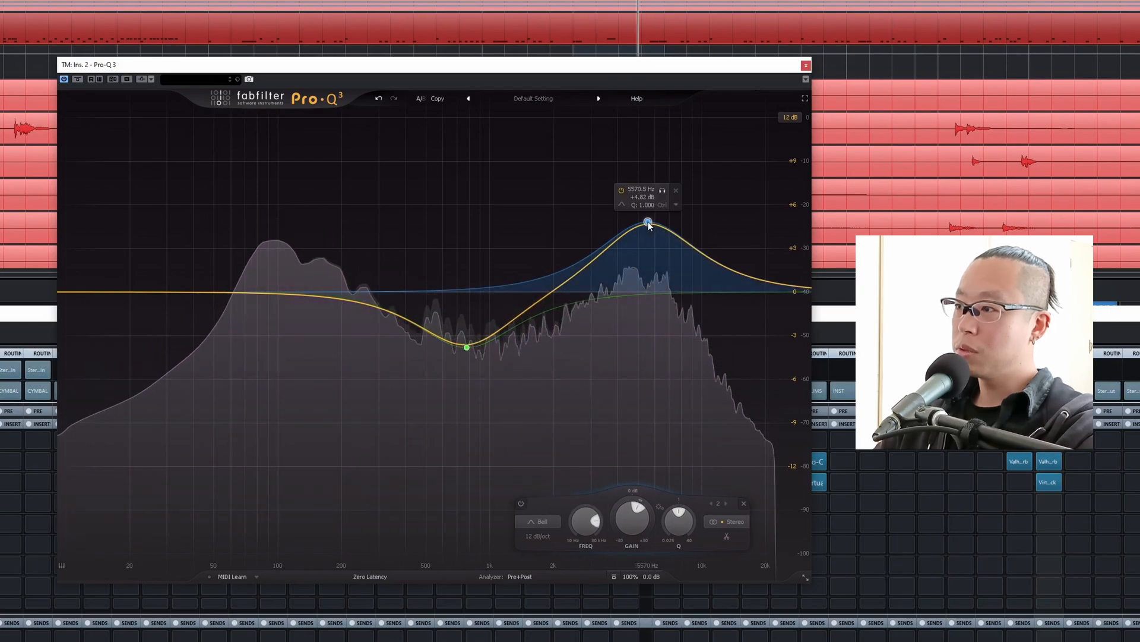
{"action": "left_click", "coordinate": [561, 535]}
{"action": "left_click", "coordinate": [559, 522]}
{"action": "left_click", "coordinate": [555, 457]}
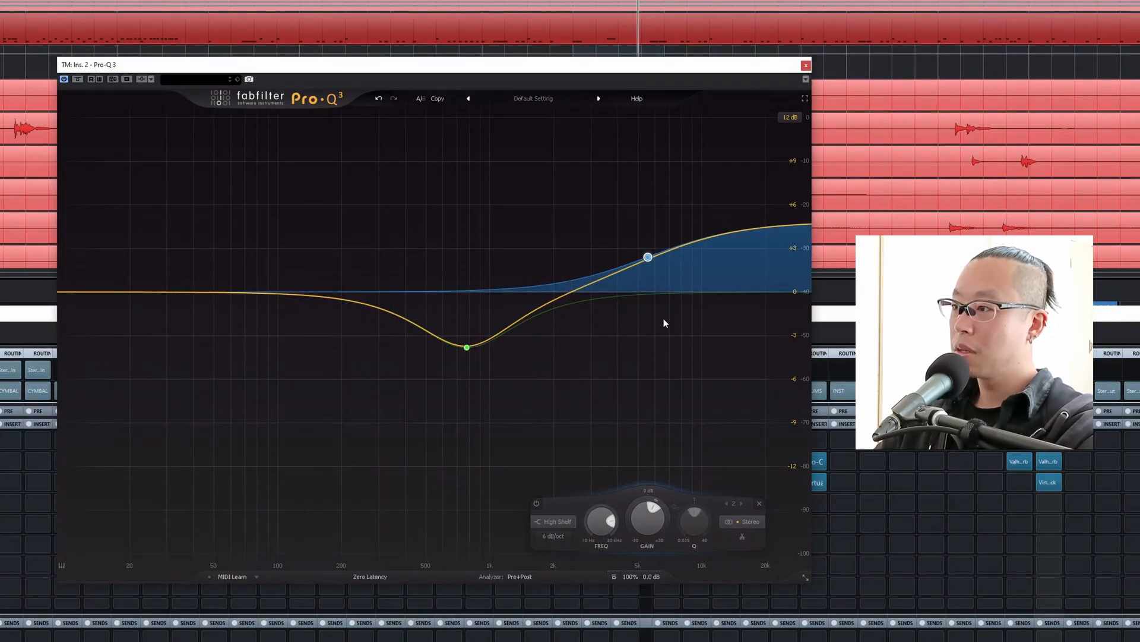
Deepen the TM cut to about -4.6 dB at 705 Hz, lower the high shelf, and compare with Pro-Q 3 bypassed during playback.
{"action": "key", "text": "space"}
{"action": "mouse_move", "coordinate": [647, 260]}
{"action": "left_mouse_down"}
{"action": "mouse_move", "coordinate": [654, 269]}
{"action": "mouse_move", "coordinate": [641, 270]}
{"action": "left_mouse_up"}
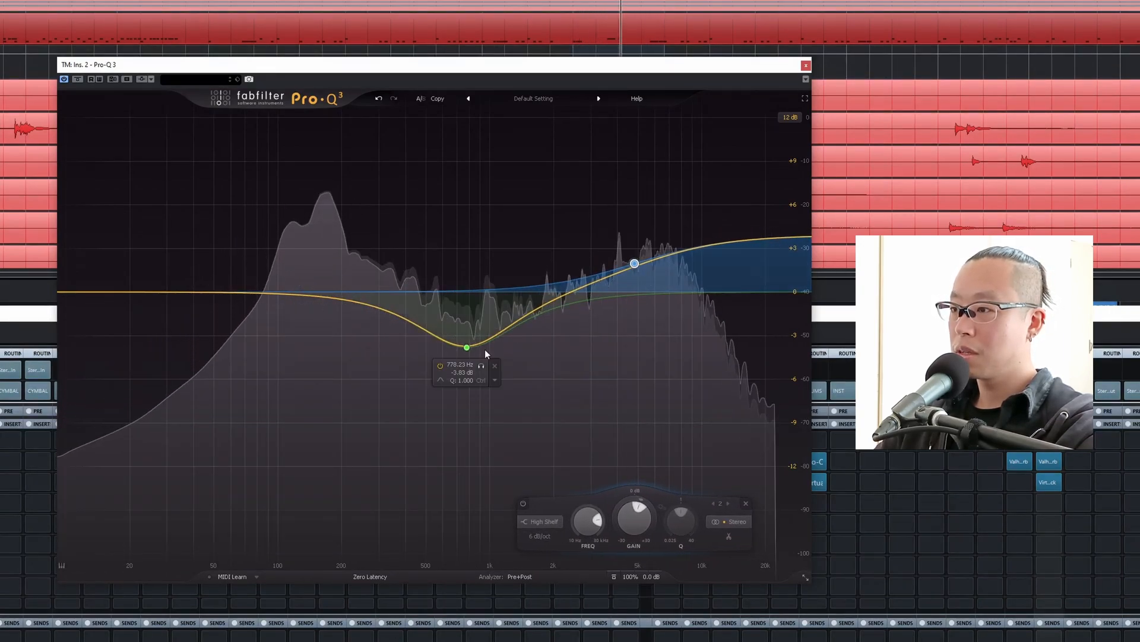
{"action": "left_click_drag", "start_coordinate": [467, 347], "coordinate": [457, 358]}
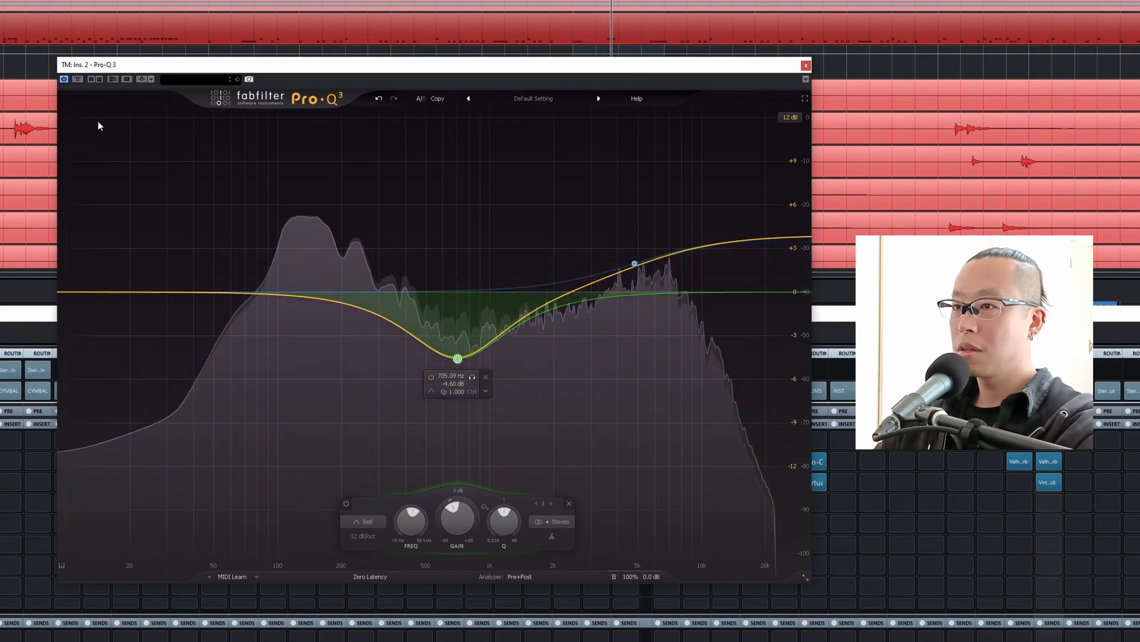
{"action": "left_click", "coordinate": [77, 79]}
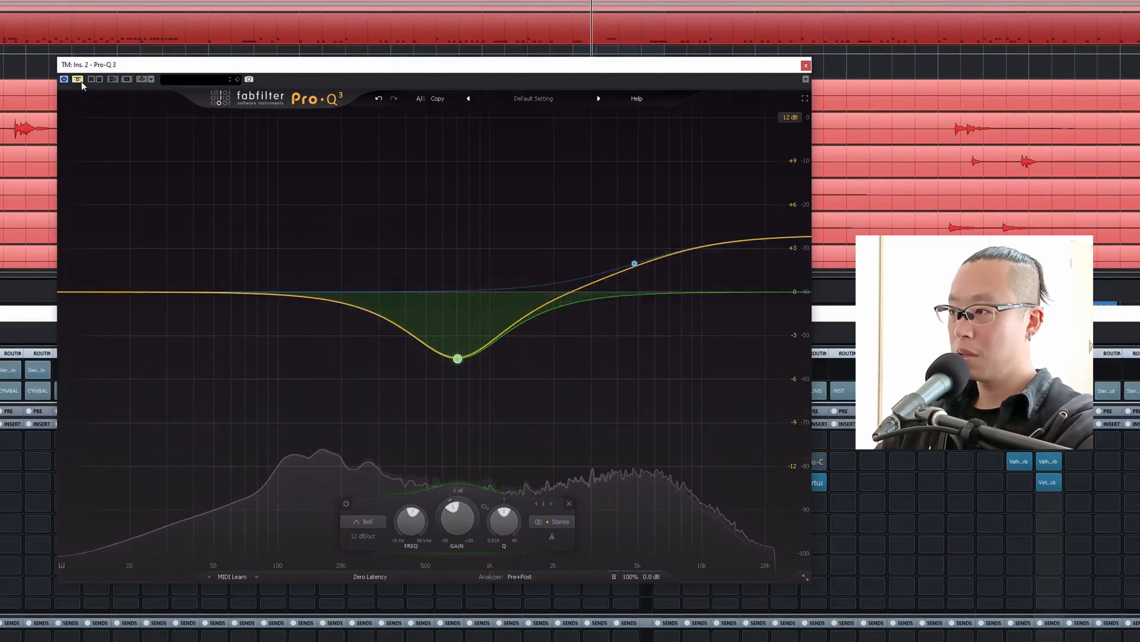
{"action": "left_click", "coordinate": [78, 80]}
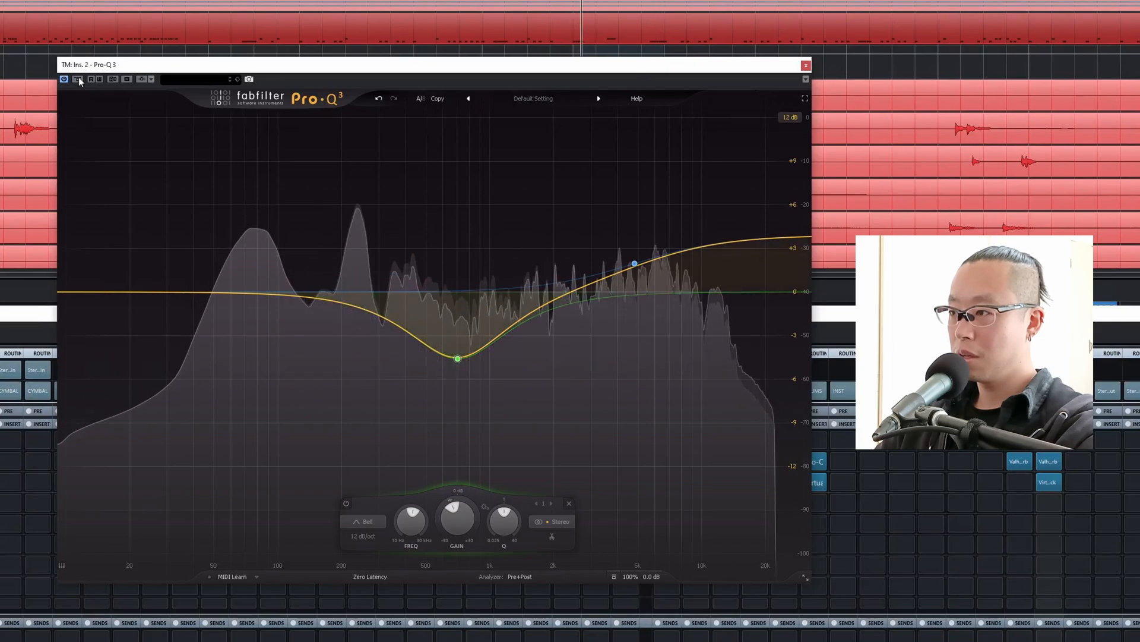
{"action": "mouse_move", "coordinate": [654, 276]}
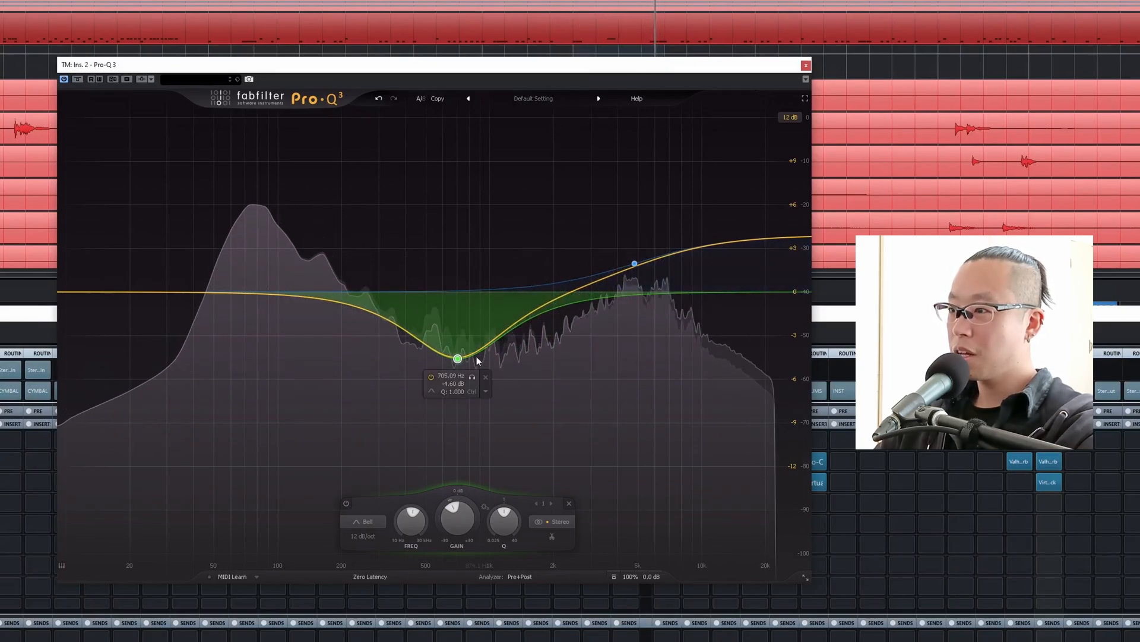
{"action": "left_click_drag", "start_coordinate": [634, 267], "coordinate": [634, 272]}
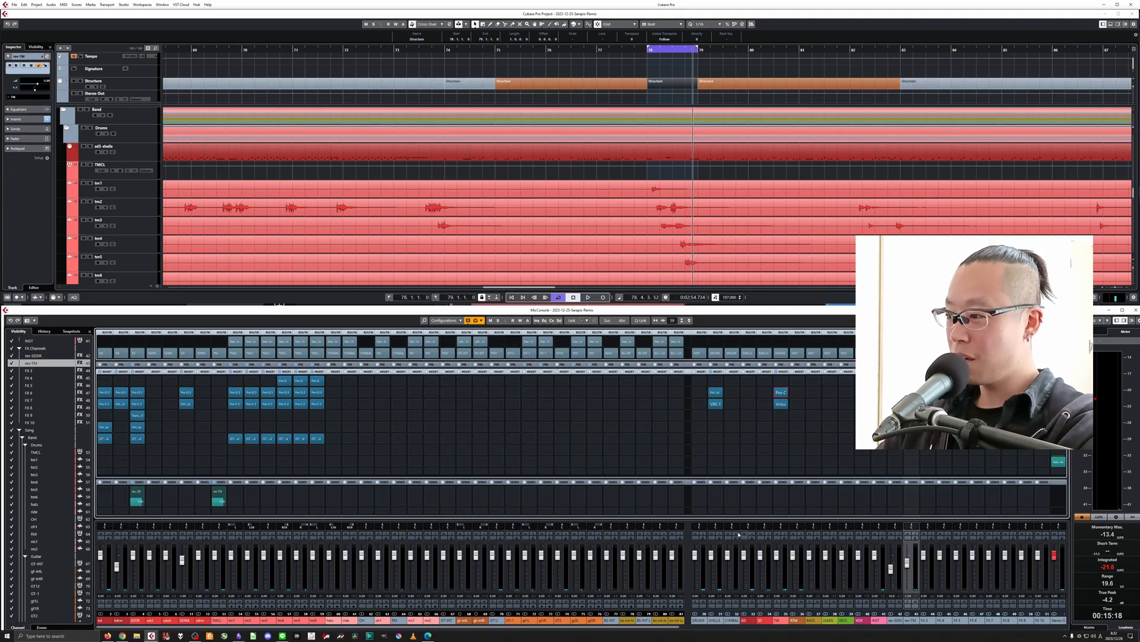
Solo the CYMBALS group and look over the hats, ride and OH tracks in the project.
{"action": "left_click", "coordinate": [735, 534]}
{"action": "left_click", "coordinate": [526, 176]}
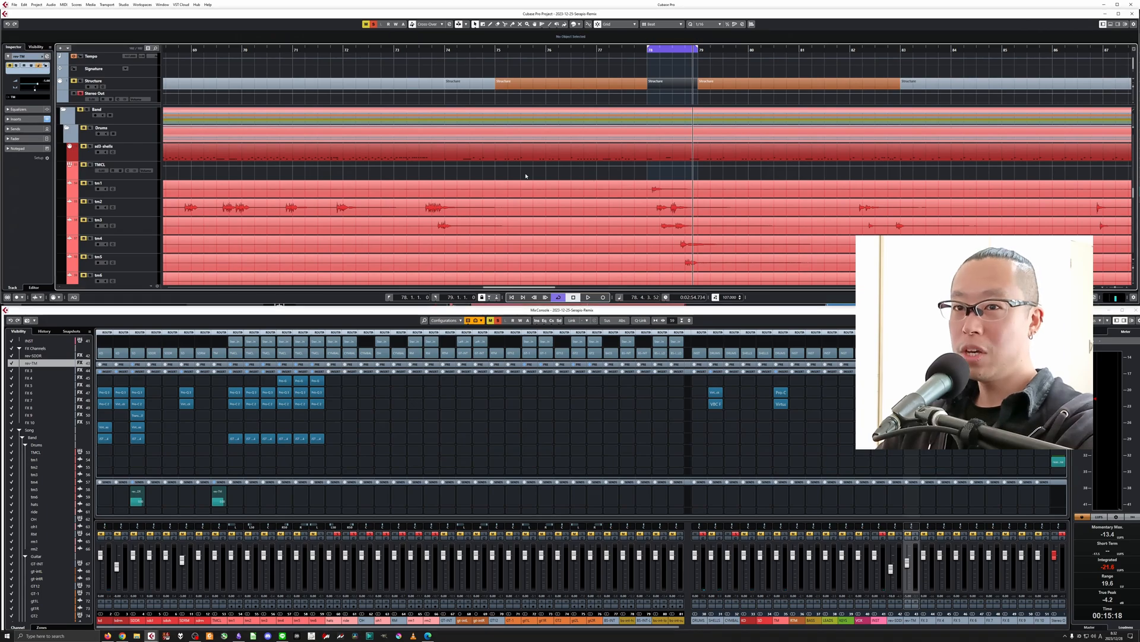
{"action": "key", "text": "g"}
{"action": "left_click", "coordinate": [254, 180]}
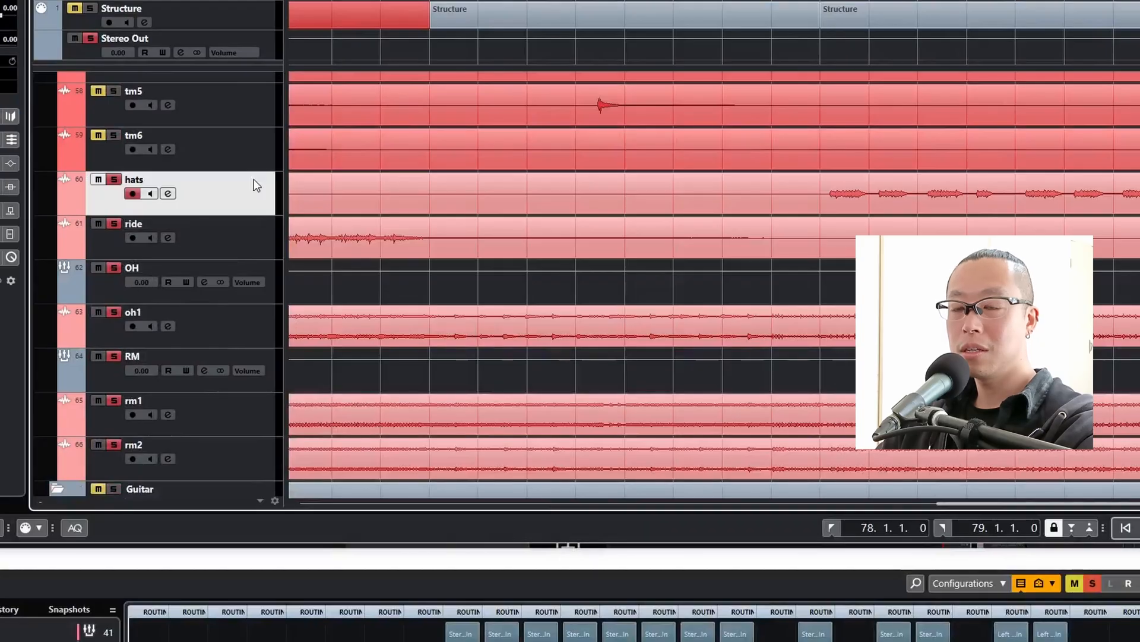
{"action": "left_click", "coordinate": [258, 234]}
{"action": "left_click", "coordinate": [265, 292]}
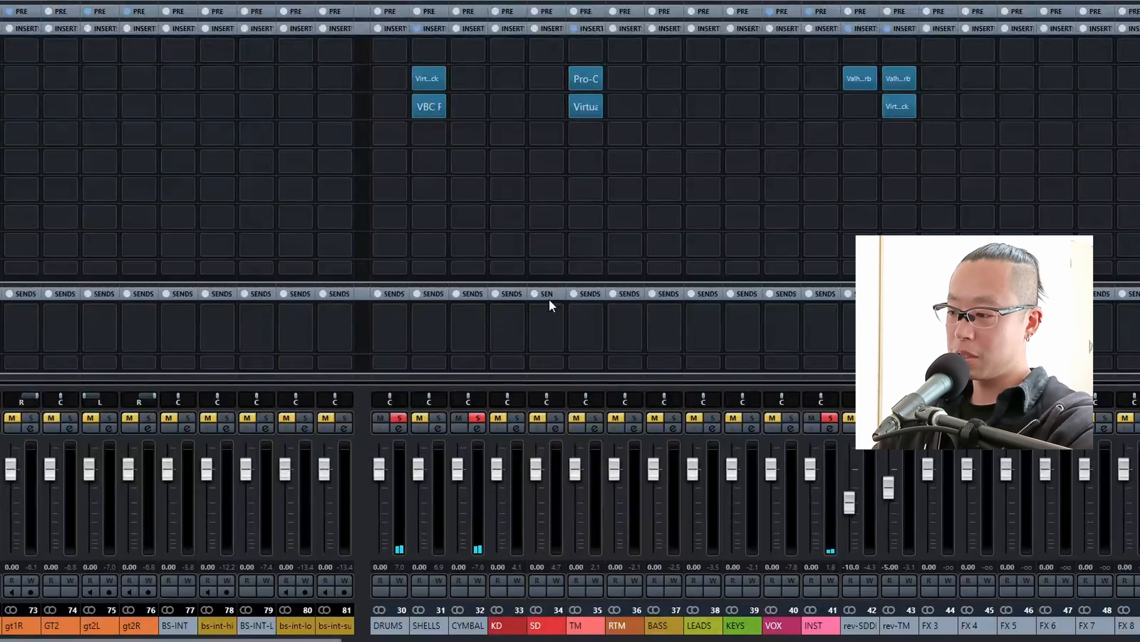
Insert Pro-Q 3 on the CYMBALS group.
{"action": "left_click", "coordinate": [468, 84]}
{"action": "left_click", "coordinate": [514, 36]}
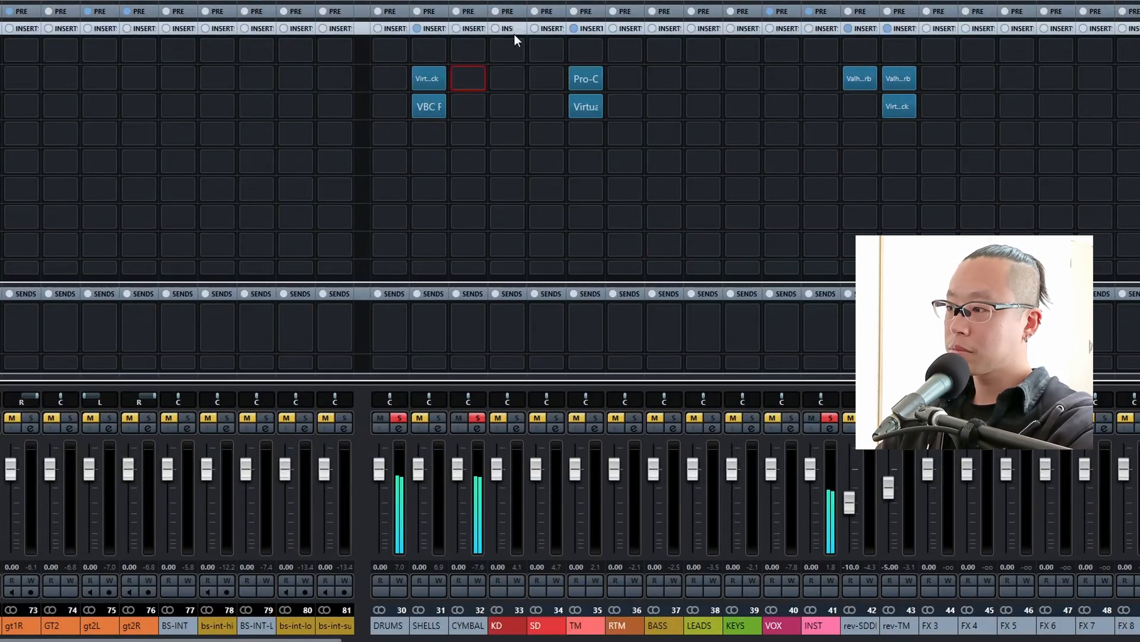
{"action": "left_click", "coordinate": [467, 78]}
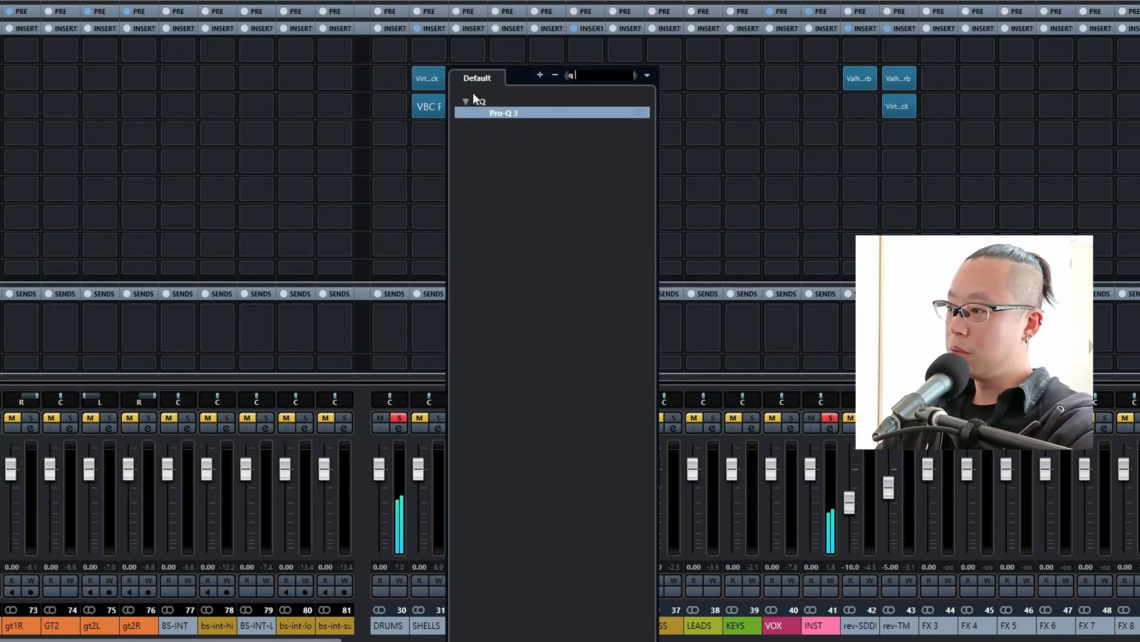
{"action": "left_click", "coordinate": [505, 113]}
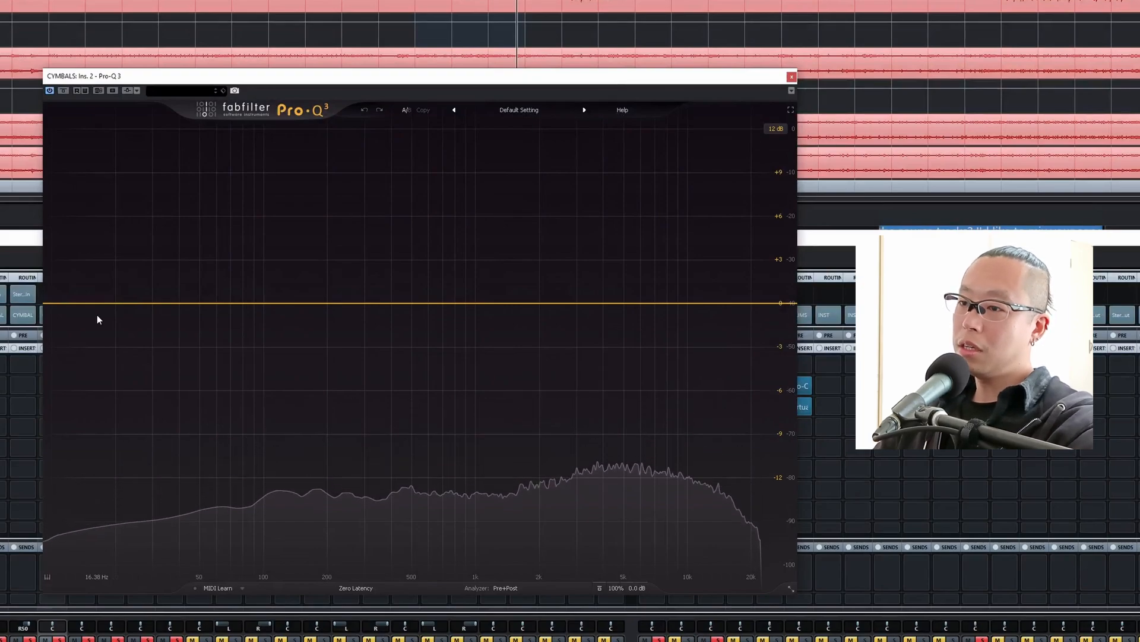
Add a 12 dB/oct low cut at about 565 Hz with a Q of about 0.96 on CYMBALS and play the loop.
{"action": "left_click_drag", "start_coordinate": [83, 315], "coordinate": [388, 326]}
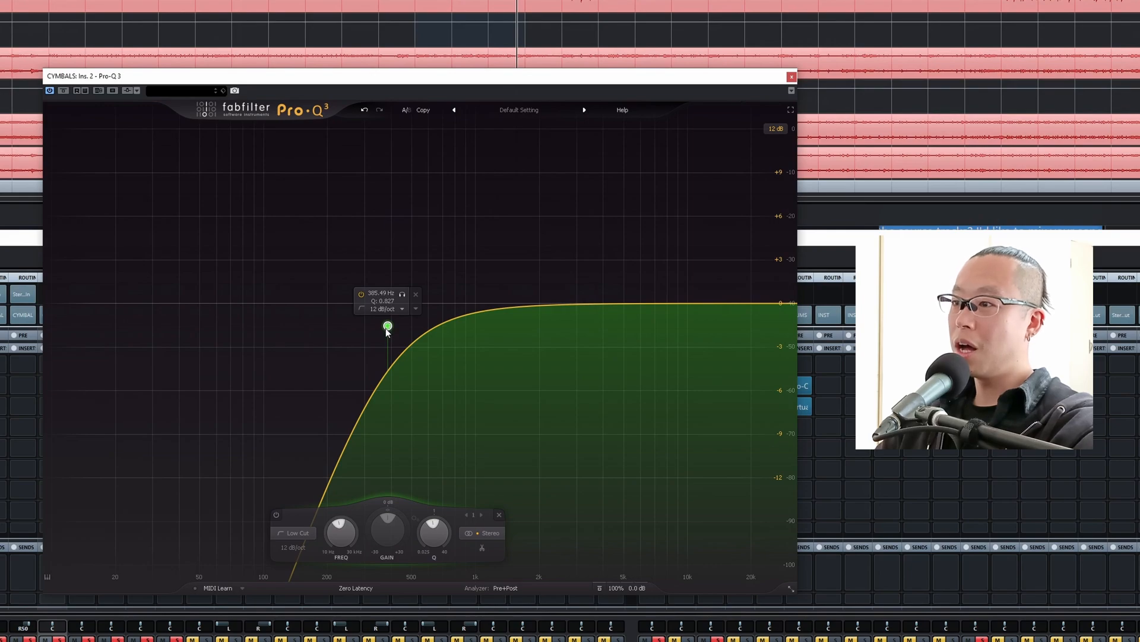
{"action": "left_click_drag", "start_coordinate": [386, 330], "coordinate": [387, 319]}
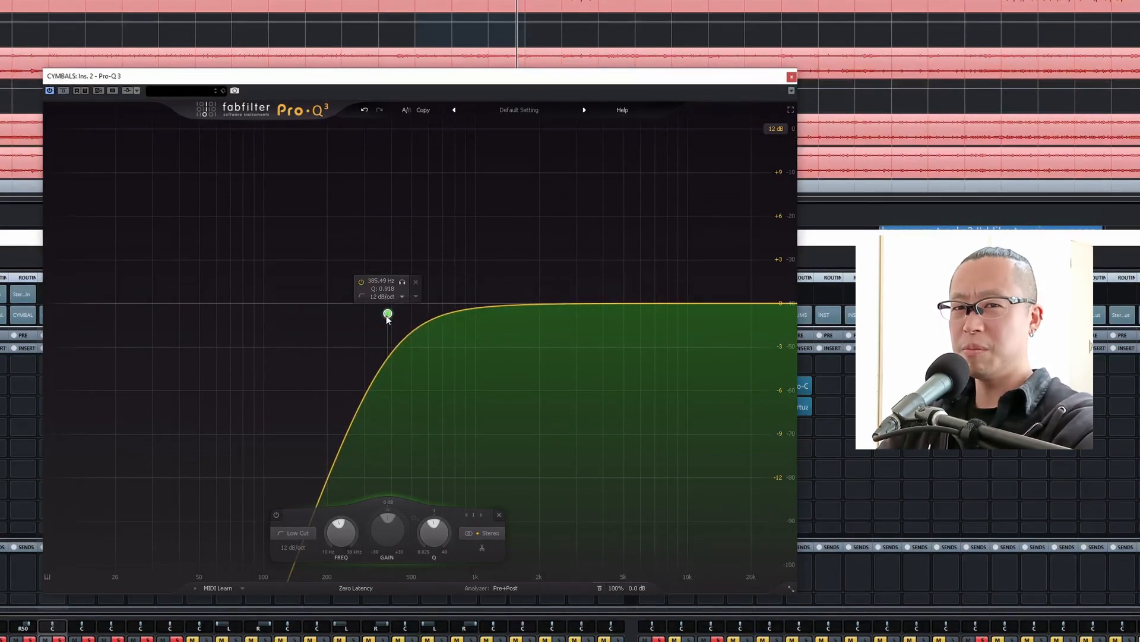
{"action": "left_click_drag", "start_coordinate": [387, 318], "coordinate": [425, 309]}
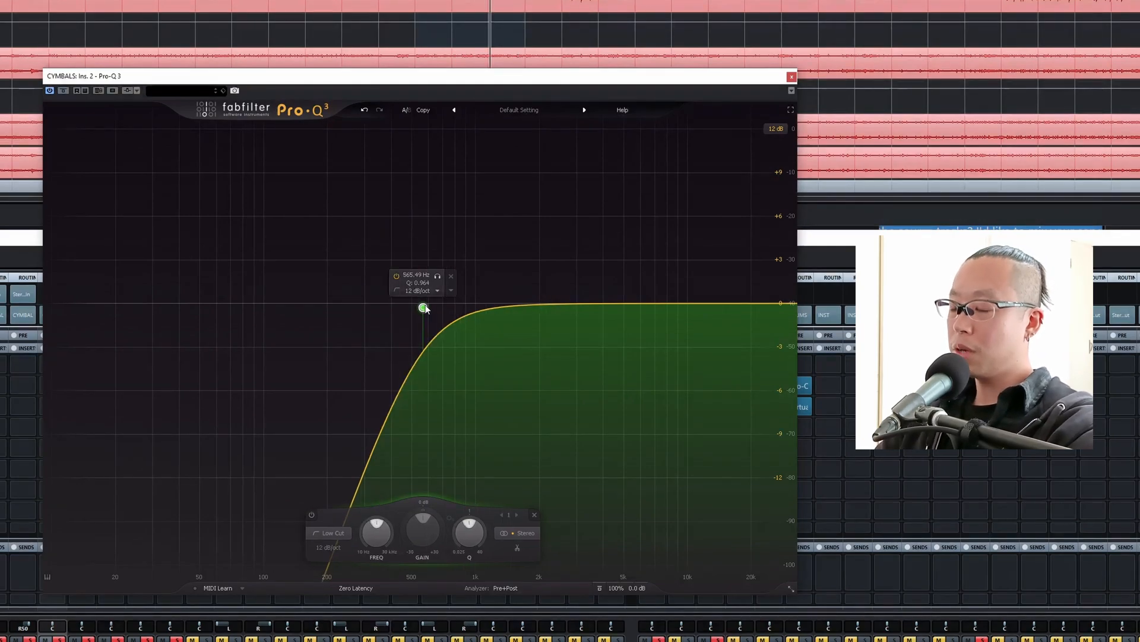
{"action": "key", "text": "space"}
{"action": "left_click_drag", "start_coordinate": [544, 82], "coordinate": [514, 82]}
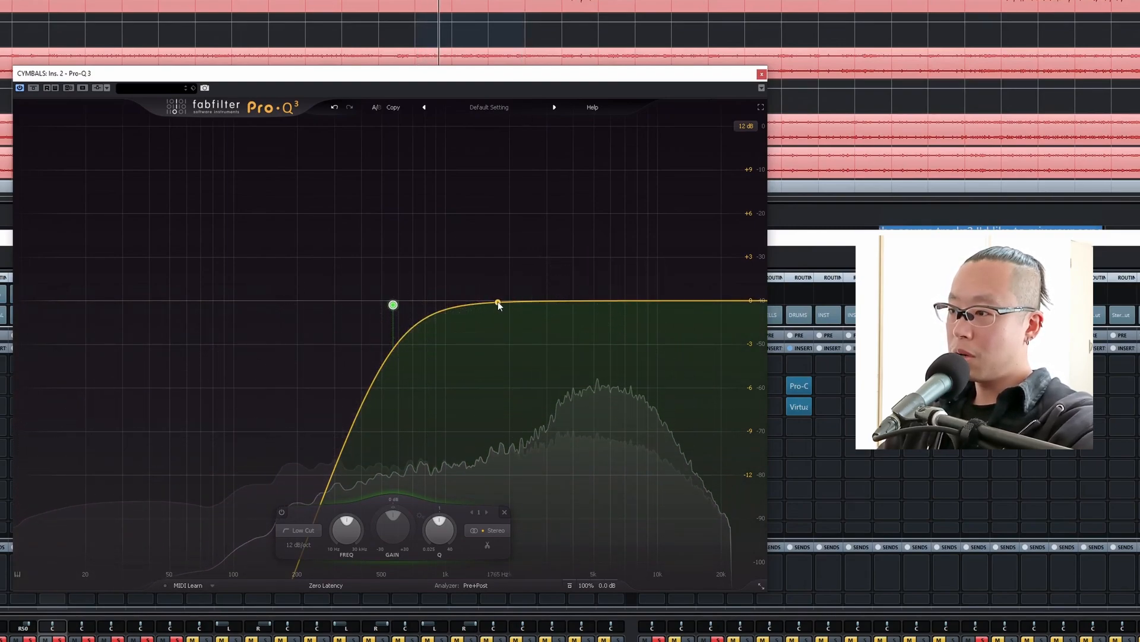
Sweep a bell band on CYMBALS and set it to about -2.4 dB at 2100 Hz with a Q of about 1.67.
{"action": "left_click_drag", "start_coordinate": [498, 302], "coordinate": [519, 189]}
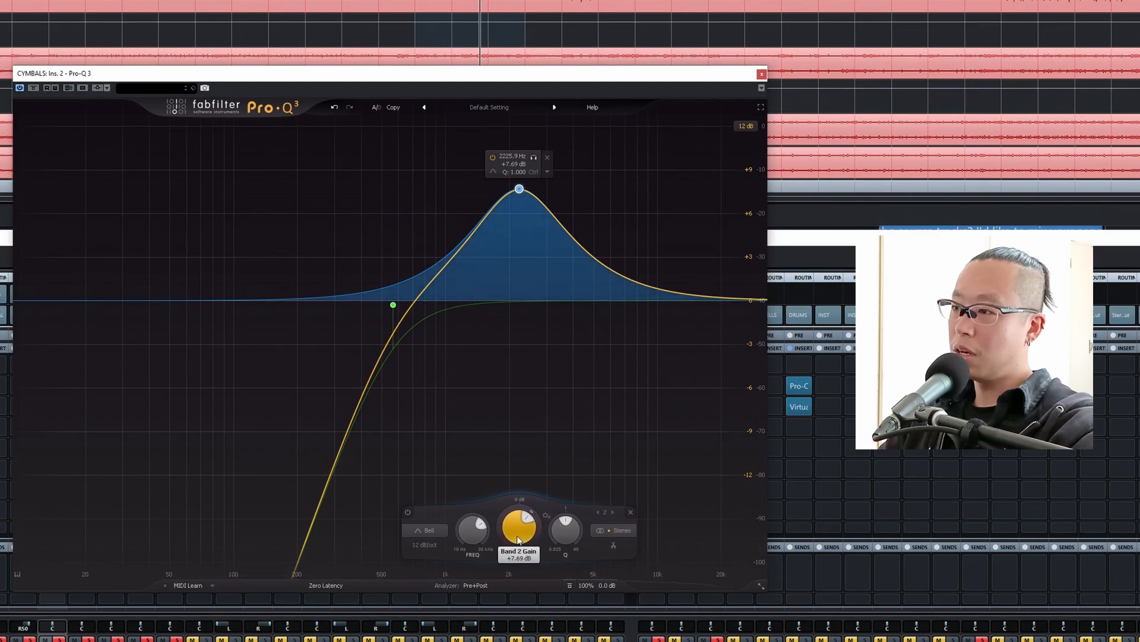
{"action": "left_click_drag", "start_coordinate": [517, 537], "coordinate": [525, 585]}
{"action": "left_click_drag", "start_coordinate": [563, 534], "coordinate": [563, 519]}
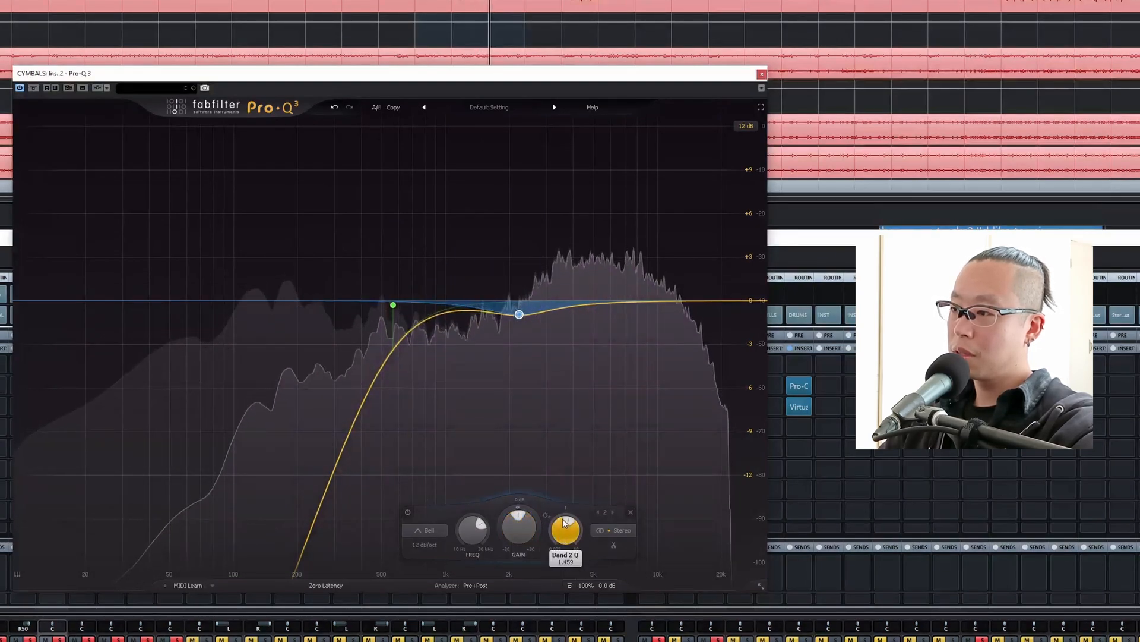
{"action": "left_click_drag", "start_coordinate": [519, 313], "coordinate": [514, 336]}
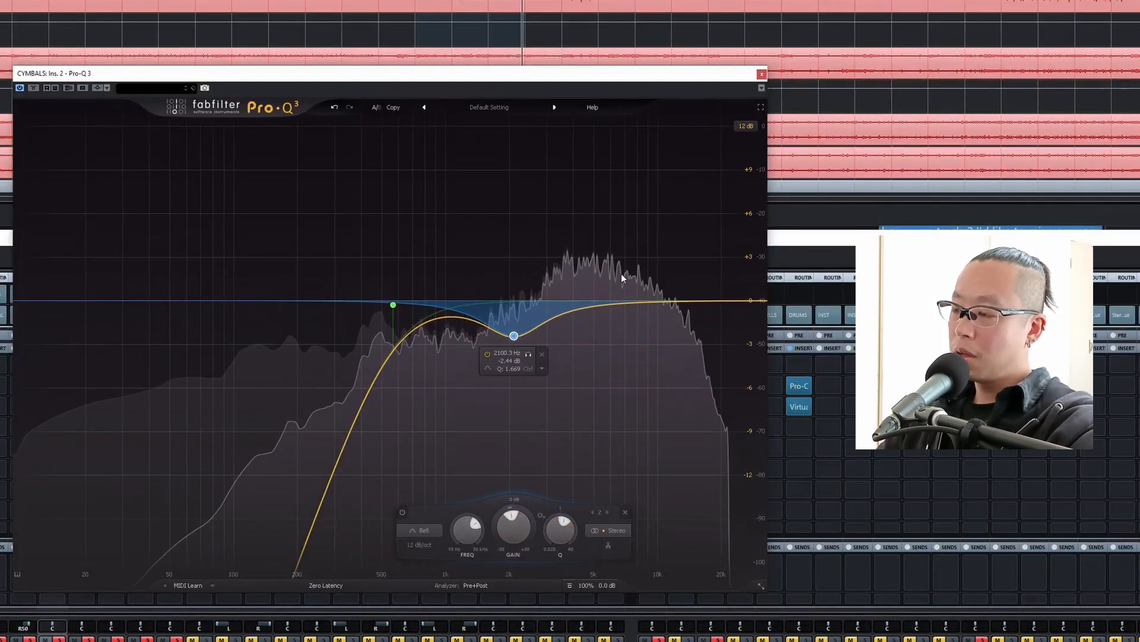
Add a high-shelf boost around 7 kHz on CYMBALS and audition it during loop playback.
{"action": "key", "text": "space"}
{"action": "double_click", "coordinate": [671, 271]}
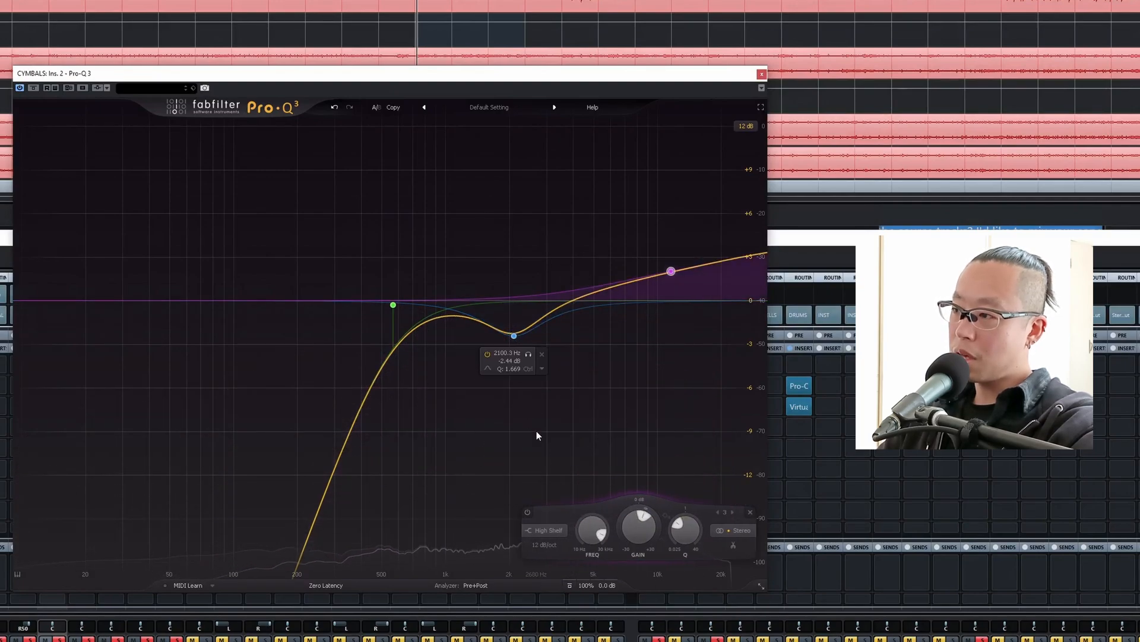
{"action": "left_click_drag", "start_coordinate": [671, 271], "coordinate": [629, 242]}
{"action": "key", "text": "space"}
{"action": "left_click", "coordinate": [599, 243]}
{"action": "left_click", "coordinate": [599, 243]}
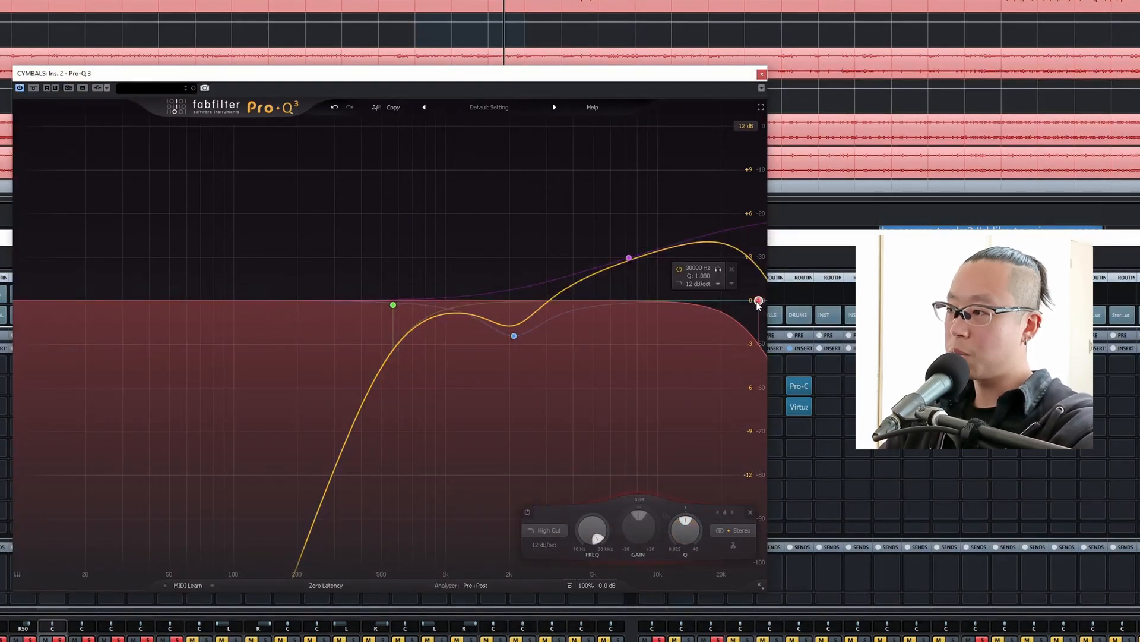
Set the 12 dB/oct high cut on CYMBALS to 18000 Hz, play the loop to check it, and close Pro-Q 3.
{"action": "left_click_drag", "start_coordinate": [759, 303], "coordinate": [703, 300]}
{"action": "key", "text": "space"}
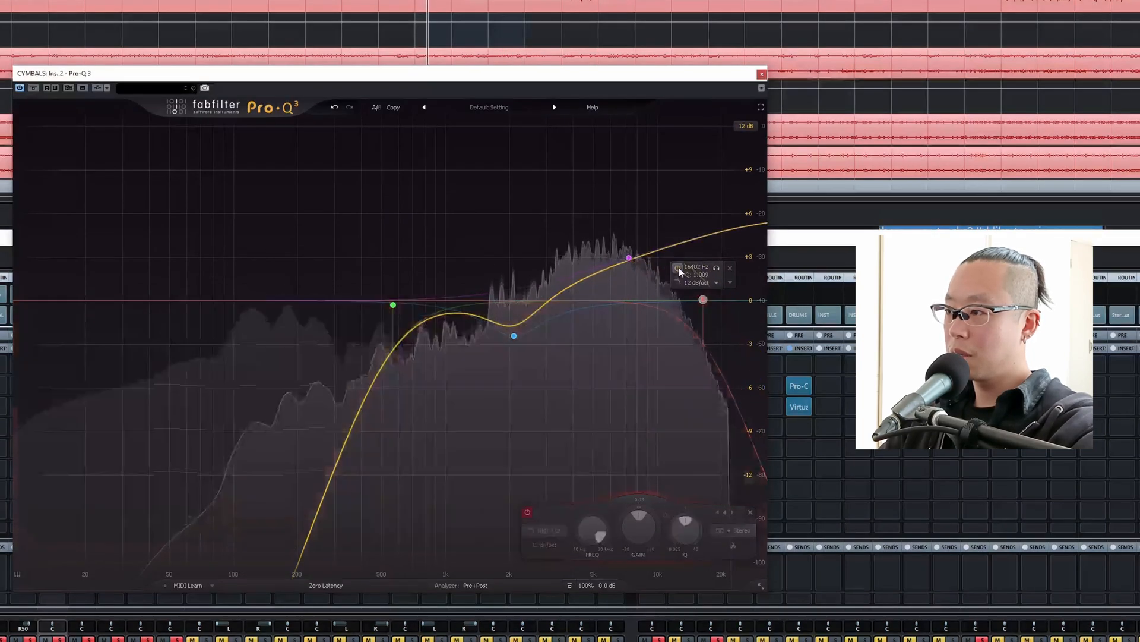
{"action": "double_click", "coordinate": [694, 269]}
{"action": "type", "text": "18000"}
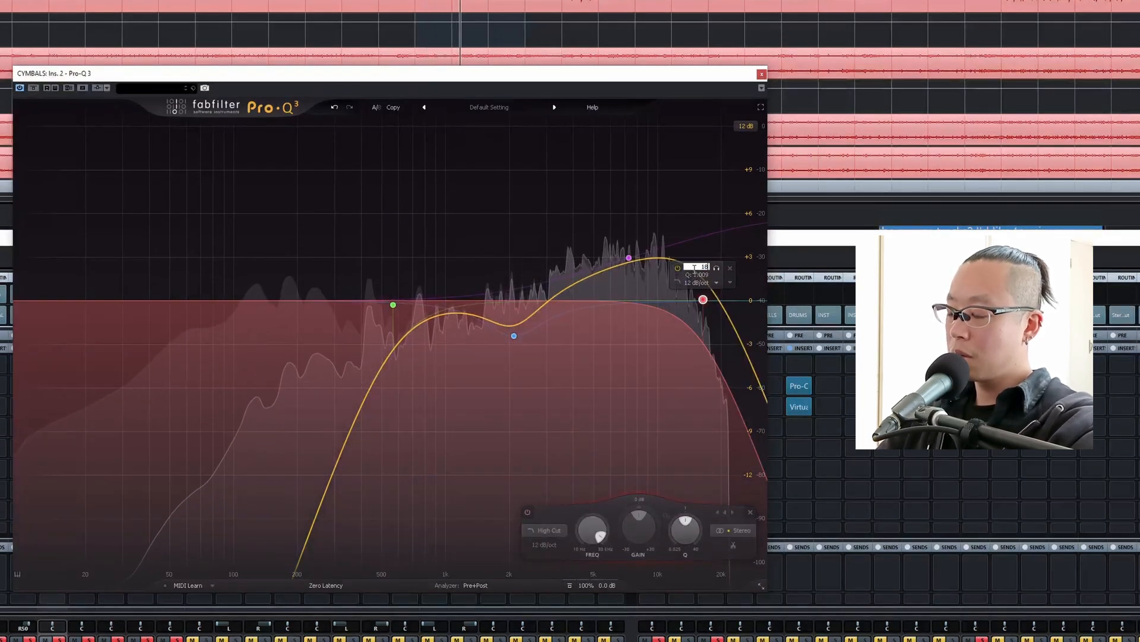
{"action": "key", "text": "Return"}
{"action": "key", "text": "space"}
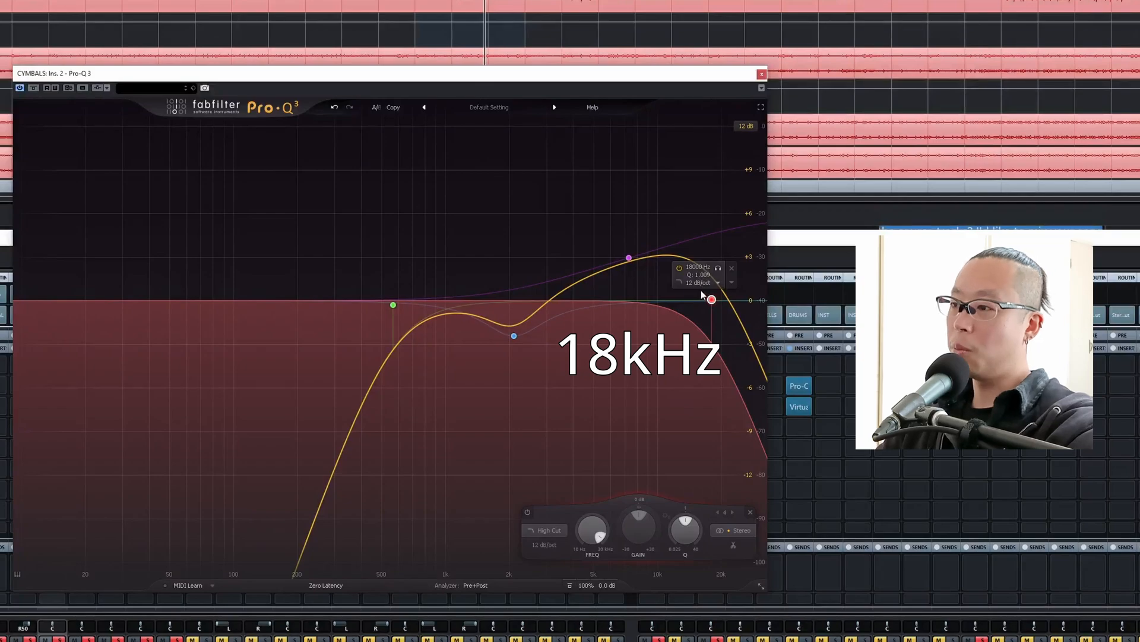
{"action": "key", "text": "space"}
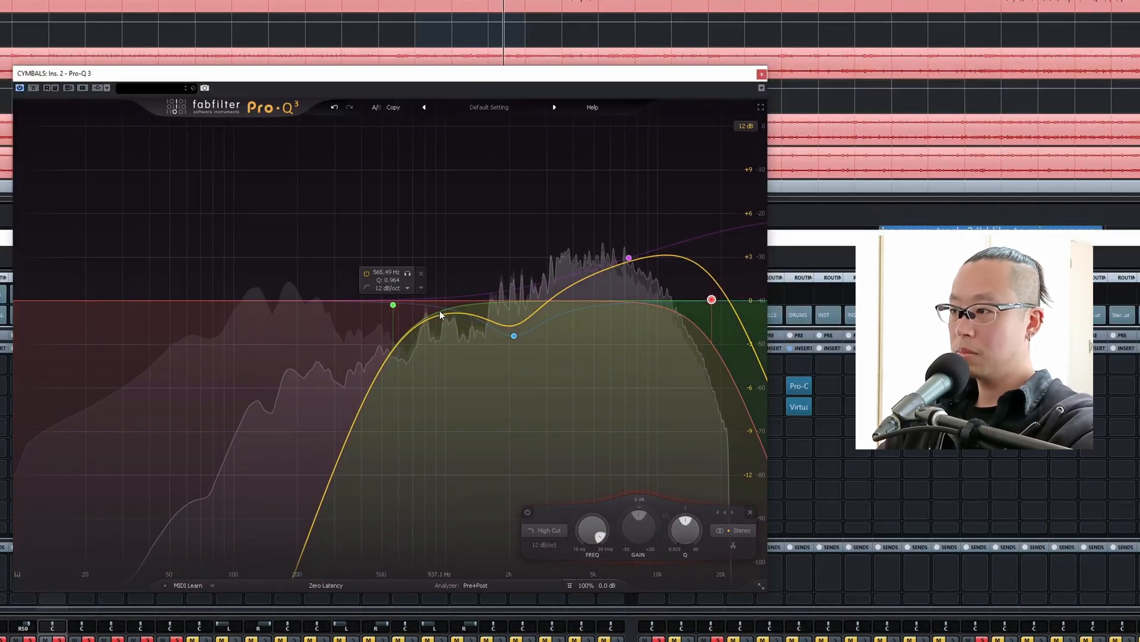
{"action": "left_click", "coordinate": [762, 74]}
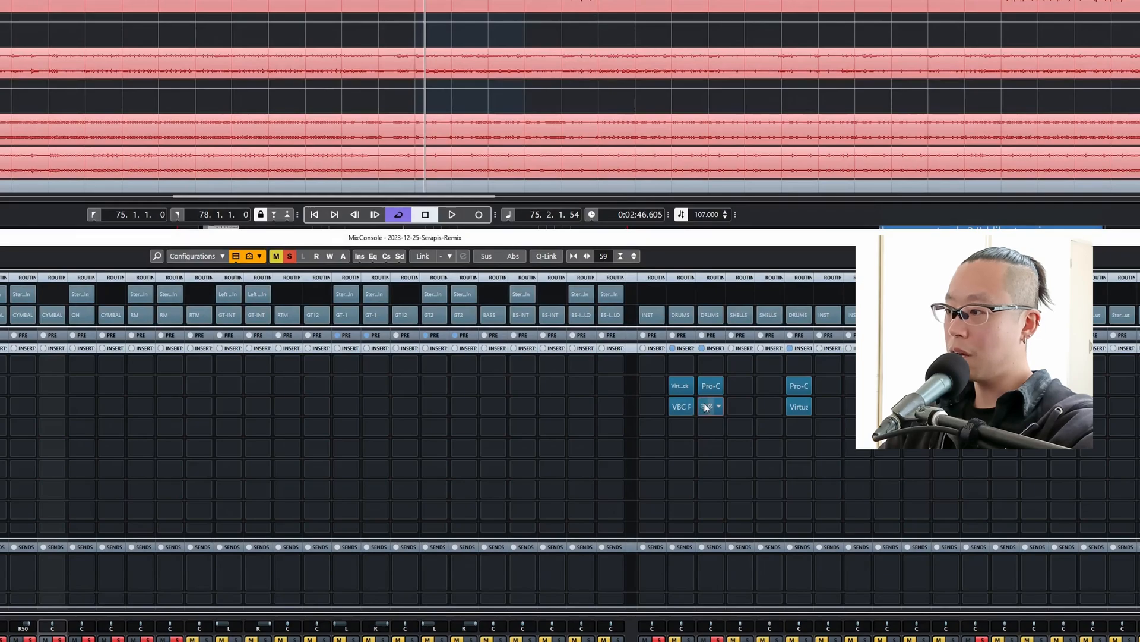
Open Pro-C 2 on the CYMBALS group's third insert and lower its threshold during loop playback.
{"action": "left_click", "coordinate": [709, 407]}
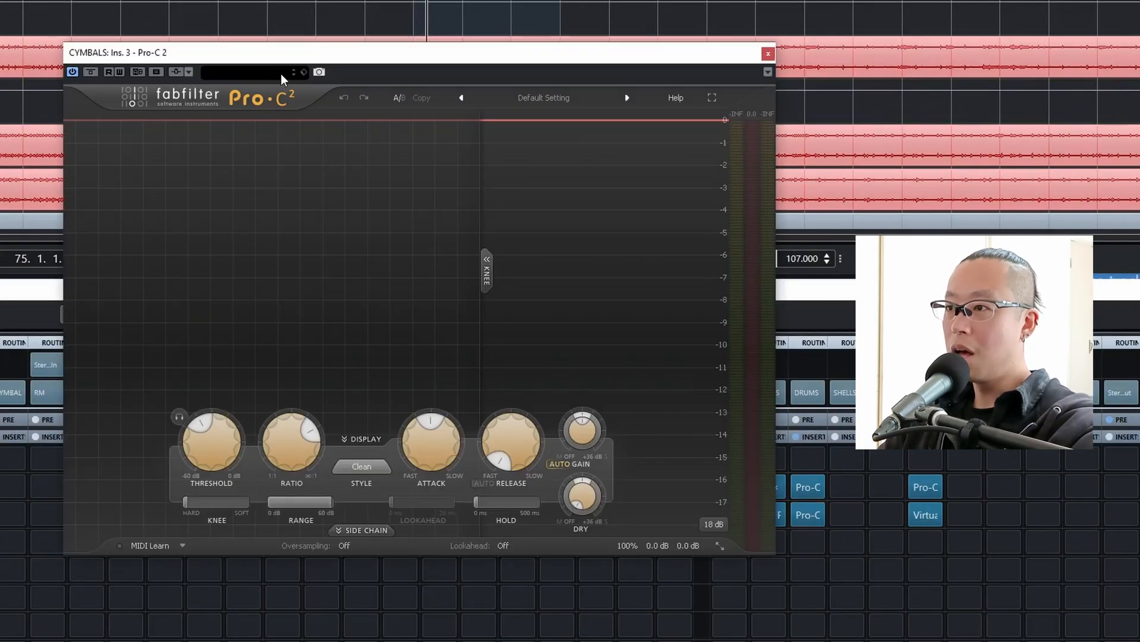
{"action": "left_click_drag", "start_coordinate": [389, 55], "coordinate": [400, 77]}
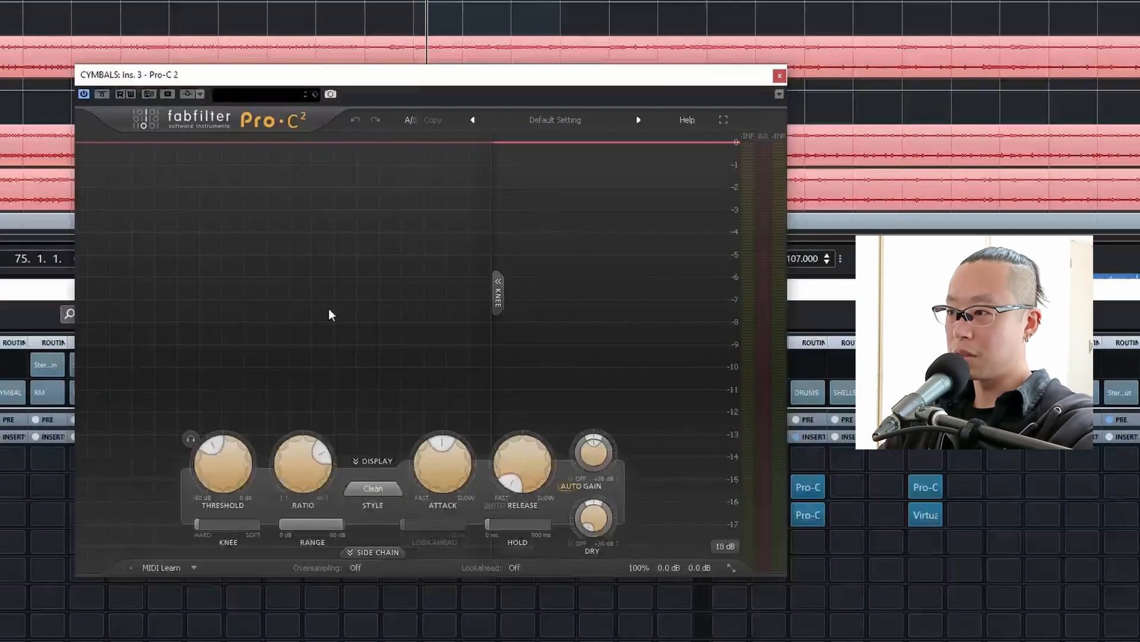
{"action": "key", "text": "space"}
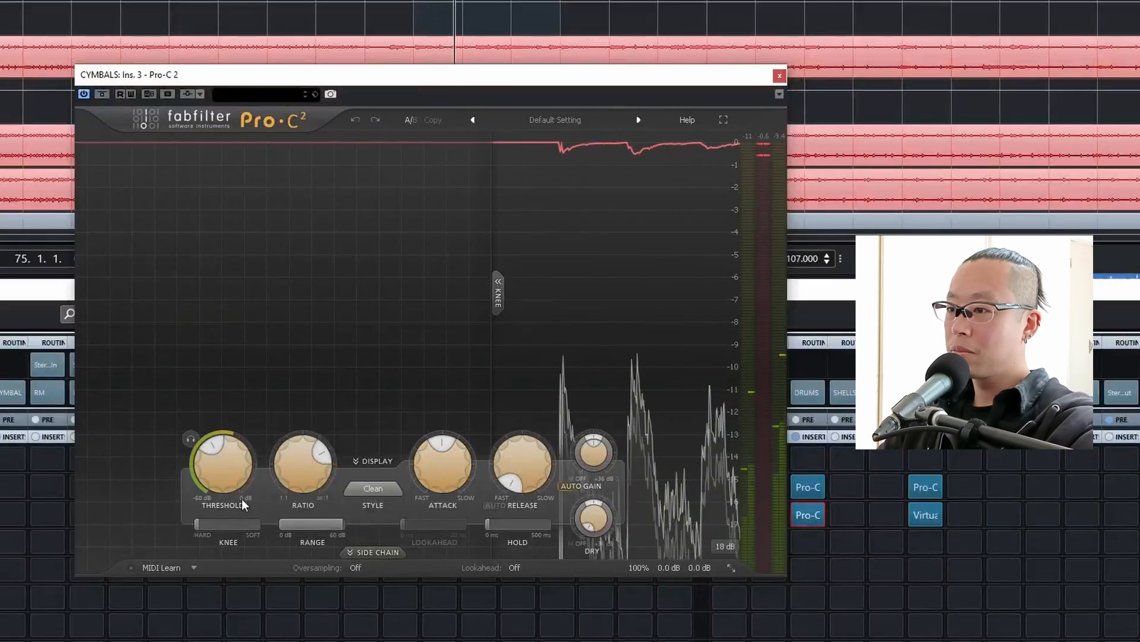
{"action": "left_click_drag", "start_coordinate": [214, 488], "coordinate": [215, 495]}
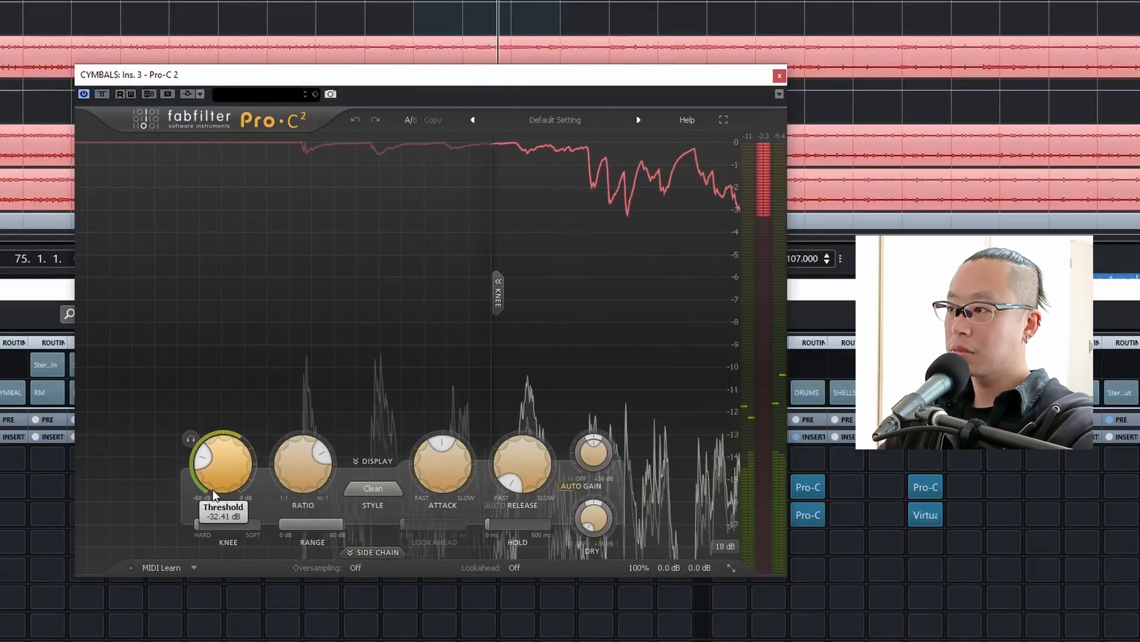
Compare the CYMBALS group with Pro-C 2 bypassed and active while the loop plays.
{"action": "left_click", "coordinate": [104, 98]}
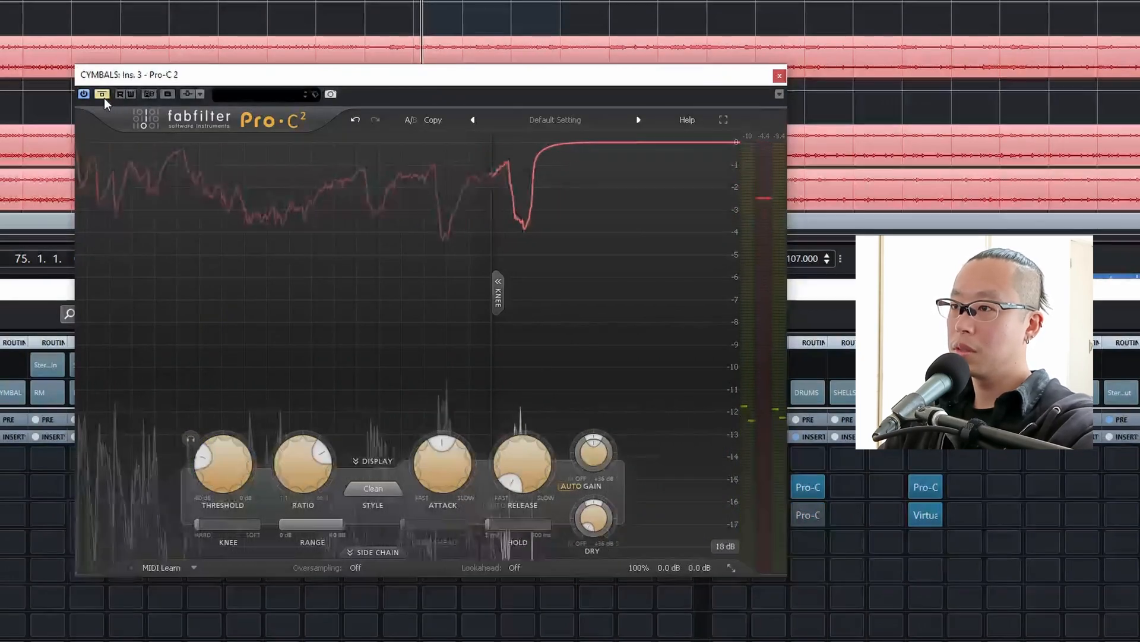
{"action": "left_click", "coordinate": [104, 100]}
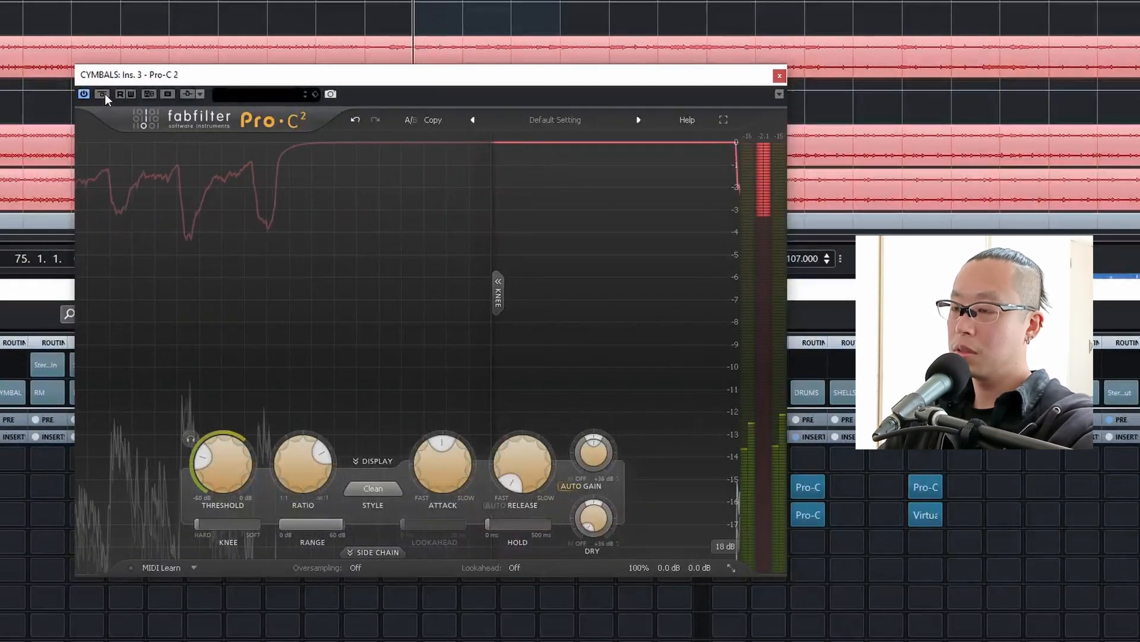
{"action": "left_click", "coordinate": [105, 100]}
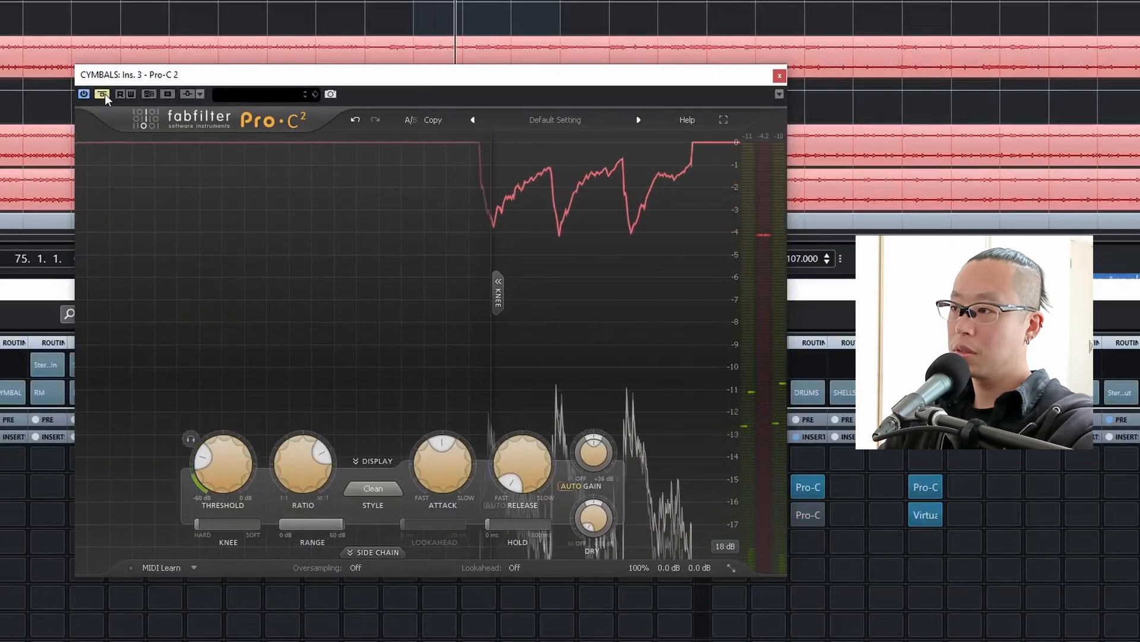
{"action": "left_click", "coordinate": [104, 98]}
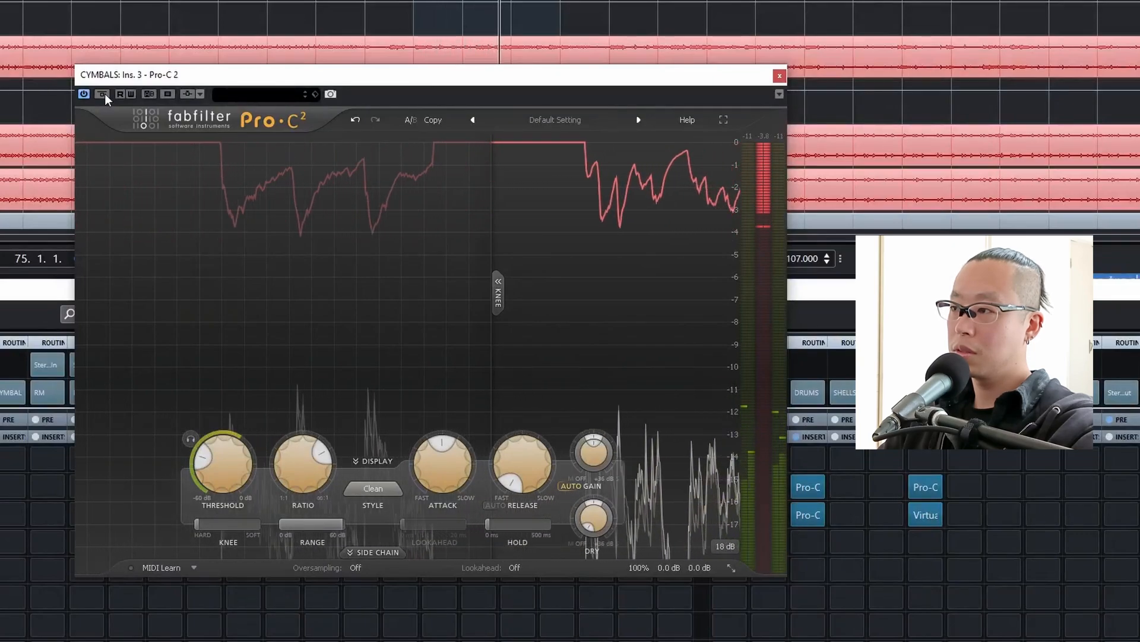
{"action": "left_click", "coordinate": [105, 99]}
{"action": "left_click", "coordinate": [105, 99]}
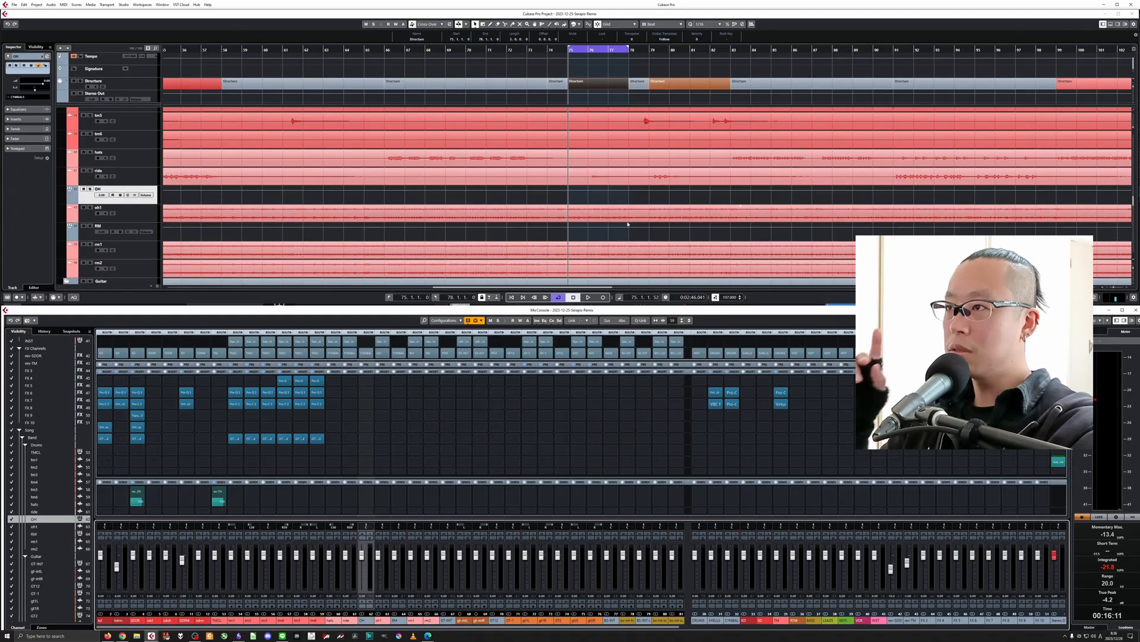
Play the song from bar 72 and select the hats channel in the mixer.
{"action": "left_click", "coordinate": [510, 49]}
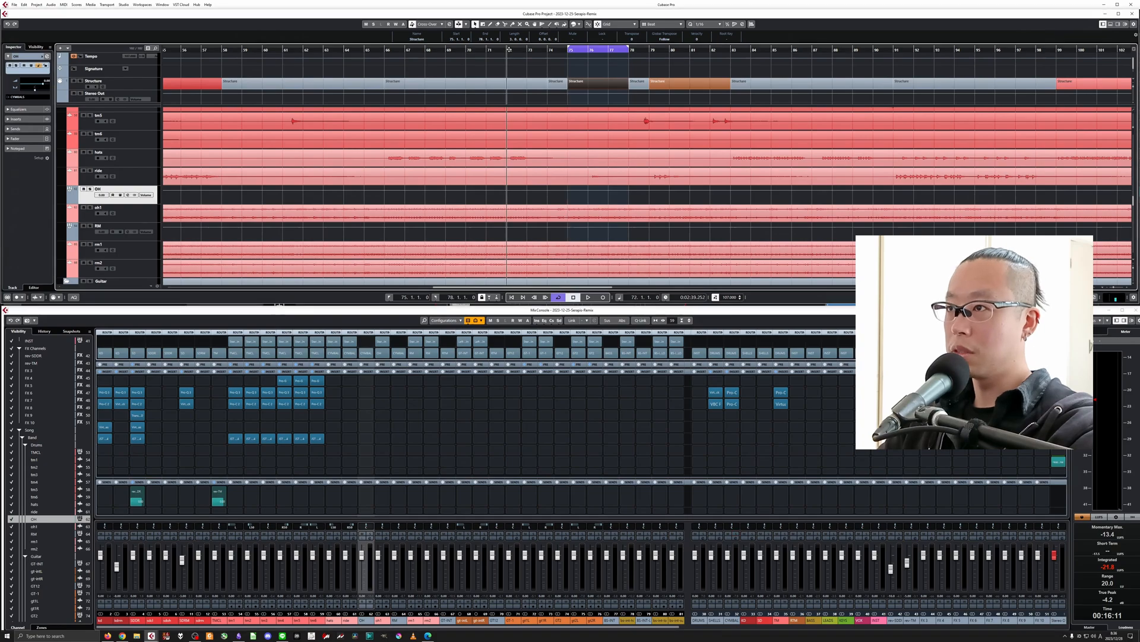
{"action": "key", "text": "space"}
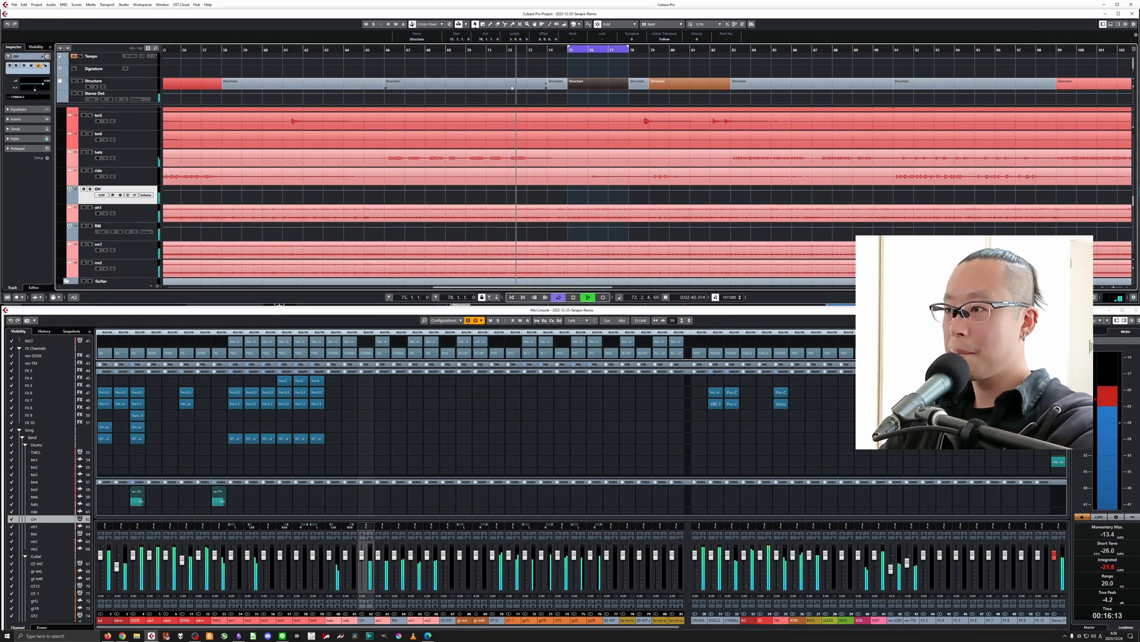
{"action": "key", "text": "space"}
{"action": "left_click", "coordinate": [329, 620]}
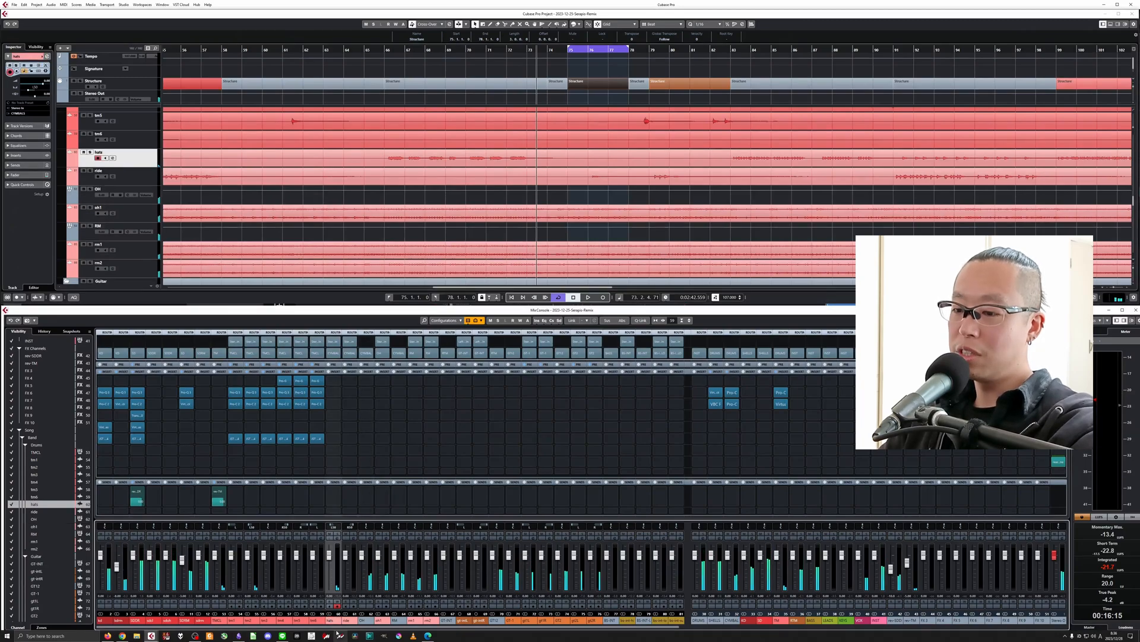
{"action": "left_click", "coordinate": [338, 625]}
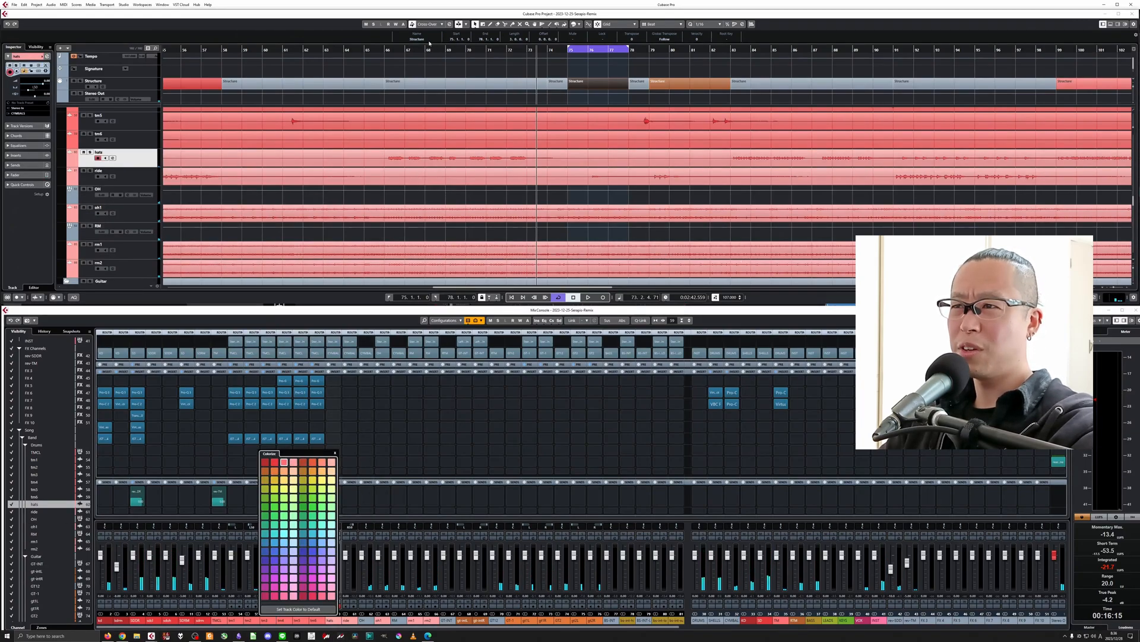
{"action": "left_click_drag", "start_coordinate": [385, 47], "coordinate": [537, 48]}
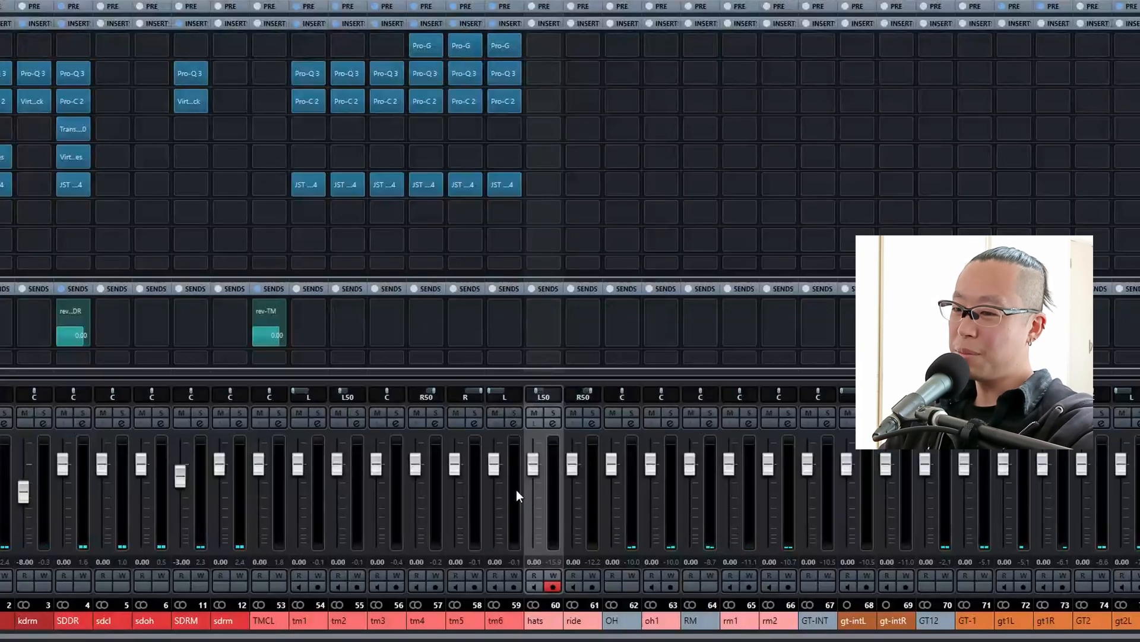
Lower the hats channel fader to -7.00 dB during playback, muting and unmuting it to judge the level.
{"action": "left_click", "coordinate": [531, 465]}
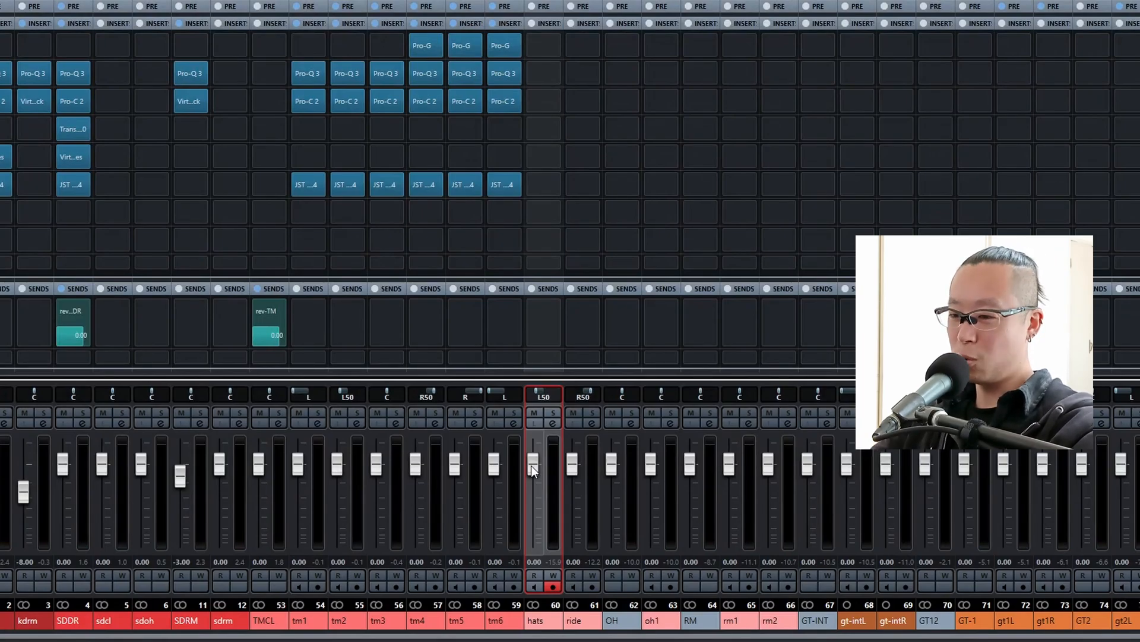
{"action": "key", "text": "space"}
{"action": "scroll", "coordinate": [531, 466], "scroll_direction": "down", "scroll_amount": 6}
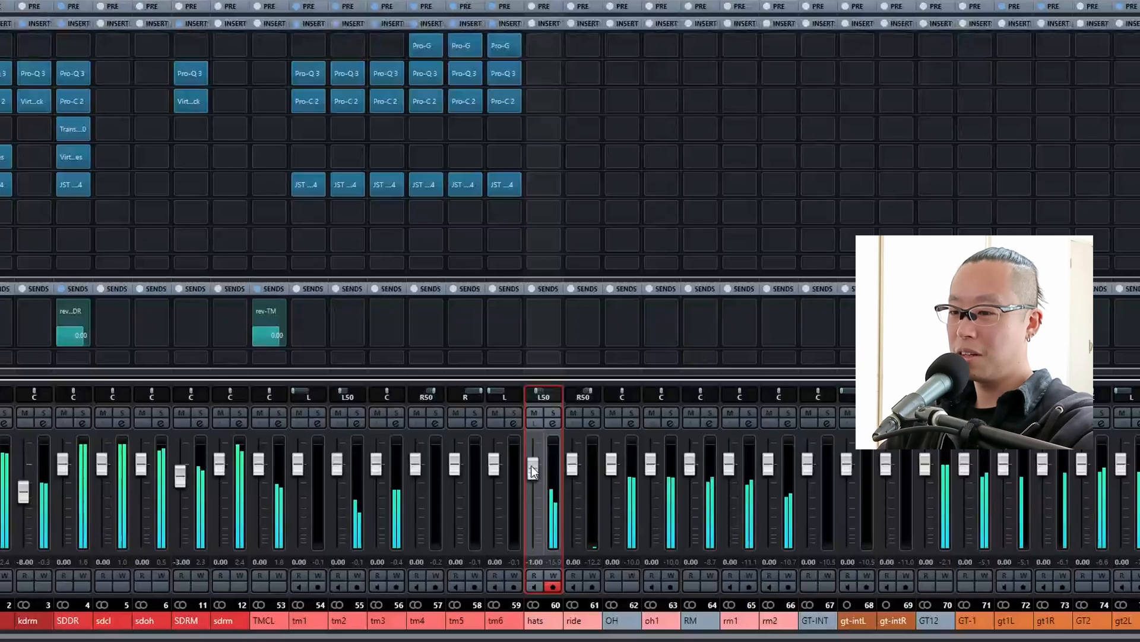
{"action": "left_click", "coordinate": [529, 413]}
{"action": "left_click", "coordinate": [529, 413]}
{"action": "scroll", "coordinate": [528, 412], "scroll_direction": "down", "scroll_amount": 2}
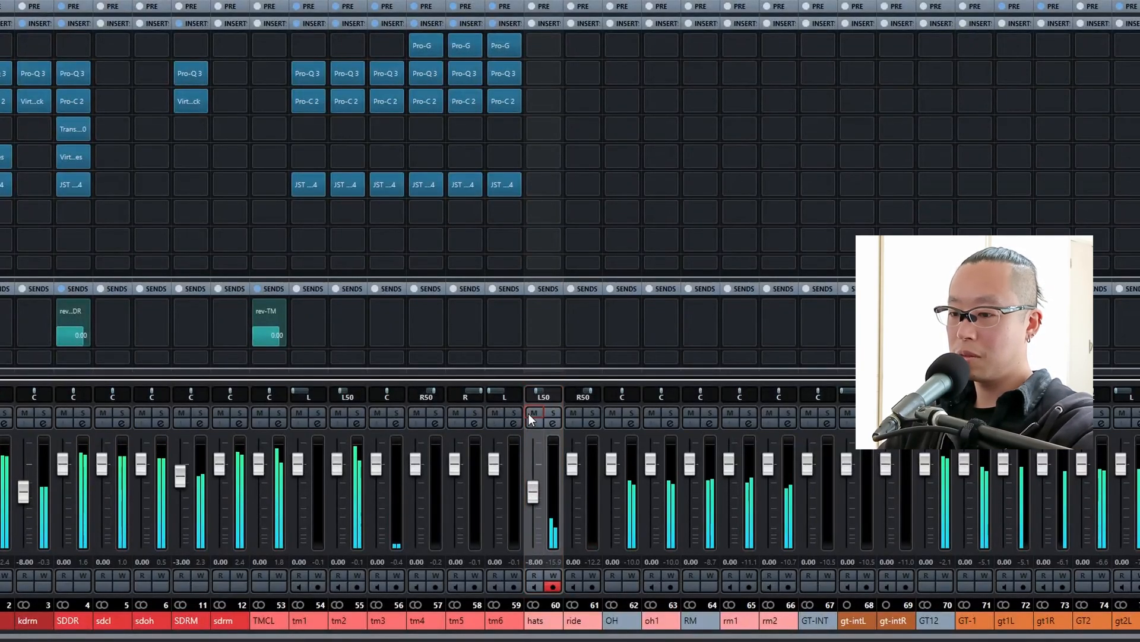
{"action": "left_click", "coordinate": [529, 412]}
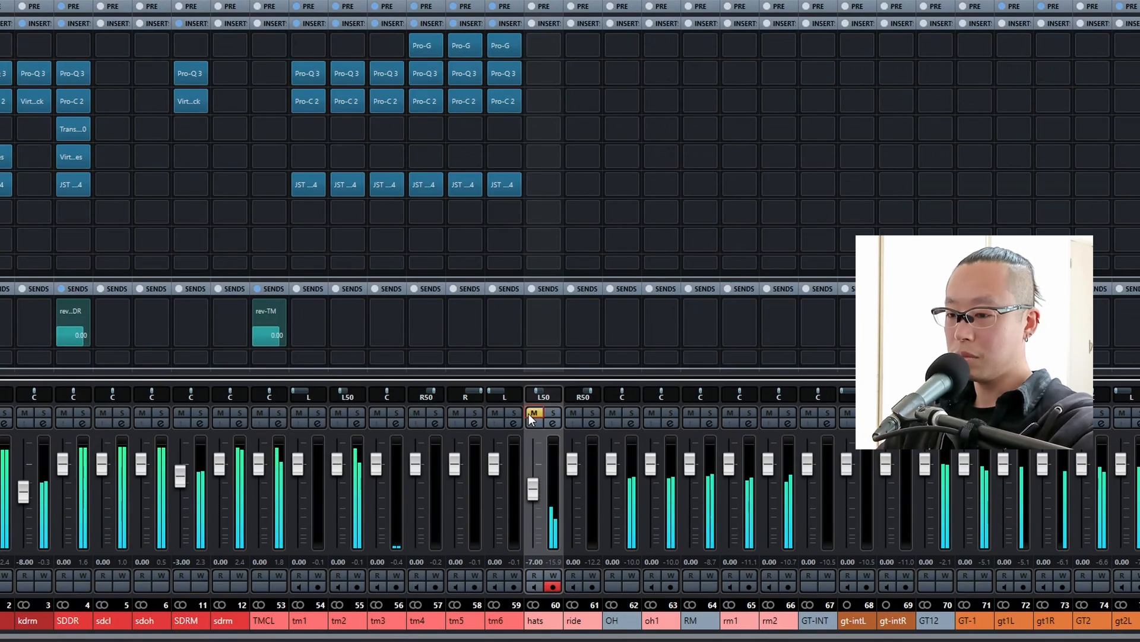
{"action": "left_click", "coordinate": [528, 412]}
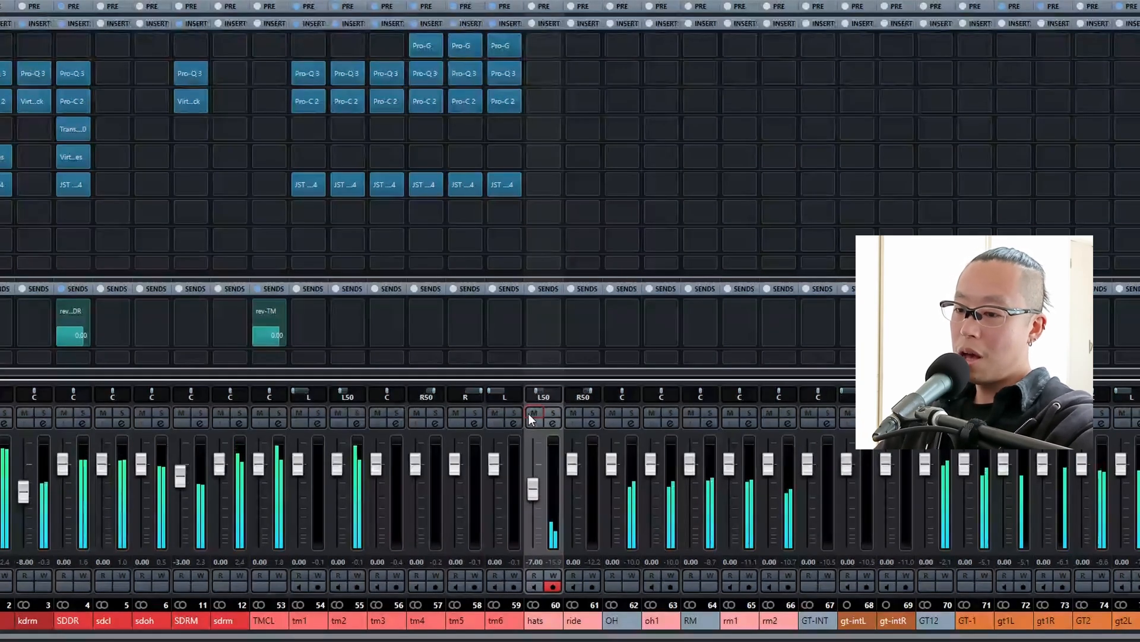
Replay the passage and compare the mix with the hats channel muted and unmuted.
{"action": "key", "text": "space"}
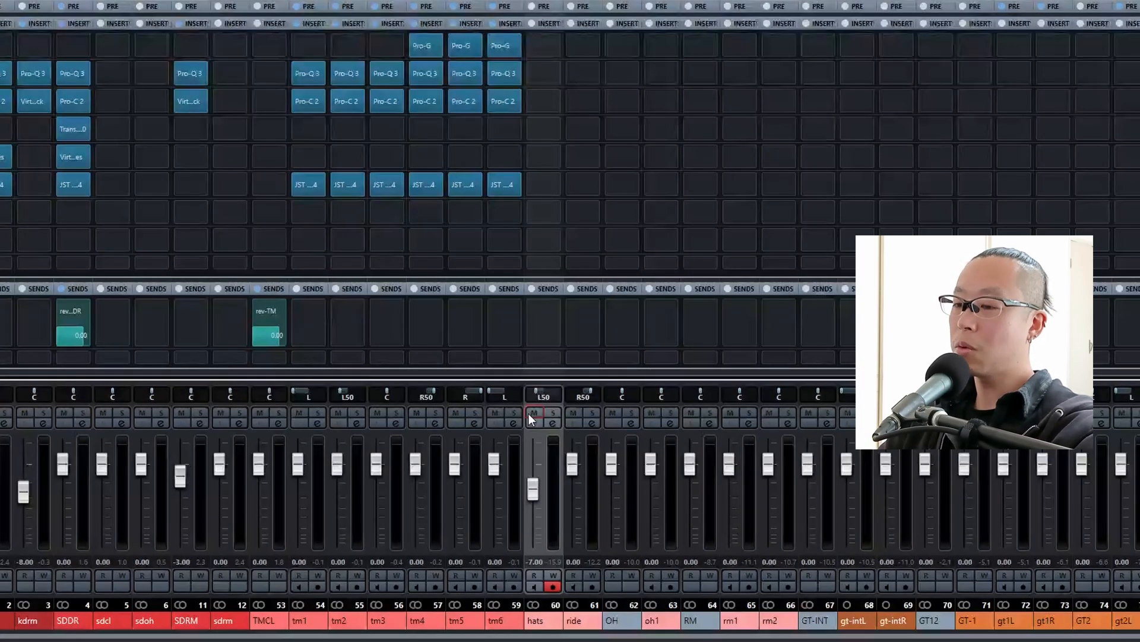
{"action": "key", "text": "space"}
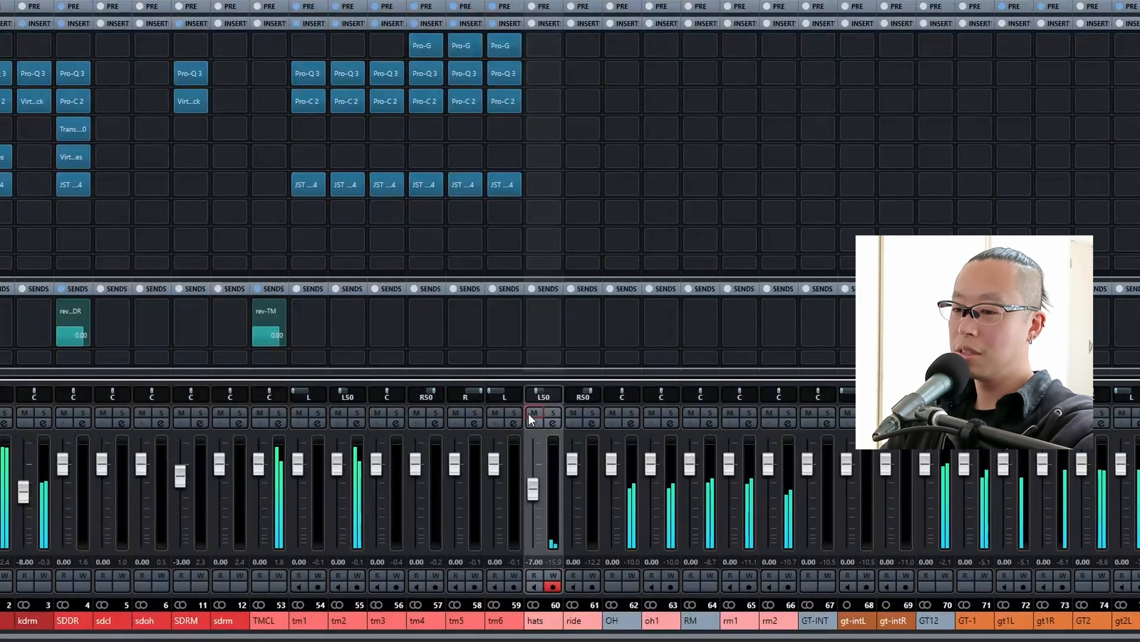
{"action": "left_click", "coordinate": [534, 413]}
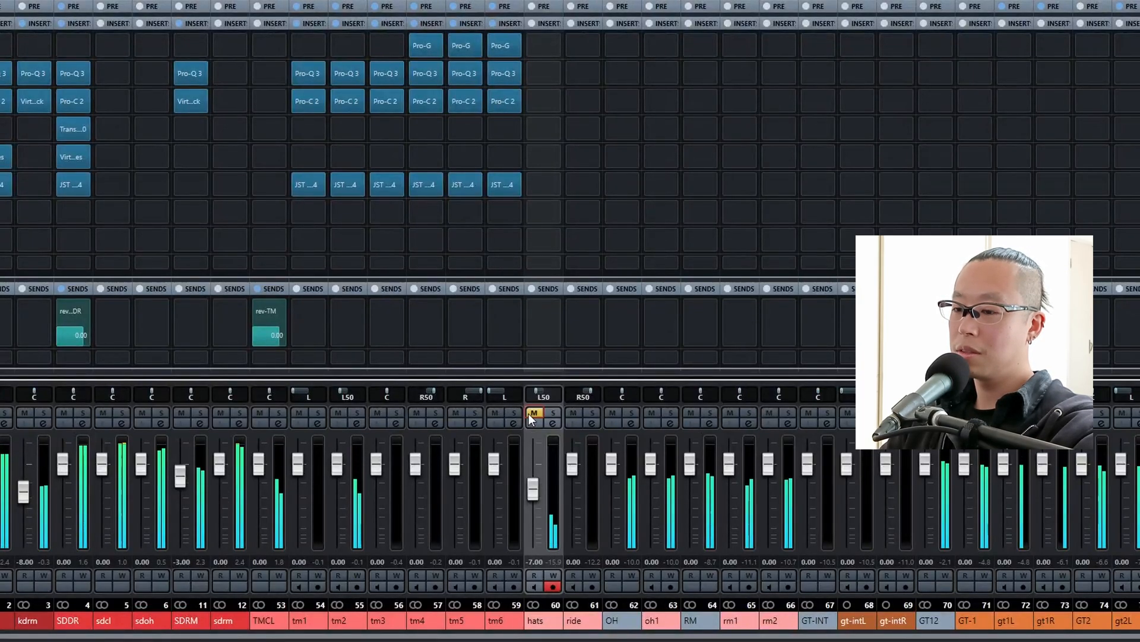
{"action": "left_click", "coordinate": [529, 415]}
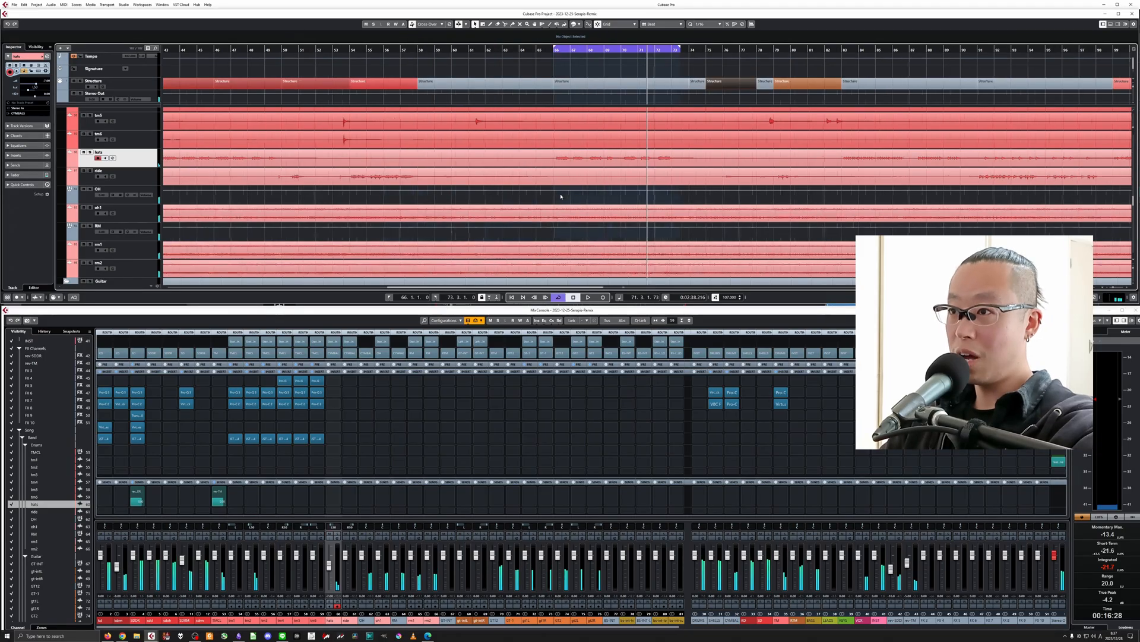
Loop the Structure section from bar 54 to 58 and solo the ride channel.
{"action": "key", "text": "g"}
{"action": "key", "text": "g"}
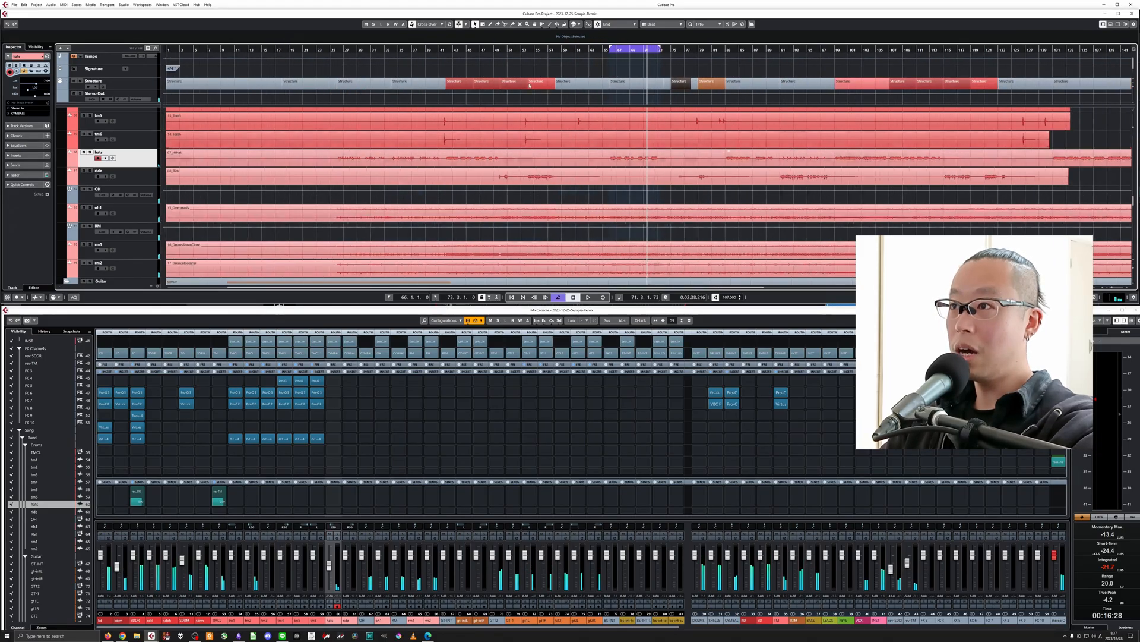
{"action": "left_click", "coordinate": [536, 50]}
{"action": "left_click", "coordinate": [544, 87]}
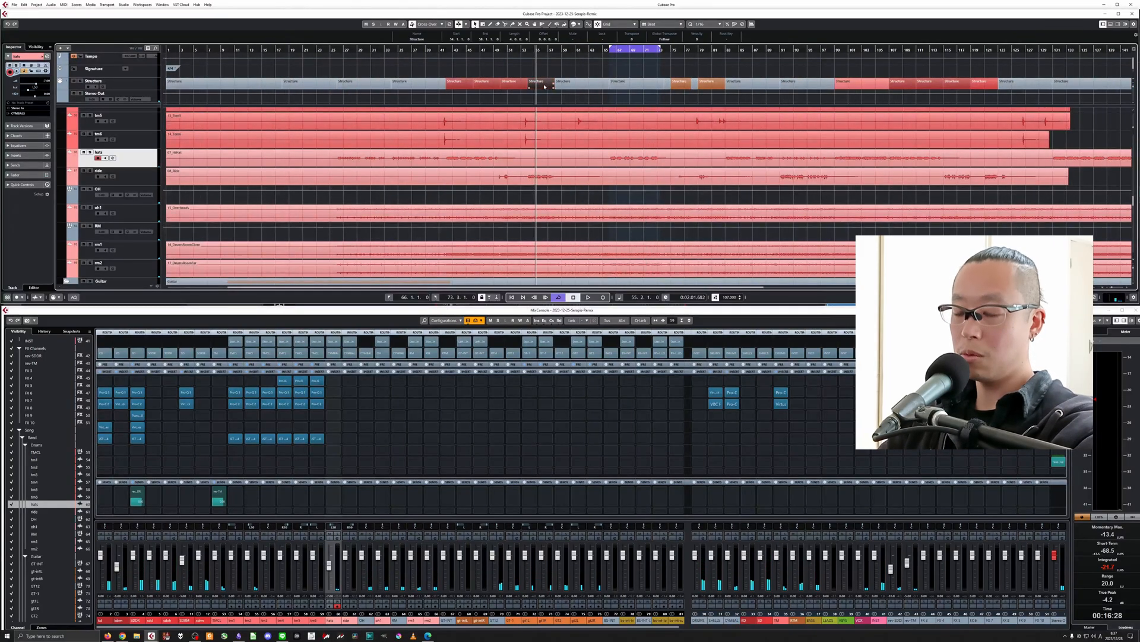
{"action": "key", "text": "p"}
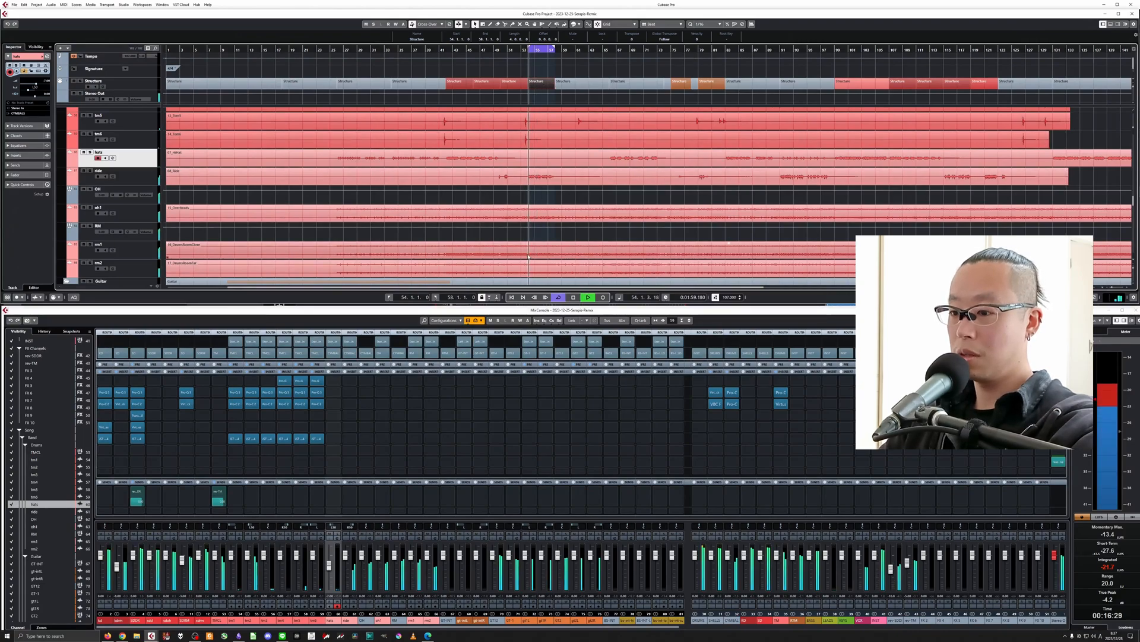
{"action": "left_click", "coordinate": [353, 534]}
{"action": "key", "text": "space"}
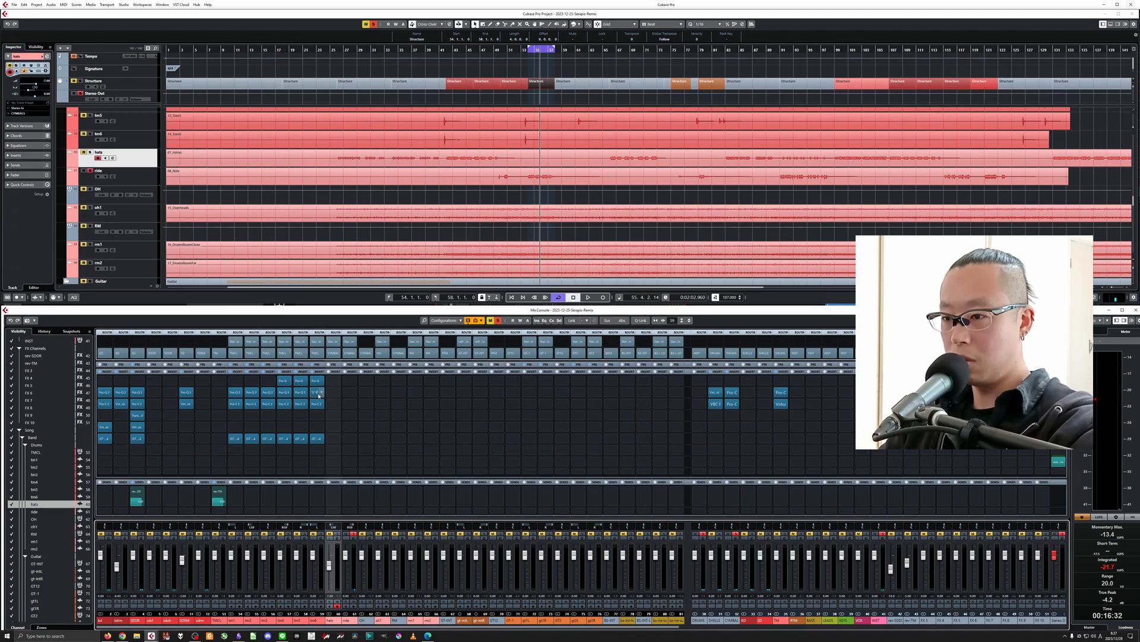
Insert Pro-Q 3 on the ride channel and add a 12 dB/oct low cut at about 954 Hz.
{"action": "left_click", "coordinate": [351, 393]}
{"action": "type", "text": "q3"}
{"action": "left_click", "coordinate": [359, 405]}
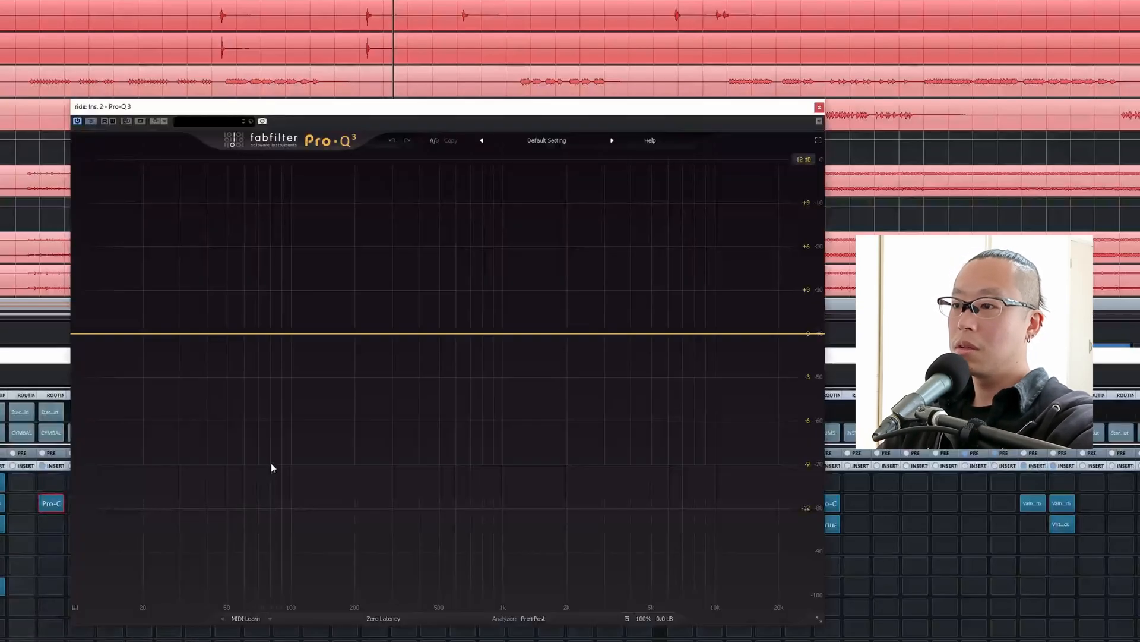
{"action": "key", "text": "space"}
{"action": "left_click_drag", "start_coordinate": [125, 337], "coordinate": [510, 307]}
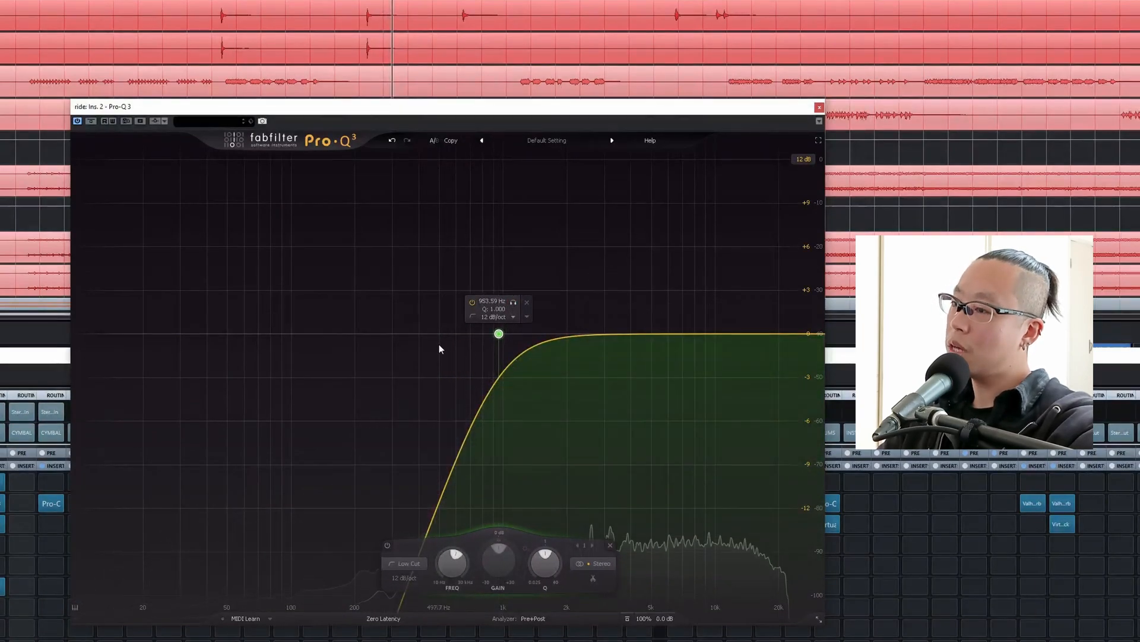
Add bell bands on the ride's Pro-Q 3, boosting about 3361 Hz by 6.37 dB and cutting about 6140 Hz by 4.20 dB.
{"action": "left_click", "coordinate": [607, 284]}
{"action": "left_click_drag", "start_coordinate": [607, 284], "coordinate": [601, 244]}
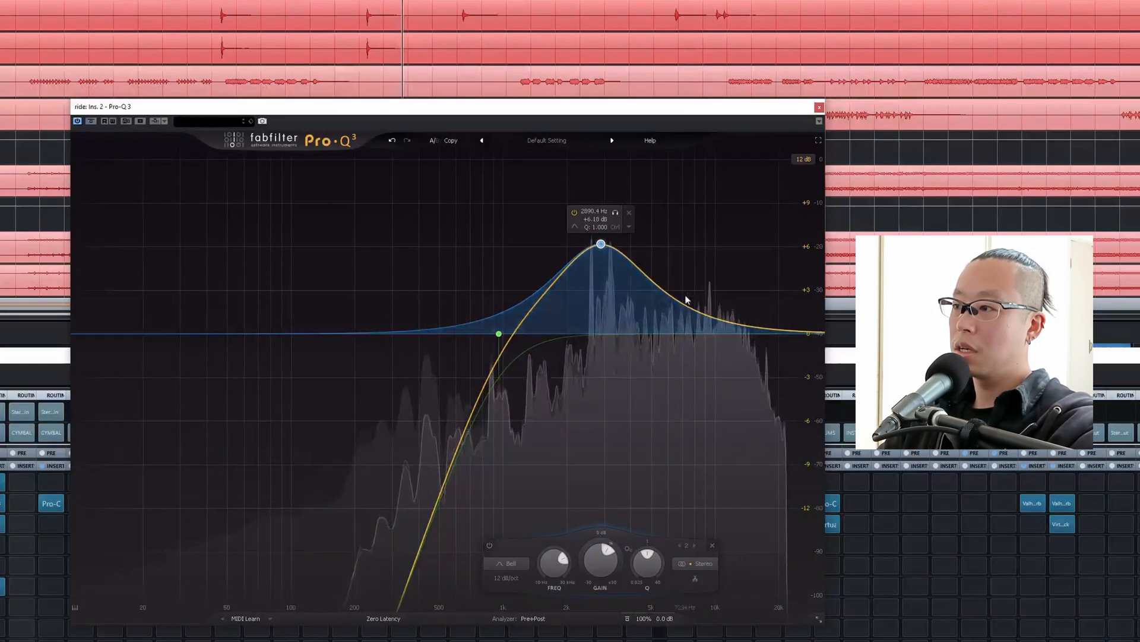
{"action": "left_click_drag", "start_coordinate": [682, 311], "coordinate": [671, 368]}
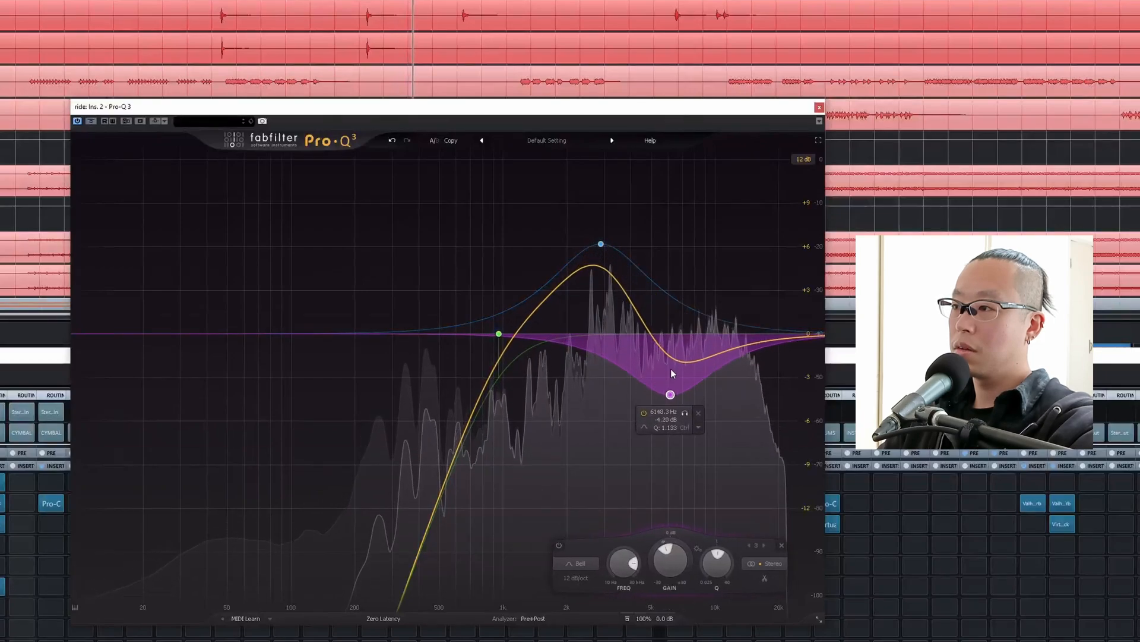
{"action": "mouse_move", "coordinate": [601, 244]}
{"action": "left_mouse_down"}
{"action": "mouse_move", "coordinate": [585, 256]}
{"action": "mouse_move", "coordinate": [615, 241]}
{"action": "left_mouse_up"}
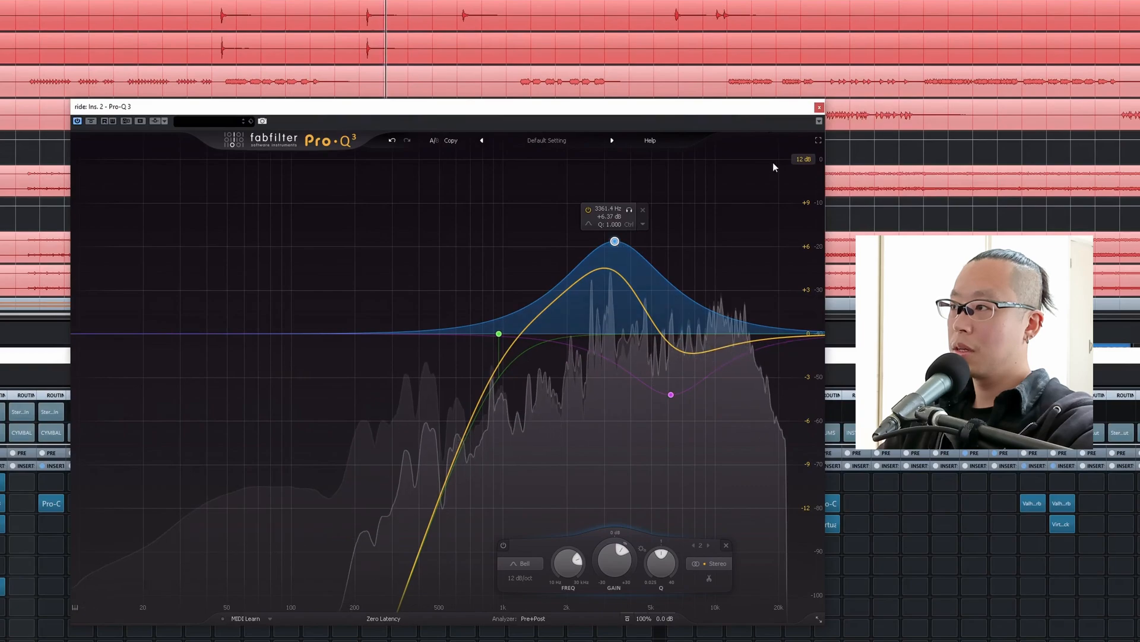
{"action": "key", "text": "space"}
{"action": "left_click", "coordinate": [820, 108]}
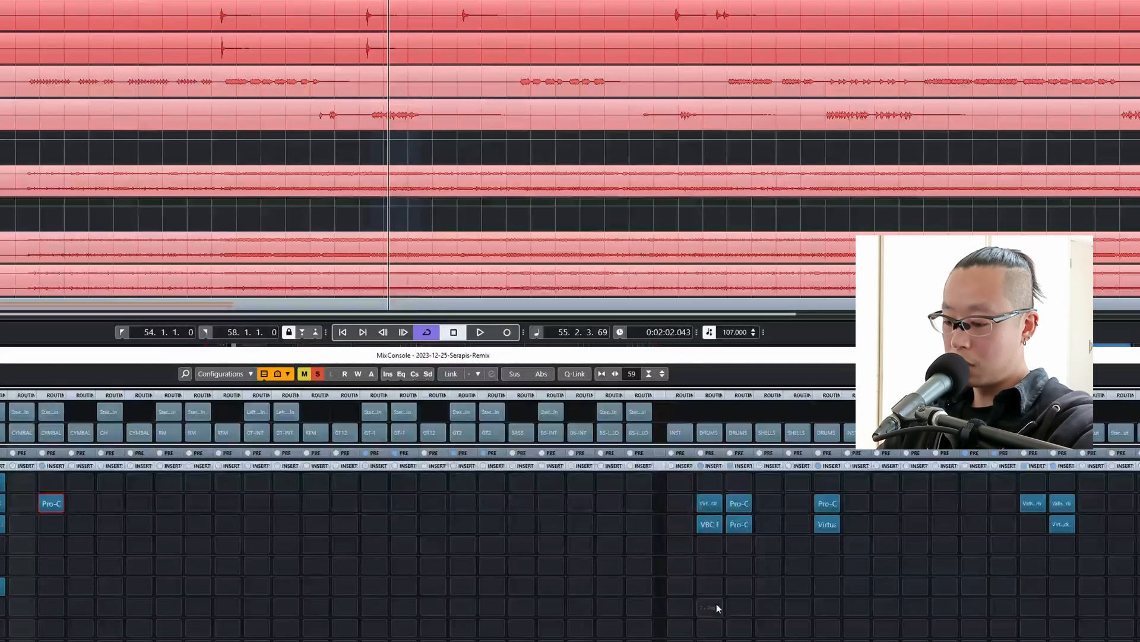
Copy an existing Pro-C 2 to the ride channel below its Pro-Q 3 and adjust the threshold during playback.
{"action": "key", "text": "alt"}
{"action": "left_click_drag", "start_coordinate": [733, 530], "coordinate": [52, 530]}
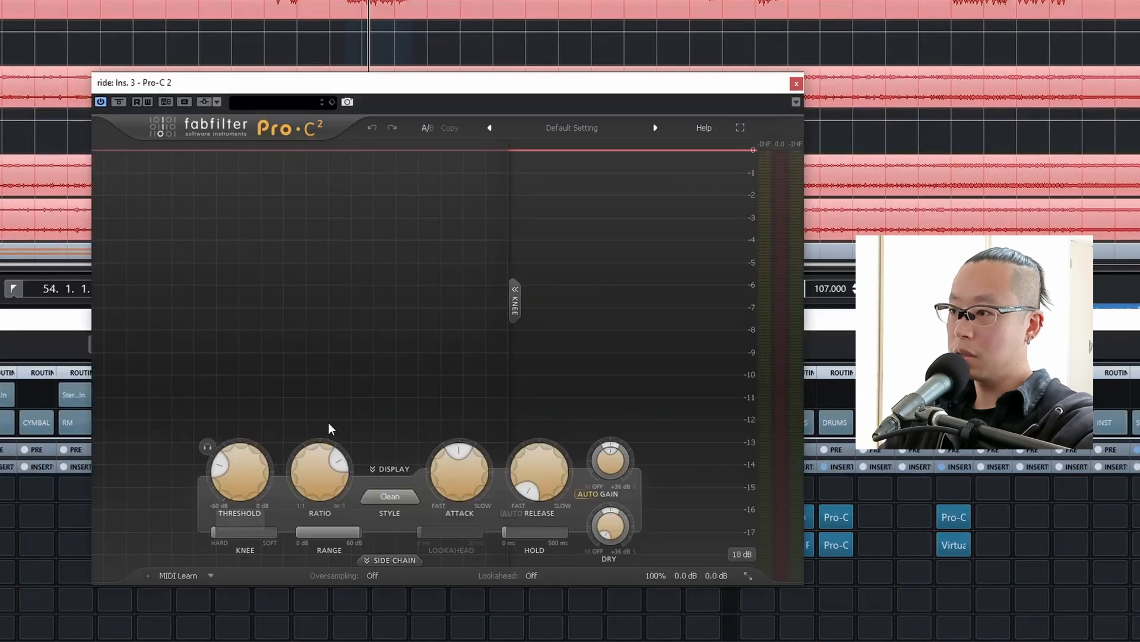
{"action": "key", "text": "space"}
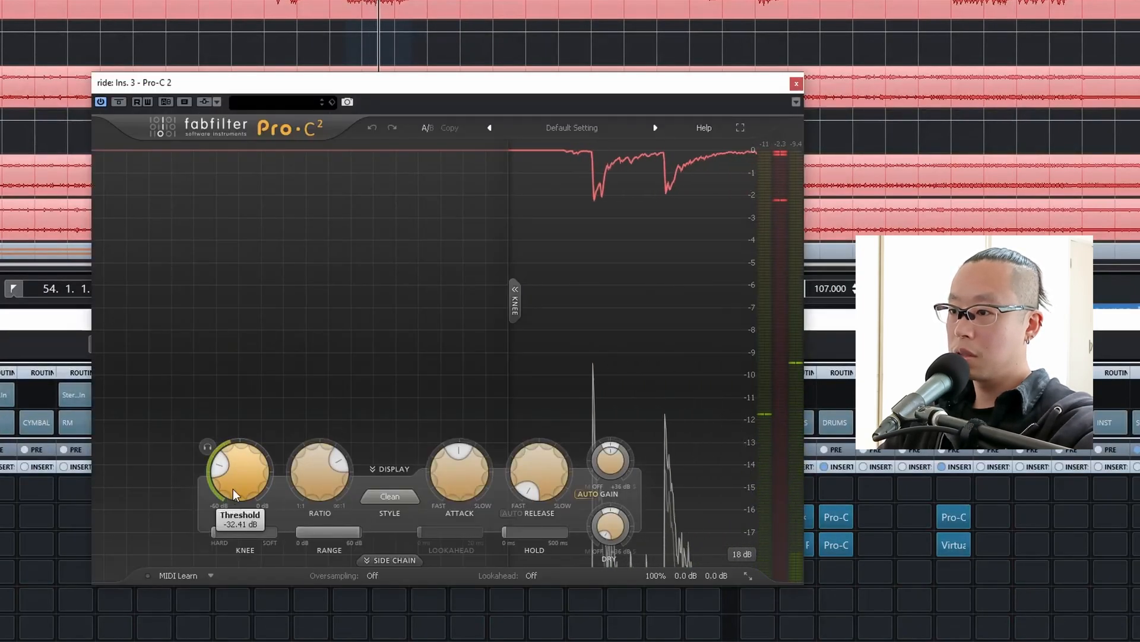
{"action": "left_click_drag", "start_coordinate": [233, 489], "coordinate": [235, 476]}
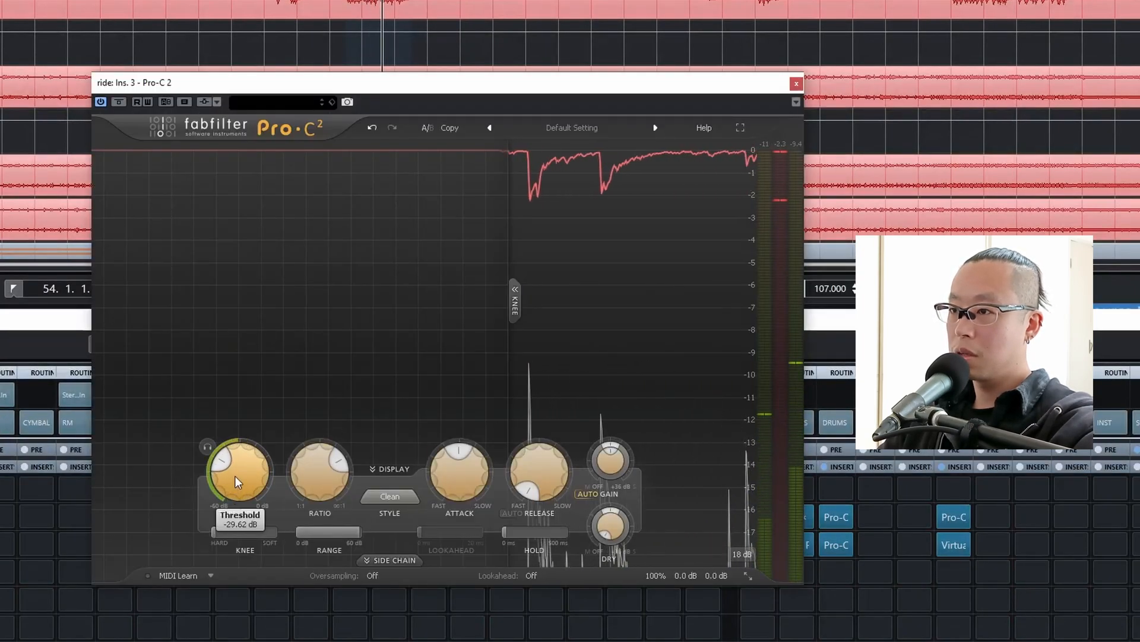
Compare the soloed ride with Pro-C 2 bypassed and active, and close the compressor window.
{"action": "left_click", "coordinate": [119, 102]}
{"action": "left_click", "coordinate": [119, 102]}
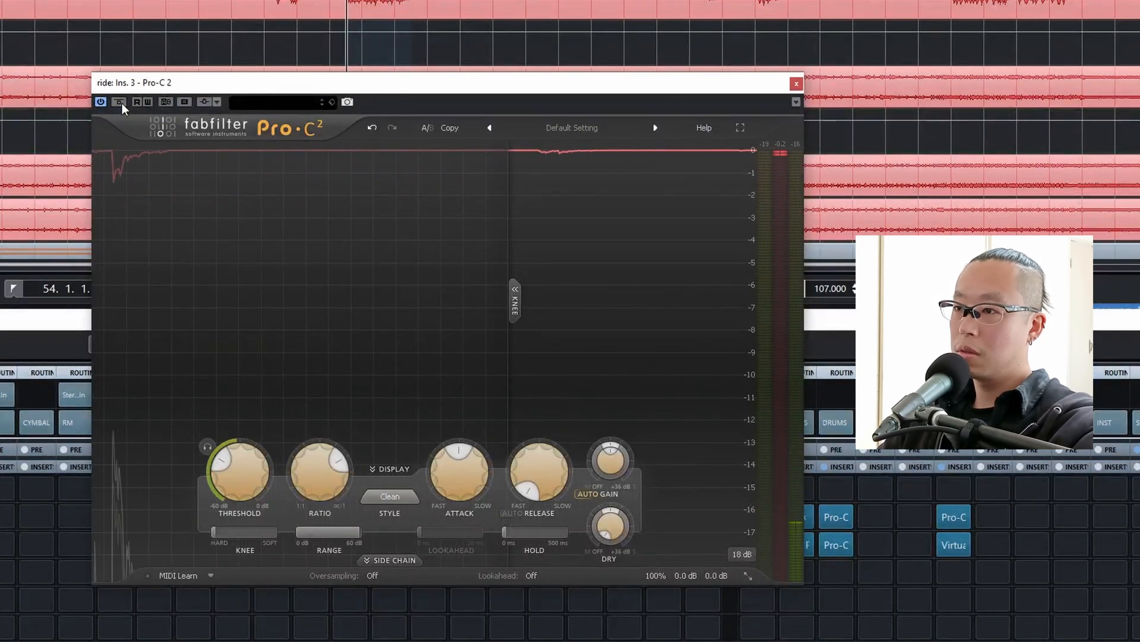
{"action": "left_click", "coordinate": [119, 102]}
{"action": "left_click", "coordinate": [120, 102]}
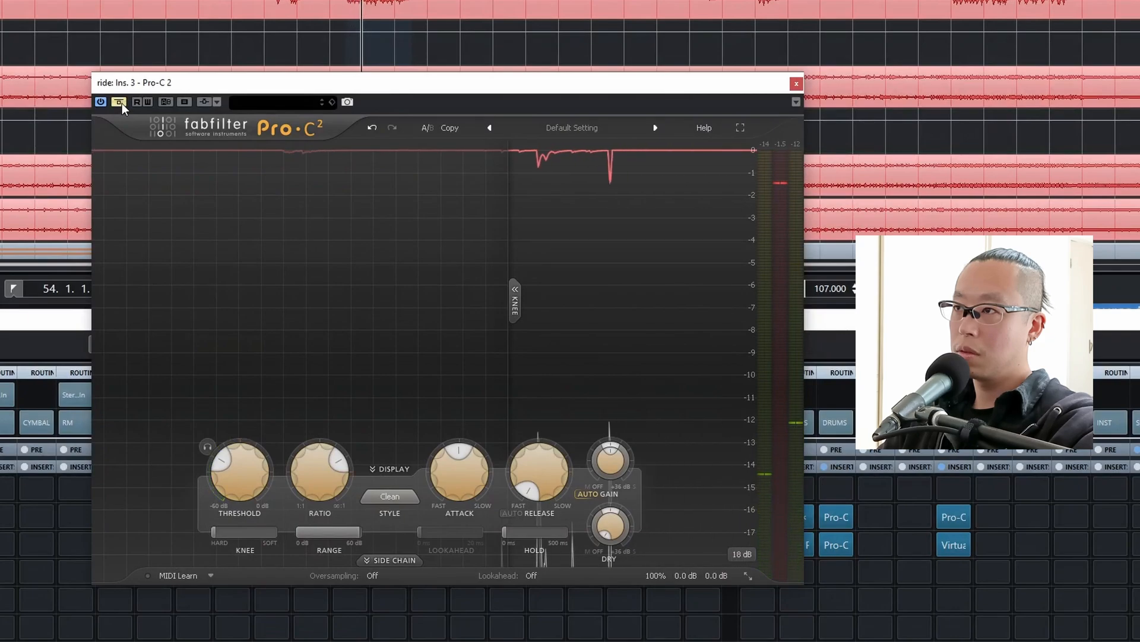
{"action": "left_click", "coordinate": [797, 84]}
Unsolo the ride and replay the loop, comparing the full mix with the ride's inserts bypassed and active.
{"action": "left_click", "coordinate": [538, 463]}
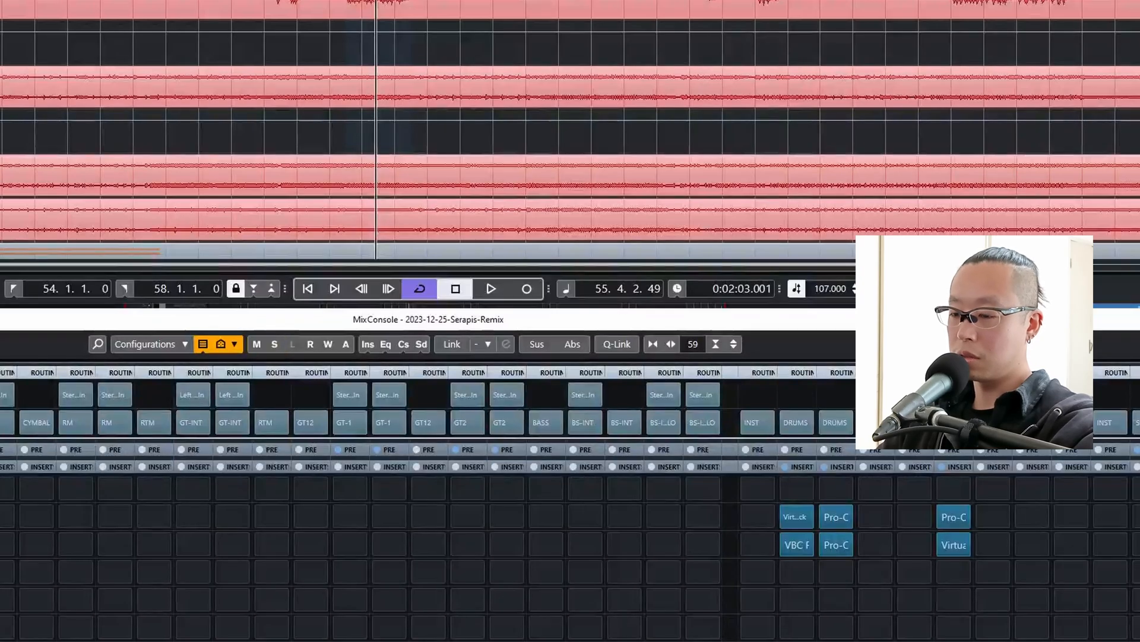
{"action": "key", "text": "KP_1"}
{"action": "key", "text": "space"}
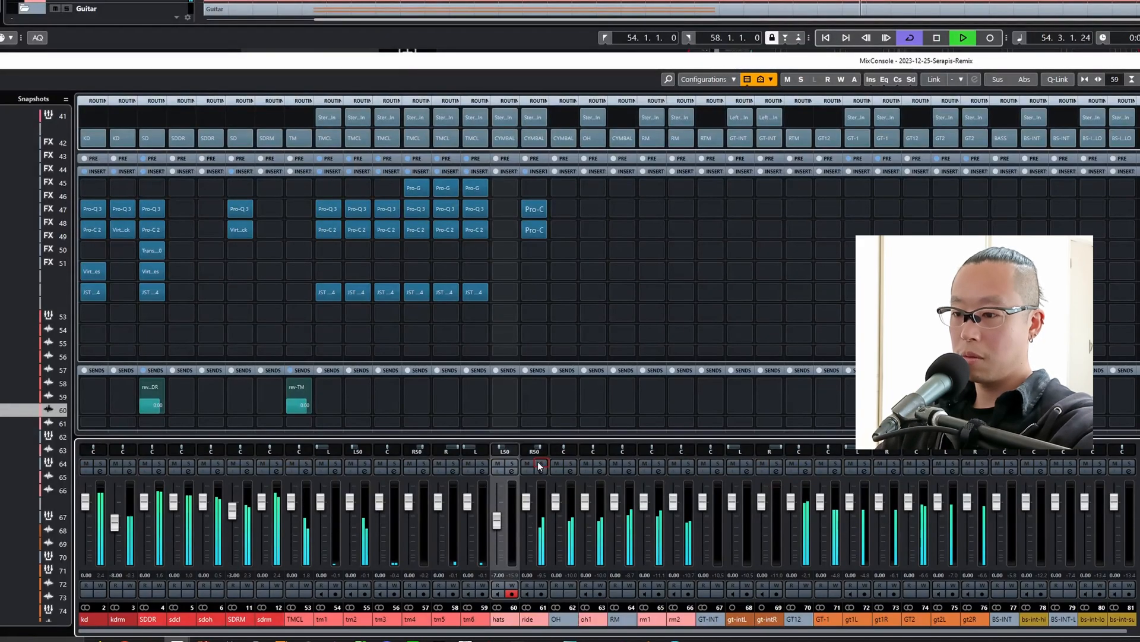
{"action": "left_click", "coordinate": [525, 172]}
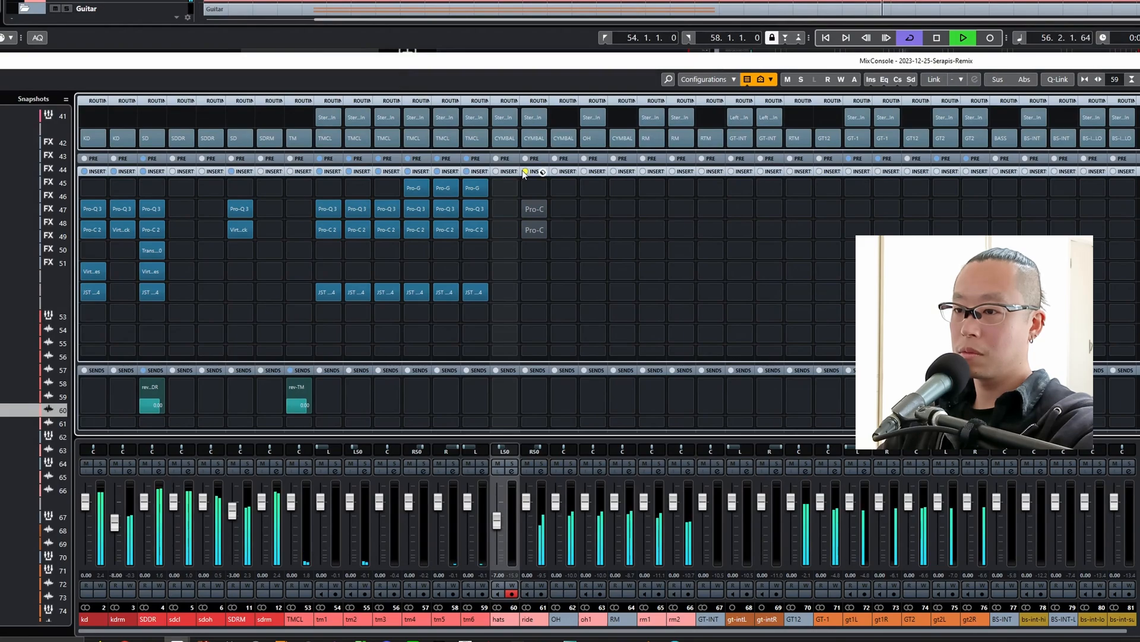
{"action": "left_click", "coordinate": [525, 172]}
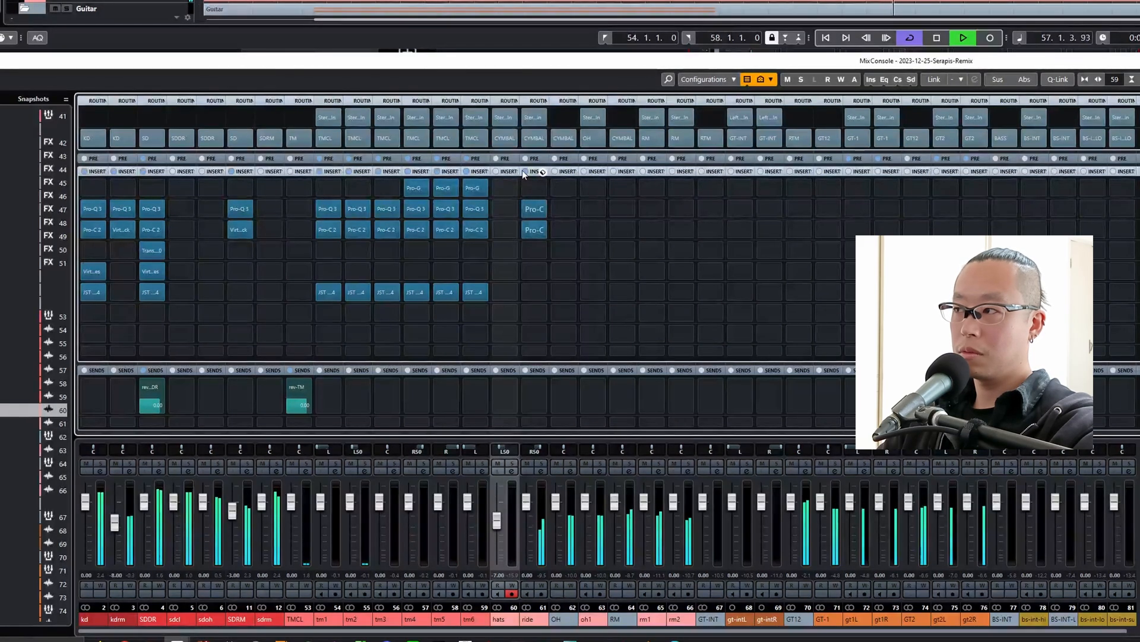
{"action": "key", "text": "space"}
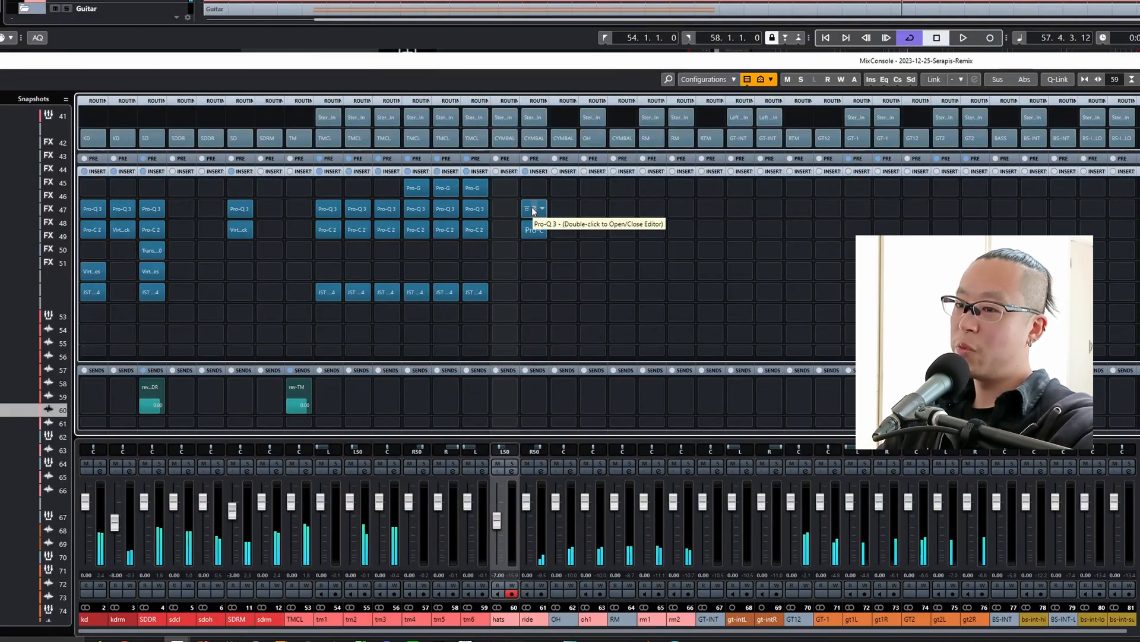
Add a high-frequency boost band to the ride's Pro-Q 3 and make it a 6 dB/oct High Shelf.
{"action": "double_click", "coordinate": [534, 211]}
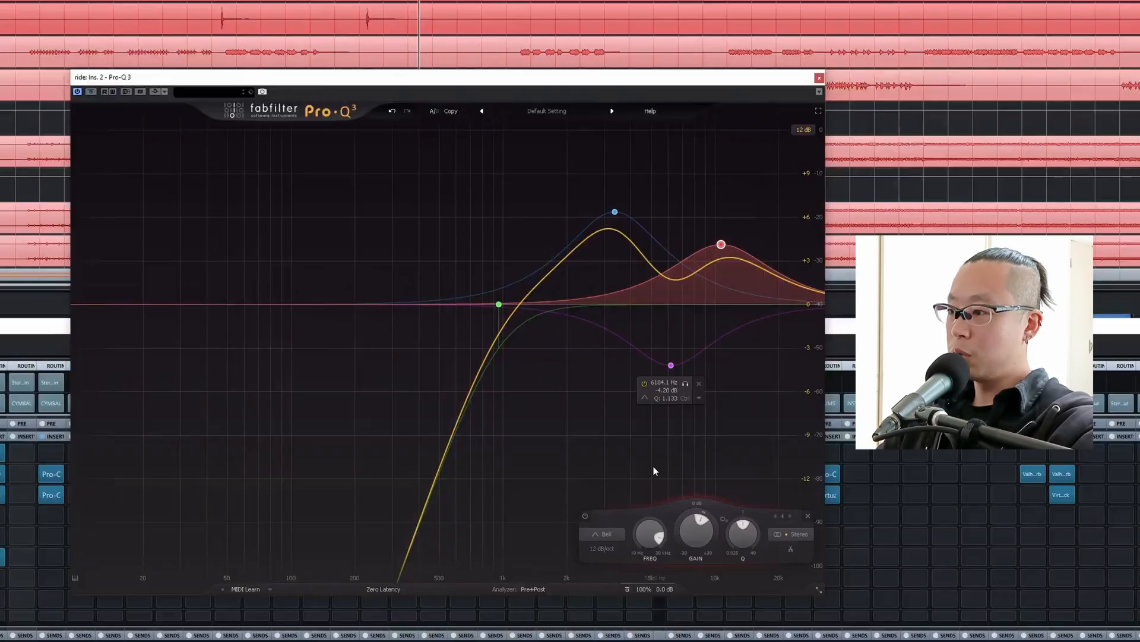
{"action": "left_click", "coordinate": [603, 535]}
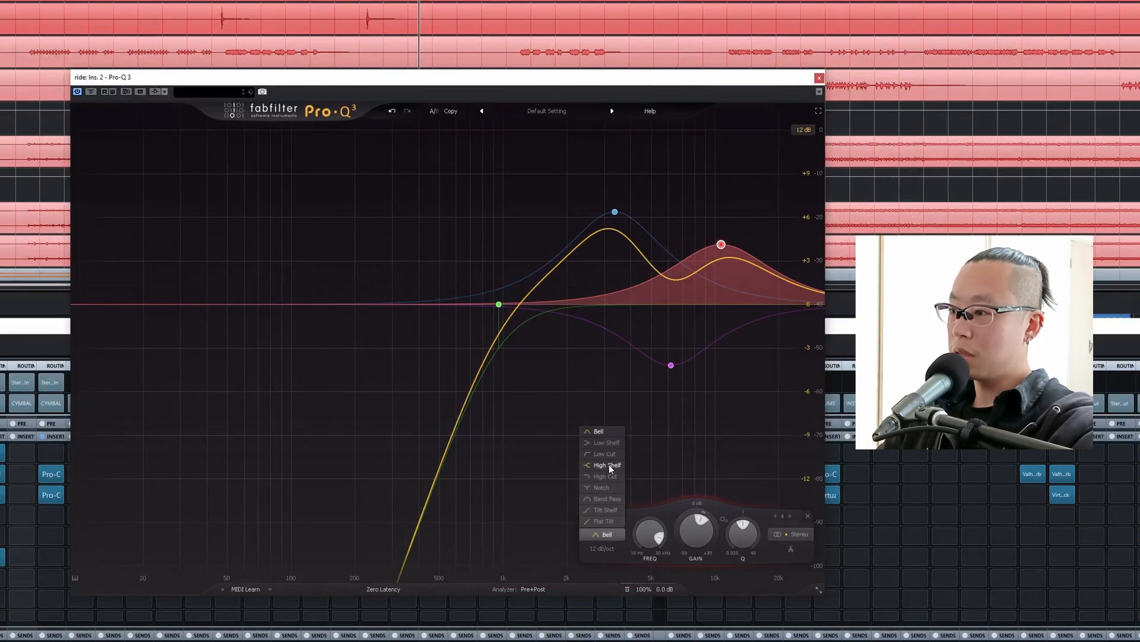
{"action": "left_click", "coordinate": [609, 464]}
{"action": "left_click", "coordinate": [603, 549]}
{"action": "left_click", "coordinate": [604, 565]}
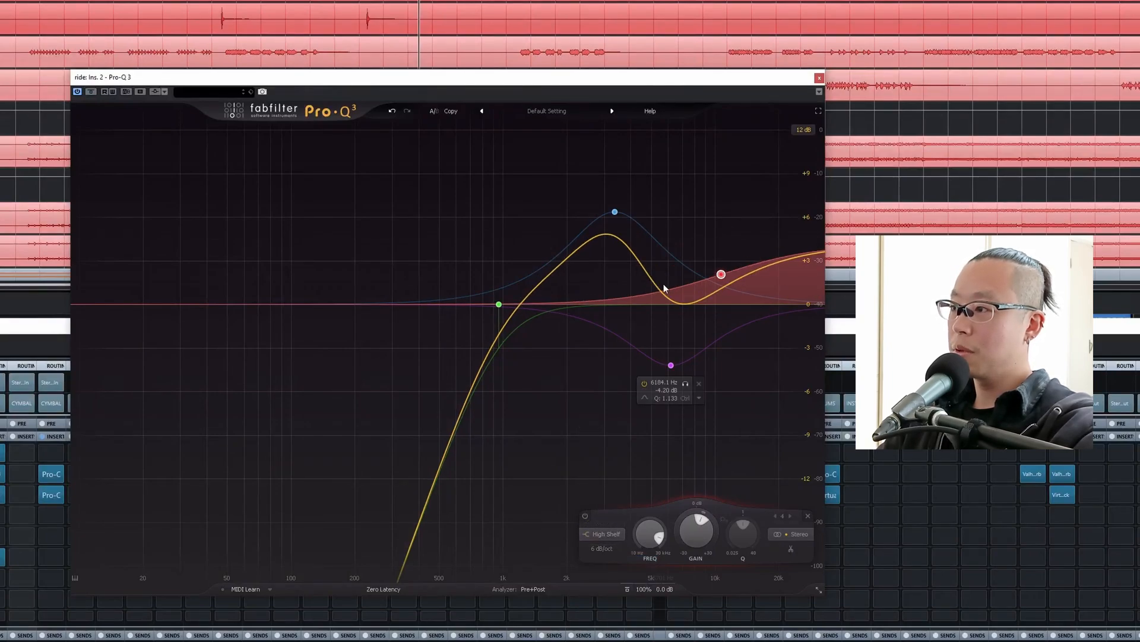
Move the ride's high shelf to about 9503 Hz at +3.39 dB during playback, toggling the band to compare.
{"action": "key", "text": "space"}
{"action": "left_click_drag", "start_coordinate": [720, 276], "coordinate": [711, 281]}
{"action": "left_click", "coordinate": [688, 246]}
{"action": "left_click", "coordinate": [688, 246]}
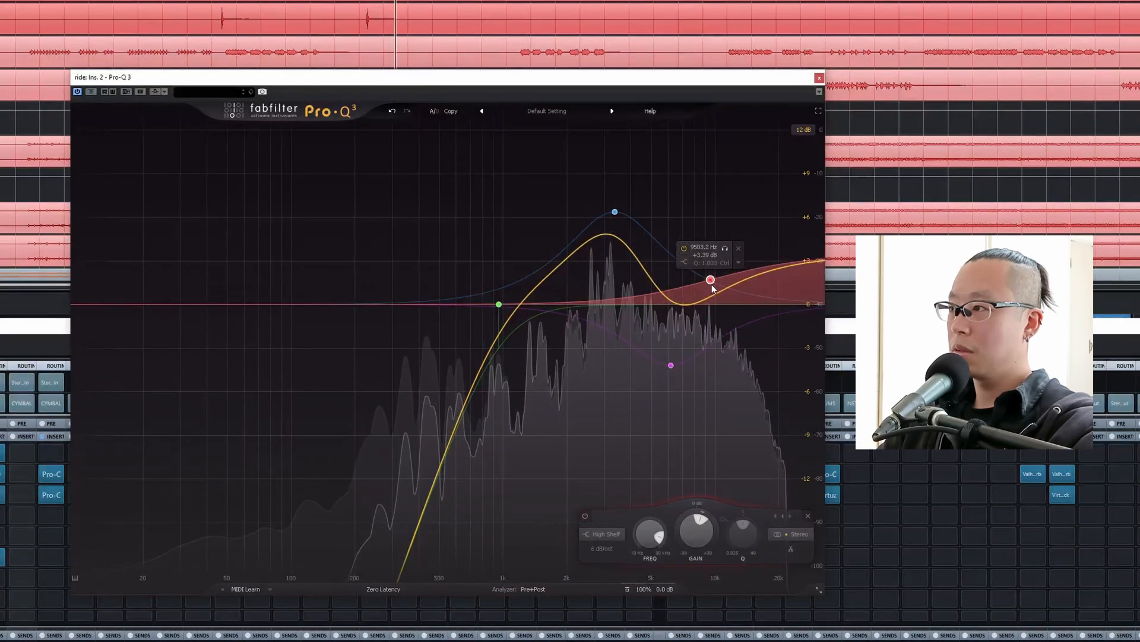
{"action": "left_click", "coordinate": [819, 78]}
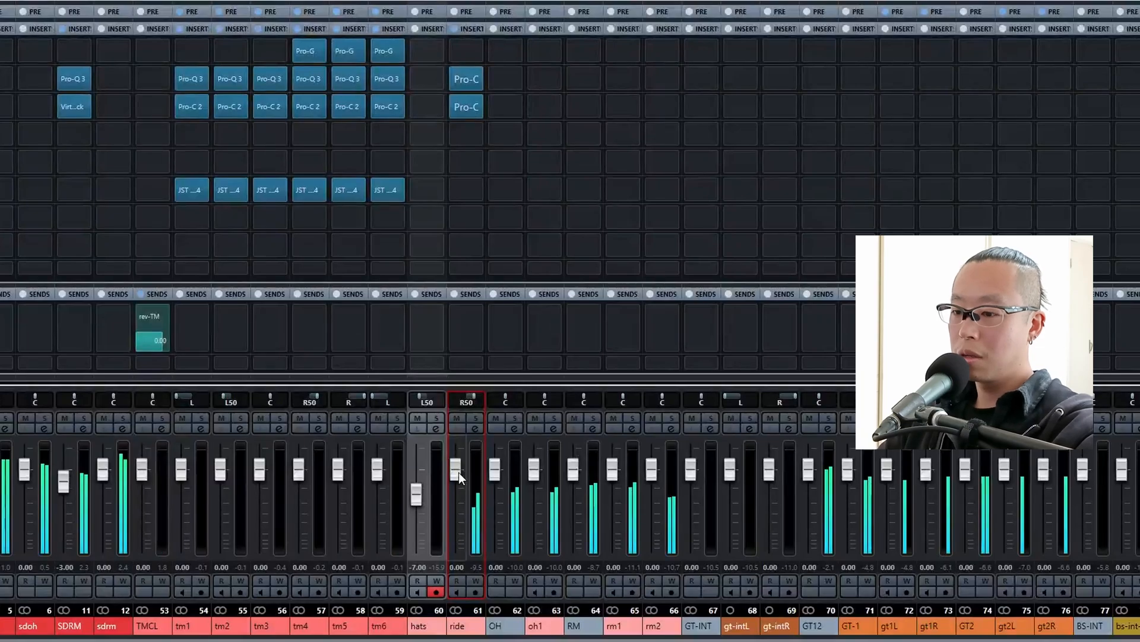
Lower the ride channel fader to -2.00 dB while listening to the full mix.
{"action": "scroll", "coordinate": [458, 472], "scroll_direction": "down", "scroll_amount": 2}
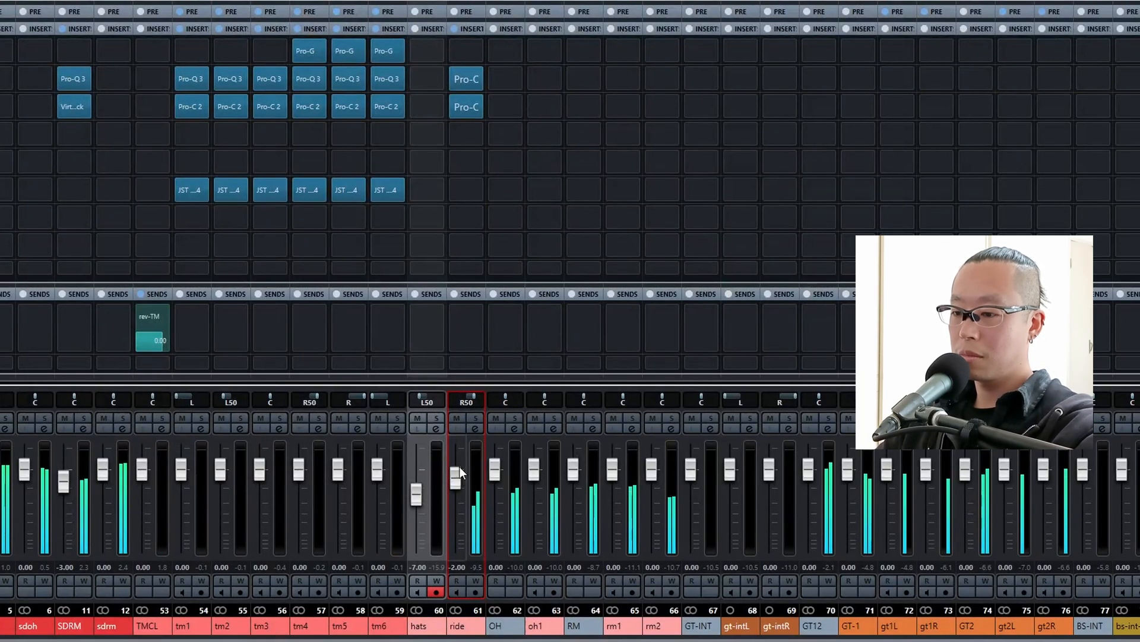
{"action": "scroll", "coordinate": [458, 466], "scroll_direction": "up", "scroll_amount": 1}
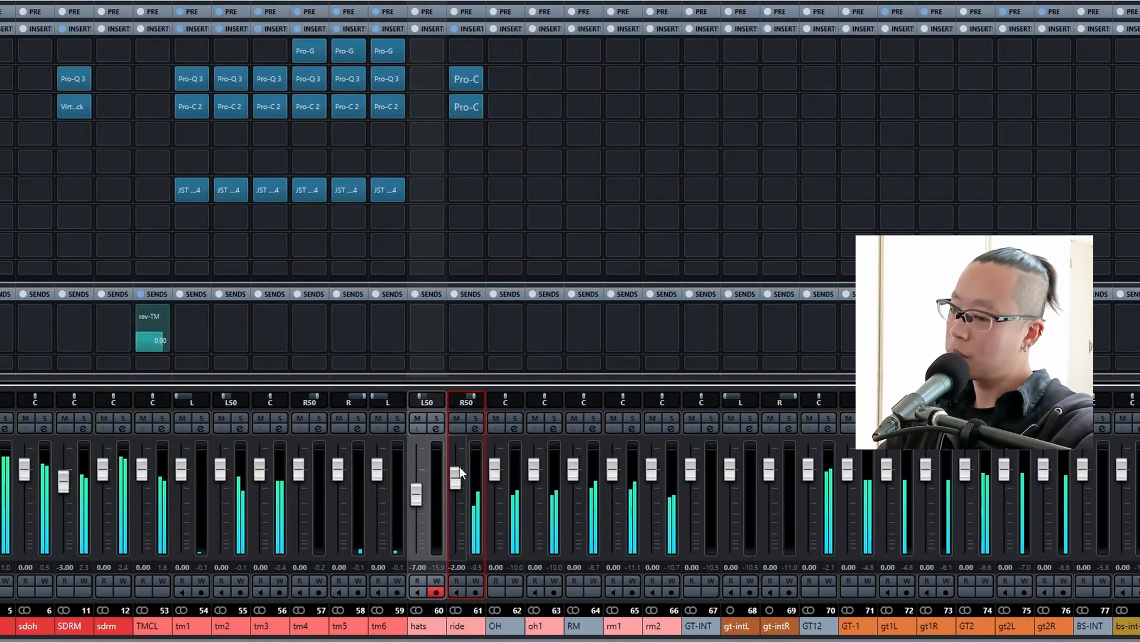
{"action": "scroll", "coordinate": [459, 466], "scroll_direction": "down", "scroll_amount": 1}
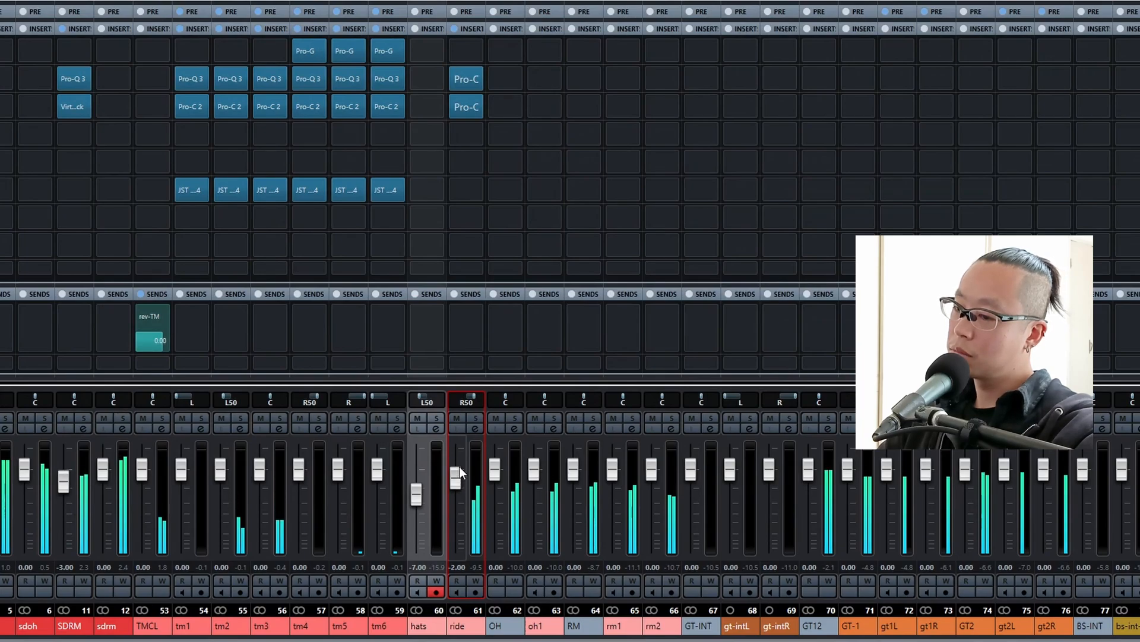
{"action": "scroll", "coordinate": [459, 466], "scroll_direction": "up", "scroll_amount": 2}
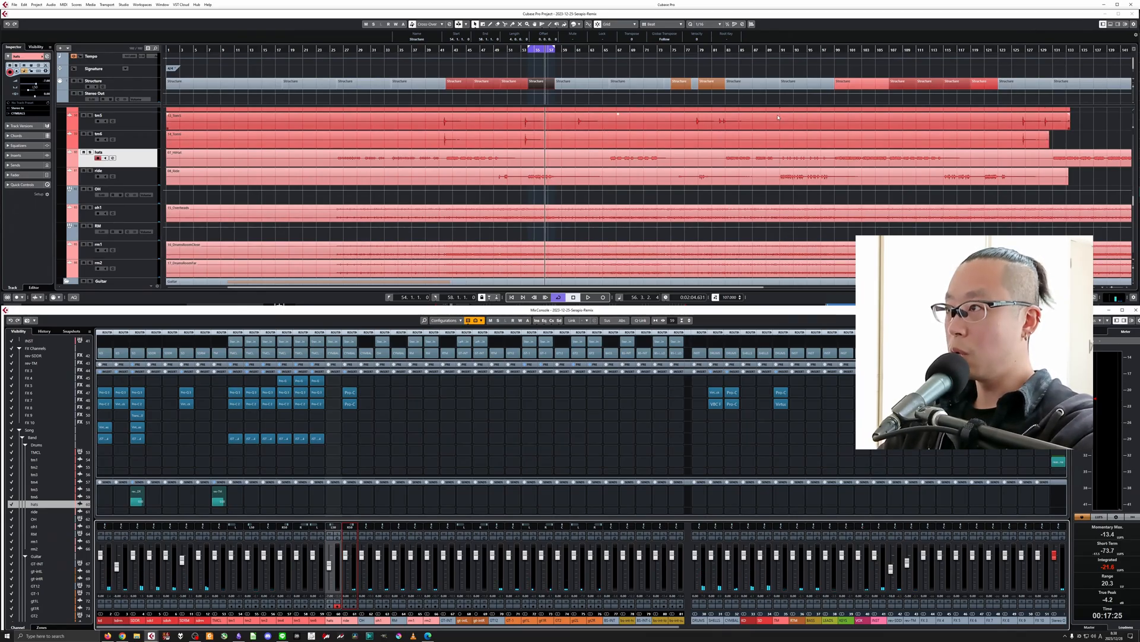
Bring the guitar tracks into view and set the loop over the Structure sections from bar 42 to 58.
{"action": "left_click", "coordinate": [683, 105]}
{"action": "key", "text": "g"}
{"action": "key", "text": "g"}
{"action": "key", "text": "g"}
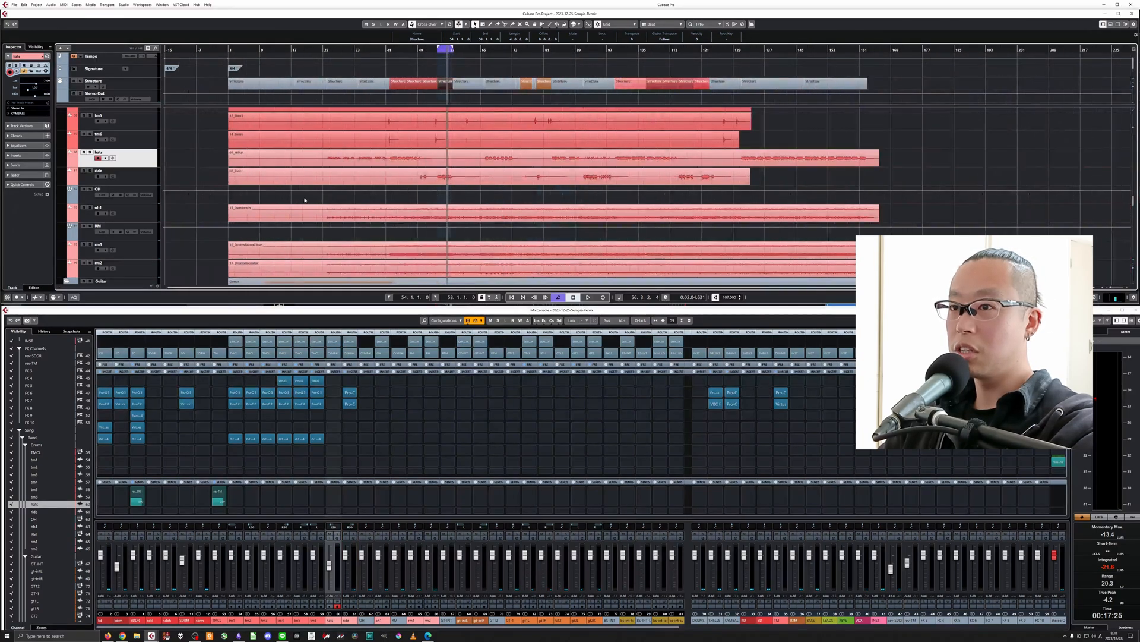
{"action": "scroll", "coordinate": [305, 201], "scroll_direction": "down", "scroll_amount": 5}
{"action": "key", "text": "h"}
{"action": "key", "text": "h"}
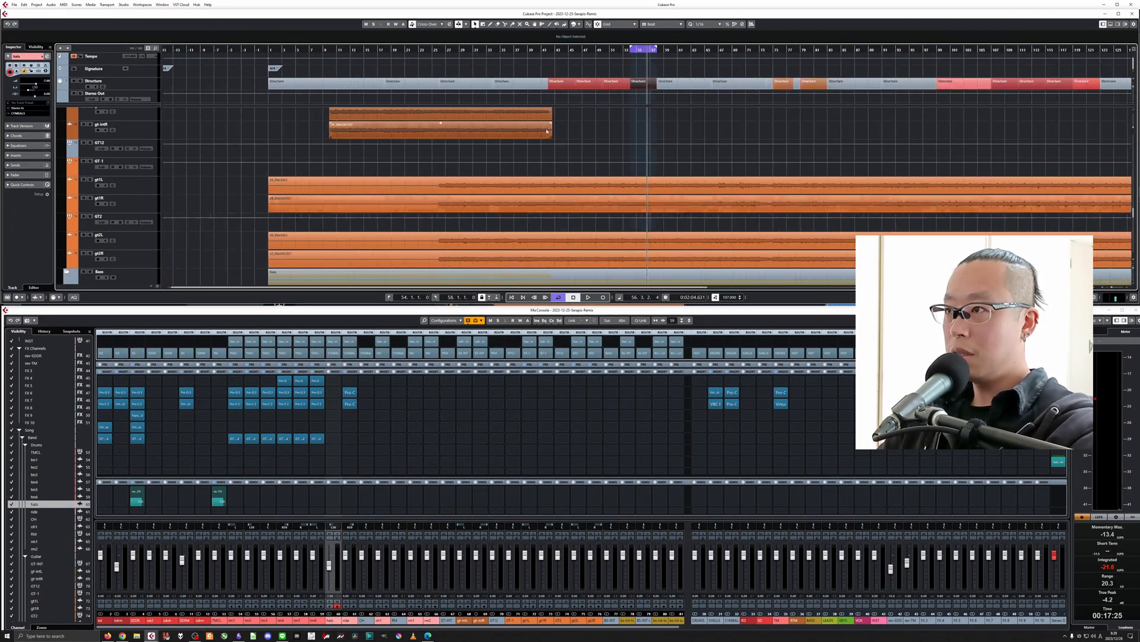
{"action": "left_click_drag", "start_coordinate": [561, 71], "coordinate": [643, 91]}
{"action": "key", "text": "p"}
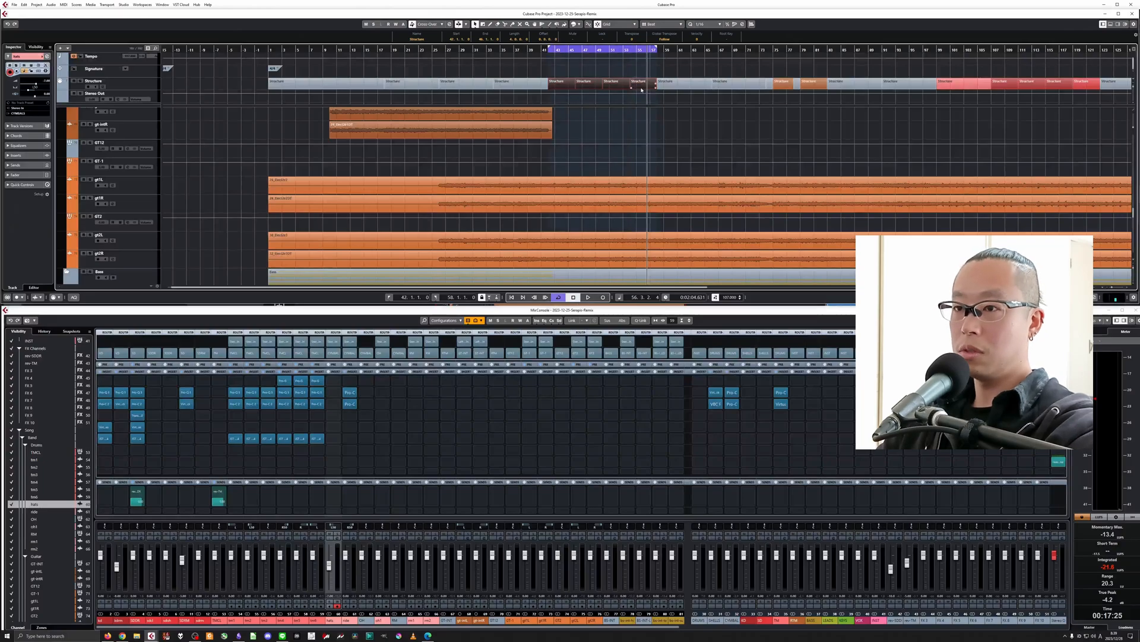
Solo the GT12 group and play the guitars from the start of the loop.
{"action": "key", "text": "l"}
{"action": "left_click", "coordinate": [89, 143]}
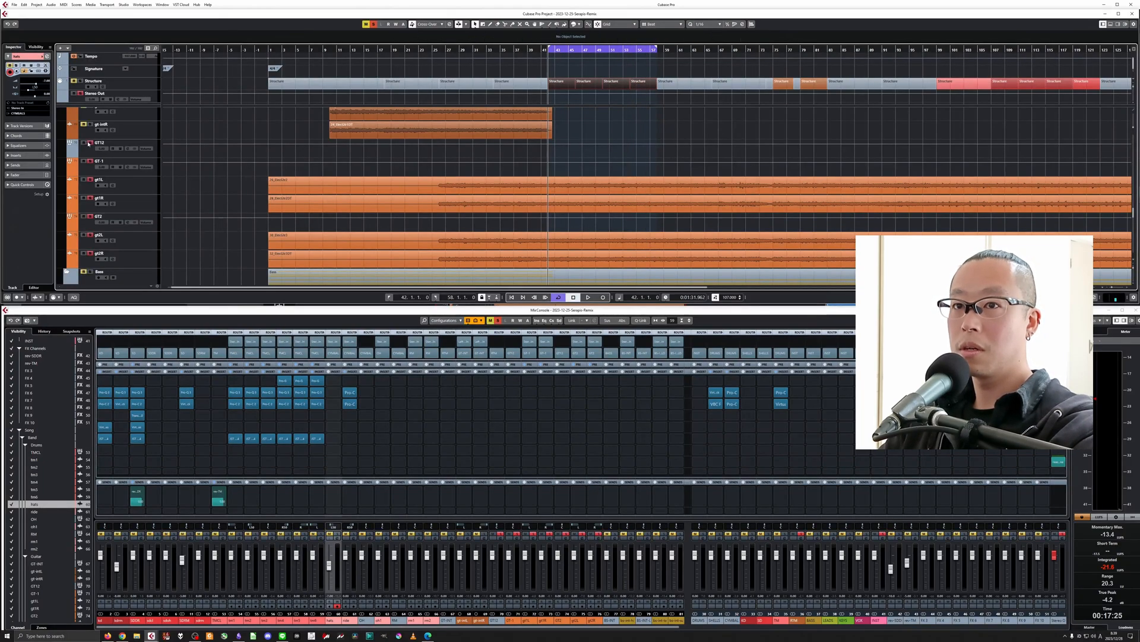
{"action": "key", "text": "space"}
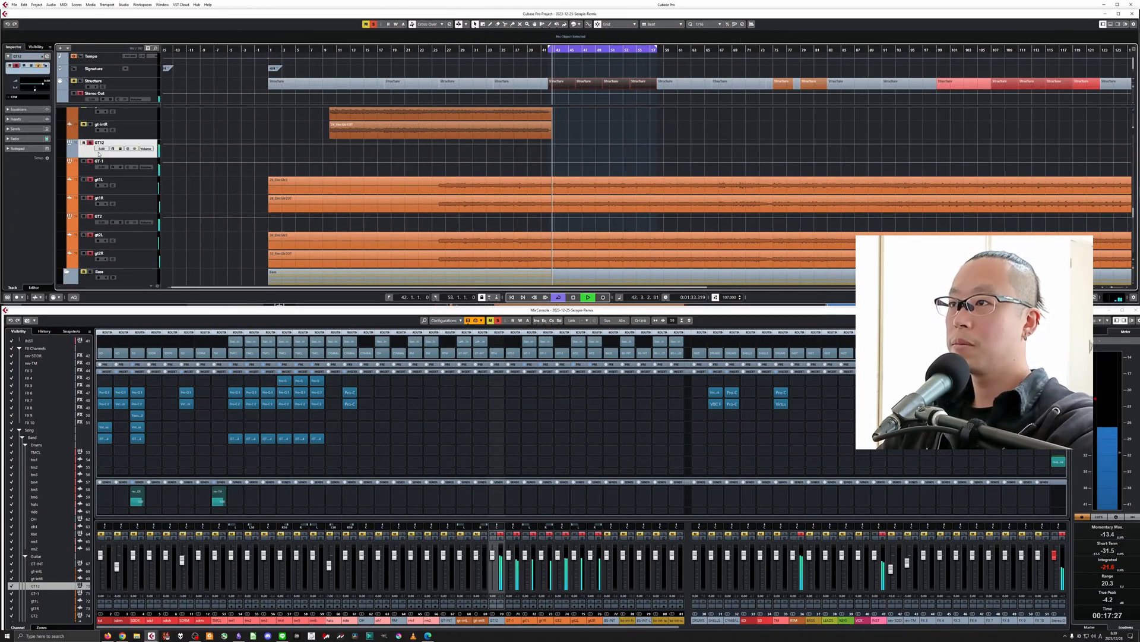
{"action": "key", "text": "h"}
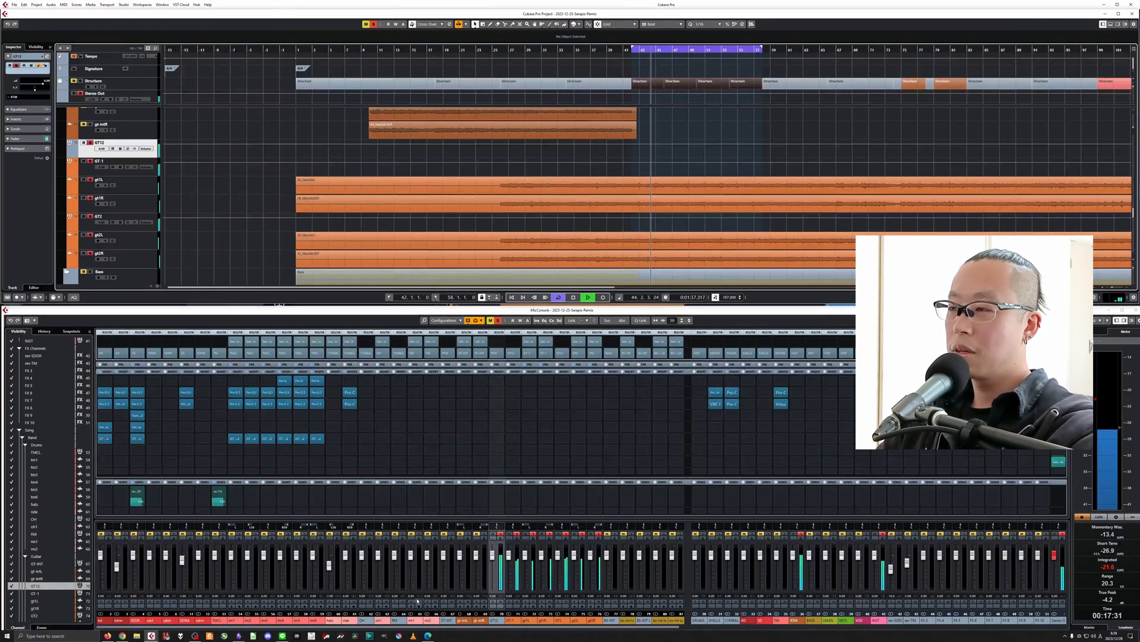
{"action": "key", "text": "space"}
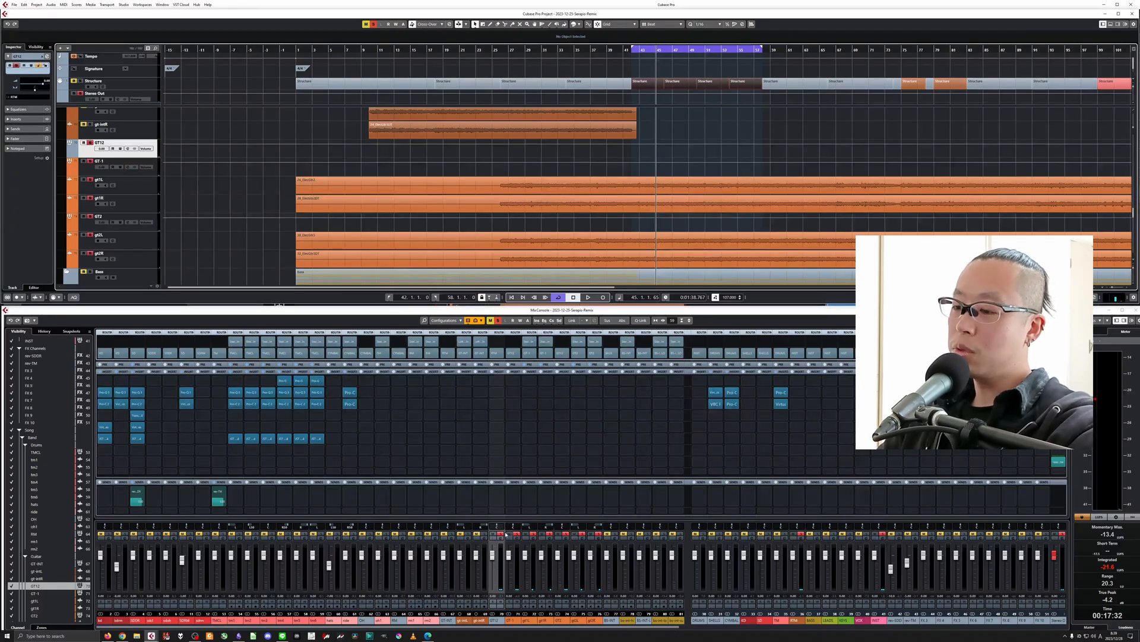
Audition the GT-1 and GT2 guitar groups separately in solo, and return the solo to the GT12 group.
{"action": "left_click", "coordinate": [500, 535]}
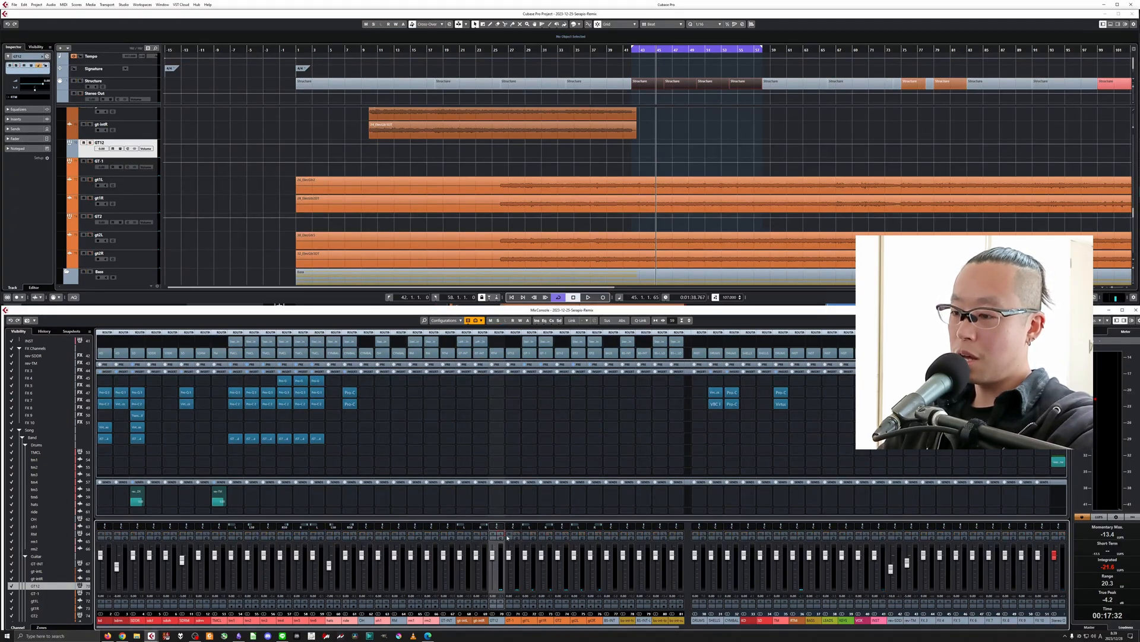
{"action": "left_click", "coordinate": [515, 535]}
{"action": "key", "text": "space"}
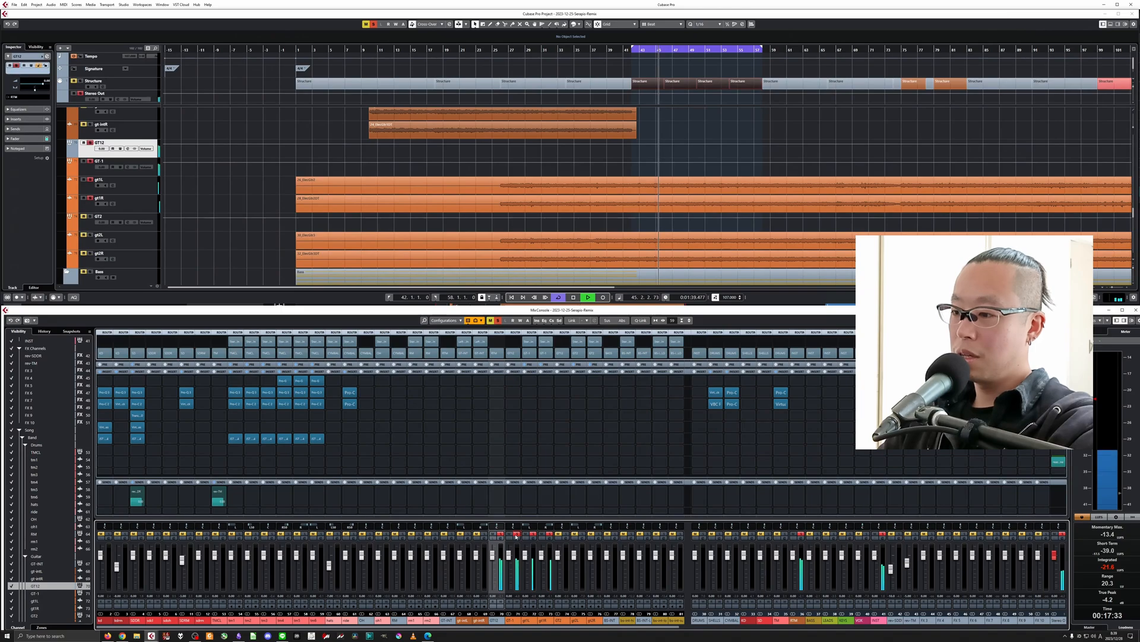
{"action": "key", "text": "space"}
{"action": "left_click", "coordinate": [516, 535]}
{"action": "left_click", "coordinate": [566, 535]}
{"action": "key", "text": "space"}
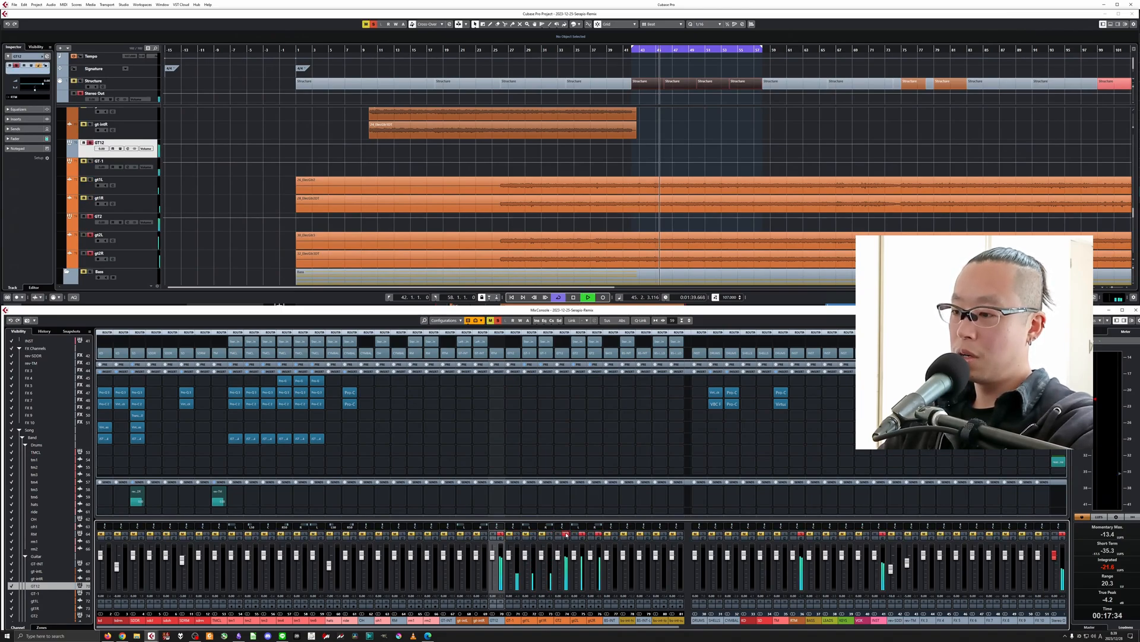
{"action": "key", "text": "space"}
{"action": "left_click", "coordinate": [566, 535]}
{"action": "left_click", "coordinate": [501, 534]}
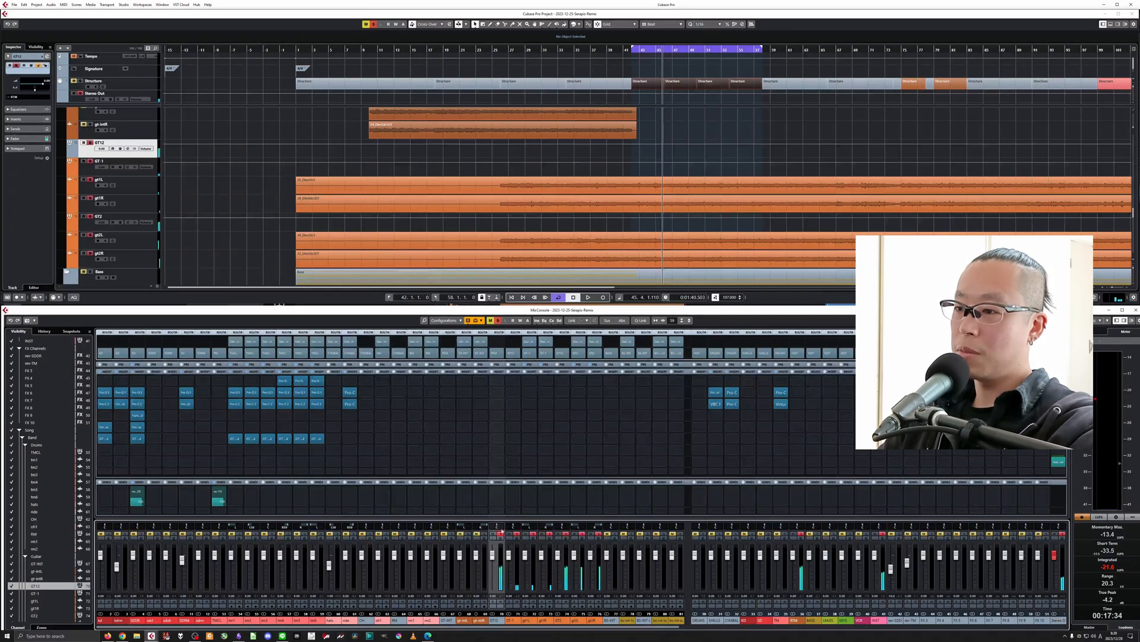
Insert Pro-Q 3 in the second insert slot of the GT12 group channel.
{"action": "left_click", "coordinate": [491, 391]}
{"action": "type", "text": "q 3"}
{"action": "left_click", "coordinate": [509, 409]}
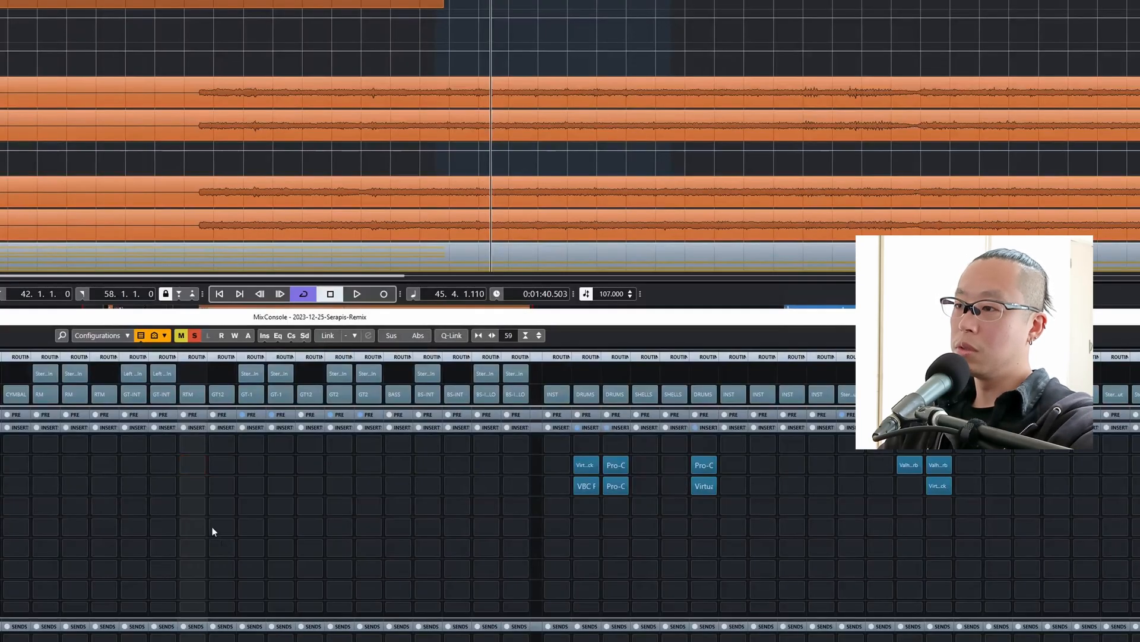
Add a 12 dB/oct low cut at about 99.7 Hz to the GT12 group's Pro-Q 3 during playback.
{"action": "key", "text": "space"}
{"action": "left_click", "coordinate": [206, 309]}
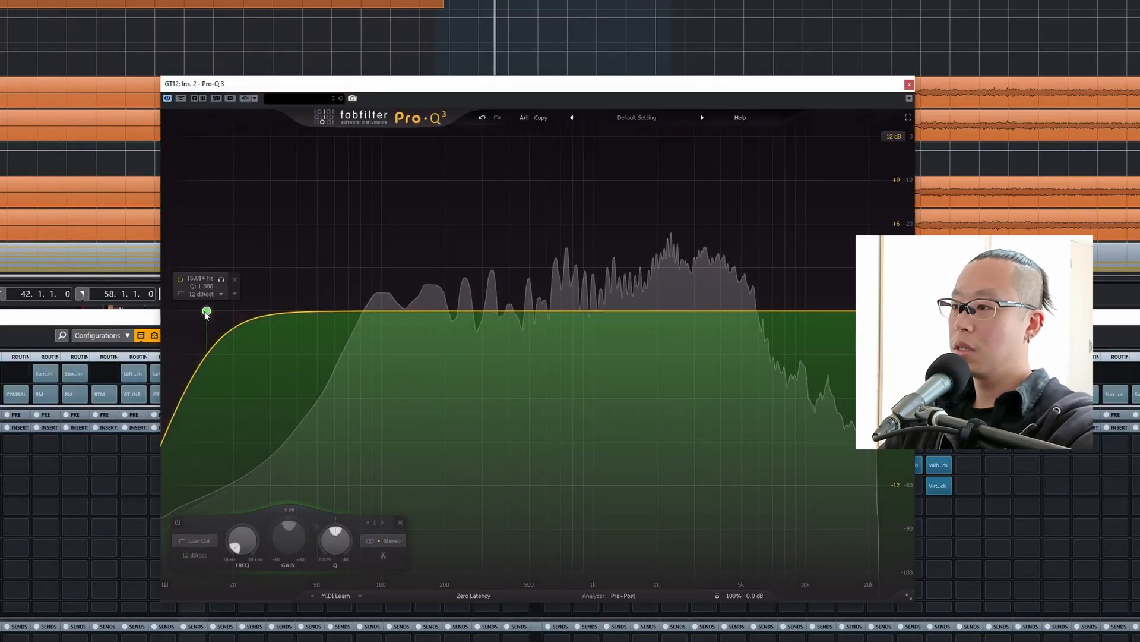
{"action": "left_click_drag", "start_coordinate": [206, 309], "coordinate": [339, 312]}
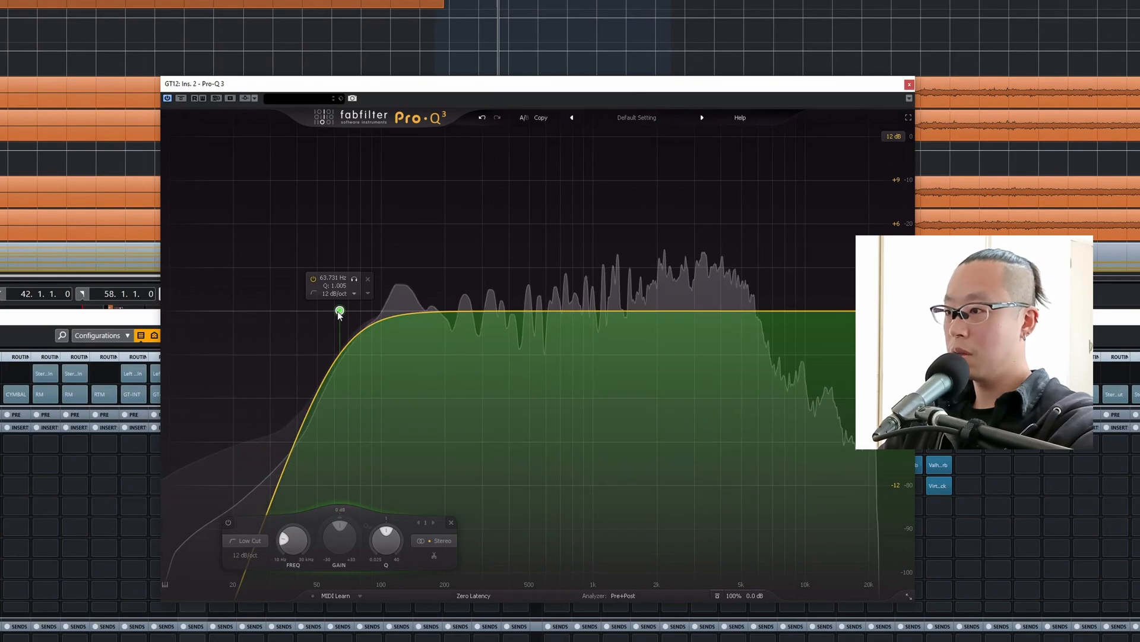
{"action": "left_click_drag", "start_coordinate": [340, 311], "coordinate": [365, 310]}
{"action": "left_click_drag", "start_coordinate": [385, 91], "coordinate": [283, 92]}
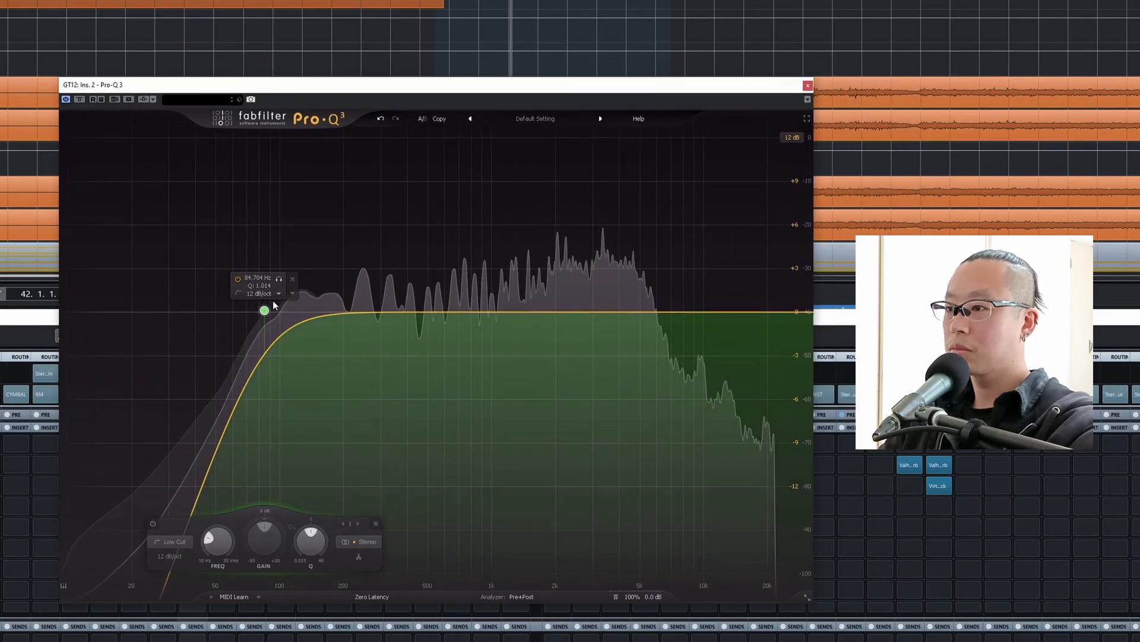
{"action": "left_click_drag", "start_coordinate": [265, 310], "coordinate": [279, 310]}
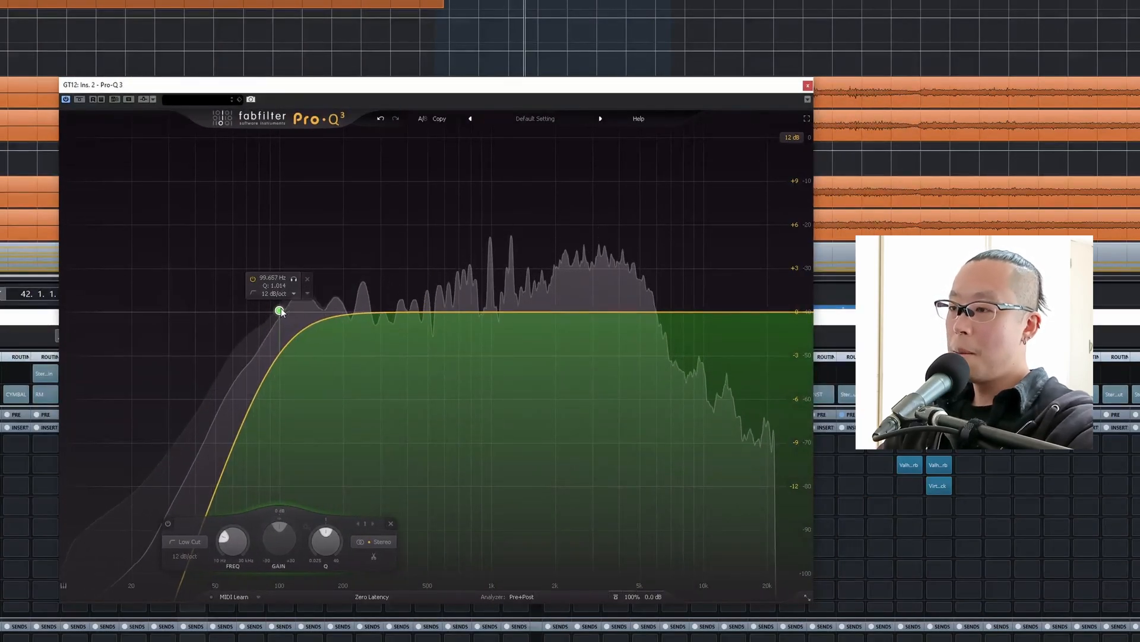
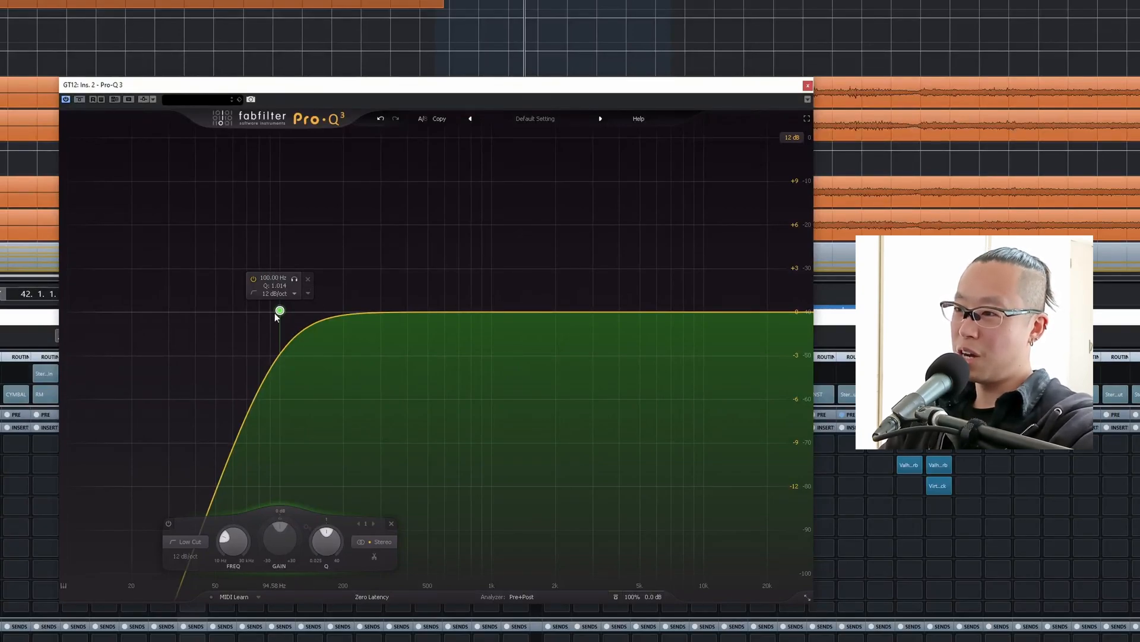
Solo the 100 Hz low cut band during playback to audition the frequencies it removes from the guitars.
{"action": "key", "text": "space"}
{"action": "left_click", "coordinate": [291, 282]}
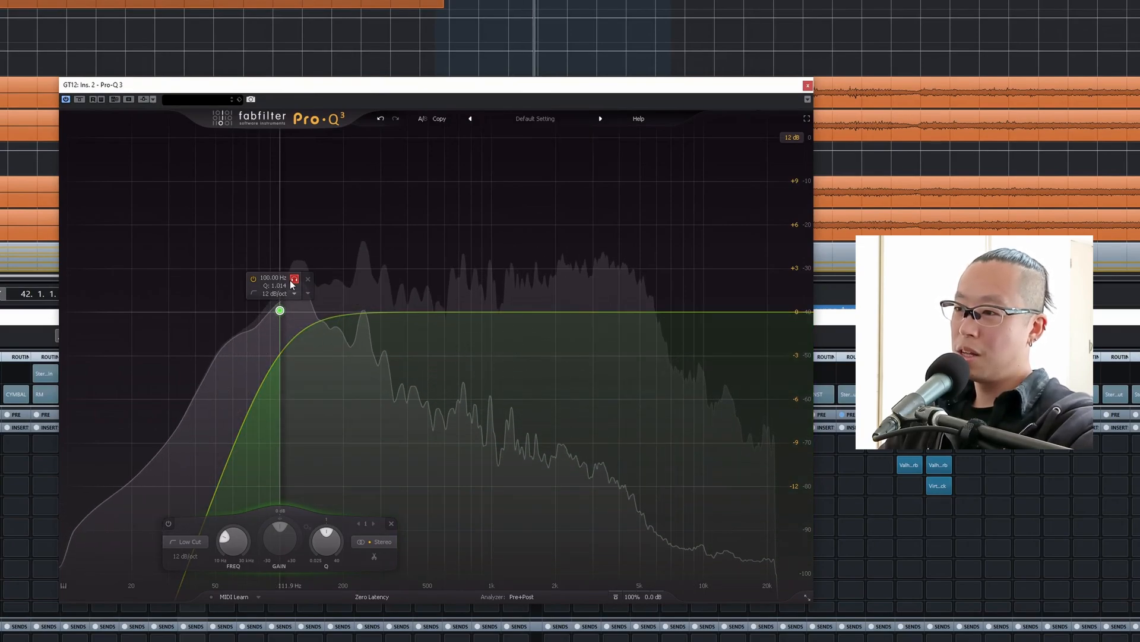
{"action": "left_click", "coordinate": [291, 282]}
{"action": "key", "text": "space"}
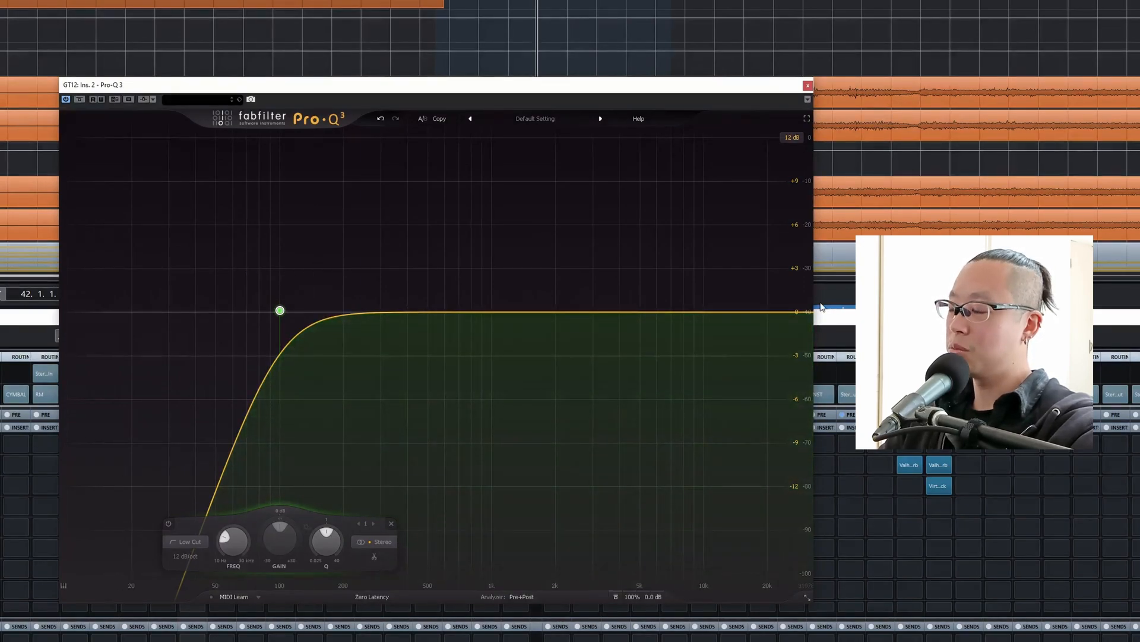
Add a 12 dB/oct high cut at about 12.1 kHz to the GT12 group's Pro-Q 3 during playback.
{"action": "key", "text": "space"}
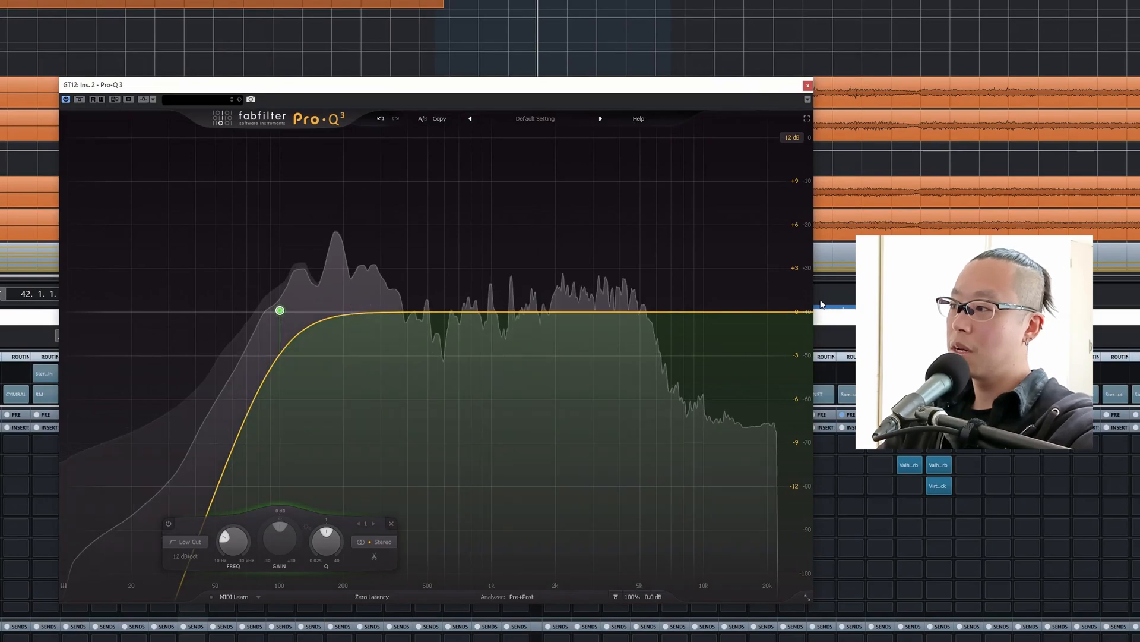
{"action": "left_click", "coordinate": [784, 311]}
{"action": "left_click_drag", "start_coordinate": [784, 311], "coordinate": [723, 304]}
{"action": "key", "text": "space"}
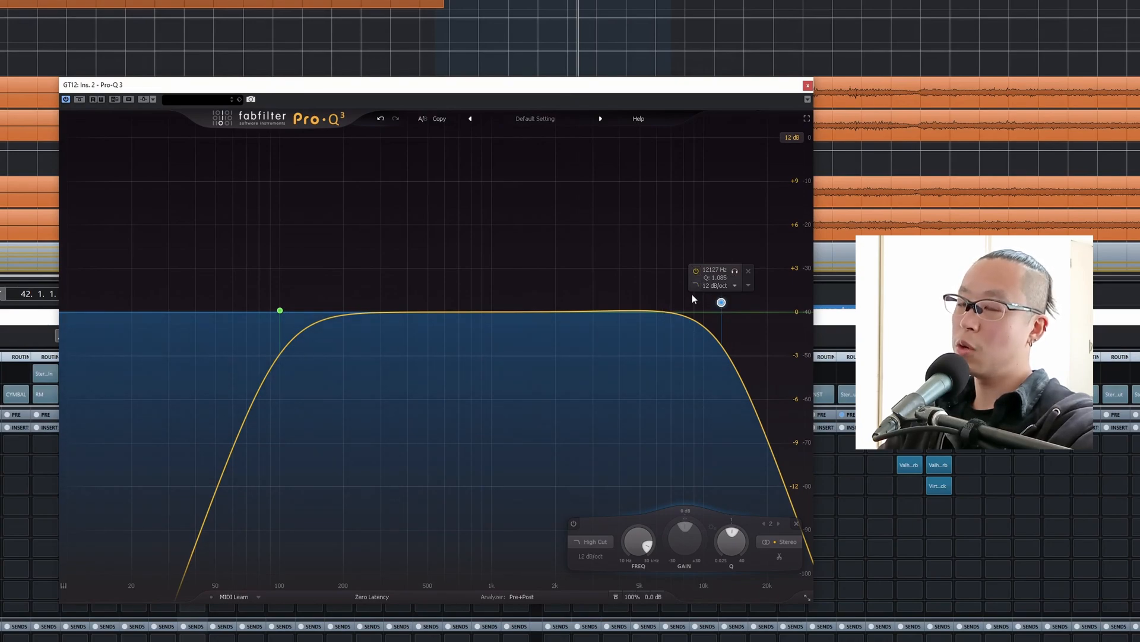
Lower the high cut's frequency gradually to about 8.2 kHz while listening to the guitars.
{"action": "key", "text": "space"}
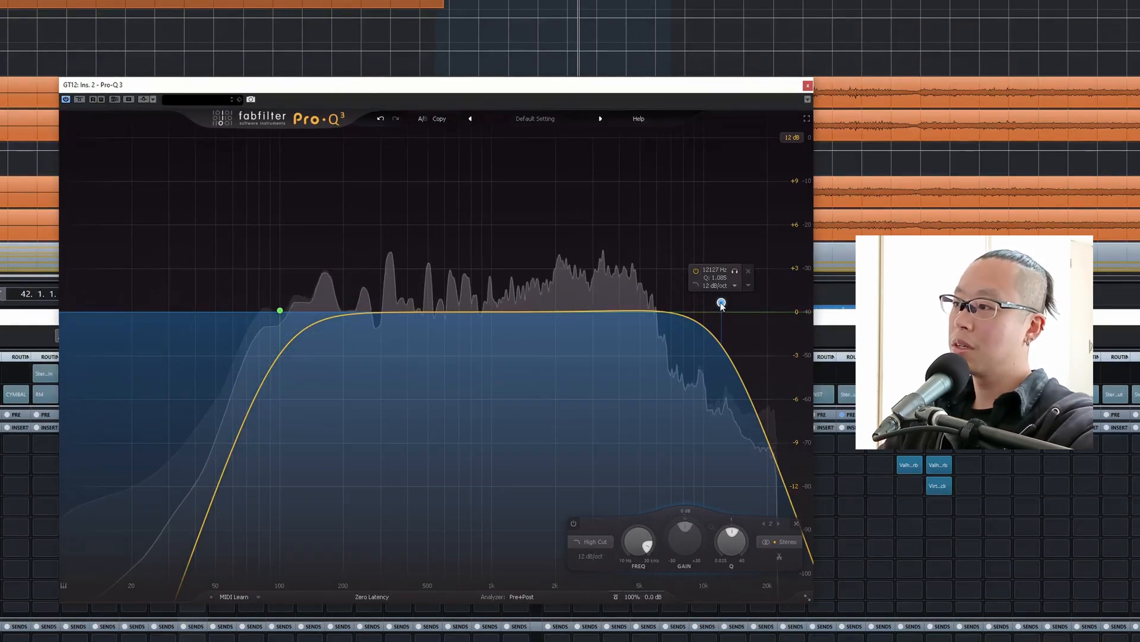
{"action": "left_click_drag", "start_coordinate": [722, 302], "coordinate": [702, 297]}
{"action": "key", "text": "space"}
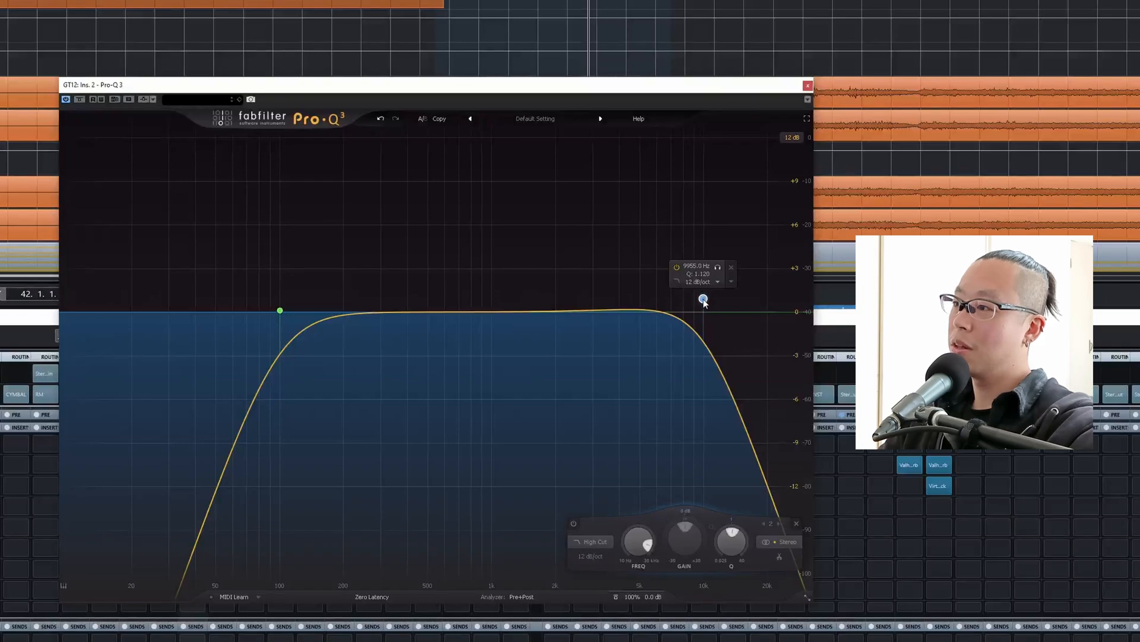
{"action": "key", "text": "space"}
{"action": "left_click_drag", "start_coordinate": [703, 299], "coordinate": [685, 299]}
{"action": "key", "text": "space"}
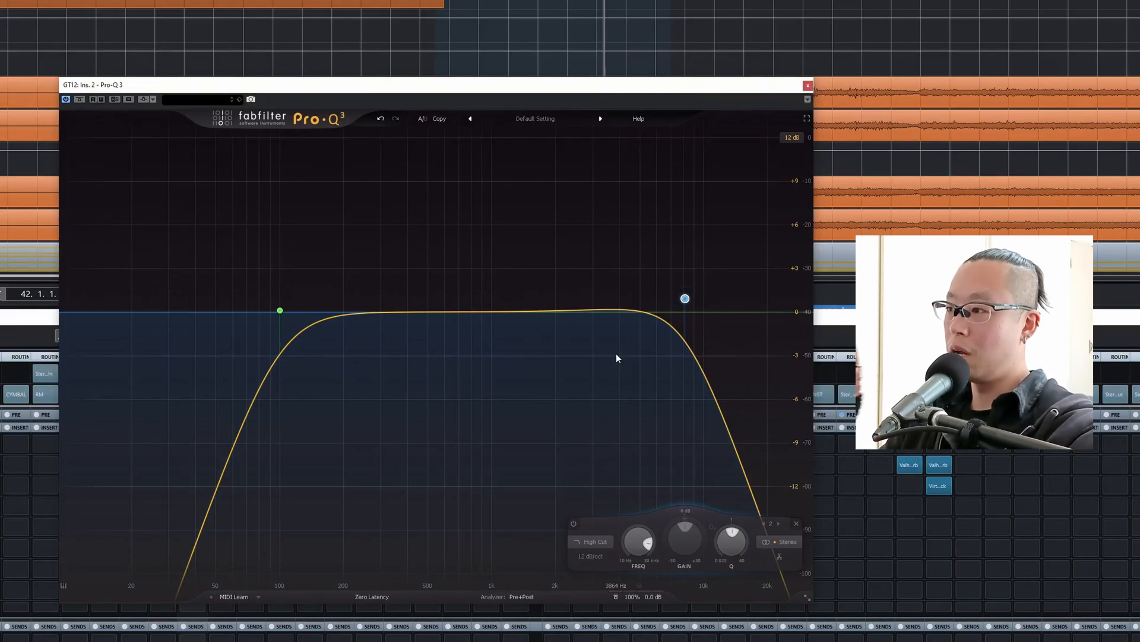
Reset the high cut's Q to about 1 and set its frequency to 10 kHz.
{"action": "left_click", "coordinate": [732, 543], "text": "ctrl"}
{"action": "mouse_move", "coordinate": [669, 340]}
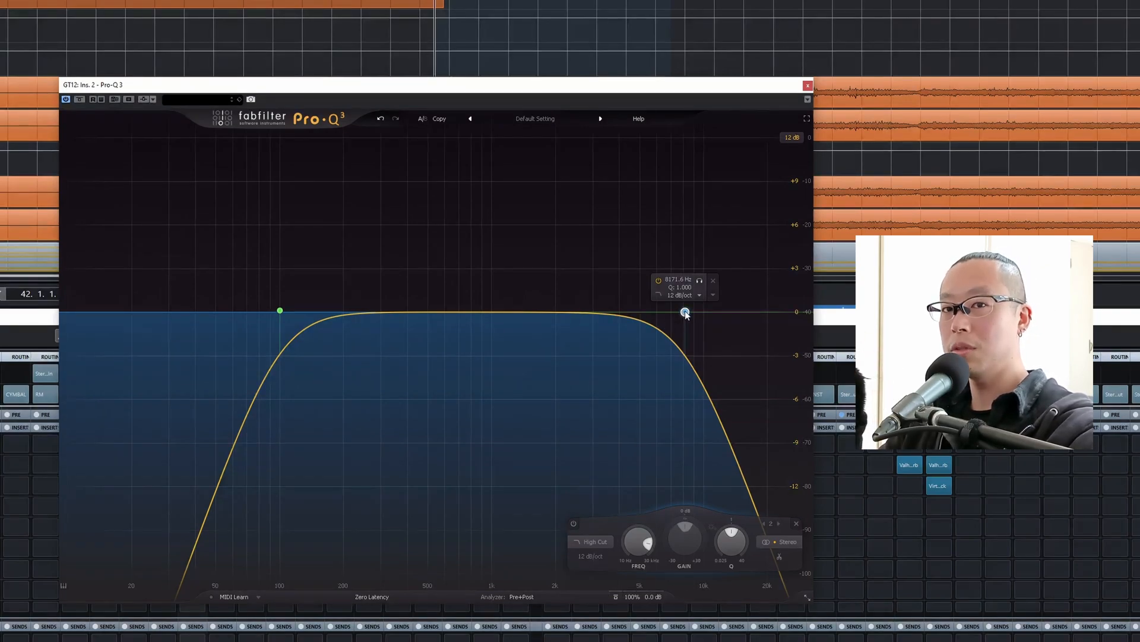
{"action": "key", "text": "space"}
{"action": "mouse_move", "coordinate": [685, 313]}
{"action": "left_mouse_down"}
{"action": "mouse_move", "coordinate": [779, 315]}
{"action": "mouse_move", "coordinate": [677, 312]}
{"action": "mouse_move", "coordinate": [694, 313]}
{"action": "left_mouse_up"}
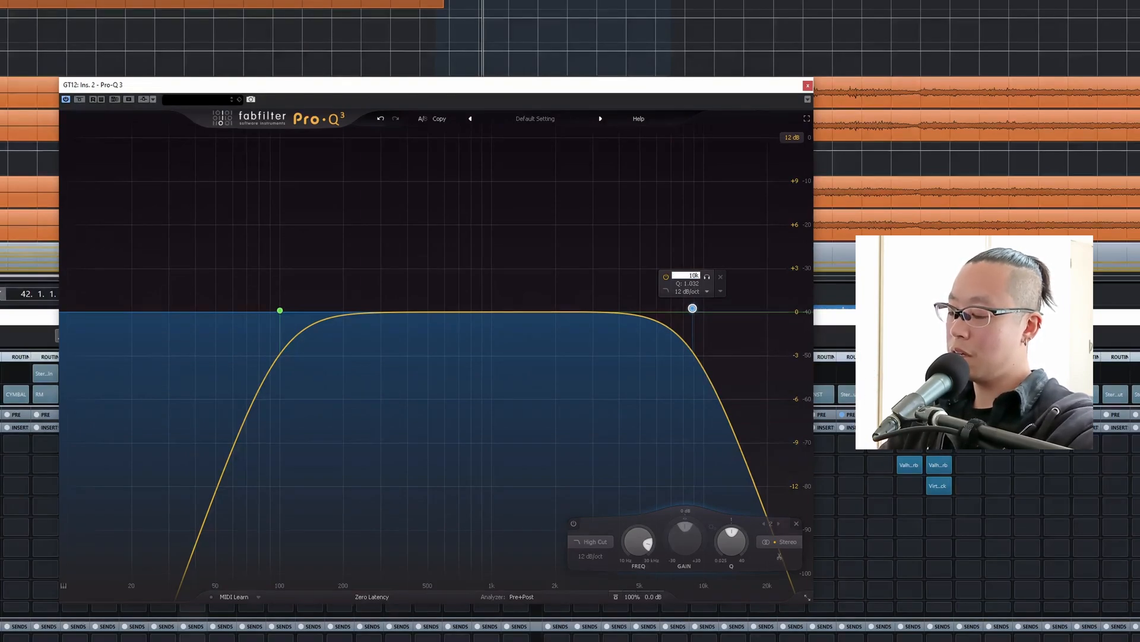
{"action": "key", "text": "Return"}
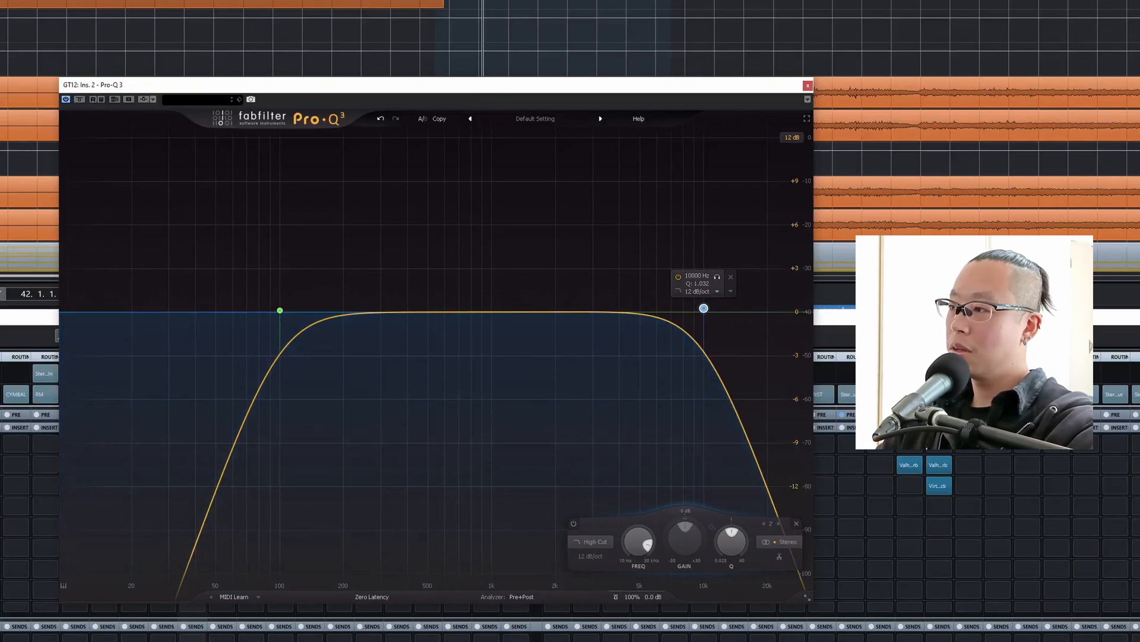
Bypass and re-enable the 10 kHz high cut to compare the guitars with and without it.
{"action": "key", "text": "space"}
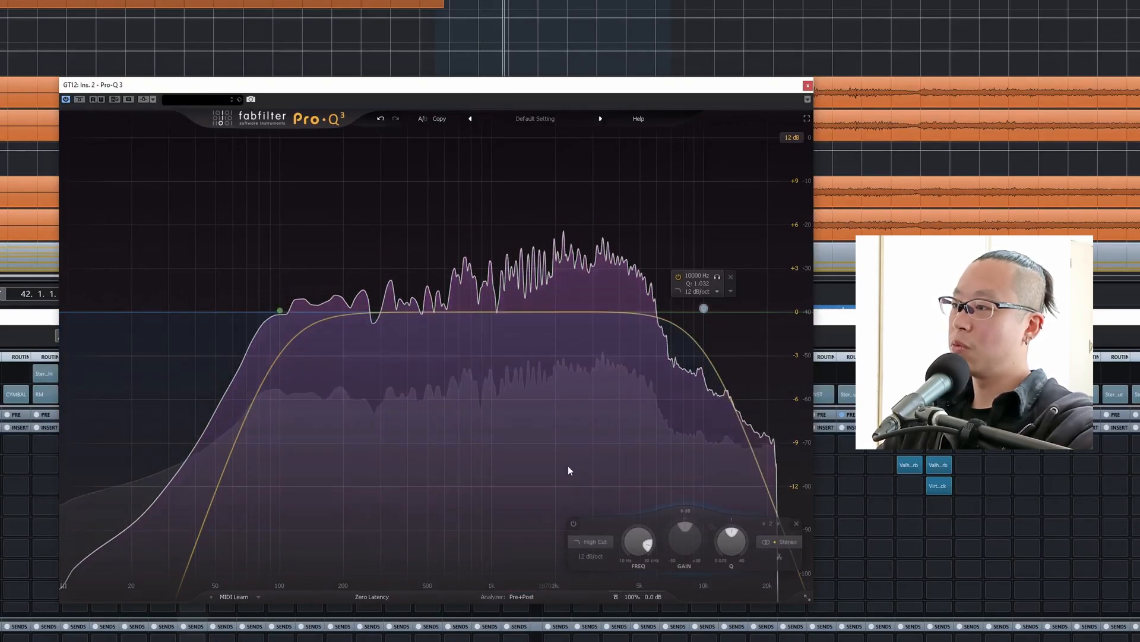
{"action": "left_click", "coordinate": [678, 278]}
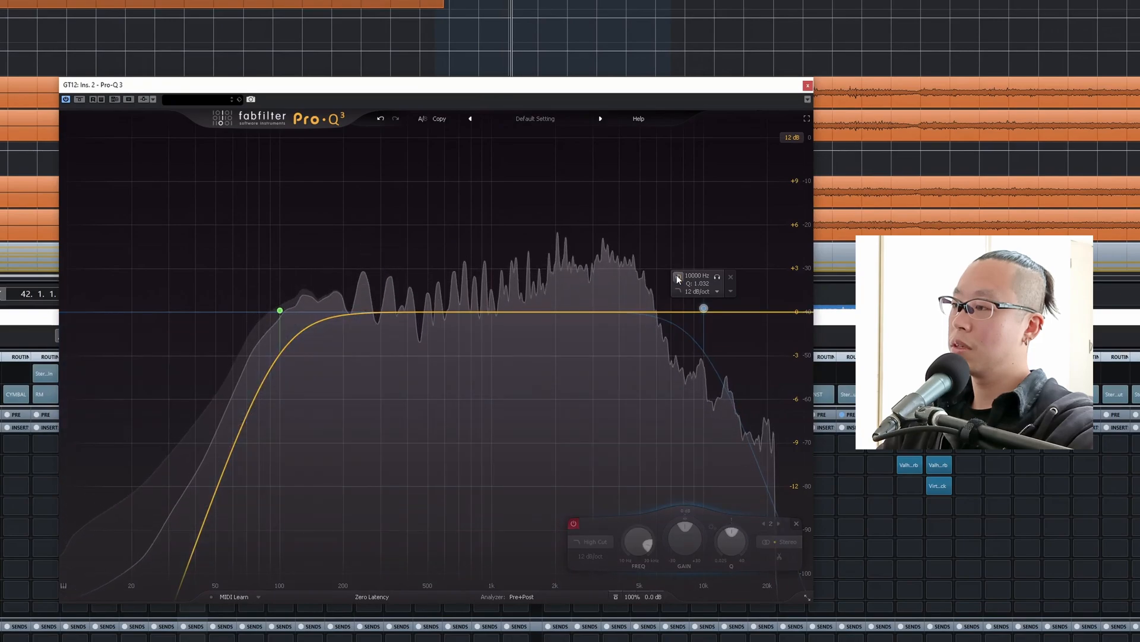
{"action": "left_click", "coordinate": [679, 278]}
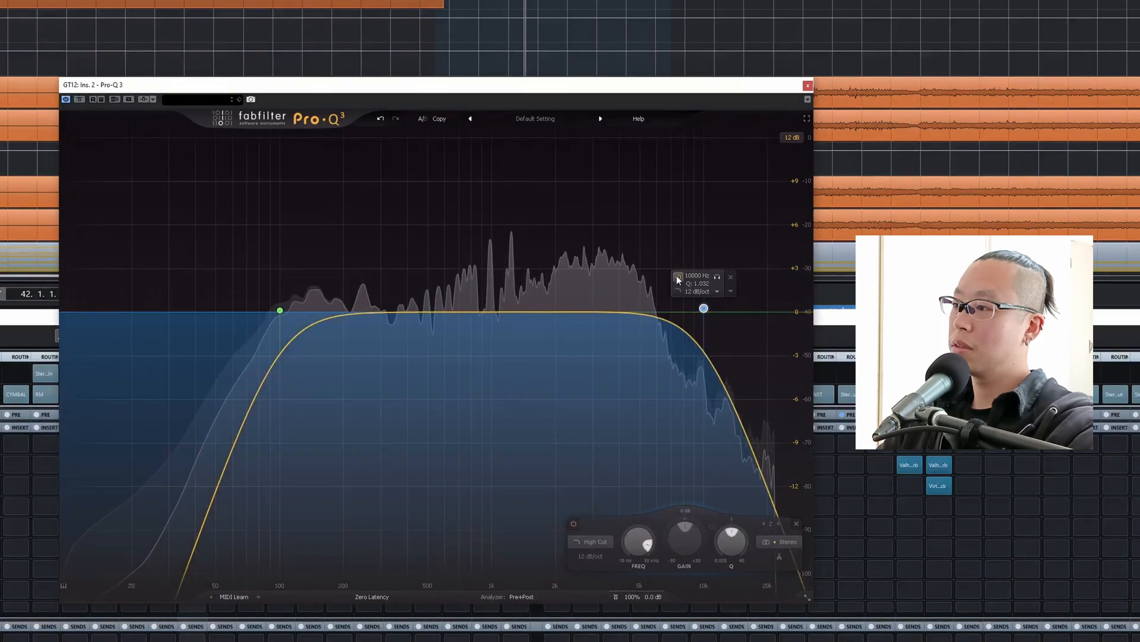
{"action": "key", "text": "space"}
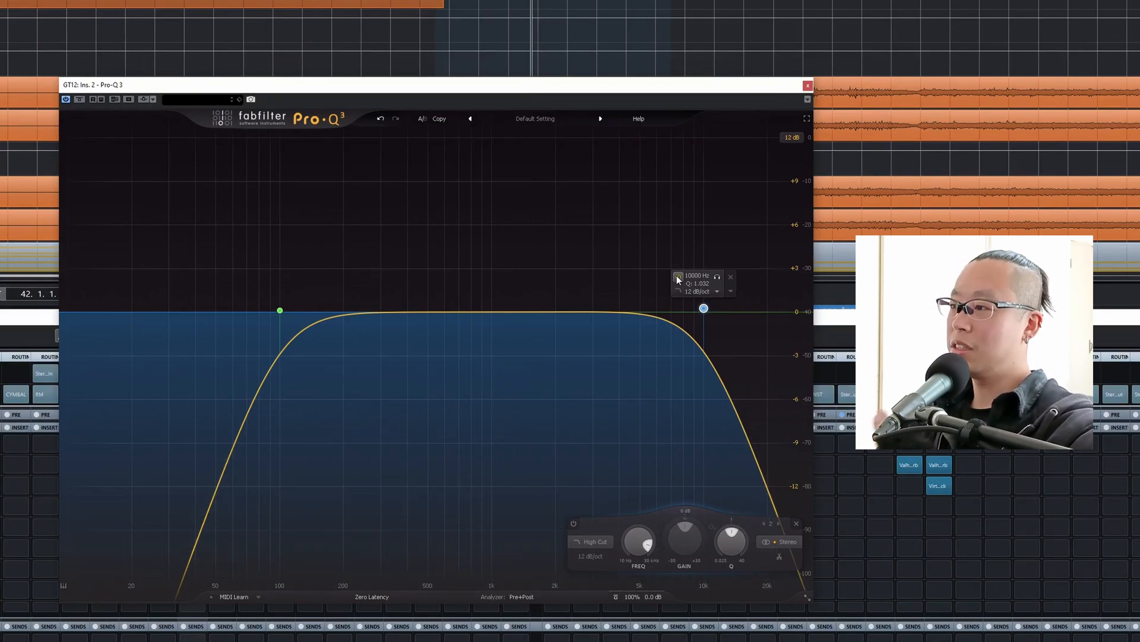
{"action": "left_click", "coordinate": [677, 277]}
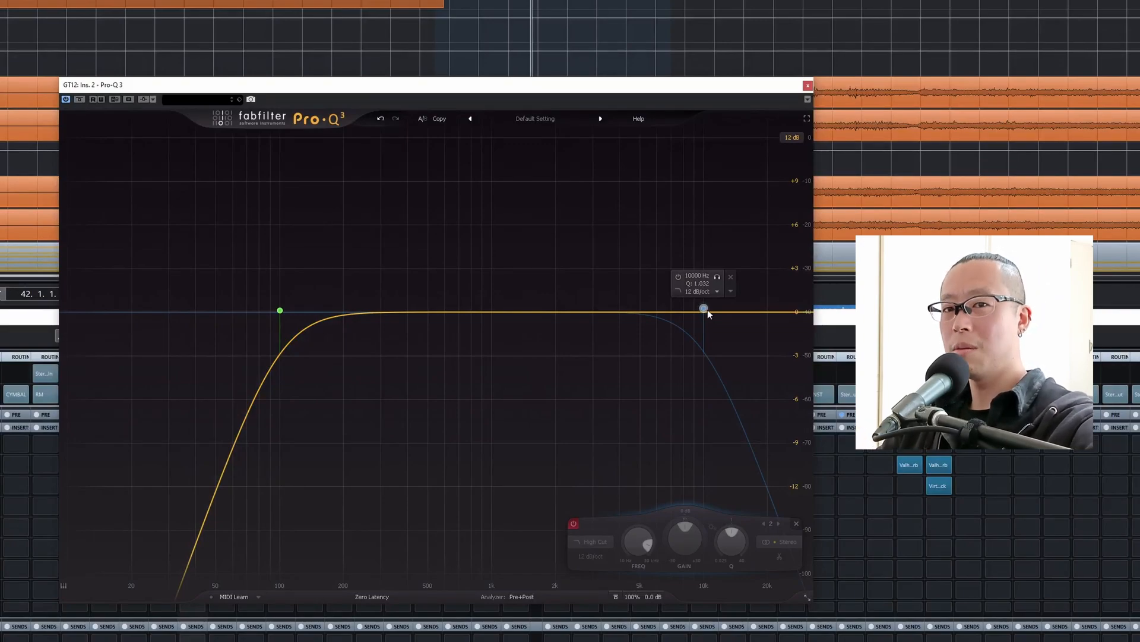
{"action": "double_click", "coordinate": [705, 309]}
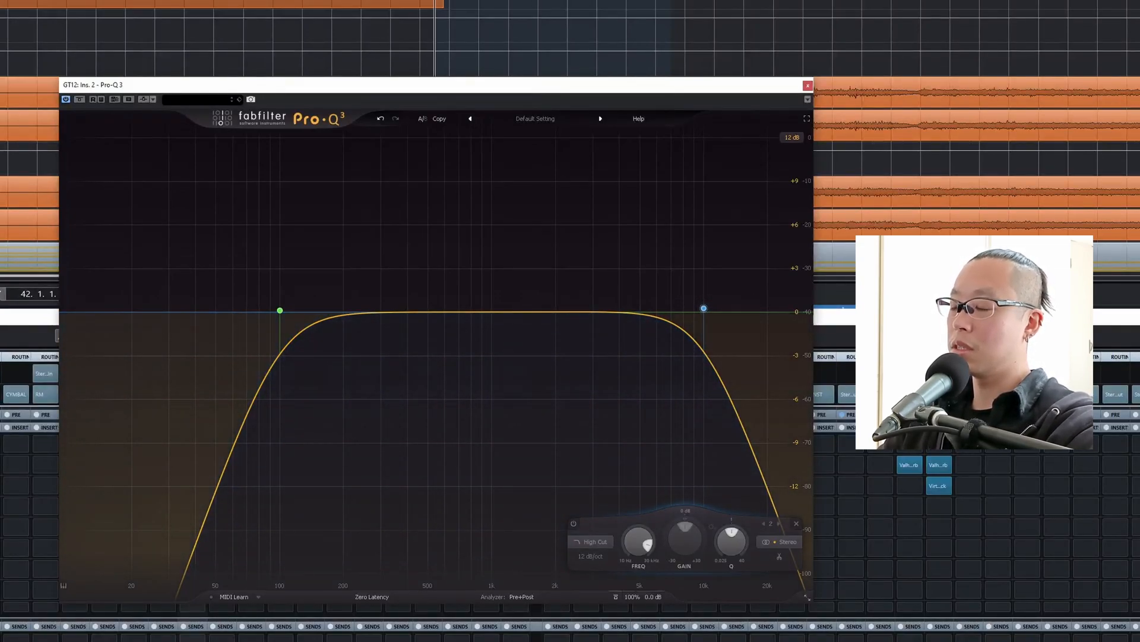
Cut the guitars about 2 dB at about 3.4 kHz with a bell band narrowed to a Q of about 1.7.
{"action": "key", "text": "space"}
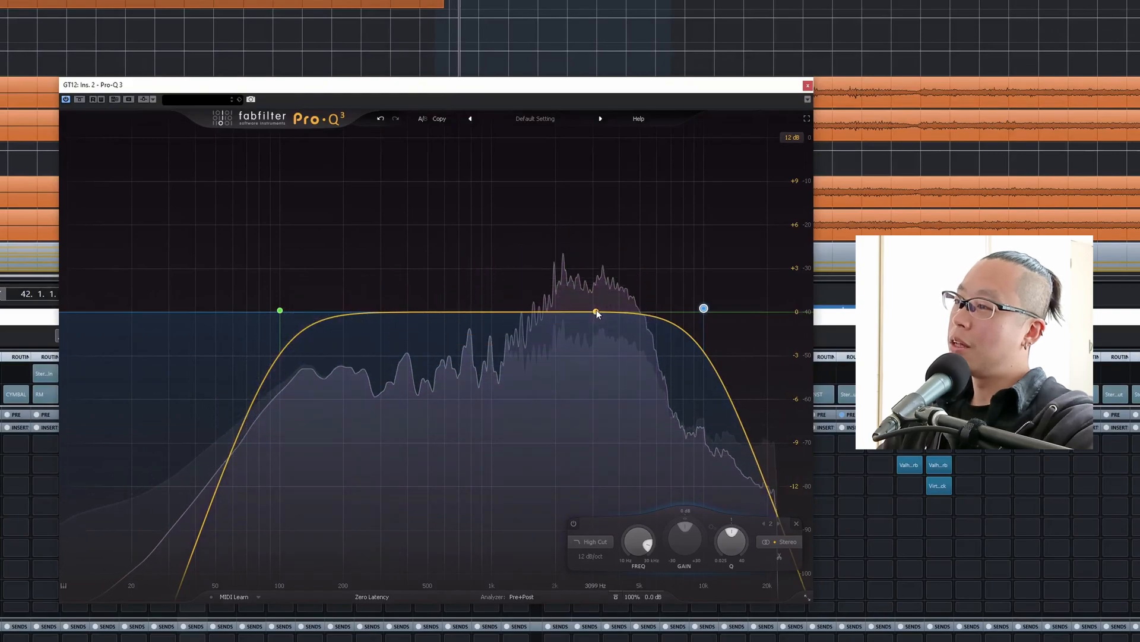
{"action": "left_click_drag", "start_coordinate": [595, 311], "coordinate": [606, 350]}
{"action": "left_click", "coordinate": [606, 348]}
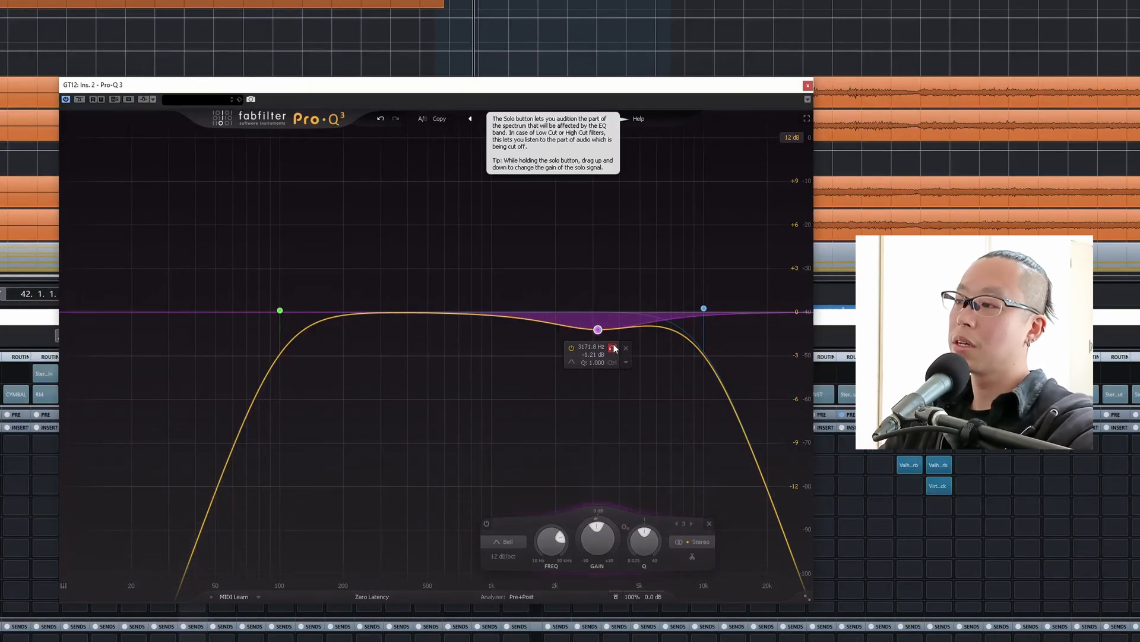
{"action": "left_click_drag", "start_coordinate": [611, 345], "coordinate": [625, 345]}
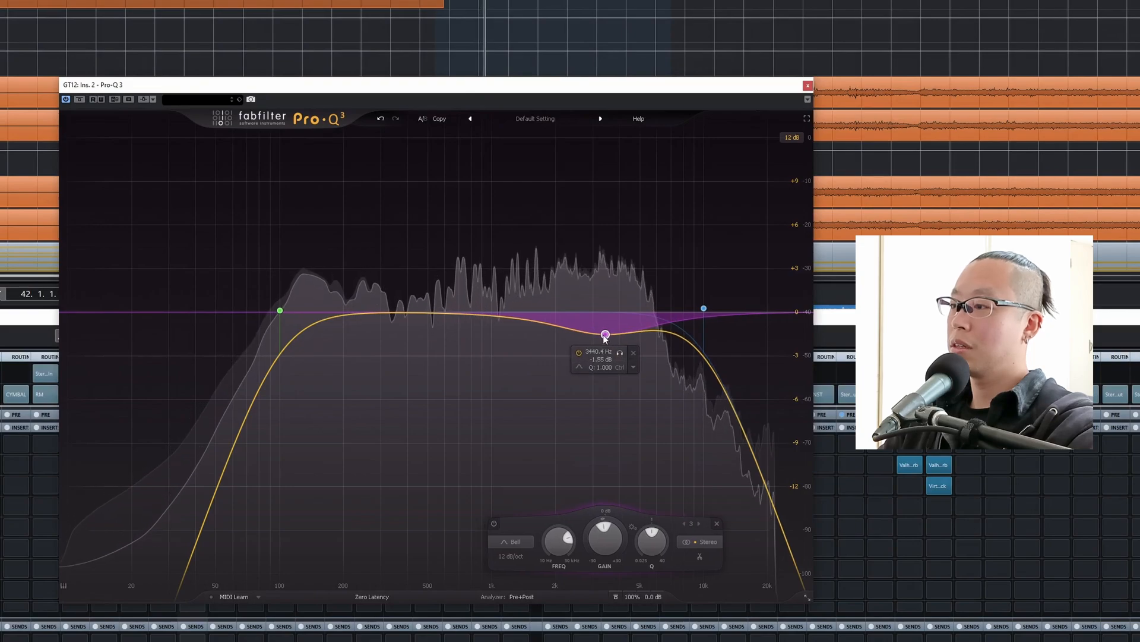
{"action": "left_click_drag", "start_coordinate": [650, 552], "coordinate": [650, 542]}
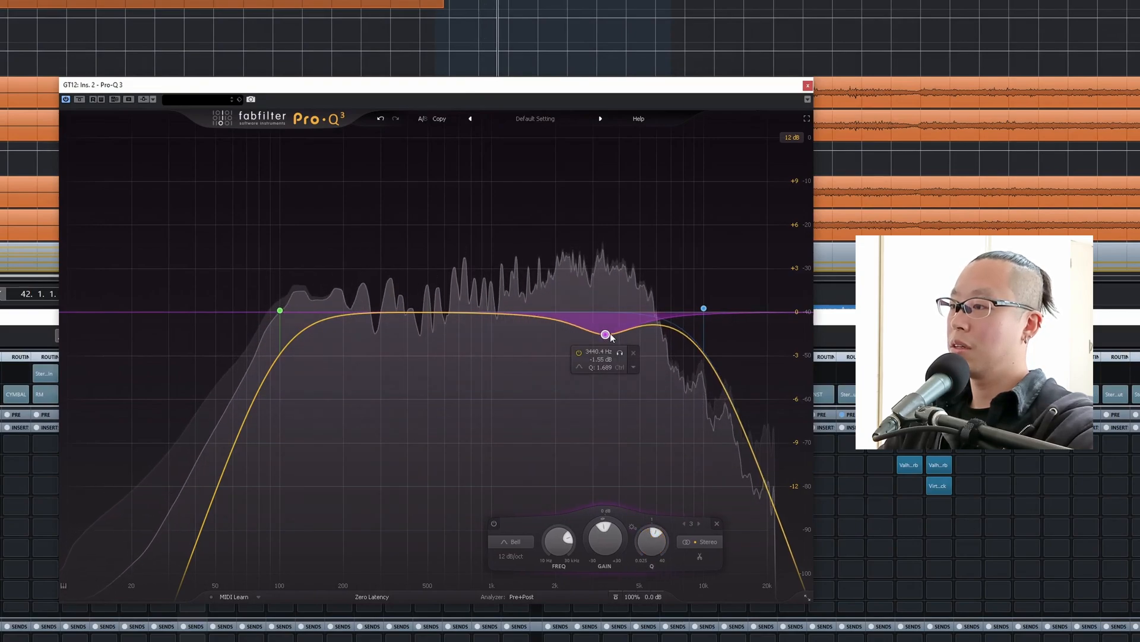
{"action": "left_click_drag", "start_coordinate": [606, 334], "coordinate": [604, 345]}
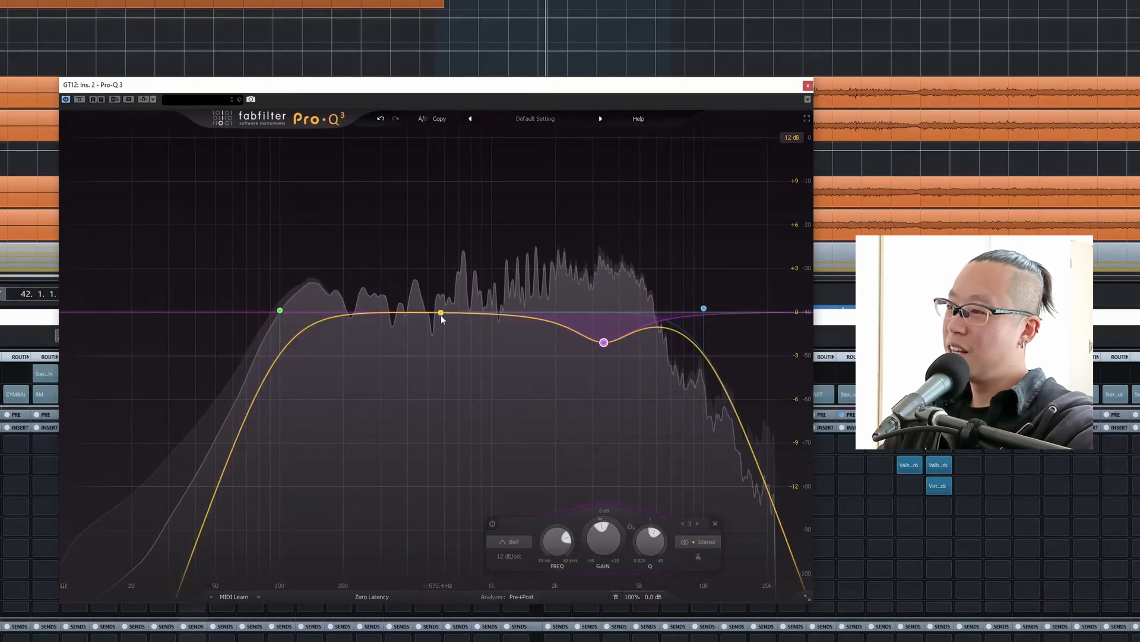
Add a bell cut of about 1.9 dB at 280 Hz with a Q of 1, audition it, and close Pro-Q 3.
{"action": "left_click_drag", "start_coordinate": [390, 313], "coordinate": [374, 340]}
{"action": "left_click", "coordinate": [409, 345]}
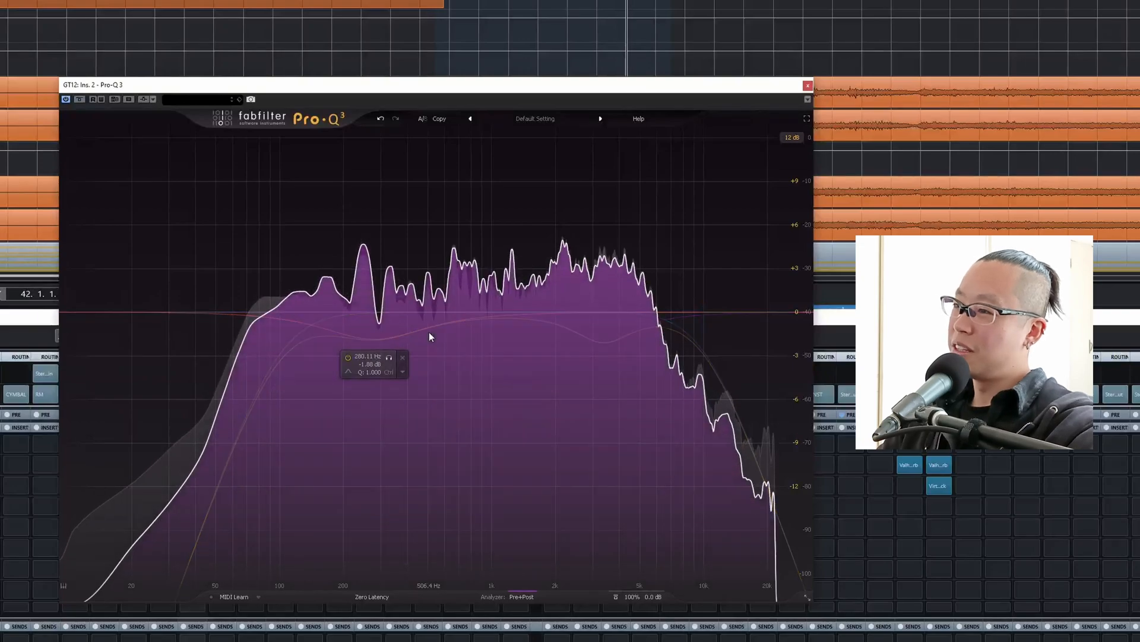
{"action": "key", "text": "space"}
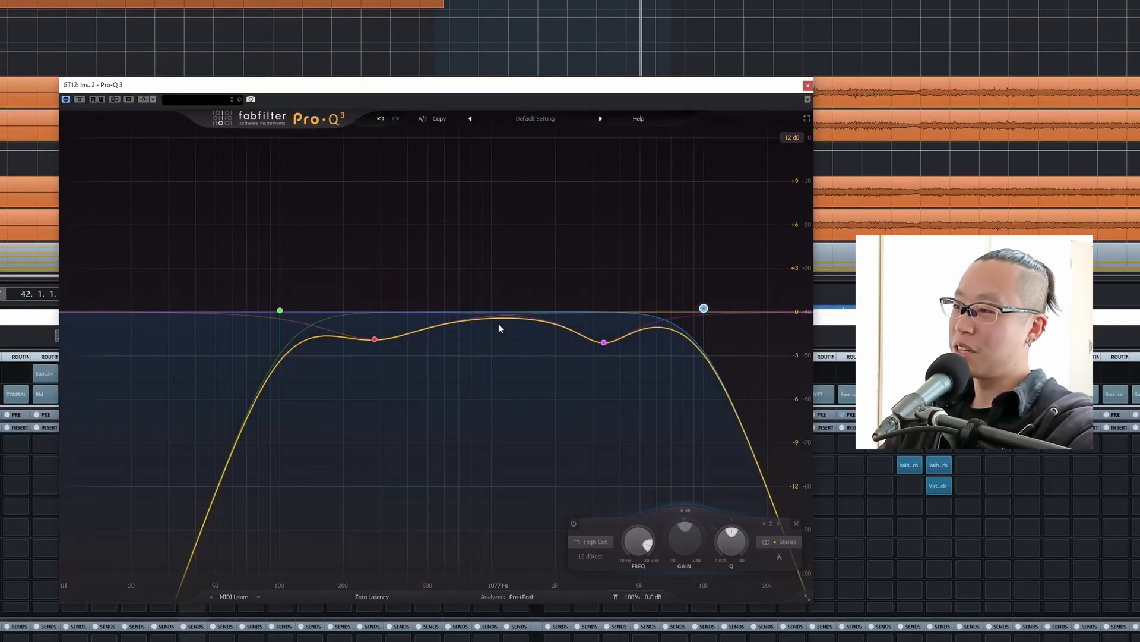
{"action": "key", "text": "space"}
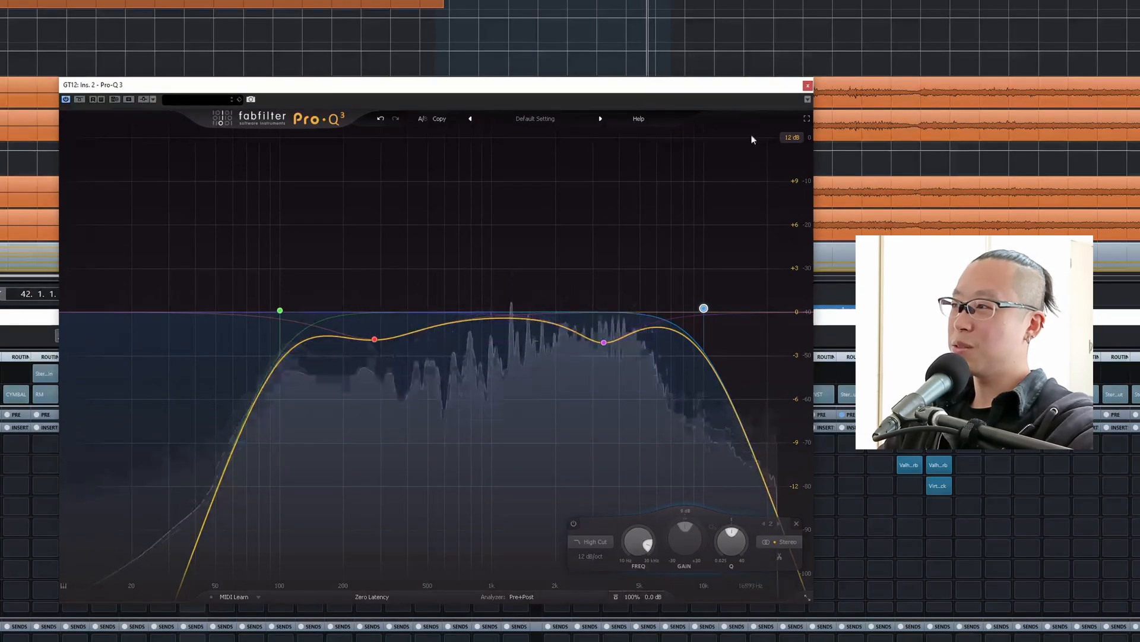
{"action": "left_click", "coordinate": [808, 85]}
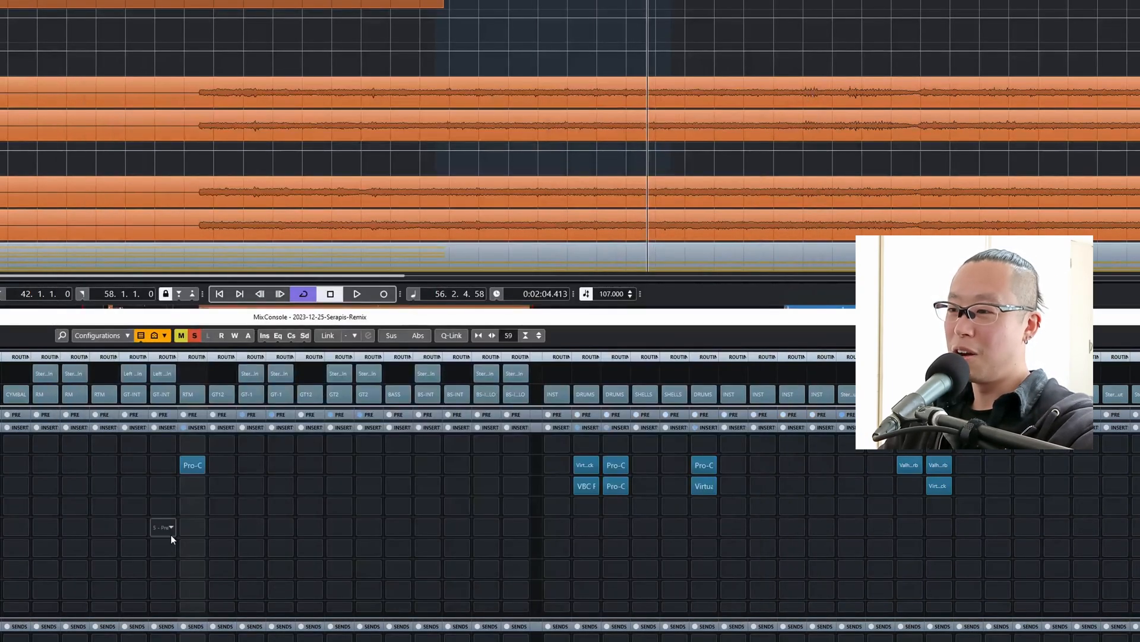
Insert JW BG-Guitars in the third insert slot of the GT12 group and move its window clear.
{"action": "left_click", "coordinate": [188, 486]}
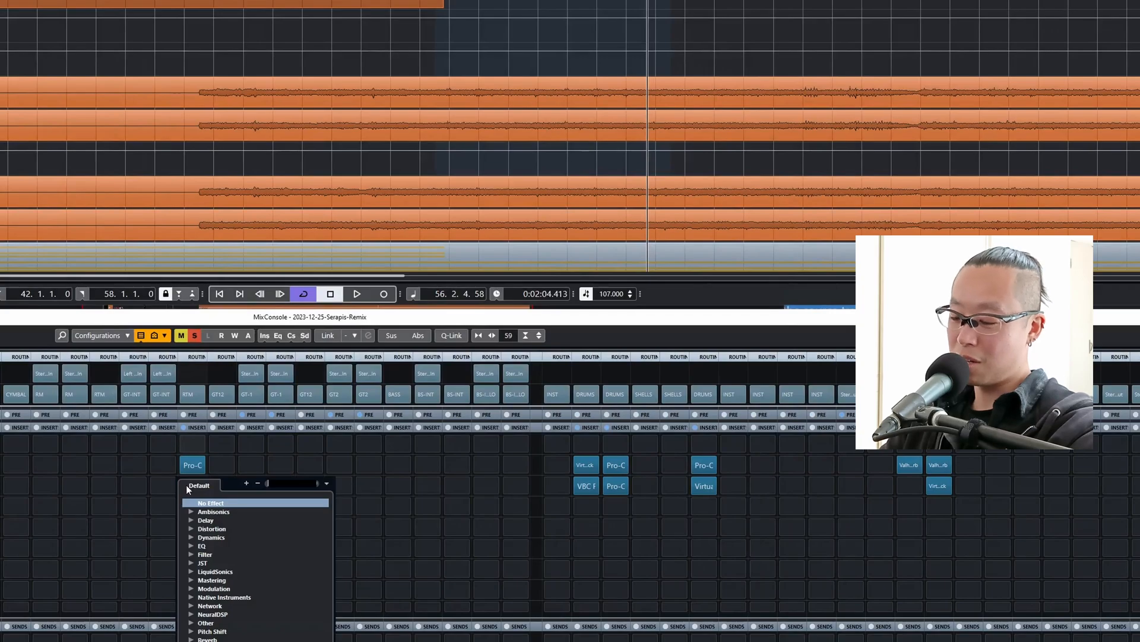
{"action": "type", "text": "guitar"}
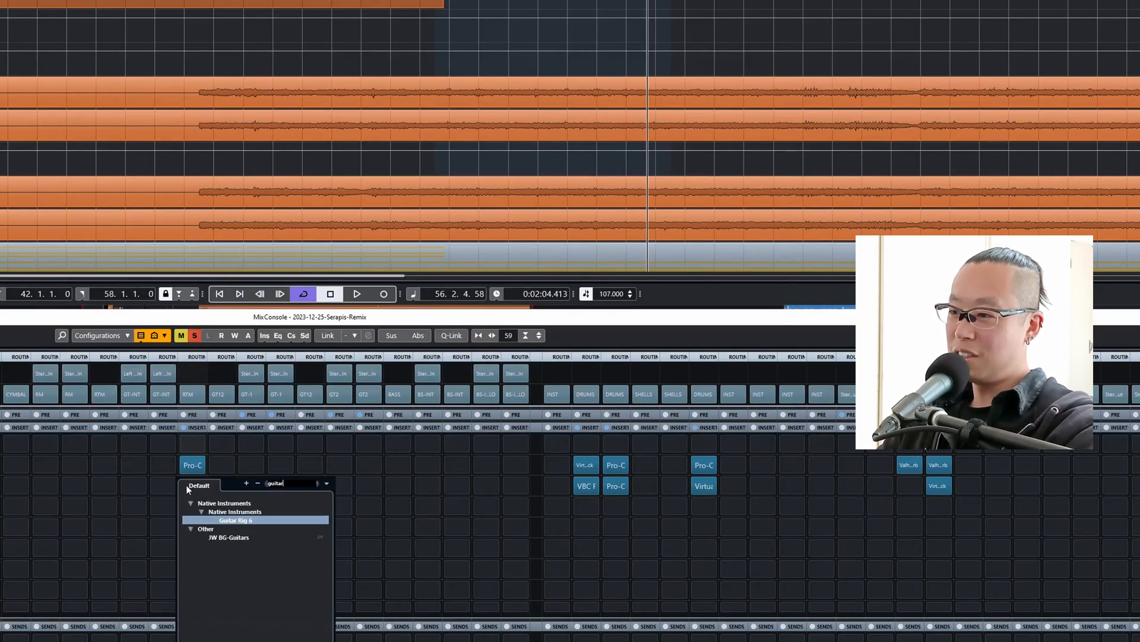
{"action": "left_click", "coordinate": [240, 535]}
{"action": "mouse_move", "coordinate": [428, 272]}
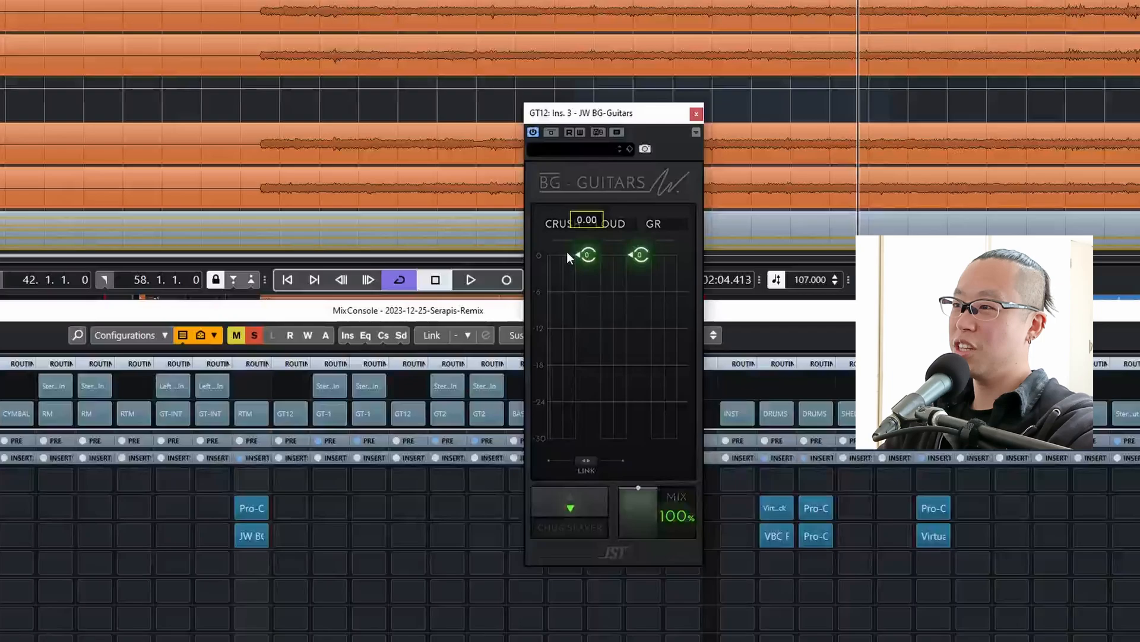
{"action": "left_click_drag", "start_coordinate": [612, 113], "coordinate": [562, 117]}
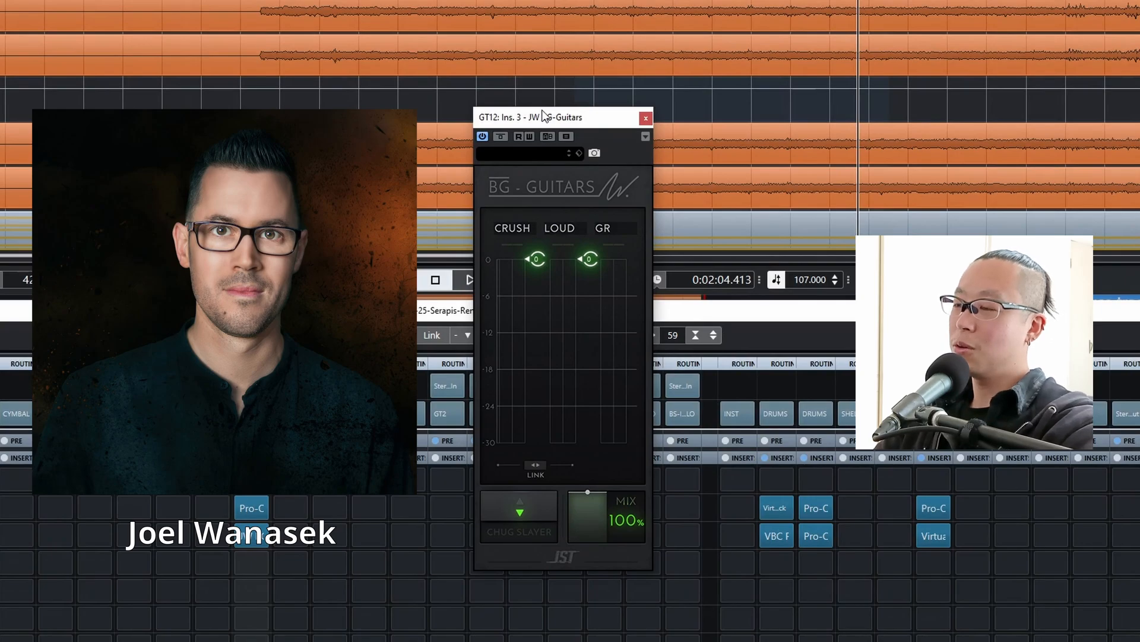
Enable Chug Slayer and lower the linked Crush and Loud thresholds to about -8 during playback.
{"action": "left_click", "coordinate": [539, 522]}
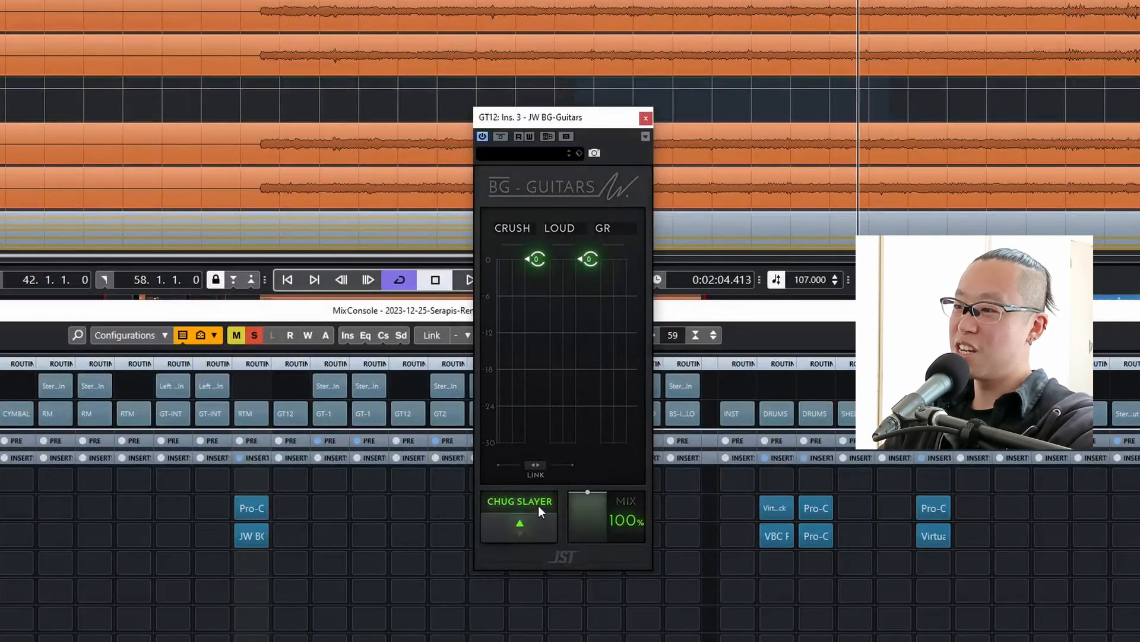
{"action": "key", "text": "space"}
{"action": "left_click", "coordinate": [537, 465]}
{"action": "left_click_drag", "start_coordinate": [537, 259], "coordinate": [537, 315]}
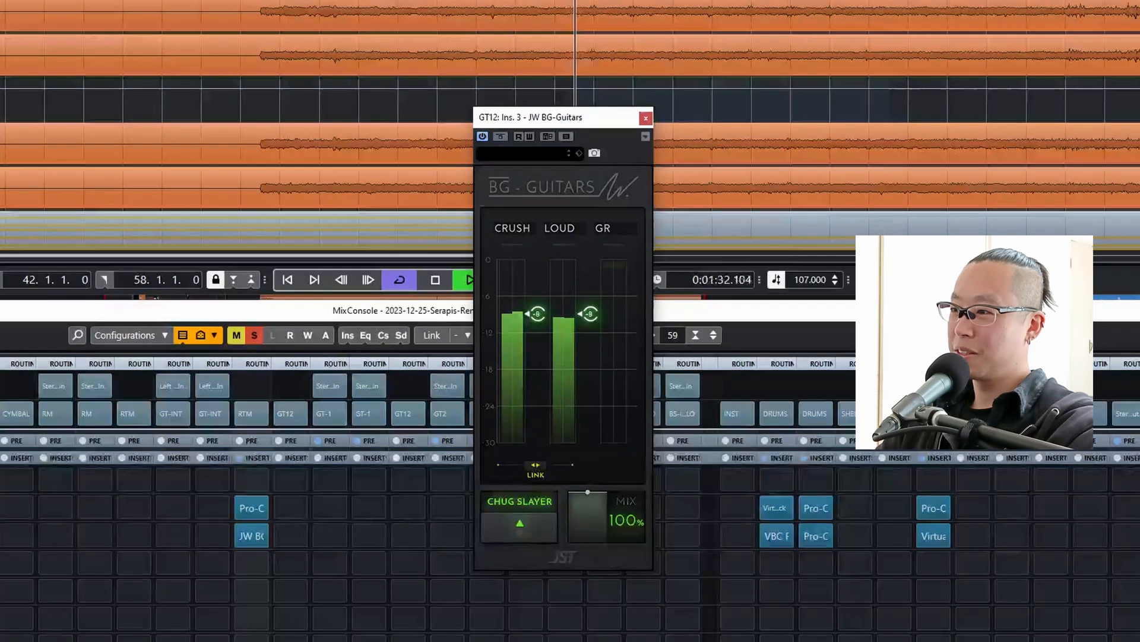
{"action": "key", "text": "space"}
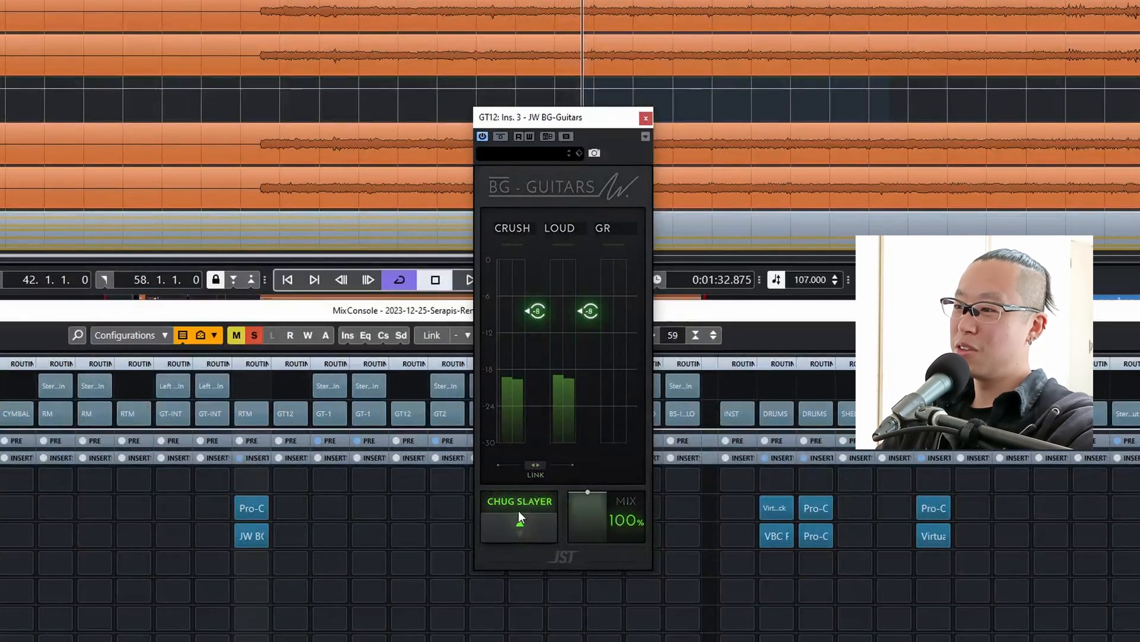
Lower the Crush and Loud thresholds together to -9 during playback, leaving Link off.
{"action": "key", "text": "space"}
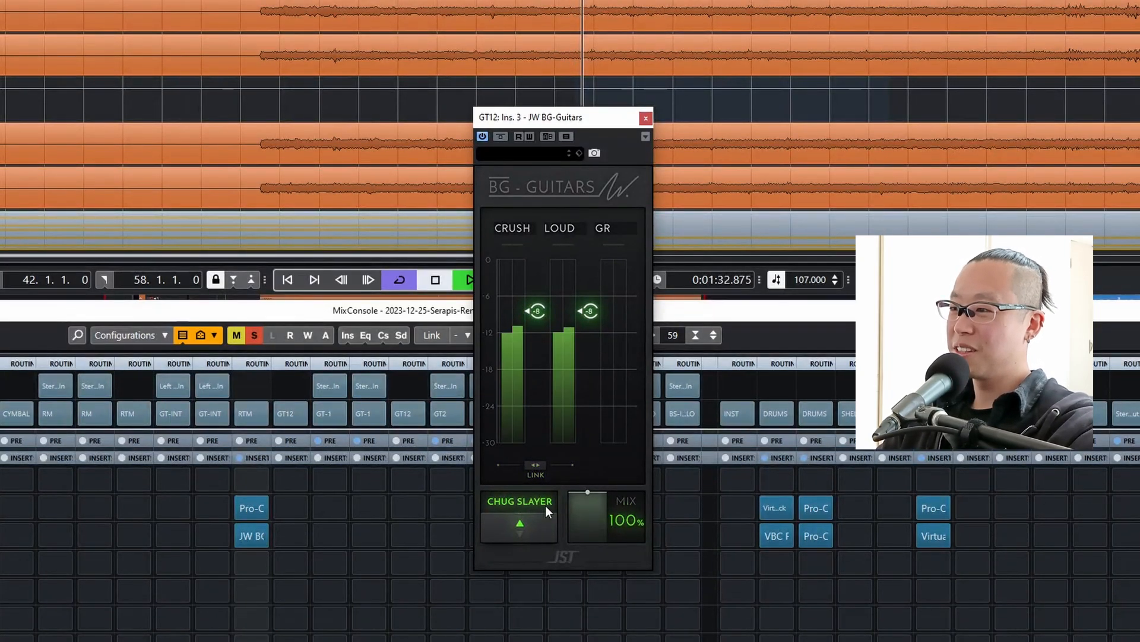
{"action": "left_click", "coordinate": [538, 465]}
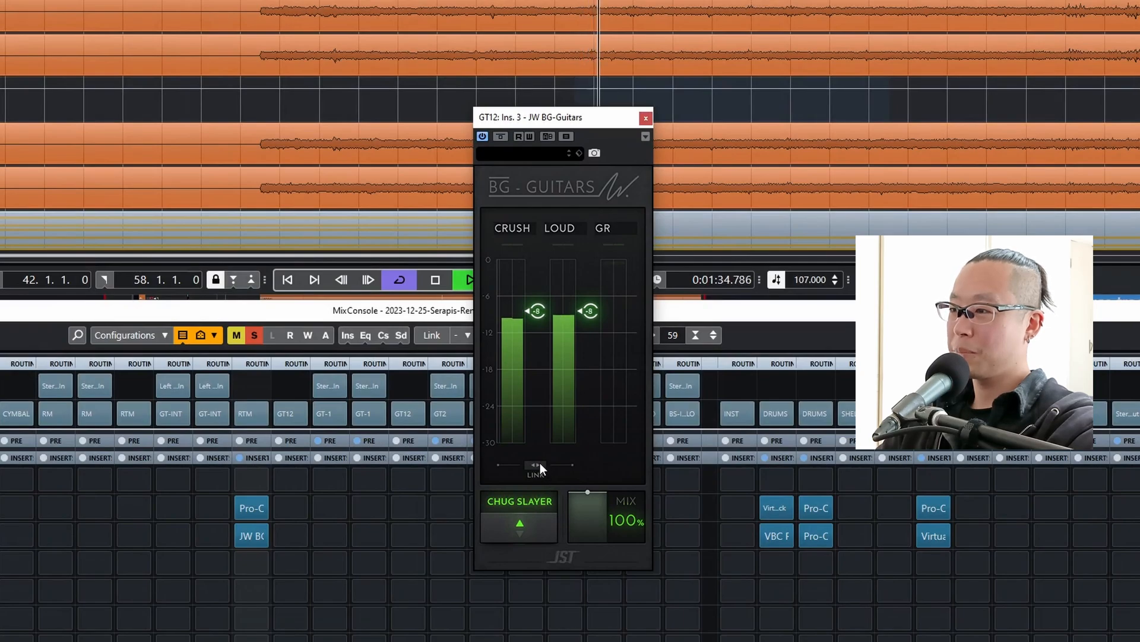
{"action": "left_click", "coordinate": [539, 466]}
{"action": "key", "text": "space"}
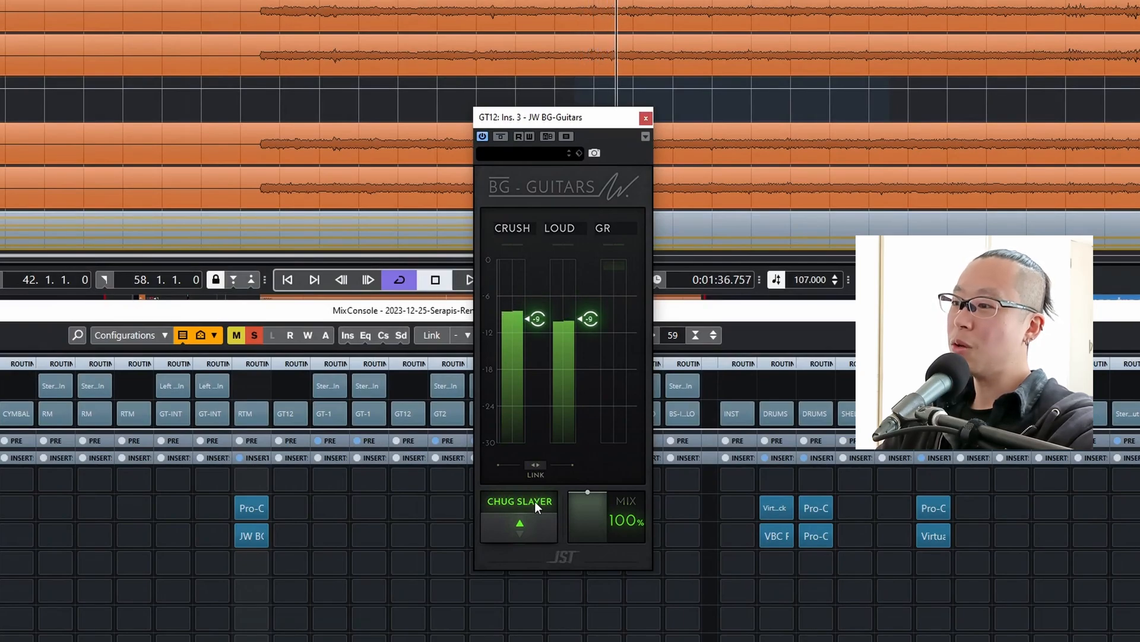
Compare the guitars with Chug Slayer off and on in JW BG-Guitars during playback, leaving it enabled.
{"action": "left_click", "coordinate": [533, 509]}
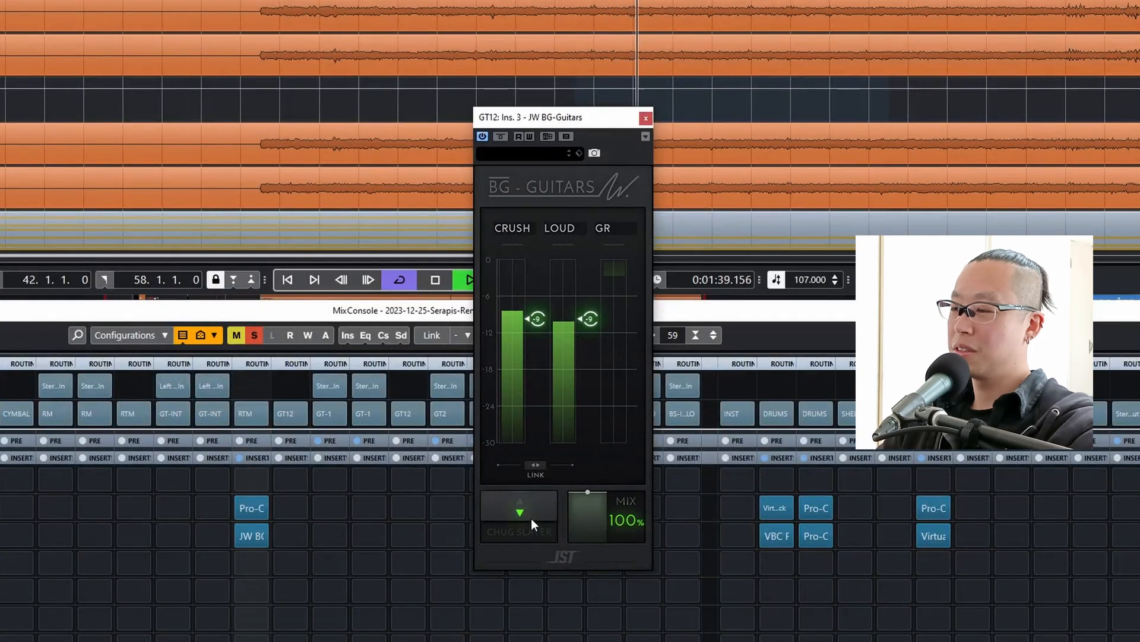
{"action": "key", "text": "space"}
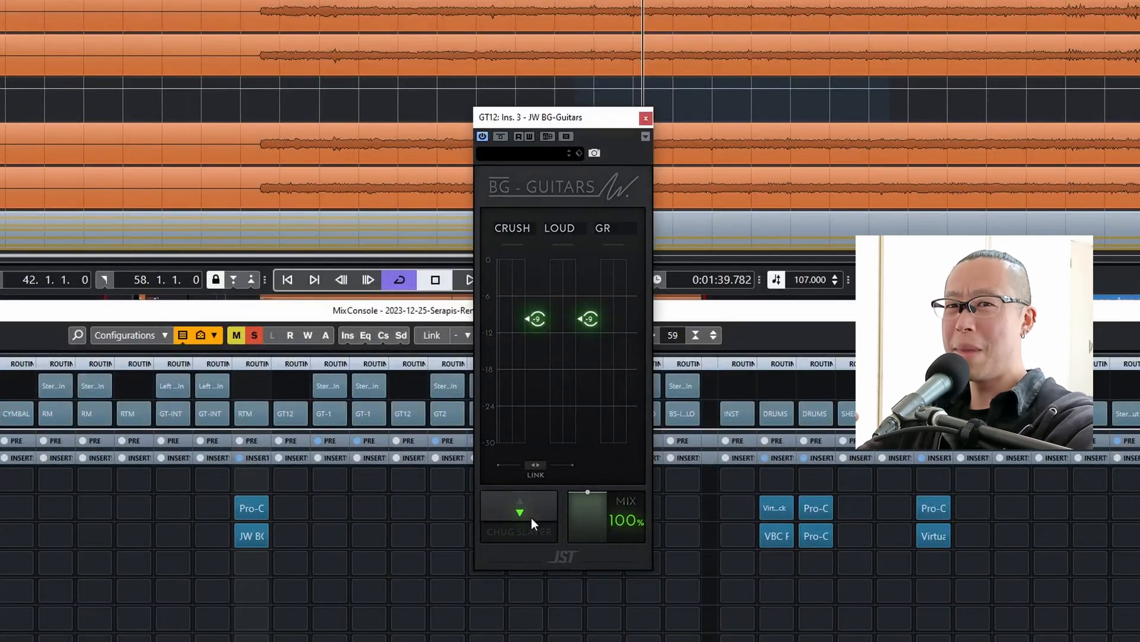
{"action": "left_click", "coordinate": [531, 518]}
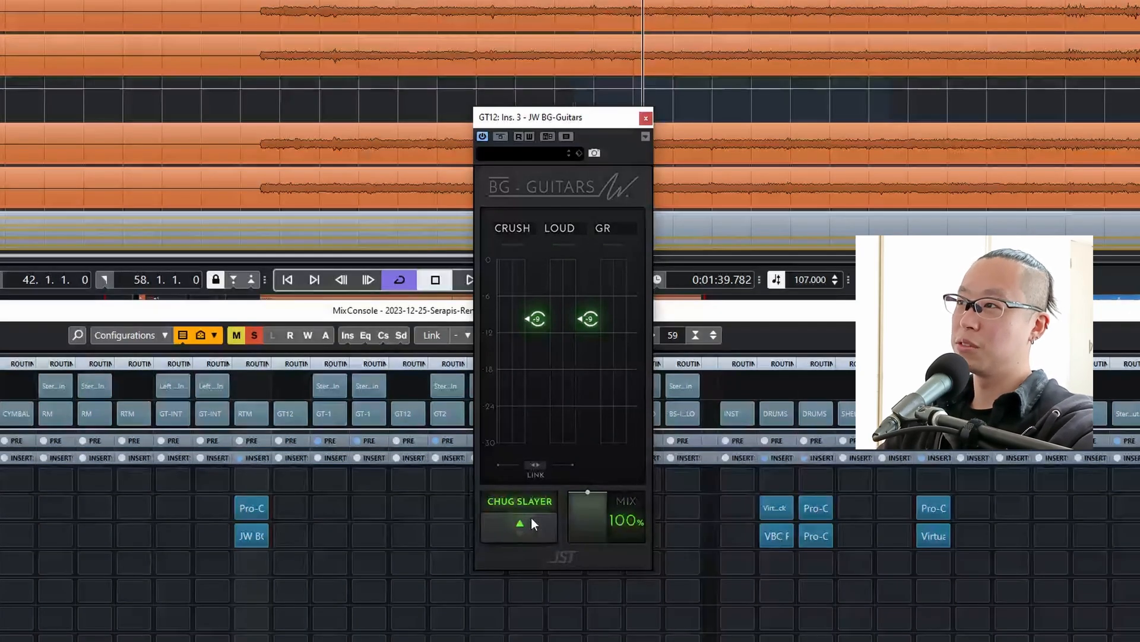
{"action": "key", "text": "KP_1"}
{"action": "key", "text": "space"}
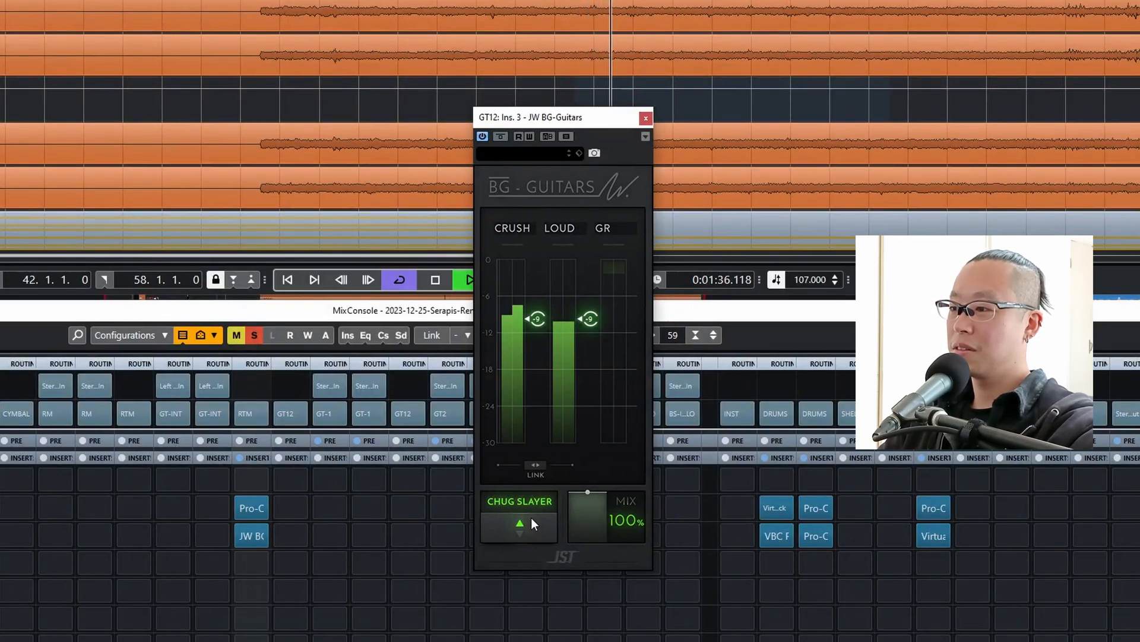
{"action": "left_click", "coordinate": [531, 518]}
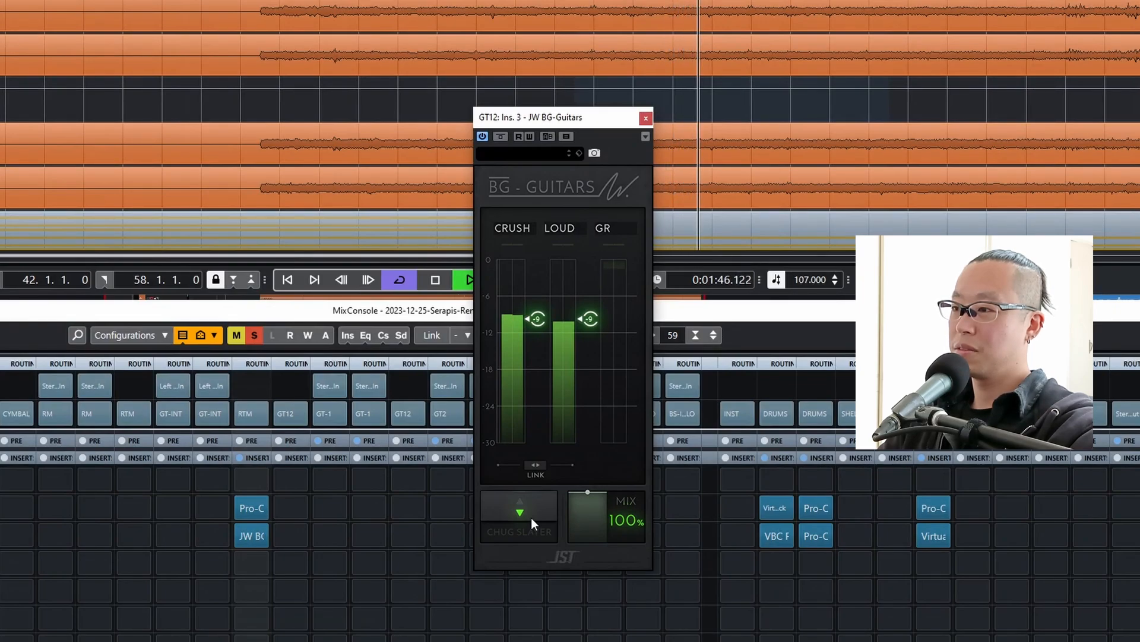
{"action": "left_click", "coordinate": [531, 518]}
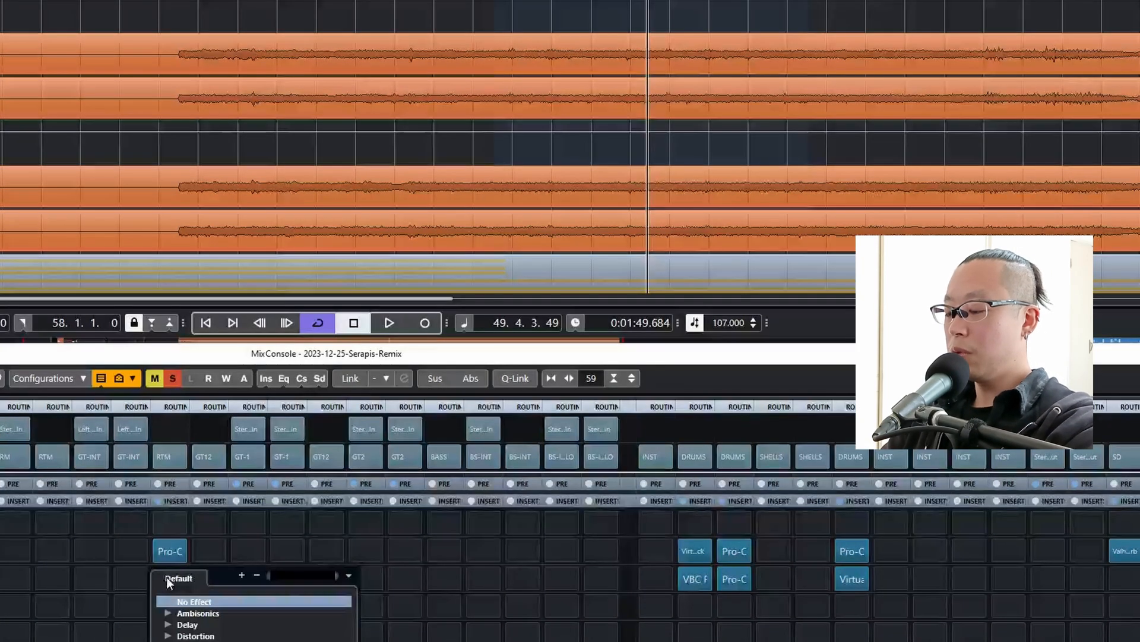
Try Virtual Tape Machines ahead of JW BG-Guitars on the GT12 group, comparing it against bypass with the input at -18 dB.
{"action": "type", "text": "tape"}
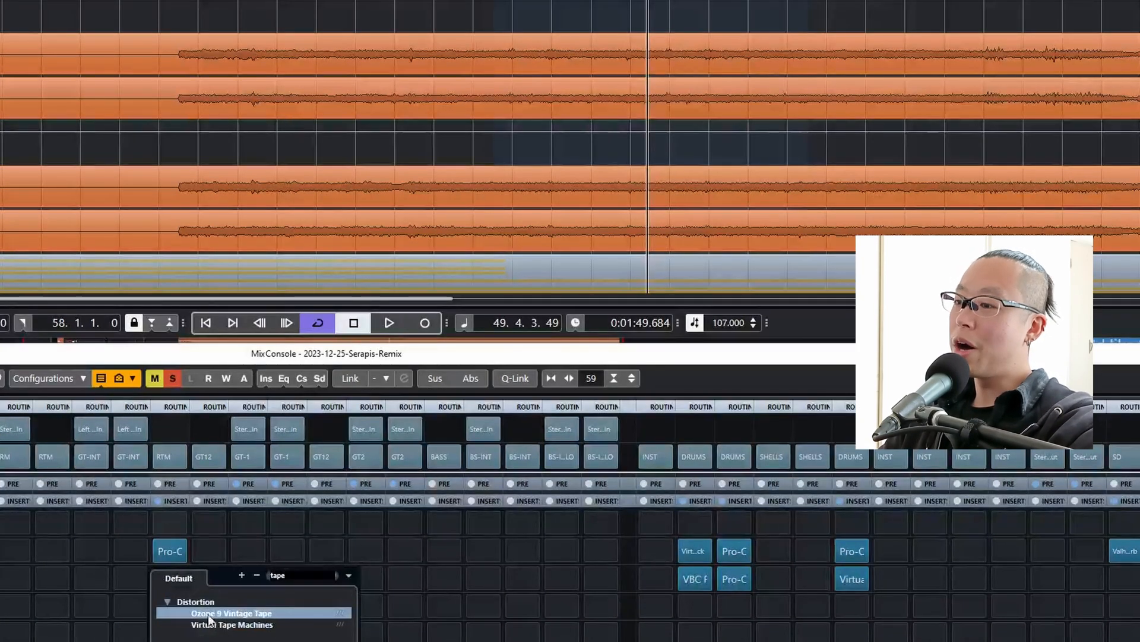
{"action": "left_click", "coordinate": [226, 624]}
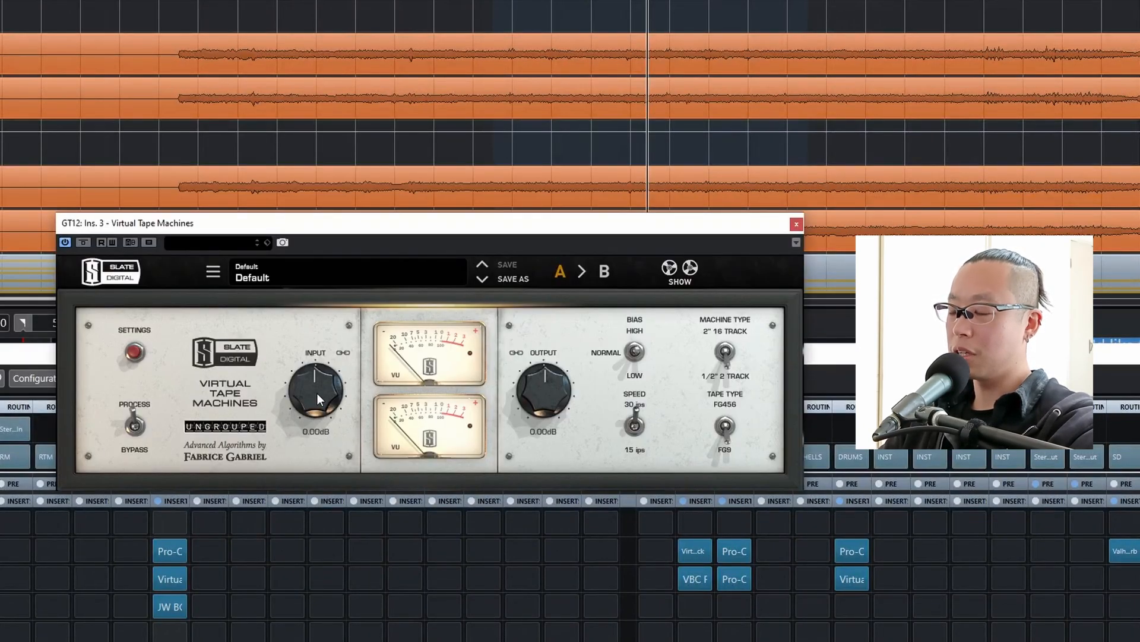
{"action": "left_click_drag", "start_coordinate": [317, 393], "coordinate": [304, 415]}
{"action": "left_click", "coordinate": [85, 241]}
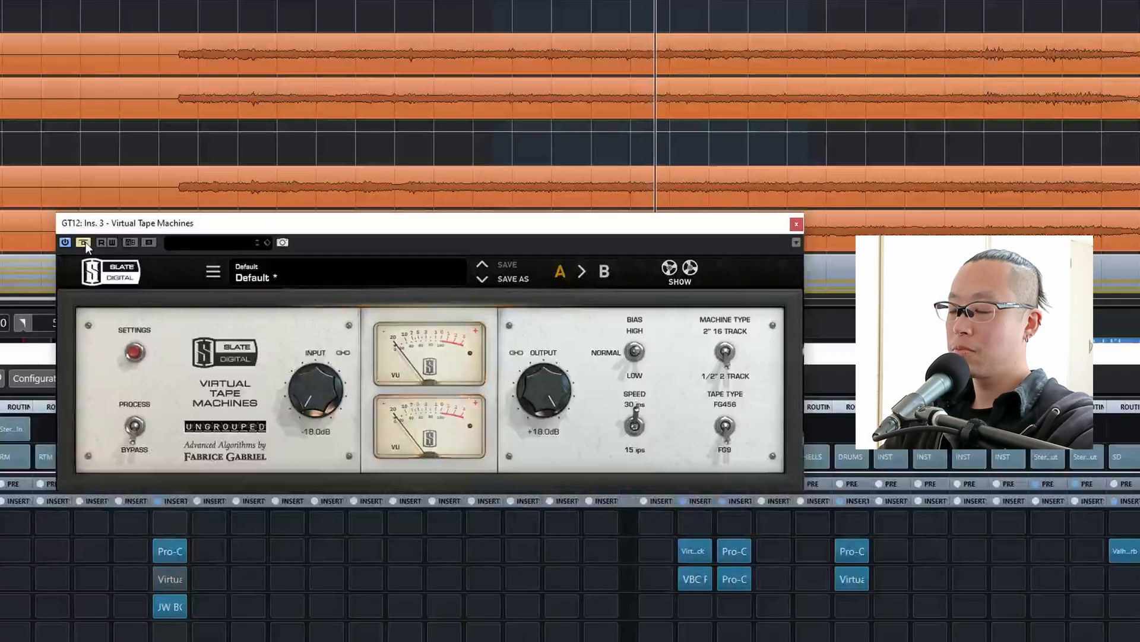
{"action": "left_click", "coordinate": [84, 242]}
Compare Virtual Tape Machines against bypass with its input reset to 0 dB, and remove it from the GT12 group.
{"action": "mouse_move", "coordinate": [321, 411]}
{"action": "left_mouse_down"}
{"action": "mouse_move", "coordinate": [316, 399]}
{"action": "mouse_move", "coordinate": [315, 421]}
{"action": "mouse_move", "coordinate": [319, 405]}
{"action": "left_mouse_up"}
{"action": "double_click", "coordinate": [319, 406]}
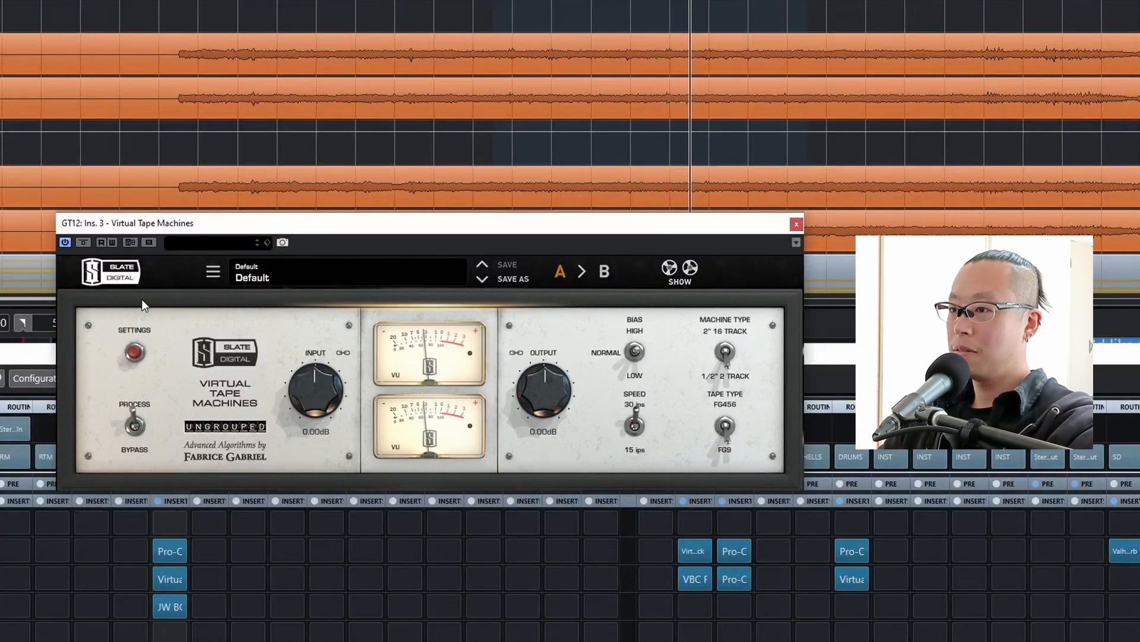
{"action": "left_click", "coordinate": [85, 242]}
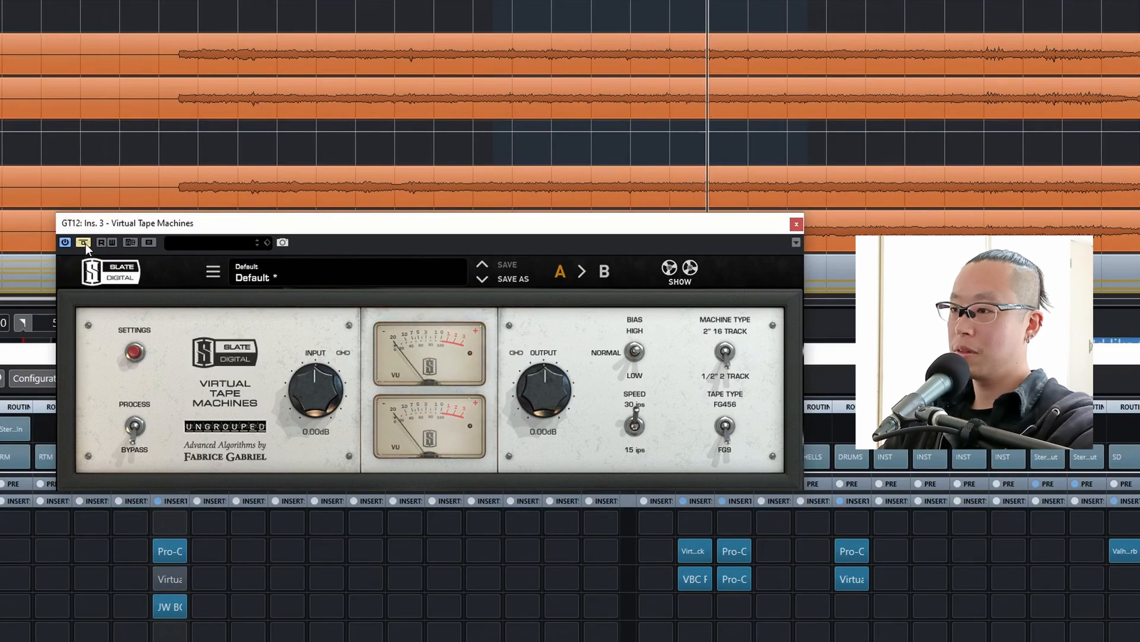
{"action": "left_click", "coordinate": [85, 242]}
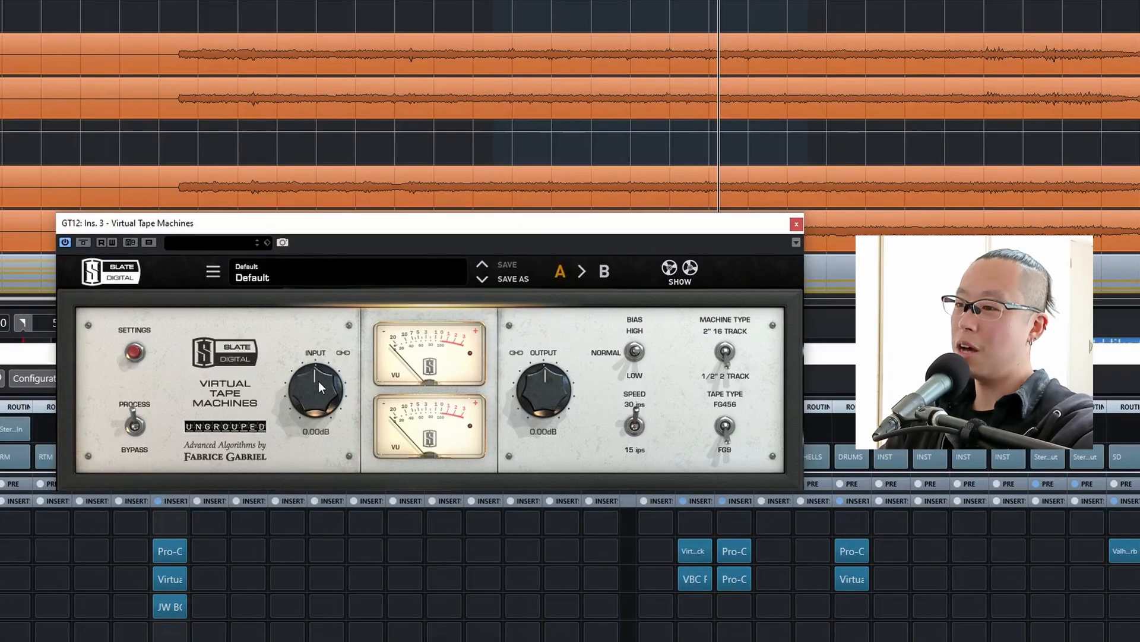
{"action": "left_click", "coordinate": [179, 579]}
{"action": "left_click", "coordinate": [187, 597]}
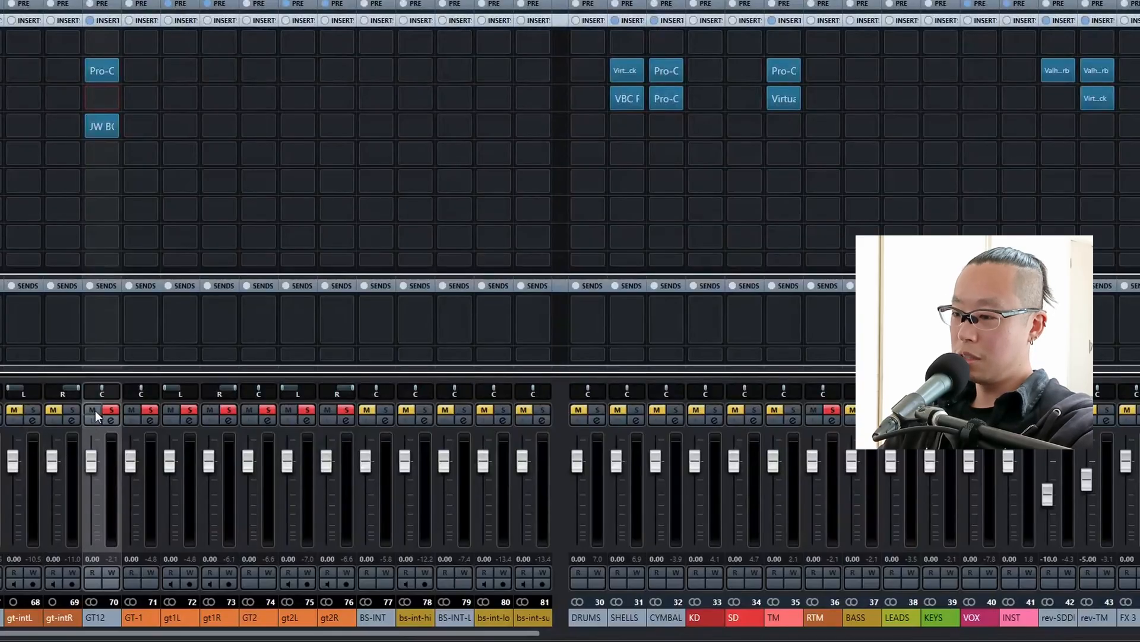
Unsolo the GT12 group and balance levels during playback, with the GT12 fader at 2 dB and the KD fader at -3 dB.
{"action": "left_click", "coordinate": [111, 411]}
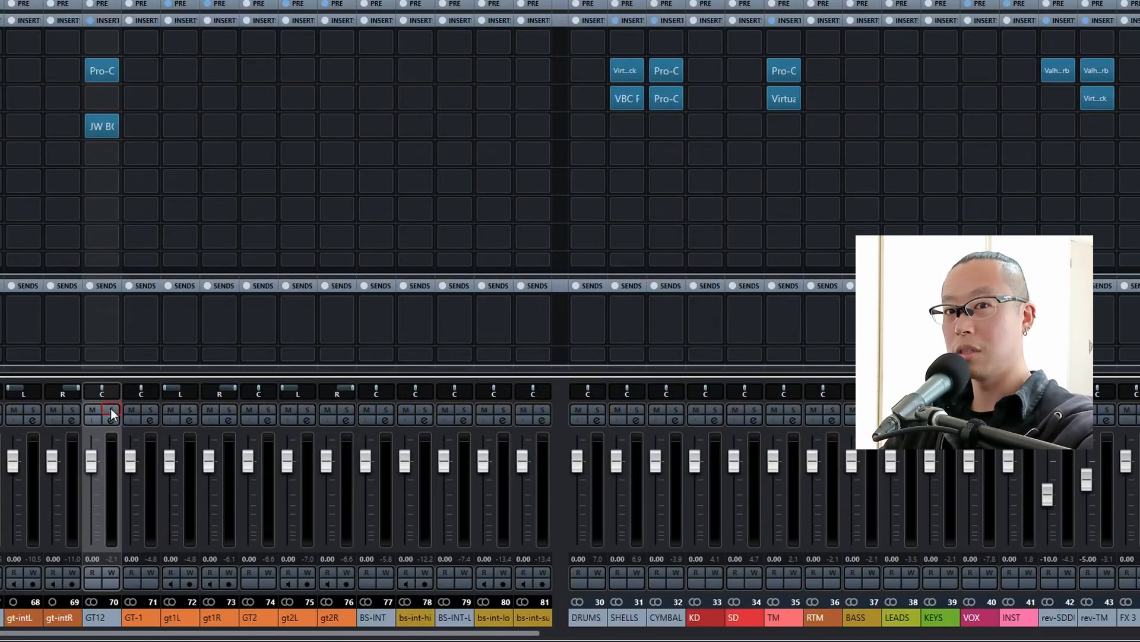
{"action": "key", "text": "space"}
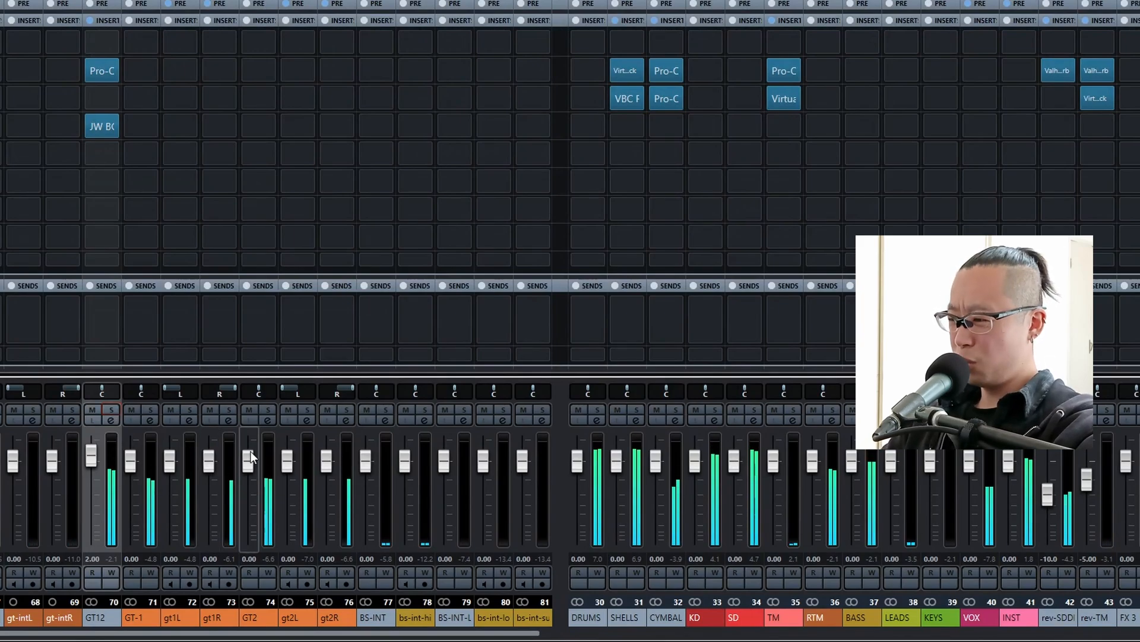
{"action": "scroll", "coordinate": [697, 468], "scroll_direction": "down", "scroll_amount": 3}
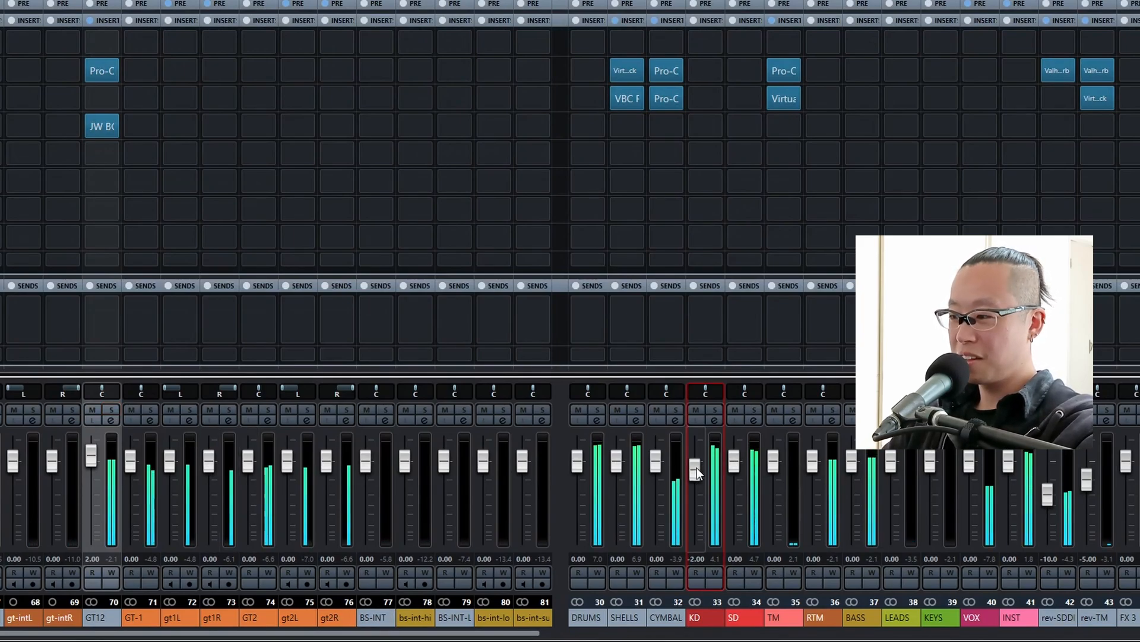
{"action": "scroll", "coordinate": [697, 468], "scroll_direction": "down", "scroll_amount": 1}
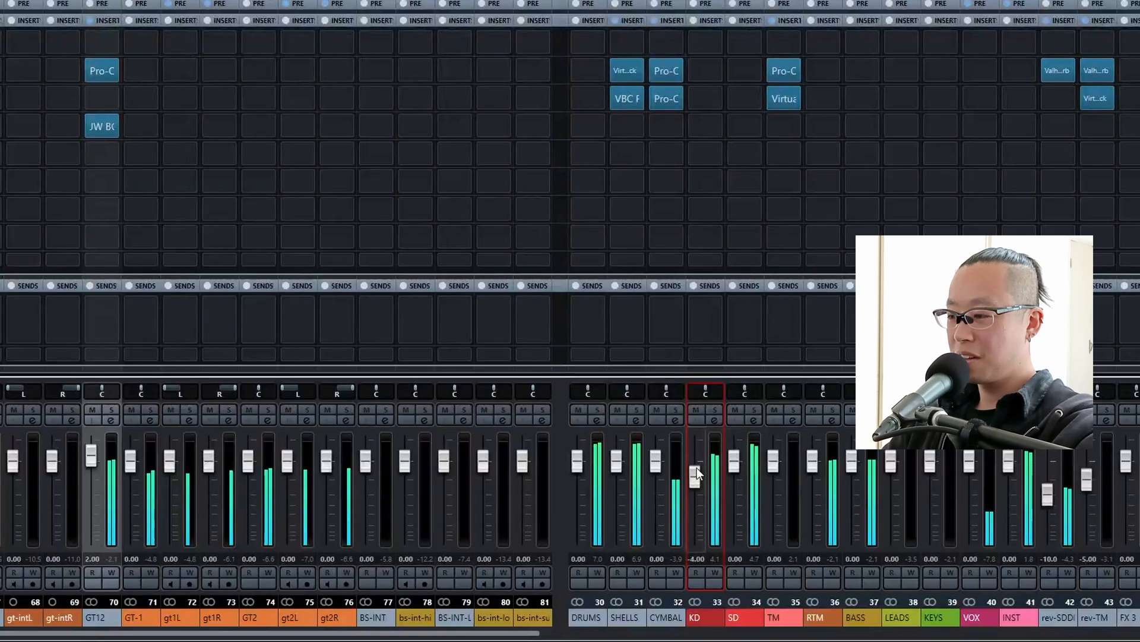
{"action": "scroll", "coordinate": [697, 468], "scroll_direction": "up", "scroll_amount": 1}
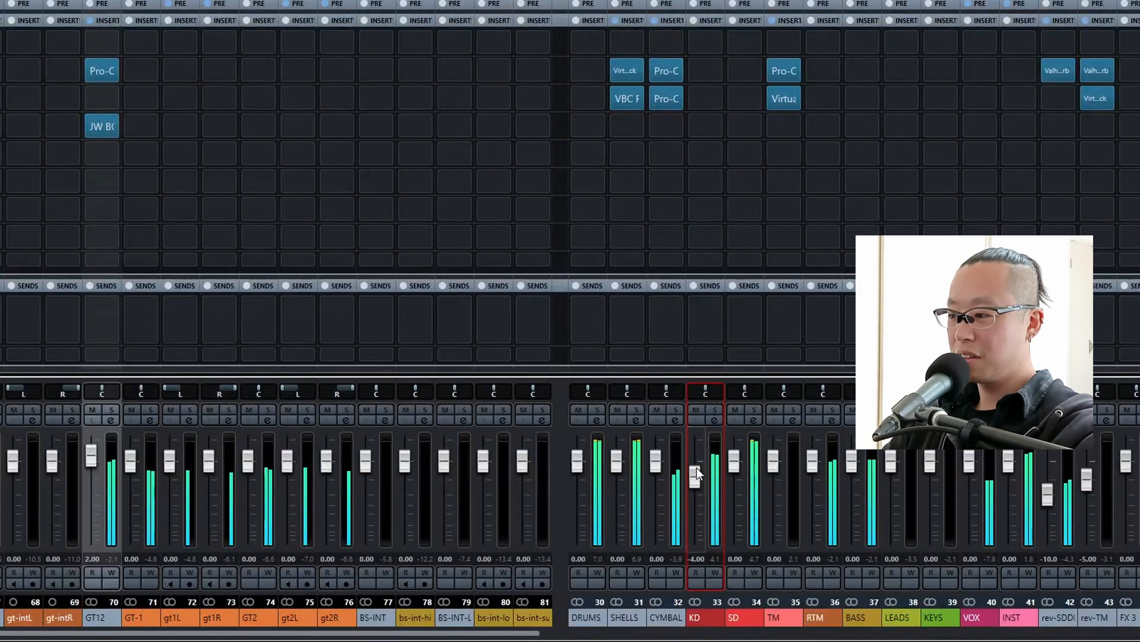
{"action": "scroll", "coordinate": [697, 468], "scroll_direction": "down", "scroll_amount": 3}
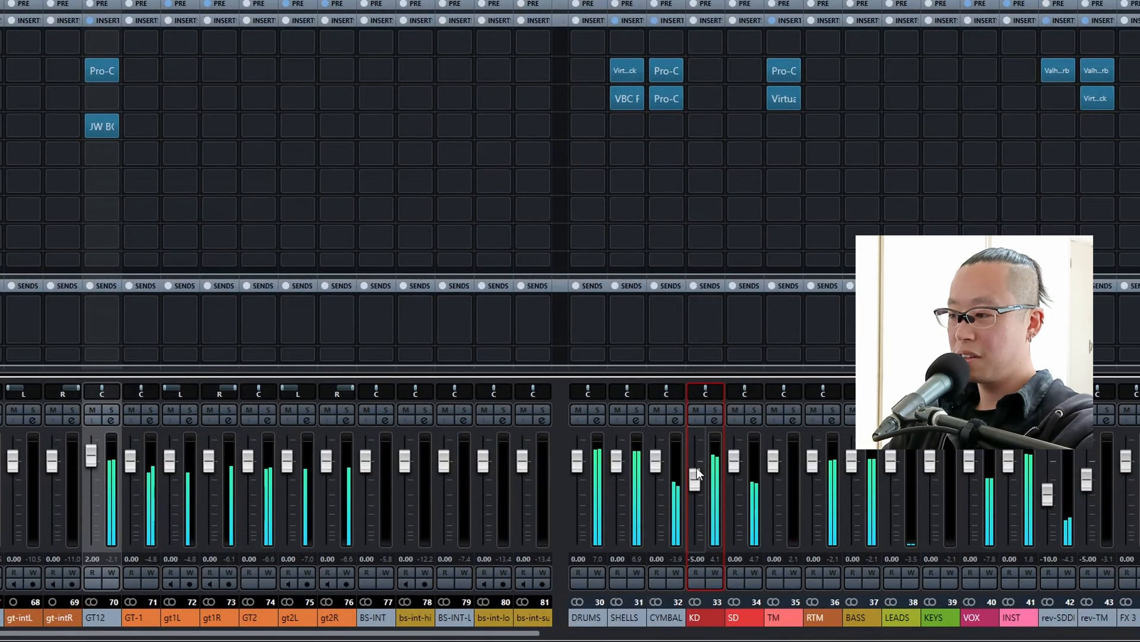
{"action": "scroll", "coordinate": [697, 468], "scroll_direction": "up", "scroll_amount": 2}
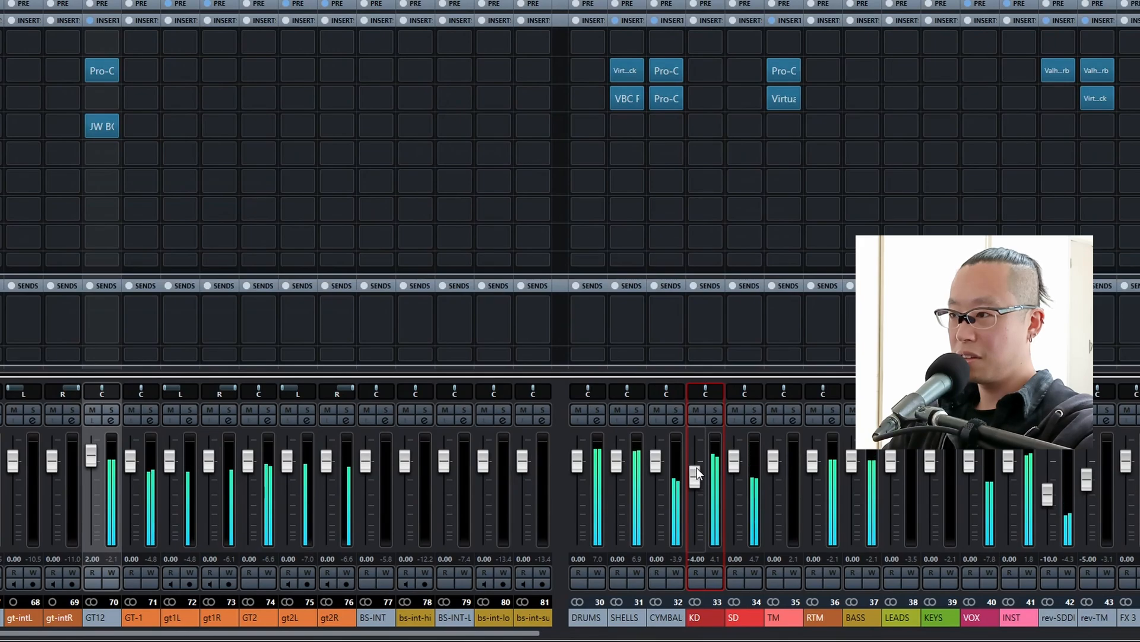
{"action": "scroll", "coordinate": [697, 468], "scroll_direction": "up", "scroll_amount": 1}
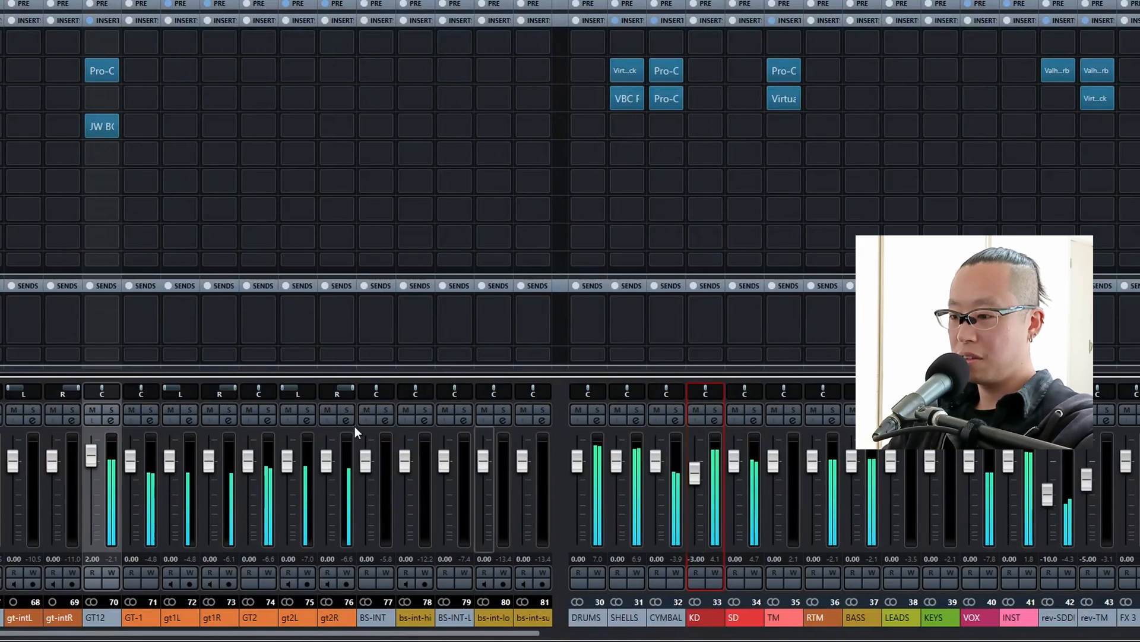
{"action": "left_click", "coordinate": [91, 461]}
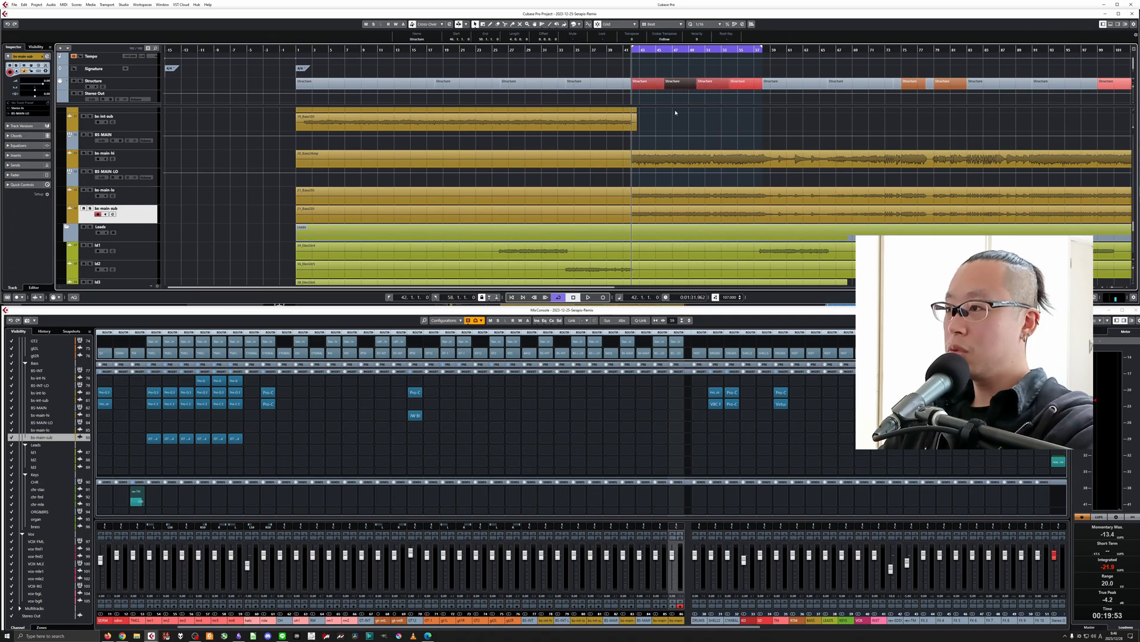
Select the bs-main-hi track and its audio clip, and audition the track in solo.
{"action": "left_click", "coordinate": [137, 166]}
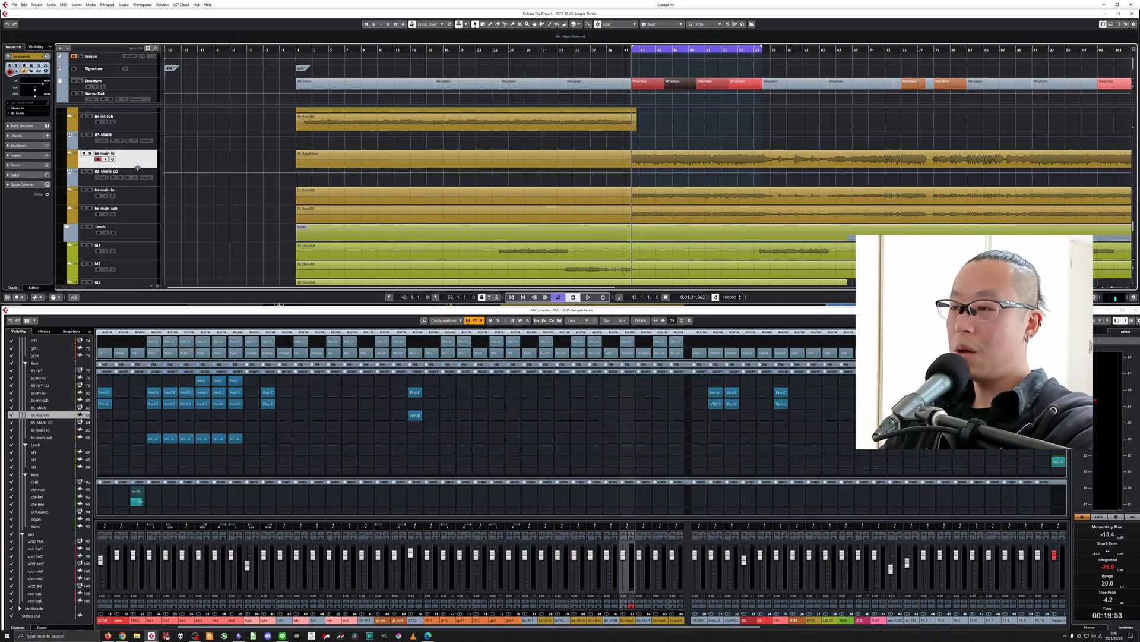
{"action": "left_click", "coordinate": [333, 160]}
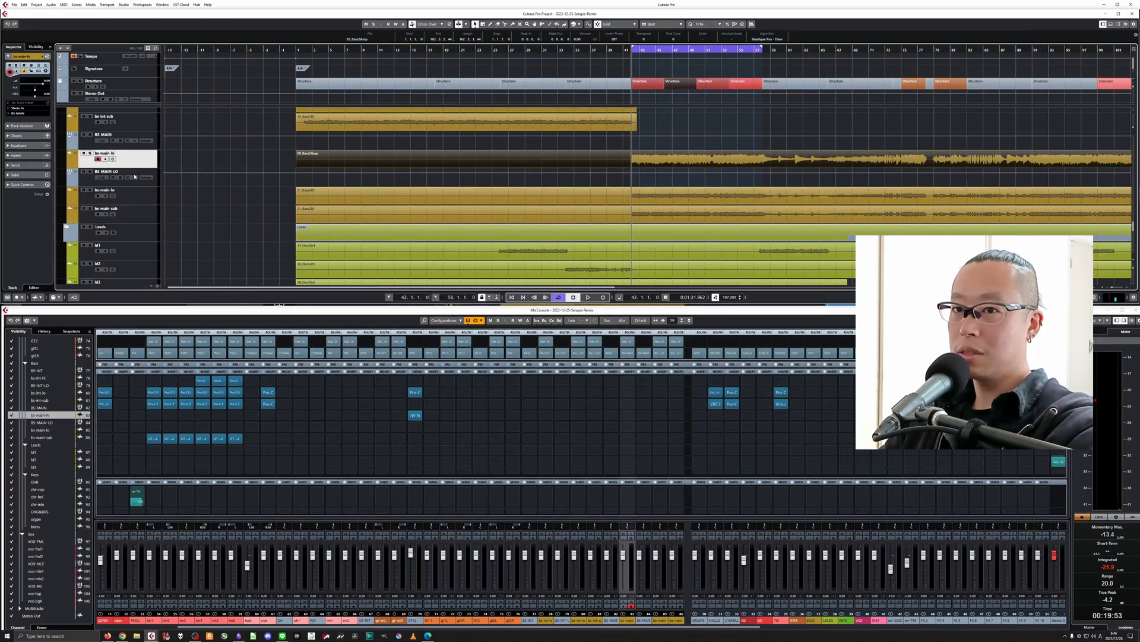
{"action": "key", "text": "s"}
{"action": "key", "text": "space"}
Audition the bs-main-lo track in solo and clear the solo again.
{"action": "key", "text": "space"}
{"action": "left_click", "coordinate": [92, 154]}
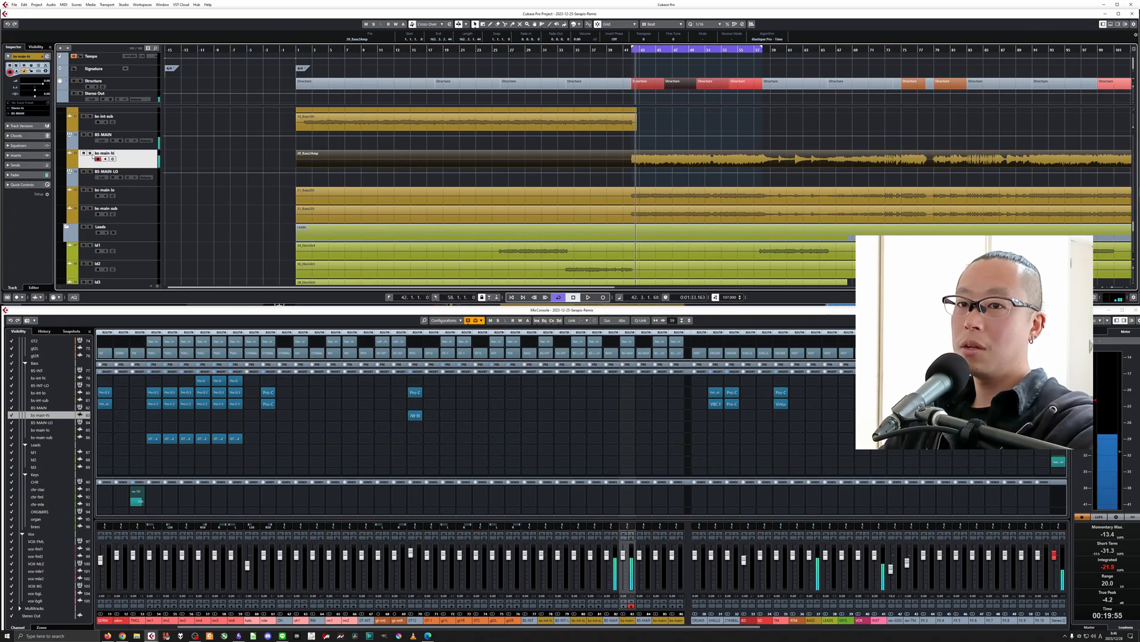
{"action": "left_click", "coordinate": [89, 191]}
{"action": "key", "text": "space"}
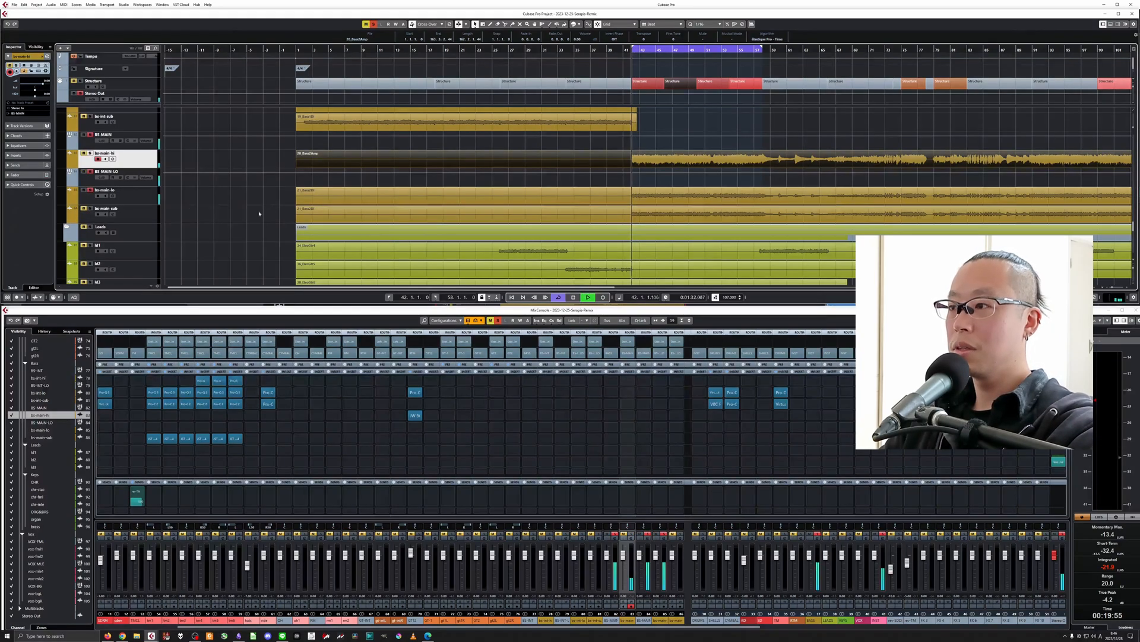
{"action": "key", "text": "space"}
{"action": "left_click", "coordinate": [91, 136]}
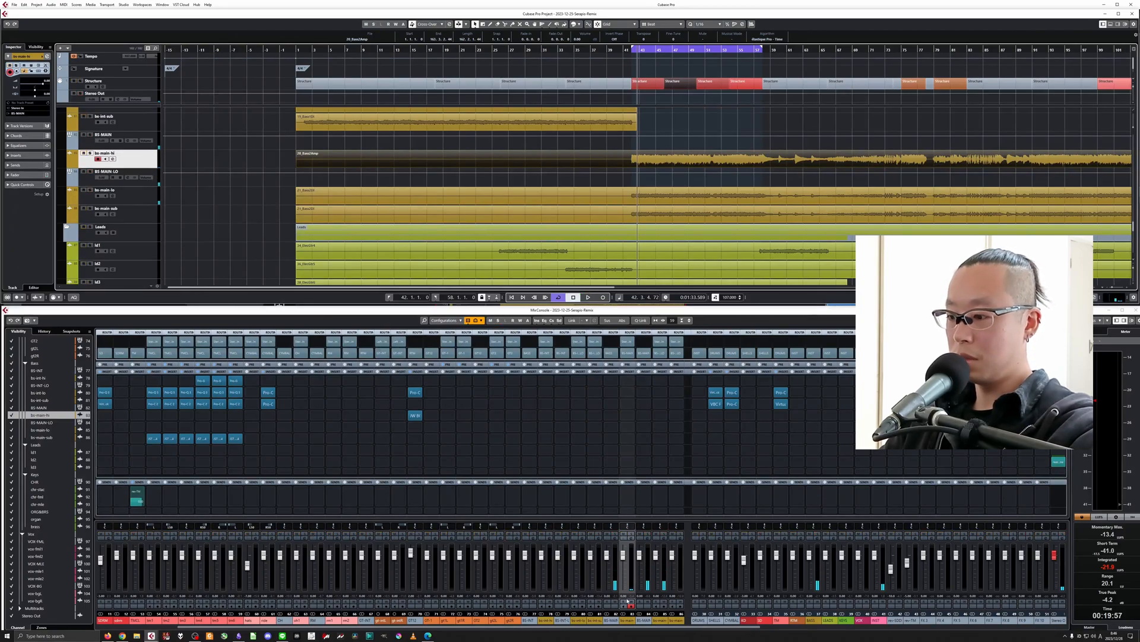
Solo the bs-main-hi channel, play it, and insert Pro-Q 3 in its second insert slot.
{"action": "left_click", "coordinate": [631, 535]}
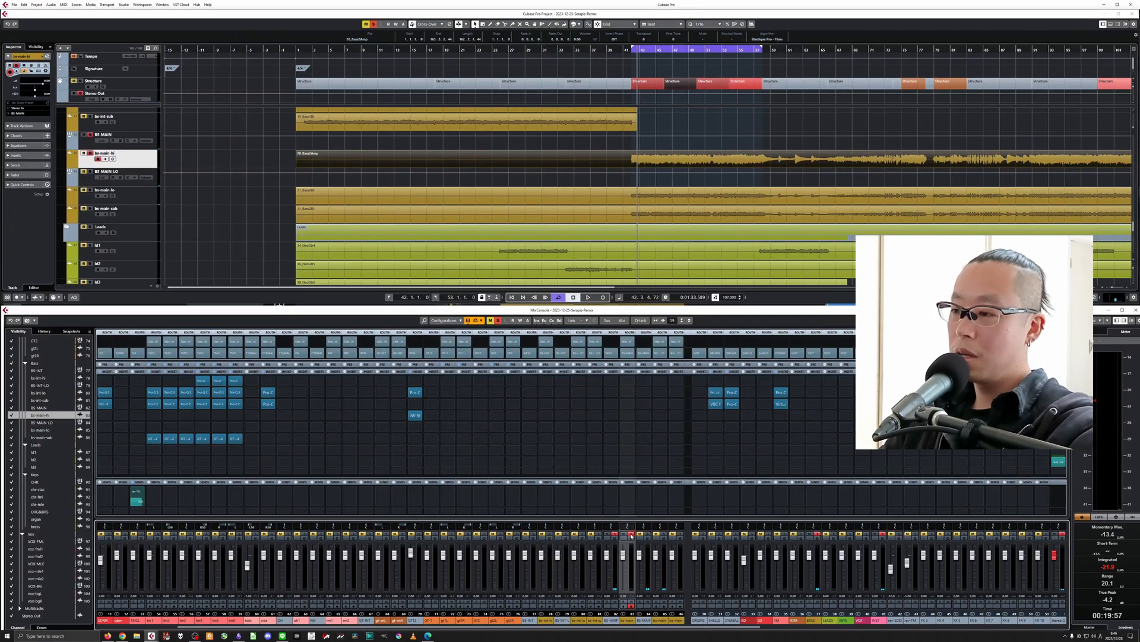
{"action": "key", "text": "space"}
Set the Pro-Q 3 low cut on bs-main-hi to 800 Hz with a 12 dB/oct slope.
{"action": "key", "text": "space"}
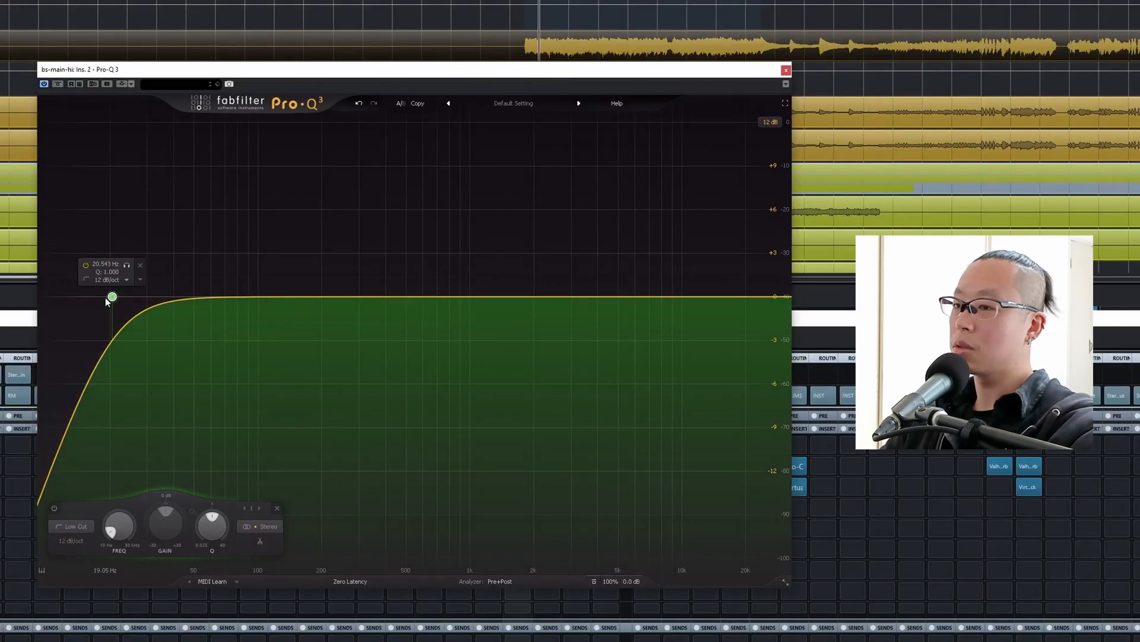
{"action": "left_click_drag", "start_coordinate": [111, 296], "coordinate": [451, 283]}
{"action": "key", "text": "space"}
{"action": "double_click", "coordinate": [443, 256]}
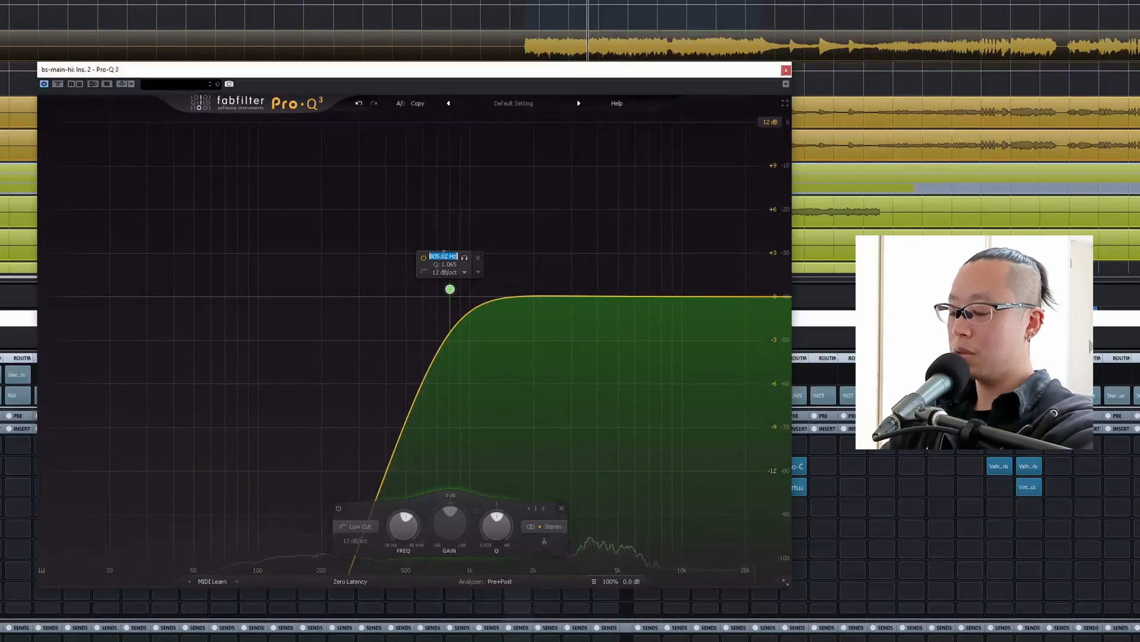
{"action": "type", "text": "800"}
{"action": "key", "text": "Return"}
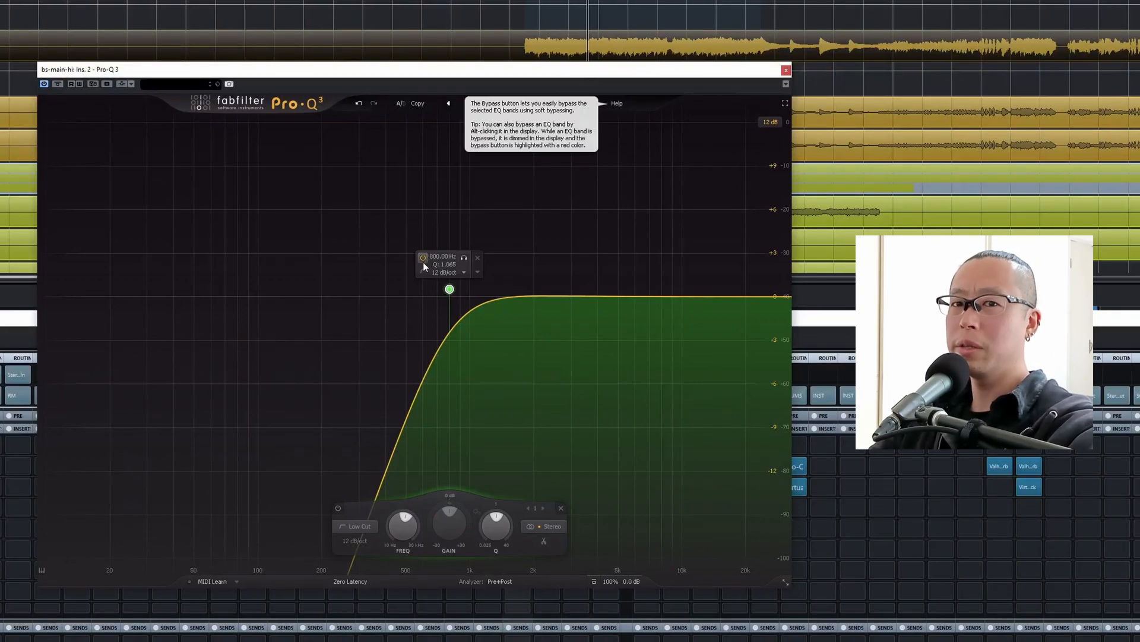
Compare bs-main-hi with the 800 Hz low cut bypassed and active during playback.
{"action": "key", "text": "space"}
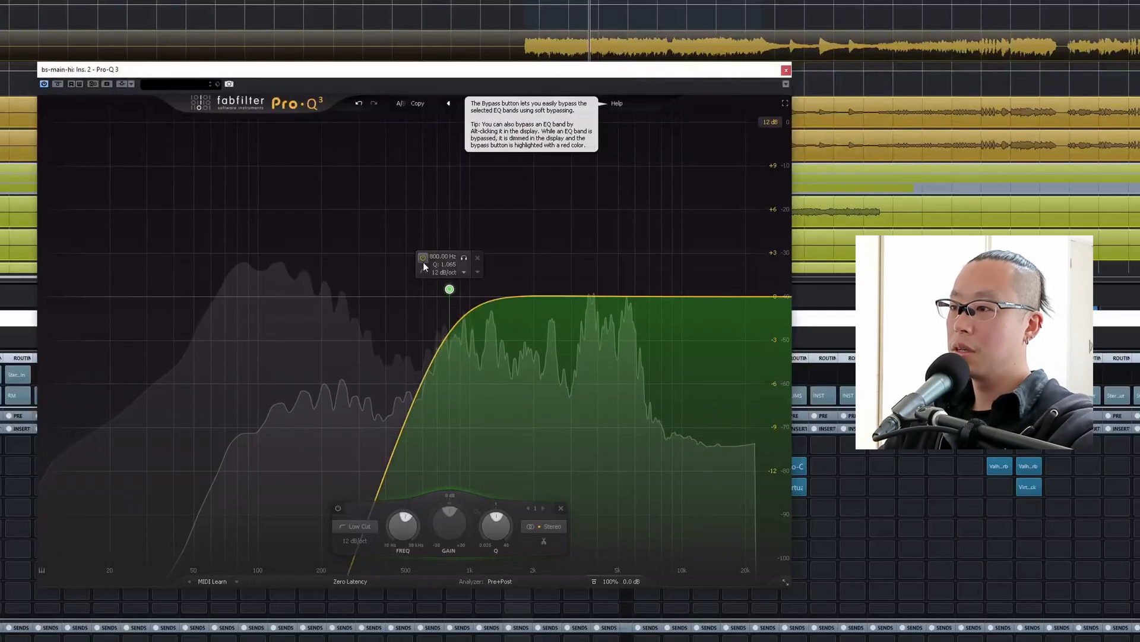
{"action": "left_click", "coordinate": [422, 258]}
{"action": "left_click", "coordinate": [422, 257]}
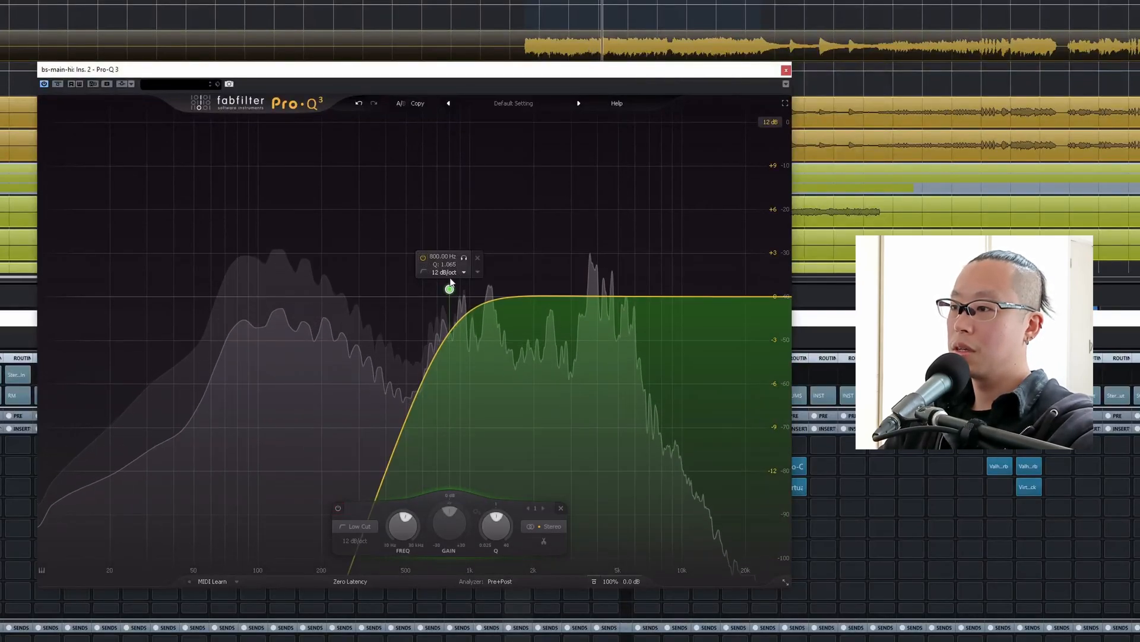
Try the bs-main-hi low cut at about 500 Hz and undo the move.
{"action": "left_click_drag", "start_coordinate": [450, 289], "coordinate": [407, 289]}
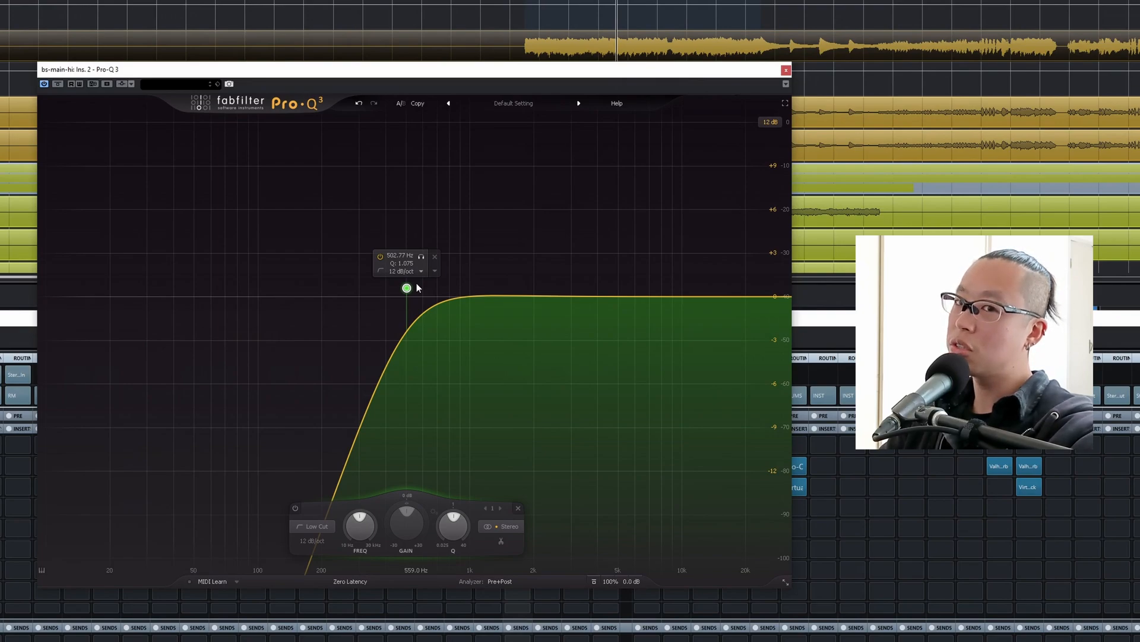
{"action": "left_click", "coordinate": [359, 104]}
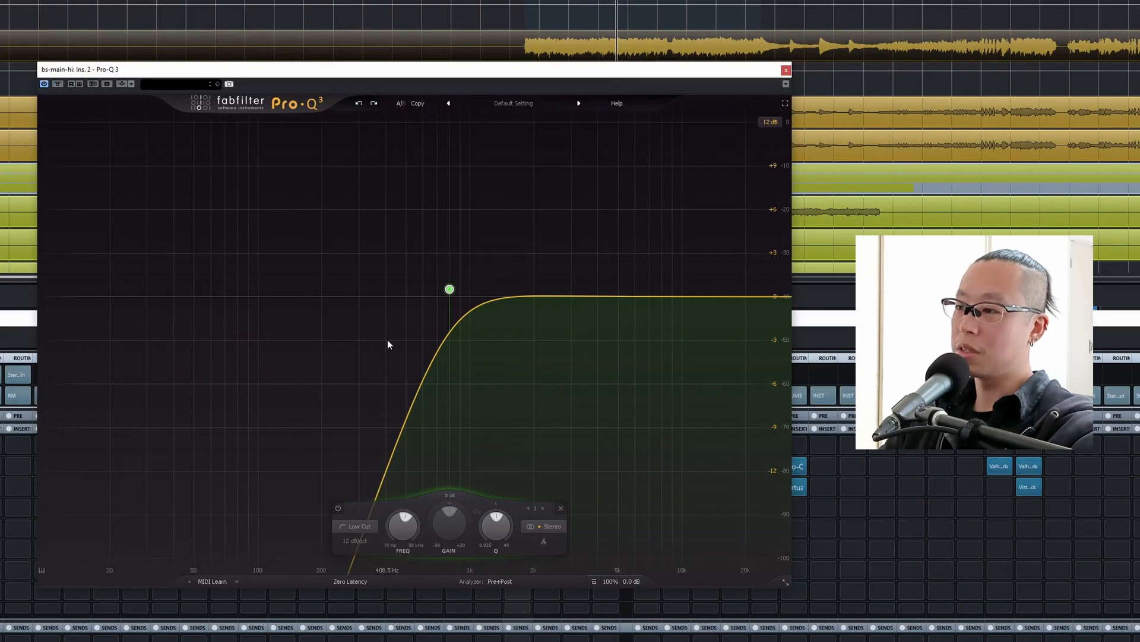
Add a 12 dB/oct high cut on bs-main-hi in Pro-Q 3 and bring it down to about 3246 Hz.
{"action": "key", "text": "space"}
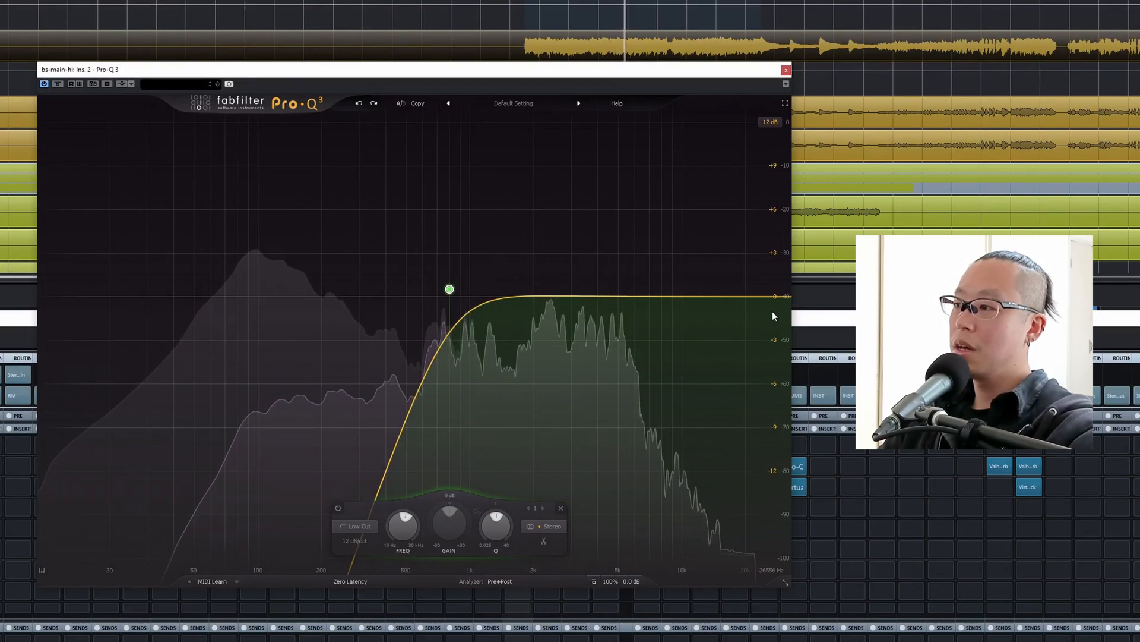
{"action": "double_click", "coordinate": [778, 295]}
{"action": "left_click_drag", "start_coordinate": [778, 296], "coordinate": [626, 300]}
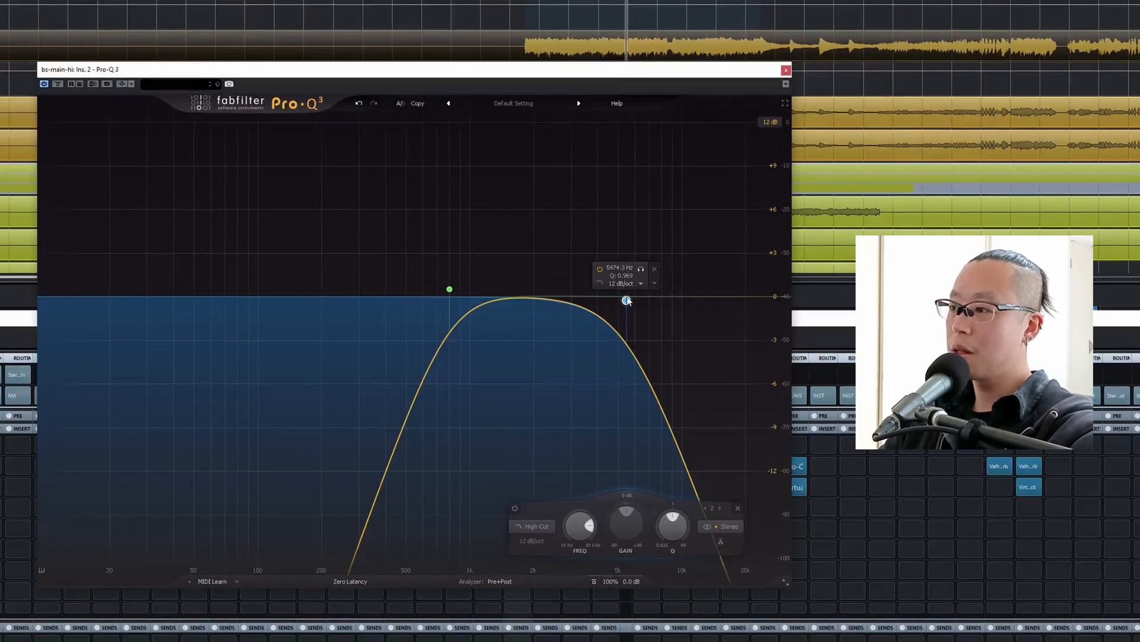
{"action": "left_click_drag", "start_coordinate": [627, 300], "coordinate": [578, 290]}
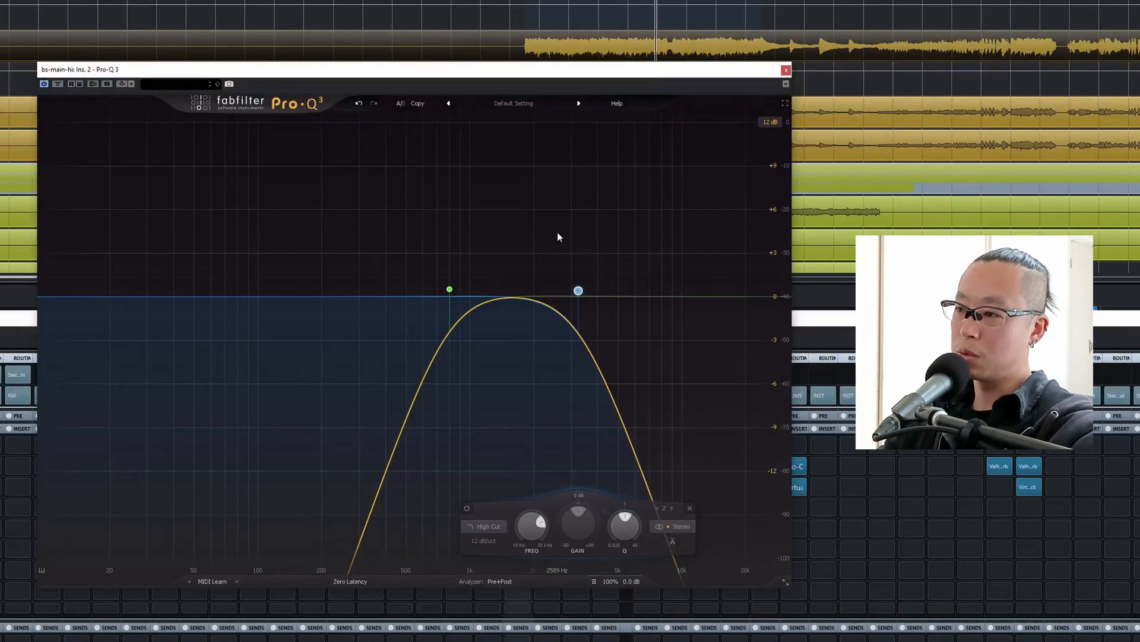
Cut about 4 dB at roughly 1765 Hz on bs-main-hi with a bell band during playback, and close Pro-Q 3.
{"action": "key", "text": "space"}
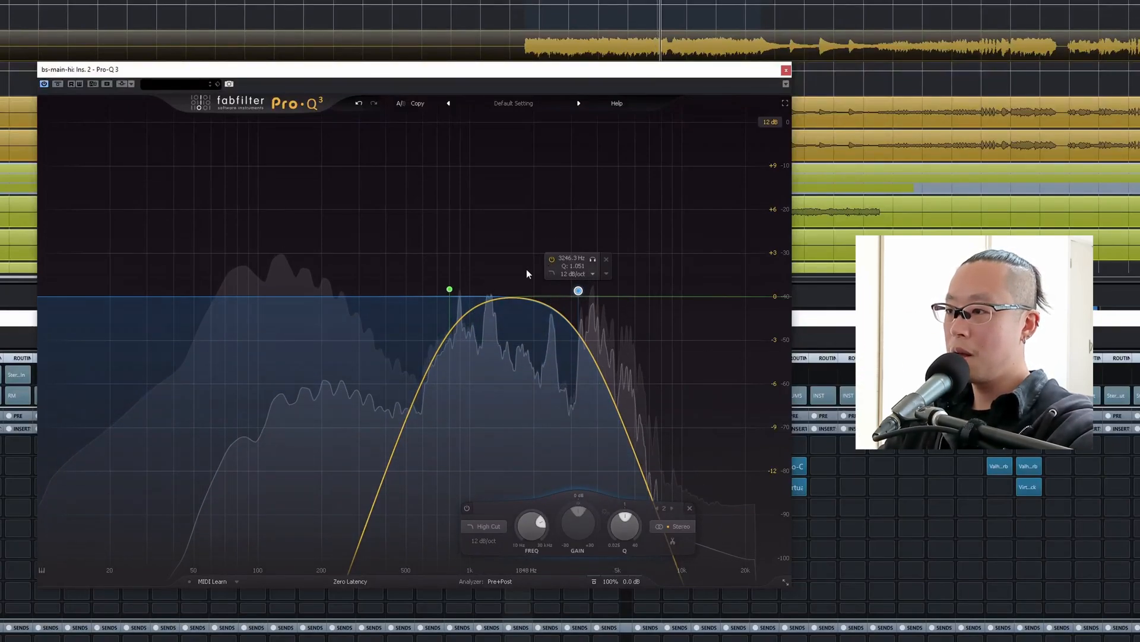
{"action": "left_click_drag", "start_coordinate": [525, 268], "coordinate": [523, 356]}
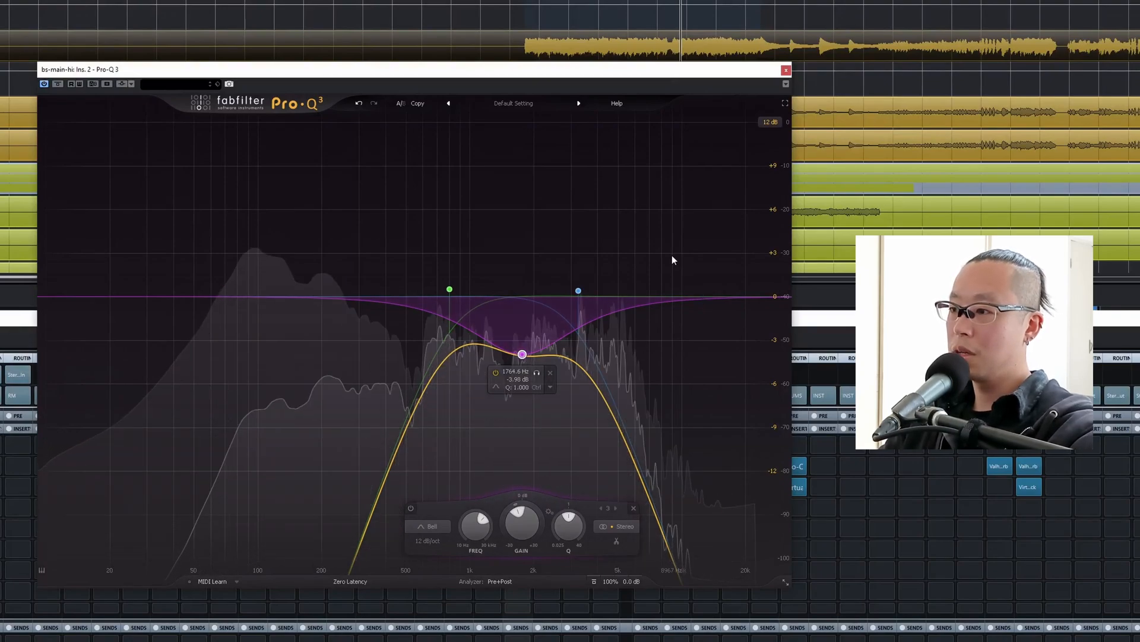
{"action": "key", "text": "space"}
{"action": "left_click", "coordinate": [786, 70]}
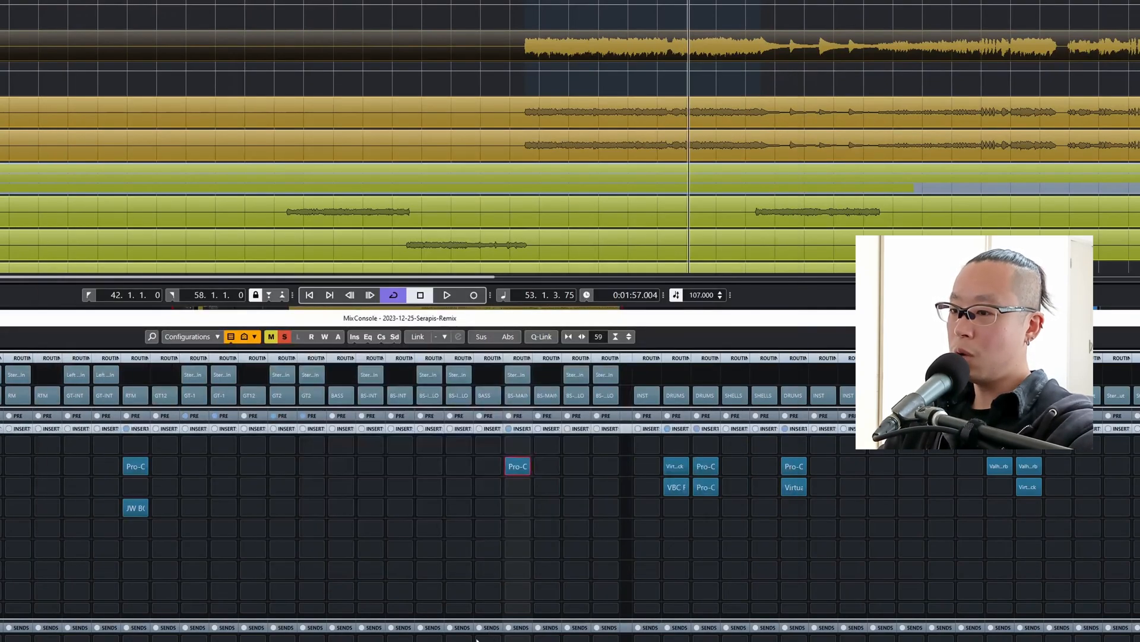
Copy the JW BG-Guitars plug-in from the RTM-routed guitar channel to the fourth insert slot of bs-main-hi and open it.
{"action": "left_click_drag", "start_coordinate": [125, 519], "coordinate": [511, 514]}
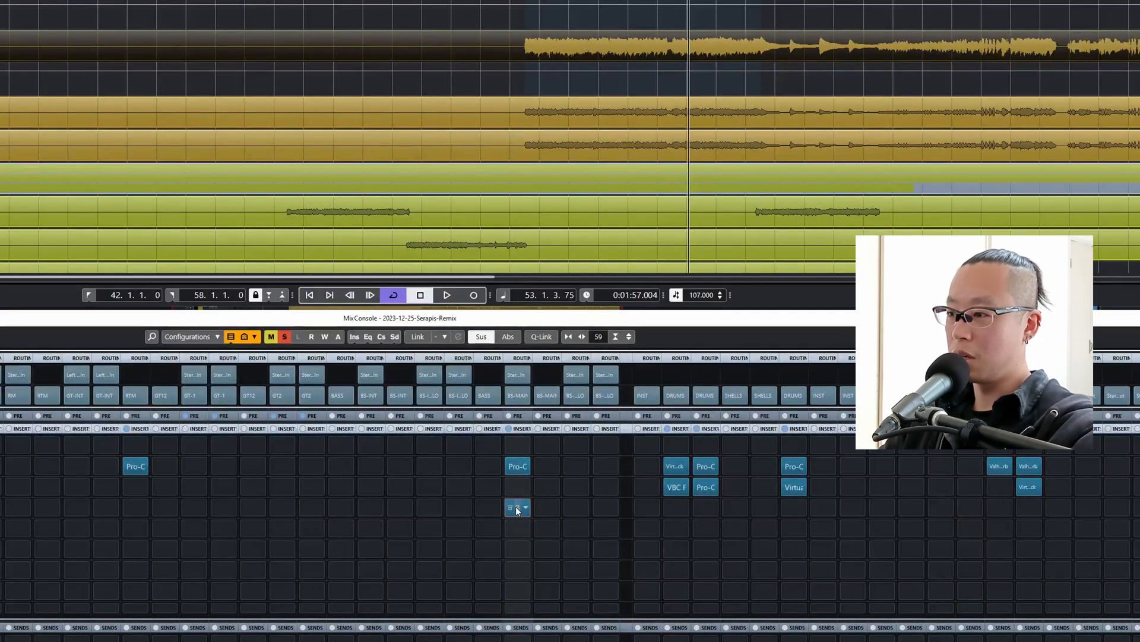
{"action": "left_click", "coordinate": [516, 506]}
{"action": "key", "text": "Escape"}
{"action": "left_click_drag", "start_coordinate": [521, 509], "coordinate": [132, 514]}
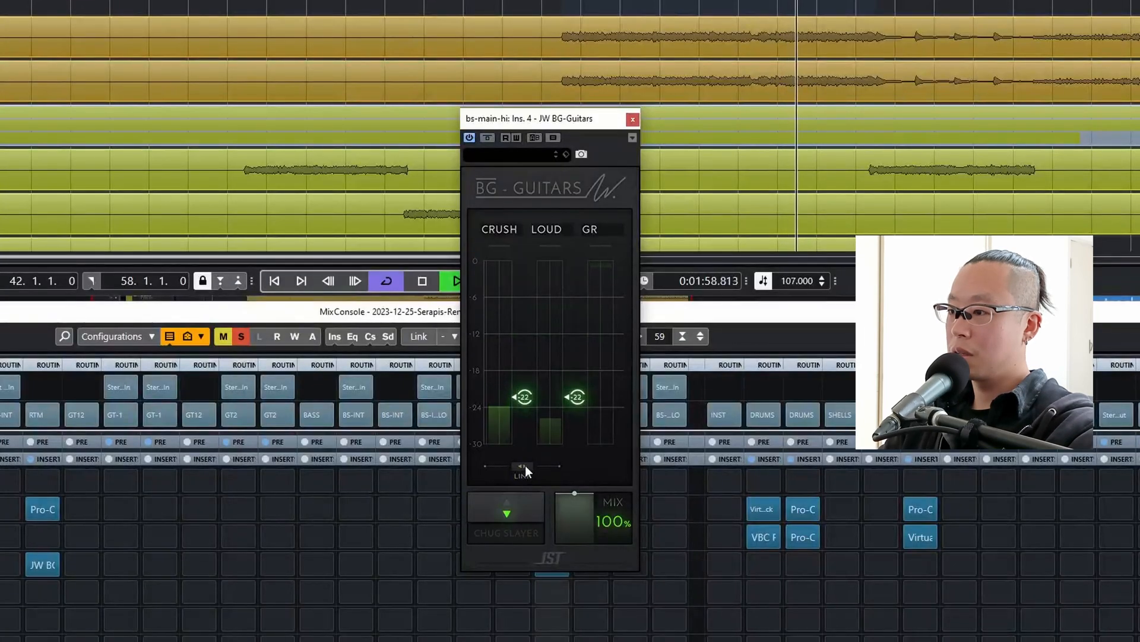
Set BG-Guitars on bs-main-hi to a Crush of -26.20 and a Loud level of about -8 while playing.
{"action": "left_click_drag", "start_coordinate": [523, 397], "coordinate": [523, 400]}
{"action": "key", "text": "space"}
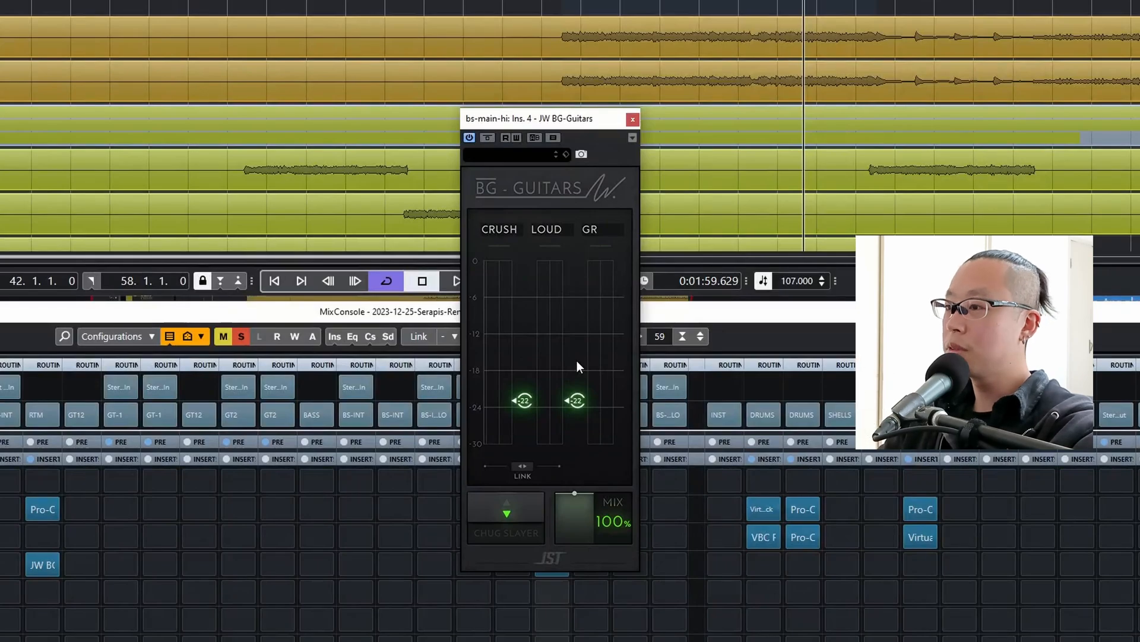
{"action": "key", "text": "space"}
{"action": "left_click_drag", "start_coordinate": [575, 401], "coordinate": [574, 331]}
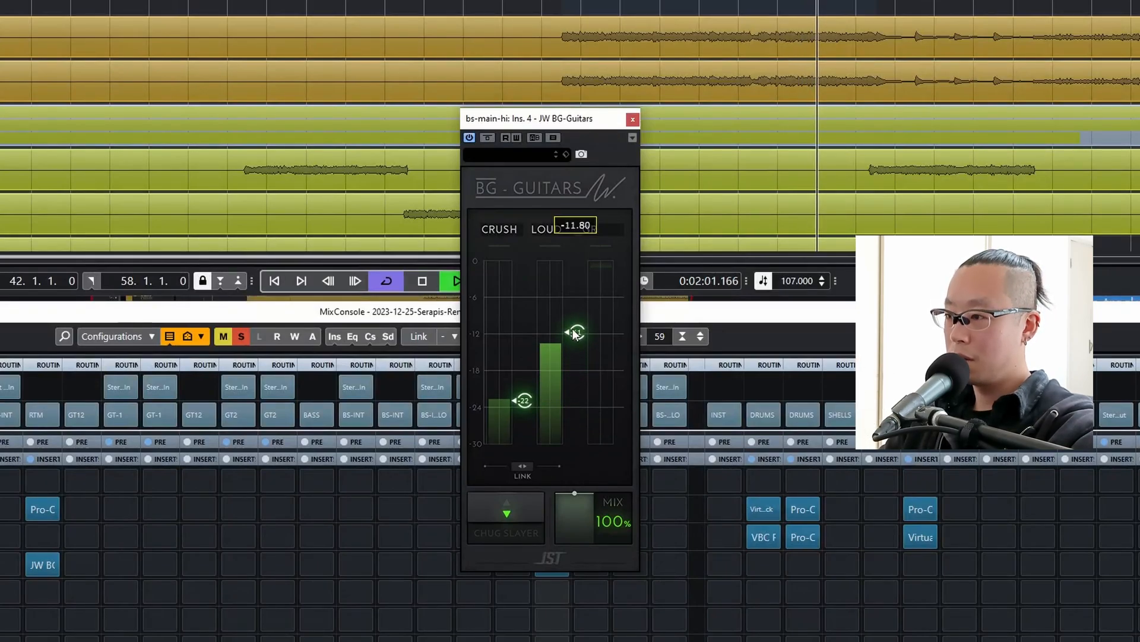
{"action": "mouse_move", "coordinate": [523, 400]}
{"action": "left_mouse_down"}
{"action": "mouse_move", "coordinate": [533, 427]}
{"action": "mouse_move", "coordinate": [524, 404]}
{"action": "mouse_move", "coordinate": [521, 422]}
{"action": "left_mouse_up"}
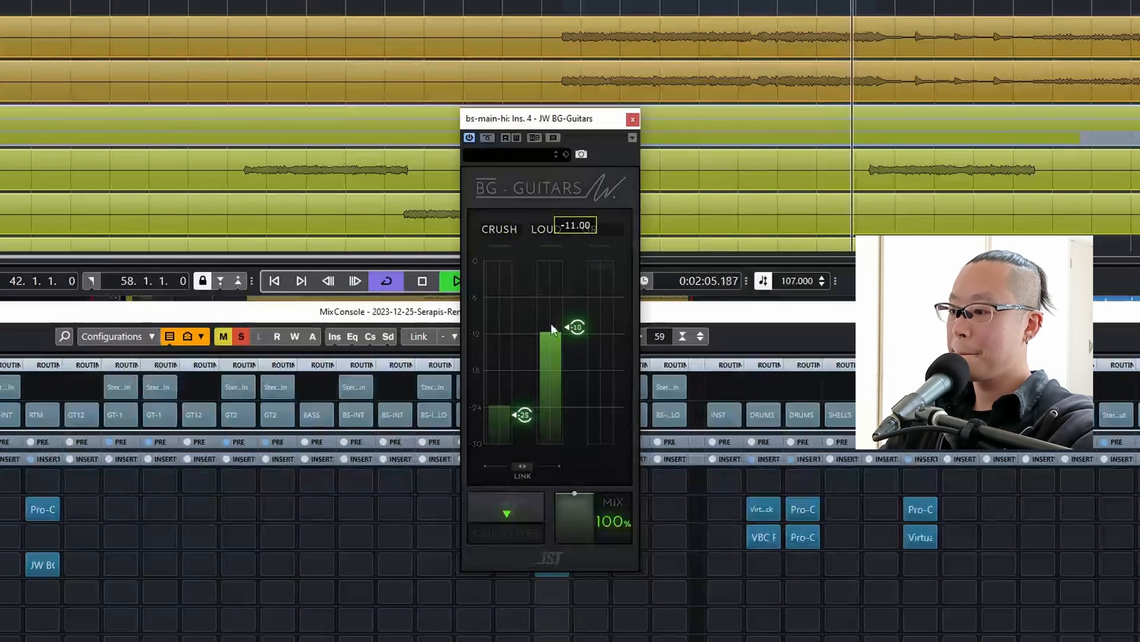
{"action": "left_click_drag", "start_coordinate": [552, 323], "coordinate": [558, 302]}
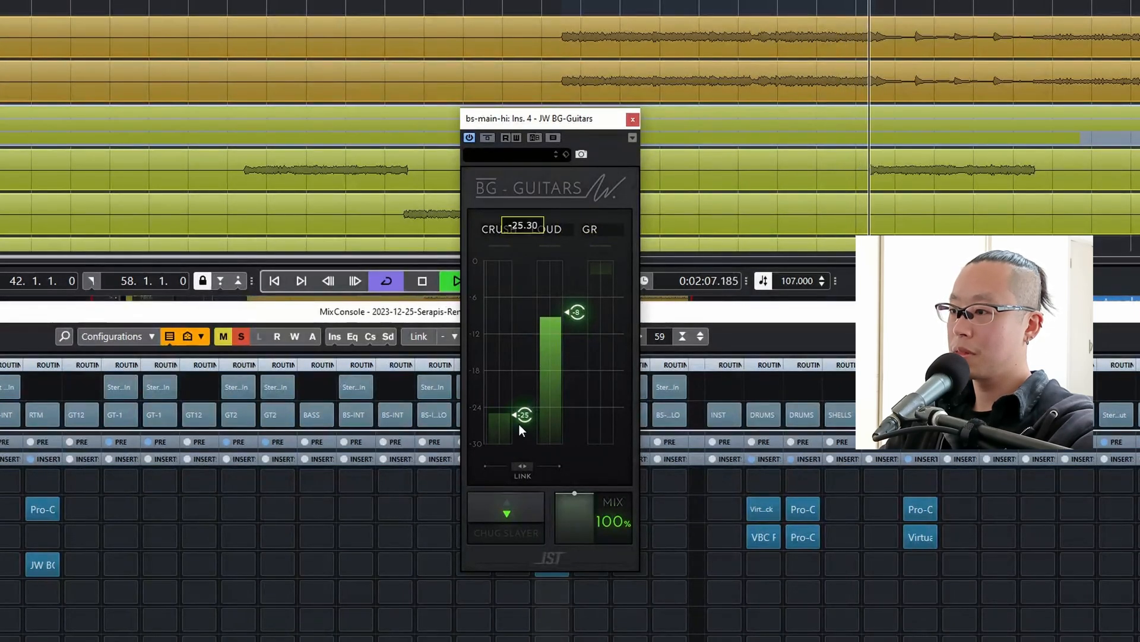
{"action": "left_click_drag", "start_coordinate": [523, 416], "coordinate": [518, 434]}
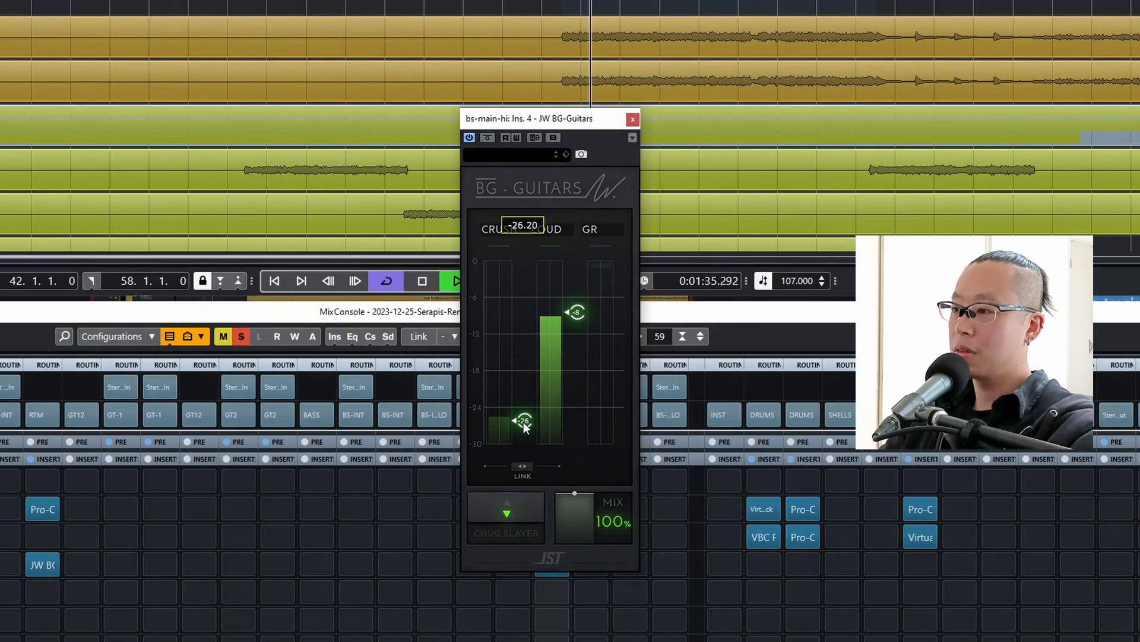
{"action": "key", "text": "space"}
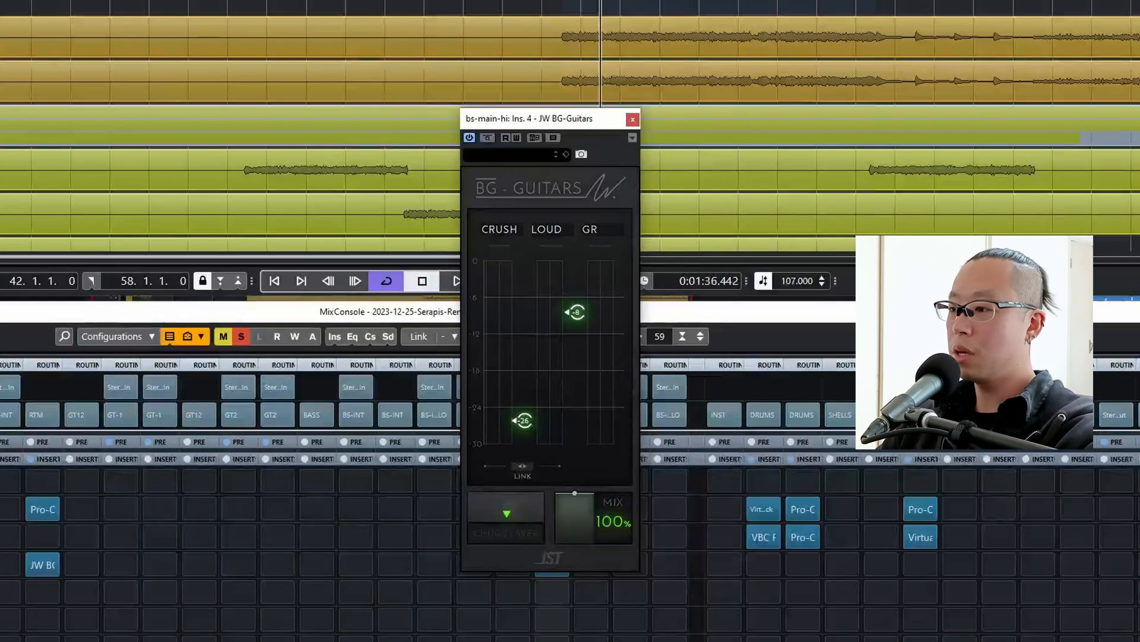
Audition the BG-Guitars compression on bs-main-hi, lower Crush to about -27, and close the plug-in.
{"action": "mouse_move", "coordinate": [521, 430]}
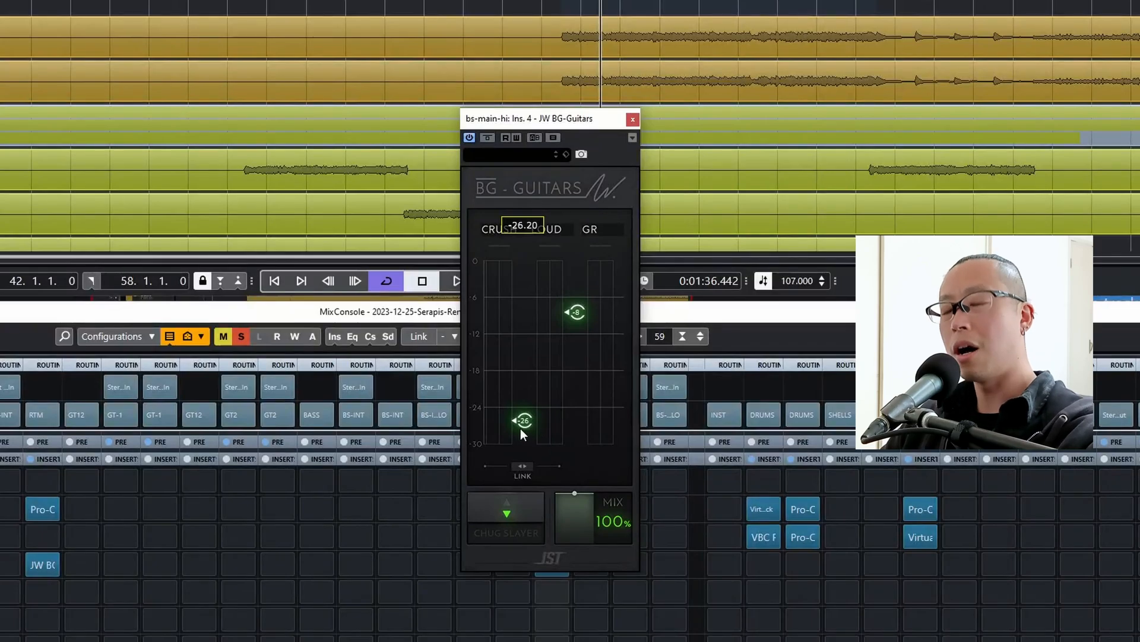
{"action": "key", "text": "space"}
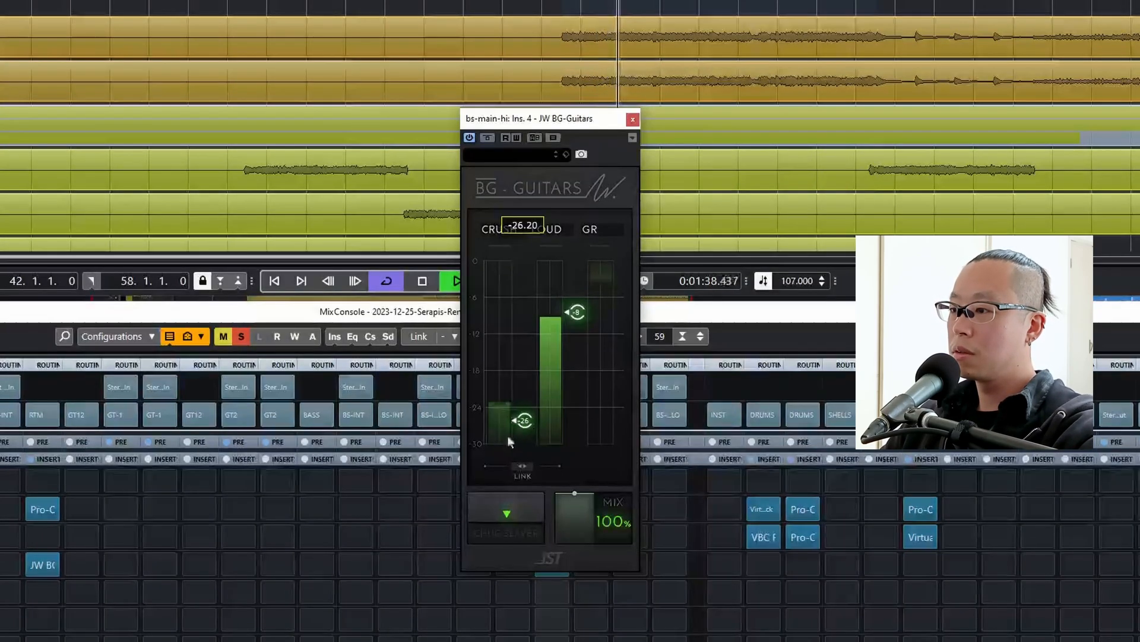
{"action": "key", "text": "space"}
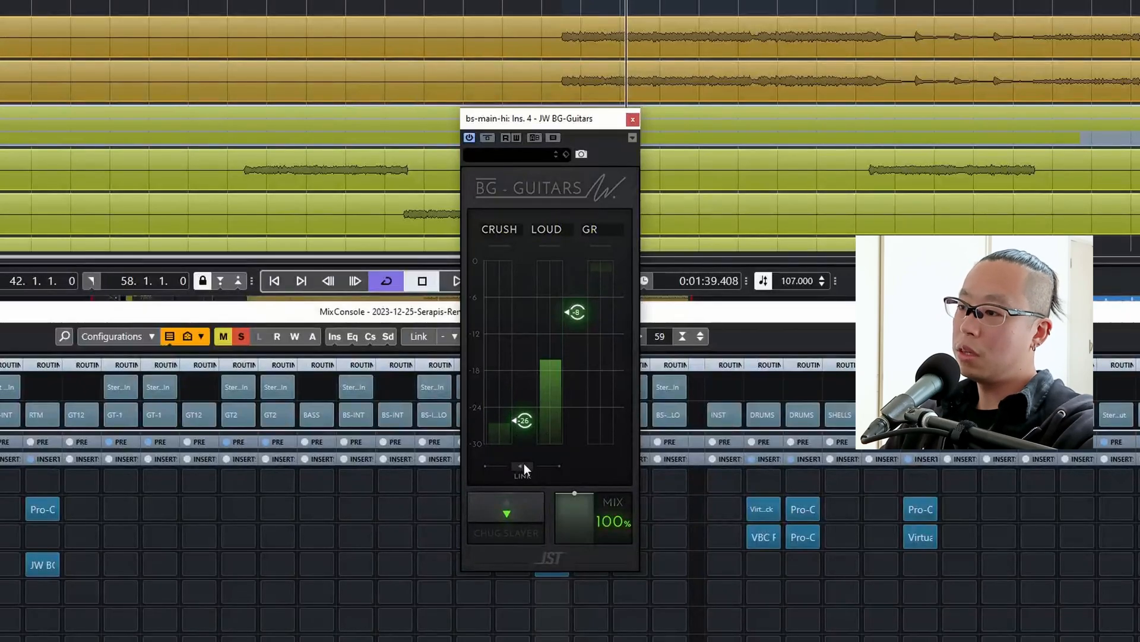
{"action": "key", "text": "space"}
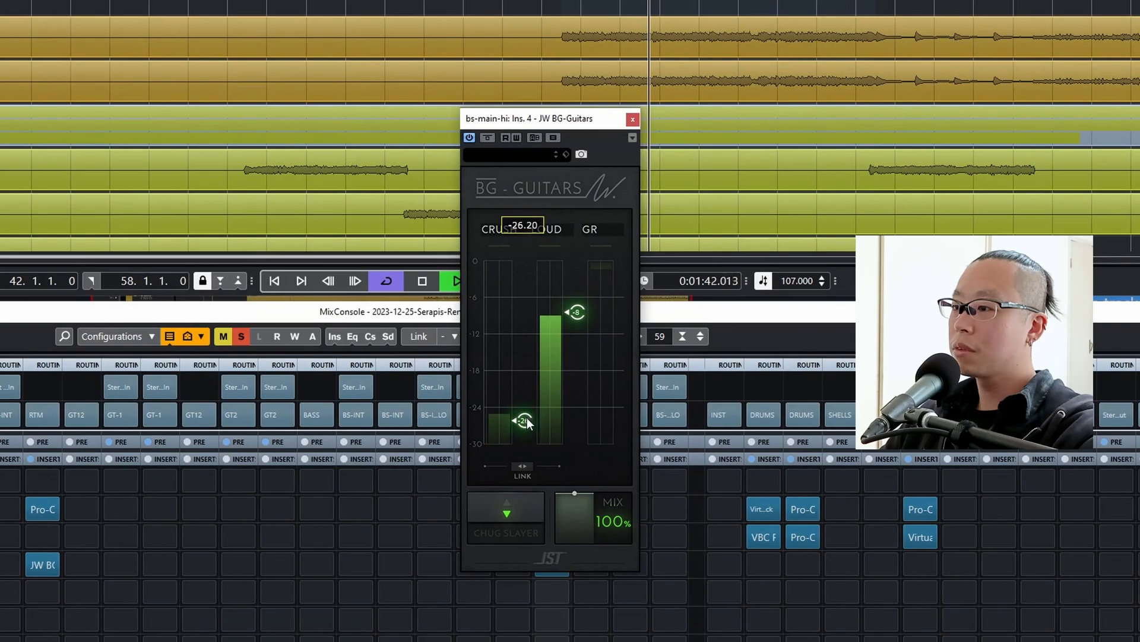
{"action": "left_click_drag", "start_coordinate": [526, 423], "coordinate": [527, 442]}
{"action": "key", "text": "space"}
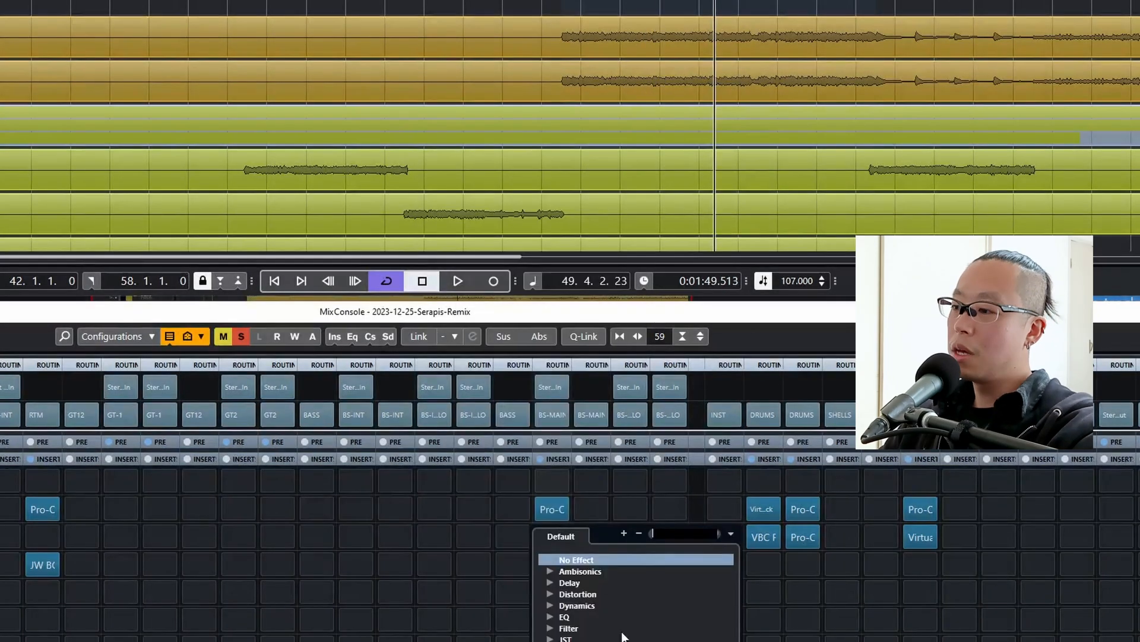
{"action": "key", "text": "Escape"}
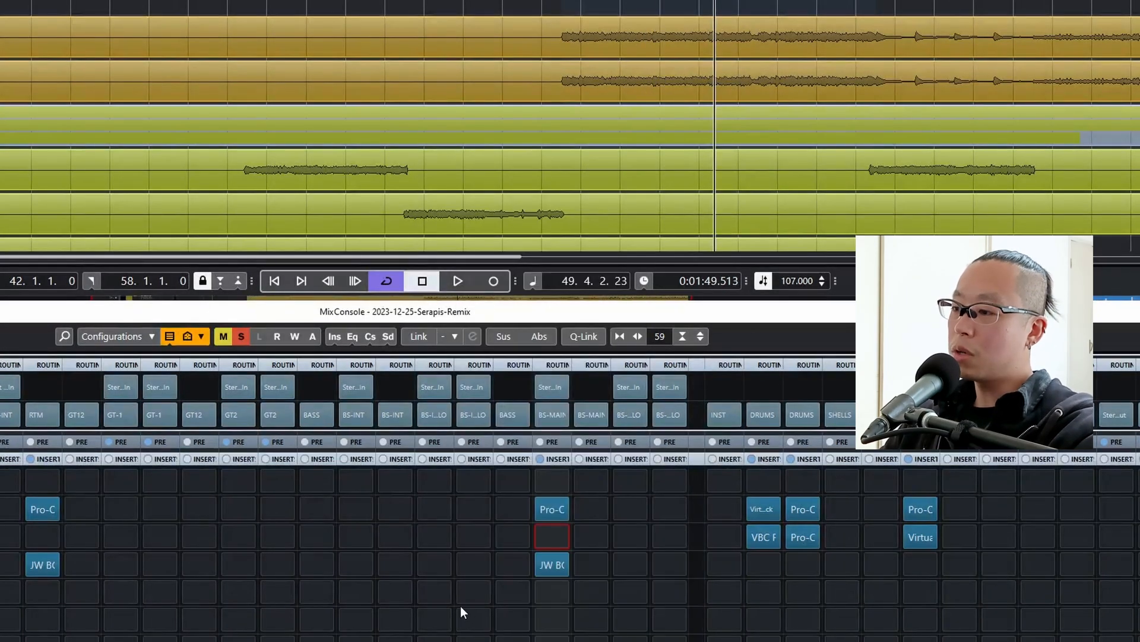
Insert Wider in the third insert slot of bs-main-hi and set its width to 30%.
{"action": "left_click", "coordinate": [544, 536]}
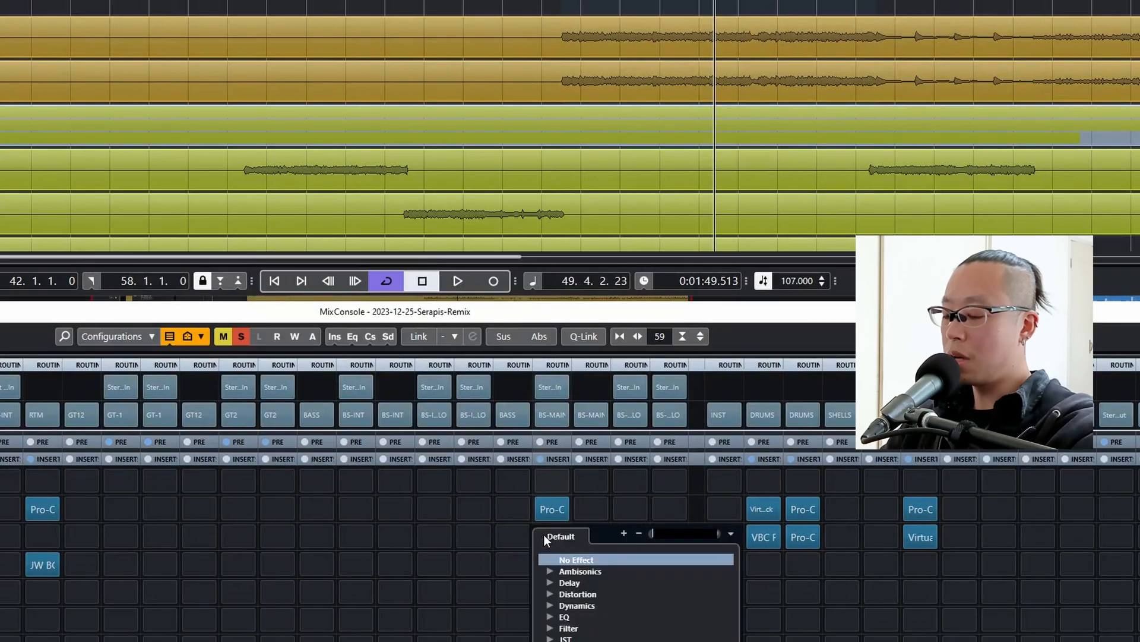
{"action": "type", "text": "wider"}
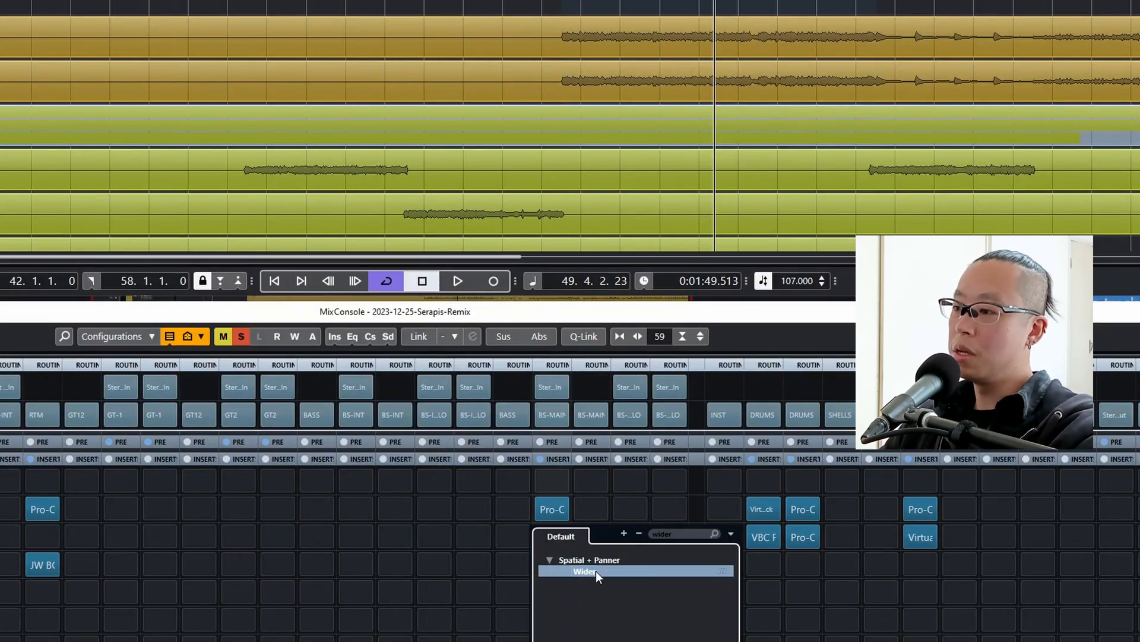
{"action": "left_click", "coordinate": [596, 571]}
{"action": "left_click_drag", "start_coordinate": [421, 211], "coordinate": [425, 225]}
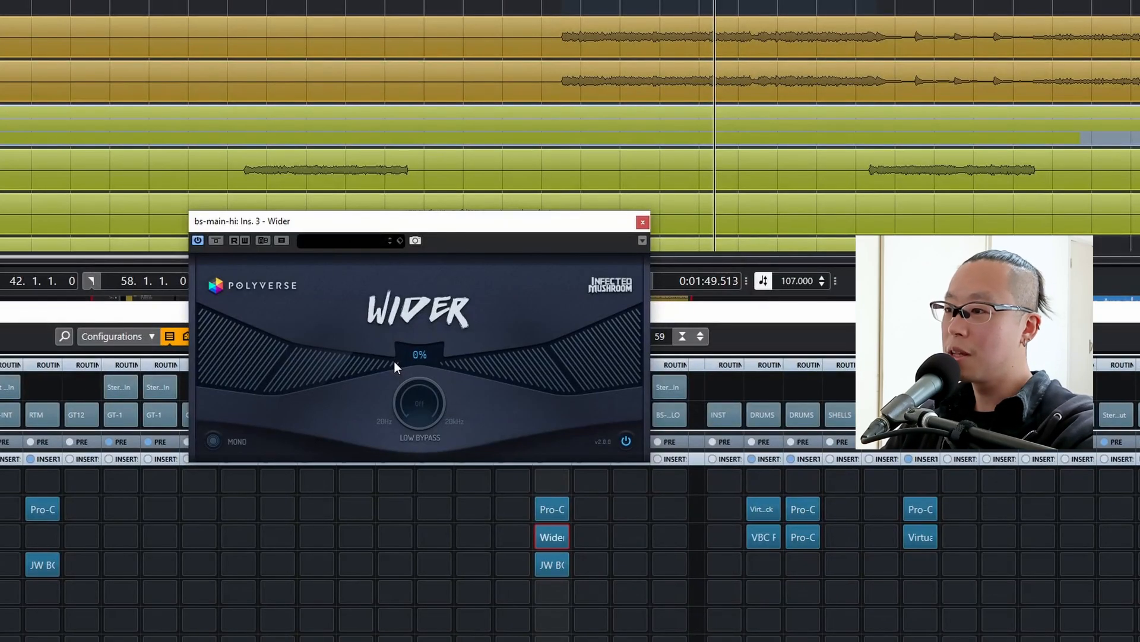
{"action": "left_click_drag", "start_coordinate": [394, 361], "coordinate": [340, 380]}
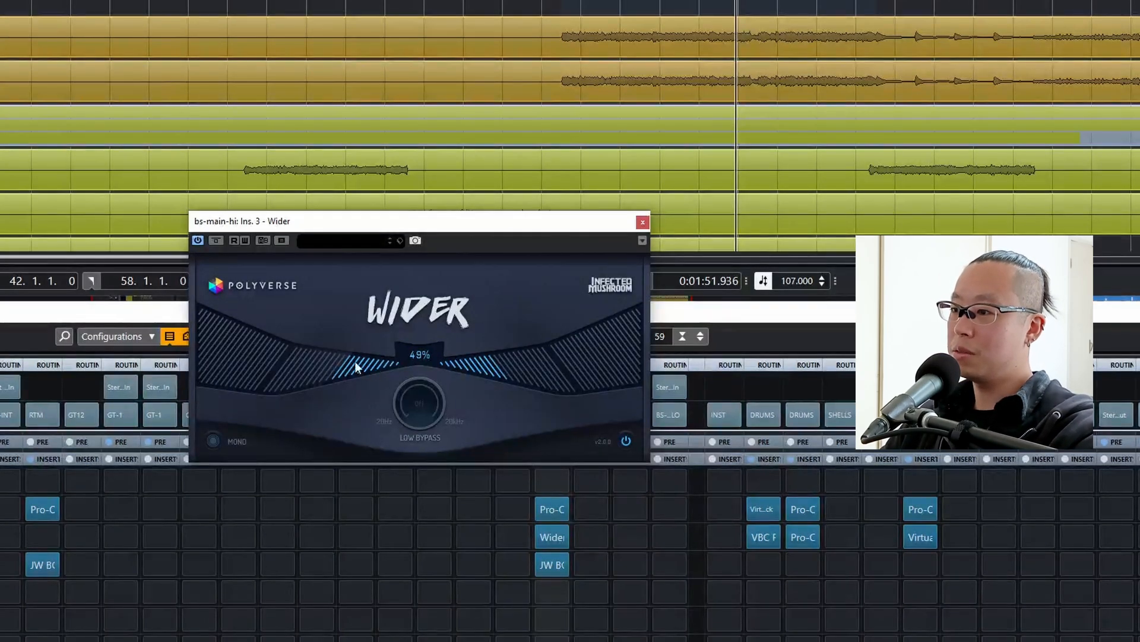
{"action": "left_click_drag", "start_coordinate": [363, 369], "coordinate": [367, 364]}
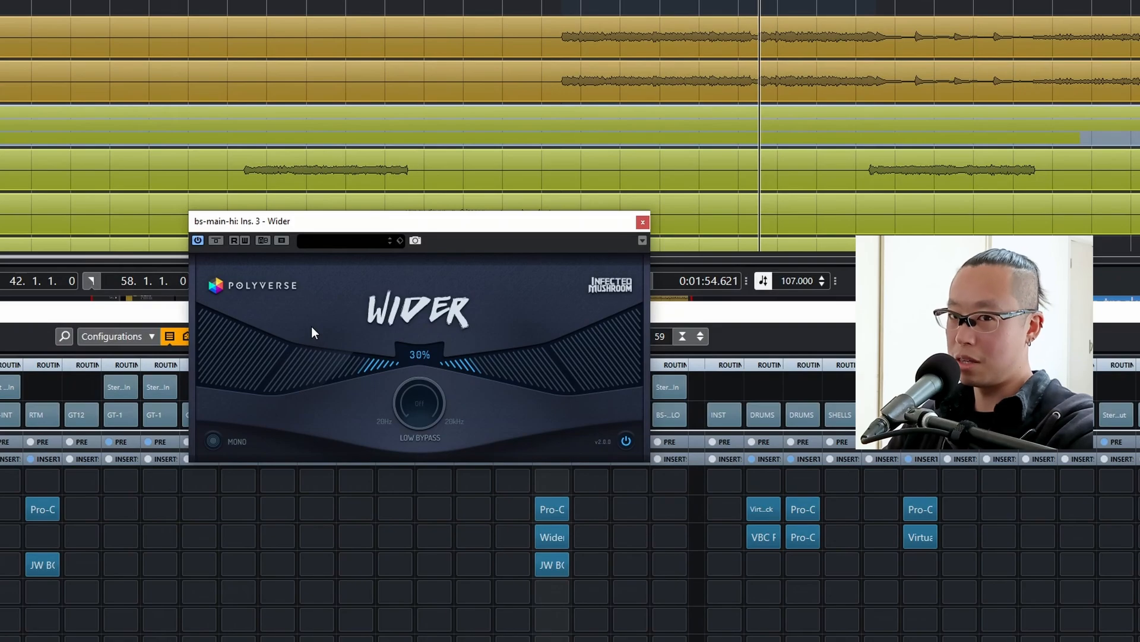
Compare bs-main-hi with Wider bypassed and active during playback.
{"action": "left_click", "coordinate": [216, 240]}
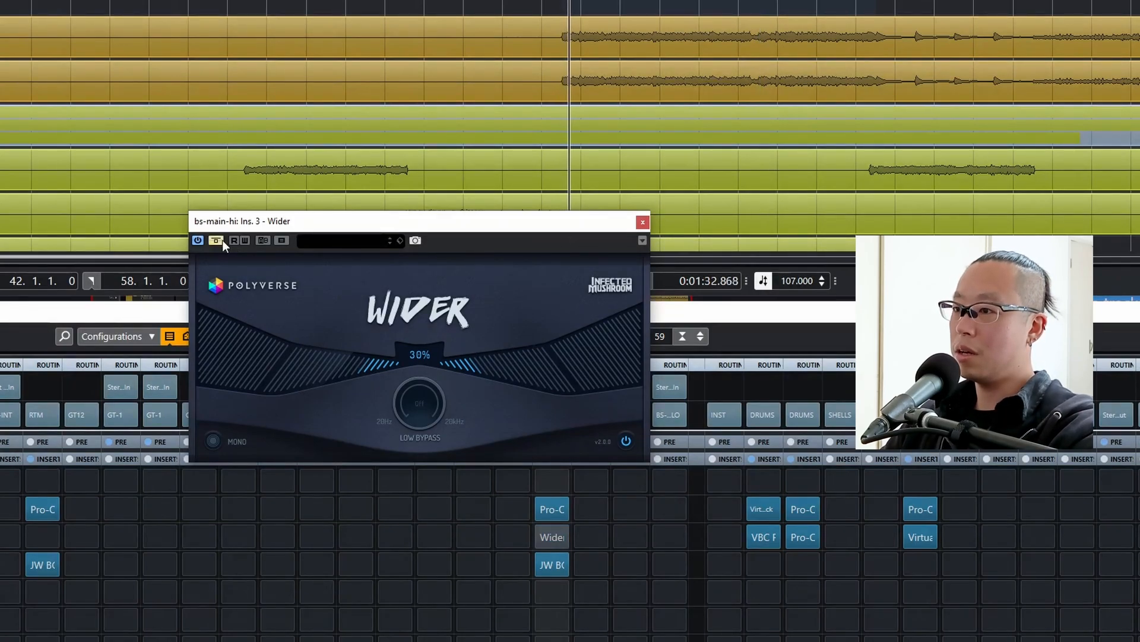
{"action": "left_click", "coordinate": [222, 240]}
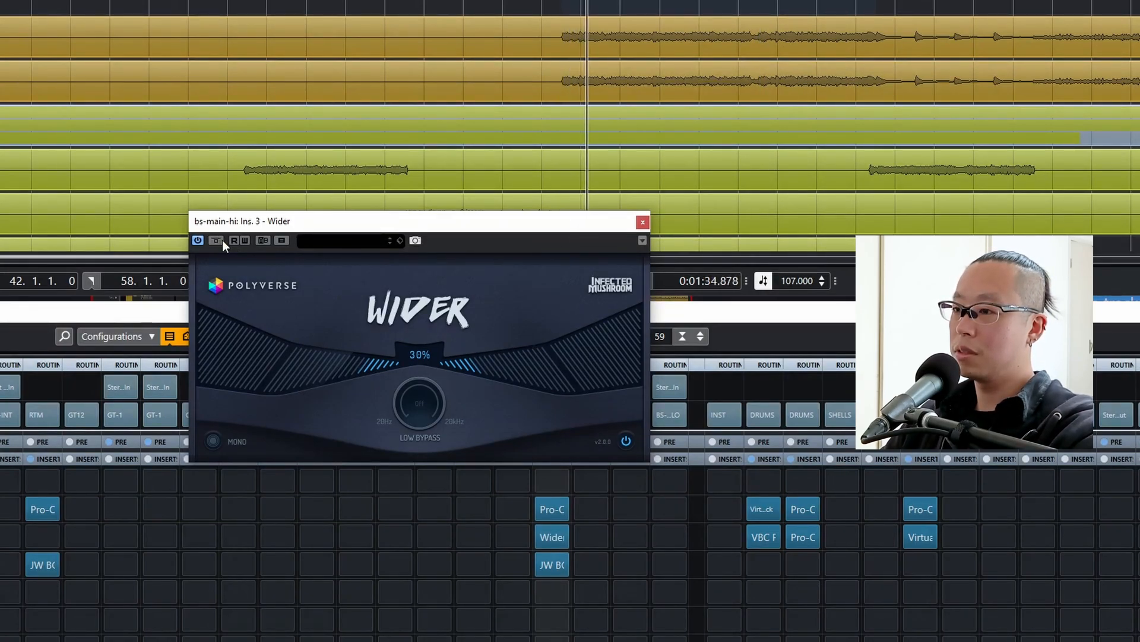
{"action": "left_click", "coordinate": [223, 240]}
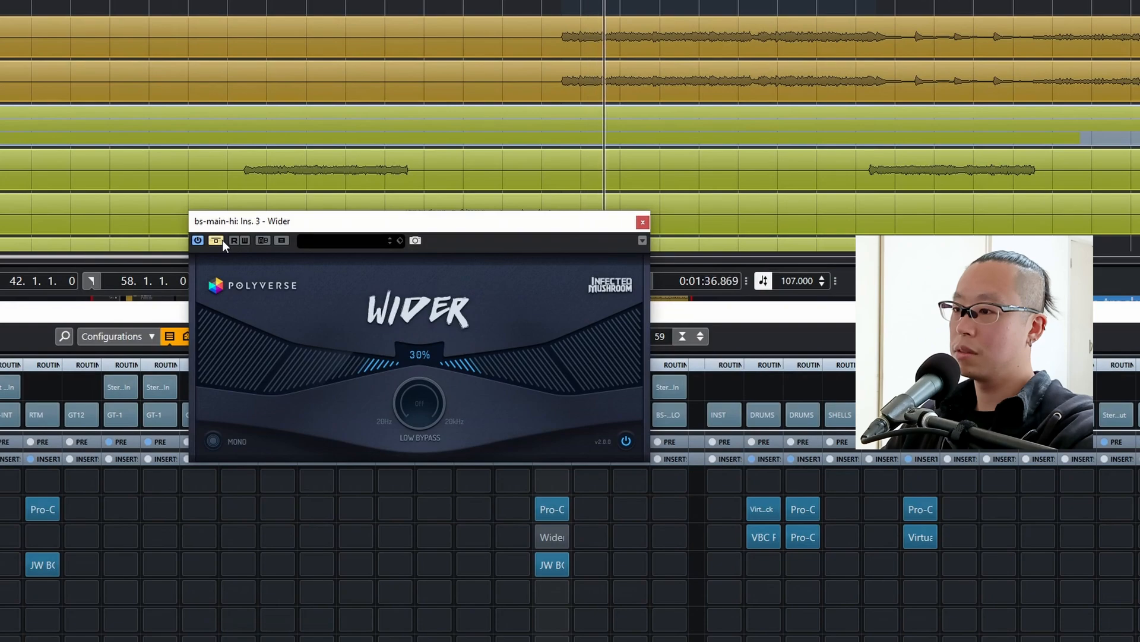
{"action": "left_click", "coordinate": [222, 240]}
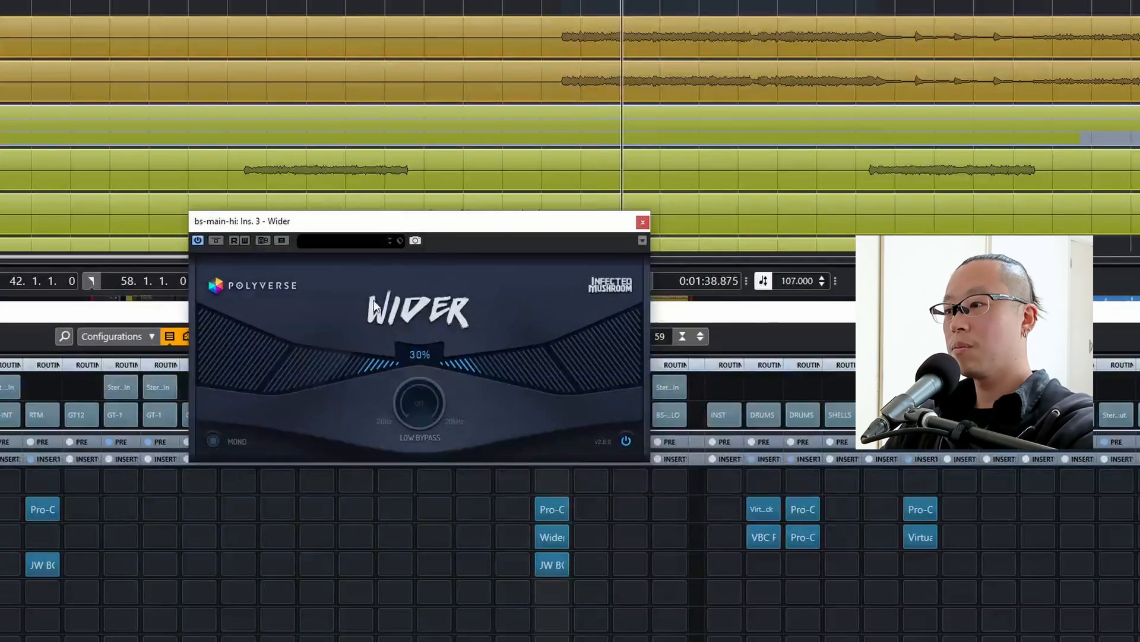
{"action": "key", "text": "space"}
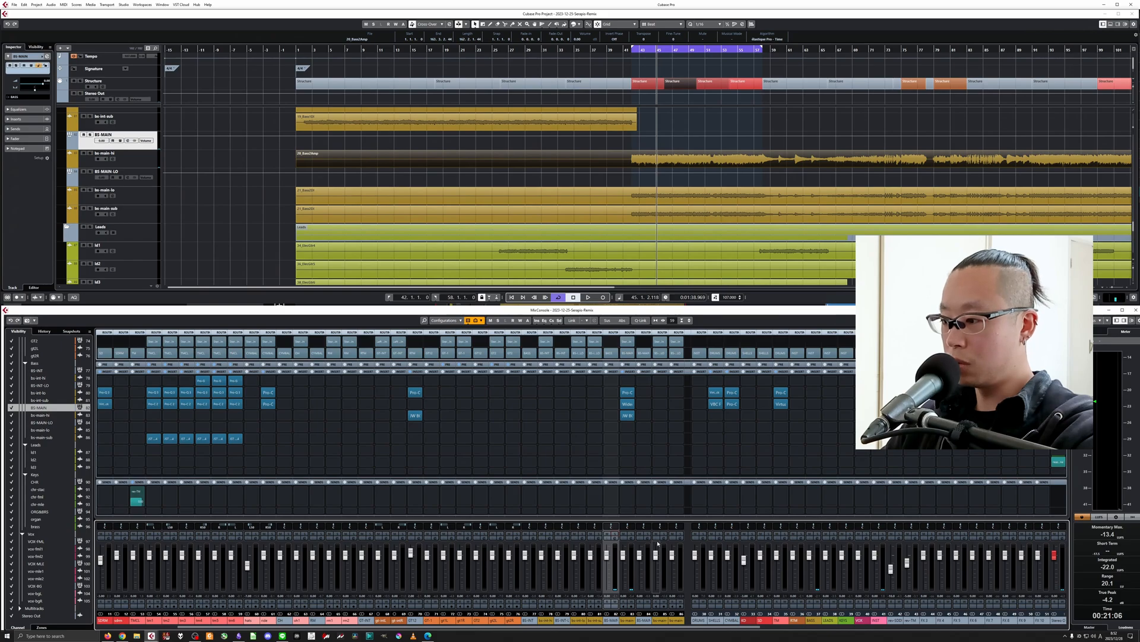
Solo bs-main-lo and copy the Pro-Q 3 from bs-main-hi into its second insert slot.
{"action": "left_click", "coordinate": [664, 533]}
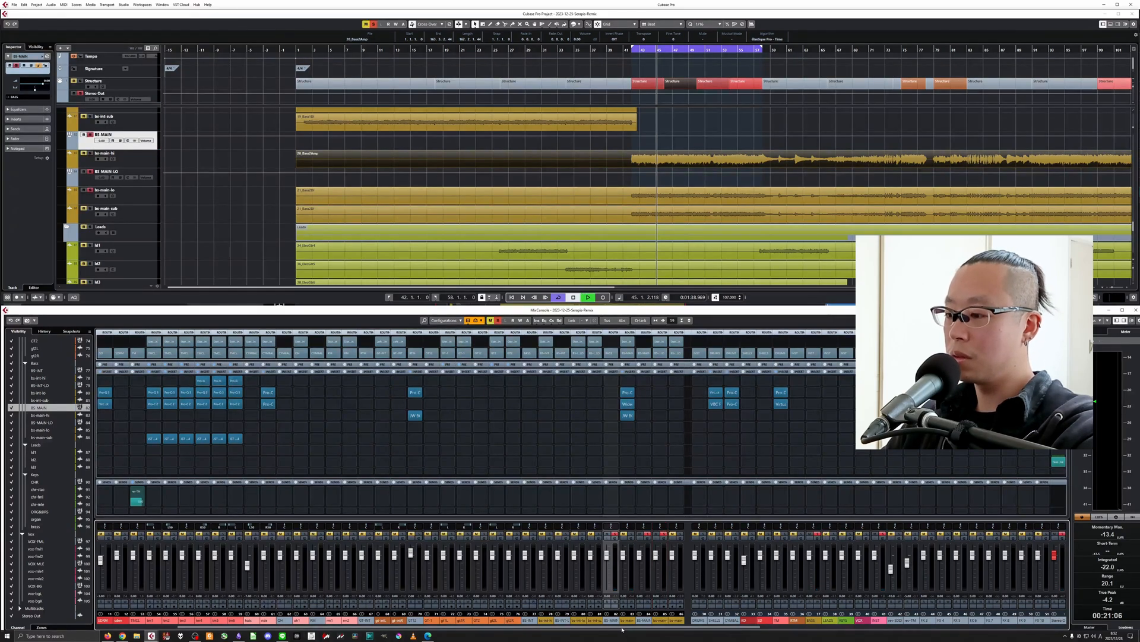
{"action": "left_click_drag", "start_coordinate": [623, 629], "coordinate": [708, 631]}
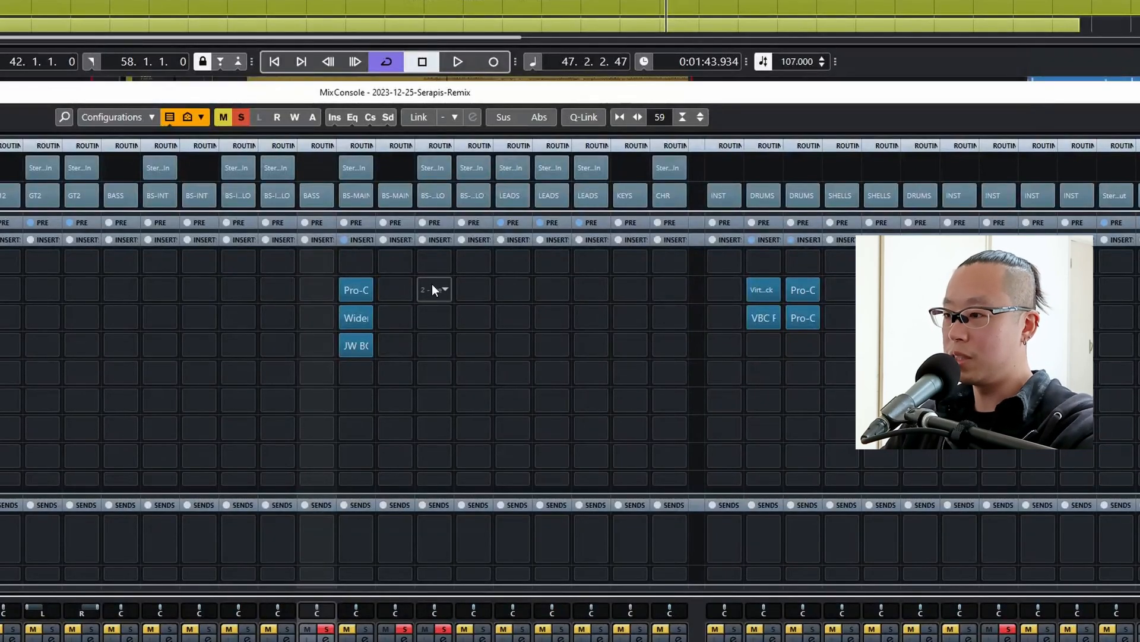
{"action": "left_click_drag", "start_coordinate": [353, 299], "coordinate": [430, 289]}
{"action": "left_click", "coordinate": [430, 290]}
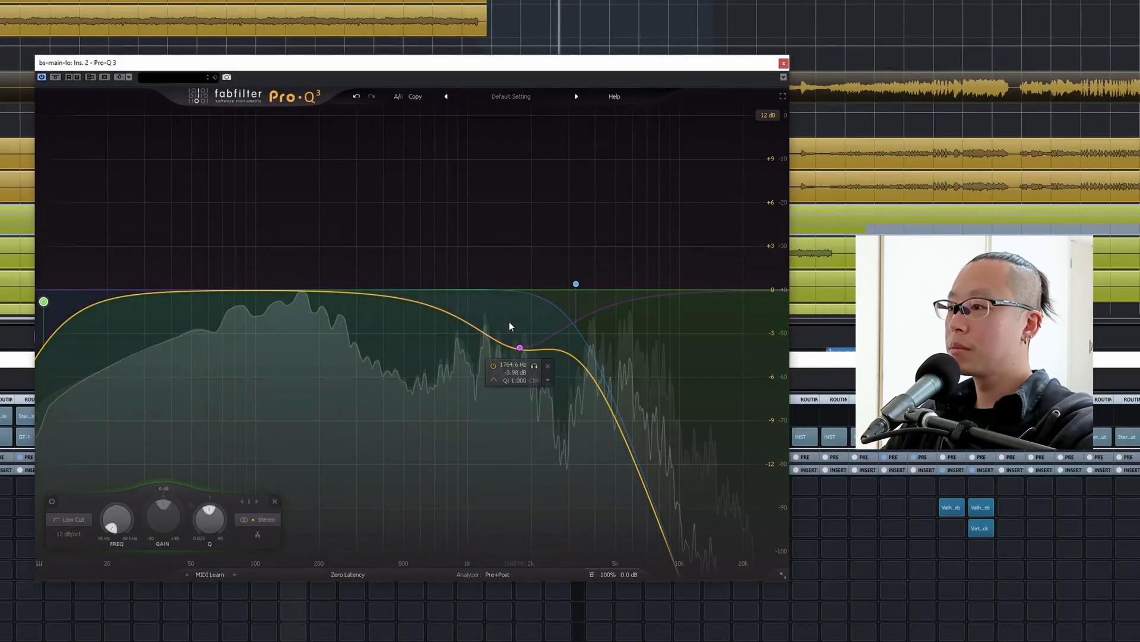
Delete the 1764 Hz bell band from the bs-main-lo Pro-Q 3 and move its high cut up to about 23 kHz.
{"action": "left_click", "coordinate": [548, 365]}
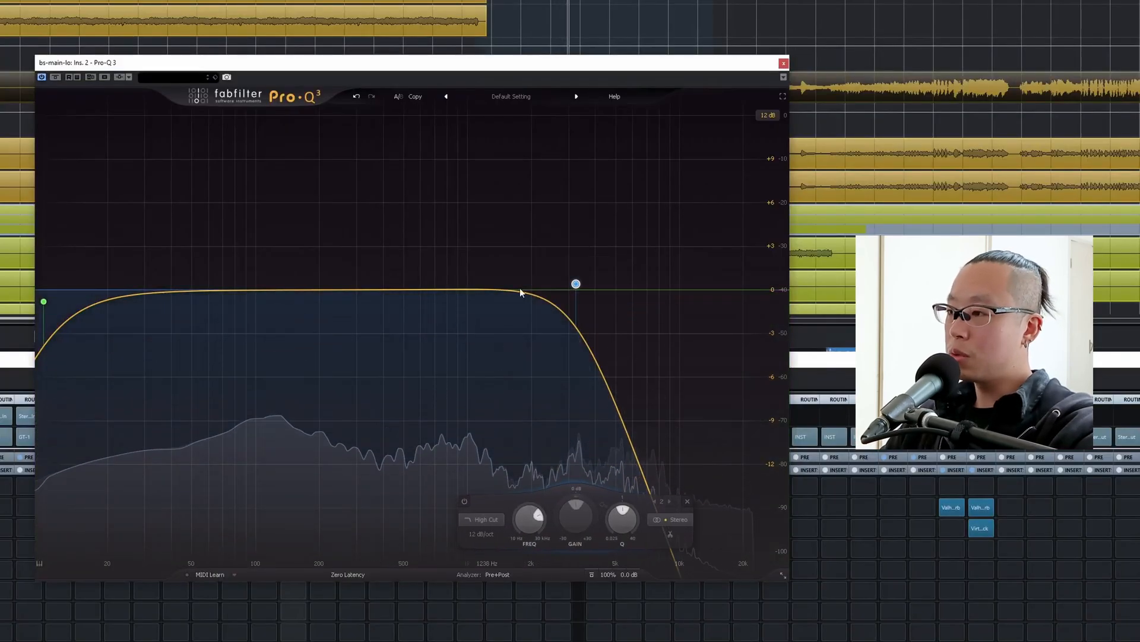
{"action": "left_click_drag", "start_coordinate": [579, 286], "coordinate": [757, 288]}
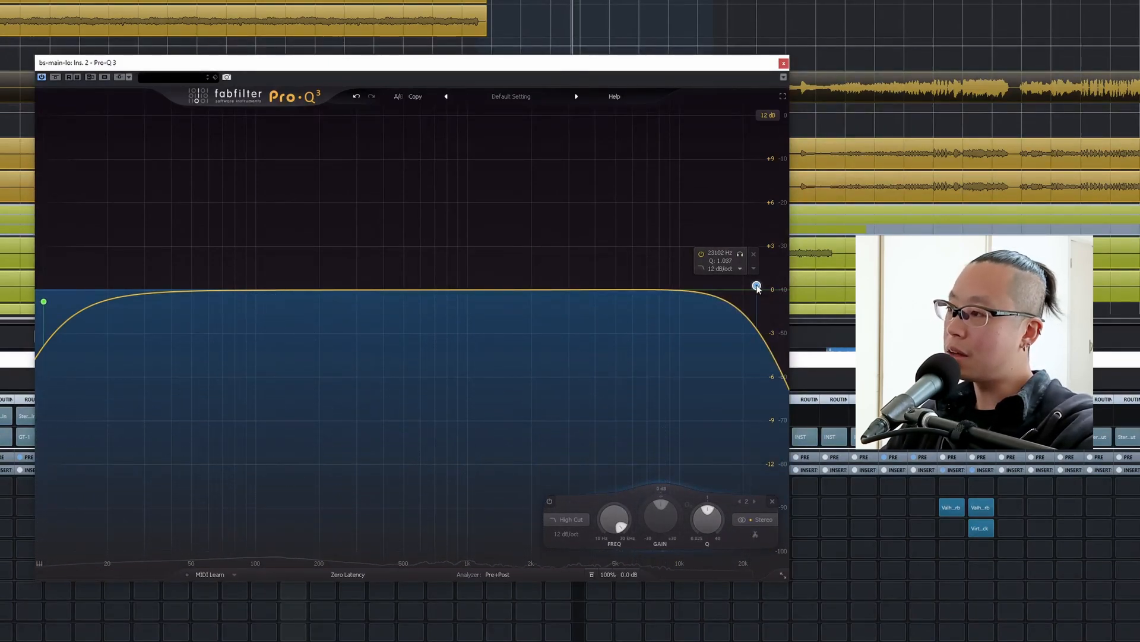
In the bs-main-lo Pro-Q 3, lower the high cut to about 162 Hz and raise the low cut to about 20 Hz.
{"action": "left_click_drag", "start_coordinate": [756, 287], "coordinate": [327, 292]}
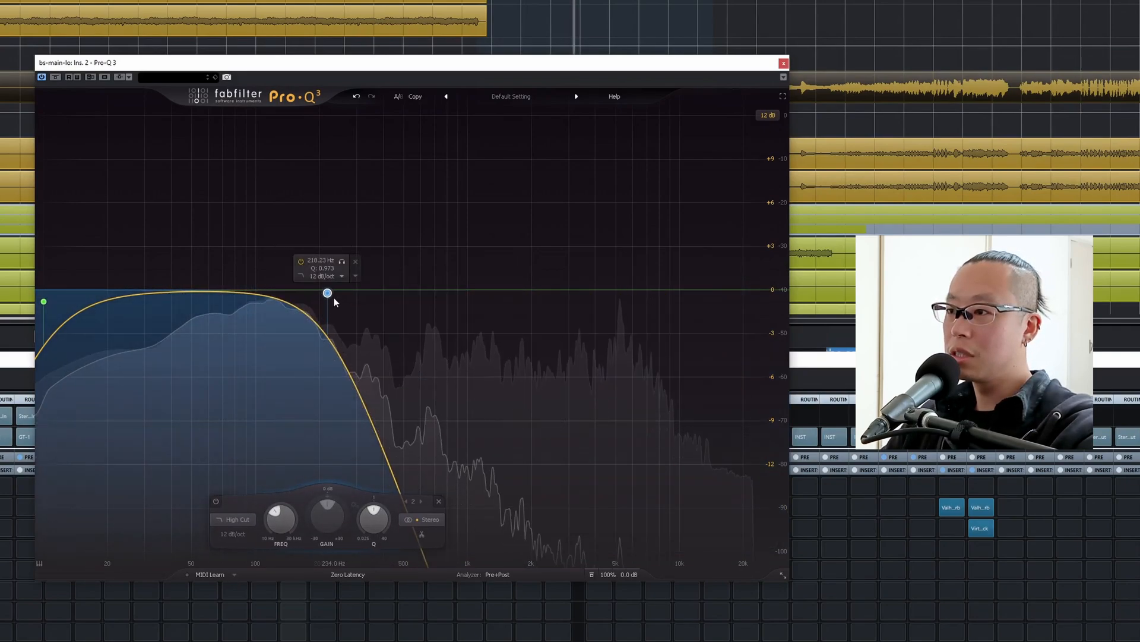
{"action": "mouse_move", "coordinate": [328, 293]}
{"action": "left_mouse_down"}
{"action": "mouse_move", "coordinate": [374, 293]}
{"action": "mouse_move", "coordinate": [313, 293]}
{"action": "mouse_move", "coordinate": [439, 288]}
{"action": "mouse_move", "coordinate": [319, 285]}
{"action": "mouse_move", "coordinate": [342, 285]}
{"action": "left_mouse_up"}
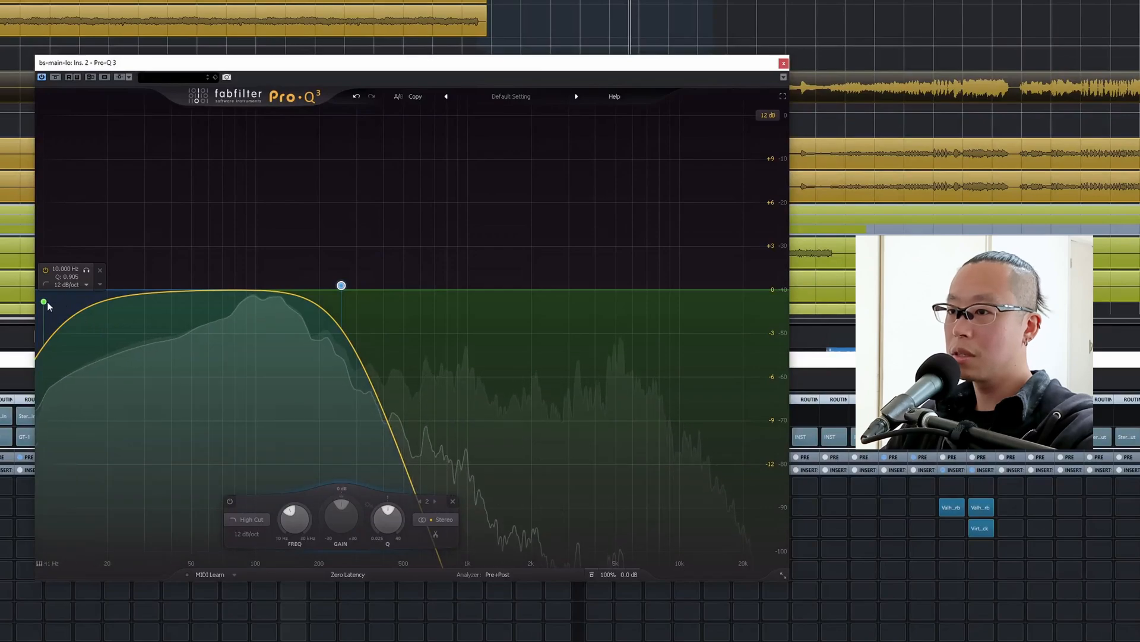
{"action": "left_click_drag", "start_coordinate": [44, 303], "coordinate": [112, 294]}
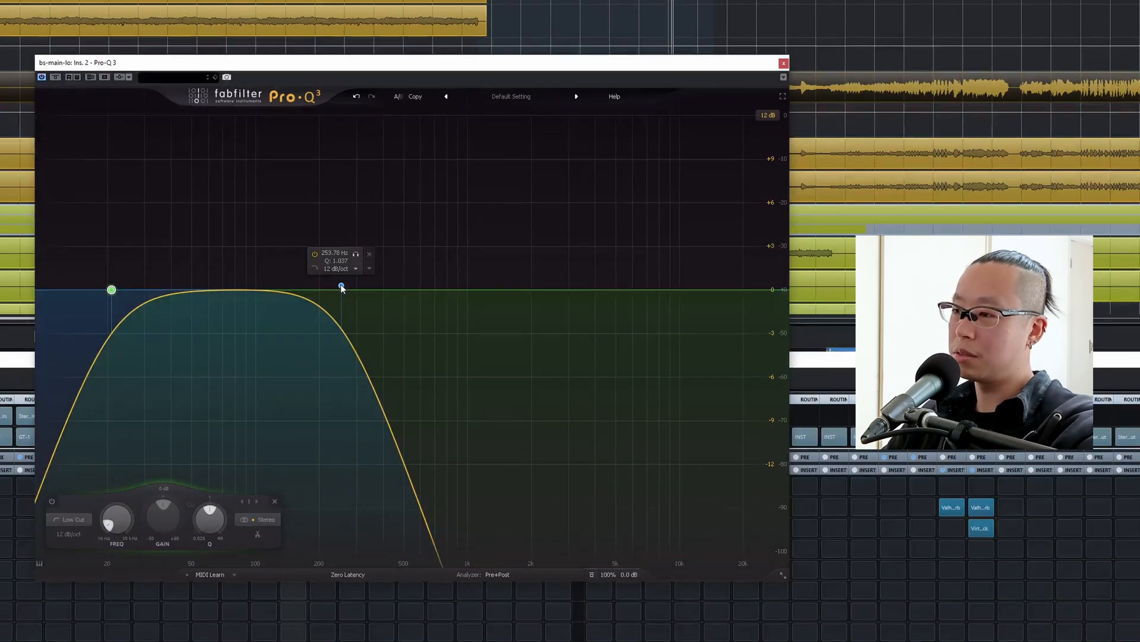
{"action": "key", "text": "space"}
{"action": "left_click_drag", "start_coordinate": [341, 287], "coordinate": [300, 285]}
{"action": "key", "text": "space"}
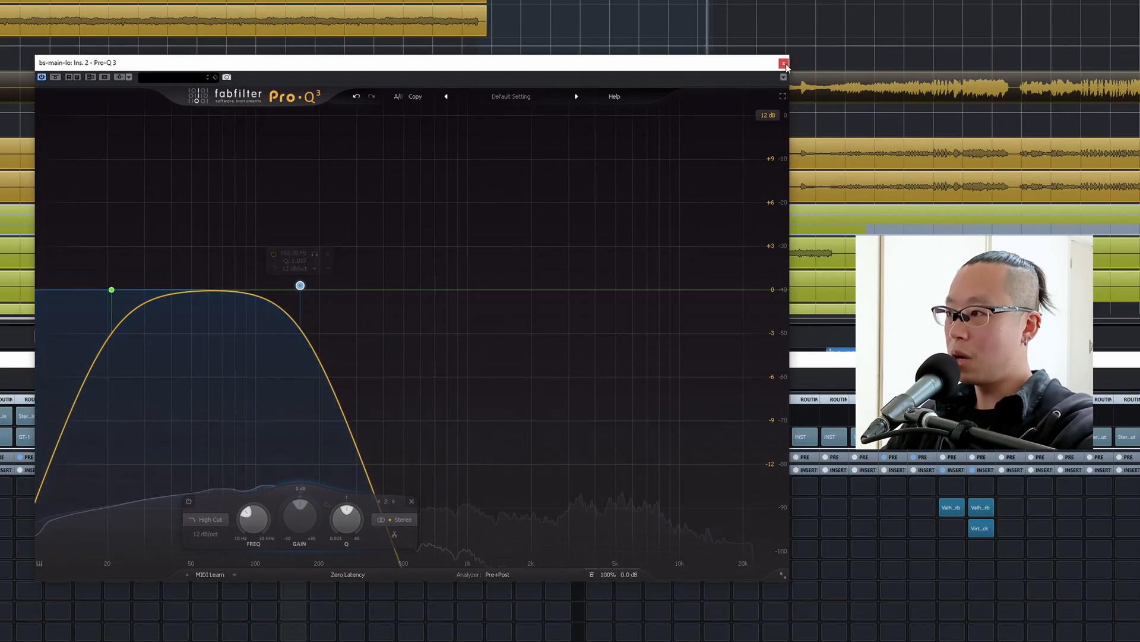
{"action": "left_click", "coordinate": [784, 64]}
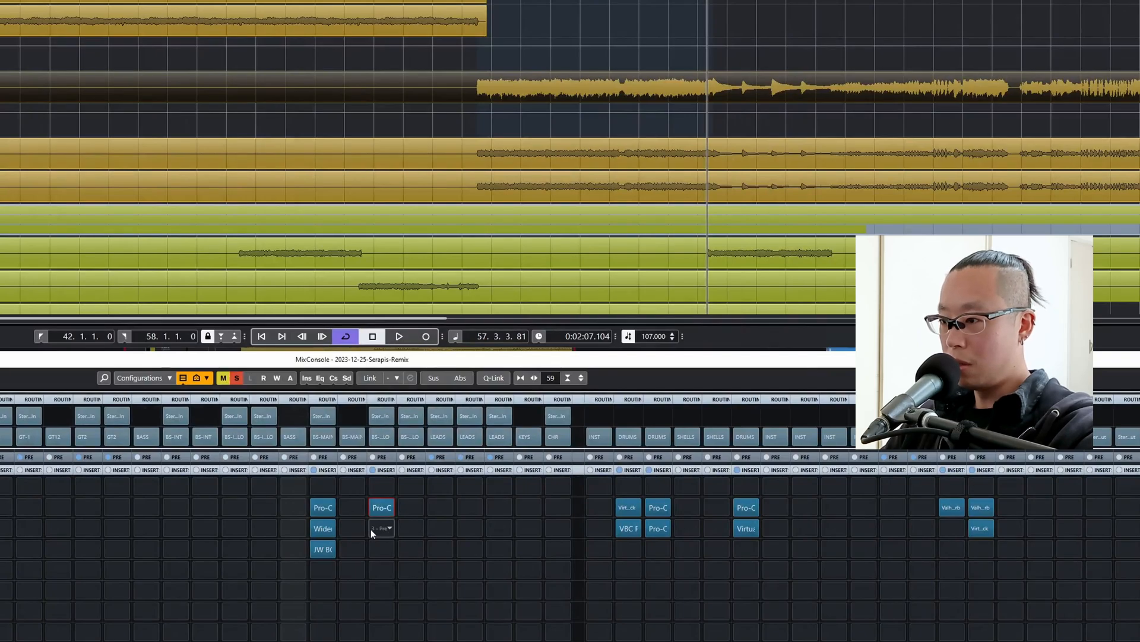
Copy JW BG-Guitars from bs-main-hi into the fourth insert slot of bs-main-lo and play the section with it open.
{"action": "left_click_drag", "start_coordinate": [319, 551], "coordinate": [379, 551]}
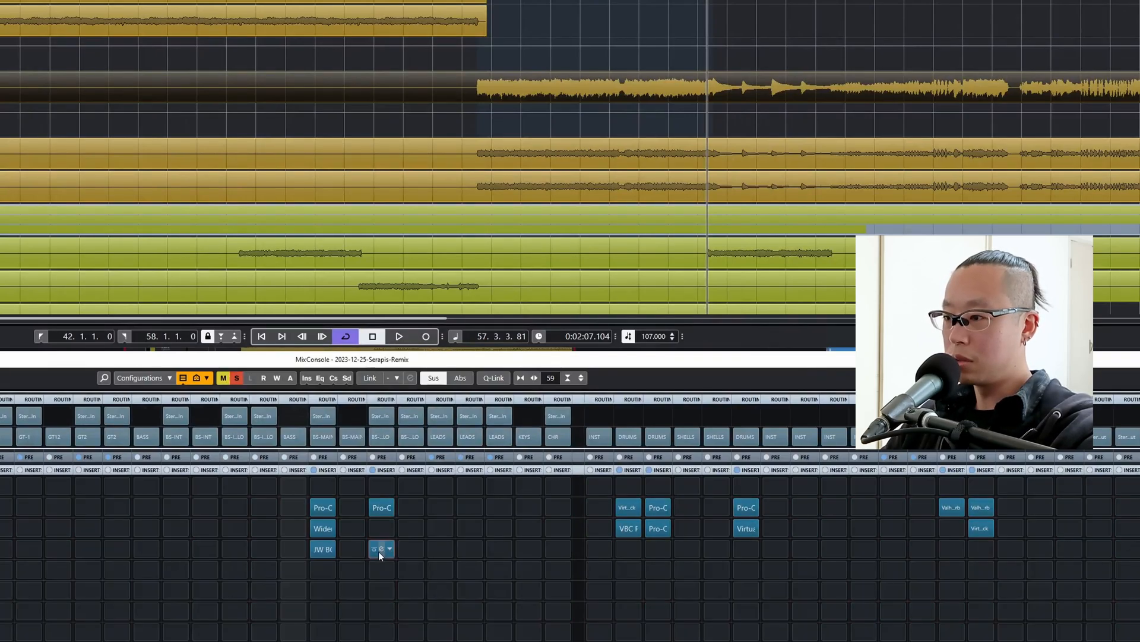
{"action": "left_click", "coordinate": [379, 550]}
{"action": "key", "text": "space"}
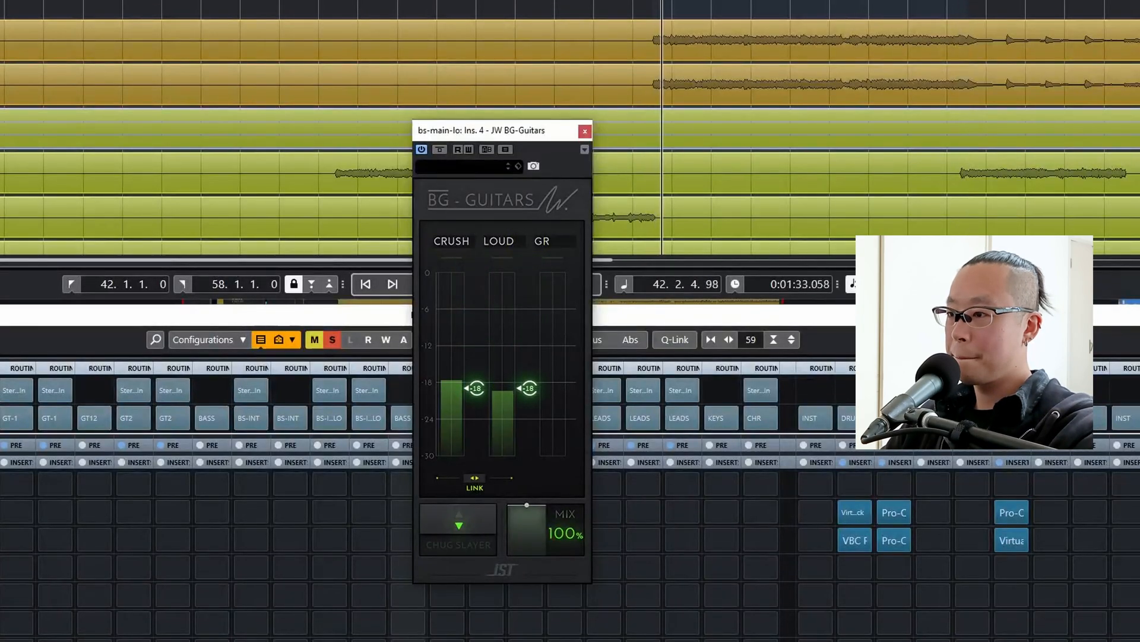
Unlink Crush and Loud in the bs-main-lo JW BG-Guitars, setting Crush to about -19 and Loud to about -7.
{"action": "left_click", "coordinate": [474, 478]}
{"action": "left_click_drag", "start_coordinate": [527, 393], "coordinate": [522, 309]}
{"action": "left_click", "coordinate": [445, 150]}
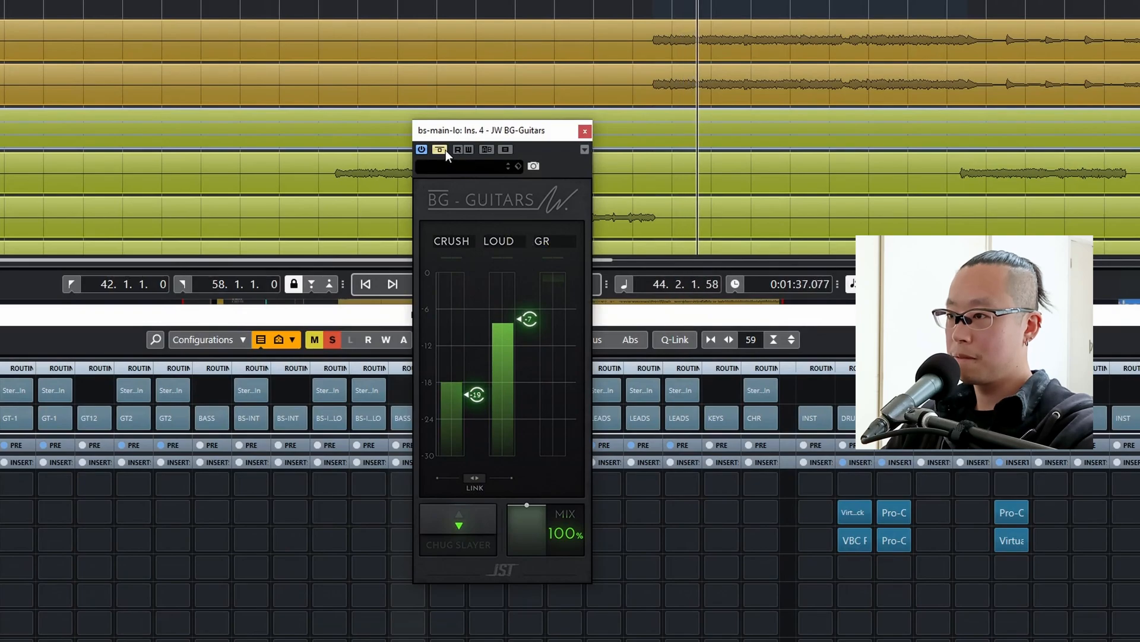
{"action": "left_click", "coordinate": [445, 150]}
{"action": "left_click_drag", "start_coordinate": [476, 405], "coordinate": [472, 398]}
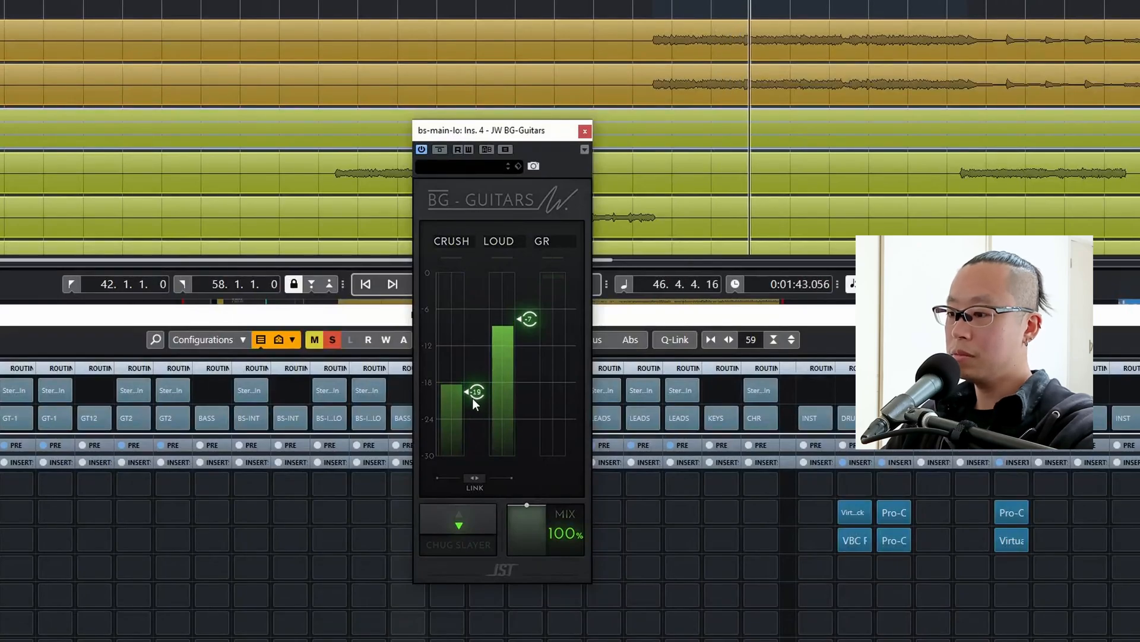
{"action": "key", "text": "space"}
{"action": "left_click", "coordinate": [585, 131]}
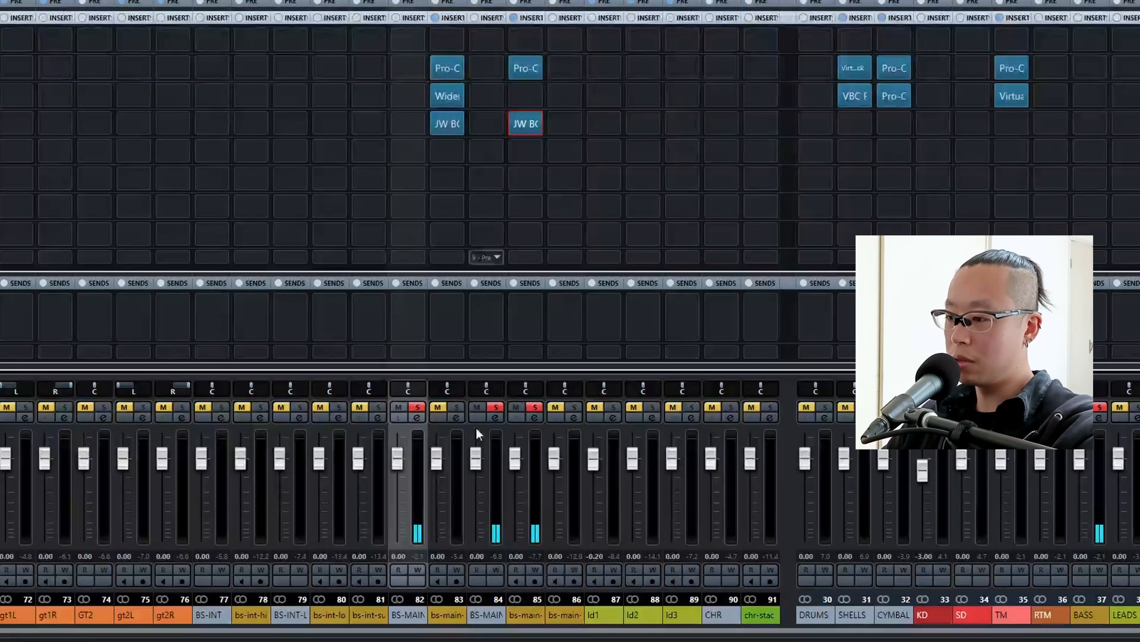
Switch the solo from bs-main-lo to bs-main-sub and load Guitar Rig 6 in its first insert slot.
{"action": "left_click", "coordinate": [534, 406], "text": "ctrl"}
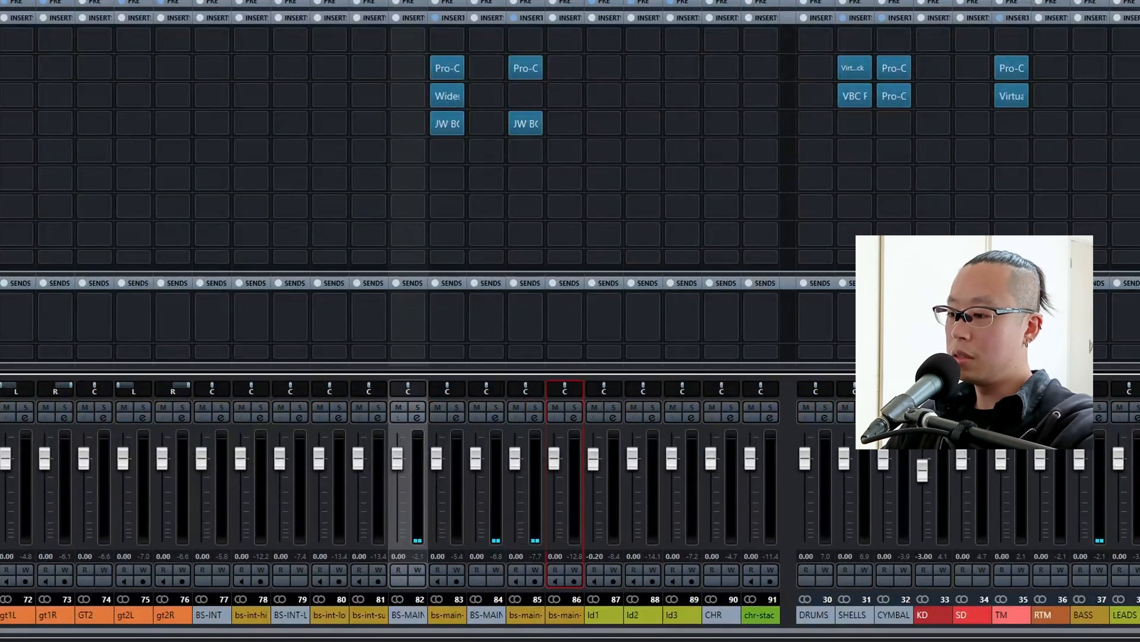
{"action": "left_click", "coordinate": [574, 408]}
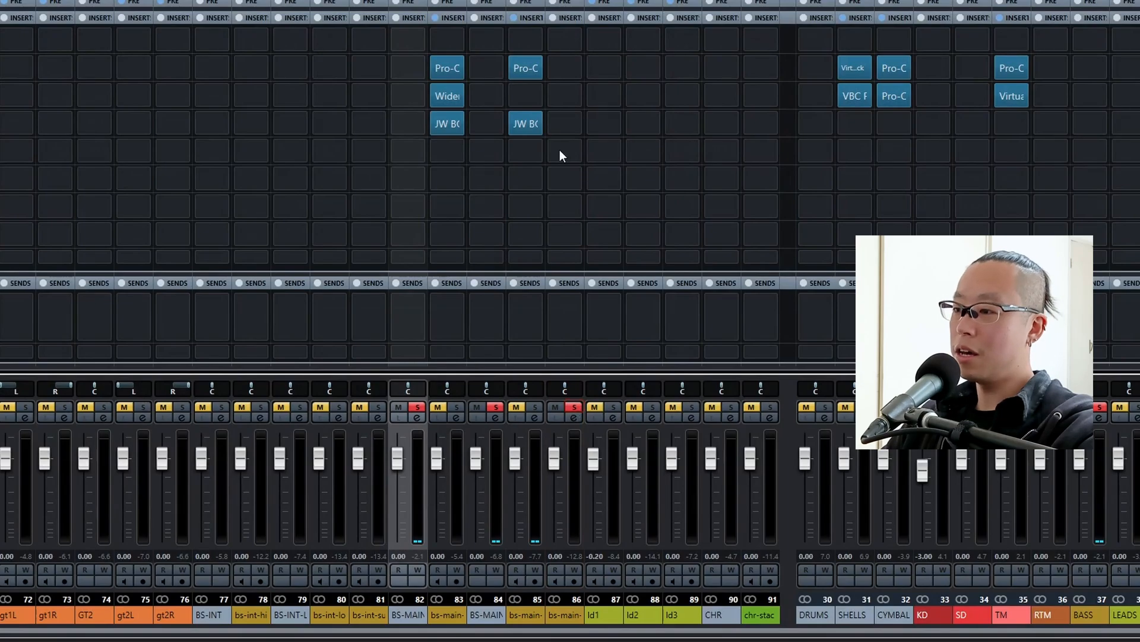
{"action": "left_click", "coordinate": [559, 51]}
{"action": "type", "text": "guitar"}
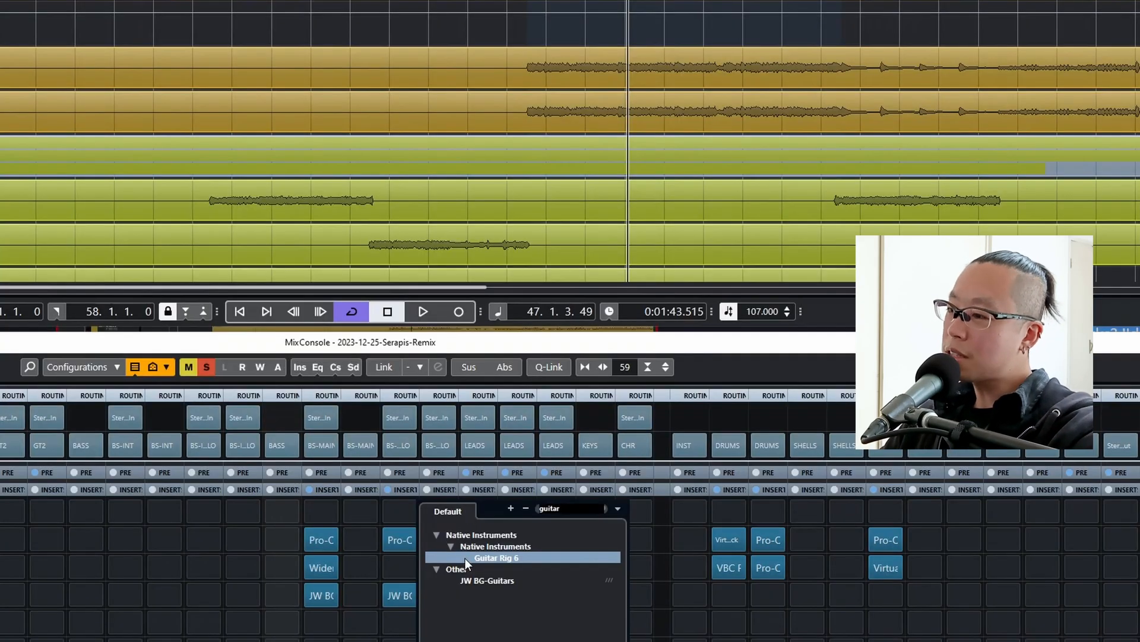
{"action": "double_click", "coordinate": [471, 557]}
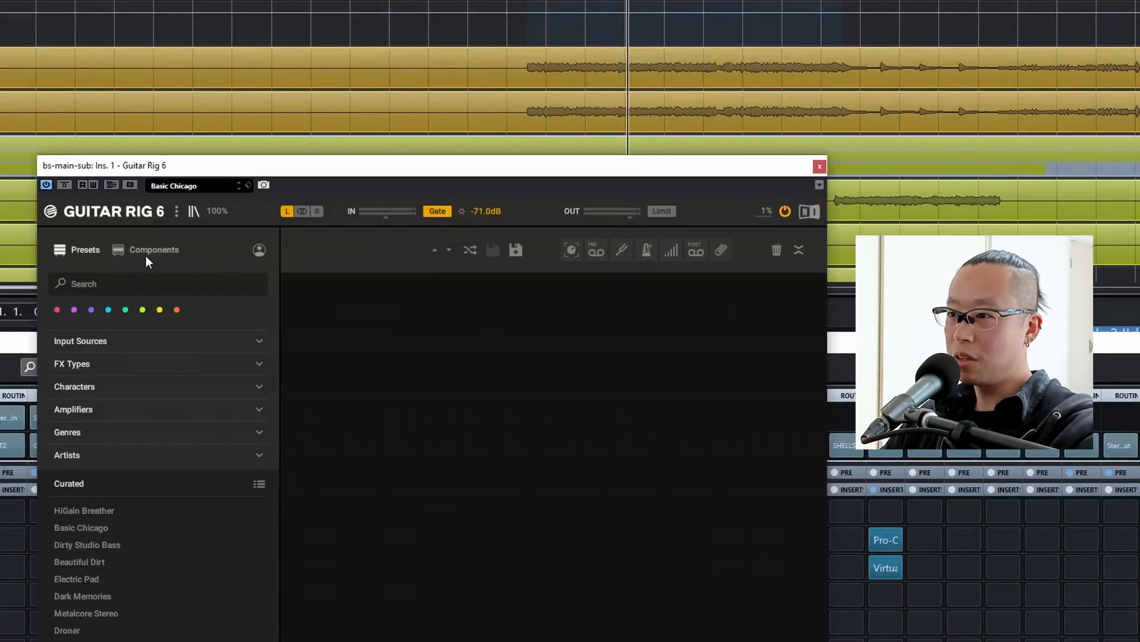
Find the Pitch Pedal component in Guitar Rig 6 and add it to the bs-main-sub rack.
{"action": "left_click", "coordinate": [154, 249]}
{"action": "left_click", "coordinate": [119, 283]}
{"action": "type", "text": "pit"}
{"action": "left_click_drag", "start_coordinate": [215, 421], "coordinate": [467, 381]}
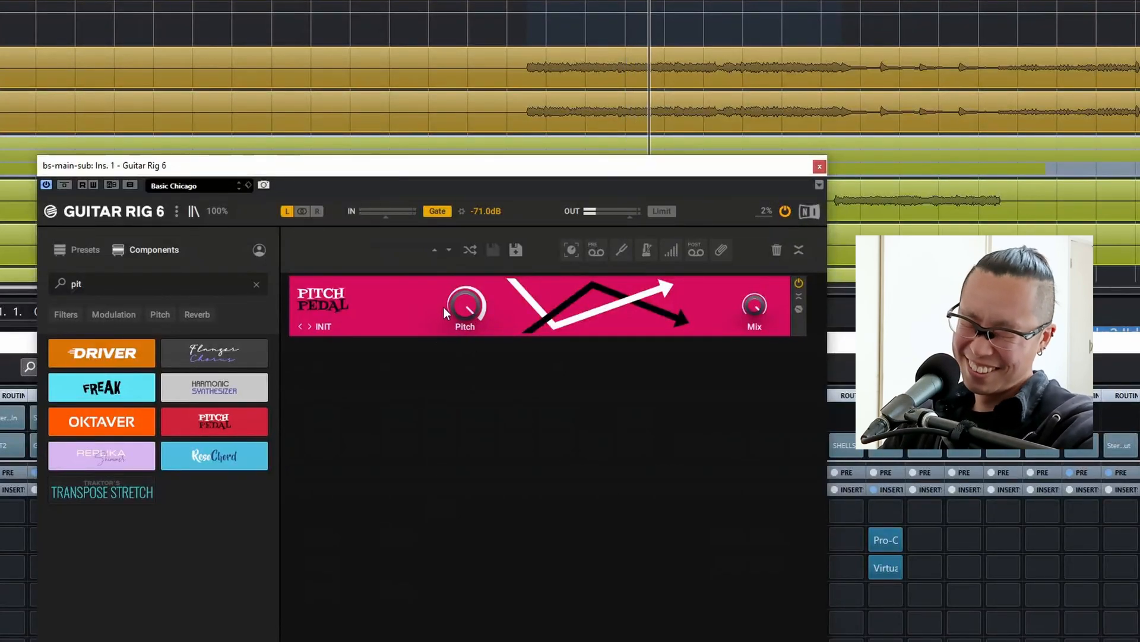
Audition the Pitch Pedal with Pitch at 0% and return Pitch to its maximum.
{"action": "left_click_drag", "start_coordinate": [444, 308], "coordinate": [443, 357]}
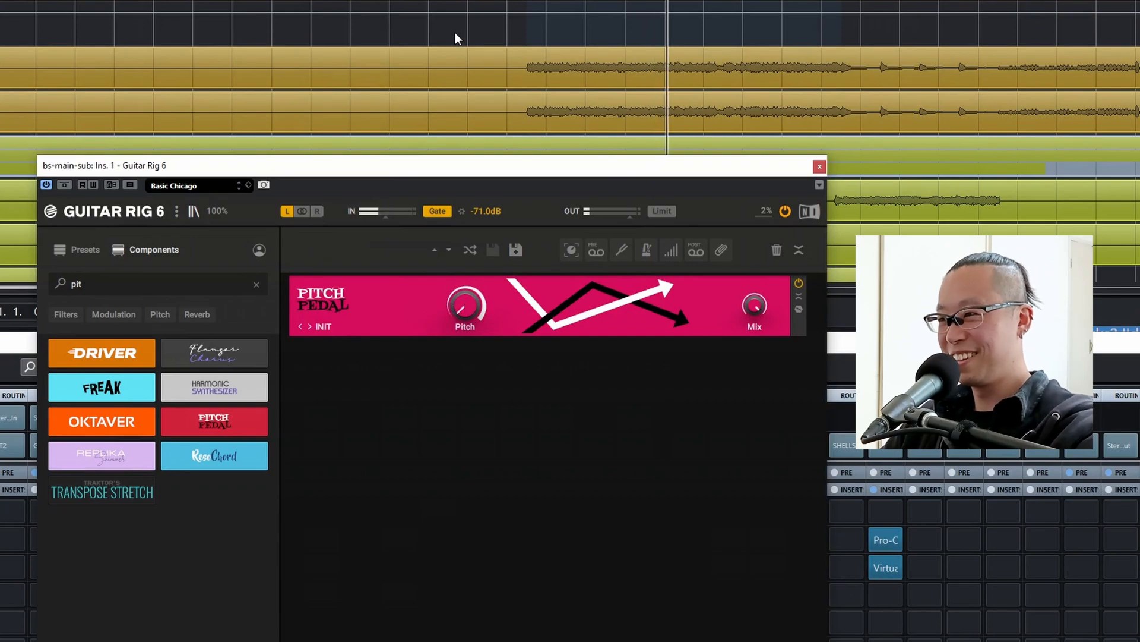
{"action": "mouse_move", "coordinate": [454, 316]}
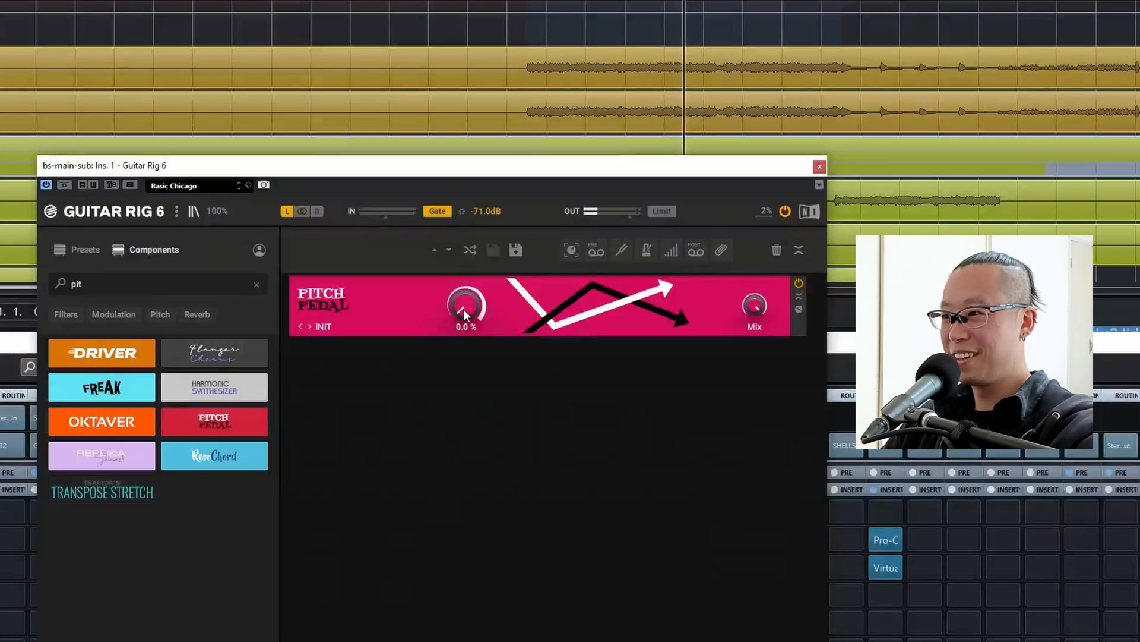
{"action": "left_click_drag", "start_coordinate": [463, 312], "coordinate": [463, 252]}
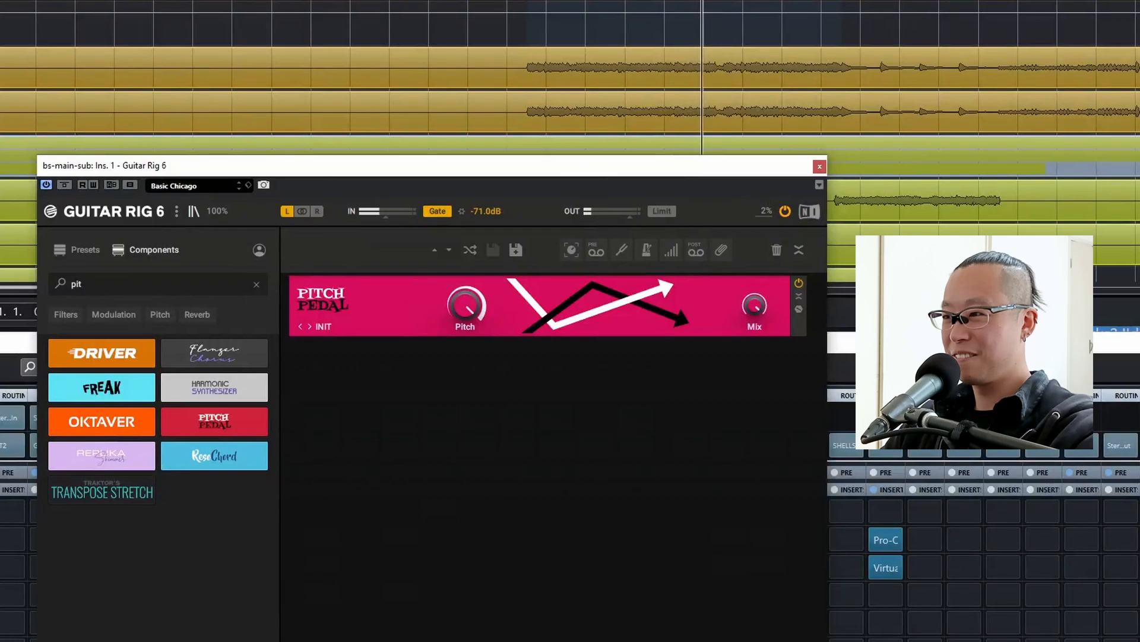
{"action": "left_click", "coordinate": [820, 166]}
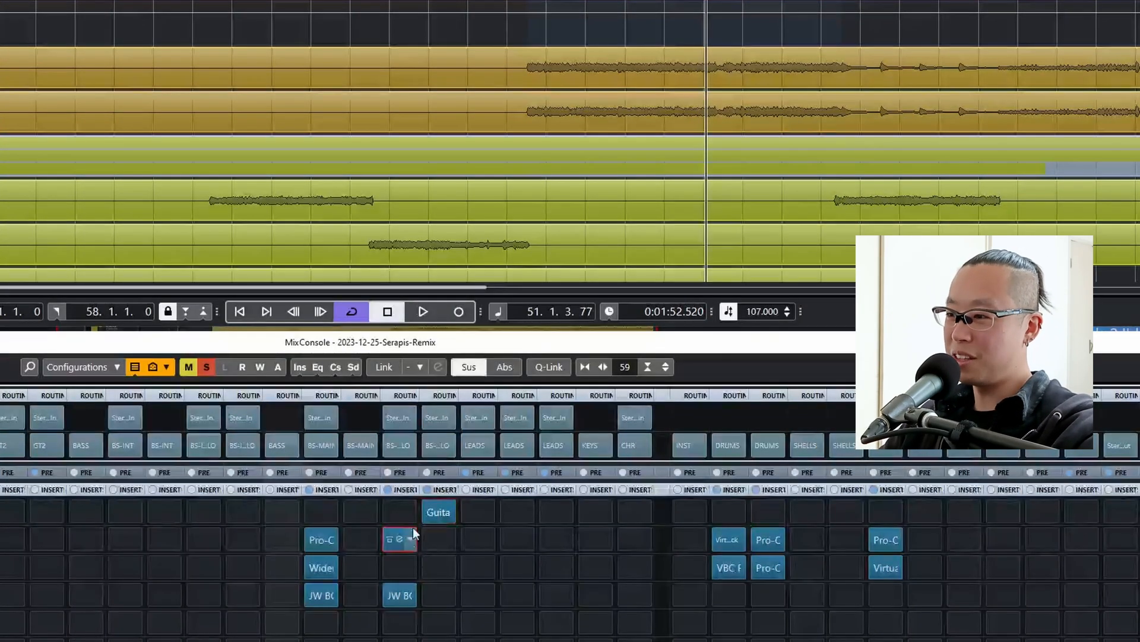
Copy the Pro-Q 3 from bs-main-lo into the second insert slot of bs-main-sub and set its high cut to about 51 Hz.
{"action": "left_click_drag", "start_coordinate": [412, 532], "coordinate": [441, 541]}
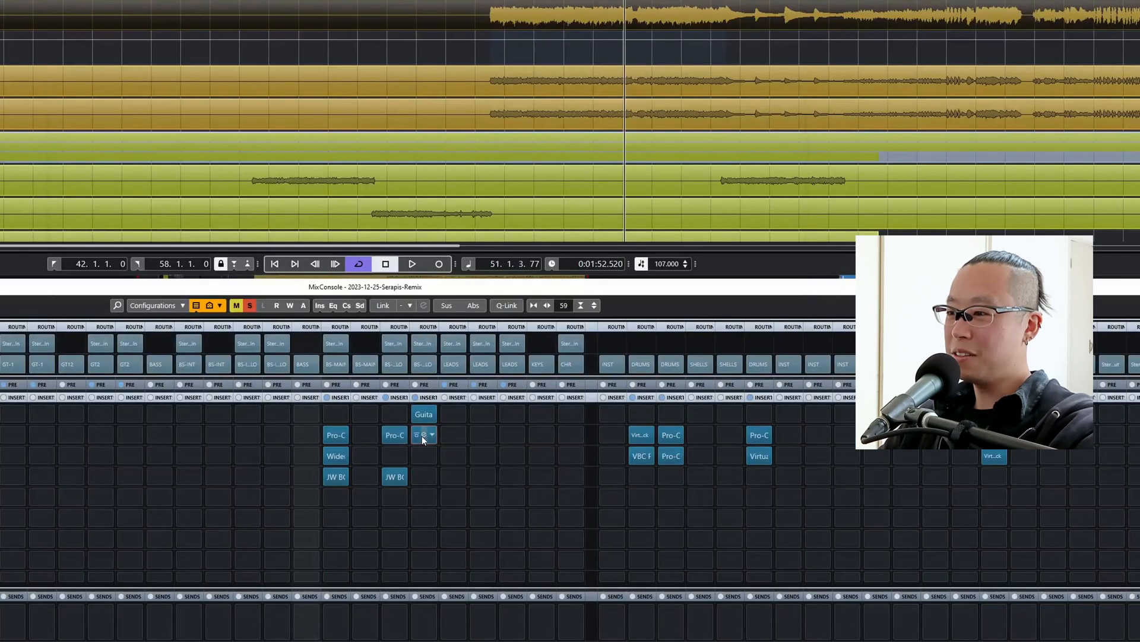
{"action": "double_click", "coordinate": [440, 542]}
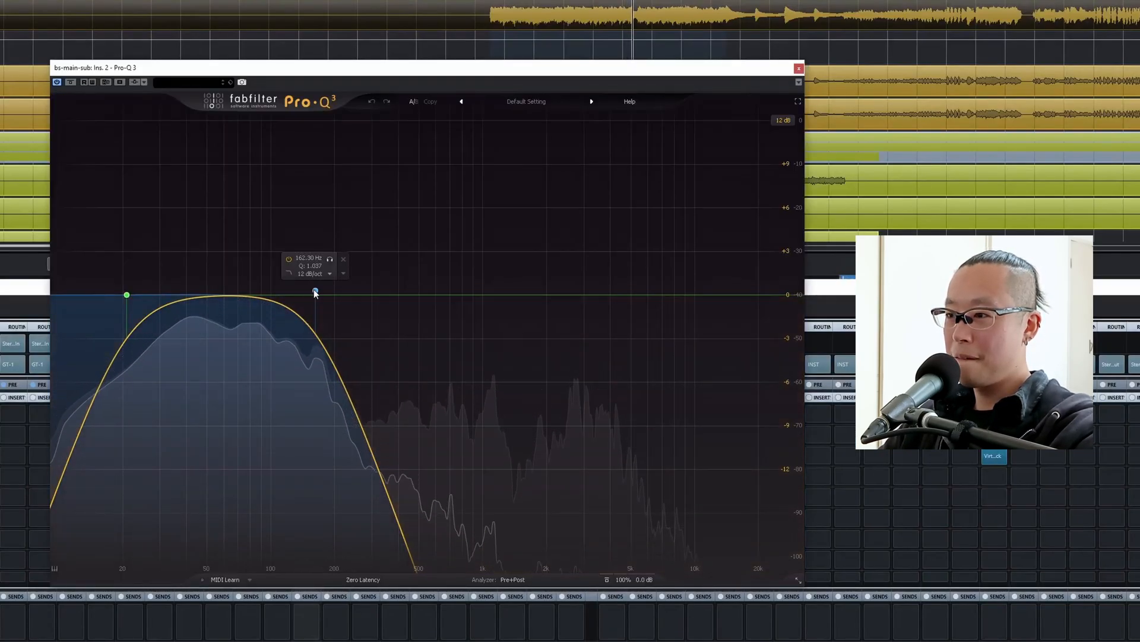
{"action": "left_click_drag", "start_coordinate": [316, 291], "coordinate": [222, 286]}
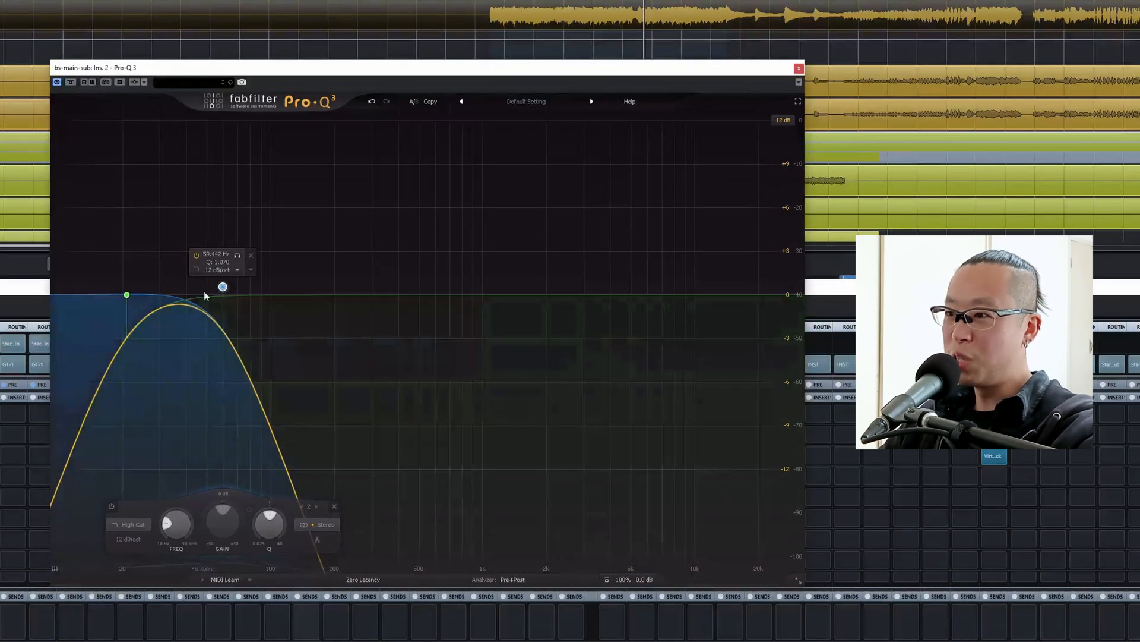
{"action": "left_click_drag", "start_coordinate": [223, 287], "coordinate": [186, 287]}
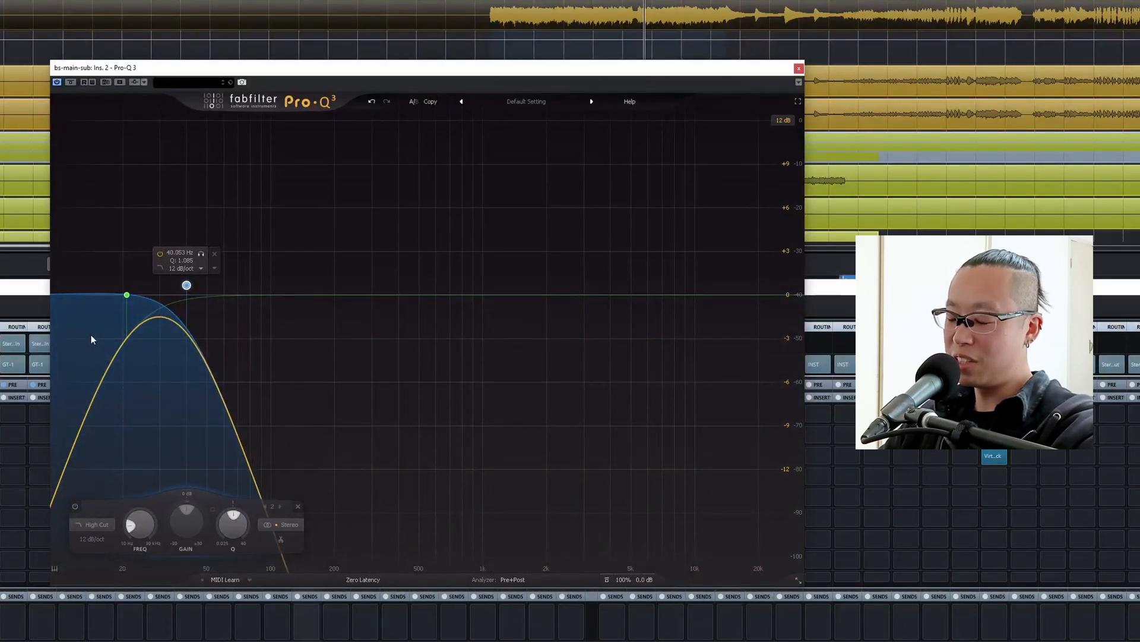
{"action": "key", "text": "space"}
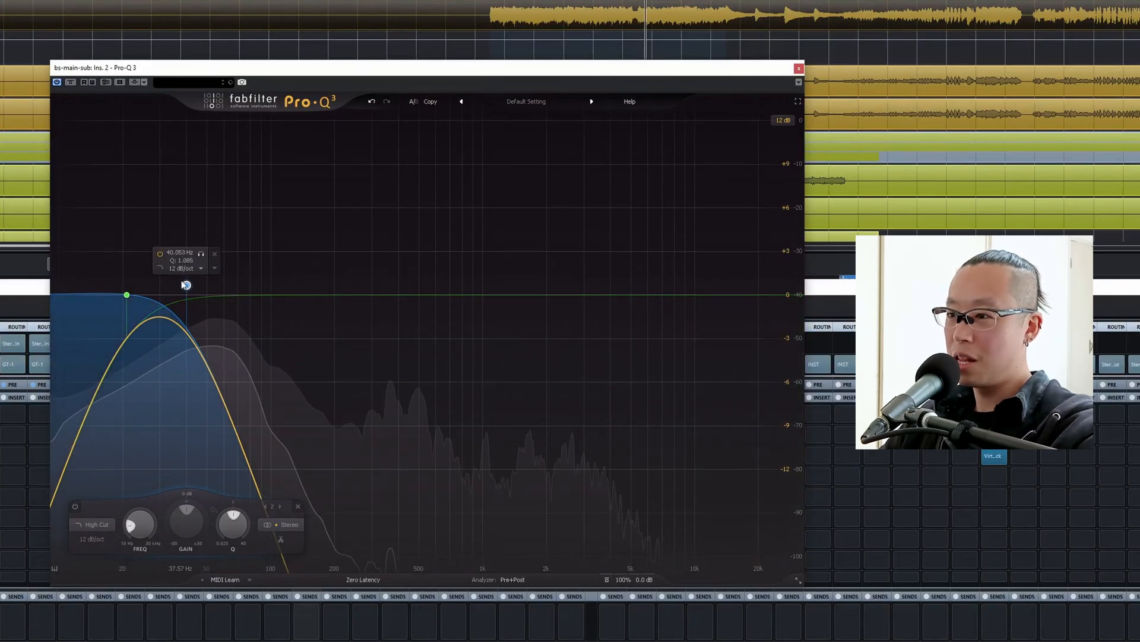
{"action": "left_click_drag", "start_coordinate": [186, 286], "coordinate": [208, 285]}
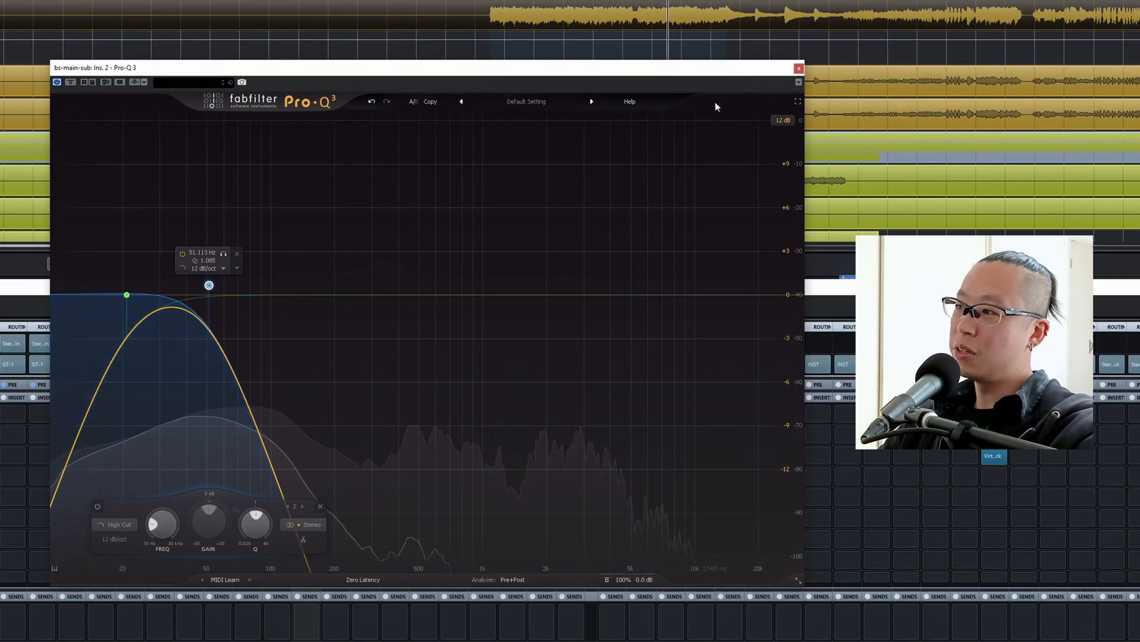
Copy JW BG-Guitars from bs-main-lo to the fourth insert slot of bs-main-sub, setting Loud to about -8 and Crush to about -23.
{"action": "left_click_drag", "start_coordinate": [557, 576], "coordinate": [594, 575]}
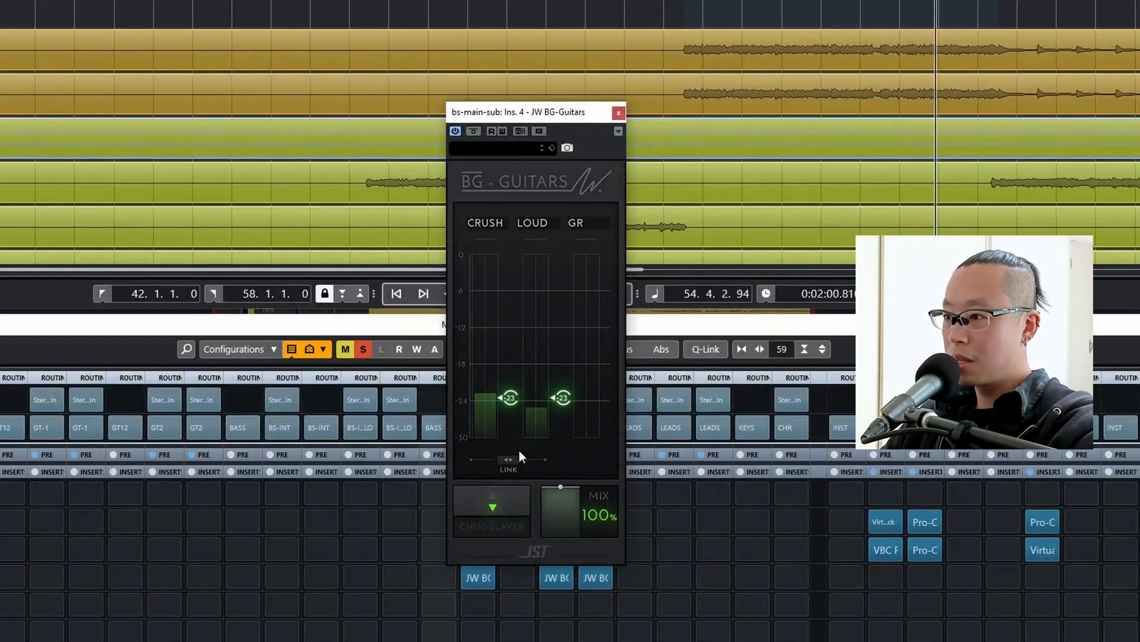
{"action": "left_click_drag", "start_coordinate": [562, 397], "coordinate": [549, 301]}
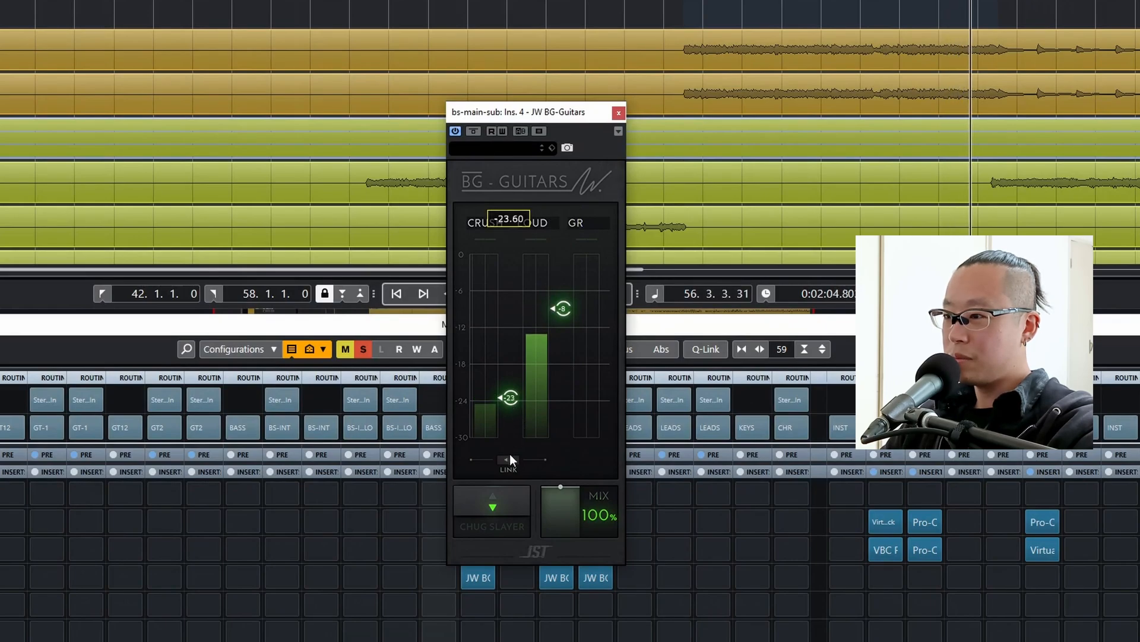
{"action": "left_click_drag", "start_coordinate": [510, 453], "coordinate": [511, 428]}
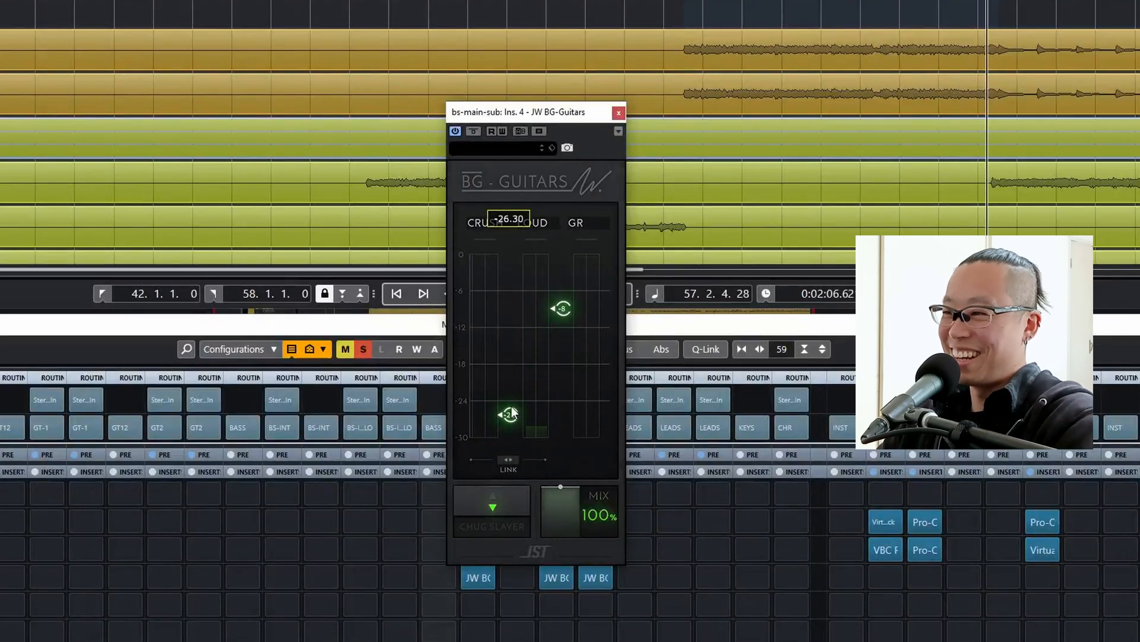
{"action": "left_click_drag", "start_coordinate": [514, 412], "coordinate": [508, 411]}
{"action": "key", "text": "space"}
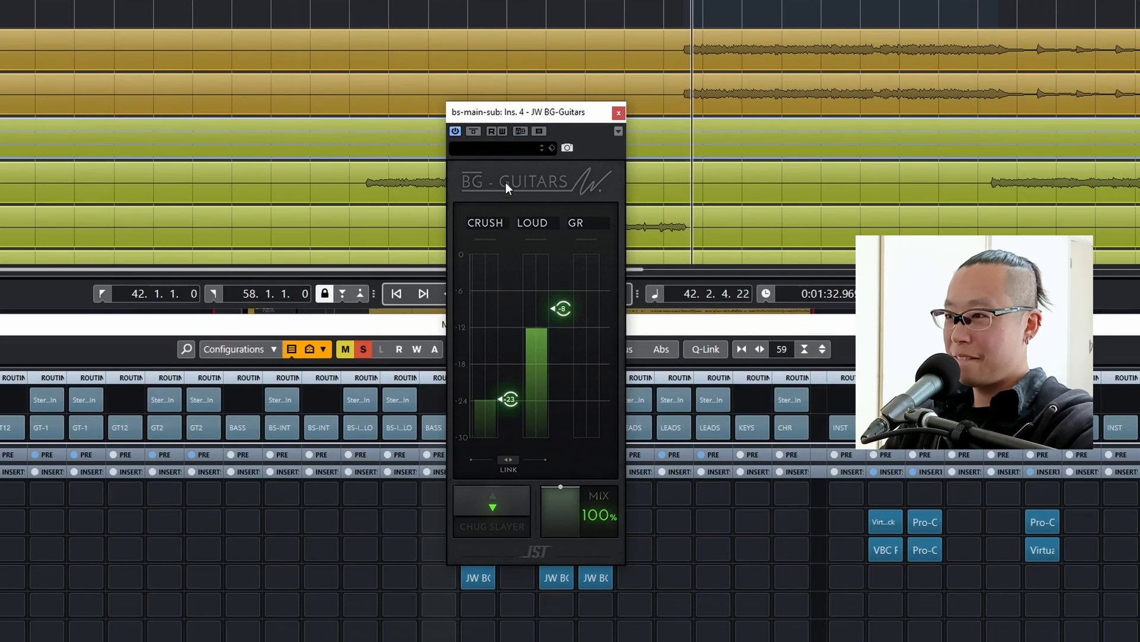
{"action": "left_click", "coordinate": [618, 114]}
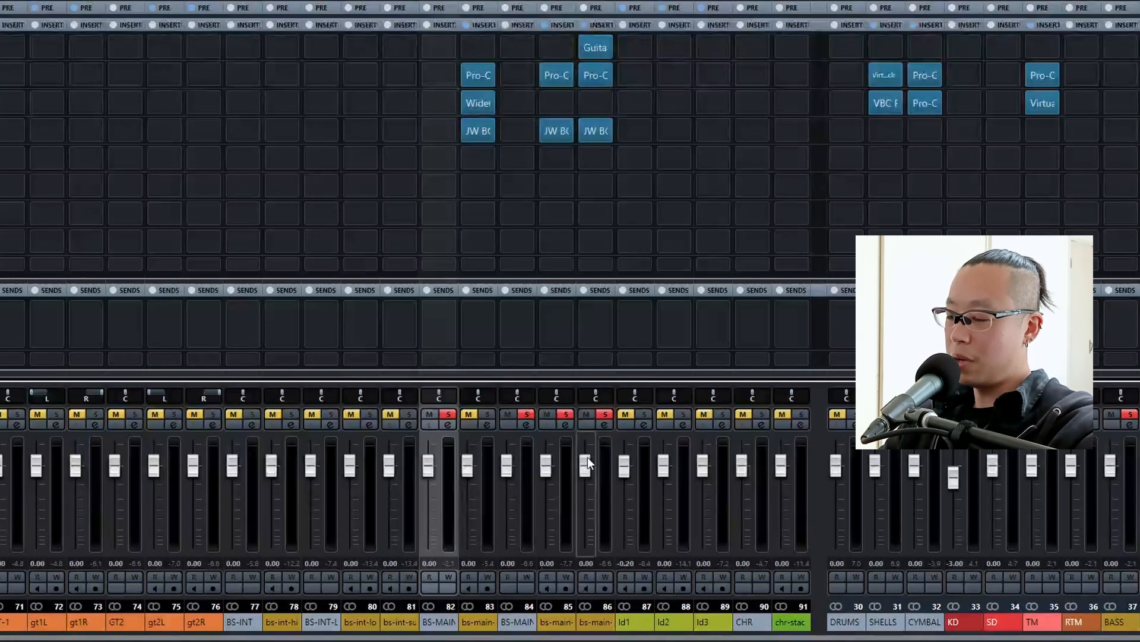
Compare the main bass with bs-main-sub muted and unmuted during playback.
{"action": "key", "text": "space"}
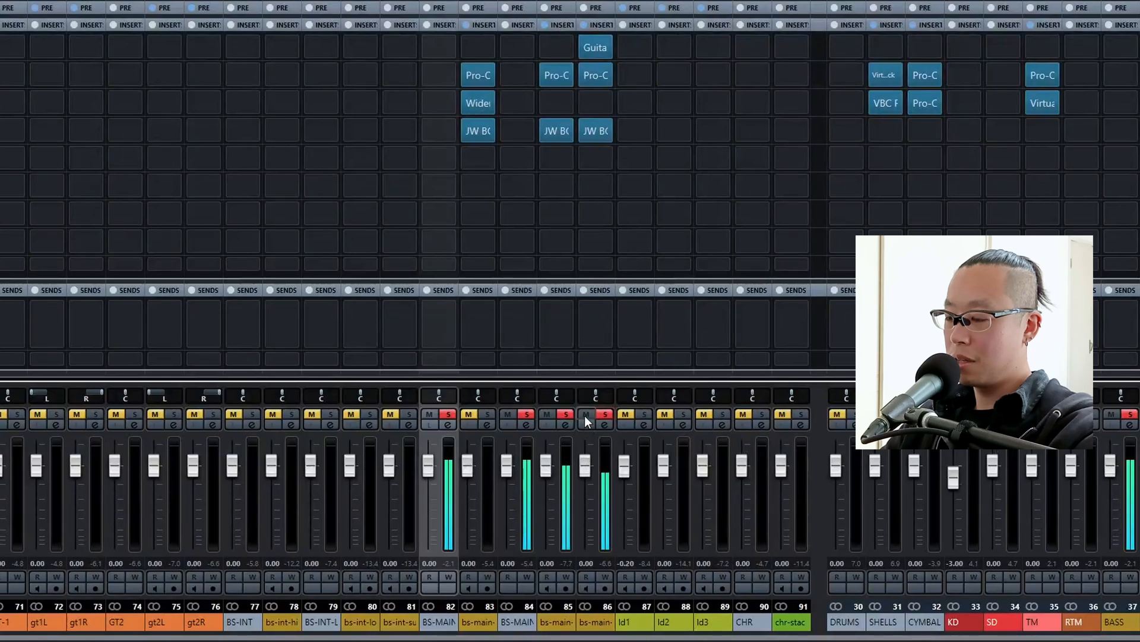
{"action": "left_click", "coordinate": [586, 415]}
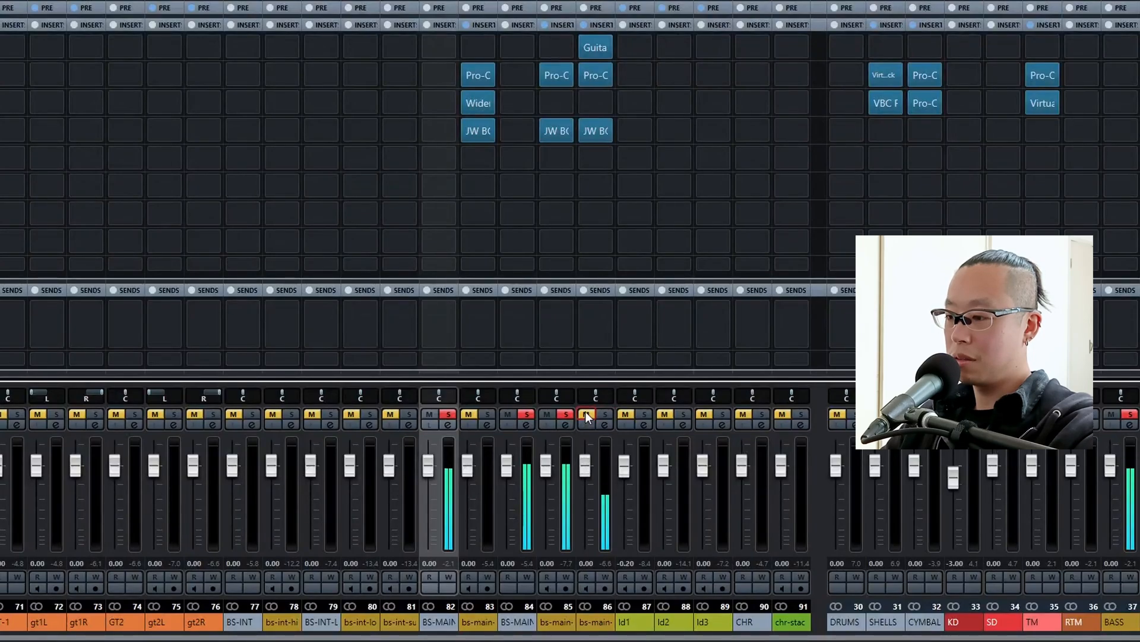
{"action": "left_click", "coordinate": [586, 414]}
{"action": "left_click", "coordinate": [586, 414]}
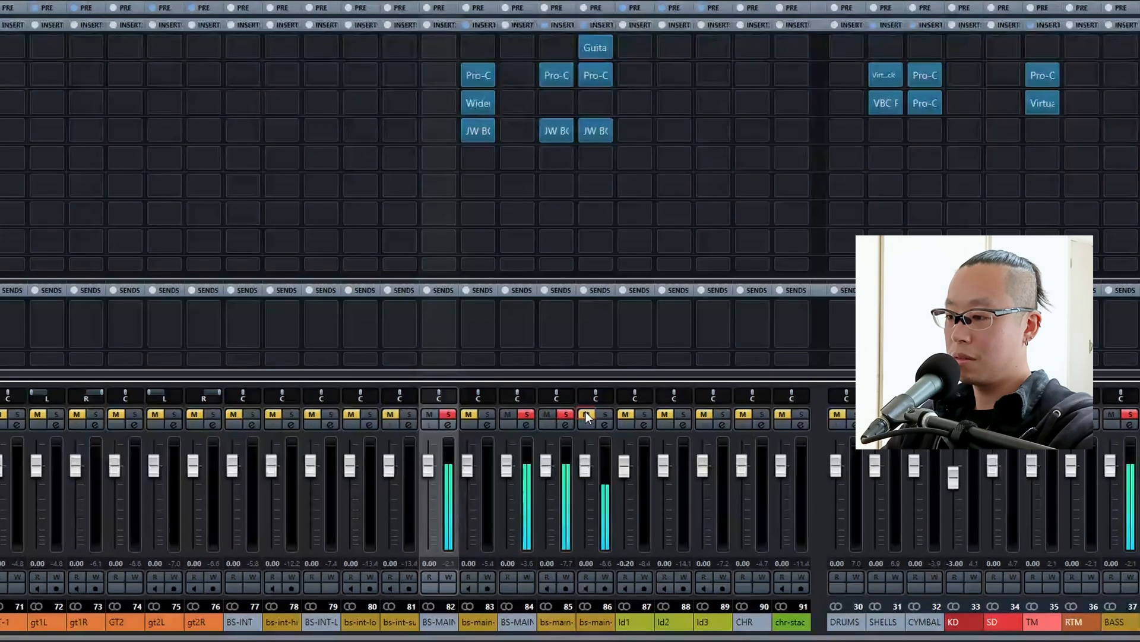
{"action": "left_click", "coordinate": [586, 413]}
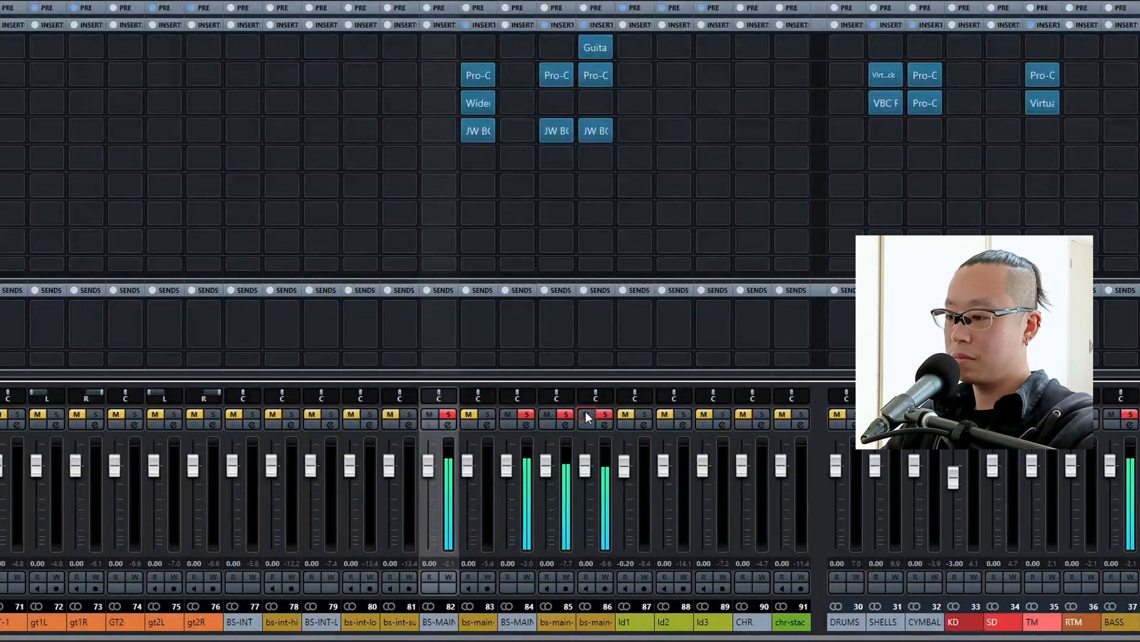
{"action": "left_click", "coordinate": [583, 457]}
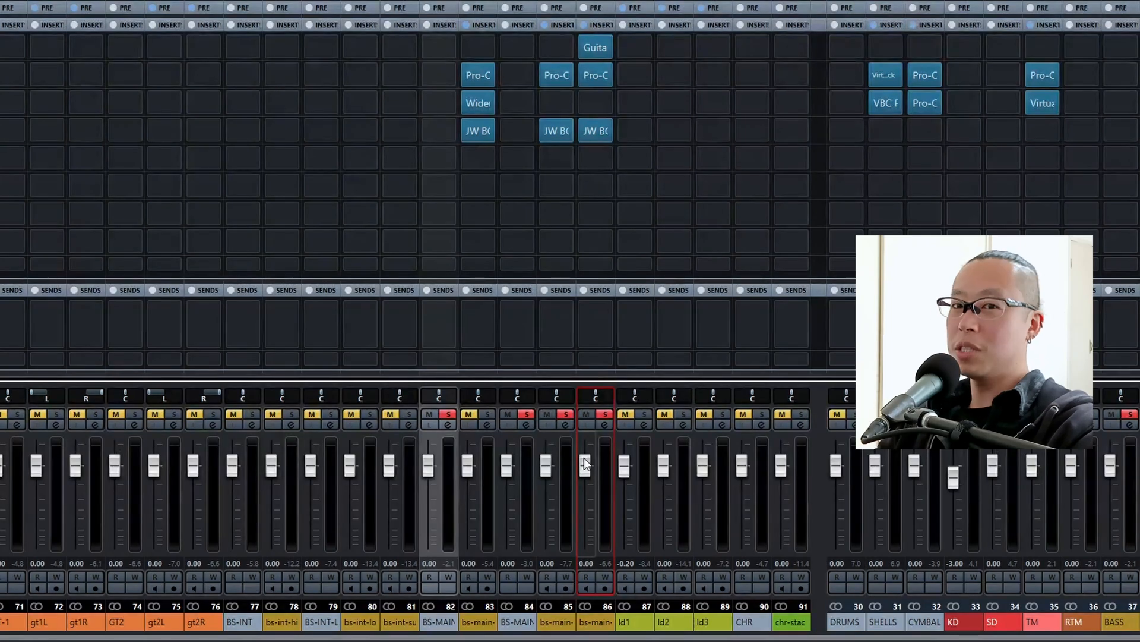
Set Loud to about -14 in the JW BG-Guitars in bs-main-sub's fourth insert slot while listening to playback.
{"action": "left_click", "coordinate": [599, 130]}
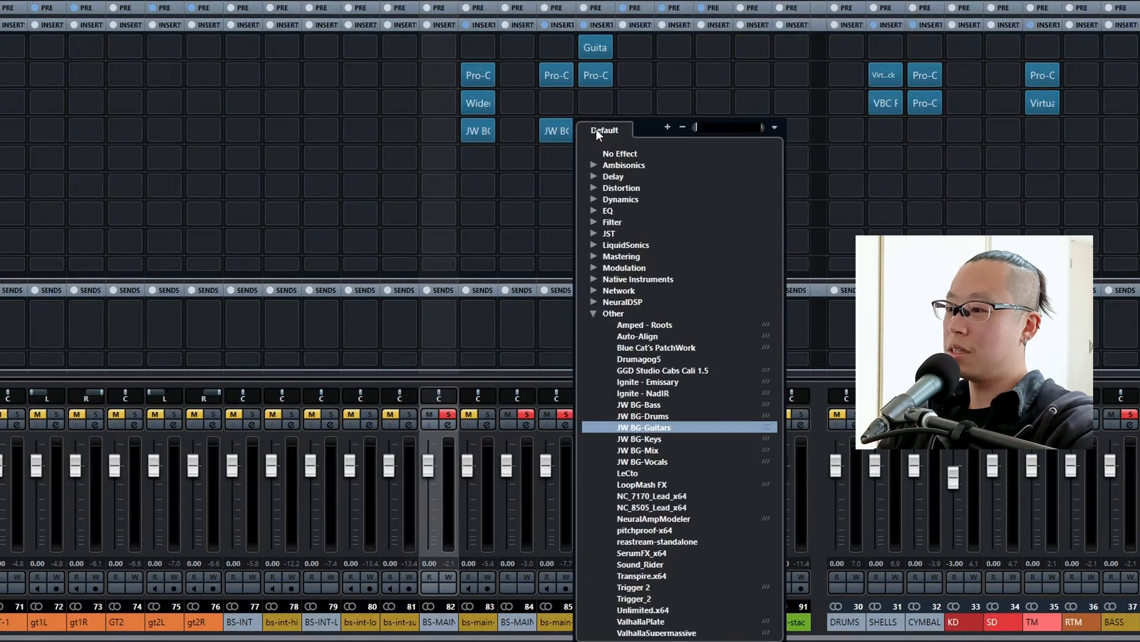
{"action": "left_click", "coordinate": [590, 89]}
{"action": "left_click", "coordinate": [594, 129]}
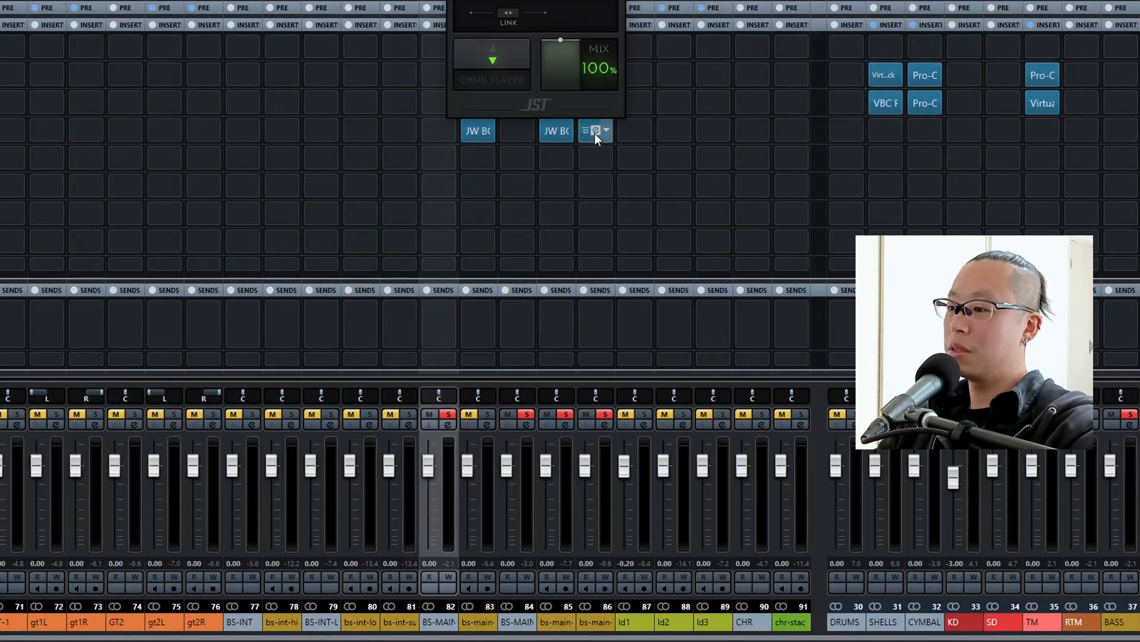
{"action": "key", "text": "space"}
{"action": "left_click_drag", "start_coordinate": [560, 311], "coordinate": [561, 366]}
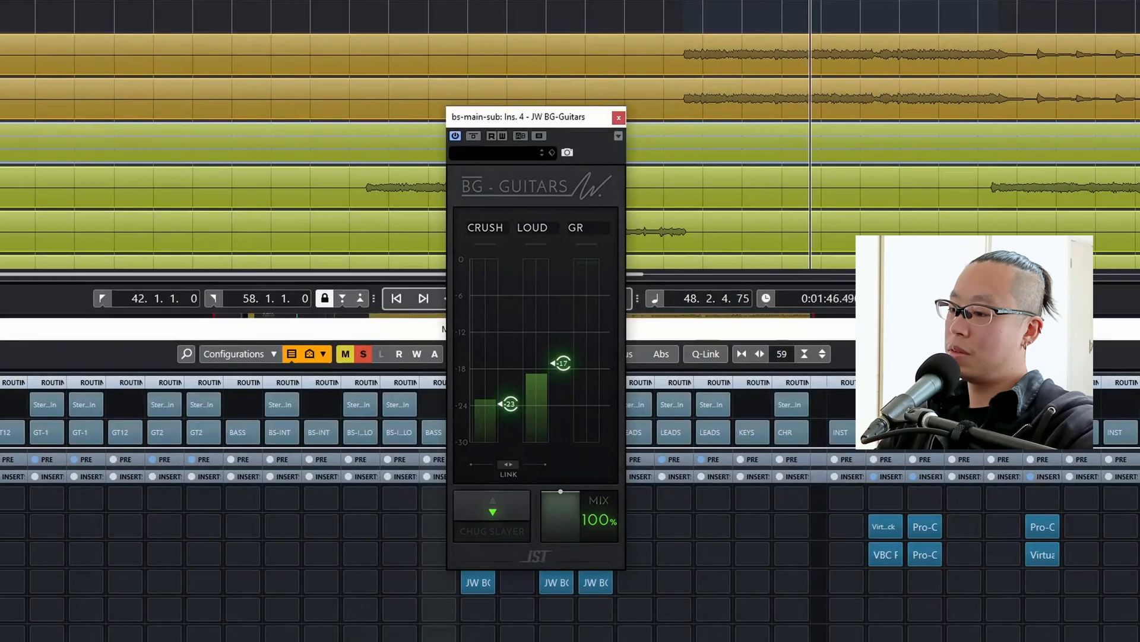
{"action": "left_click_drag", "start_coordinate": [562, 363], "coordinate": [561, 339]}
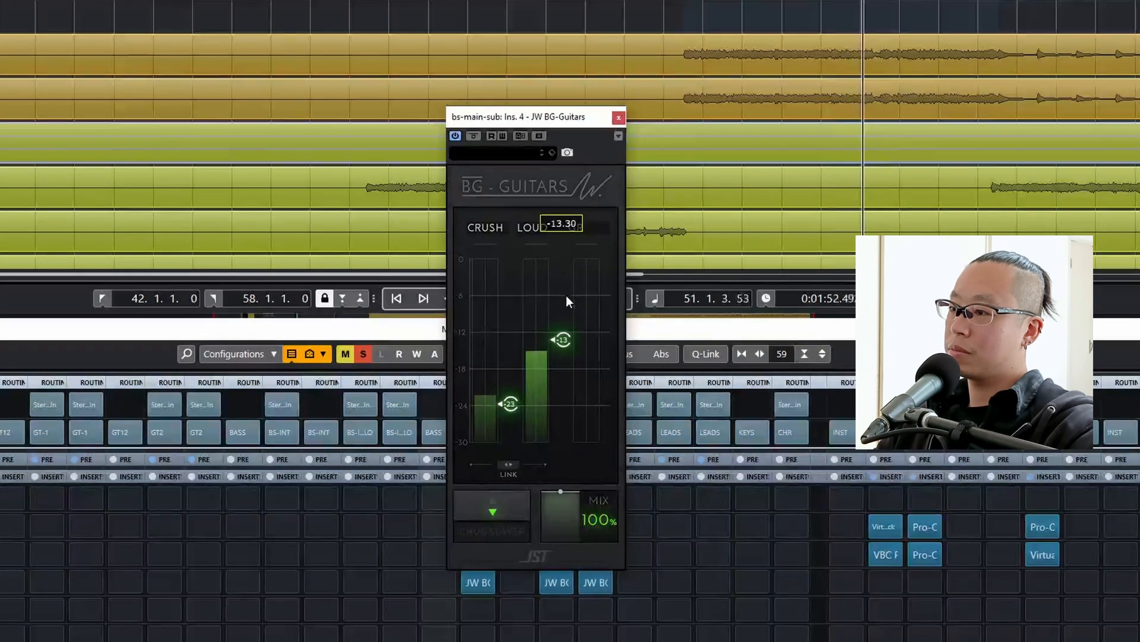
{"action": "left_click_drag", "start_coordinate": [562, 339], "coordinate": [562, 349]}
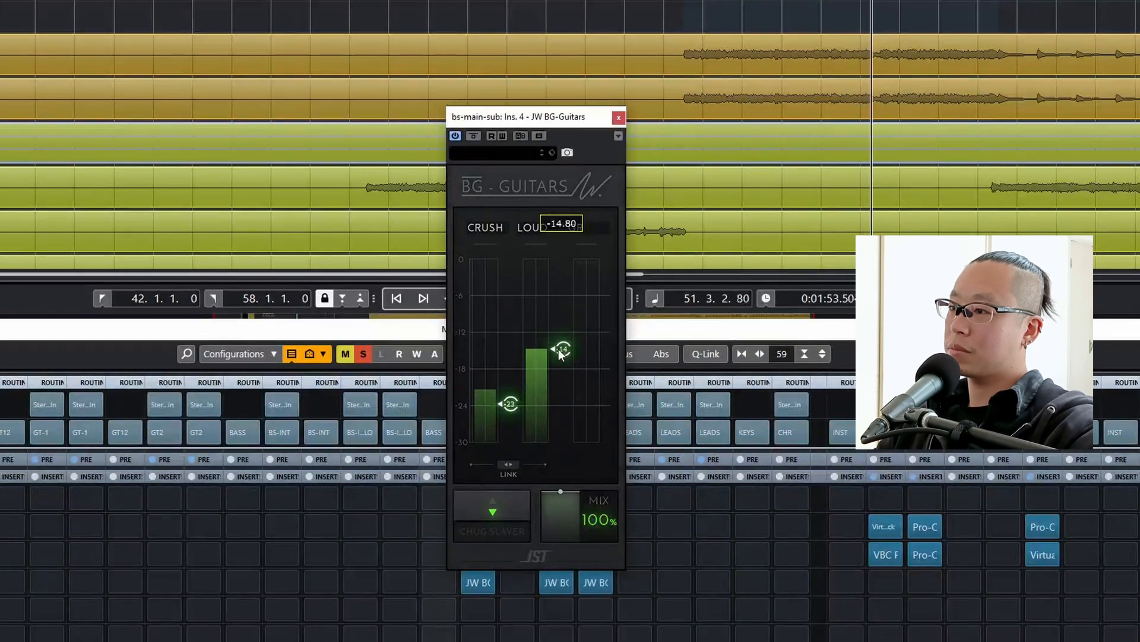
{"action": "left_click", "coordinate": [619, 117]}
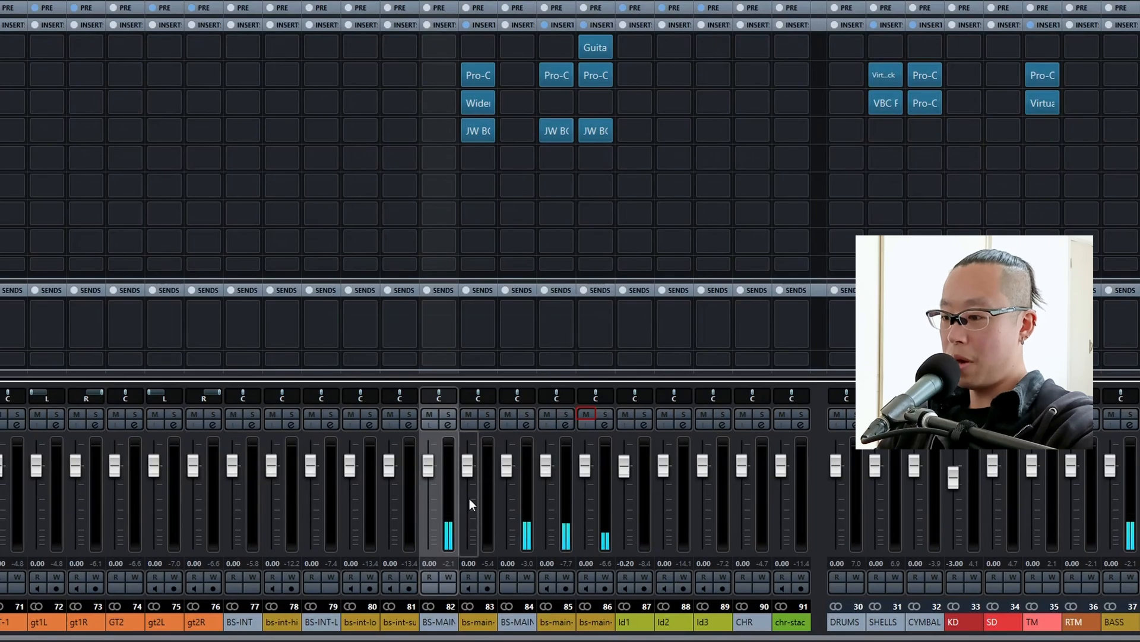
Solo BS-MAIN for a listen and set Loud to -14.60 in the JW BG-Guitars on bs-main-hi, checking by playback from the loop start.
{"action": "left_click", "coordinate": [446, 416]}
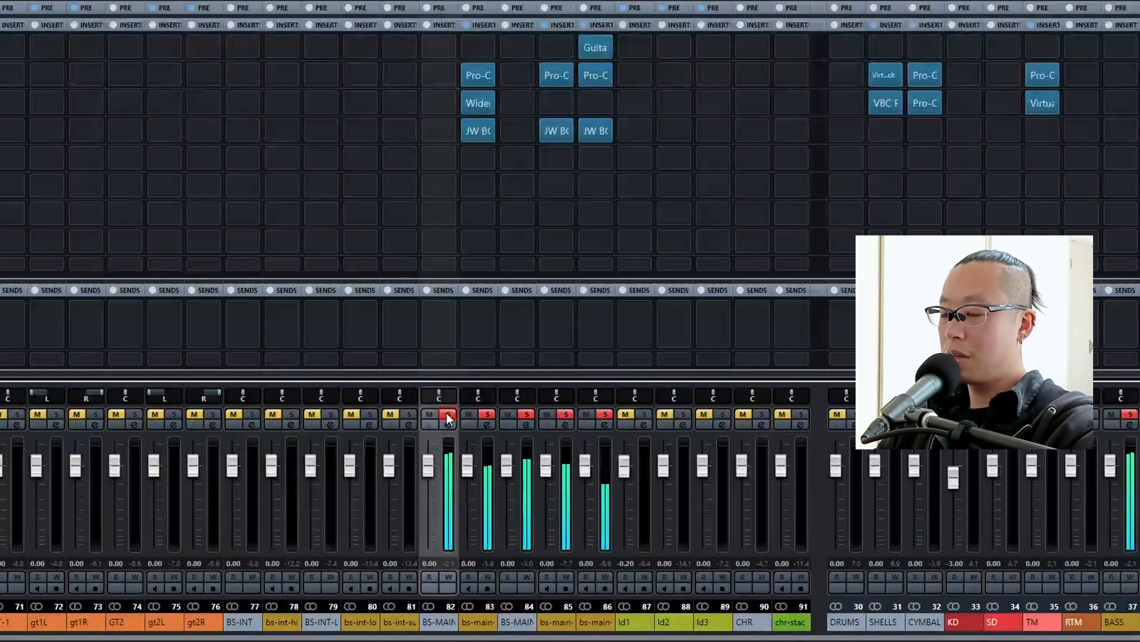
{"action": "left_click", "coordinate": [467, 469]}
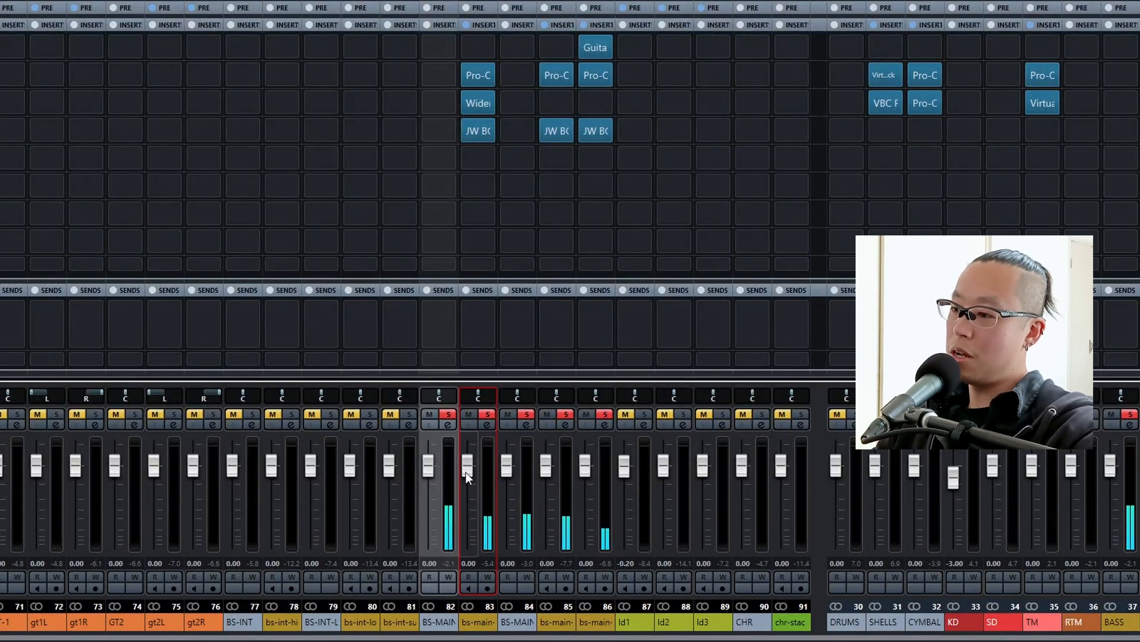
{"action": "left_click", "coordinate": [476, 132]}
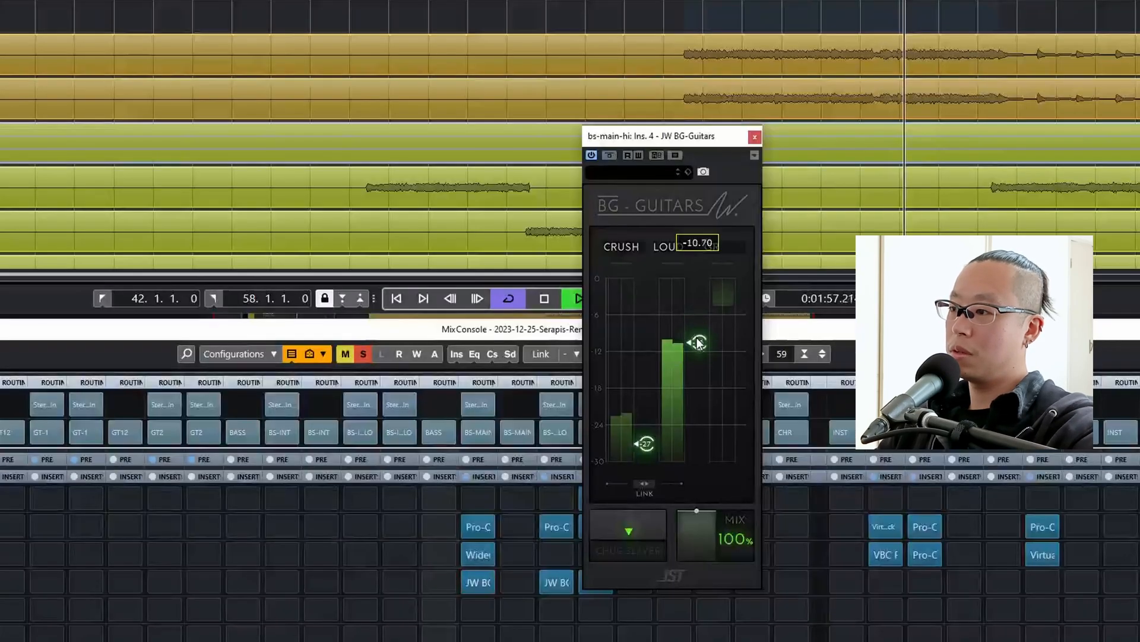
{"action": "left_click_drag", "start_coordinate": [697, 341], "coordinate": [697, 356]}
{"action": "key", "text": "space"}
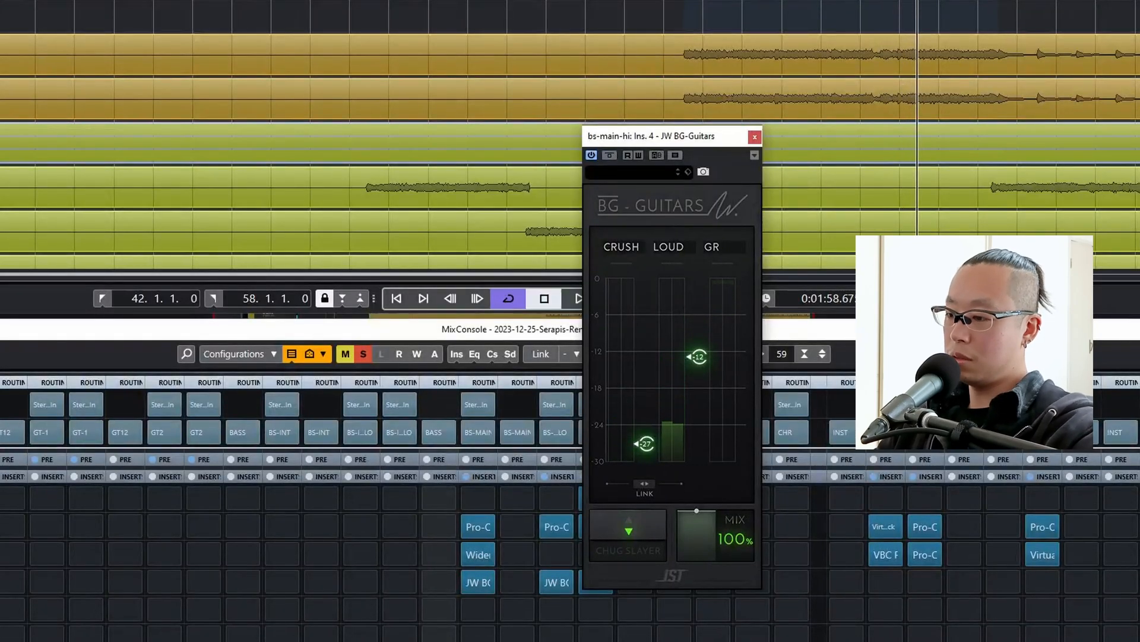
{"action": "key", "text": "KP_1"}
{"action": "key", "text": "space"}
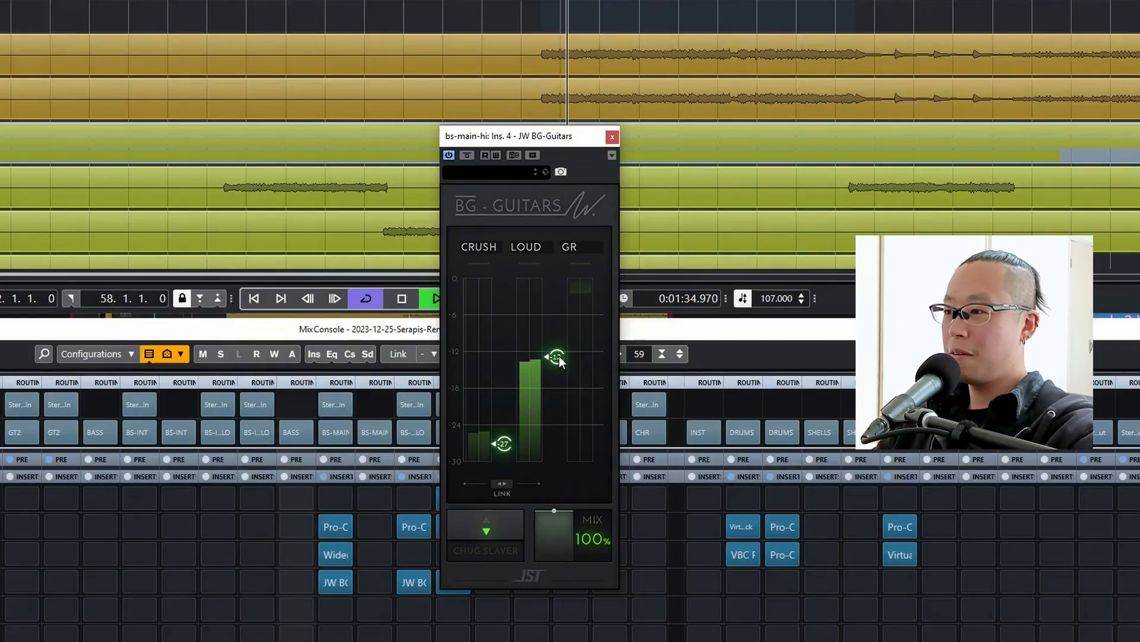
{"action": "left_click_drag", "start_coordinate": [558, 355], "coordinate": [556, 369]}
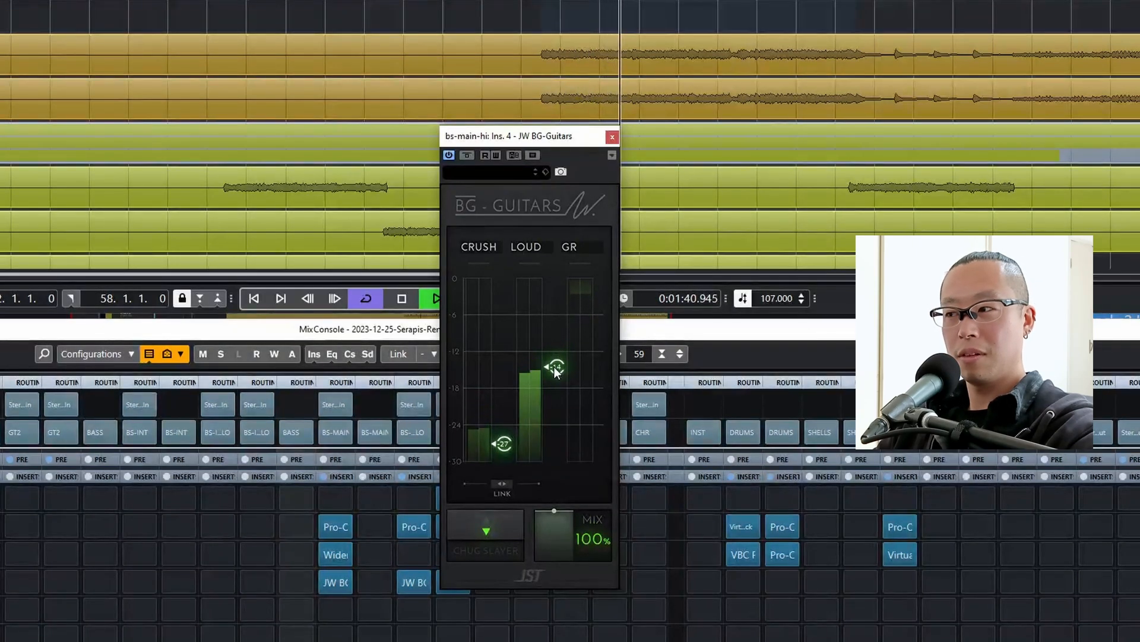
{"action": "key", "text": "space"}
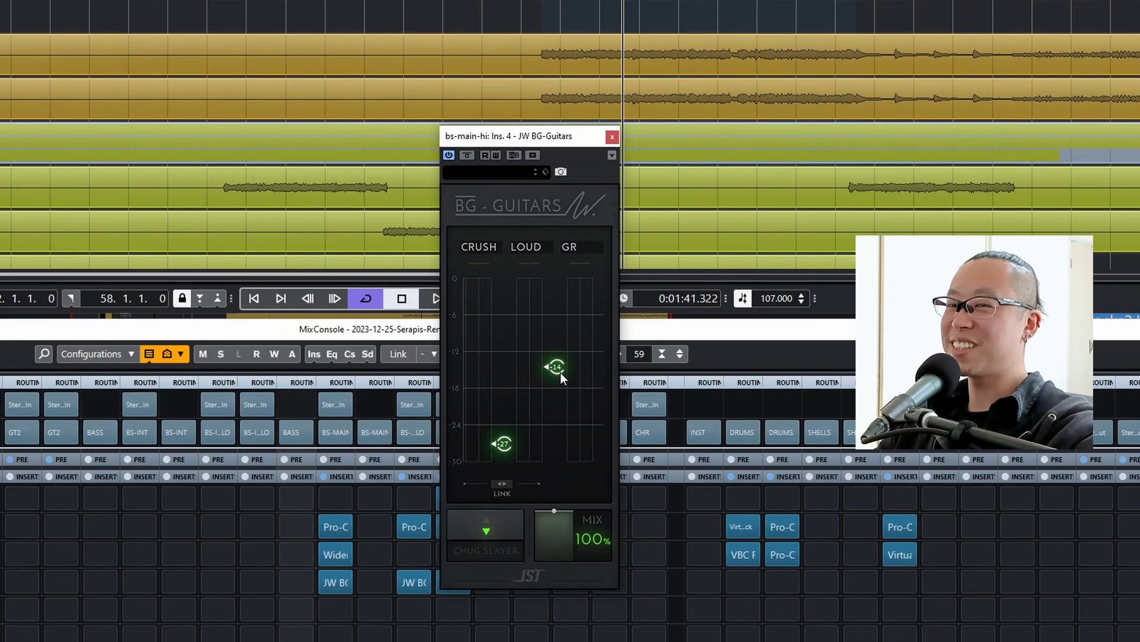
Audition bs-main-hi's JW BG-Guitars with Loud at about -8 and return Loud to -14.60.
{"action": "mouse_move", "coordinate": [553, 358]}
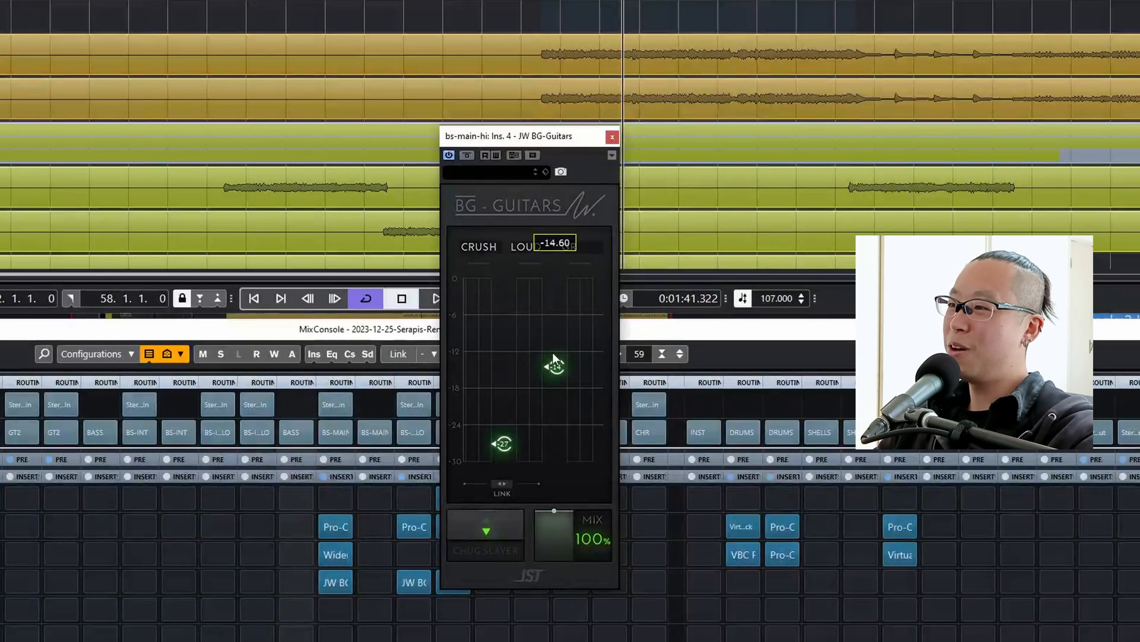
{"action": "key", "text": "space"}
{"action": "left_click_drag", "start_coordinate": [554, 364], "coordinate": [555, 332]}
{"action": "key", "text": "space"}
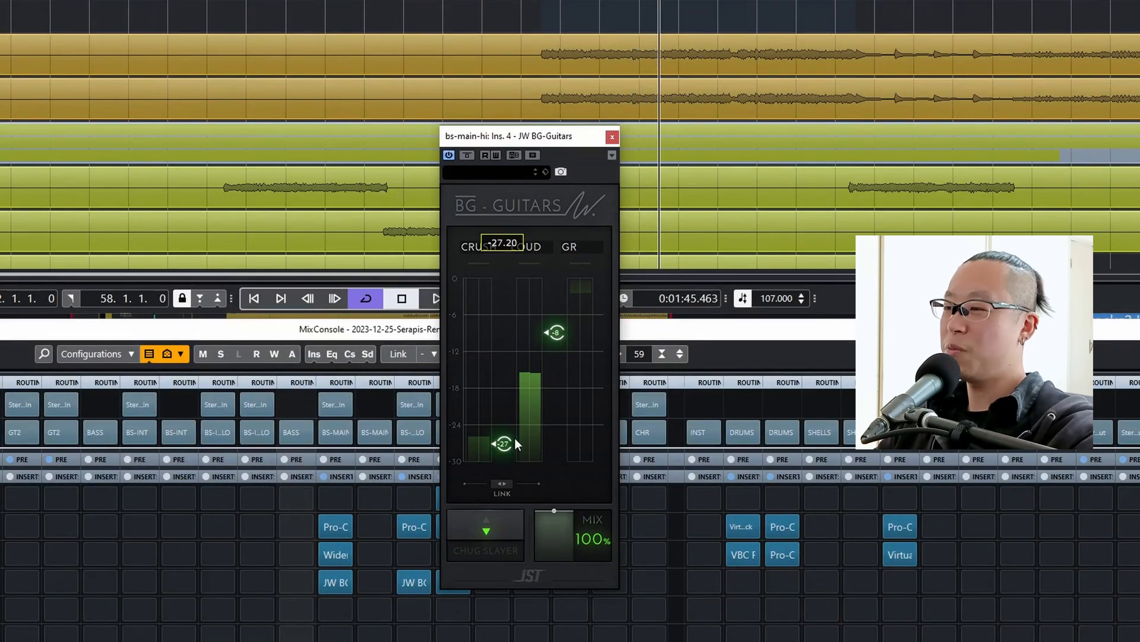
{"action": "mouse_move", "coordinate": [551, 351]}
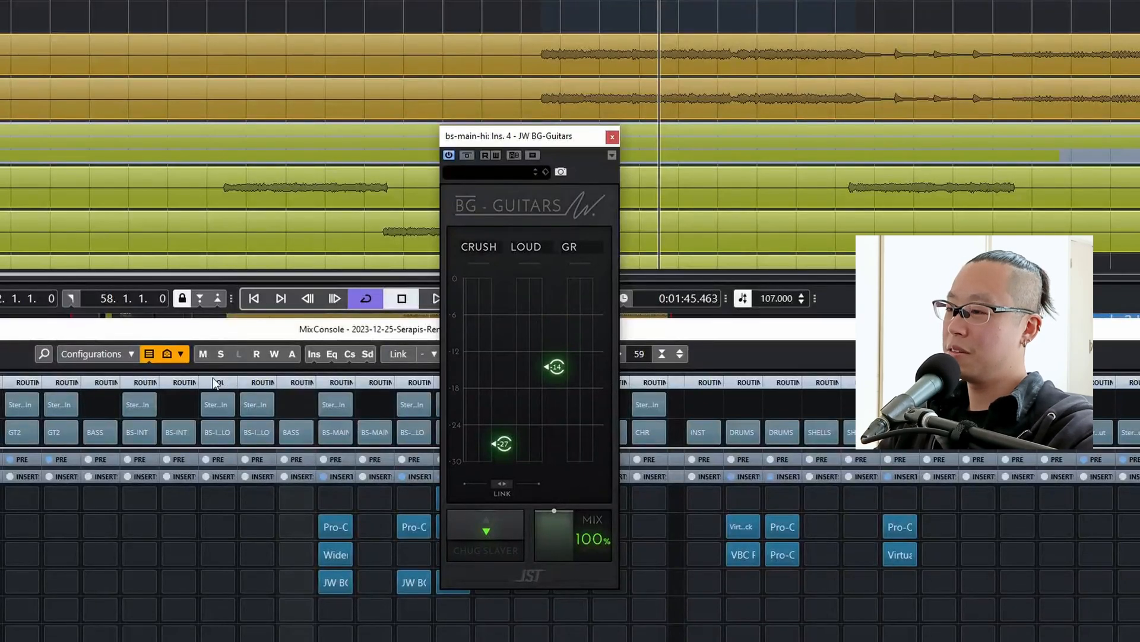
{"action": "key", "text": "space"}
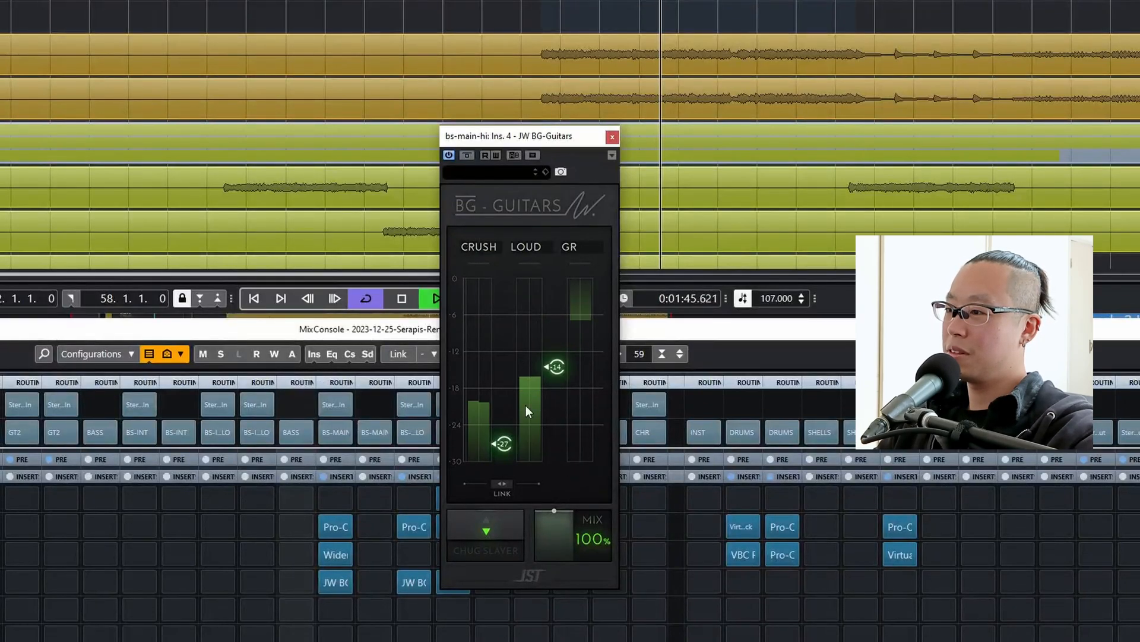
{"action": "mouse_move", "coordinate": [565, 398]}
{"action": "key", "text": "space"}
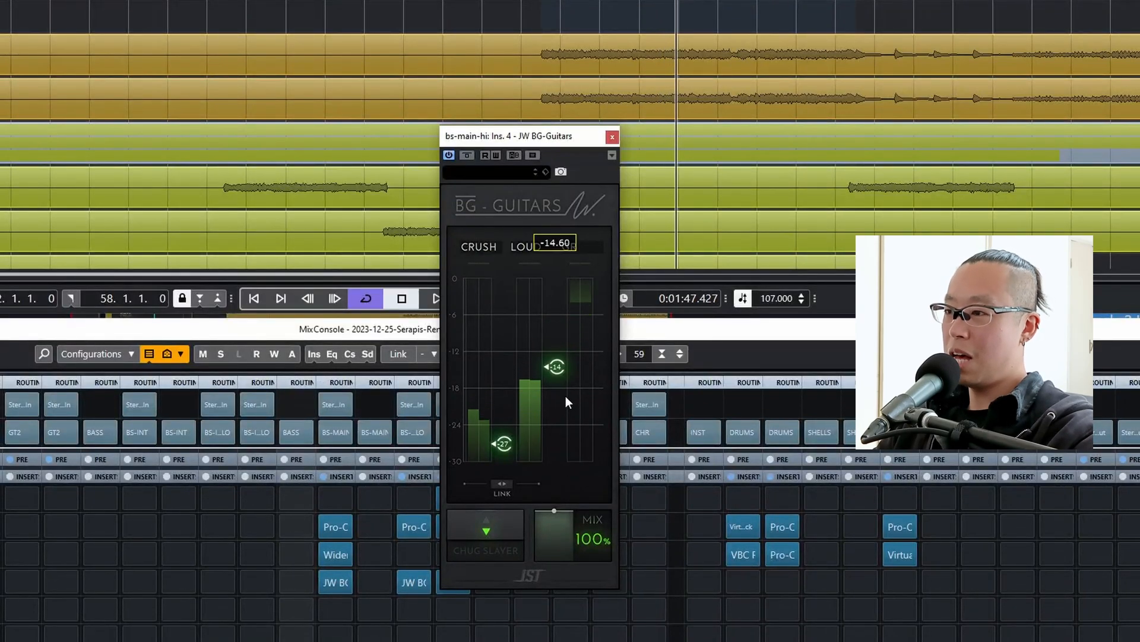
Close the JW BG-Guitars window and lower the BS-MAIN-LO fader to -1.00 dB during playback.
{"action": "left_click", "coordinate": [612, 137]}
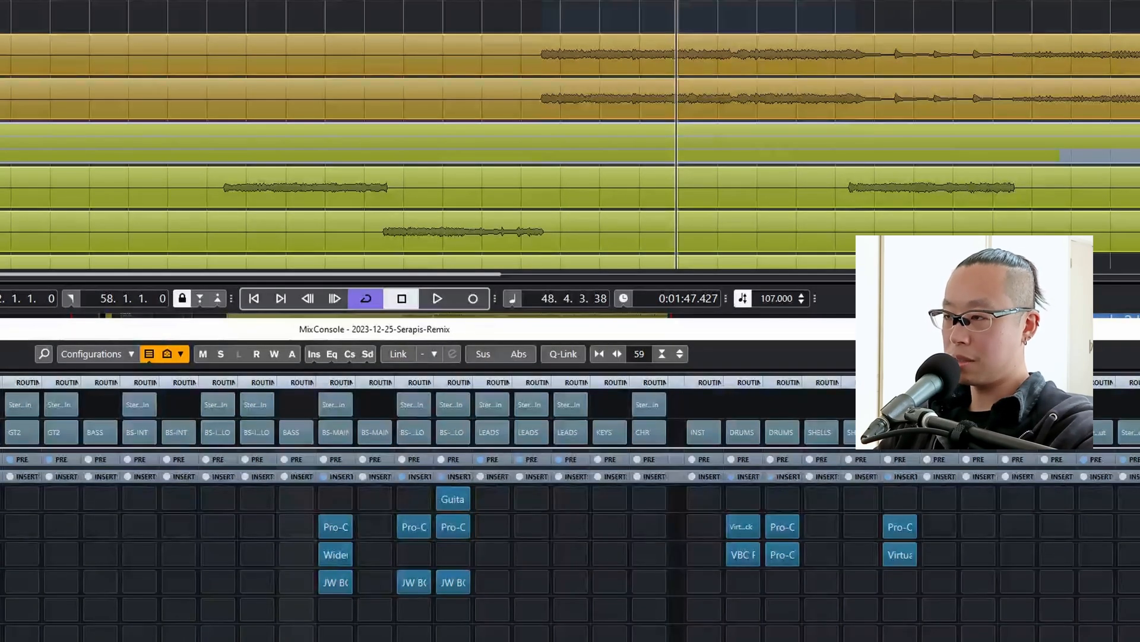
{"action": "key", "text": "space"}
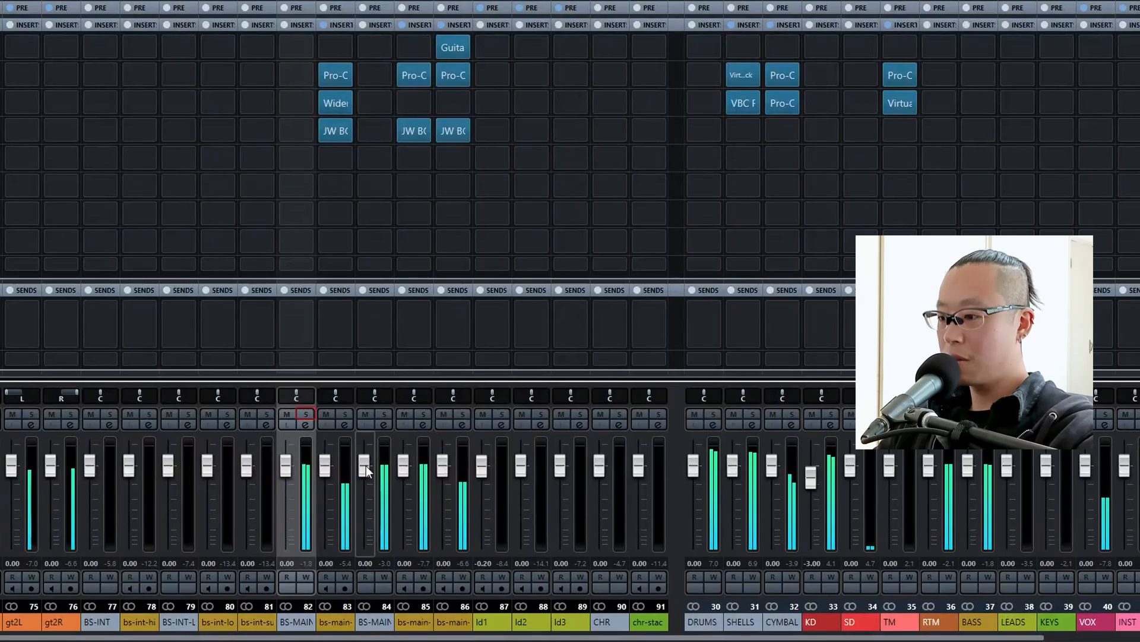
{"action": "left_click_drag", "start_coordinate": [366, 471], "coordinate": [368, 471]}
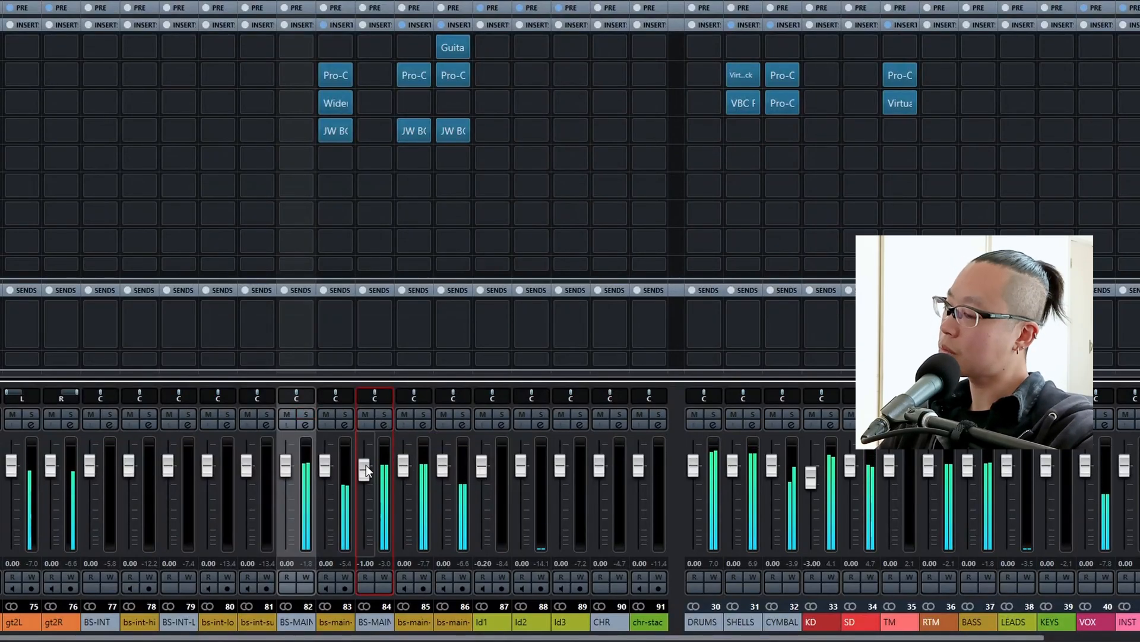
Set the loop range to the structure section from bar 58 to bar 66 and play its beginning.
{"action": "scroll", "coordinate": [366, 465], "scroll_direction": "up", "scroll_amount": 1}
{"action": "scroll", "coordinate": [366, 470], "scroll_direction": "up", "scroll_amount": 1}
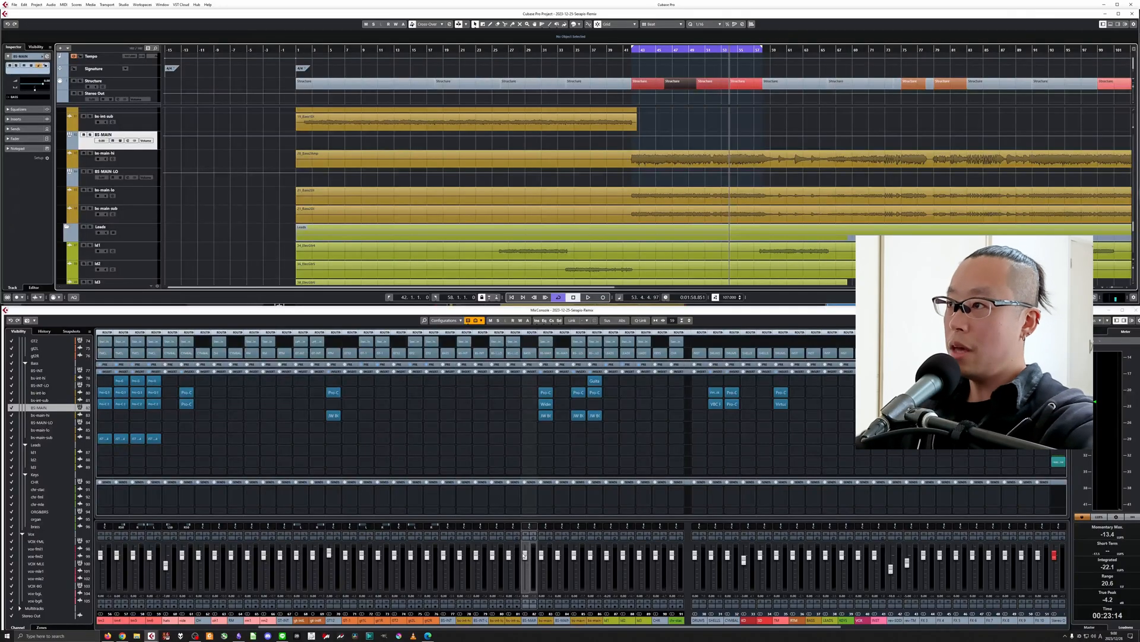
{"action": "key", "text": "KP_1"}
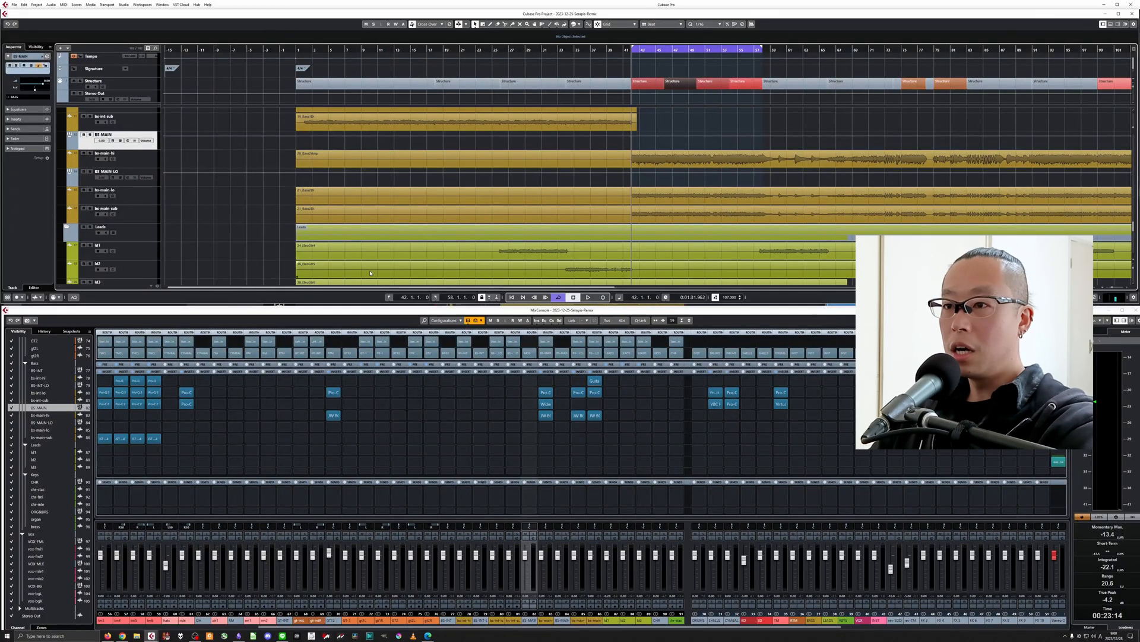
{"action": "scroll", "coordinate": [282, 227], "scroll_direction": "down", "scroll_amount": 3}
{"action": "key", "text": "space"}
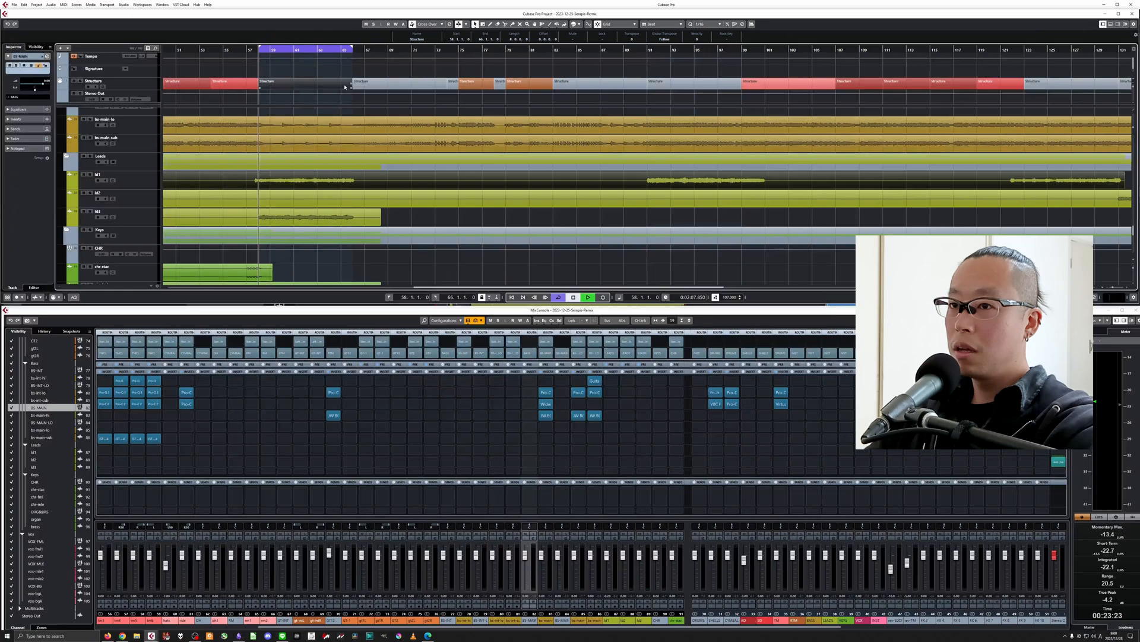
{"action": "key", "text": "g"}
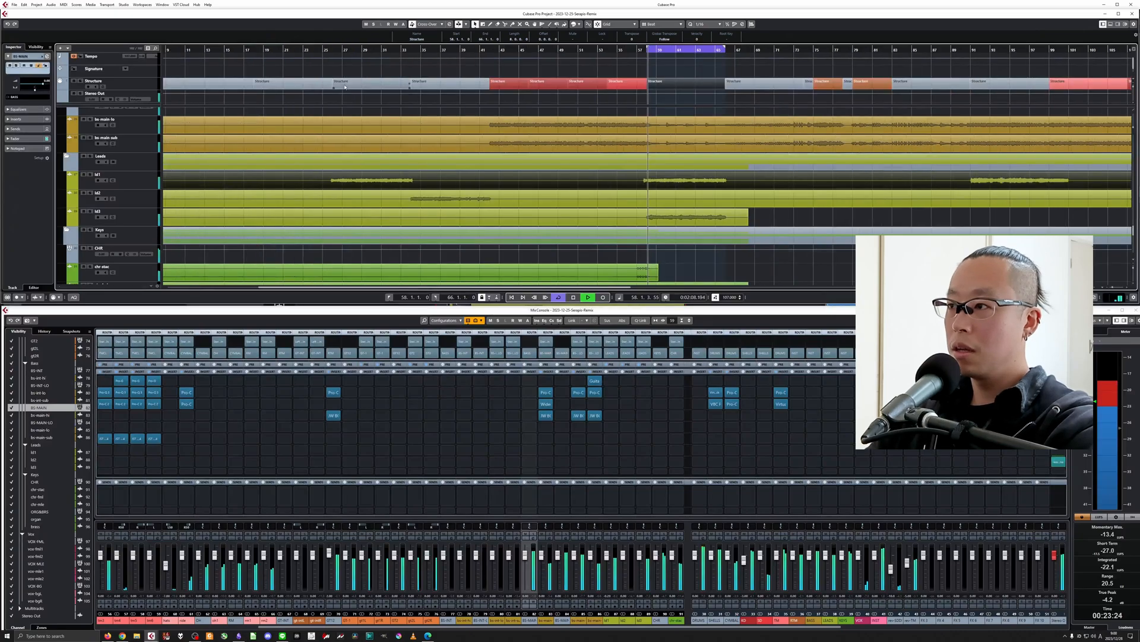
{"action": "key", "text": "h"}
{"action": "key", "text": "h"}
{"action": "key", "text": "h"}
{"action": "key", "text": "space"}
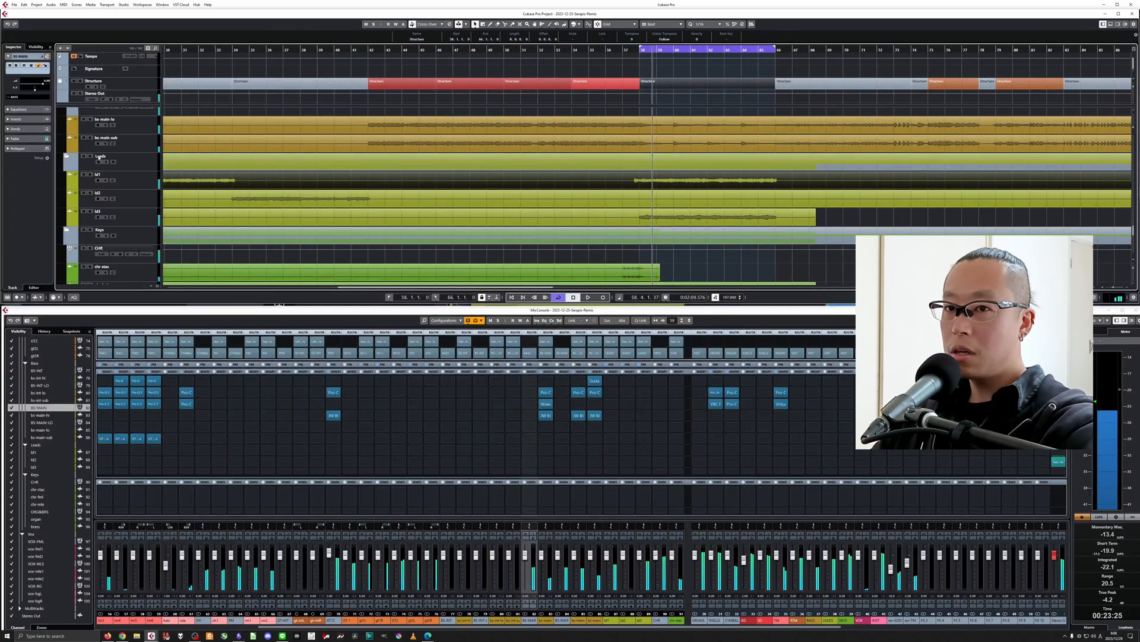
Audition the lead tracks ld1 and ld3 one at a time in solo within the looped section.
{"action": "left_click", "coordinate": [94, 185]}
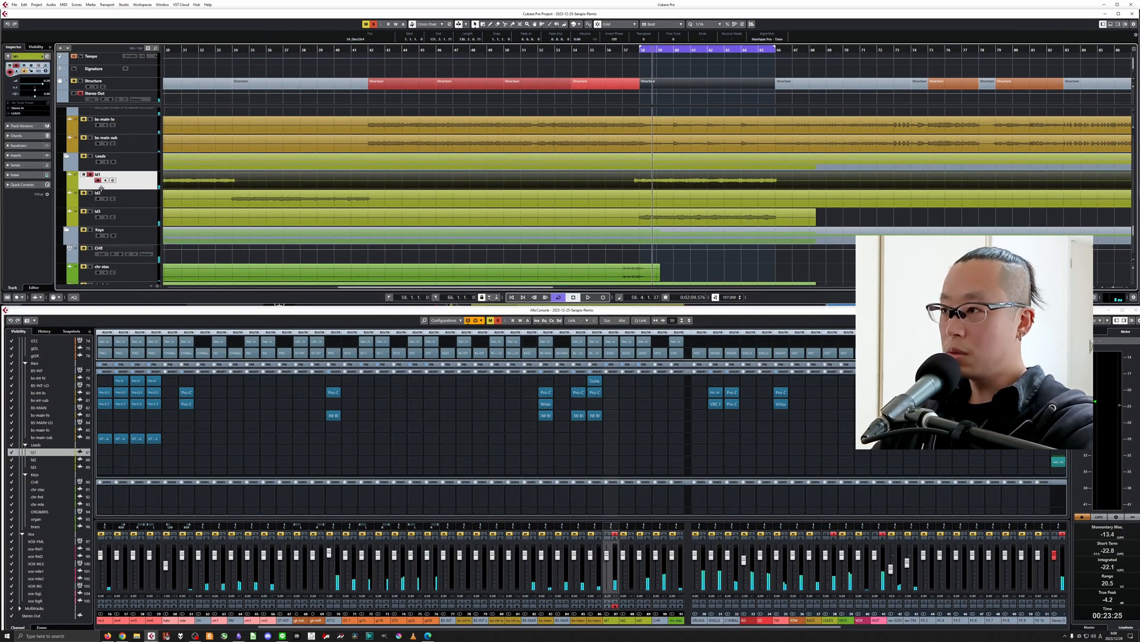
{"action": "key", "text": "space"}
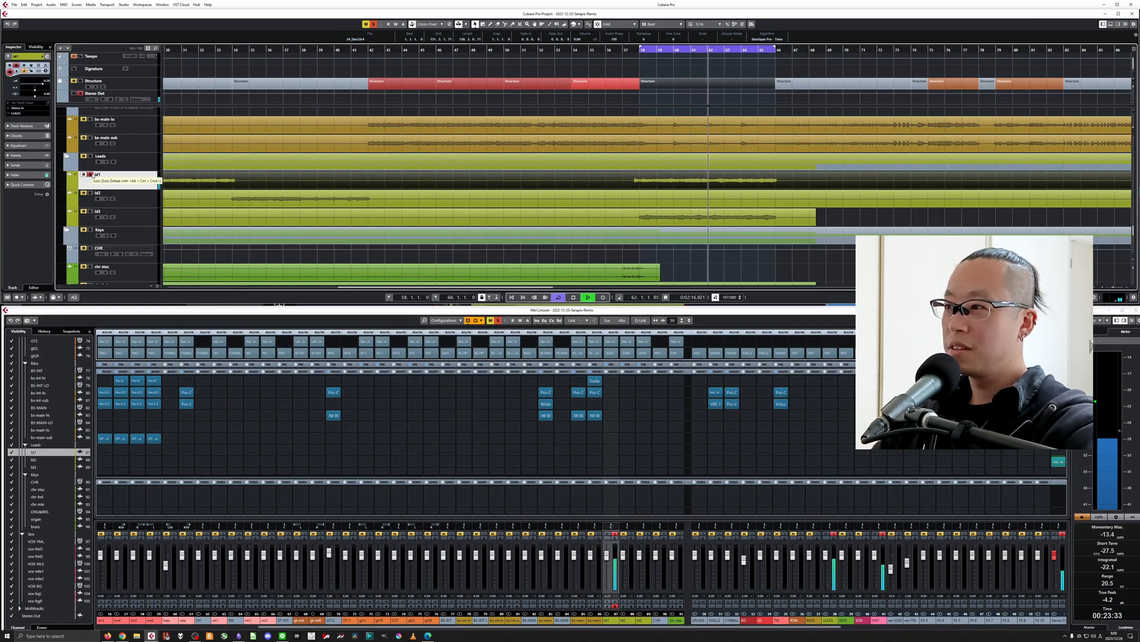
{"action": "key", "text": "space"}
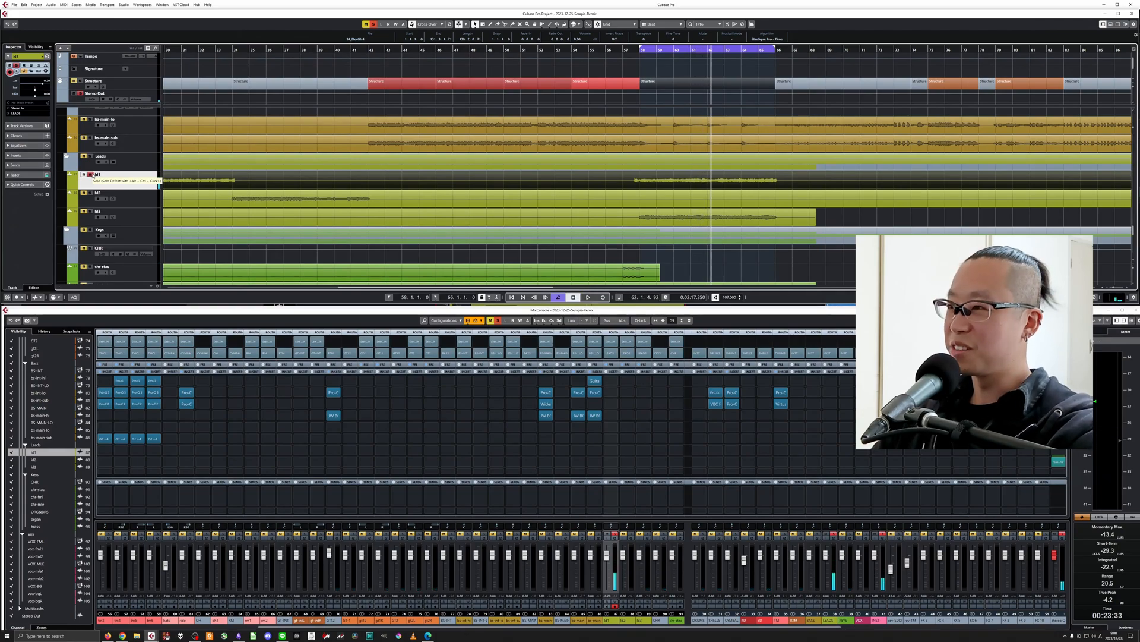
{"action": "left_click", "coordinate": [89, 175]}
{"action": "left_click", "coordinate": [90, 212]}
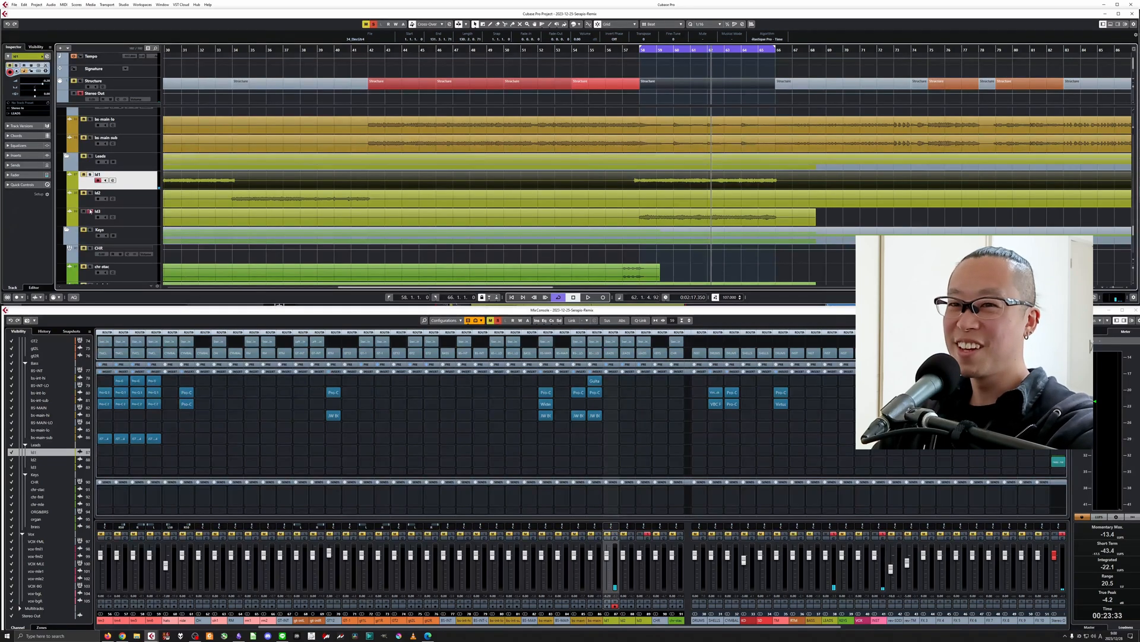
{"action": "left_click", "coordinate": [89, 222]}
{"action": "key", "text": "KP_1"}
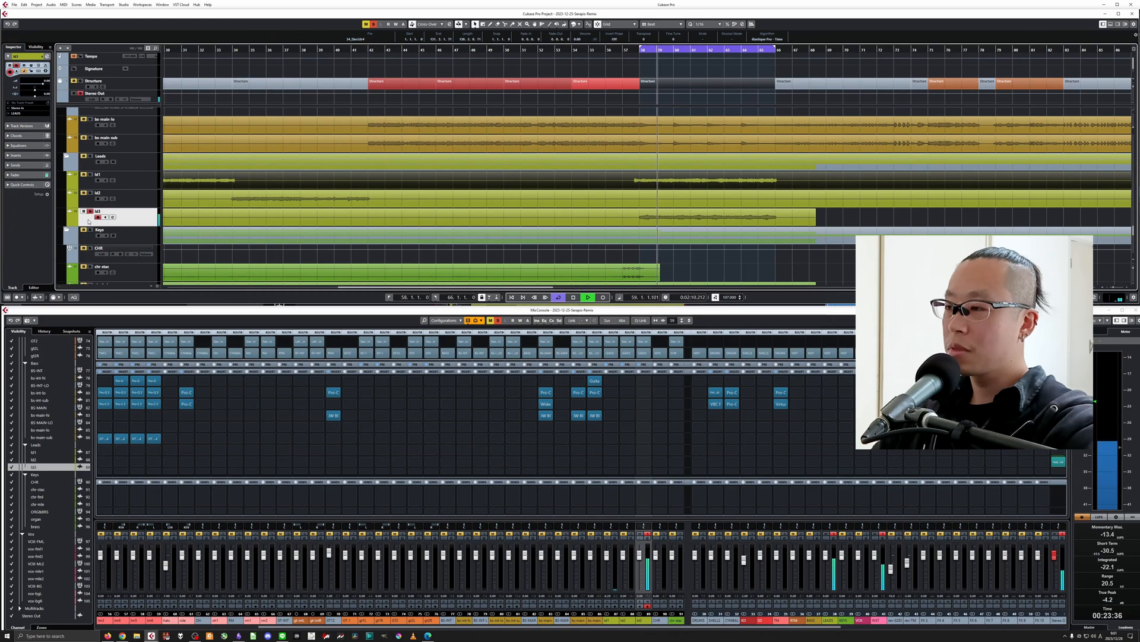
{"action": "key", "text": "space"}
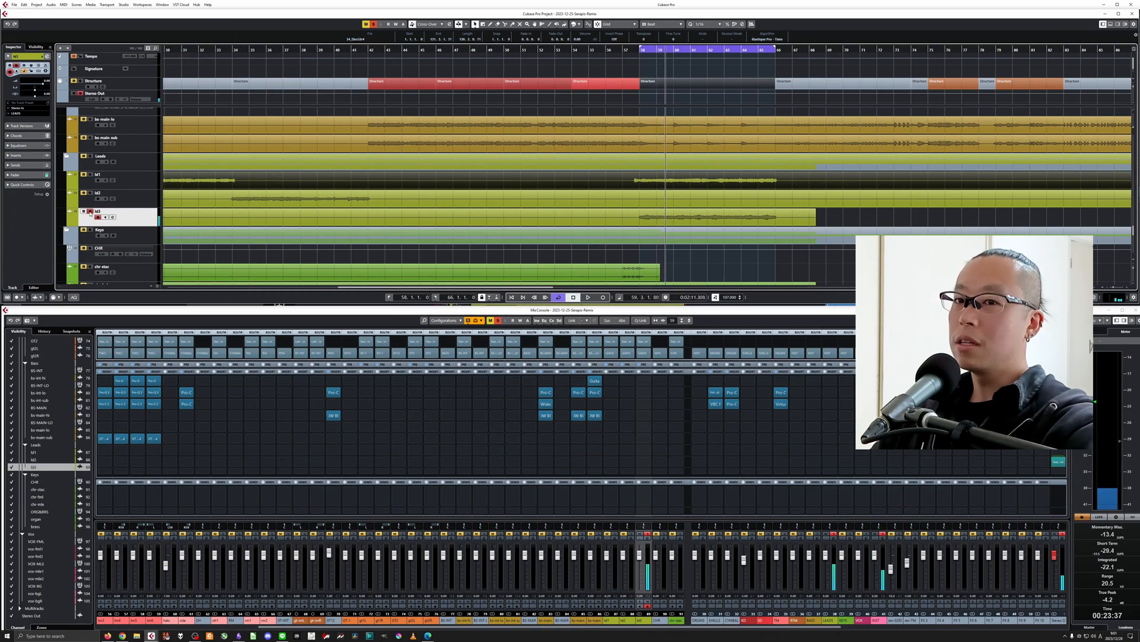
Solo the ld1 track, insert Pro-Q 3 in its second insert slot and start playback.
{"action": "left_click", "coordinate": [89, 176]}
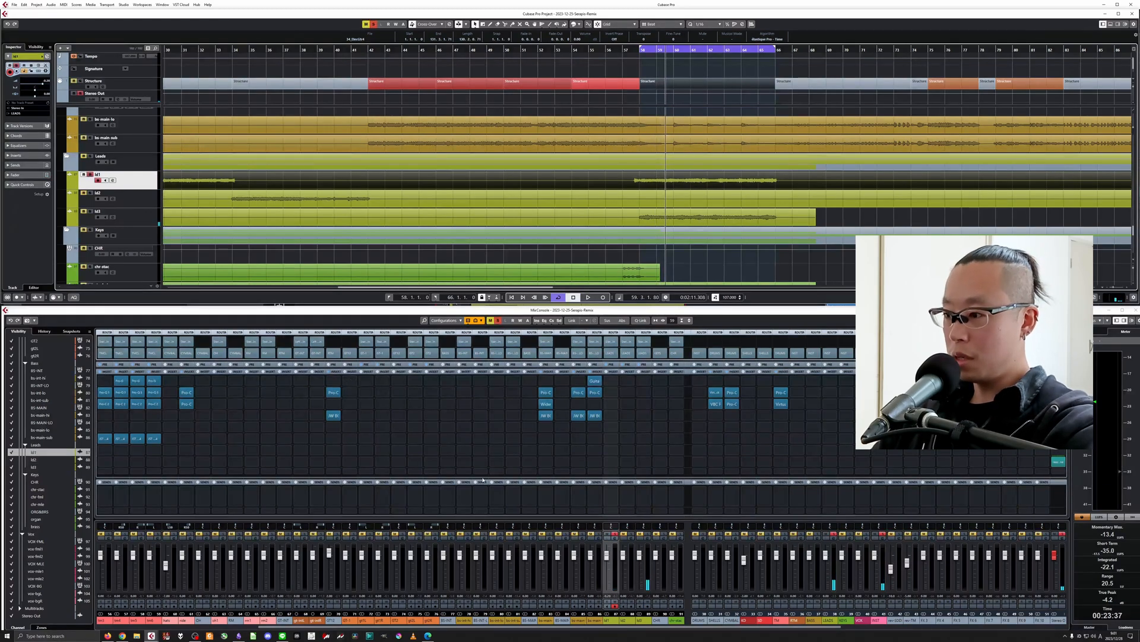
{"action": "left_click", "coordinate": [608, 394]}
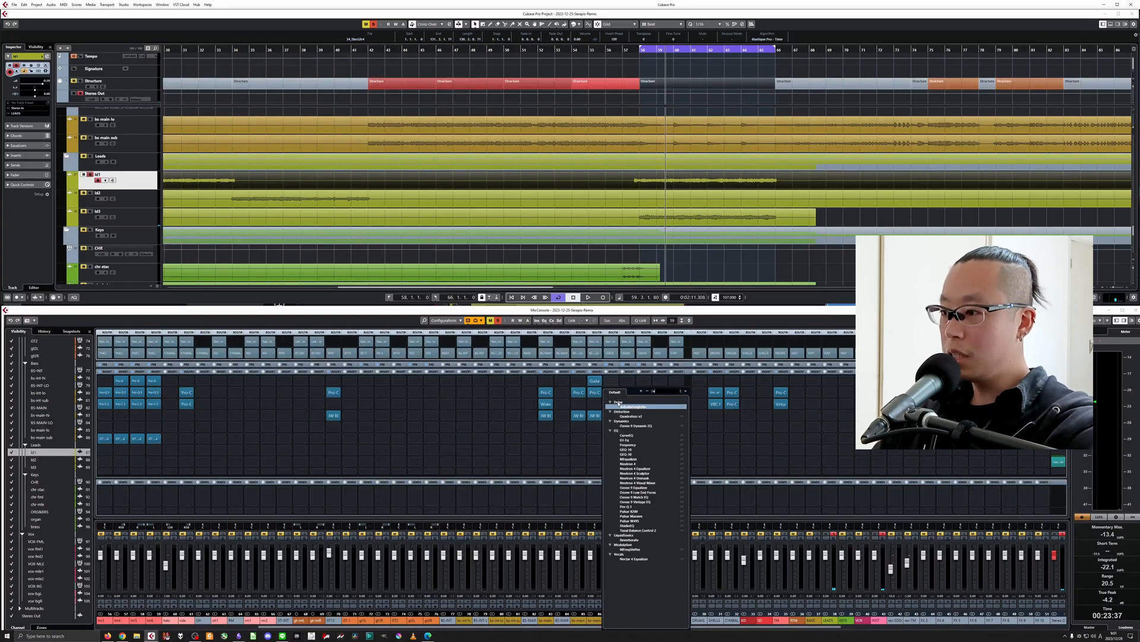
{"action": "type", "text": "pro-q"}
{"action": "key", "text": "Return"}
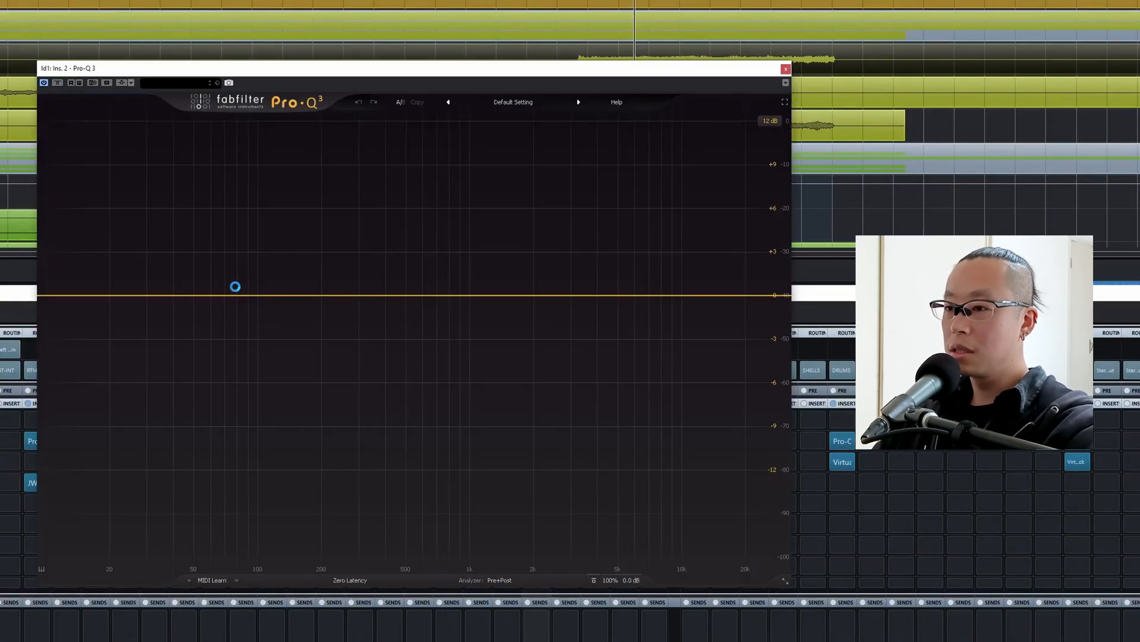
{"action": "key", "text": "space"}
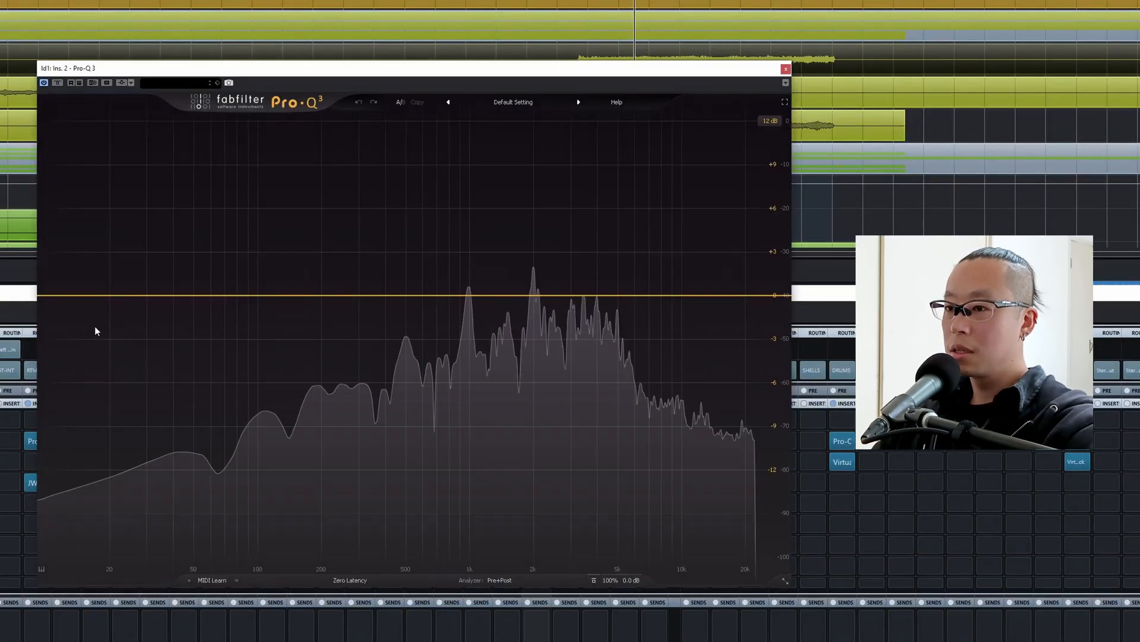
Shape ld1 in Pro-Q 3 with a 12 dB/oct low cut just below 200 Hz and a 12 dB/oct high cut at about 7 kHz.
{"action": "left_click", "coordinate": [75, 295]}
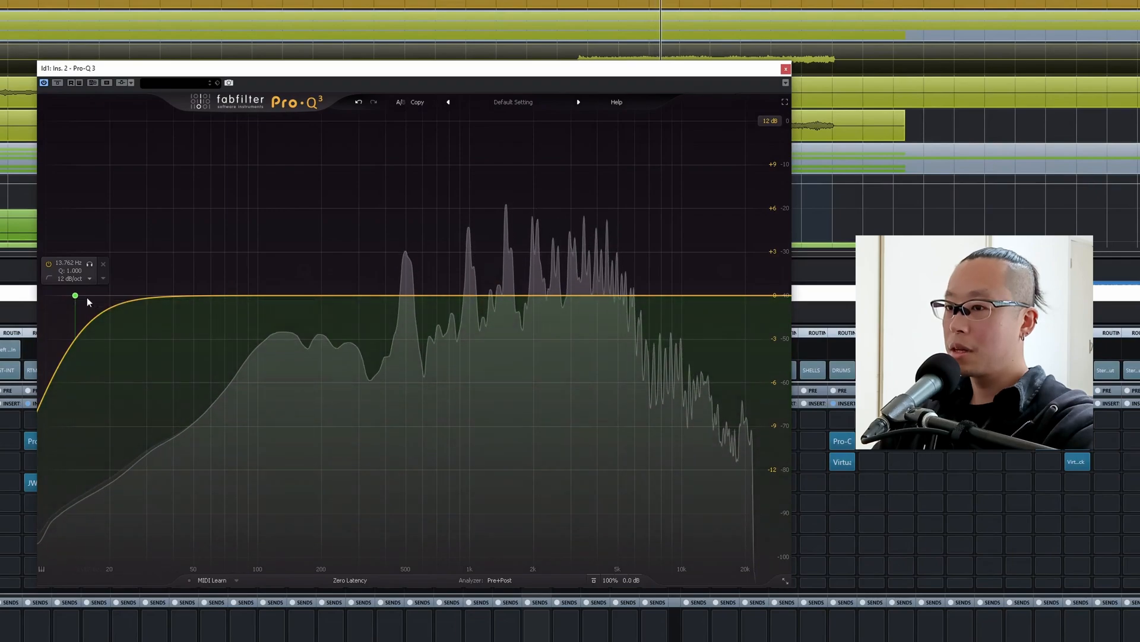
{"action": "left_click_drag", "start_coordinate": [75, 295], "coordinate": [349, 297]}
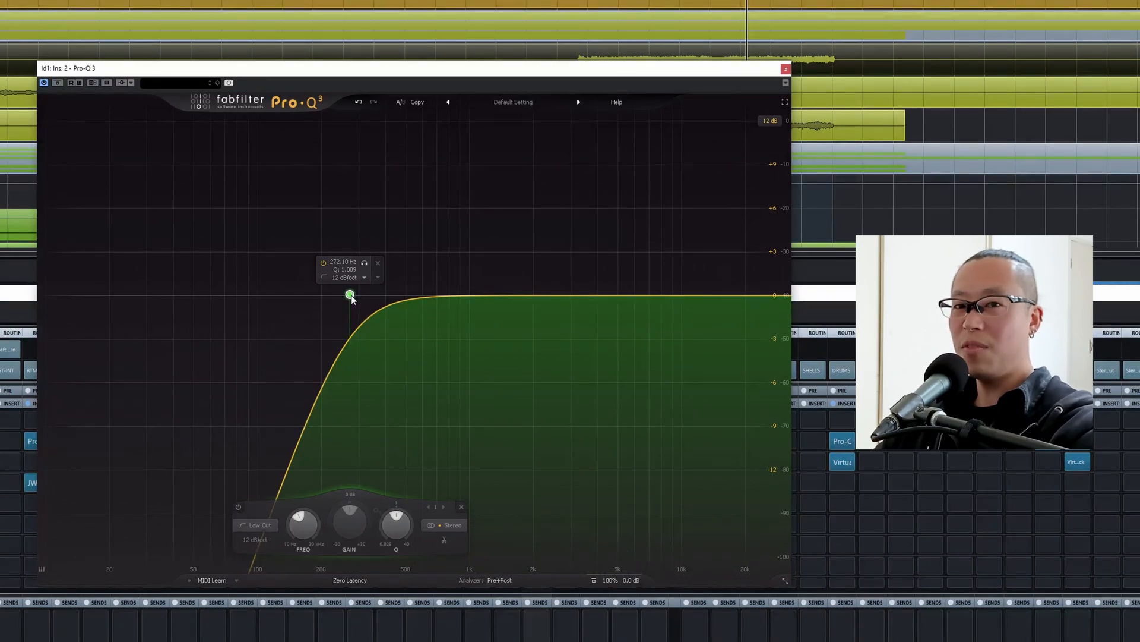
{"action": "left_click_drag", "start_coordinate": [350, 296], "coordinate": [310, 291]}
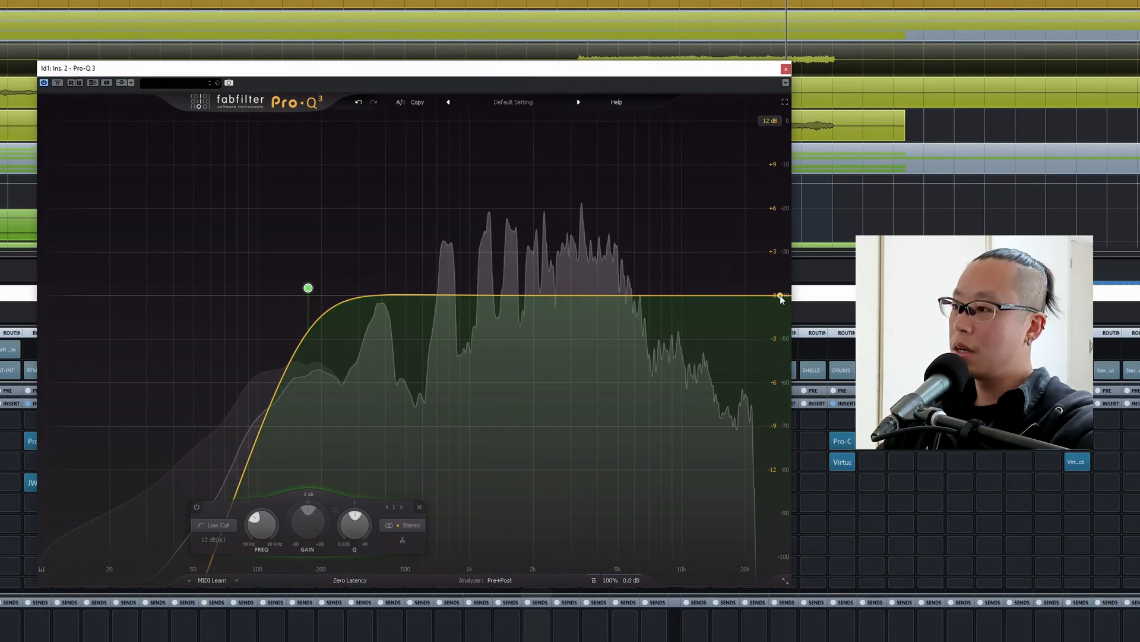
{"action": "left_click_drag", "start_coordinate": [781, 296], "coordinate": [709, 292]}
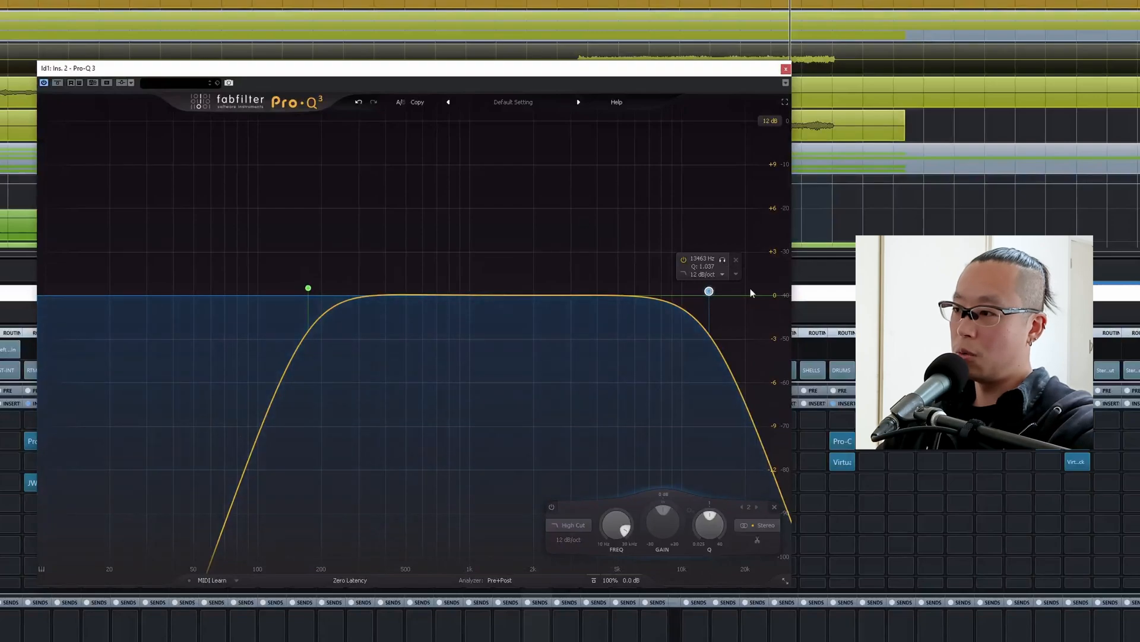
{"action": "key", "text": "space"}
{"action": "left_click_drag", "start_coordinate": [710, 291], "coordinate": [651, 293]}
Add bell cuts of -2.76 dB at about 3583 Hz and -1.80 dB at about 1103 Hz to ld1's EQ and close it.
{"action": "left_click_drag", "start_coordinate": [565, 294], "coordinate": [589, 337]}
{"action": "key", "text": "space"}
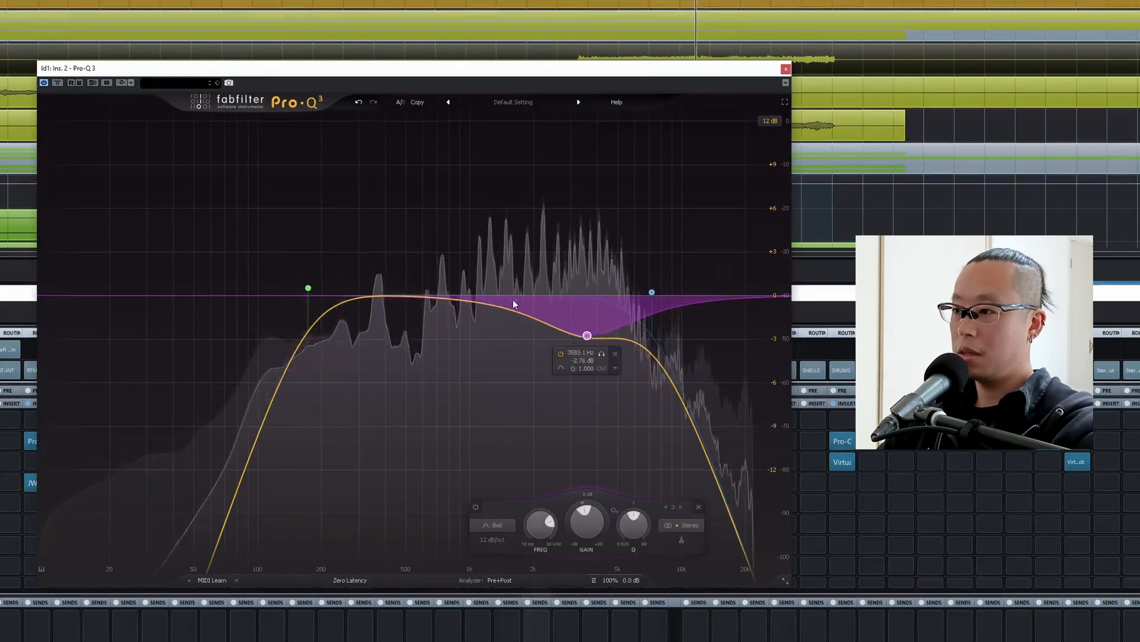
{"action": "left_click_drag", "start_coordinate": [417, 296], "coordinate": [478, 321]}
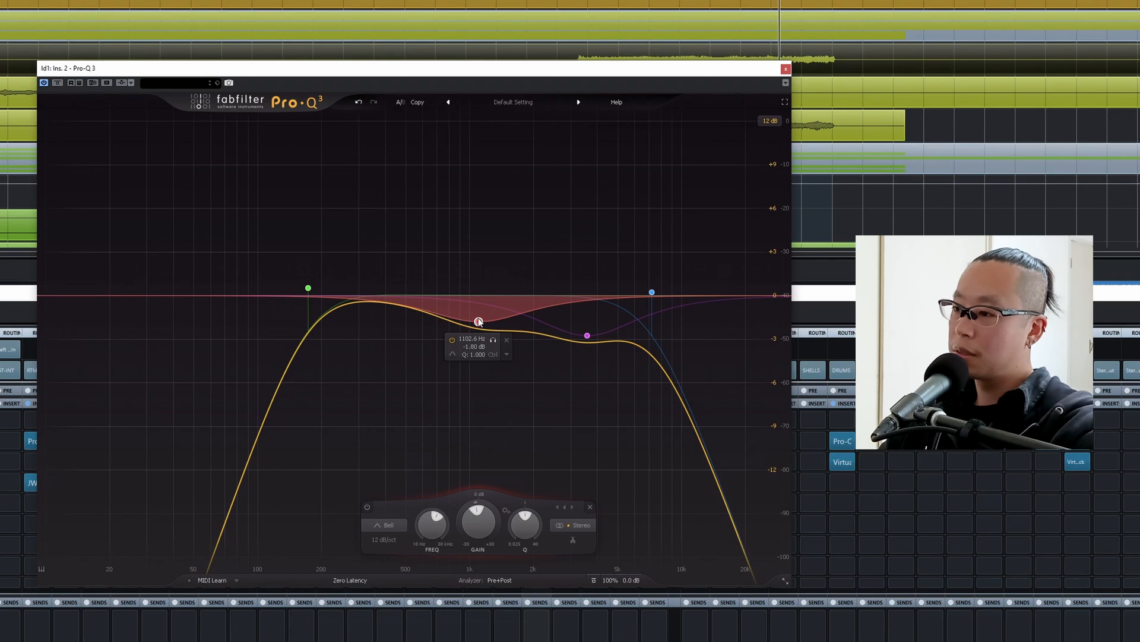
{"action": "key", "text": "space"}
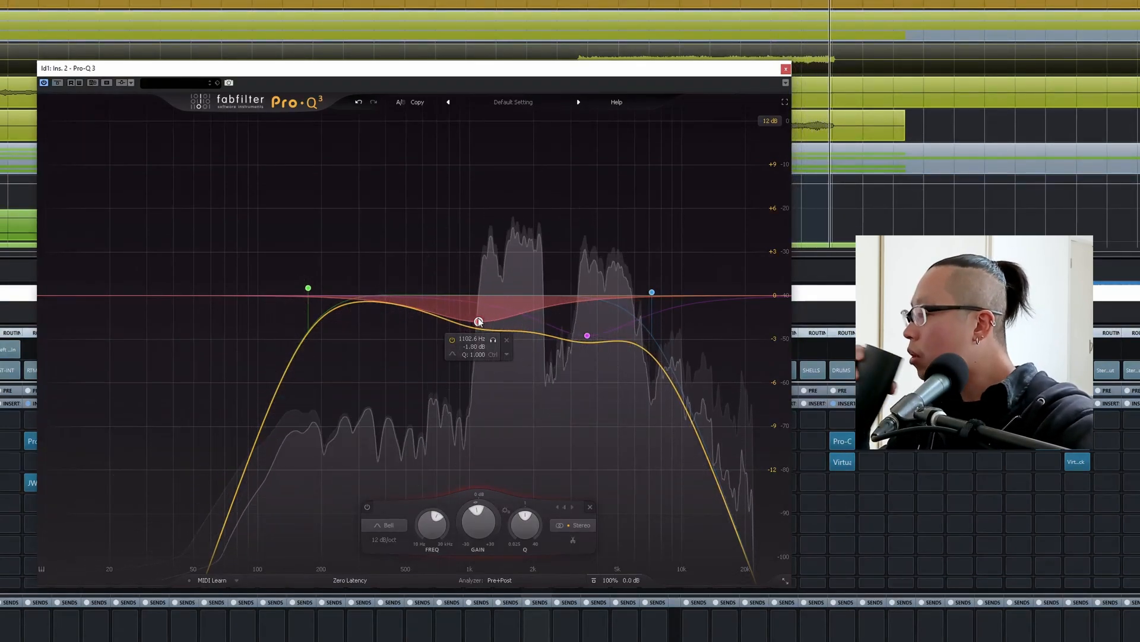
{"action": "key", "text": "space"}
{"action": "left_click", "coordinate": [785, 69]}
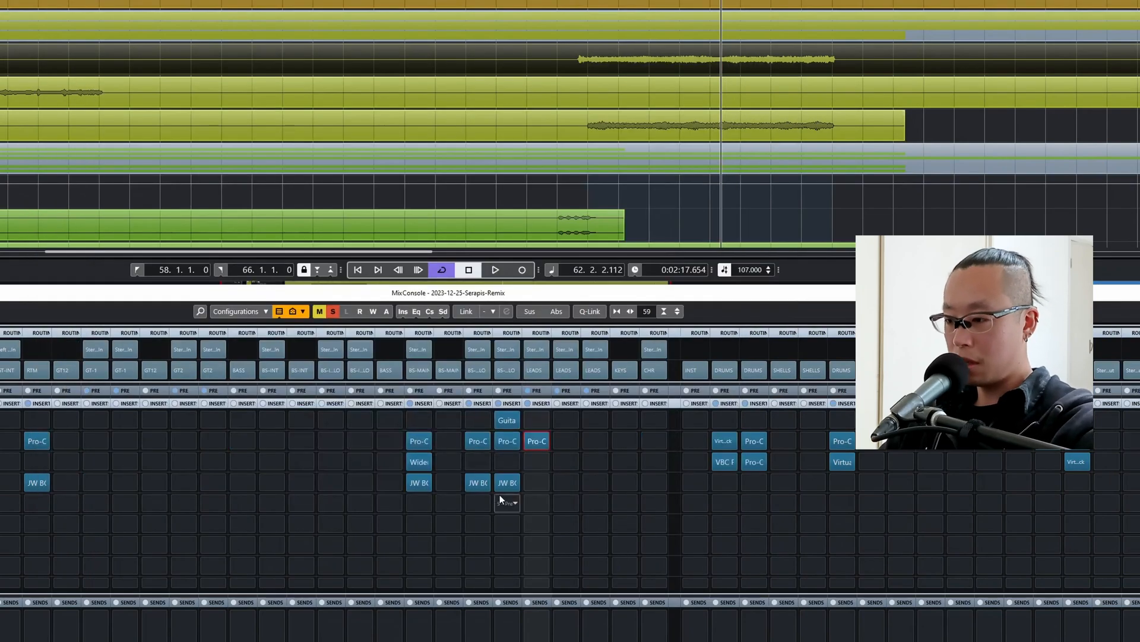
Copy JW BG-Guitars from bs-main-hi to ld1's fourth insert slot and set Crush to about -15 and Loud to -11.30.
{"action": "left_click_drag", "start_coordinate": [429, 480], "coordinate": [539, 486]}
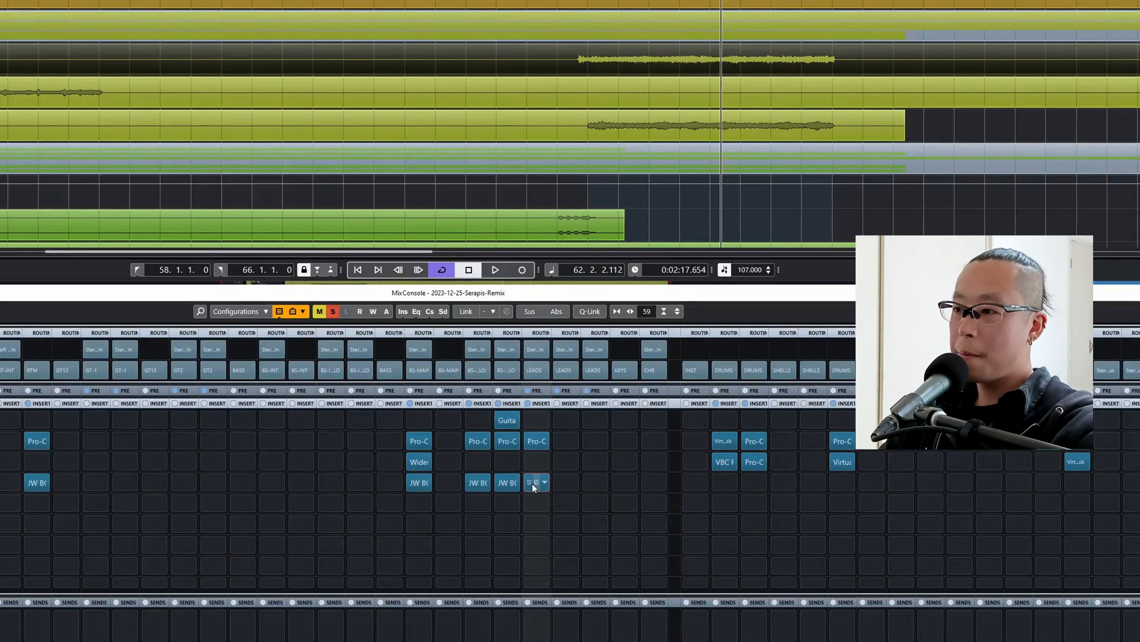
{"action": "left_click", "coordinate": [533, 483]}
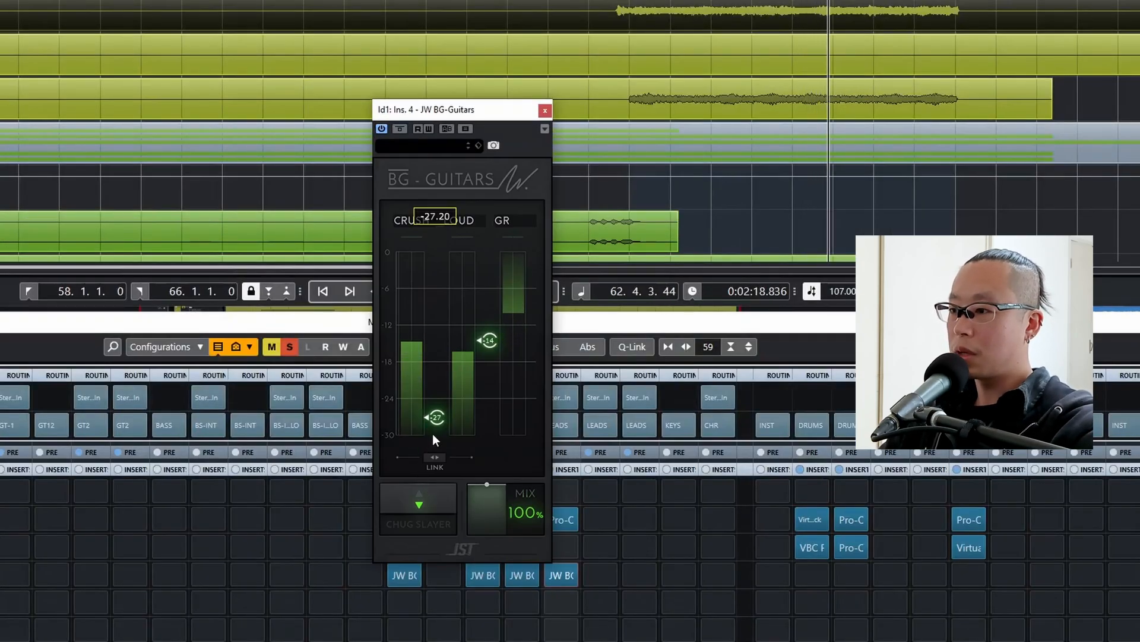
{"action": "left_click_drag", "start_coordinate": [434, 424], "coordinate": [440, 304]}
{"action": "mouse_move", "coordinate": [491, 331]}
{"action": "left_mouse_down"}
{"action": "mouse_move", "coordinate": [491, 251]}
{"action": "mouse_move", "coordinate": [438, 303]}
{"action": "mouse_move", "coordinate": [437, 356]}
{"action": "mouse_move", "coordinate": [488, 320]}
{"action": "left_mouse_up"}
{"action": "left_click", "coordinate": [433, 460]}
{"action": "left_click", "coordinate": [437, 468]}
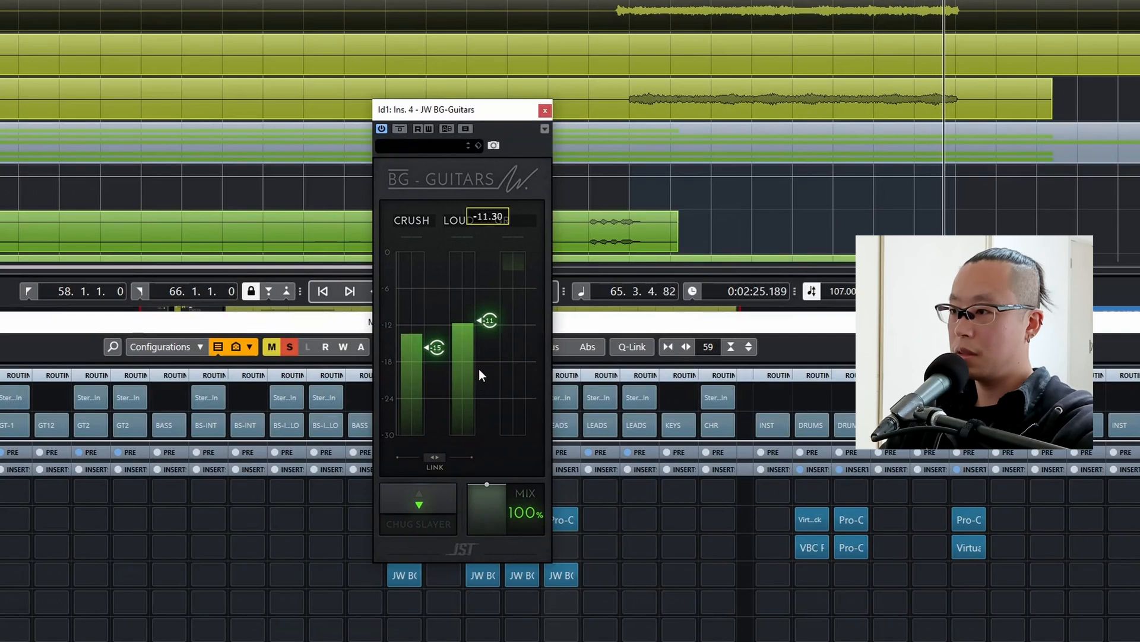
{"action": "left_click", "coordinate": [545, 110]}
Copy Wider from bs-main-hi to ld1's third insert slot and set its width to 17% during playback.
{"action": "left_click_drag", "start_coordinate": [412, 543], "coordinate": [556, 550]}
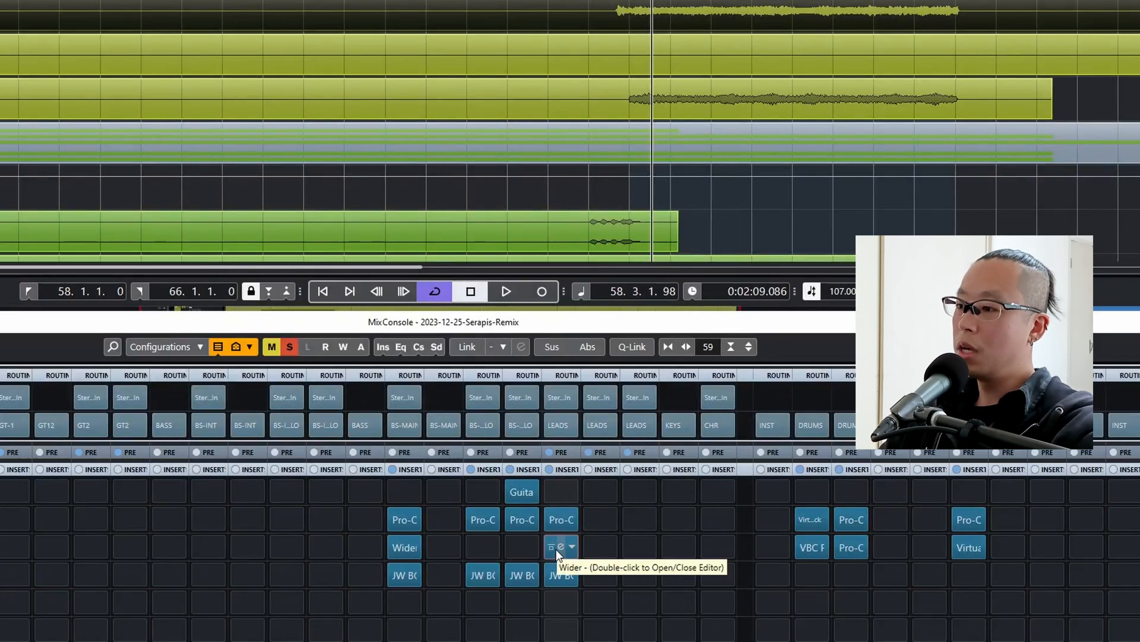
{"action": "double_click", "coordinate": [556, 550]}
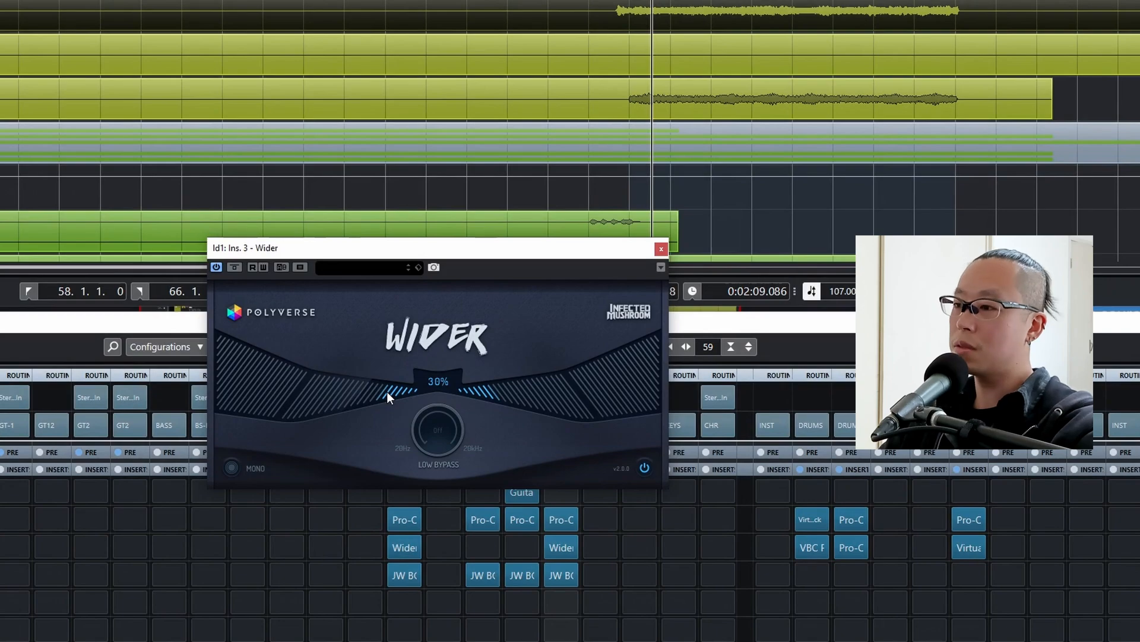
{"action": "double_click", "coordinate": [387, 391]}
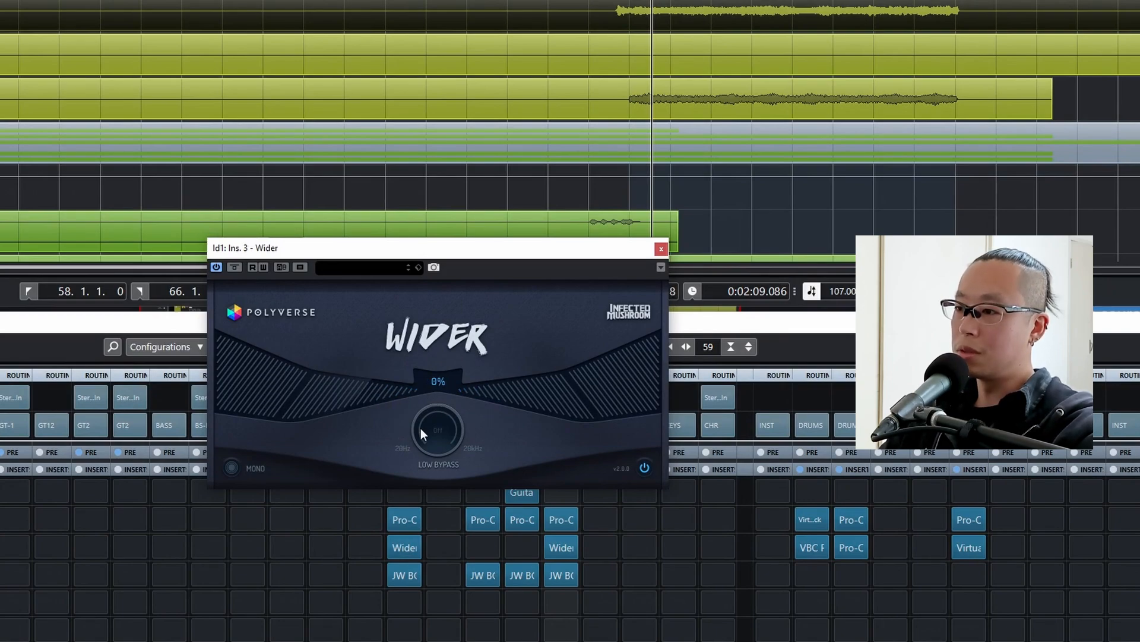
{"action": "key", "text": "space"}
{"action": "left_click_drag", "start_coordinate": [394, 390], "coordinate": [360, 408]}
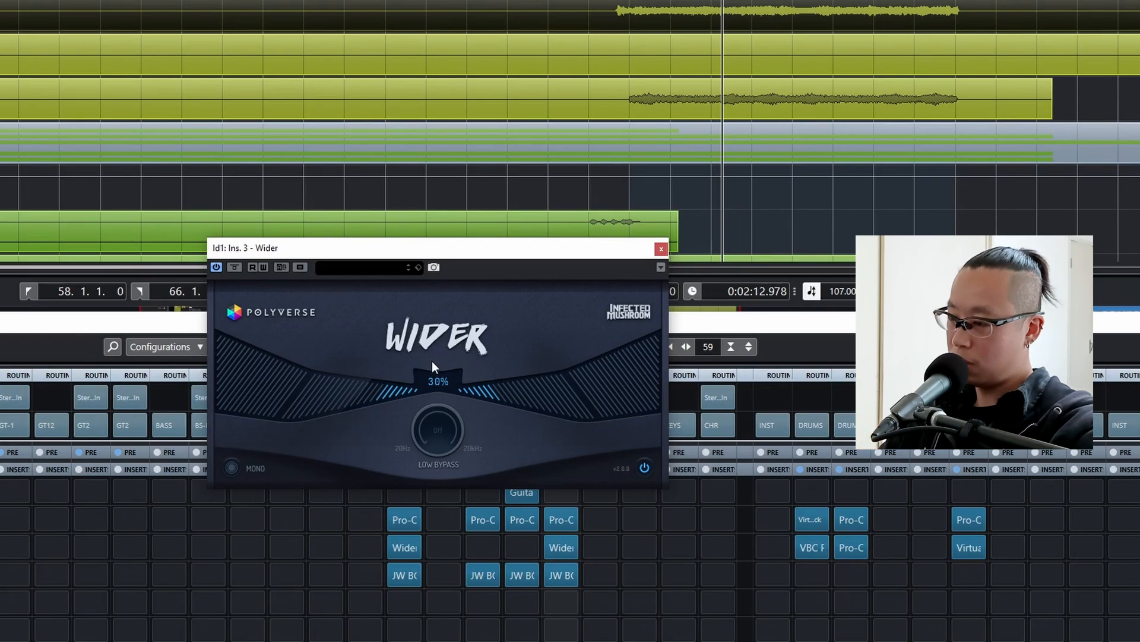
{"action": "left_click_drag", "start_coordinate": [404, 386], "coordinate": [411, 392]}
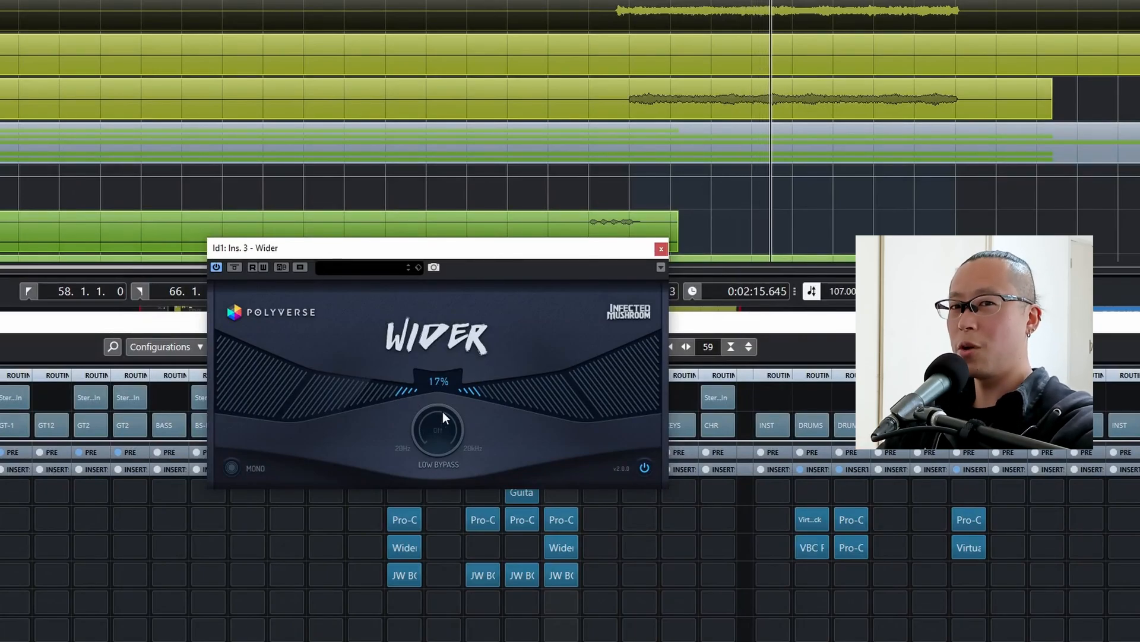
Compare ld1 with Wider bypassed and active, reduce the width to 15% and close the plug-in.
{"action": "key", "text": "KP_0"}
{"action": "left_click", "coordinate": [234, 267]}
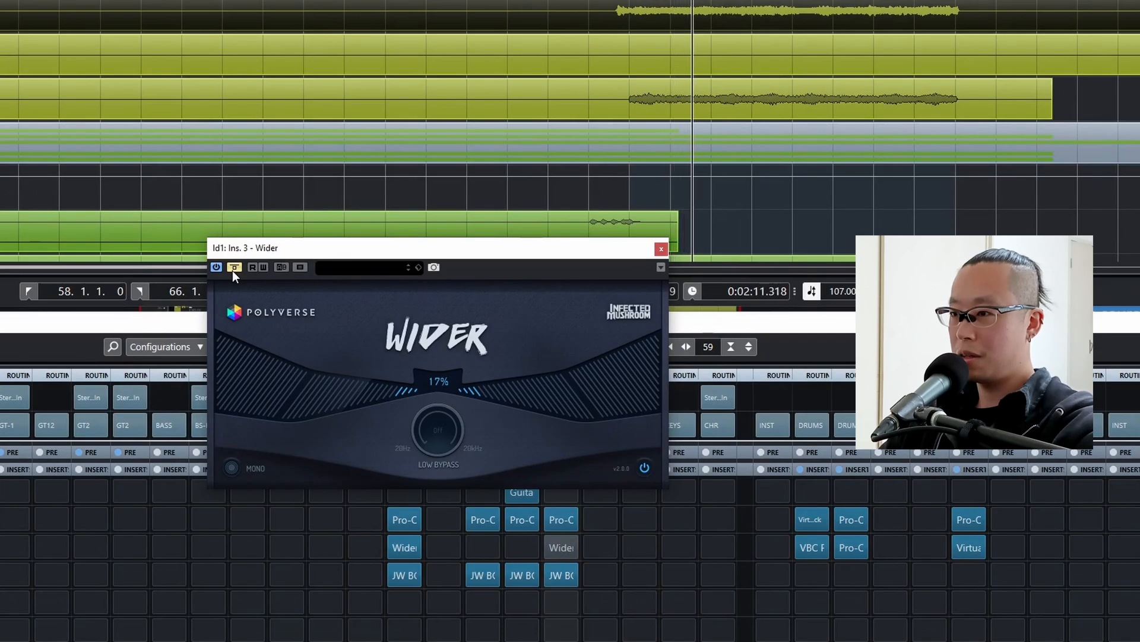
{"action": "left_click", "coordinate": [233, 270]}
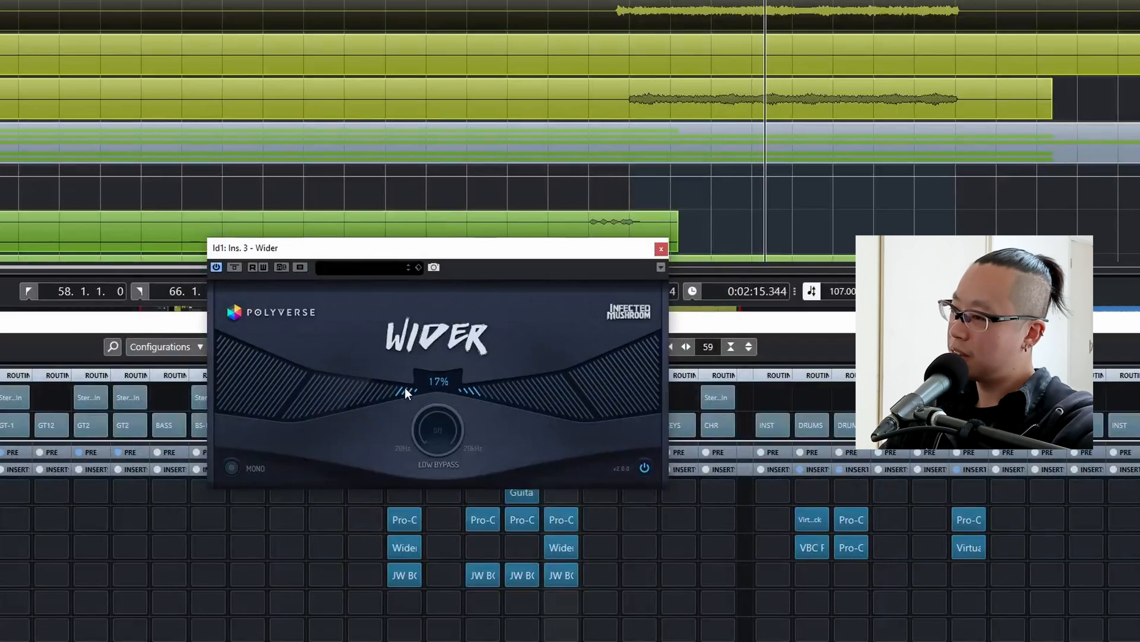
{"action": "left_click_drag", "start_coordinate": [405, 387], "coordinate": [408, 393]}
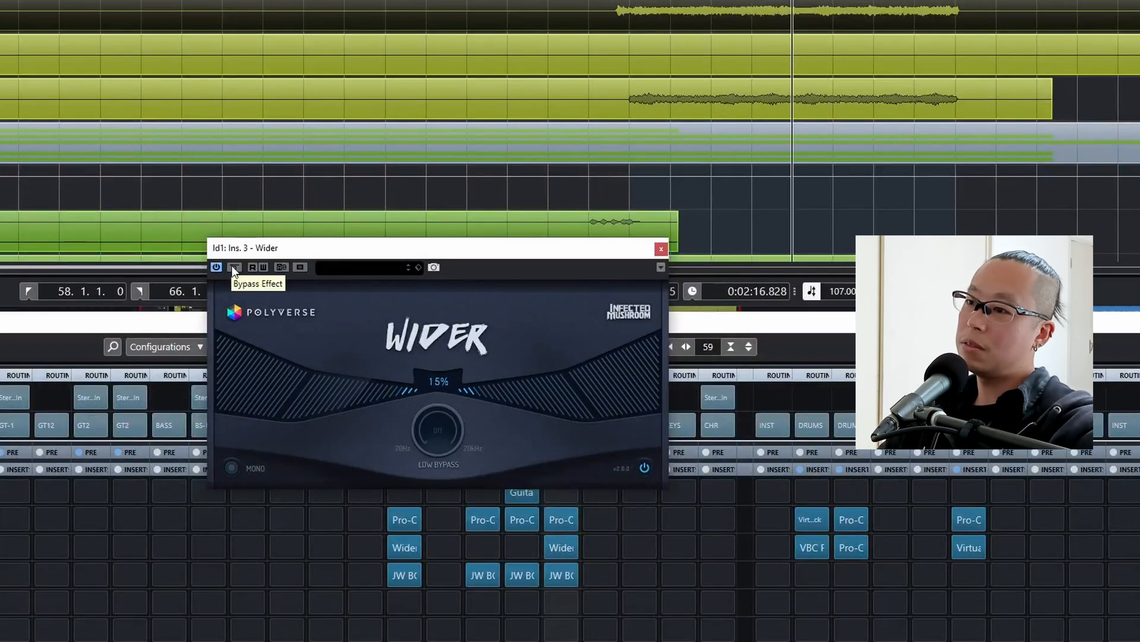
{"action": "key", "text": "KP_1"}
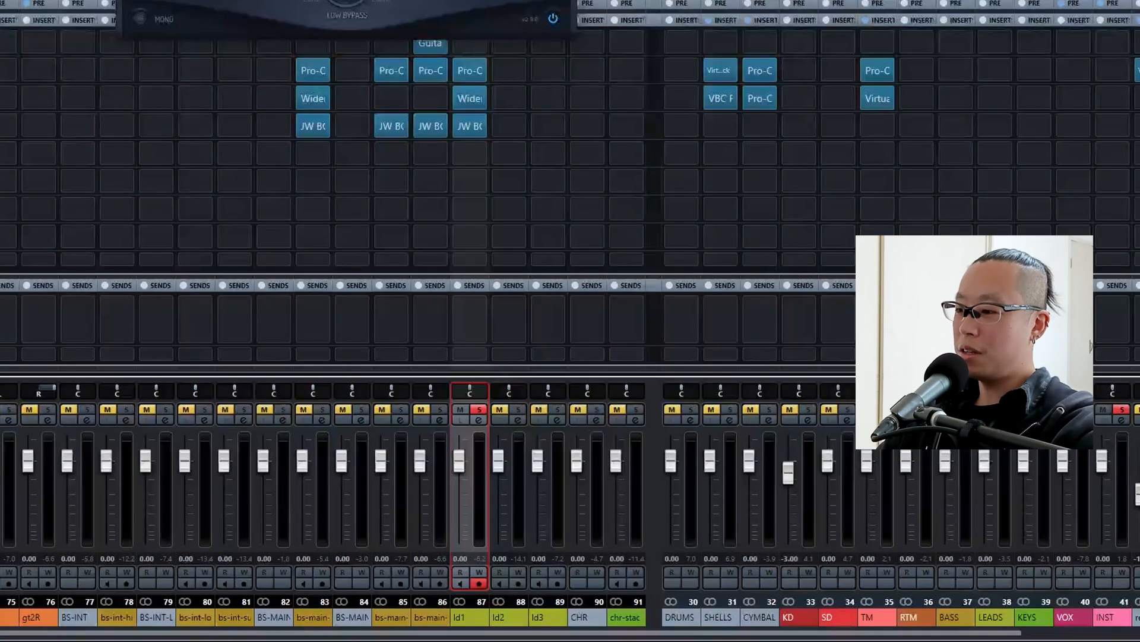
{"action": "left_click", "coordinate": [661, 249]}
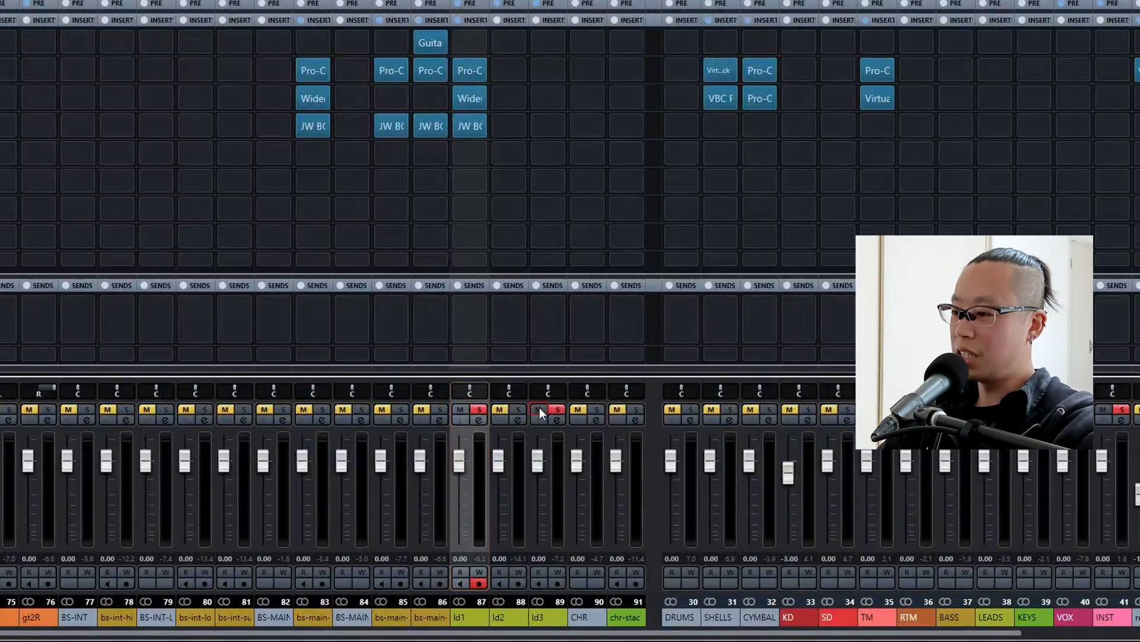
Take ld1 out of solo so ld3 plays alone, and copy ld1's Pro-Q 3 and JW BG-Guitars to the matching ld3 insert slots.
{"action": "left_click", "coordinate": [480, 409]}
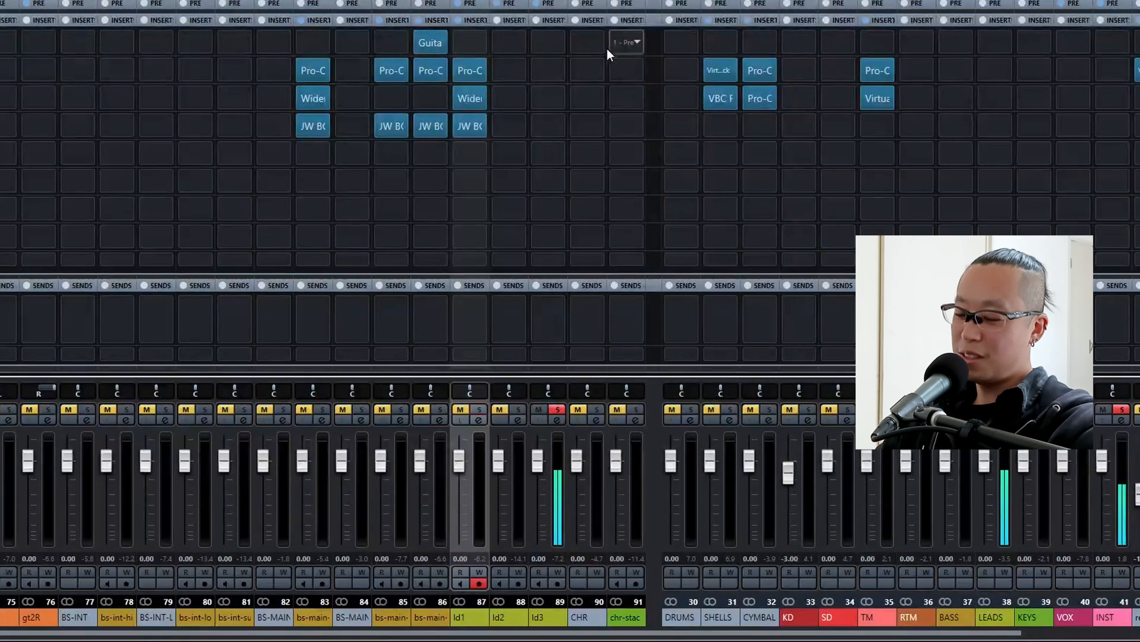
{"action": "left_click_drag", "start_coordinate": [469, 71], "coordinate": [550, 77]}
{"action": "left_click_drag", "start_coordinate": [473, 124], "coordinate": [547, 127]}
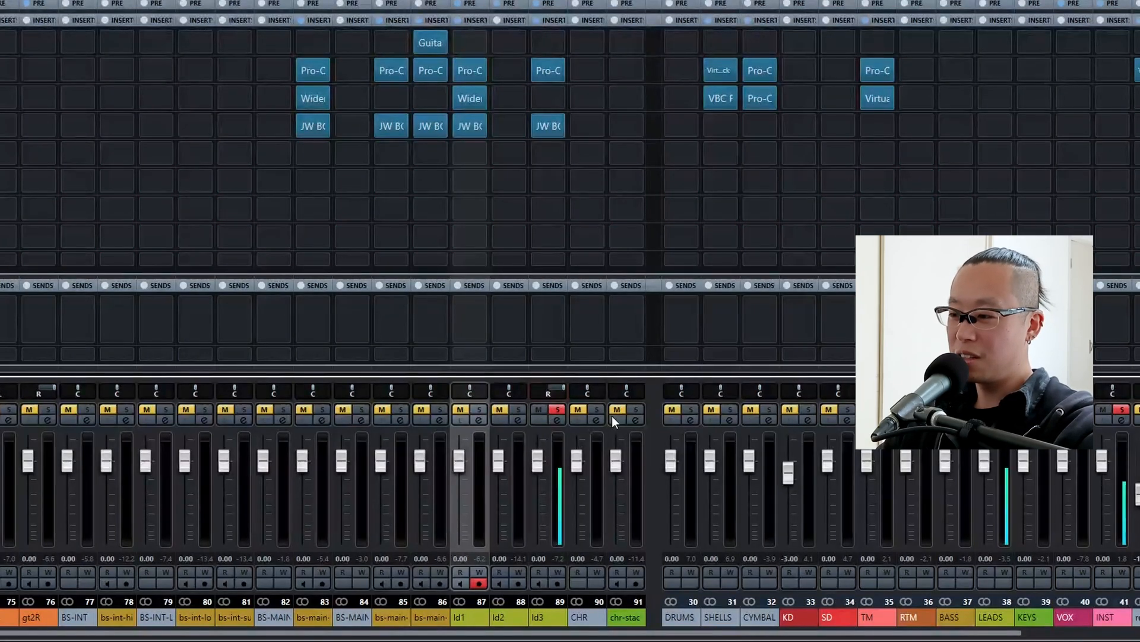
Toggle ld3's solo to audition it in the full mix and on its own within the looped section.
{"action": "left_click", "coordinate": [553, 410]}
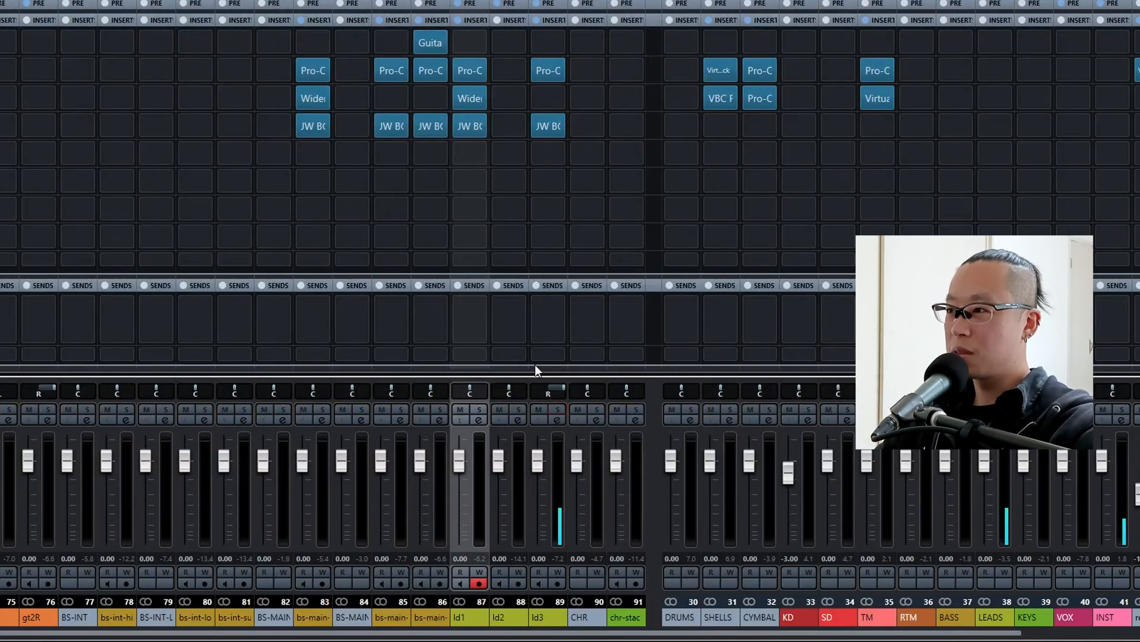
{"action": "key", "text": "space"}
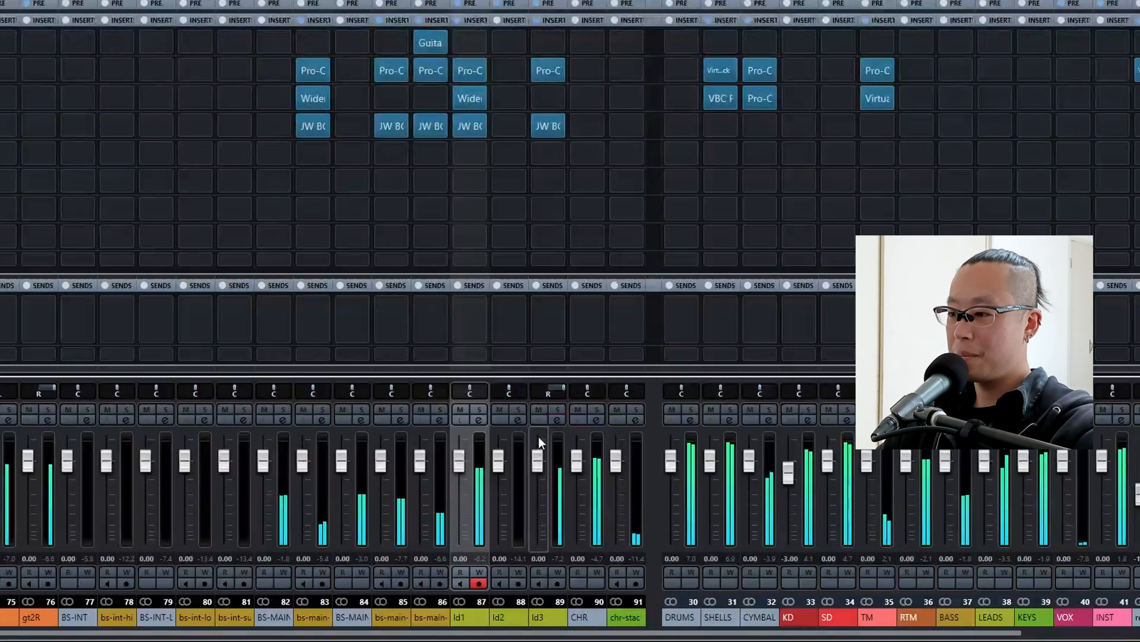
{"action": "left_click", "coordinate": [554, 406]}
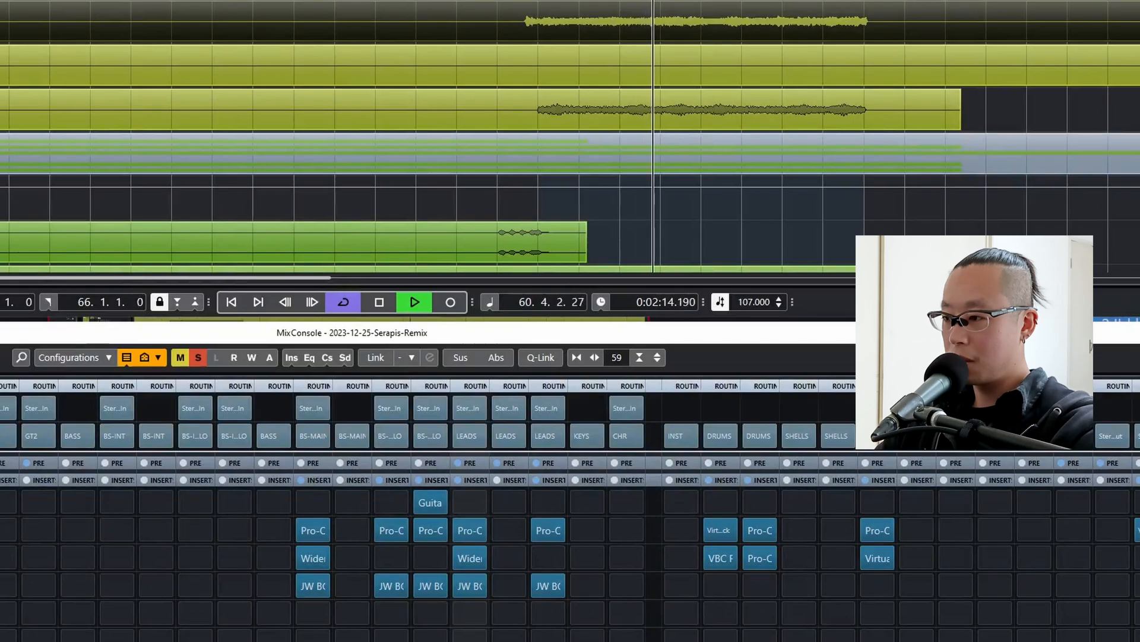
Set Loud to -8.50 in ld1's JW BG-Guitars during playback and close the plug-in.
{"action": "left_click", "coordinate": [468, 583]}
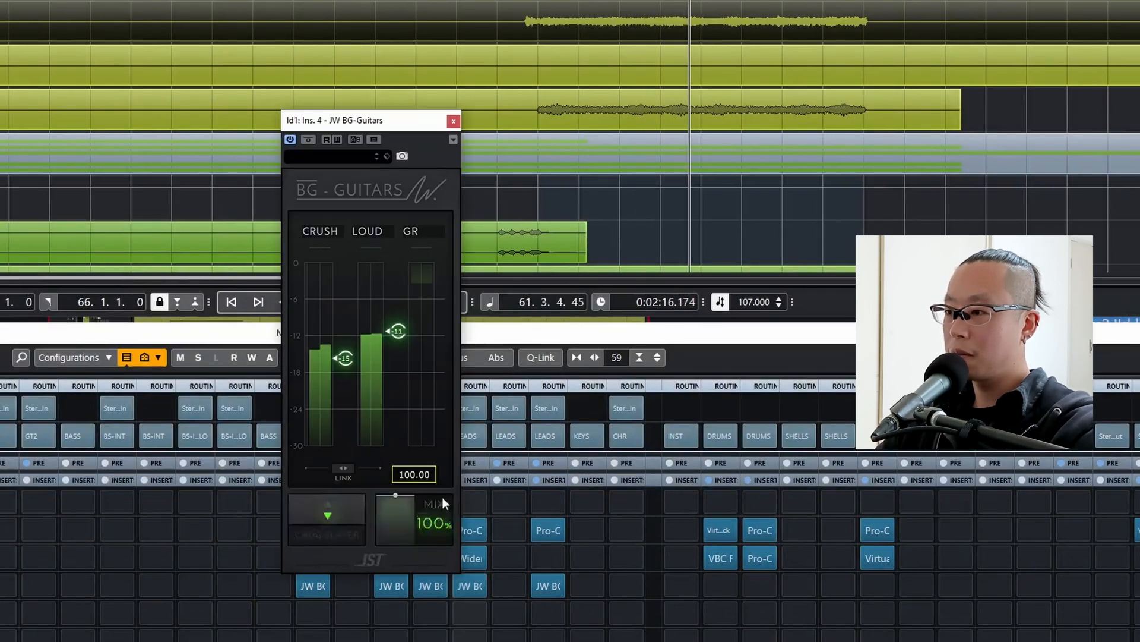
{"action": "mouse_move", "coordinate": [395, 331]}
{"action": "left_mouse_down"}
{"action": "mouse_move", "coordinate": [389, 309]}
{"action": "mouse_move", "coordinate": [399, 312]}
{"action": "left_mouse_up"}
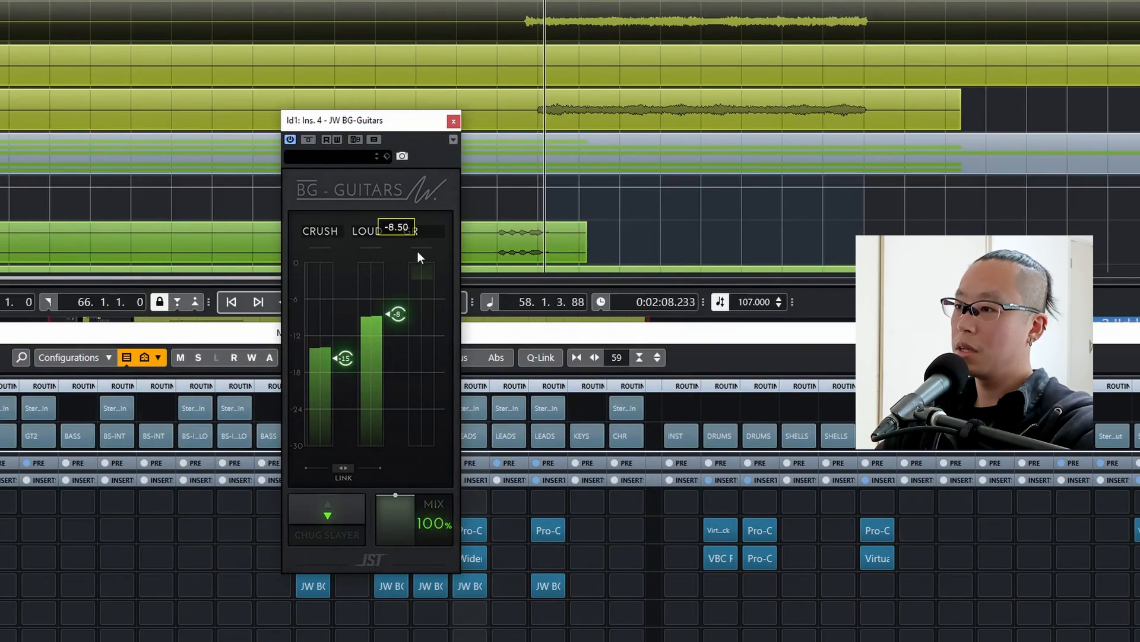
{"action": "left_click", "coordinate": [453, 122]}
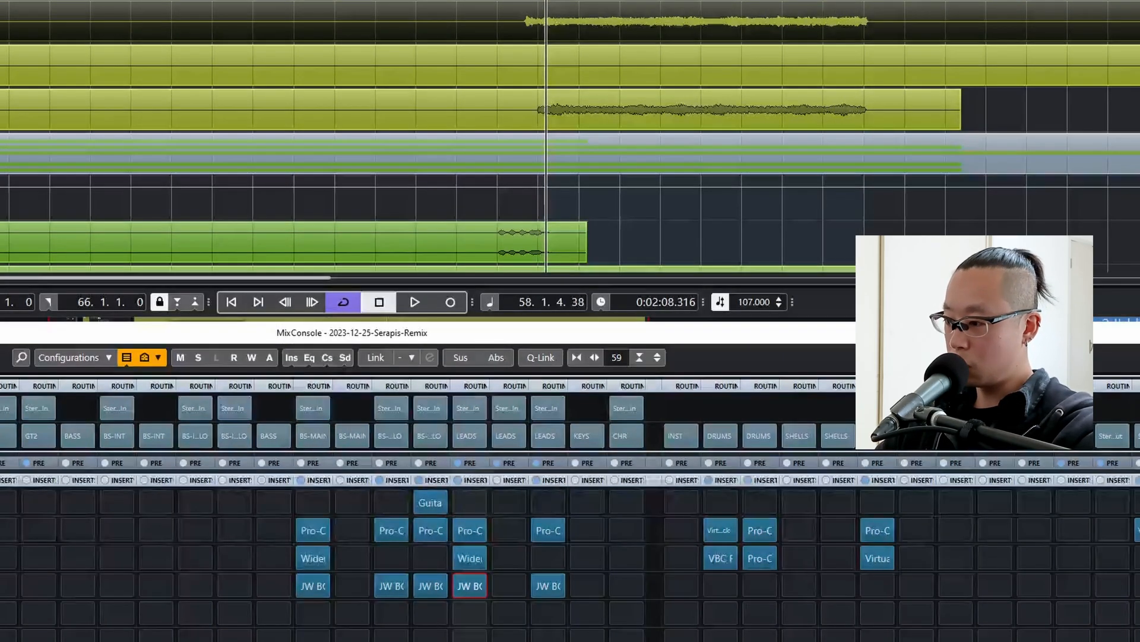
Set Loud to about -7 in ld3's JW BG-Guitars during playback and close the plug-in.
{"action": "double_click", "coordinate": [544, 588]}
{"action": "left_click_drag", "start_coordinate": [397, 331], "coordinate": [397, 315]}
{"action": "left_click_drag", "start_coordinate": [396, 308], "coordinate": [392, 297]}
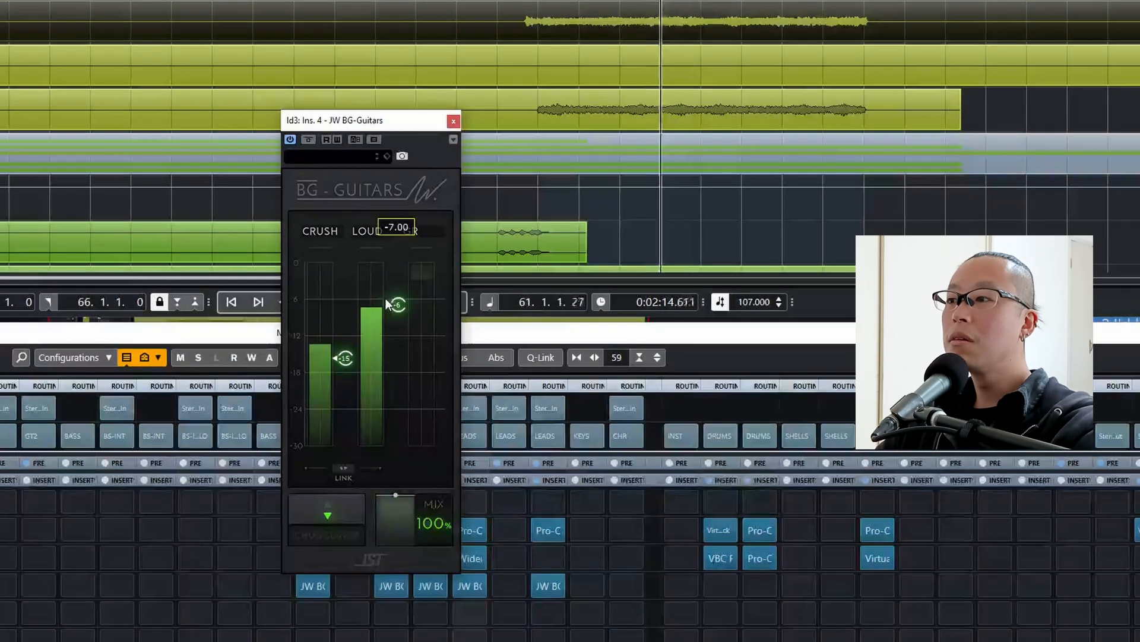
{"action": "left_click_drag", "start_coordinate": [395, 301], "coordinate": [394, 295]}
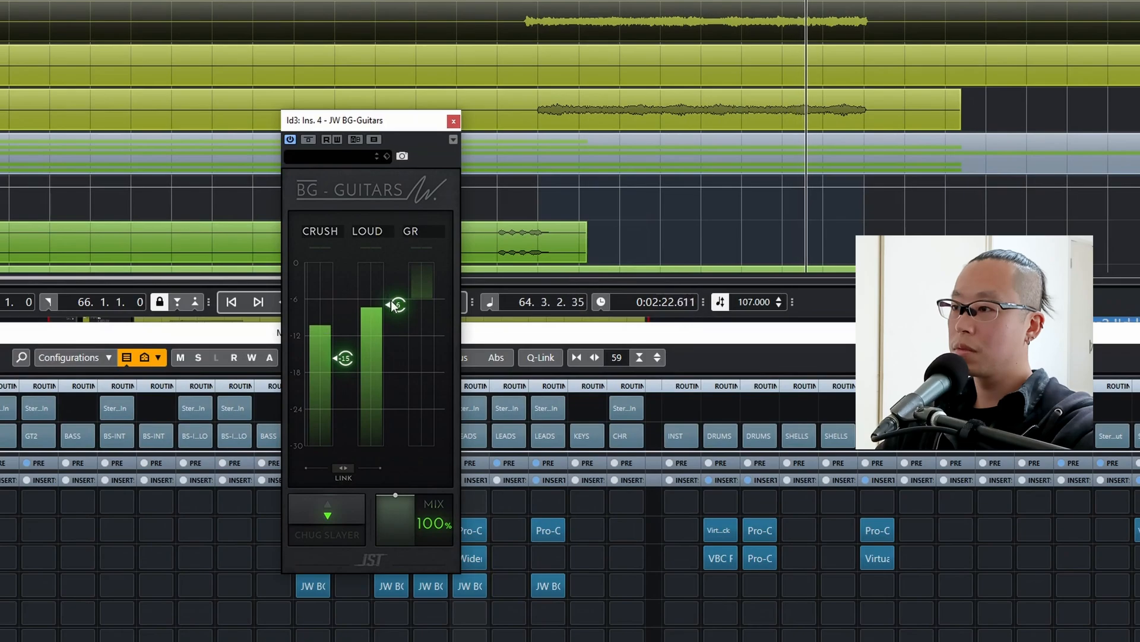
{"action": "left_click", "coordinate": [453, 122]}
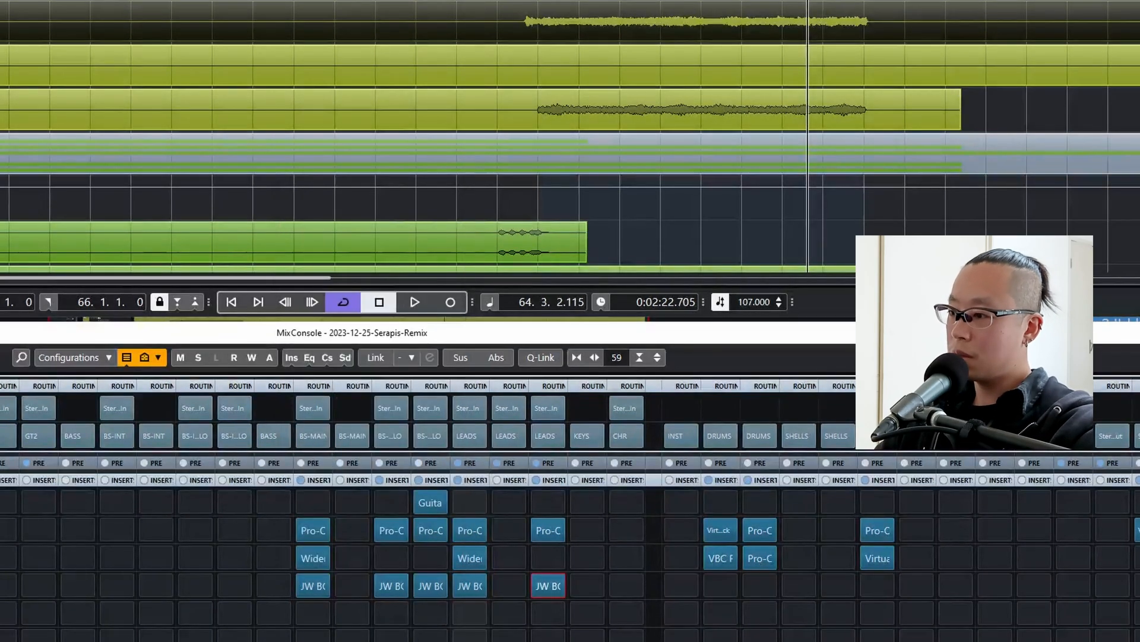
Lower Loud to about -9 in ld1's JW BG-Guitars during playback and close the plug-in.
{"action": "left_click", "coordinate": [468, 587]}
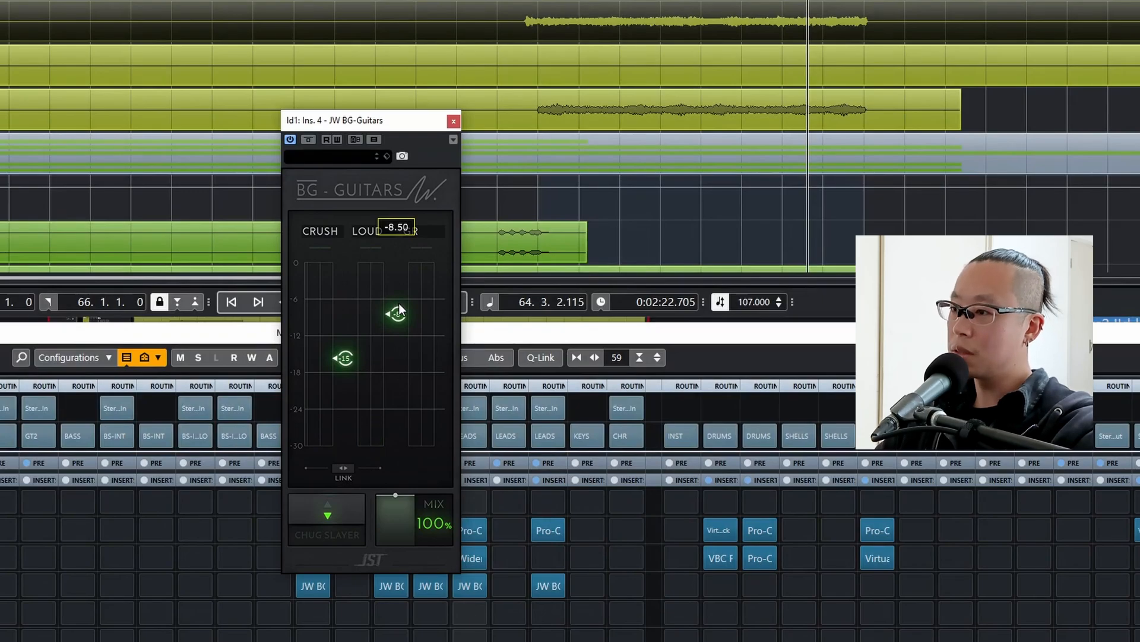
{"action": "key", "text": "space"}
{"action": "left_click_drag", "start_coordinate": [400, 305], "coordinate": [395, 314]}
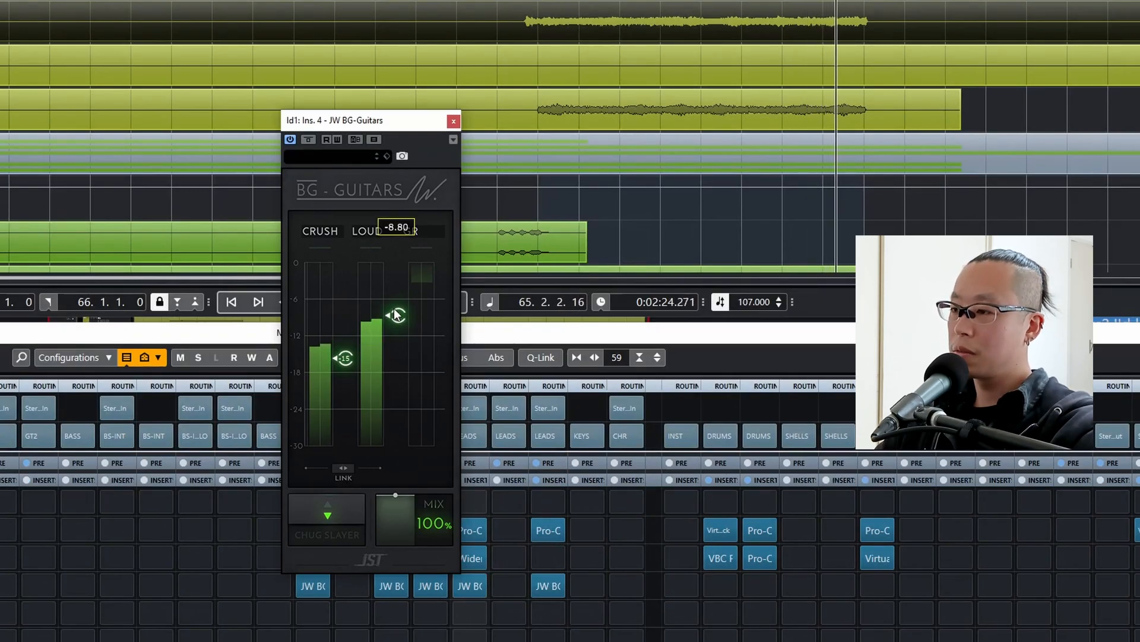
{"action": "mouse_move", "coordinate": [395, 314]}
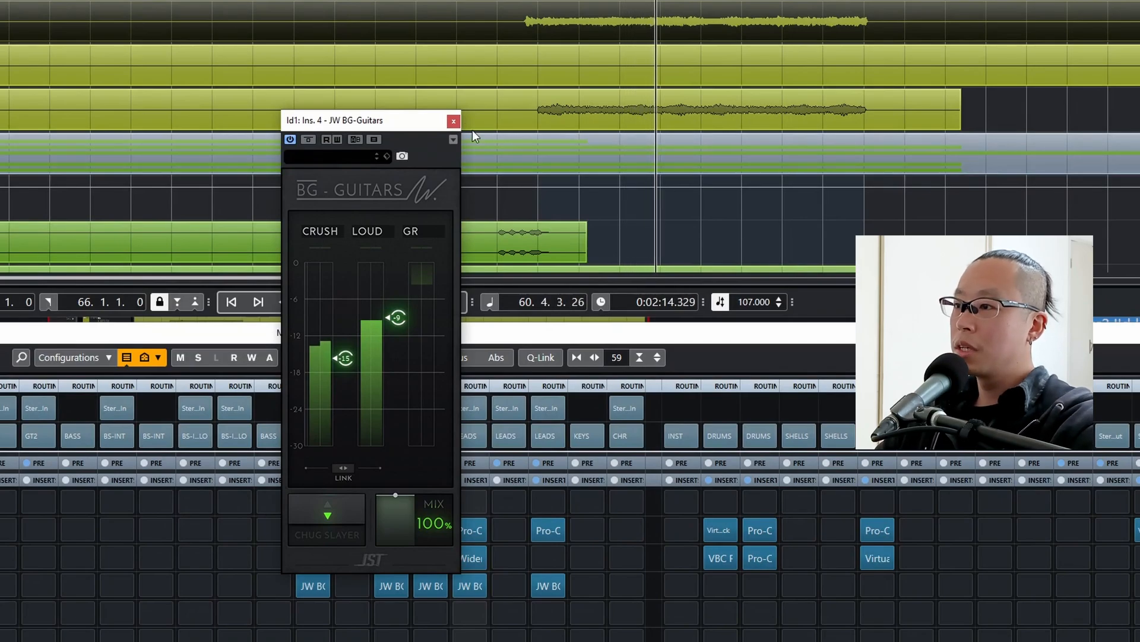
{"action": "left_click", "coordinate": [454, 121]}
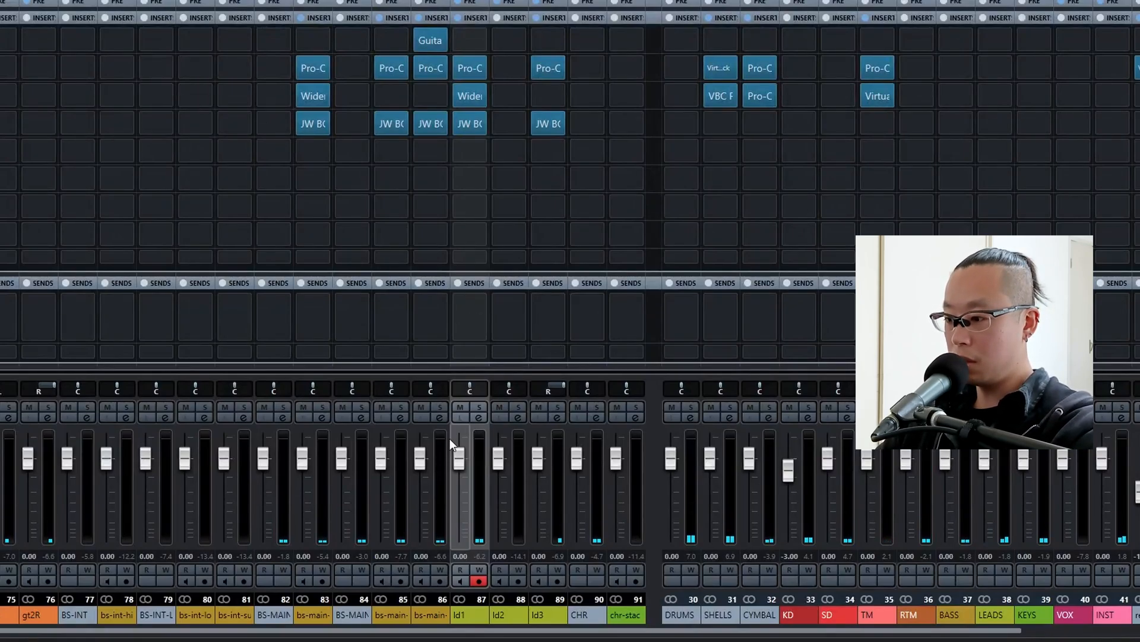
Solo ld2 and copy ld1's Pro-Q 3, Wider and JW BG-Guitars inserts to the matching ld2 slots.
{"action": "left_click", "coordinate": [513, 405]}
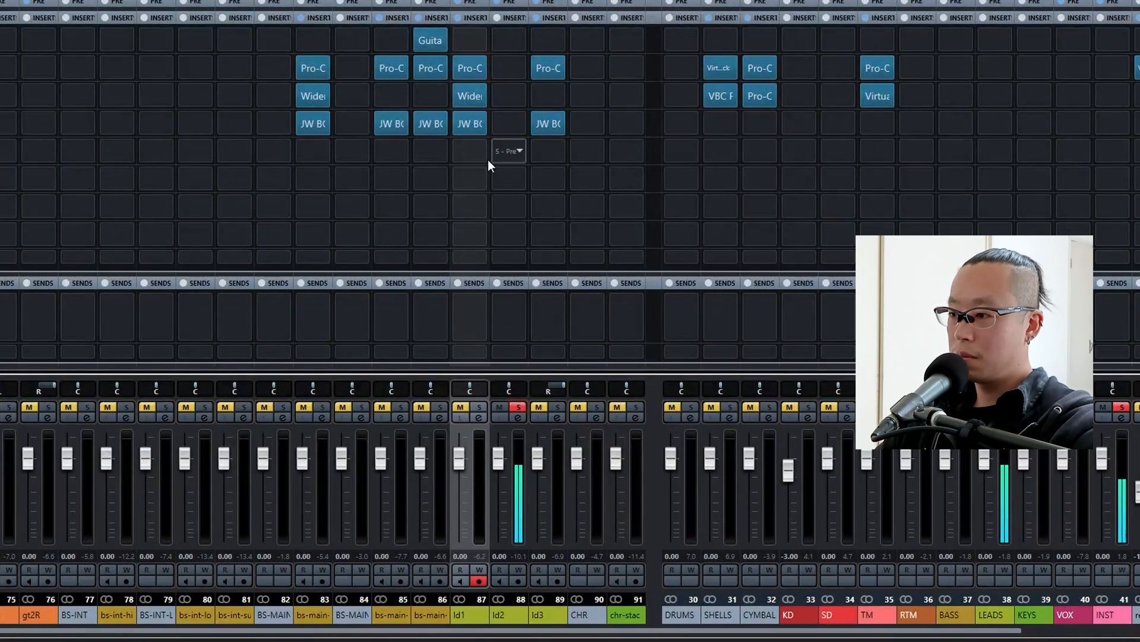
{"action": "left_click_drag", "start_coordinate": [487, 160], "coordinate": [470, 137]}
{"action": "left_click_drag", "start_coordinate": [477, 70], "coordinate": [512, 122]}
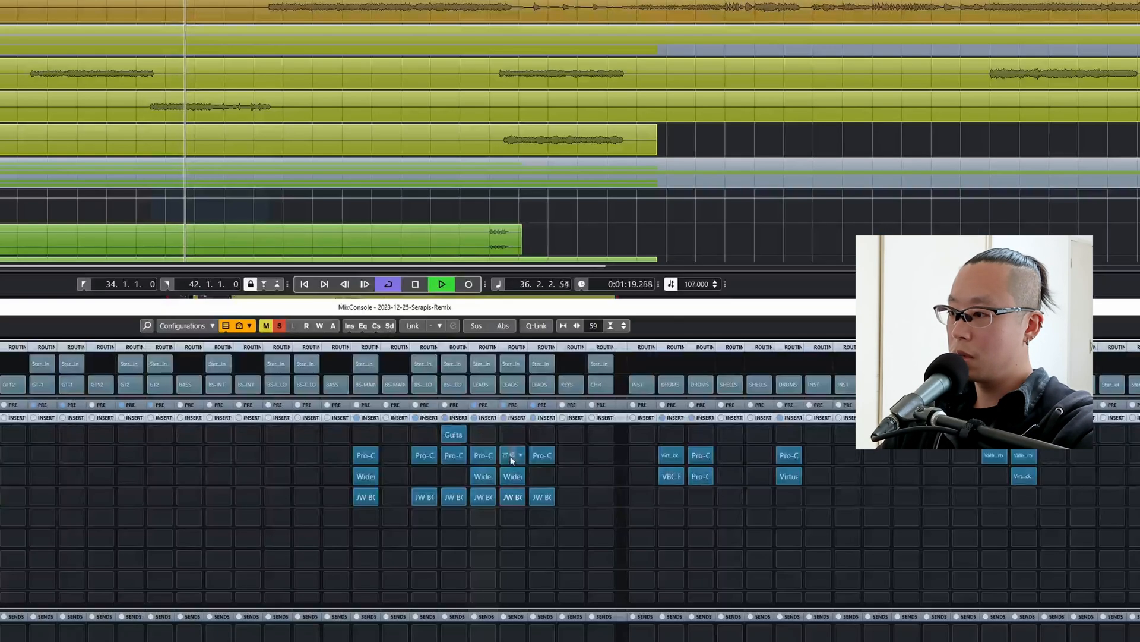
Open ld2's Pro-Q 3 and move the low cut down to about 97 Hz.
{"action": "left_click", "coordinate": [509, 69]}
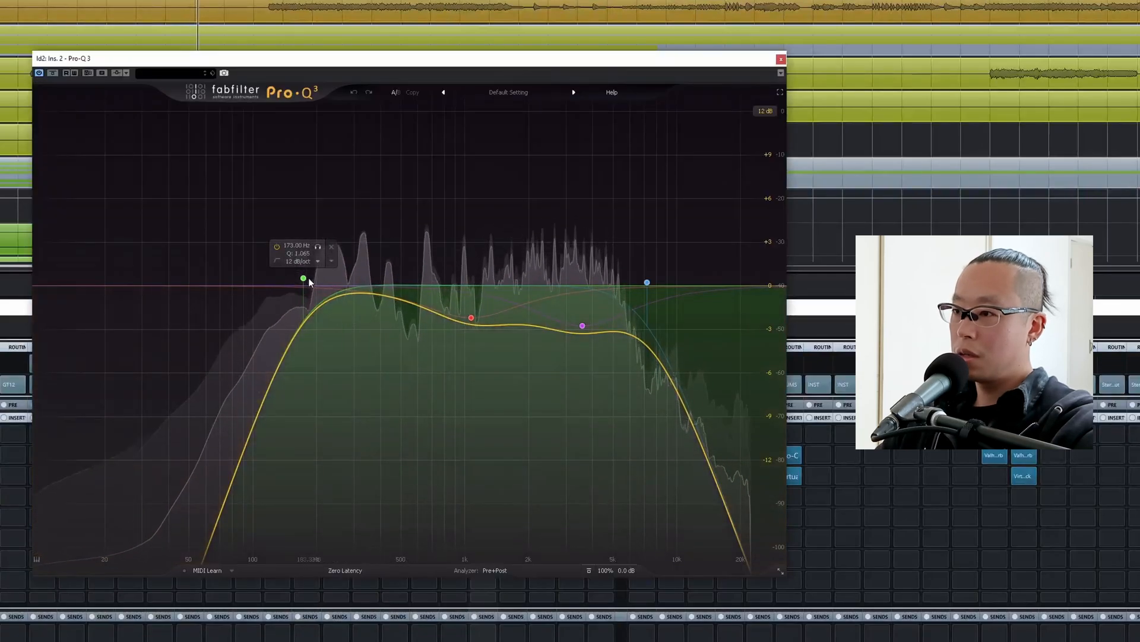
{"action": "left_click_drag", "start_coordinate": [304, 278], "coordinate": [238, 278]}
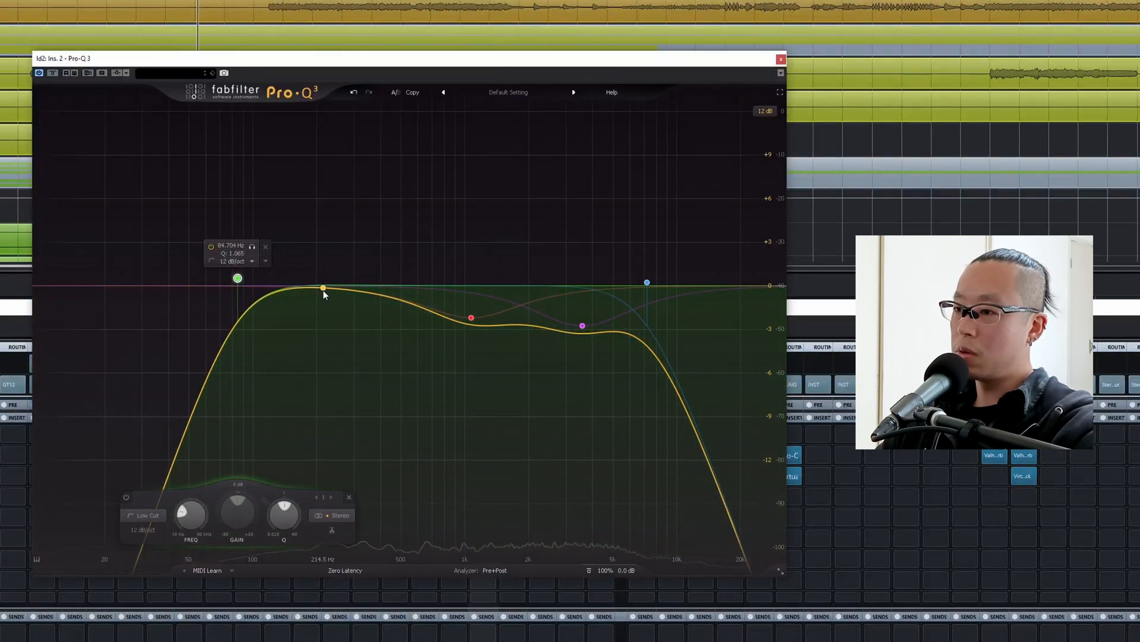
{"action": "left_click_drag", "start_coordinate": [237, 278], "coordinate": [250, 274]}
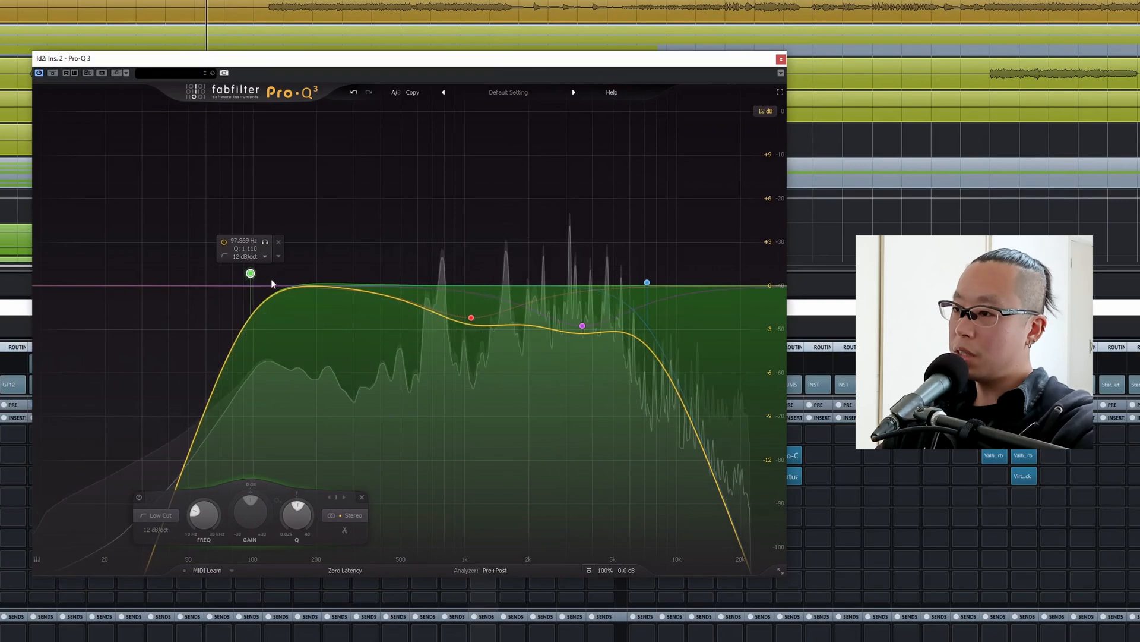
Add a bell cut of about -2.4 dB near 210 Hz in ld2's Pro-Q 3 and close the plug-in.
{"action": "double_click", "coordinate": [326, 260]}
{"action": "left_click_drag", "start_coordinate": [327, 260], "coordinate": [321, 321]}
{"action": "left_click", "coordinate": [297, 348]}
{"action": "left_click", "coordinate": [297, 351]}
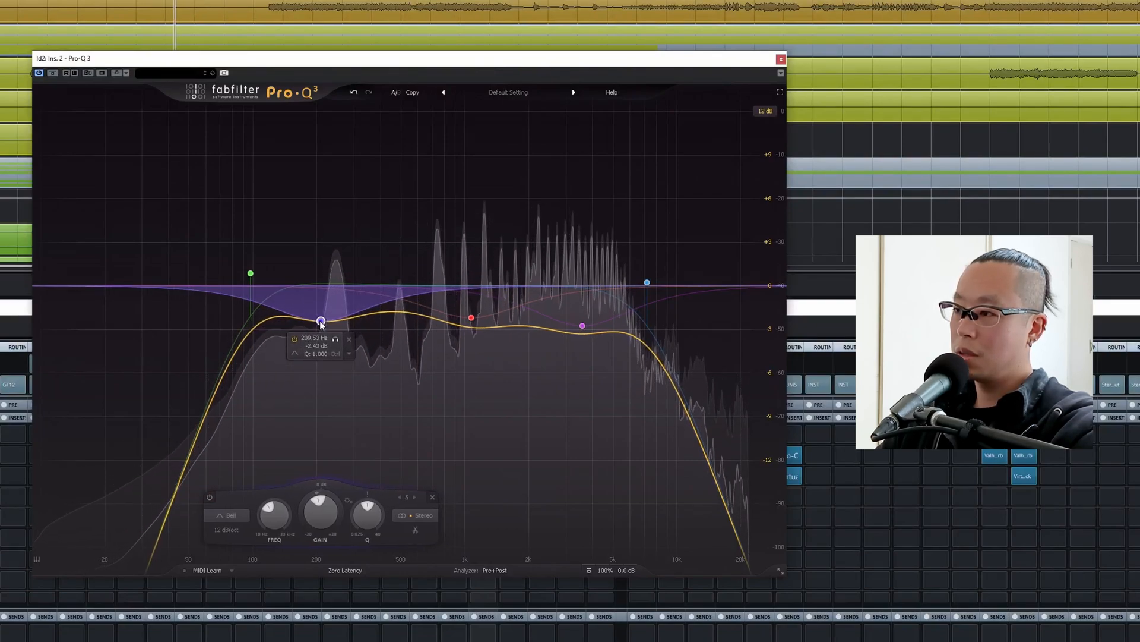
{"action": "key", "text": "space"}
{"action": "left_click", "coordinate": [781, 59]}
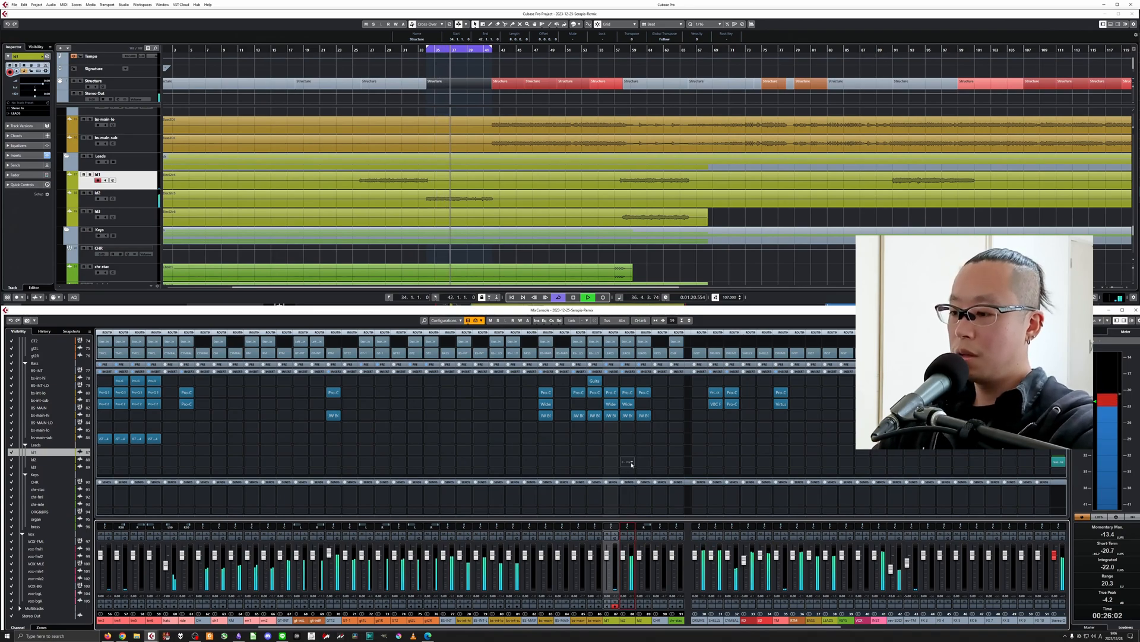
Send ld1, ld2 and ld3 together to FX 3 and rename that effect channel rev-ld.
{"action": "left_click", "coordinate": [608, 624]}
{"action": "left_click", "coordinate": [639, 620], "text": "shift"}
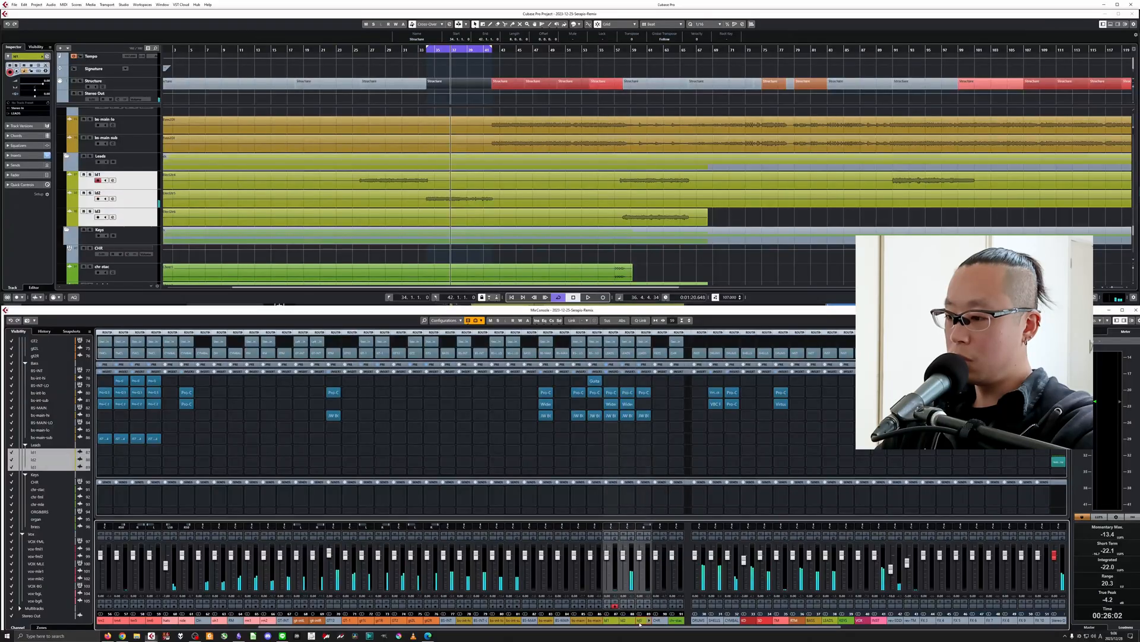
{"action": "left_click", "coordinate": [611, 496]}
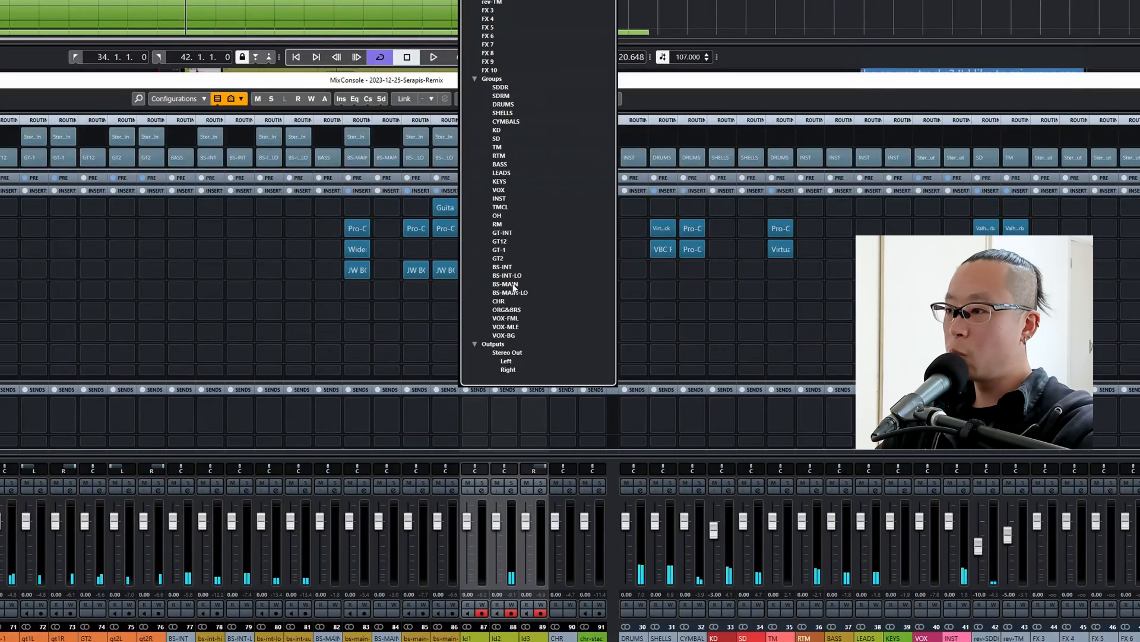
{"action": "left_click", "coordinate": [494, 11]}
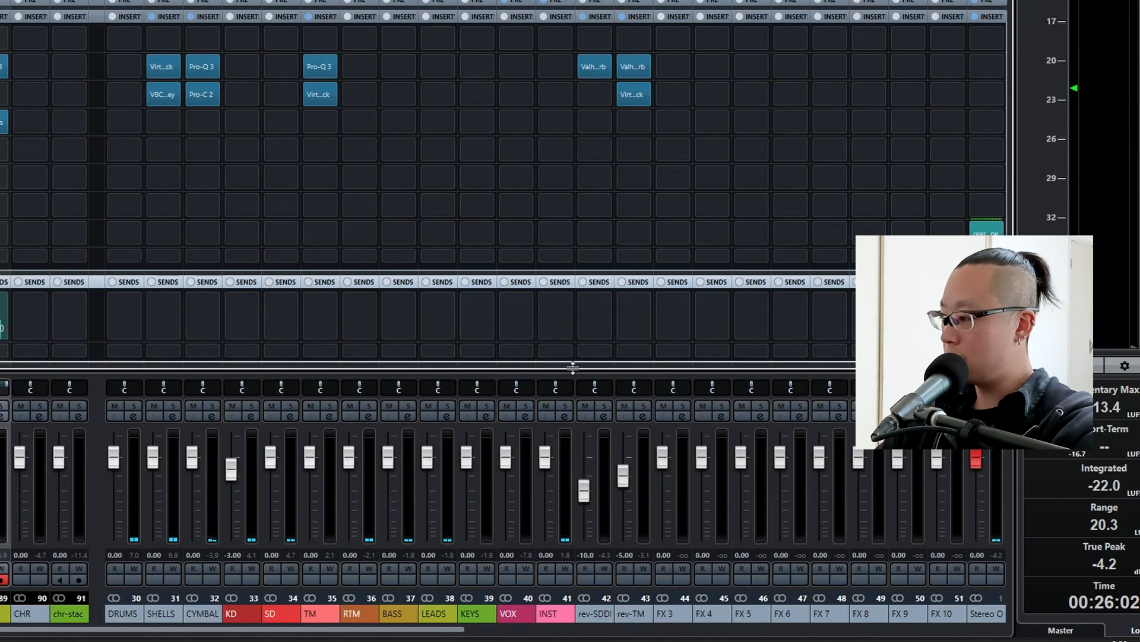
{"action": "double_click", "coordinate": [672, 614]}
{"action": "type", "text": "rev-ld"}
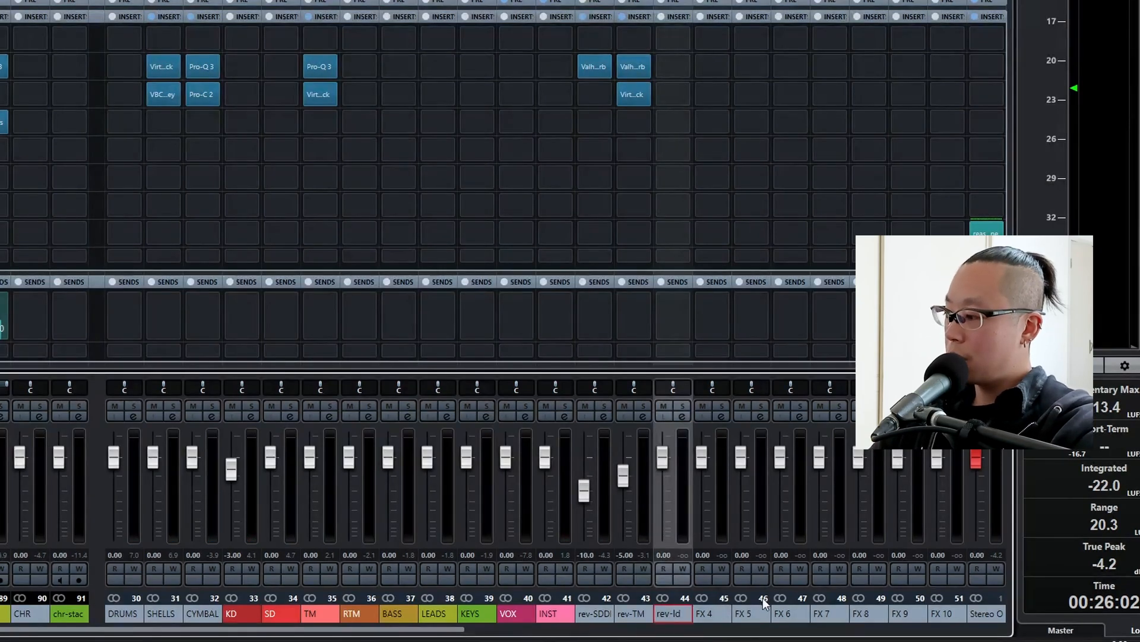
Insert ValhallaVintageVerb with the Long Synth Hall preset on rev-ld's second slot and lower the channel fader to -15 dB.
{"action": "left_click", "coordinate": [673, 67]}
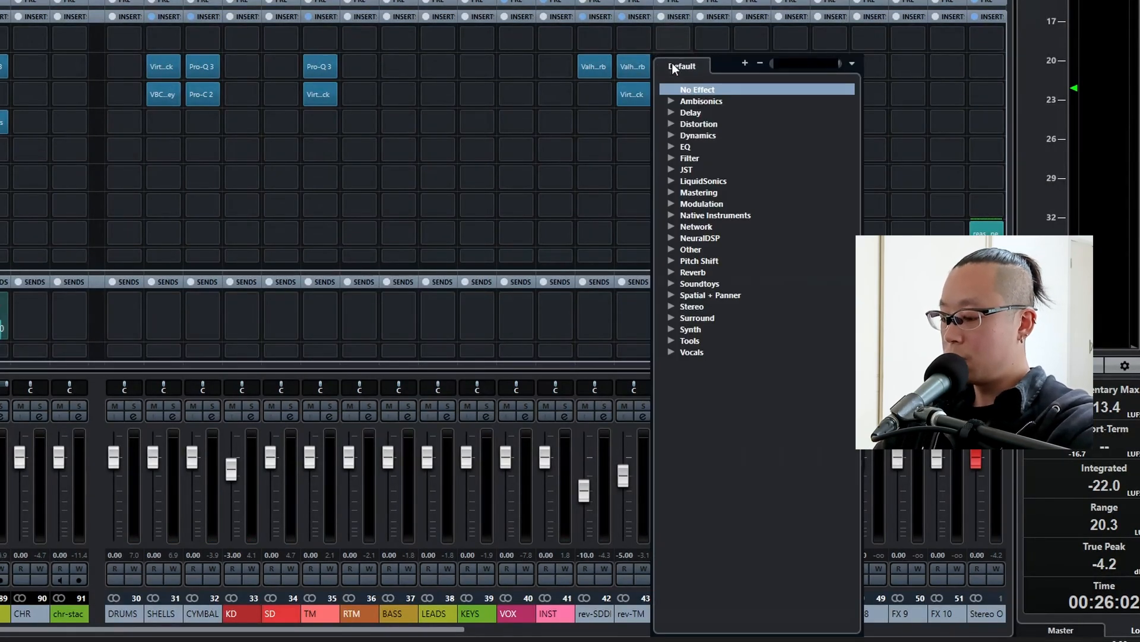
{"action": "type", "text": "vita"}
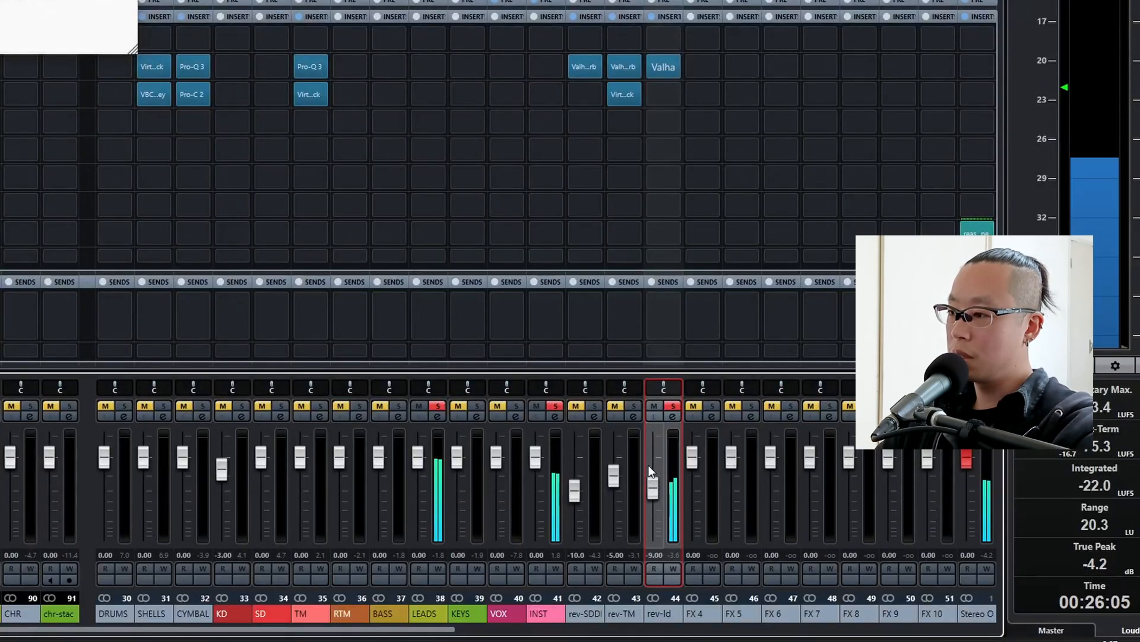
{"action": "scroll", "coordinate": [649, 468], "scroll_direction": "down", "scroll_amount": 3}
{"action": "scroll", "coordinate": [648, 468], "scroll_direction": "down", "scroll_amount": 3}
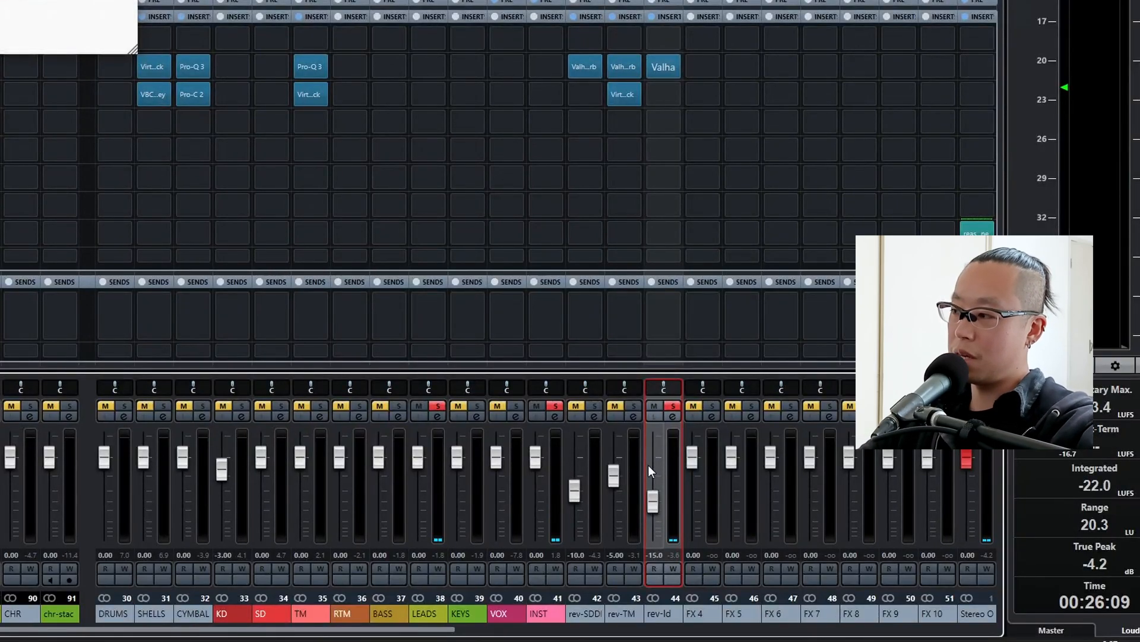
Insert PingPongDelay in rev-ld's first slot, ahead of the Valhalla reverb.
{"action": "left_click", "coordinate": [655, 37]}
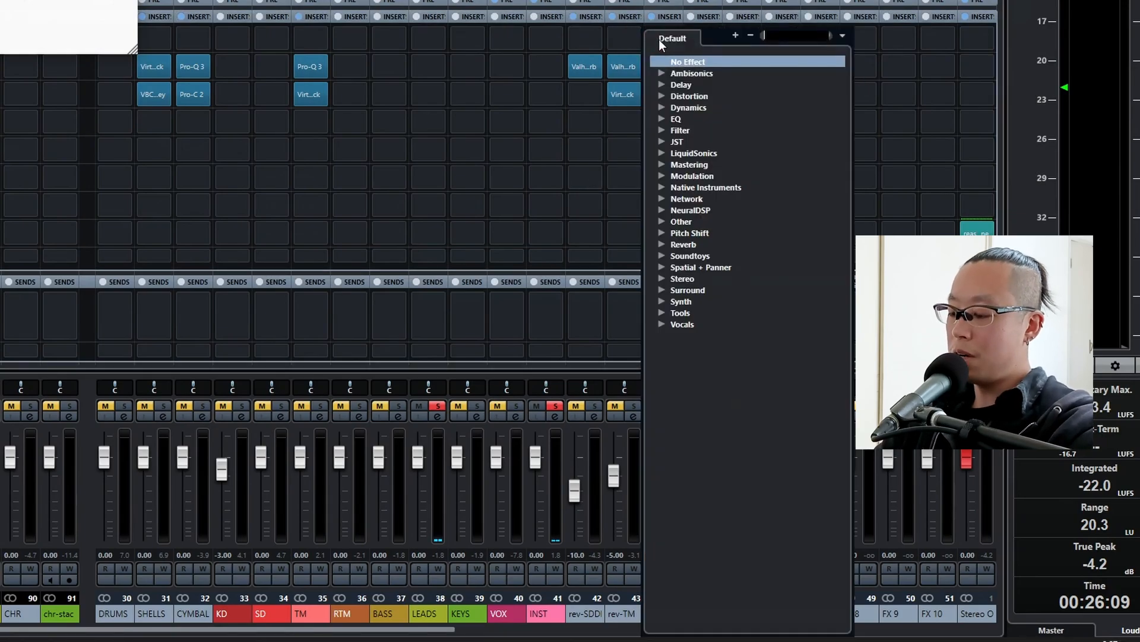
{"action": "type", "text": "pigh"}
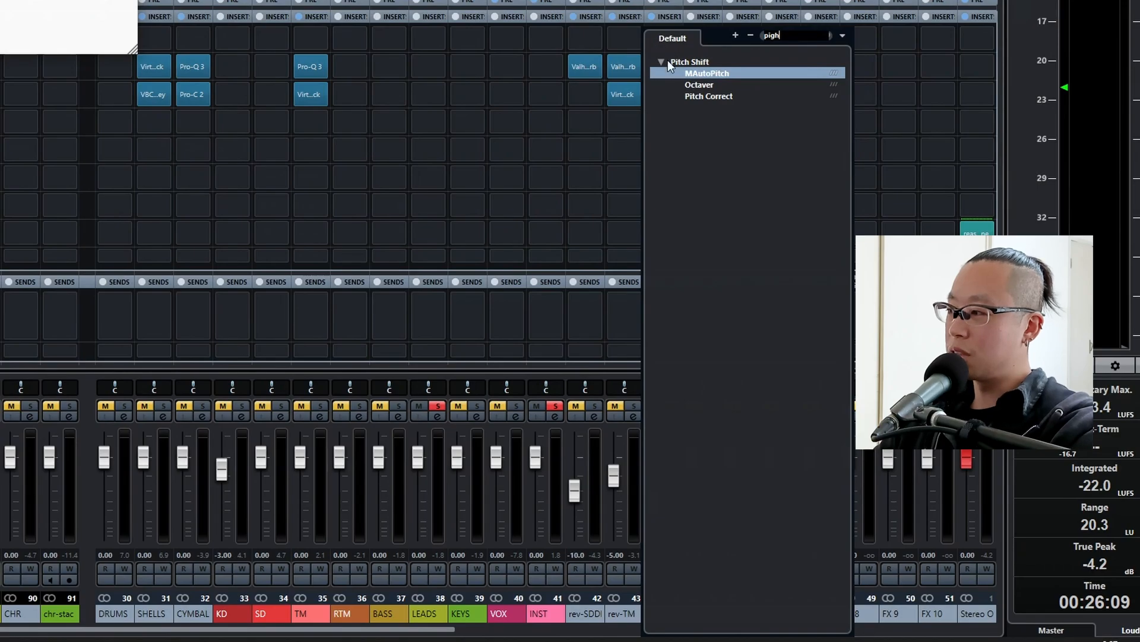
{"action": "key", "text": "BackSpace"}
{"action": "key", "text": "BackSpace"}
{"action": "key", "text": "BackSpace"}
{"action": "key", "text": "BackSpace"}
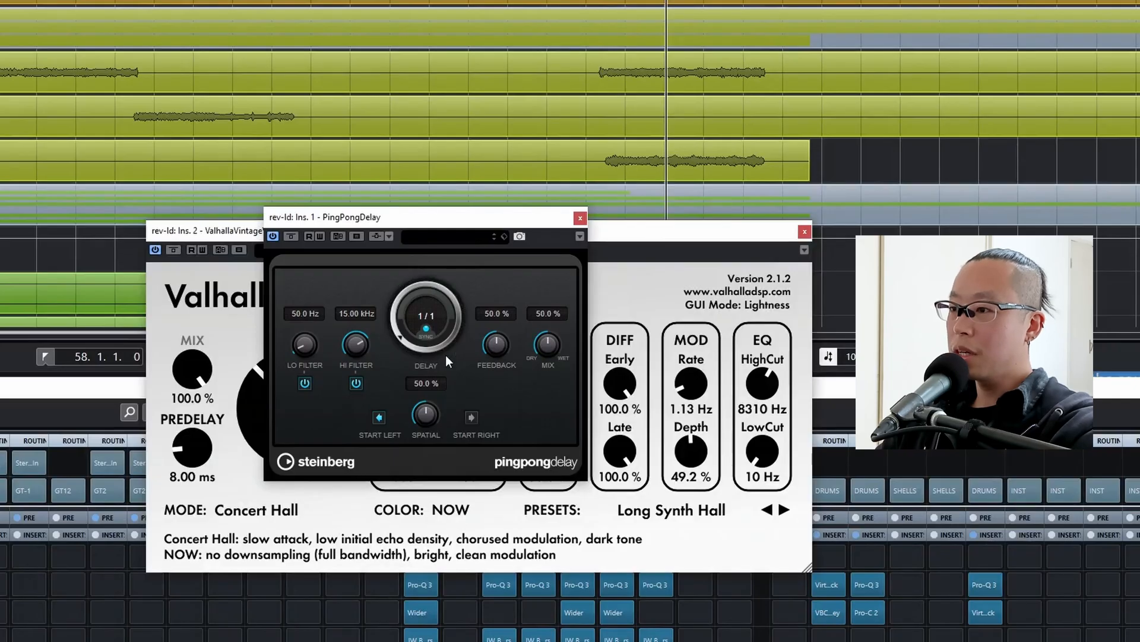
Set the PingPongDelay to 1/4 with 0 % feedback, reduce its mix during playback and close the plug-in.
{"action": "left_click_drag", "start_coordinate": [444, 334], "coordinate": [453, 335]}
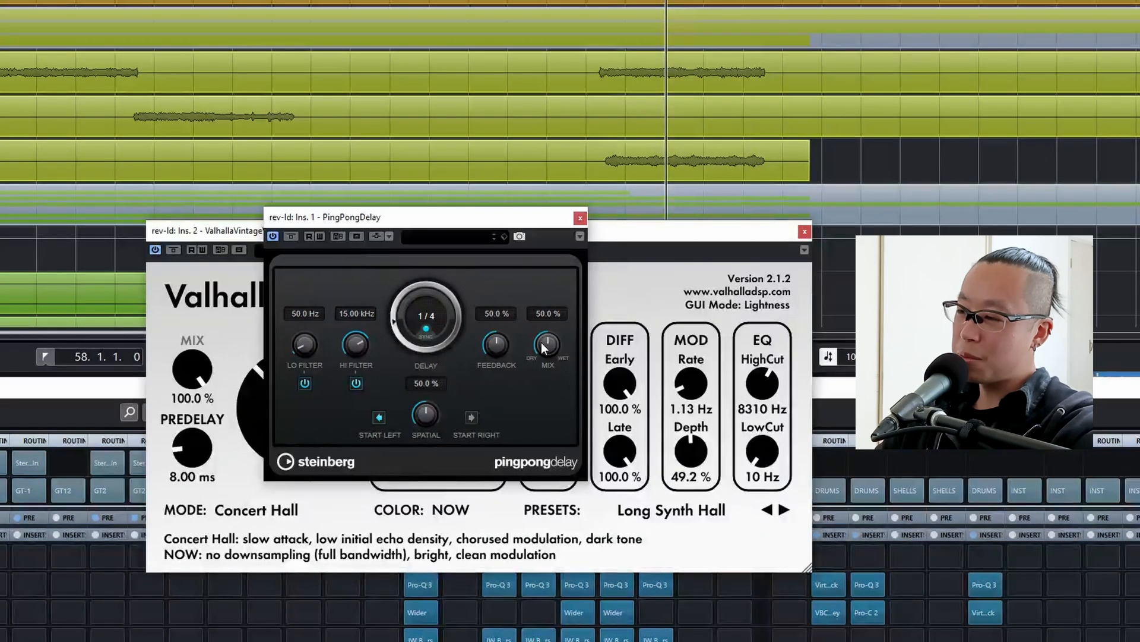
{"action": "left_click_drag", "start_coordinate": [496, 343], "coordinate": [496, 404]}
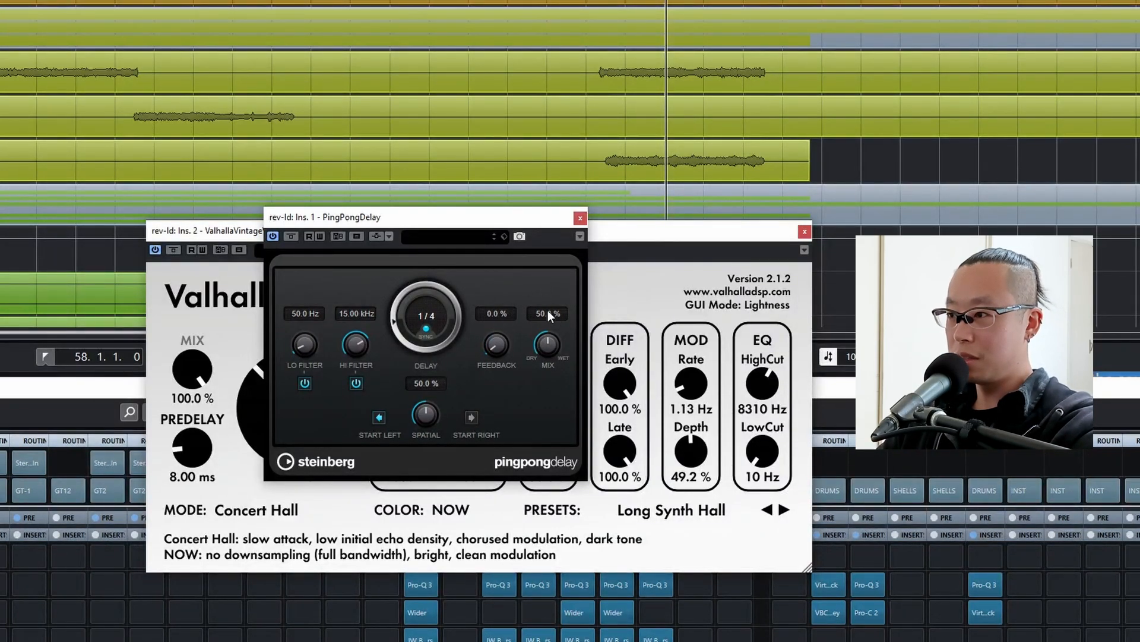
{"action": "key", "text": "space"}
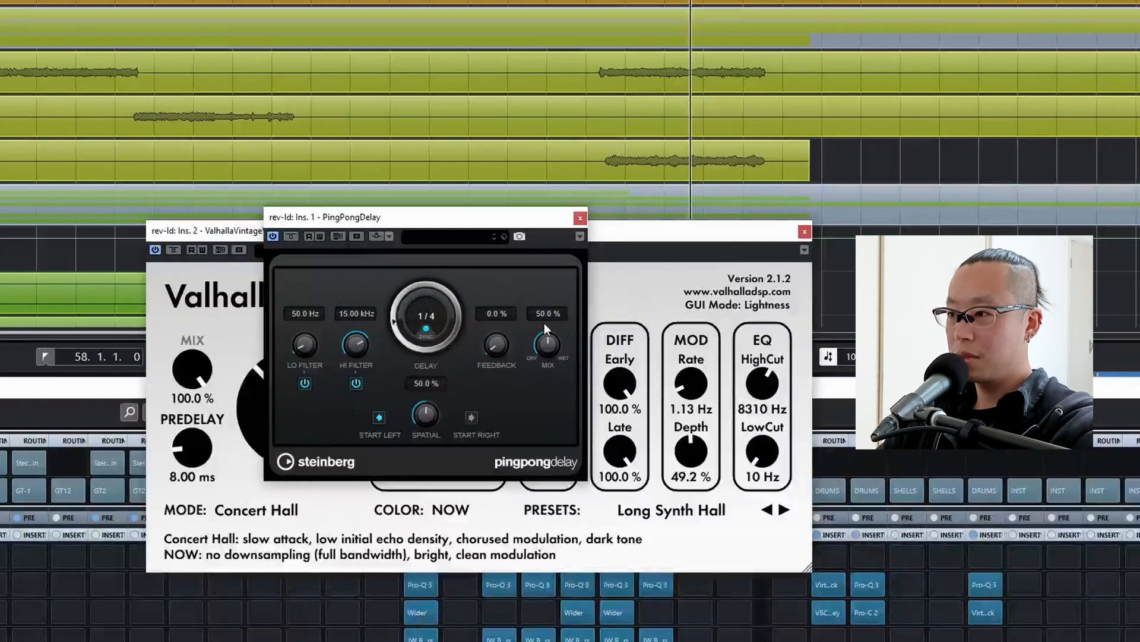
{"action": "left_click_drag", "start_coordinate": [544, 329], "coordinate": [547, 376]}
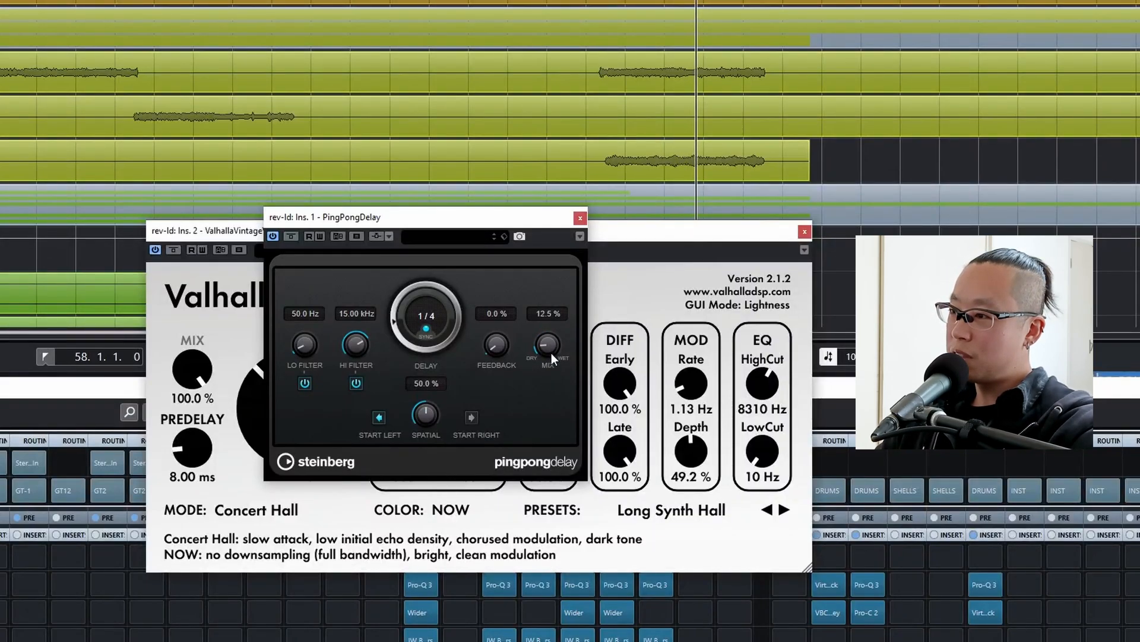
{"action": "left_click_drag", "start_coordinate": [554, 348], "coordinate": [554, 343]}
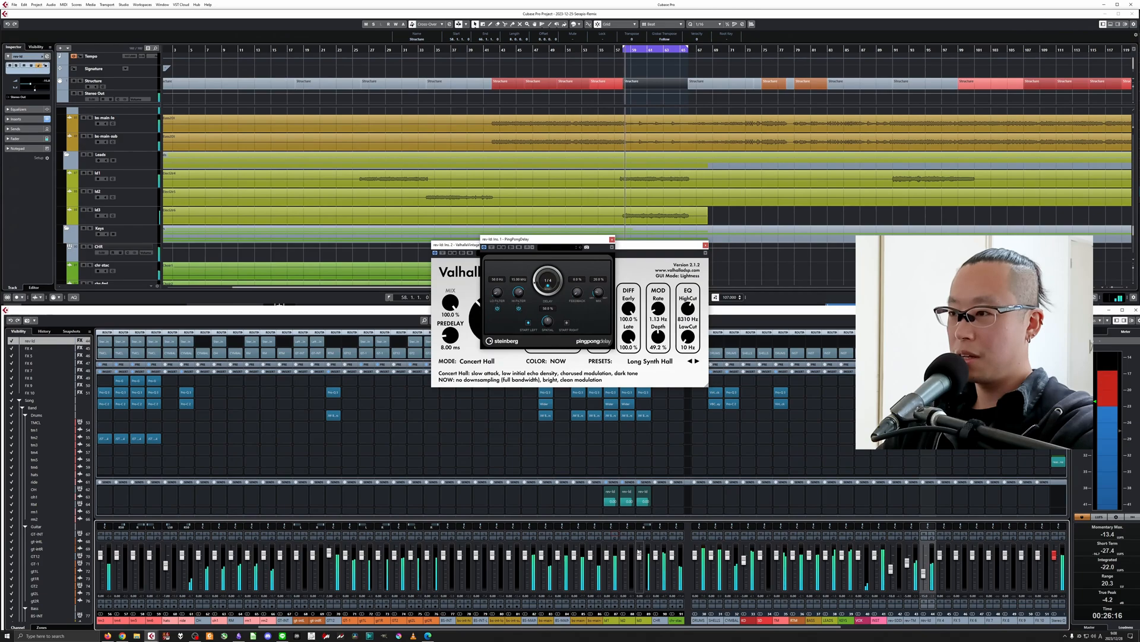
{"action": "left_click", "coordinate": [611, 240]}
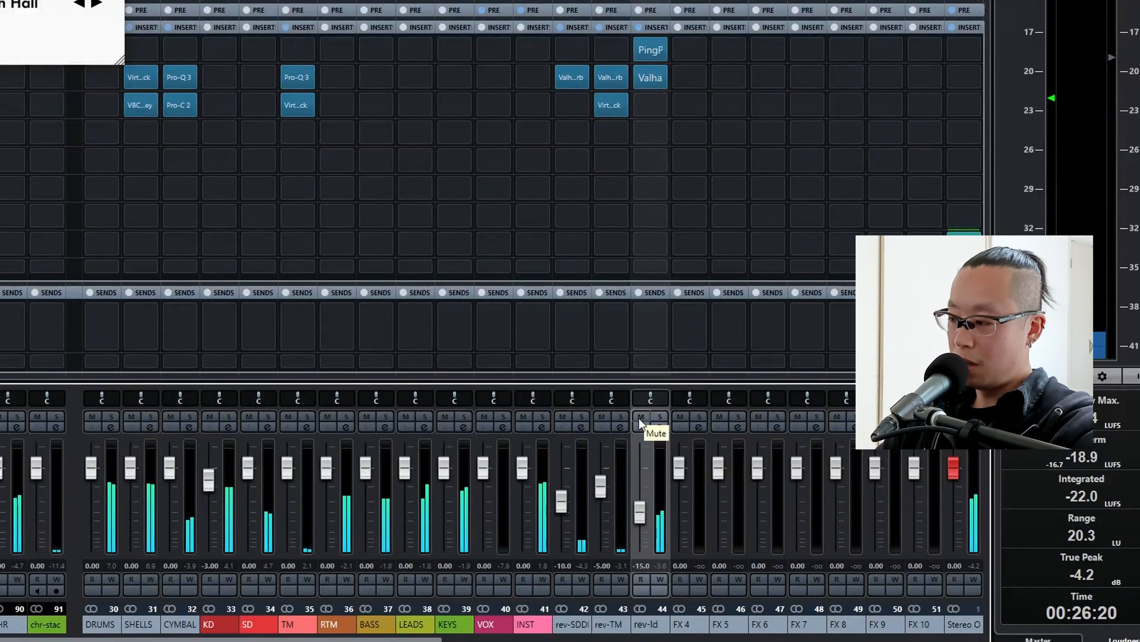
Mute and unmute rev-ld to compare the mix, nudge its fader slightly down and stop playback.
{"action": "left_click", "coordinate": [639, 418]}
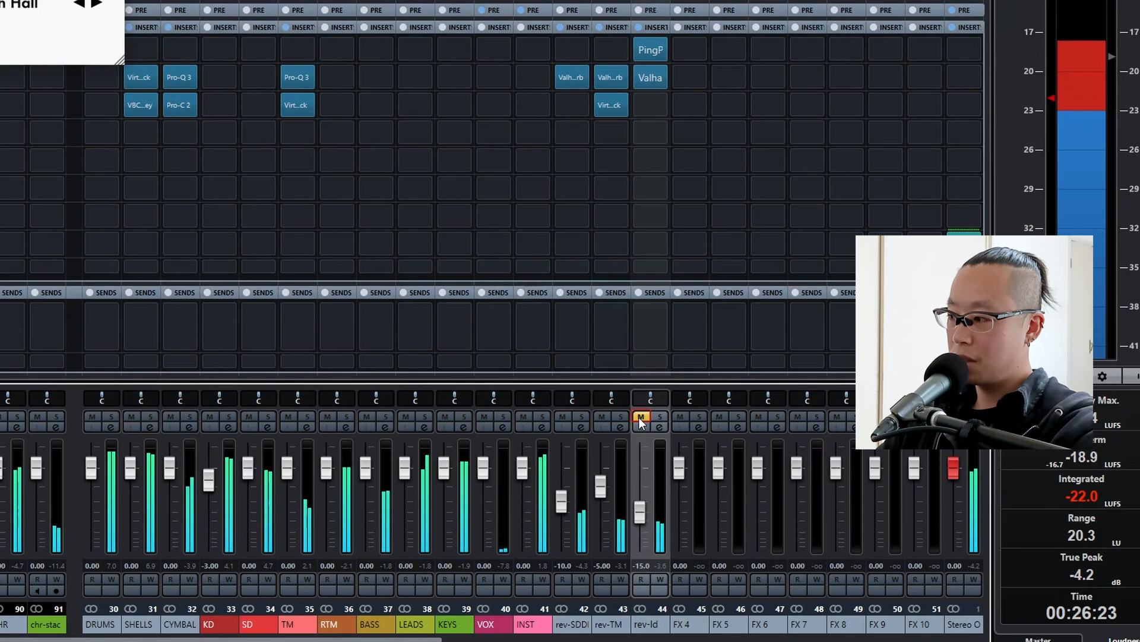
{"action": "left_click", "coordinate": [640, 418]}
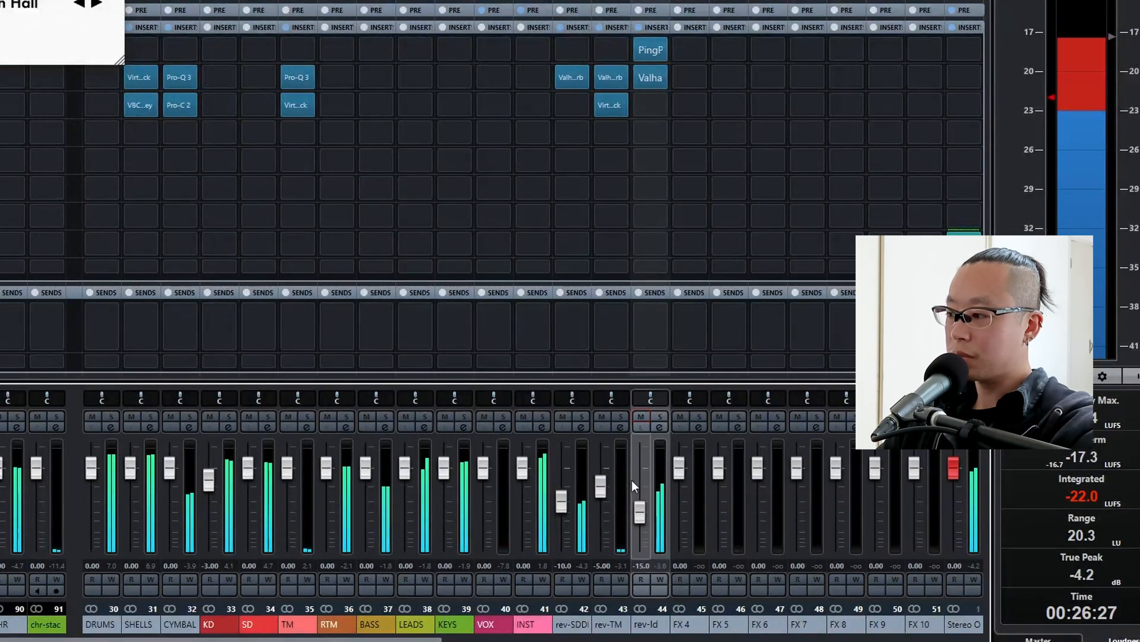
{"action": "left_click", "coordinate": [641, 512]}
{"action": "scroll", "coordinate": [641, 512], "scroll_direction": "down", "scroll_amount": 2}
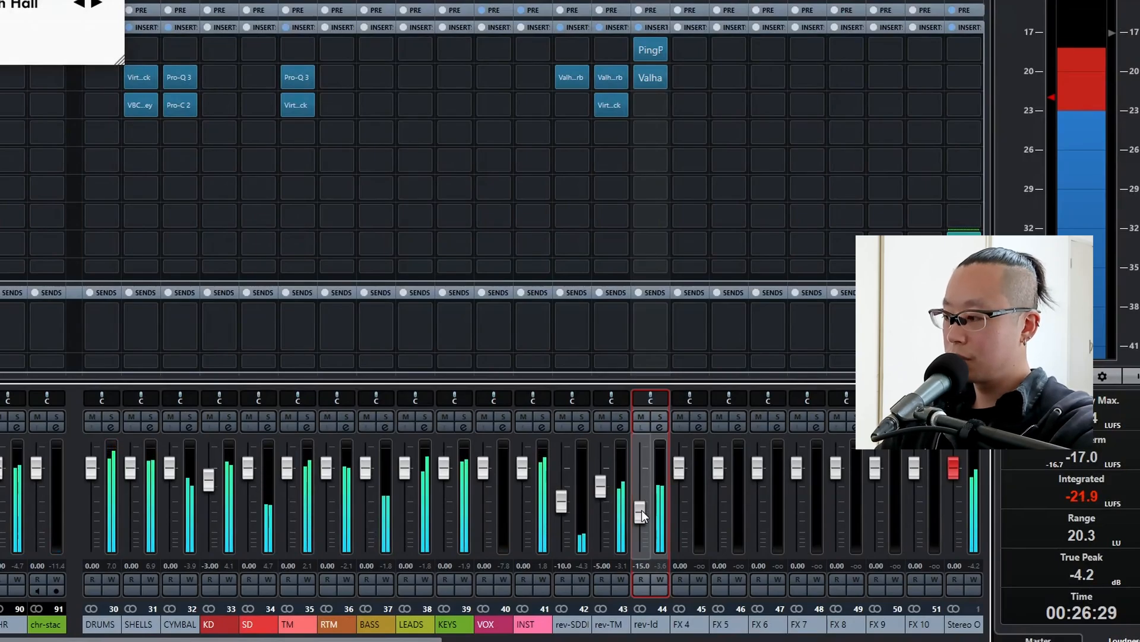
{"action": "key", "text": "space"}
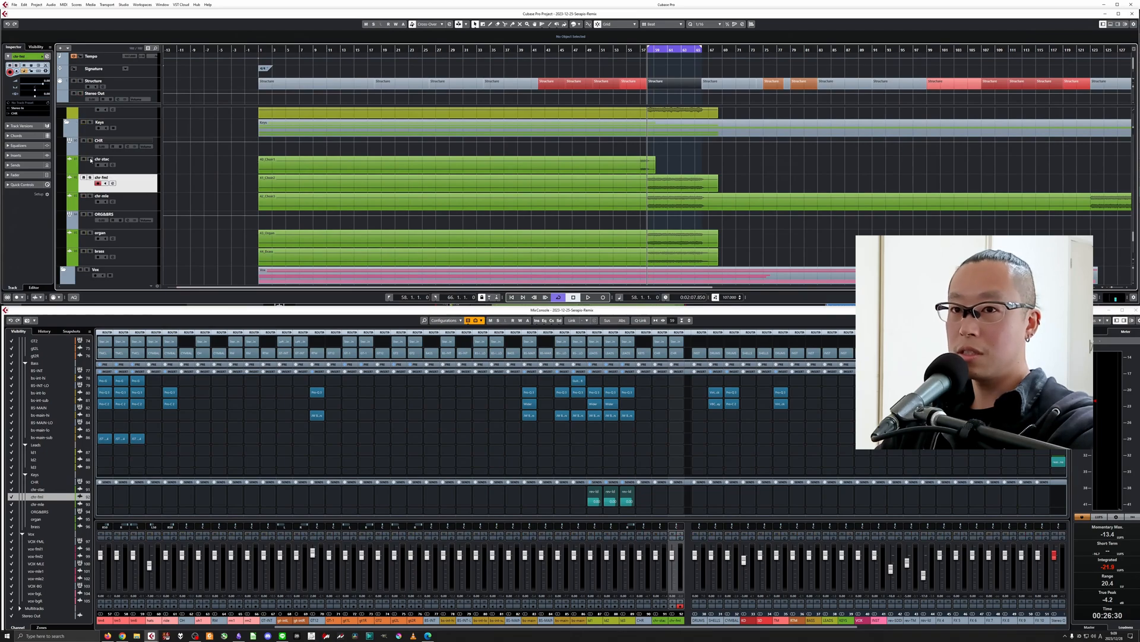
Solo chr-stac, audition its short part and set the loop range from bar 57 to bar 58.
{"action": "left_click", "coordinate": [91, 159]}
{"action": "key", "text": "h"}
{"action": "key", "text": "h"}
{"action": "key", "text": "h"}
{"action": "key", "text": "h"}
{"action": "key", "text": "h"}
{"action": "key", "text": "h"}
{"action": "double_click", "coordinate": [629, 52]}
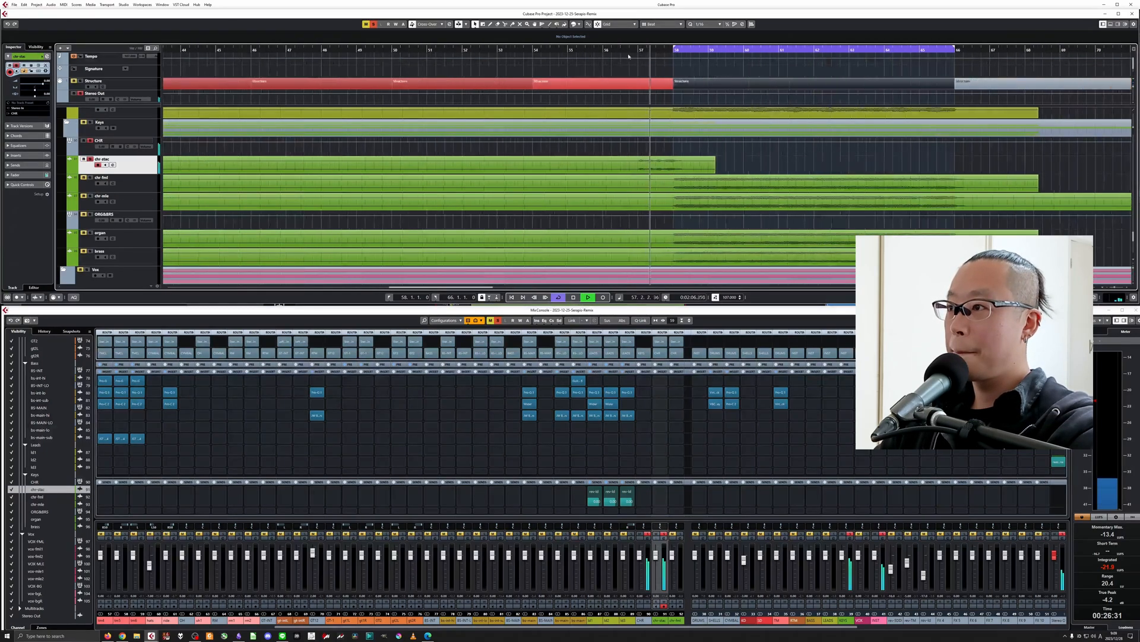
{"action": "key", "text": "space"}
{"action": "left_click_drag", "start_coordinate": [639, 48], "coordinate": [675, 50]}
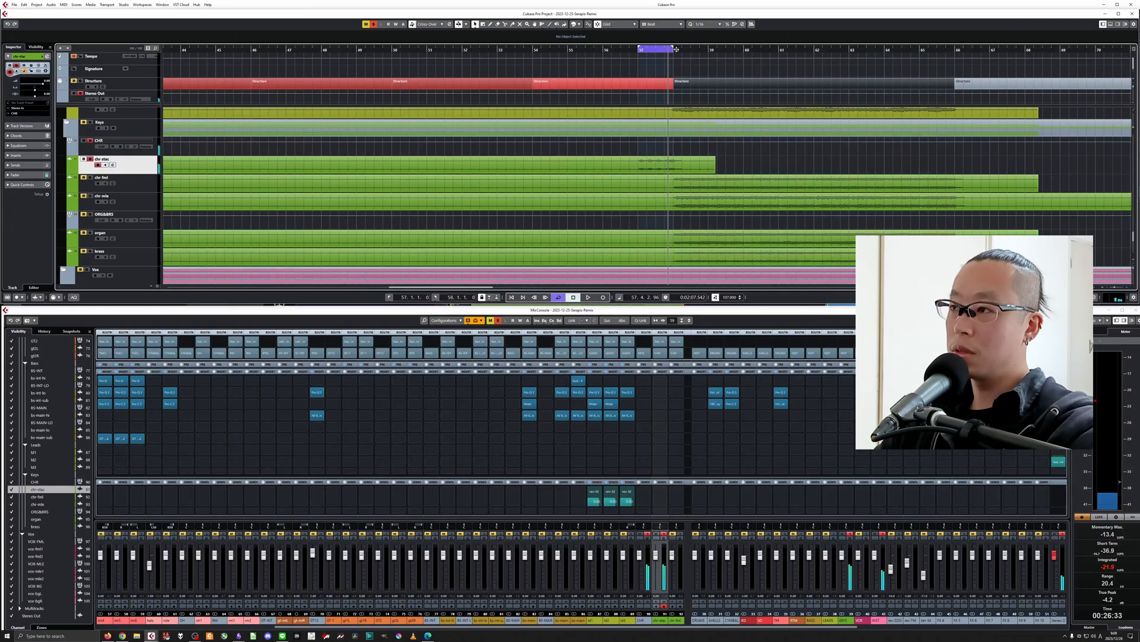
{"action": "key", "text": "g"}
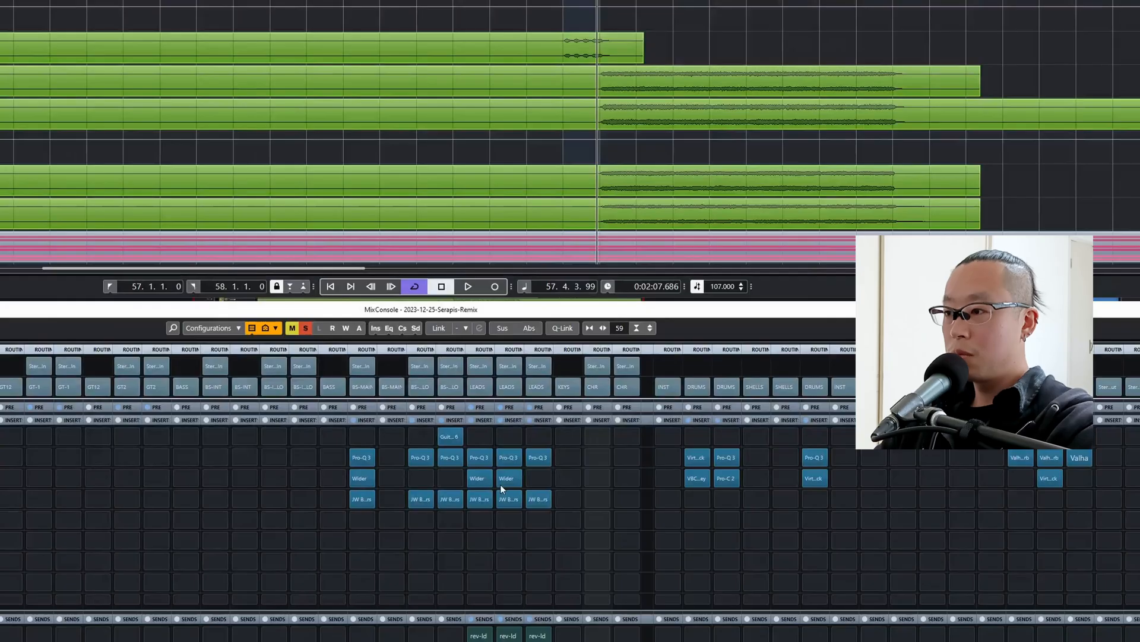
Add Pro-Q 3 in chr-stac's second slot with a low cut between 200 and 300 Hz and a high cut near 9.3 kHz.
{"action": "left_click", "coordinate": [657, 404]}
{"action": "left_click", "coordinate": [383, 302]}
{"action": "left_click_drag", "start_coordinate": [99, 295], "coordinate": [365, 297]}
{"action": "left_click_drag", "start_coordinate": [780, 294], "coordinate": [689, 294]}
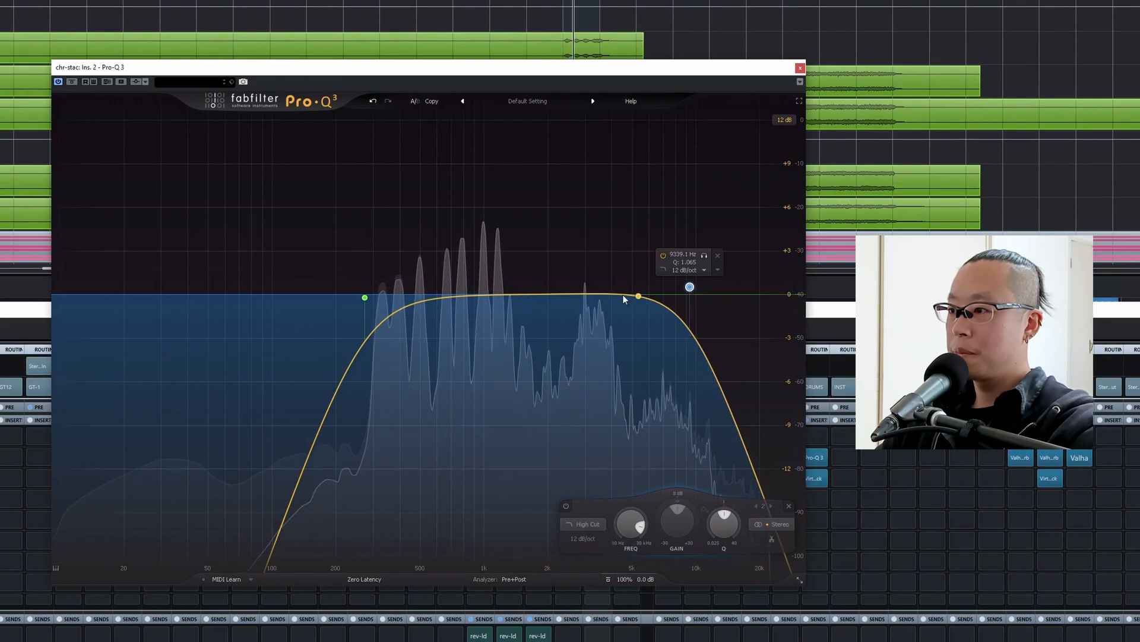
Add a bell cut of about 3.2 dB near 1.5 kHz on chr-stac's EQ, move its high cut slightly higher and close the EQ.
{"action": "left_click_drag", "start_coordinate": [505, 295], "coordinate": [522, 347]}
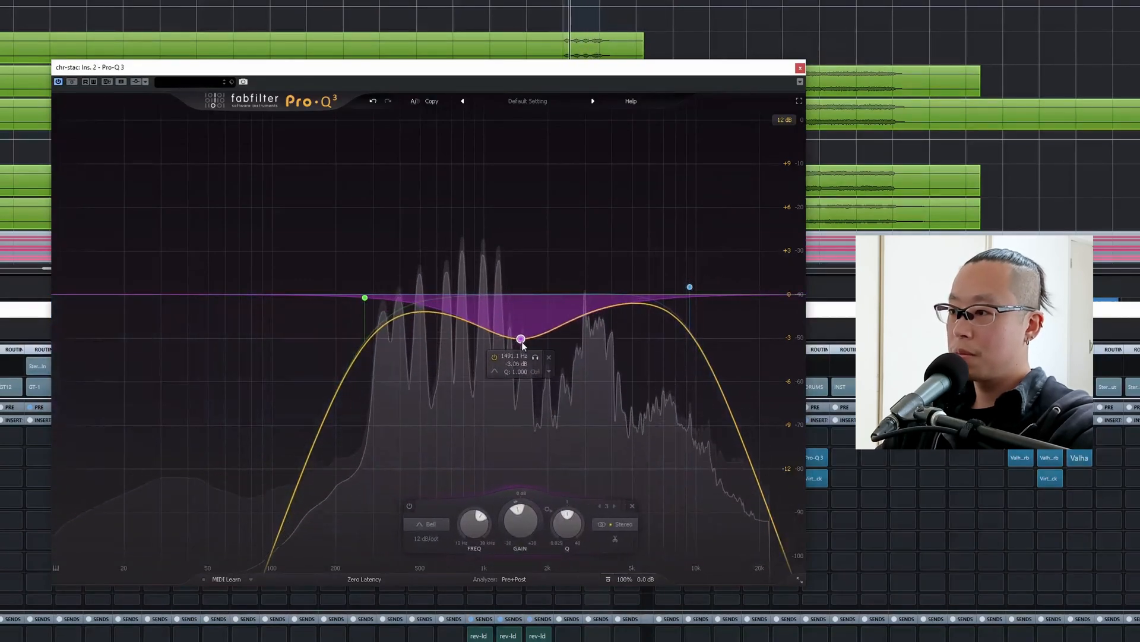
{"action": "key", "text": "space"}
{"action": "left_click_drag", "start_coordinate": [689, 288], "coordinate": [702, 287]}
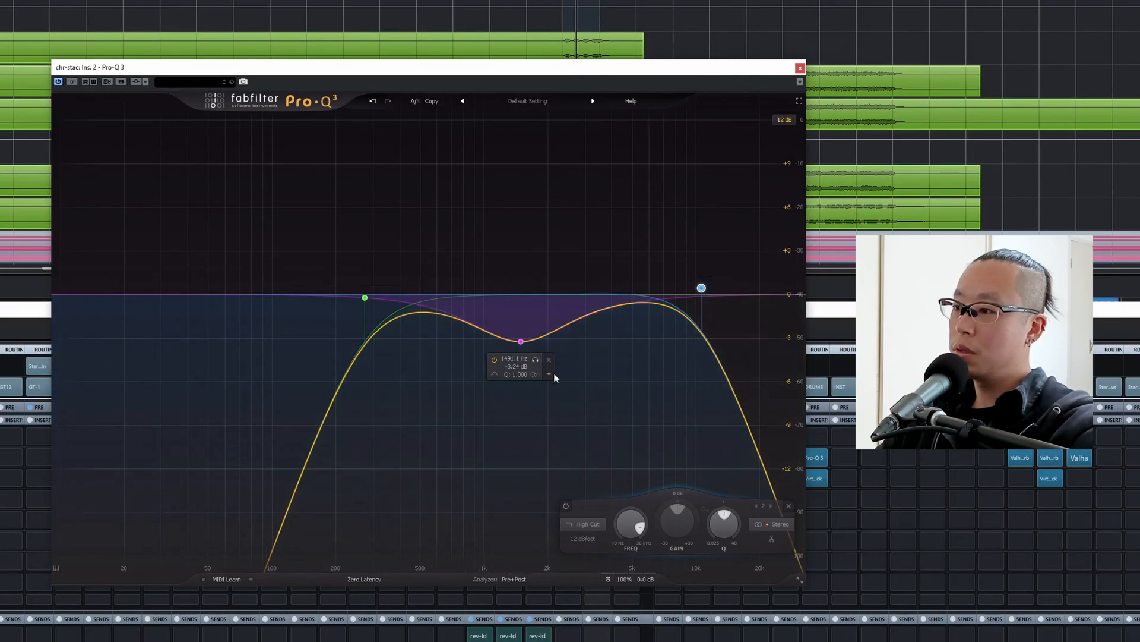
{"action": "key", "text": "space"}
{"action": "left_click", "coordinate": [521, 342]}
{"action": "key", "text": "space"}
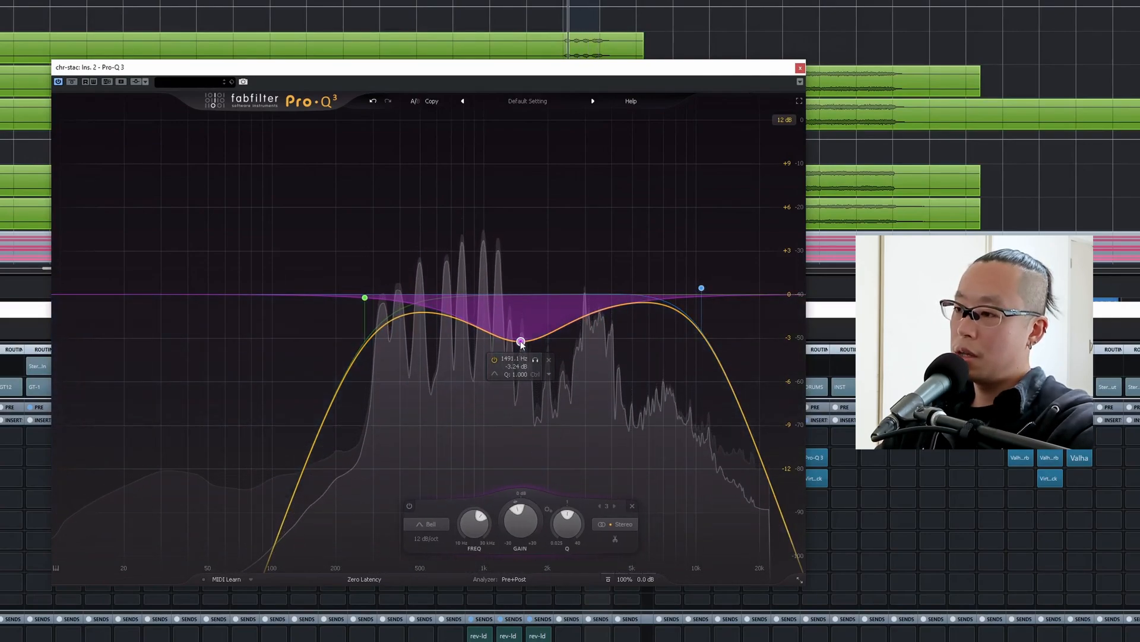
{"action": "key", "text": "space"}
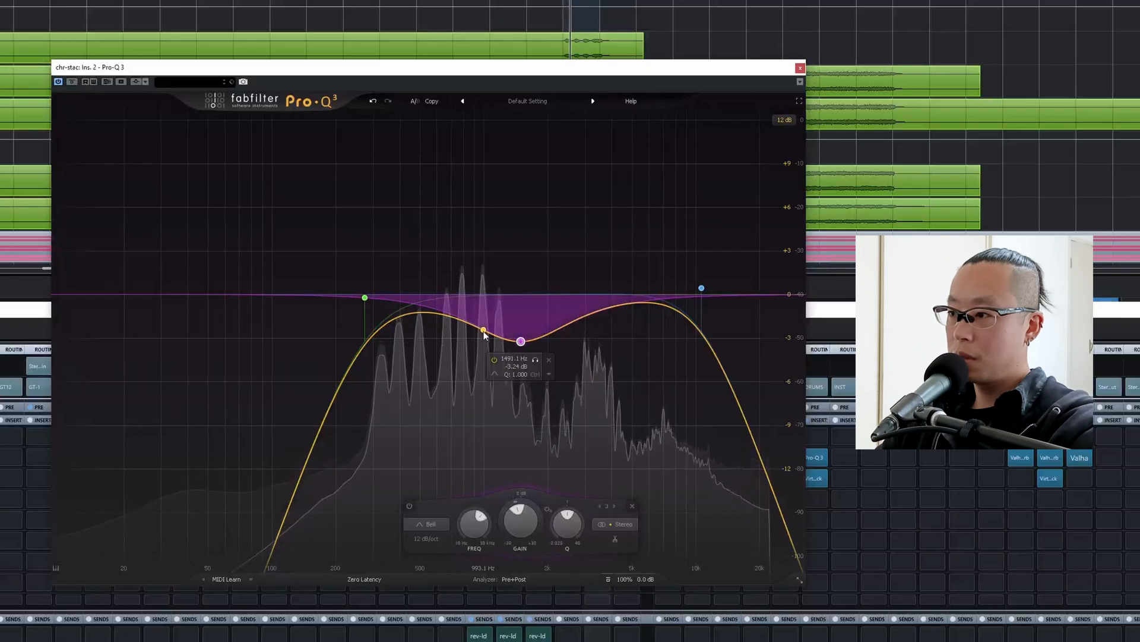
{"action": "double_click", "coordinate": [616, 271]}
{"action": "left_click", "coordinate": [644, 241]}
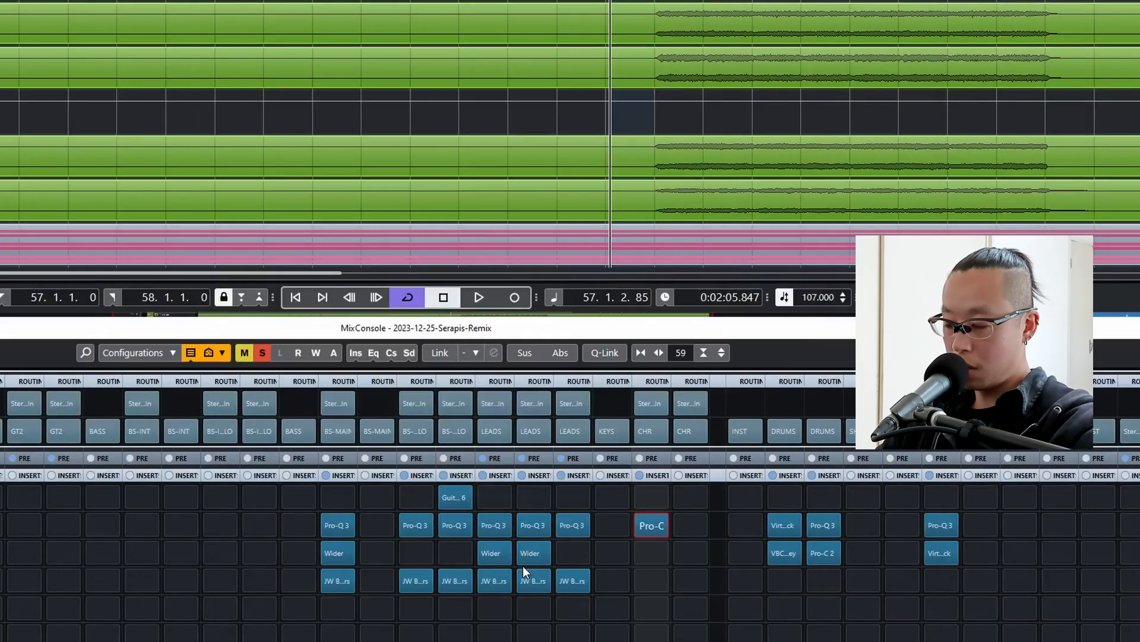
Copy Wider to chr-stac's third insert slot, set its width to 200 %, compare with it bypassed and close it.
{"action": "left_click_drag", "start_coordinate": [533, 556], "coordinate": [641, 562]}
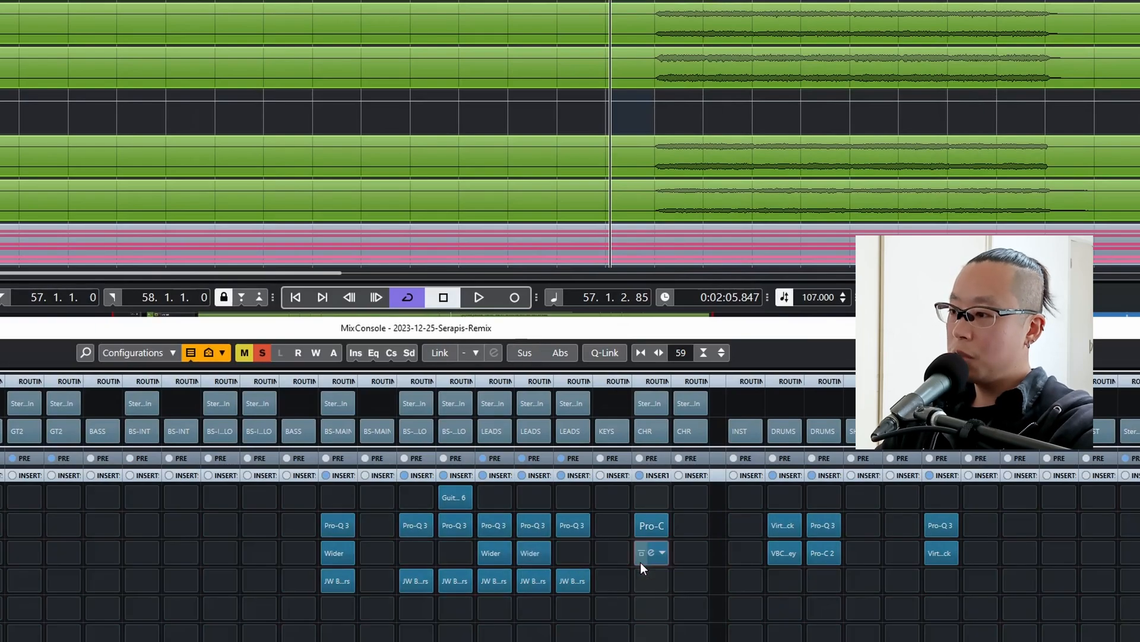
{"action": "left_click", "coordinate": [650, 553]}
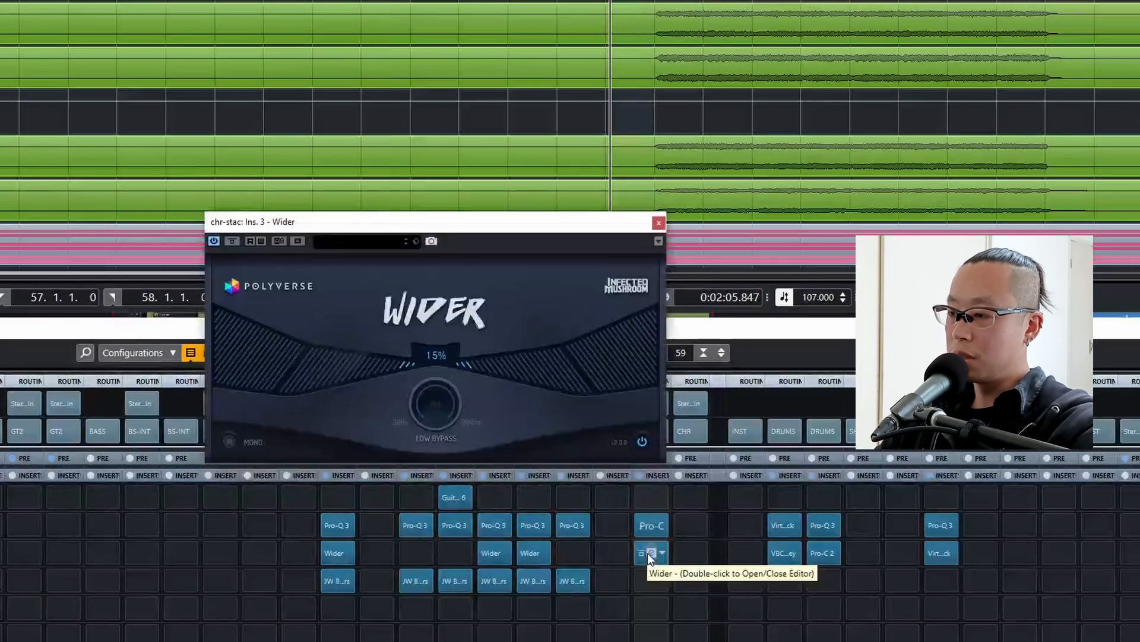
{"action": "left_click_drag", "start_coordinate": [365, 377], "coordinate": [244, 373]}
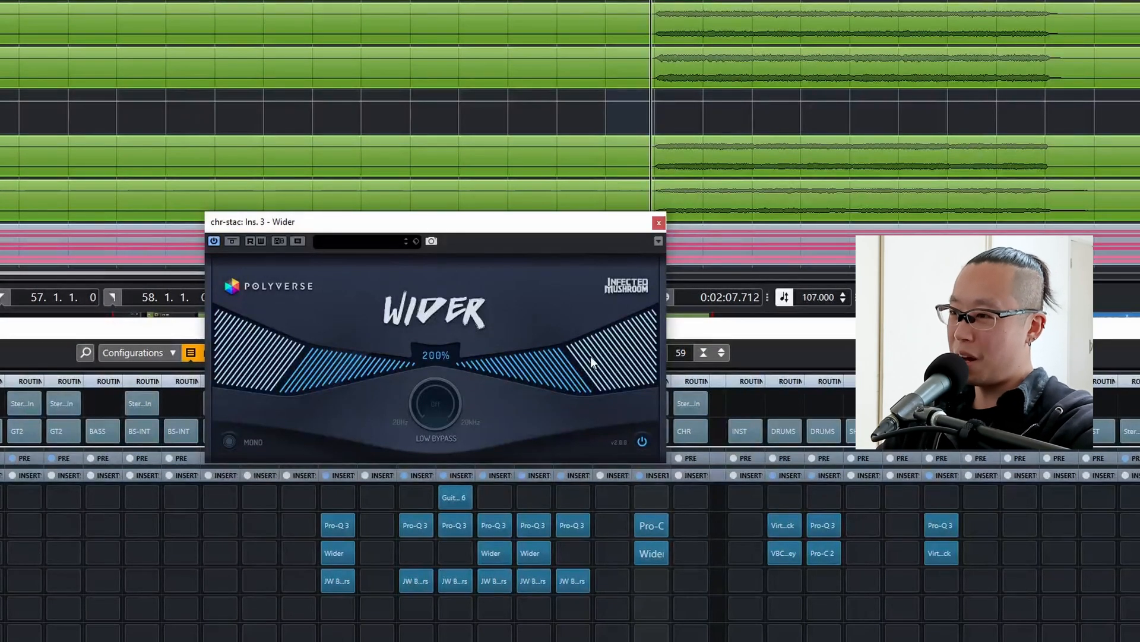
{"action": "left_click", "coordinate": [231, 242]}
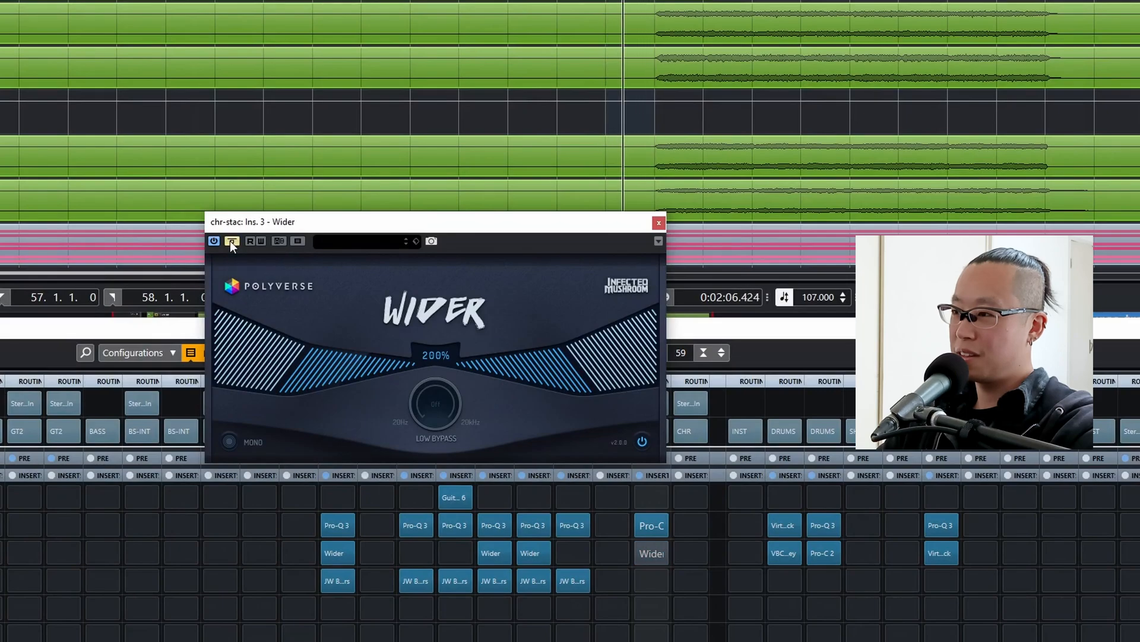
{"action": "left_click", "coordinate": [230, 241]}
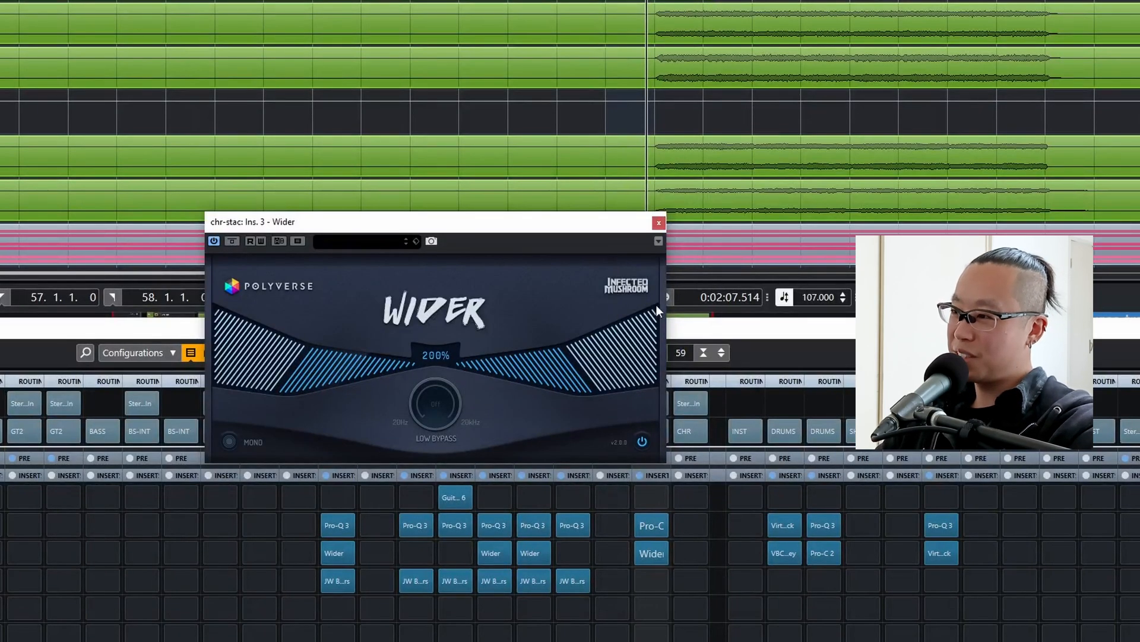
{"action": "left_click", "coordinate": [657, 223]}
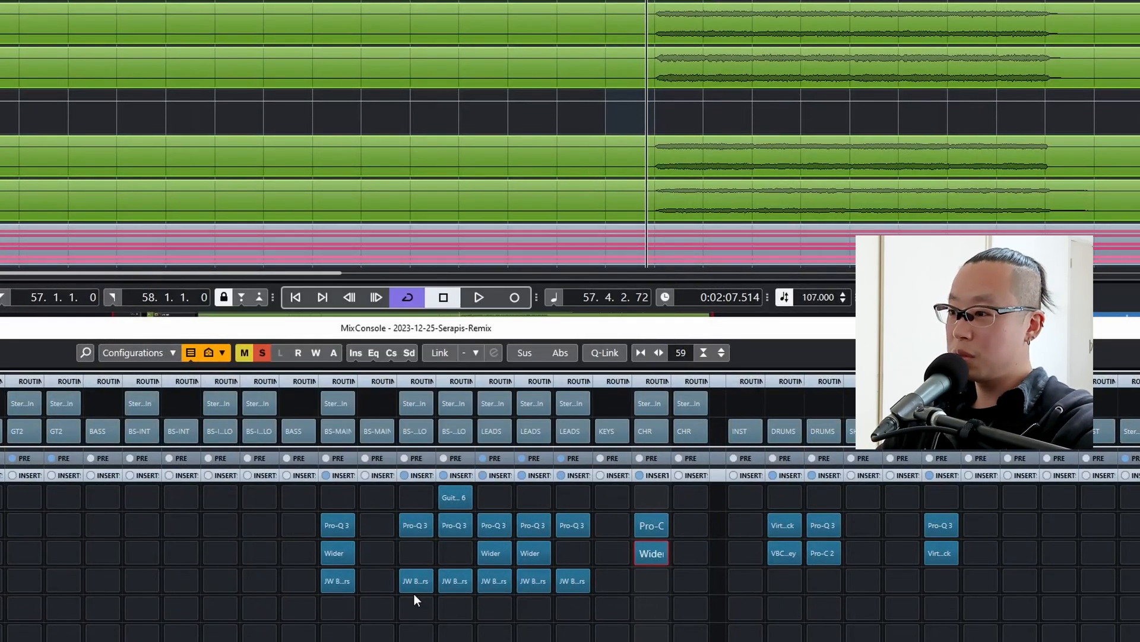
Copy JW BG-Guitars to chr-stac's fourth insert slot and set Crush to about -13 and Loud to about -9 during playback.
{"action": "left_click_drag", "start_coordinate": [574, 588], "coordinate": [648, 589]}
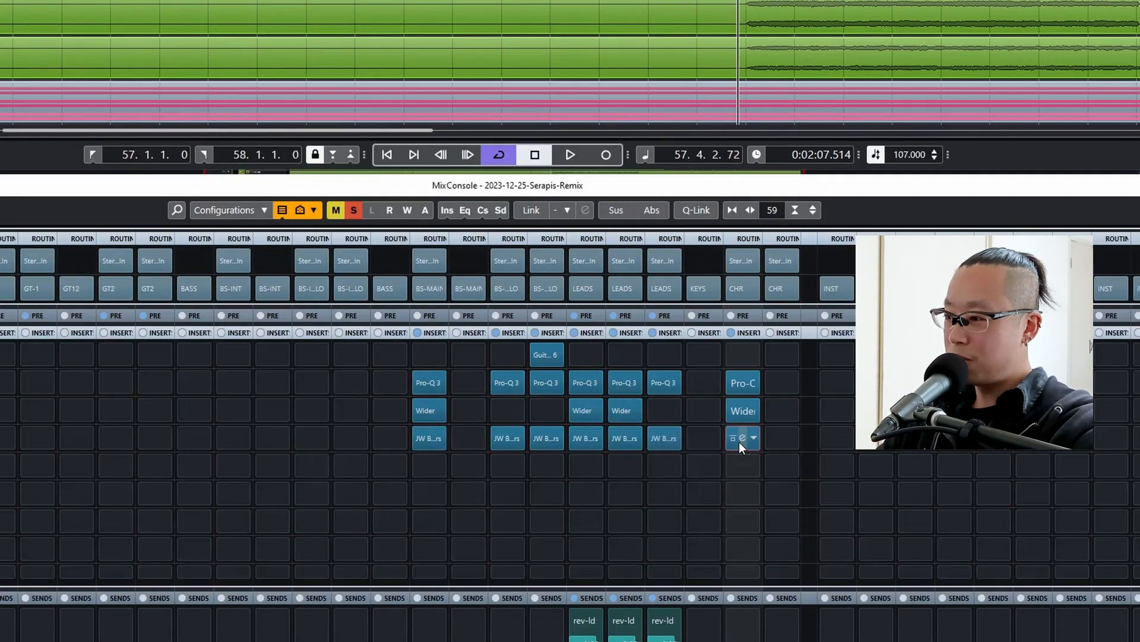
{"action": "left_click", "coordinate": [742, 438]}
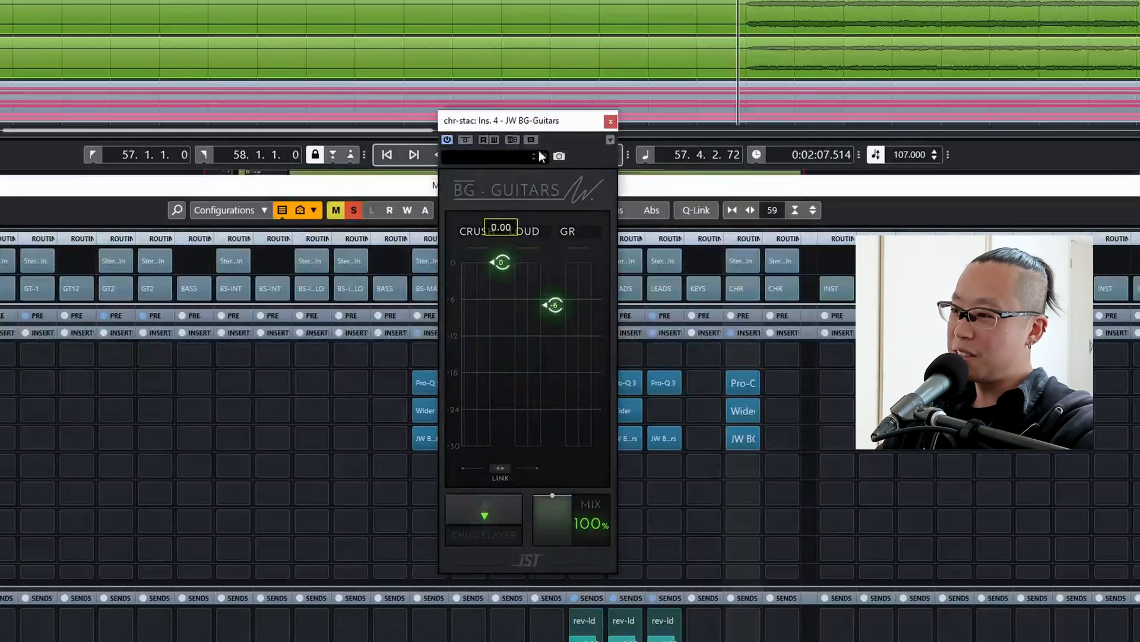
{"action": "left_click_drag", "start_coordinate": [553, 305], "coordinate": [553, 262]}
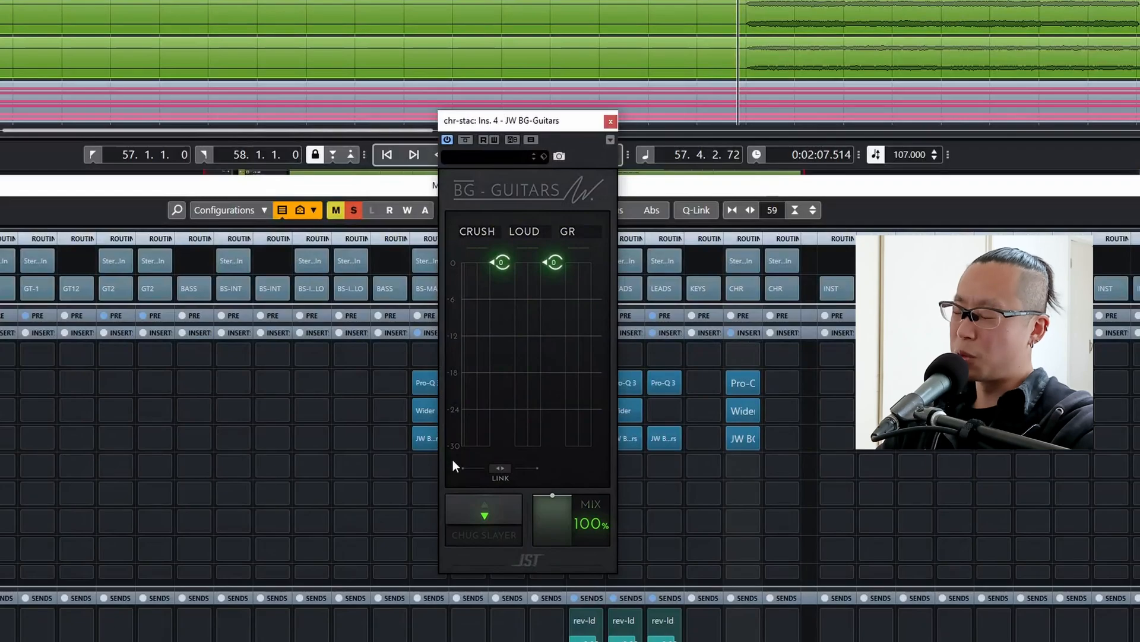
{"action": "mouse_move", "coordinate": [577, 513]}
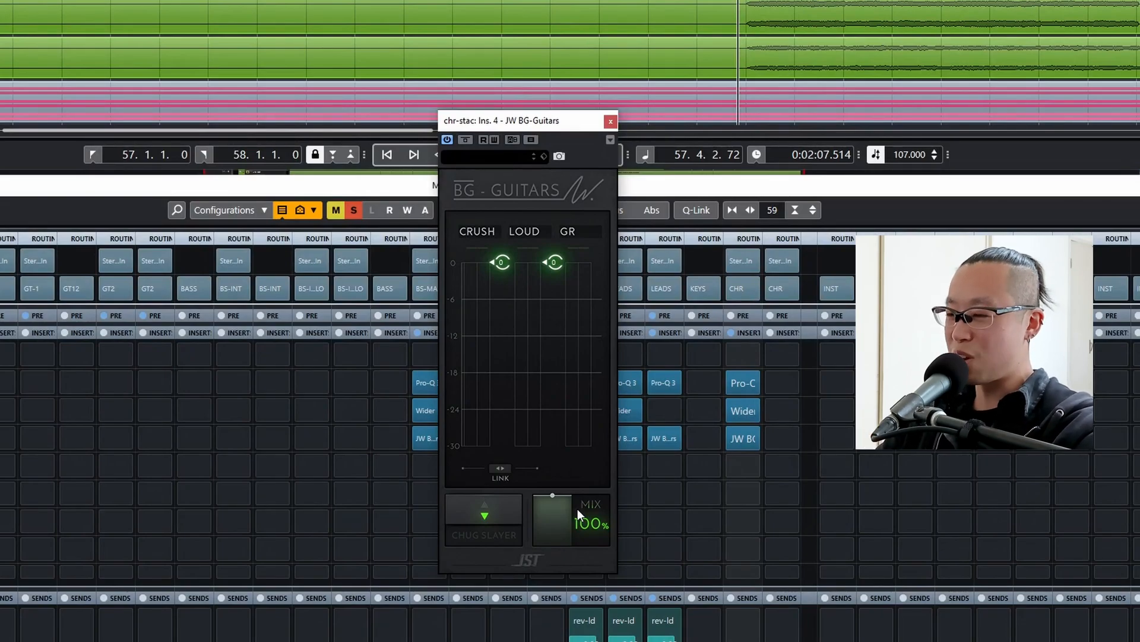
{"action": "key", "text": "space"}
{"action": "left_click", "coordinate": [498, 477]}
{"action": "left_click_drag", "start_coordinate": [502, 262], "coordinate": [502, 340]}
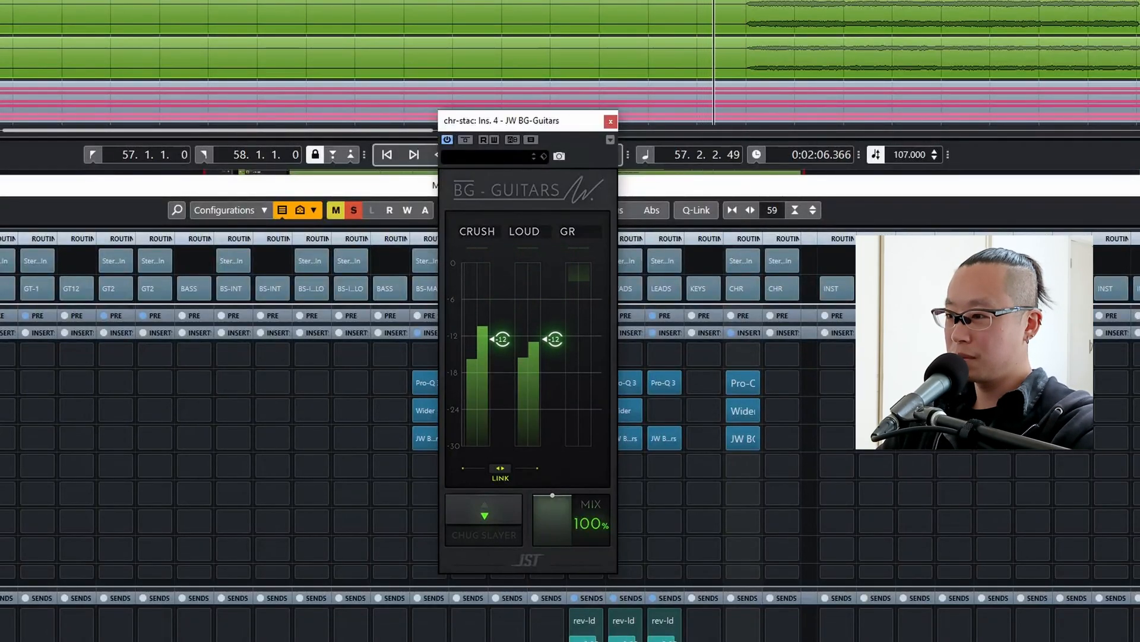
{"action": "left_click_drag", "start_coordinate": [503, 340], "coordinate": [544, 311]}
{"action": "left_click", "coordinate": [500, 470]}
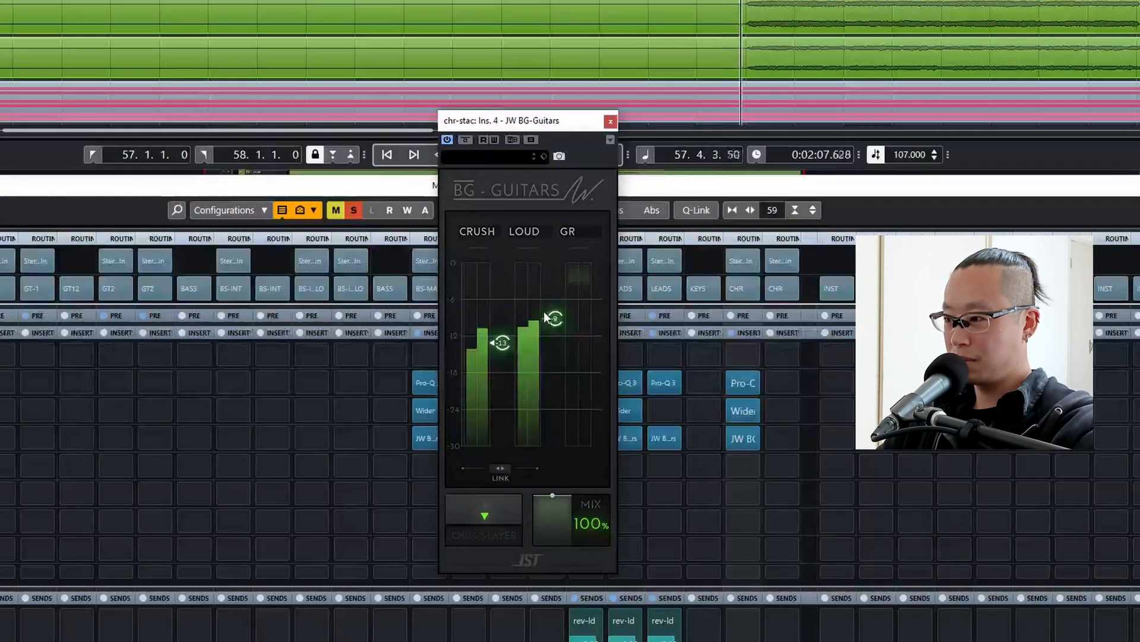
Raise the low cut in chr-stac's Pro-Q 3 to between 300 and 400 Hz and add a gentle cut between 500 Hz and 1 kHz.
{"action": "left_click", "coordinate": [733, 387]}
{"action": "mouse_move", "coordinate": [445, 216]}
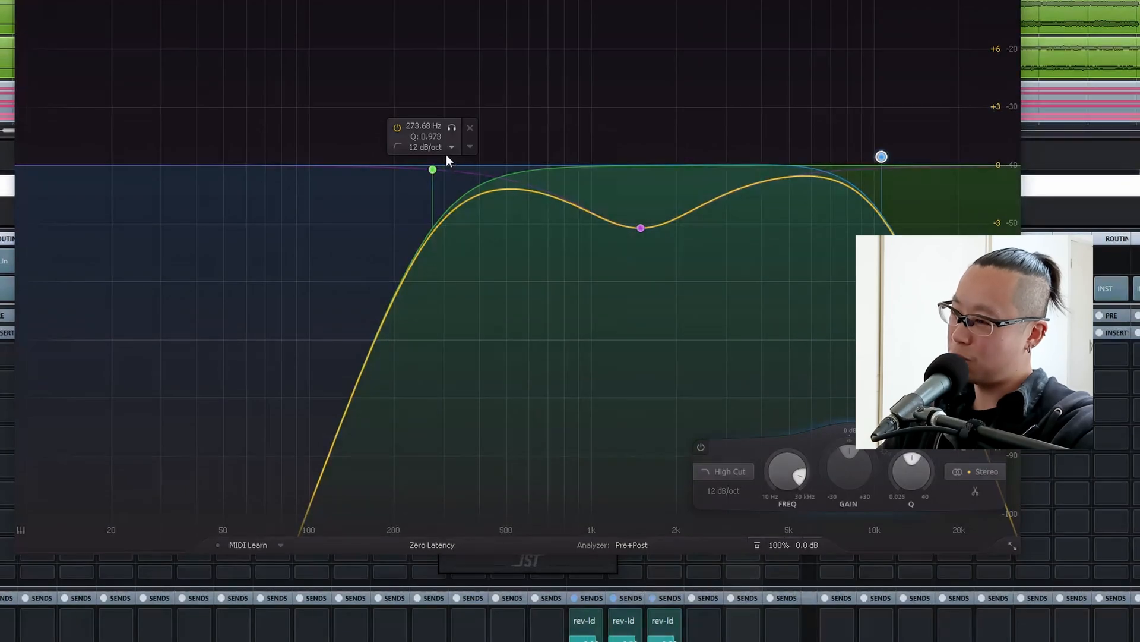
{"action": "left_click_drag", "start_coordinate": [433, 169], "coordinate": [489, 167]}
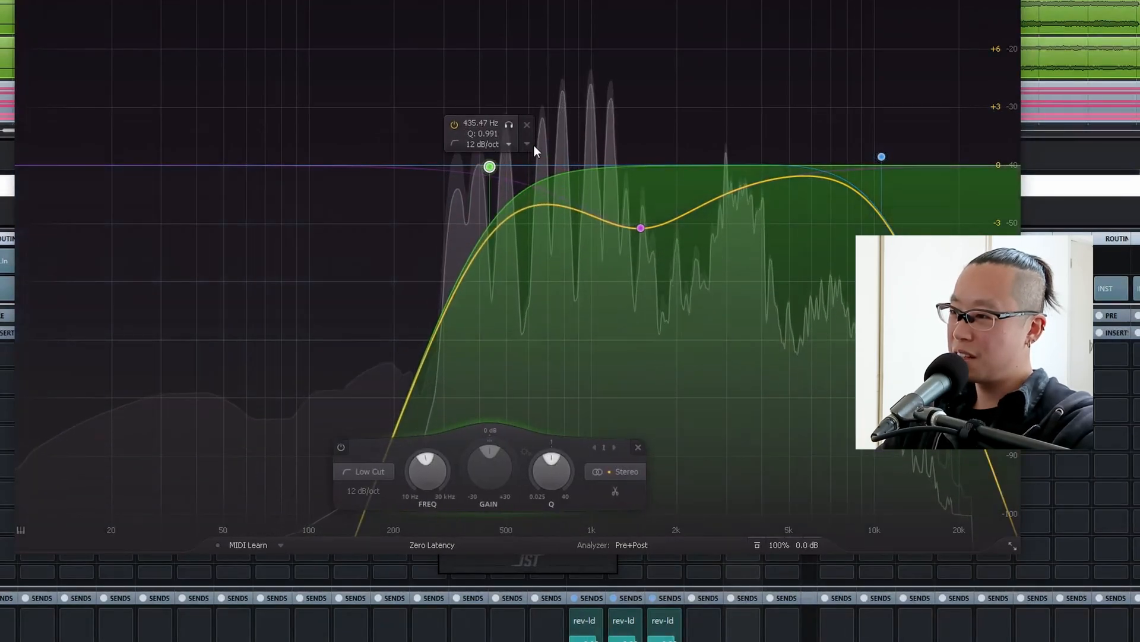
{"action": "double_click", "coordinate": [570, 123]}
{"action": "left_click_drag", "start_coordinate": [570, 123], "coordinate": [576, 212]}
{"action": "left_click_drag", "start_coordinate": [490, 167], "coordinate": [461, 166]}
{"action": "left_click_drag", "start_coordinate": [576, 212], "coordinate": [553, 215]}
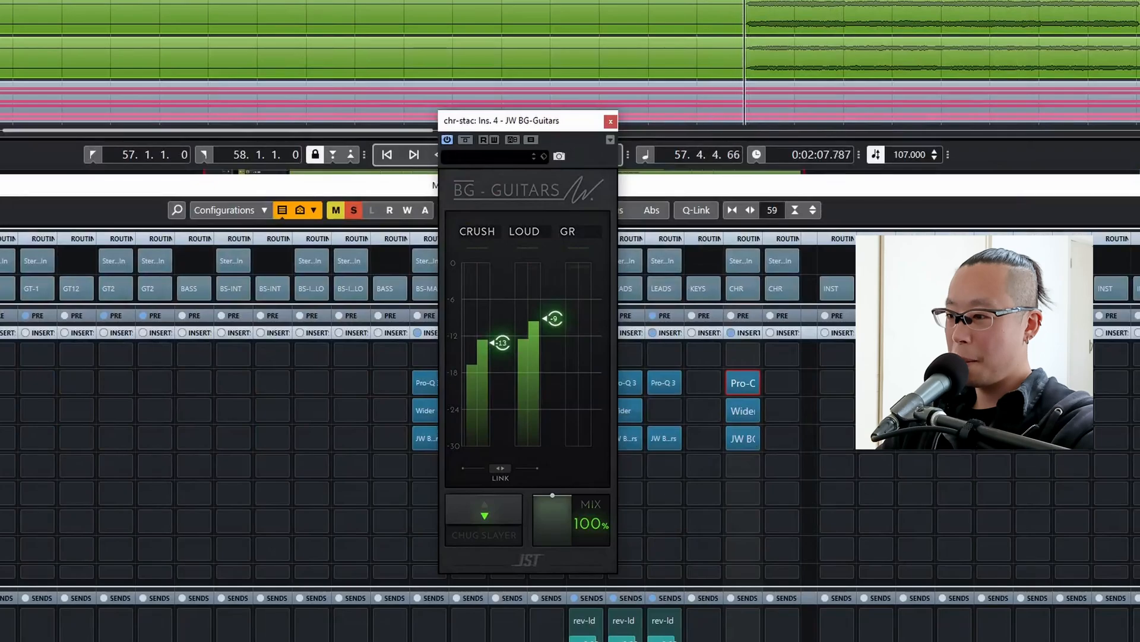
Lower chr-stac's linked JW BG-Guitars thresholds to -14 for Crush and -10 for Loud, unlink them and close the plug-in.
{"action": "mouse_move", "coordinate": [493, 443]}
{"action": "left_click", "coordinate": [500, 469]}
{"action": "mouse_move", "coordinate": [503, 343]}
{"action": "left_mouse_down"}
{"action": "mouse_move", "coordinate": [502, 363]}
{"action": "mouse_move", "coordinate": [502, 353]}
{"action": "left_mouse_up"}
{"action": "left_click", "coordinate": [500, 475]}
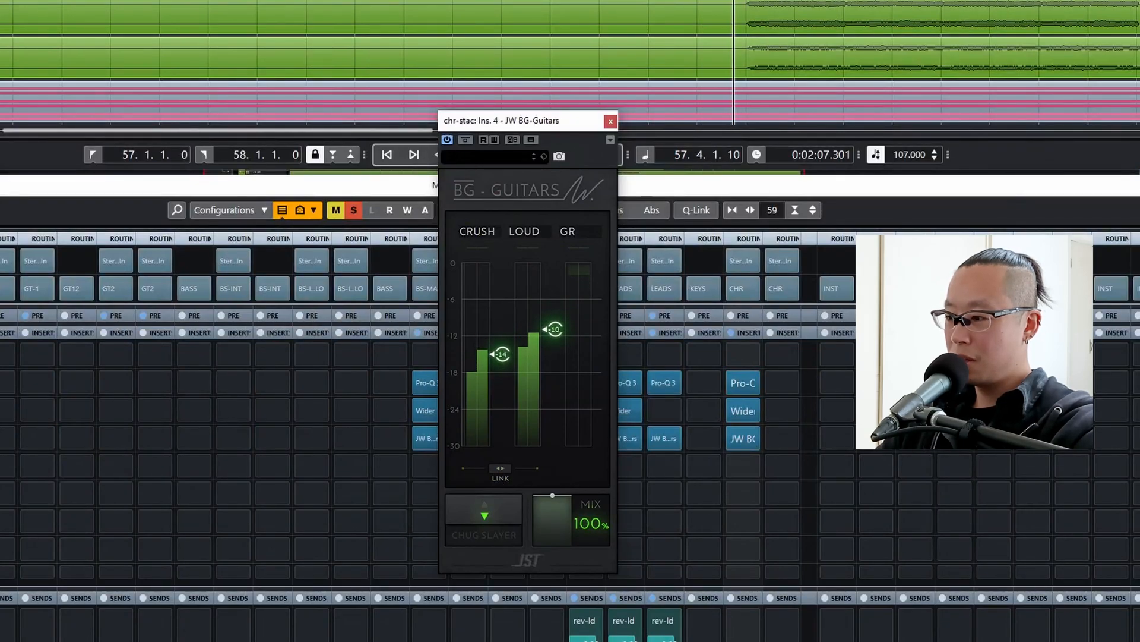
{"action": "left_click", "coordinate": [610, 121]}
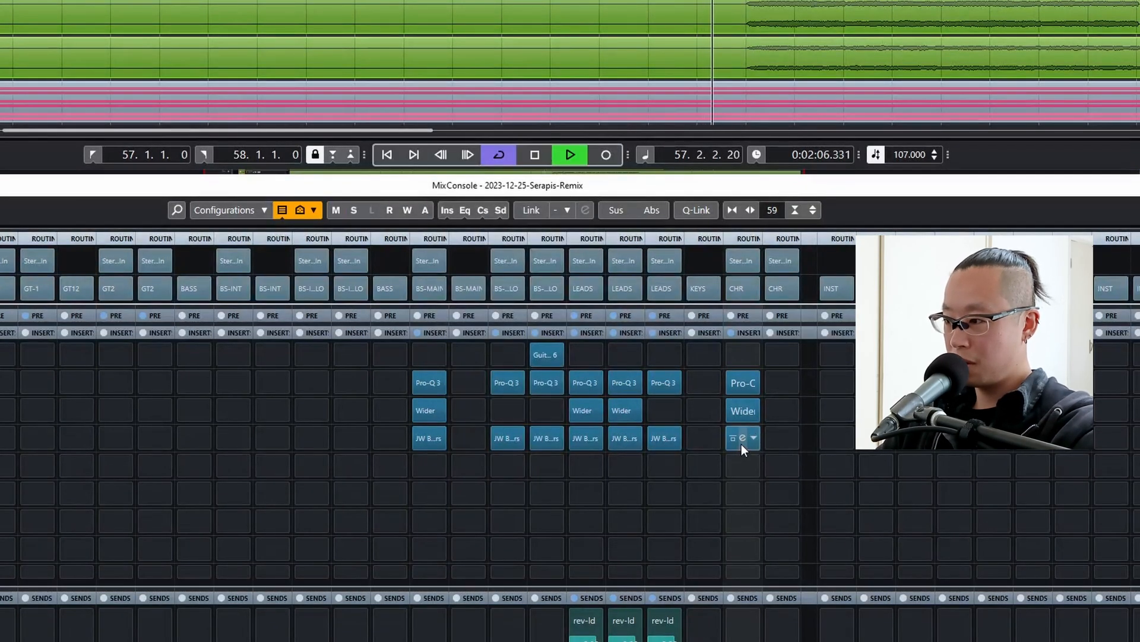
Unsolo chr-stac, raise the Loud control in its JW BG-Guitars to about -6 while the full mix plays, and close the plug-in.
{"action": "key", "text": "space"}
{"action": "left_click", "coordinate": [741, 442]}
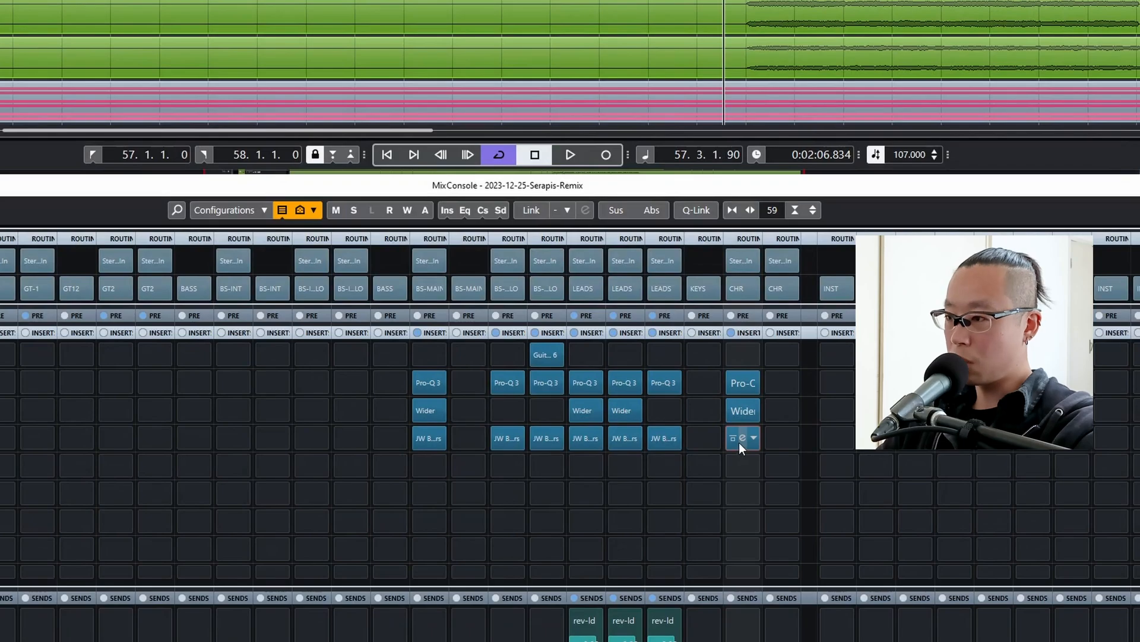
{"action": "left_click", "coordinate": [738, 441]}
{"action": "mouse_move", "coordinate": [537, 326]}
{"action": "left_click_drag", "start_coordinate": [546, 329], "coordinate": [551, 297]}
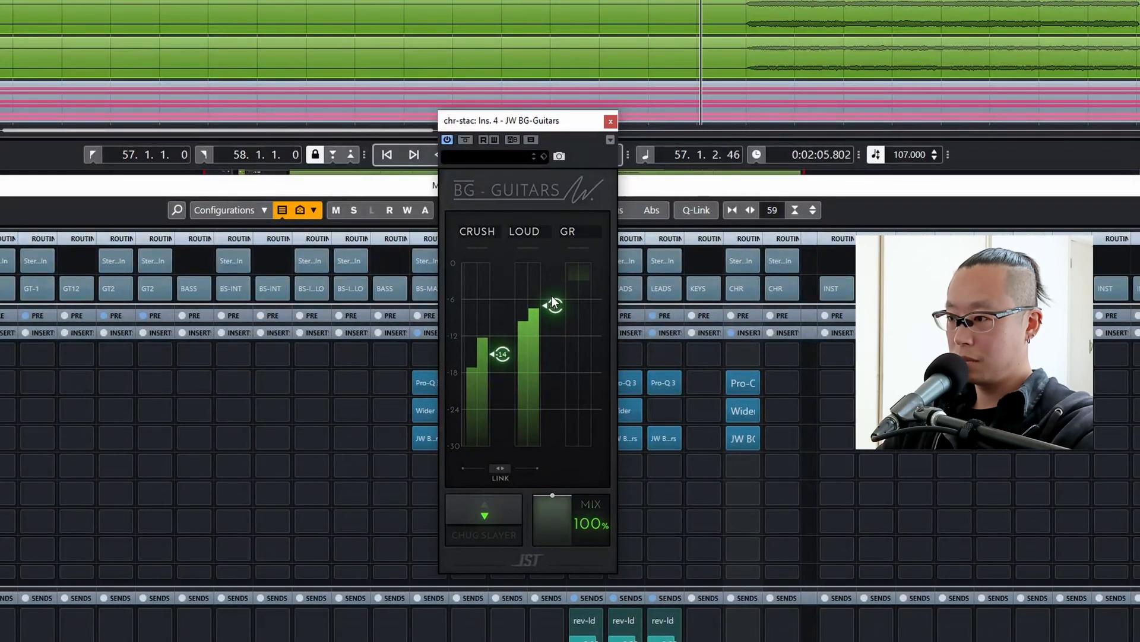
{"action": "key", "text": "space"}
{"action": "left_click", "coordinate": [611, 121]}
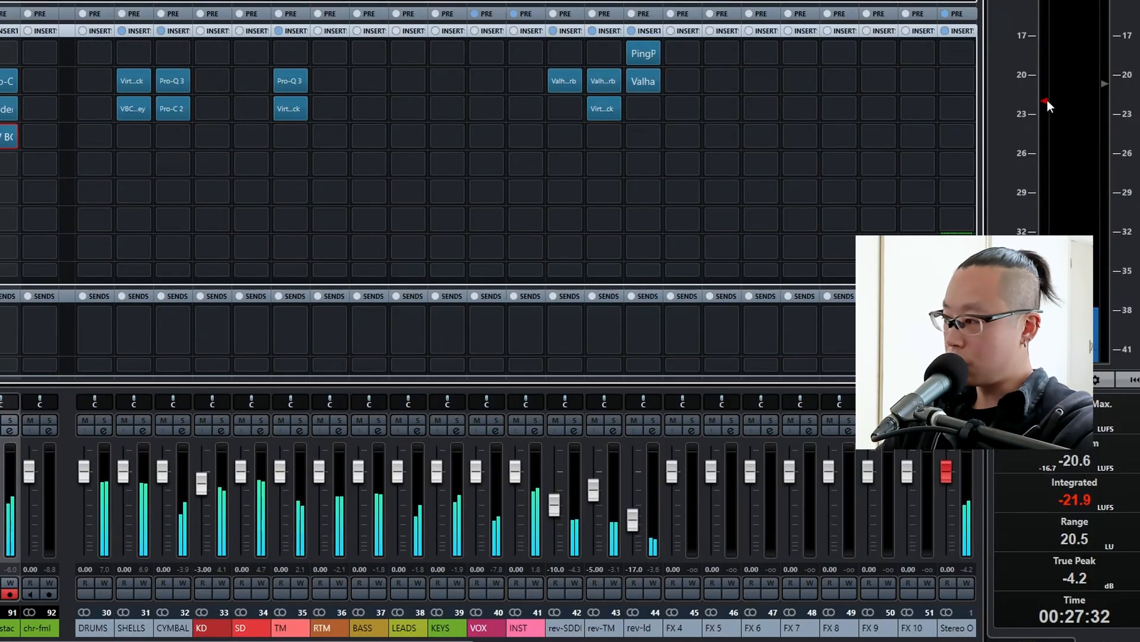
Copy ValhallaVintageVerb to the FX 4 channel and rename the channel rev-chr.
{"action": "double_click", "coordinate": [682, 628]}
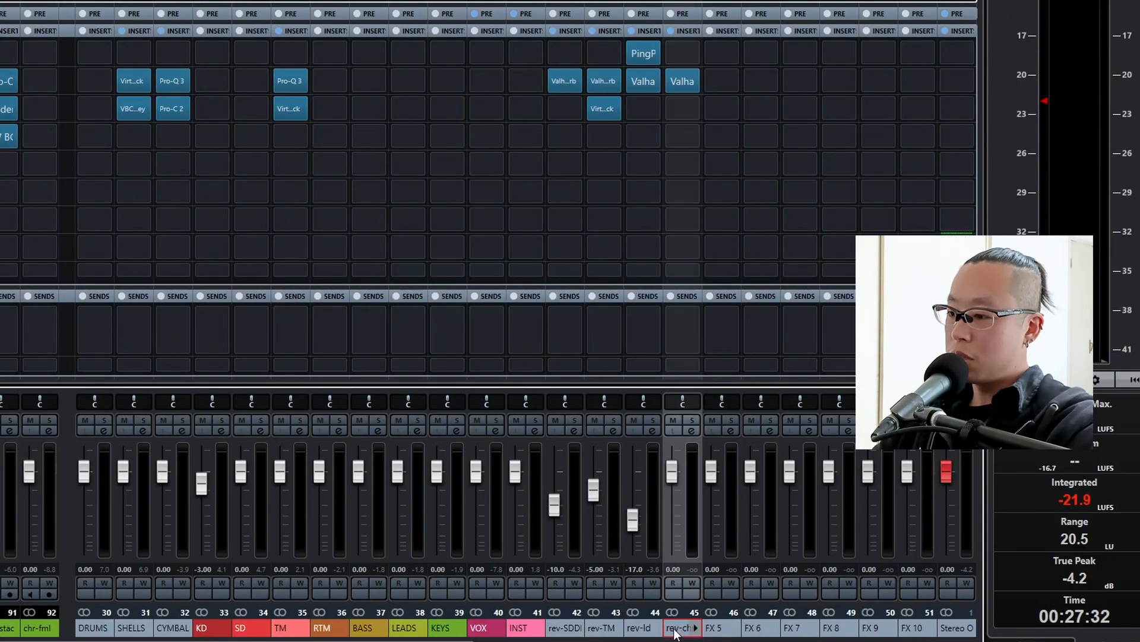
{"action": "type", "text": "rev-chr"}
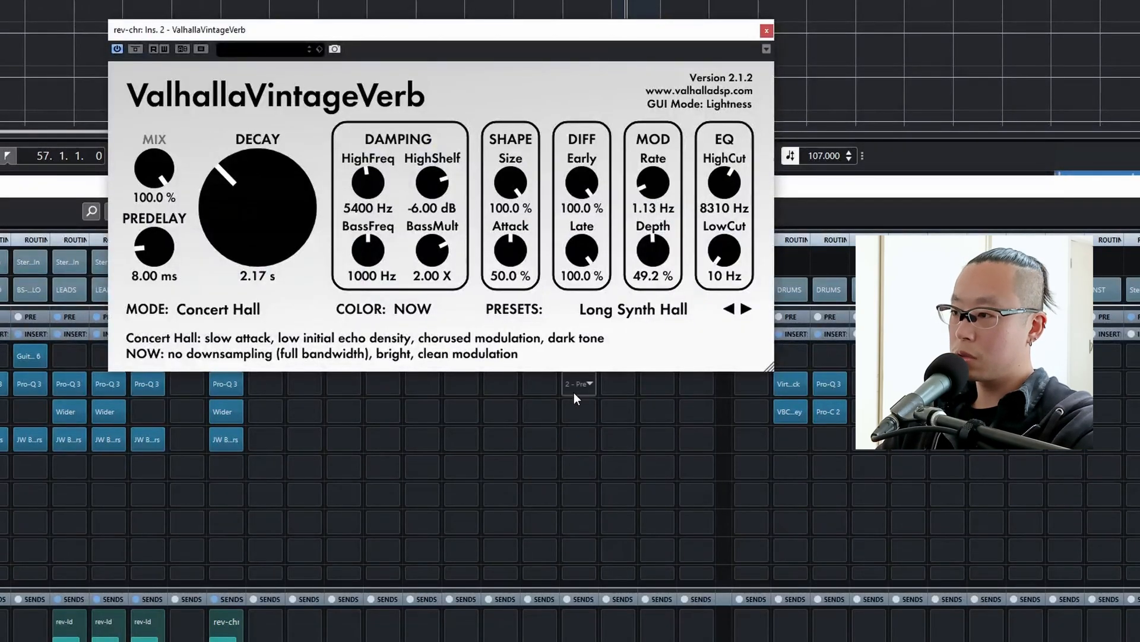
Audition the chamber presets in rev-chr's ValhallaVintageVerb, keep Rich Chamber and close the plug-in.
{"action": "left_click", "coordinate": [618, 310]}
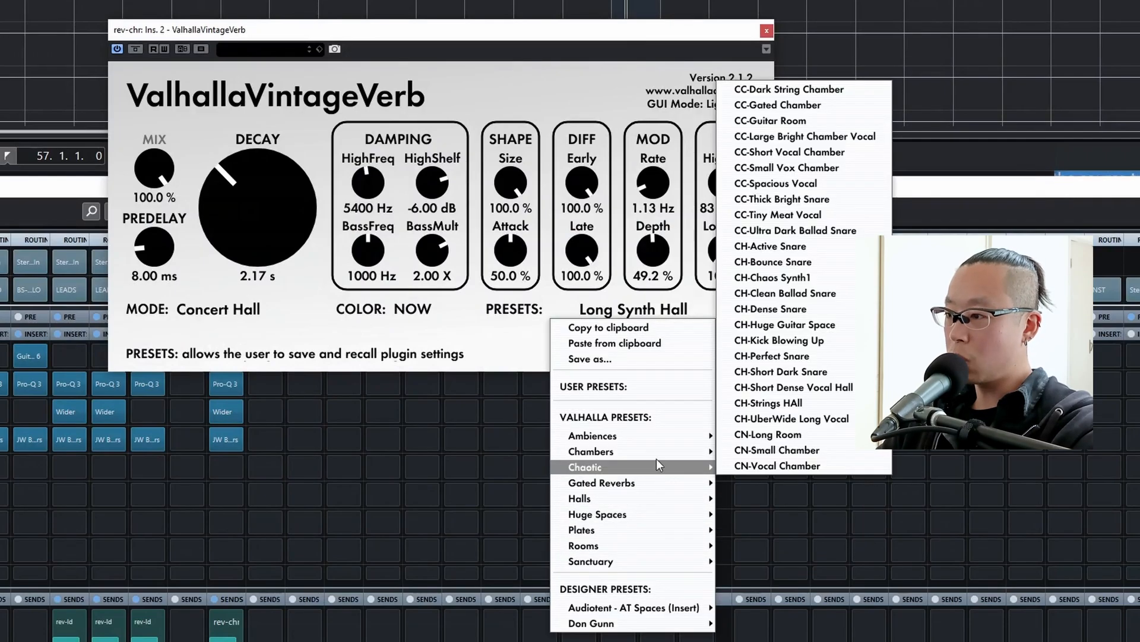
{"action": "mouse_move", "coordinate": [656, 453]}
{"action": "left_click", "coordinate": [784, 373]}
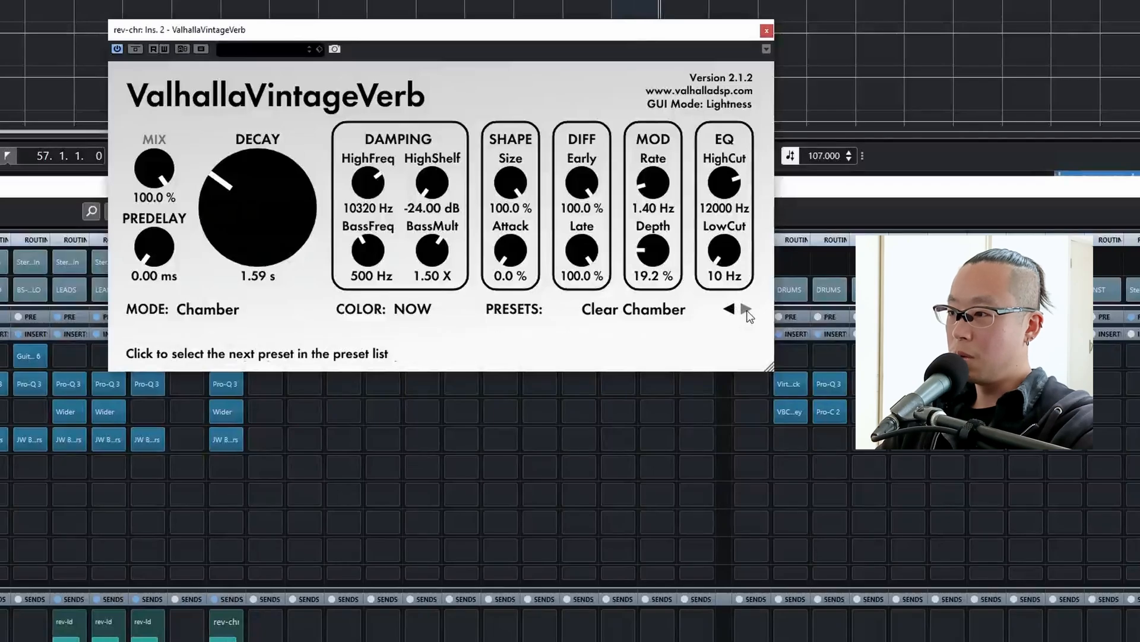
{"action": "left_click", "coordinate": [747, 310]}
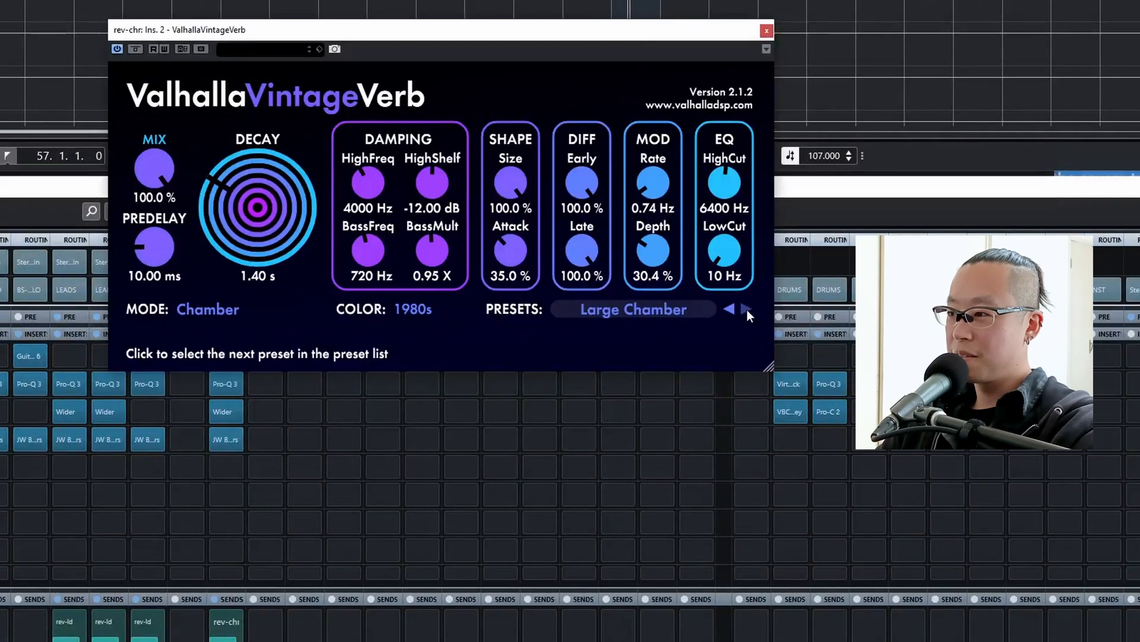
{"action": "left_click", "coordinate": [747, 309]}
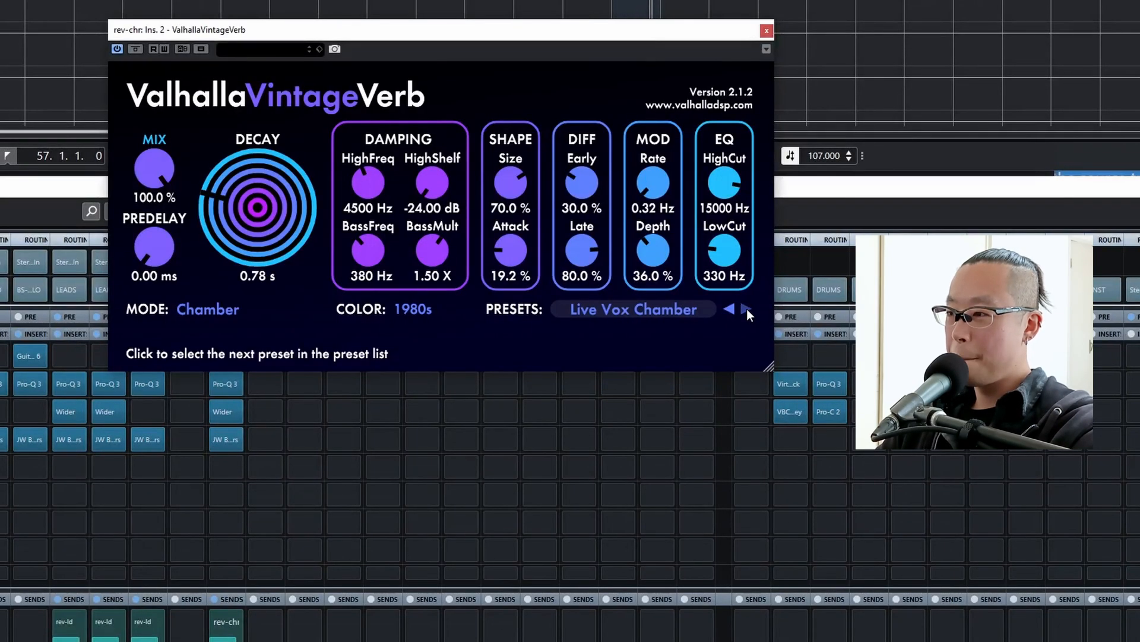
{"action": "left_click", "coordinate": [746, 308]}
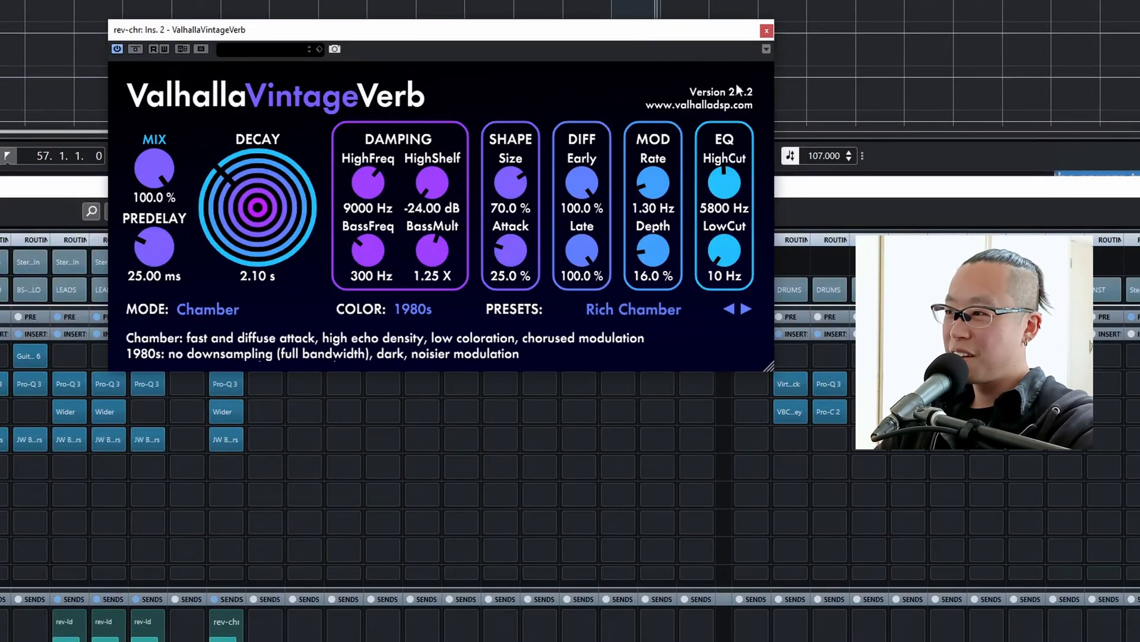
{"action": "left_click", "coordinate": [766, 31]}
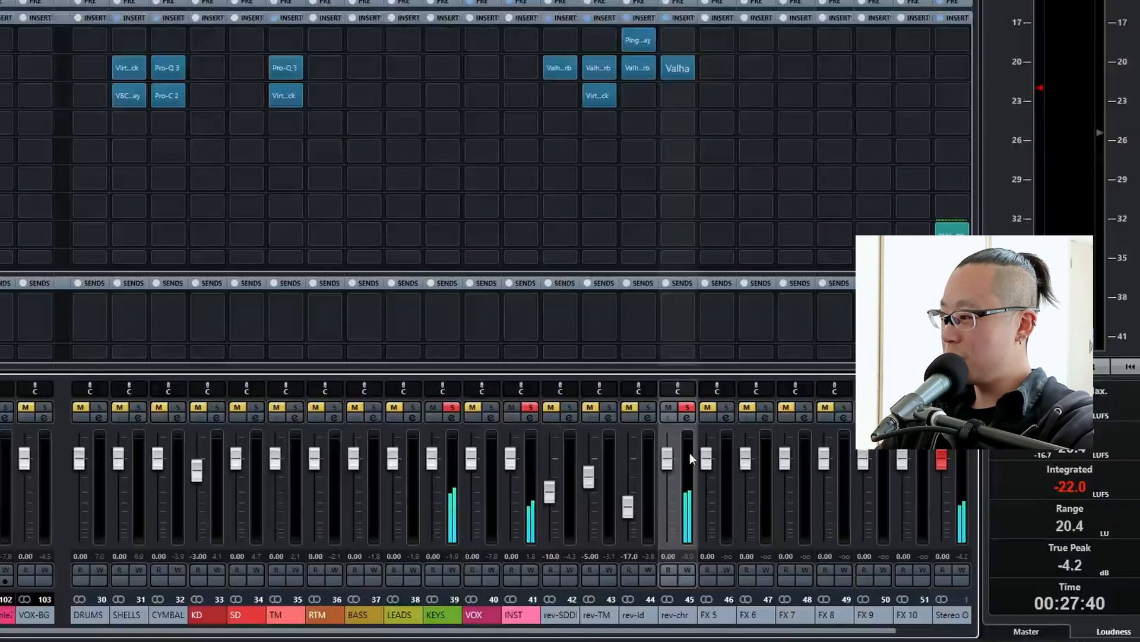
Lower the rev-chr fader to -7 dB, comparing it with -5 dB in the full mix, and stop playback.
{"action": "left_click_drag", "start_coordinate": [675, 455], "coordinate": [661, 462]}
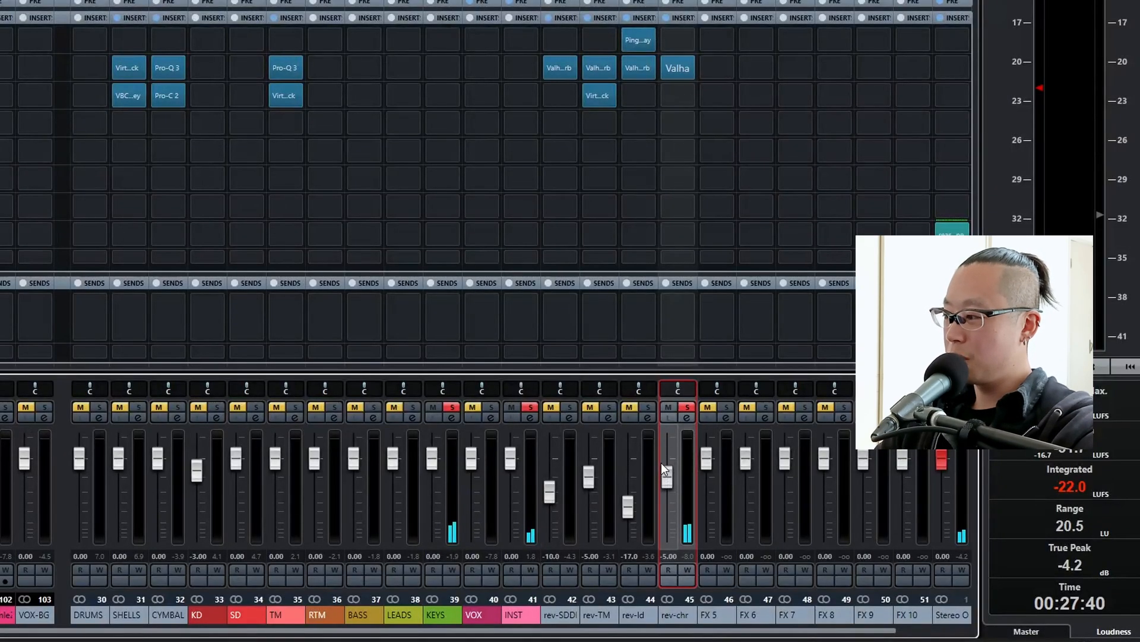
{"action": "scroll", "coordinate": [661, 462], "scroll_direction": "down", "scroll_amount": 2}
{"action": "key", "text": "space"}
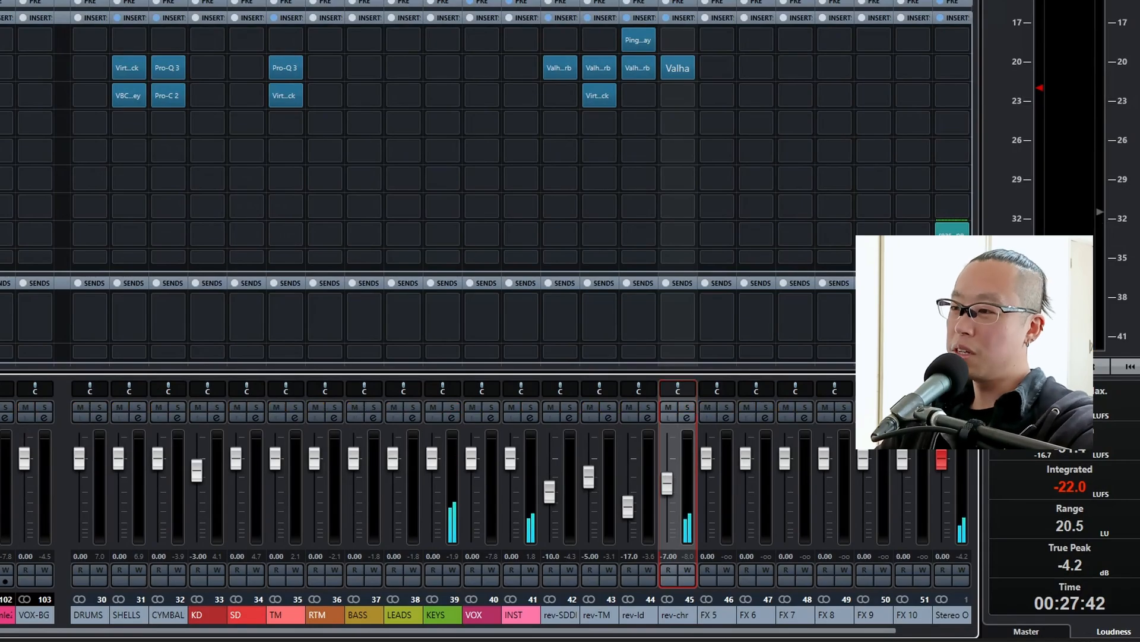
{"action": "key", "text": "space"}
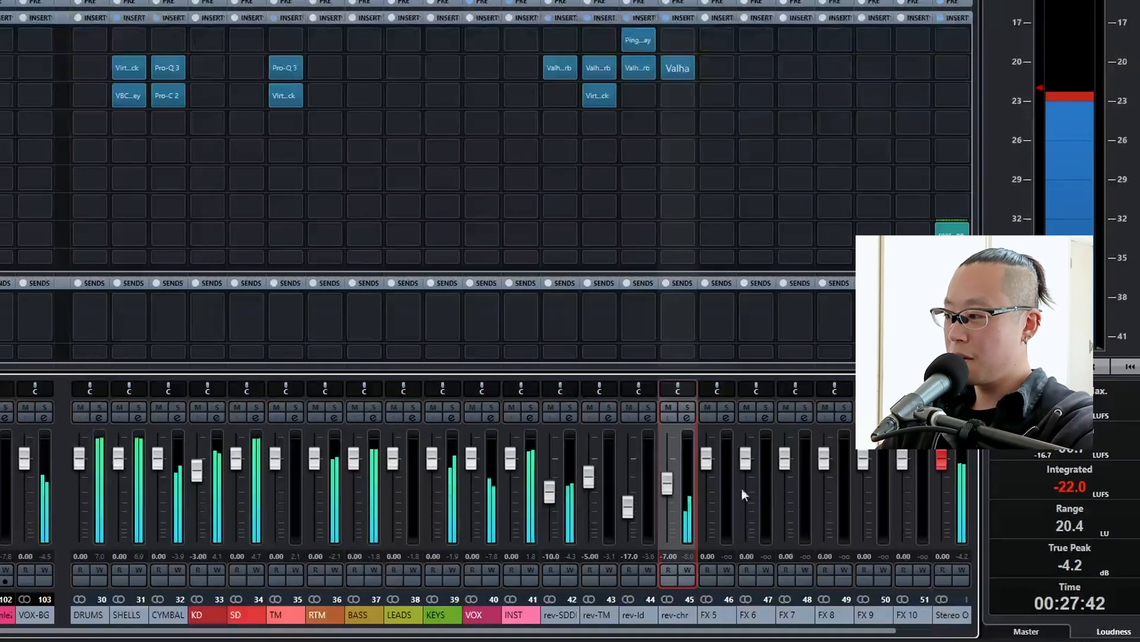
{"action": "scroll", "coordinate": [669, 484], "scroll_direction": "up", "scroll_amount": 2}
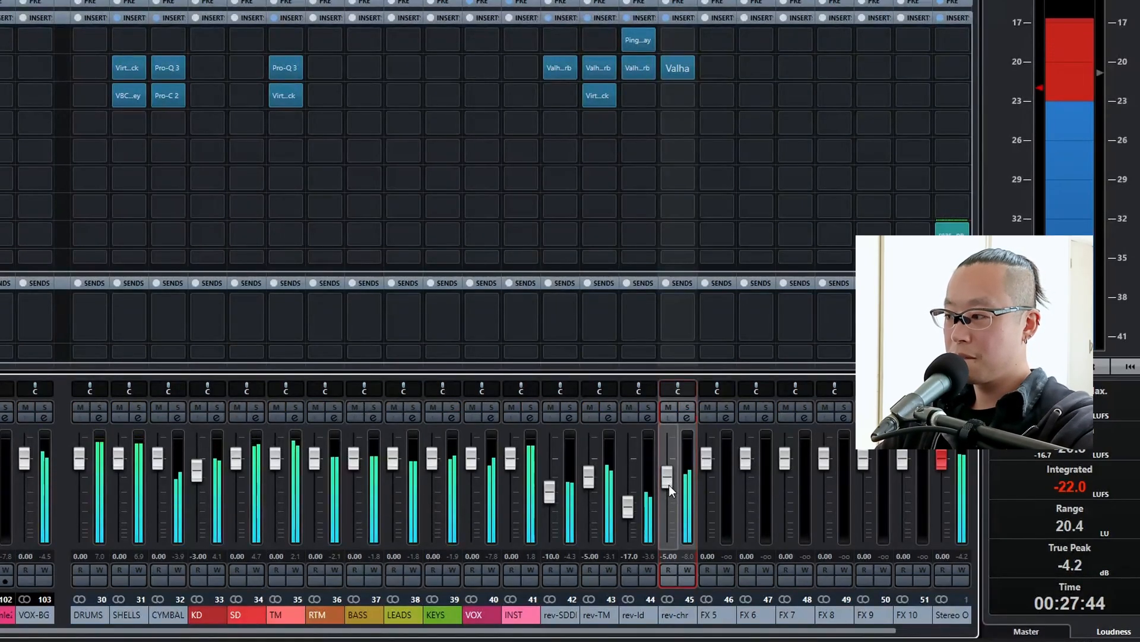
{"action": "scroll", "coordinate": [669, 485], "scroll_direction": "down", "scroll_amount": 3}
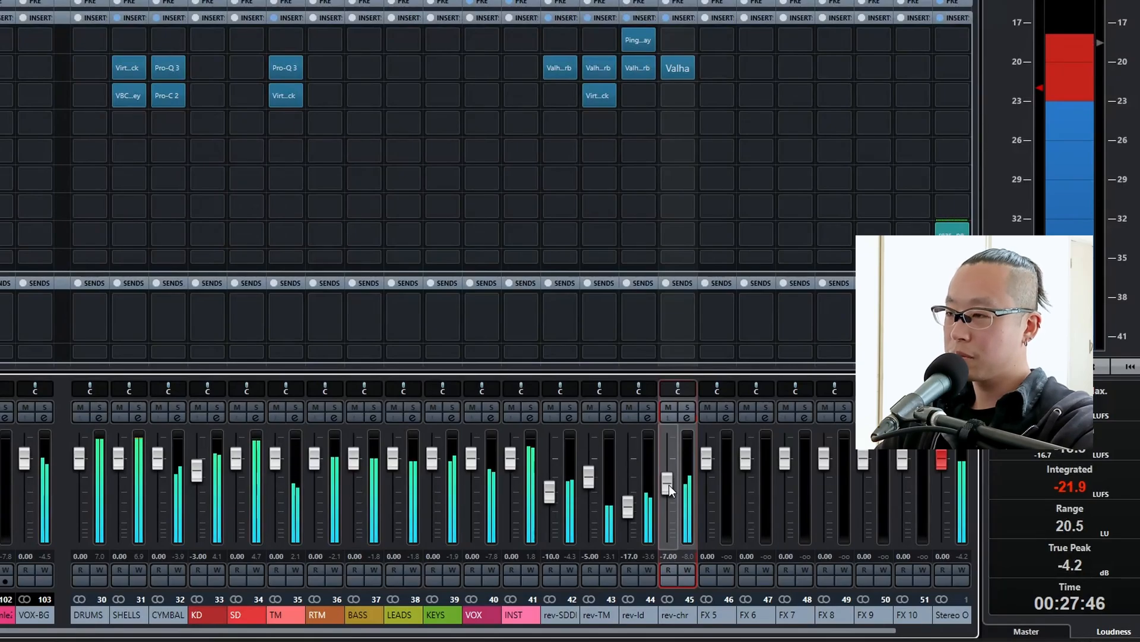
{"action": "scroll", "coordinate": [669, 486], "scroll_direction": "up", "scroll_amount": 1}
{"action": "key", "text": "space"}
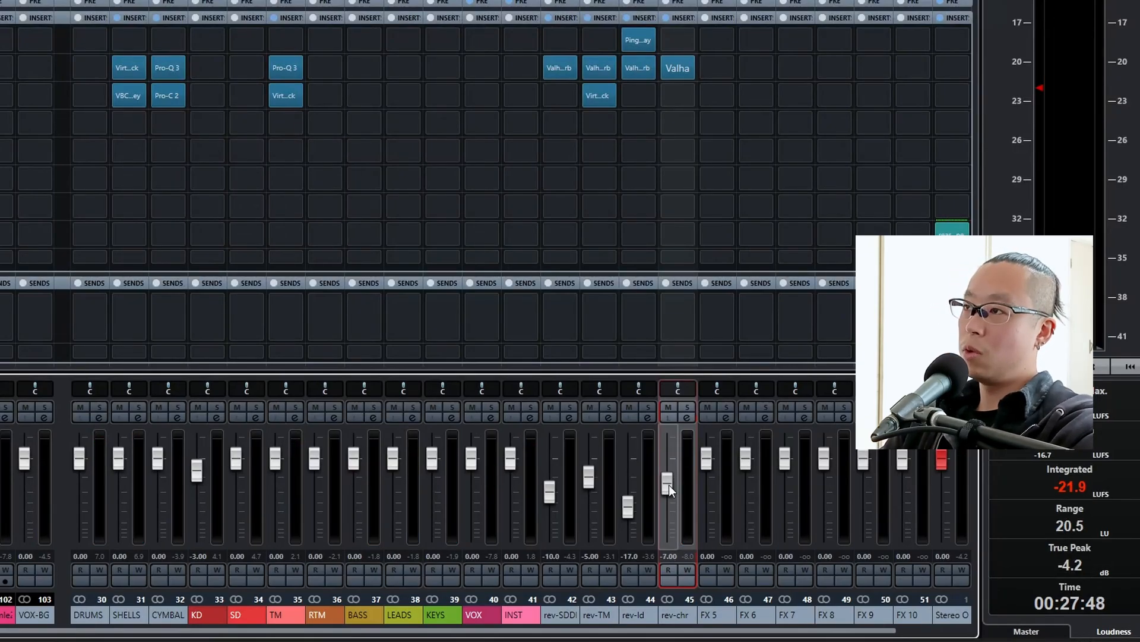
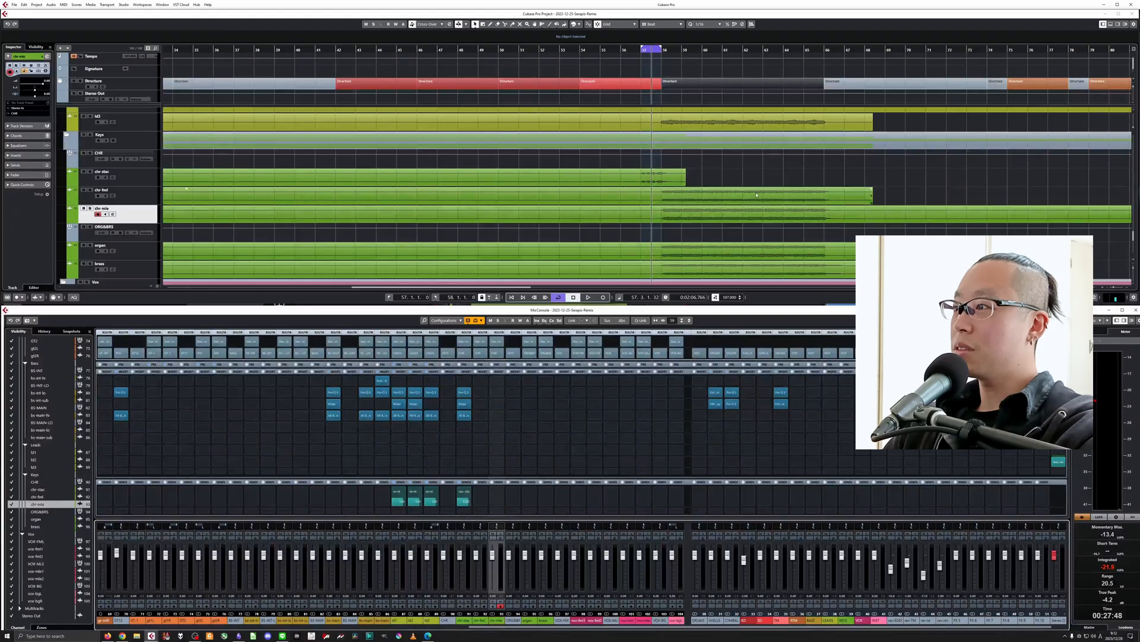
Loop the section from bar 58 to bar 66 and play it with chr-fml and chr-mle soloed.
{"action": "key", "text": "p"}
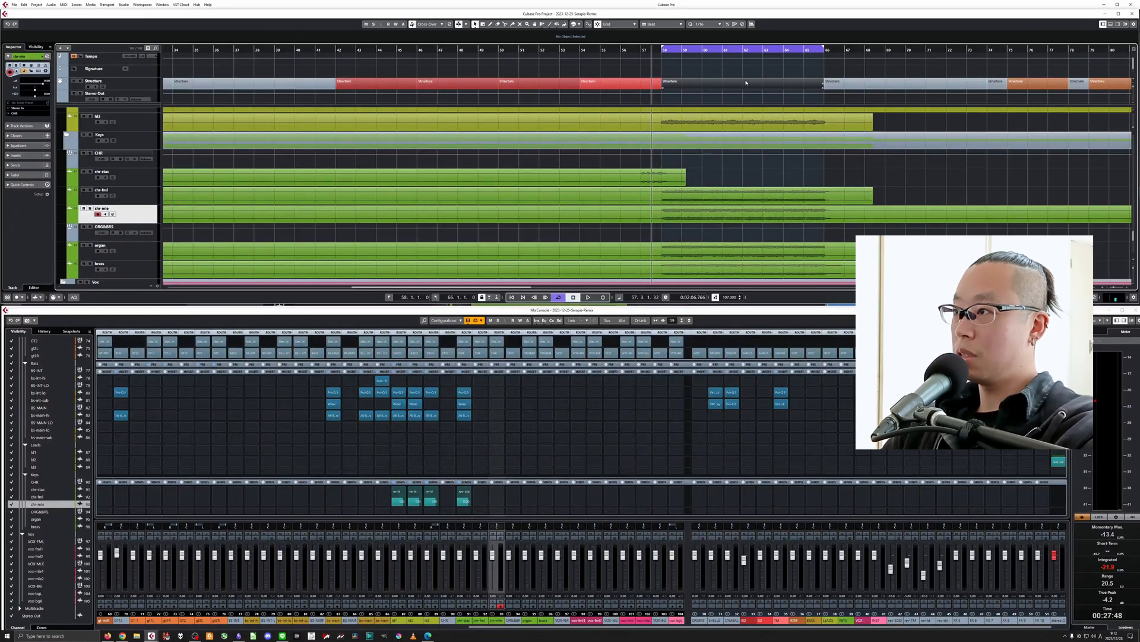
{"action": "key", "text": "KP_1"}
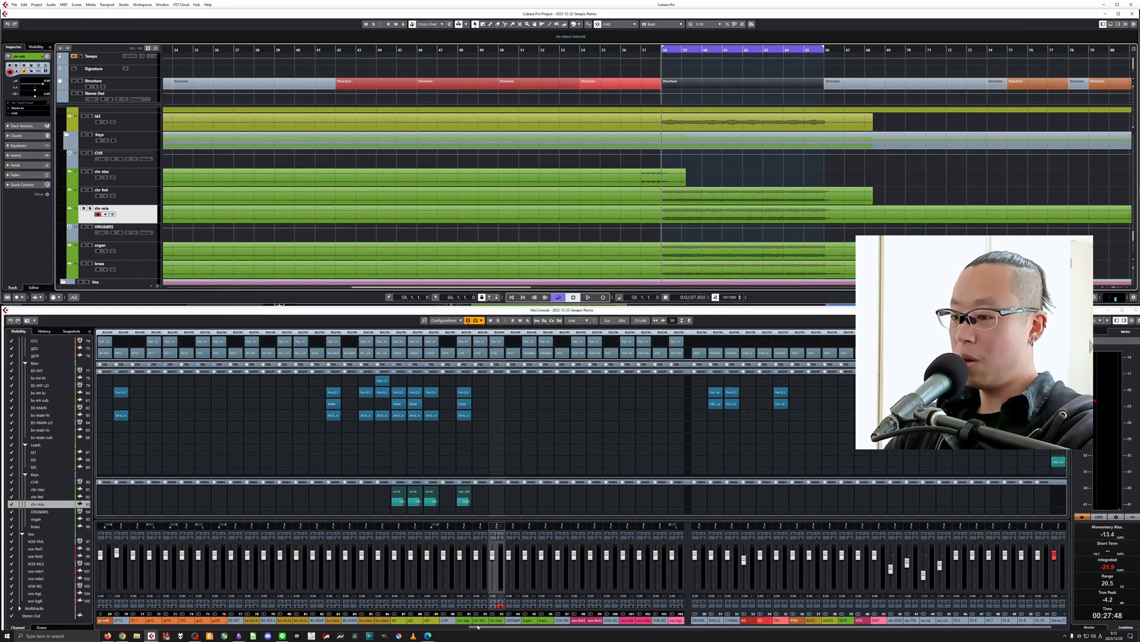
{"action": "left_click", "coordinate": [484, 566], "text": "shift"}
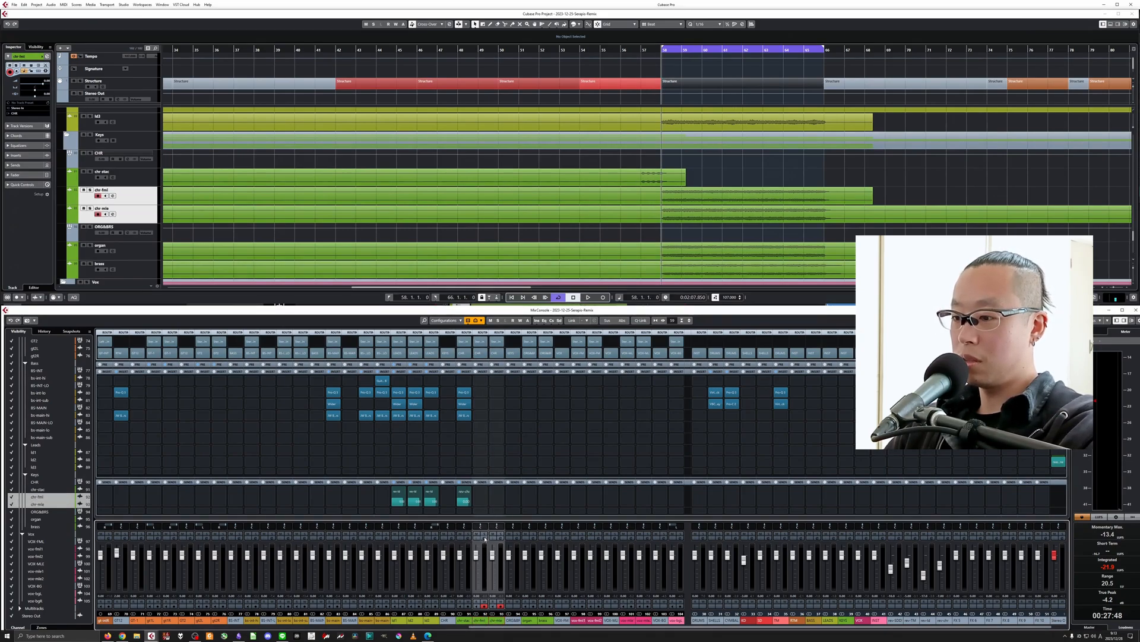
{"action": "left_click", "coordinate": [485, 534]}
{"action": "key", "text": "space"}
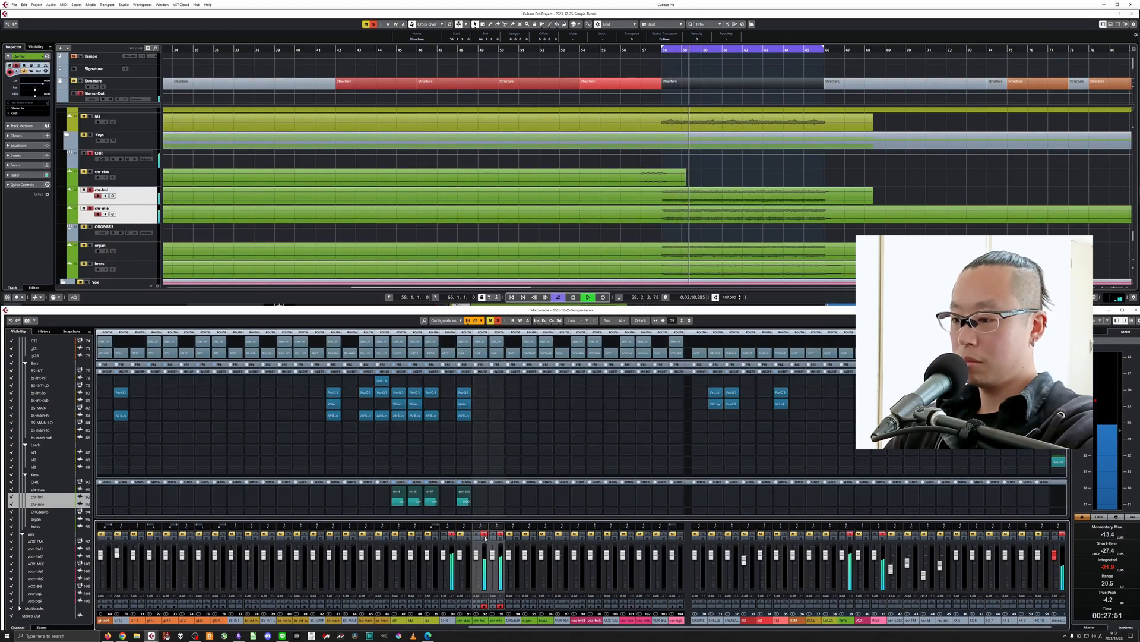
{"action": "key", "text": "space"}
Compare chr-mle and chr-fml in solo, keep chr-fml soloed, and pan chr-fml hard left and chr-mle hard right.
{"action": "left_click", "coordinate": [497, 620]}
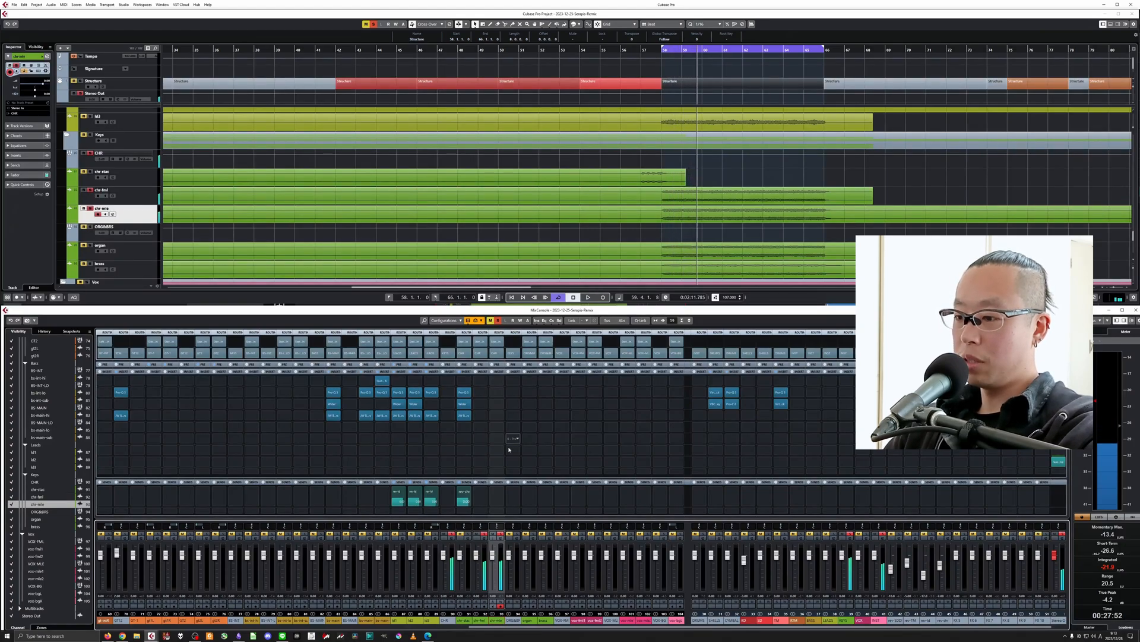
{"action": "left_click", "coordinate": [485, 534]}
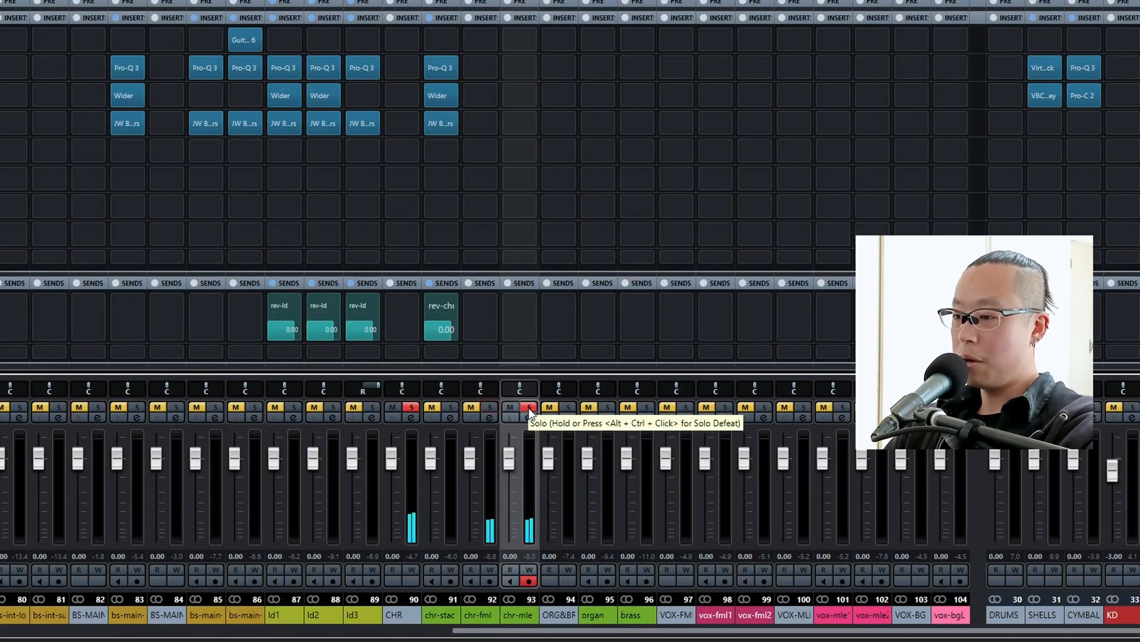
{"action": "left_click", "coordinate": [529, 408]}
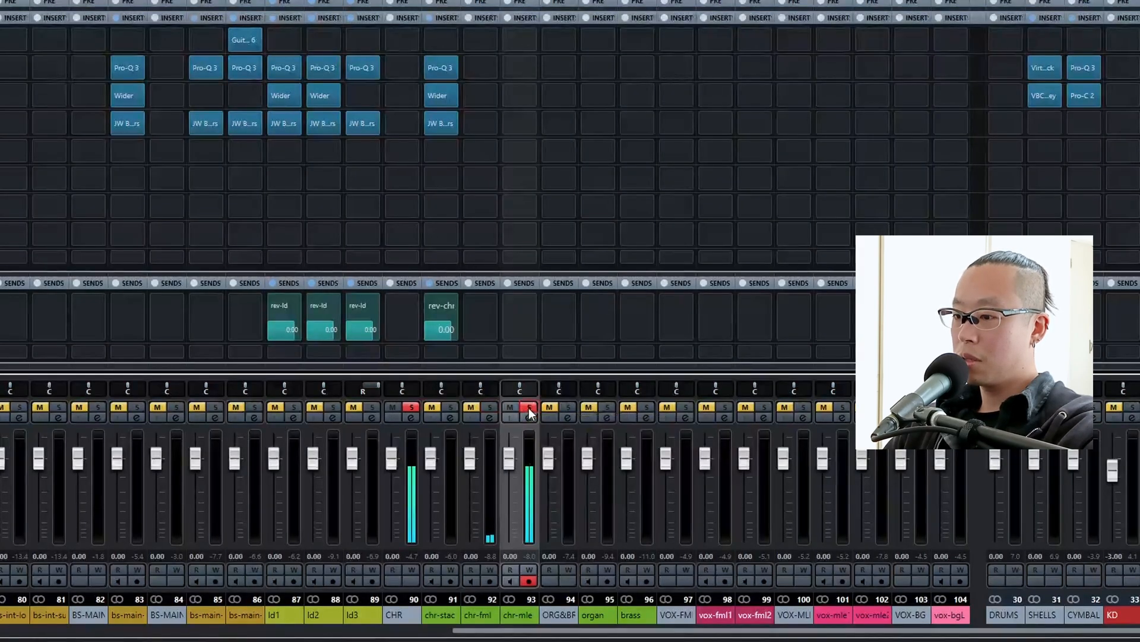
{"action": "left_click", "coordinate": [486, 404]}
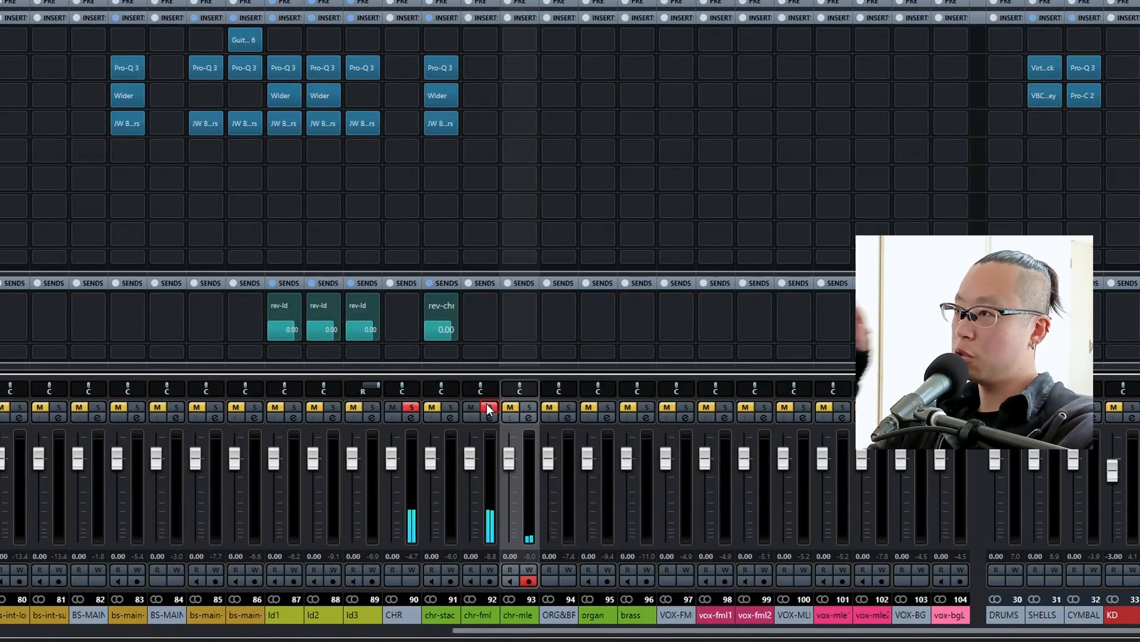
{"action": "left_click_drag", "start_coordinate": [485, 391], "coordinate": [537, 395]}
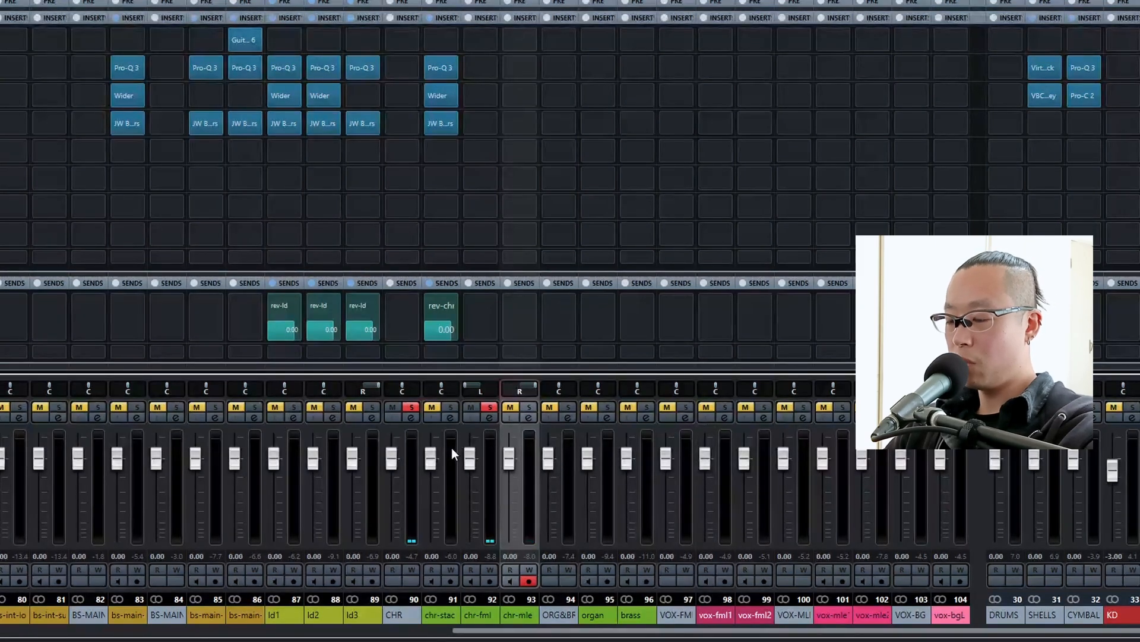
Insert Pro-Q 3 on chr-fml with a low cut at about 174 Hz and a high cut at about 13 kHz.
{"action": "left_click", "coordinate": [480, 64]}
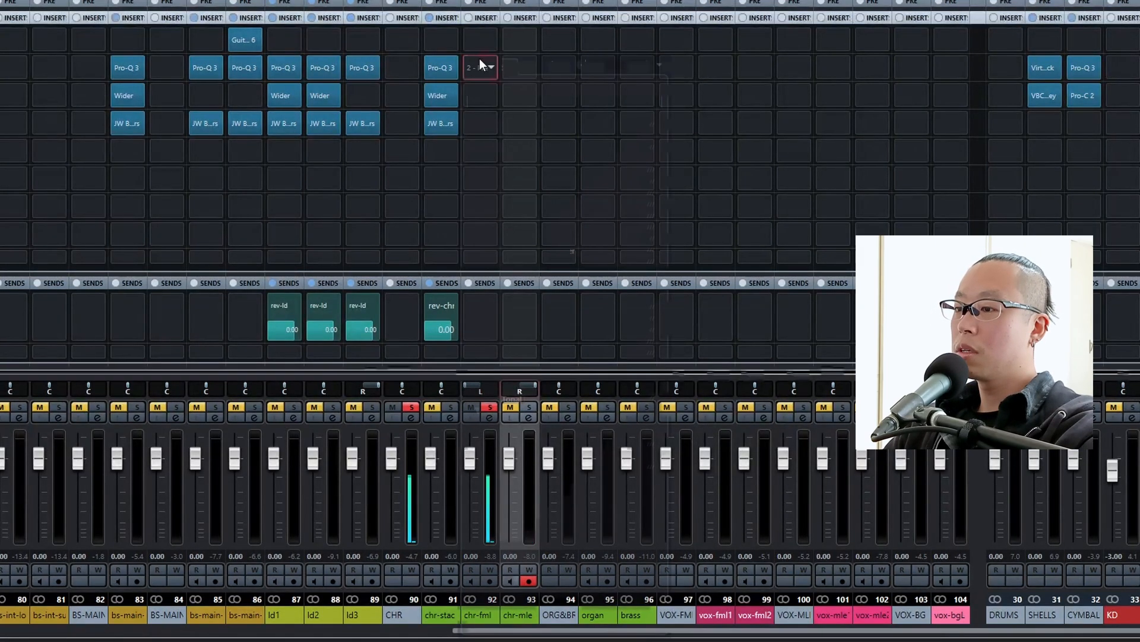
{"action": "left_click", "coordinate": [544, 101]}
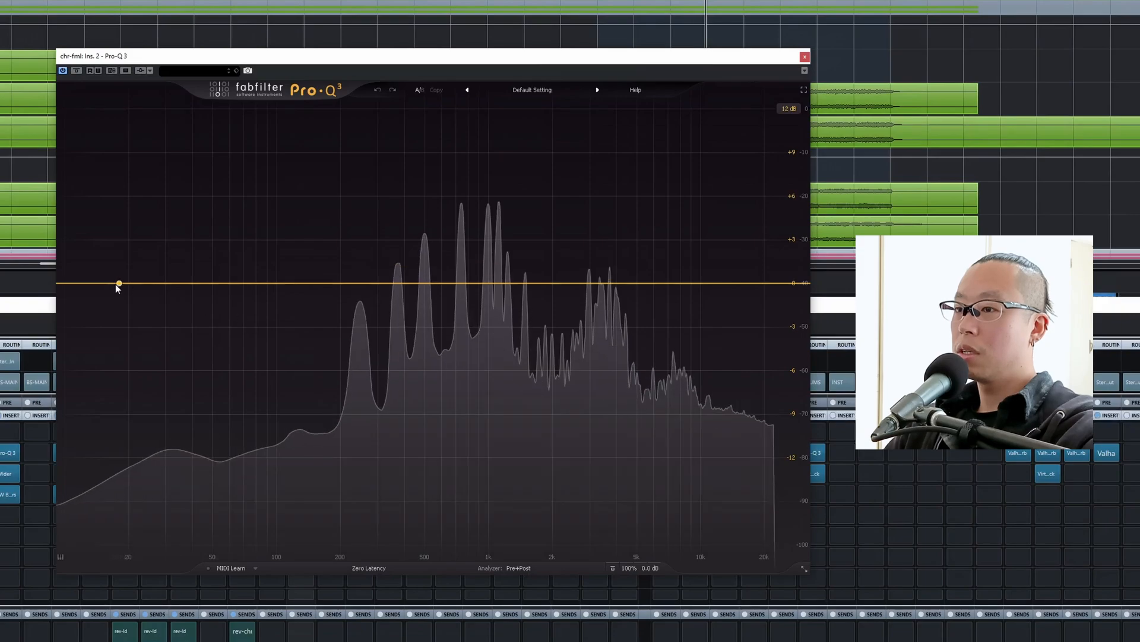
{"action": "left_click_drag", "start_coordinate": [117, 288], "coordinate": [327, 293]}
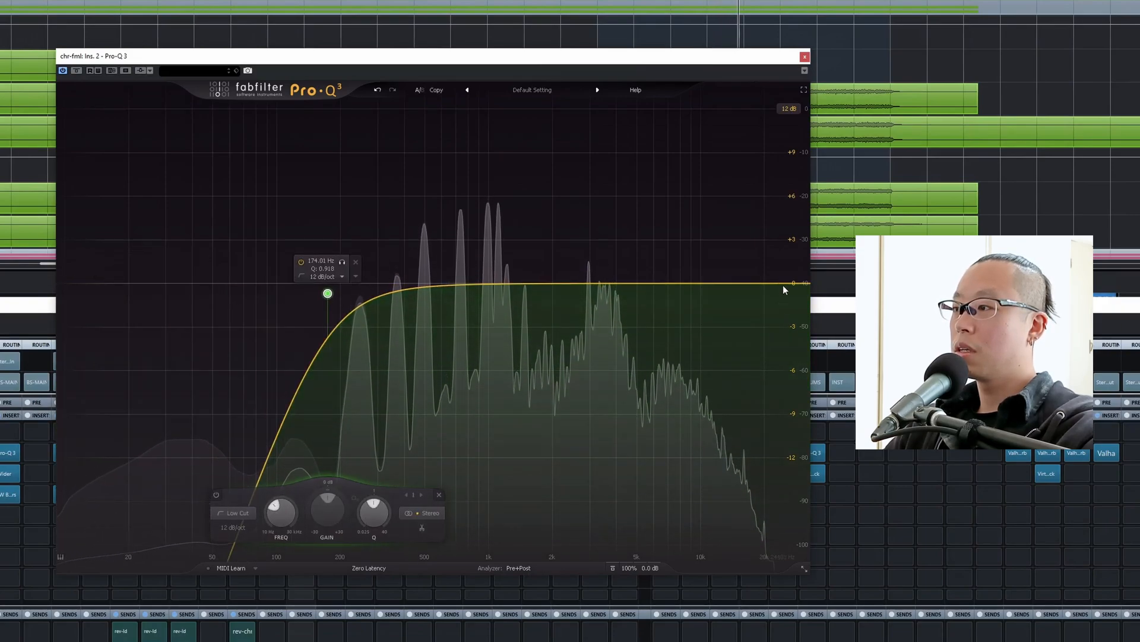
{"action": "left_click_drag", "start_coordinate": [784, 290], "coordinate": [725, 283]}
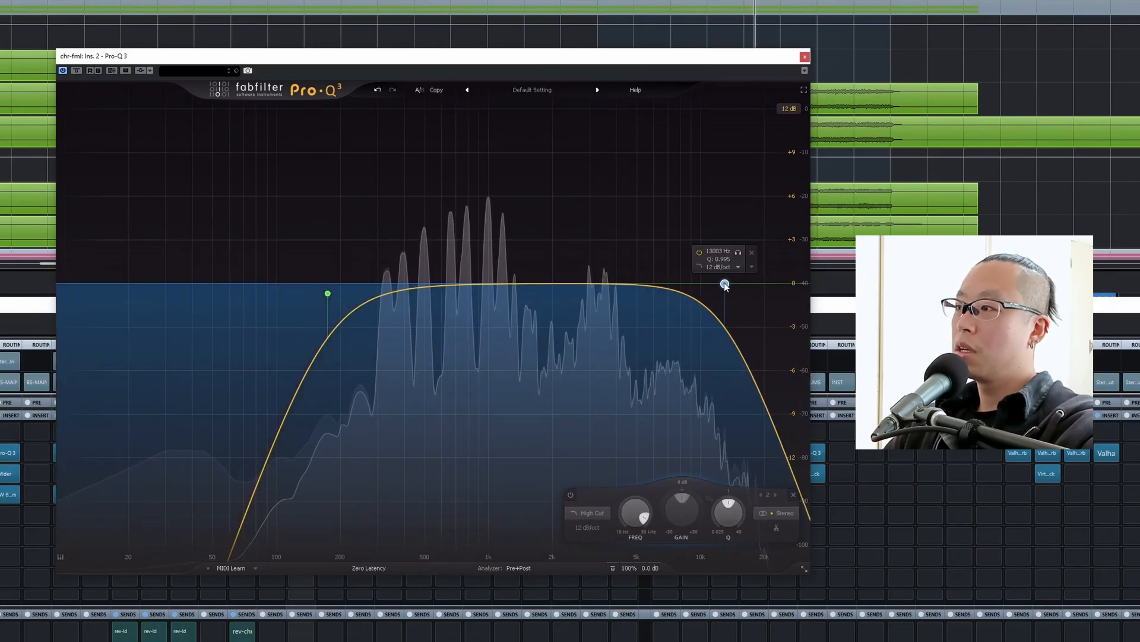
{"action": "left_click", "coordinate": [804, 58]}
Set the panning of chr-fml to L50 and chr-mle to R50, and solo chr-mle alongside chr-fml.
{"action": "left_click_drag", "start_coordinate": [479, 384], "coordinate": [488, 385]}
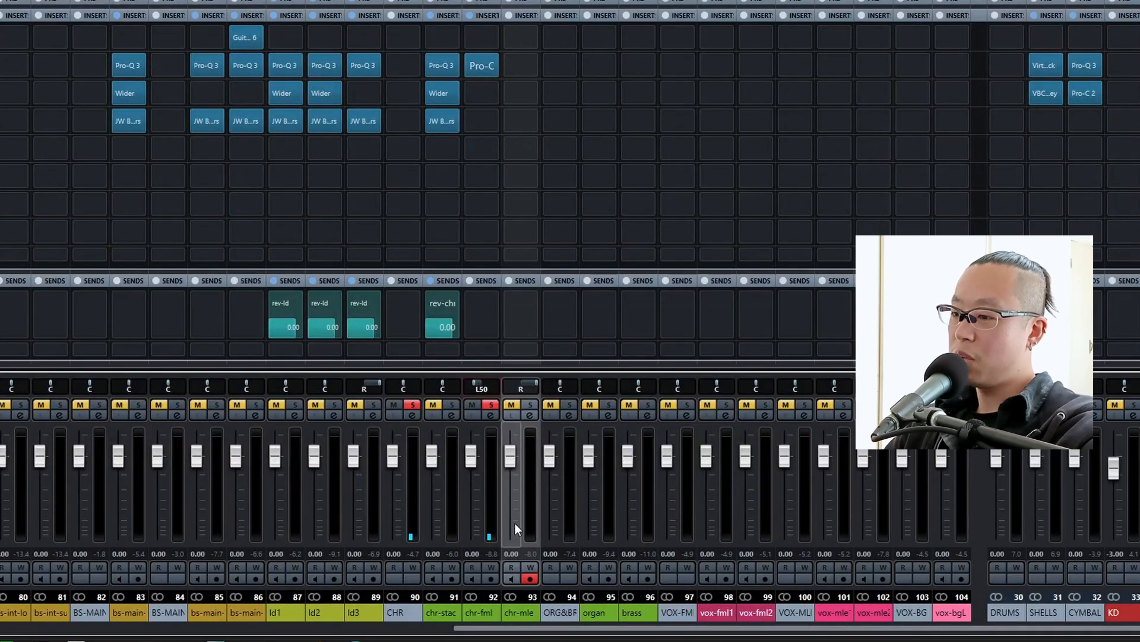
{"action": "double_click", "coordinate": [519, 387]}
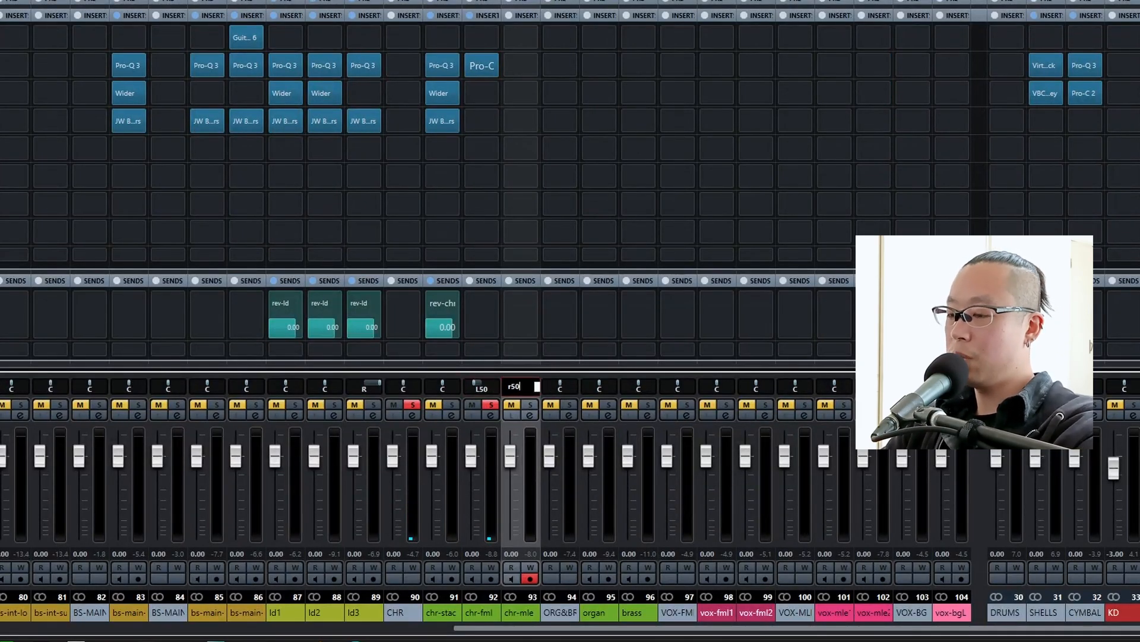
{"action": "key", "text": "Return"}
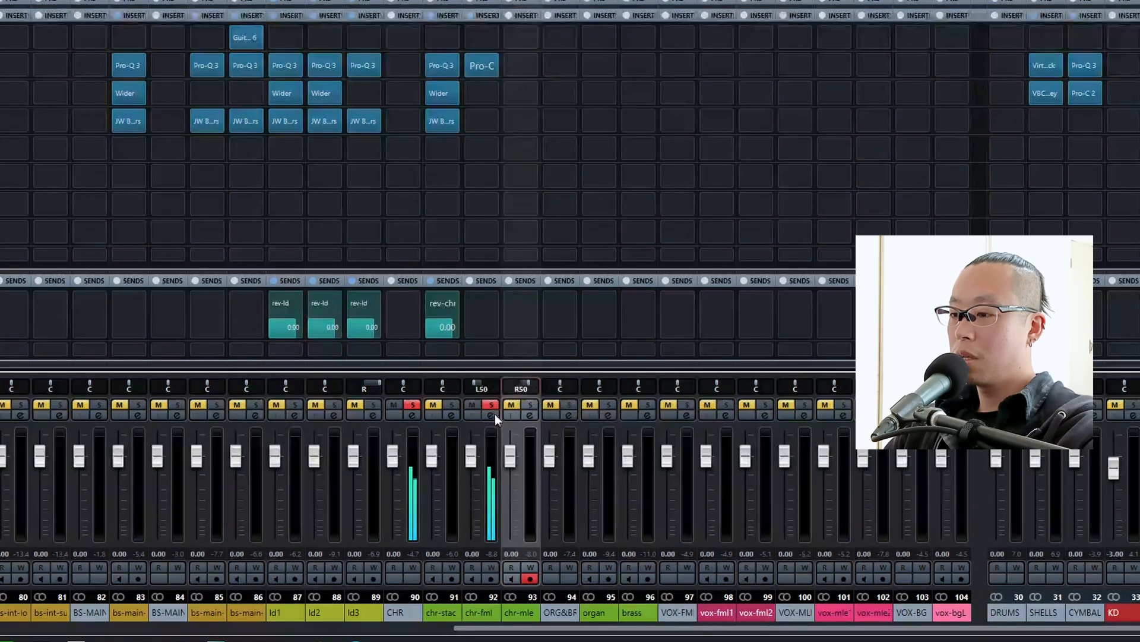
{"action": "left_click", "coordinate": [509, 405]}
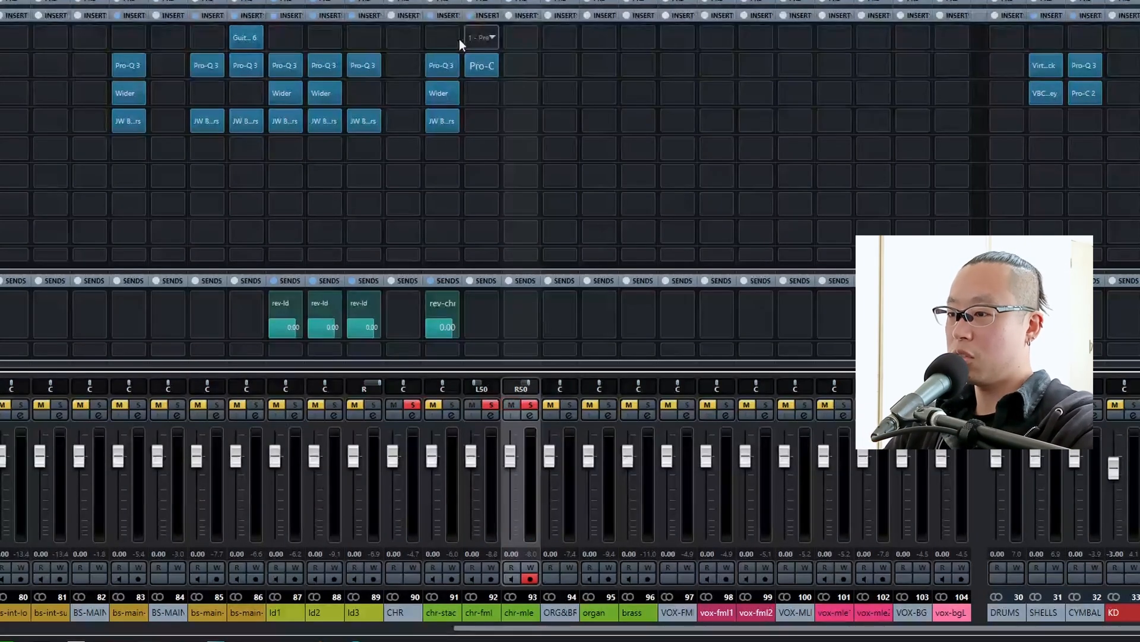
In chr-fml's Pro-Q 3, move the low cut to about 220 Hz and the high cut to about 11.2 kHz, adding a 4 dB dip near 2 kHz.
{"action": "left_click", "coordinate": [472, 70]}
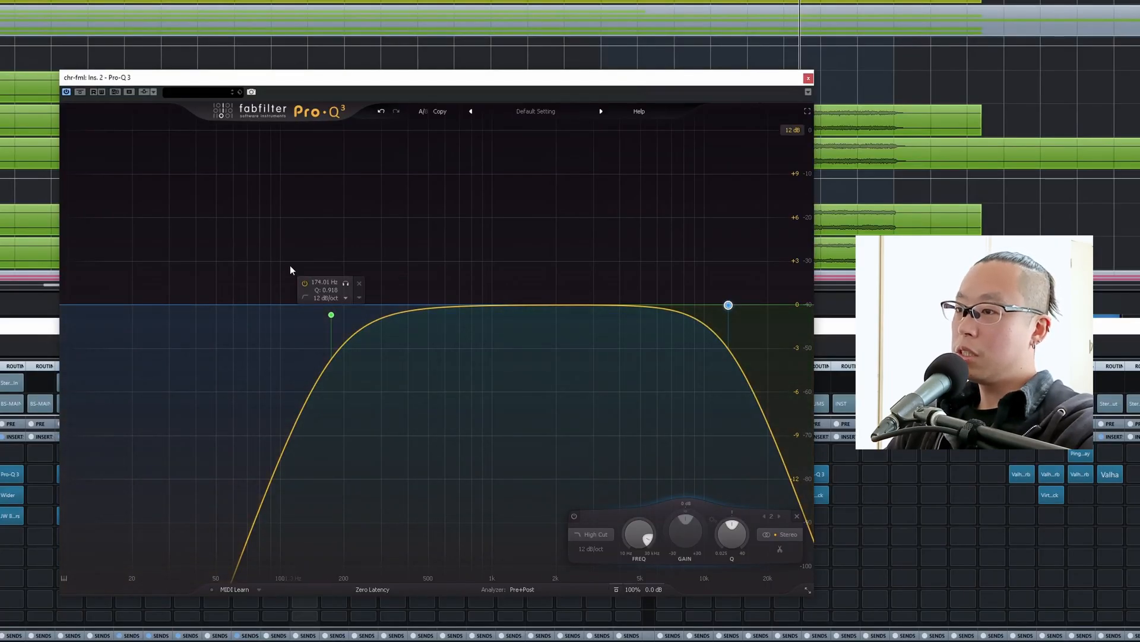
{"action": "key", "text": "space"}
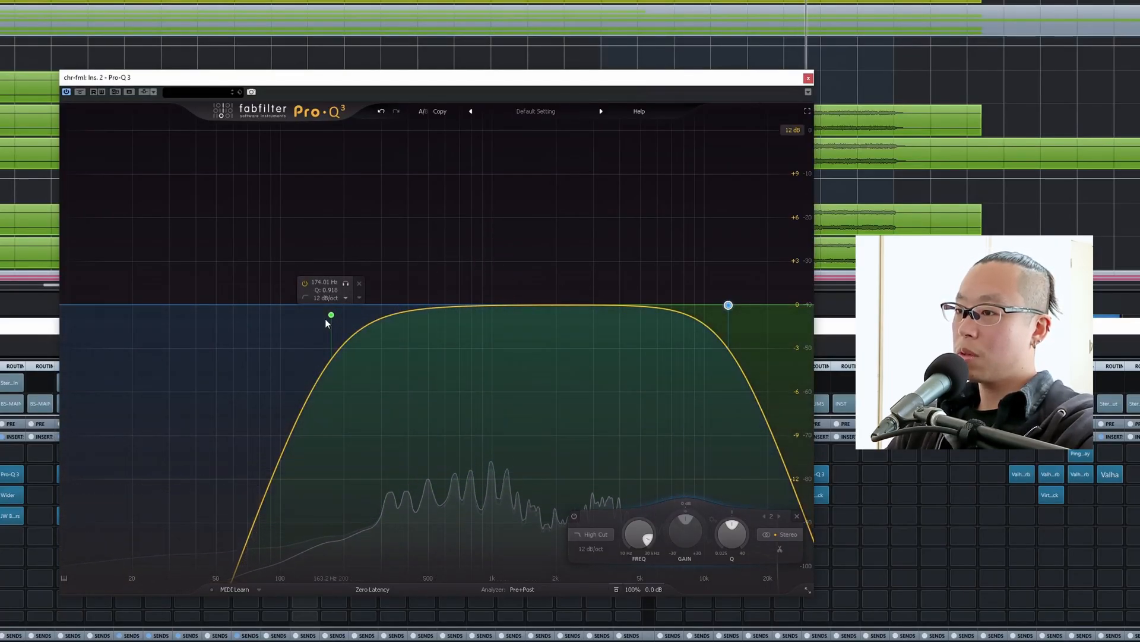
{"action": "left_click_drag", "start_coordinate": [330, 316], "coordinate": [348, 312]}
{"action": "left_click_drag", "start_coordinate": [349, 314], "coordinate": [352, 311]}
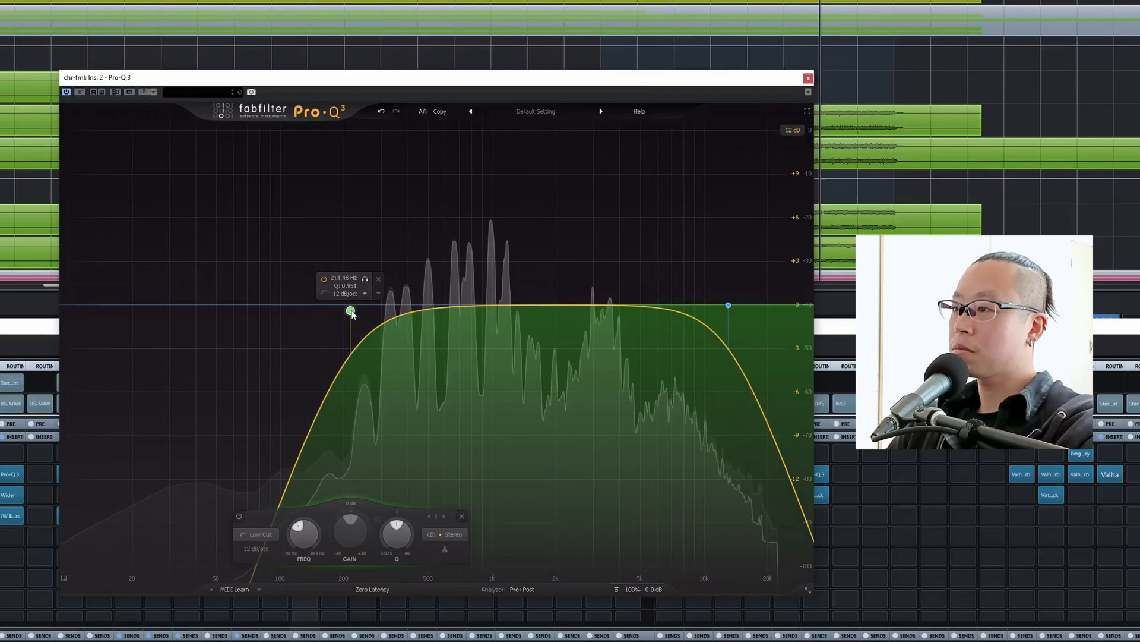
{"action": "left_click_drag", "start_coordinate": [559, 306], "coordinate": [549, 361]}
{"action": "left_click_drag", "start_coordinate": [728, 305], "coordinate": [714, 307]}
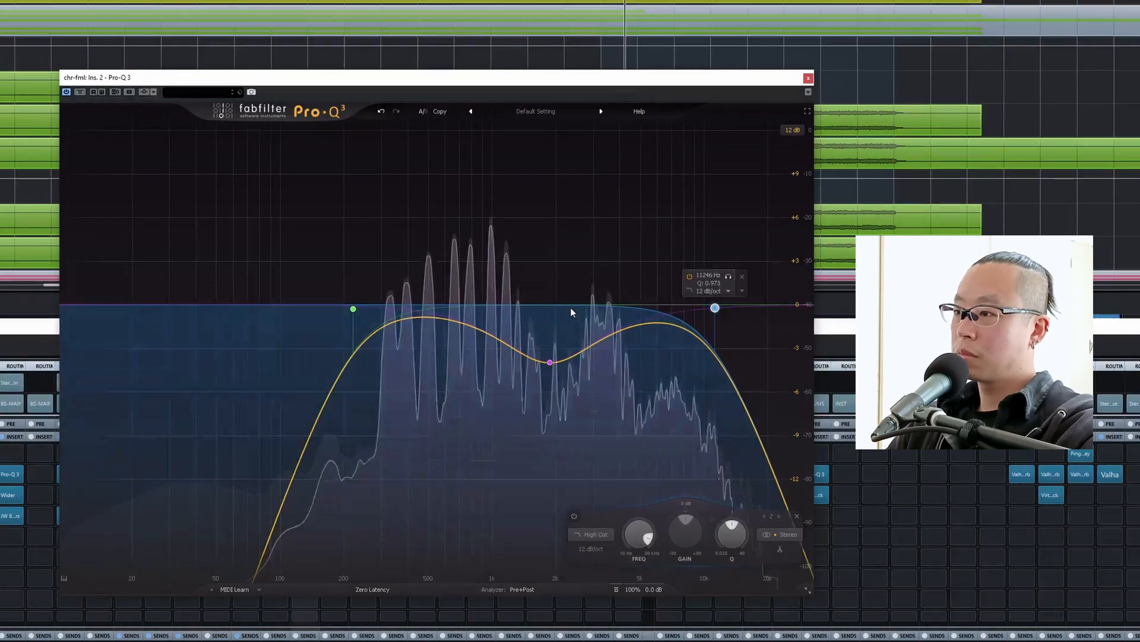
Shift the dip slightly above 2 kHz, add a cut of about 3.5 dB near 1 kHz, stop playback and close the EQ.
{"action": "left_click_drag", "start_coordinate": [568, 305], "coordinate": [560, 365]}
{"action": "left_click", "coordinate": [497, 353]}
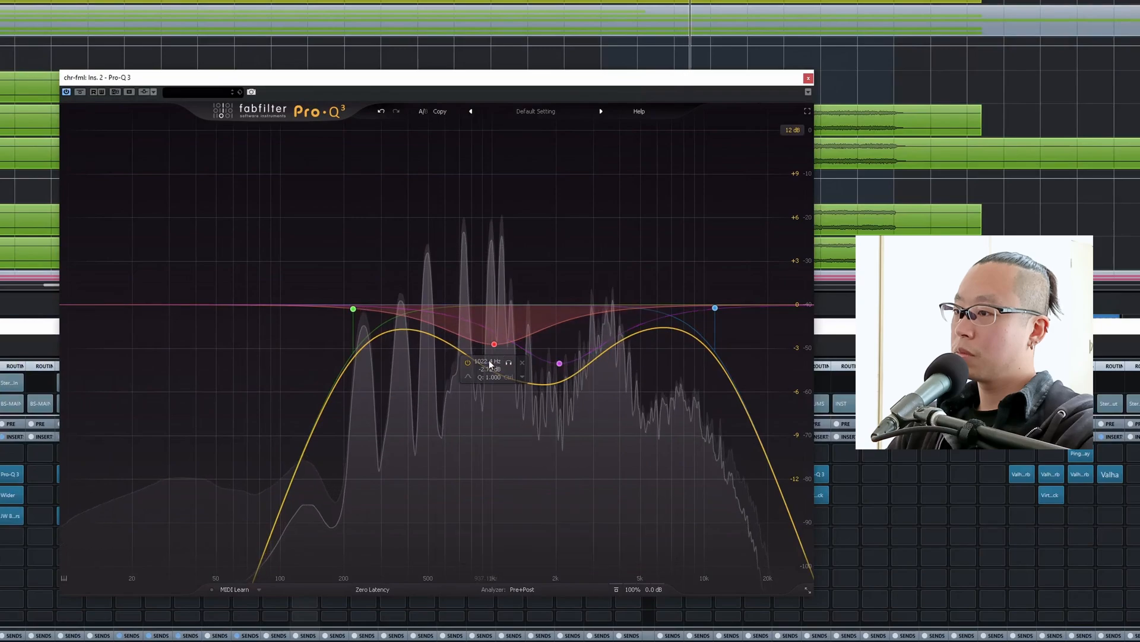
{"action": "left_click_drag", "start_coordinate": [494, 345], "coordinate": [489, 355]}
{"action": "key", "text": "space"}
{"action": "left_click", "coordinate": [808, 78]}
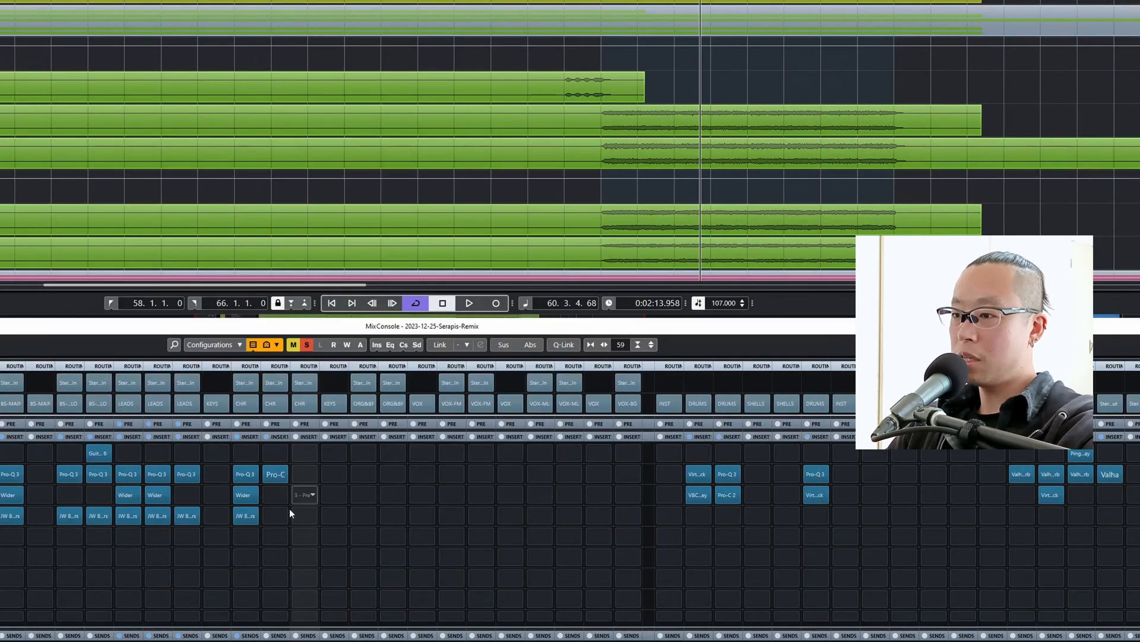
Copy JW BG-Guitars from chr-stac to chr-fml's fourth insert, audition it and switch on Chug Slayer.
{"action": "left_click_drag", "start_coordinate": [240, 512], "coordinate": [270, 515]}
{"action": "left_click", "coordinate": [271, 517]}
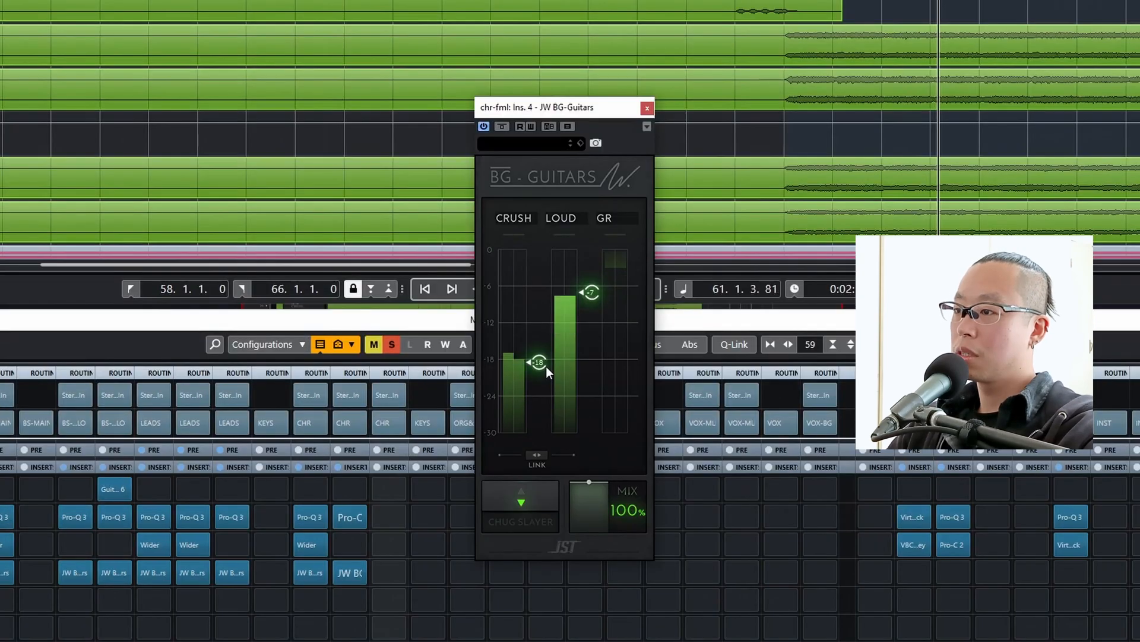
{"action": "mouse_move", "coordinate": [422, 358]}
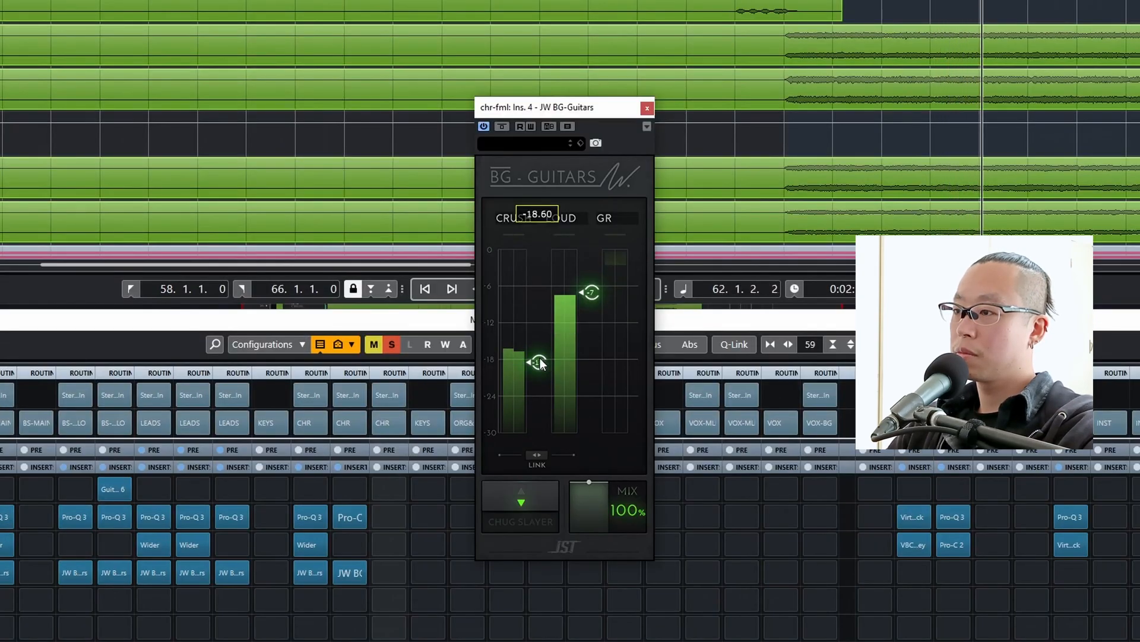
{"action": "key", "text": "space"}
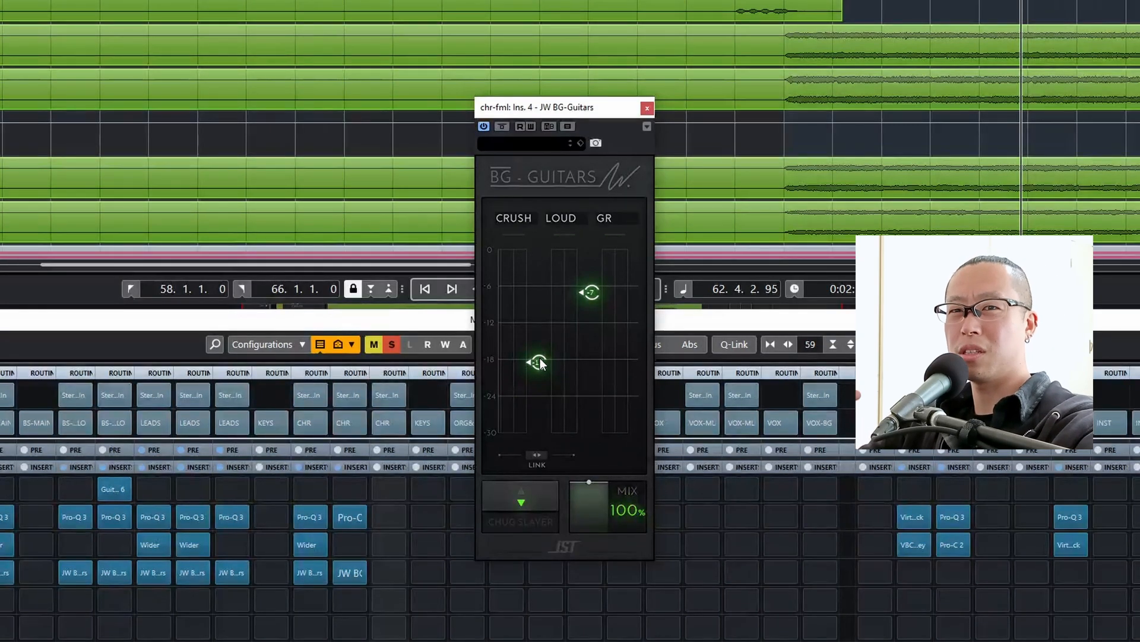
{"action": "key", "text": "space"}
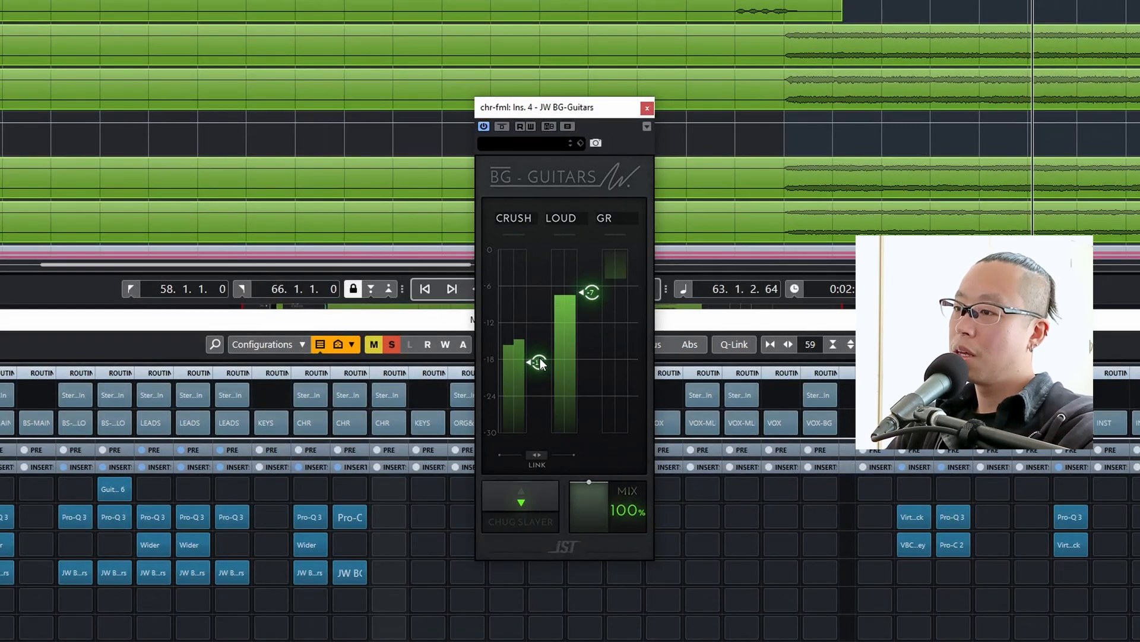
{"action": "left_click", "coordinate": [522, 506]}
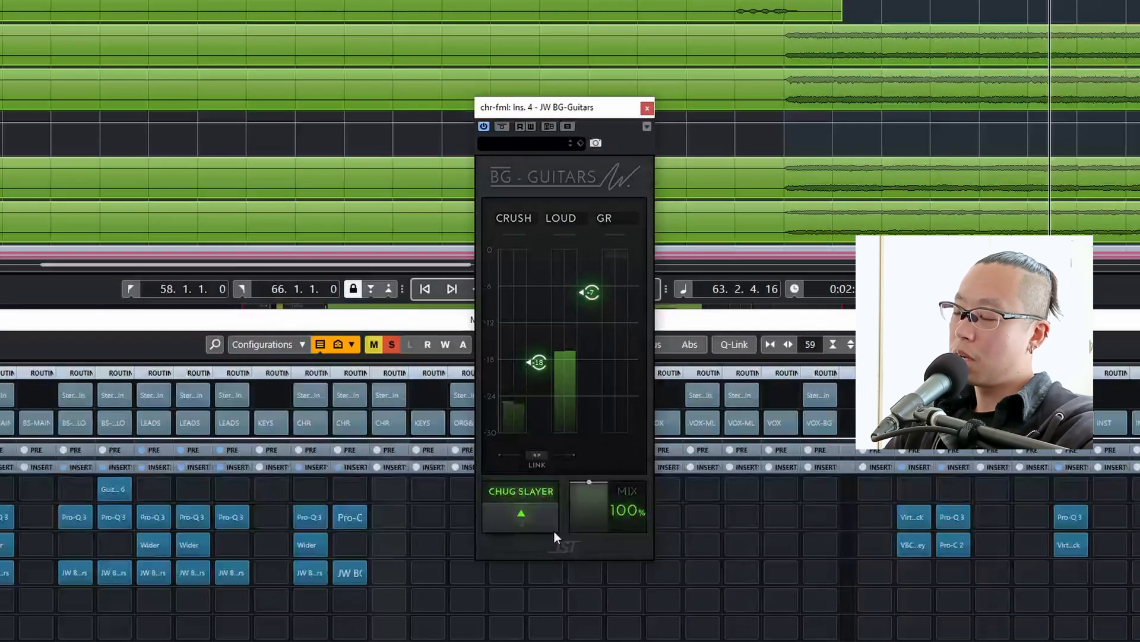
{"action": "key", "text": "space"}
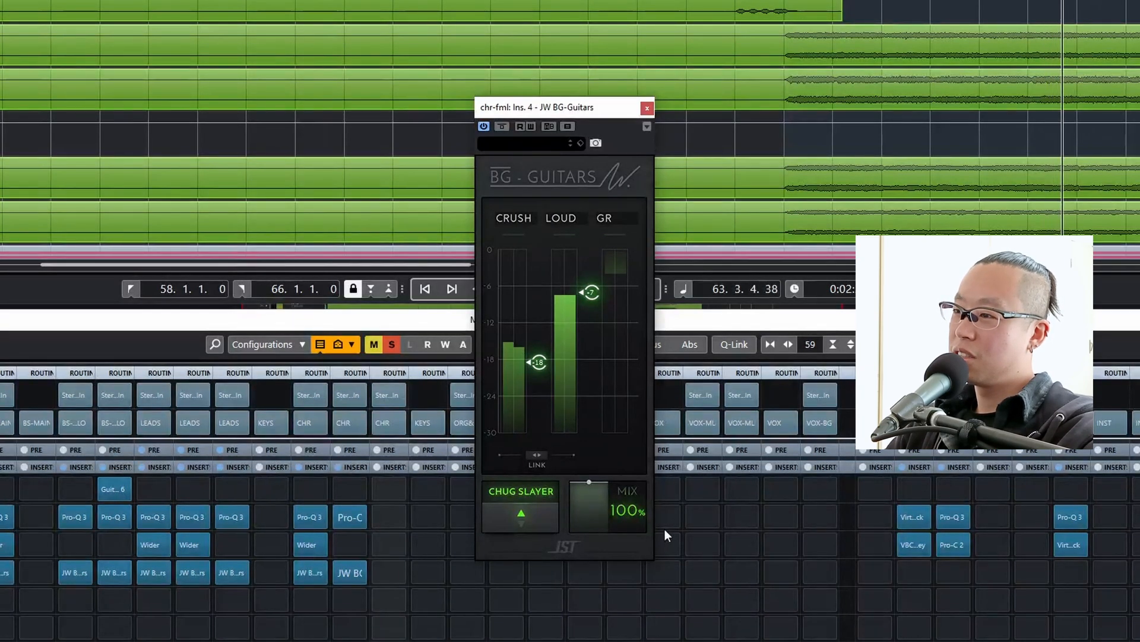
{"action": "mouse_move", "coordinate": [633, 497]}
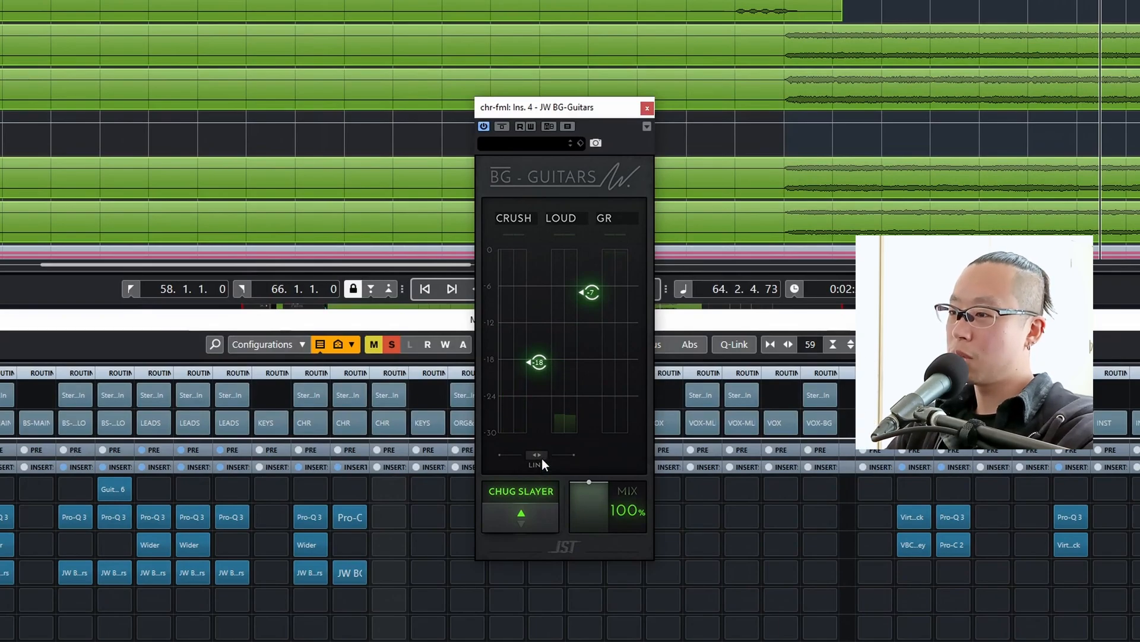
Raise the linked Crush and Loud controls in chr-fml's JW BG-Guitars to -16.60 and about -5, check the loop and close the plug-in.
{"action": "left_click_drag", "start_coordinate": [540, 455], "coordinate": [528, 379]}
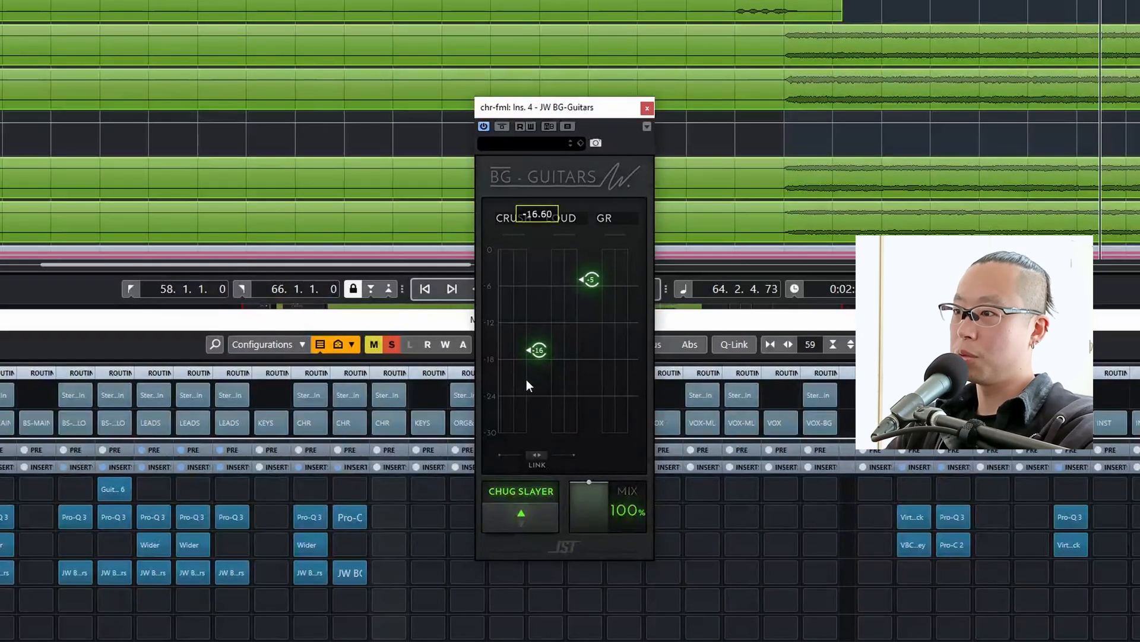
{"action": "key", "text": "space"}
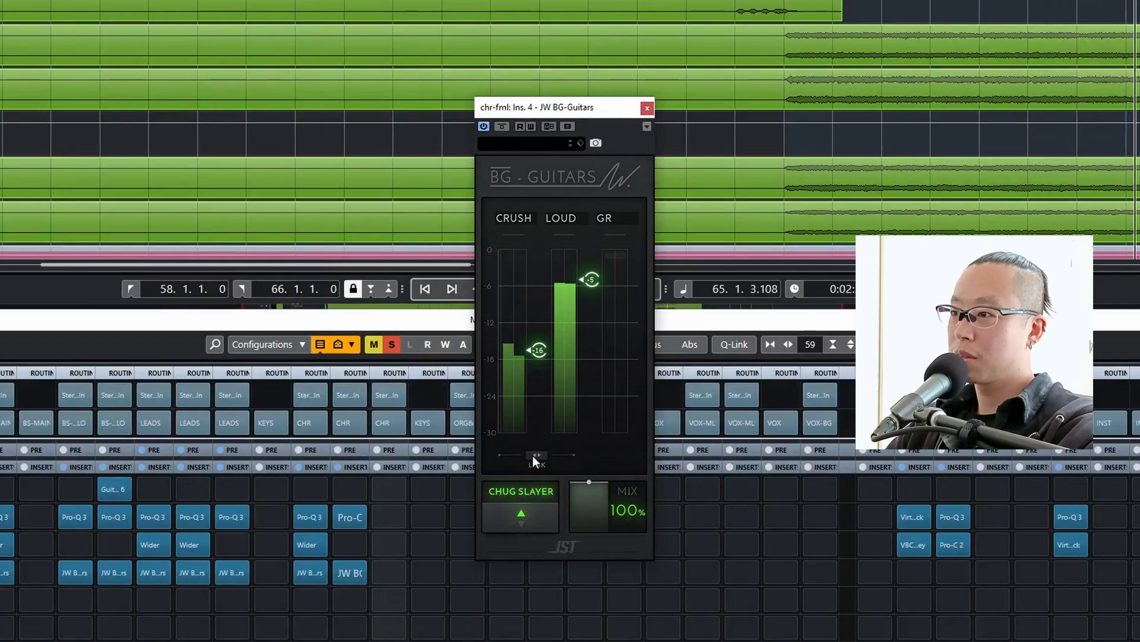
{"action": "key", "text": "space"}
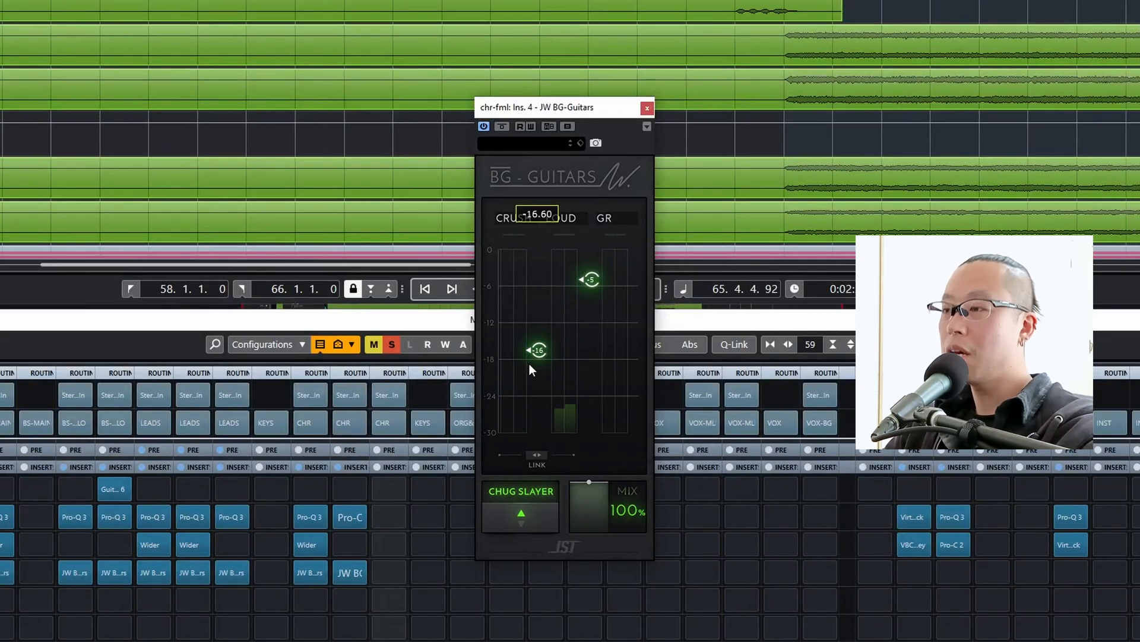
{"action": "left_click", "coordinate": [647, 108]}
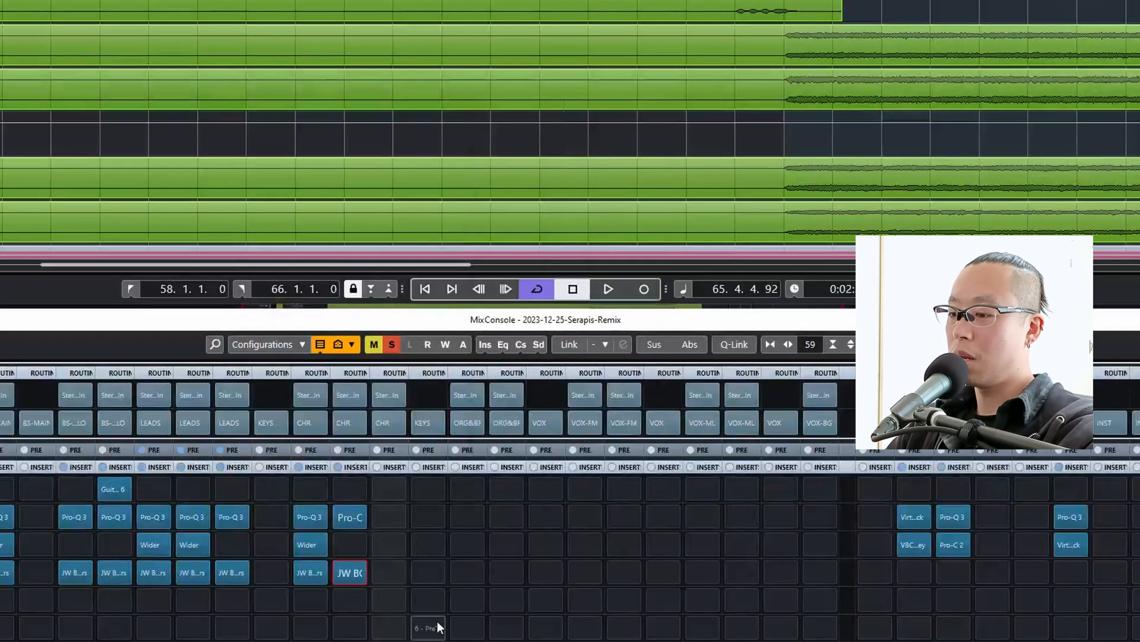
Copy the Pro-Q 3 and JW BG-Guitars inserts from chr-fml to the matching slots on chr-mle.
{"action": "key", "text": "alt"}
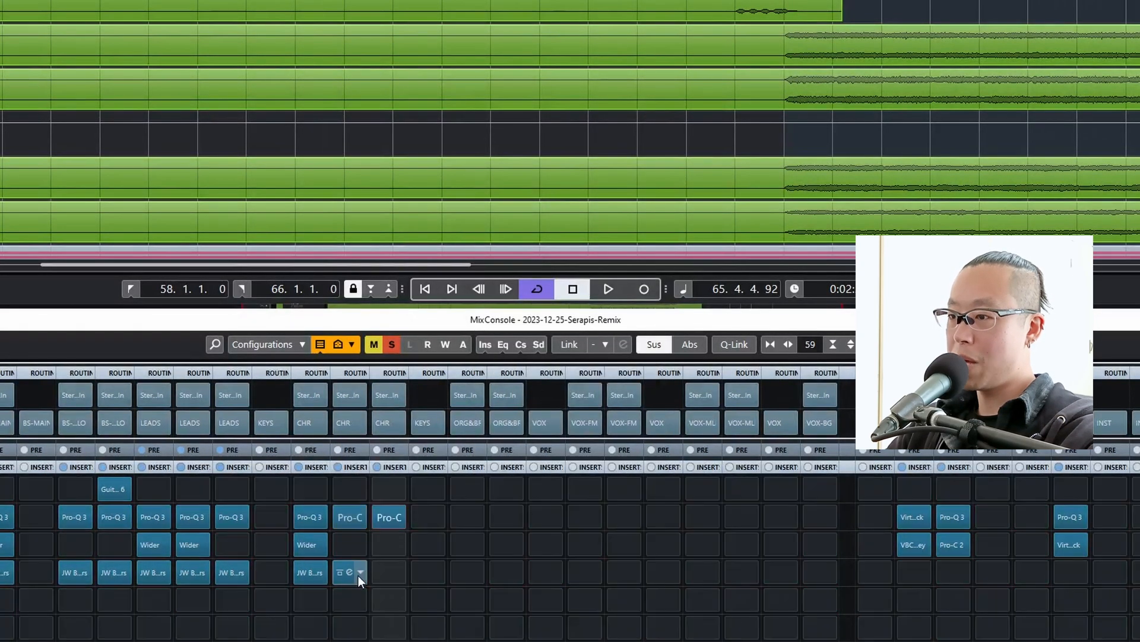
{"action": "left_click_drag", "start_coordinate": [358, 575], "coordinate": [381, 577]}
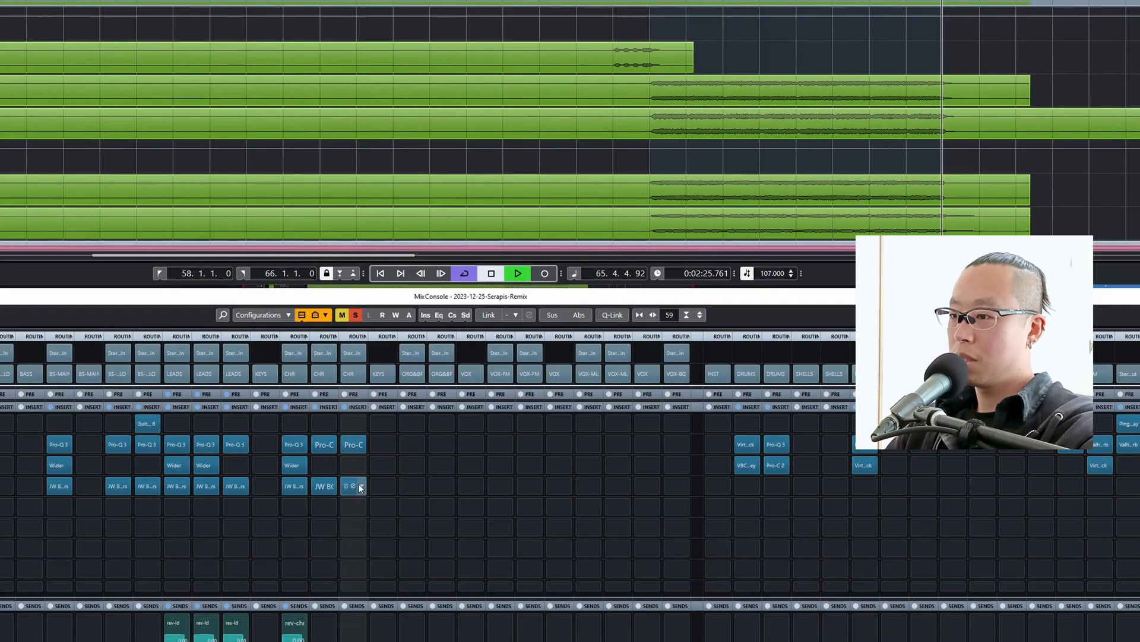
In chr-mle's Pro-Q 3, move the low cut to about 150 Hz, the 1 kHz dip to about 550 Hz and the high cut to about 8 kHz.
{"action": "left_click", "coordinate": [351, 444]}
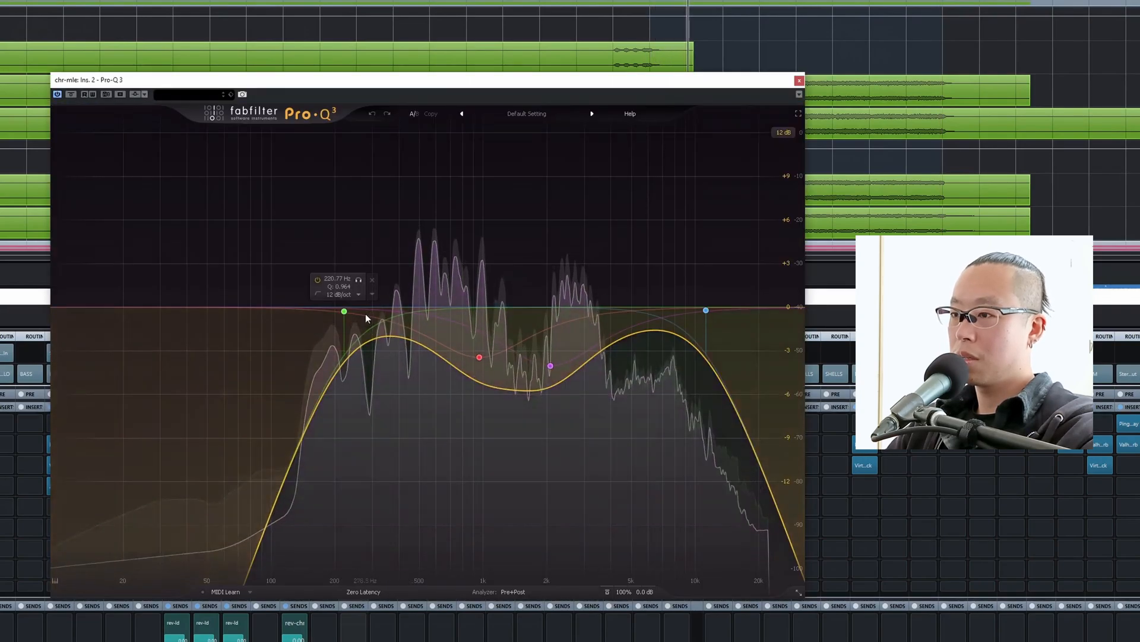
{"action": "left_click_drag", "start_coordinate": [344, 311], "coordinate": [308, 308]}
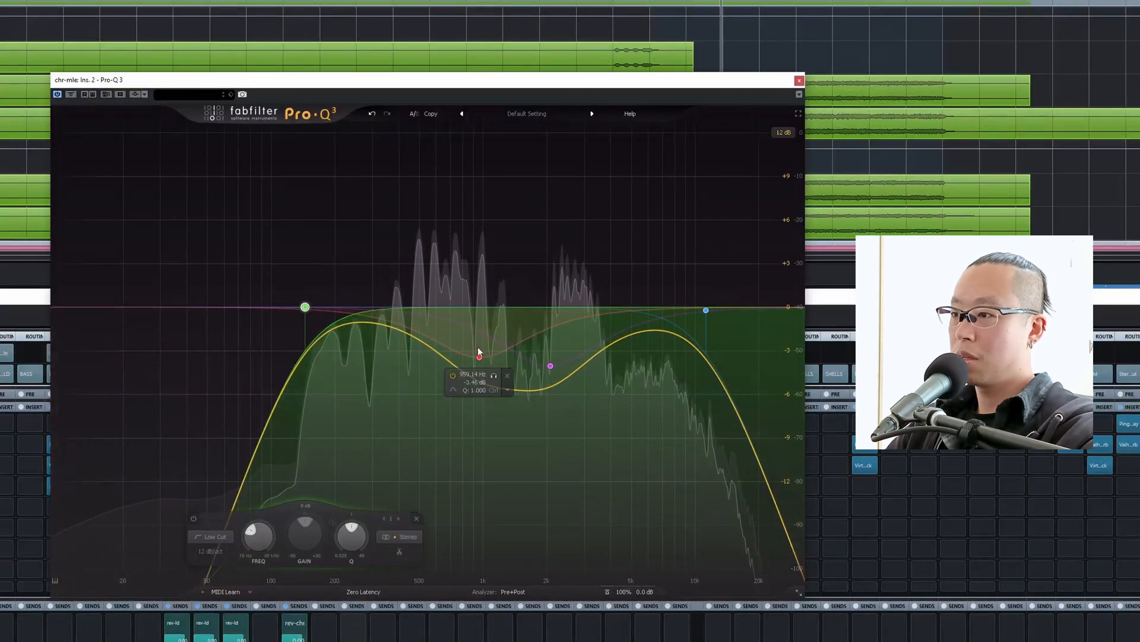
{"action": "left_click_drag", "start_coordinate": [478, 357], "coordinate": [427, 369]}
{"action": "left_click_drag", "start_coordinate": [706, 310], "coordinate": [677, 308]}
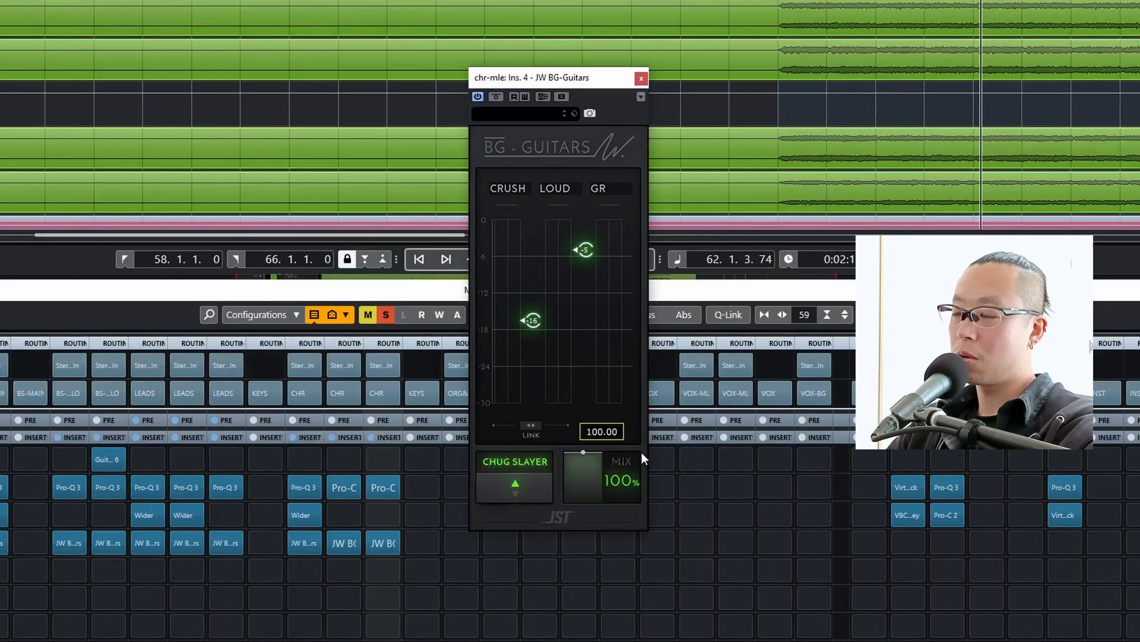
Raise the linked Crush and Loud controls in chr-mle's JW BG-Guitars to about -14 and -3 while checking playback.
{"action": "key", "text": "space"}
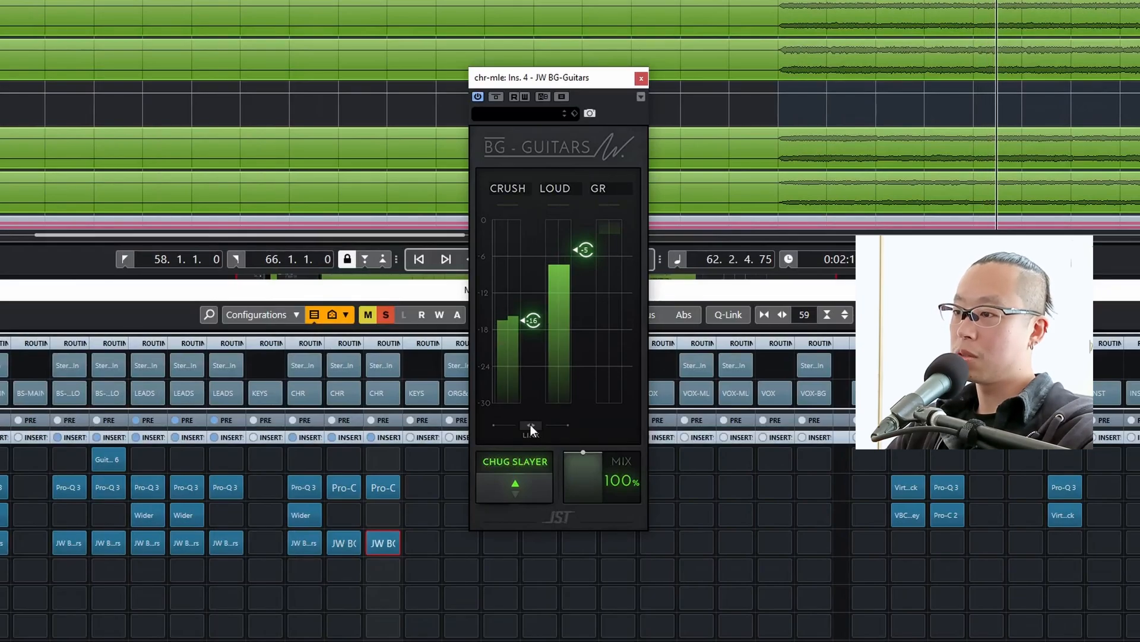
{"action": "left_click_drag", "start_coordinate": [530, 424], "coordinate": [530, 419]}
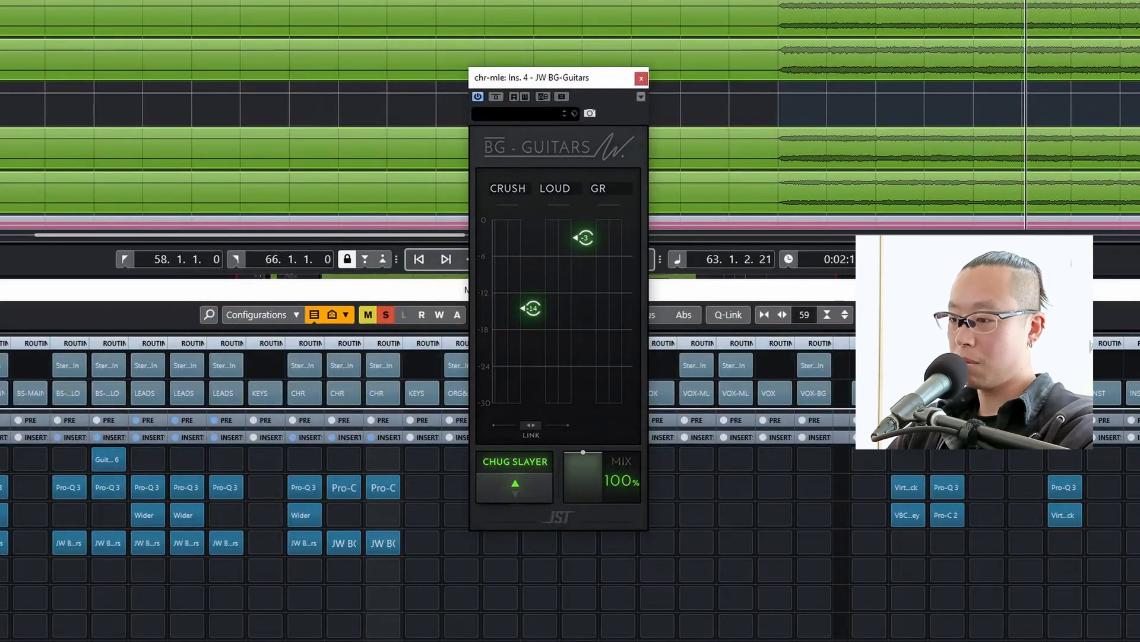
{"action": "key", "text": "space"}
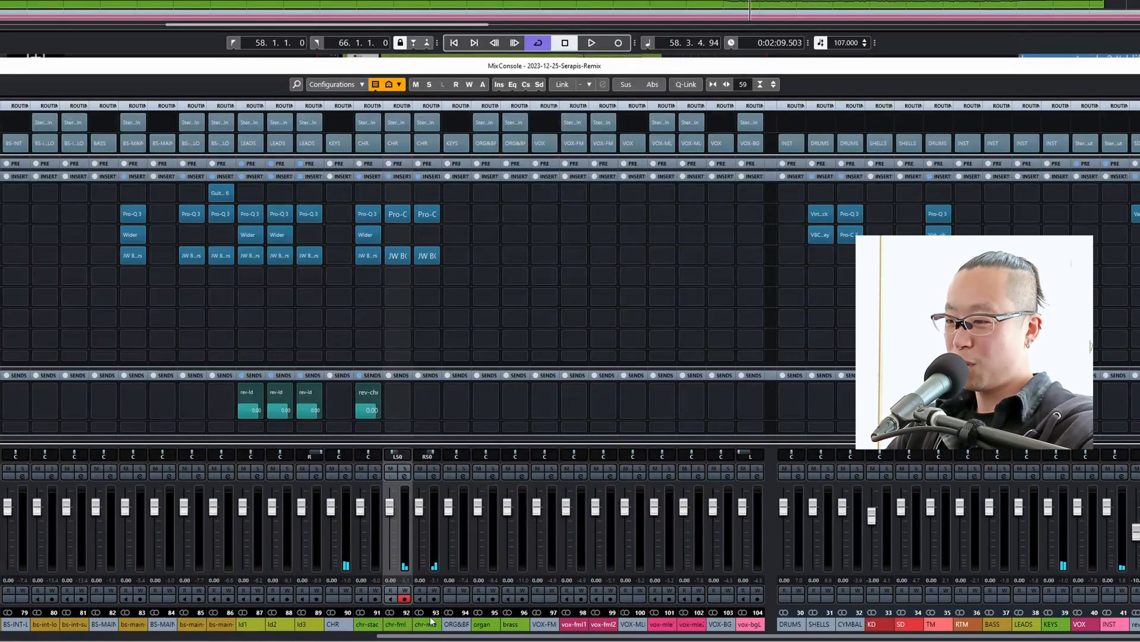
Select chr-fml and chr-mle together and add a linked rev-chr send to both tracks.
{"action": "left_click", "coordinate": [433, 623], "text": "ctrl"}
{"action": "left_click", "coordinate": [397, 401], "text": "alt+shift"}
{"action": "left_click", "coordinate": [397, 401], "text": "alt+shift"}
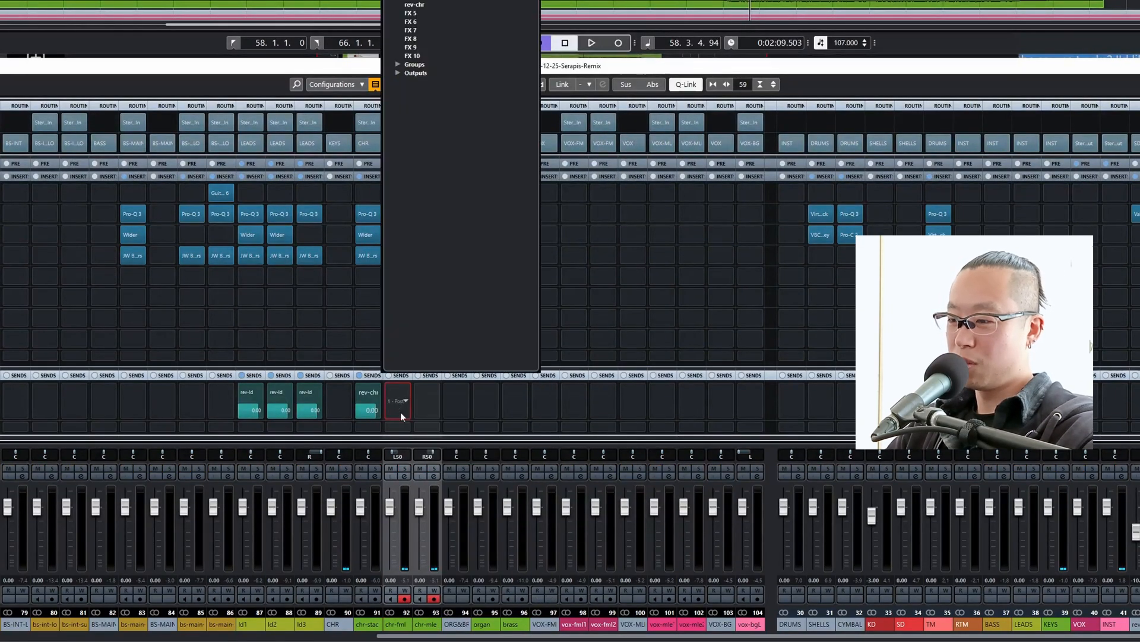
{"action": "key", "text": "alt+shift"}
{"action": "left_click", "coordinate": [419, 5], "text": "alt+shift"}
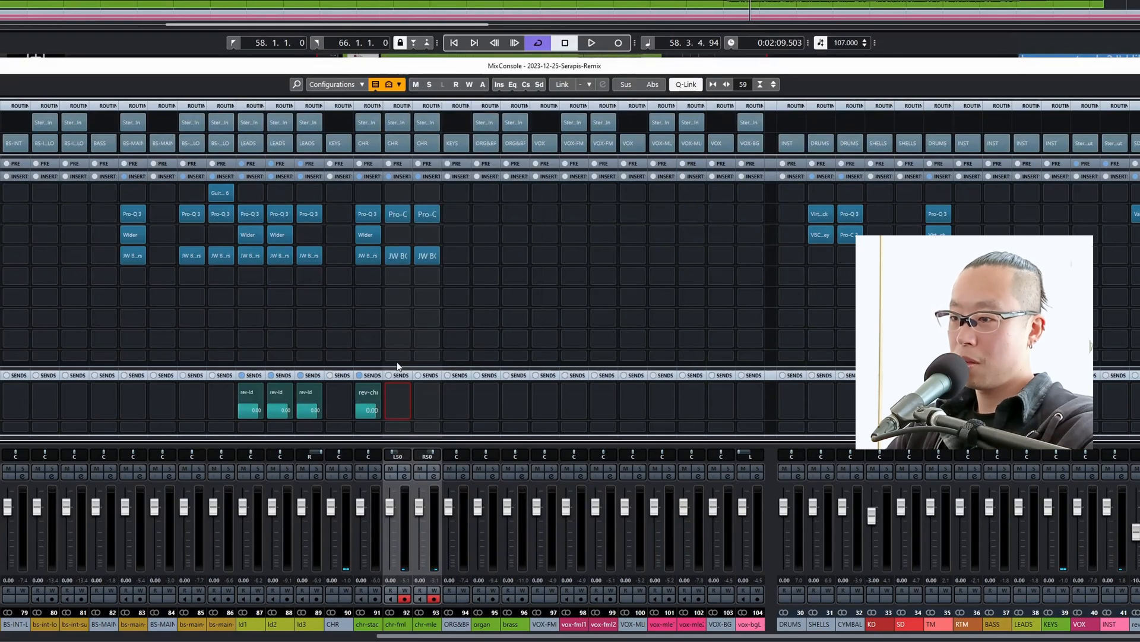
Audition chr-fml and chr-mle in solo, clear all solos and check them in the full mix.
{"action": "left_click", "coordinate": [405, 469]}
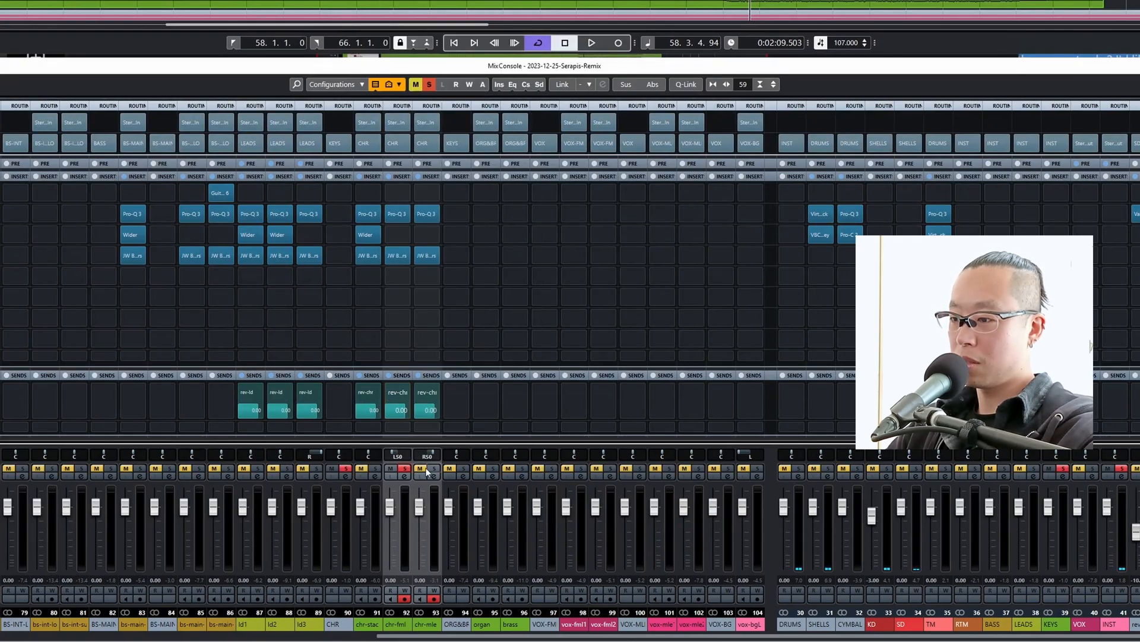
{"action": "key", "text": "space"}
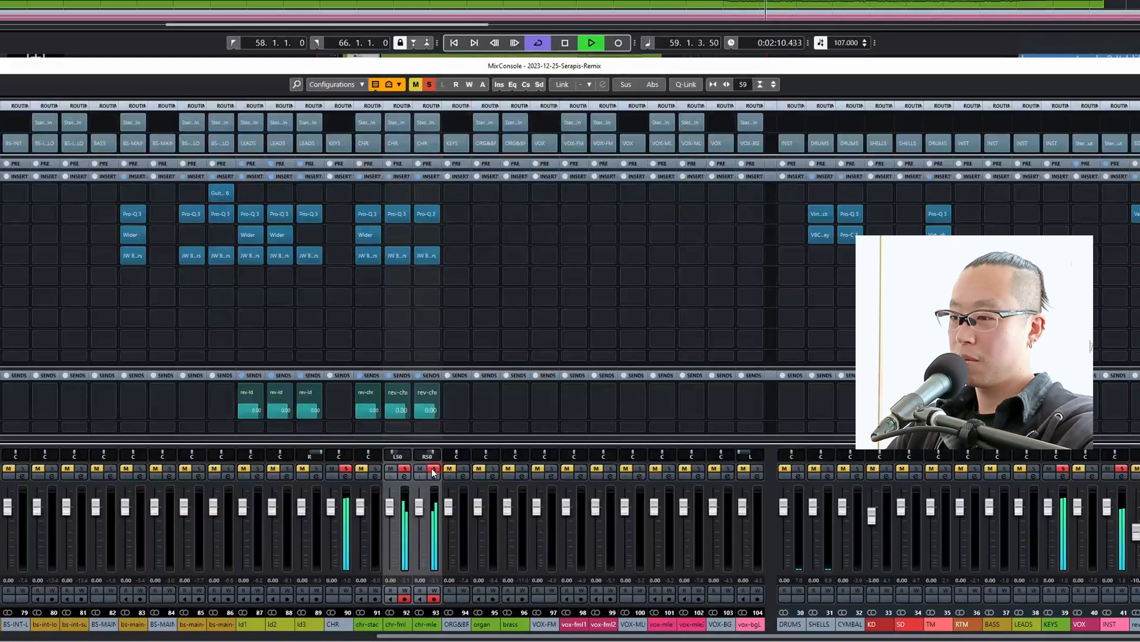
{"action": "key", "text": "space"}
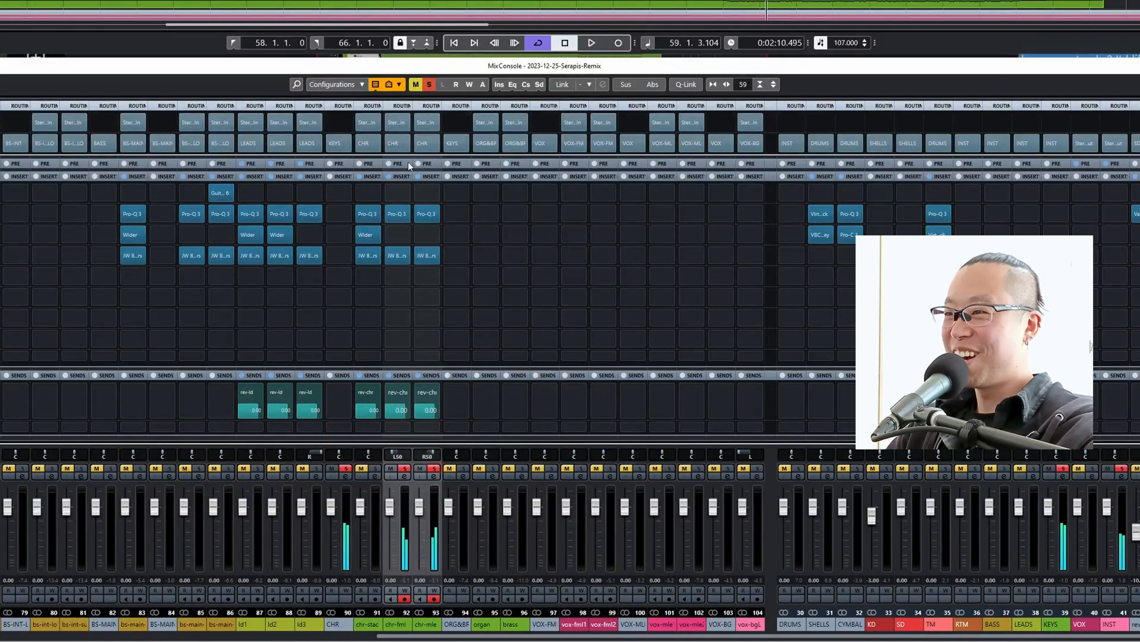
{"action": "left_click", "coordinate": [430, 85]}
{"action": "key", "text": "space"}
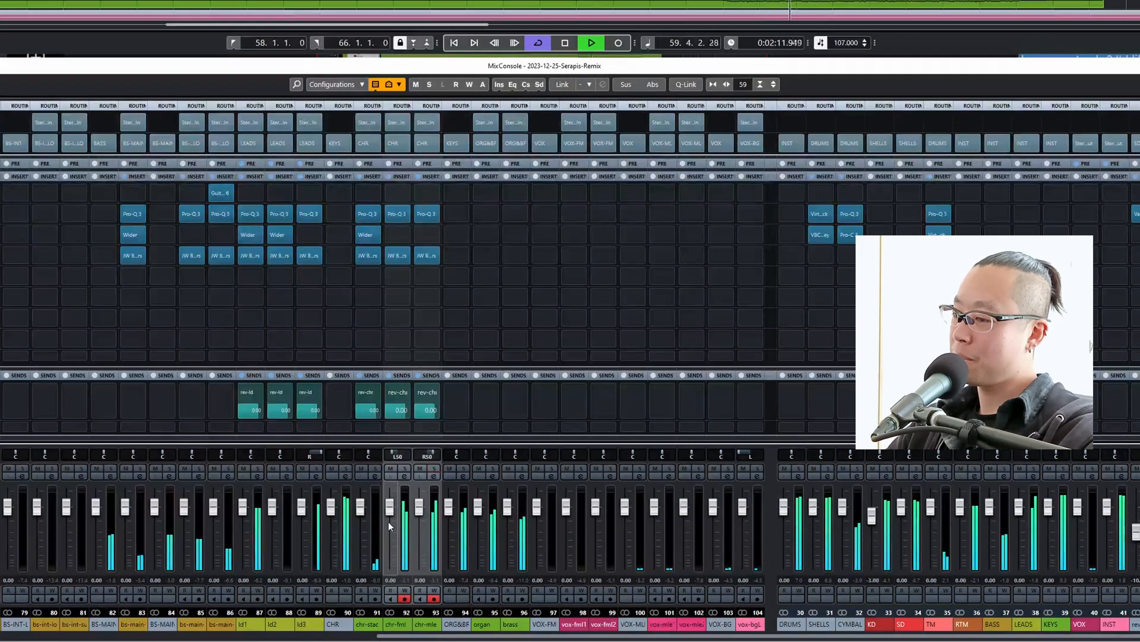
{"action": "key", "text": "space"}
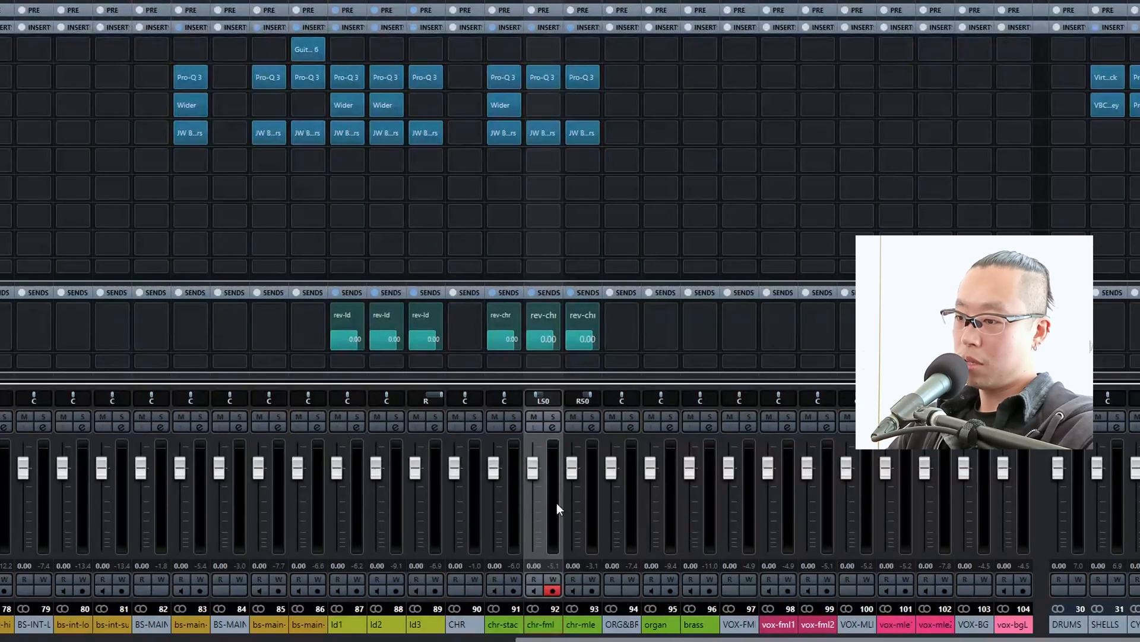
Link chr-fml and chr-mle and lower both track volumes to -5.00 dB.
{"action": "key", "text": "space"}
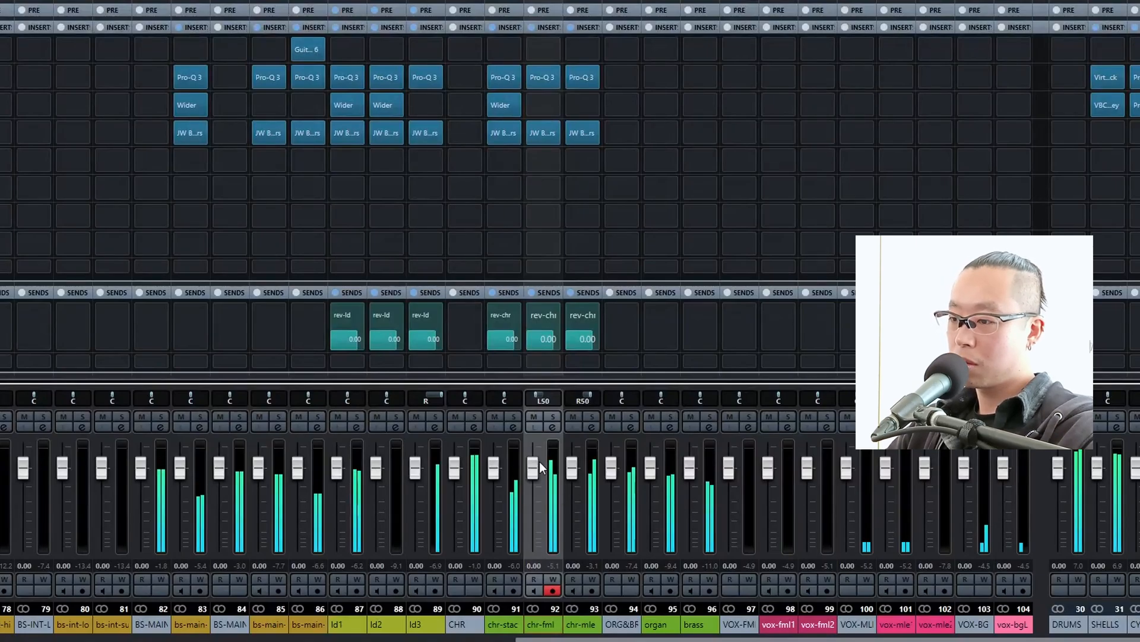
{"action": "left_click_drag", "start_coordinate": [534, 471], "coordinate": [538, 480]}
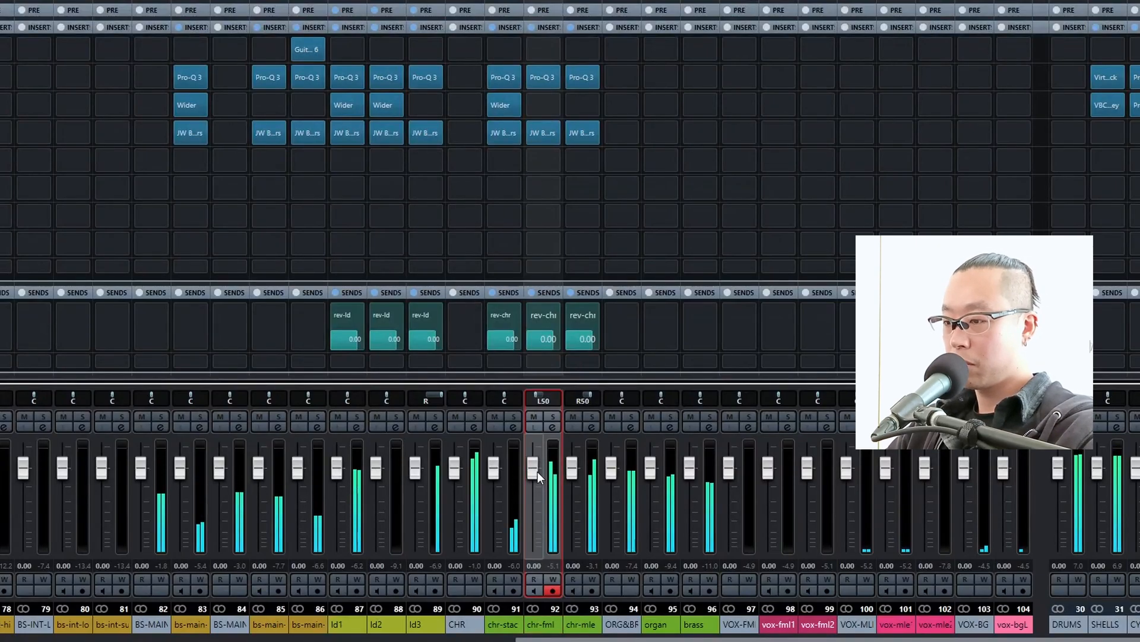
{"action": "left_click", "coordinate": [580, 624], "text": "shift"}
{"action": "left_click_drag", "start_coordinate": [536, 480], "coordinate": [529, 490]}
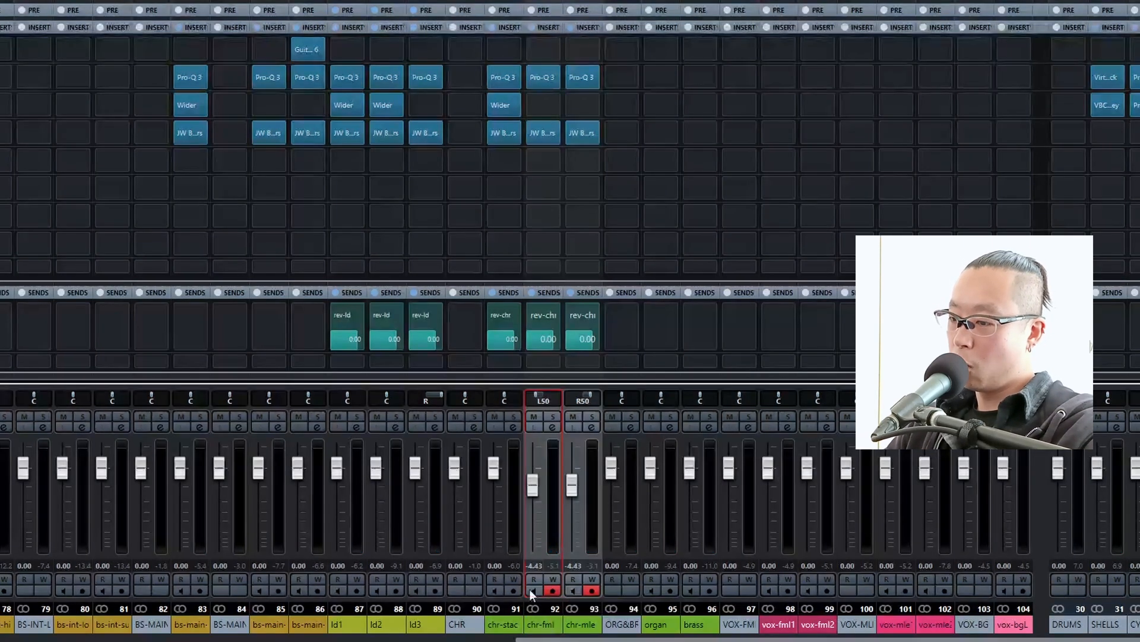
{"action": "left_click", "coordinate": [532, 565]}
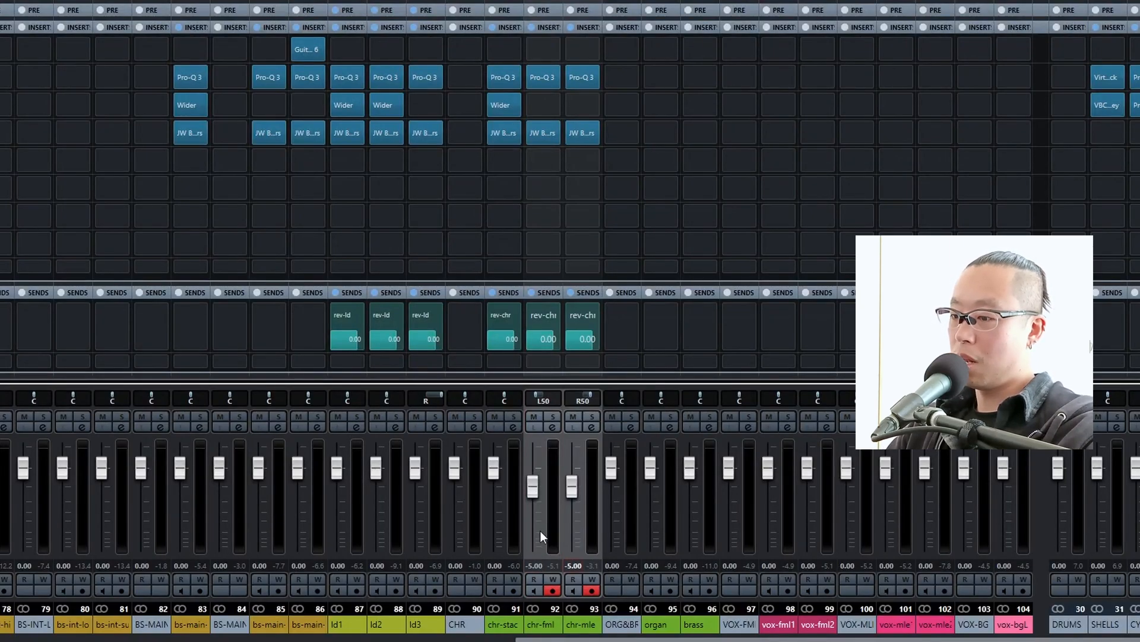
{"action": "left_click_drag", "start_coordinate": [744, 187], "coordinate": [639, 361]}
Check the choir pair in the full mix and set the volumes of chr-fml and chr-mle to -6.00 dB.
{"action": "key", "text": "space"}
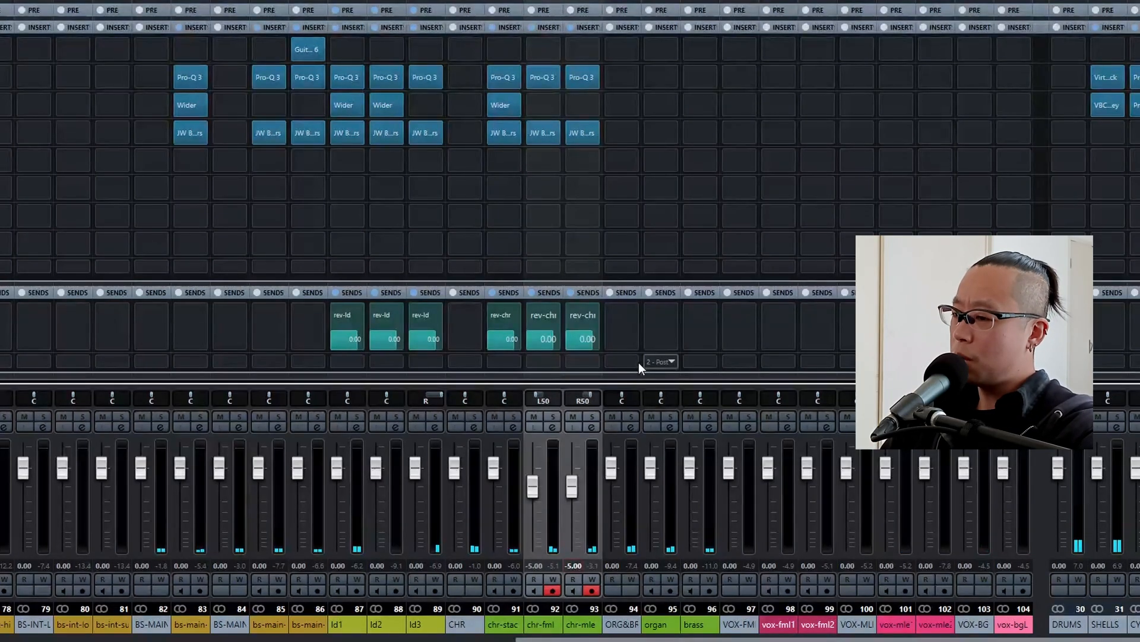
{"action": "key", "text": "space"}
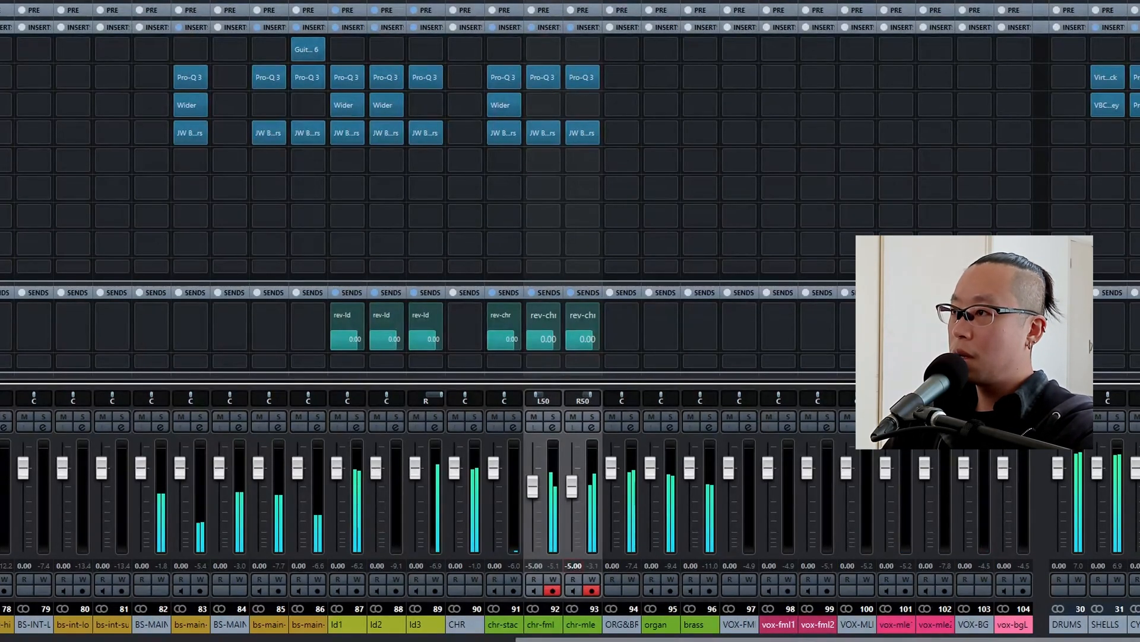
{"action": "left_click", "coordinate": [569, 417]}
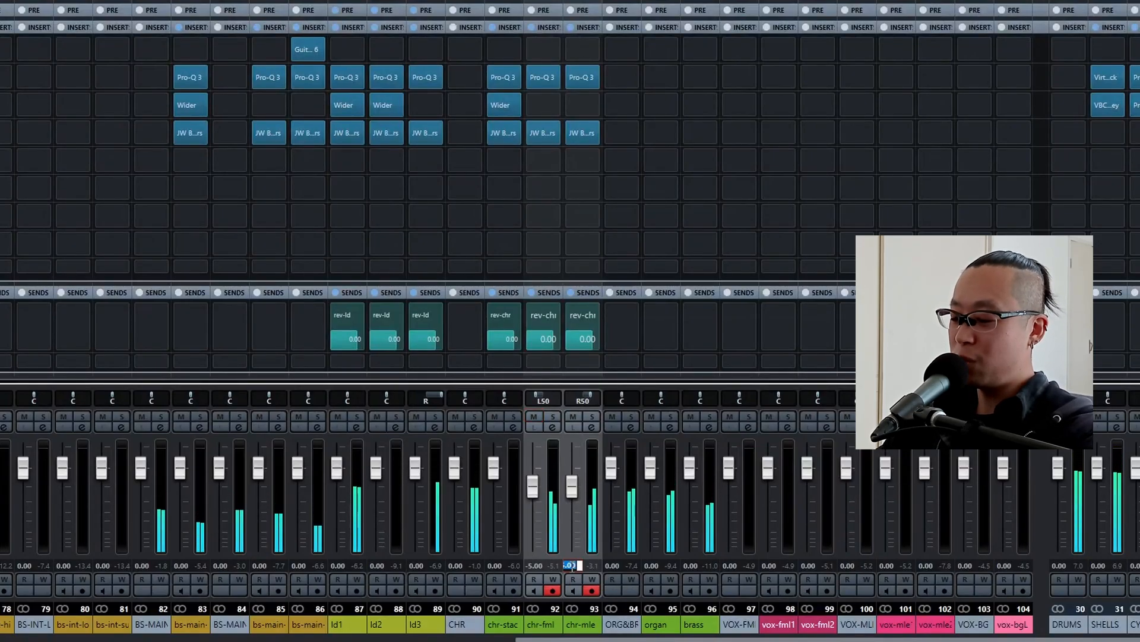
{"action": "left_click", "coordinate": [571, 564]}
{"action": "type", "text": "-6"}
{"action": "key", "text": "Return"}
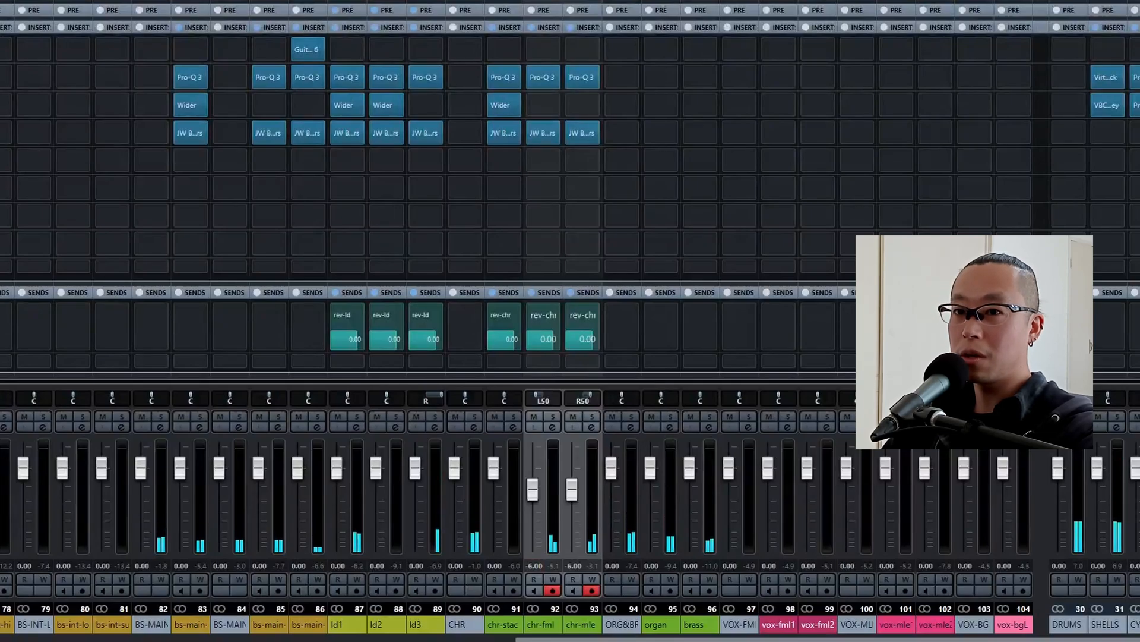
Solo the organ track and copy chr-mle's Pro-Q 3 to its second insert.
{"action": "left_click", "coordinate": [670, 417]}
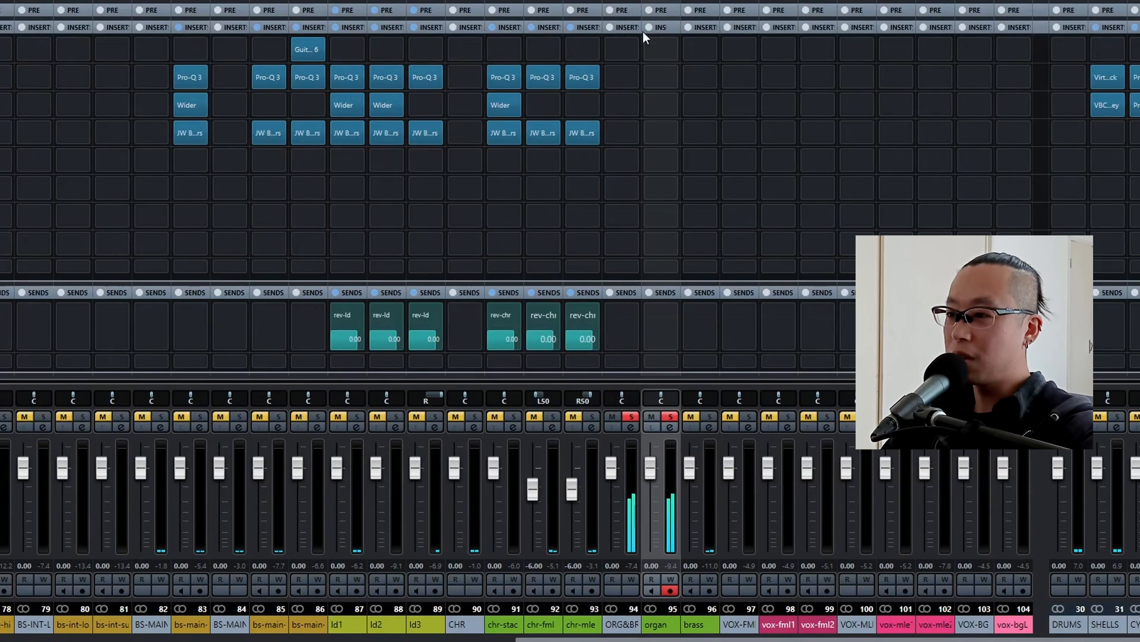
{"action": "left_click_drag", "start_coordinate": [581, 72], "coordinate": [660, 79]}
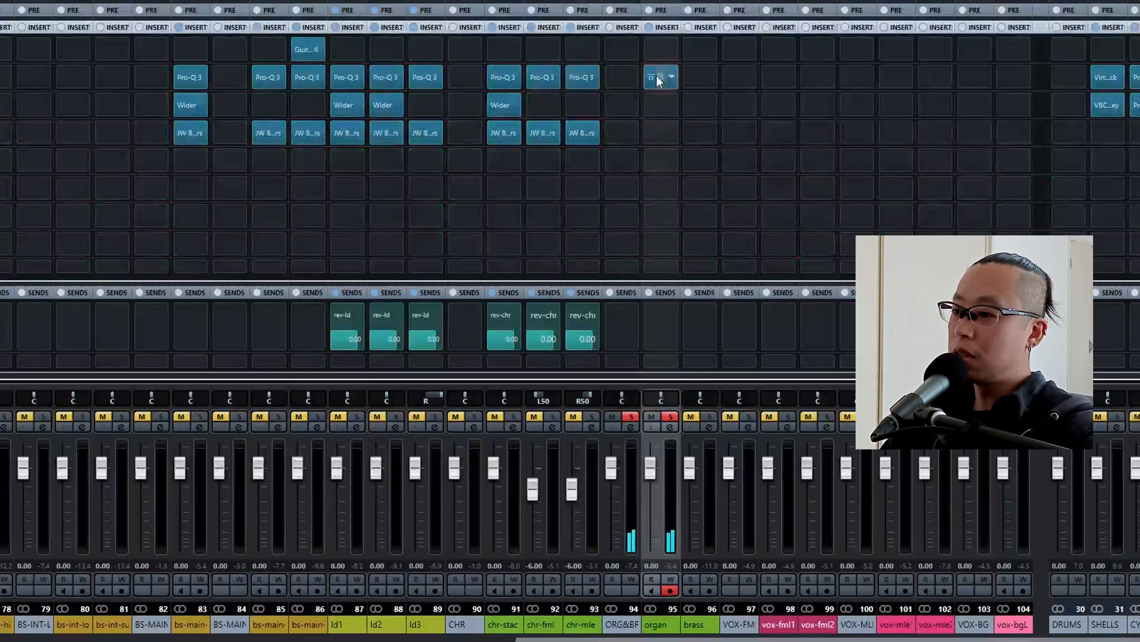
Delete the two mid dips and the high cut from the organ's Pro-Q 3, keeping only the low cut.
{"action": "left_click", "coordinate": [657, 77]}
{"action": "left_click_drag", "start_coordinate": [354, 254], "coordinate": [558, 425]}
{"action": "left_click", "coordinate": [598, 497]}
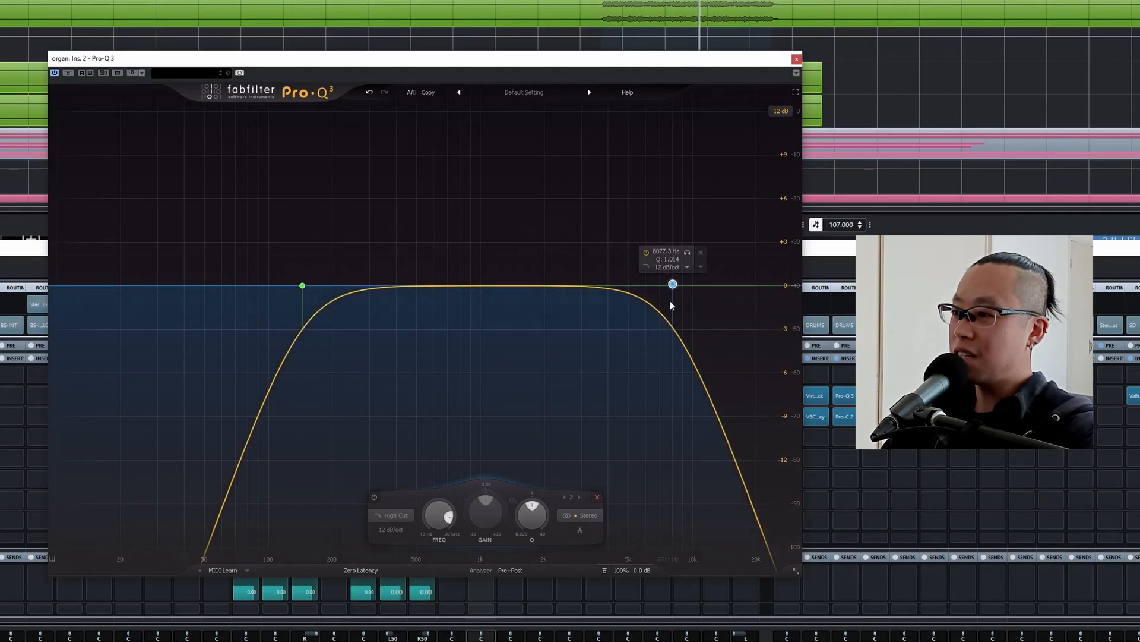
{"action": "left_click", "coordinate": [700, 252]}
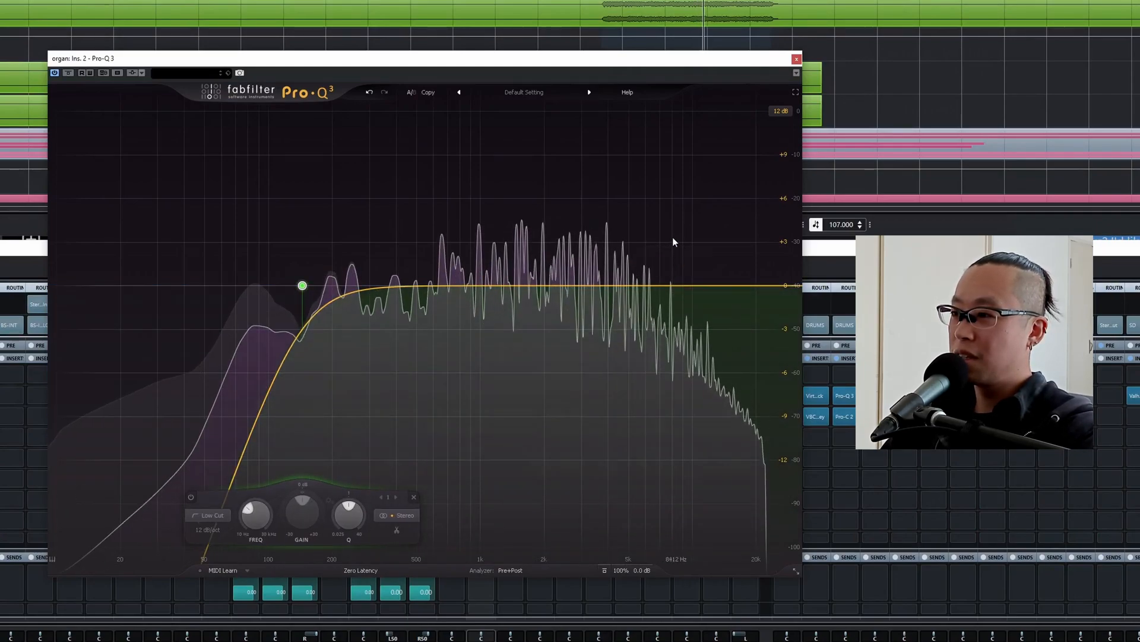
Add a 6 dB/oct high shelf to the organ's Pro-Q 3 at about 3.2 kHz with about 8.3 dB of boost.
{"action": "key", "text": "space"}
{"action": "left_click_drag", "start_coordinate": [641, 285], "coordinate": [655, 202]}
{"action": "left_click", "coordinate": [575, 512]}
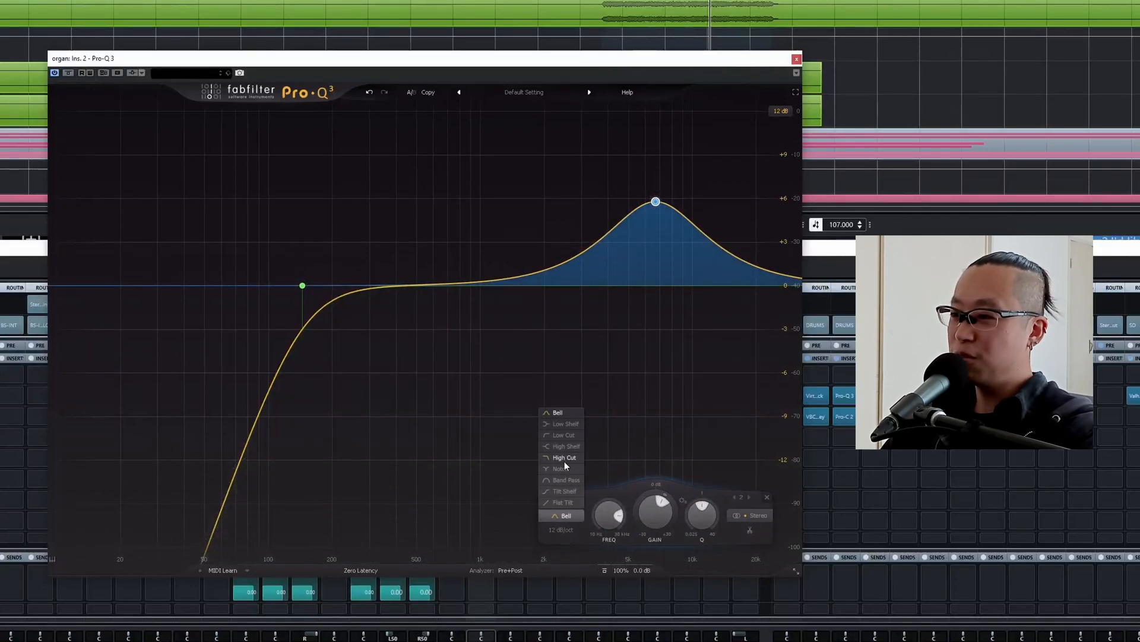
{"action": "left_click", "coordinate": [564, 446]}
{"action": "left_click", "coordinate": [558, 530]}
{"action": "left_click", "coordinate": [560, 542]}
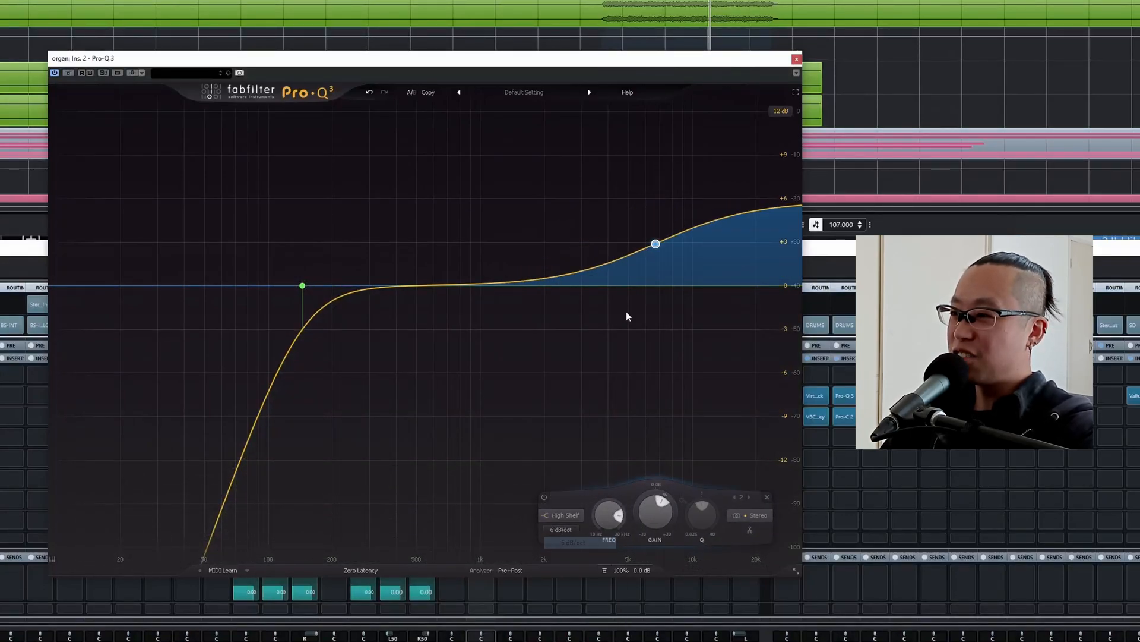
{"action": "key", "text": "space"}
{"action": "left_click_drag", "start_coordinate": [656, 243], "coordinate": [588, 225]}
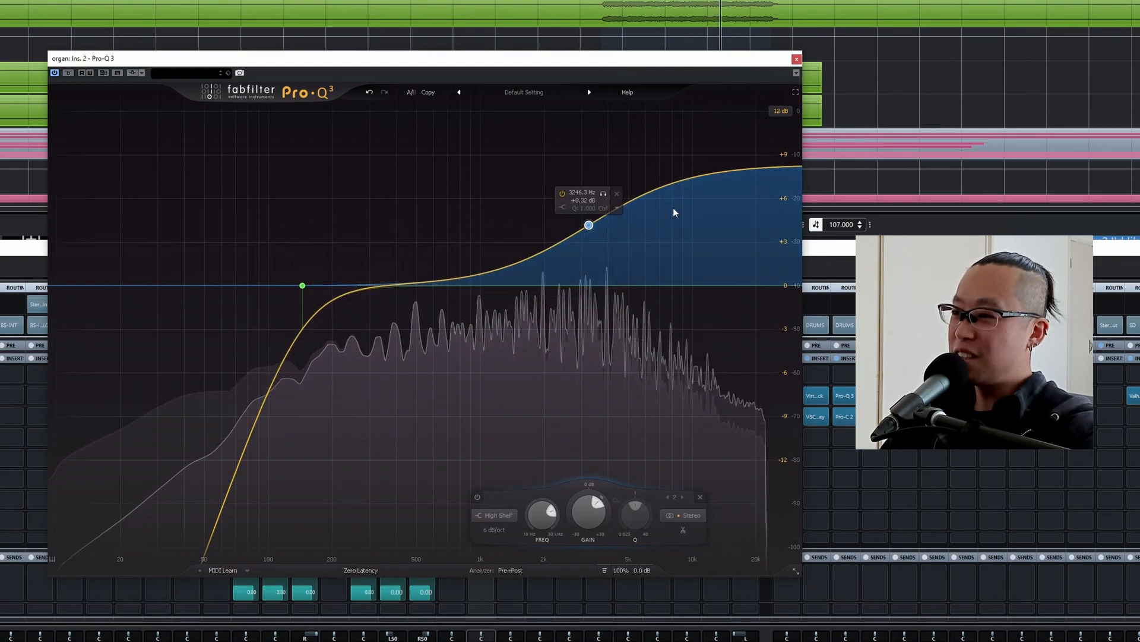
Add a dip of about 3 dB near 3 kHz to the organ EQ and move the high shelf to about 3.5 kHz with 9.75 dB of boost.
{"action": "left_click_drag", "start_coordinate": [461, 282], "coordinate": [584, 336]}
{"action": "left_click_drag", "start_coordinate": [589, 226], "coordinate": [597, 200]}
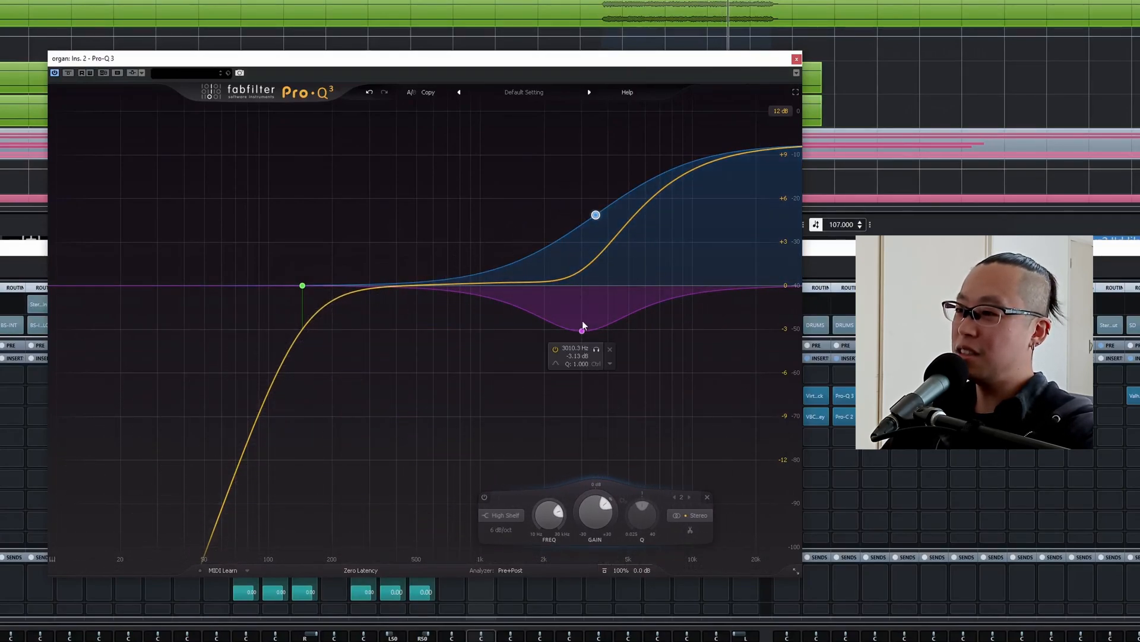
{"action": "left_click_drag", "start_coordinate": [596, 348], "coordinate": [583, 331]}
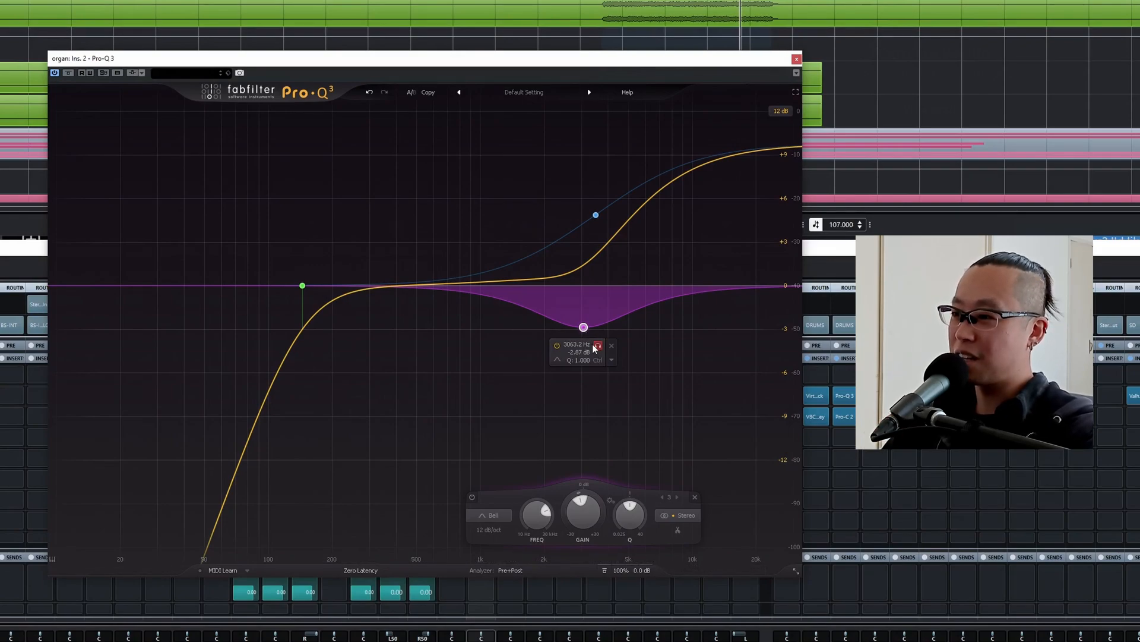
{"action": "left_click_drag", "start_coordinate": [584, 331], "coordinate": [585, 336]}
Raise the organ EQ's low cut to about 199 Hz during playback, compare with the brass and solo the organ again.
{"action": "key", "text": "space"}
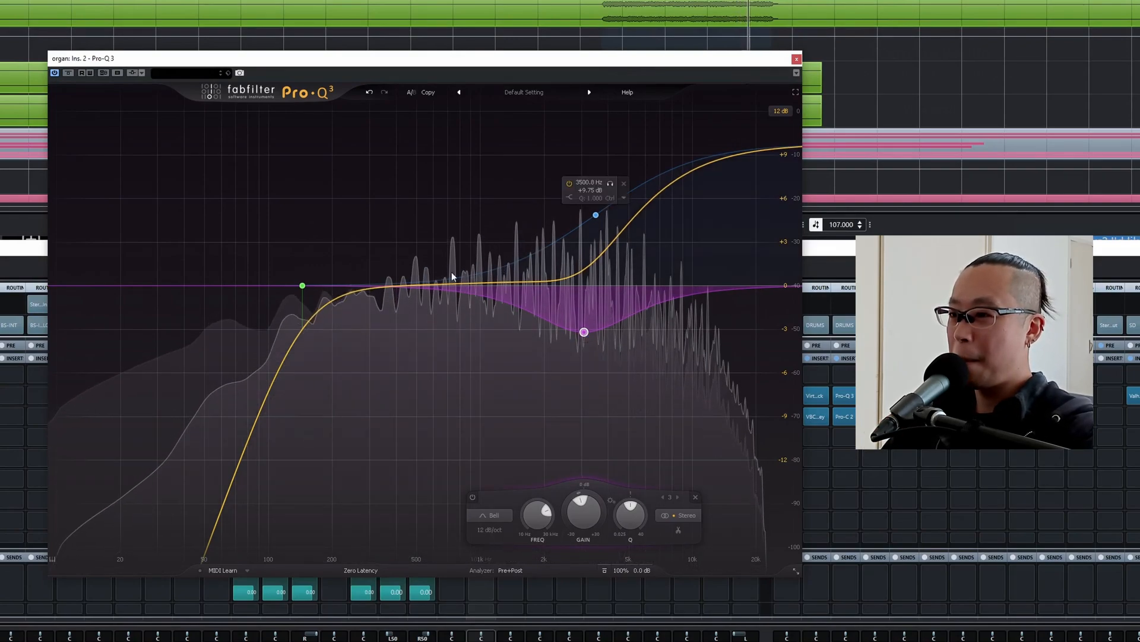
{"action": "left_click_drag", "start_coordinate": [302, 286], "coordinate": [333, 300]}
{"action": "key", "text": "space"}
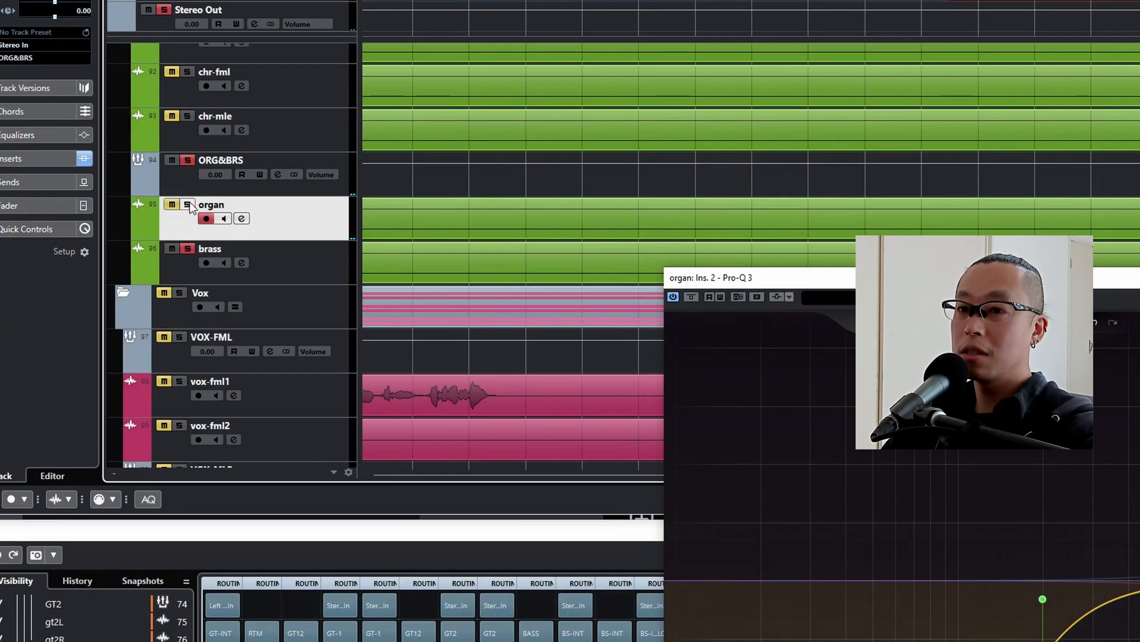
{"action": "key", "text": "space"}
{"action": "left_click", "coordinate": [187, 204]}
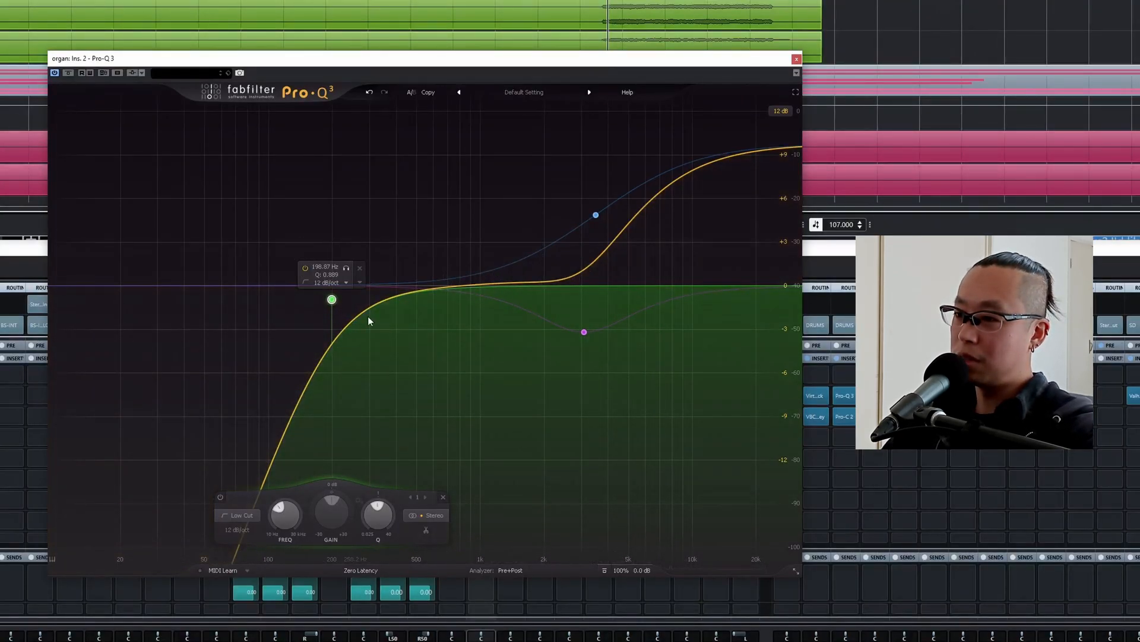
Copy the chr-stac track's Wider insert to the organ, compare 0% with full width during playback and keep it at 200%.
{"action": "key", "text": "space"}
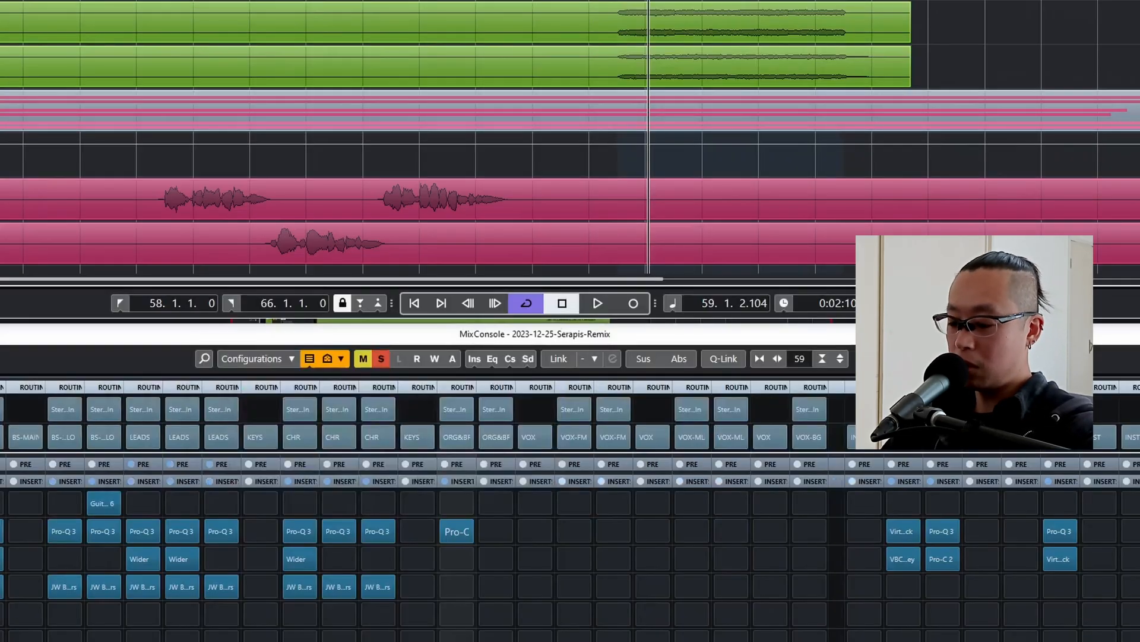
{"action": "left_click_drag", "start_coordinate": [300, 557], "coordinate": [448, 566]}
{"action": "double_click", "coordinate": [454, 556]}
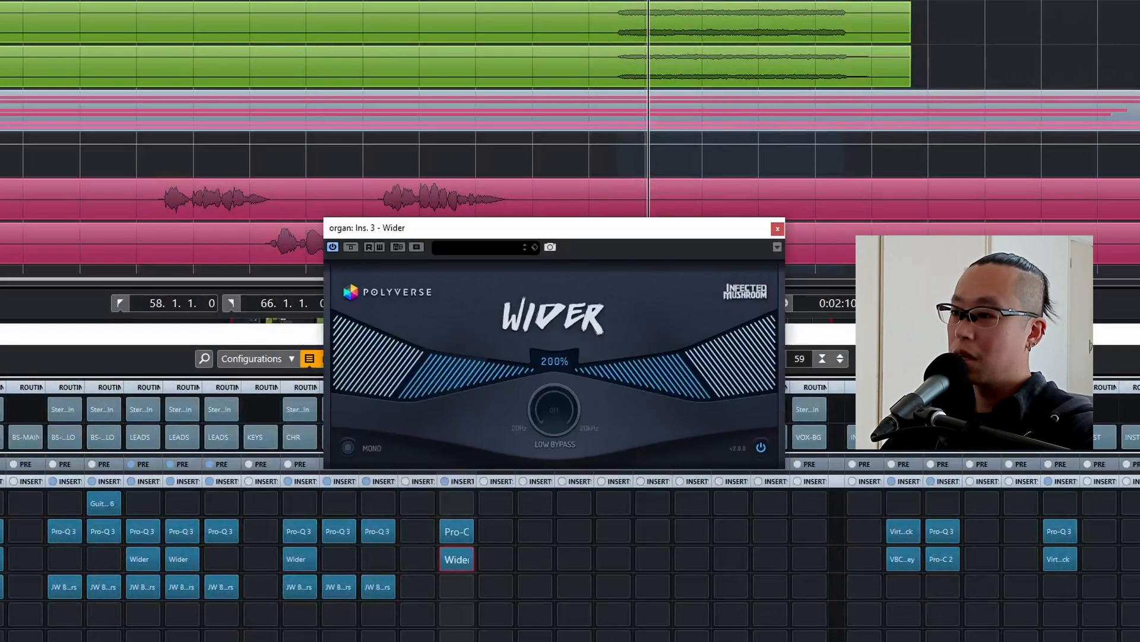
{"action": "left_click_drag", "start_coordinate": [414, 377], "coordinate": [703, 317]}
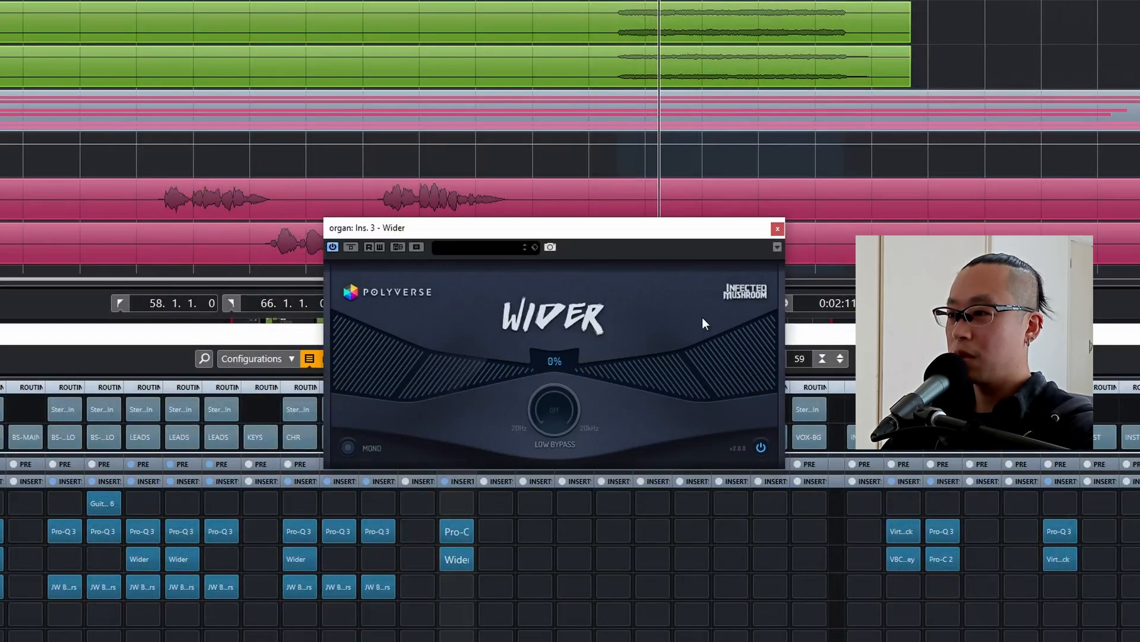
{"action": "left_click_drag", "start_coordinate": [506, 376], "coordinate": [177, 386]}
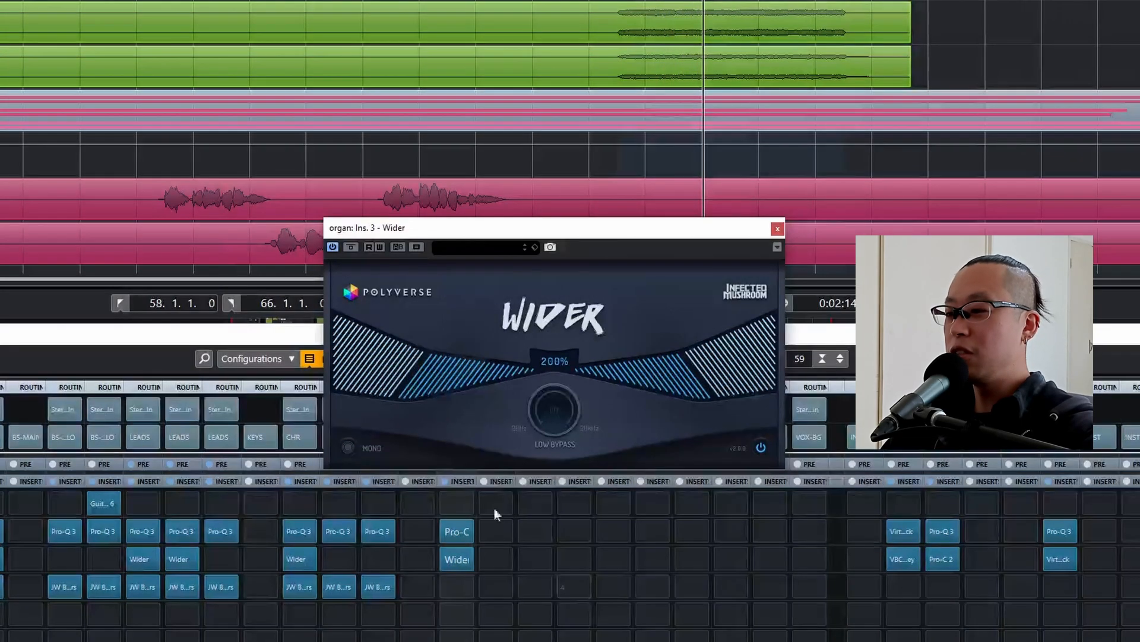
{"action": "left_click", "coordinate": [776, 229]}
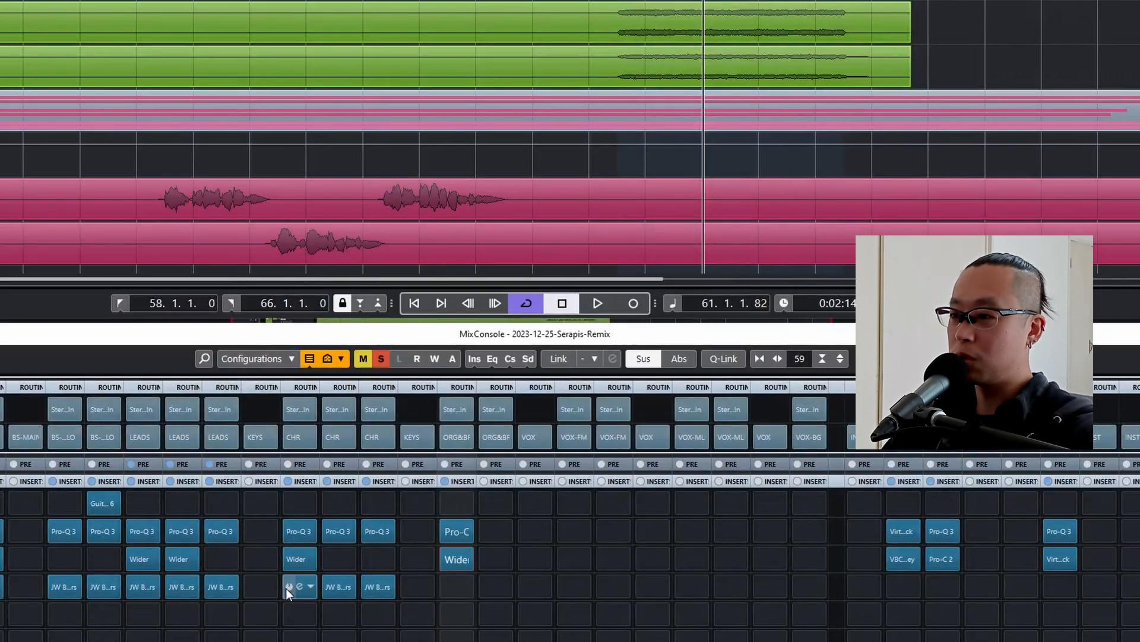
Copy chr-stac's JW BG-Guitars insert to the organ, set linked Crush and Loud to -8 and turn on Chug Slayer.
{"action": "left_click_drag", "start_coordinate": [286, 588], "coordinate": [454, 598]}
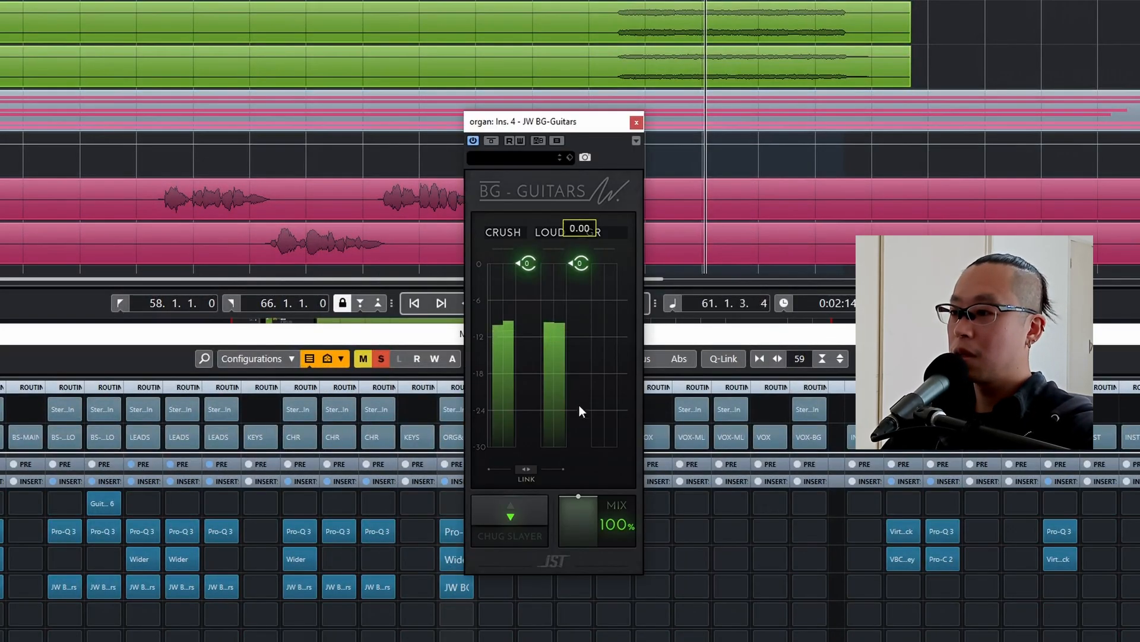
{"action": "left_click", "coordinate": [525, 472]}
{"action": "left_click_drag", "start_coordinate": [527, 264], "coordinate": [526, 315]}
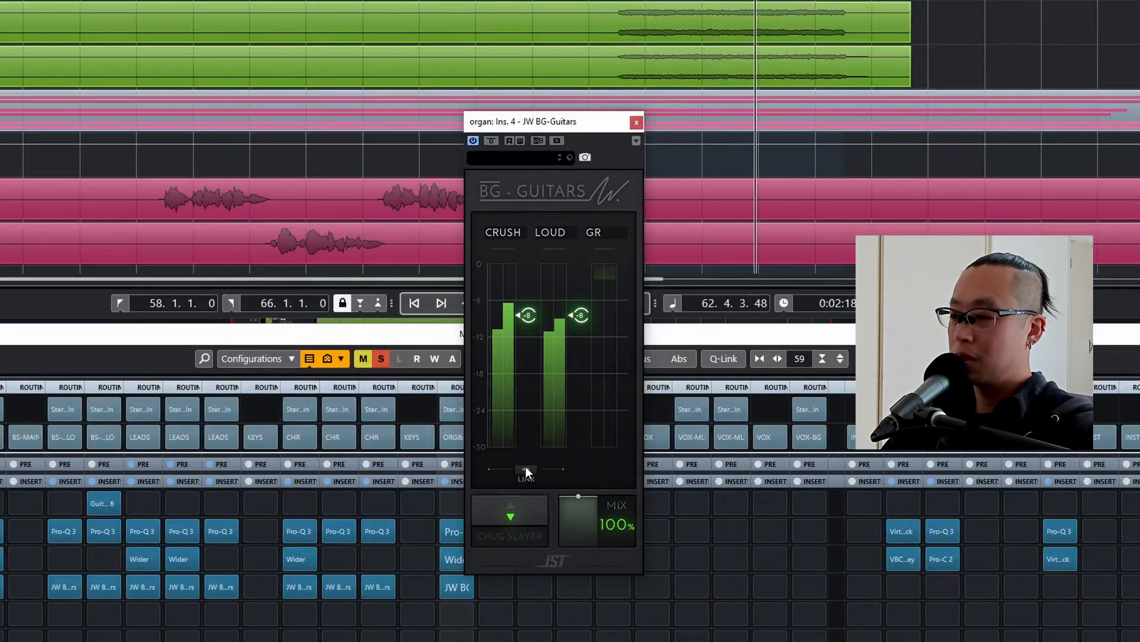
{"action": "left_click", "coordinate": [526, 467]}
{"action": "left_click", "coordinate": [486, 138]}
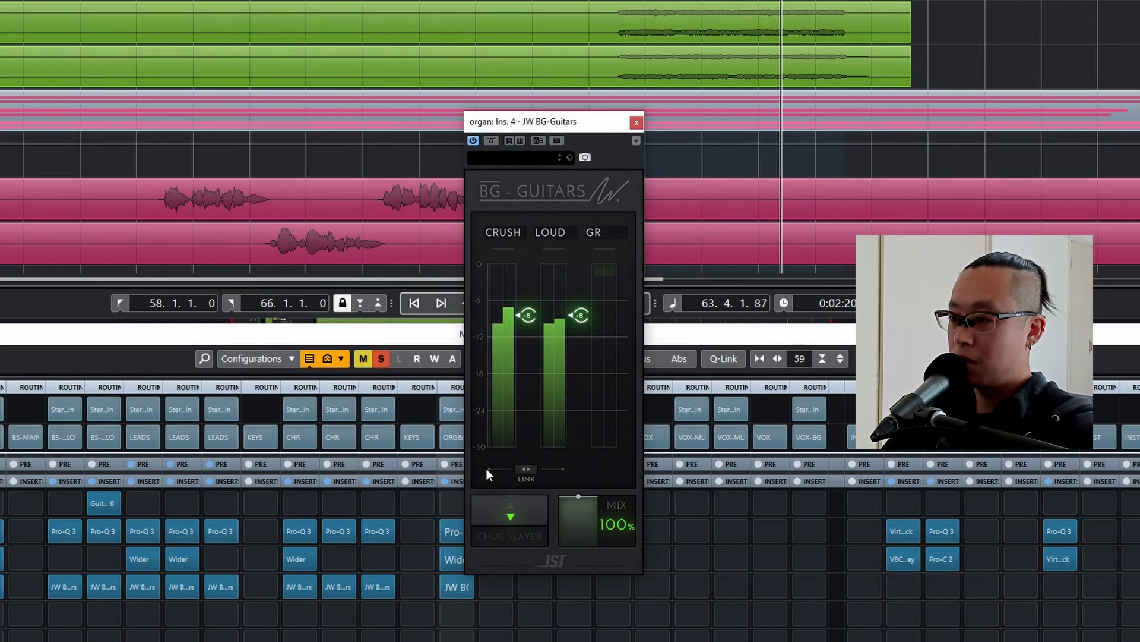
{"action": "left_click", "coordinate": [512, 529]}
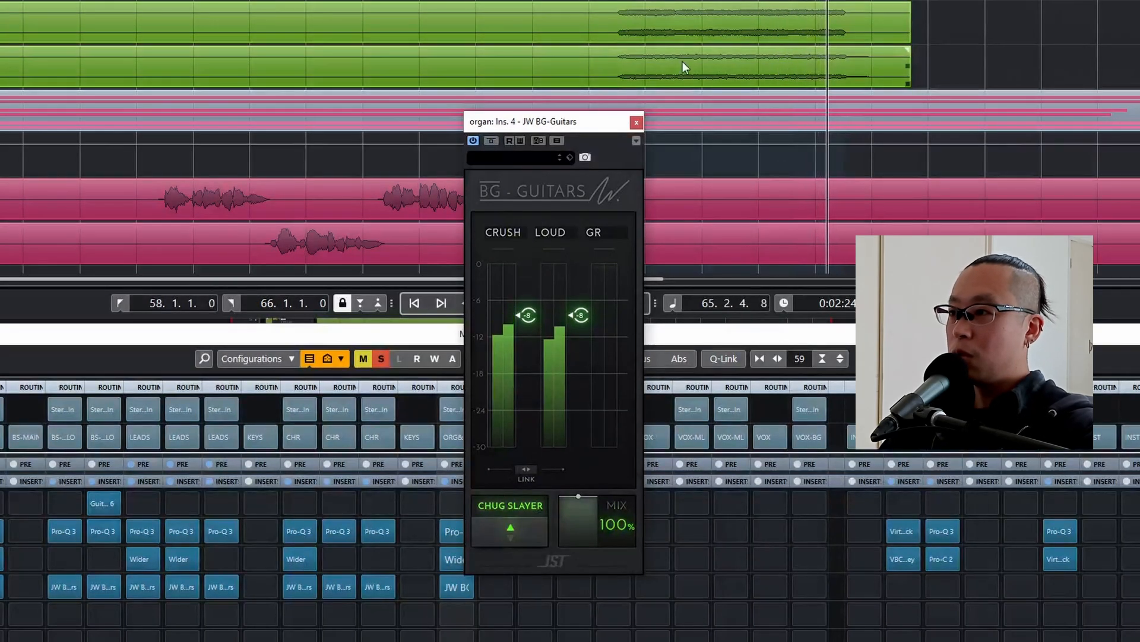
{"action": "left_click", "coordinate": [636, 123]}
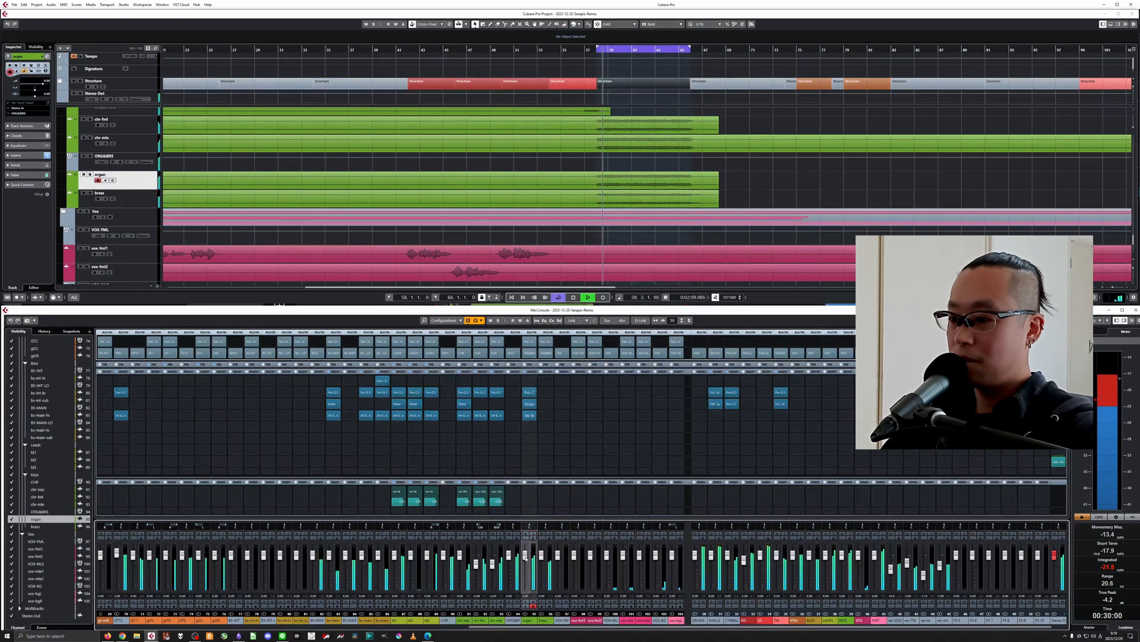
Raise the organ EQ's low cut to about 230 Hz, release the solos and set the organ's level to 3 dB in the full mix.
{"action": "left_click", "coordinate": [533, 534]}
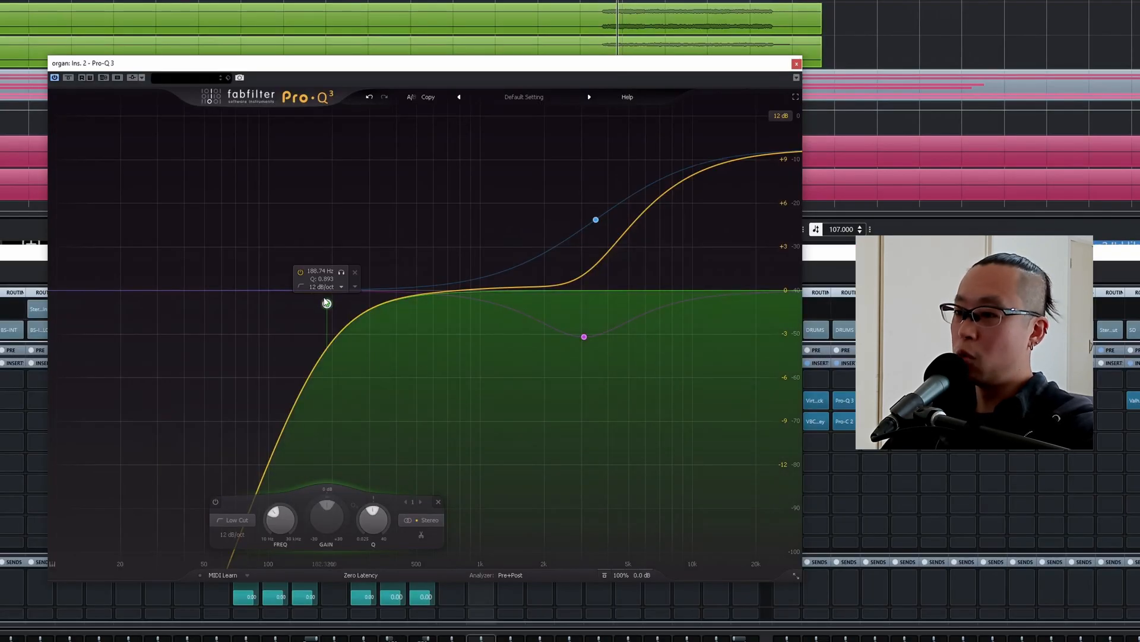
{"action": "left_click_drag", "start_coordinate": [326, 303], "coordinate": [350, 312]}
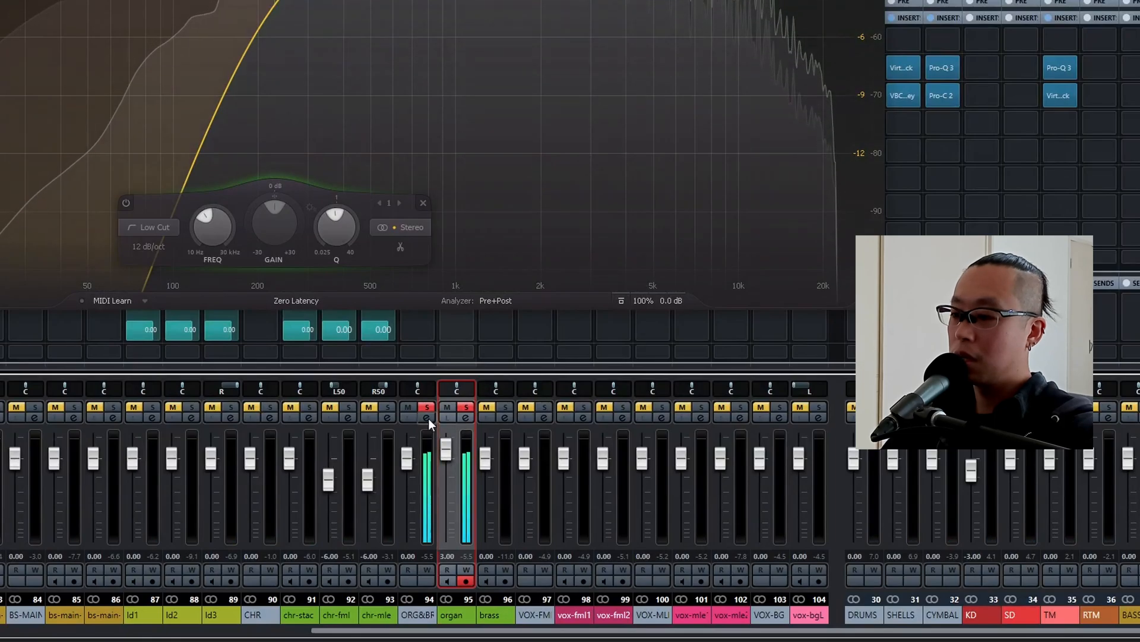
{"action": "left_click", "coordinate": [427, 409]}
{"action": "scroll", "coordinate": [445, 448], "scroll_direction": "up", "scroll_amount": 2}
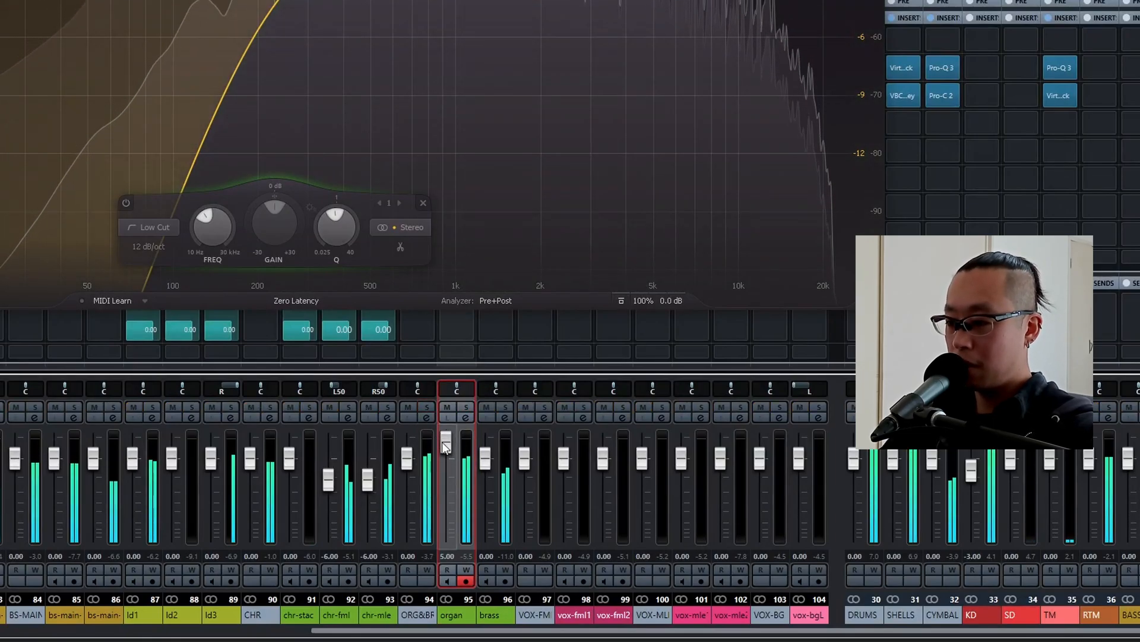
{"action": "scroll", "coordinate": [445, 448], "scroll_direction": "down", "scroll_amount": 1}
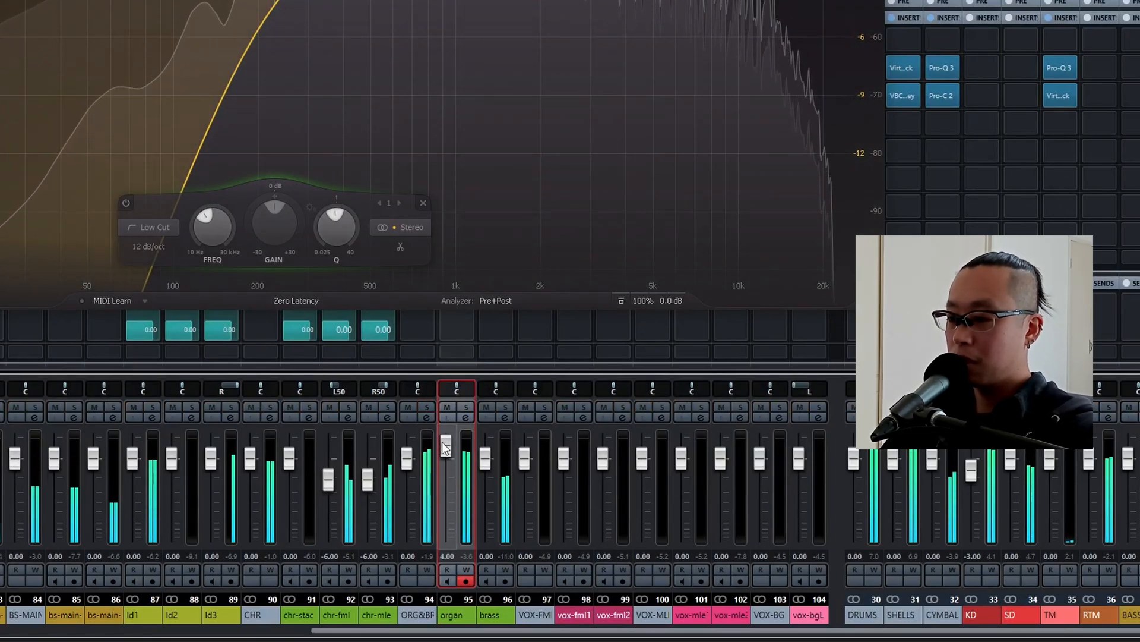
{"action": "scroll", "coordinate": [445, 448], "scroll_direction": "down", "scroll_amount": 1}
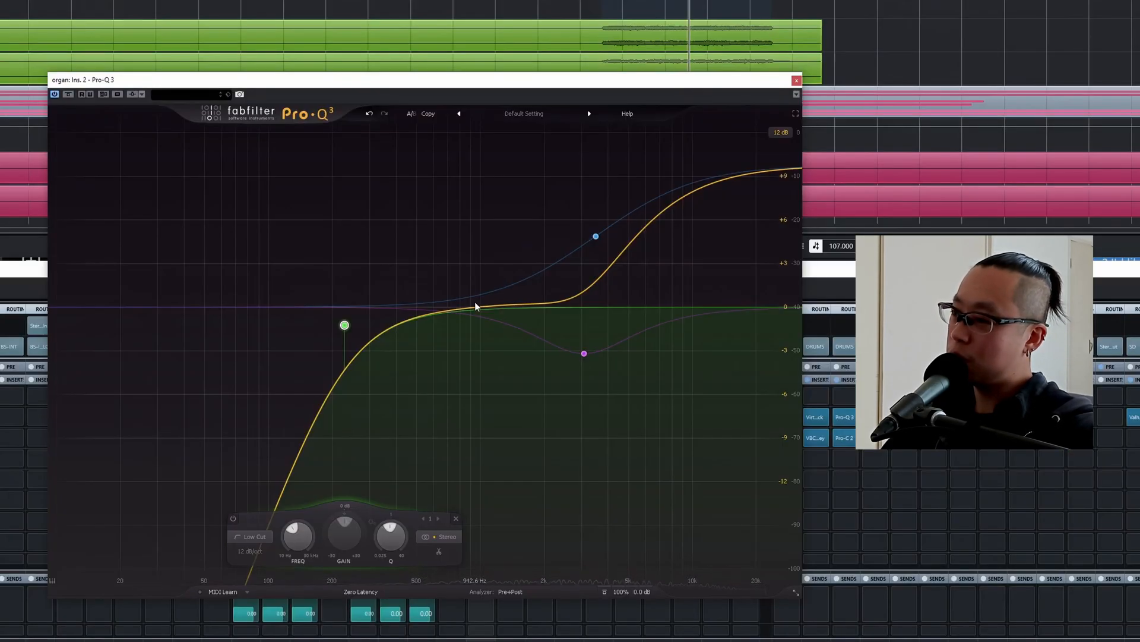
Add a bell dip of about 5 dB near 1 kHz to the organ EQ and lower the organ's level to 2 dB.
{"action": "left_click", "coordinate": [475, 303]}
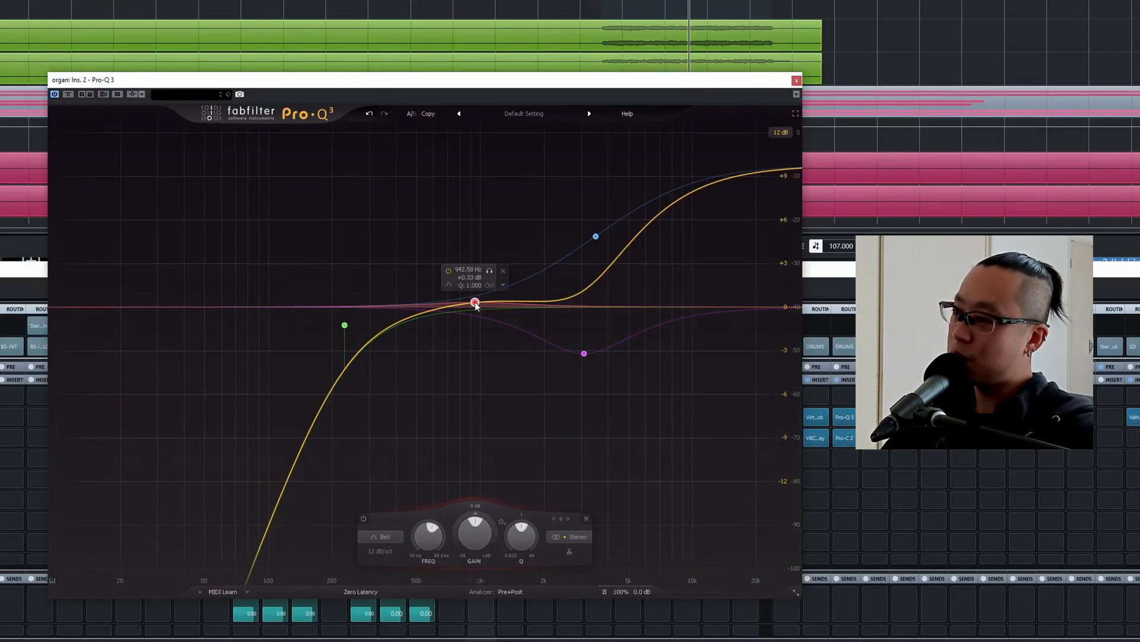
{"action": "left_click_drag", "start_coordinate": [476, 303], "coordinate": [484, 364]}
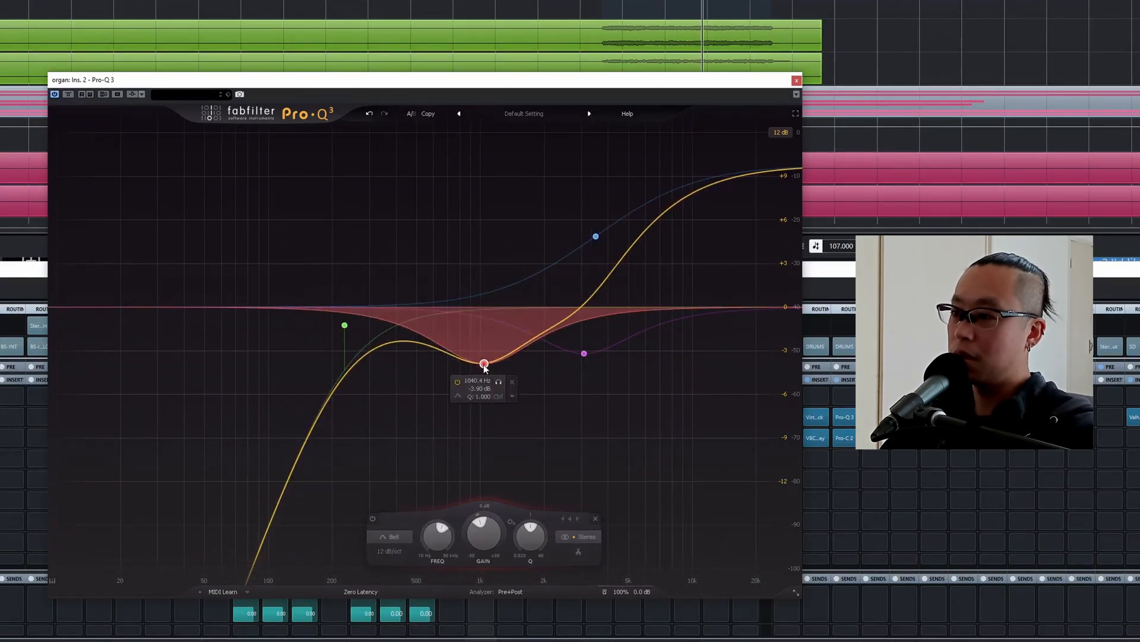
{"action": "left_click_drag", "start_coordinate": [484, 364], "coordinate": [480, 378]}
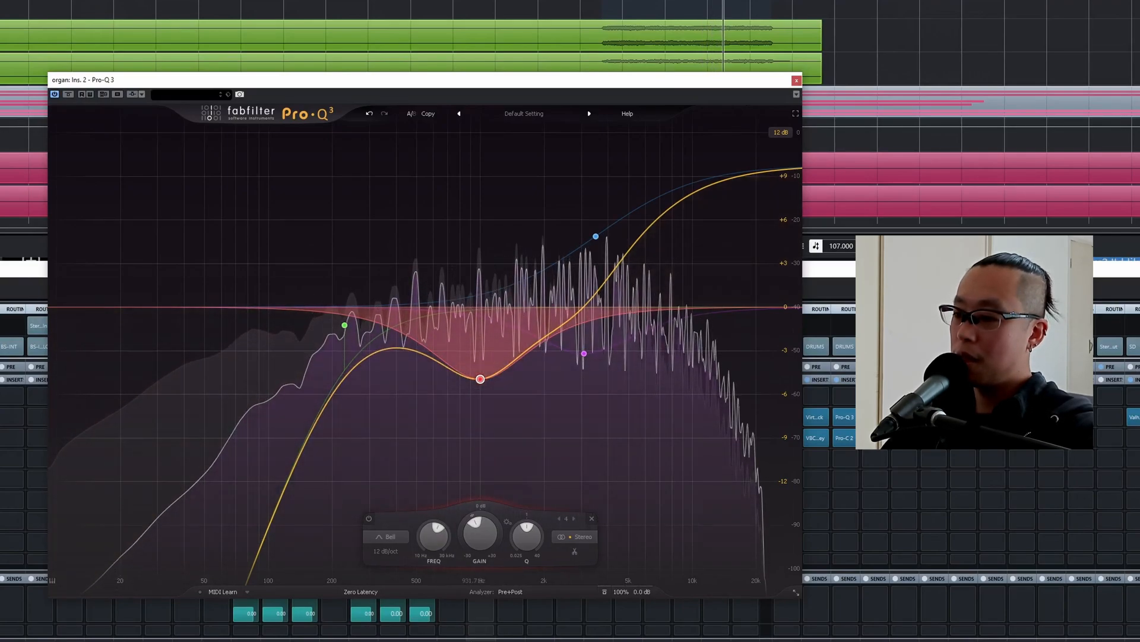
{"action": "key", "text": "space"}
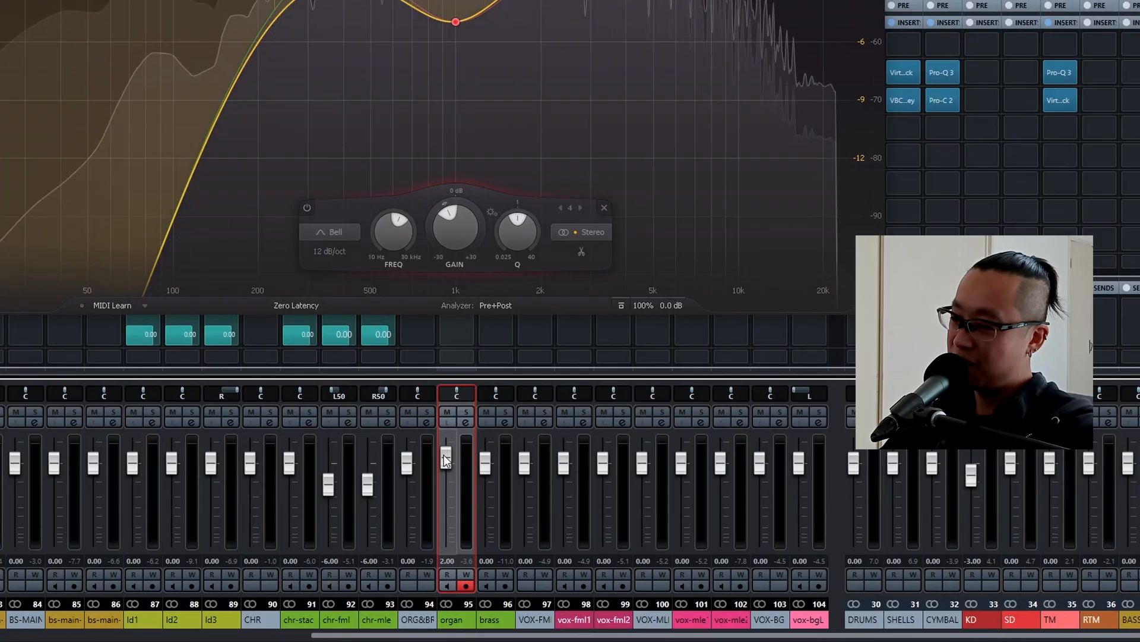
{"action": "key", "text": "space"}
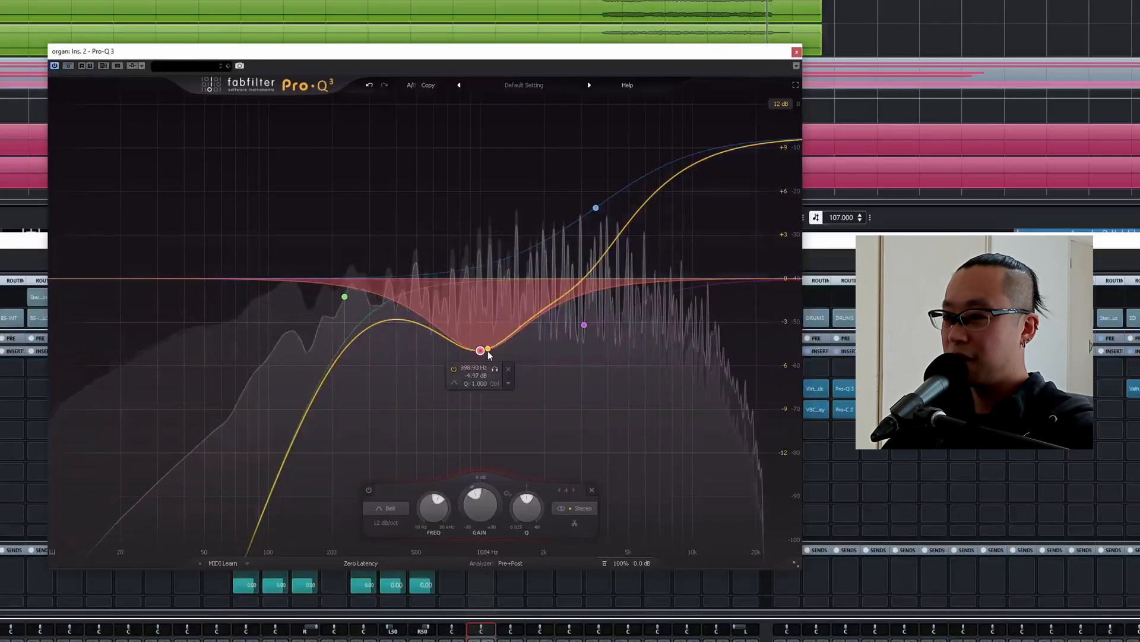
Remove the stray narrow bell from the organ EQ, ease the 1 kHz dip to about 4.2 dB and close the EQ.
{"action": "double_click", "coordinate": [485, 272]}
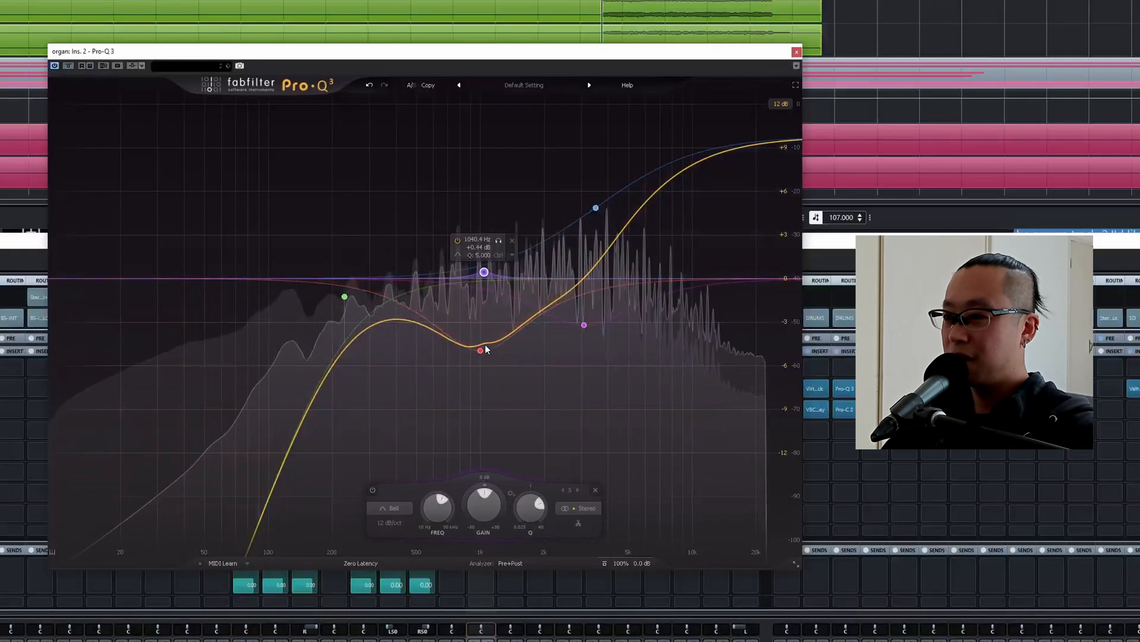
{"action": "left_click", "coordinate": [512, 241]}
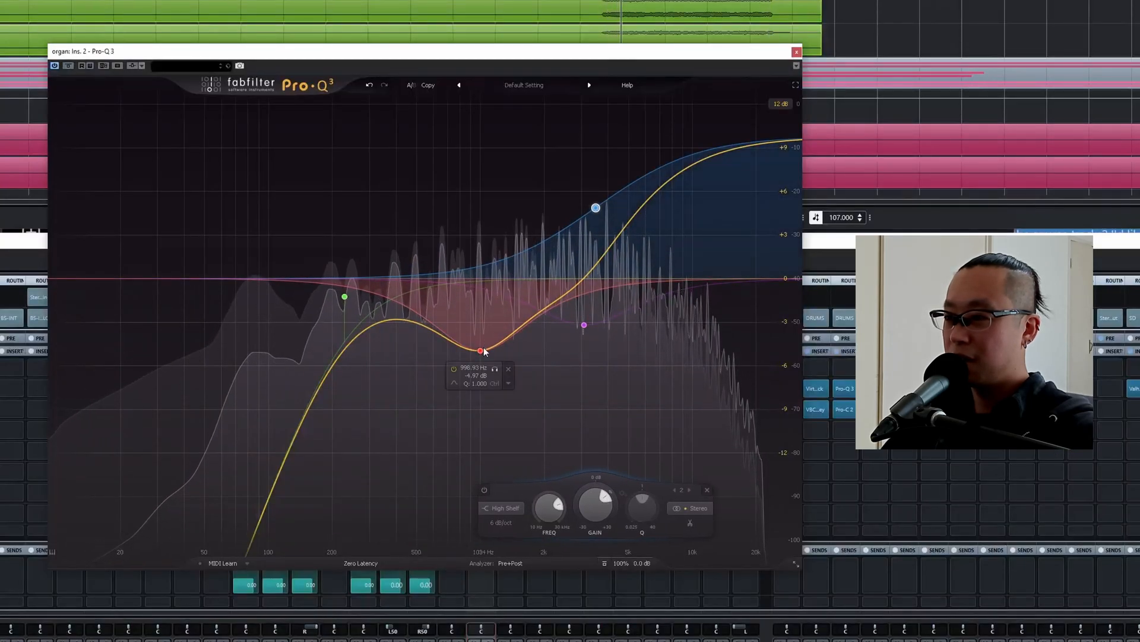
{"action": "left_click_drag", "start_coordinate": [480, 350], "coordinate": [481, 339]}
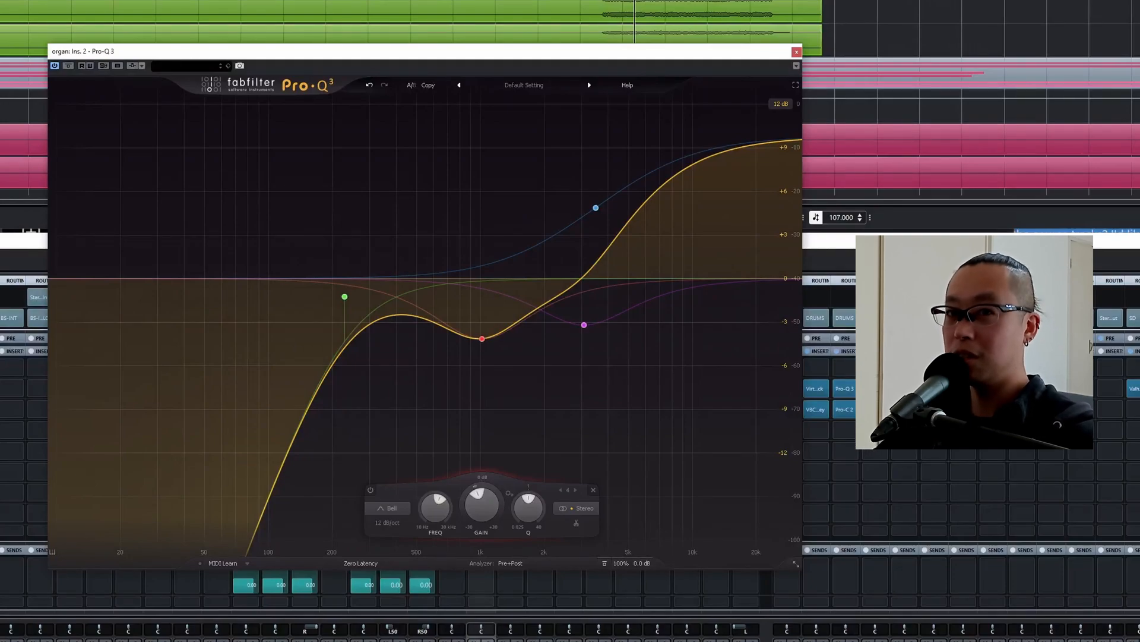
{"action": "left_click", "coordinate": [796, 51]}
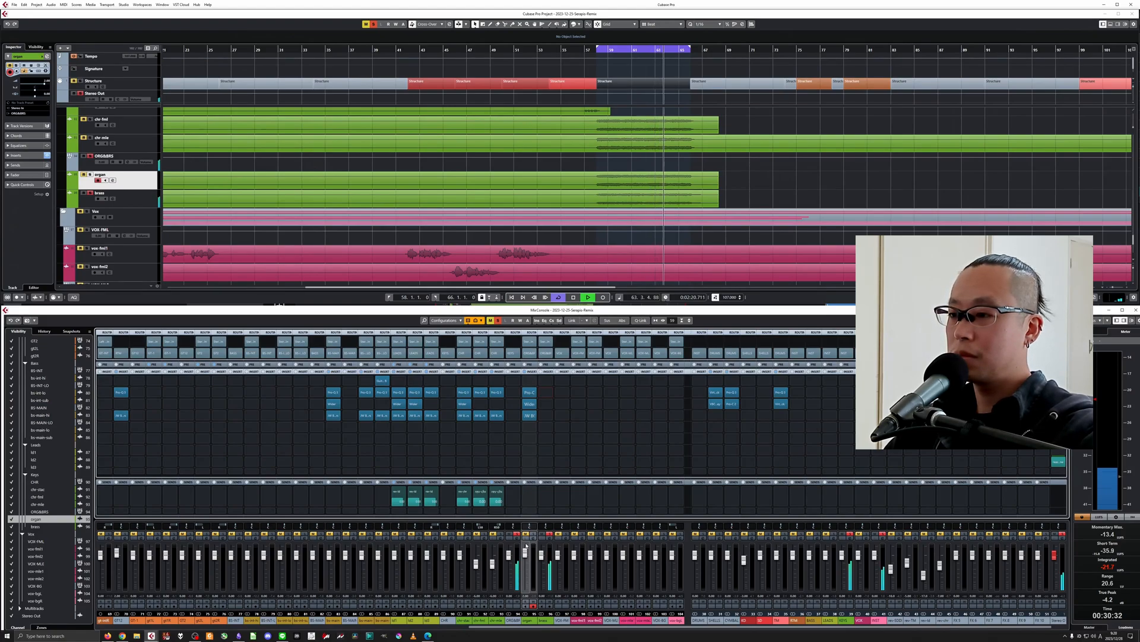
Stop playback, select the brass channel and copy the organ's Pro-Q 3 and JW BG-Guitars inserts to it.
{"action": "key", "text": "space"}
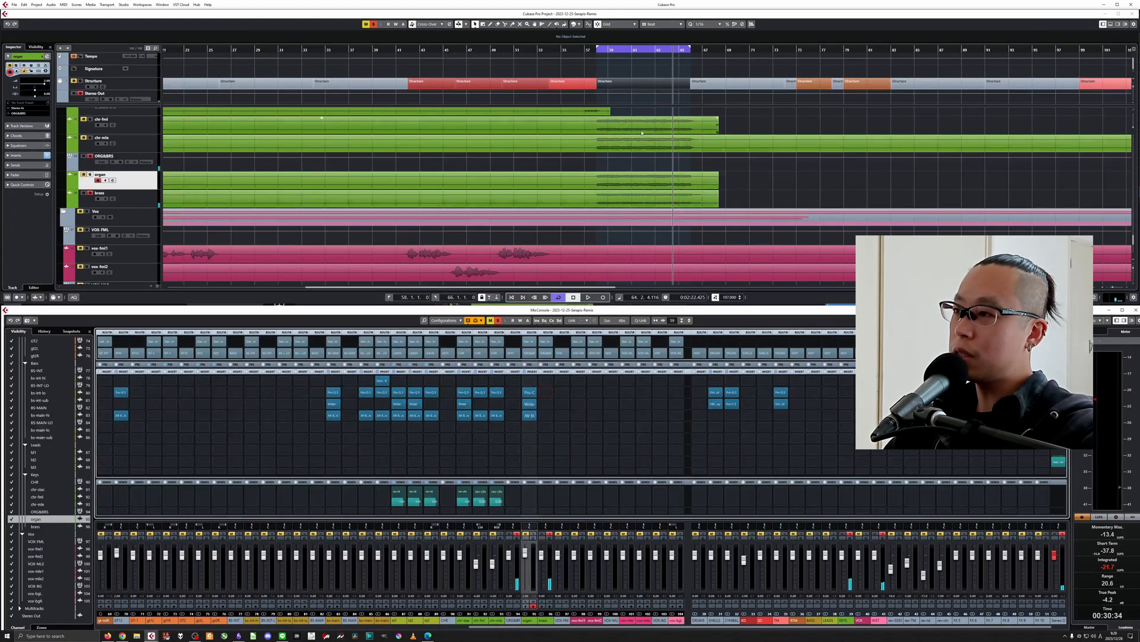
{"action": "left_click", "coordinate": [642, 129]}
{"action": "left_click", "coordinate": [635, 149]}
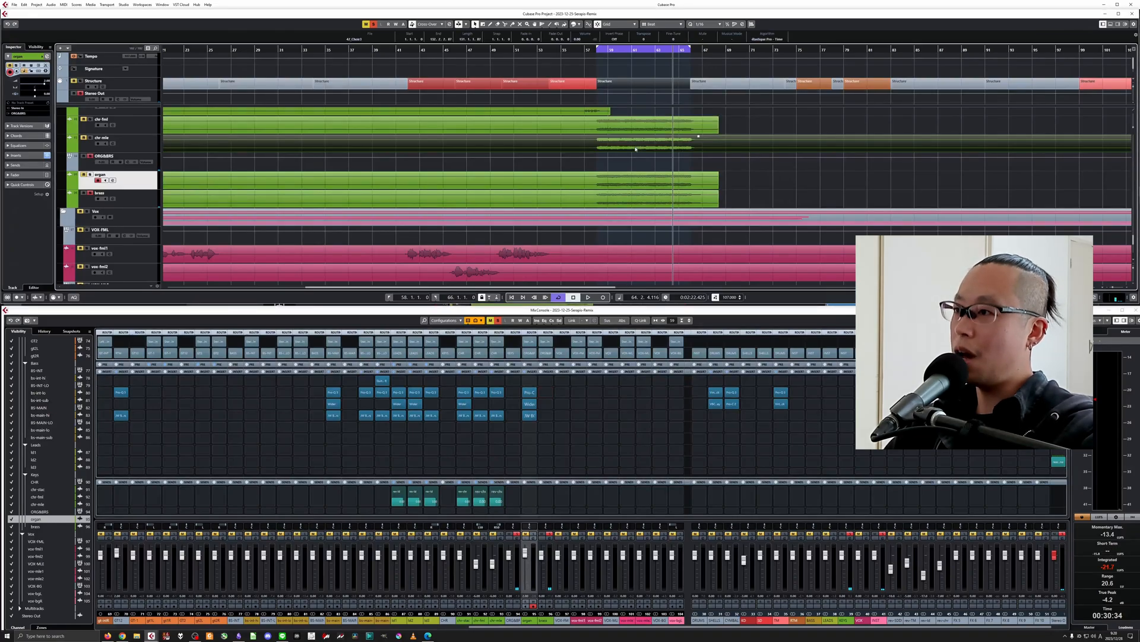
{"action": "left_click", "coordinate": [636, 185]}
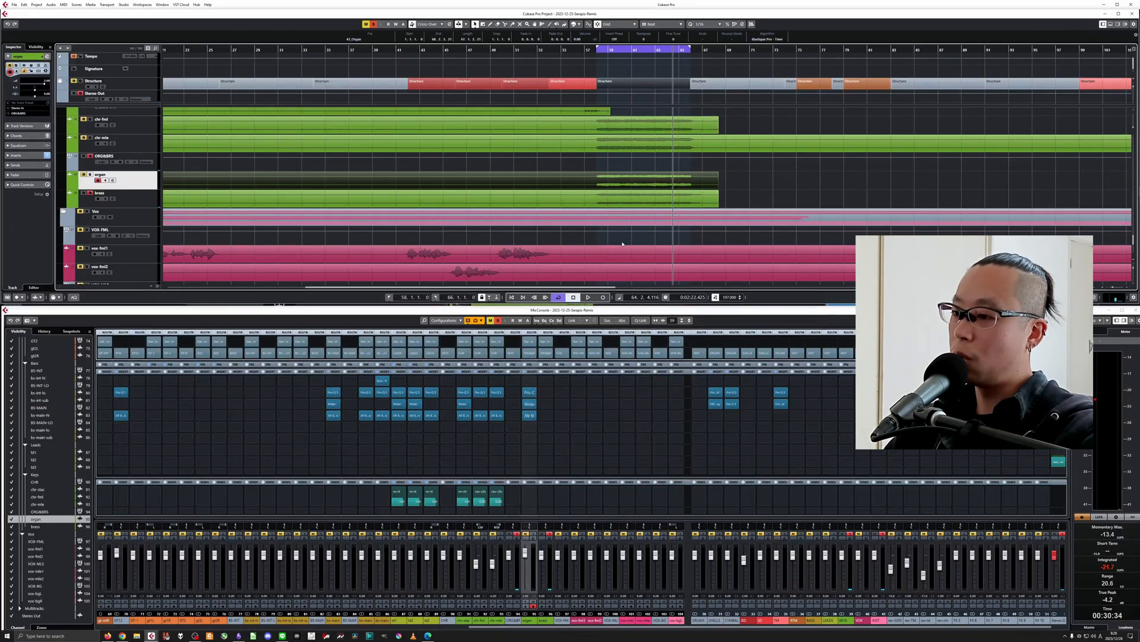
{"action": "left_click", "coordinate": [542, 623]}
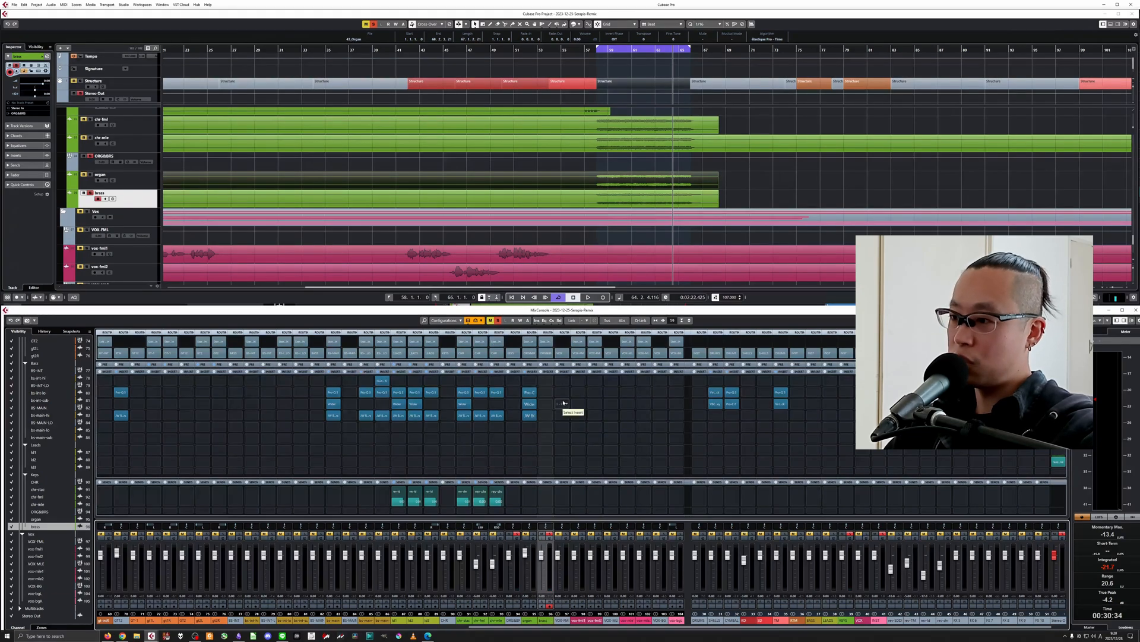
{"action": "mouse_move", "coordinate": [531, 390]}
{"action": "left_mouse_down"}
{"action": "mouse_move", "coordinate": [547, 413]}
{"action": "mouse_move", "coordinate": [547, 397]}
{"action": "left_mouse_up"}
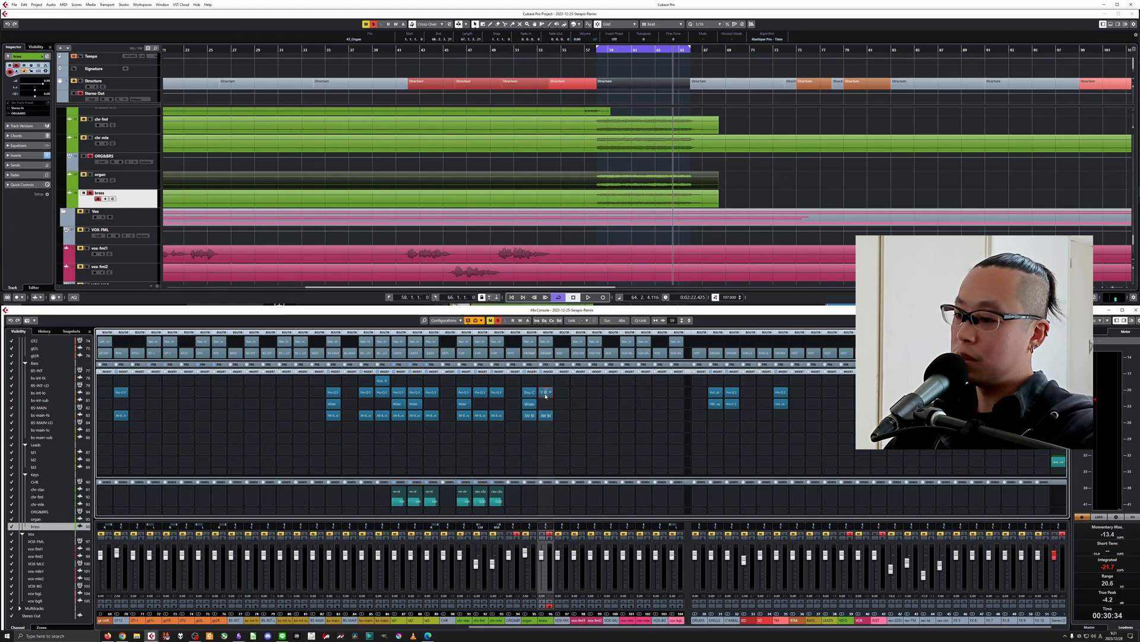
In the brass EQ, lower the low cut to about 55 Hz and replace the high shelf with a 12 dB/oct high cut near 8.6 kHz.
{"action": "left_click", "coordinate": [545, 393]}
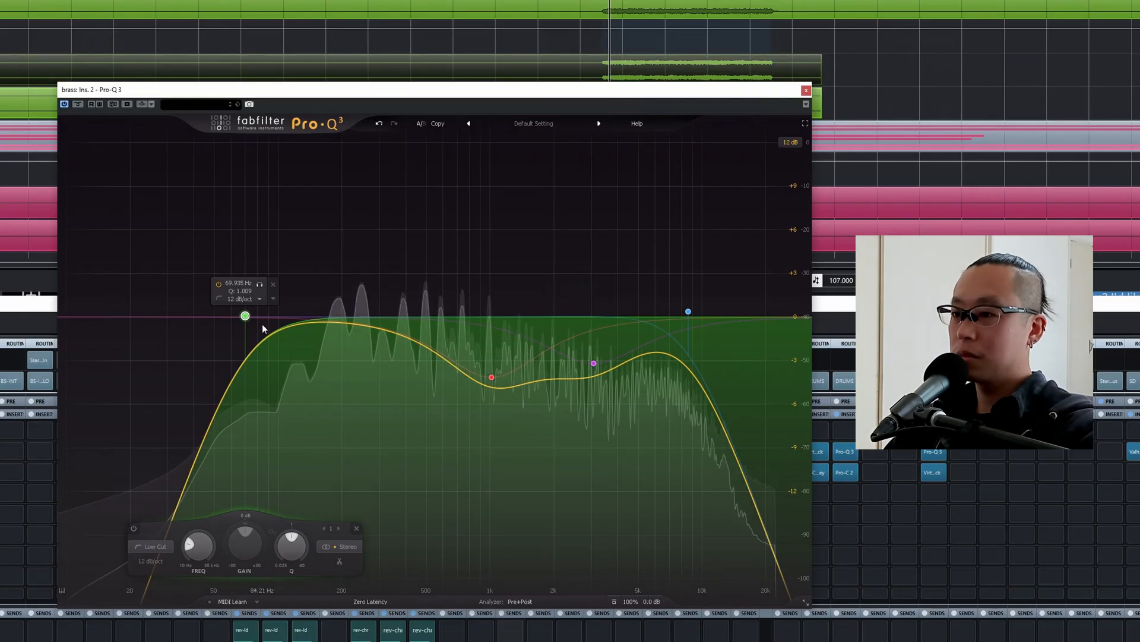
{"action": "left_click_drag", "start_coordinate": [399, 316], "coordinate": [385, 317]}
{"action": "mouse_move", "coordinate": [445, 356]}
{"action": "left_mouse_down"}
{"action": "mouse_move", "coordinate": [386, 384]}
{"action": "mouse_move", "coordinate": [444, 343]}
{"action": "left_mouse_up"}
{"action": "left_click", "coordinate": [554, 528]}
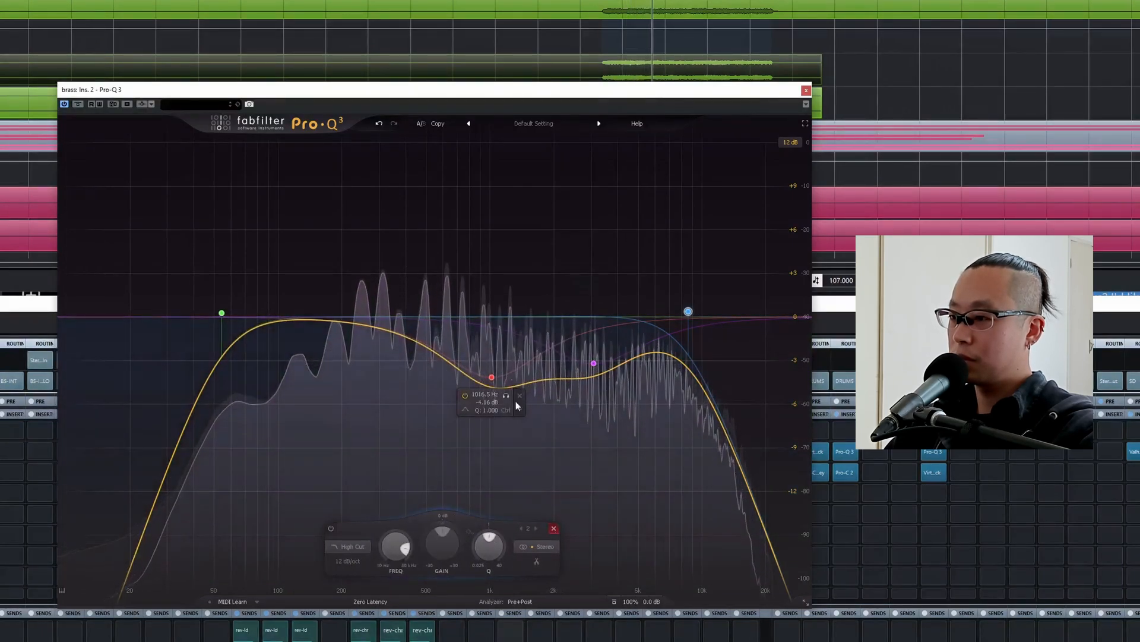
{"action": "left_click", "coordinate": [806, 90]}
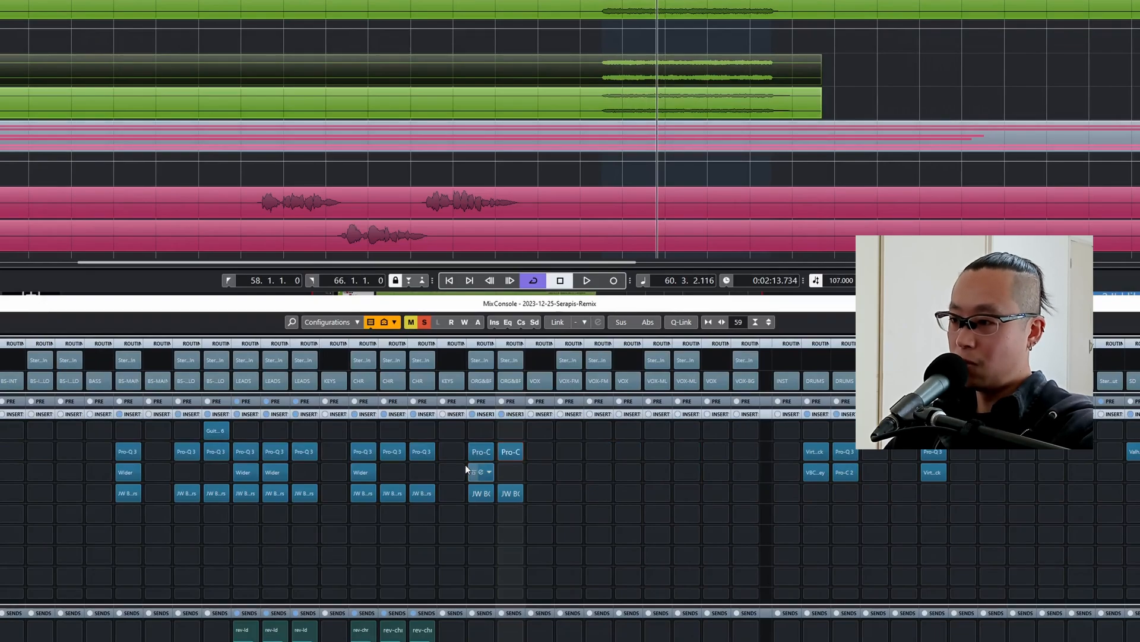
Set the linked Crush and Loud thresholds of the brass's JW BG-Guitars to -16 during playback.
{"action": "left_click", "coordinate": [509, 494]}
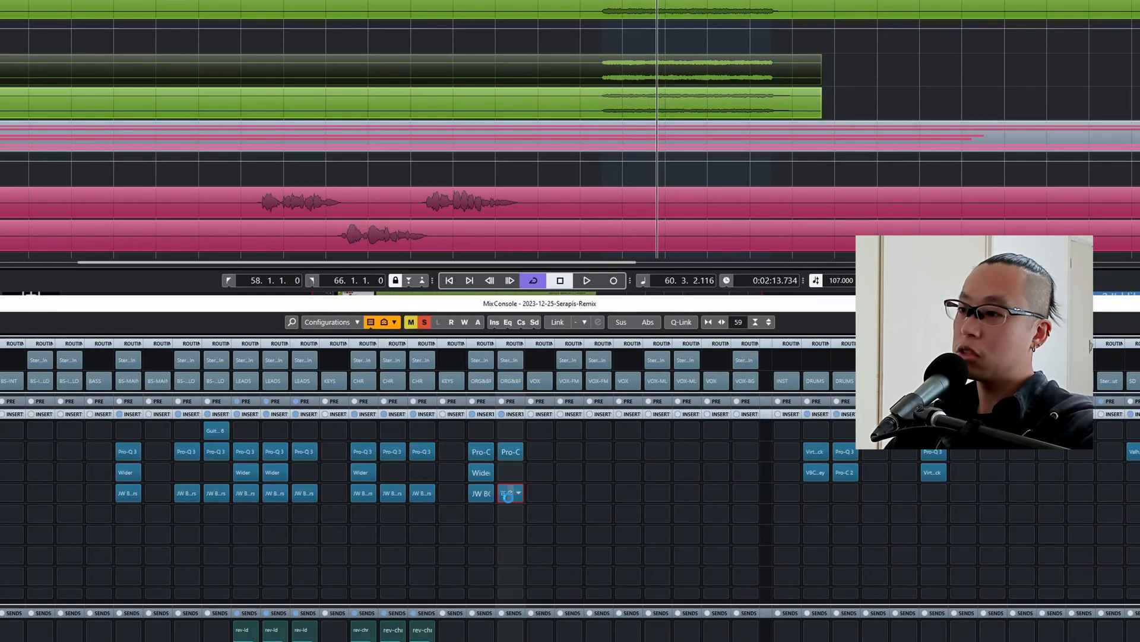
{"action": "key", "text": "space"}
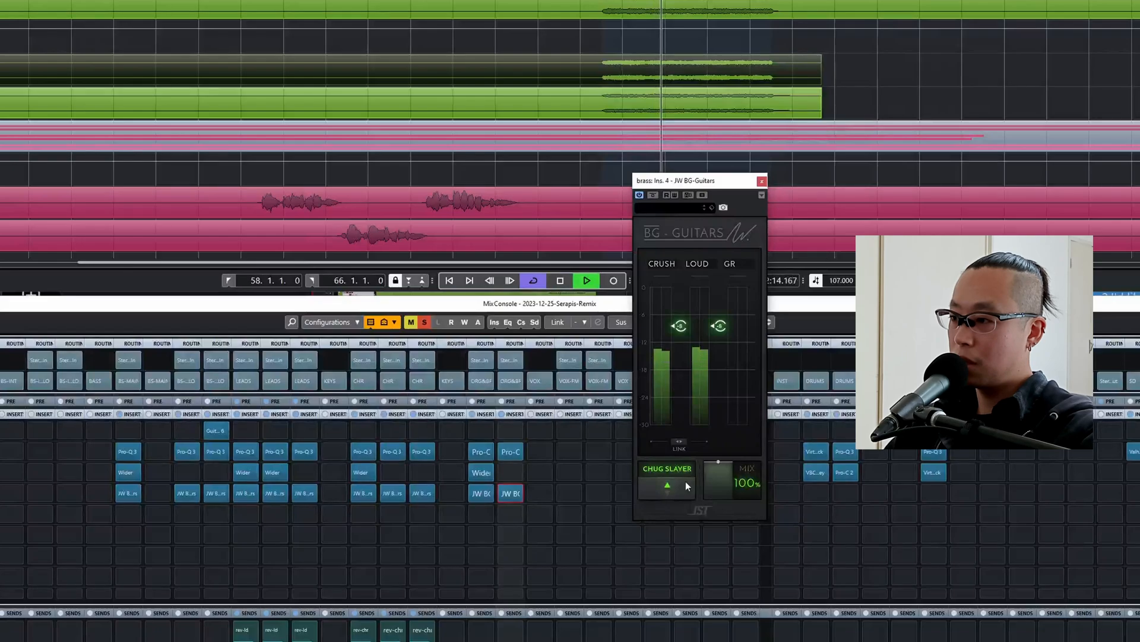
{"action": "mouse_move", "coordinate": [679, 445]}
{"action": "left_mouse_down"}
{"action": "mouse_move", "coordinate": [679, 455]}
{"action": "mouse_move", "coordinate": [680, 444]}
{"action": "left_mouse_up"}
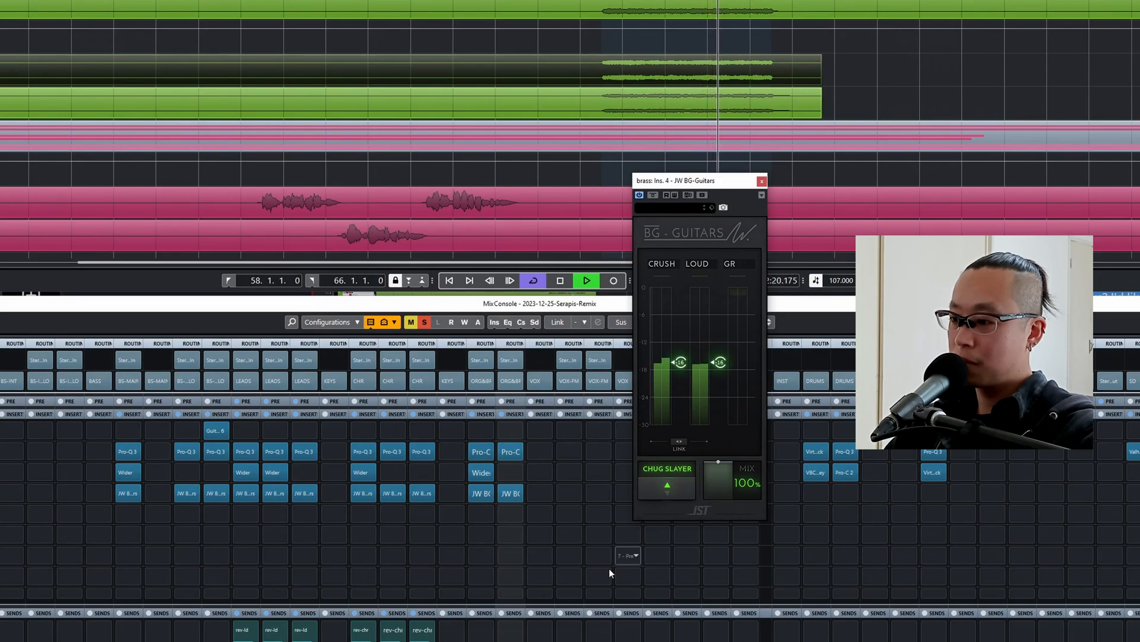
{"action": "key", "text": "space"}
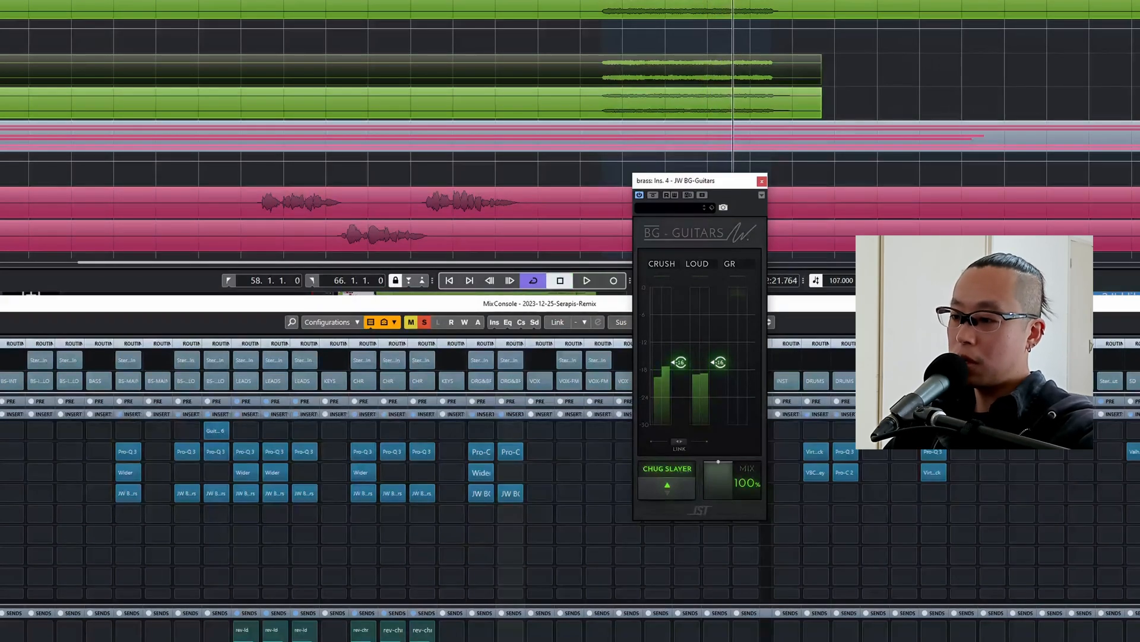
Solo the brass channel, raise only the Loud threshold in its JW BG-Guitars to about -9.7 during playback, and close the plugin.
{"action": "key", "text": "KP_1"}
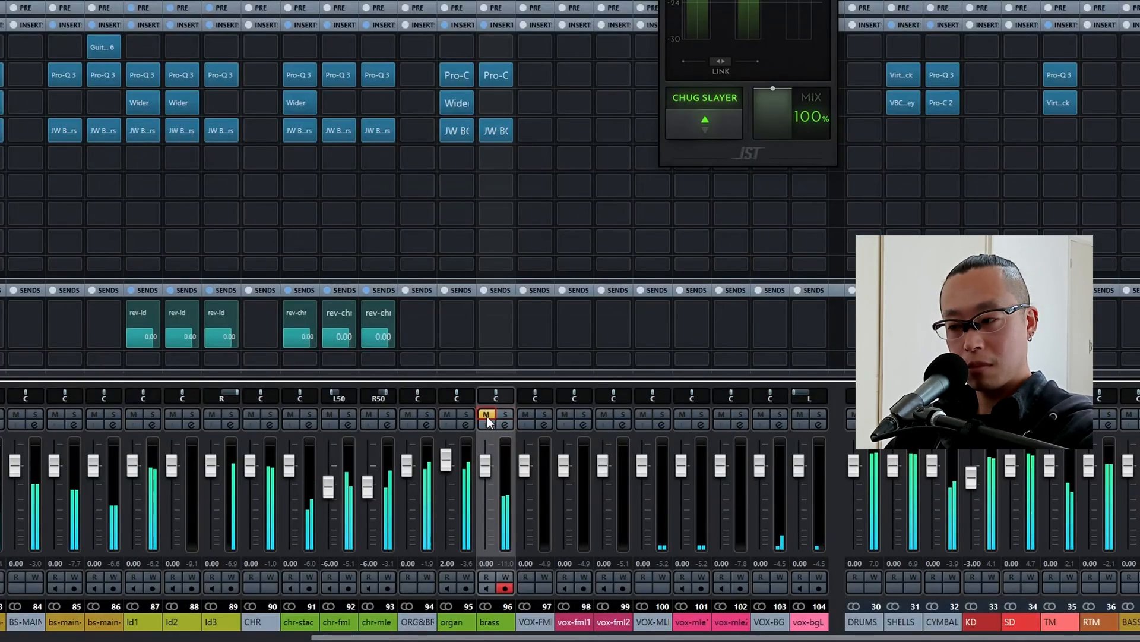
{"action": "left_click", "coordinate": [493, 467]}
{"action": "scroll", "coordinate": [493, 465], "scroll_direction": "up", "scroll_amount": 3}
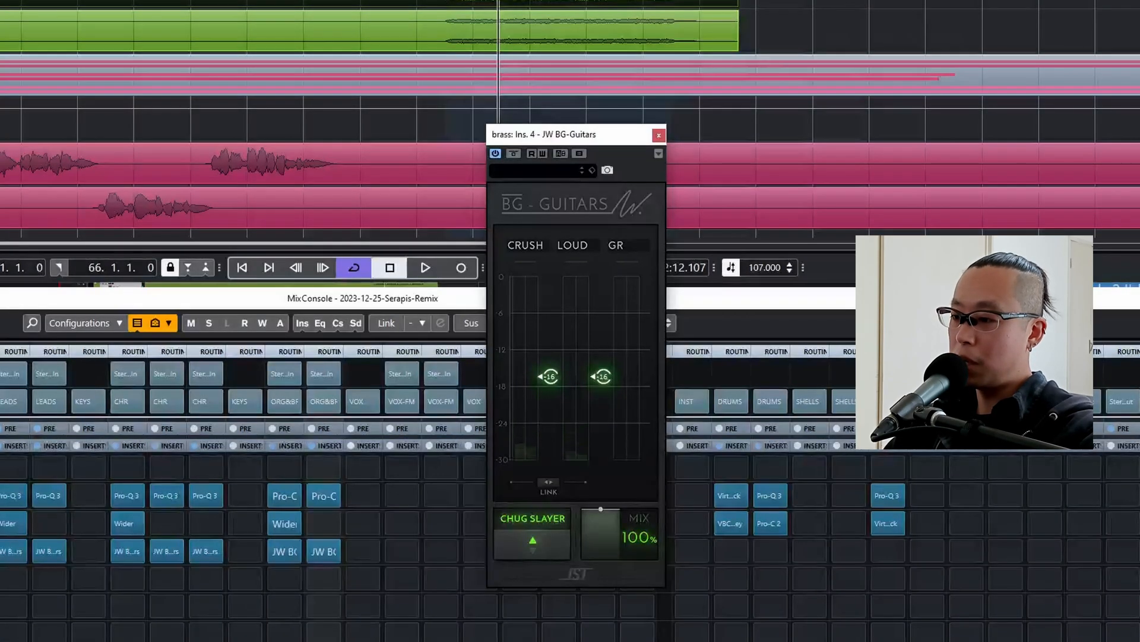
{"action": "key", "text": "s"}
{"action": "key", "text": "space"}
{"action": "left_click_drag", "start_coordinate": [610, 373], "coordinate": [611, 329]}
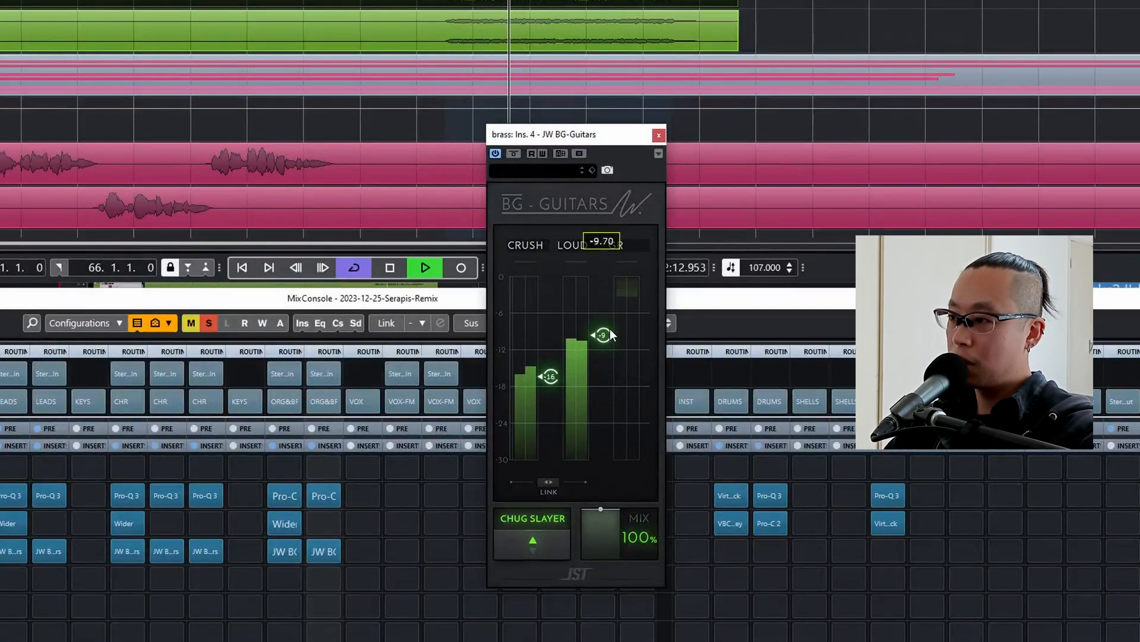
{"action": "left_click", "coordinate": [659, 134]}
{"action": "key", "text": "space"}
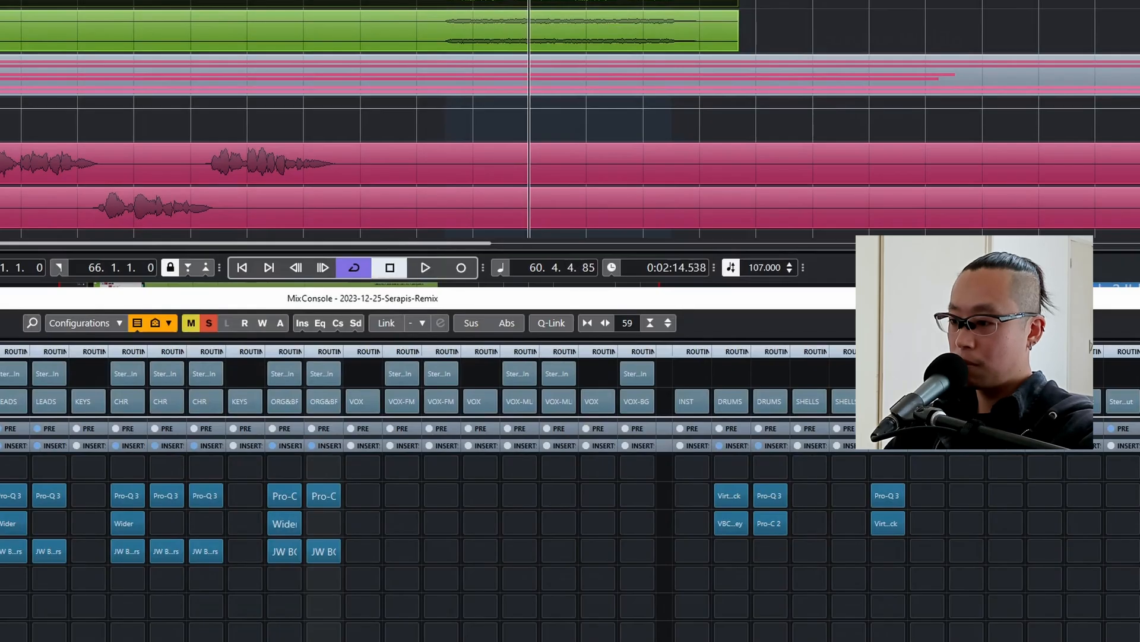
Lower the brass fader to -5 dB during playback, comparing the full mix with the channel muted and unmuted.
{"action": "key", "text": "space"}
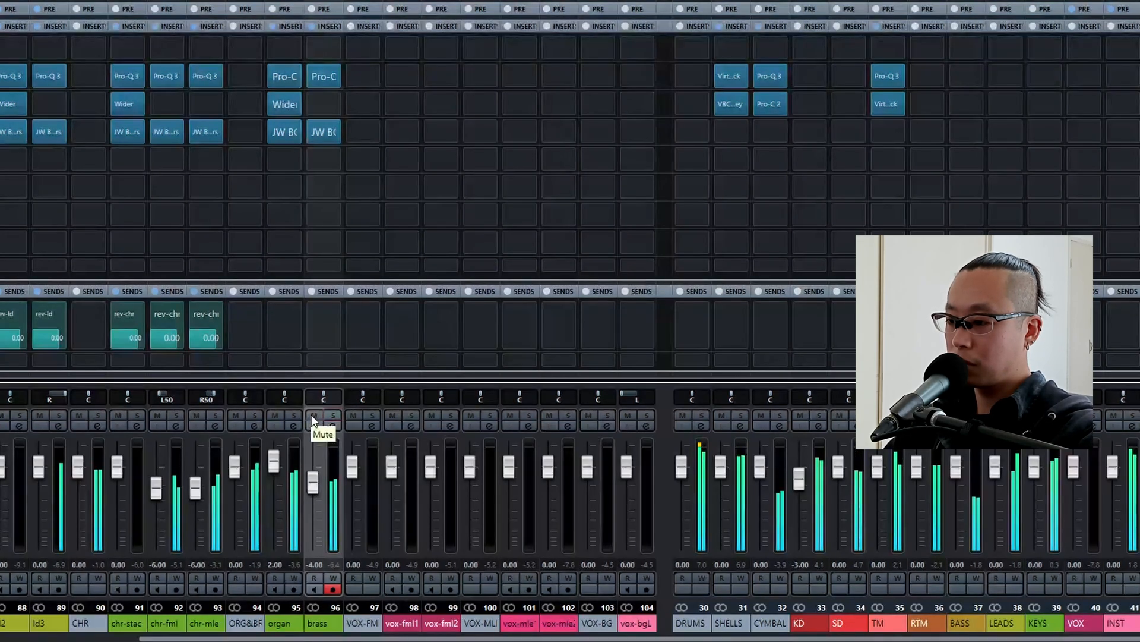
{"action": "left_click", "coordinate": [311, 415]}
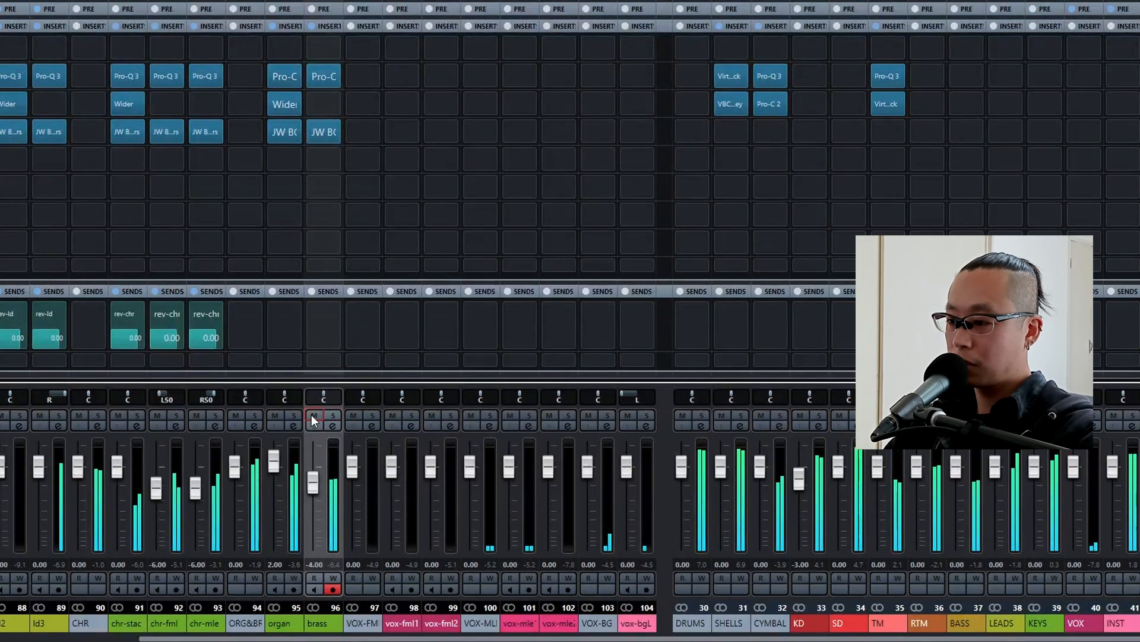
{"action": "left_click", "coordinate": [313, 480]}
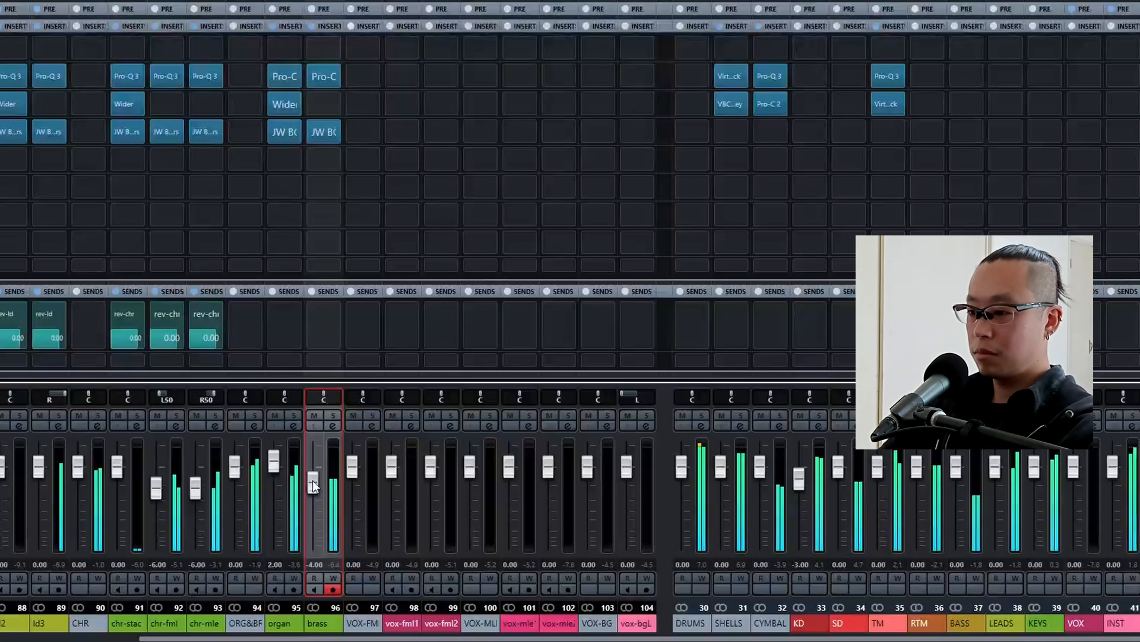
{"action": "scroll", "coordinate": [312, 480], "scroll_direction": "down", "scroll_amount": 1}
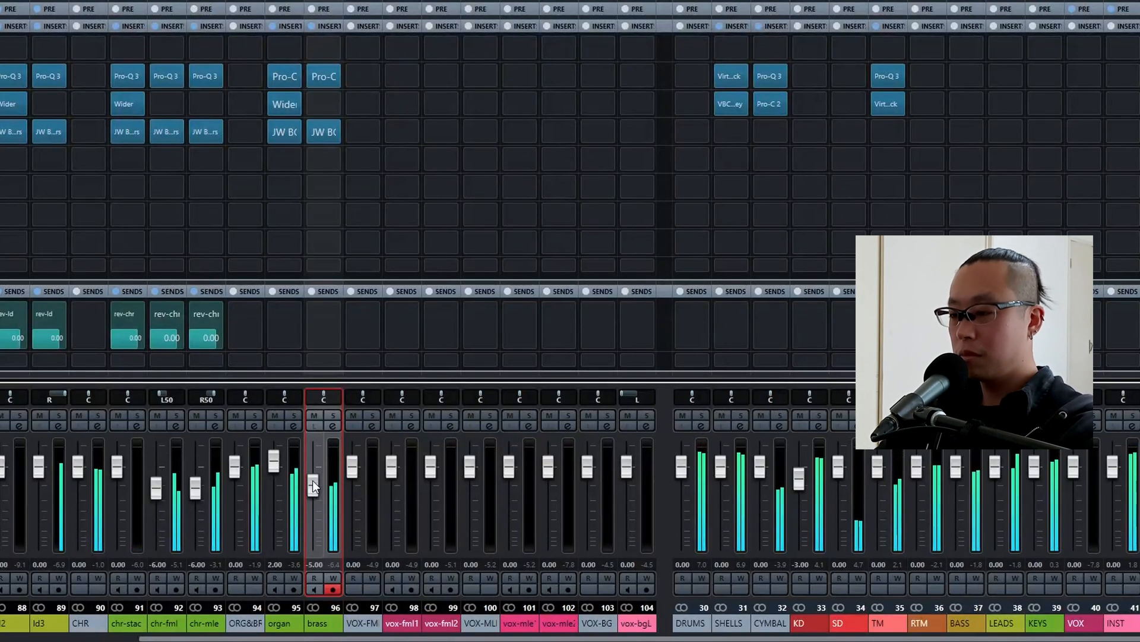
{"action": "left_click", "coordinate": [314, 416]}
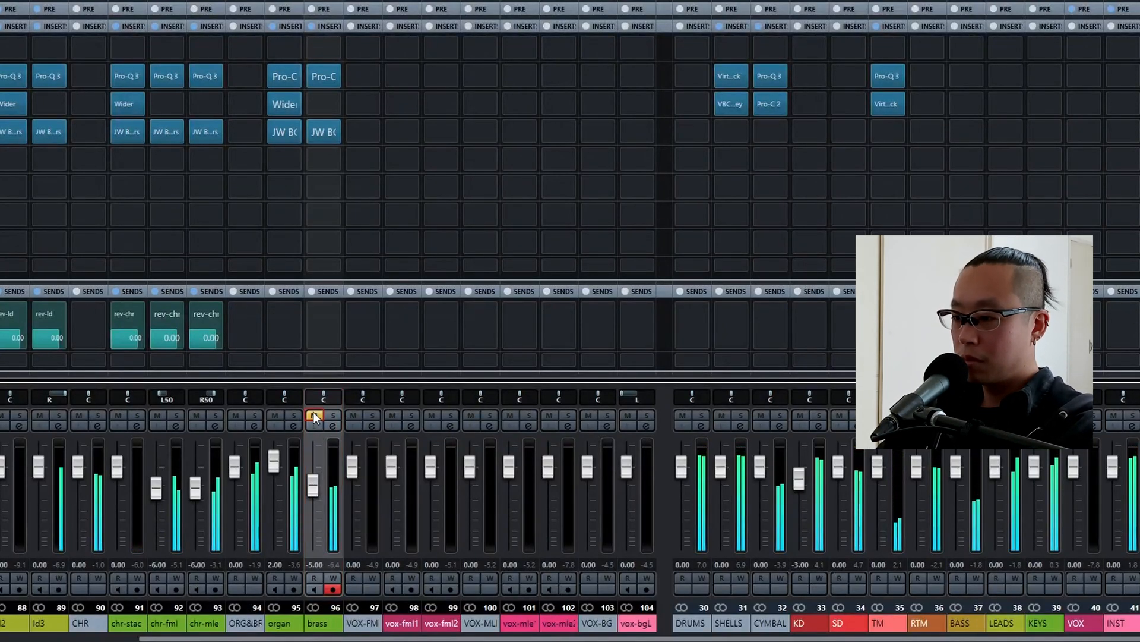
{"action": "left_click", "coordinate": [314, 415]}
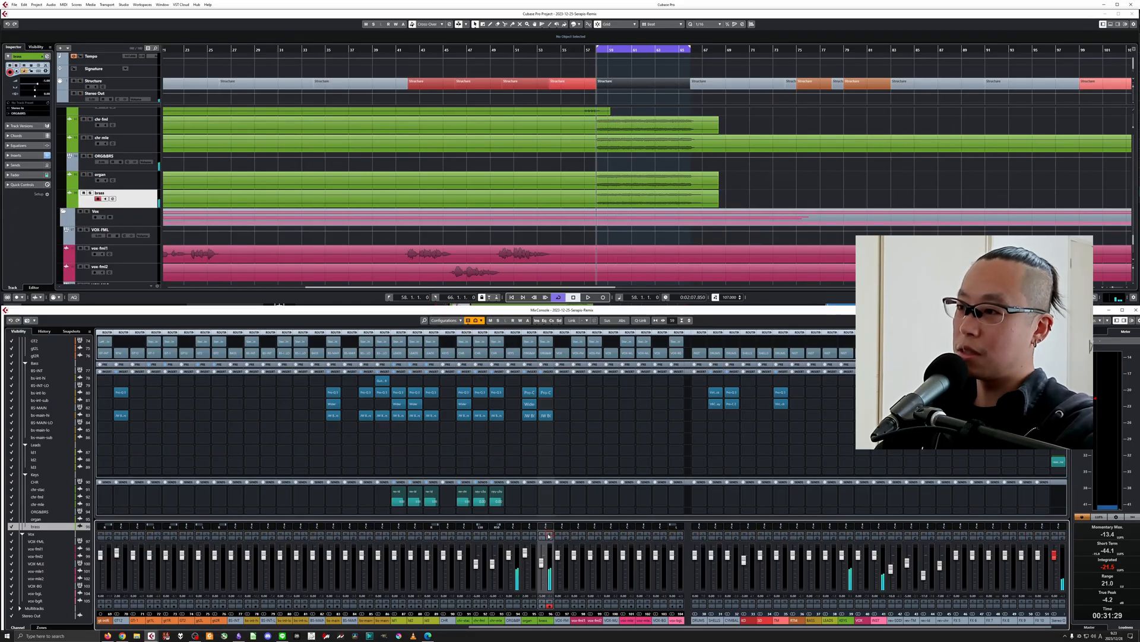
Check the current loop in the mix, then move the playback loop to the first Structure section, ending at bar 18.
{"action": "key", "text": "space"}
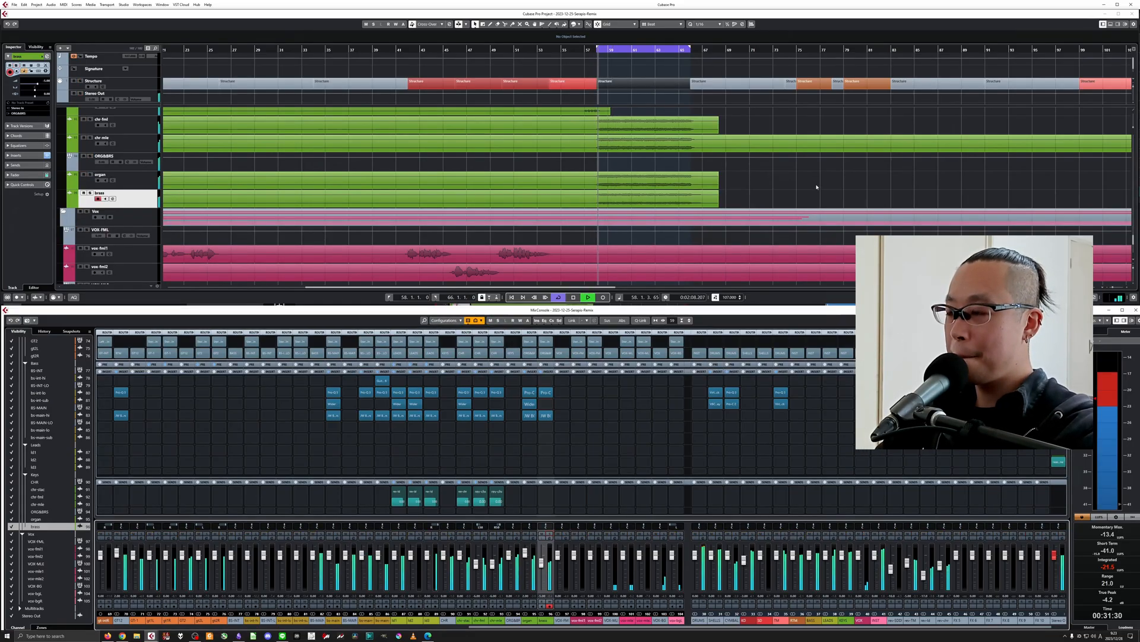
{"action": "key", "text": "g"}
{"action": "key", "text": "g"}
{"action": "key", "text": "shift+g"}
{"action": "key", "text": "shift+g"}
{"action": "key", "text": "shift+h"}
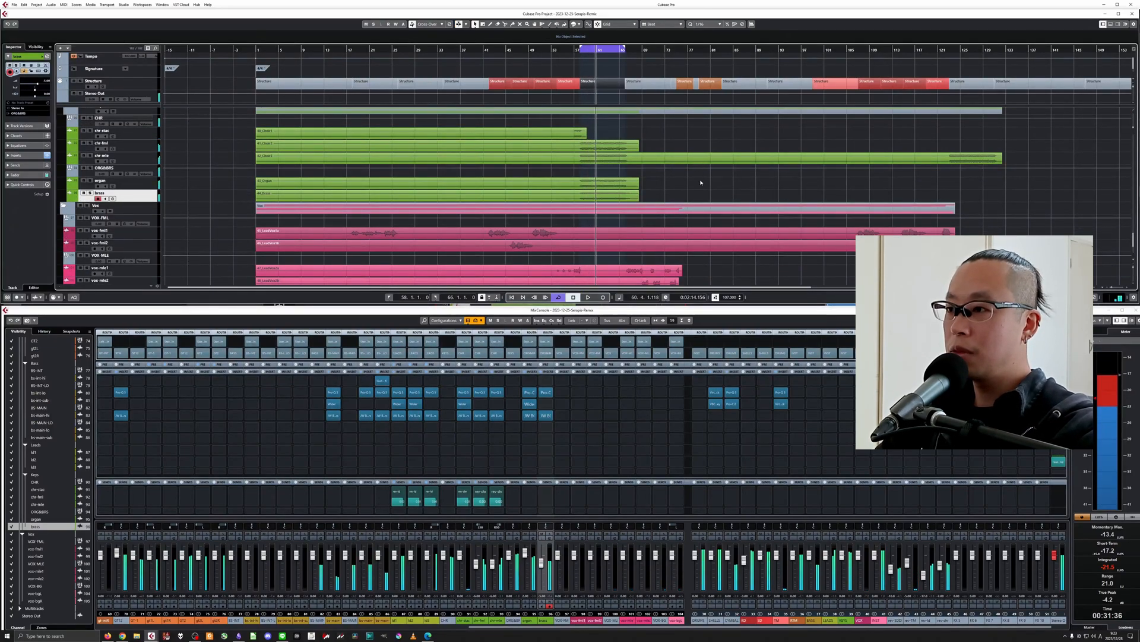
{"action": "scroll", "coordinate": [701, 182], "scroll_direction": "down", "scroll_amount": 3}
{"action": "scroll", "coordinate": [481, 143], "scroll_direction": "up", "scroll_amount": 10}
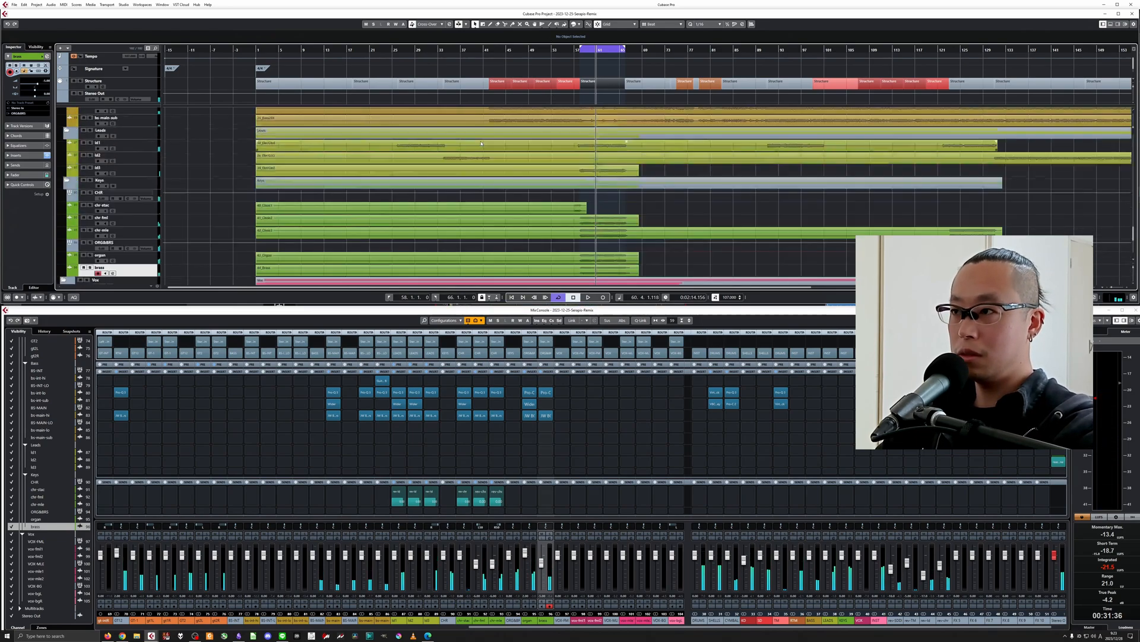
{"action": "scroll", "coordinate": [481, 144], "scroll_direction": "down", "scroll_amount": 3}
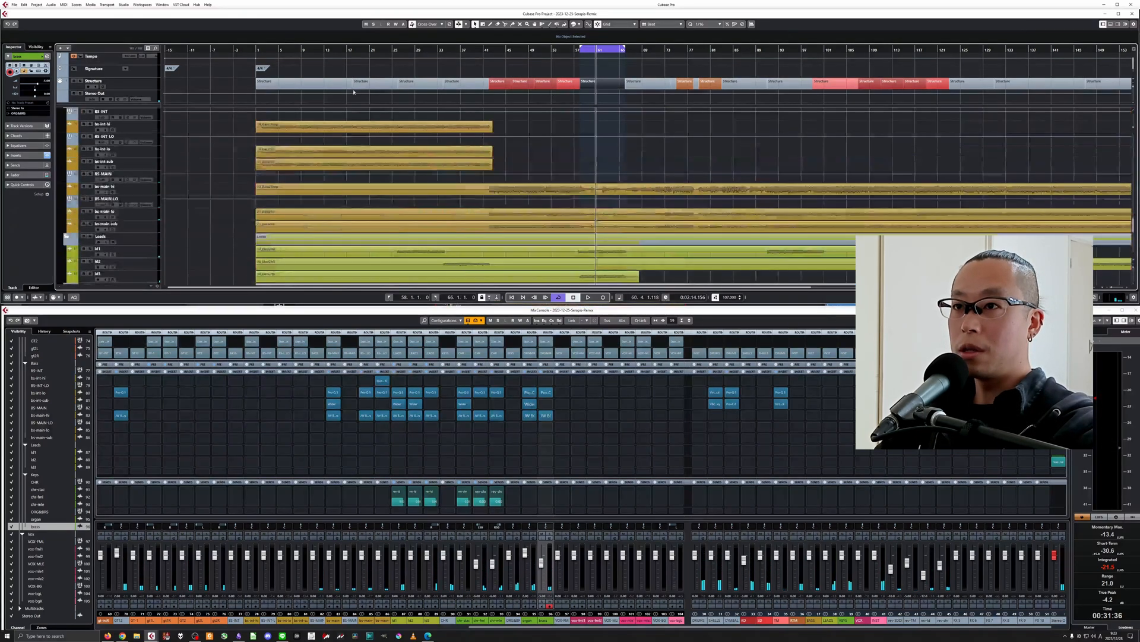
{"action": "left_click_drag", "start_coordinate": [332, 51], "coordinate": [292, 80]}
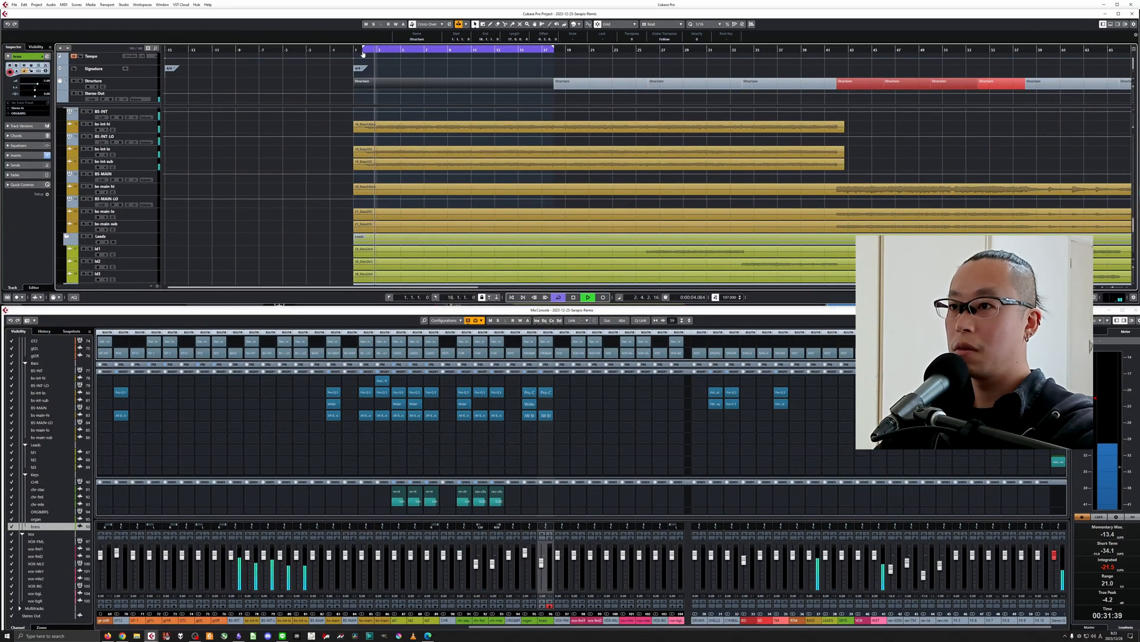
Trim the start of the playback loop to bar 2 and stop playback.
{"action": "key", "text": "h"}
{"action": "key", "text": "h"}
{"action": "key", "text": "h"}
{"action": "key", "text": "h"}
{"action": "key", "text": "h"}
{"action": "key", "text": "h"}
{"action": "key", "text": "h"}
{"action": "key", "text": "h"}
{"action": "key", "text": "g"}
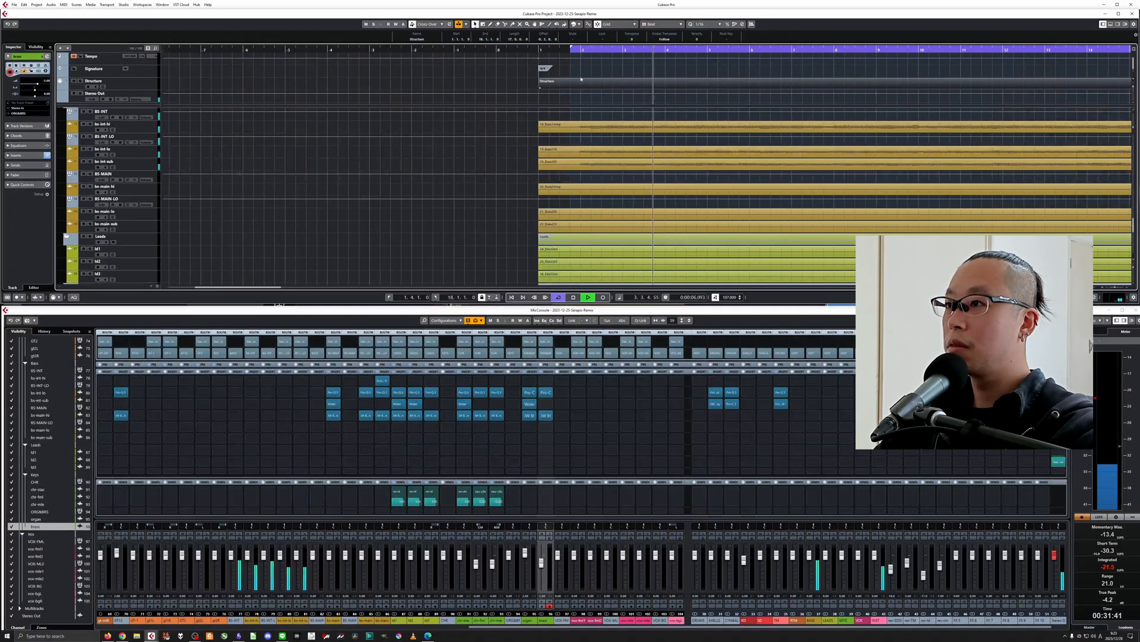
{"action": "left_click_drag", "start_coordinate": [571, 49], "coordinate": [579, 49]}
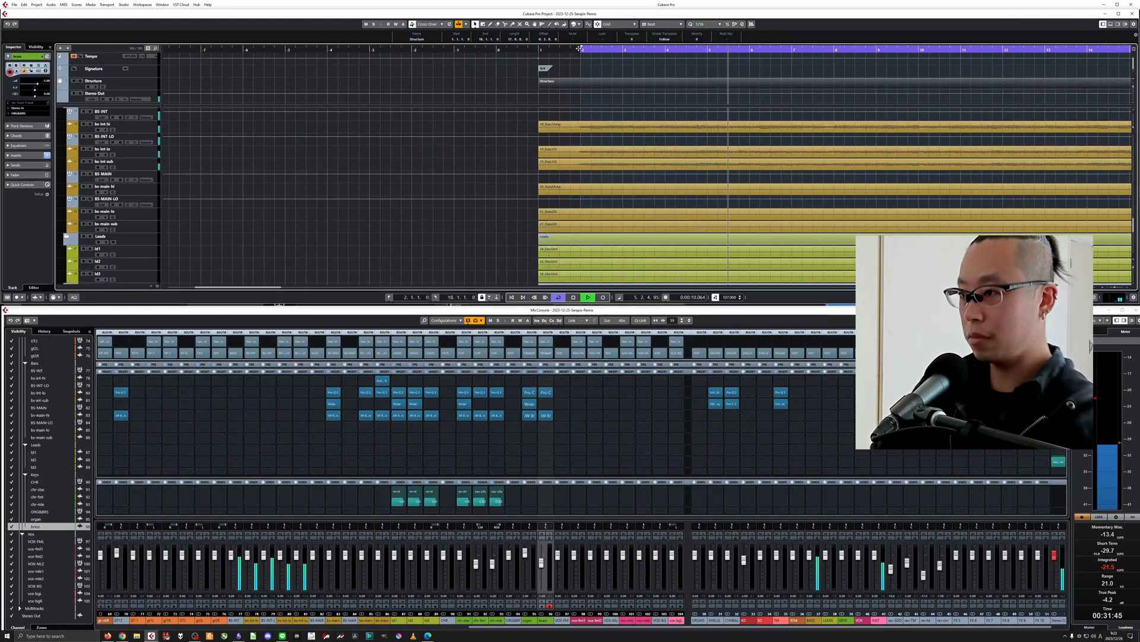
{"action": "key", "text": "space"}
Copy the Pro-Q 3, Wider and JW BG-Guitars inserts from the bs-main-hi channel to bs-int-hi.
{"action": "key", "text": "g"}
{"action": "key", "text": "g"}
{"action": "key", "text": "g"}
{"action": "scroll", "coordinate": [91, 203], "scroll_direction": "up", "scroll_amount": 3}
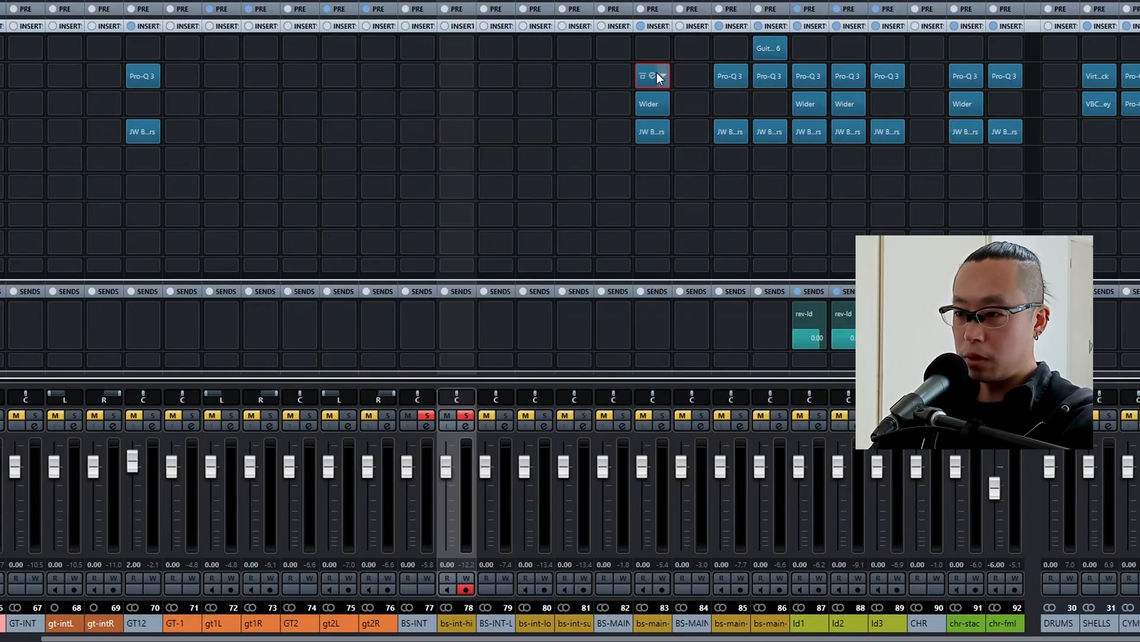
{"action": "left_click_drag", "start_coordinate": [658, 77], "coordinate": [457, 76]}
{"action": "left_click_drag", "start_coordinate": [651, 115], "coordinate": [457, 104]}
{"action": "left_click_drag", "start_coordinate": [652, 141], "coordinate": [457, 132]}
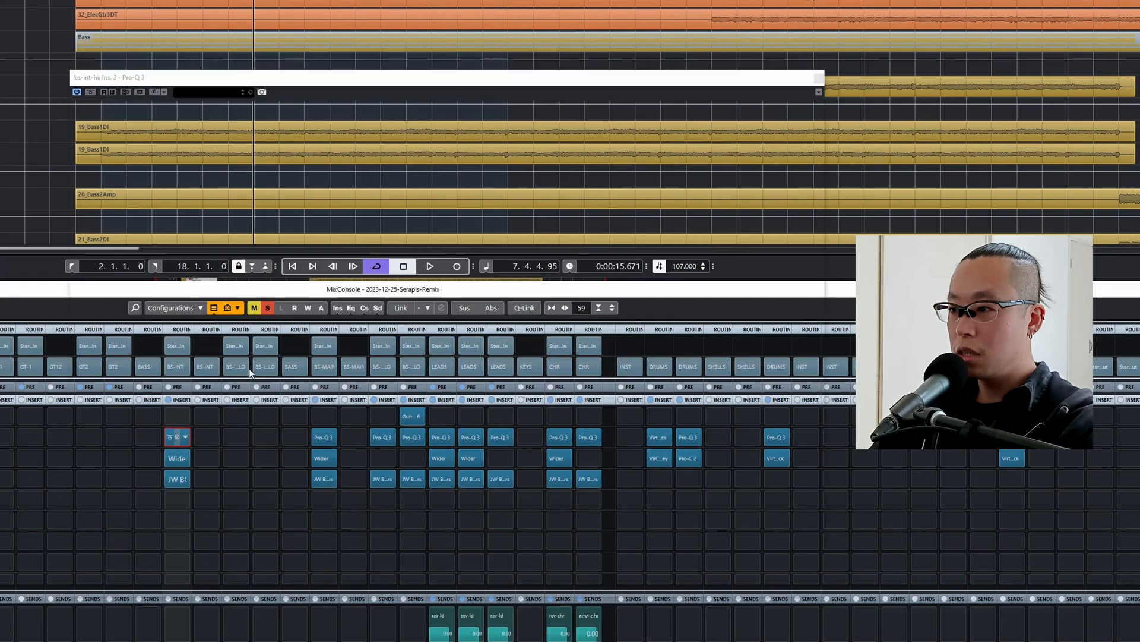
In the bs-int-hi Pro-Q 3, lower the low cut to about 345 Hz and move the high cut further up.
{"action": "left_click", "coordinate": [249, 368]}
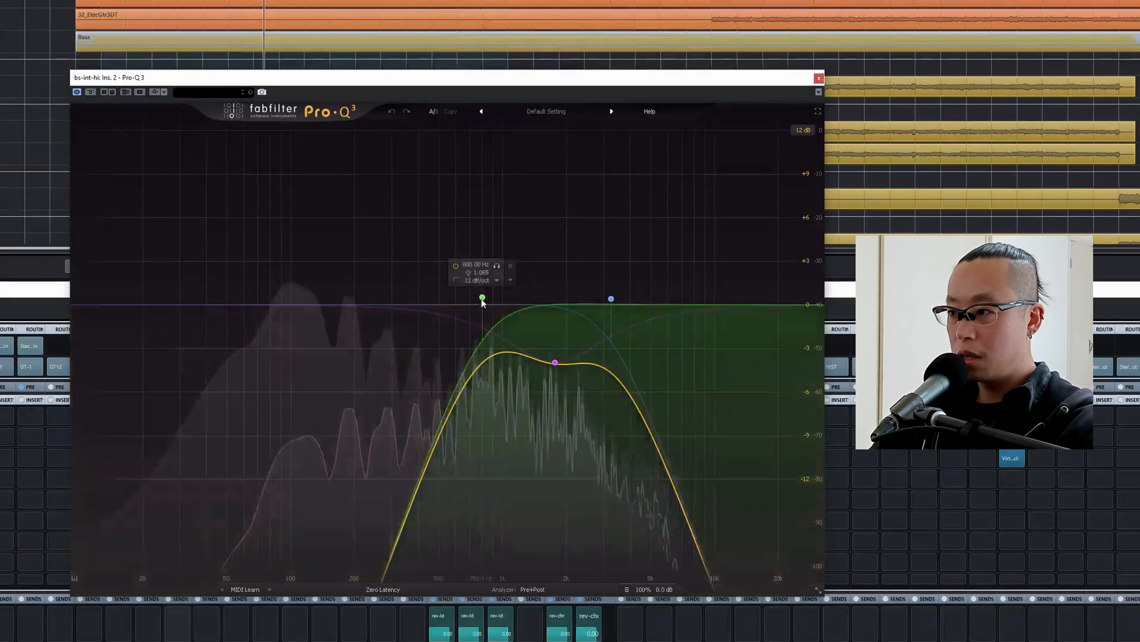
{"action": "left_click_drag", "start_coordinate": [481, 298], "coordinate": [395, 316]}
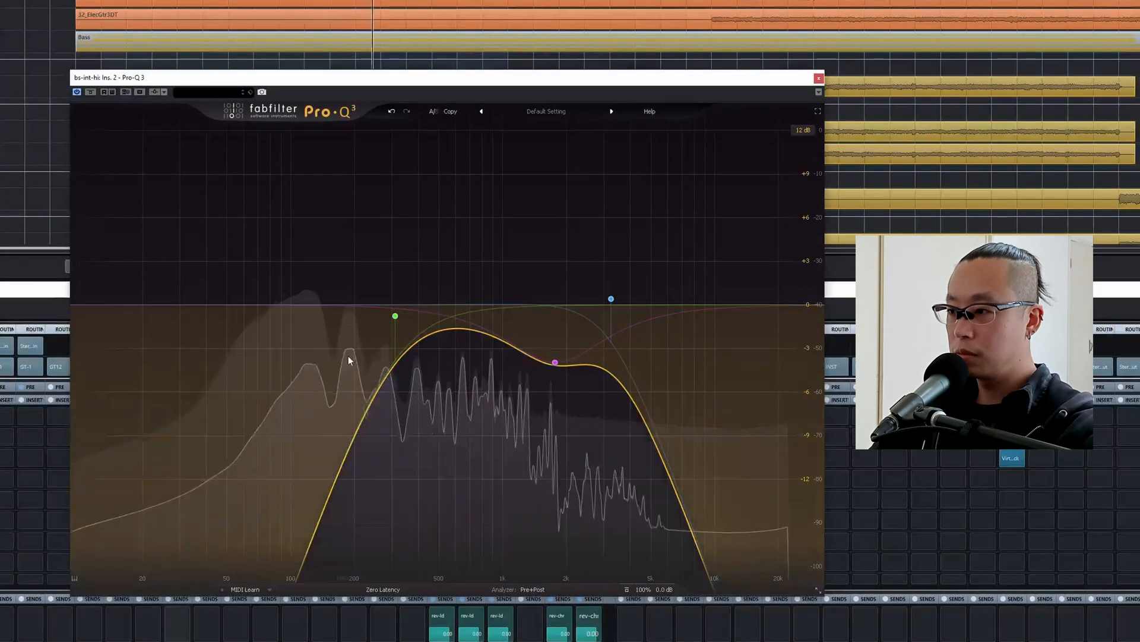
{"action": "mouse_move", "coordinate": [395, 315]}
{"action": "left_mouse_down"}
{"action": "mouse_move", "coordinate": [262, 314]}
{"action": "mouse_move", "coordinate": [403, 303]}
{"action": "left_mouse_up"}
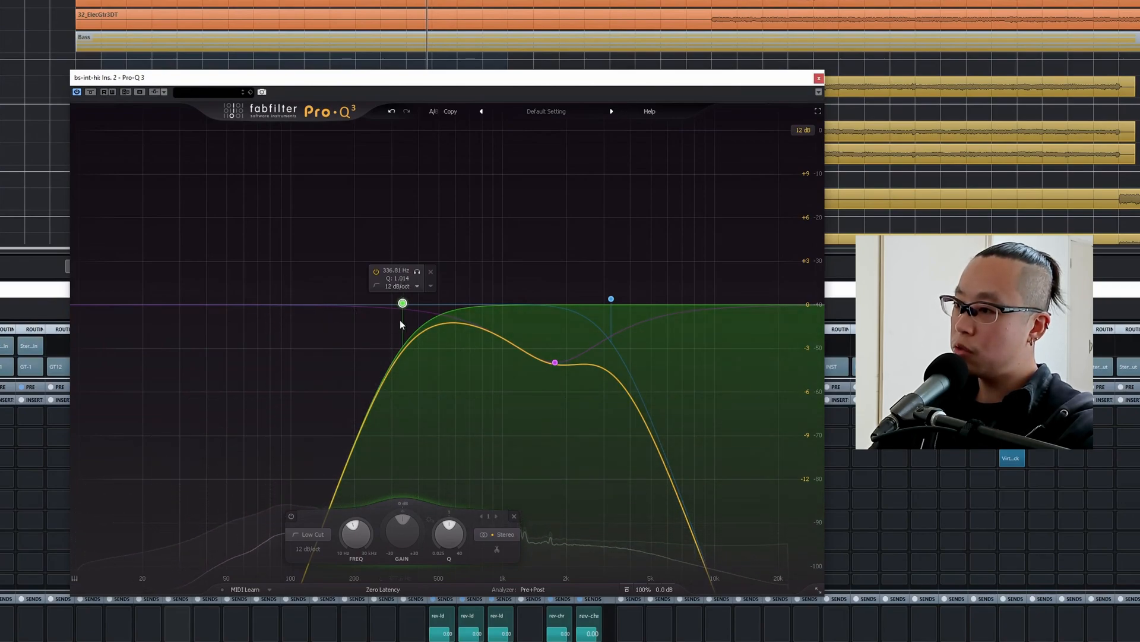
{"action": "left_click_drag", "start_coordinate": [403, 303], "coordinate": [394, 304]}
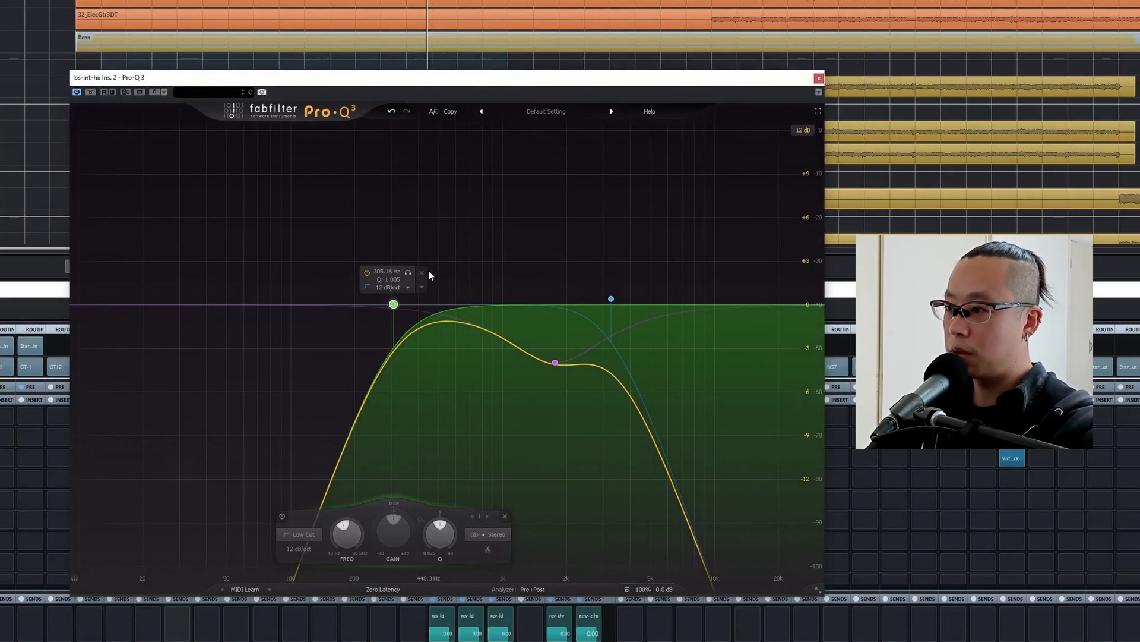
{"action": "left_click_drag", "start_coordinate": [394, 304], "coordinate": [406, 300]}
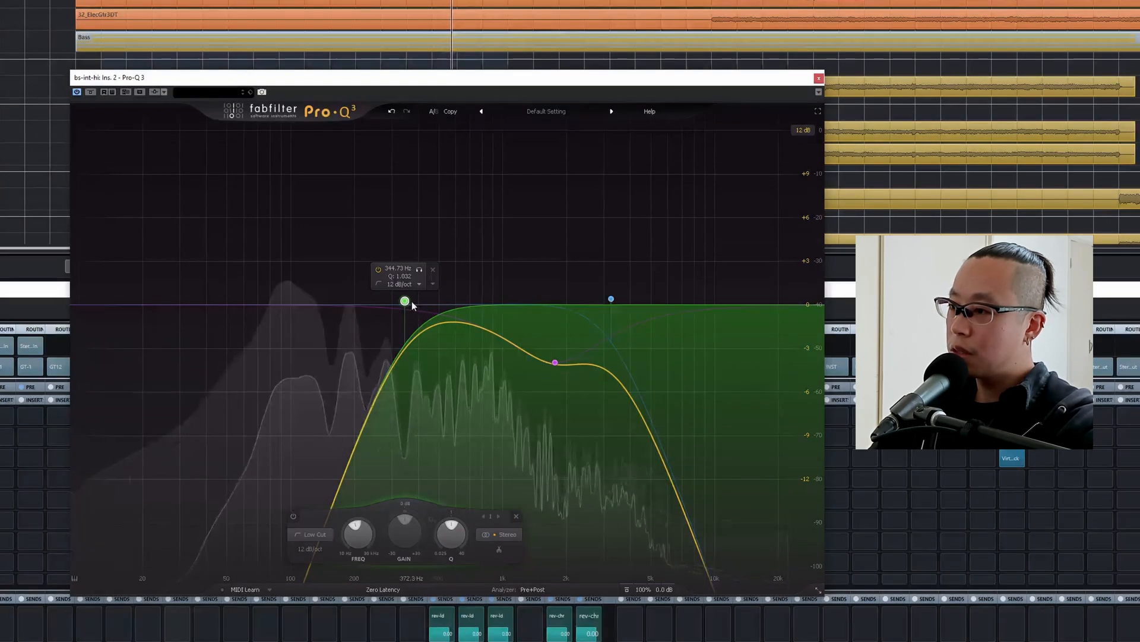
{"action": "left_click", "coordinate": [615, 301]}
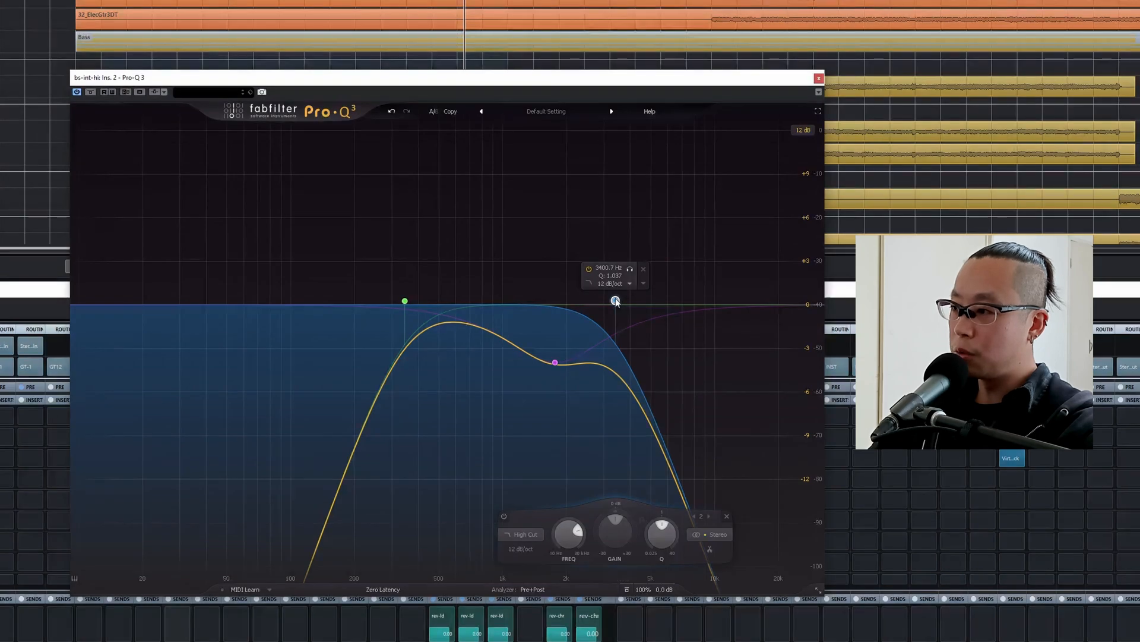
{"action": "left_click_drag", "start_coordinate": [616, 301], "coordinate": [640, 297]}
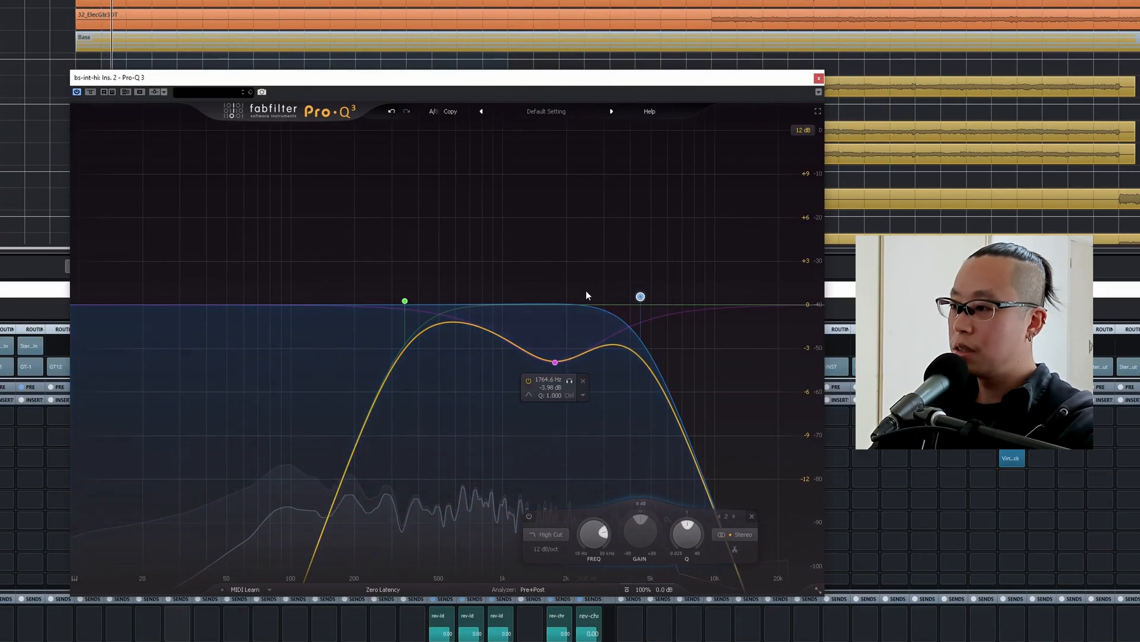
Add a bell dip of about 3.2 dB near 790 Hz in the bs-int-hi EQ, stop playback and close the EQ.
{"action": "double_click", "coordinate": [492, 328]}
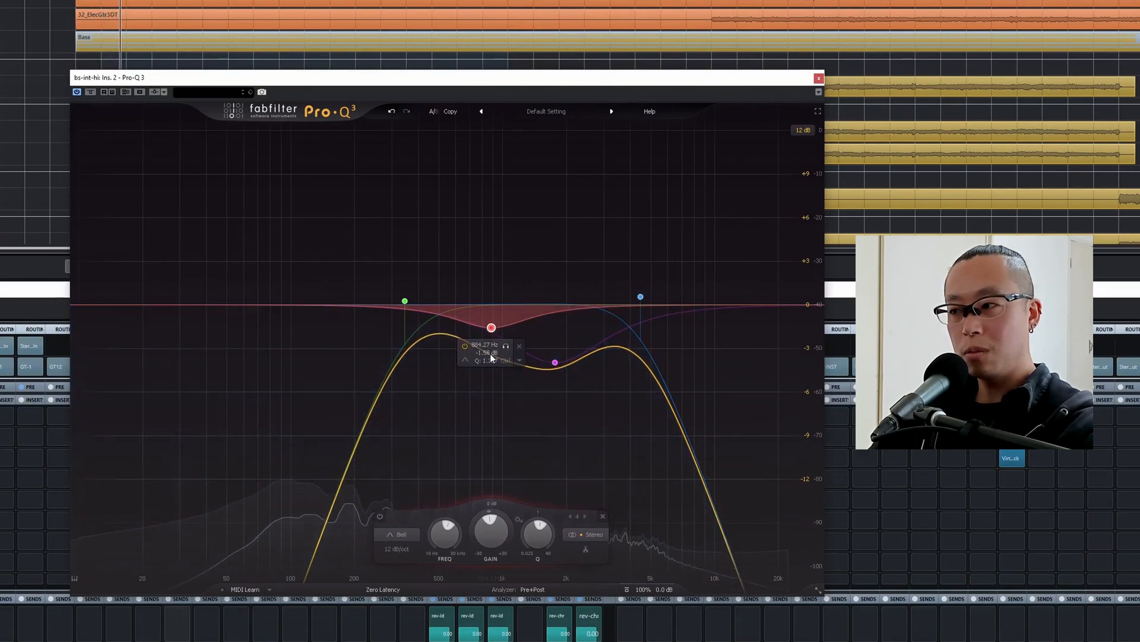
{"action": "left_click_drag", "start_coordinate": [495, 333], "coordinate": [483, 352]}
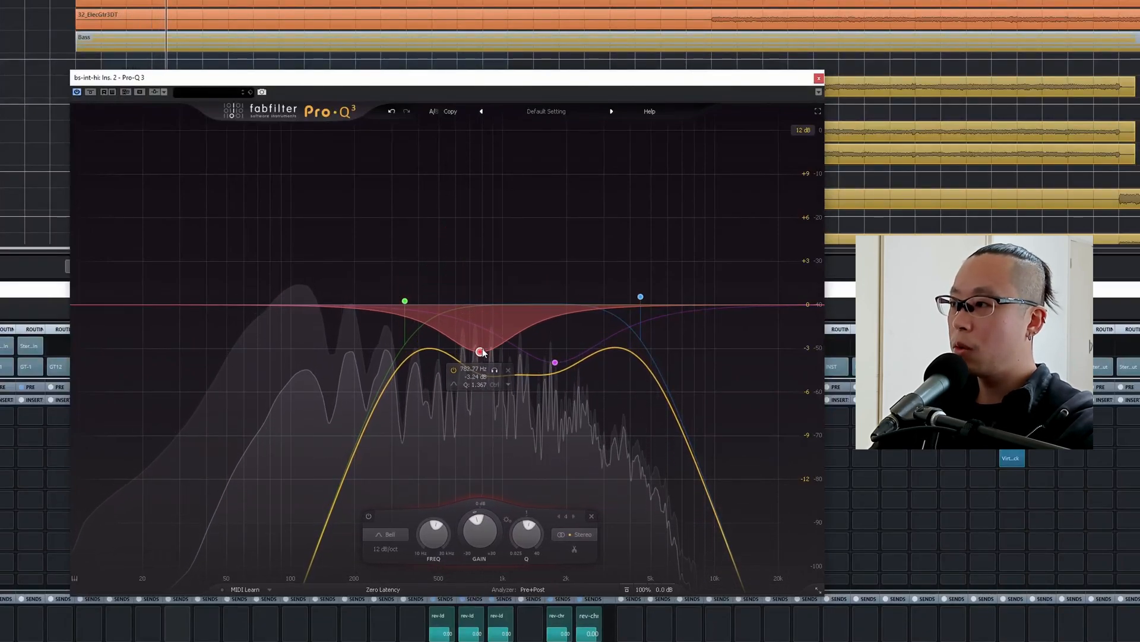
{"action": "key", "text": "space"}
{"action": "left_click", "coordinate": [819, 78]}
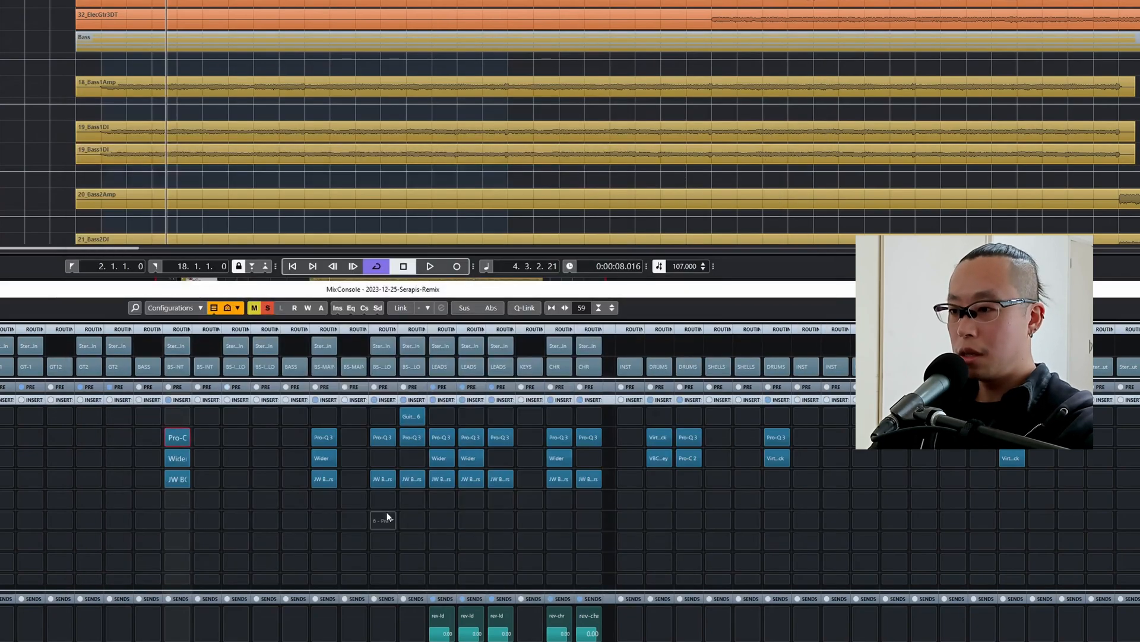
Reduce the bs-int-hi Wider to 15%, compare it with bypass during playback and close the plugin.
{"action": "left_click", "coordinate": [174, 459]}
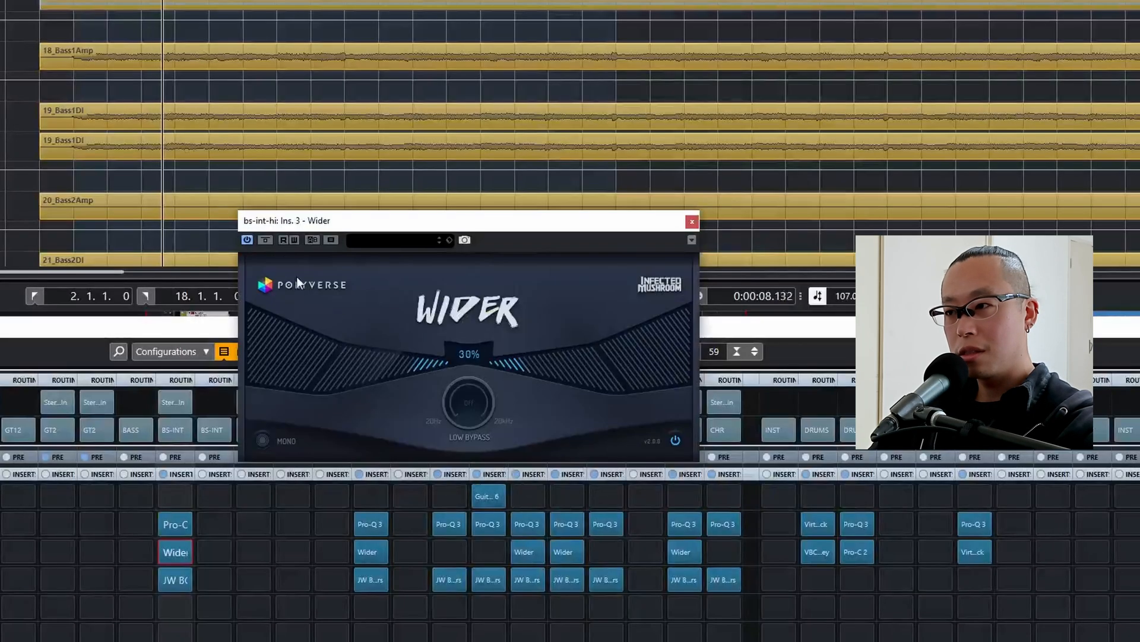
{"action": "left_click", "coordinate": [266, 241]}
{"action": "left_click_drag", "start_coordinate": [423, 353], "coordinate": [437, 369]}
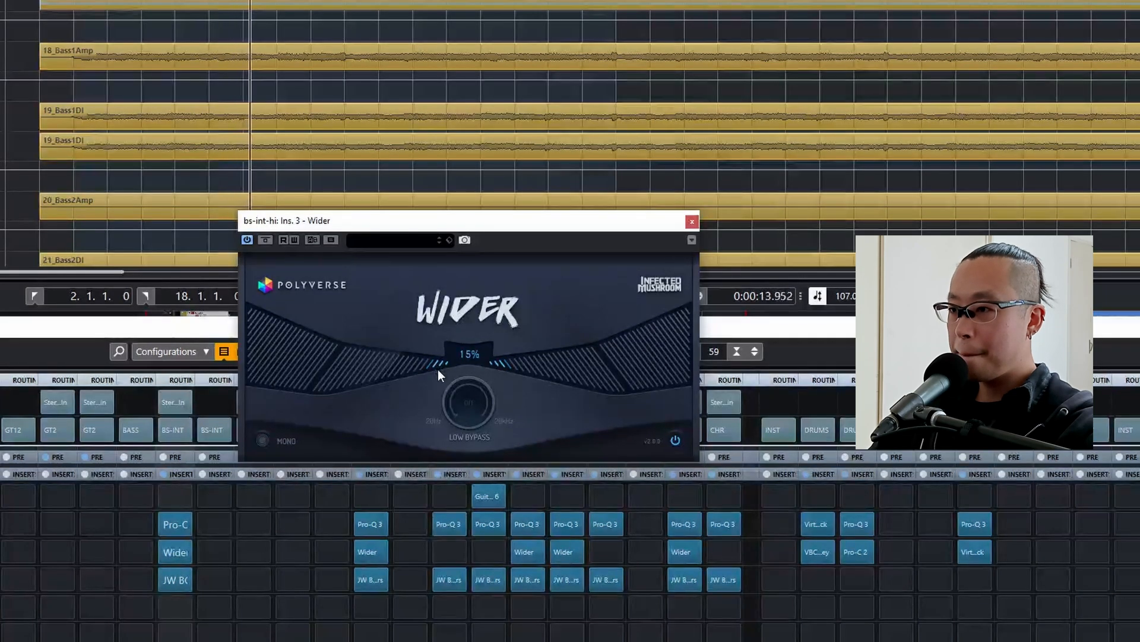
{"action": "left_click", "coordinate": [271, 241]}
{"action": "left_click", "coordinate": [271, 241]}
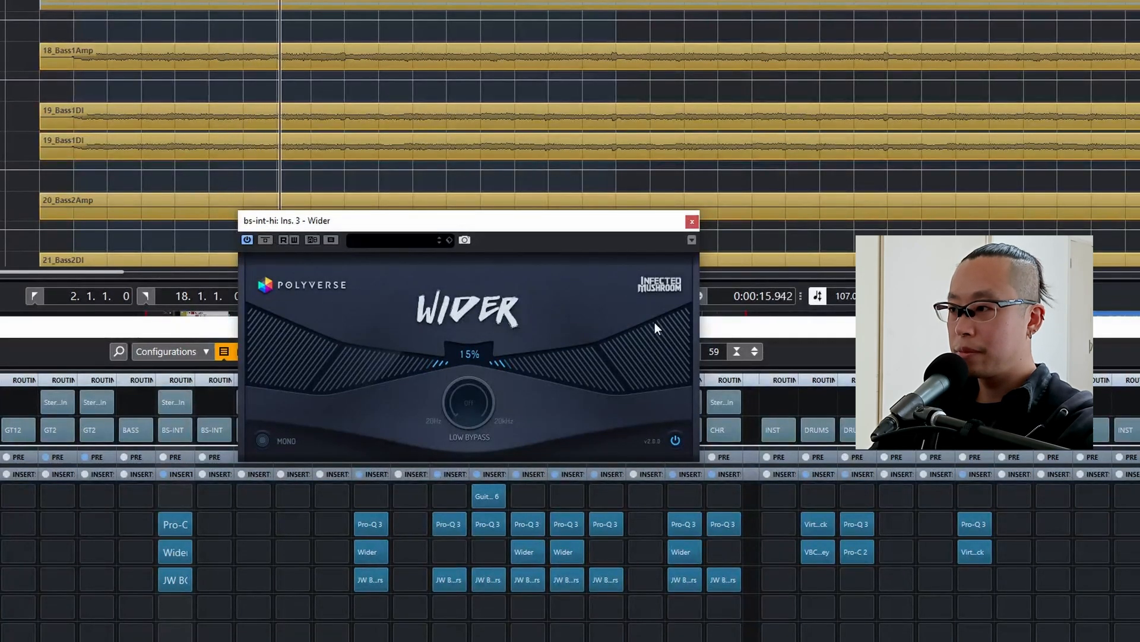
{"action": "key", "text": "space"}
{"action": "left_click", "coordinate": [692, 222]}
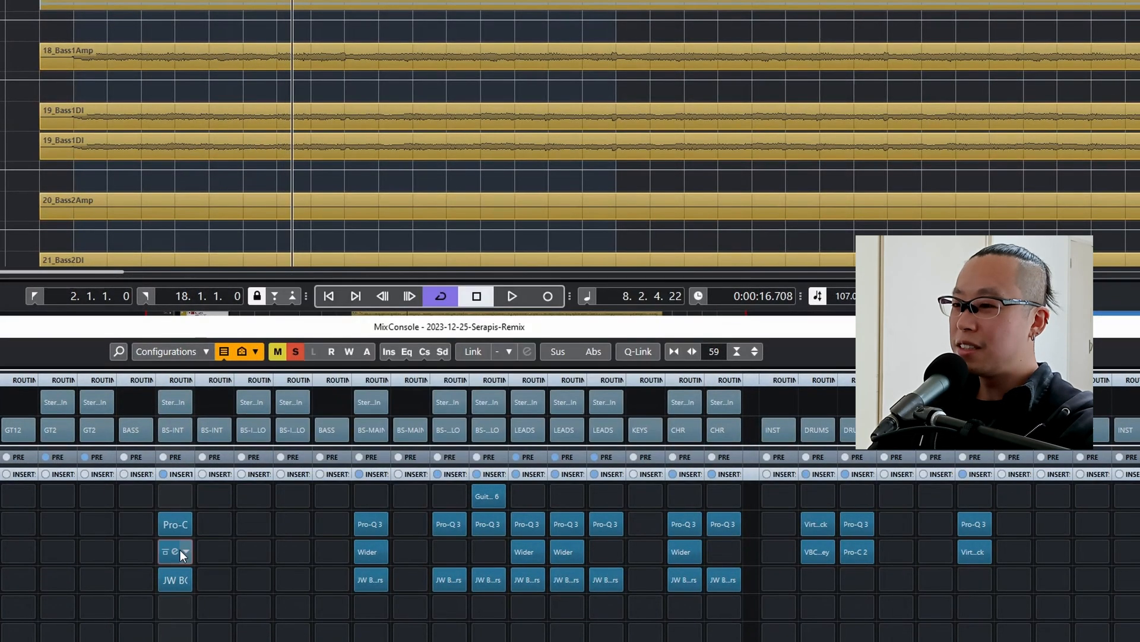
Reopen the Wider on bs-int-hi, check it during playback and close the plugin.
{"action": "left_click", "coordinate": [186, 552]}
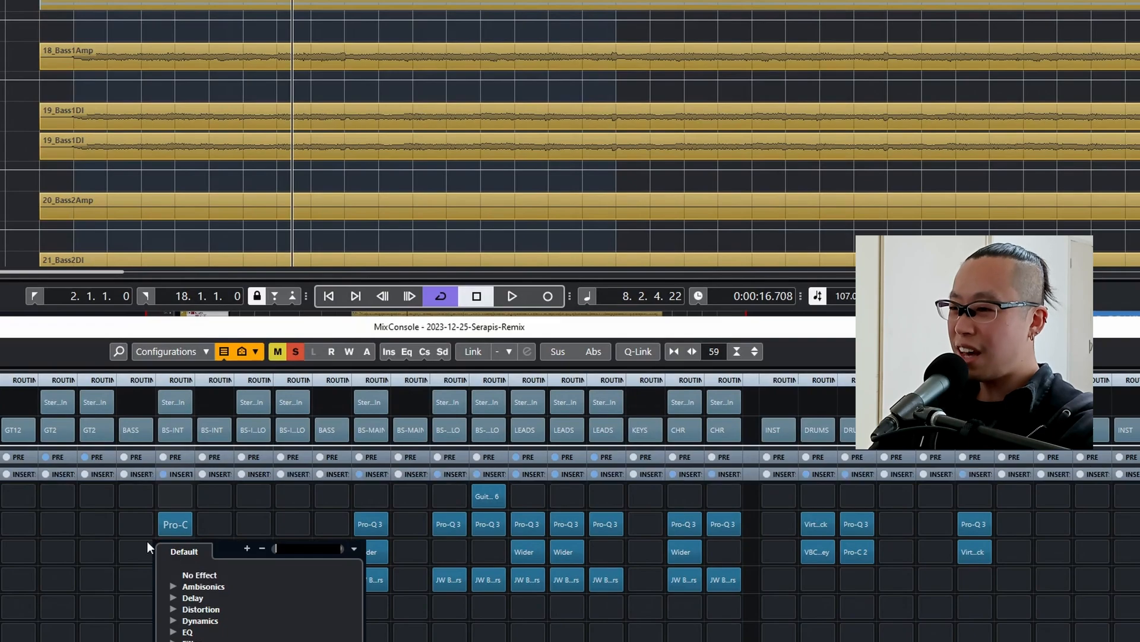
{"action": "left_click", "coordinate": [148, 541]}
{"action": "left_click", "coordinate": [174, 551]}
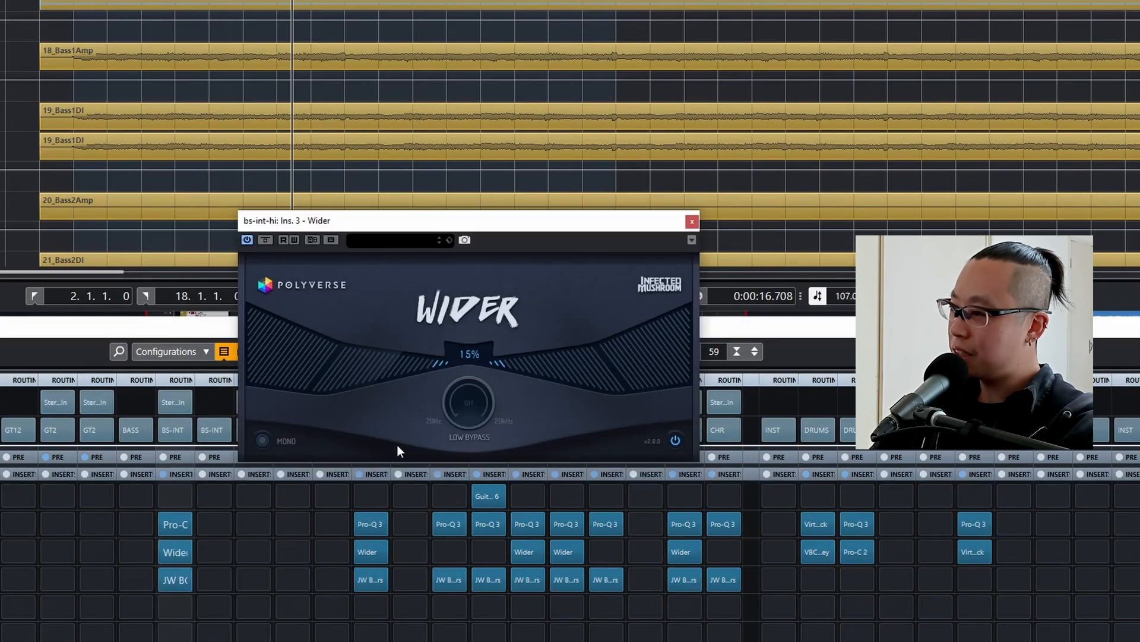
{"action": "key", "text": "space"}
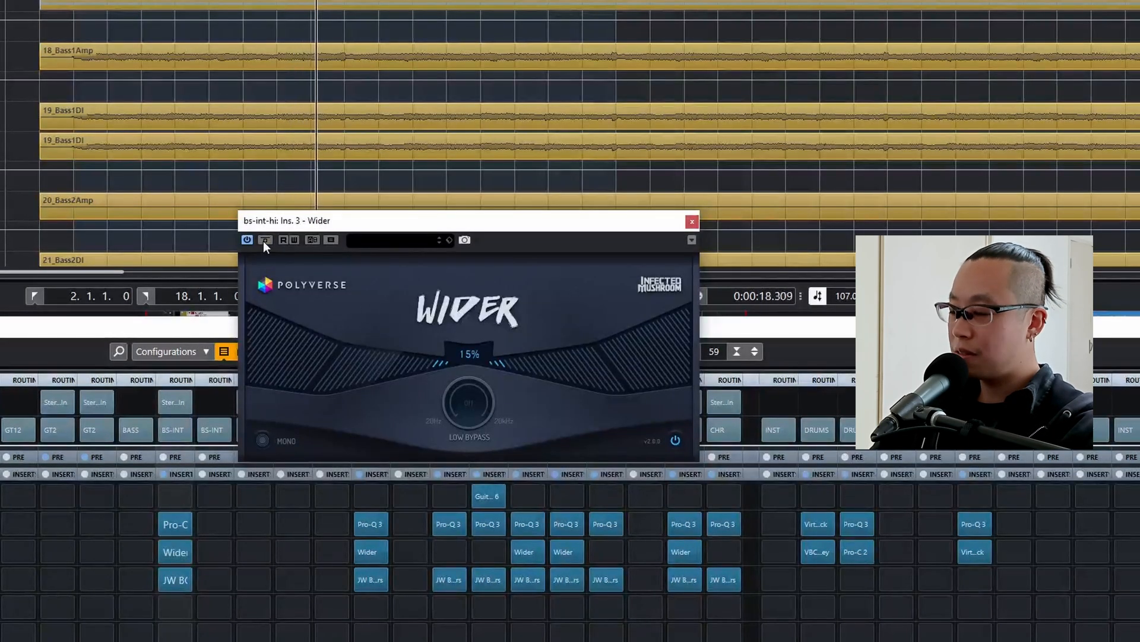
{"action": "left_click", "coordinate": [694, 220]}
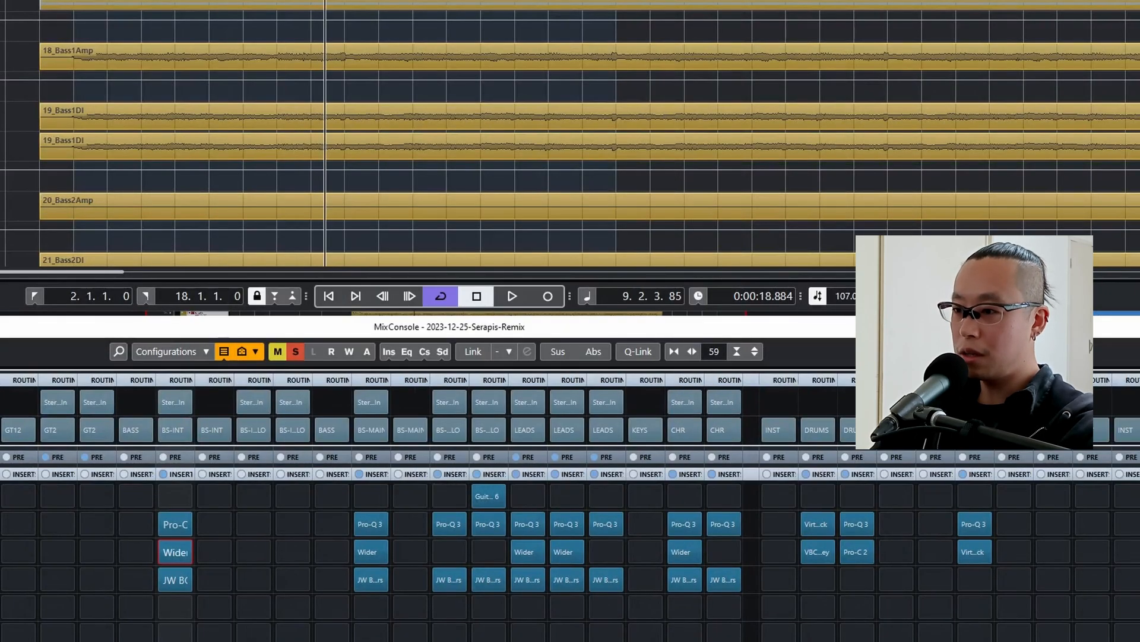
In the bs-int-hi JW BG-Guitars, lower the linked Crush and Loud sliders to about -29 and -16, then stop playback.
{"action": "left_click", "coordinate": [170, 578]}
{"action": "mouse_move", "coordinate": [480, 352]}
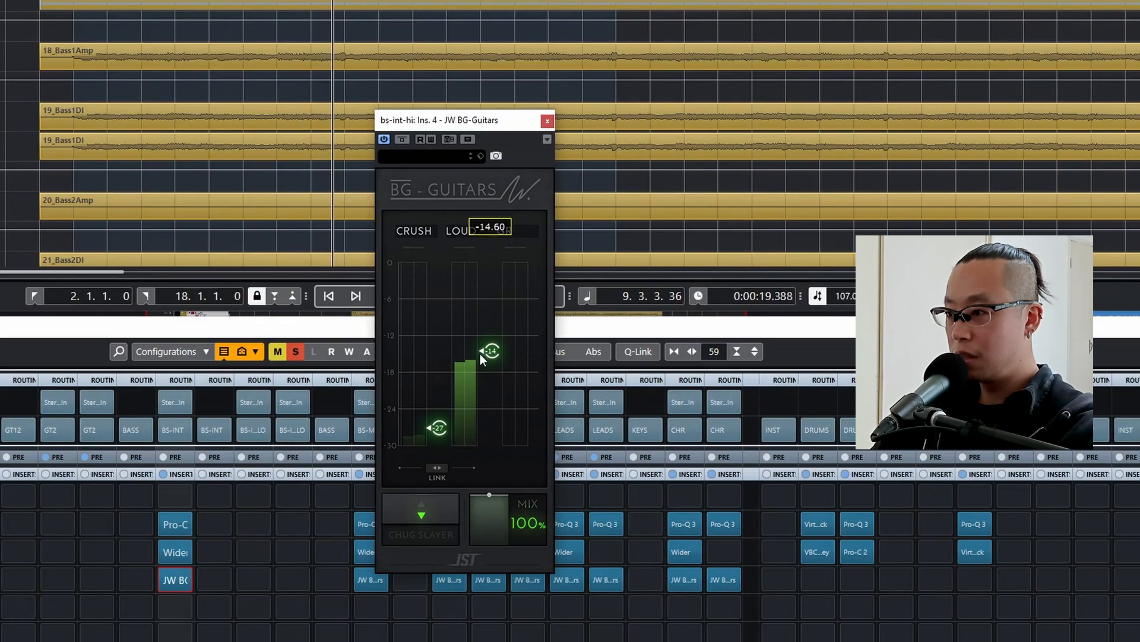
{"action": "left_click", "coordinate": [437, 472]}
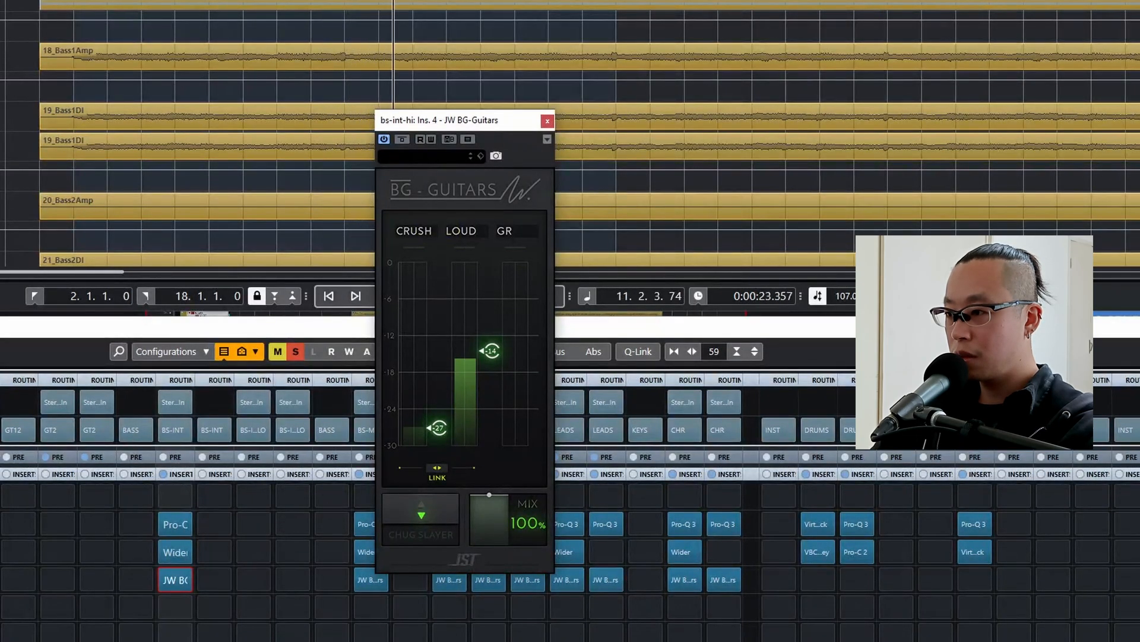
{"action": "left_click_drag", "start_coordinate": [438, 472], "coordinate": [437, 479]}
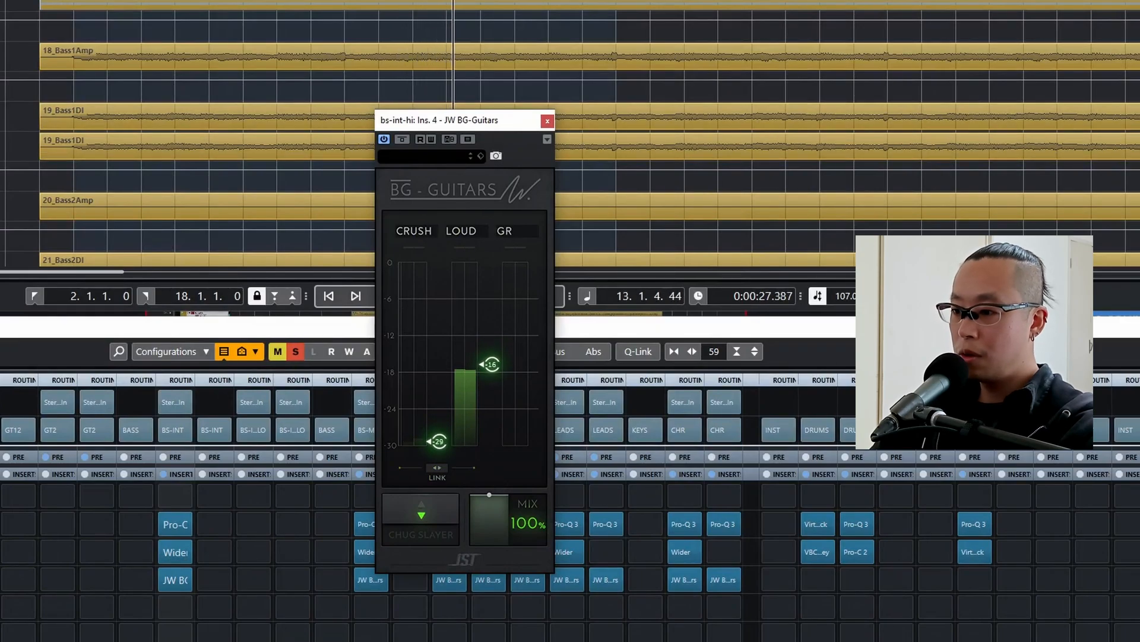
{"action": "key", "text": "space"}
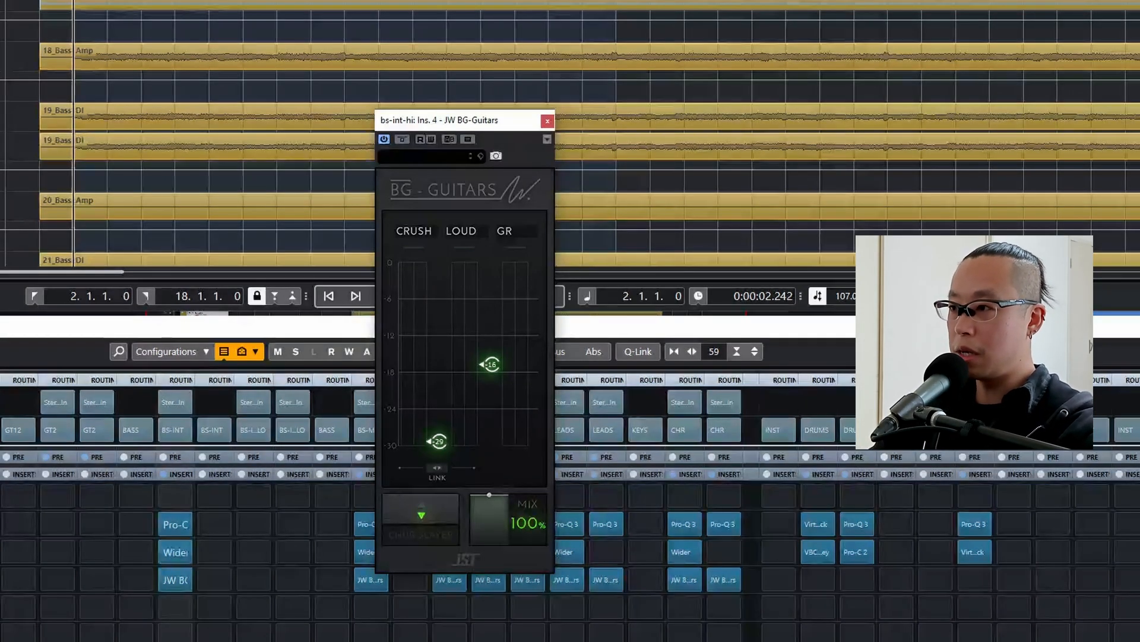
Play the full mix, close the JW BG-Guitars window and lower the bs-int-hi fader to -2 dB.
{"action": "key", "text": "space"}
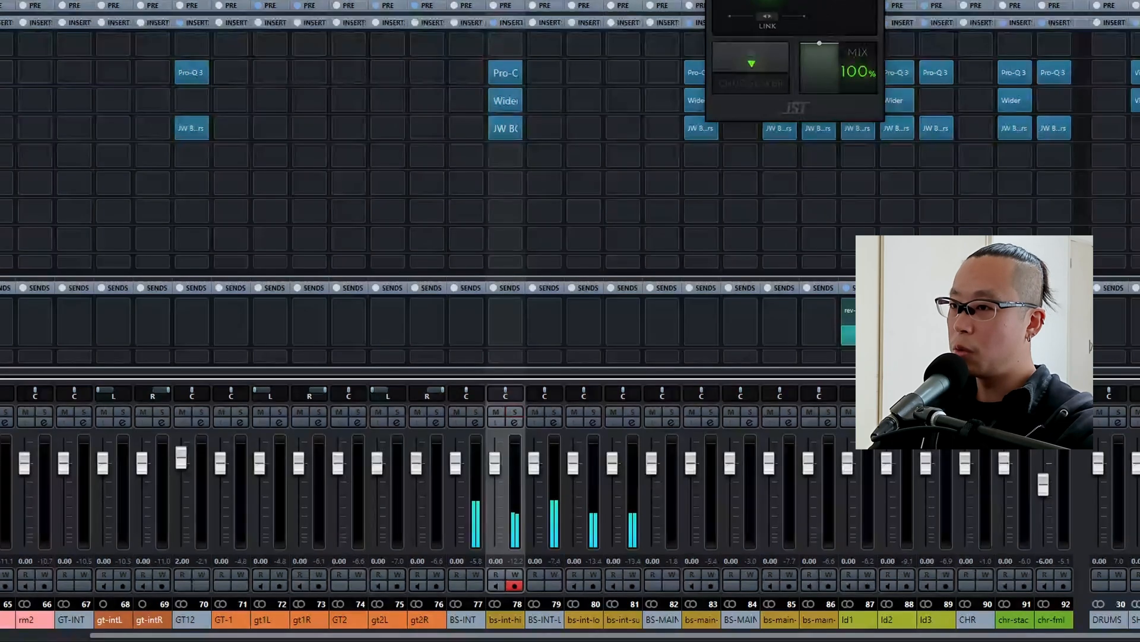
{"action": "key", "text": "ctrl+w"}
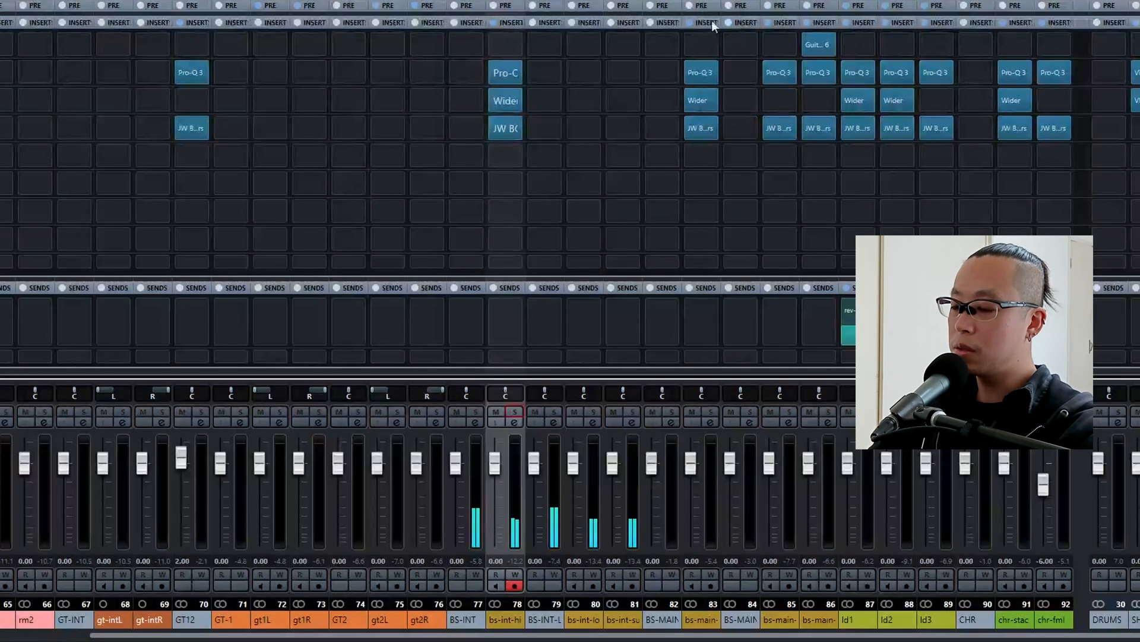
{"action": "left_click", "coordinate": [487, 456]}
{"action": "scroll", "coordinate": [487, 456], "scroll_direction": "down", "scroll_amount": 2}
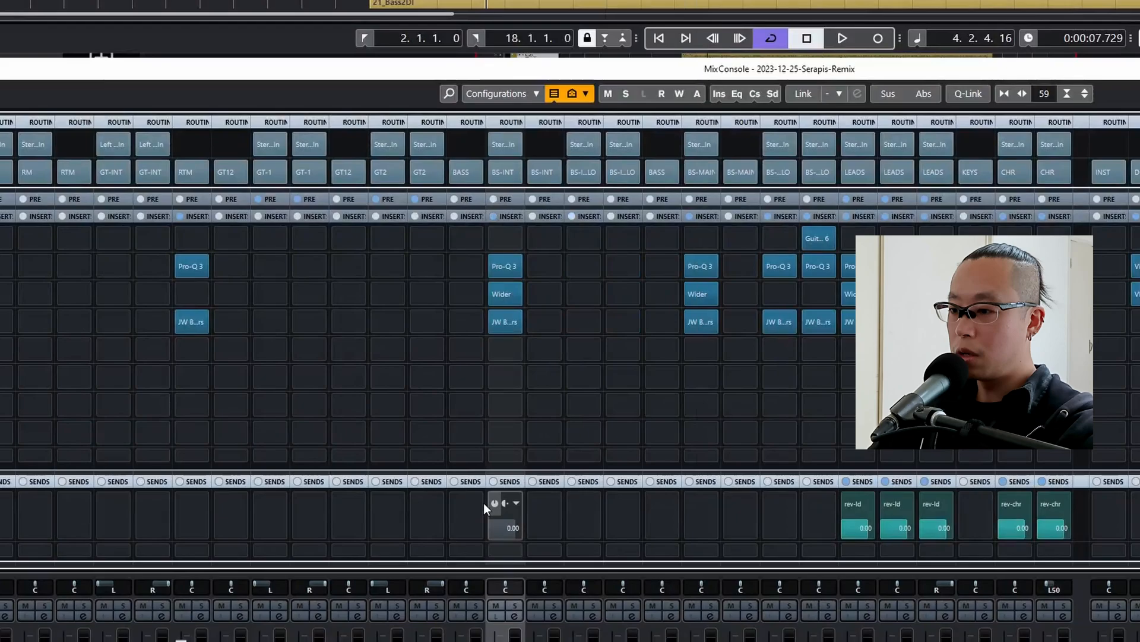
Send bs-int-hi to FX 5, load the CN-Long Room preset in its ValhallaVintageVerb and close the plugin.
{"action": "left_click", "coordinate": [491, 504]}
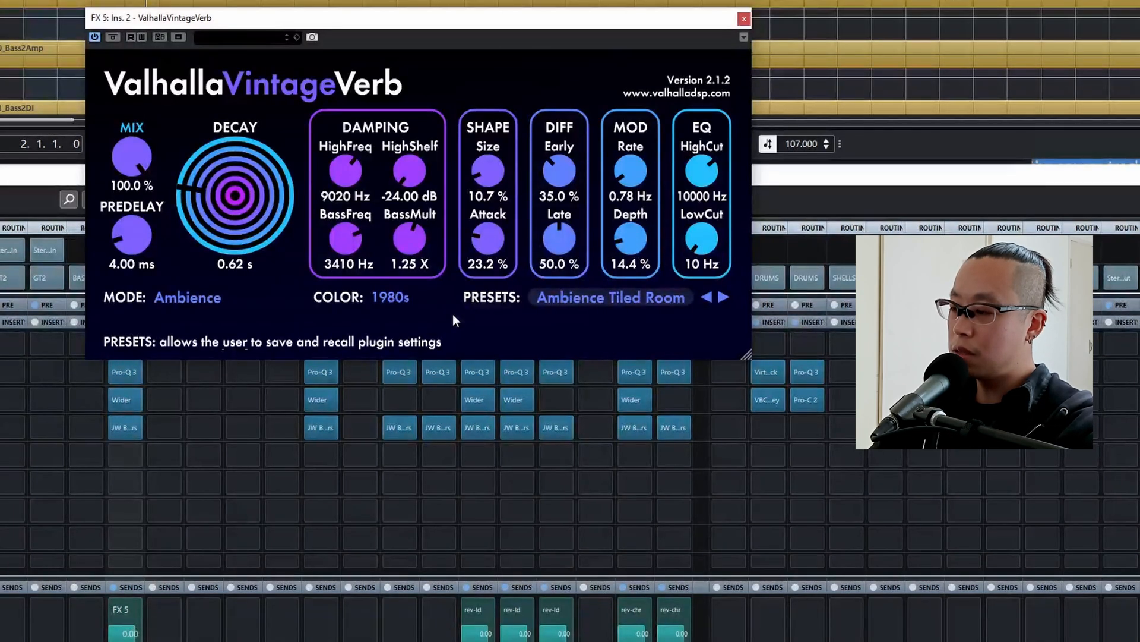
{"action": "left_click", "coordinate": [590, 297]}
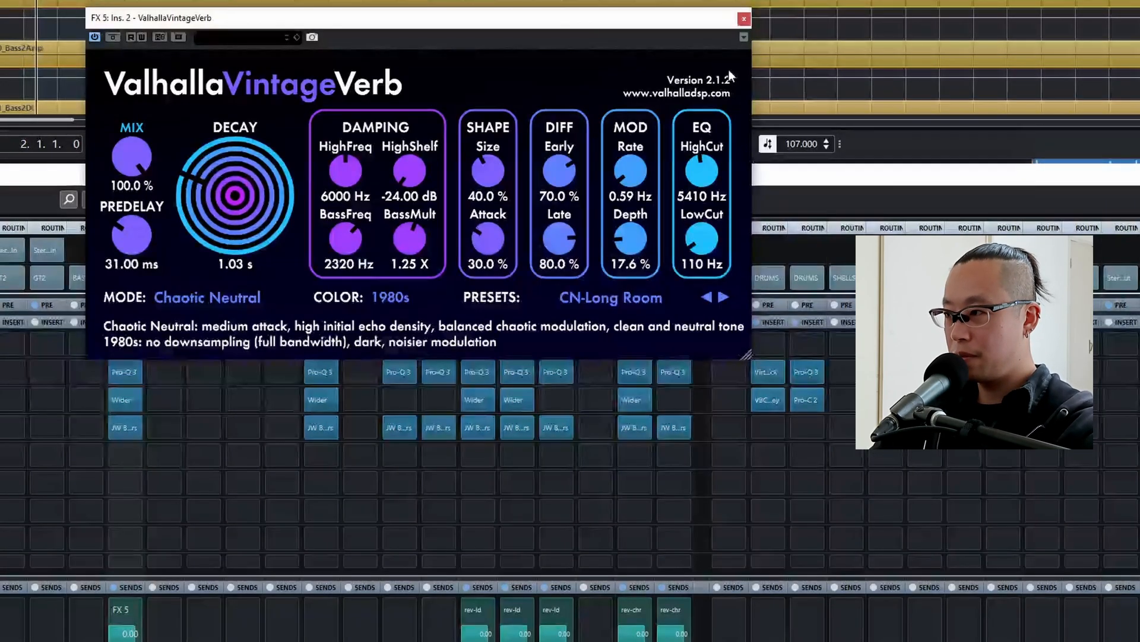
{"action": "left_click", "coordinate": [743, 18]}
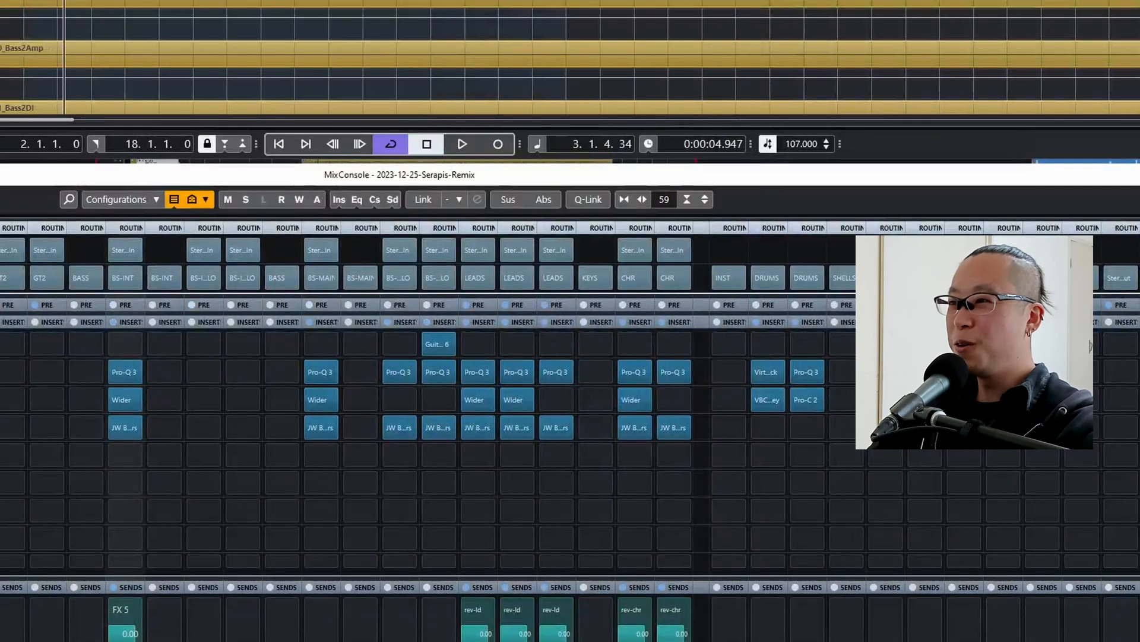
Set the FX 5 return fader to -2 dB and rename the channel reb-intbs.
{"action": "scroll", "coordinate": [704, 457], "scroll_direction": "down", "scroll_amount": 4}
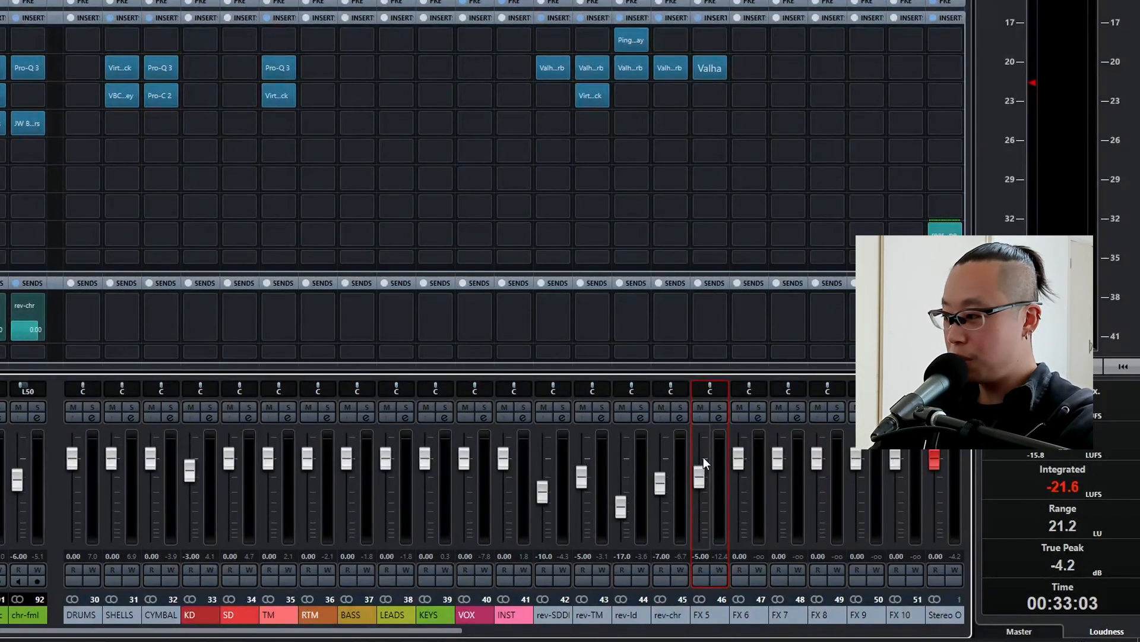
{"action": "scroll", "coordinate": [703, 457], "scroll_direction": "up", "scroll_amount": 2}
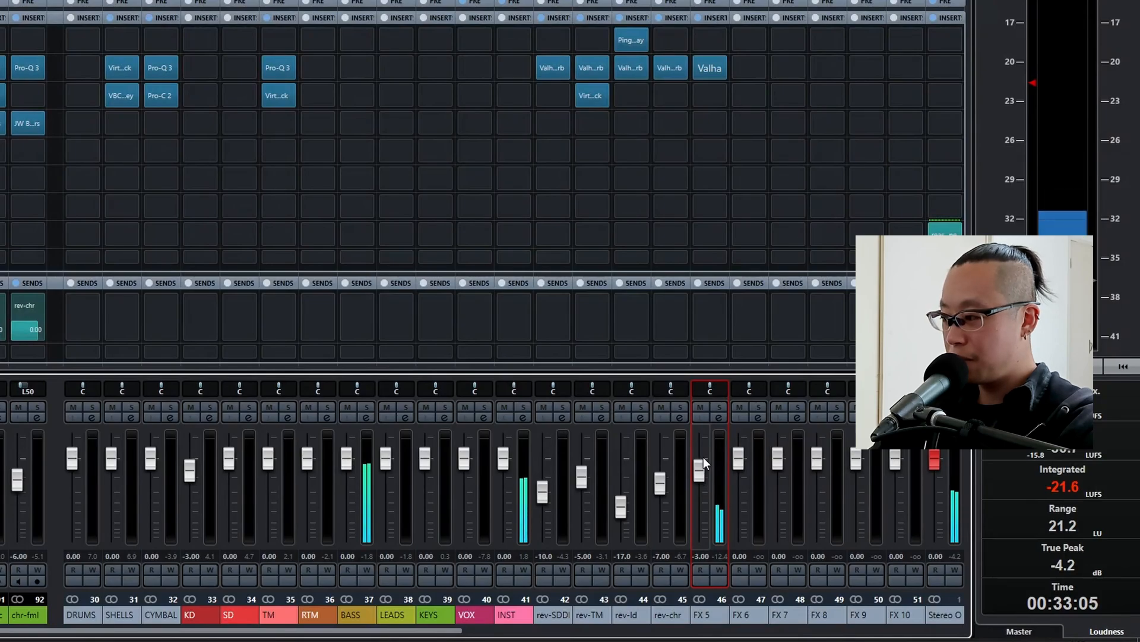
{"action": "scroll", "coordinate": [704, 458], "scroll_direction": "up", "scroll_amount": 1}
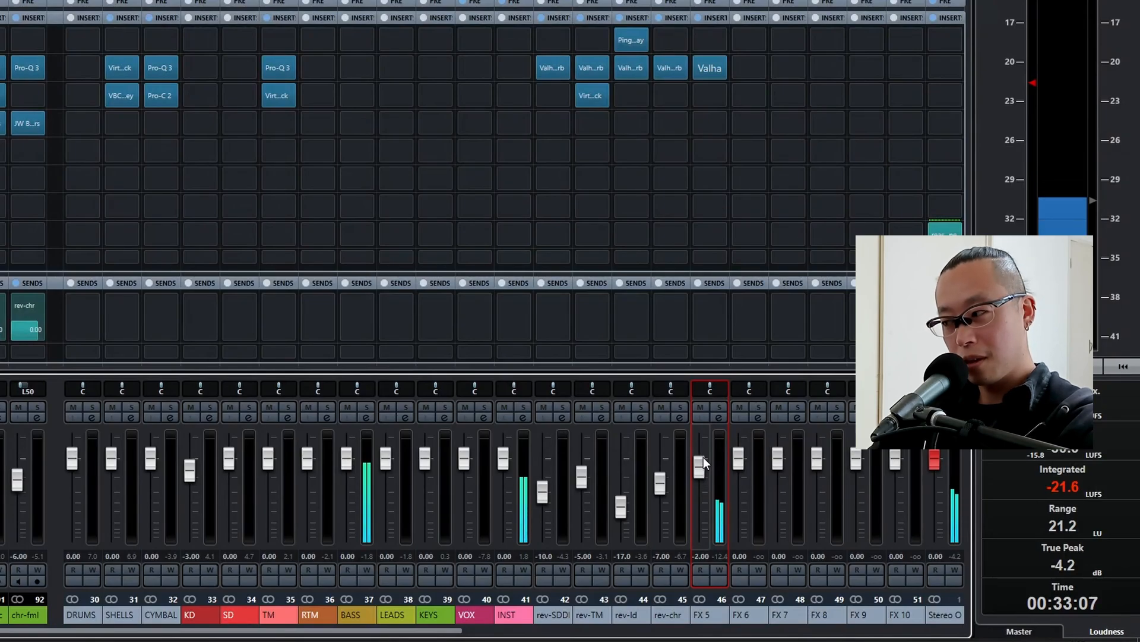
{"action": "double_click", "coordinate": [702, 614]}
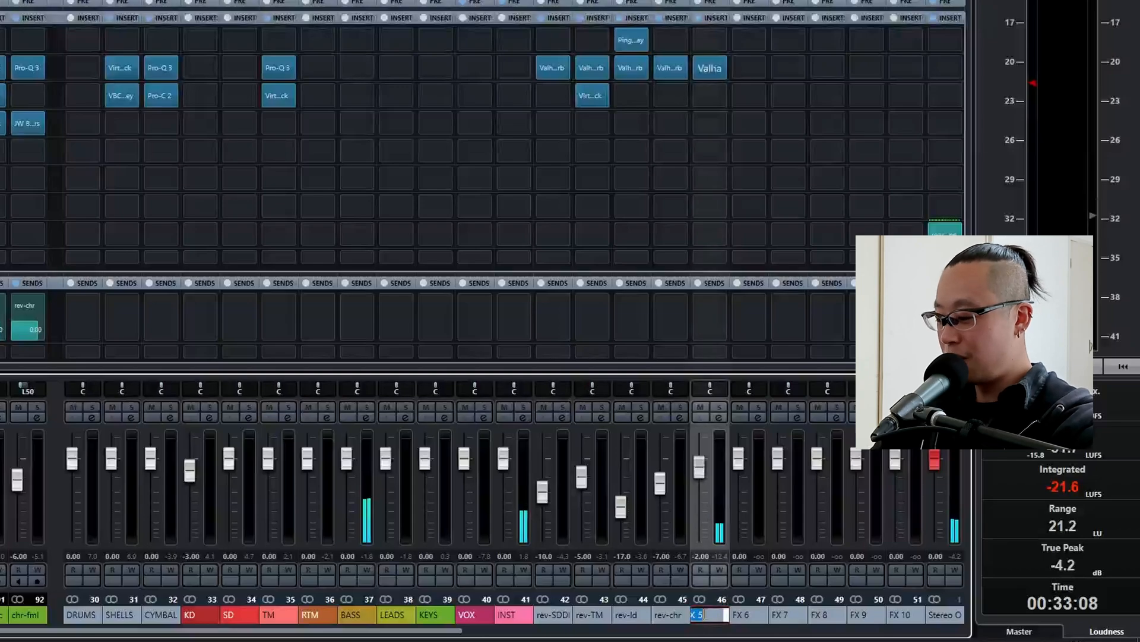
{"action": "type", "text": "re"}
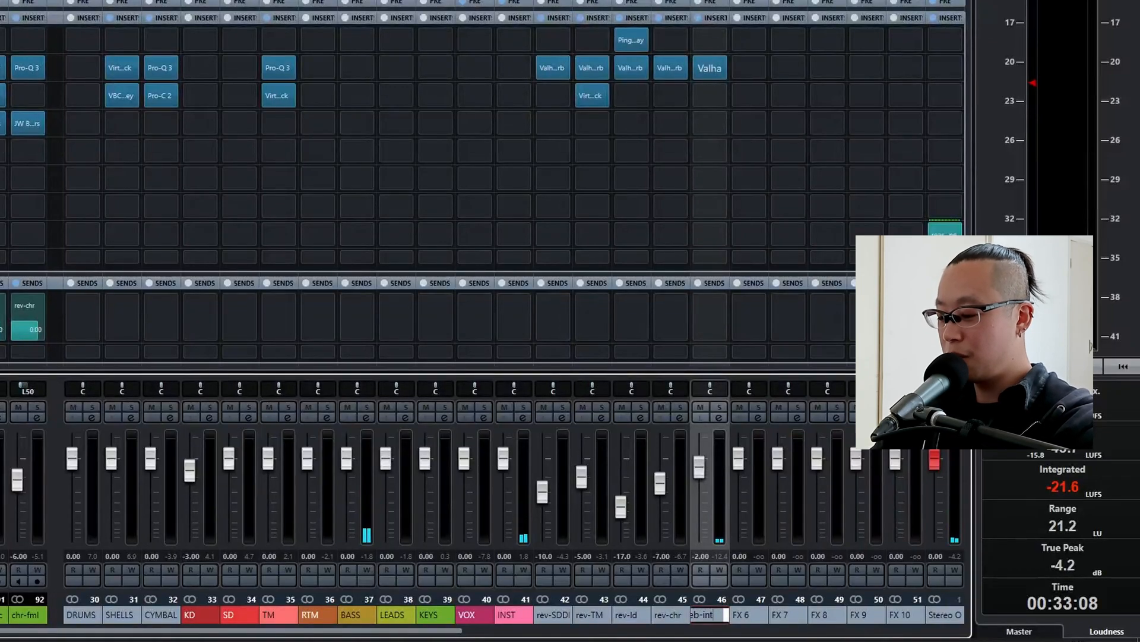
{"action": "type", "text": "b-intbs"}
{"action": "key", "text": "Return"}
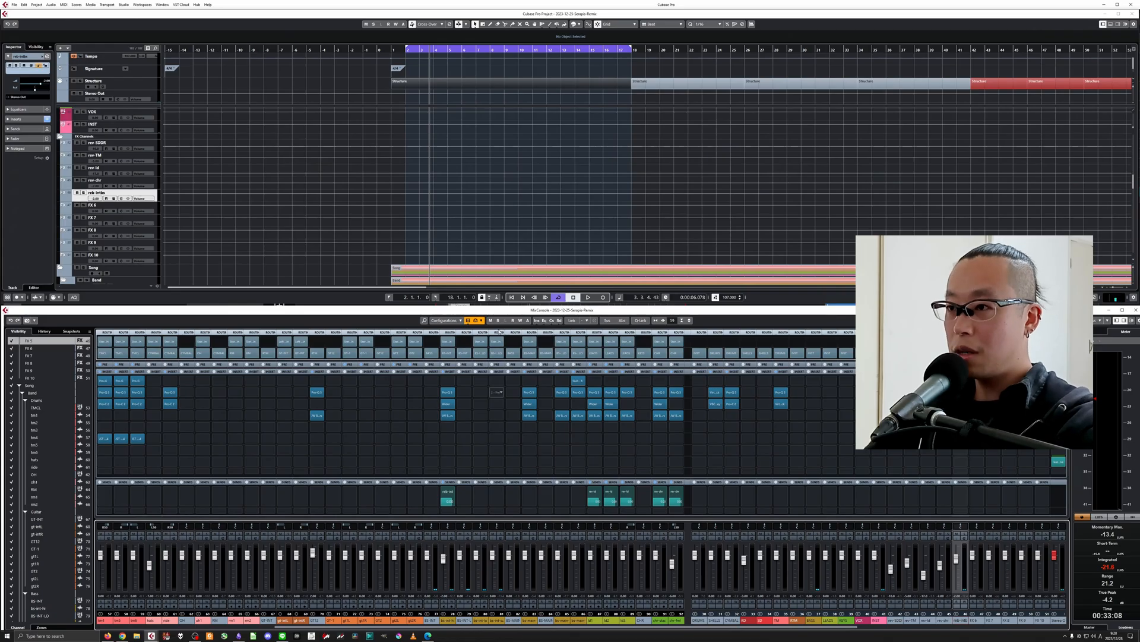
Copy the Pro-Q 3 insert from bs-int-hi to bs-int-lo and delete all its bands except the high cut.
{"action": "scroll", "coordinate": [386, 135], "scroll_direction": "down", "scroll_amount": 5}
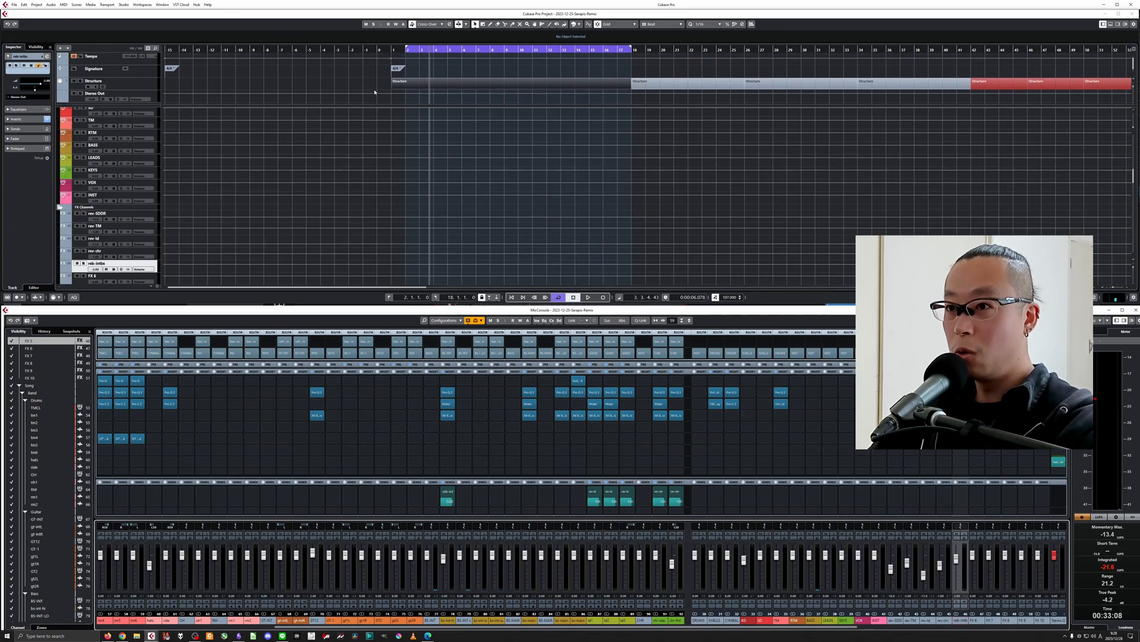
{"action": "scroll", "coordinate": [345, 188], "scroll_direction": "down", "scroll_amount": 8}
{"action": "left_click_drag", "start_coordinate": [504, 68], "coordinate": [578, 69]}
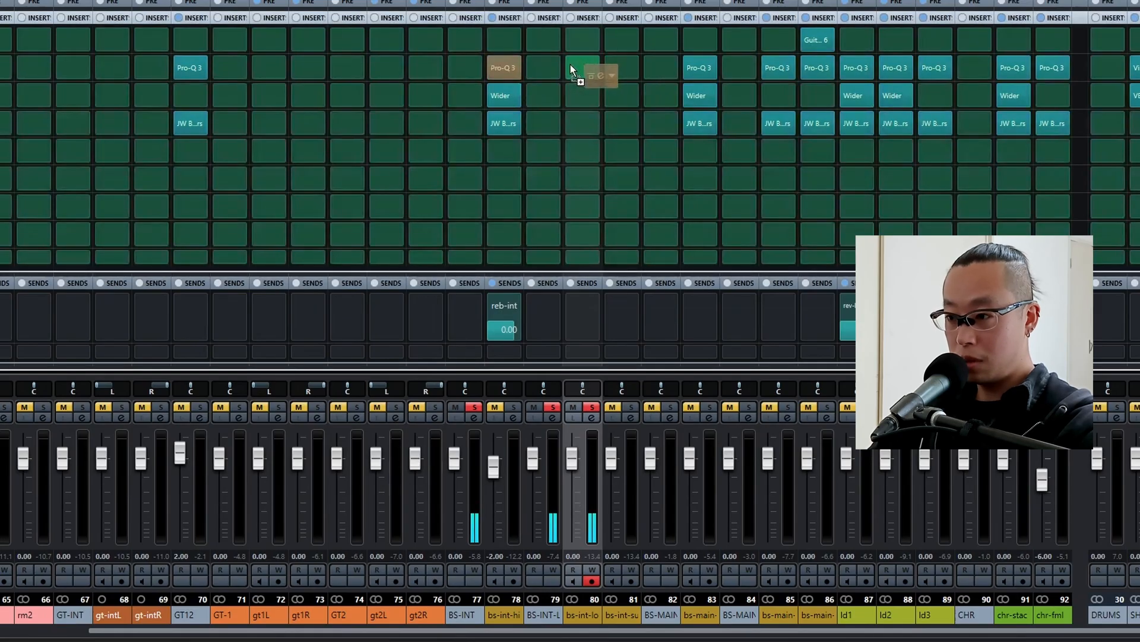
{"action": "double_click", "coordinate": [579, 69]}
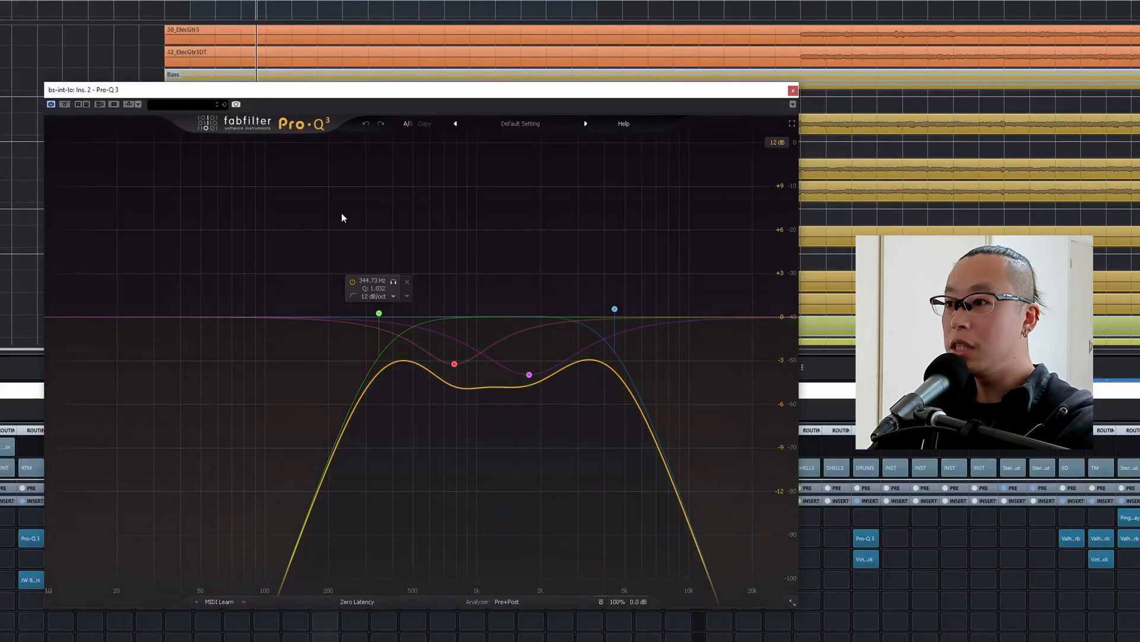
{"action": "left_click_drag", "start_coordinate": [341, 212], "coordinate": [569, 532]}
{"action": "left_click", "coordinate": [562, 528]}
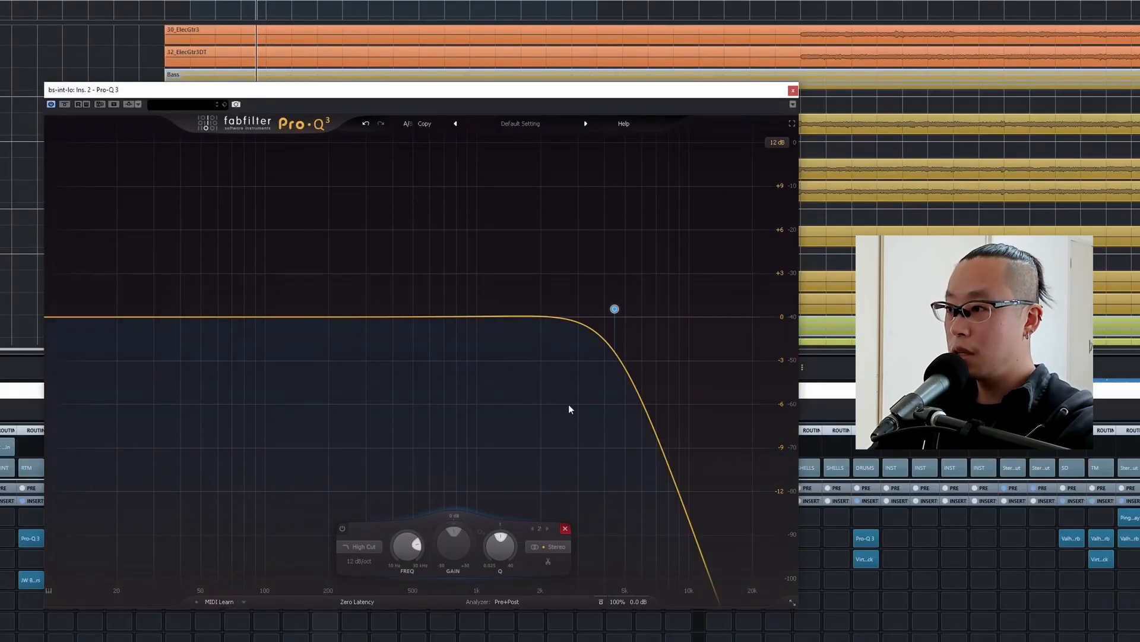
During playback, lower the bs-int-lo high cut to about 200 Hz, then stop and close the EQ.
{"action": "key", "text": "space"}
{"action": "left_click_drag", "start_coordinate": [614, 309], "coordinate": [329, 310]}
{"action": "key", "text": "space"}
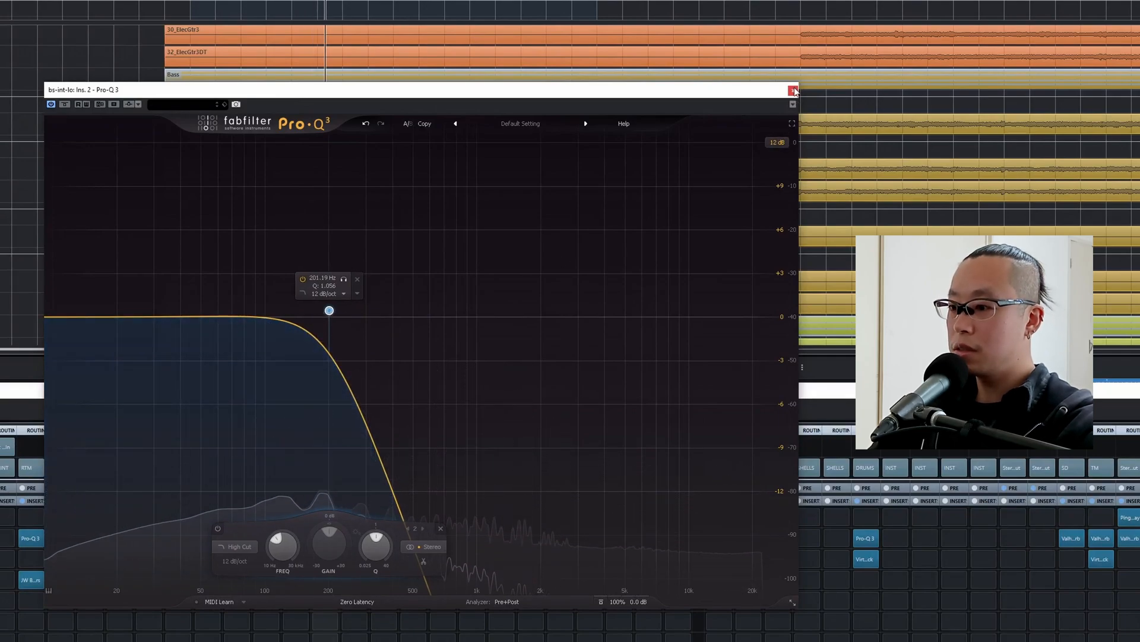
{"action": "left_click", "coordinate": [793, 91]}
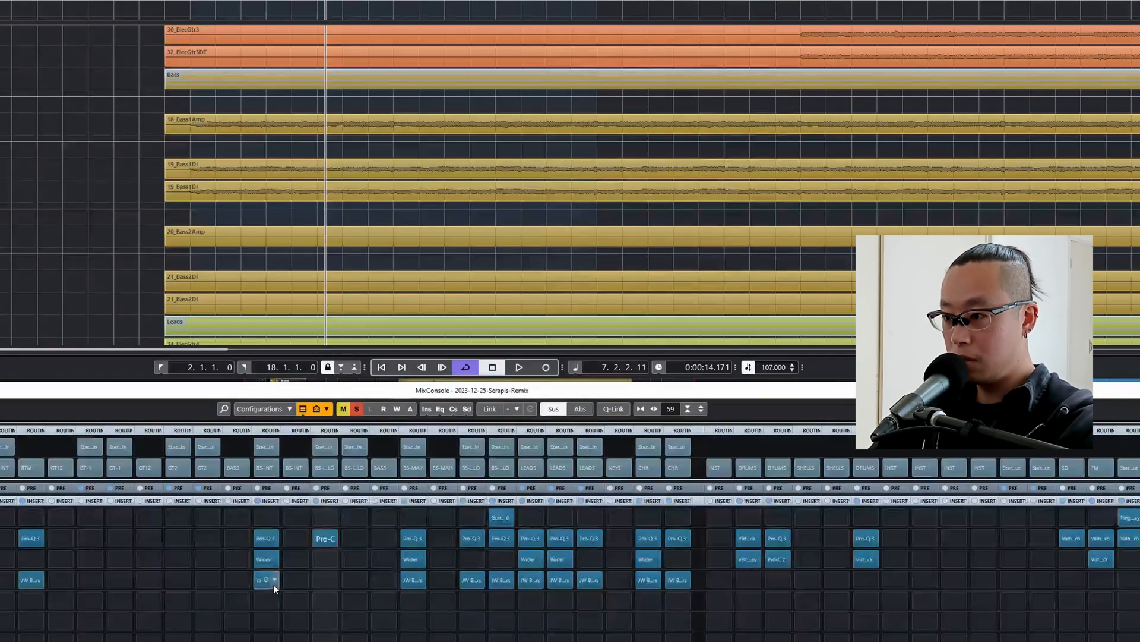
Copy JW BG-Guitars from bs-int-hi to bs-int-lo, lower both sliders linked, unlink them and set Crush to about -18.8.
{"action": "left_click_drag", "start_coordinate": [274, 584], "coordinate": [322, 580]}
{"action": "left_click", "coordinate": [323, 581]}
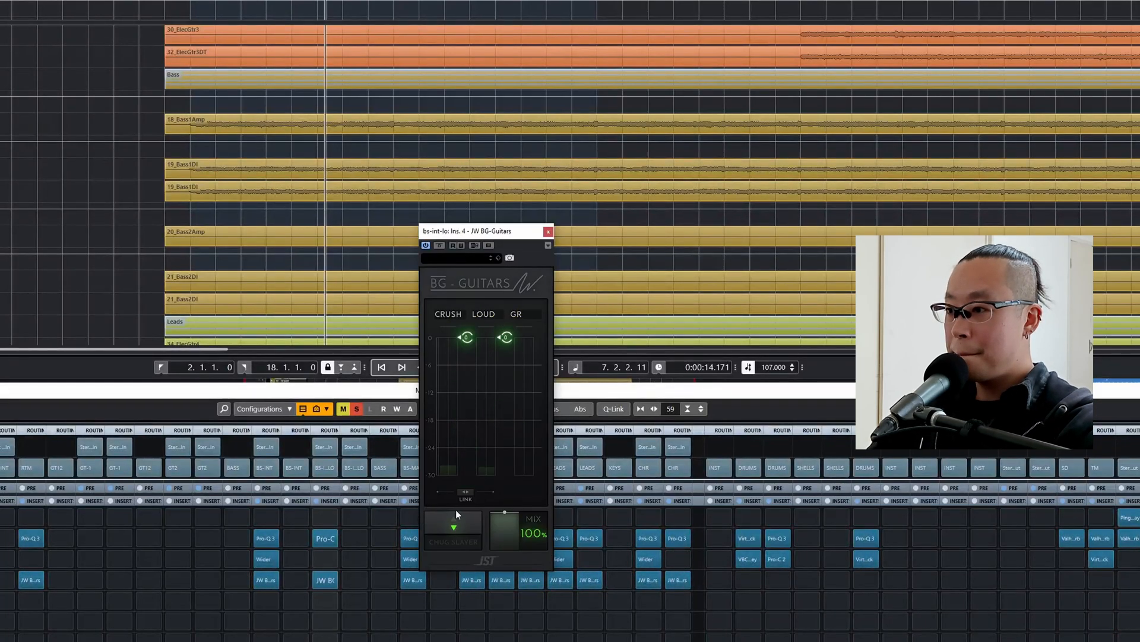
{"action": "left_click", "coordinate": [462, 493]}
{"action": "left_click_drag", "start_coordinate": [466, 374], "coordinate": [489, 372]}
{"action": "left_click", "coordinate": [465, 494]}
{"action": "left_click_drag", "start_coordinate": [467, 444], "coordinate": [466, 423]}
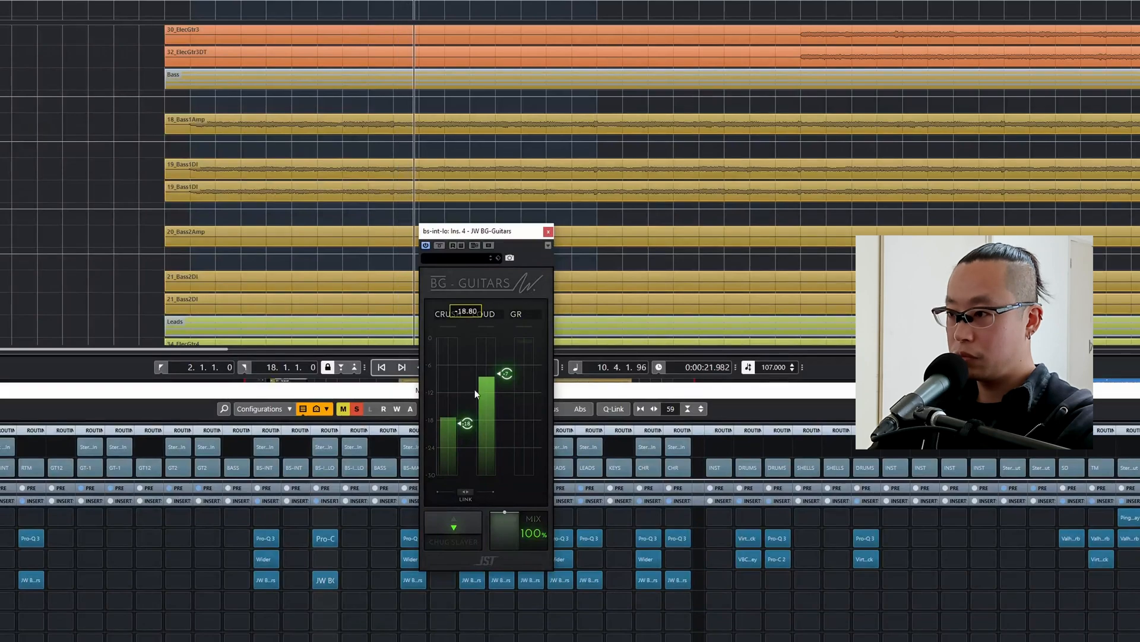
{"action": "left_click", "coordinate": [548, 231]}
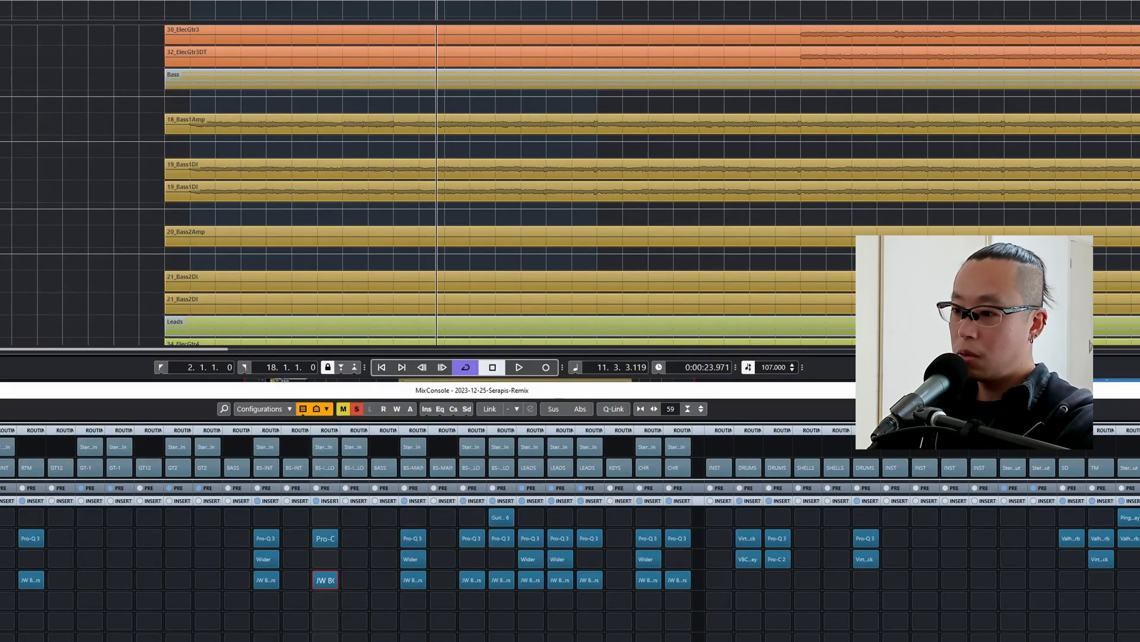
Pull the bs-int-su fader down to silence, audition bs-int-lo with and without solo, and restore the fader to 0 dB.
{"action": "left_click_drag", "start_coordinate": [600, 462], "coordinate": [562, 523]}
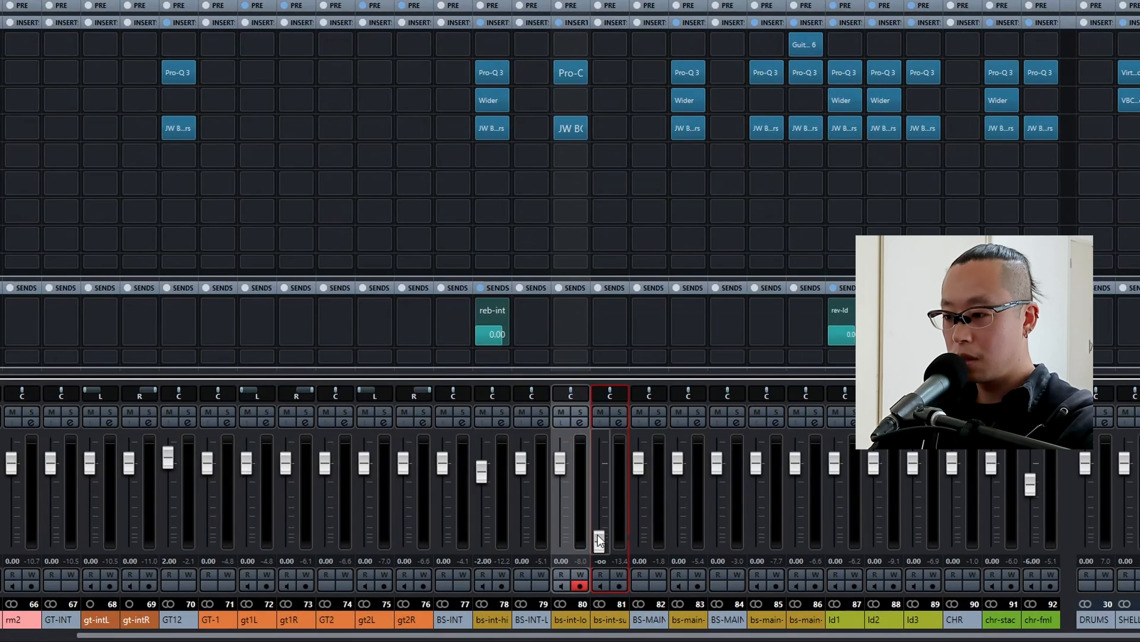
{"action": "left_click", "coordinate": [563, 460]}
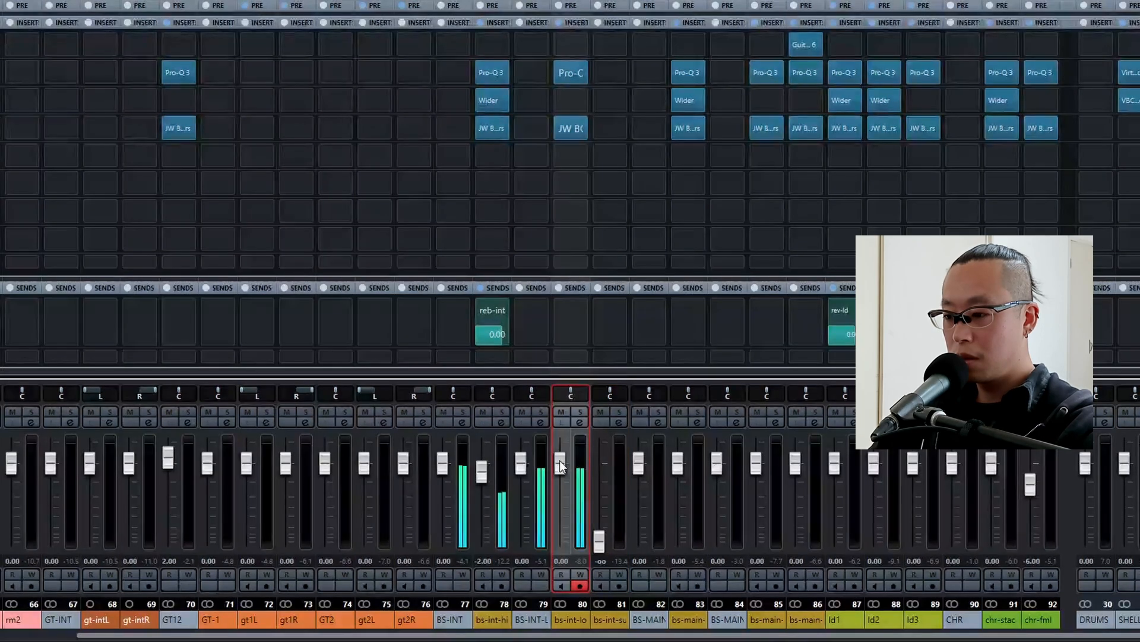
{"action": "left_click", "coordinate": [600, 541], "text": "ctrl"}
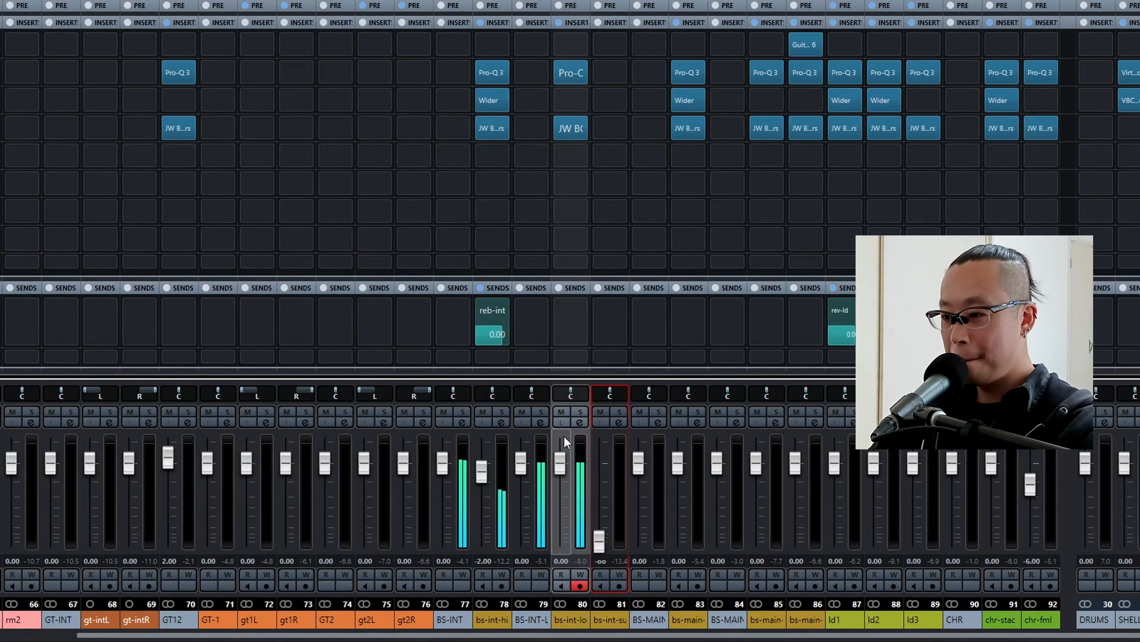
{"action": "left_click", "coordinate": [582, 411]}
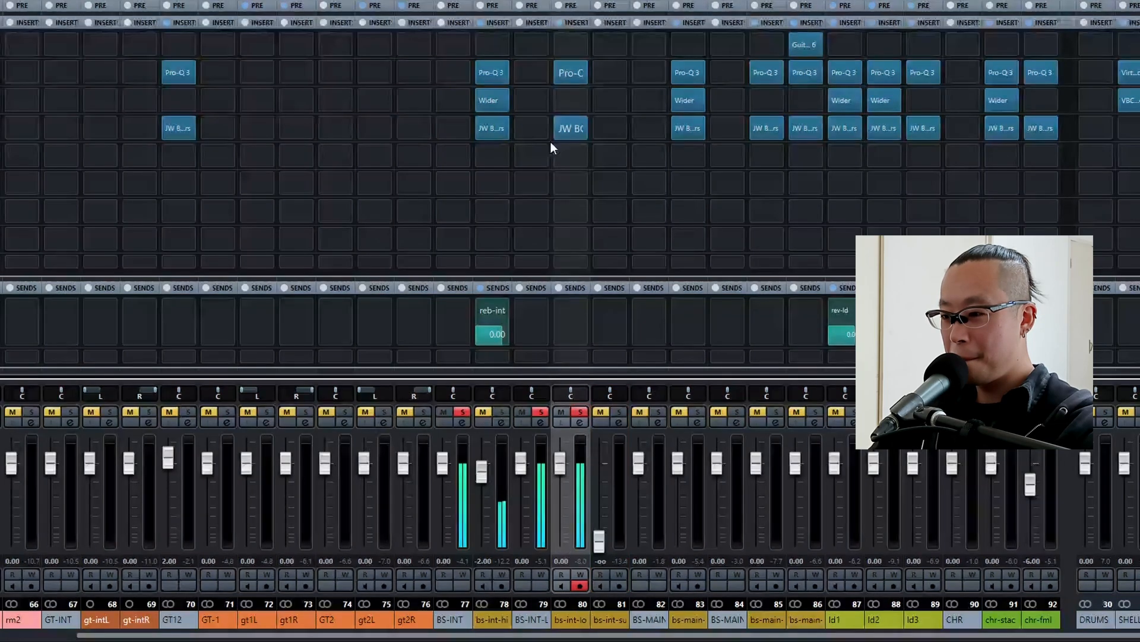
{"action": "left_click", "coordinate": [581, 411]}
{"action": "left_click", "coordinate": [600, 538], "text": "ctrl"}
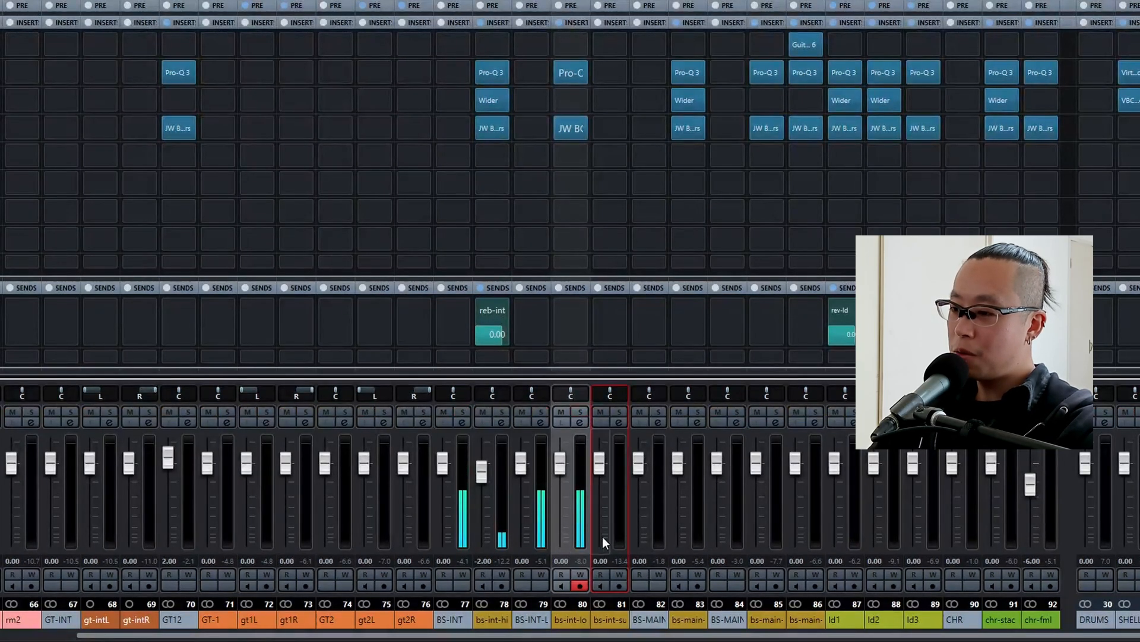
Solo bs-int-su and copy the Guitar Rig 6 insert to it from the last main bass channel.
{"action": "left_click", "coordinate": [618, 411]}
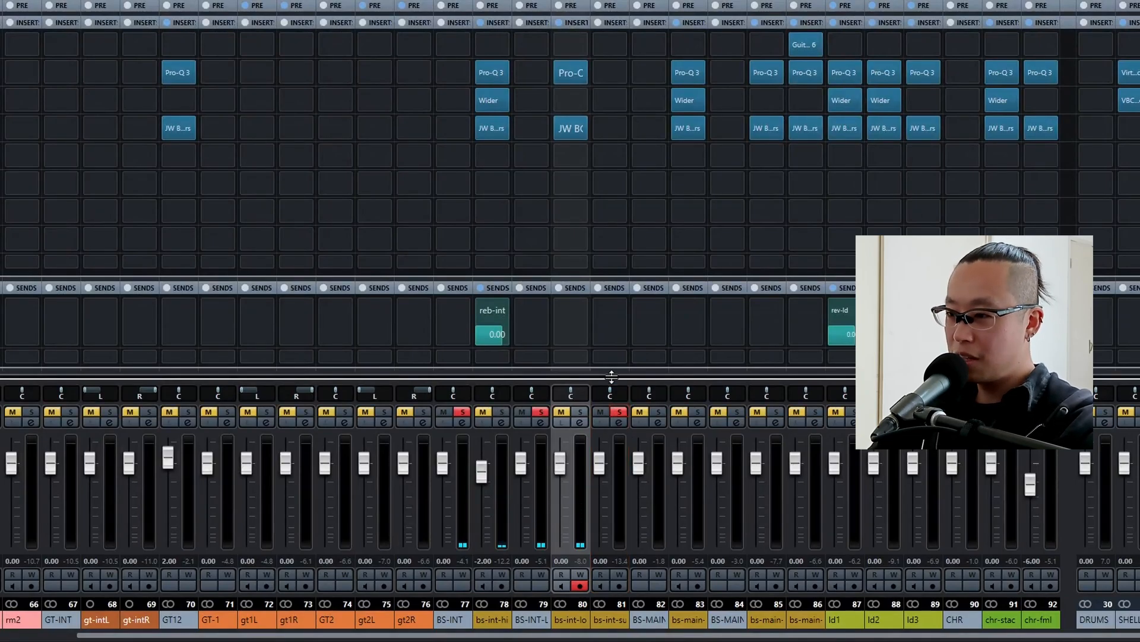
{"action": "left_click_drag", "start_coordinate": [807, 30], "coordinate": [603, 48]}
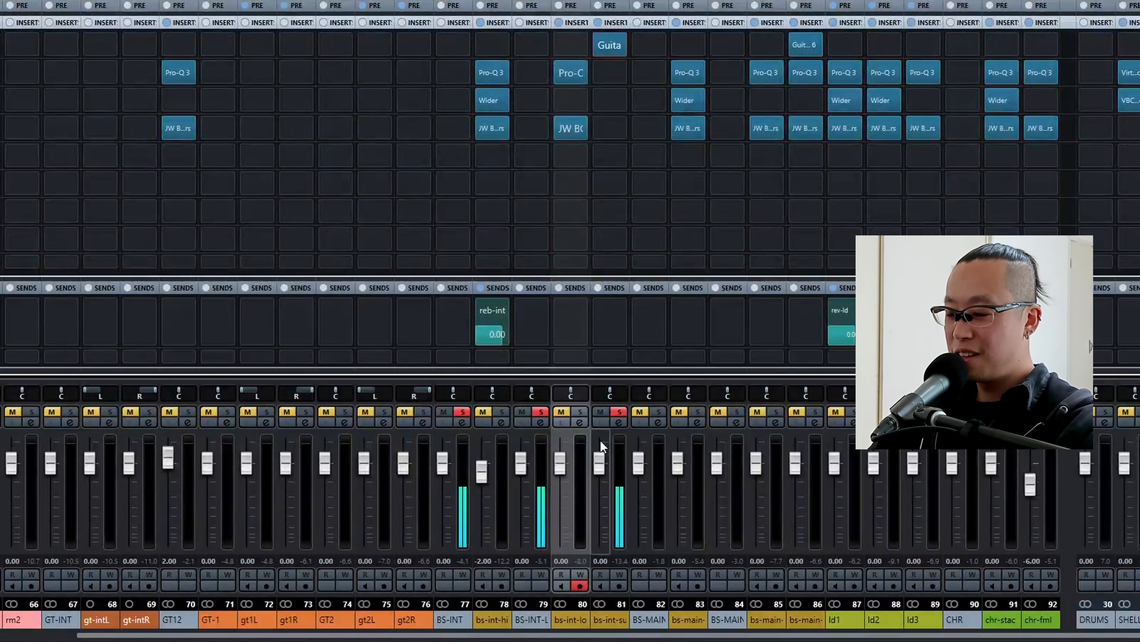
Copy the Pro-Q 3 insert from bs-int-lo to bs-int-sub and lower its high-cut frequency below 100 Hz.
{"action": "left_click_drag", "start_coordinate": [574, 71], "coordinate": [612, 70]}
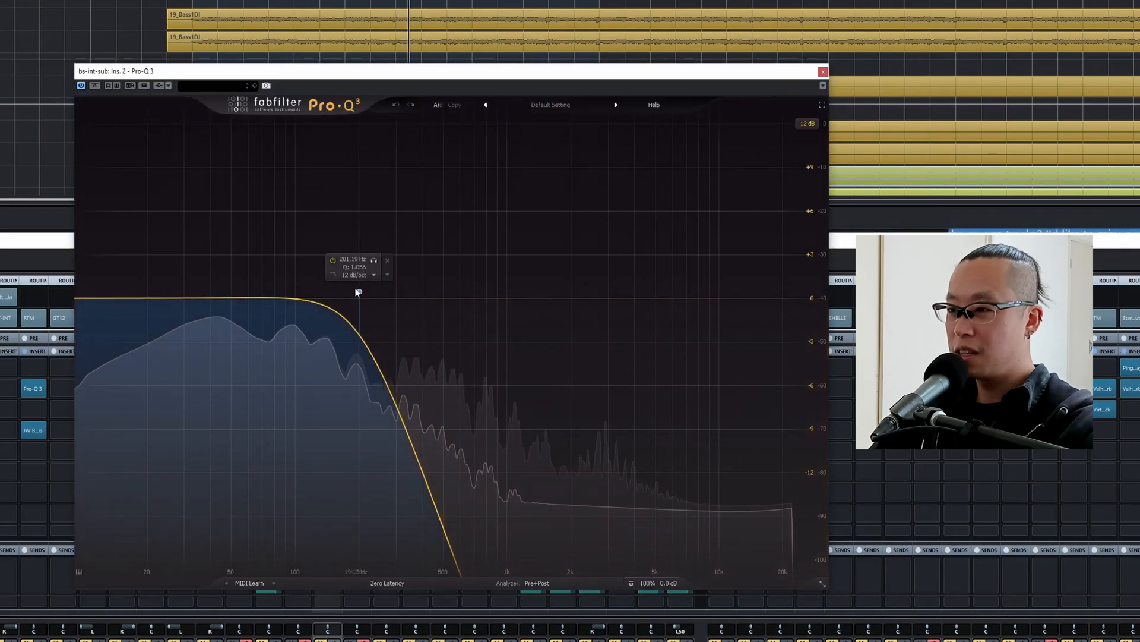
{"action": "left_click_drag", "start_coordinate": [360, 297], "coordinate": [256, 298]}
{"action": "key", "text": "Escape"}
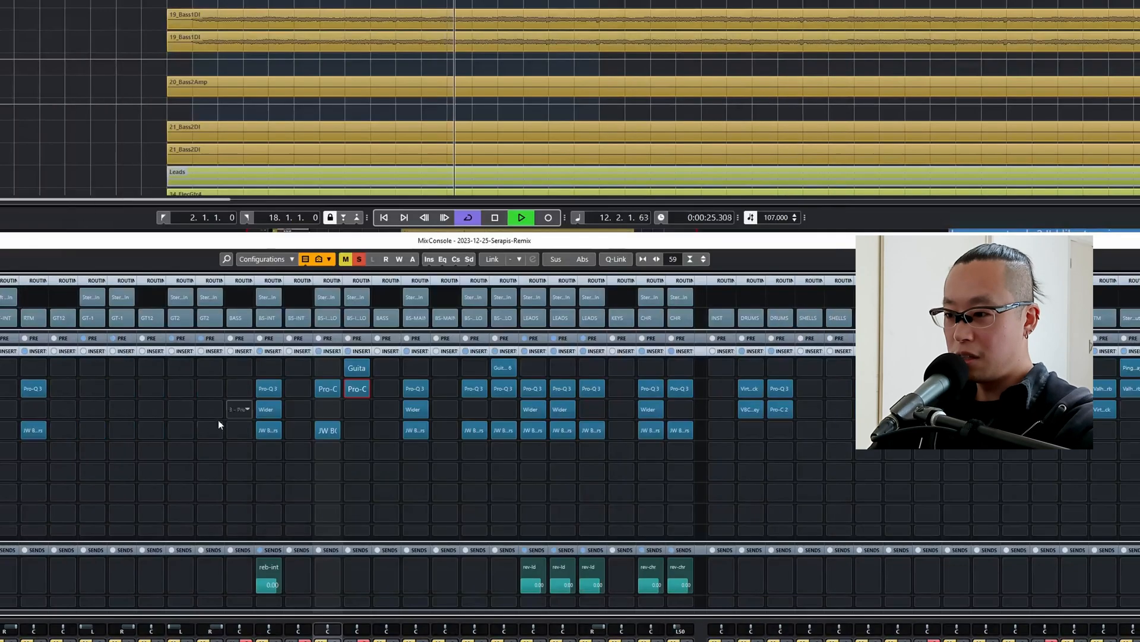
Copy JW BG-Guitars from bs-int-lo to bs-int-sub and set its Crush to -19.70 during playback.
{"action": "key", "text": "space"}
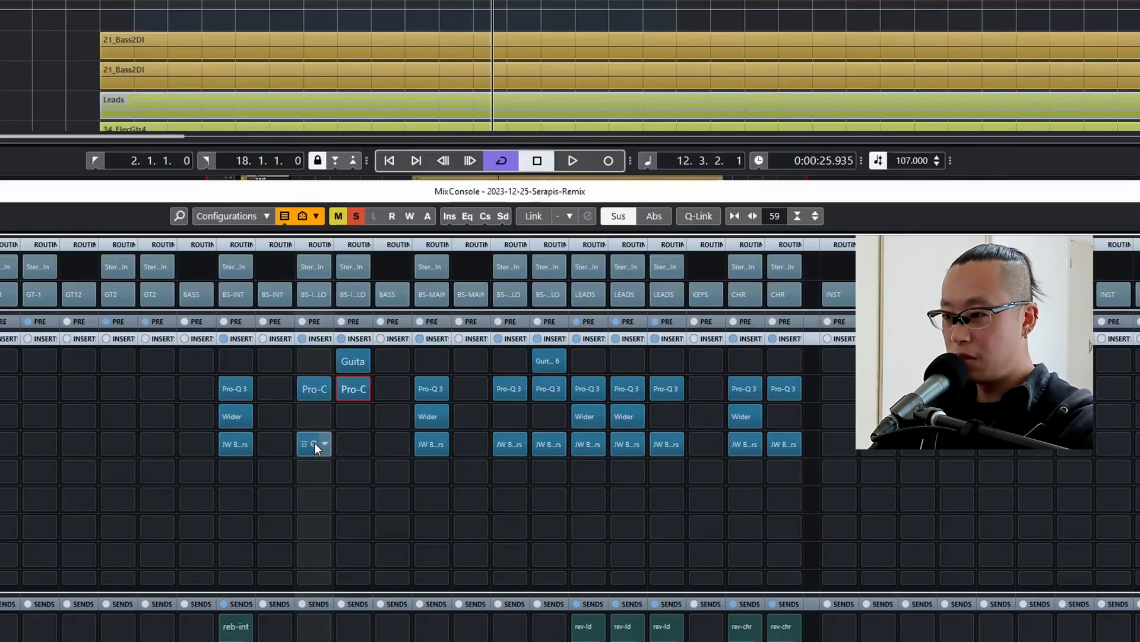
{"action": "left_click_drag", "start_coordinate": [314, 443], "coordinate": [350, 442]}
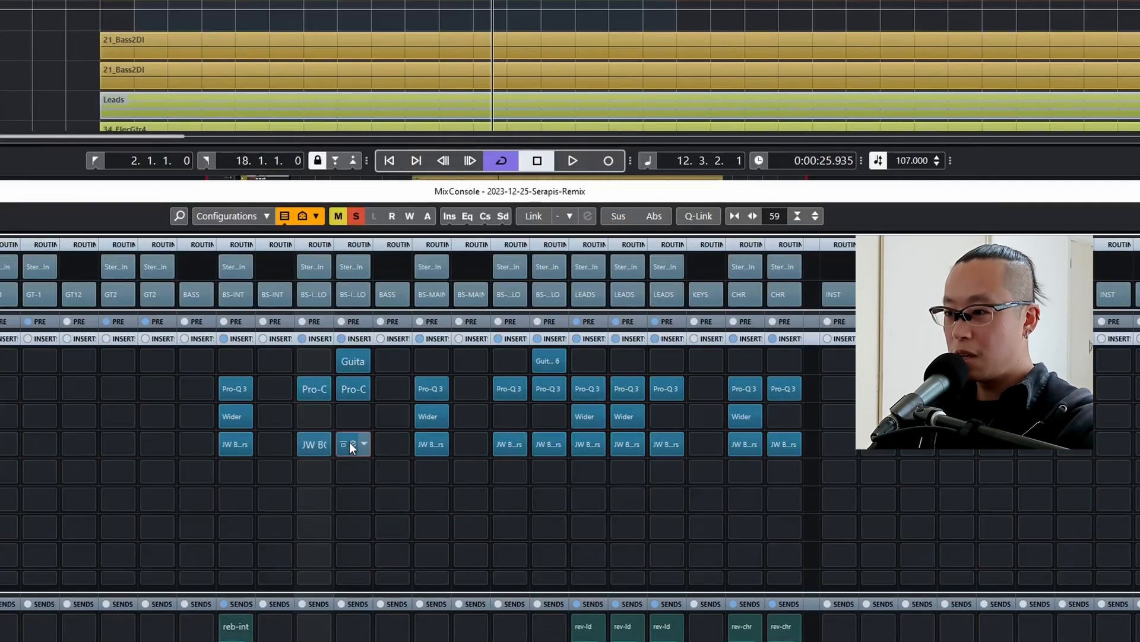
{"action": "left_click", "coordinate": [352, 443]}
{"action": "key", "text": "space"}
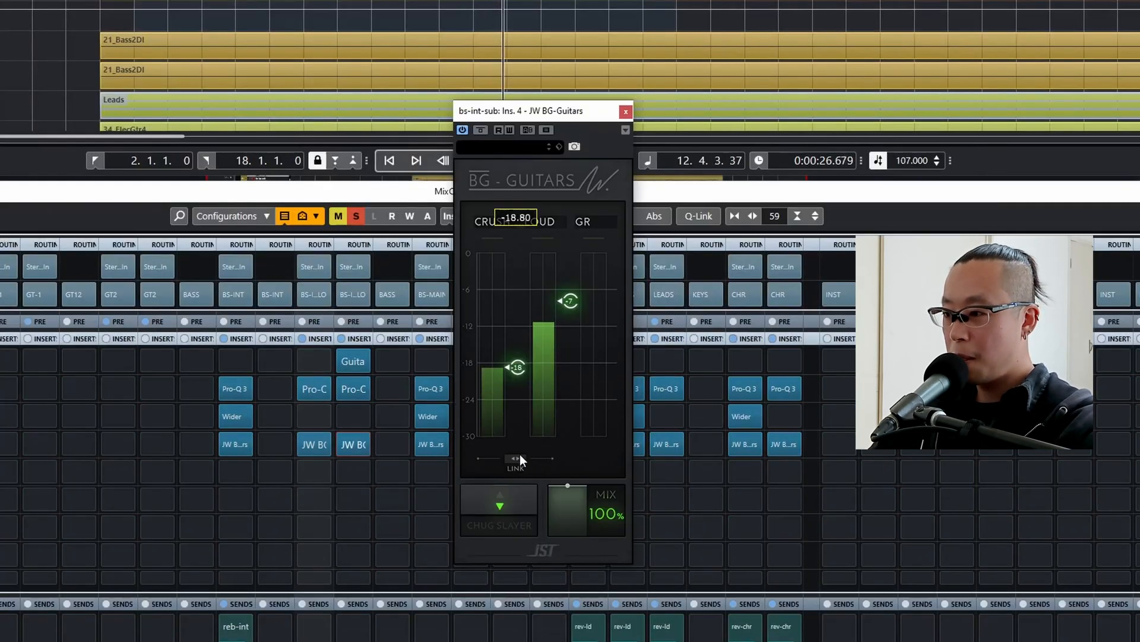
{"action": "left_click_drag", "start_coordinate": [519, 453], "coordinate": [516, 370]}
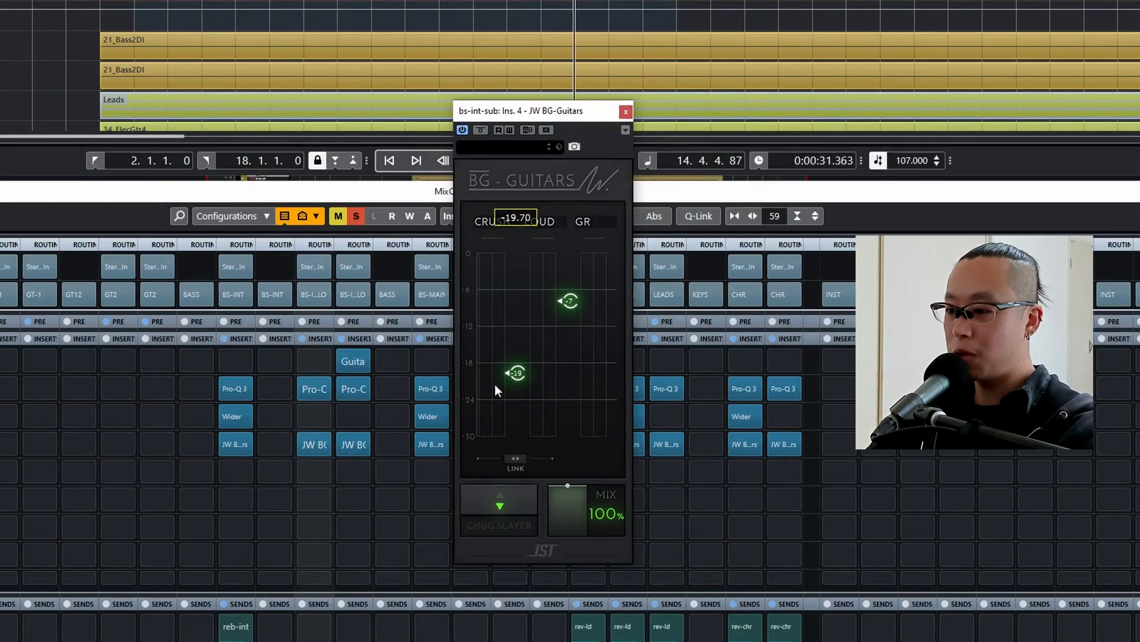
Clear the solos, play from the loop start and compare the mix with bs-int-sub muted and unmuted.
{"action": "key", "text": "s"}
{"action": "key", "text": "KP_1"}
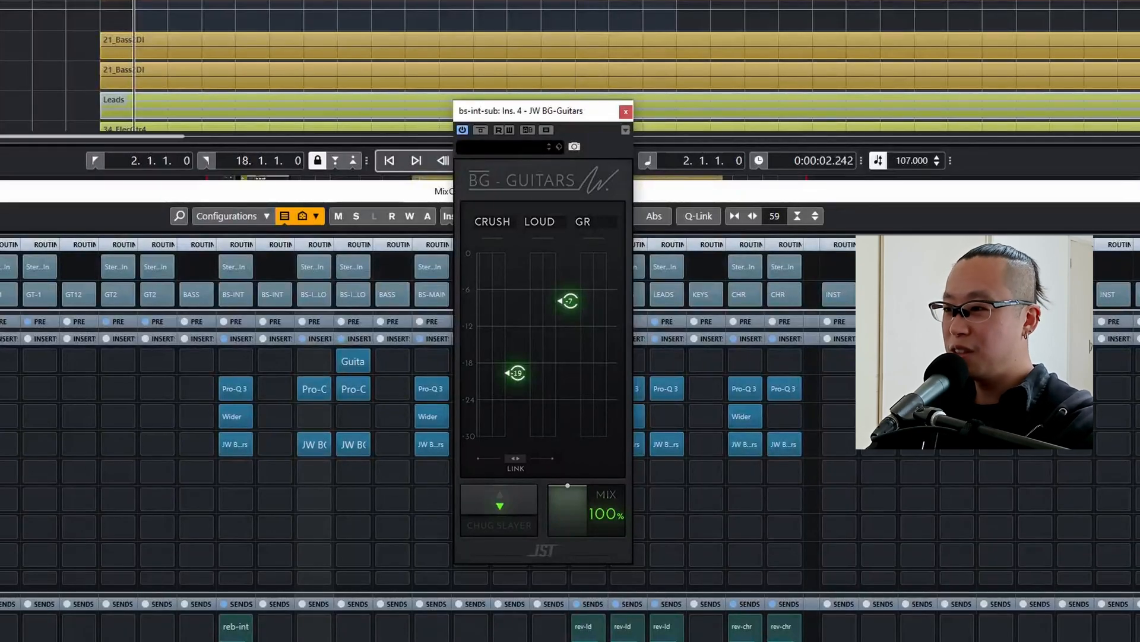
{"action": "key", "text": "space"}
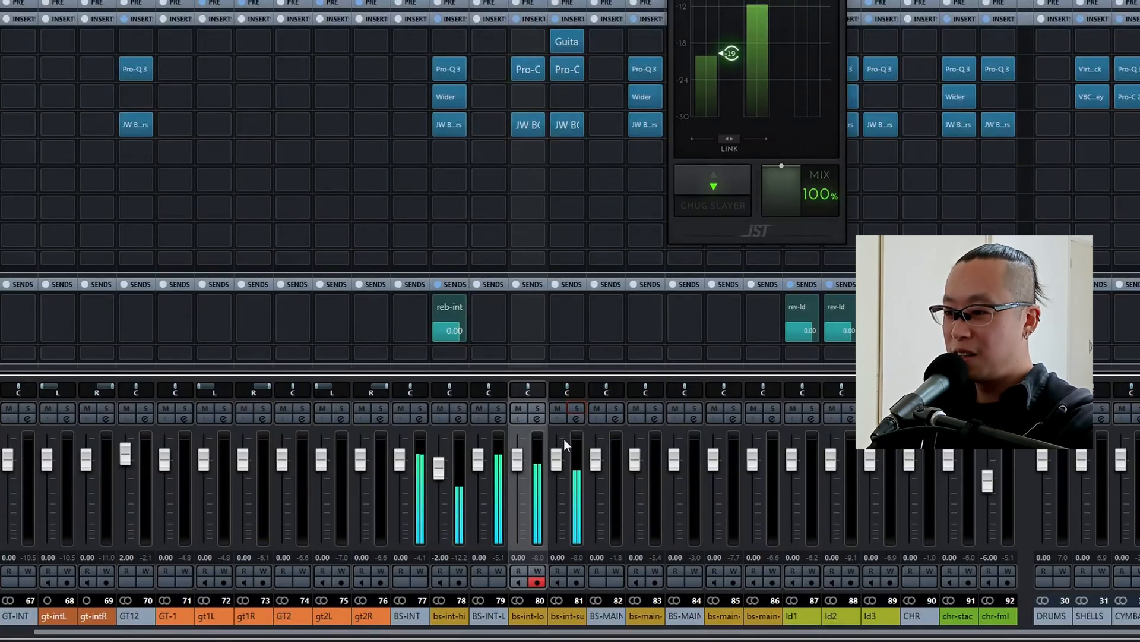
{"action": "left_click", "coordinate": [559, 409]}
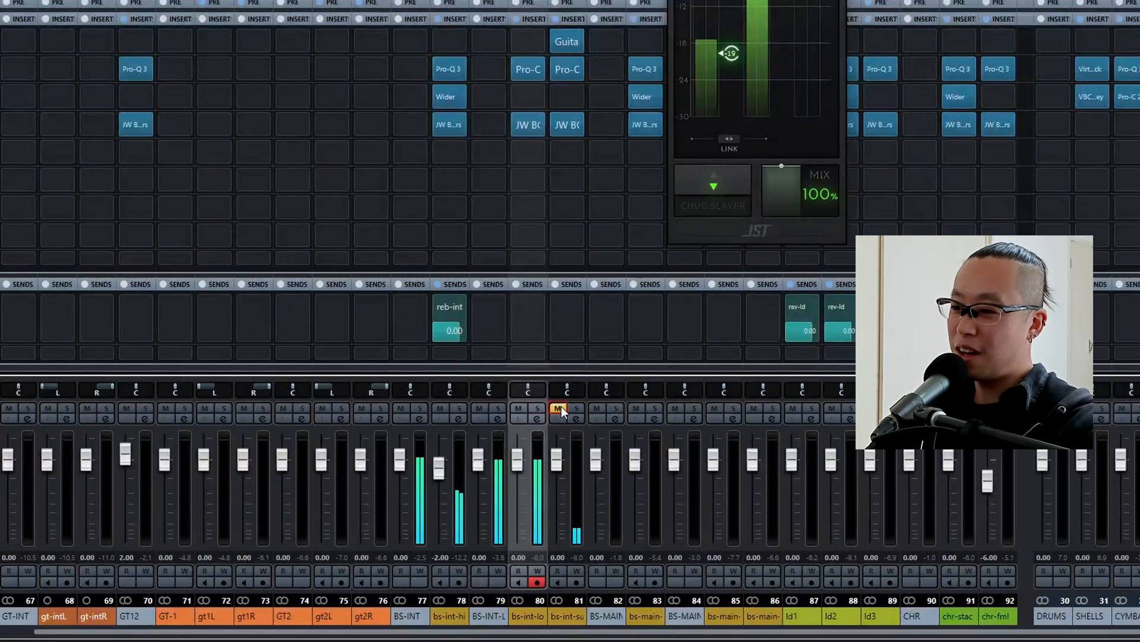
{"action": "left_click", "coordinate": [559, 408]}
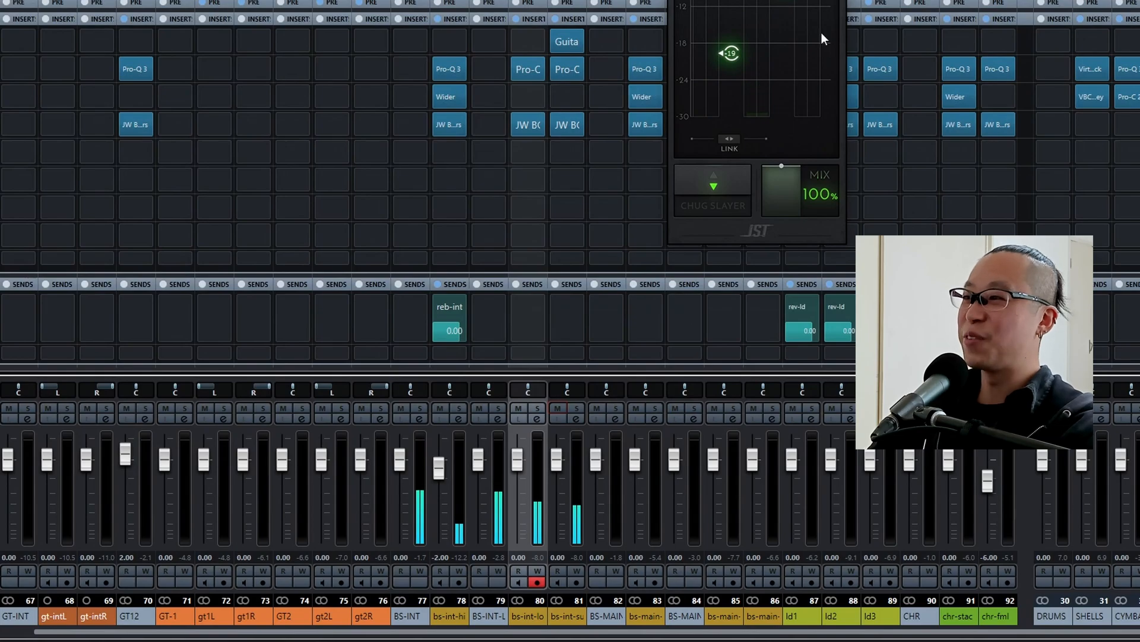
Set Crush to about -22 and Loud to -6.00 in bs-int-sub's JW BG-Guitars, and close the plug-in.
{"action": "left_click", "coordinate": [556, 459]}
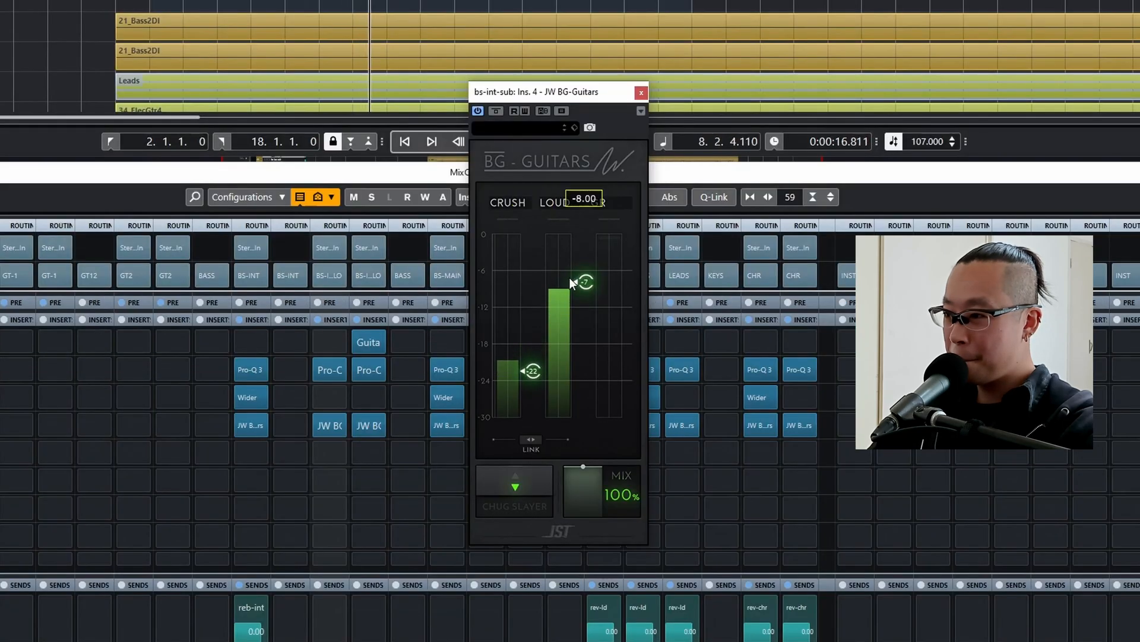
{"action": "left_click_drag", "start_coordinate": [569, 277], "coordinate": [584, 263]}
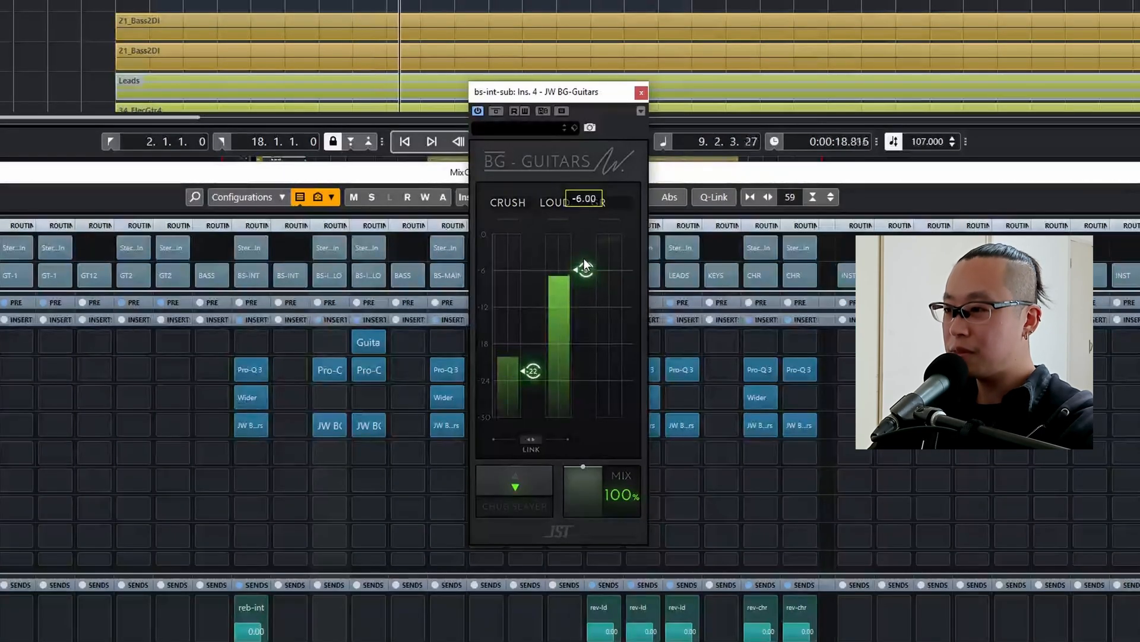
{"action": "left_click", "coordinate": [640, 92]}
Set the loop range to the first group of red structure sections, bars 42 to 58.
{"action": "scroll", "coordinate": [283, 166], "scroll_direction": "down", "scroll_amount": 4}
{"action": "scroll", "coordinate": [293, 172], "scroll_direction": "down", "scroll_amount": 5}
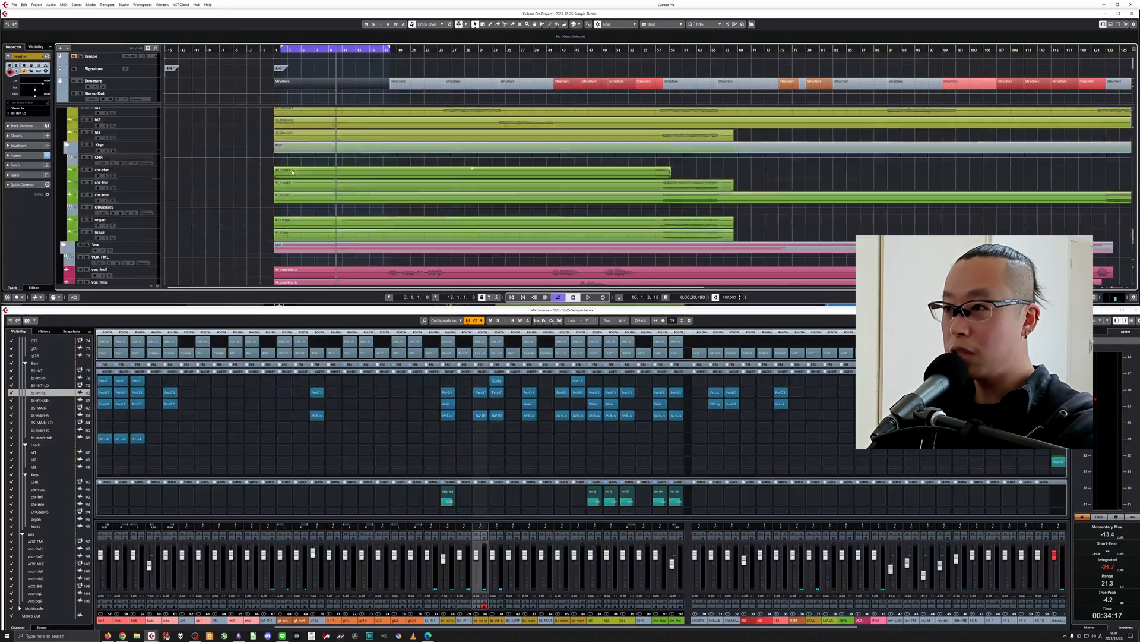
{"action": "scroll", "coordinate": [261, 189], "scroll_direction": "down", "scroll_amount": 3}
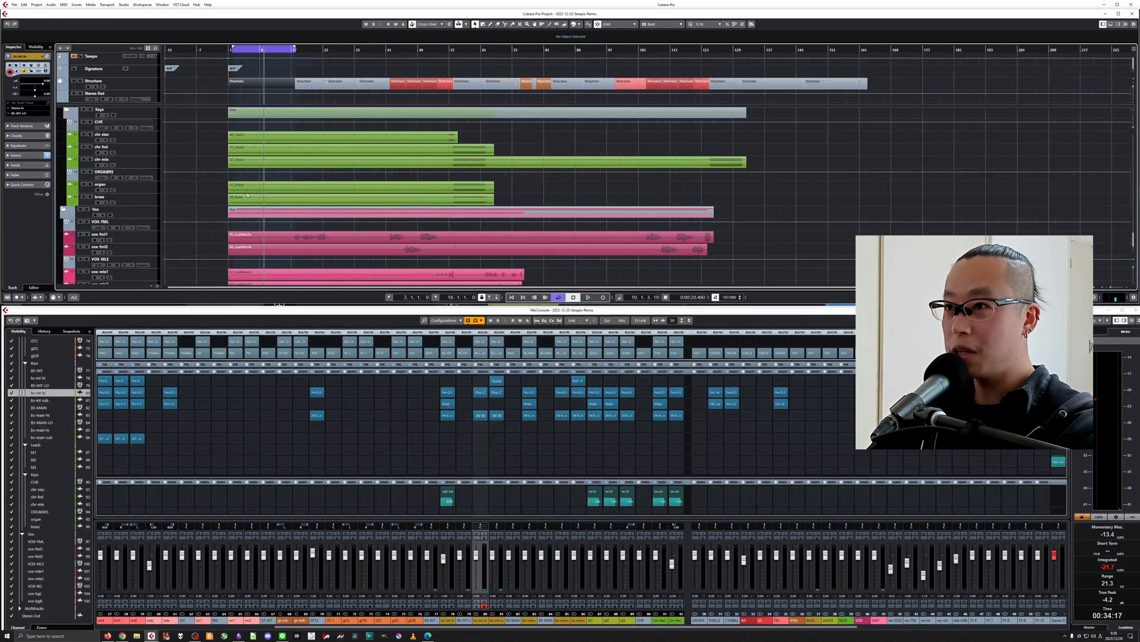
{"action": "scroll", "coordinate": [261, 191], "scroll_direction": "up", "scroll_amount": 6}
{"action": "scroll", "coordinate": [417, 135], "scroll_direction": "up", "scroll_amount": 1}
{"action": "left_click_drag", "start_coordinate": [394, 48], "coordinate": [493, 156]}
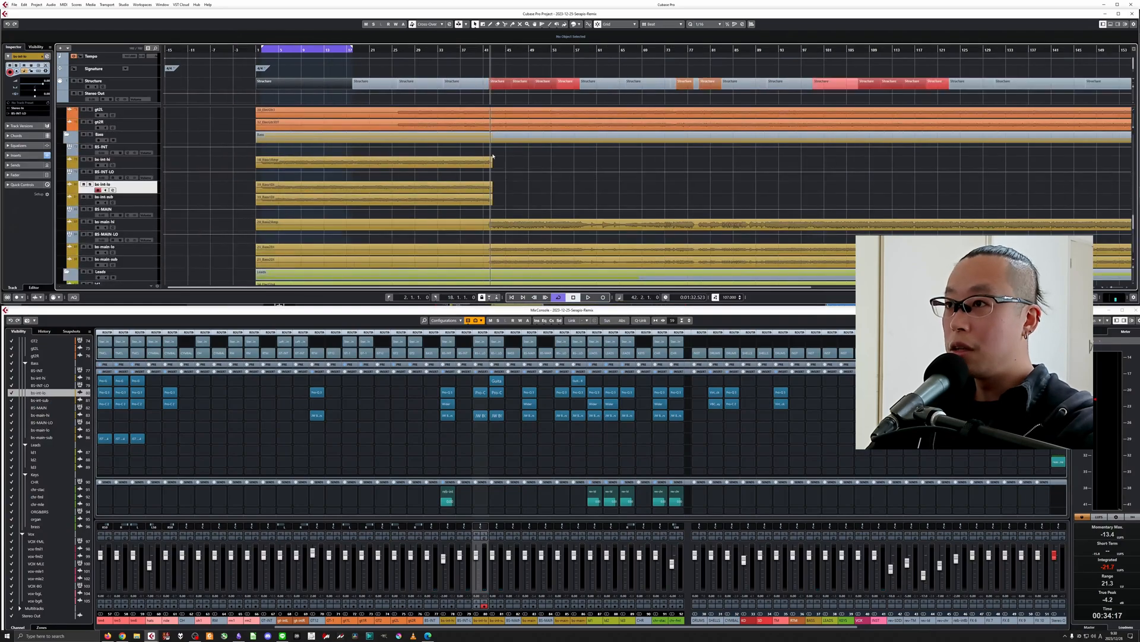
{"action": "left_click_drag", "start_coordinate": [494, 63], "coordinate": [573, 89]}
{"action": "key", "text": "p"}
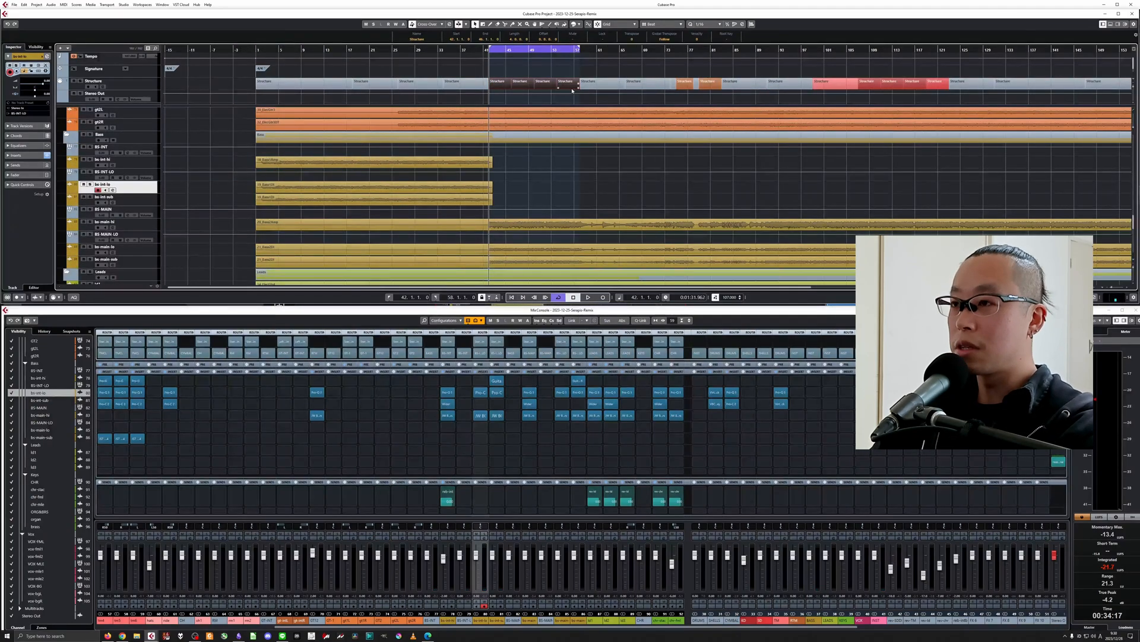
Play the bar 42 to 58 loop and set the SD group fader to -2 dB.
{"action": "key", "text": "space"}
{"action": "key", "text": "h"}
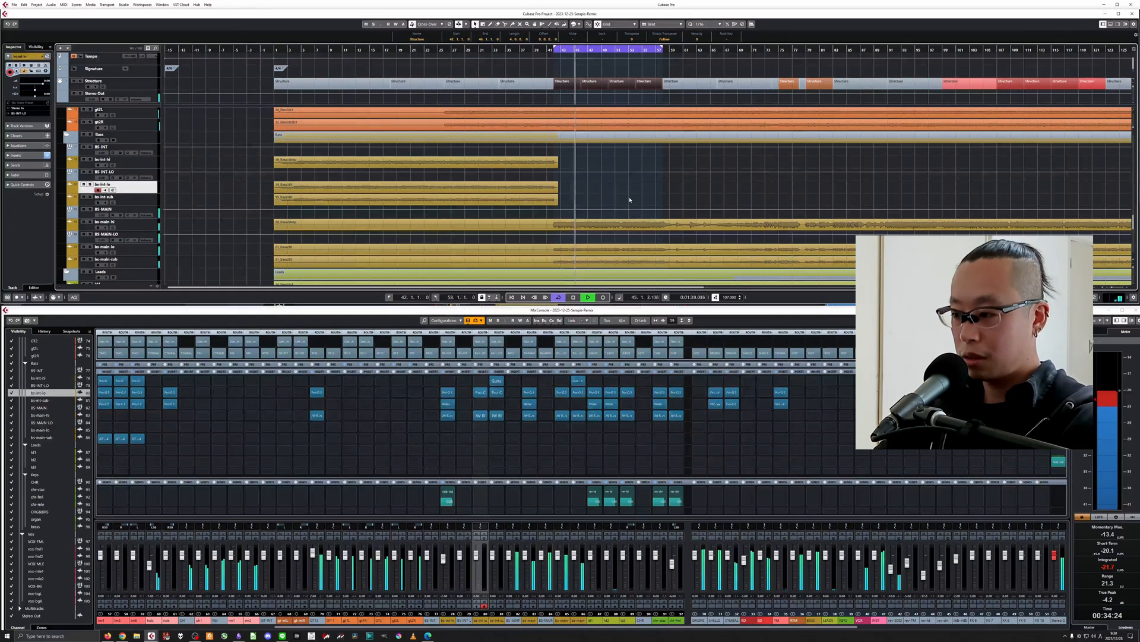
{"action": "key", "text": "space"}
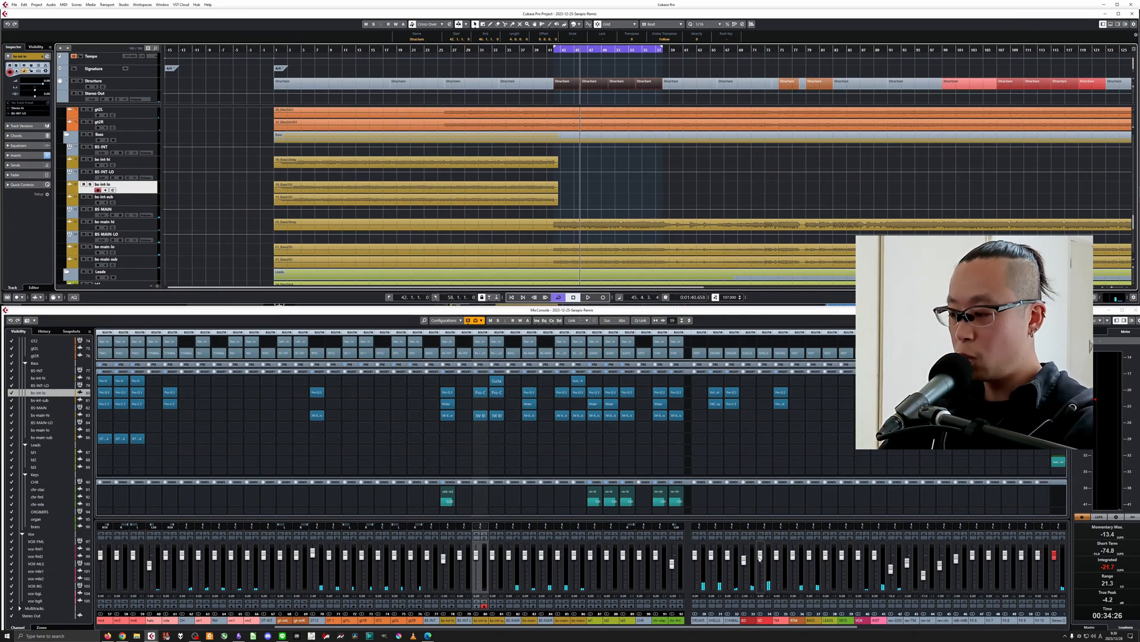
{"action": "key", "text": "space"}
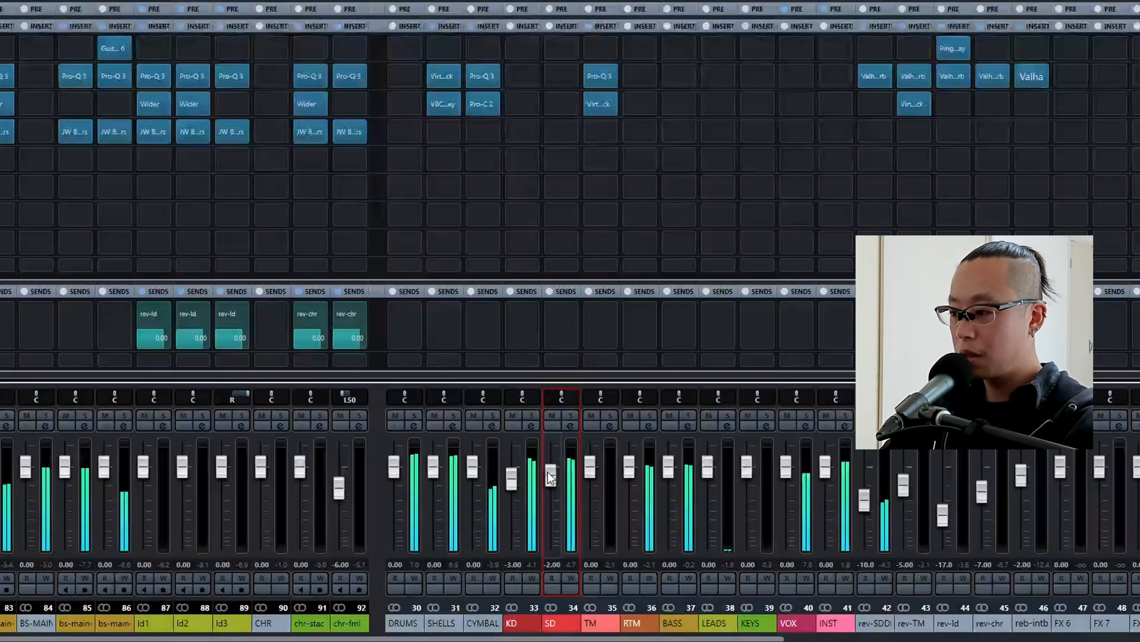
{"action": "left_click_drag", "start_coordinate": [551, 475], "coordinate": [550, 474]}
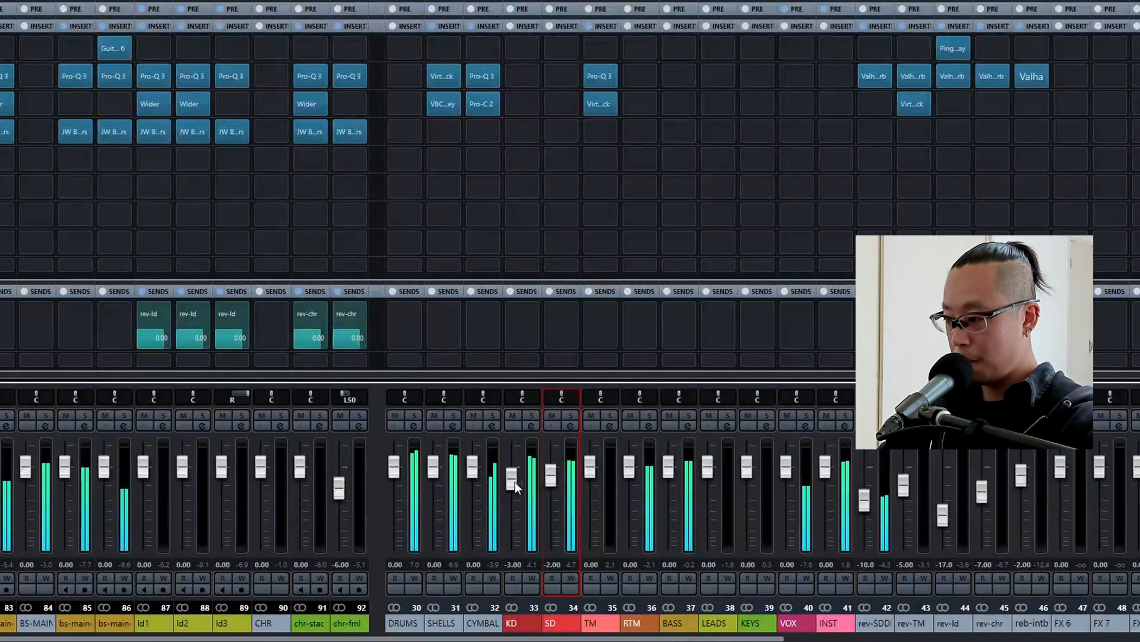
Set the KD group fader to -4 dB while the loop plays.
{"action": "left_click_drag", "start_coordinate": [515, 482], "coordinate": [512, 480]}
{"action": "scroll", "coordinate": [512, 480], "scroll_direction": "down", "scroll_amount": 3}
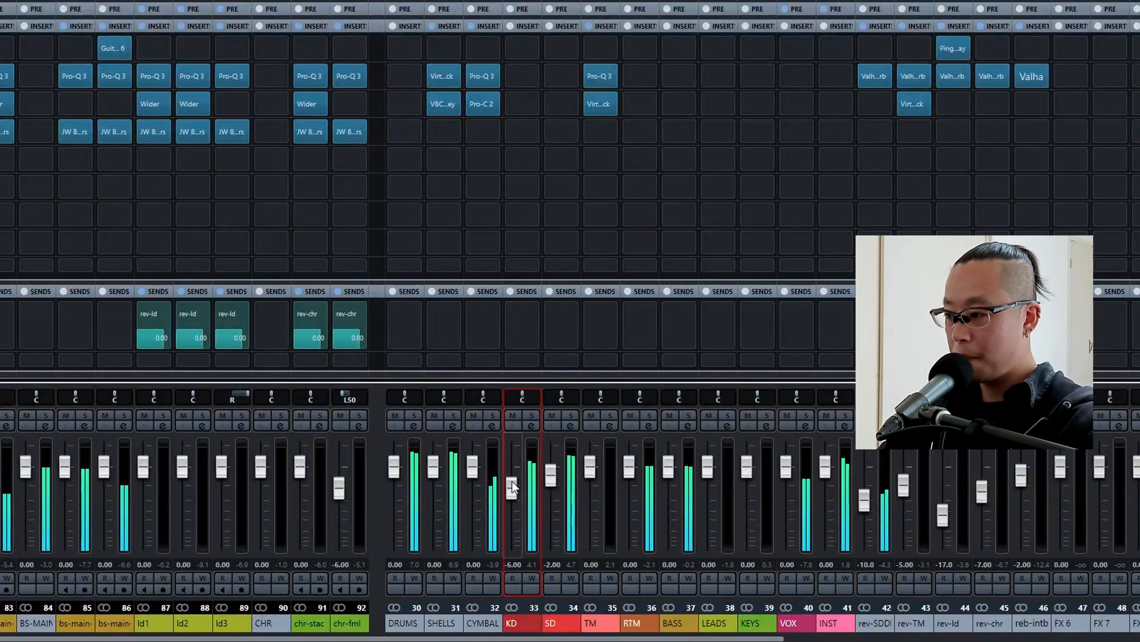
{"action": "scroll", "coordinate": [512, 480], "scroll_direction": "down", "scroll_amount": 1}
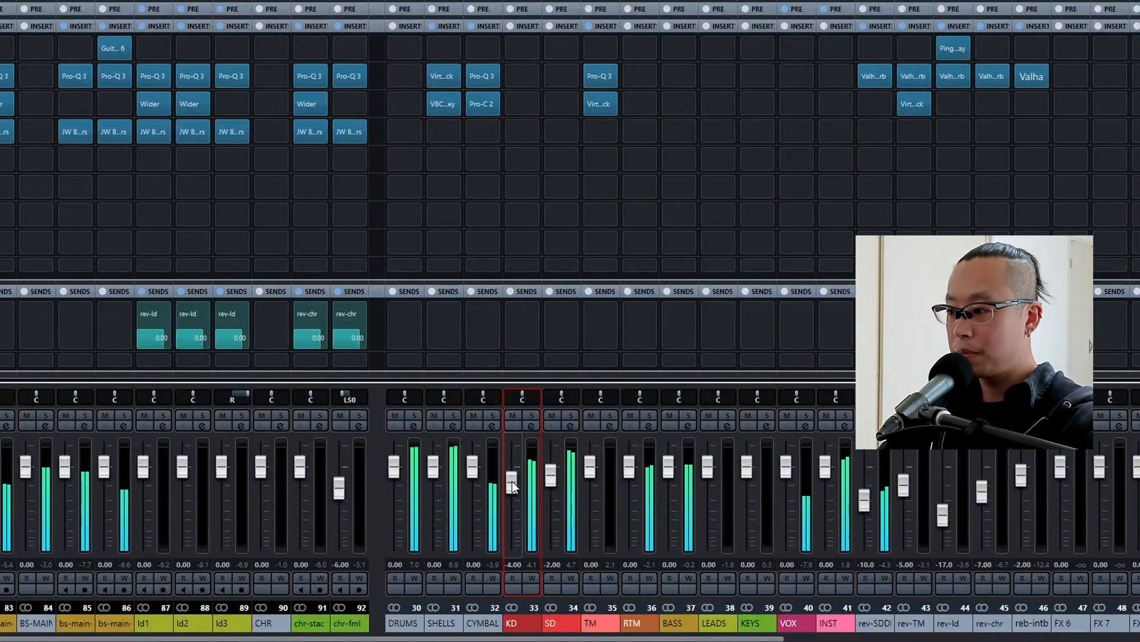
{"action": "left_click", "coordinate": [590, 467]}
Select the vox-fml1 track, solo VOX FML and listen to the female lead from bar 42.
{"action": "scroll", "coordinate": [591, 469], "scroll_direction": "down", "scroll_amount": 1}
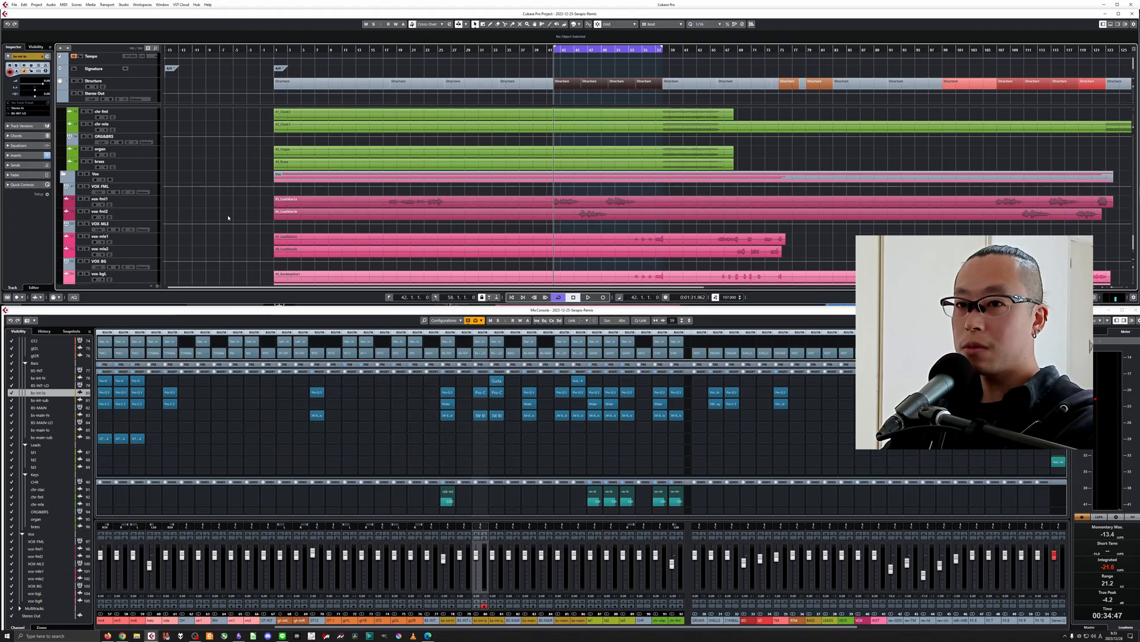
{"action": "left_click", "coordinate": [151, 169]}
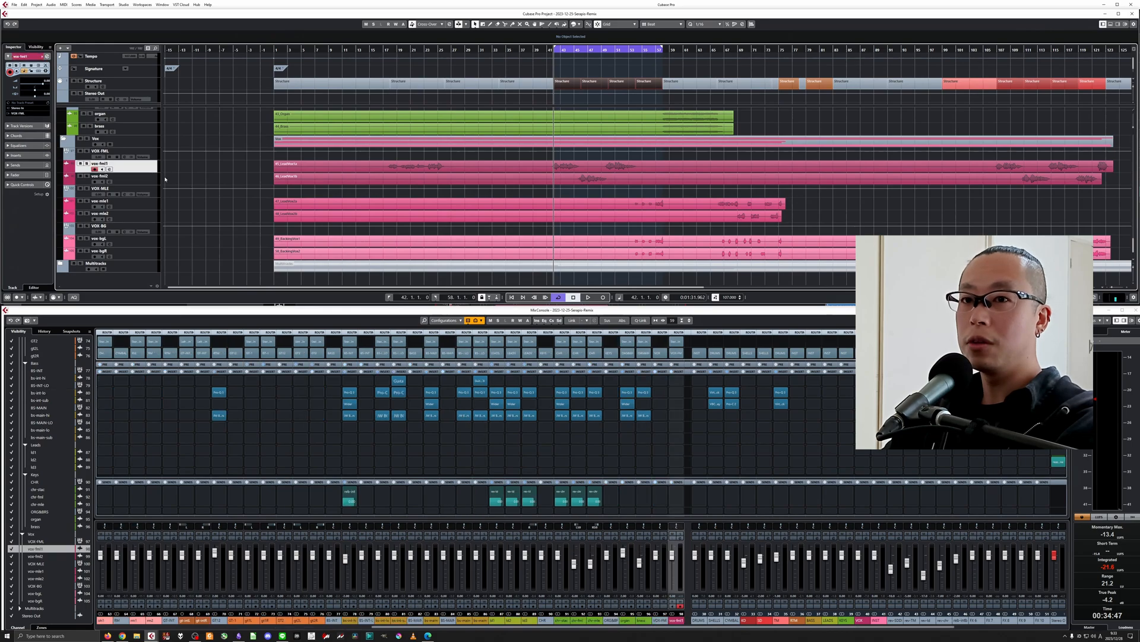
{"action": "left_click", "coordinate": [88, 153]}
{"action": "key", "text": "h"}
{"action": "key", "text": "h"}
{"action": "key", "text": "h"}
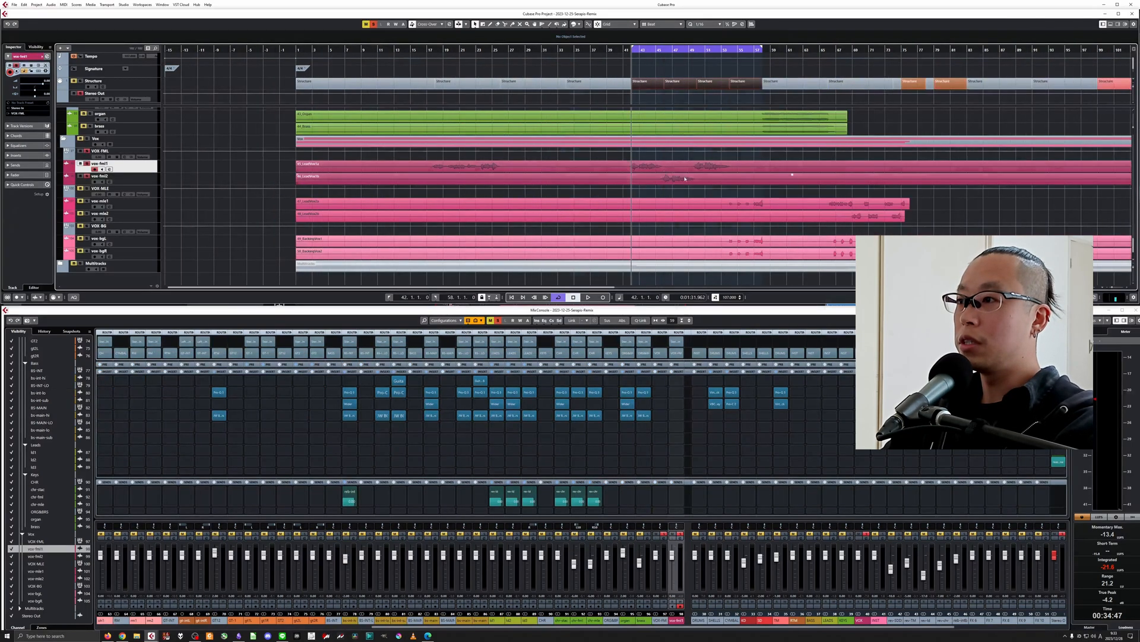
{"action": "key", "text": "space"}
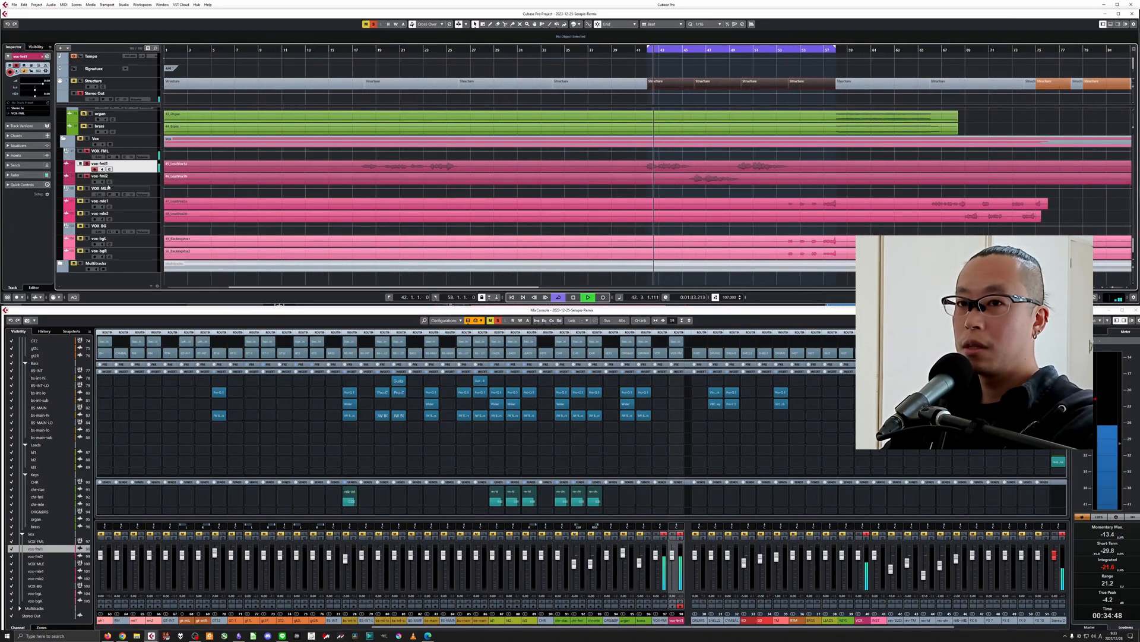
{"action": "key", "text": "space"}
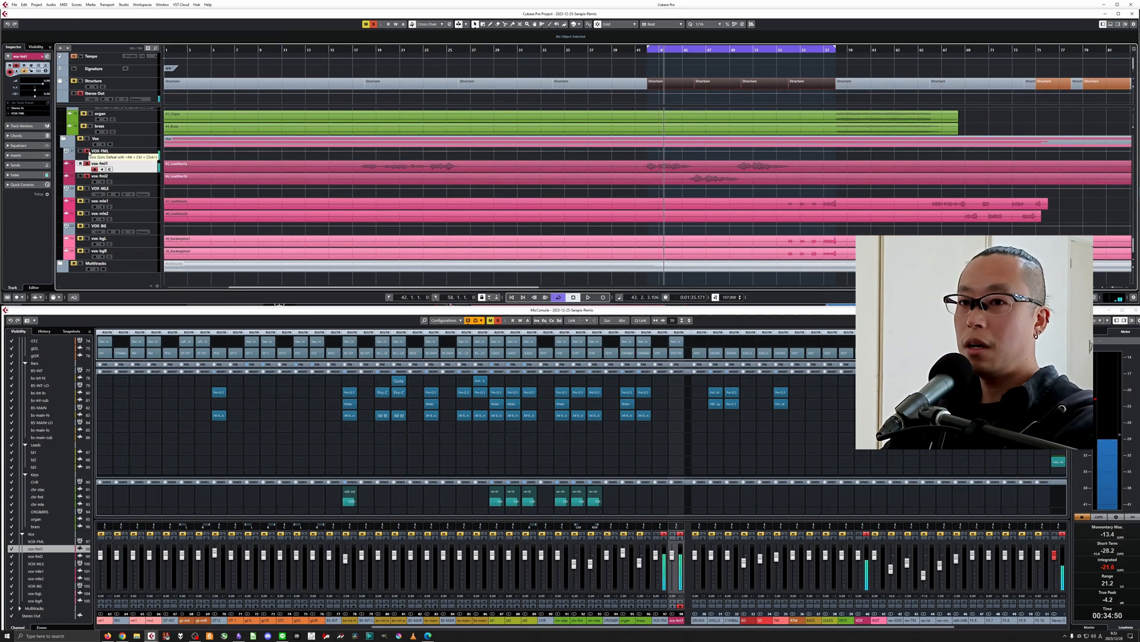
Replace the VOX FML solo with a solo on vox-mle1 and listen to it from bar 66.
{"action": "left_click", "coordinate": [88, 153]}
{"action": "key", "text": "g"}
{"action": "key", "text": "g"}
{"action": "left_click", "coordinate": [87, 201]}
{"action": "left_click", "coordinate": [829, 52]}
{"action": "key", "text": "space"}
{"action": "key", "text": "h"}
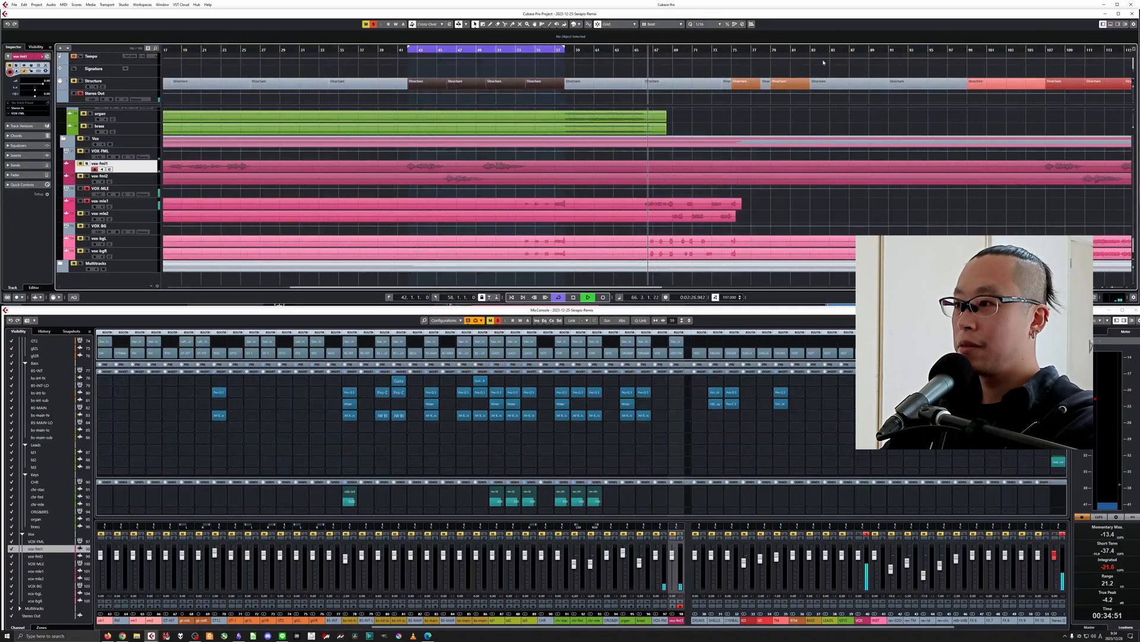
{"action": "key", "text": "space"}
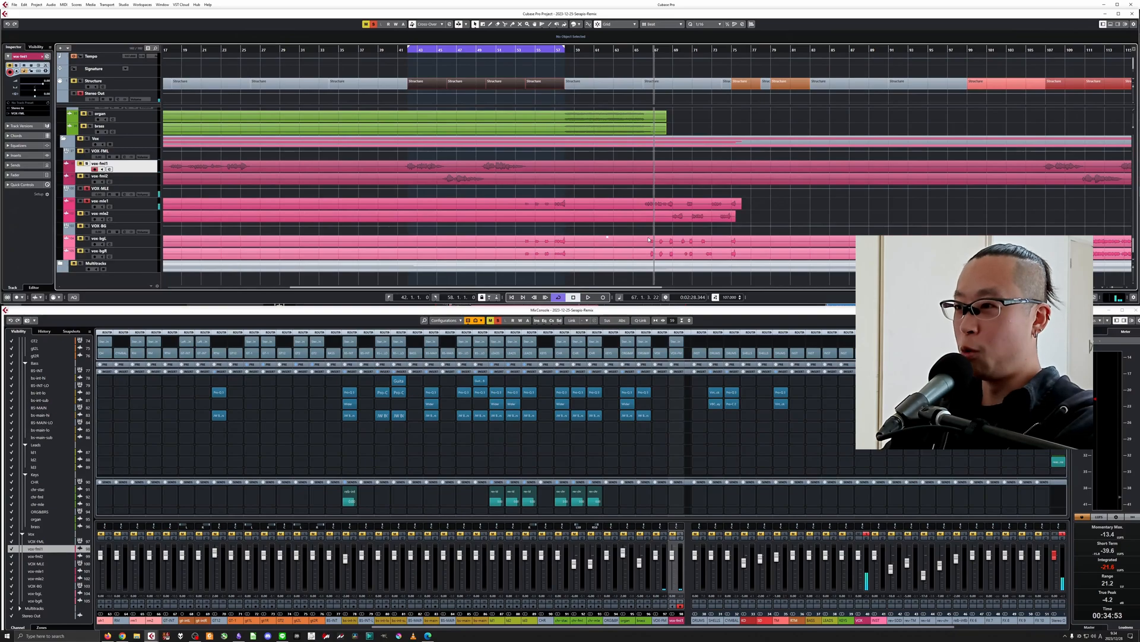
Return to the loop start, swap the solo from VOX FML to VOX MLE and play the male vocals from bar 66.
{"action": "key", "text": "g"}
{"action": "key", "text": "KP_1"}
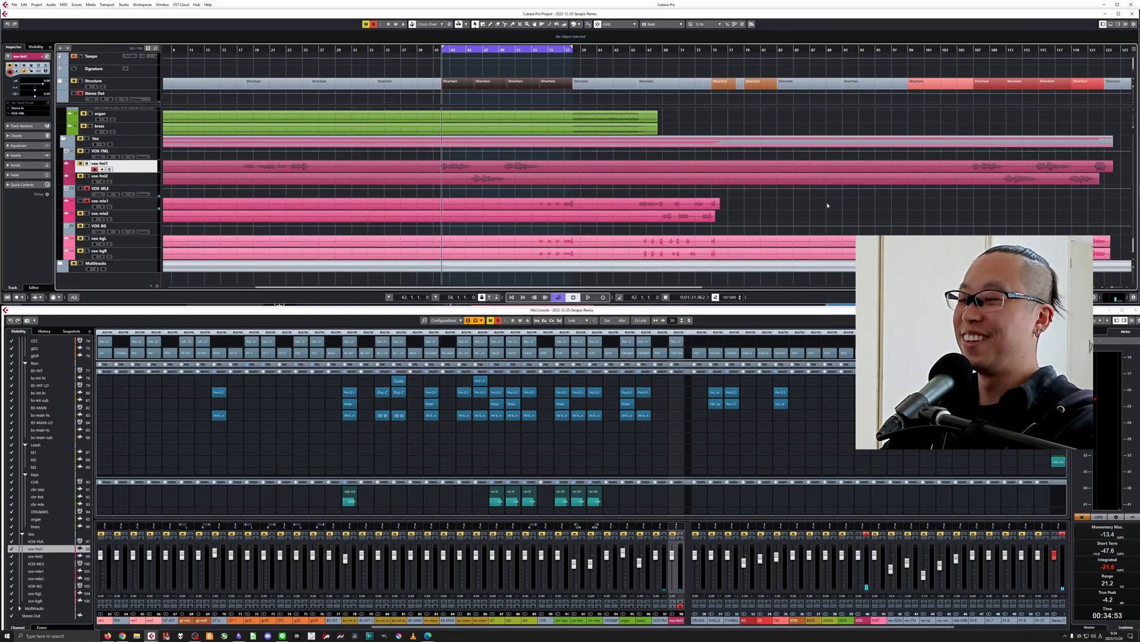
{"action": "key", "text": "g"}
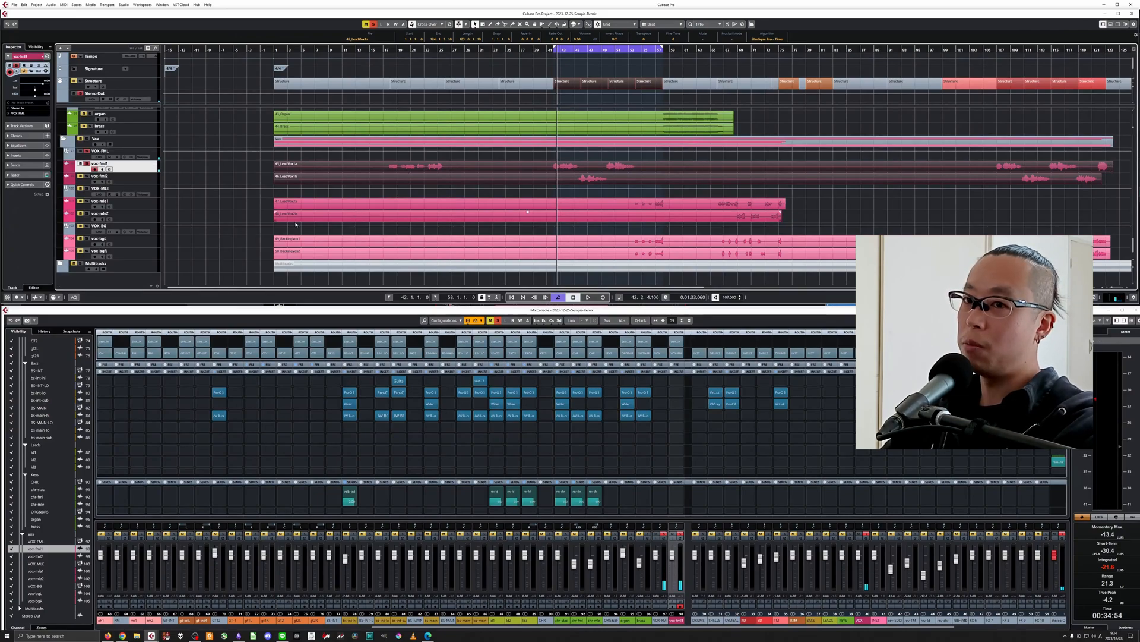
{"action": "left_click", "coordinate": [88, 151]}
{"action": "left_click", "coordinate": [86, 188]}
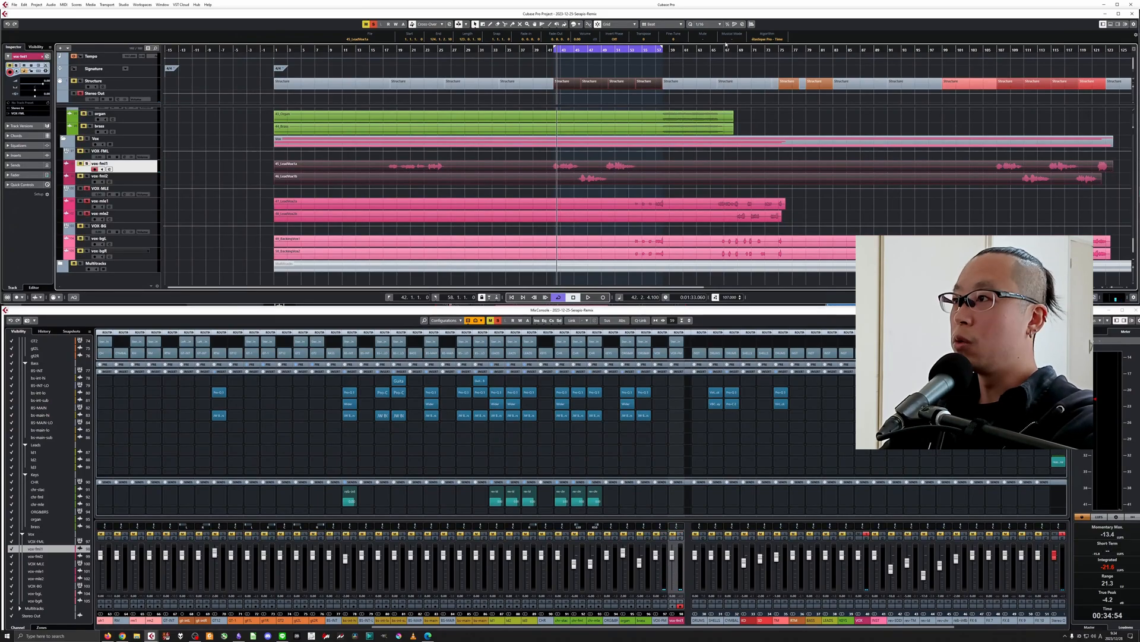
{"action": "left_click", "coordinate": [720, 49]}
{"action": "key", "text": "space"}
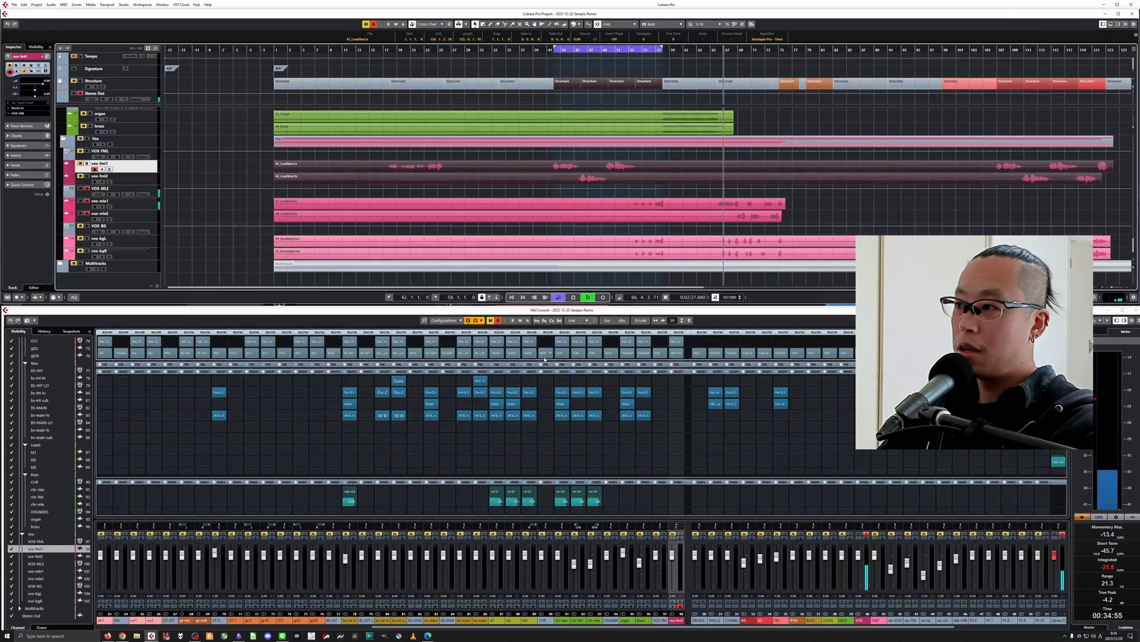
{"action": "key", "text": "space"}
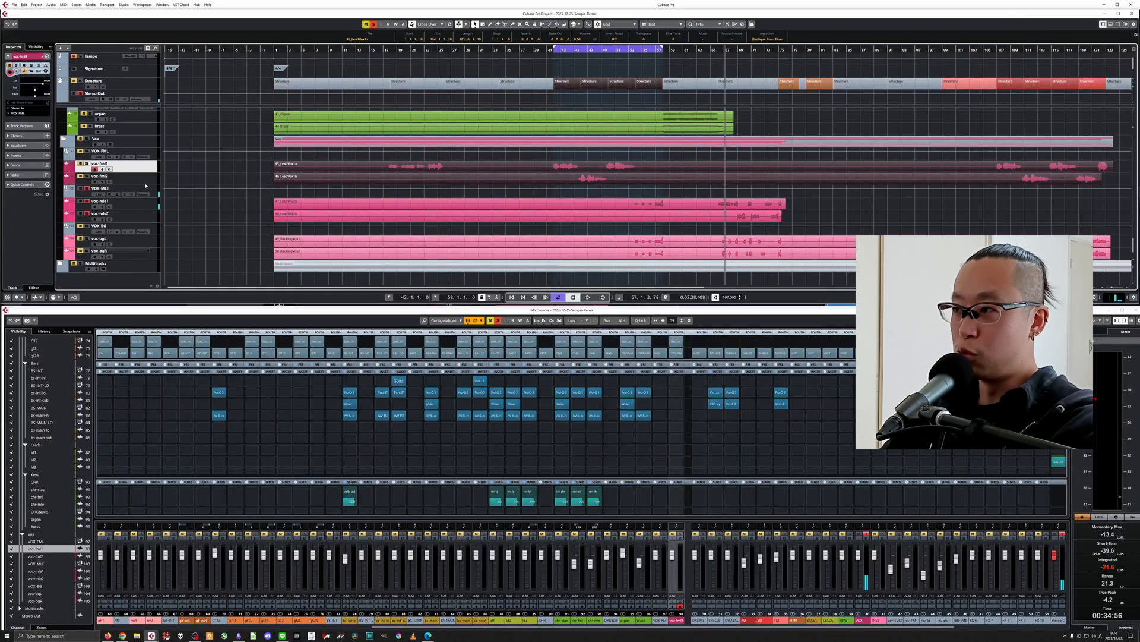
Remove the VOX MLE solo and select the vox-fml1 track.
{"action": "left_click", "coordinate": [80, 179]}
{"action": "left_click", "coordinate": [88, 189]}
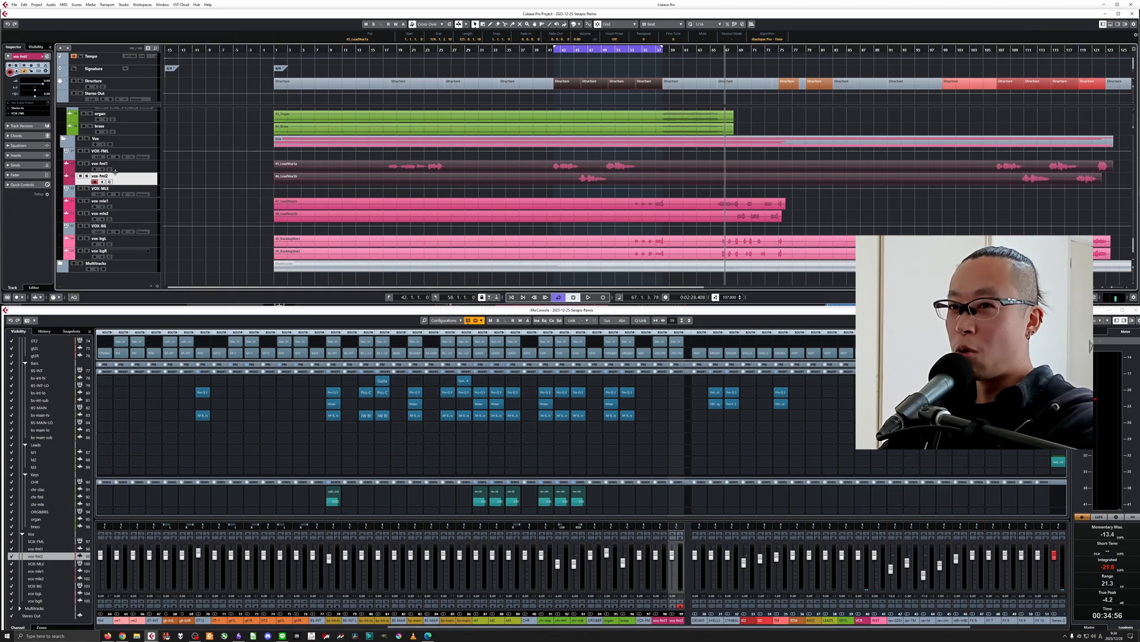
{"action": "left_click", "coordinate": [149, 171]}
{"action": "key", "text": "h"}
{"action": "key", "text": "g"}
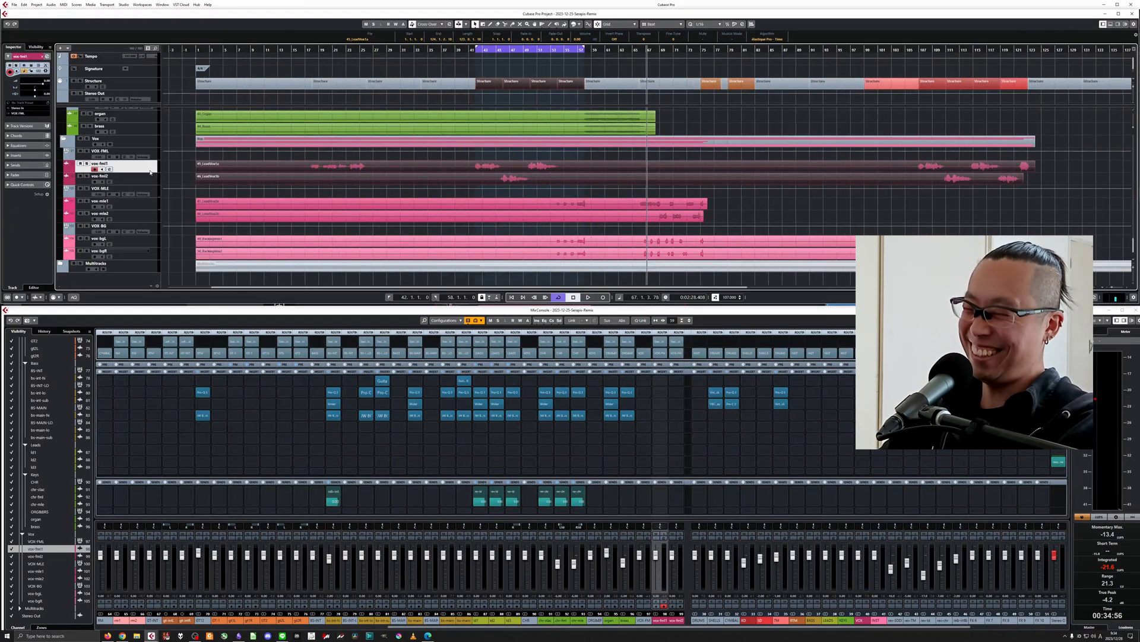
Loop the structure block at bars 42 to 46, solo vox-fml1 and play that section.
{"action": "key", "text": "KP_1"}
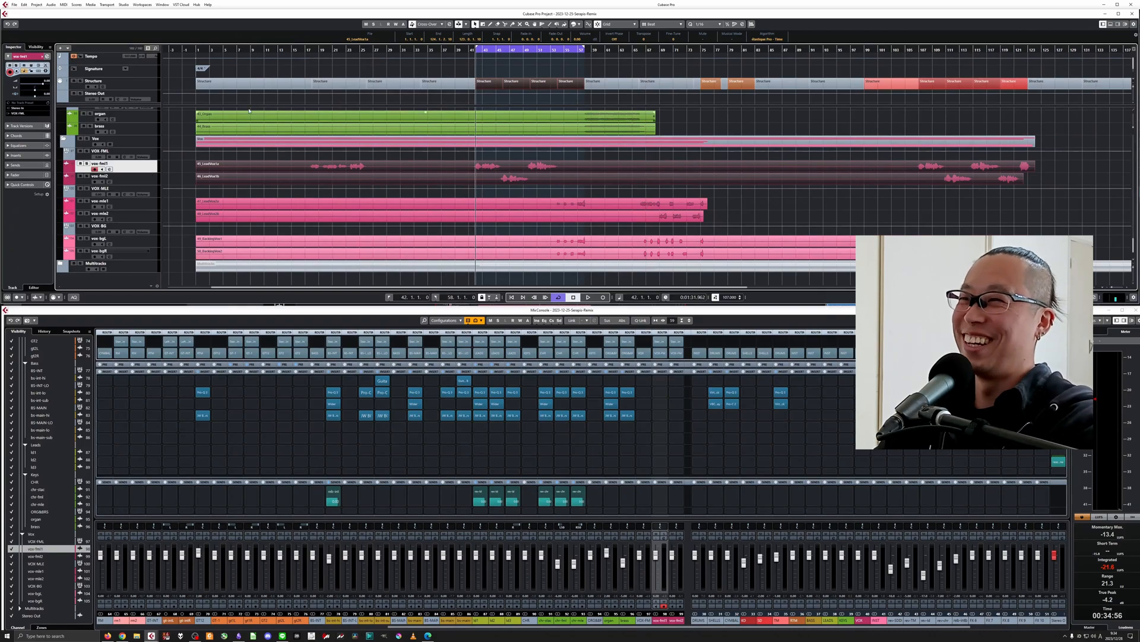
{"action": "left_click", "coordinate": [479, 81]}
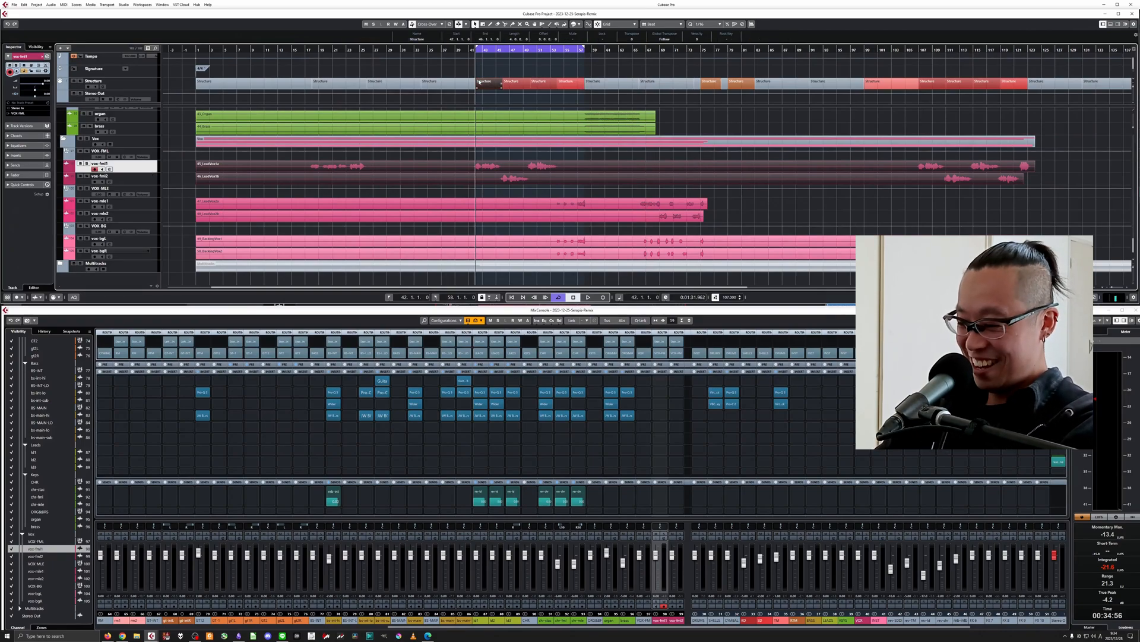
{"action": "key", "text": "p"}
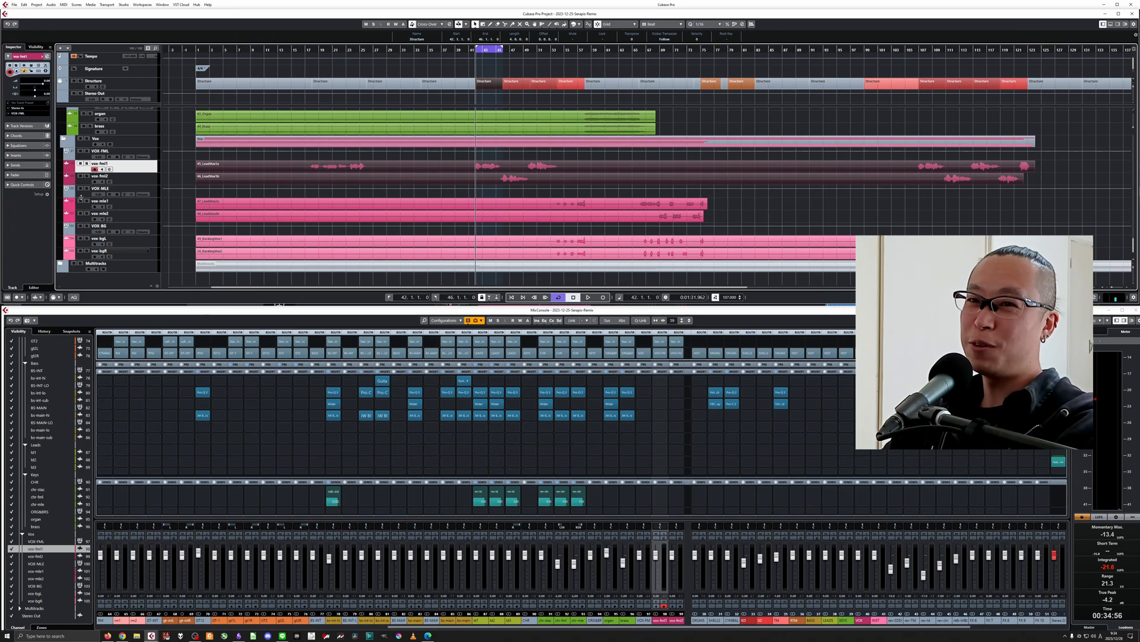
{"action": "left_click", "coordinate": [86, 163]}
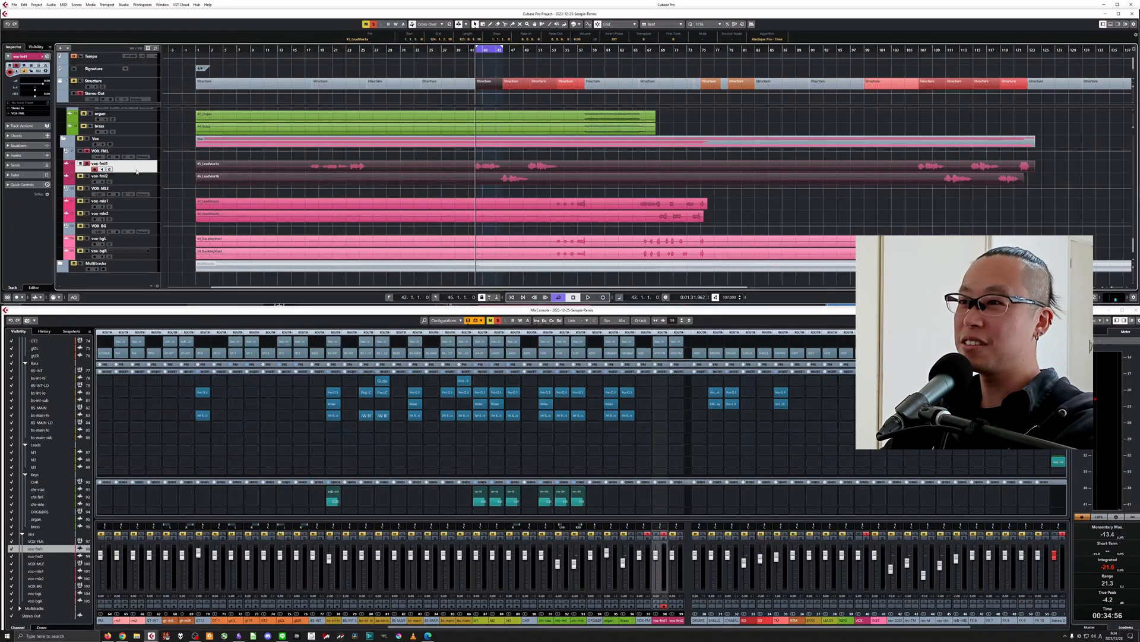
{"action": "key", "text": "space"}
{"action": "key", "text": "h"}
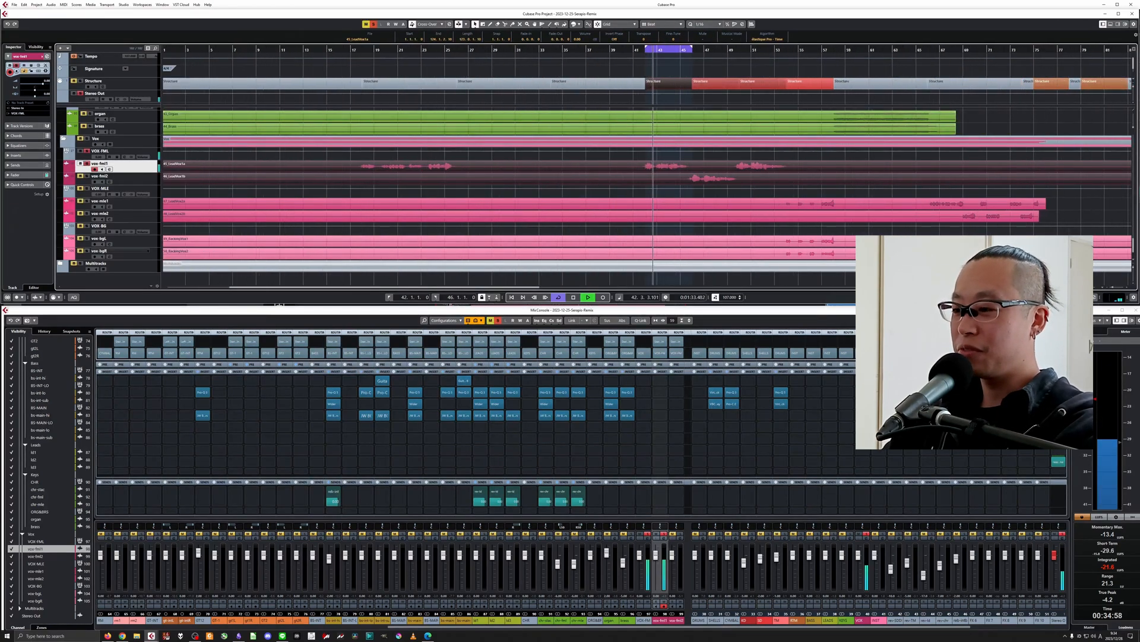
Bring the vocal channels into the mixer, select VOX FML, stop playback and insert Pro-Q 3 on vox-fml1.
{"action": "left_click", "coordinate": [628, 620]}
{"action": "left_click_drag", "start_coordinate": [708, 627], "coordinate": [808, 628]}
{"action": "left_click", "coordinate": [546, 620]}
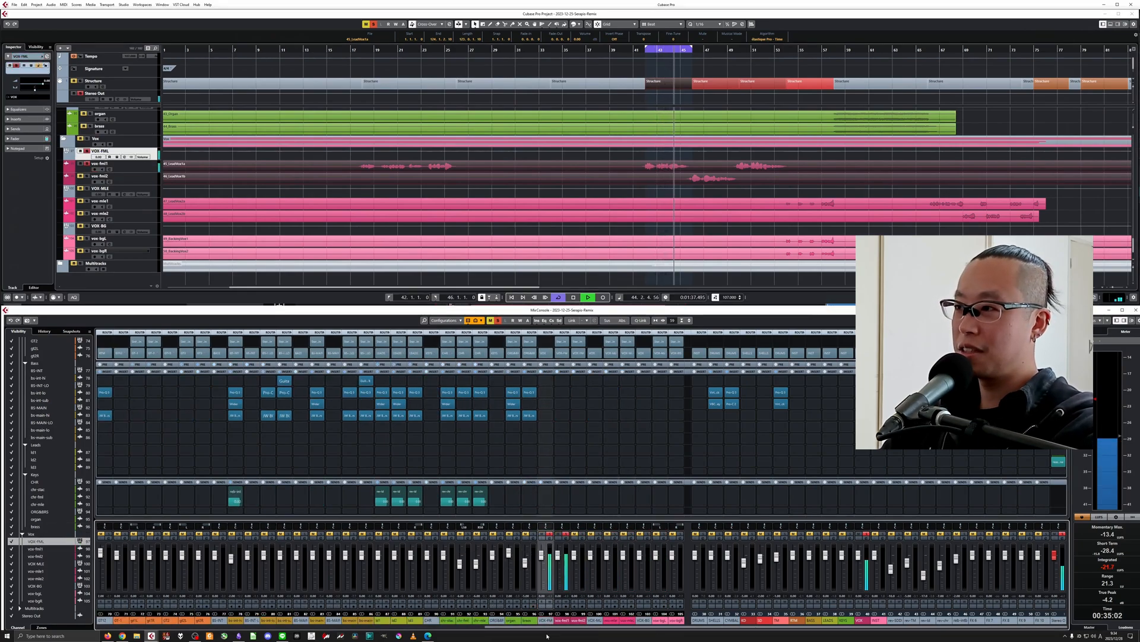
{"action": "key", "text": "space"}
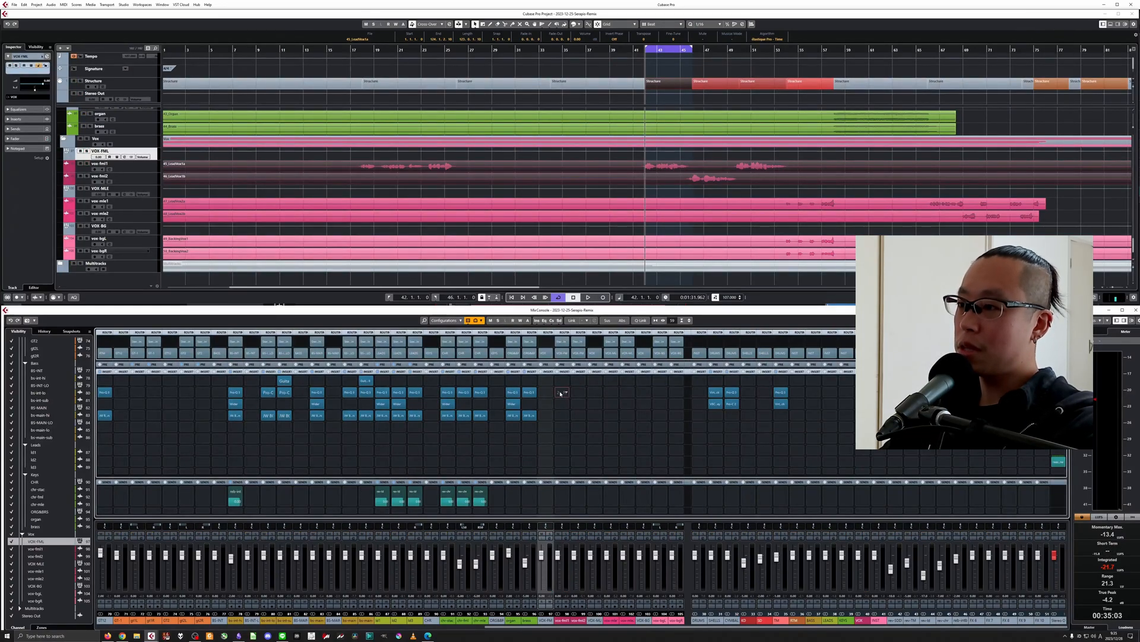
{"action": "left_click", "coordinate": [560, 393]}
{"action": "type", "text": "pro-q"}
{"action": "left_click", "coordinate": [580, 407]}
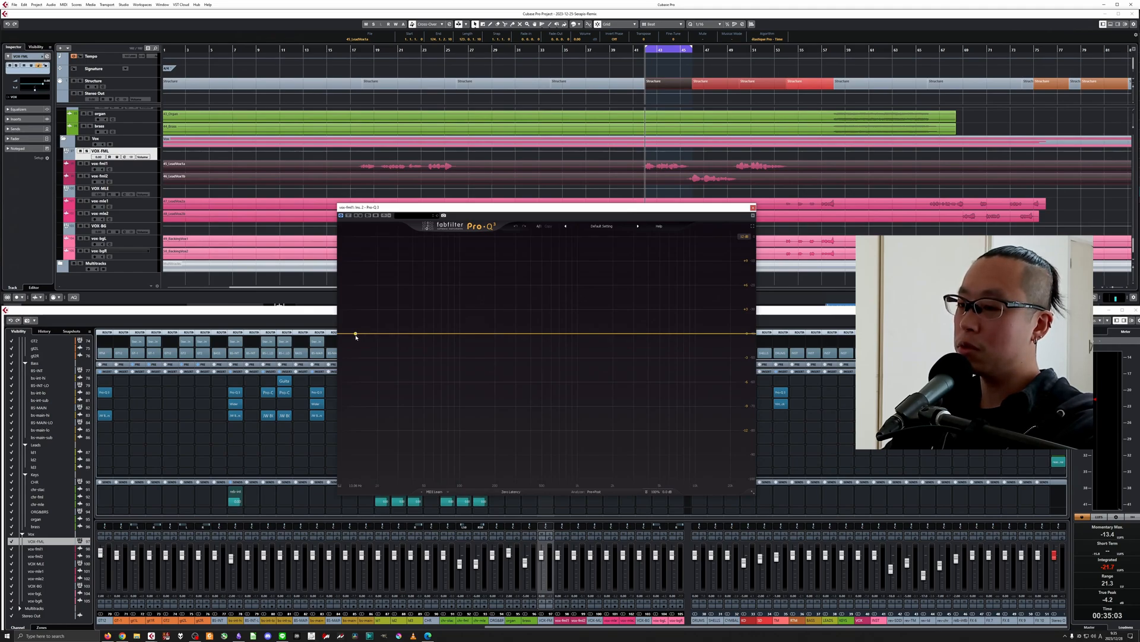
Add a low cut just under 50 Hz to vox-fml1's EQ, and try a high cut before deleting that band.
{"action": "left_click_drag", "start_coordinate": [355, 336], "coordinate": [418, 337]}
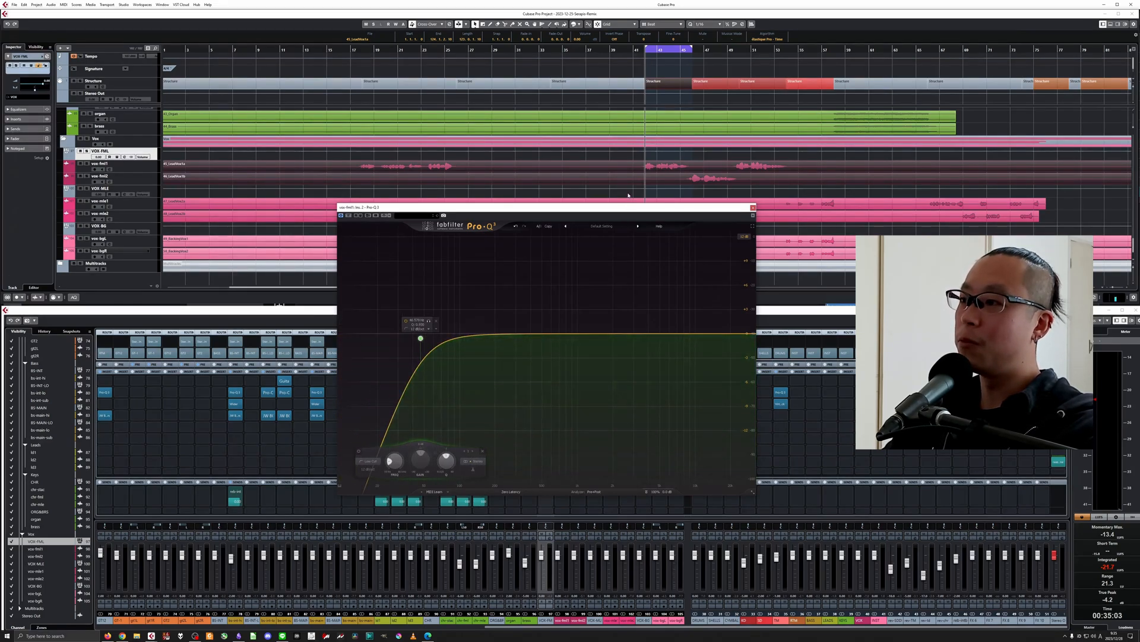
{"action": "left_click_drag", "start_coordinate": [631, 213], "coordinate": [656, 198]}
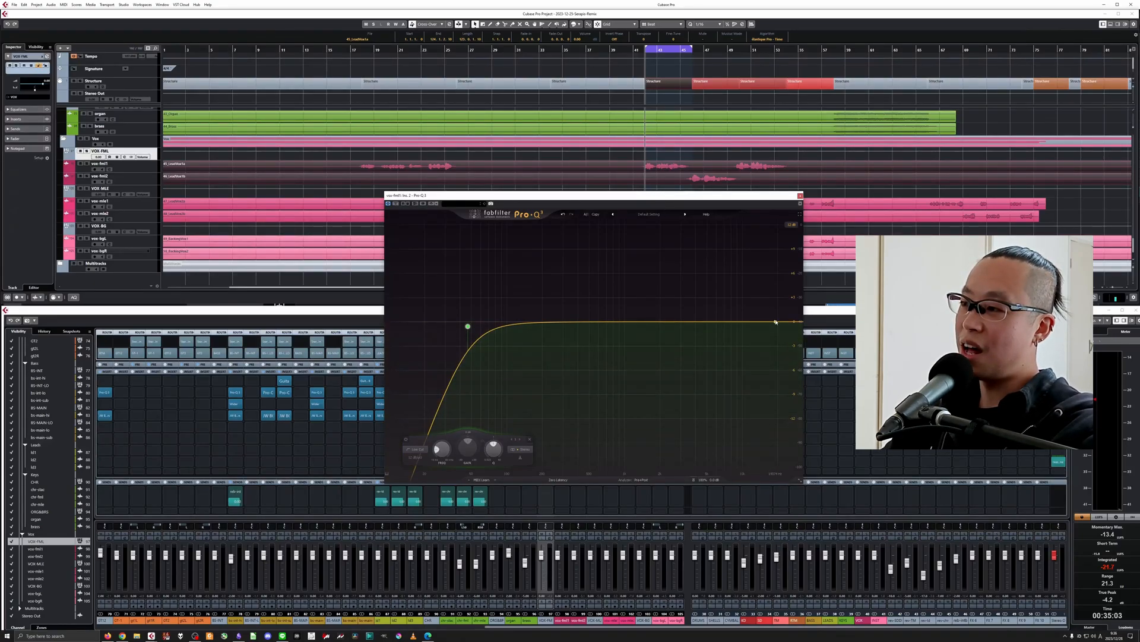
{"action": "mouse_move", "coordinate": [775, 321]}
{"action": "left_mouse_down"}
{"action": "mouse_move", "coordinate": [709, 318]}
{"action": "mouse_move", "coordinate": [770, 322]}
{"action": "left_mouse_up"}
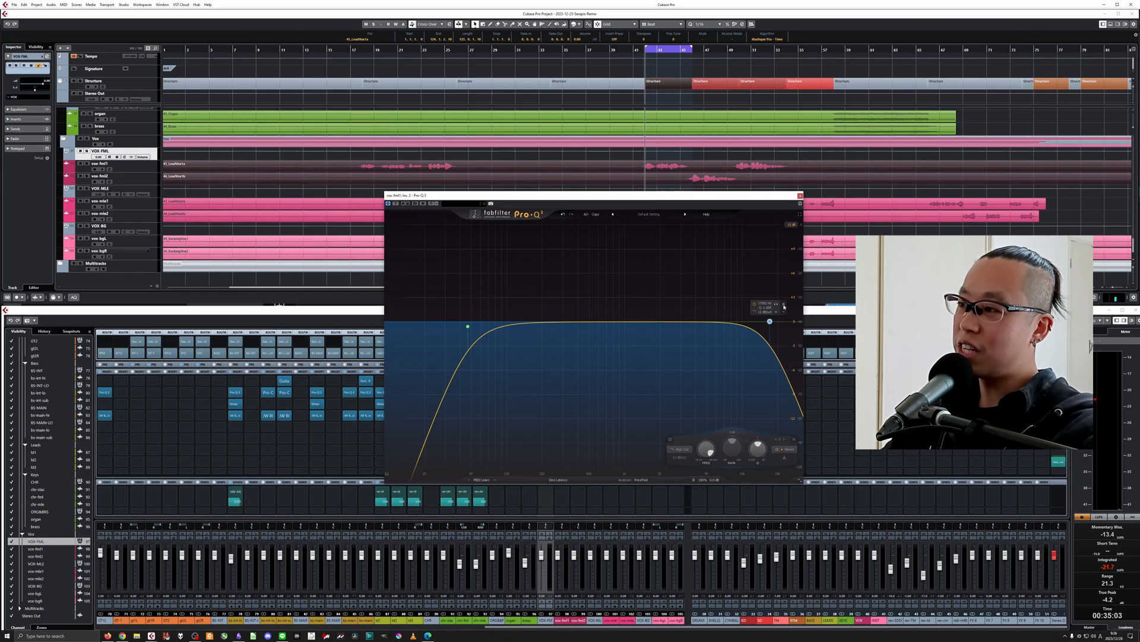
{"action": "left_click", "coordinate": [784, 304]}
{"action": "left_click", "coordinate": [800, 196]}
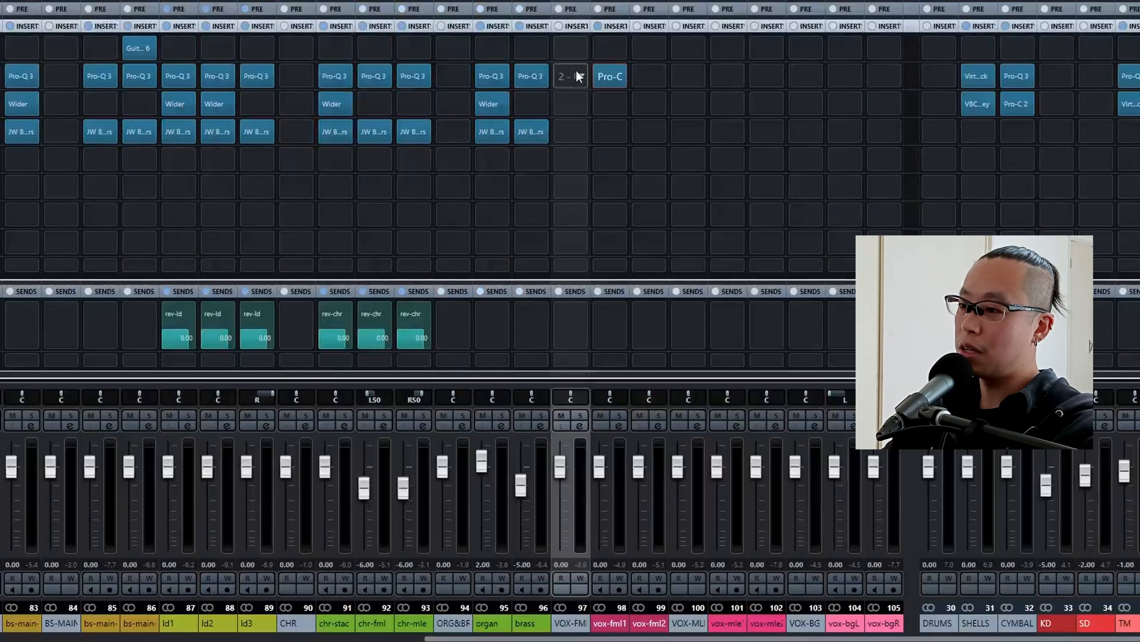
Insert Pro-Q 3 on the VOX FML group, add a high cut at about 11.5 kHz and bypass that band.
{"action": "left_click", "coordinate": [547, 394]}
{"action": "type", "text": "q"}
{"action": "left_click", "coordinate": [611, 111]}
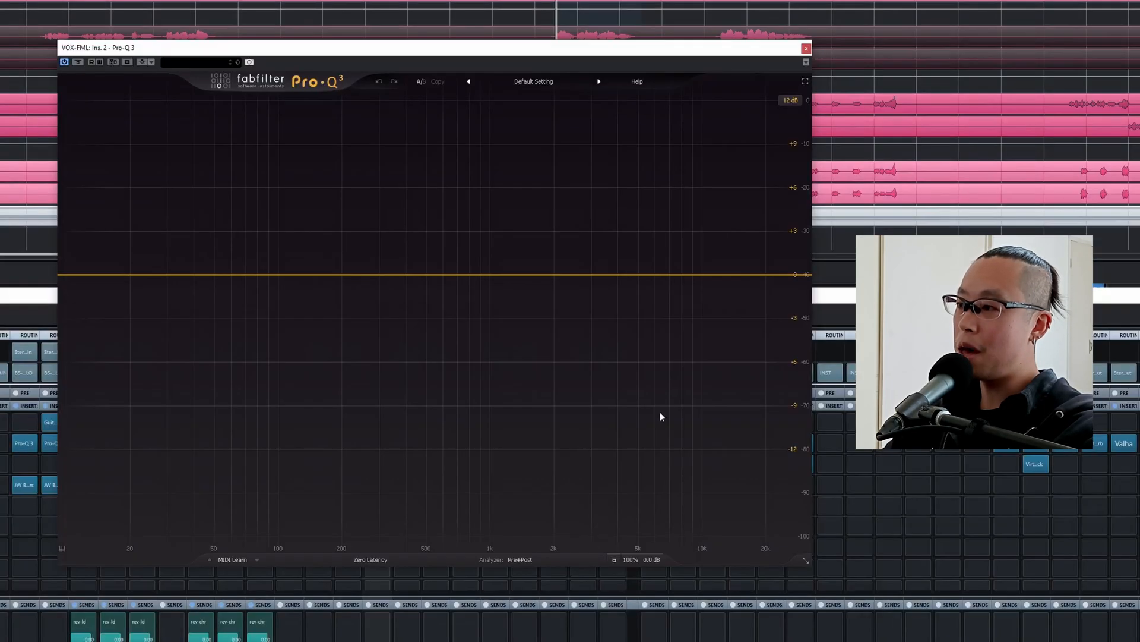
{"action": "left_click_drag", "start_coordinate": [776, 280], "coordinate": [715, 273]}
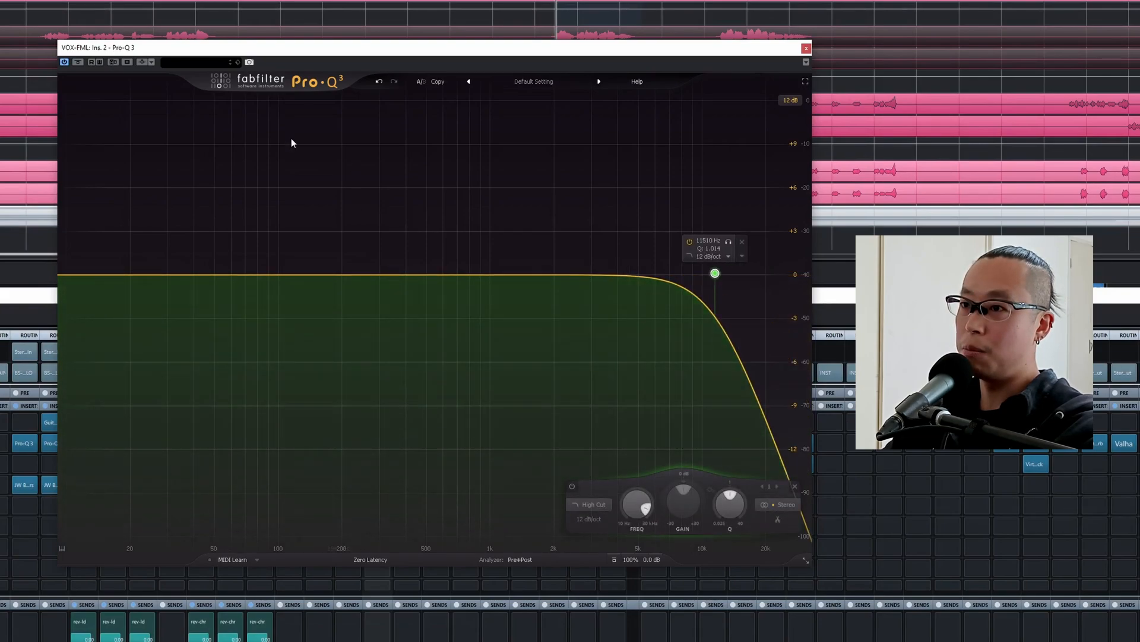
{"action": "mouse_move", "coordinate": [683, 323]}
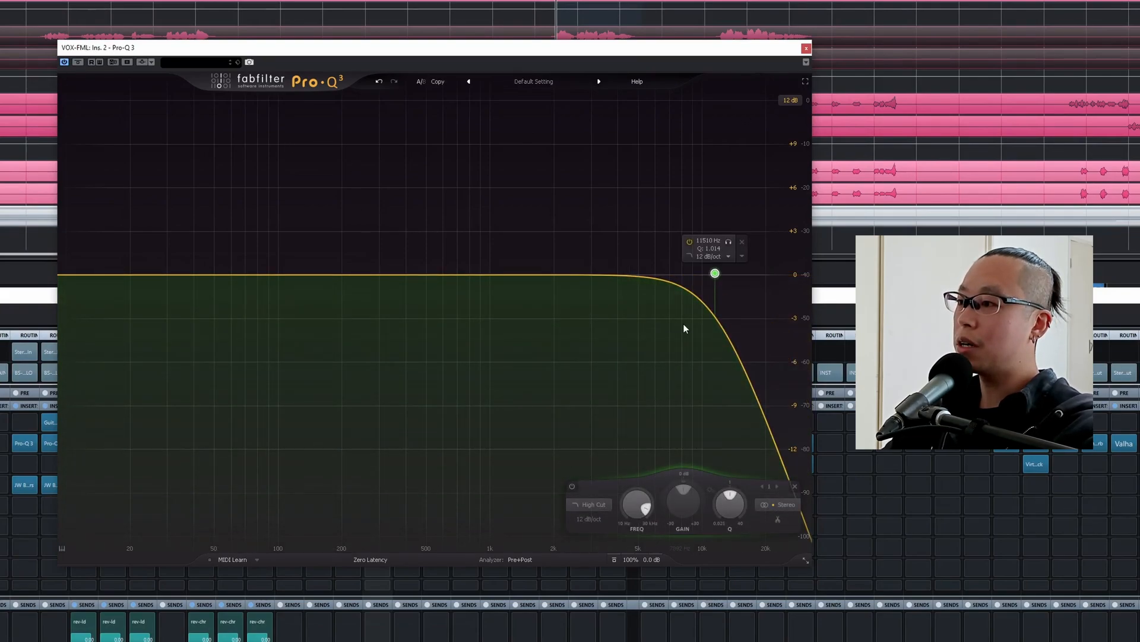
{"action": "left_click", "coordinate": [689, 241]}
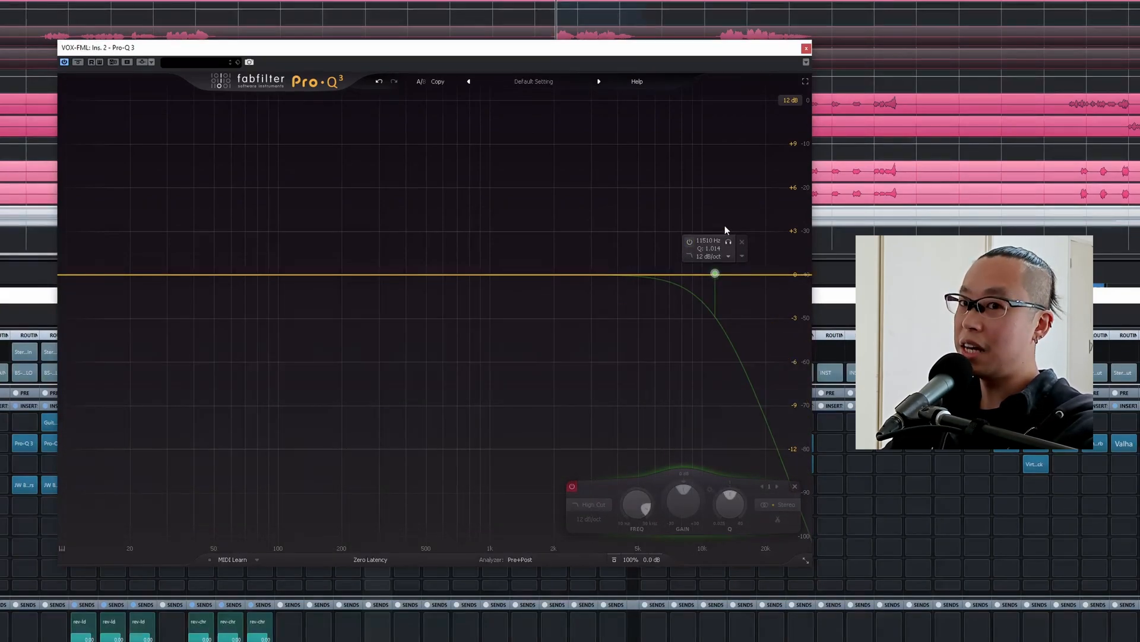
{"action": "left_click", "coordinate": [806, 48]}
Reopen vox-fml1's Pro-Q 3 during playback and raise its low cut to about 182 Hz.
{"action": "left_click", "coordinate": [406, 445]}
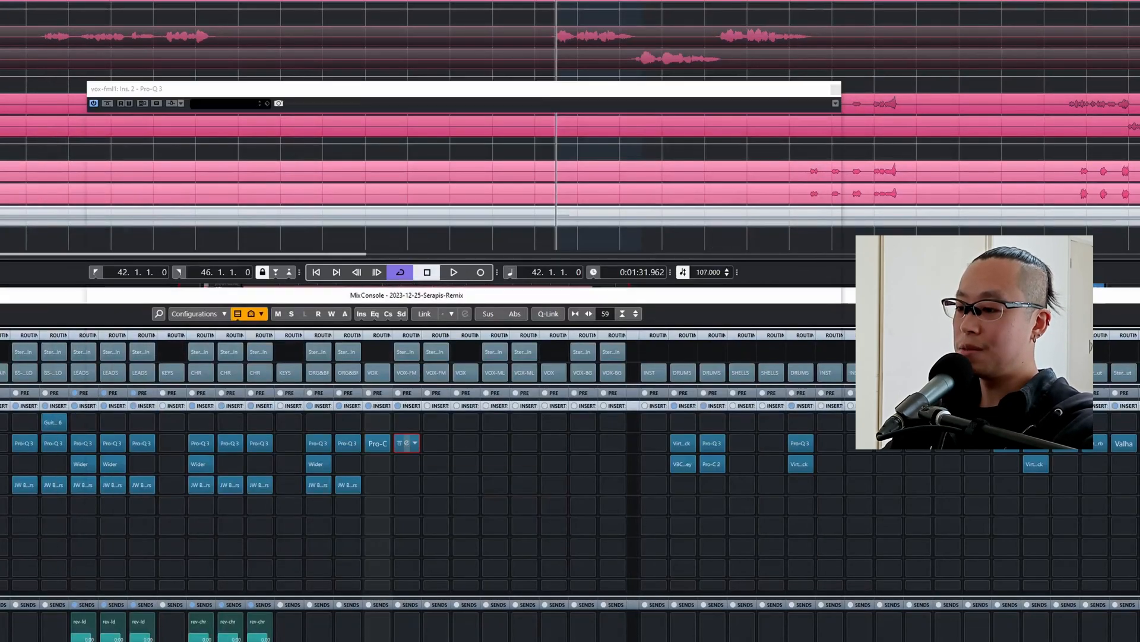
{"action": "key", "text": "space"}
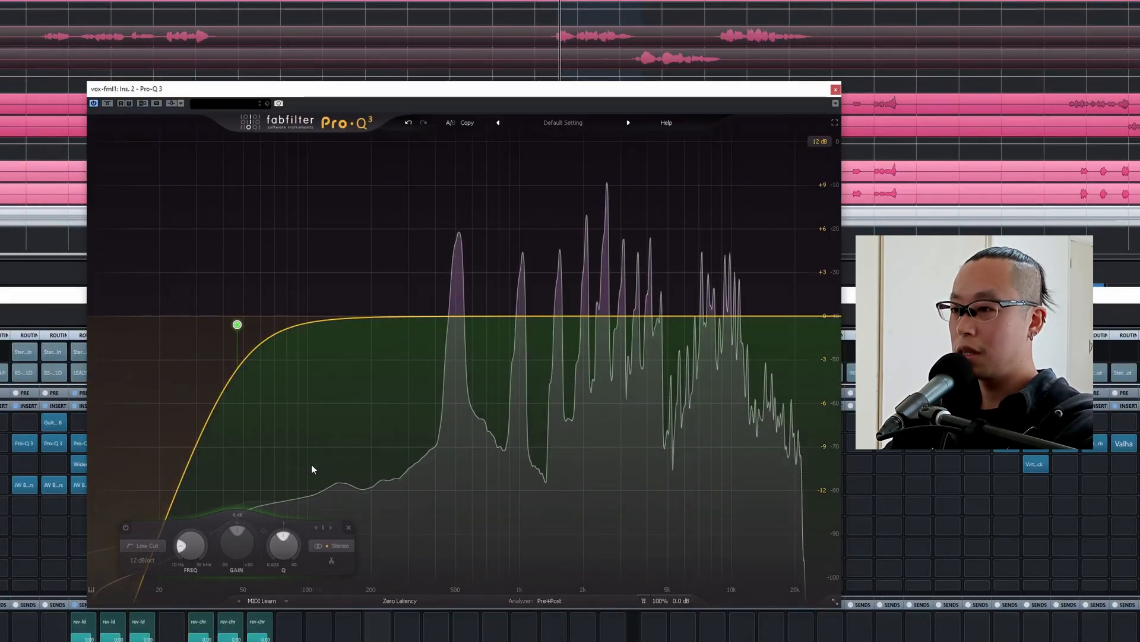
{"action": "mouse_move", "coordinate": [251, 333]}
{"action": "left_click_drag", "start_coordinate": [260, 297], "coordinate": [465, 285]}
{"action": "left_click_drag", "start_coordinate": [447, 323], "coordinate": [363, 318]}
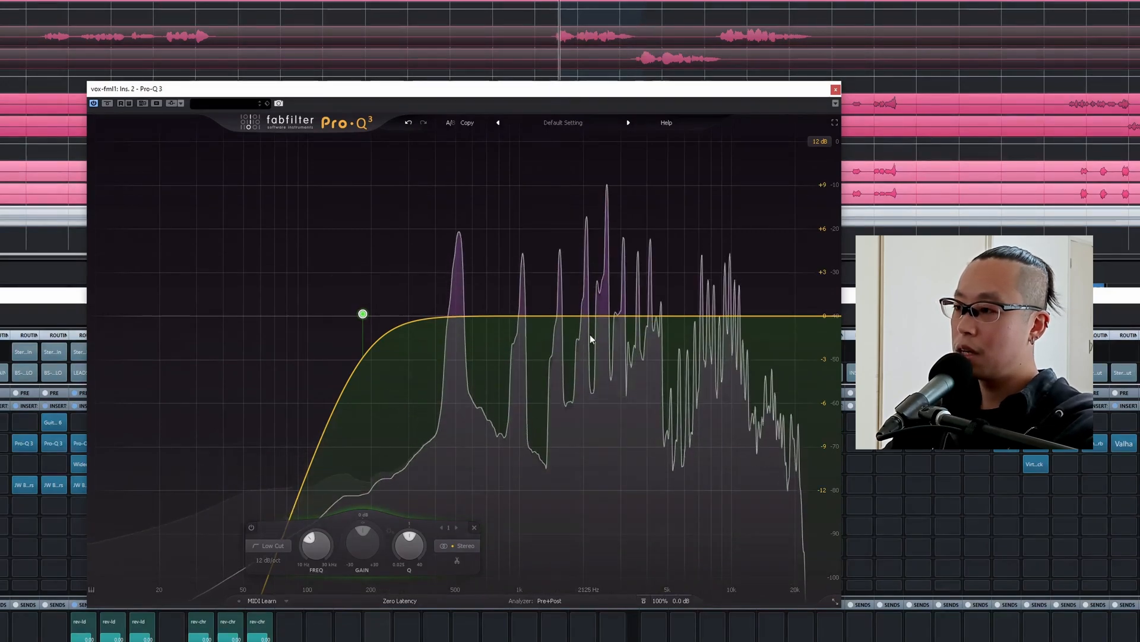
Add a bell band to vox-fml1's EQ and cut about 2.6 dB around 2.7 kHz.
{"action": "left_click", "coordinate": [605, 318]}
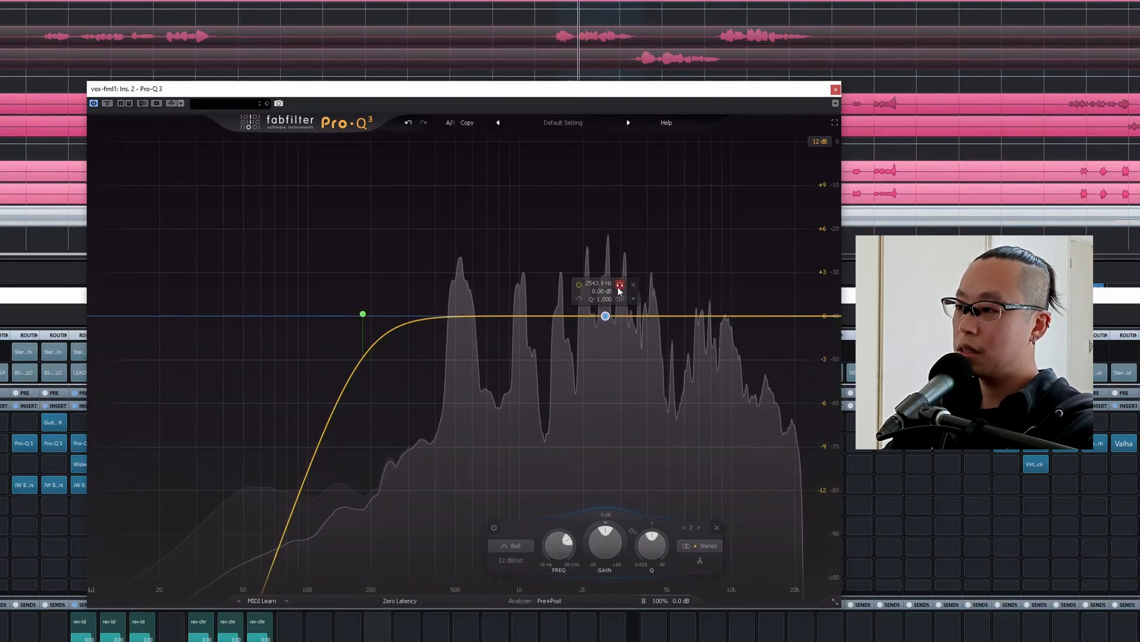
{"action": "left_click_drag", "start_coordinate": [604, 316], "coordinate": [618, 364]}
{"action": "left_click", "coordinate": [623, 357]}
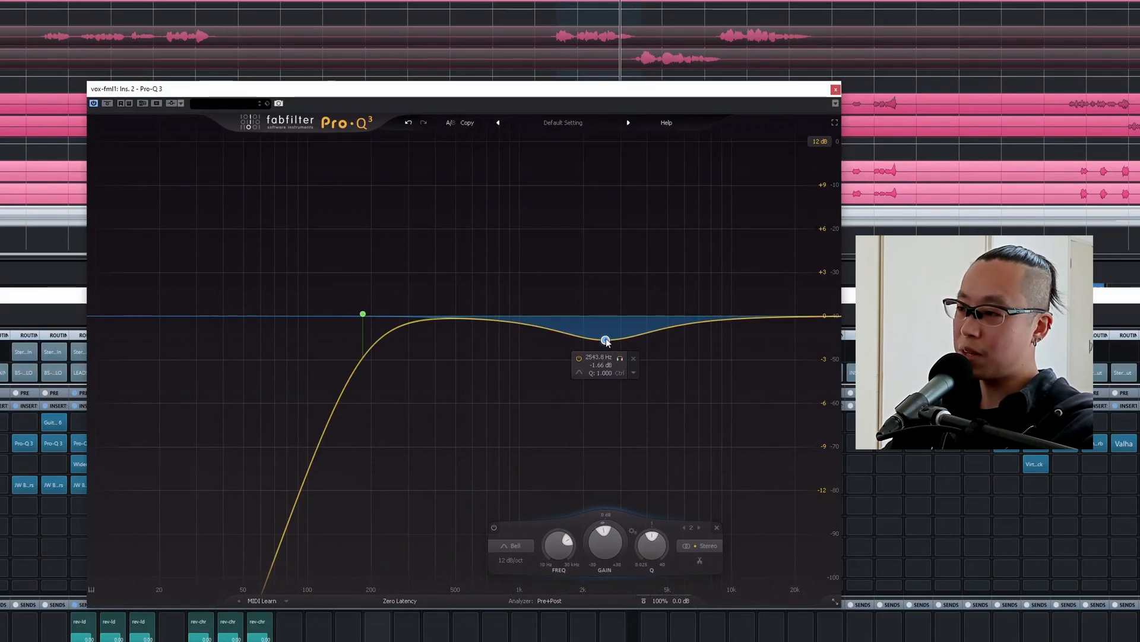
{"action": "left_click_drag", "start_coordinate": [608, 342], "coordinate": [612, 353]}
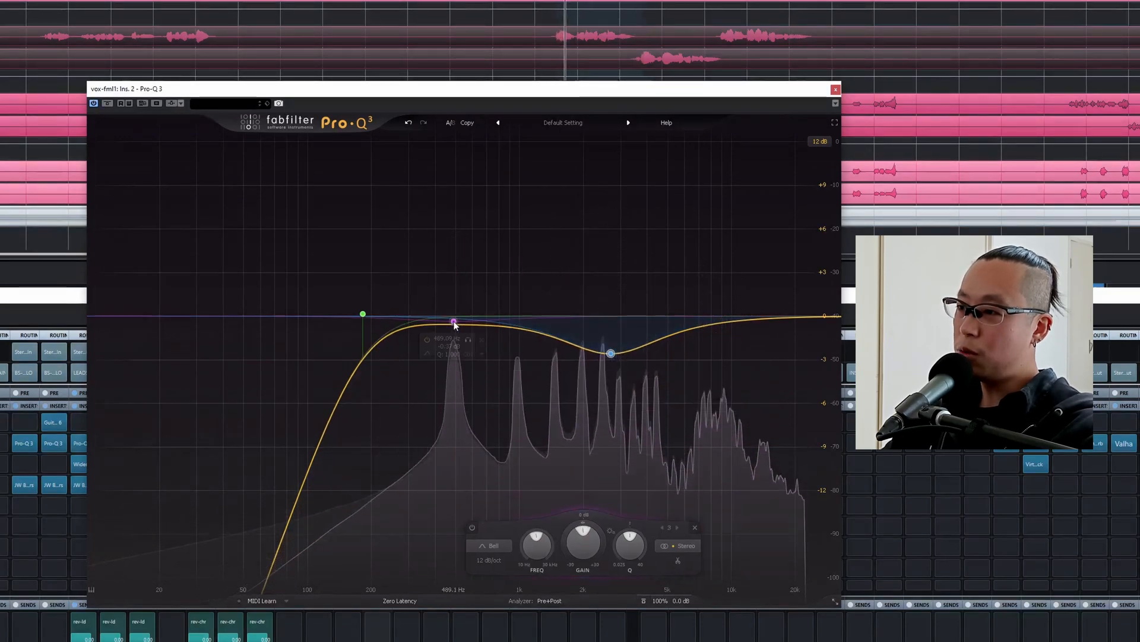
Try a slight bell cut near 500 Hz on vox-fml1, and raise the low cut to about 220 Hz.
{"action": "left_click", "coordinate": [454, 321]}
{"action": "left_click_drag", "start_coordinate": [468, 339], "coordinate": [474, 337]}
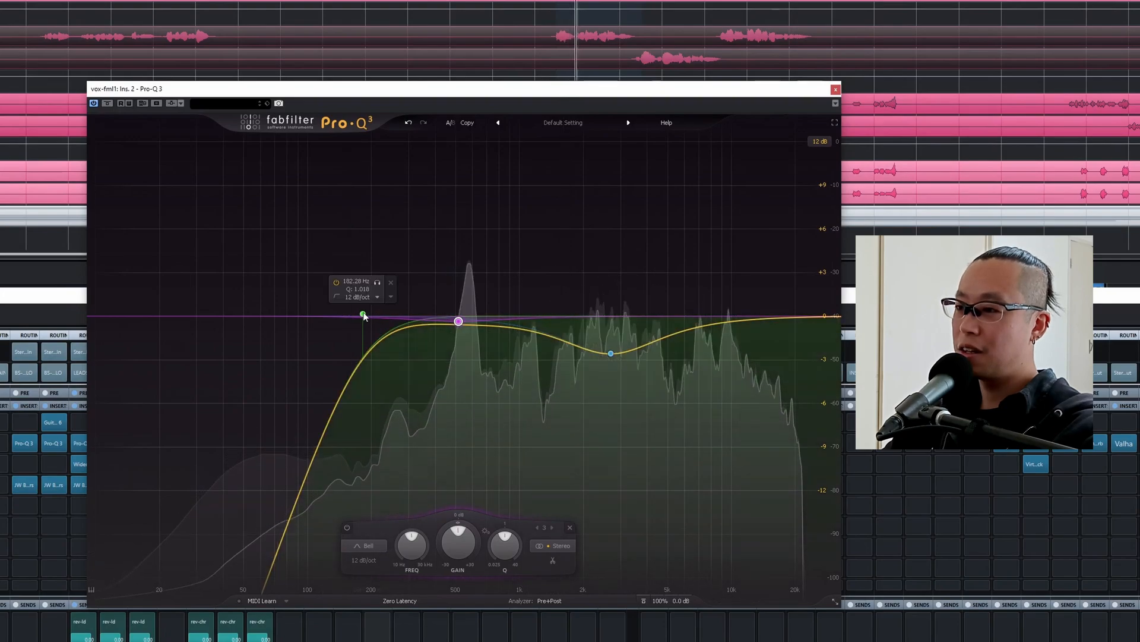
{"action": "mouse_move", "coordinate": [364, 313]}
{"action": "left_mouse_down"}
{"action": "mouse_move", "coordinate": [398, 314]}
{"action": "mouse_move", "coordinate": [382, 313]}
{"action": "left_mouse_up"}
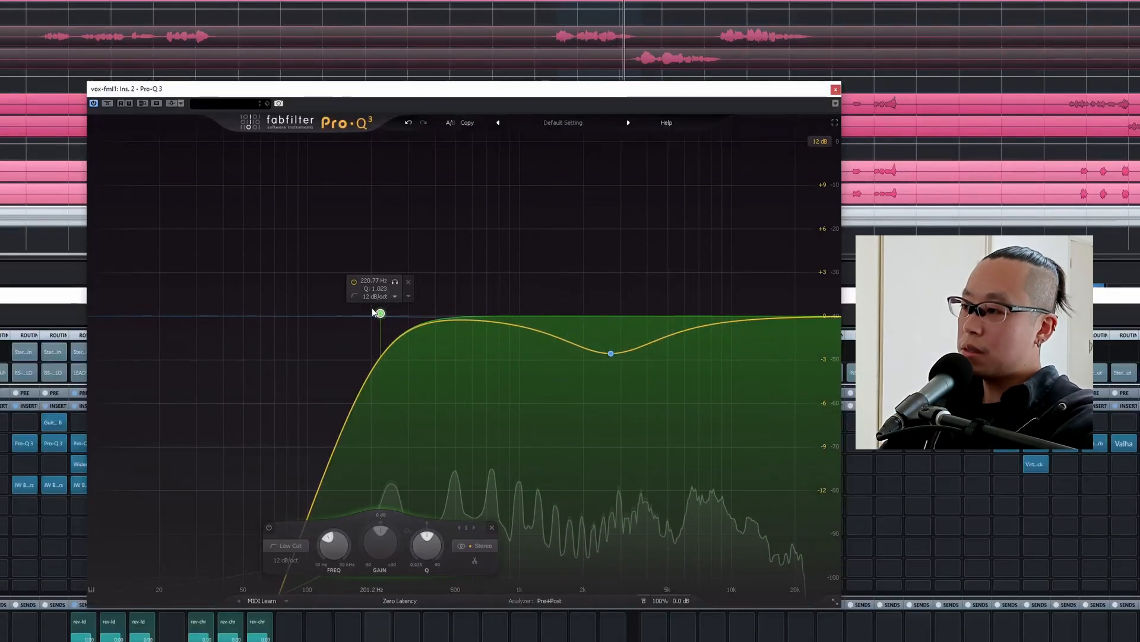
{"action": "left_click", "coordinate": [836, 90]}
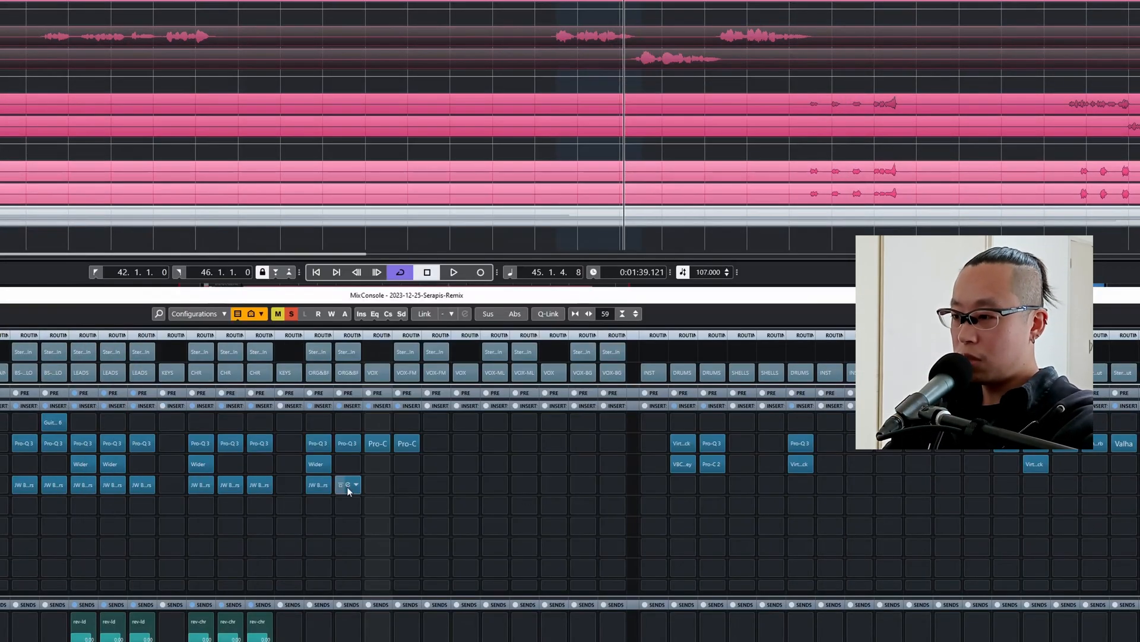
Insert JW BG-Vocals after the EQ on vox-fml1 and lower Crush and Loud together to about -13.
{"action": "left_click", "coordinate": [397, 463]}
{"action": "type", "text": "jw"}
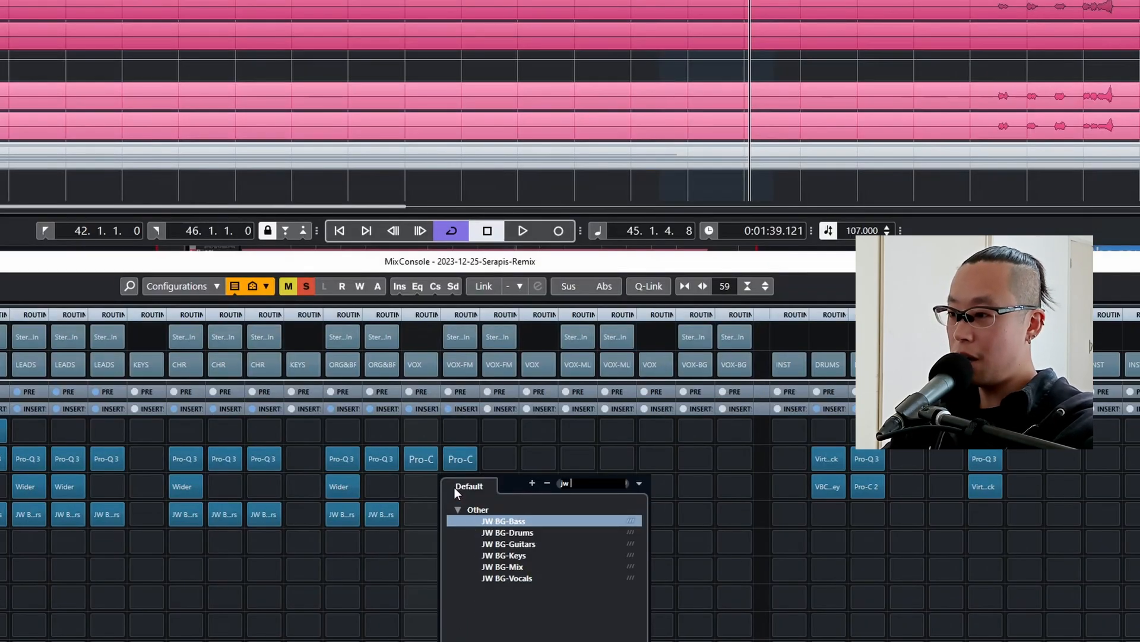
{"action": "left_click", "coordinate": [522, 581]}
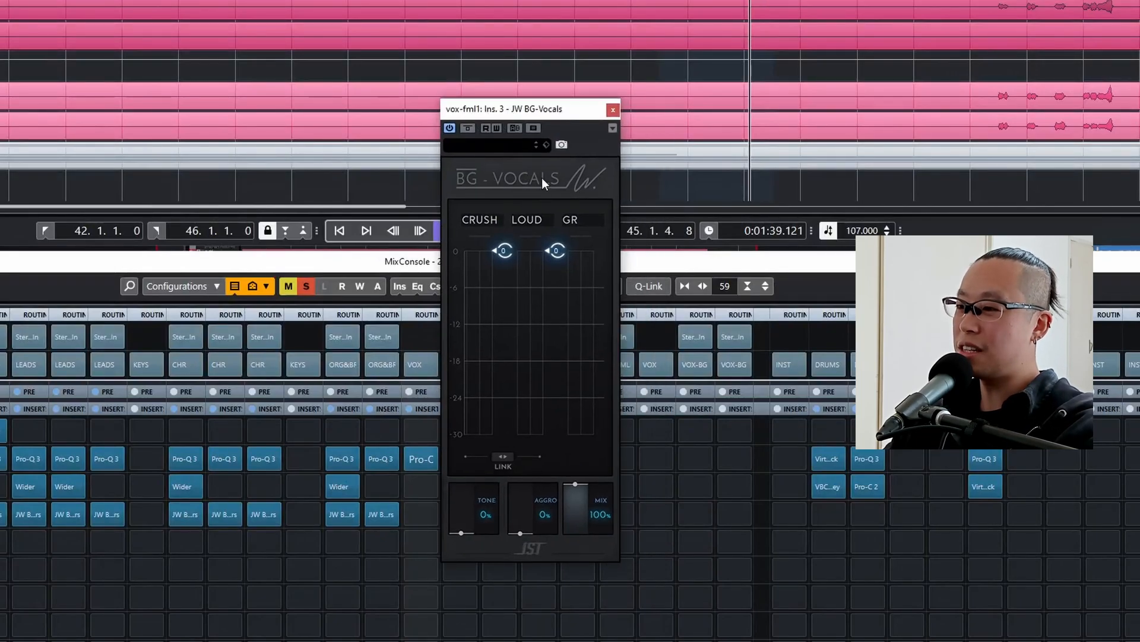
{"action": "key", "text": "space"}
{"action": "left_click", "coordinate": [502, 457]}
{"action": "left_click_drag", "start_coordinate": [504, 251], "coordinate": [503, 331]}
Set BG-Vocals' Tone to 51% while listening, and audition Aggro before returning it to 0%.
{"action": "mouse_move", "coordinate": [476, 507]}
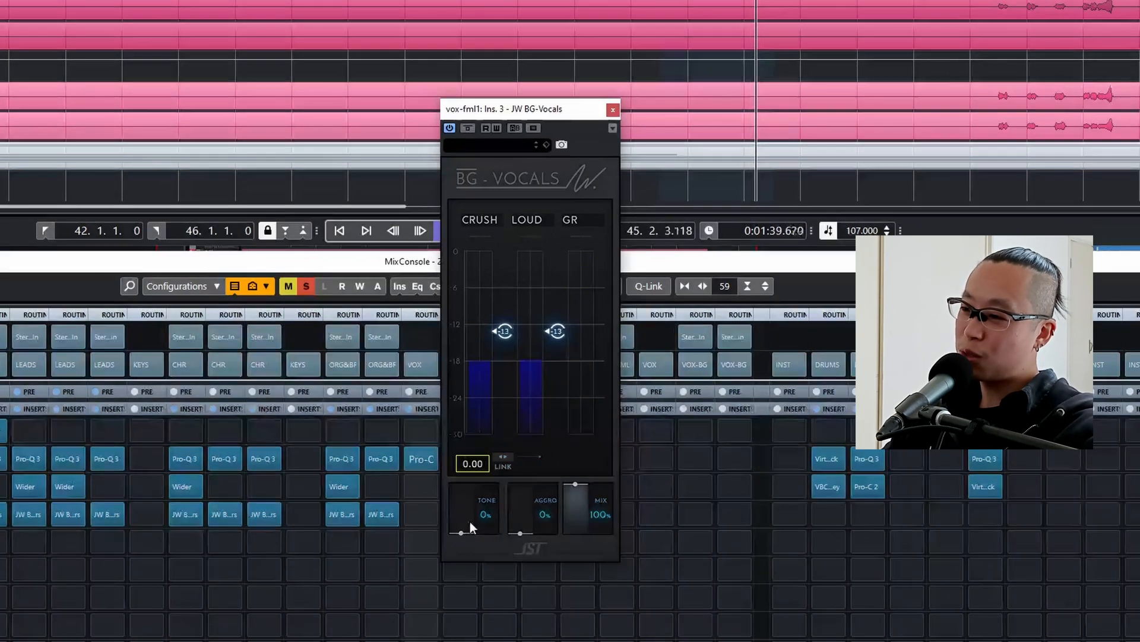
{"action": "mouse_move", "coordinate": [467, 527]}
{"action": "left_mouse_down"}
{"action": "mouse_move", "coordinate": [460, 462]}
{"action": "mouse_move", "coordinate": [458, 508]}
{"action": "left_mouse_up"}
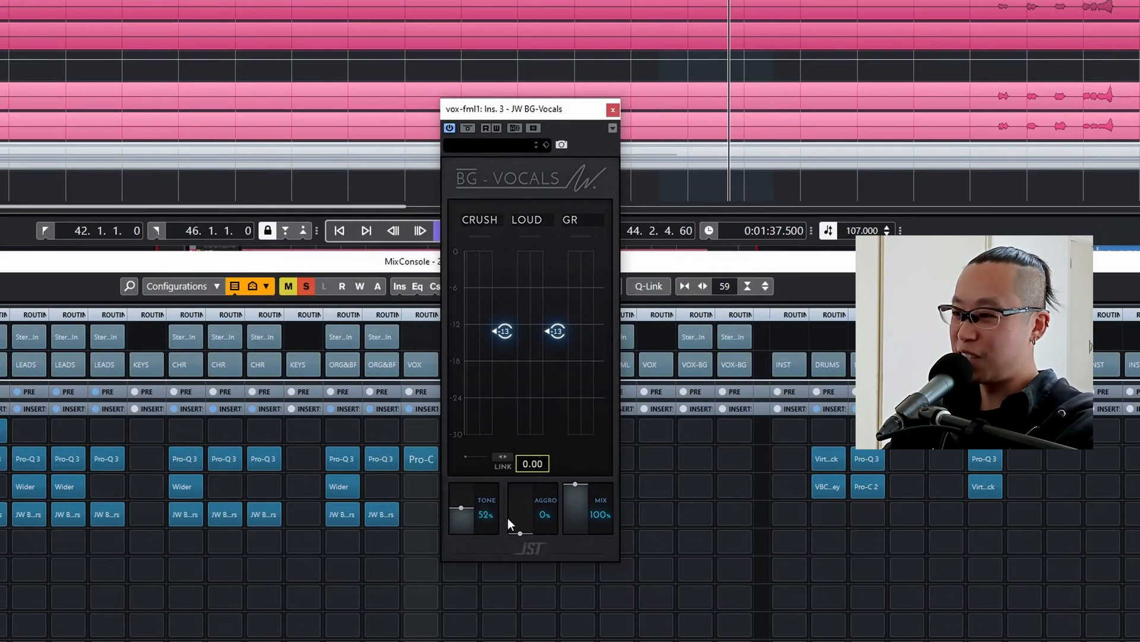
{"action": "left_click_drag", "start_coordinate": [520, 518], "coordinate": [521, 451]}
{"action": "mouse_move", "coordinate": [530, 511]}
{"action": "left_click_drag", "start_coordinate": [524, 496], "coordinate": [502, 639]}
{"action": "key", "text": "space"}
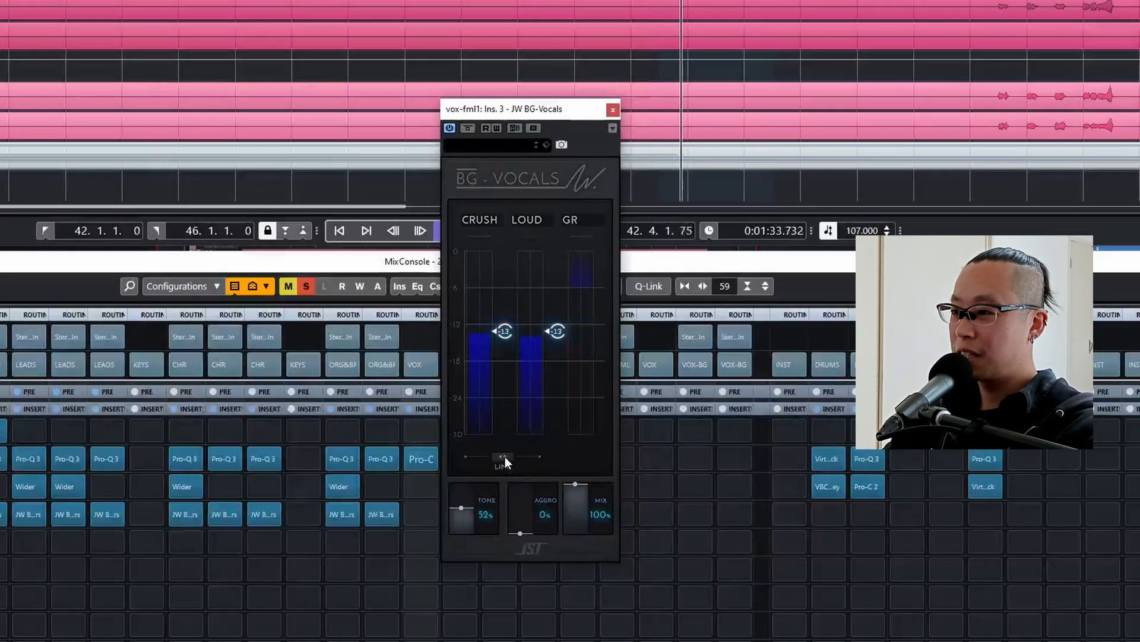
{"action": "mouse_move", "coordinate": [475, 508]}
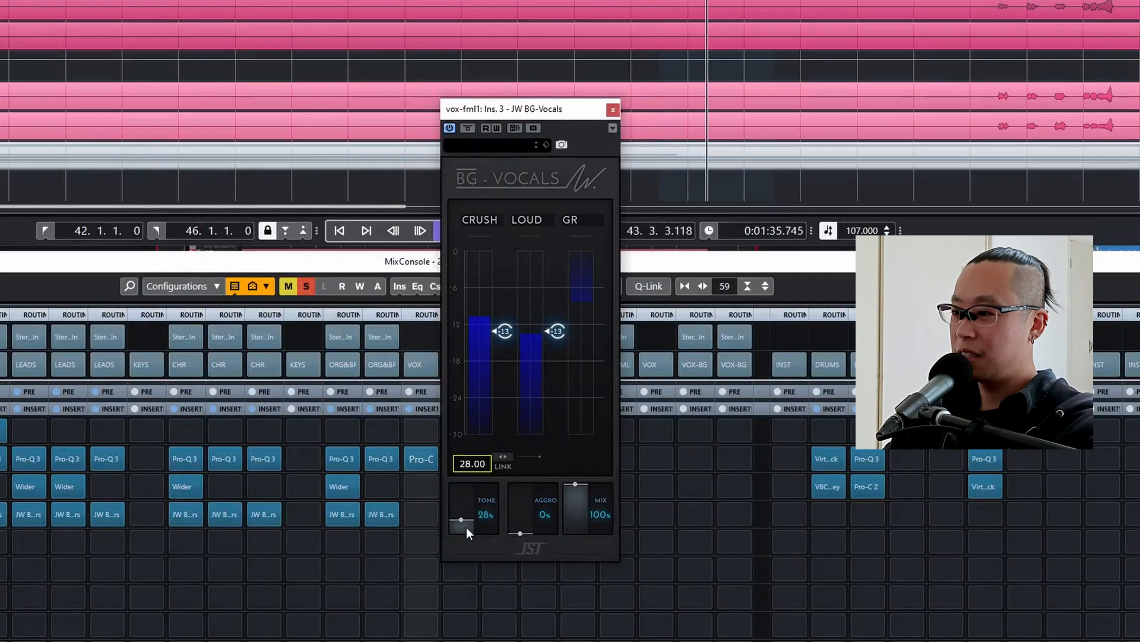
{"action": "left_click_drag", "start_coordinate": [467, 528], "coordinate": [468, 502]}
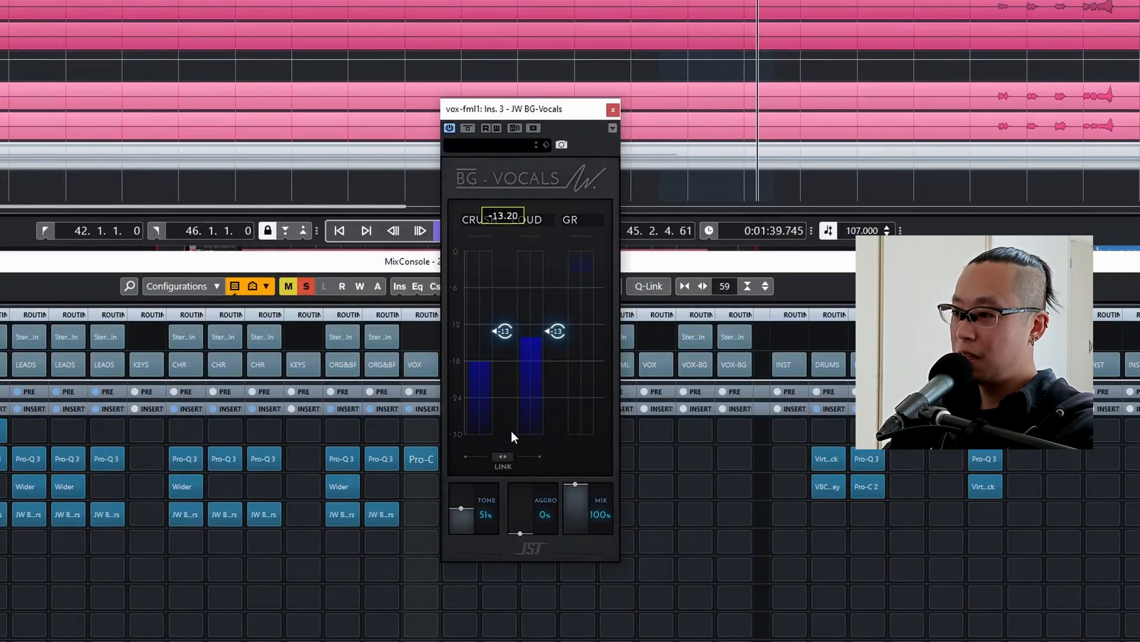
Reset Crush and Loud in BG-Vocals and rebalance them to about -13 and -3, toggling their link.
{"action": "left_click_drag", "start_coordinate": [504, 454], "coordinate": [523, 244]}
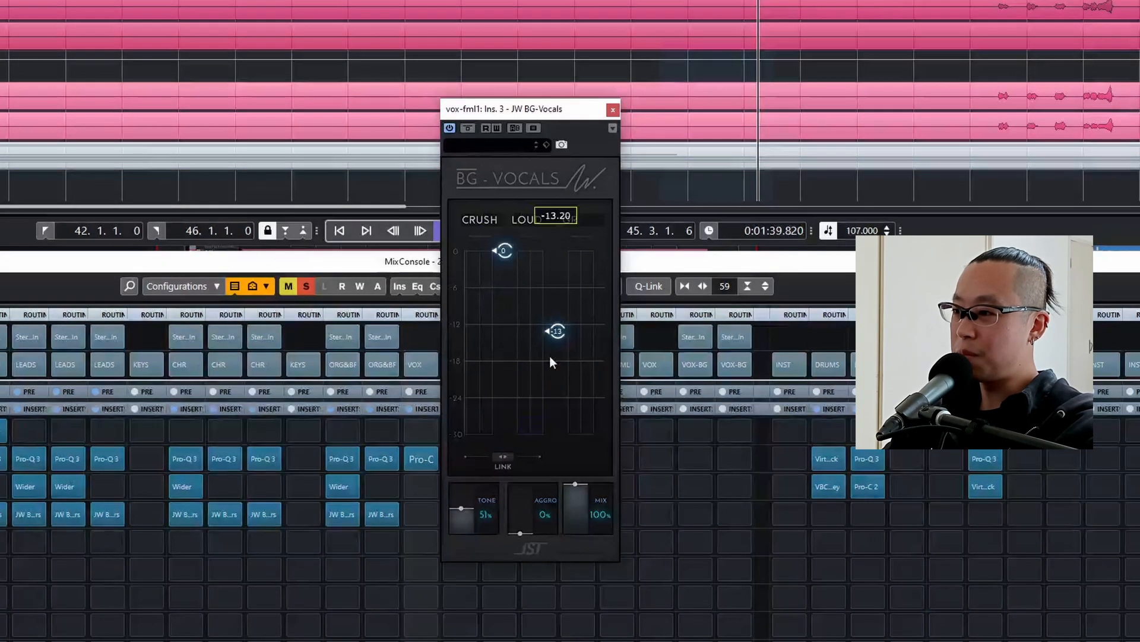
{"action": "left_click_drag", "start_coordinate": [552, 347], "coordinate": [570, 235]}
{"action": "left_click", "coordinate": [500, 464]}
{"action": "left_click_drag", "start_coordinate": [505, 250], "coordinate": [528, 274]}
{"action": "left_click", "coordinate": [503, 461]}
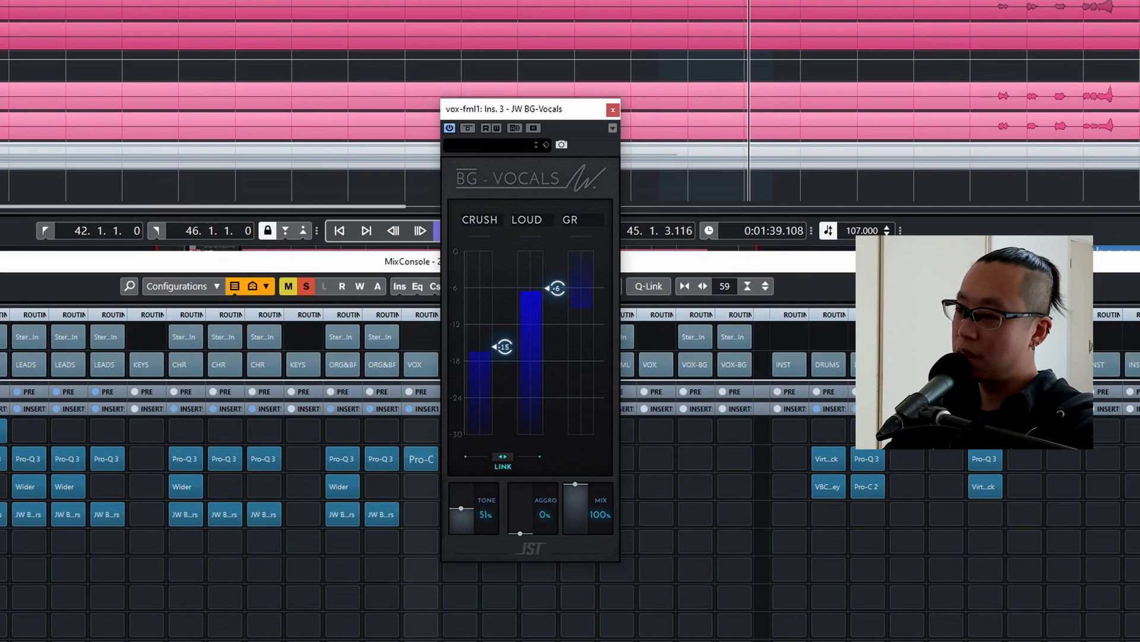
{"action": "left_click_drag", "start_coordinate": [504, 457], "coordinate": [505, 450]}
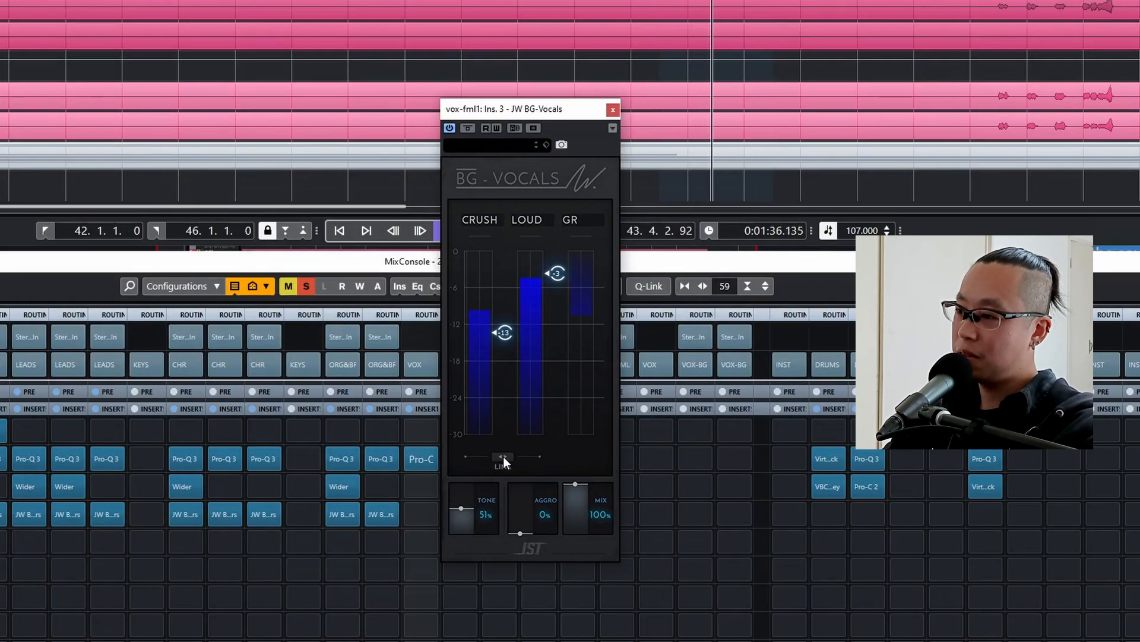
Audition vox-fml1 in the mix from the loop start and lower BG-Vocals' Loud slightly to about -4.
{"action": "mouse_move", "coordinate": [575, 302]}
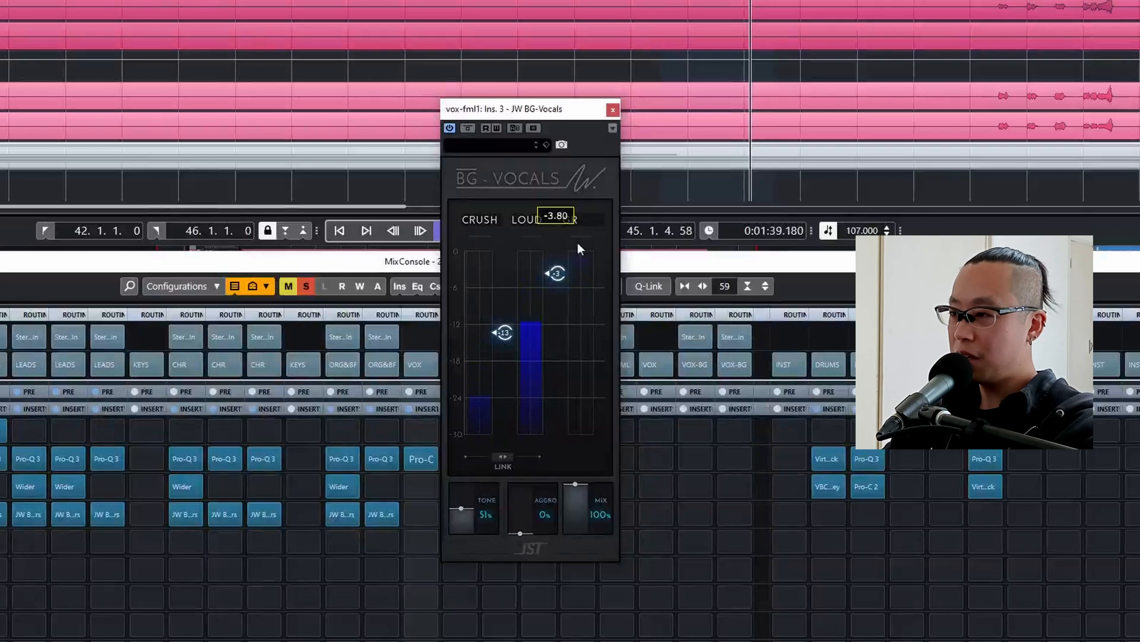
{"action": "left_click", "coordinate": [613, 111]}
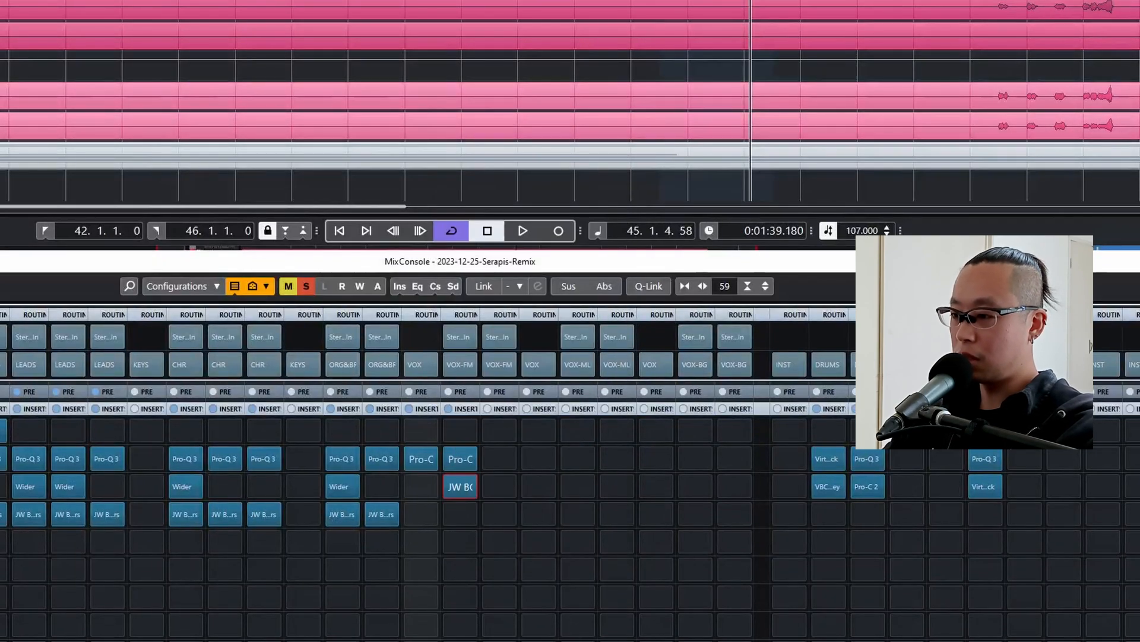
{"action": "left_click", "coordinate": [568, 535]}
{"action": "key", "text": "KP_1"}
{"action": "key", "text": "space"}
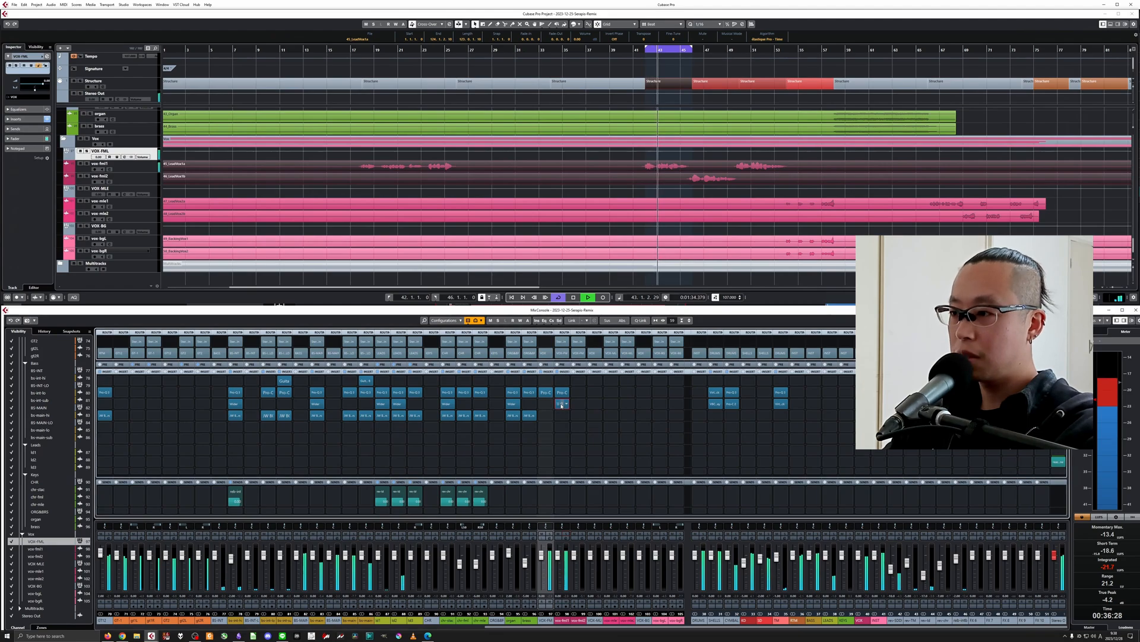
{"action": "left_click", "coordinate": [561, 404]}
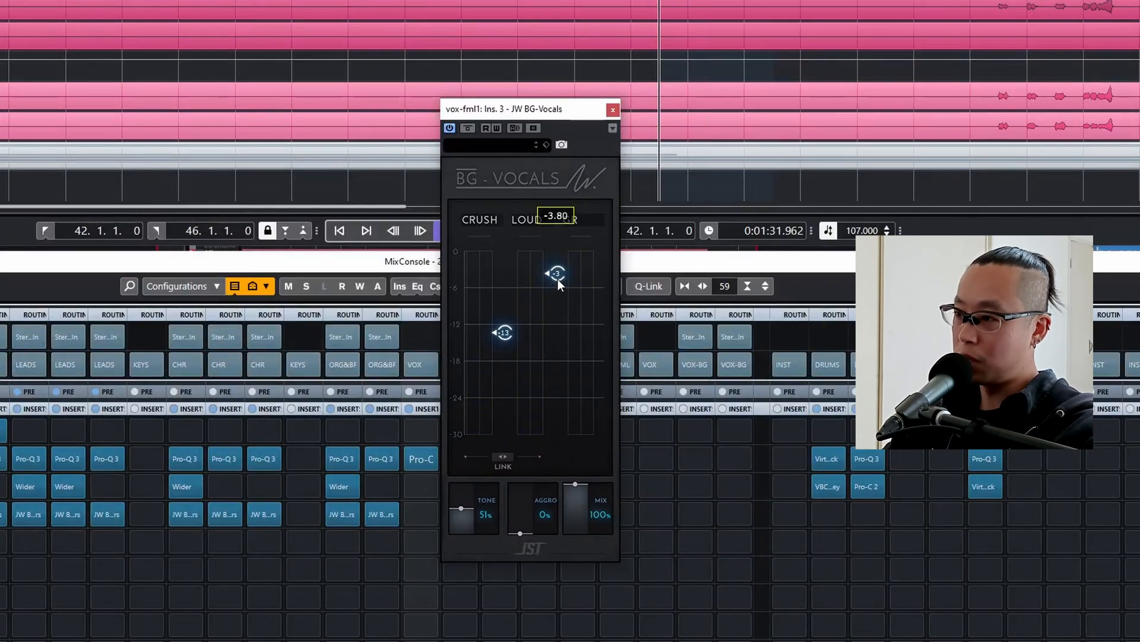
{"action": "key", "text": "space"}
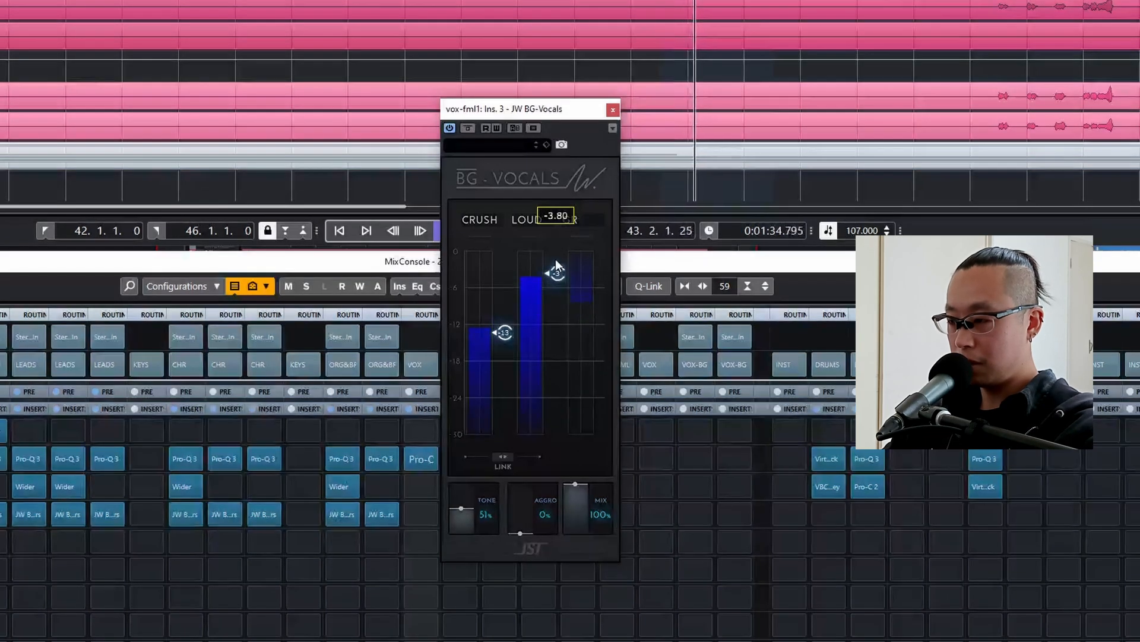
{"action": "left_click_drag", "start_coordinate": [555, 263], "coordinate": [555, 268]}
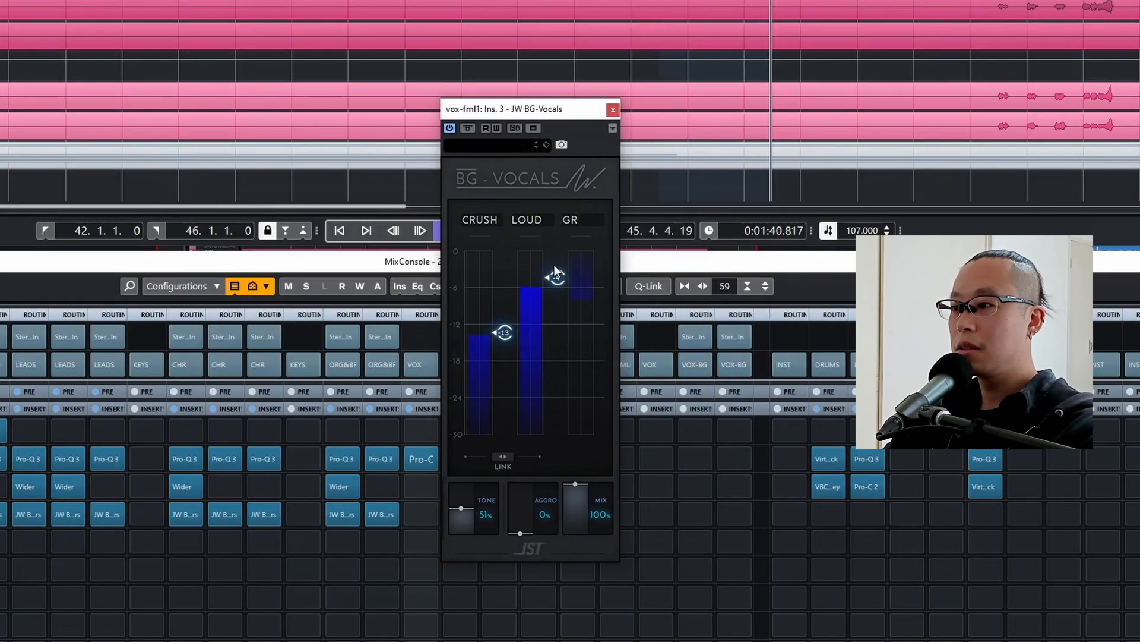
{"action": "left_click", "coordinate": [612, 109]}
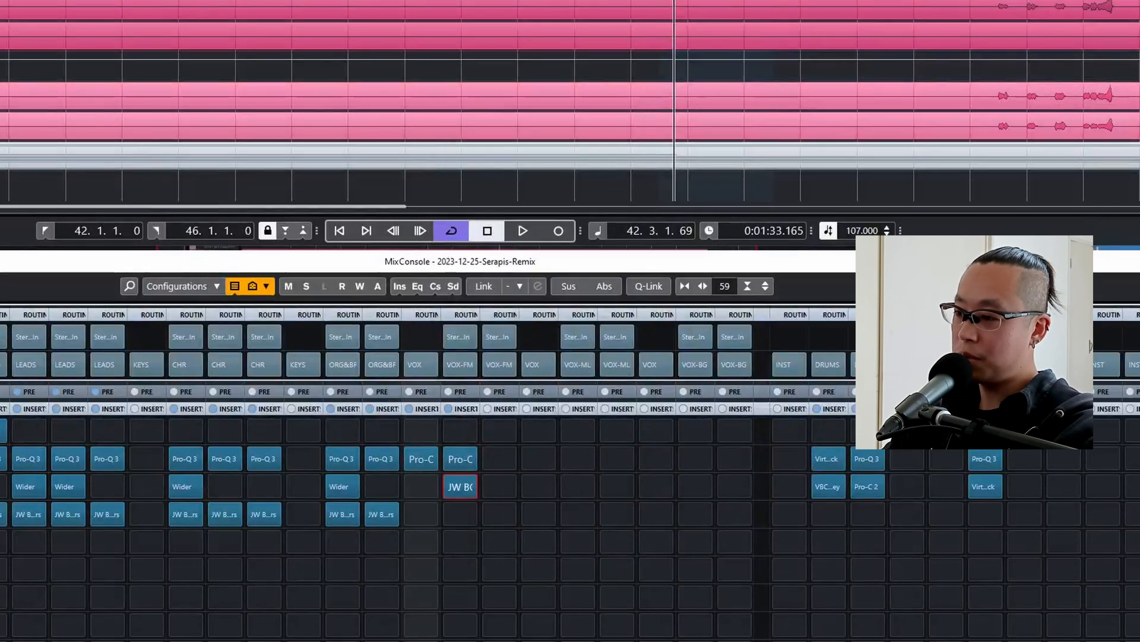
Add a bell cut of about 3 dB near 1 kHz in the Pro-Q 3 on vox-fml1.
{"action": "left_click", "coordinate": [458, 460]}
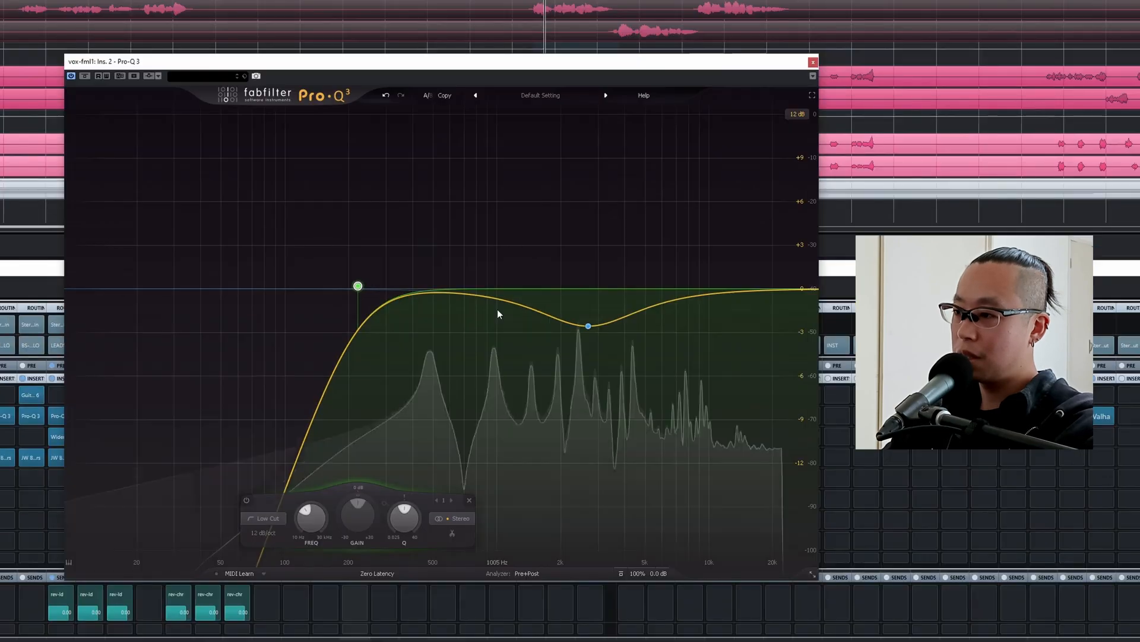
{"action": "left_click", "coordinate": [616, 295]}
{"action": "left_click_drag", "start_coordinate": [514, 318], "coordinate": [499, 345]}
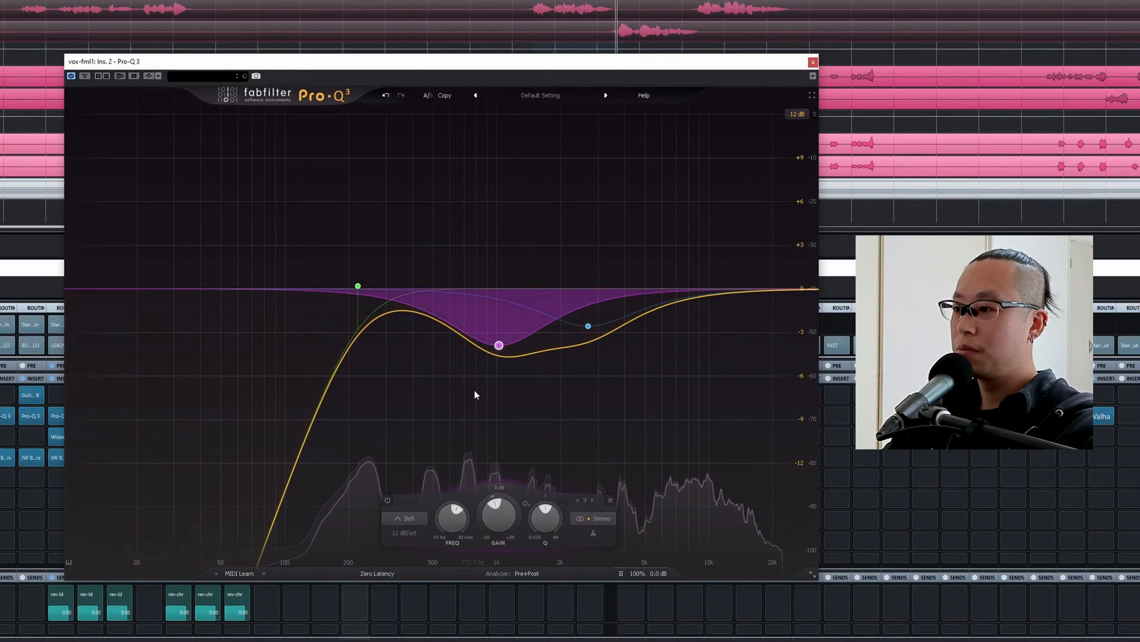
{"action": "left_click_drag", "start_coordinate": [499, 343], "coordinate": [496, 336]}
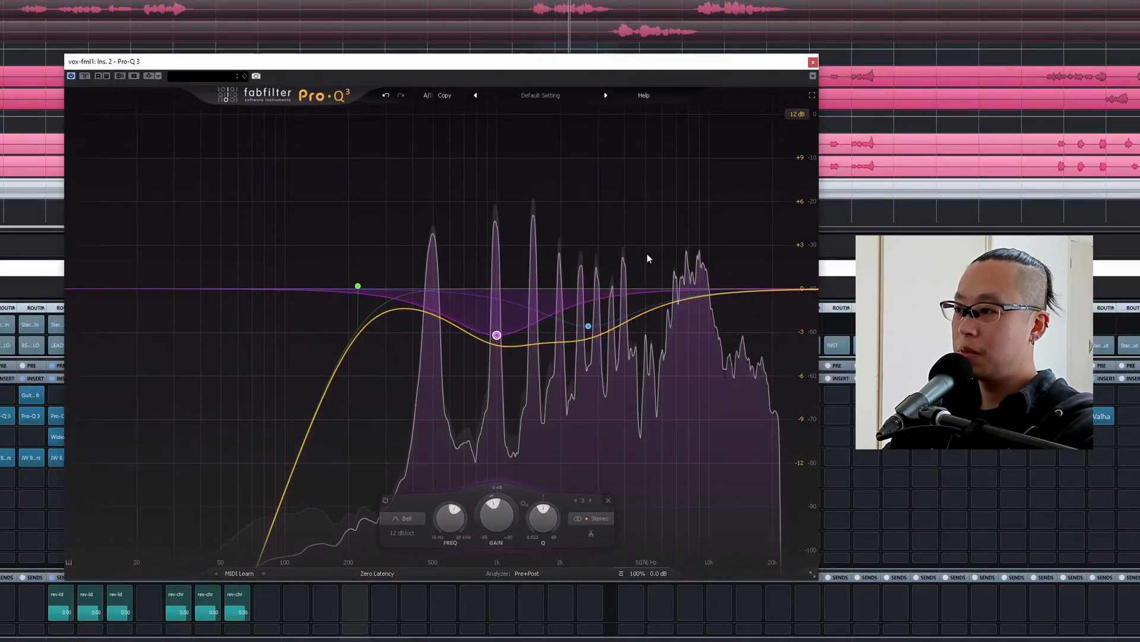
Add a 6 dB/oct high shelf of about +5 dB near 6.2 kHz and deepen the 2.7 kHz cut to about -2.9 dB.
{"action": "left_click_drag", "start_coordinate": [695, 219], "coordinate": [681, 254]}
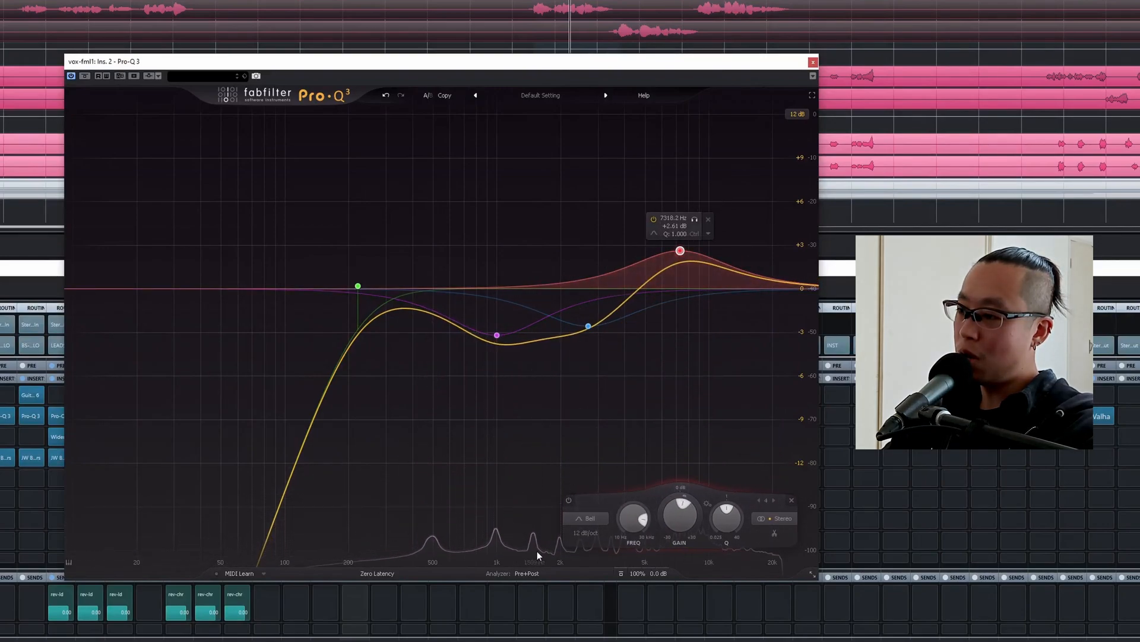
{"action": "left_click", "coordinate": [586, 518]}
{"action": "left_click", "coordinate": [598, 449]}
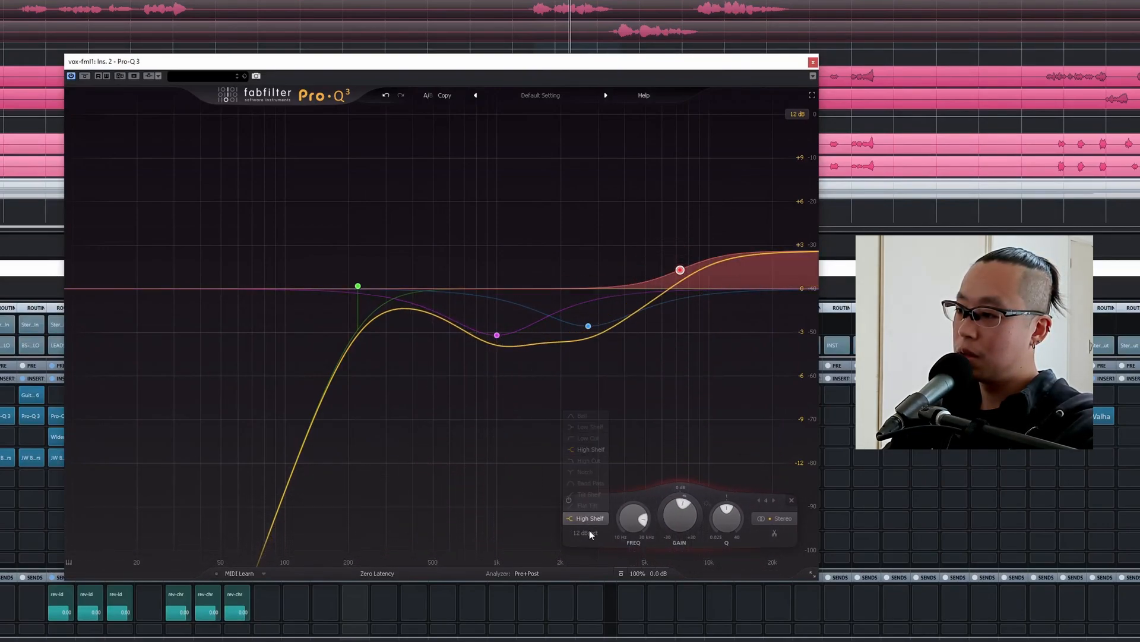
{"action": "left_click", "coordinate": [586, 532]}
{"action": "left_click", "coordinate": [585, 543]}
{"action": "left_click_drag", "start_coordinate": [680, 270], "coordinate": [665, 254]}
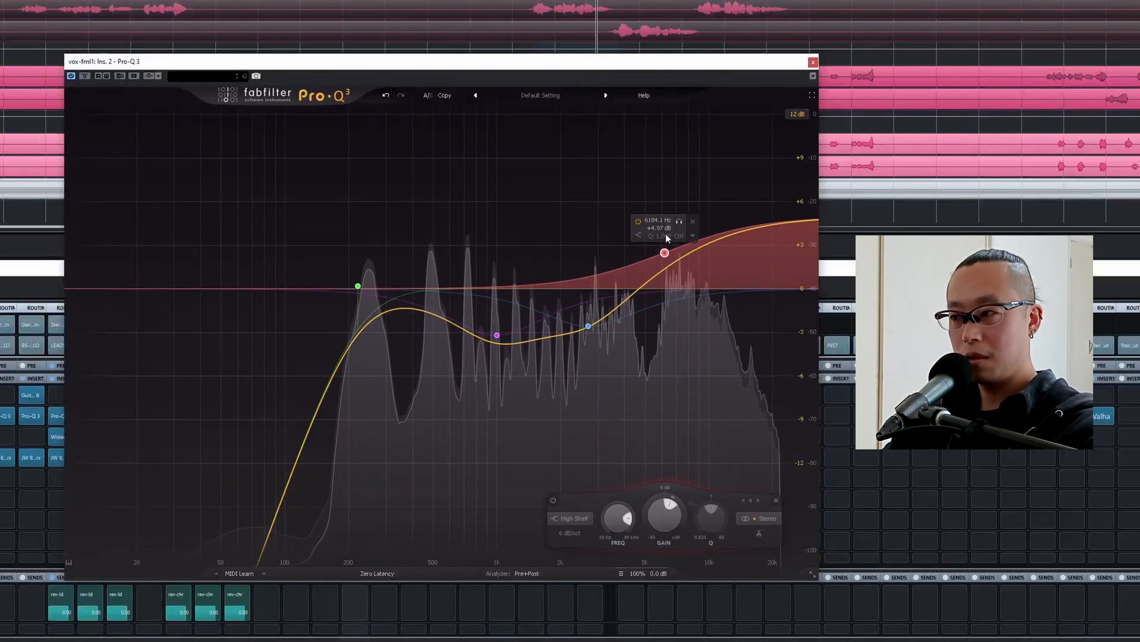
{"action": "left_click_drag", "start_coordinate": [588, 326], "coordinate": [590, 331]}
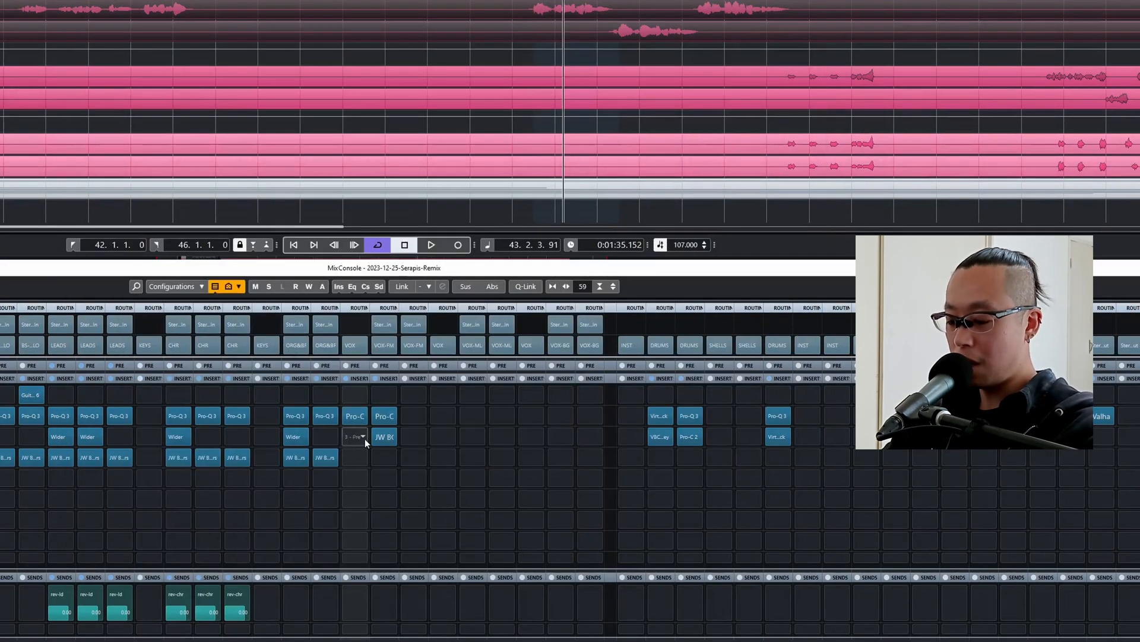
Copy the Pro-Q 3 and BG-Vocals inserts from vox-fml1 to vox-fml2 and return playback to the loop start.
{"action": "left_click_drag", "start_coordinate": [379, 415], "coordinate": [413, 438]}
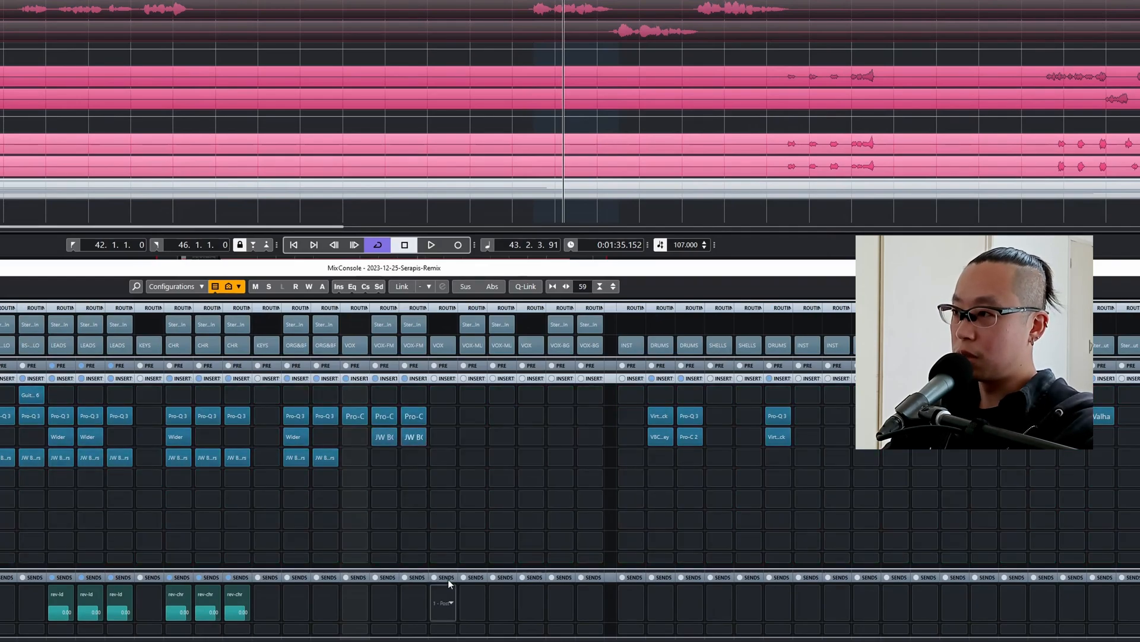
{"action": "left_click", "coordinate": [639, 33]}
{"action": "key", "text": "KP_1"}
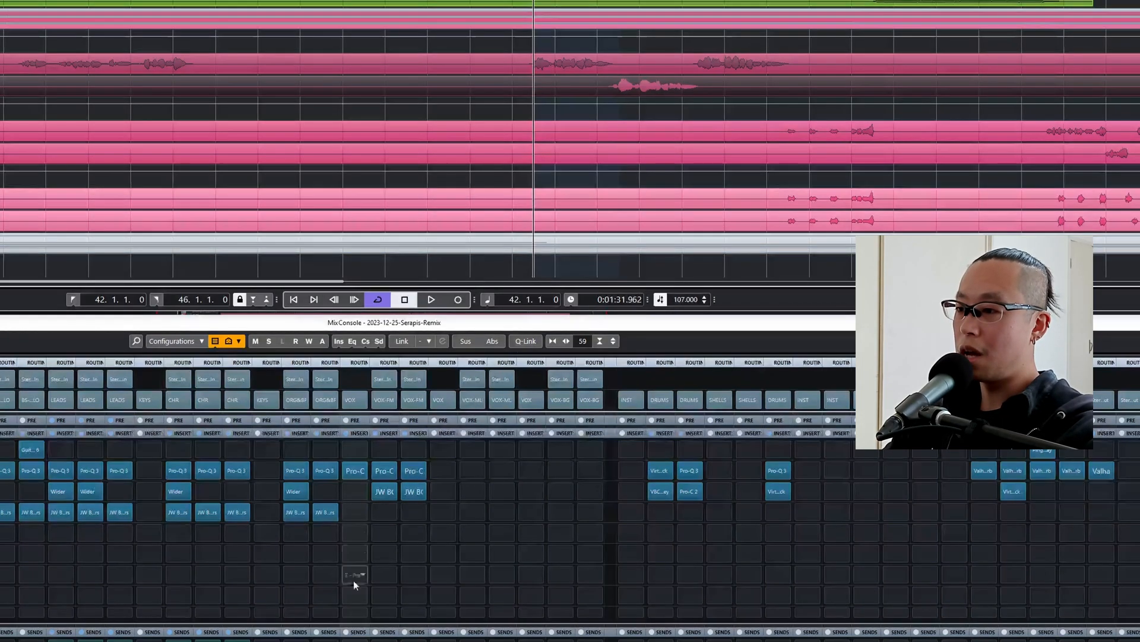
Enable the 12 dB/oct high cut in the Pro-Q 3 on VOX-FML and audition it at about 20.8 kHz.
{"action": "left_click", "coordinate": [355, 471]}
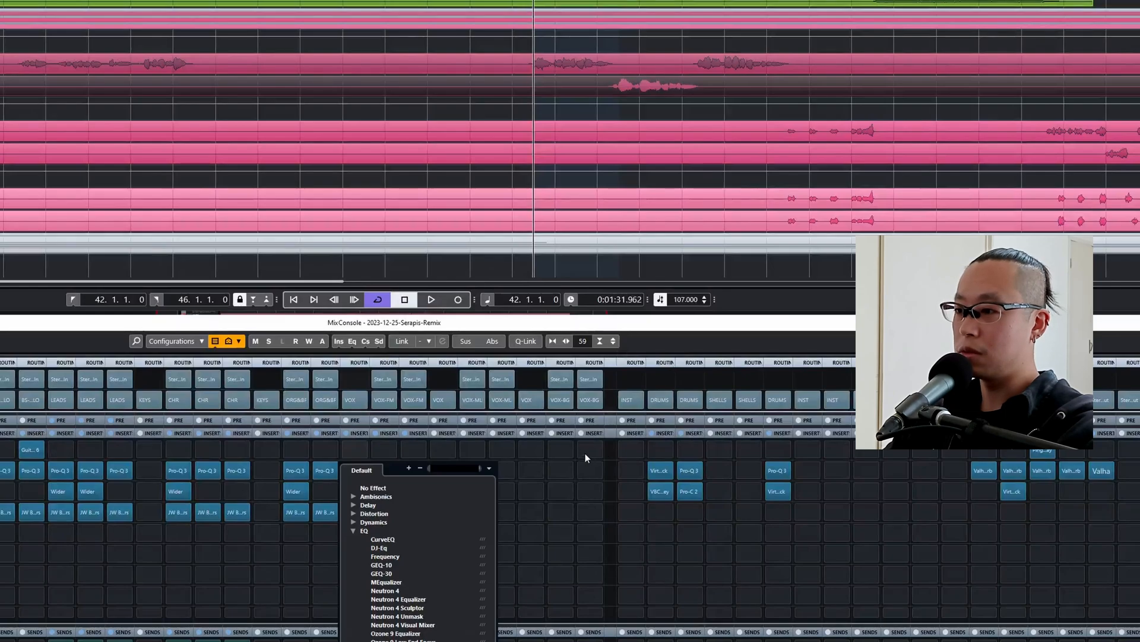
{"action": "left_click", "coordinate": [355, 445]}
{"action": "left_click", "coordinate": [351, 467]}
{"action": "key", "text": "space"}
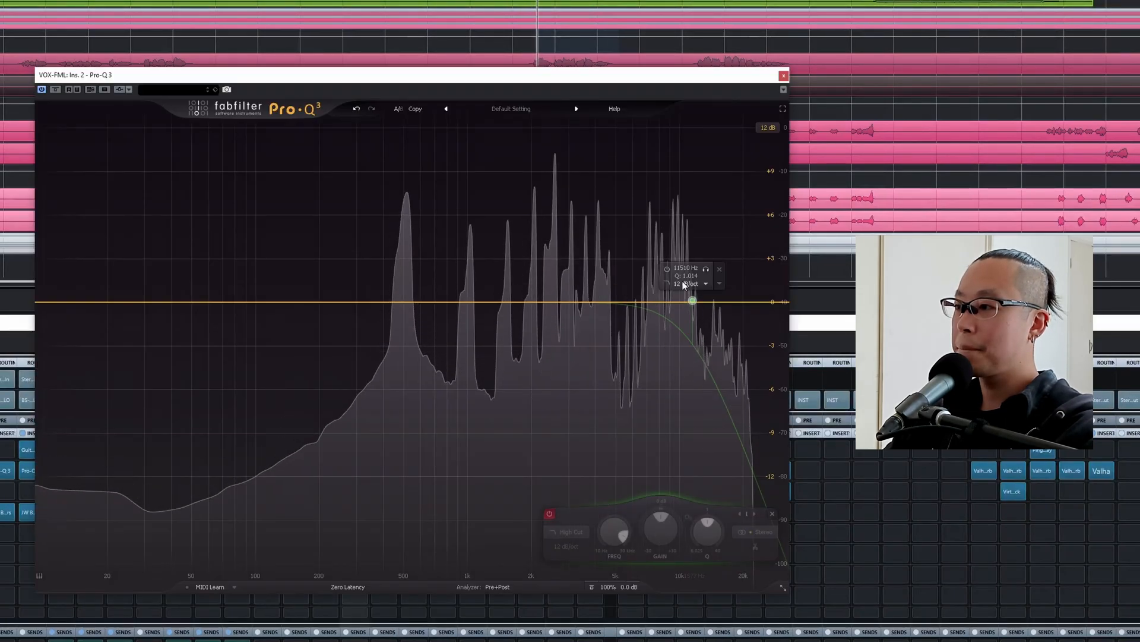
{"action": "left_click", "coordinate": [667, 268]}
{"action": "left_click_drag", "start_coordinate": [692, 301], "coordinate": [748, 302]}
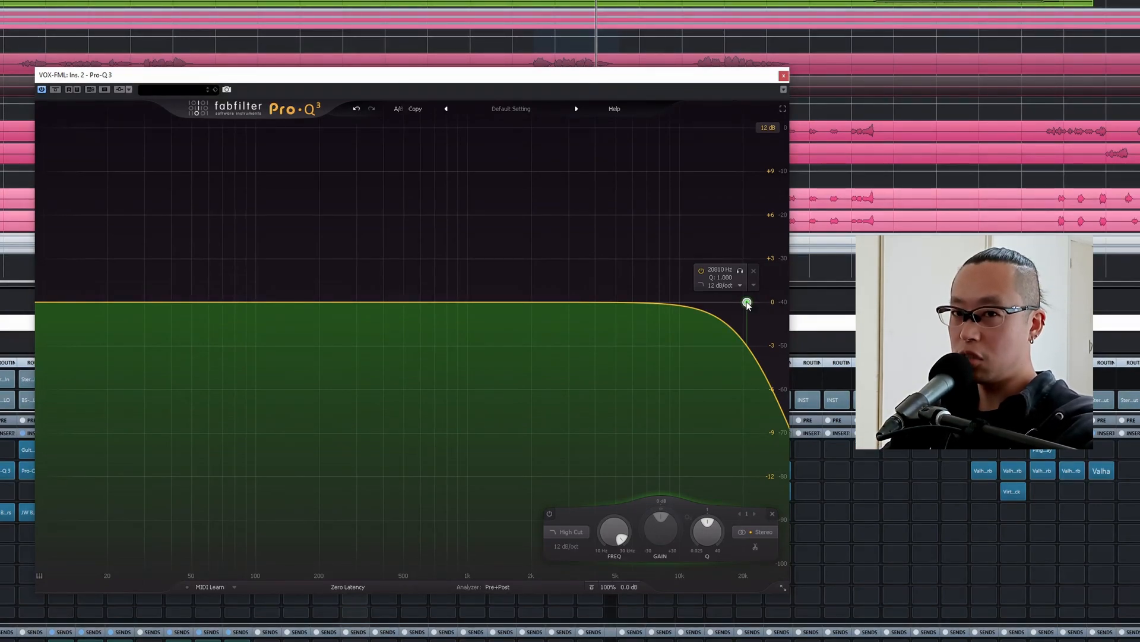
{"action": "key", "text": "space"}
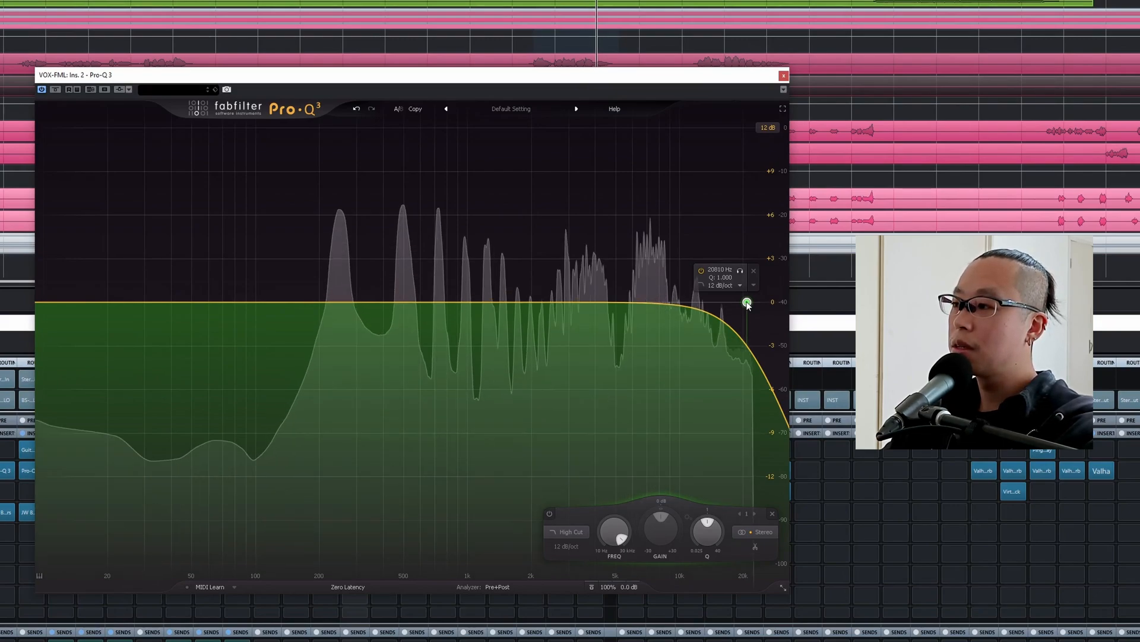
Lower the VOX-FML high cut while listening, set its frequency to 11 kHz, and close the EQ.
{"action": "left_click_drag", "start_coordinate": [747, 302], "coordinate": [695, 300]}
{"action": "key", "text": "space"}
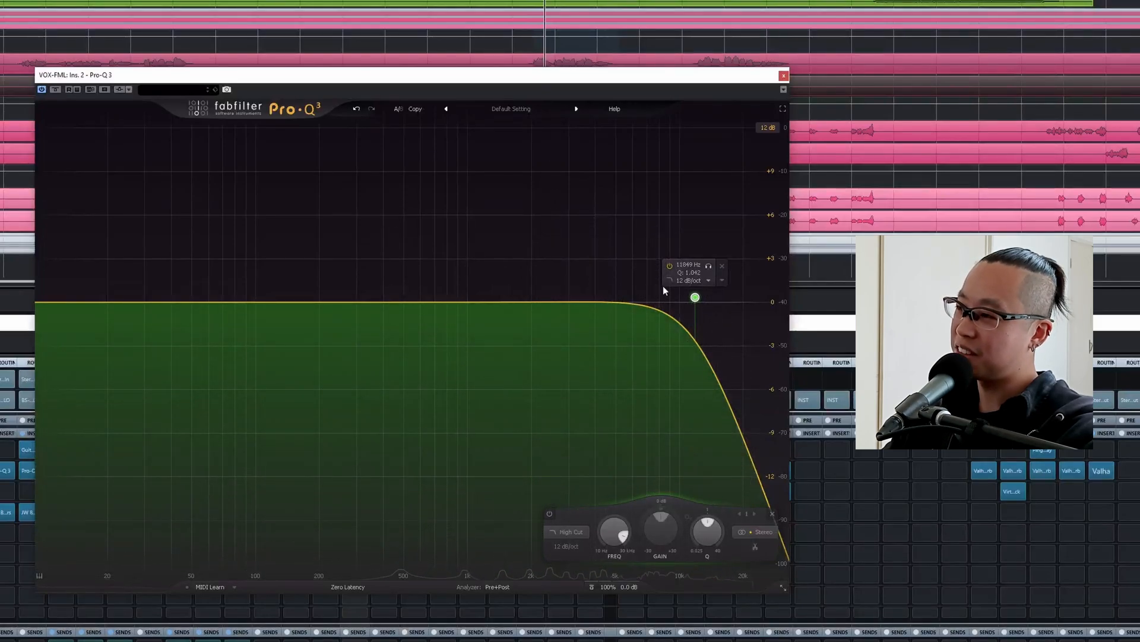
{"action": "mouse_move", "coordinate": [695, 300]}
{"action": "left_mouse_down"}
{"action": "mouse_move", "coordinate": [625, 298]}
{"action": "mouse_move", "coordinate": [695, 297]}
{"action": "left_mouse_up"}
{"action": "key", "text": "space"}
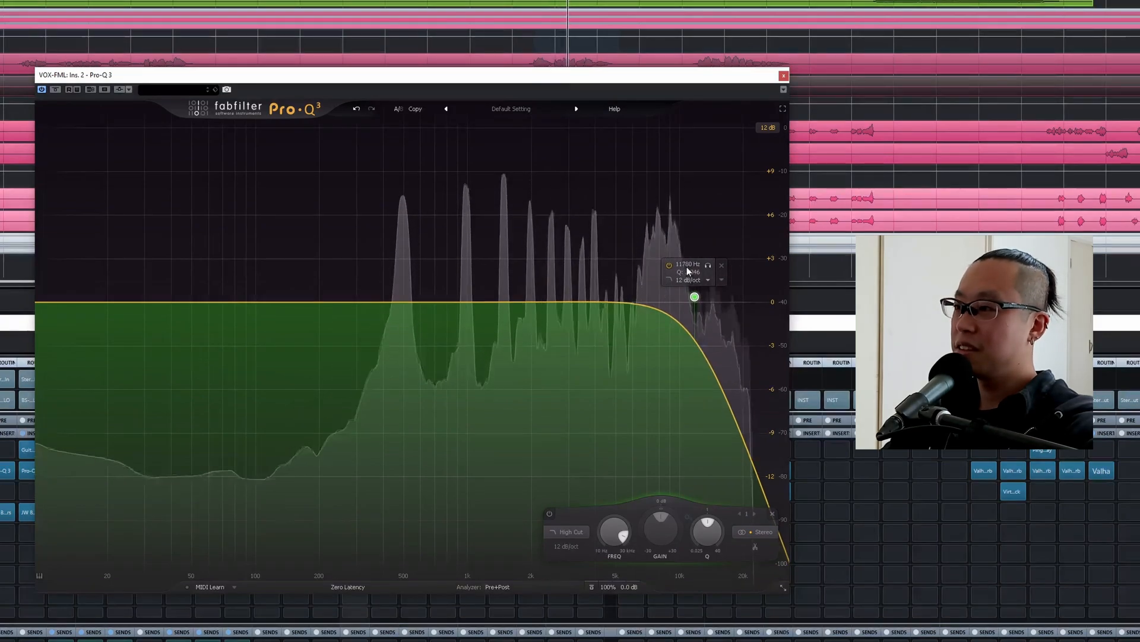
{"action": "double_click", "coordinate": [688, 265]}
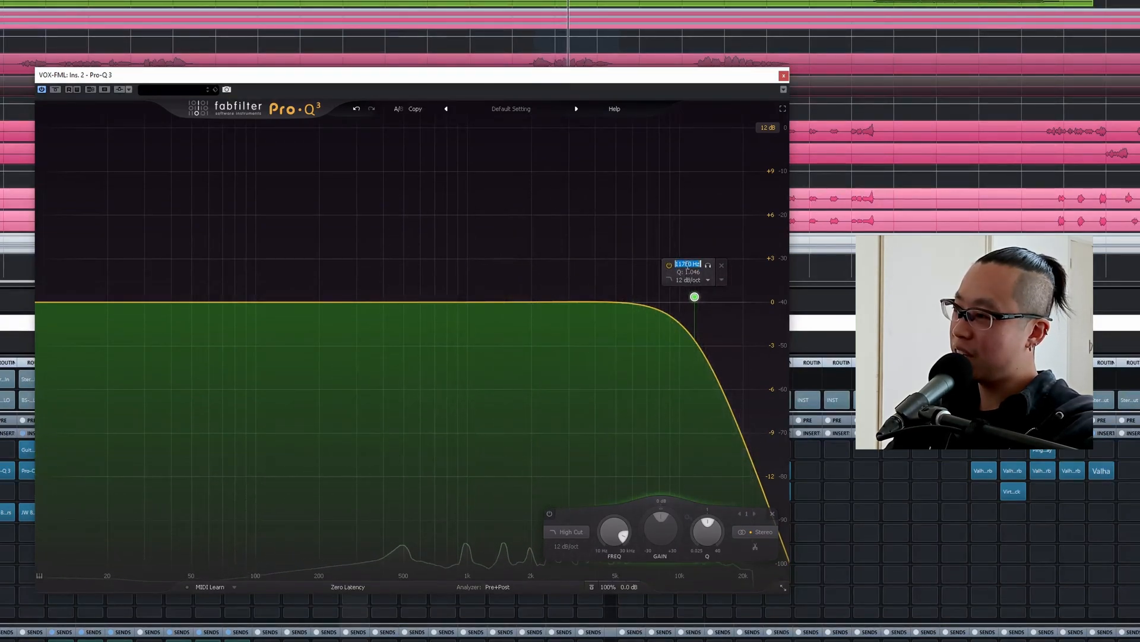
{"action": "type", "text": "11k"}
{"action": "key", "text": "Return"}
{"action": "key", "text": "Escape"}
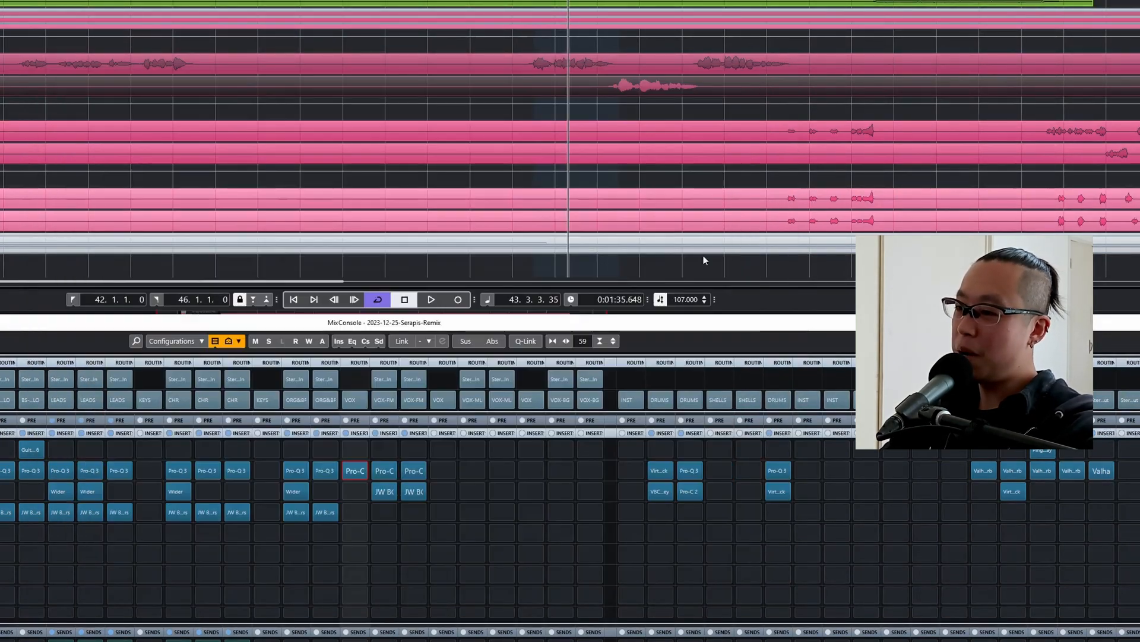
Move BG-Vocals down one insert slot on vox-fml1 and vox-fml2, and insert DeEsser before it on vox-fml1.
{"action": "left_click_drag", "start_coordinate": [383, 489], "coordinate": [410, 510]}
{"action": "left_click", "coordinate": [379, 493]}
{"action": "type", "text": "dess"}
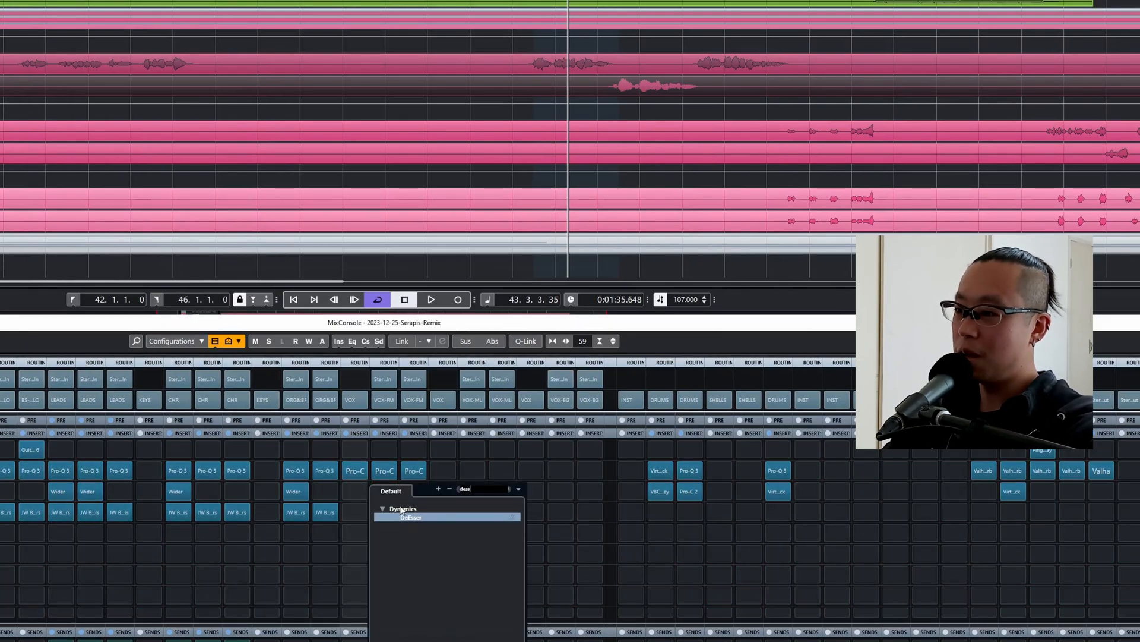
{"action": "left_click", "coordinate": [405, 517]}
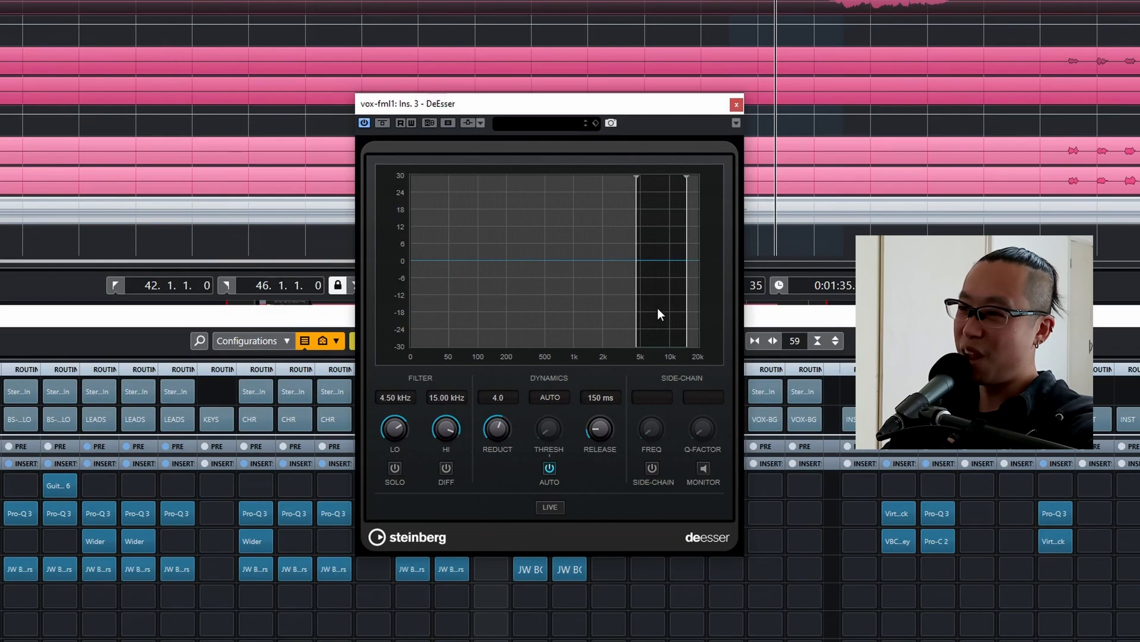
Set the DeEsser's reduction to 10.0 during playback and compare the vocal with the effect bypassed and active.
{"action": "key", "text": "space"}
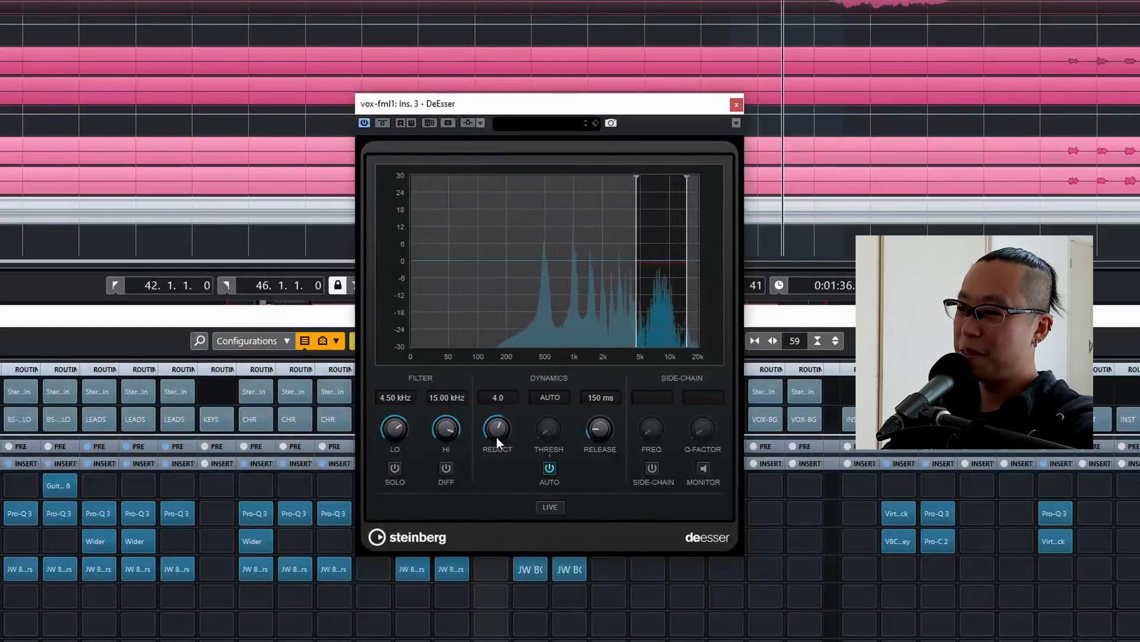
{"action": "left_click_drag", "start_coordinate": [497, 436], "coordinate": [507, 399]}
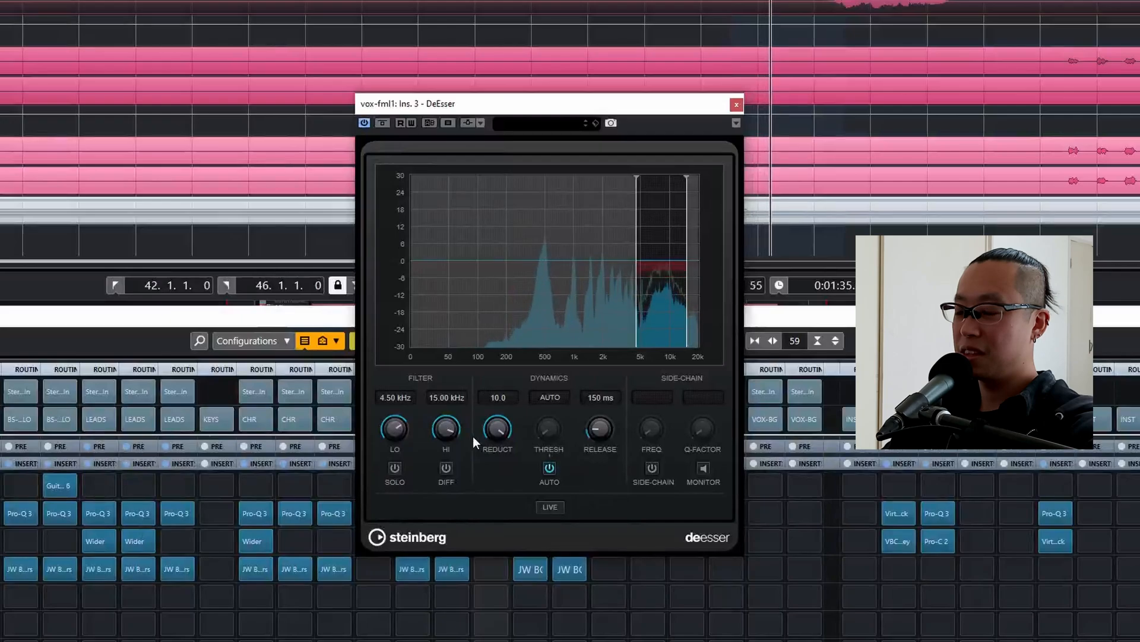
{"action": "left_click", "coordinate": [383, 123]}
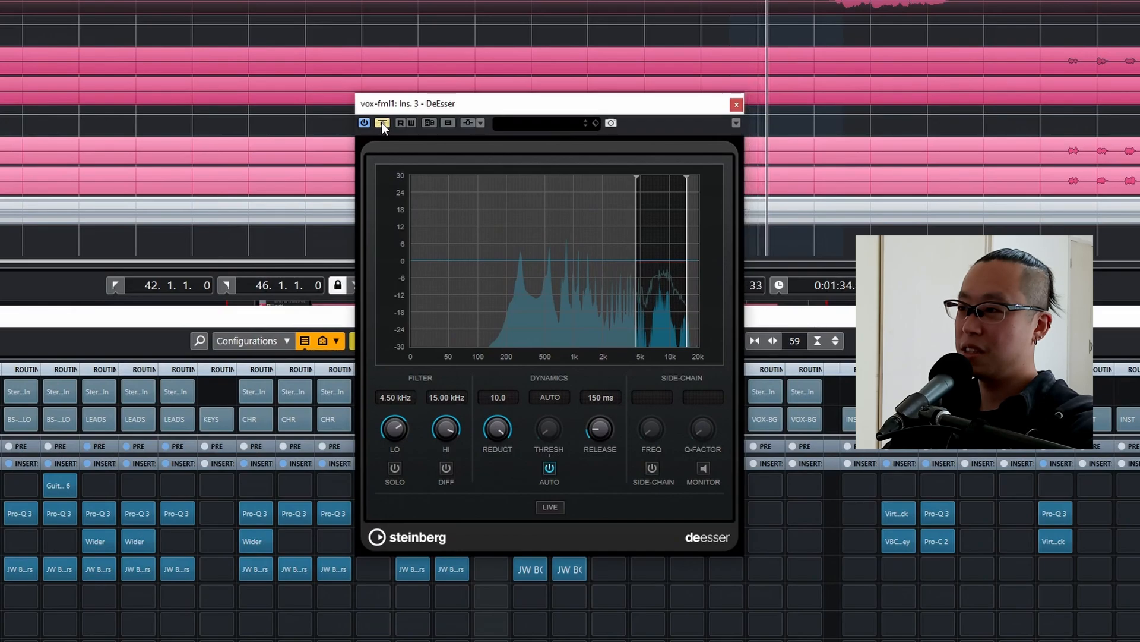
{"action": "left_click", "coordinate": [383, 122]}
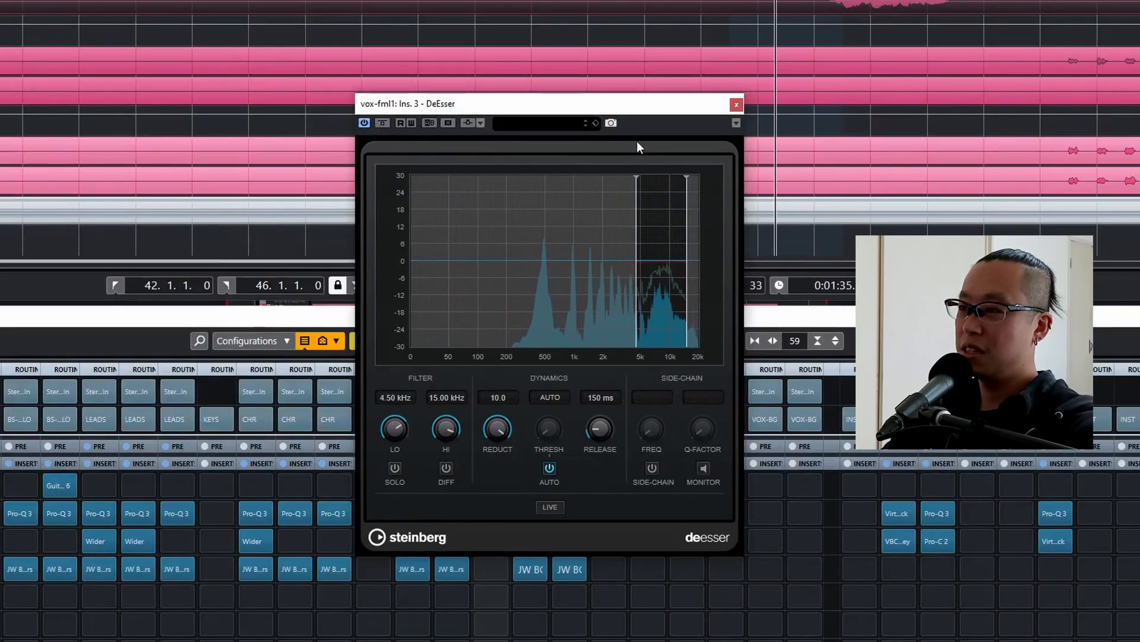
{"action": "left_click", "coordinate": [737, 105]}
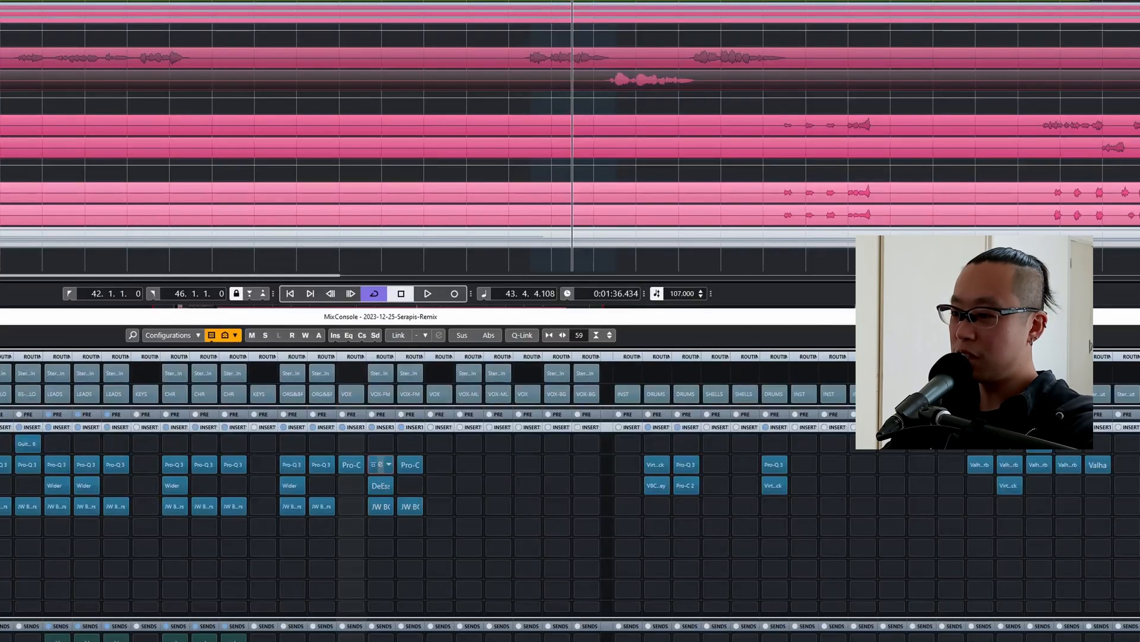
Add a narrow bell cut of about 2 dB near 7.4 kHz in the Pro-Q 3 on vox-fml1 while listening.
{"action": "left_click", "coordinate": [379, 466]}
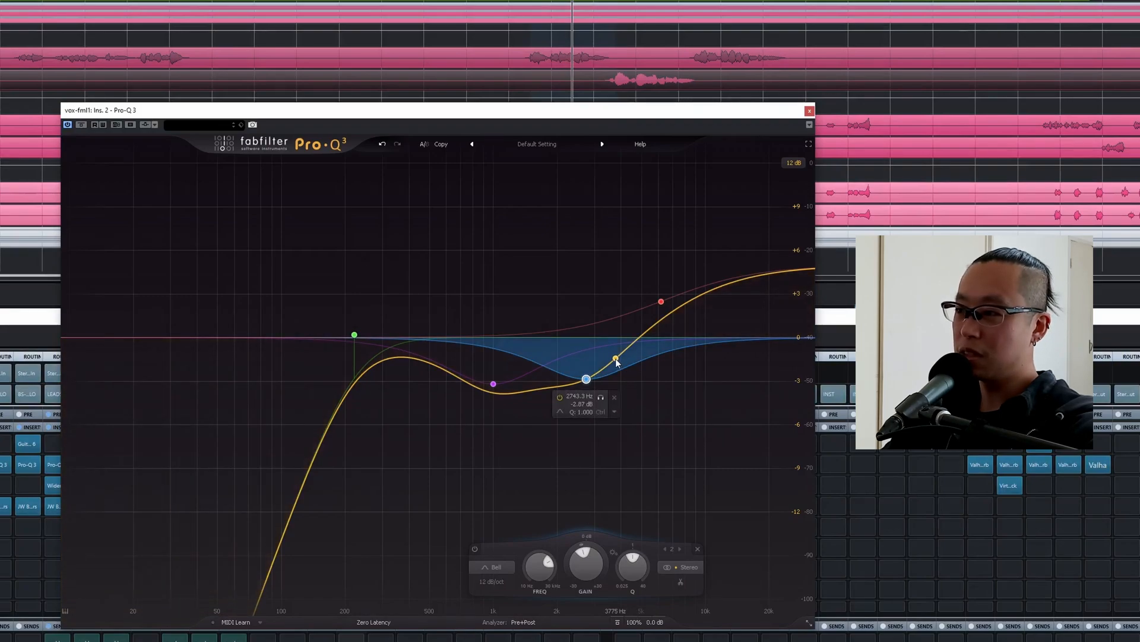
{"action": "key", "text": "space"}
{"action": "left_click_drag", "start_coordinate": [616, 359], "coordinate": [678, 363]}
{"action": "scroll", "coordinate": [618, 366], "scroll_direction": "up", "scroll_amount": 5}
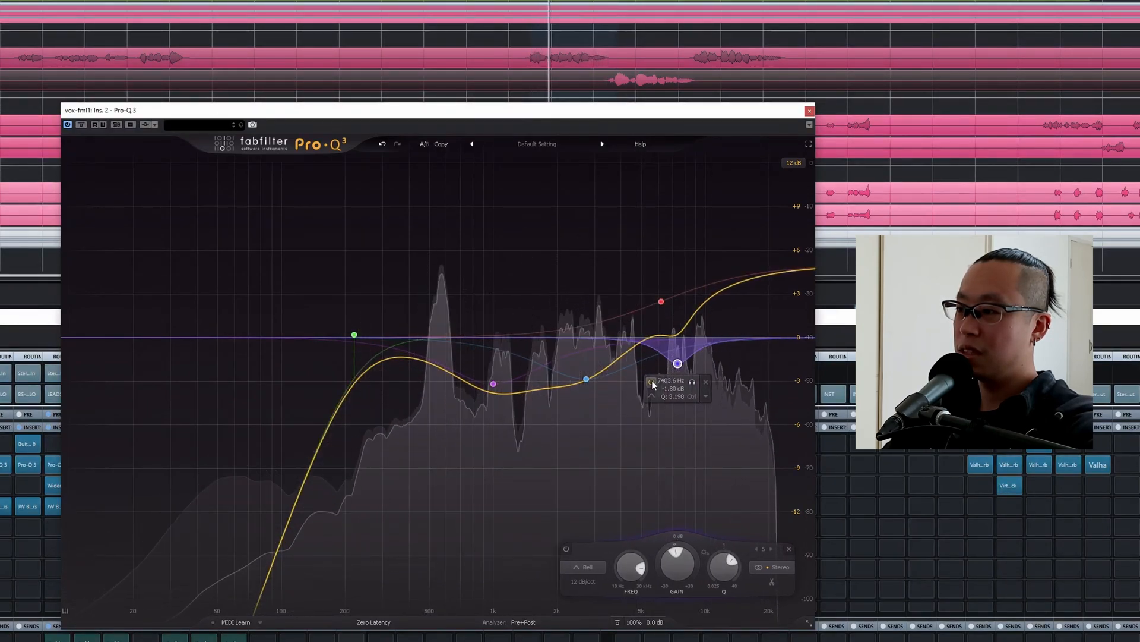
{"action": "left_click_drag", "start_coordinate": [677, 363], "coordinate": [678, 369]}
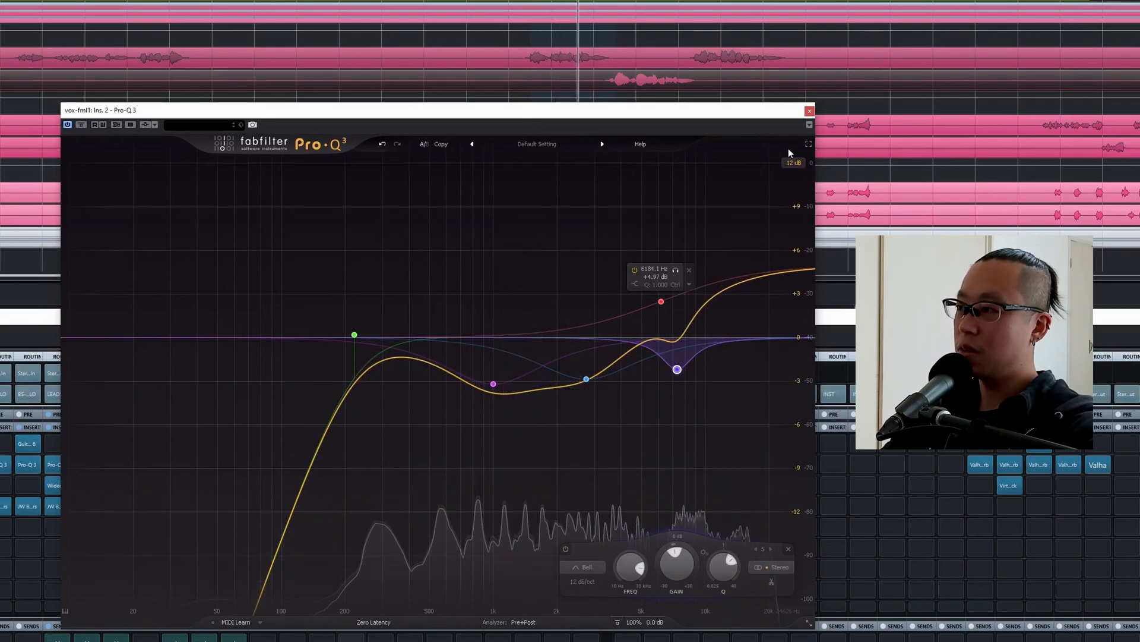
{"action": "left_click", "coordinate": [809, 111]}
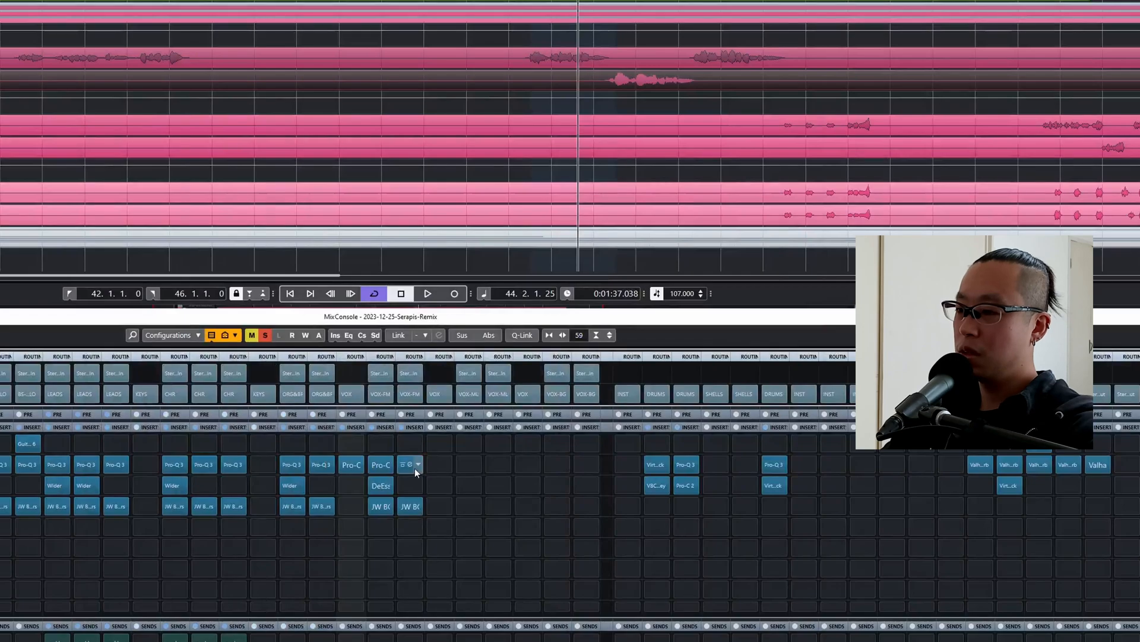
Copy the DeEsser from vox-fml1 to the same insert slot on vox-fml2, and play the song with cycle playback turned off.
{"action": "left_click", "coordinate": [414, 468]}
{"action": "left_click", "coordinate": [419, 480]}
{"action": "left_click_drag", "start_coordinate": [389, 467], "coordinate": [413, 485]}
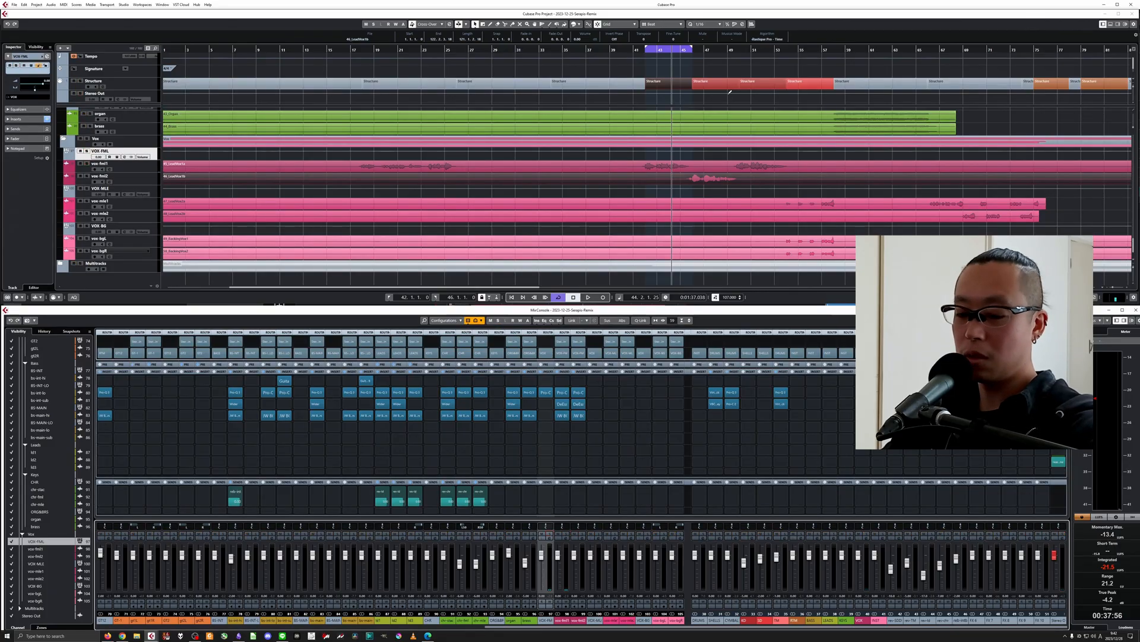
{"action": "key", "text": "KP_Divide"}
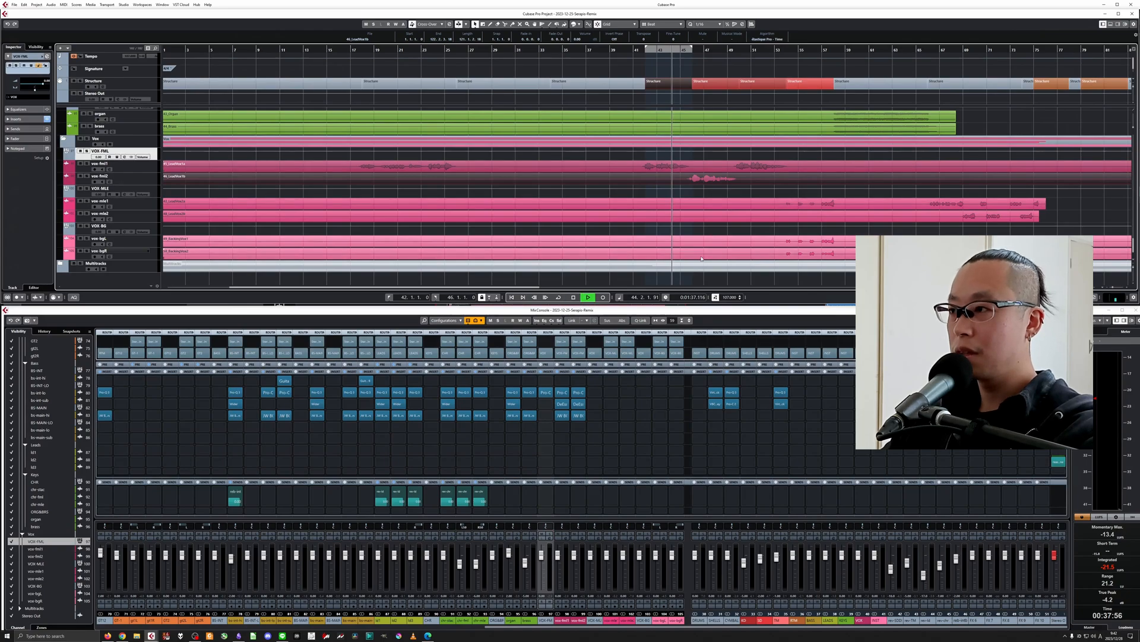
{"action": "key", "text": "space"}
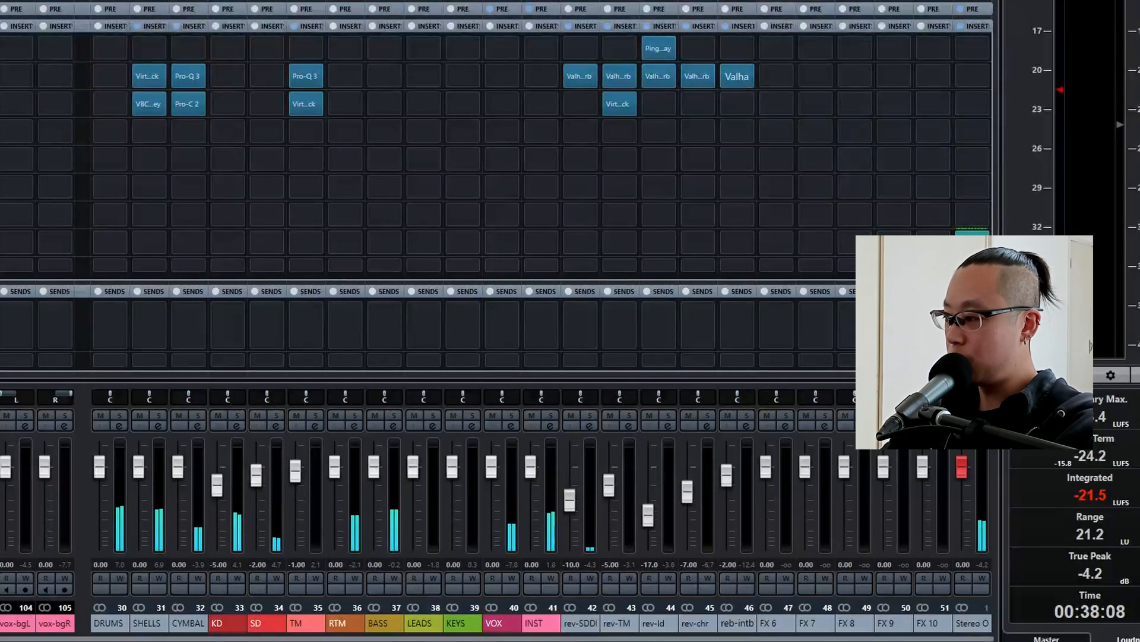
Rename the FX 6 channel as rev-fml, copy ValhallaVintageVerb into it from the adjacent reverb channel, and solo it.
{"action": "double_click", "coordinate": [768, 623]}
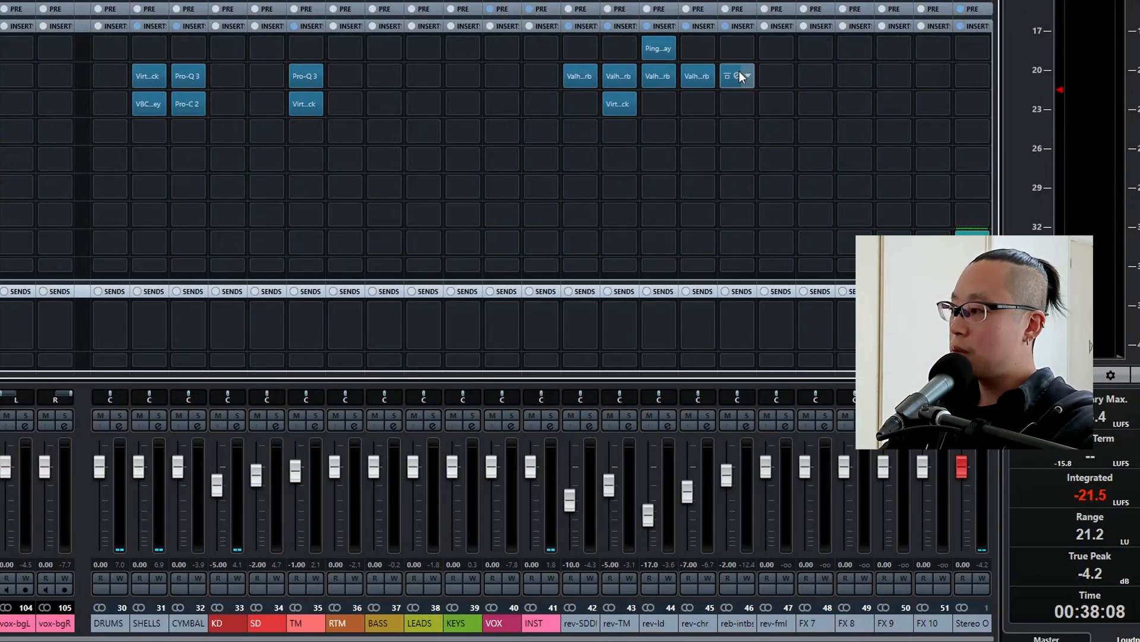
{"action": "left_click_drag", "start_coordinate": [739, 72], "coordinate": [776, 76]}
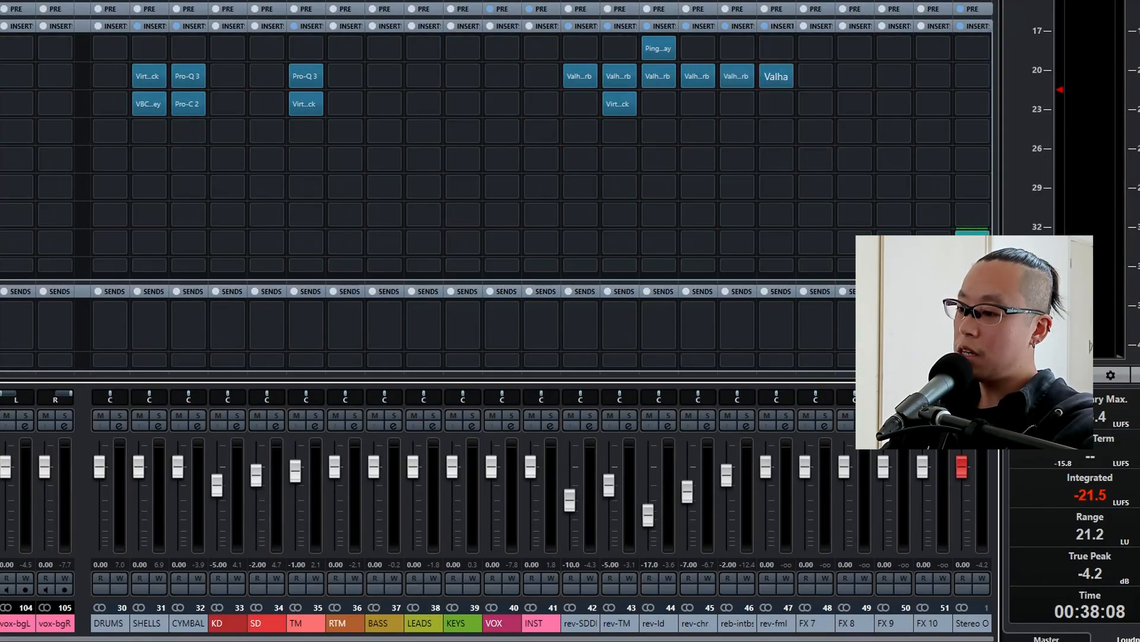
{"action": "key", "text": "s"}
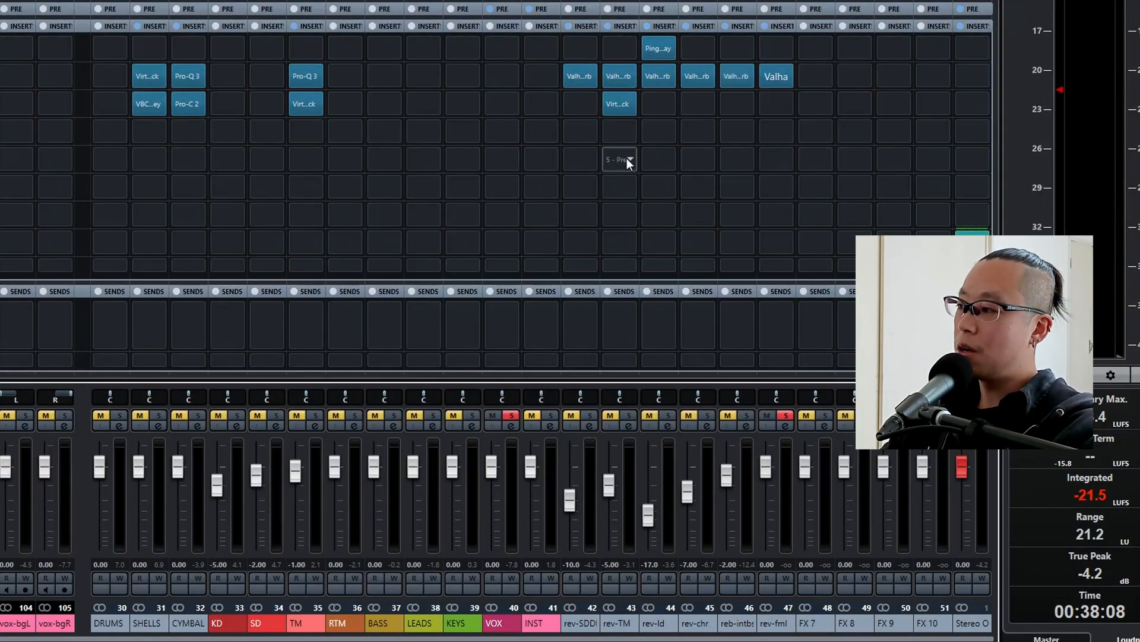
Try Vocal Hall and settle on the Rich Chamber preset in rev-fml's ValhallaVintageVerb, and lower the channel's fader to -8 dB.
{"action": "left_click", "coordinate": [775, 76]}
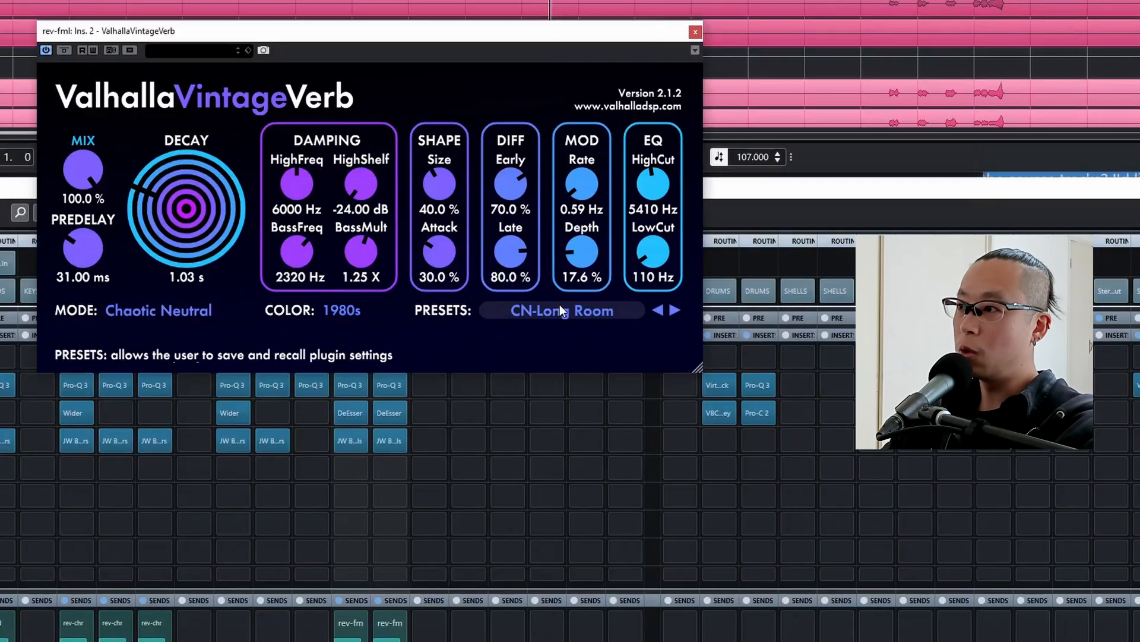
{"action": "left_click", "coordinate": [561, 305]}
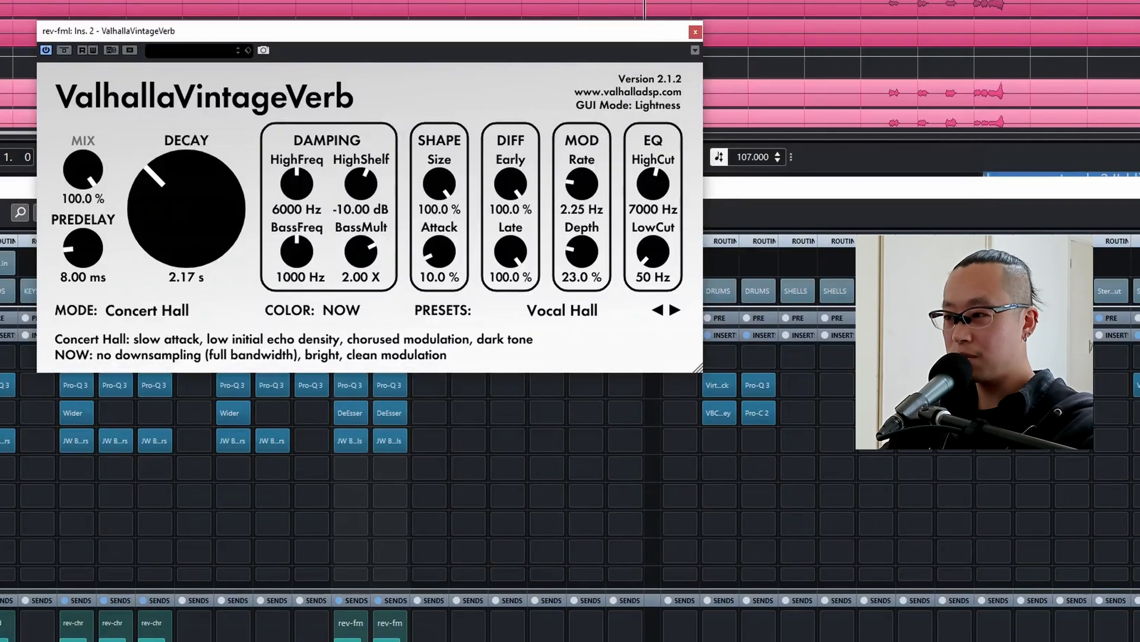
{"action": "left_click", "coordinate": [533, 321]}
{"action": "mouse_move", "coordinate": [588, 526]}
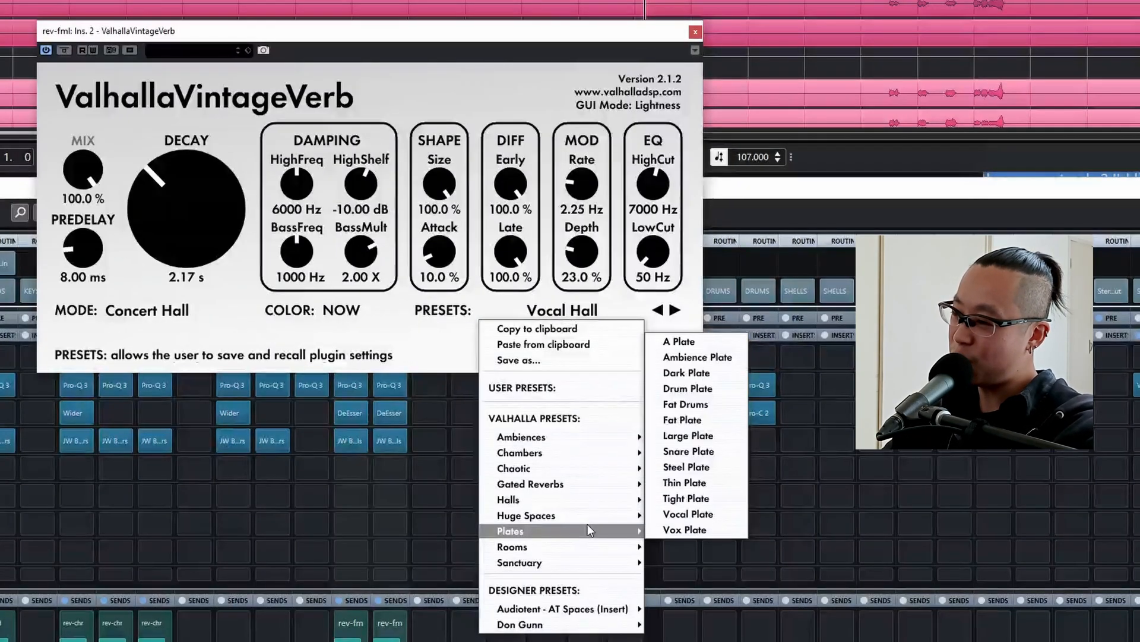
{"action": "mouse_move", "coordinate": [570, 455]}
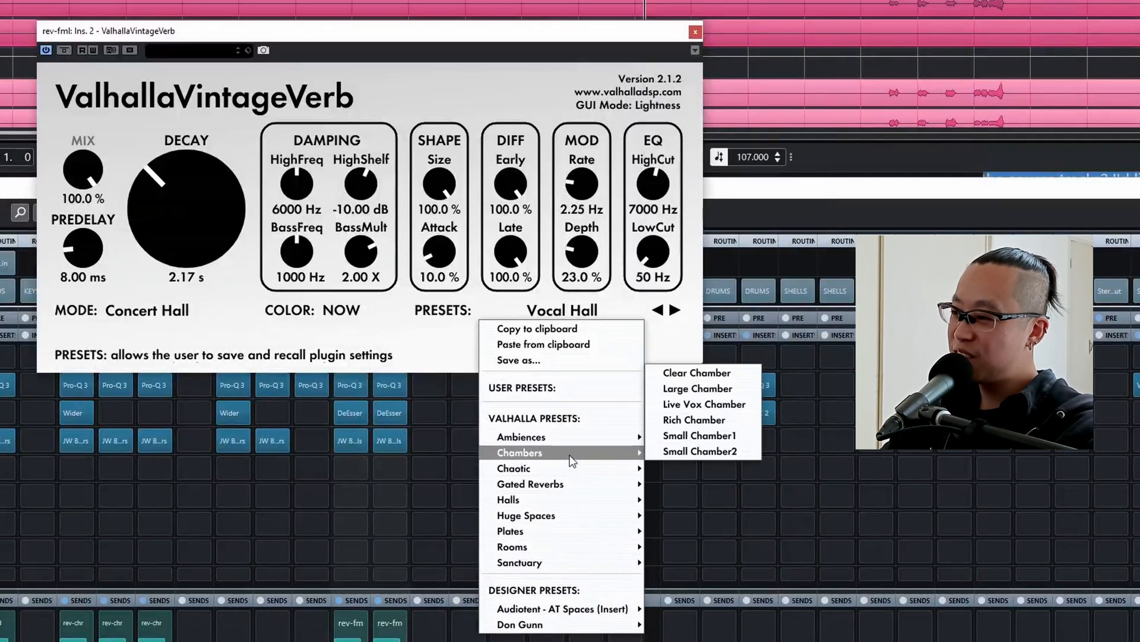
{"action": "left_click", "coordinate": [674, 421]}
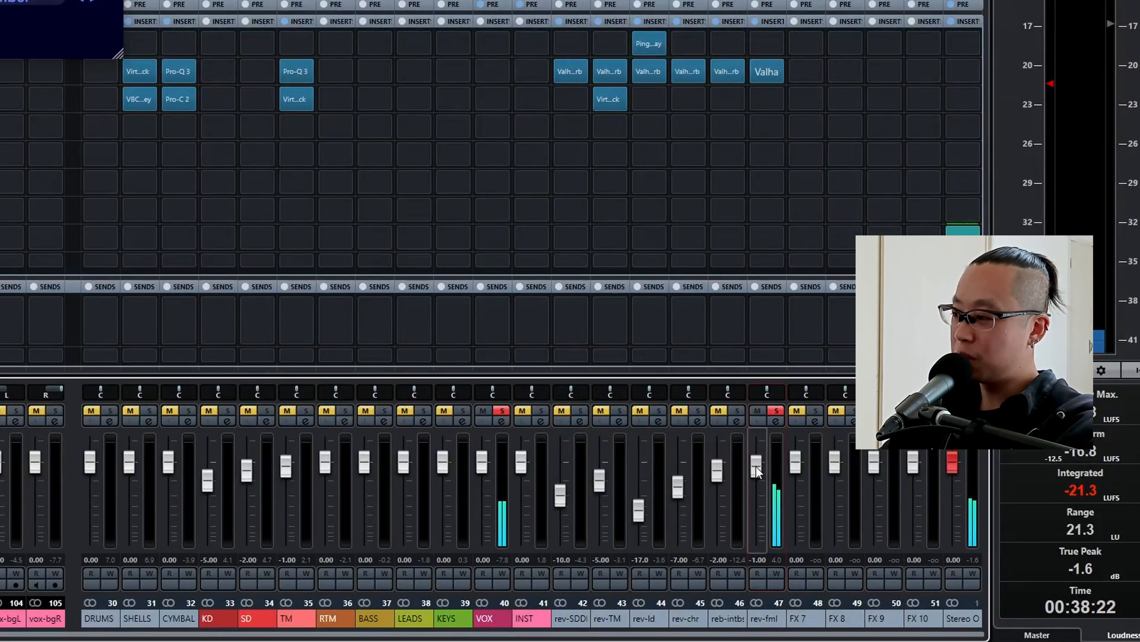
{"action": "scroll", "coordinate": [757, 466], "scroll_direction": "up", "scroll_amount": 4}
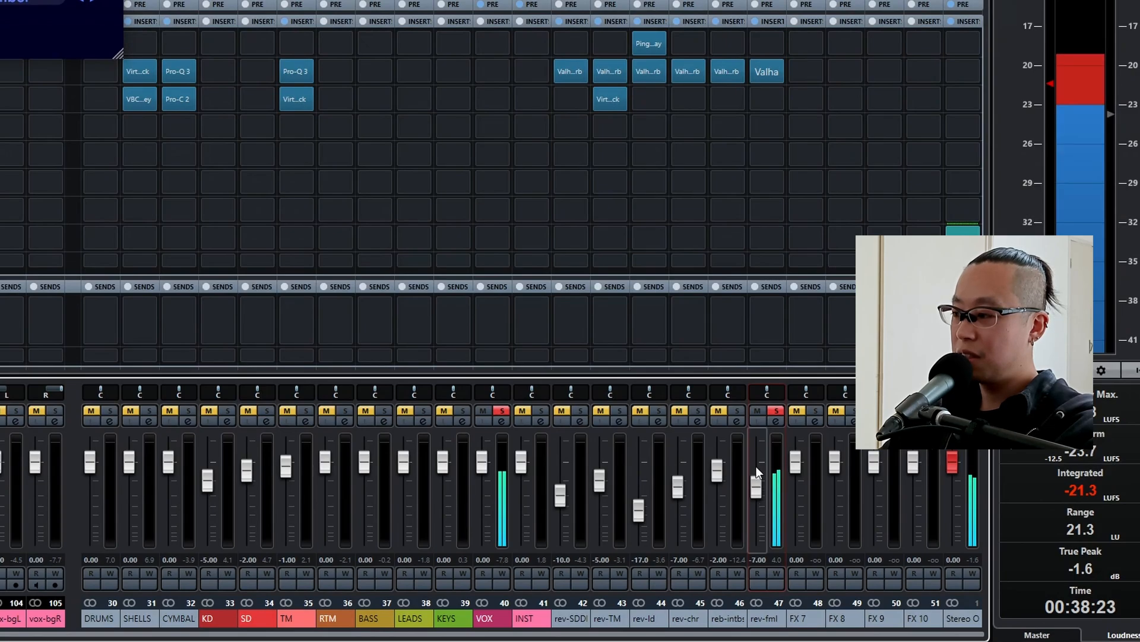
{"action": "scroll", "coordinate": [757, 466], "scroll_direction": "down", "scroll_amount": 2}
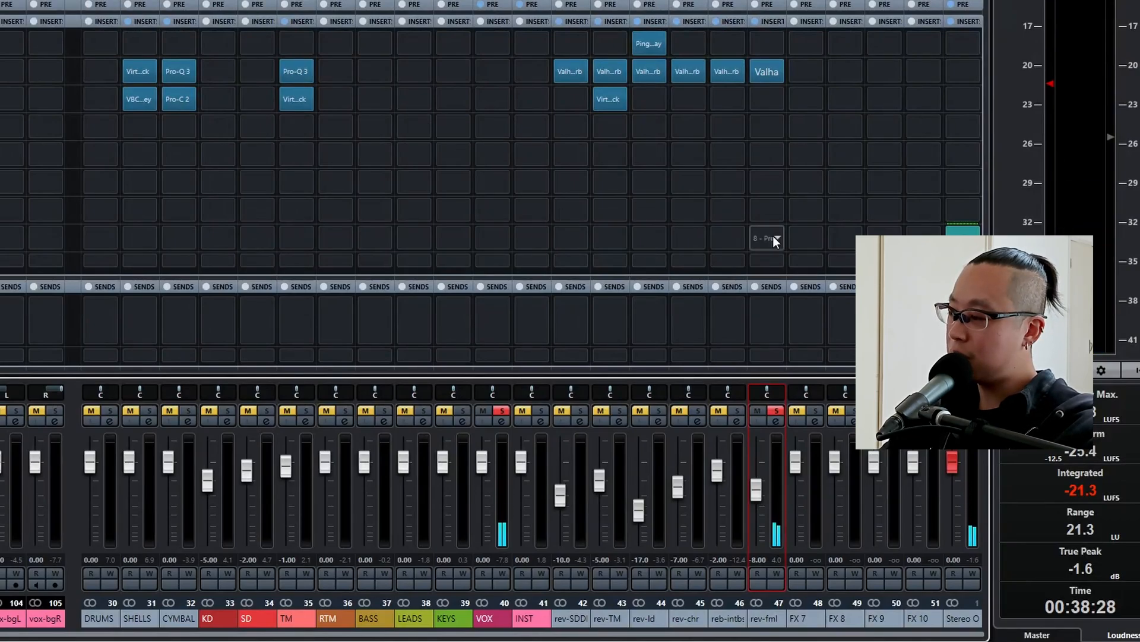
Copy the ping-pong delay from rev-ld before the reverb on rev-fml, and compare the sound with the delay bypassed and active.
{"action": "left_click_drag", "start_coordinate": [650, 43], "coordinate": [759, 45]}
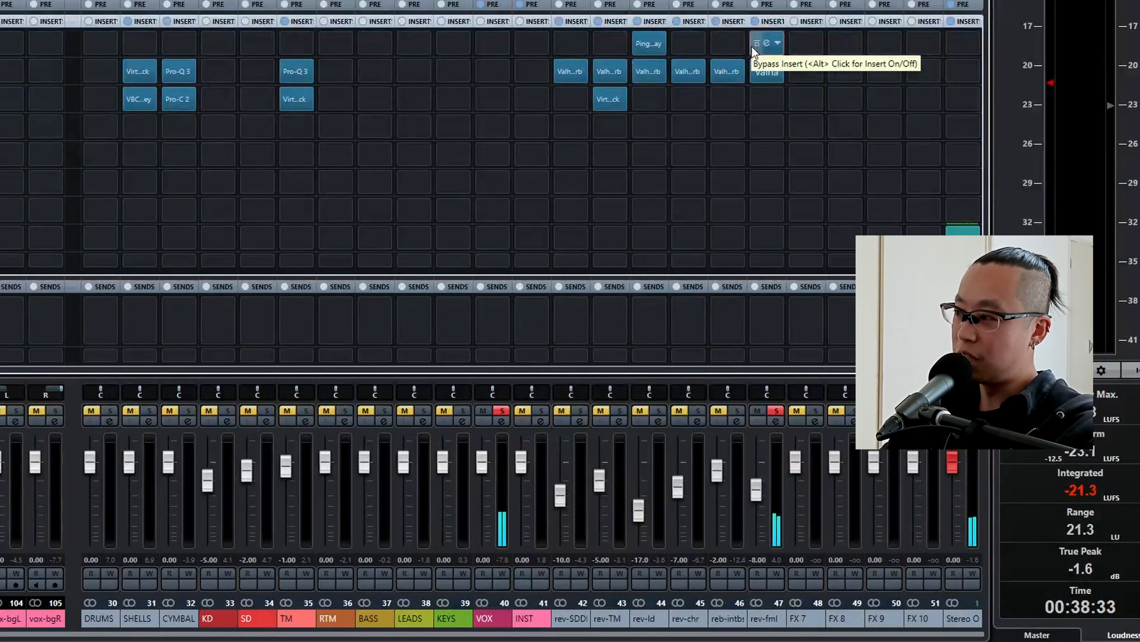
{"action": "left_click", "coordinate": [754, 47]}
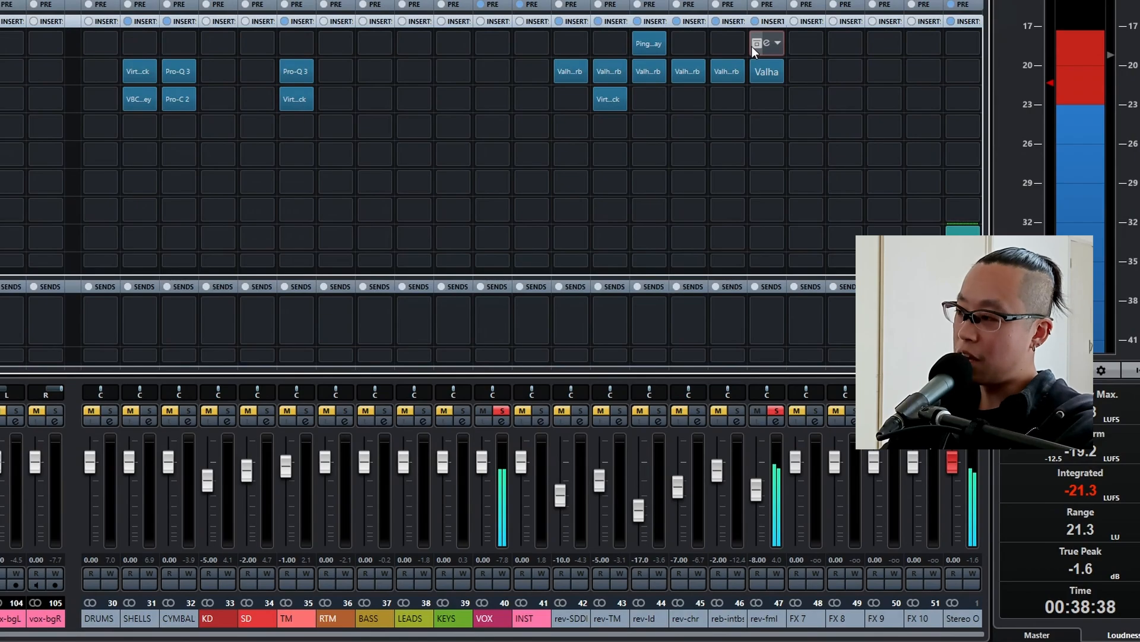
{"action": "left_click", "coordinate": [751, 46]}
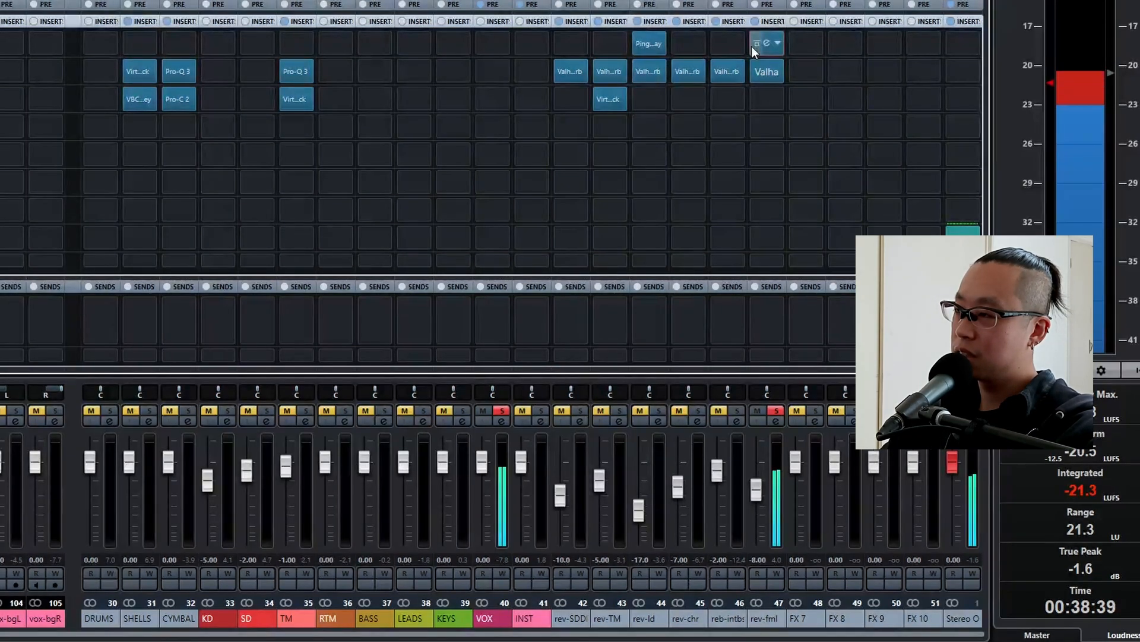
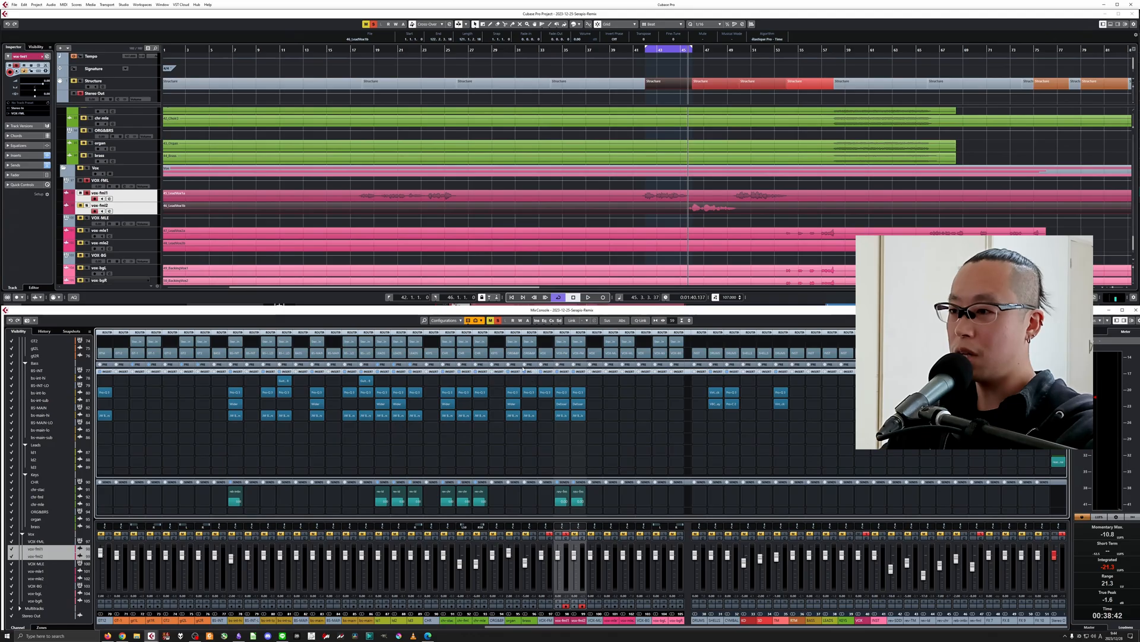
Clear all active mutes and solos, and lower the rev-fml channel to -13 dB during playback.
{"action": "key", "text": "space"}
{"action": "left_click", "coordinate": [499, 320]}
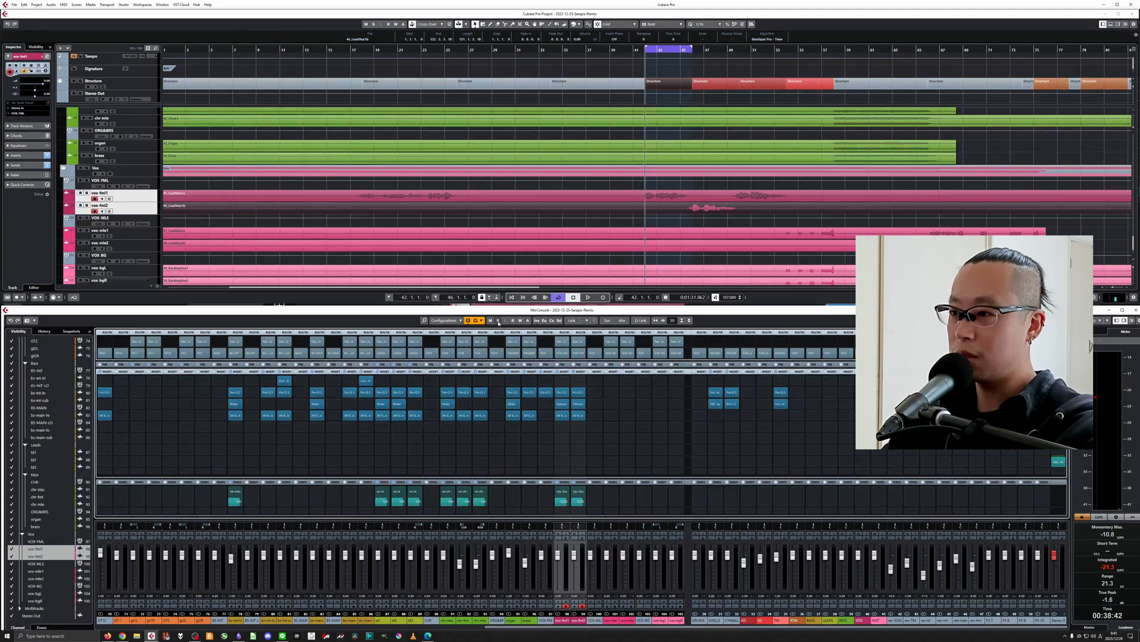
{"action": "left_click", "coordinate": [973, 567]}
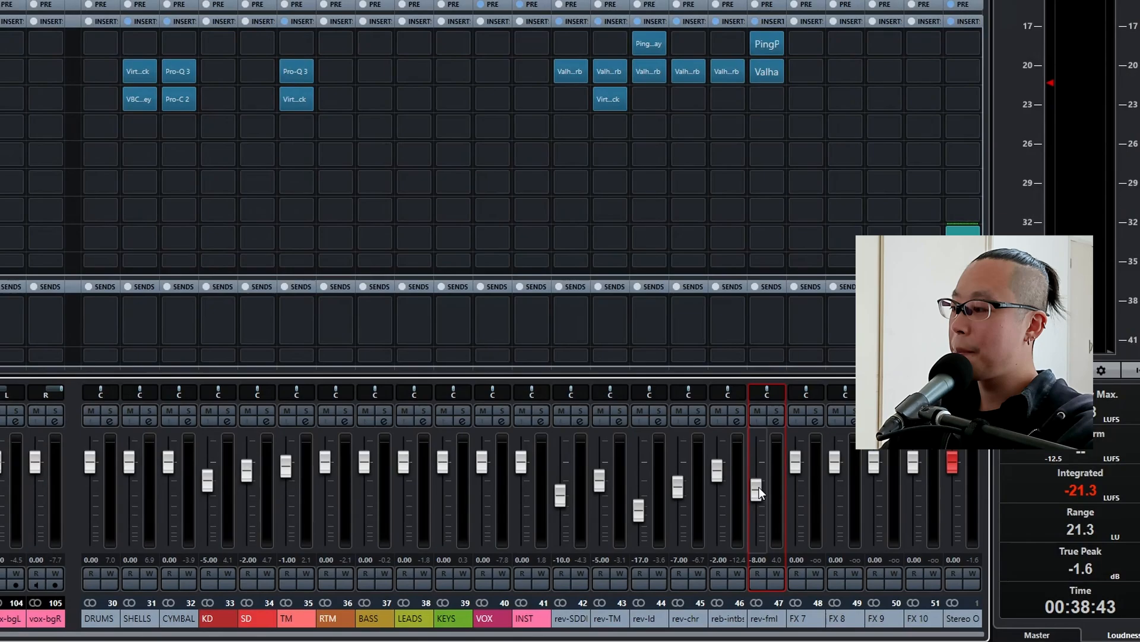
{"action": "key", "text": "space"}
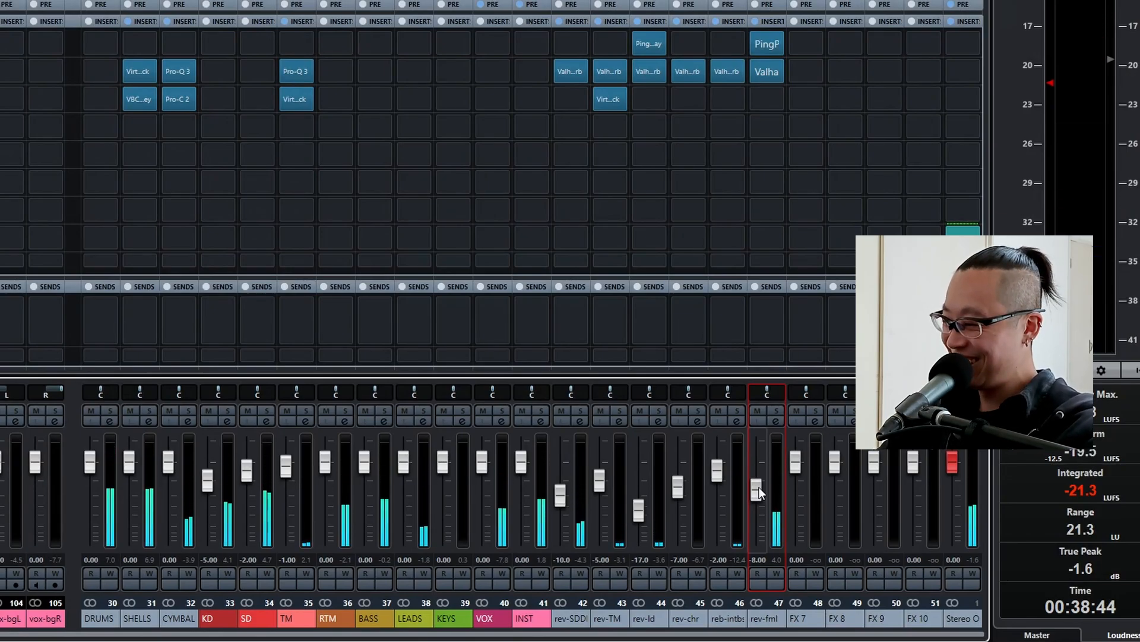
{"action": "key", "text": "space"}
{"action": "scroll", "coordinate": [759, 489], "scroll_direction": "down", "scroll_amount": 6}
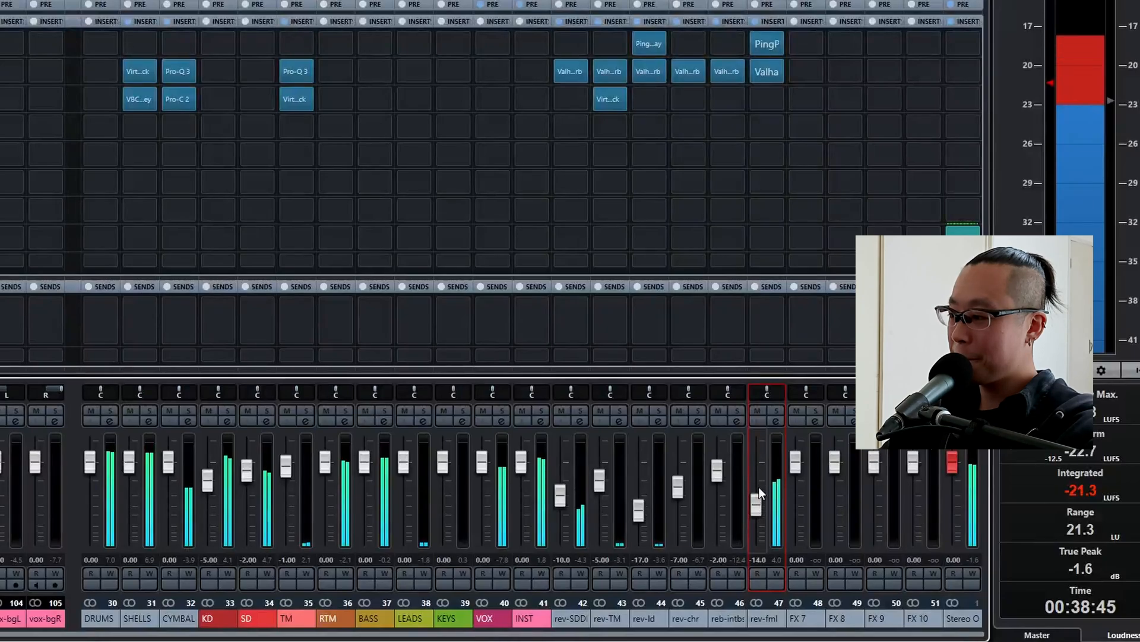
{"action": "scroll", "coordinate": [758, 487], "scroll_direction": "up", "scroll_amount": 1}
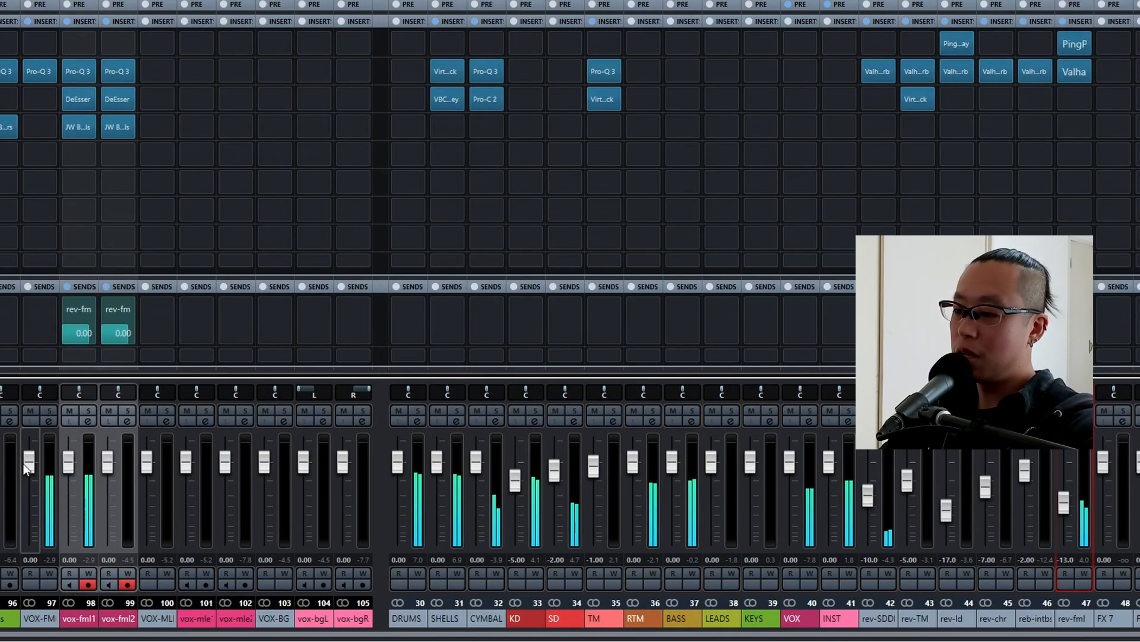
Lower the VOX-FML group channel to -1 dB and the rev-fml channel to -15 dB.
{"action": "left_click", "coordinate": [25, 468]}
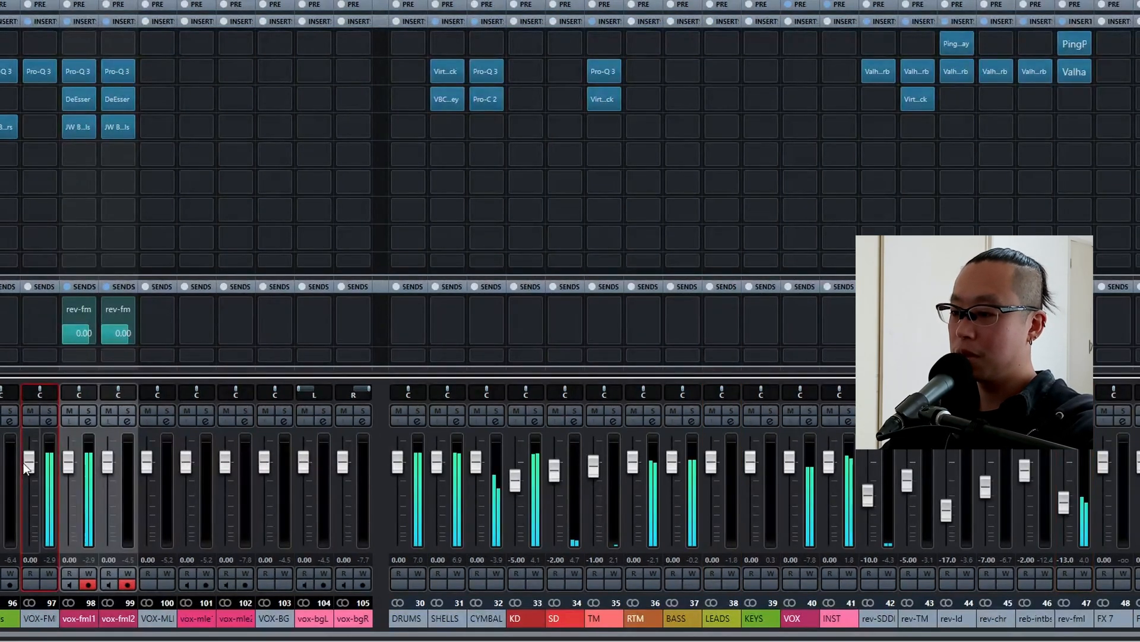
{"action": "scroll", "coordinate": [25, 468], "scroll_direction": "down", "scroll_amount": 4}
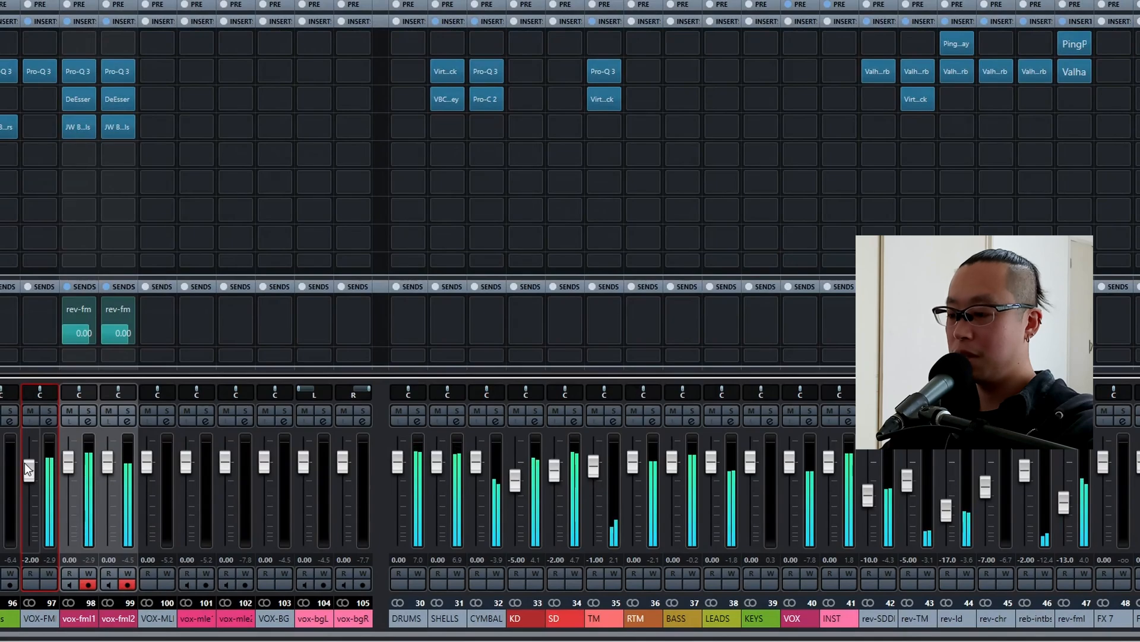
{"action": "scroll", "coordinate": [28, 470], "scroll_direction": "up", "scroll_amount": 2}
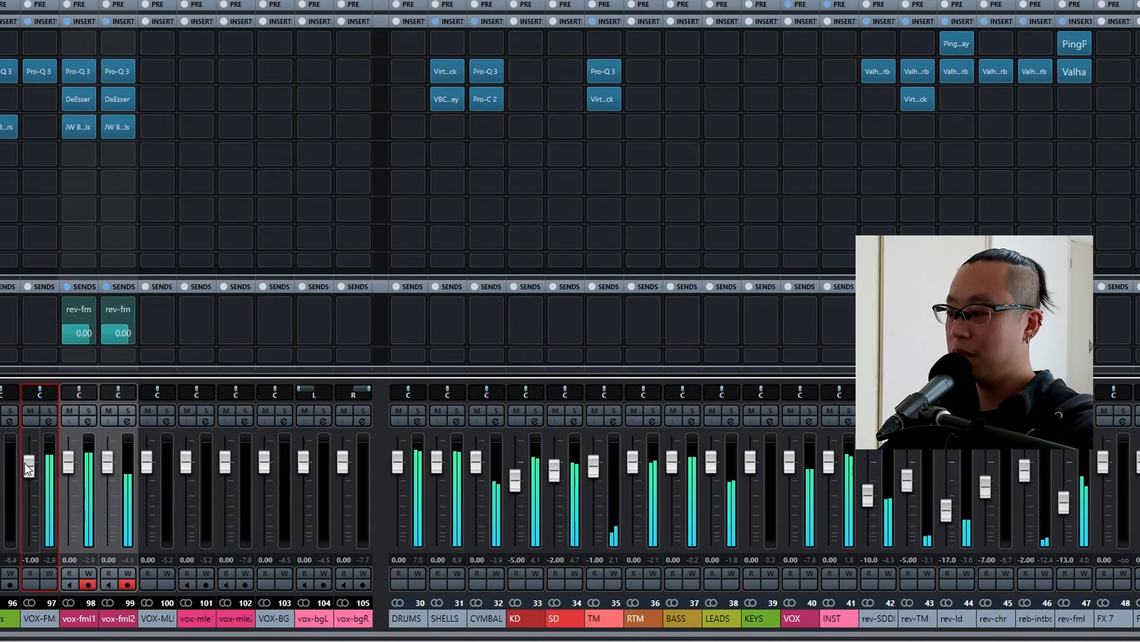
{"action": "left_click", "coordinate": [1061, 504]}
{"action": "scroll", "coordinate": [1061, 503], "scroll_direction": "down", "scroll_amount": 2}
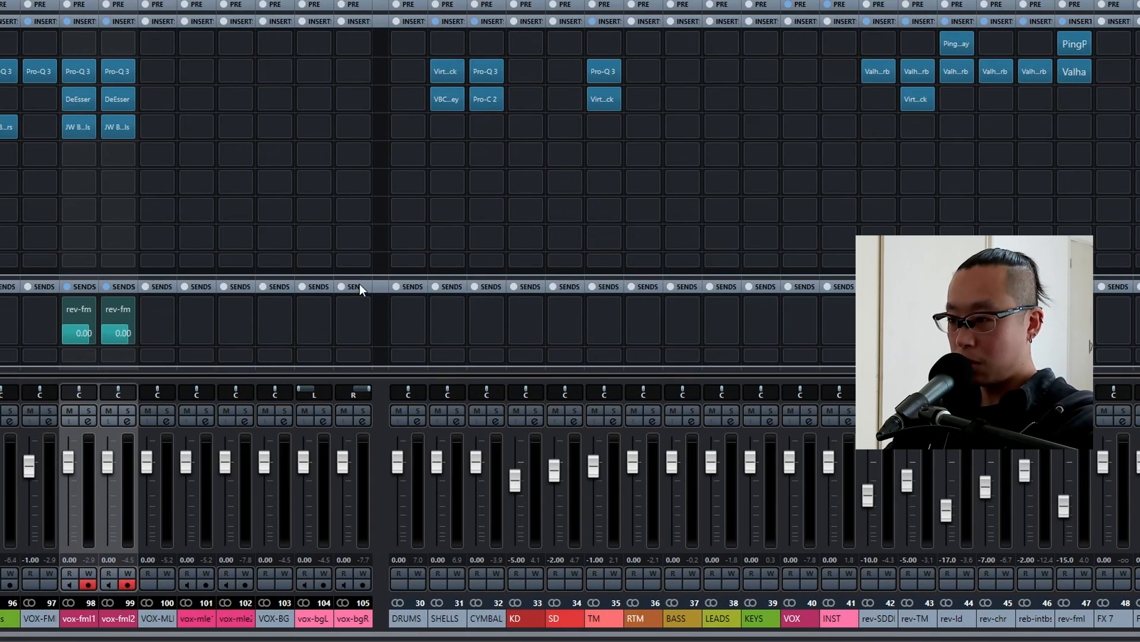
Set the high cut in the VOX-FML channel's Pro-Q 3 to 10000 Hz and close the plug-in.
{"action": "left_click", "coordinate": [39, 71]}
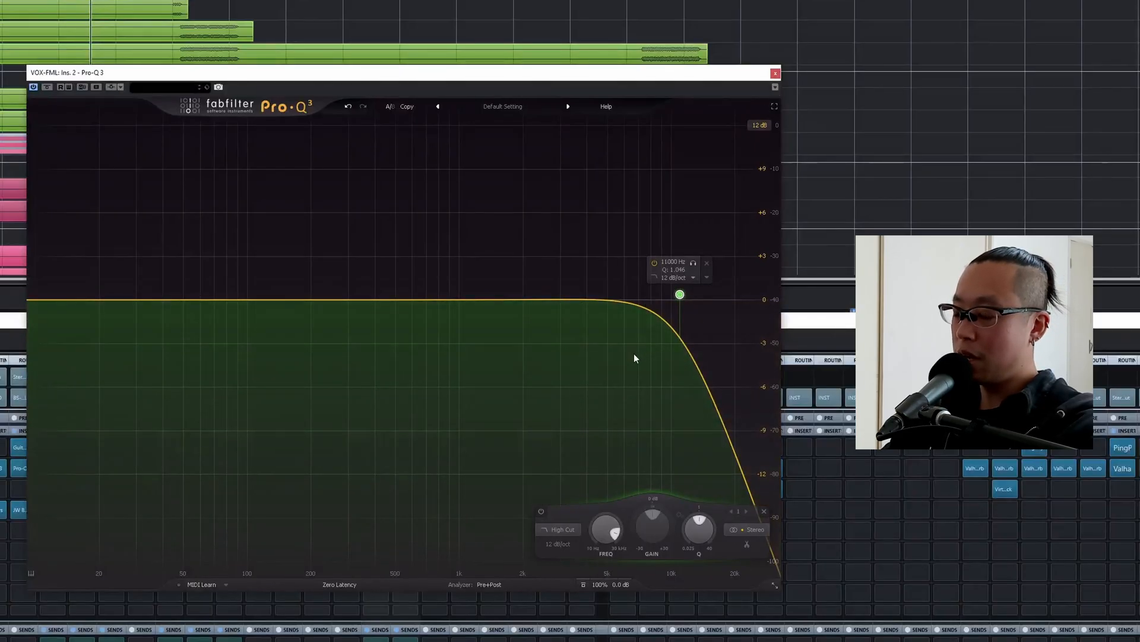
{"action": "key", "text": "space"}
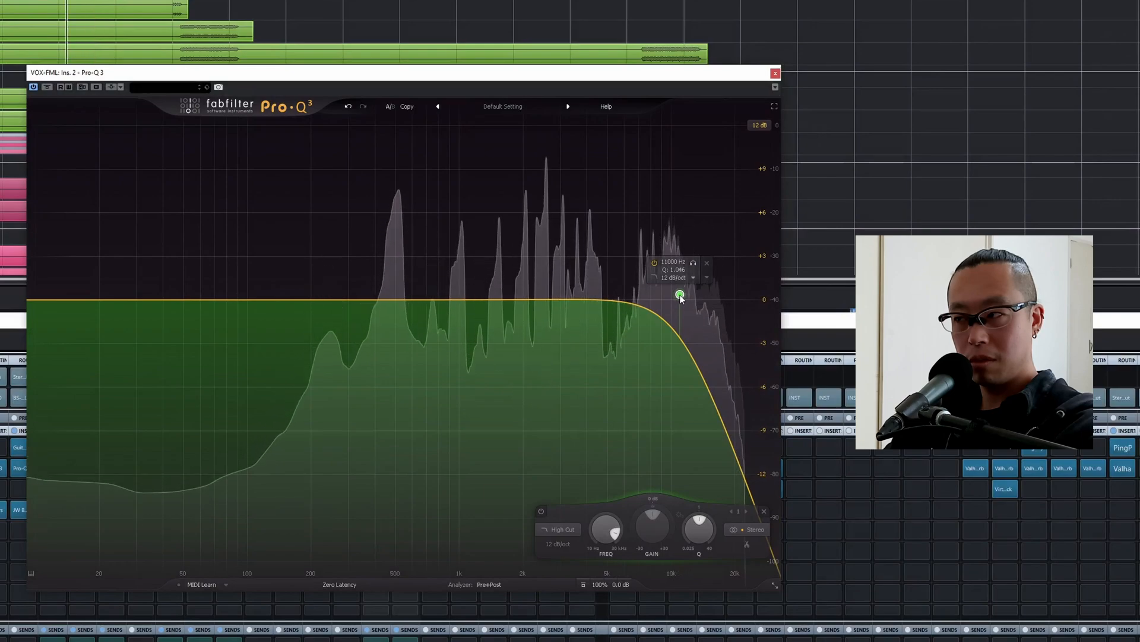
{"action": "left_click_drag", "start_coordinate": [680, 295], "coordinate": [670, 295]}
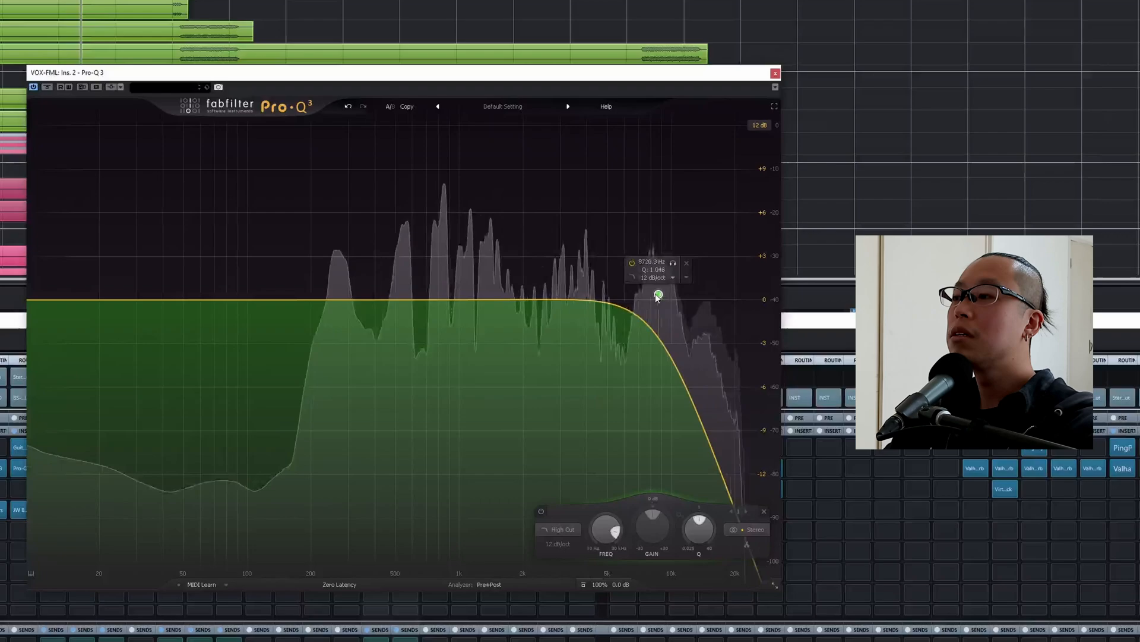
{"action": "double_click", "coordinate": [667, 264]}
{"action": "type", "text": "10000"}
{"action": "key", "text": "Return"}
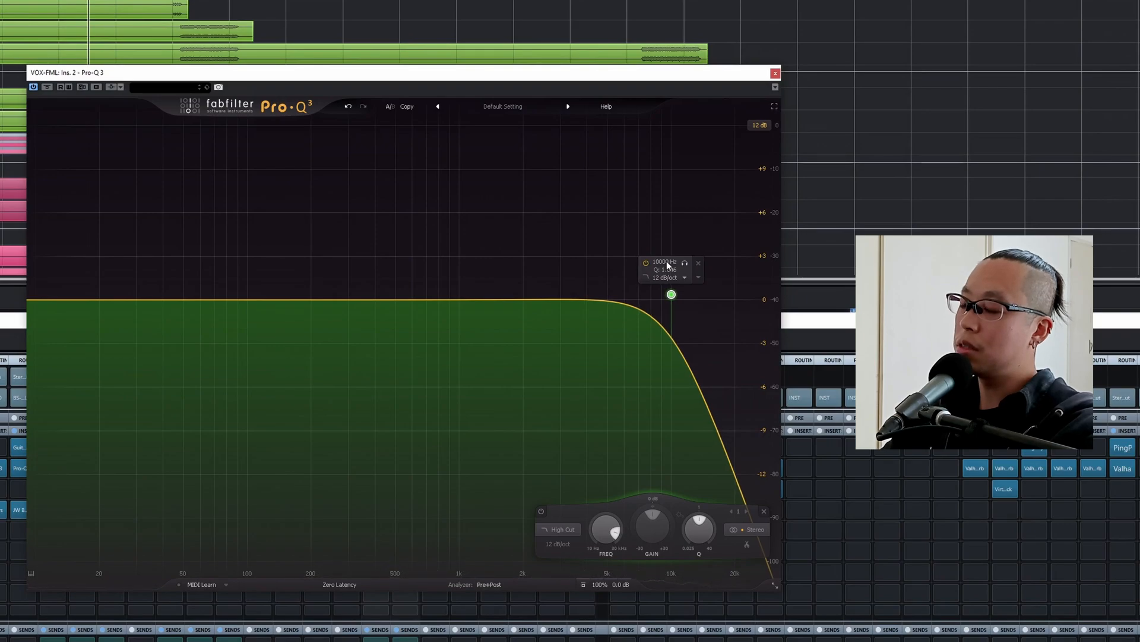
{"action": "key", "text": "Escape"}
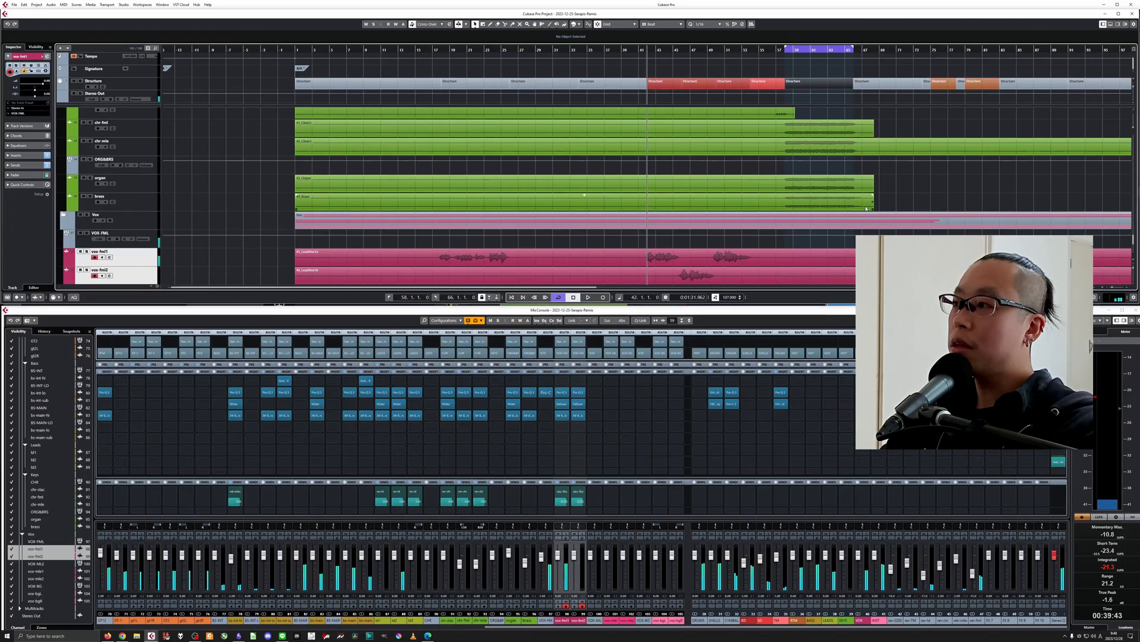
Split the 41_Choir2 and 42_Choir3 events at bars 58 and 66.
{"action": "scroll", "coordinate": [874, 195], "scroll_direction": "up", "scroll_amount": 1}
{"action": "scroll", "coordinate": [876, 189], "scroll_direction": "down", "scroll_amount": 1}
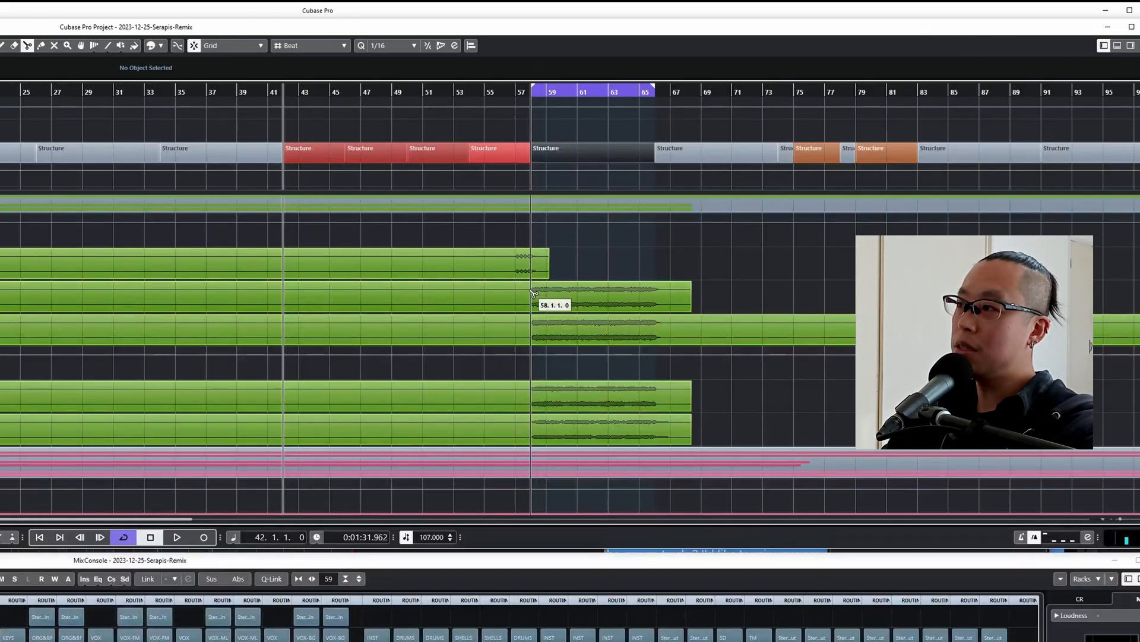
{"action": "left_click", "coordinate": [533, 292]}
{"action": "left_click", "coordinate": [533, 325]}
{"action": "key", "text": "1"}
{"action": "left_click", "coordinate": [578, 294]}
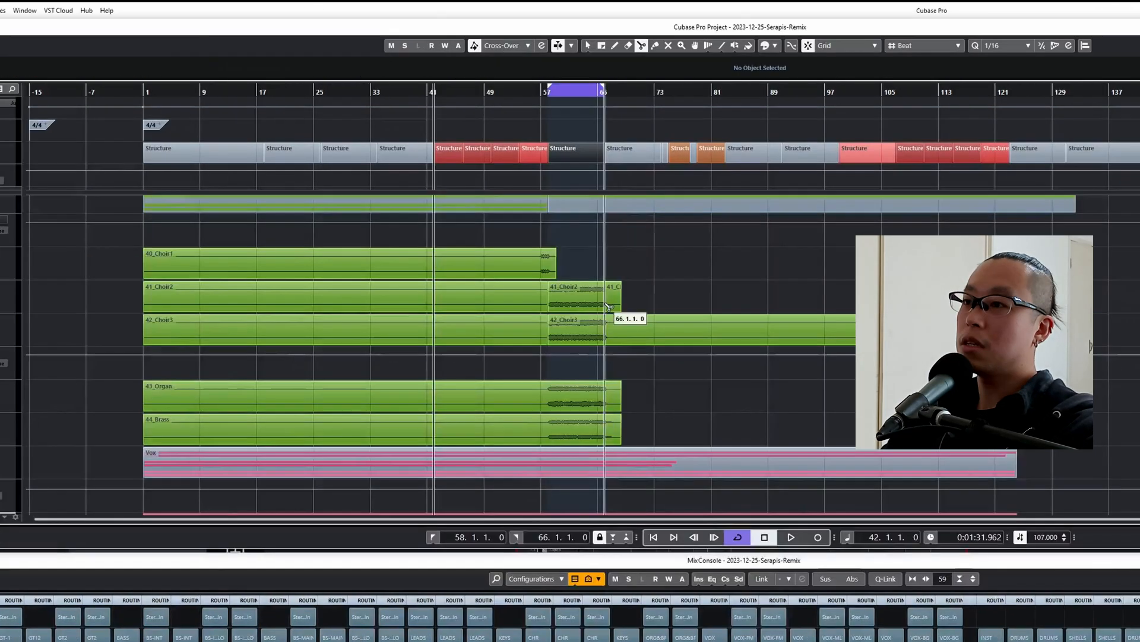
{"action": "left_click", "coordinate": [605, 303]}
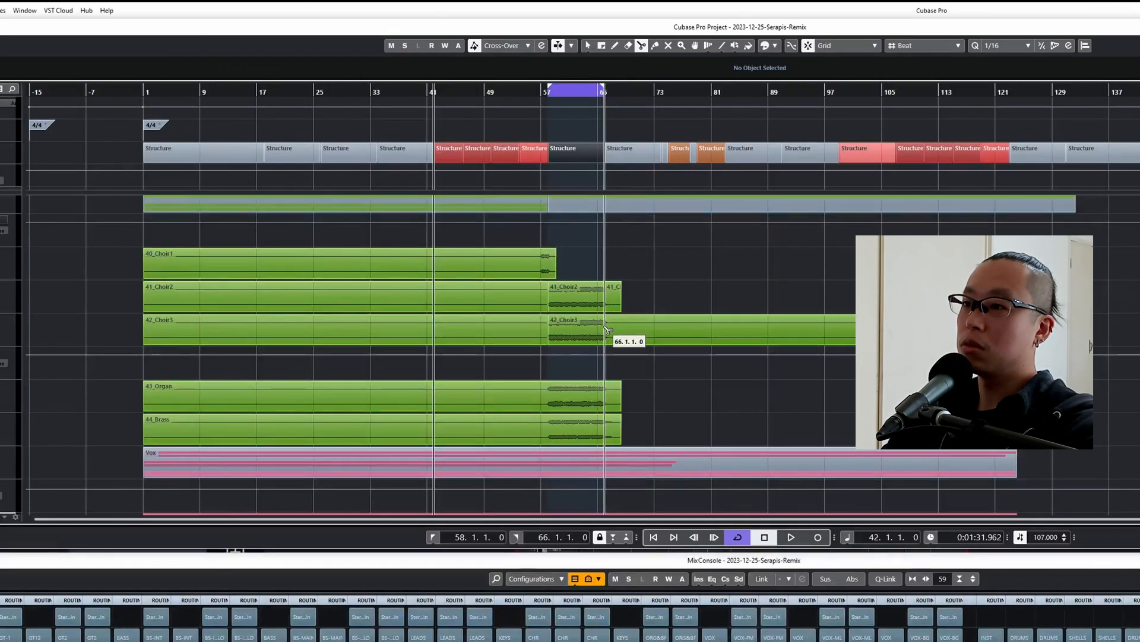
{"action": "left_click", "coordinate": [605, 329]}
Duplicate the 41_Choir2 and 42_Choir3 sections between bars 58 and 66 and move the copies to bar 42.
{"action": "key", "text": "1"}
{"action": "left_click", "coordinate": [592, 301]}
{"action": "left_click", "coordinate": [582, 323], "text": "shift"}
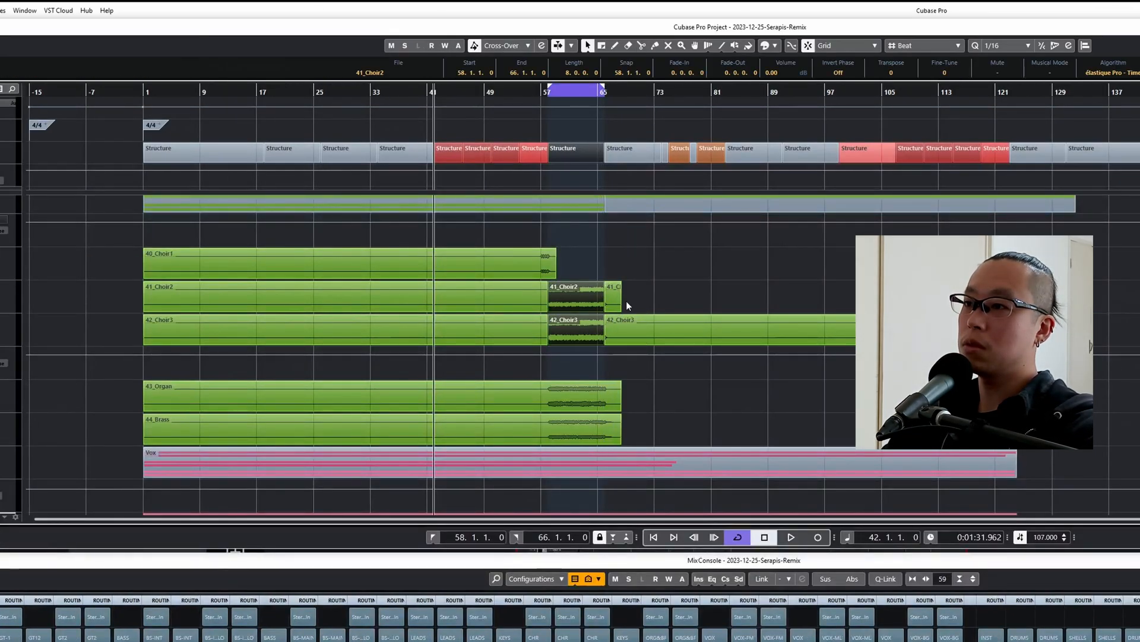
{"action": "key", "text": "ctrl+d"}
{"action": "left_click_drag", "start_coordinate": [635, 302], "coordinate": [468, 308]}
{"action": "key", "text": "h"}
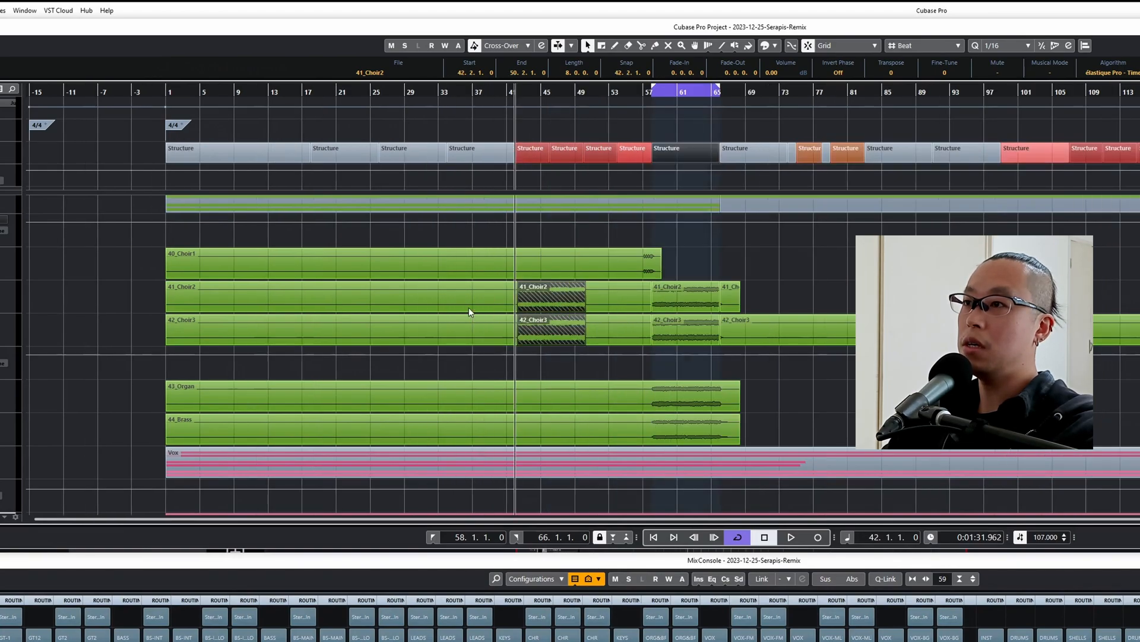
{"action": "key", "text": "h"}
{"action": "key", "text": "h"}
{"action": "key", "text": "h"}
{"action": "key", "text": "h"}
{"action": "key", "text": "h"}
{"action": "key", "text": "h"}
{"action": "key", "text": "h"}
{"action": "key", "text": "h"}
{"action": "key", "text": "h"}
{"action": "key", "text": "h"}
{"action": "key", "text": "h"}
{"action": "key", "text": "h"}
{"action": "key", "text": "h"}
{"action": "key", "text": "h"}
{"action": "left_click_drag", "start_coordinate": [399, 302], "coordinate": [370, 297]}
{"action": "key", "text": "g"}
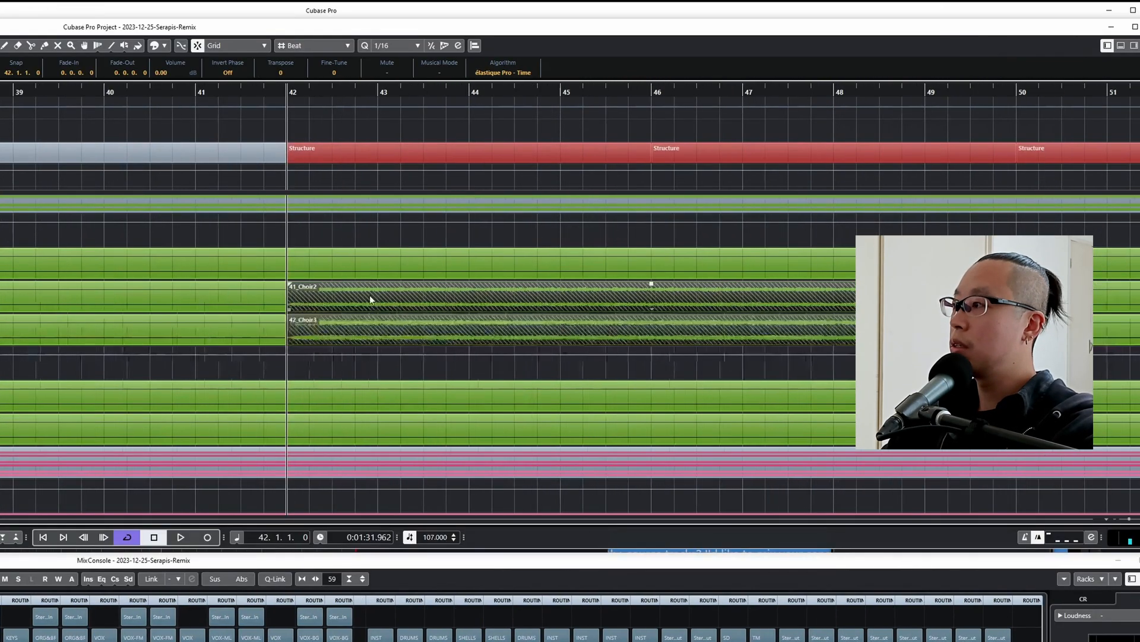
Try repeating the eight-bar choir copies from bar 50 and audition the result.
{"action": "key", "text": "g"}
{"action": "mouse_move", "coordinate": [704, 310]}
{"action": "left_mouse_down"}
{"action": "mouse_move", "coordinate": [666, 310]}
{"action": "mouse_move", "coordinate": [719, 310]}
{"action": "mouse_move", "coordinate": [706, 309]}
{"action": "left_mouse_up"}
{"action": "key", "text": "ctrl+d"}
{"action": "key", "text": "g"}
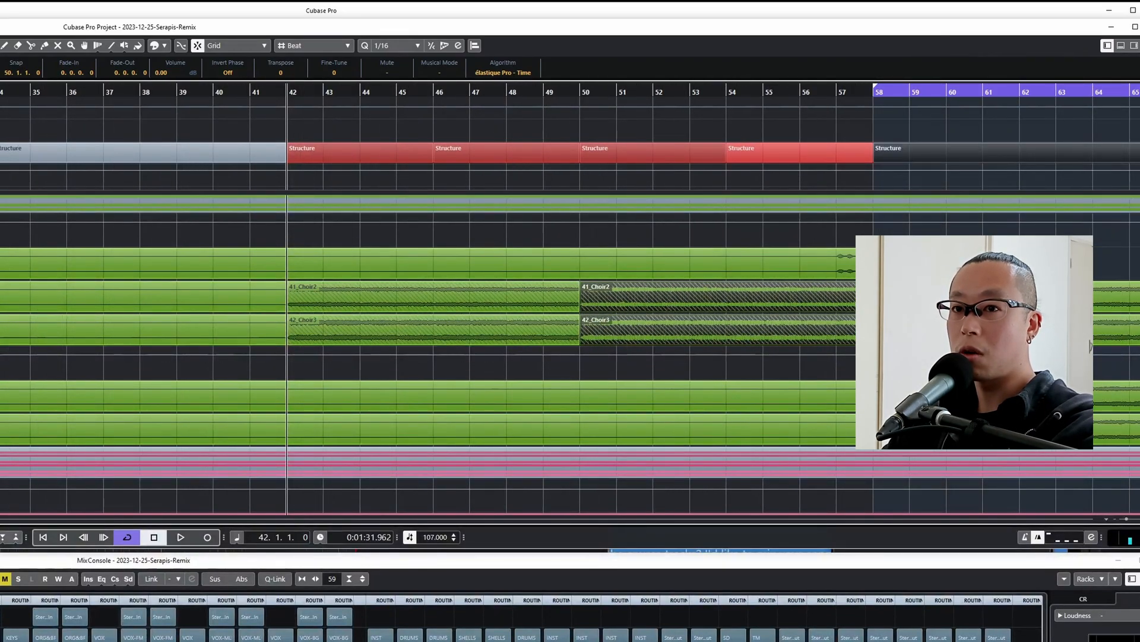
{"action": "key", "text": "space"}
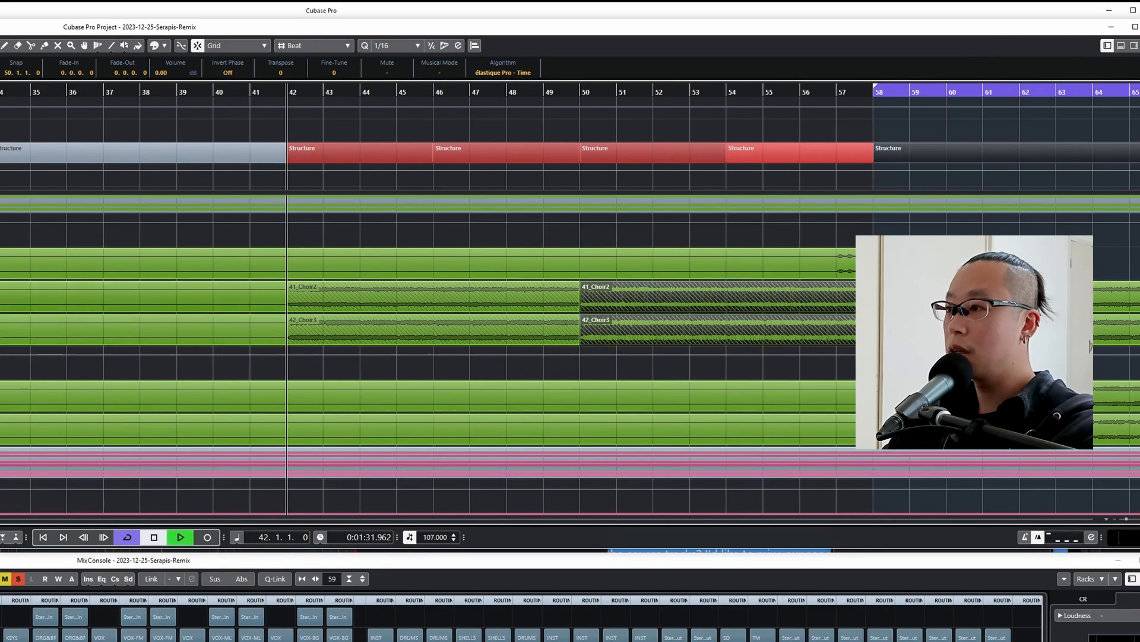
{"action": "key", "text": "g"}
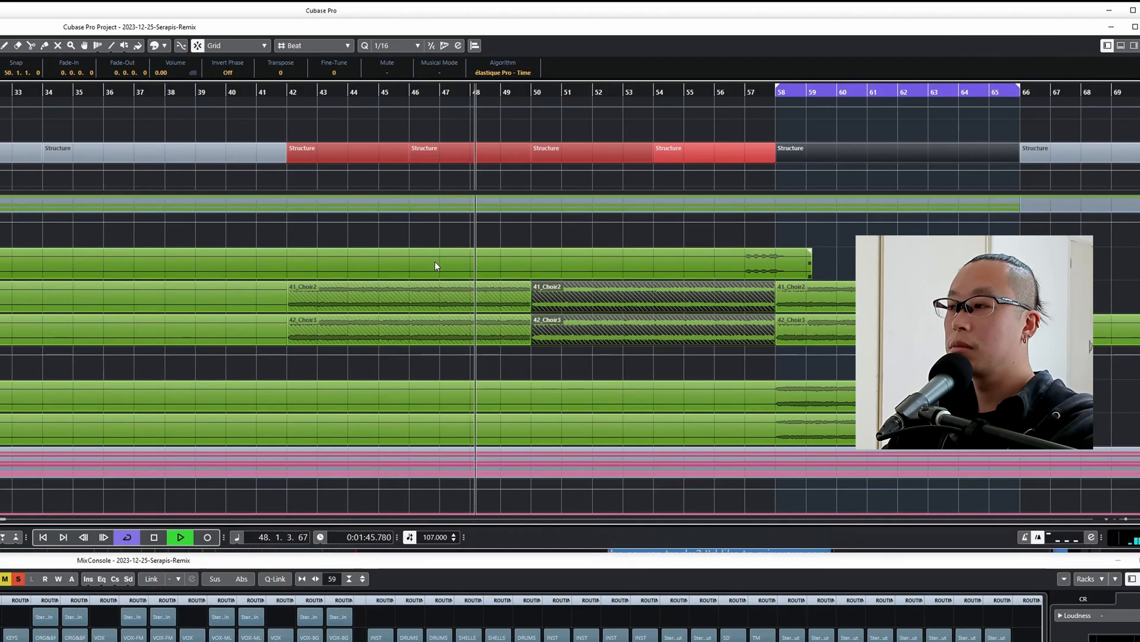
{"action": "key", "text": "g"}
{"action": "key", "text": "space"}
{"action": "key", "text": "Delete"}
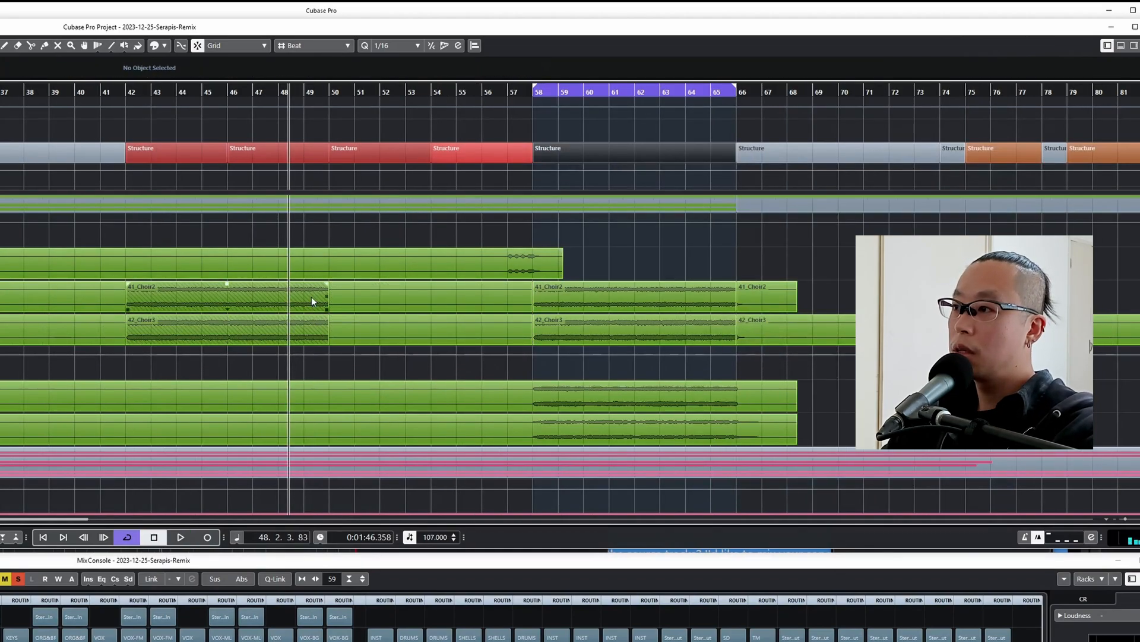
Shorten the two choir copies at bar 42 to four bars and repeat them up to bar 58.
{"action": "left_click", "coordinate": [311, 297]}
{"action": "left_click", "coordinate": [305, 326], "text": "shift"}
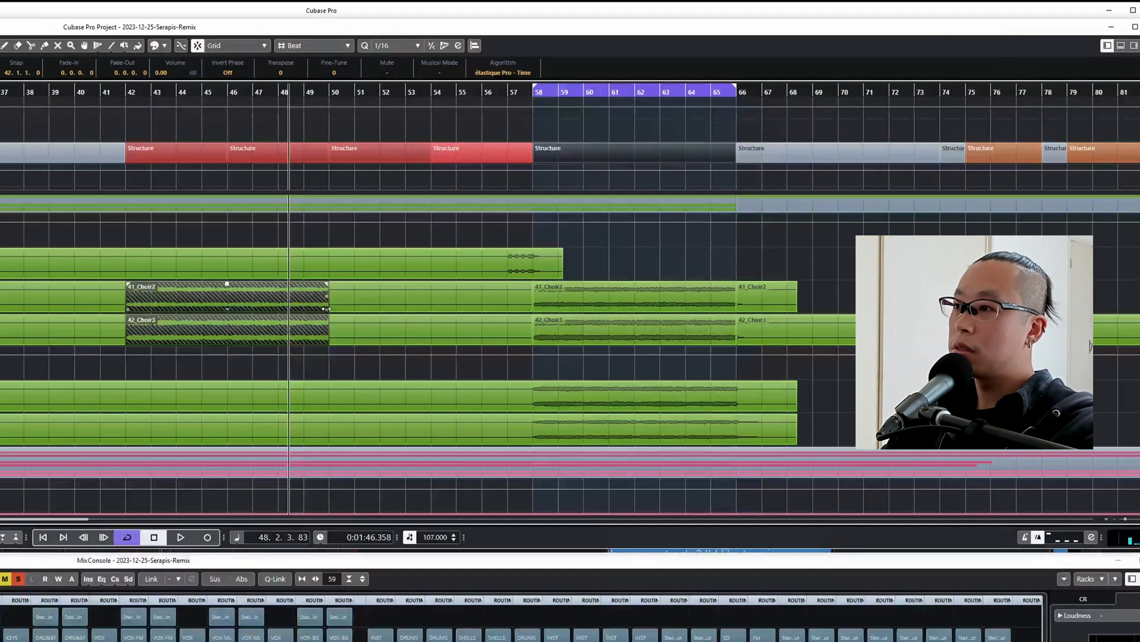
{"action": "left_click_drag", "start_coordinate": [327, 306], "coordinate": [227, 309]}
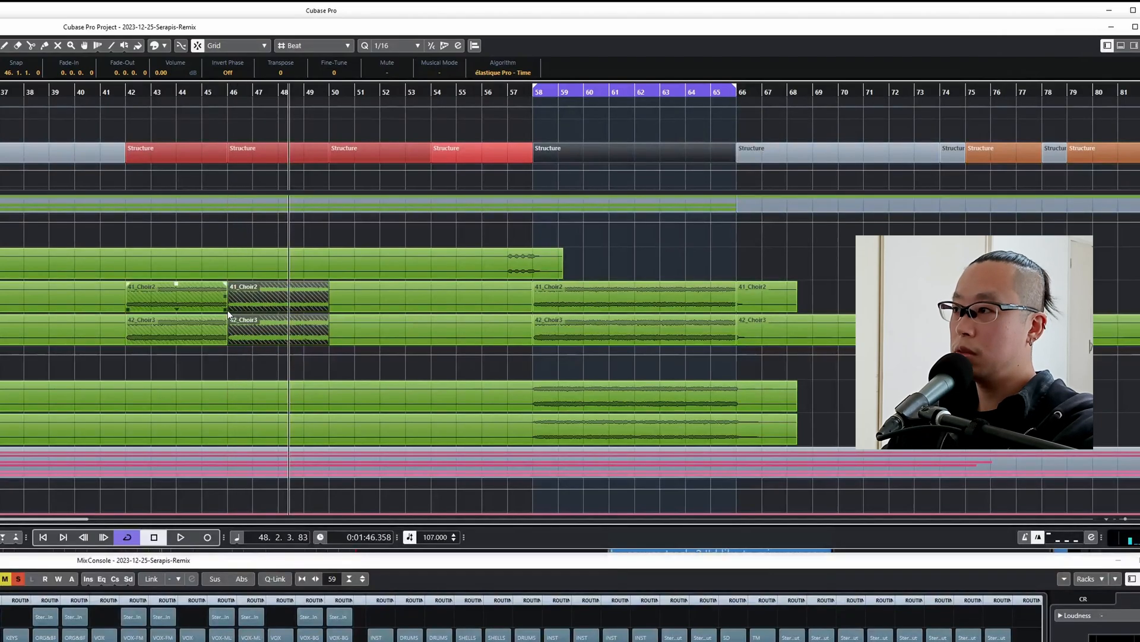
{"action": "key", "text": "space"}
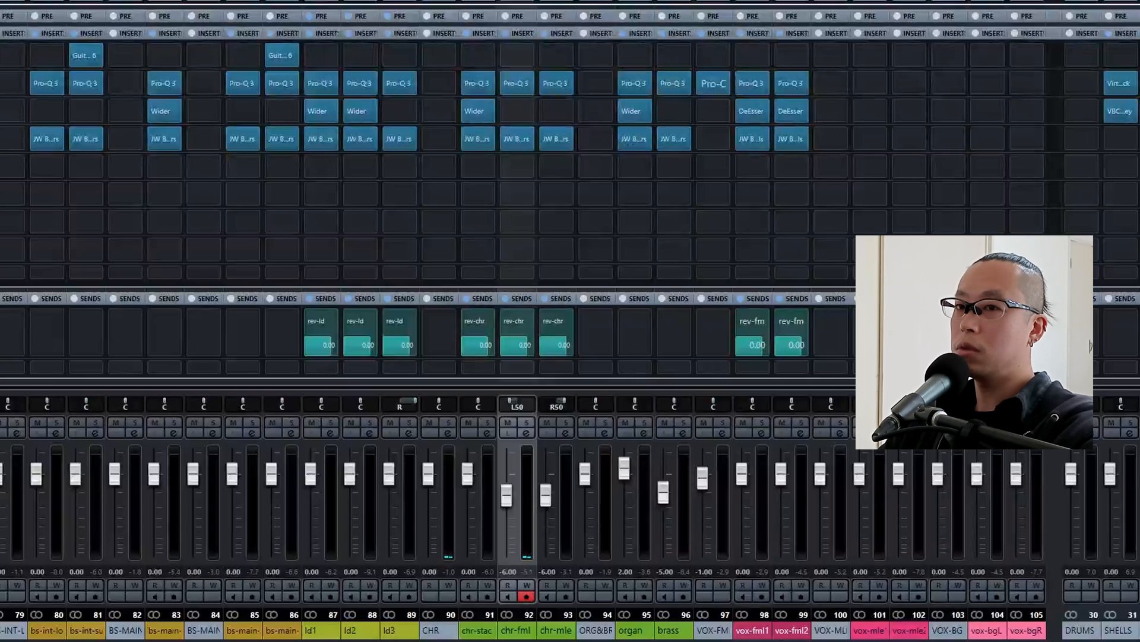
Duplicate the chr-fml and chr-mle tracks together with their events.
{"action": "right_click", "coordinate": [244, 349]}
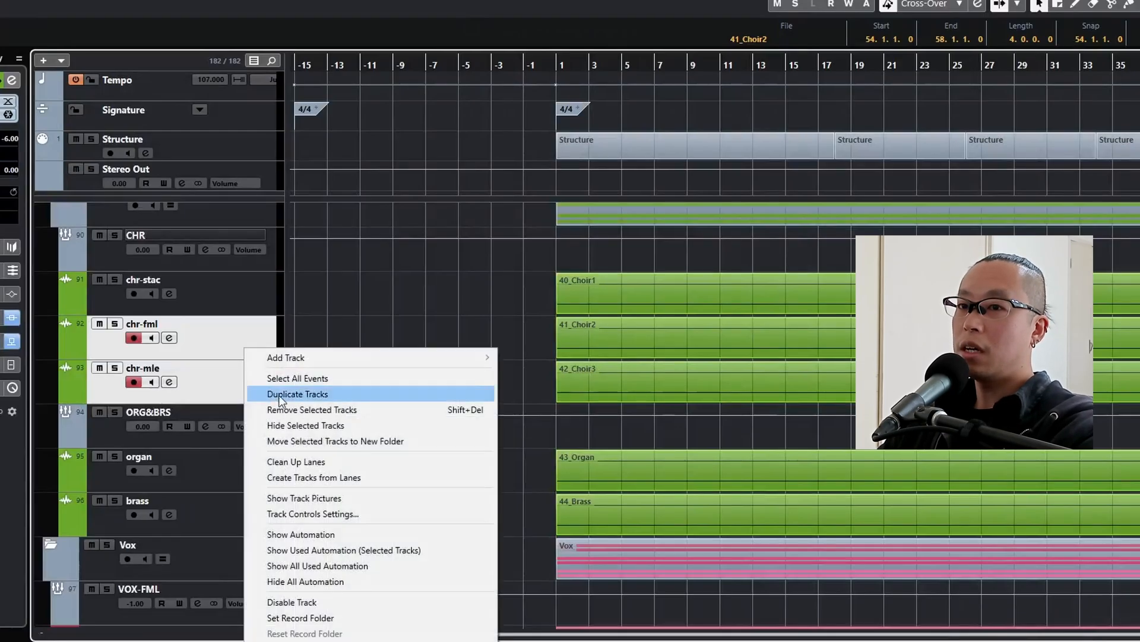
{"action": "left_click", "coordinate": [286, 392]}
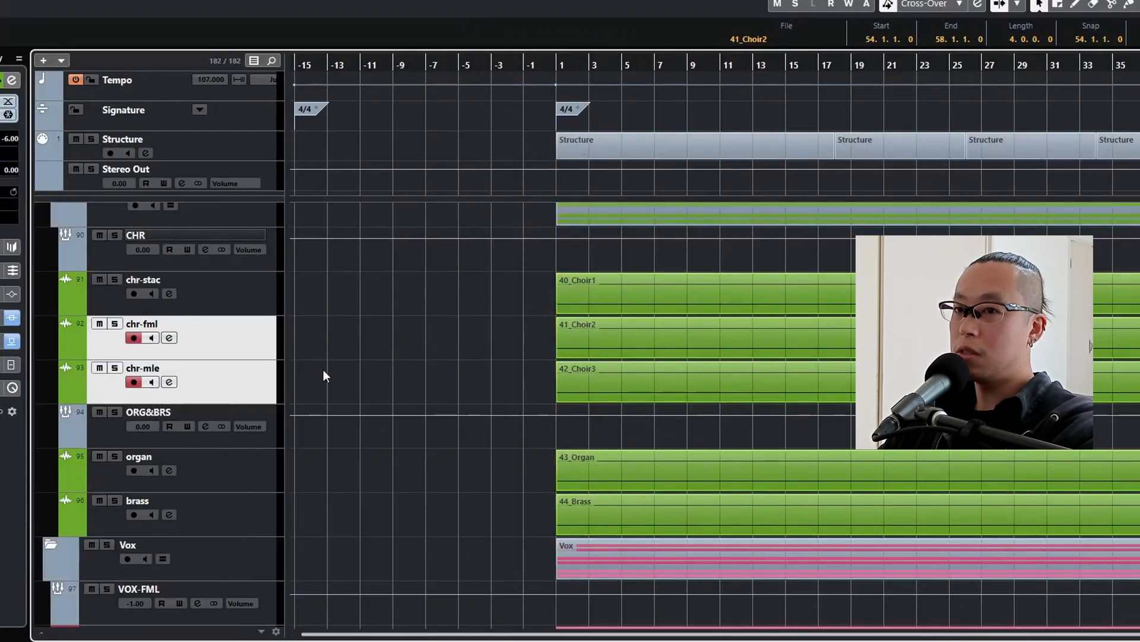
{"action": "left_click", "coordinate": [244, 419]}
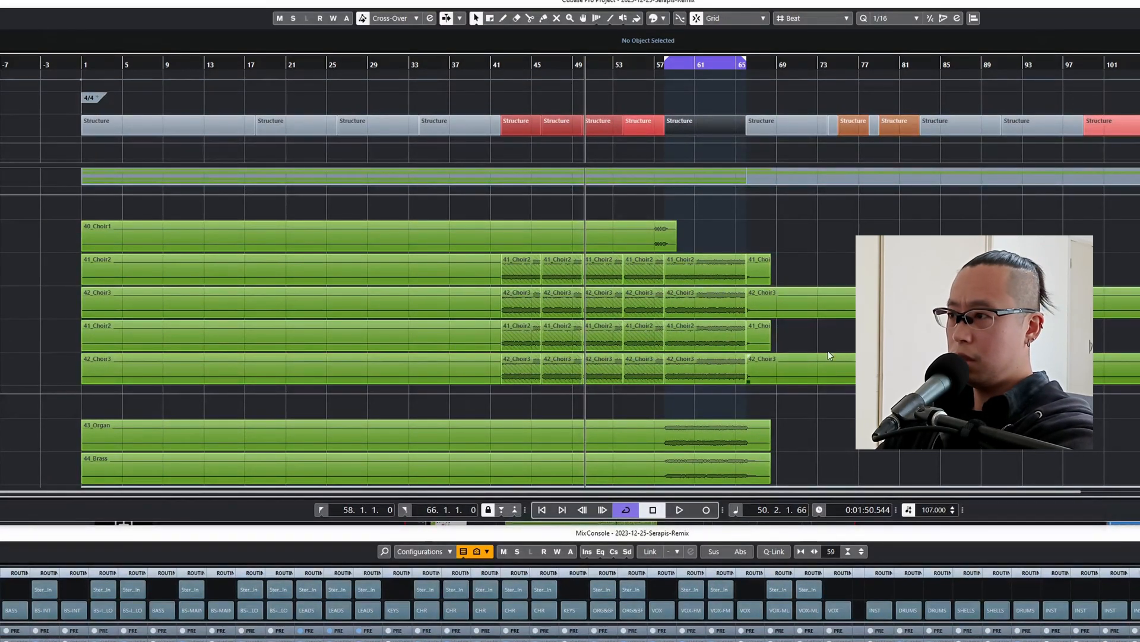
Delete all choir events from bar 58 onward on the two duplicated tracks.
{"action": "left_click", "coordinate": [729, 344]}
{"action": "key", "text": "Delete"}
{"action": "left_click", "coordinate": [722, 369]}
{"action": "key", "text": "Delete"}
{"action": "left_click_drag", "start_coordinate": [714, 328], "coordinate": [745, 364]}
{"action": "key", "text": "Delete"}
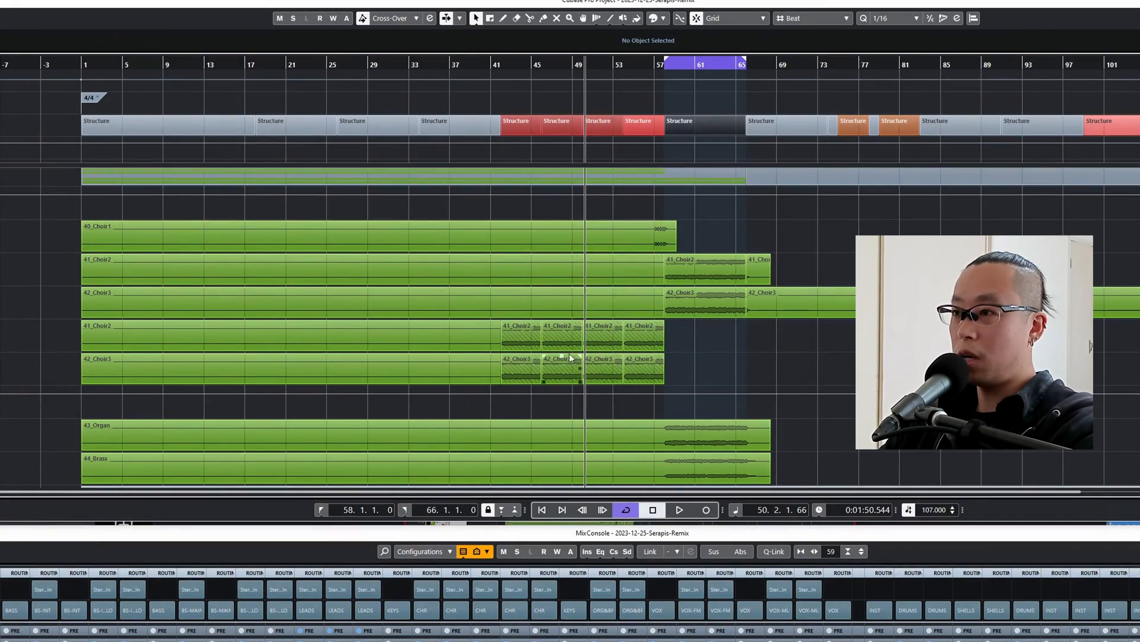
Remove the bar 42–58 choir copies from the original tracks and the long events before bar 42 from the duplicated tracks.
{"action": "key", "text": "h"}
{"action": "left_click", "coordinate": [561, 334]}
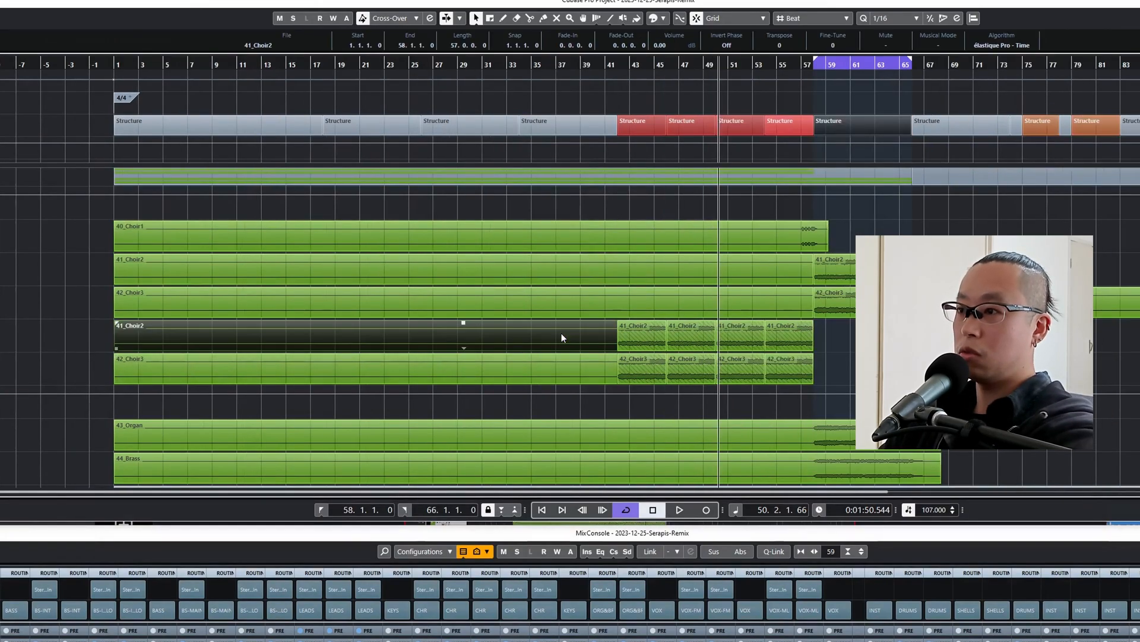
{"action": "key", "text": "Delete"}
{"action": "left_click", "coordinate": [568, 364]}
{"action": "key", "text": "Delete"}
{"action": "key", "text": "h"}
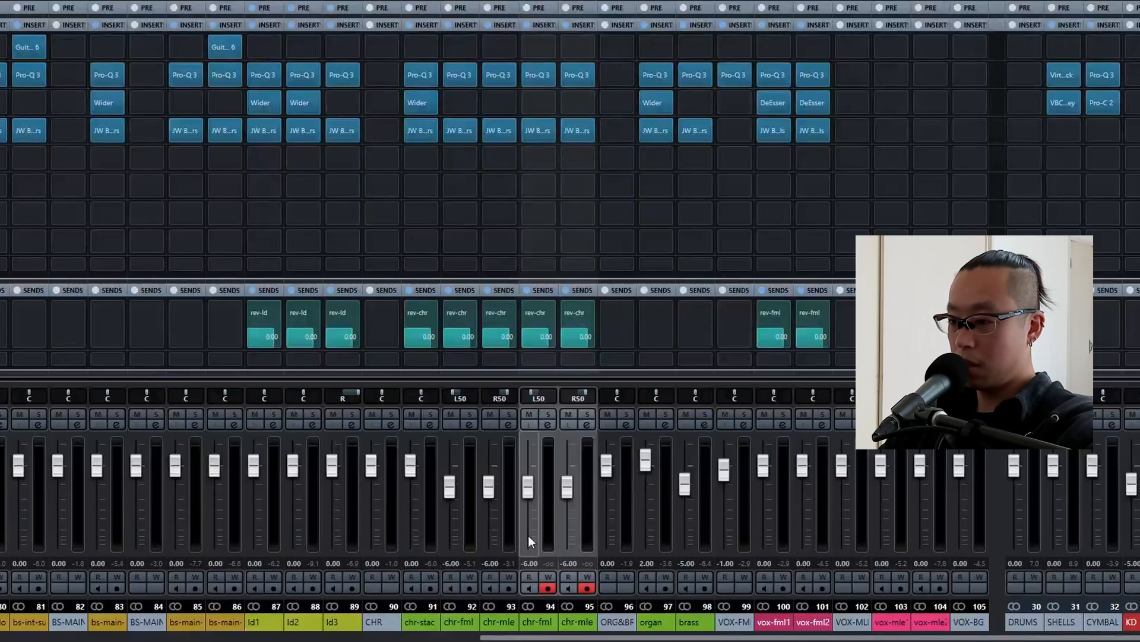
Lower the duplicated chr-fml and chr-mle channels to -15.6 dB during playback, and delete a selected block of events.
{"action": "left_click_drag", "start_coordinate": [529, 489], "coordinate": [530, 518]}
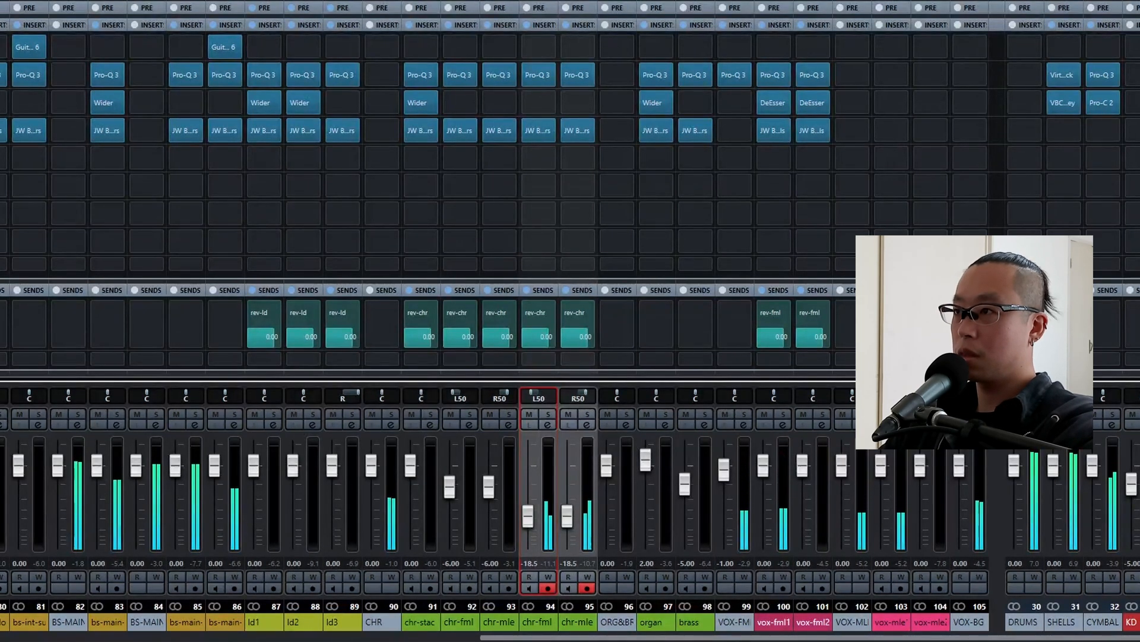
{"action": "key", "text": "space"}
{"action": "key", "text": "space"}
{"action": "left_click_drag", "start_coordinate": [607, 365], "coordinate": [548, 391]}
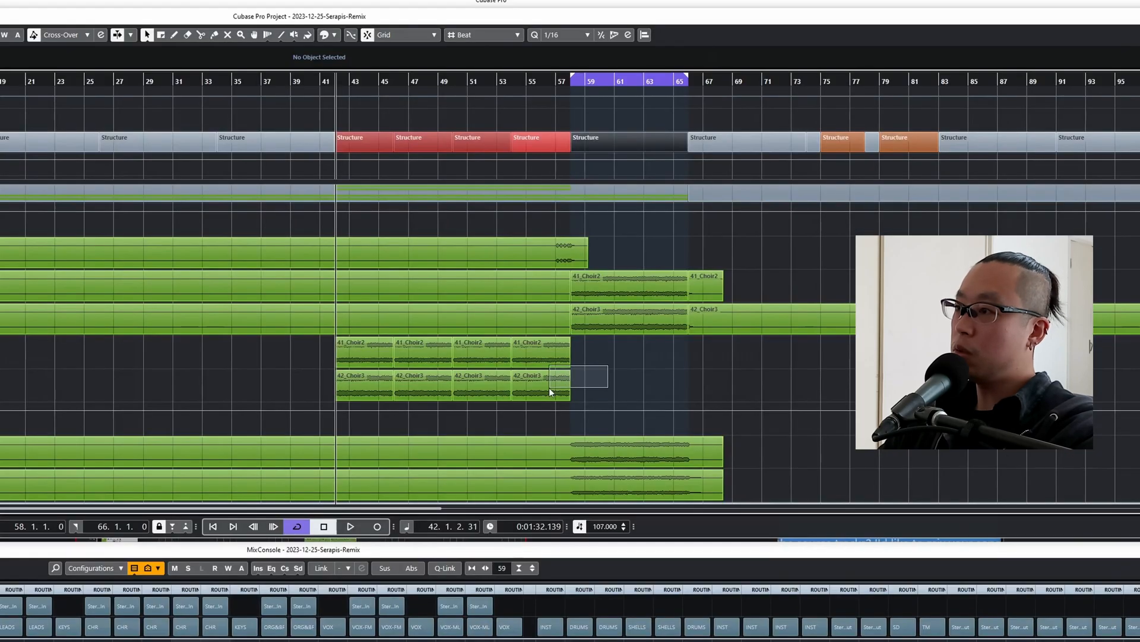
{"action": "key", "text": "Delete"}
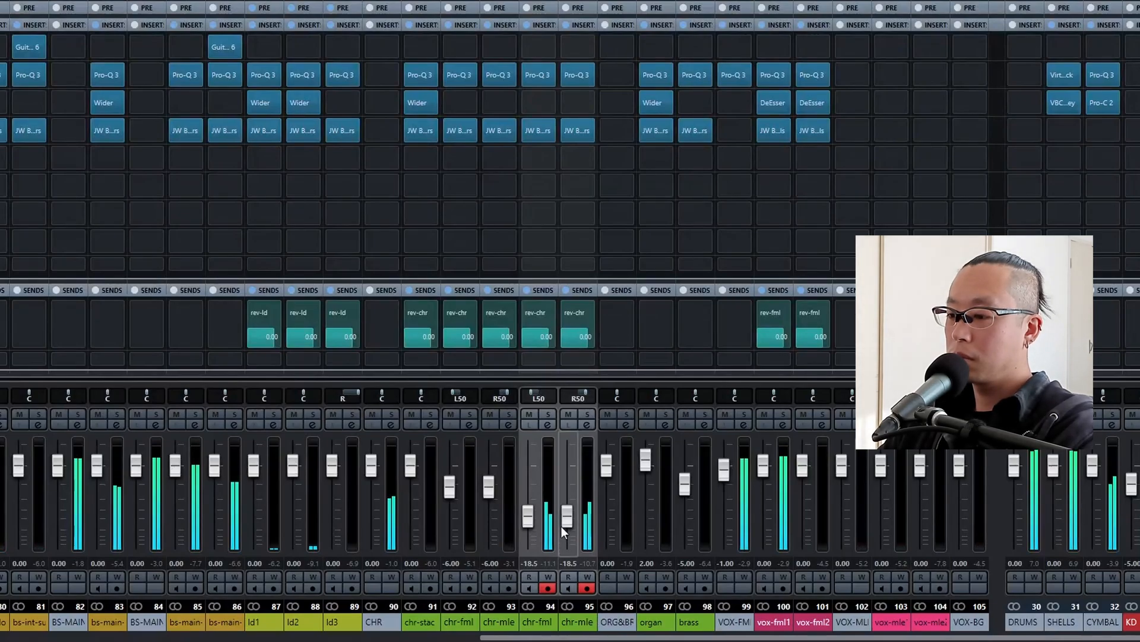
{"action": "left_click_drag", "start_coordinate": [561, 526], "coordinate": [565, 514]}
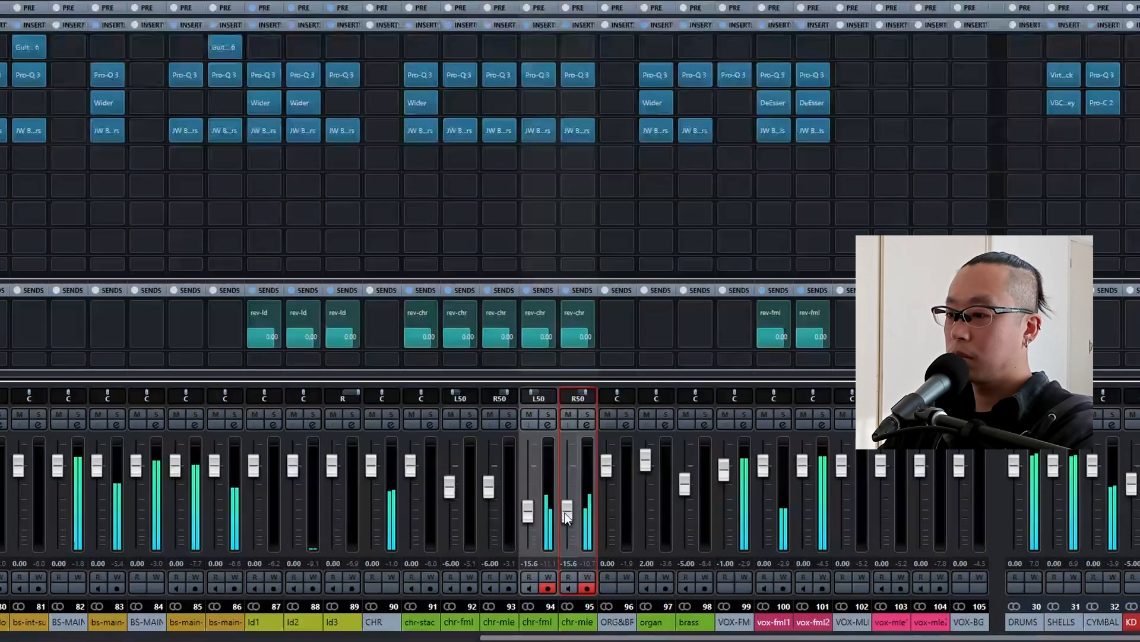
Audition the duplicated chr-fml and chr-mle channels in solo, clear the solos, and set both levels to -14 dB.
{"action": "left_click", "coordinate": [588, 414]}
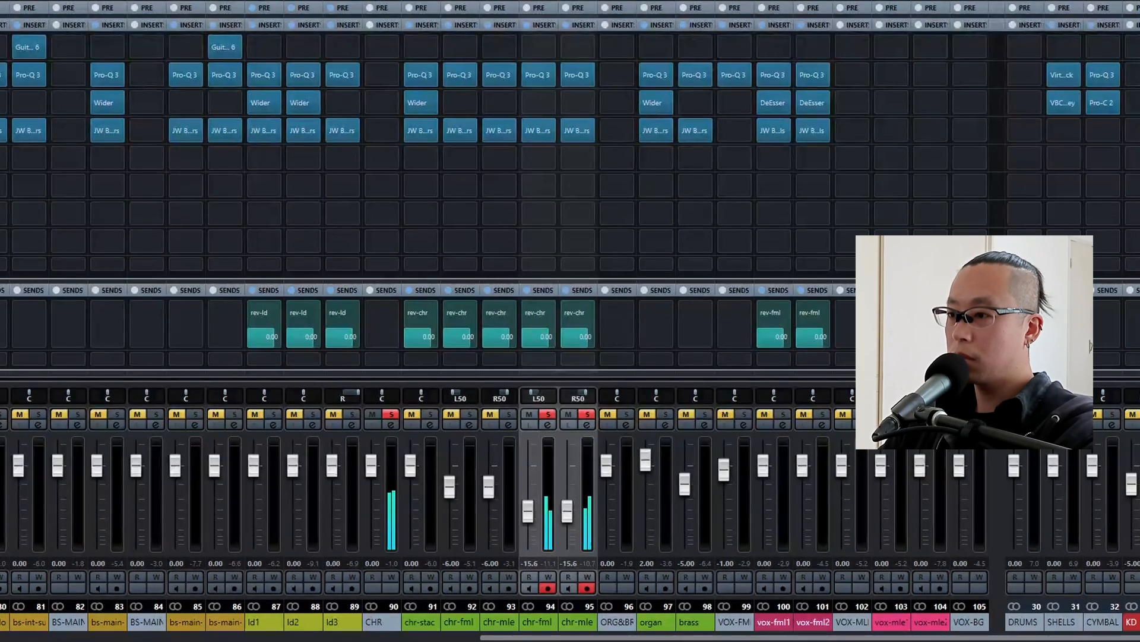
{"action": "left_click", "coordinate": [547, 415]}
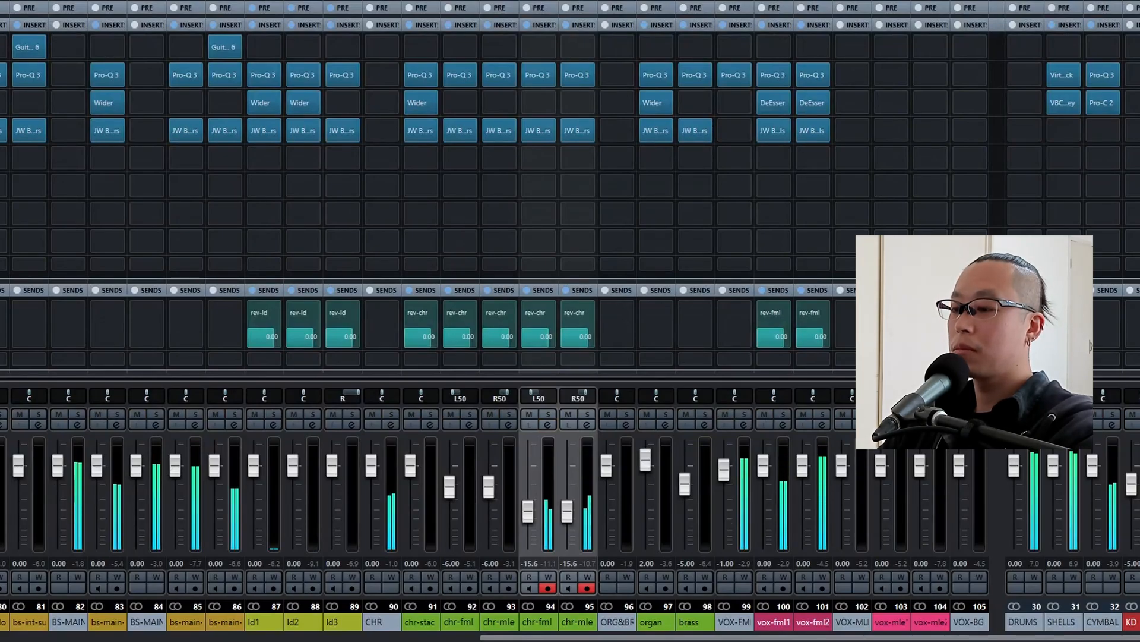
{"action": "left_click", "coordinate": [531, 559]}
{"action": "left_click", "coordinate": [531, 562]}
{"action": "type", "text": "-"}
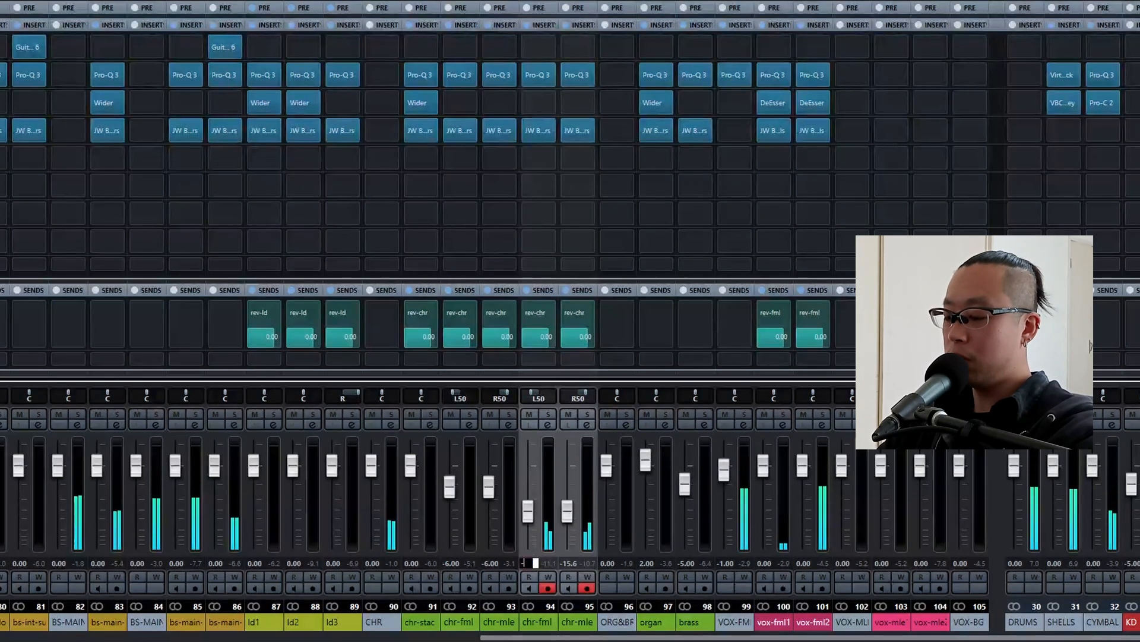
{"action": "type", "text": "14.0"}
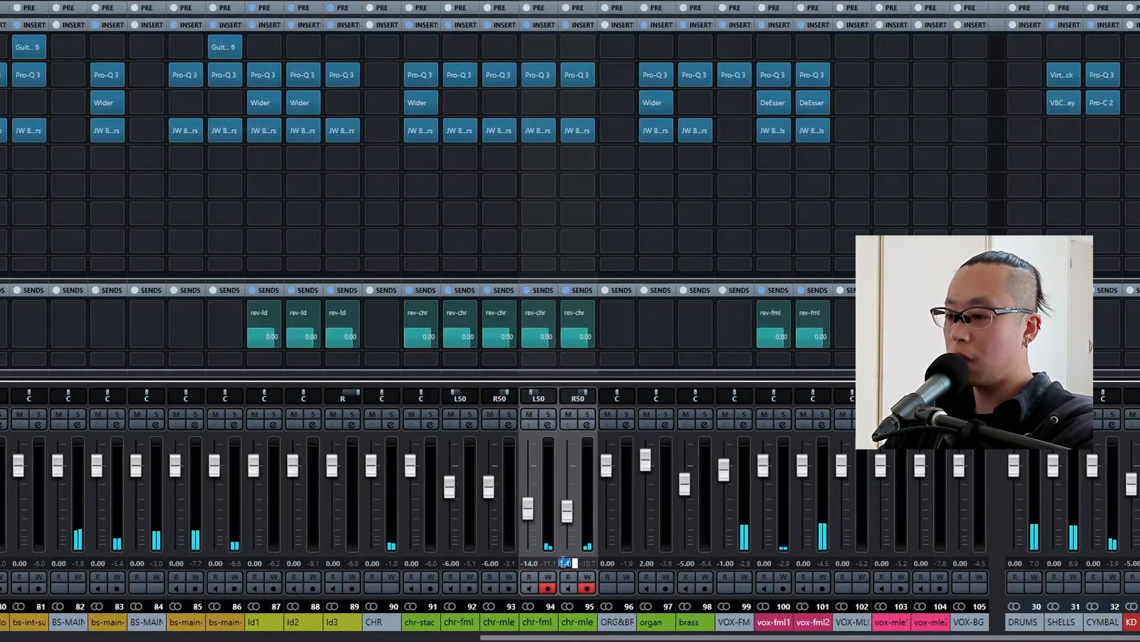
{"action": "key", "text": "Return"}
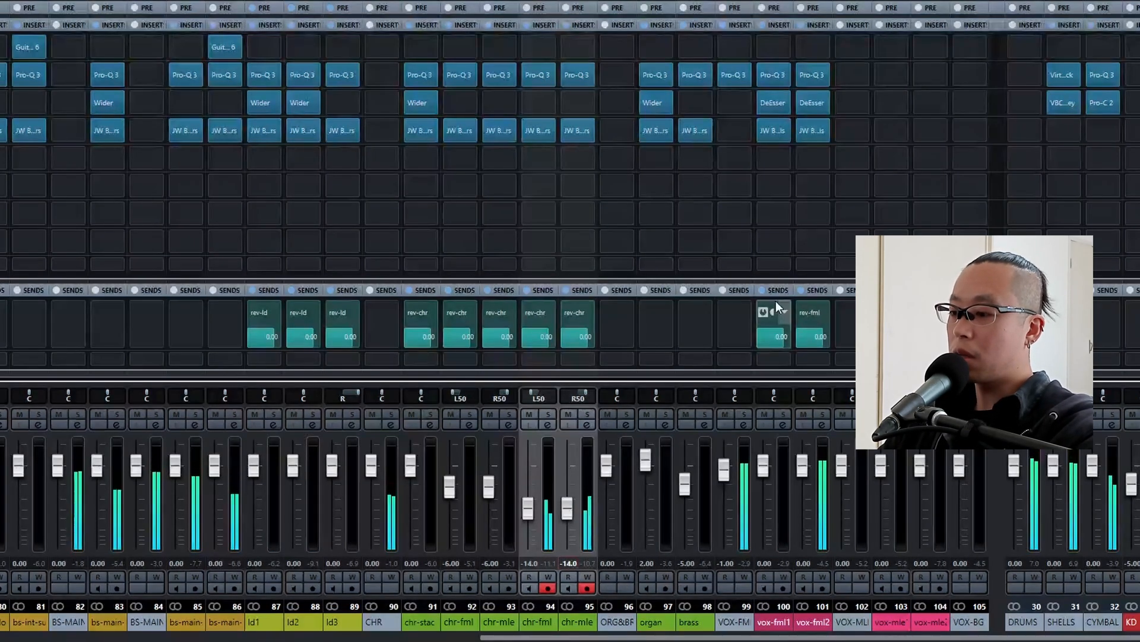
Lower the VOX FML group channel to -3 dB.
{"action": "scroll", "coordinate": [725, 458], "scroll_direction": "down", "scroll_amount": 1}
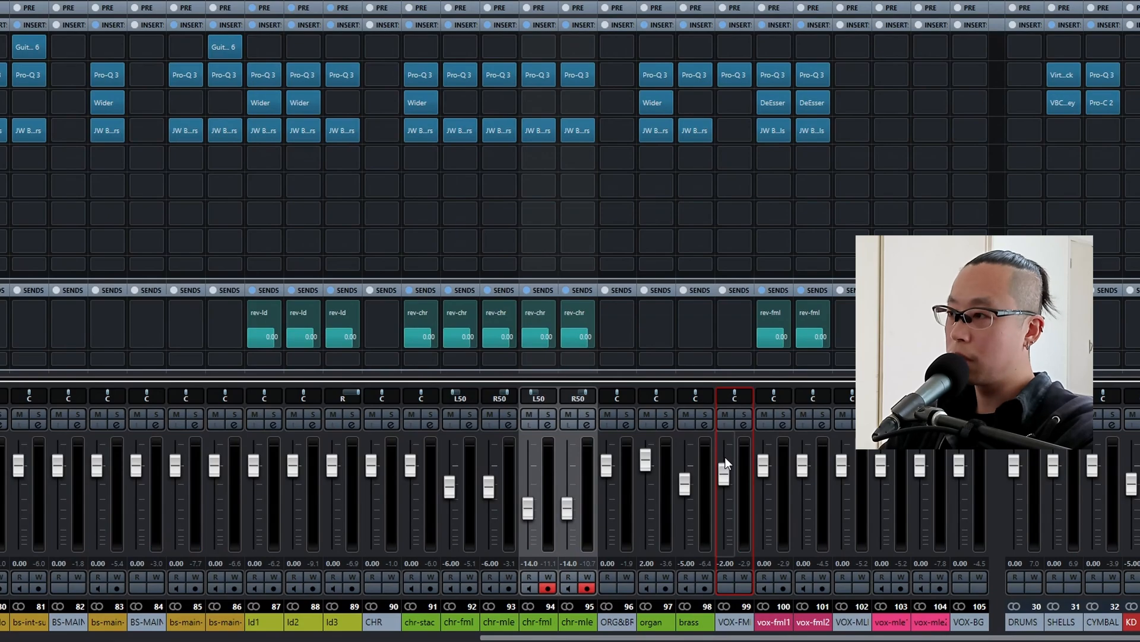
{"action": "key", "text": "space"}
{"action": "scroll", "coordinate": [725, 457], "scroll_direction": "up", "scroll_amount": 1}
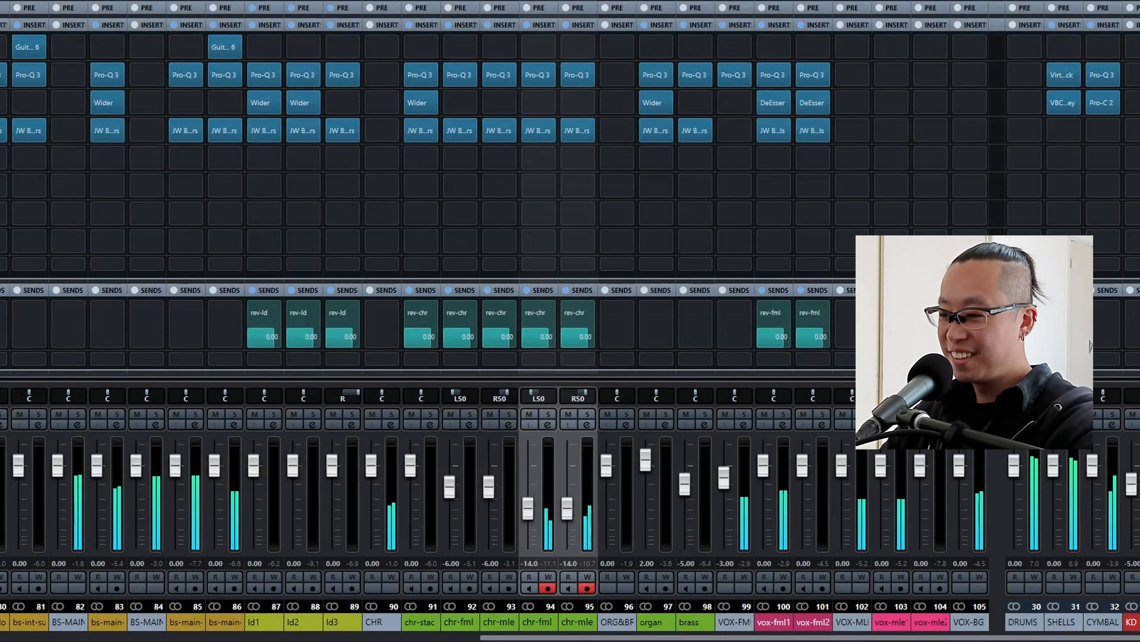
Replace the JST Clip insert on tm6 with a copy of the one on tm5.
{"action": "left_click_drag", "start_coordinate": [581, 638], "coordinate": [181, 597]}
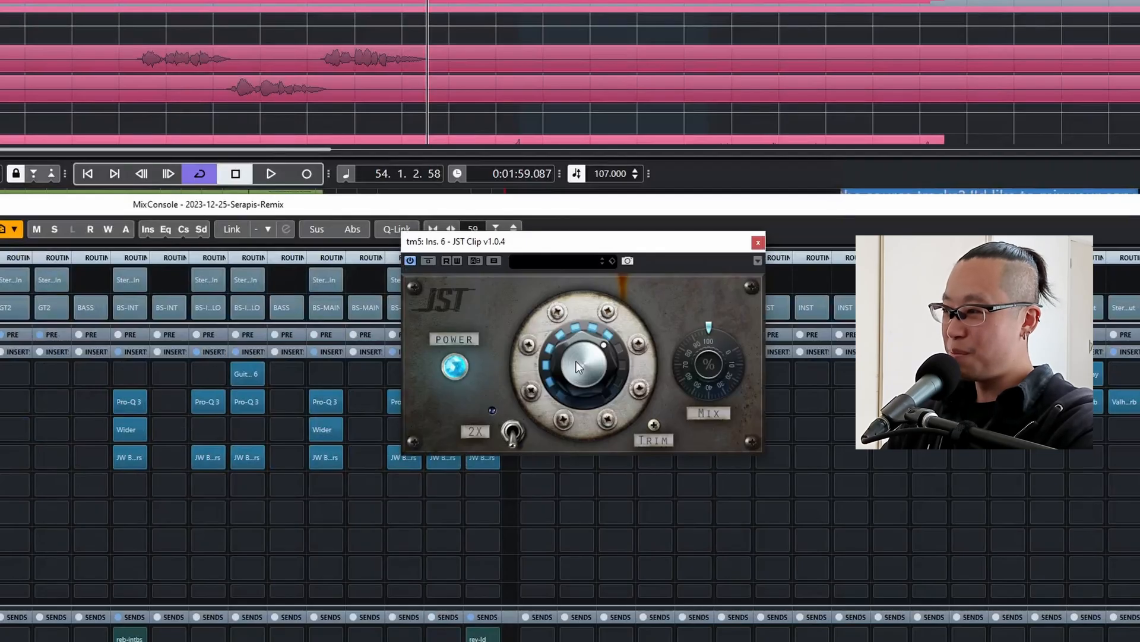
{"action": "left_click_drag", "start_coordinate": [576, 361], "coordinate": [511, 404]}
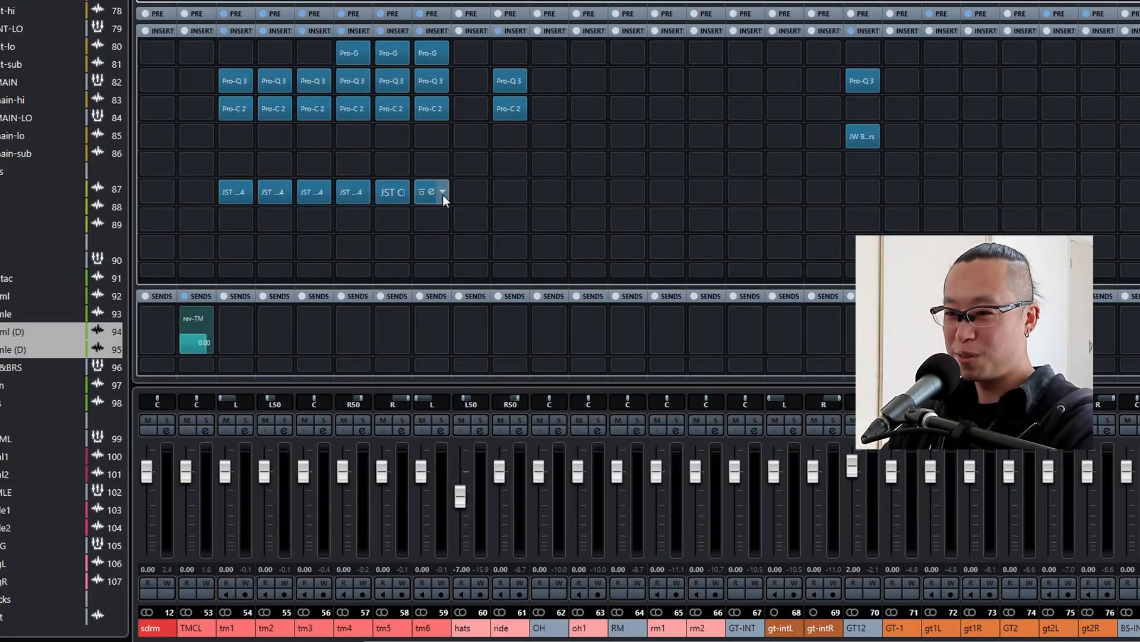
{"action": "left_click", "coordinate": [443, 196]}
{"action": "left_click", "coordinate": [451, 214]}
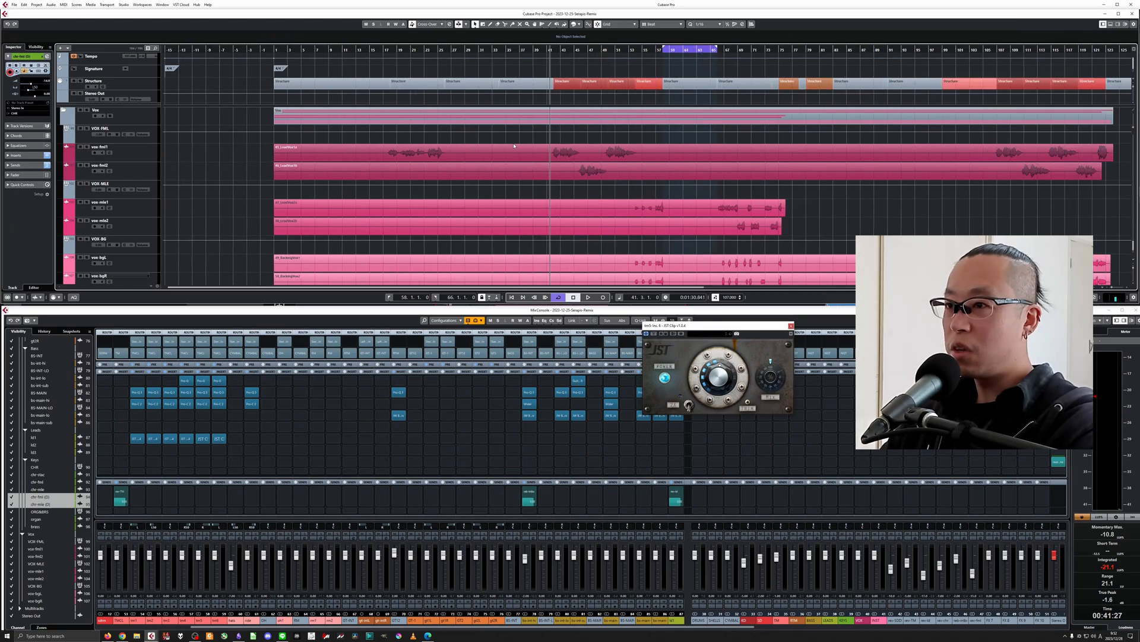
Set the playback loop range in the arrangement to bars 66–69.
{"action": "key", "text": "h"}
{"action": "key", "text": "g"}
{"action": "key", "text": "g"}
{"action": "key", "text": "g"}
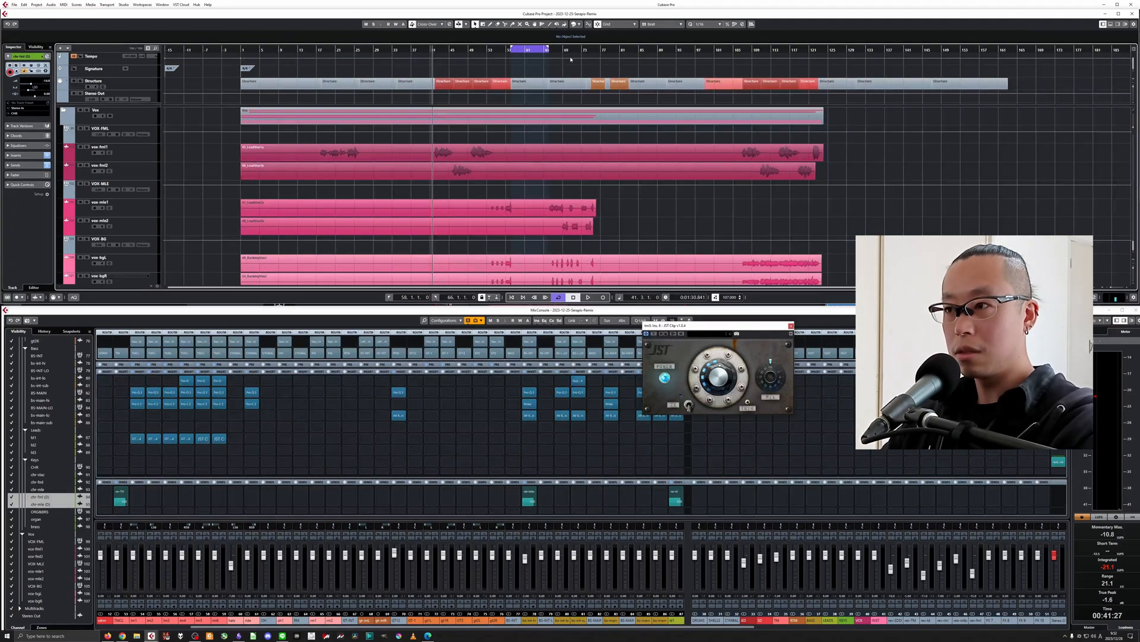
{"action": "left_click", "coordinate": [564, 50]}
{"action": "key", "text": "h"}
{"action": "key", "text": "h"}
{"action": "key", "text": "h"}
{"action": "key", "text": "h"}
{"action": "key", "text": "h"}
{"action": "left_click", "coordinate": [549, 50]}
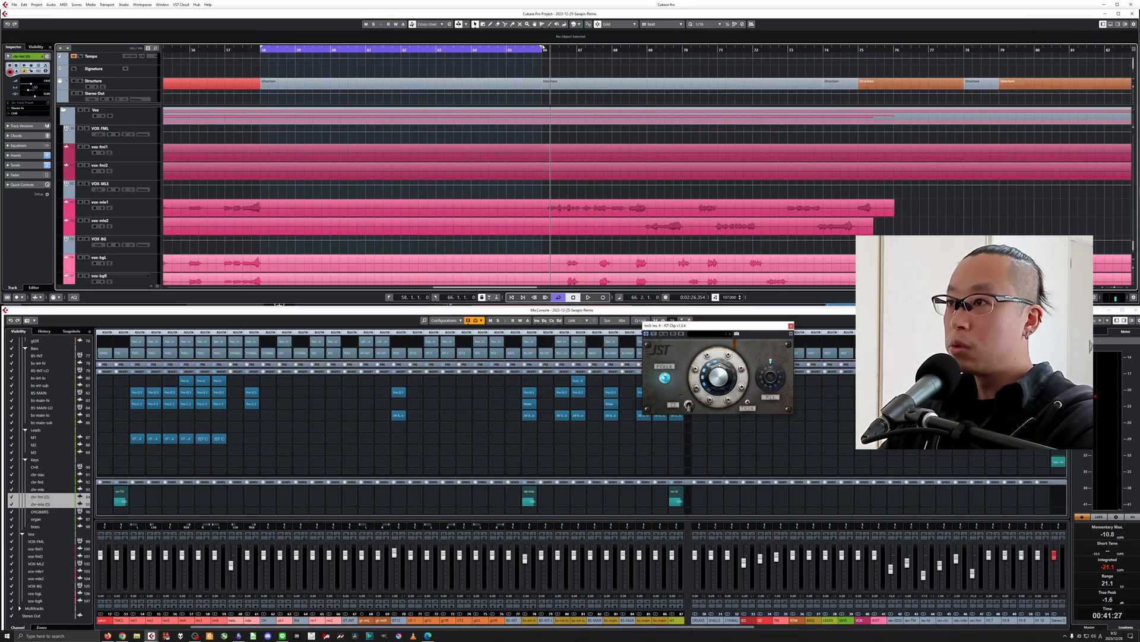
{"action": "left_click_drag", "start_coordinate": [544, 46], "coordinate": [648, 67]}
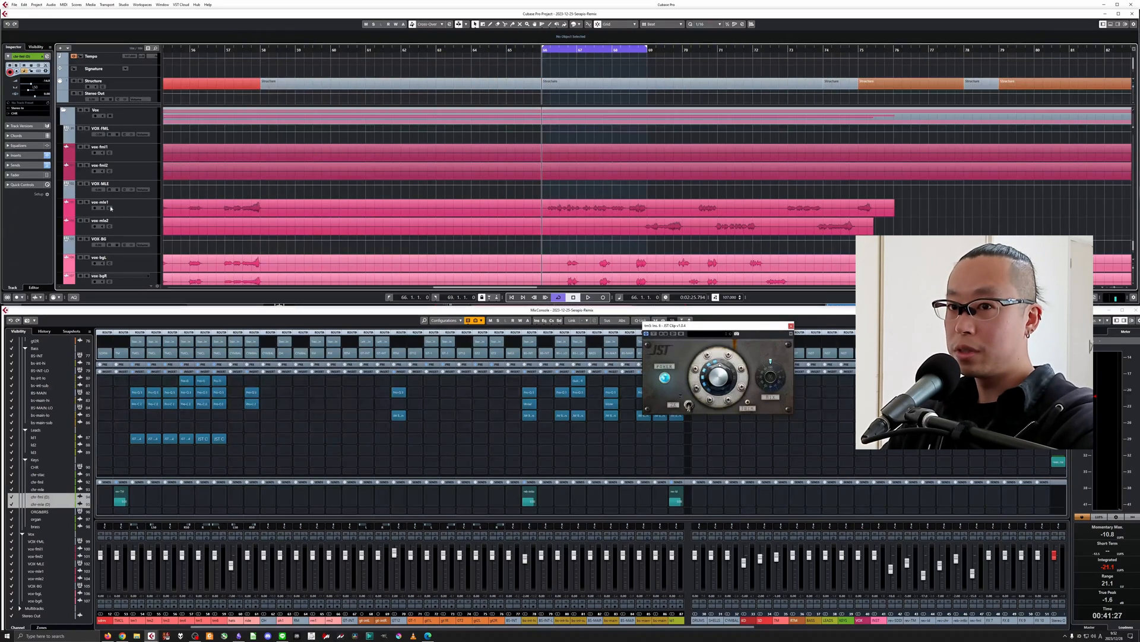
Solo the vox-mle1 track, play the looped range, and close the JST Clip window.
{"action": "left_click", "coordinate": [86, 202]}
{"action": "key", "text": "space"}
{"action": "key", "text": "h"}
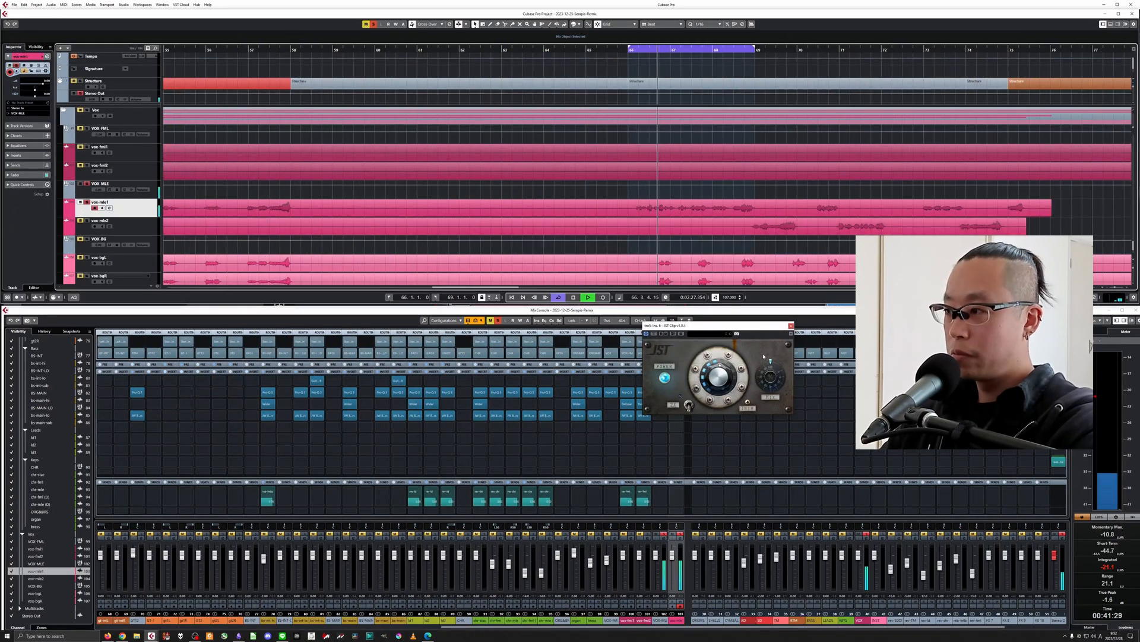
{"action": "key", "text": "space"}
{"action": "left_click", "coordinate": [791, 325]}
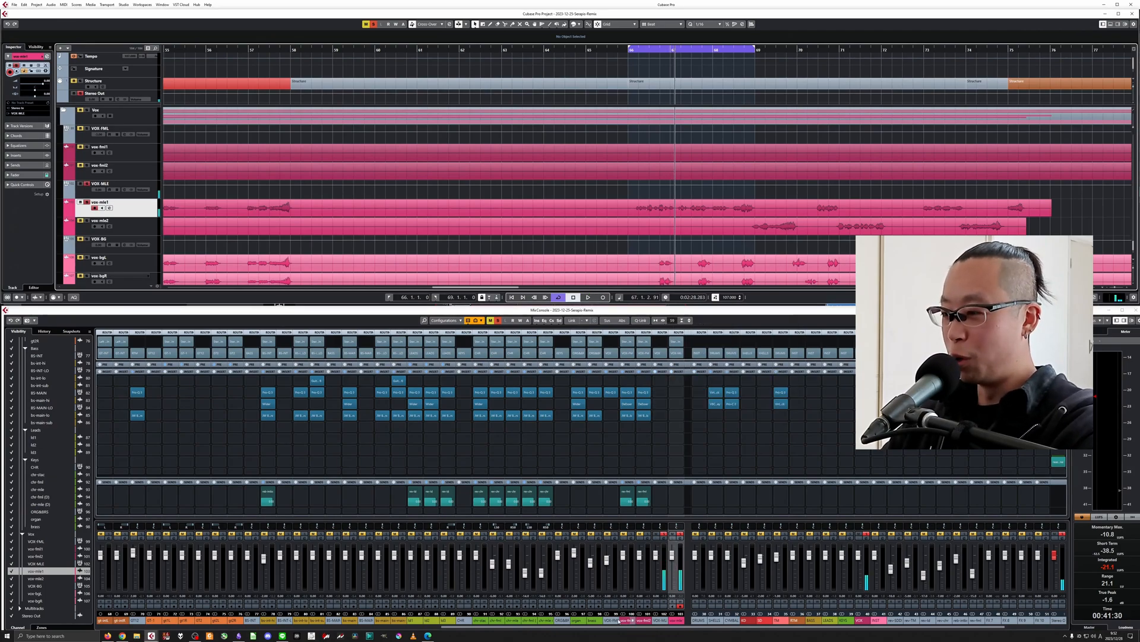
Load Pro-Q 3 in insert slot 2 of vox-mle1 and add a 12 dB/oct low cut at about 97 Hz.
{"action": "left_click_drag", "start_coordinate": [624, 628], "coordinate": [706, 621]}
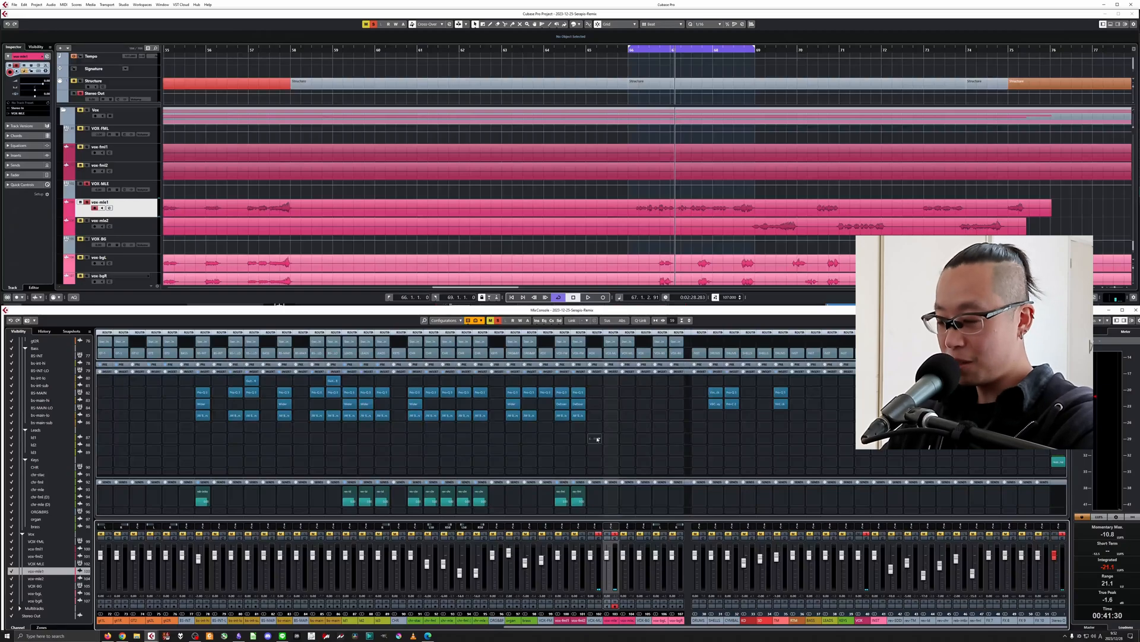
{"action": "left_click", "coordinate": [611, 392]}
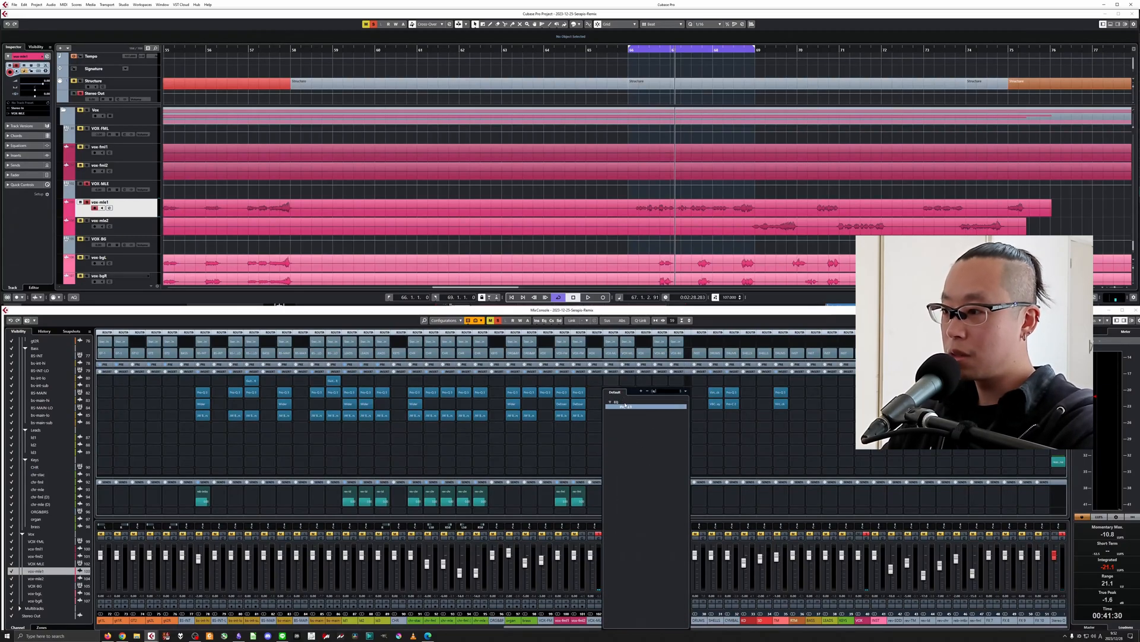
{"action": "key", "text": "Escape"}
{"action": "double_click", "coordinate": [404, 323]}
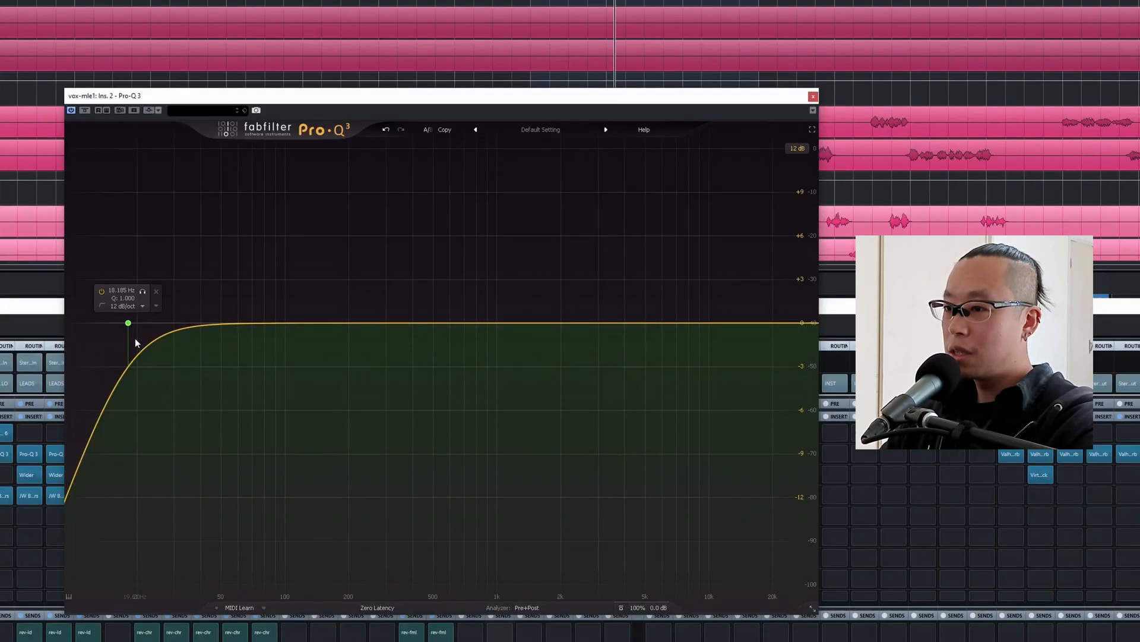
{"action": "left_click_drag", "start_coordinate": [127, 323], "coordinate": [282, 322]}
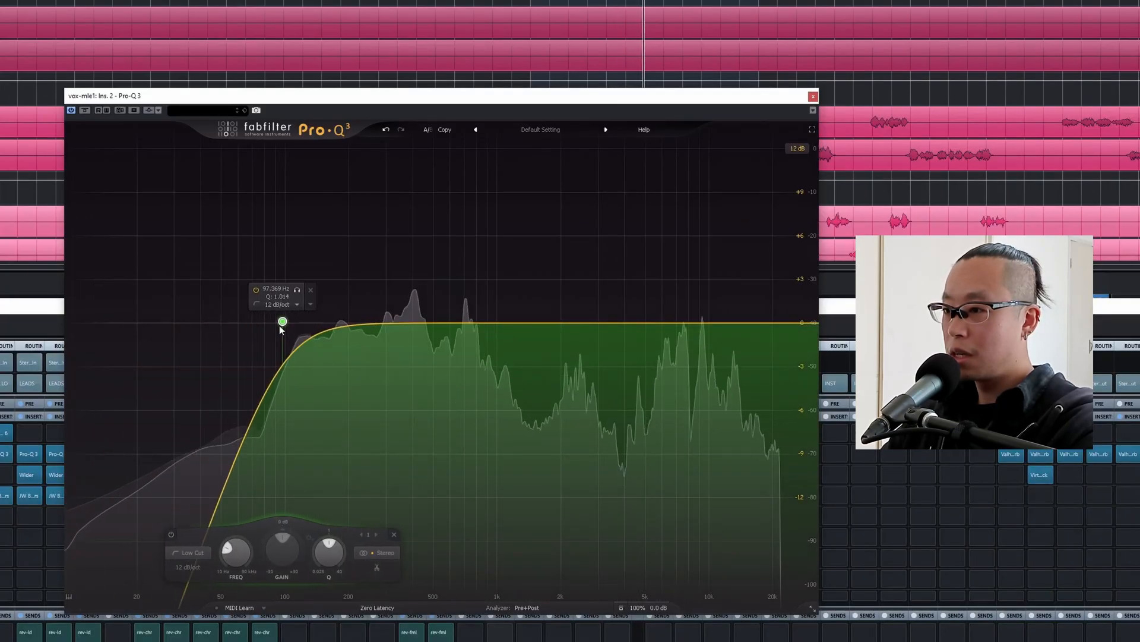
{"action": "left_click", "coordinate": [814, 96]}
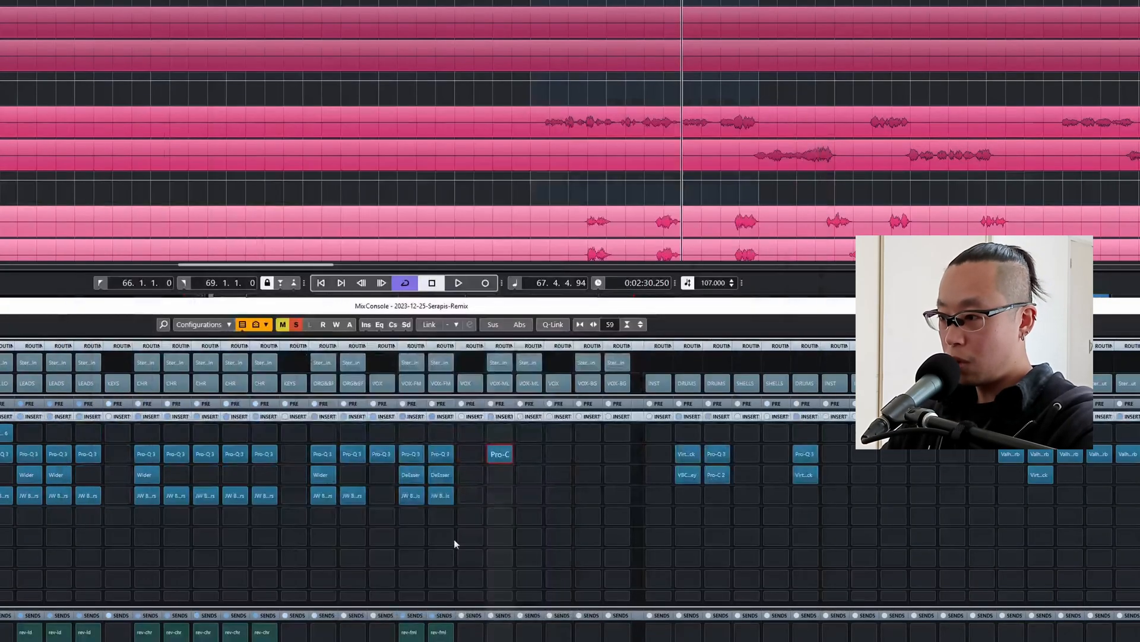
Insert JW BG-Vocals in slot 4 of vox-mle1 and set Crush to about -15 and Loud to about -6.
{"action": "left_click_drag", "start_coordinate": [322, 502], "coordinate": [499, 500]}
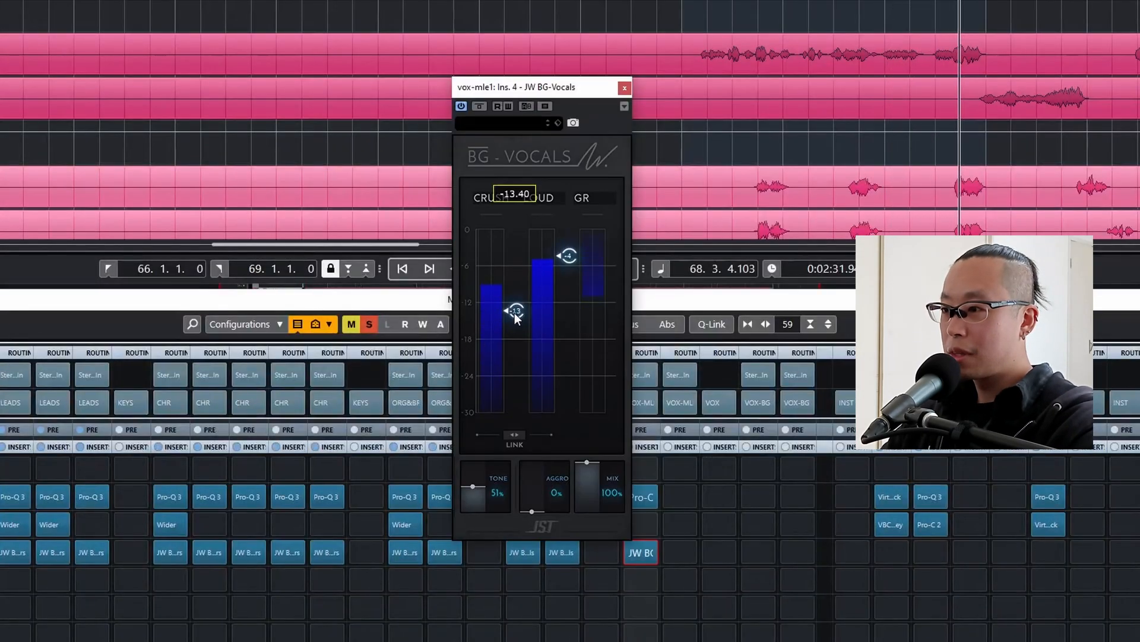
{"action": "left_click", "coordinate": [517, 432]}
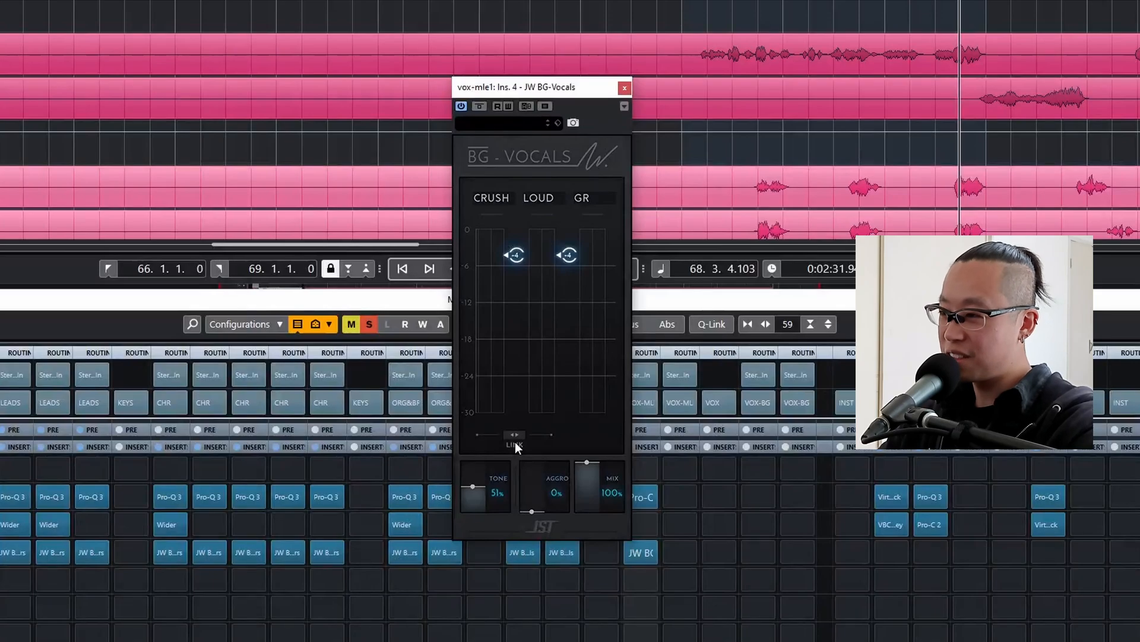
{"action": "key", "text": "space"}
{"action": "left_click", "coordinate": [512, 436]}
{"action": "left_click_drag", "start_coordinate": [517, 255], "coordinate": [558, 256]}
{"action": "left_click", "coordinate": [514, 436]}
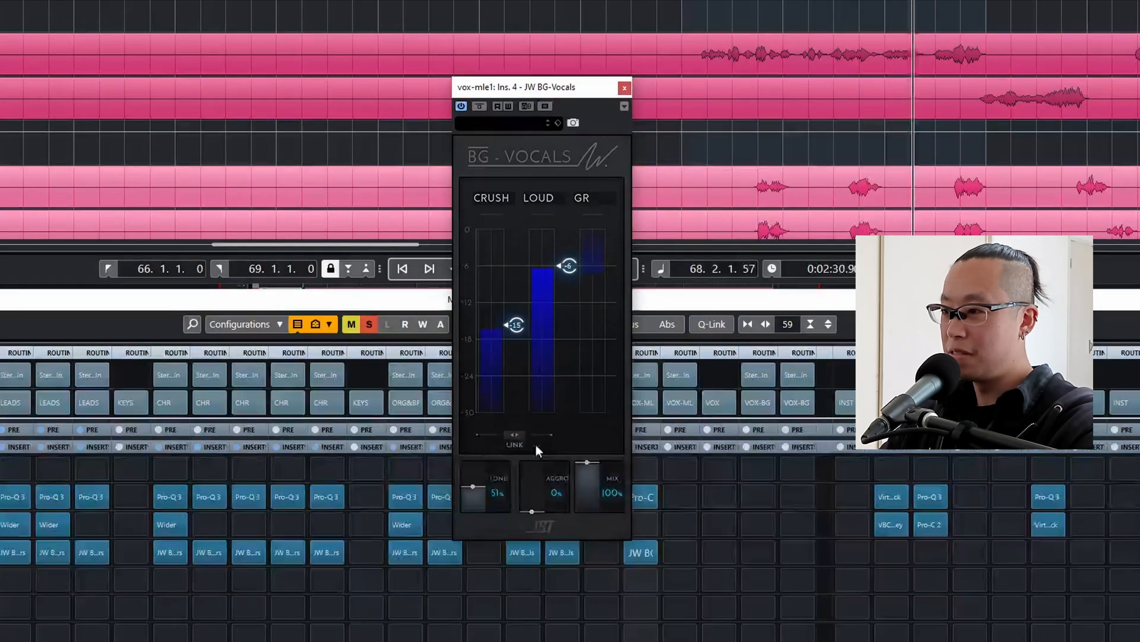
Set the BG-Vocals Tone to 100% and lower Crush and Loud together to about -16 and -7.
{"action": "left_click_drag", "start_coordinate": [479, 479], "coordinate": [490, 443]}
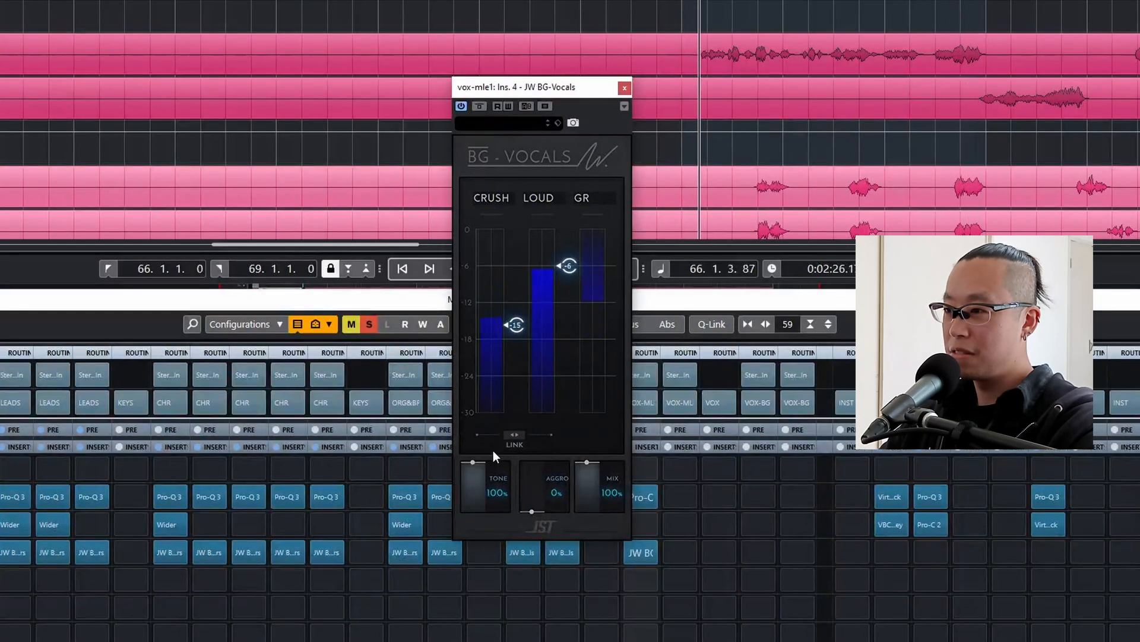
{"action": "left_click", "coordinate": [514, 434]}
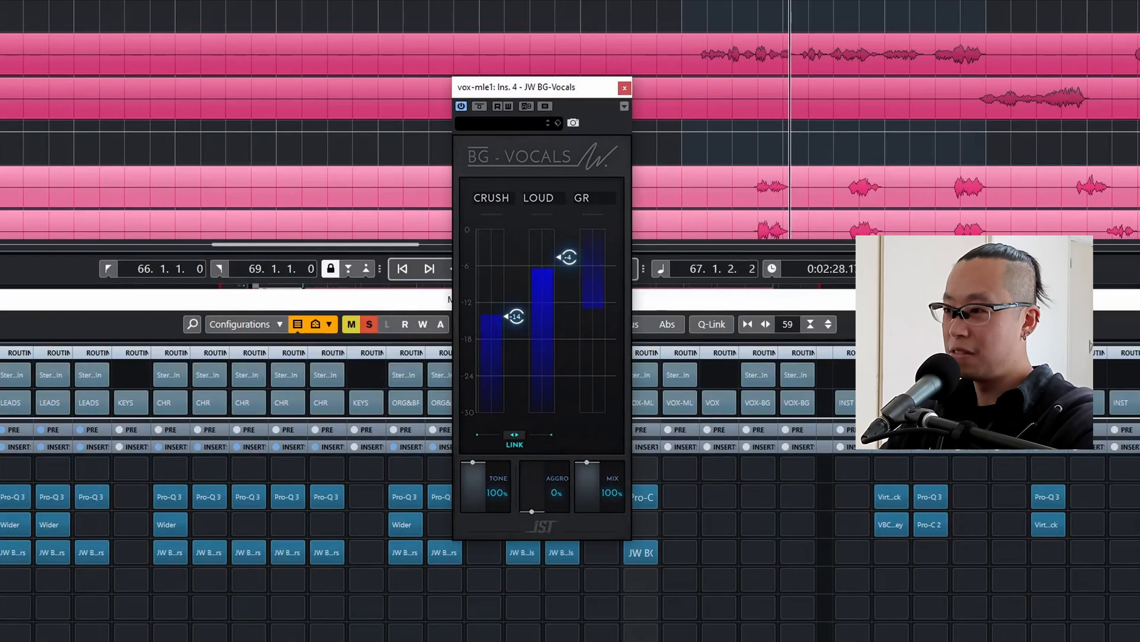
{"action": "left_click_drag", "start_coordinate": [516, 323], "coordinate": [516, 331]}
{"action": "left_click", "coordinate": [516, 436]}
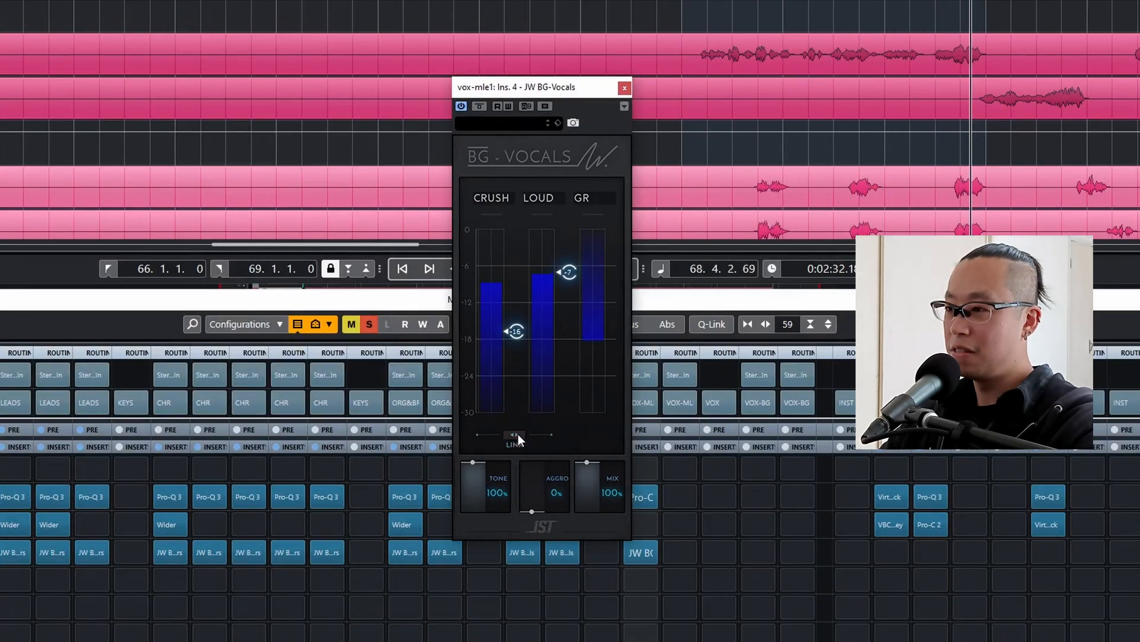
{"action": "left_click", "coordinate": [623, 85]}
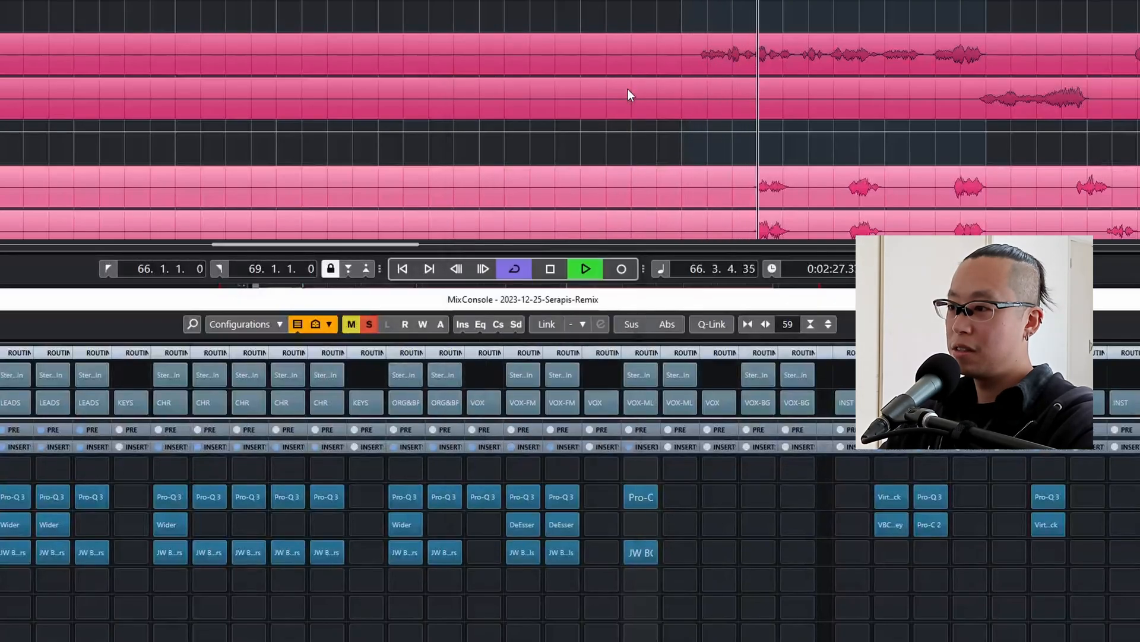
Raise the vox-mle1 Pro-Q 3 low cut to about 108 Hz and add a bell cut of about -4.45 dB near 709 Hz.
{"action": "left_click", "coordinate": [646, 498]}
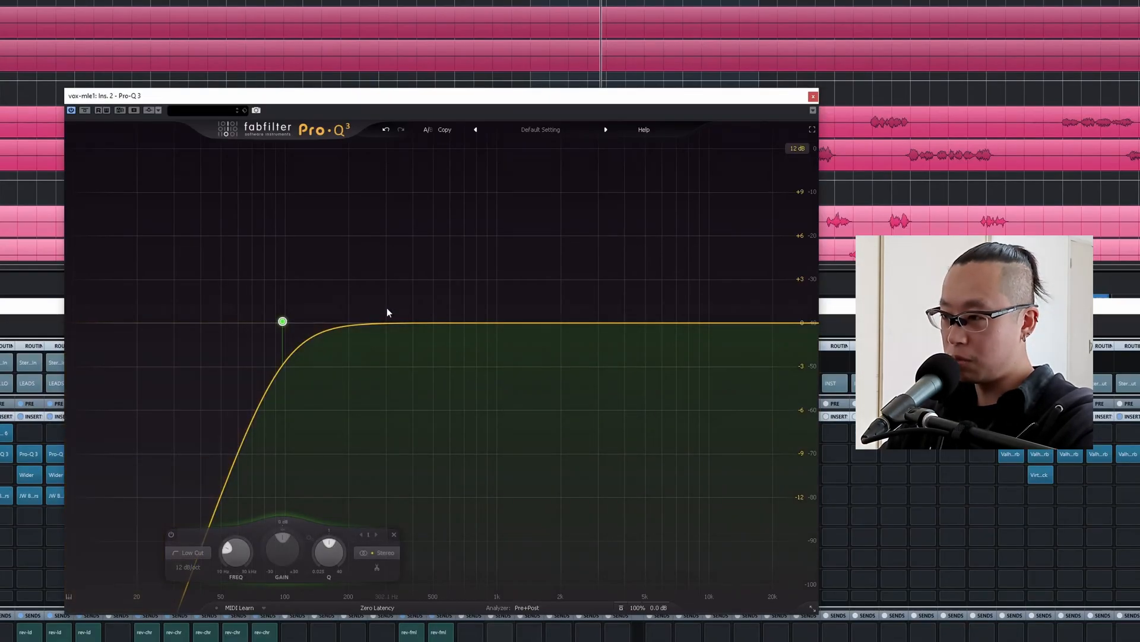
{"action": "mouse_move", "coordinate": [300, 311]}
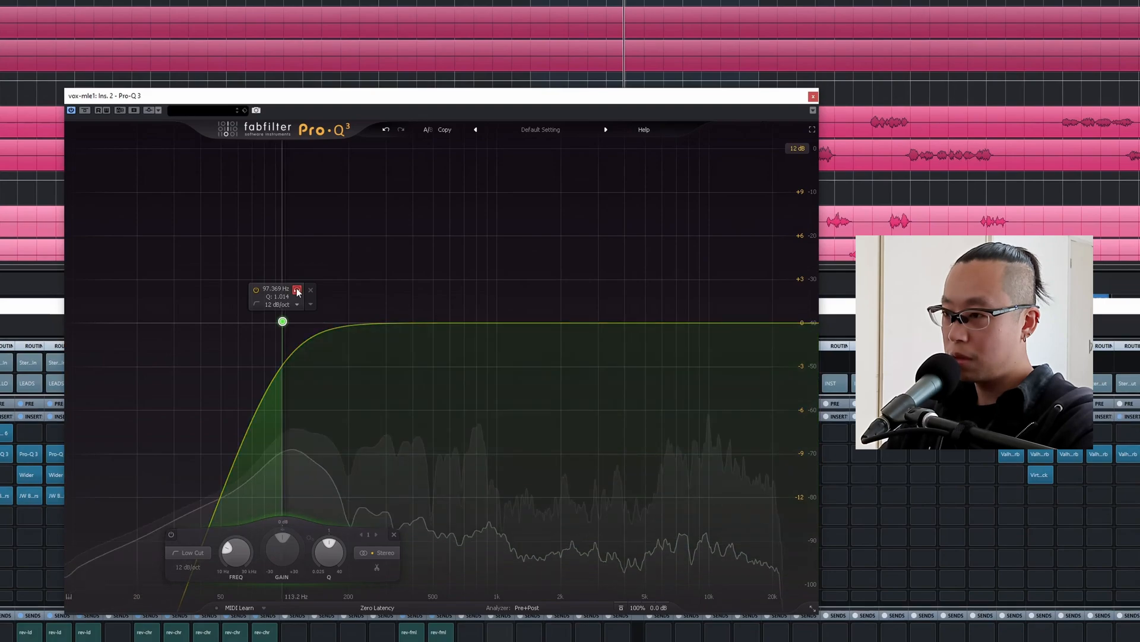
{"action": "left_click_drag", "start_coordinate": [282, 322], "coordinate": [292, 321]}
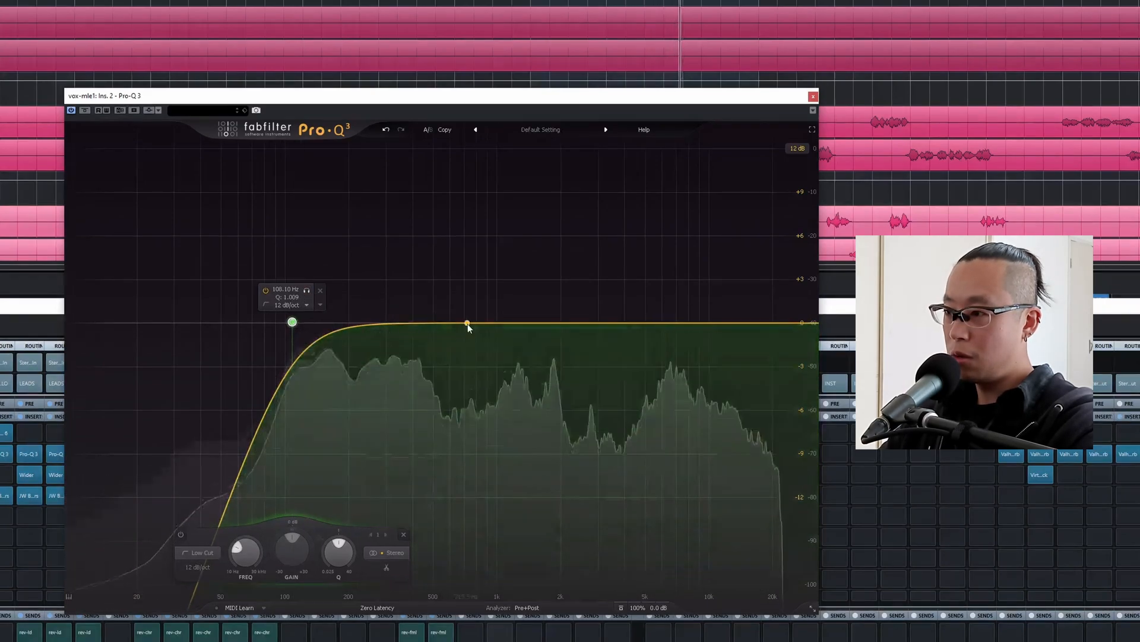
{"action": "left_click_drag", "start_coordinate": [498, 323], "coordinate": [465, 387]}
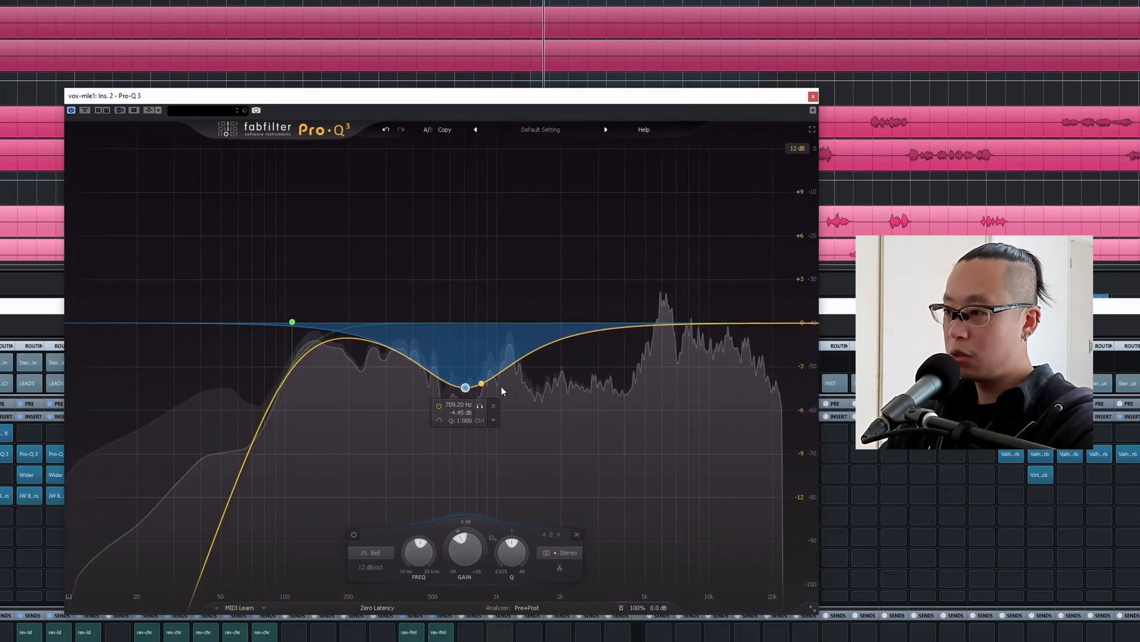
Add a bell cut of about -2 dB near 6.1 kHz and a high-shelf boost near 12 kHz.
{"action": "left_click_drag", "start_coordinate": [590, 343], "coordinate": [684, 369]}
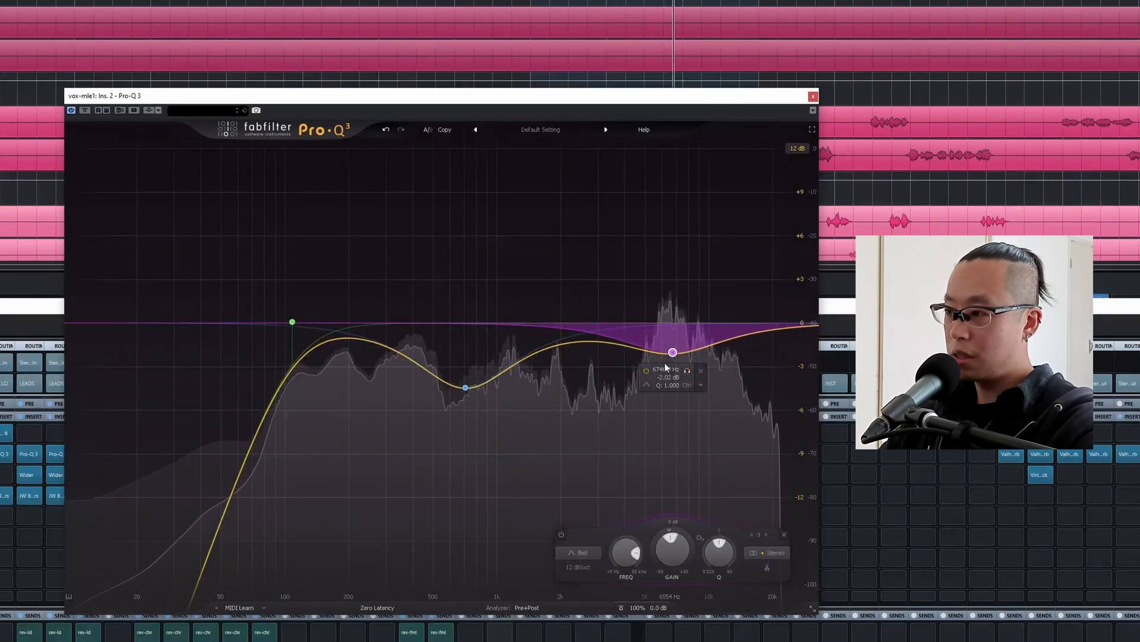
{"action": "left_click_drag", "start_coordinate": [688, 372], "coordinate": [678, 373]}
{"action": "left_click", "coordinate": [726, 290]}
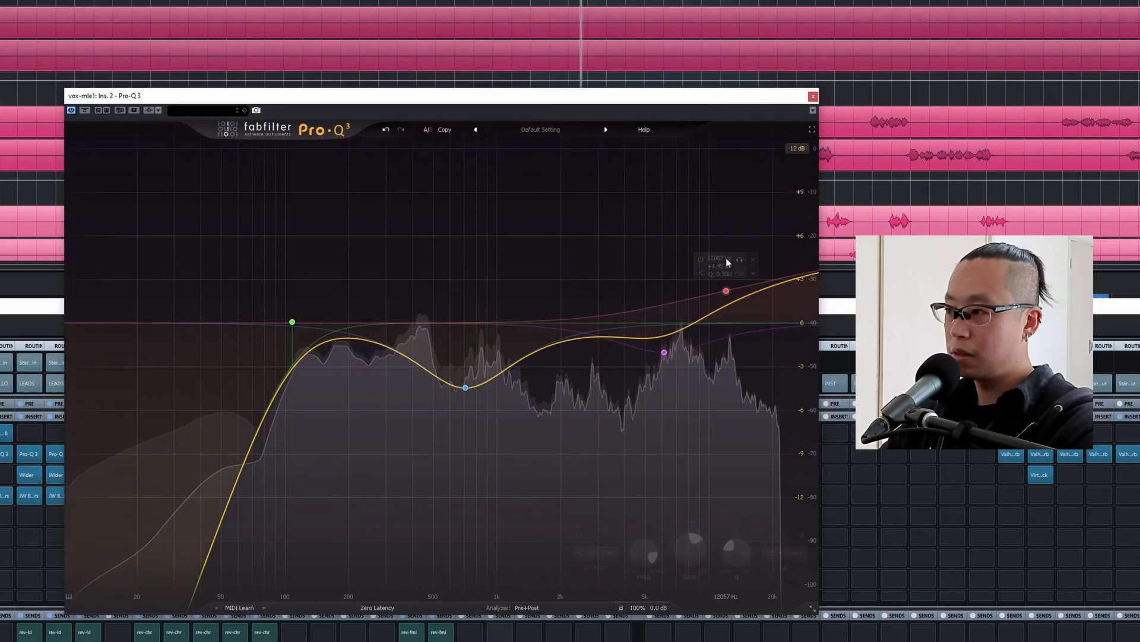
{"action": "left_click_drag", "start_coordinate": [723, 291], "coordinate": [721, 275]}
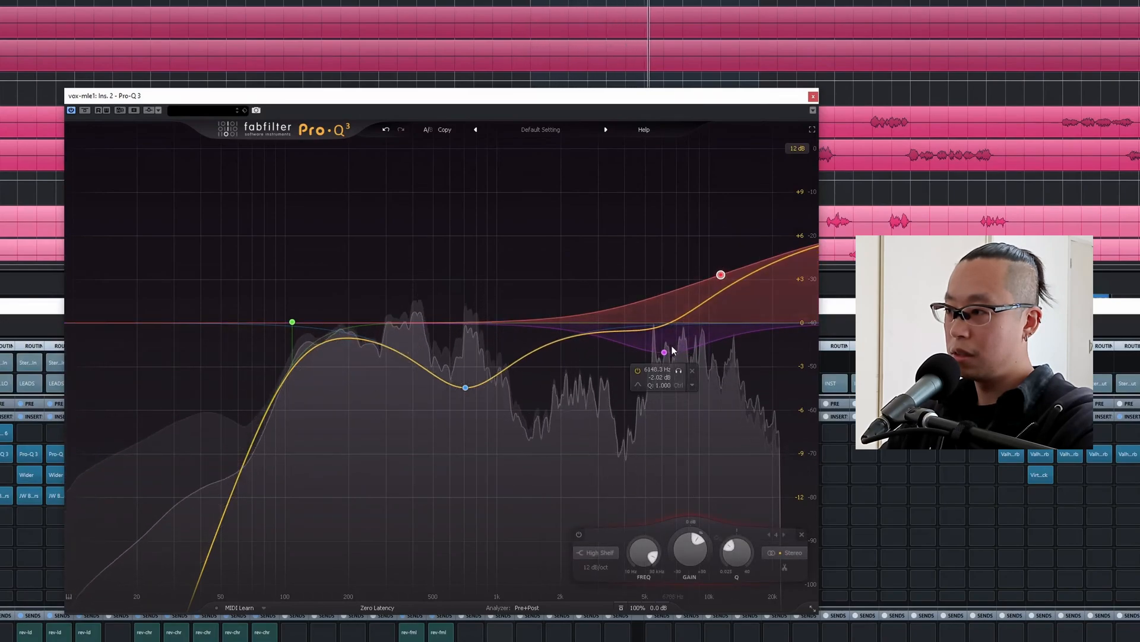
Deepen the 6 kHz bell cut and add another bell cut of about -3.6 dB near 1.75 kHz.
{"action": "left_click_drag", "start_coordinate": [664, 352], "coordinate": [659, 389]}
{"action": "left_click_drag", "start_coordinate": [511, 271], "coordinate": [549, 381]}
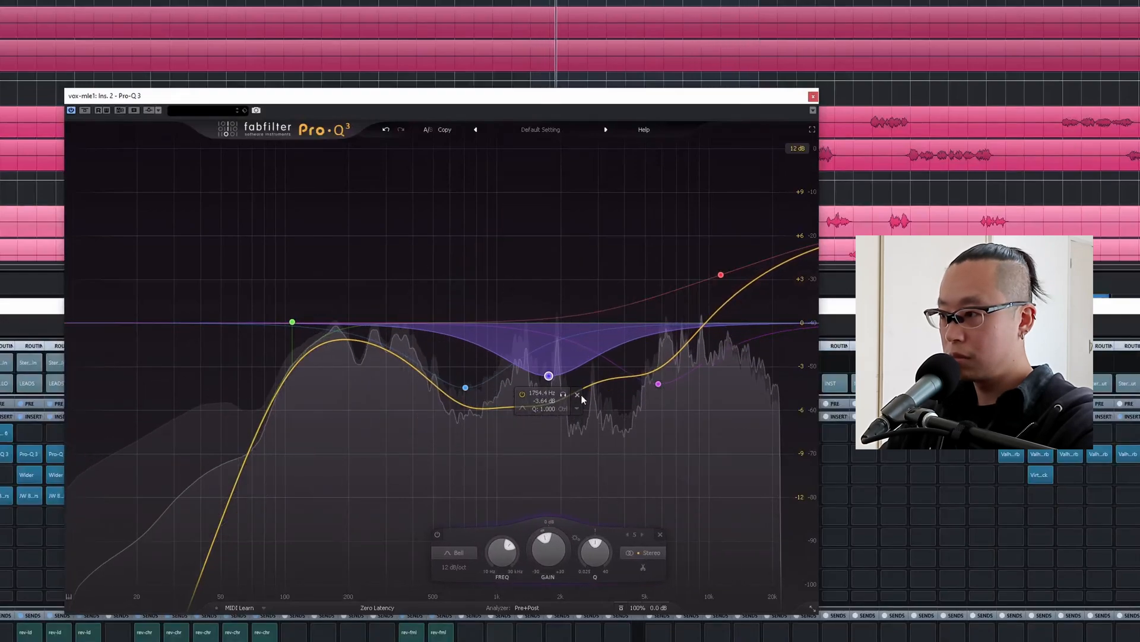
Delete the 1.75 kHz bell cut from the vox-mle1 Pro-Q 3, stop playback and close the EQ.
{"action": "left_click", "coordinate": [579, 395]}
{"action": "key", "text": "space"}
{"action": "left_click", "coordinate": [813, 97]}
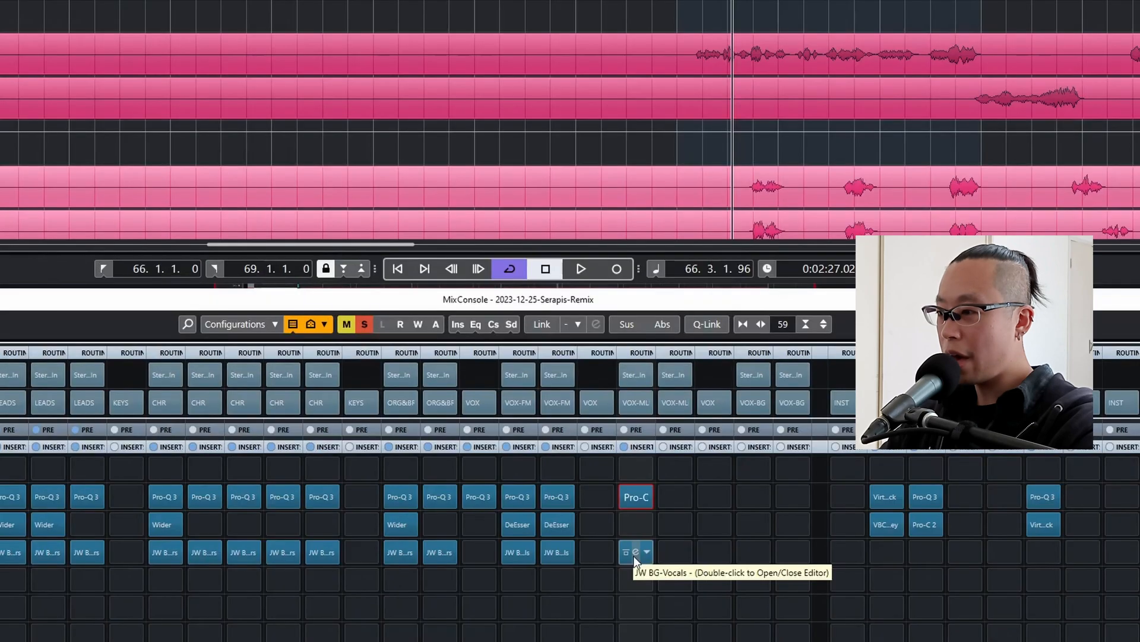
Set Aggro to 40% in the vox-mle1 BG-Vocals, close the plug-in and audition the vocal.
{"action": "double_click", "coordinate": [502, 494]}
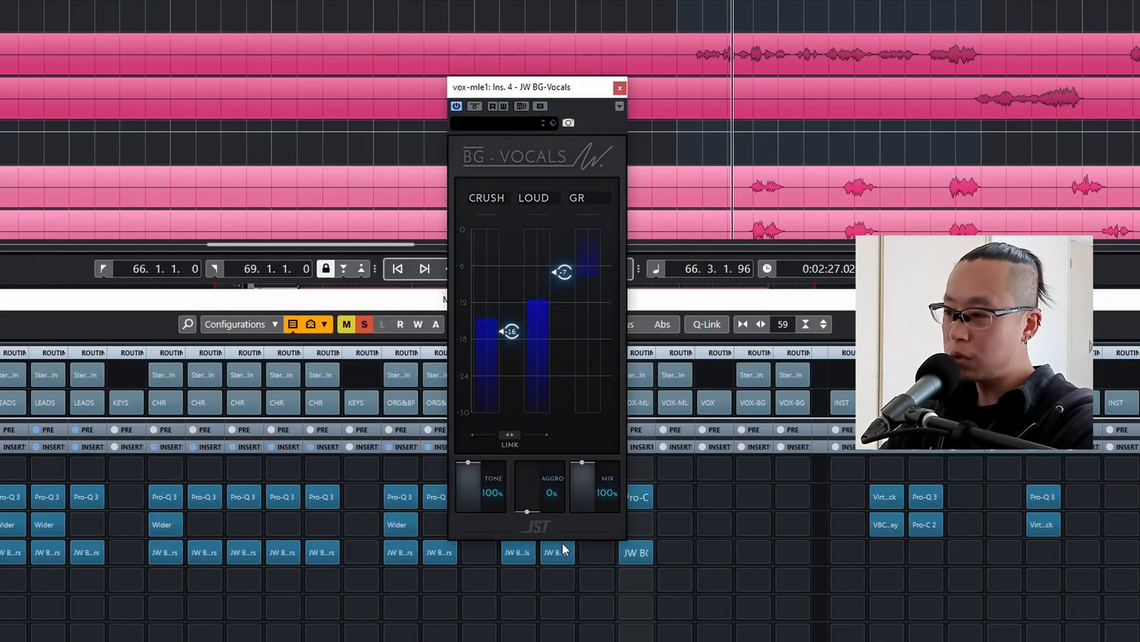
{"action": "left_click_drag", "start_coordinate": [542, 510], "coordinate": [525, 472]}
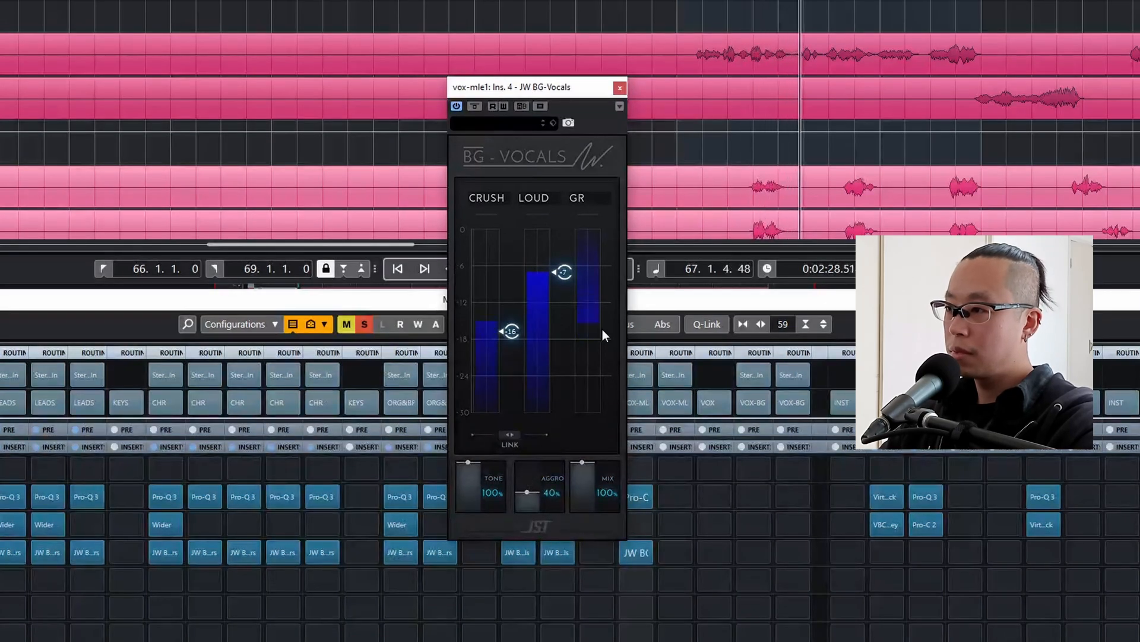
{"action": "left_click", "coordinate": [619, 88]}
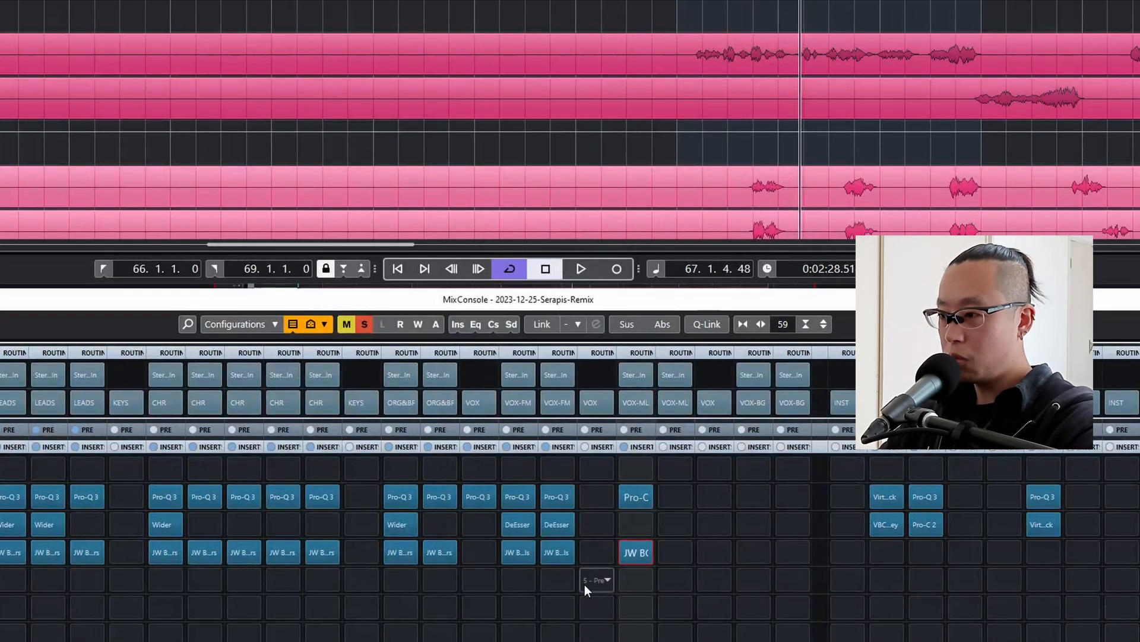
{"action": "key", "text": "space"}
Move the DeEsser insert from vox-fml2 to vox-mle1, audition it and clear the solo.
{"action": "key", "text": "space"}
{"action": "left_click_drag", "start_coordinate": [551, 531], "coordinate": [648, 531]}
{"action": "left_click_drag", "start_coordinate": [599, 407], "coordinate": [606, 408]}
{"action": "key", "text": "space"}
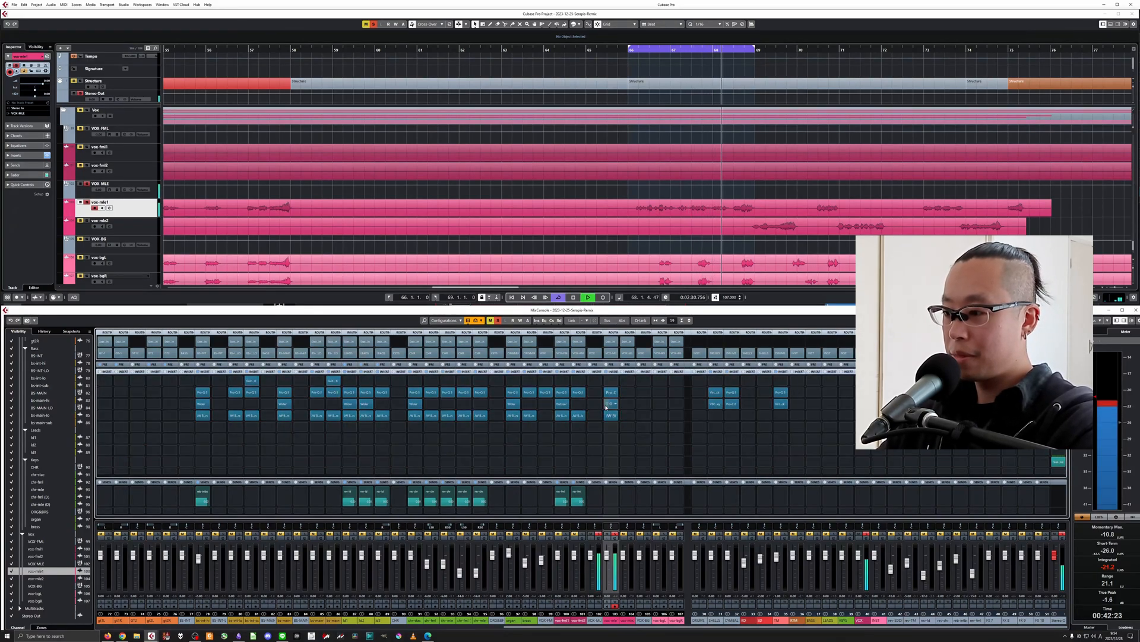
{"action": "key", "text": "space"}
{"action": "left_click", "coordinate": [614, 533]}
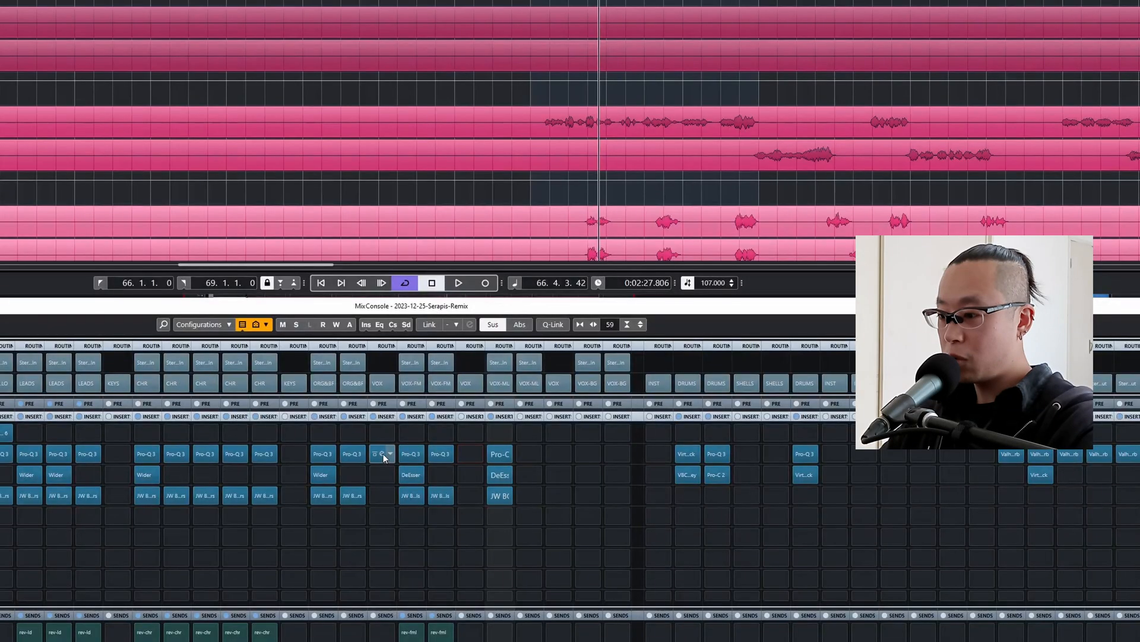
Copy the Pro-Q 3 from the VOX-FML group to the VOX-MLE group and open it after a soloed playback.
{"action": "left_click_drag", "start_coordinate": [545, 392], "coordinate": [579, 396]}
{"action": "left_click_drag", "start_coordinate": [456, 459], "coordinate": [459, 458]}
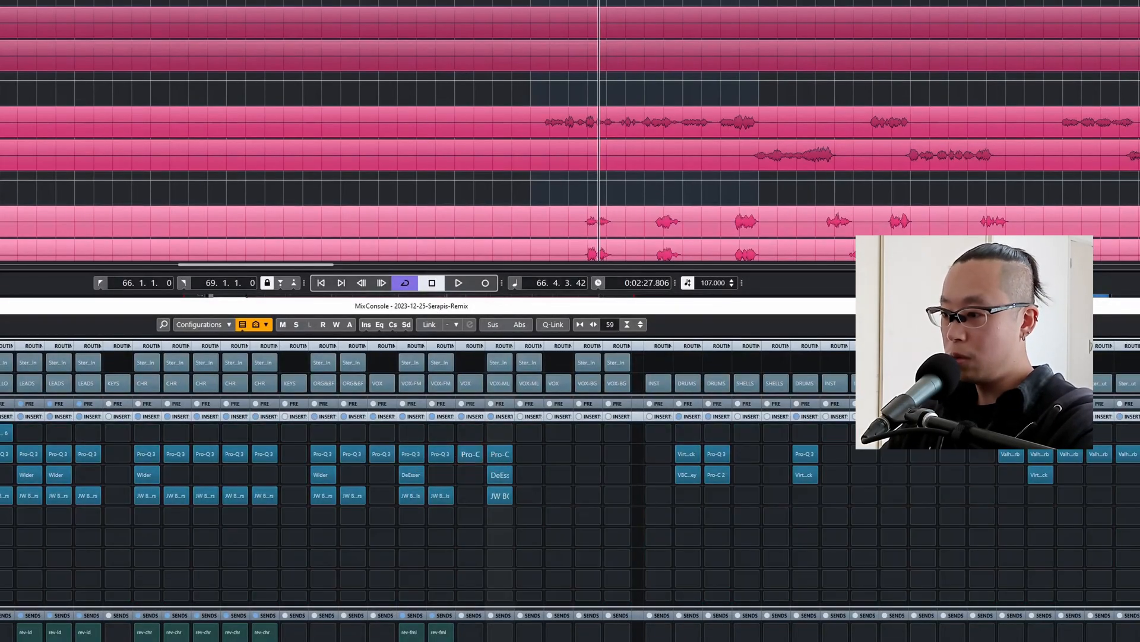
{"action": "key", "text": "s"}
{"action": "key", "text": "space"}
{"action": "left_click", "coordinate": [468, 455]}
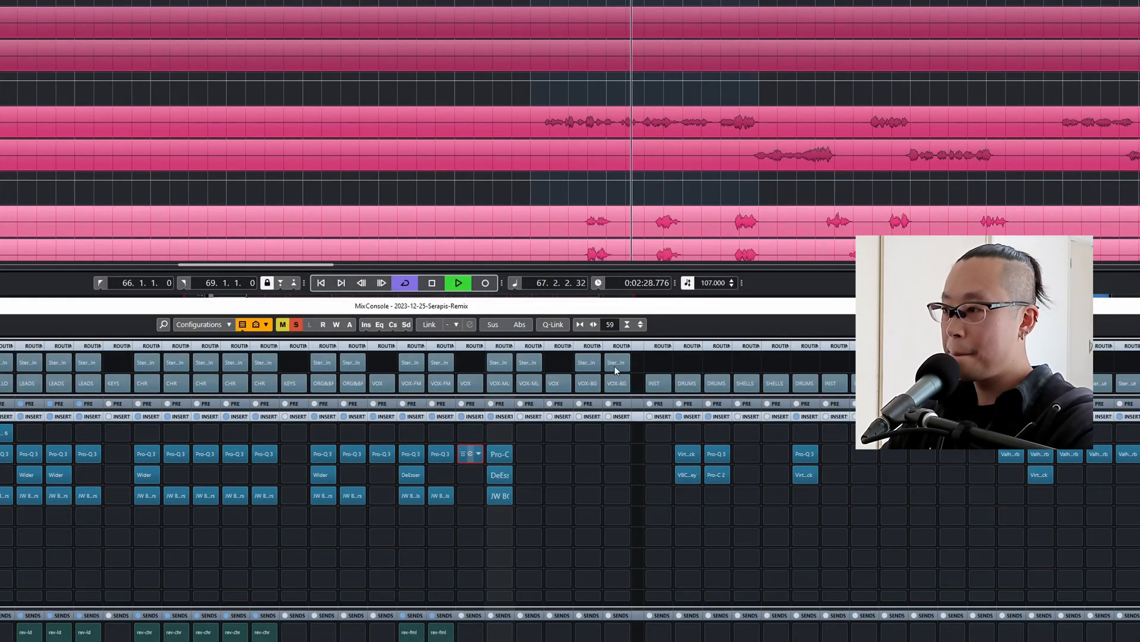
{"action": "key", "text": "space"}
Try the VOX-MLE Pro-Q 3 high cut at 30 kHz during playback and return it to about 10 kHz.
{"action": "left_click", "coordinate": [692, 278]}
{"action": "left_click", "coordinate": [687, 280]}
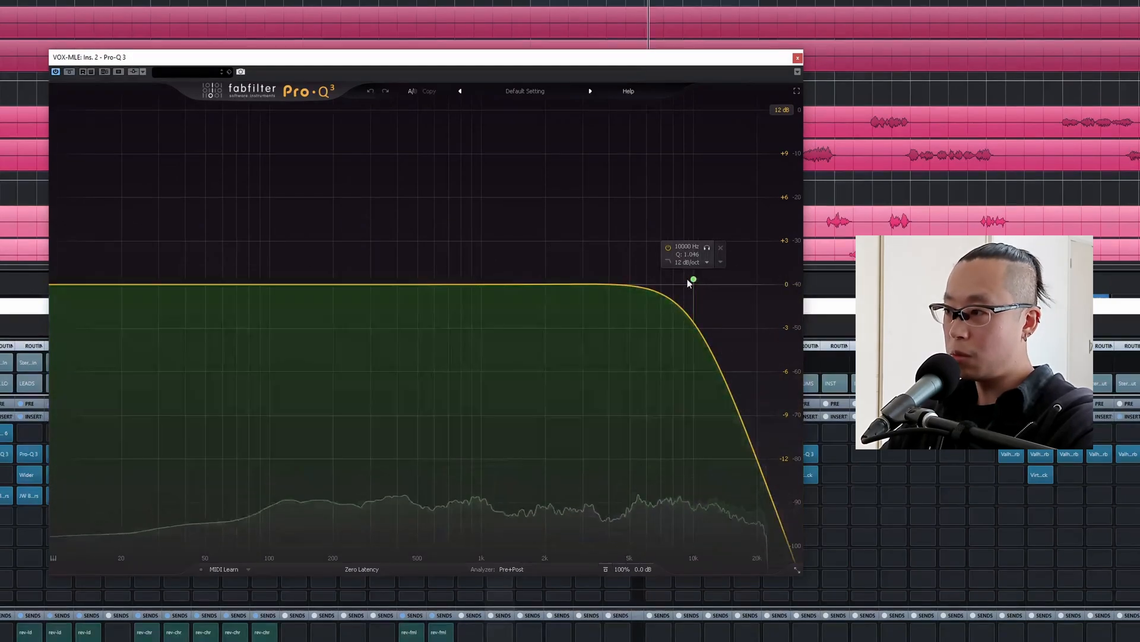
{"action": "left_click_drag", "start_coordinate": [694, 279], "coordinate": [795, 283]}
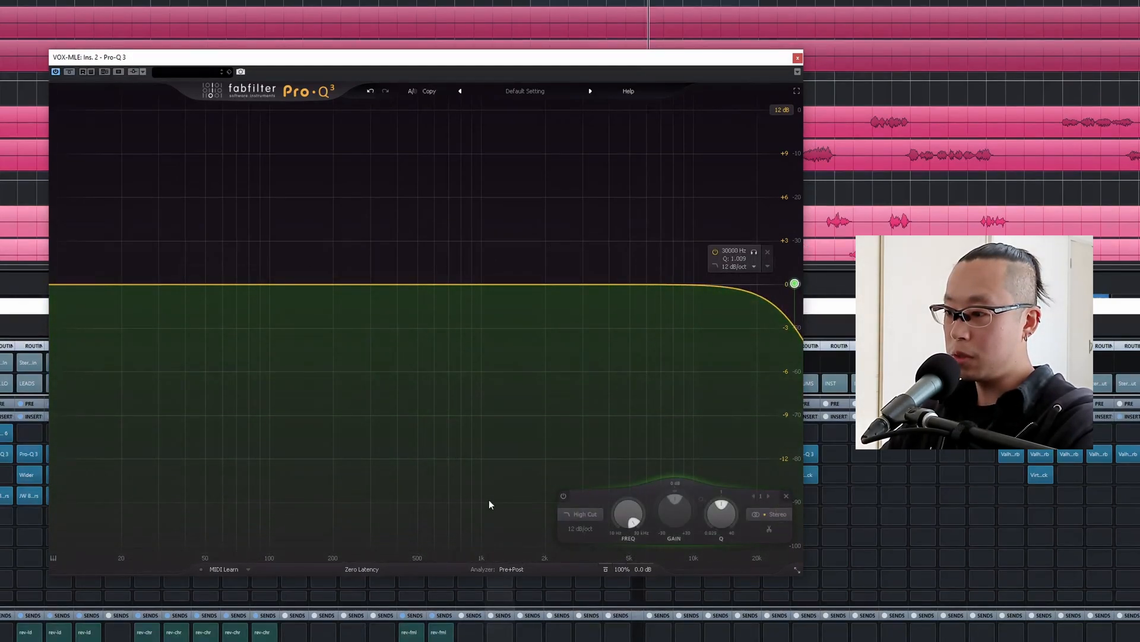
{"action": "key", "text": "space"}
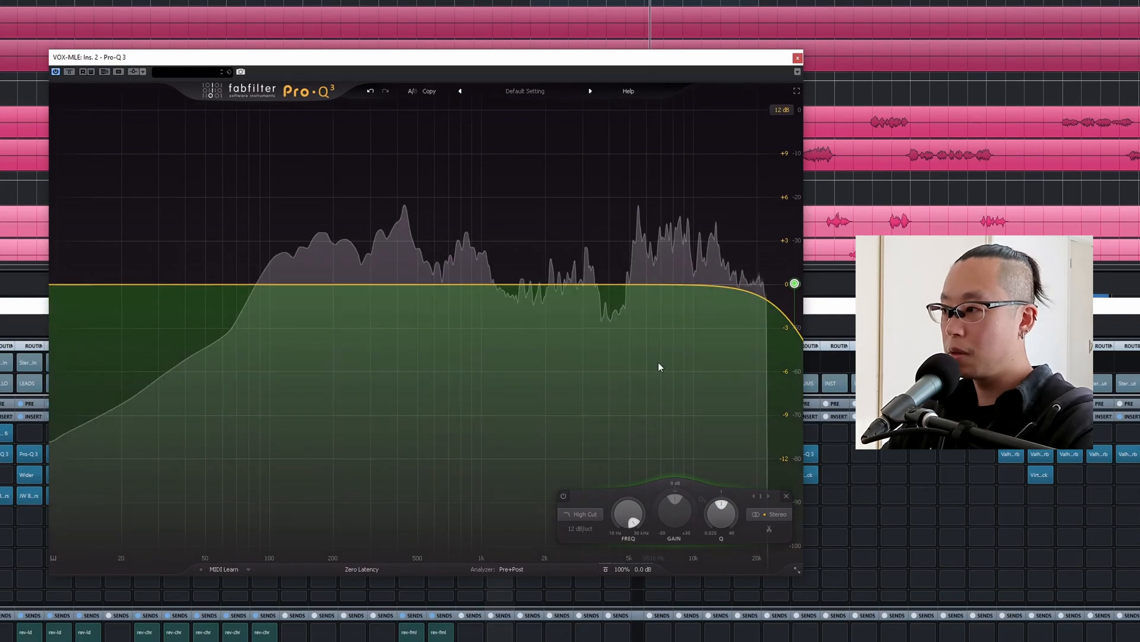
{"action": "left_click_drag", "start_coordinate": [794, 284], "coordinate": [695, 279]}
{"action": "key", "text": "space"}
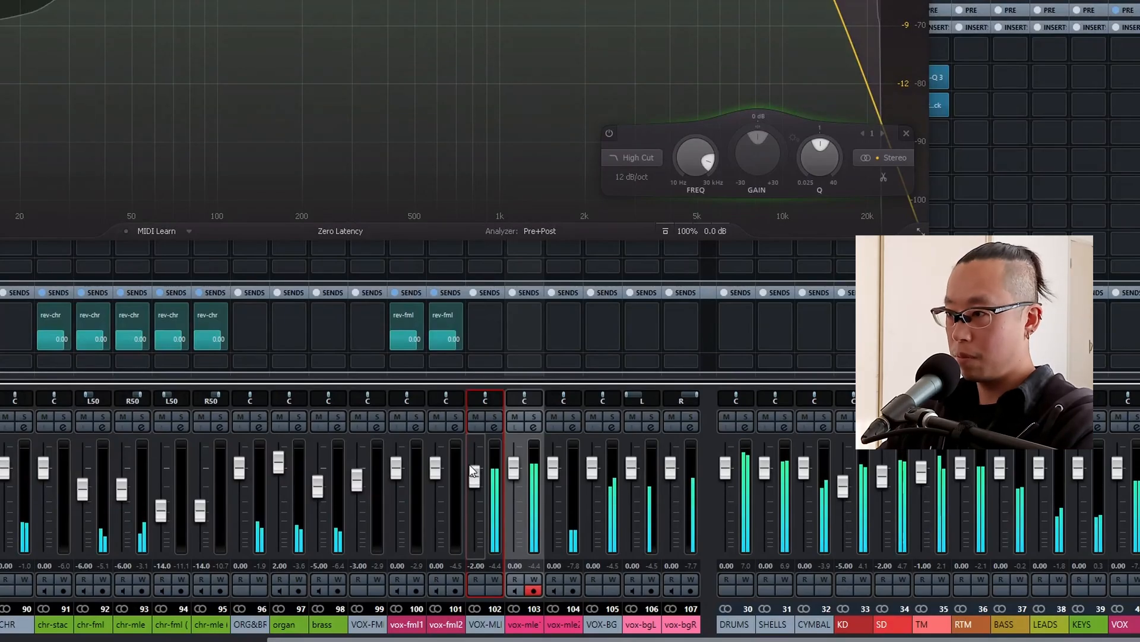
Close the VOX-MLE EQ and copy the vox-mle1 Pro-Q 3, DeEsser and BG-Vocals inserts to vox-mle2.
{"action": "key", "text": "ctrl+w"}
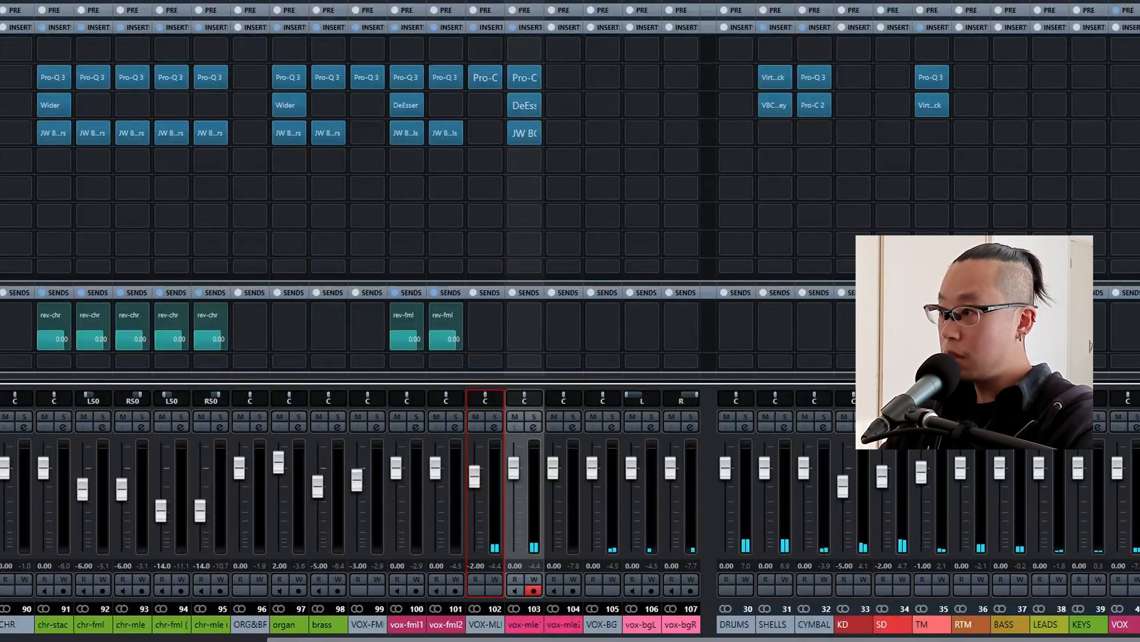
{"action": "left_click_drag", "start_coordinate": [533, 80], "coordinate": [564, 133]}
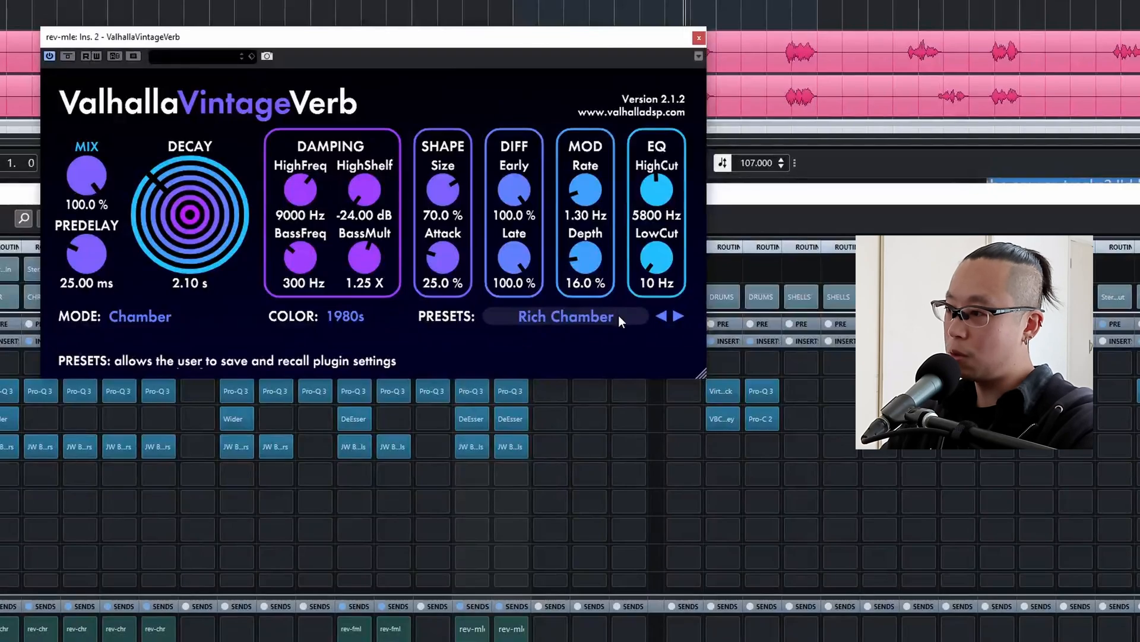
Load the Dark Vocal Room preset in the rev-mle ValhallaVintageVerb and close the plug-in.
{"action": "left_click", "coordinate": [599, 316]}
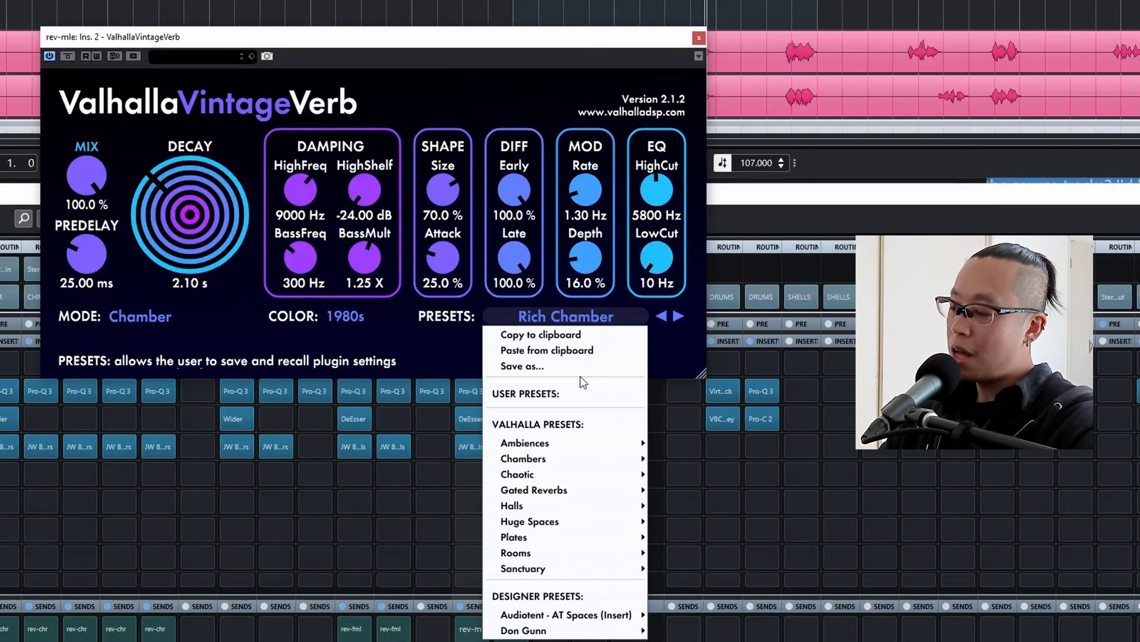
{"action": "mouse_move", "coordinate": [562, 457]}
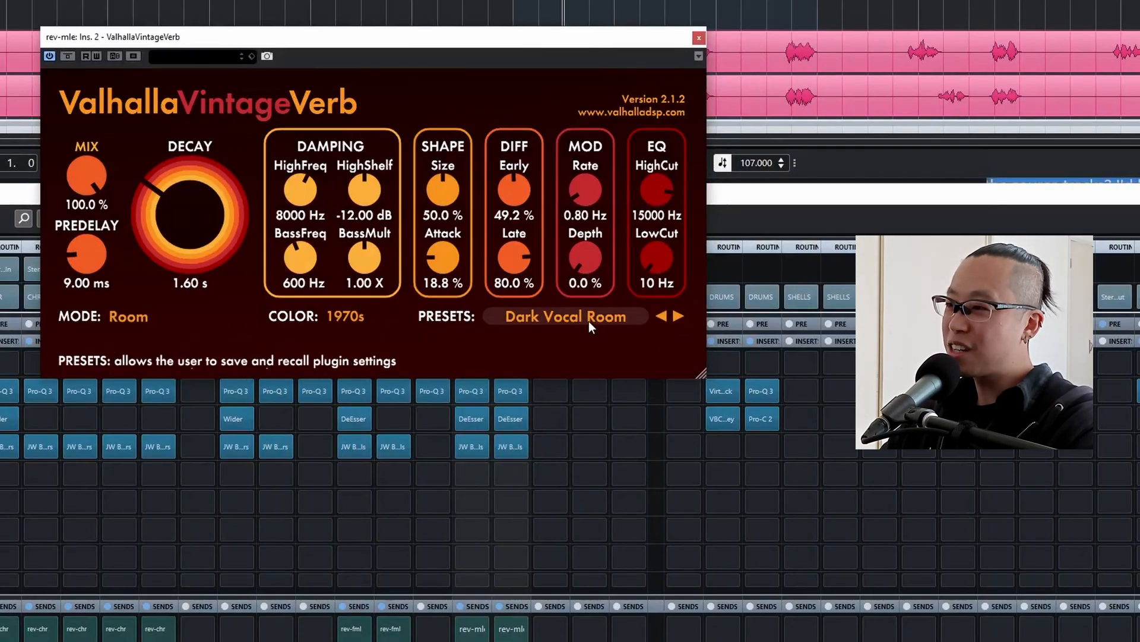
{"action": "left_click", "coordinate": [698, 38]}
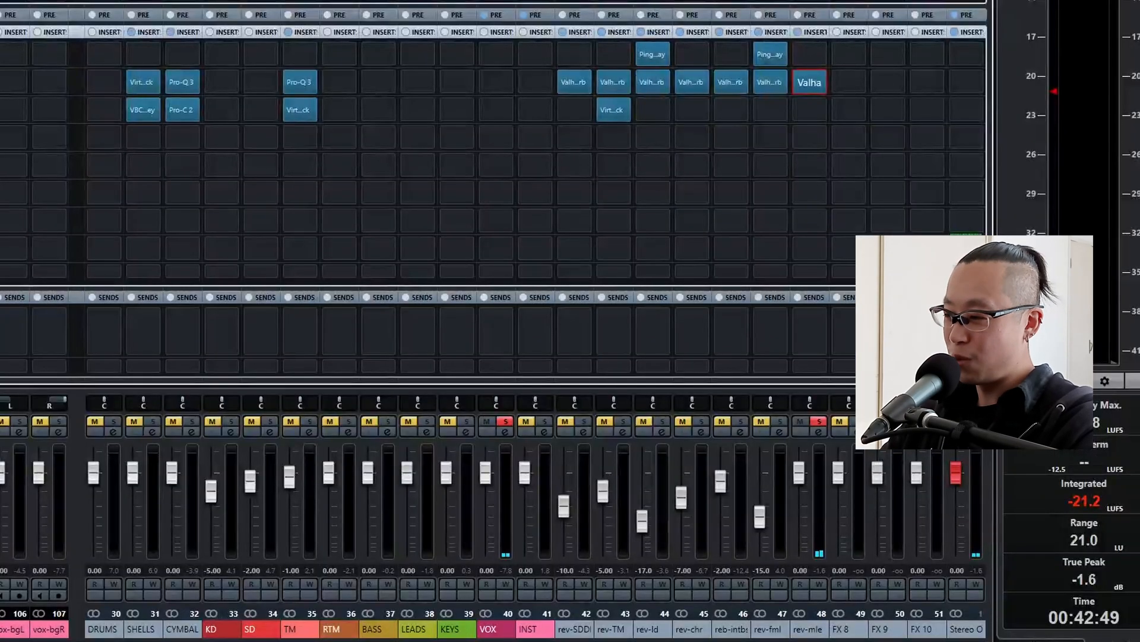
Clear the solo and lower the rev-mle level to -15 dB while listening to the full mix.
{"action": "left_click", "coordinate": [796, 472]}
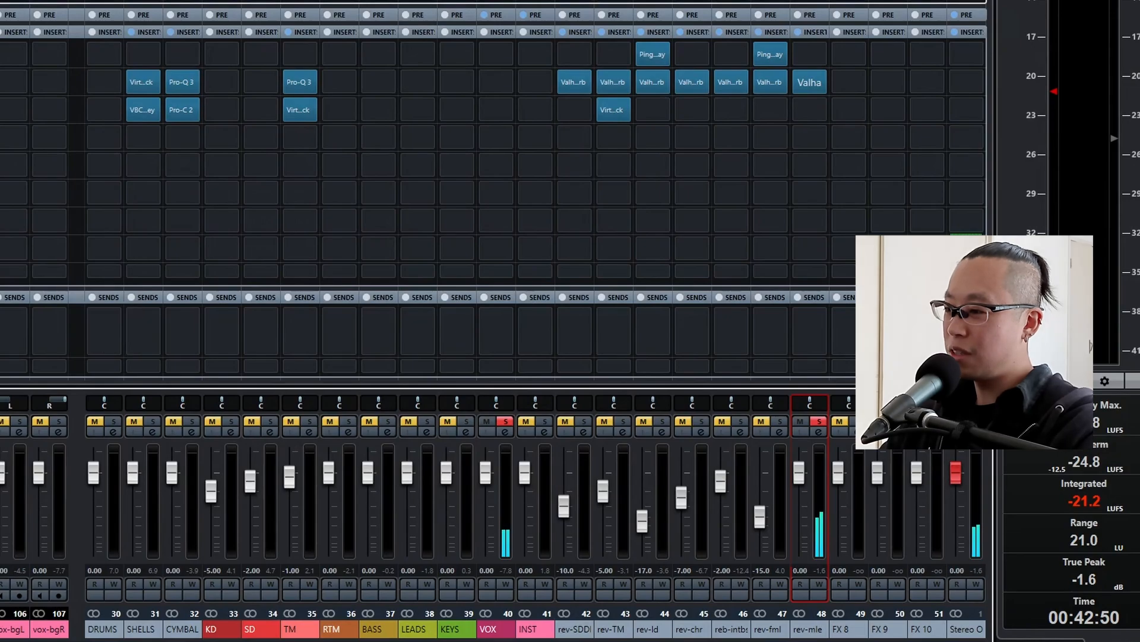
{"action": "key", "text": "s"}
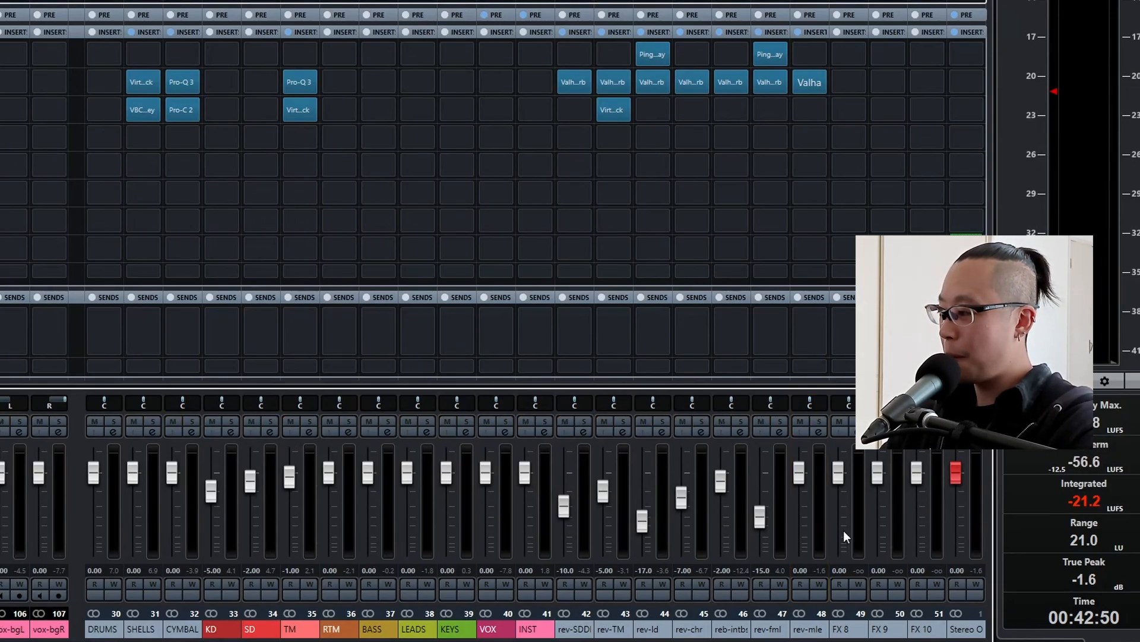
{"action": "left_click_drag", "start_coordinate": [801, 474], "coordinate": [802, 478]}
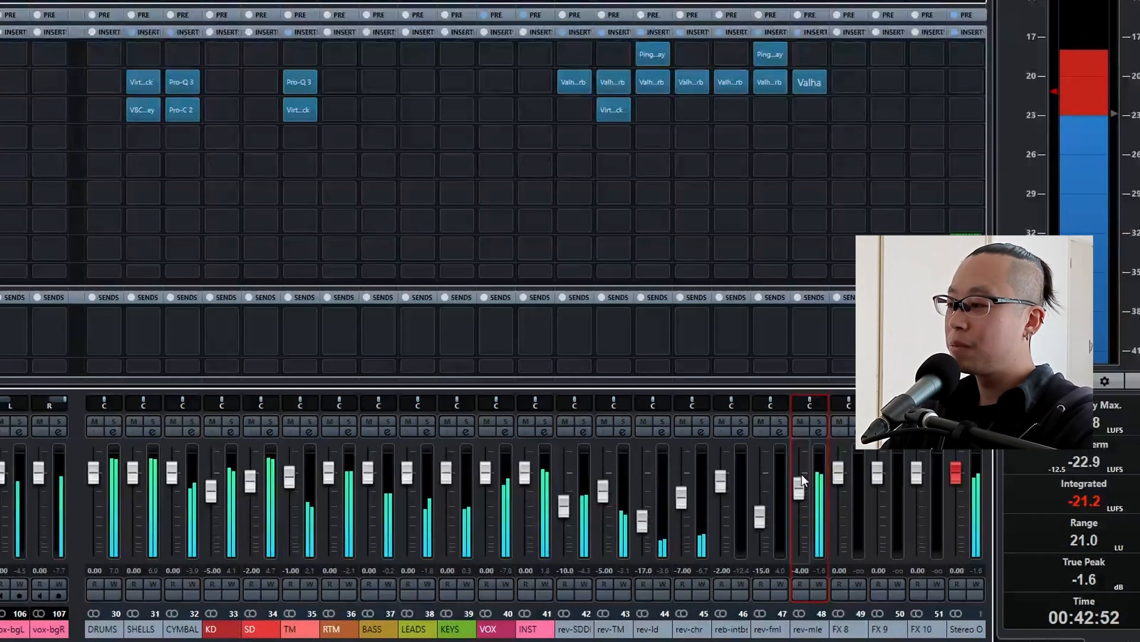
{"action": "scroll", "coordinate": [801, 472], "scroll_direction": "down", "scroll_amount": 7}
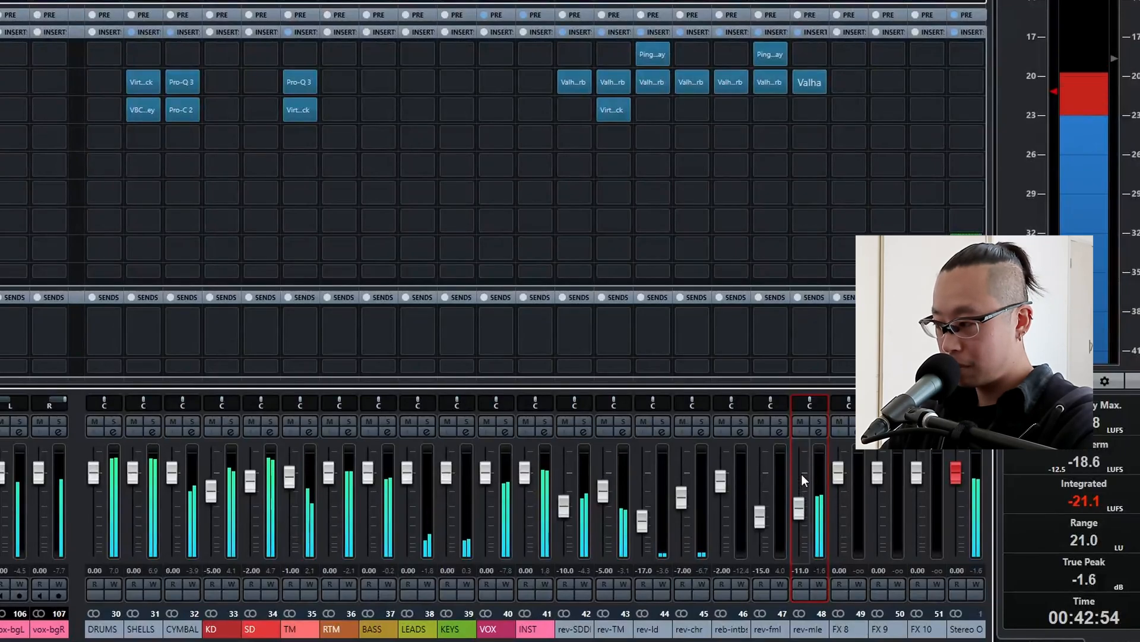
{"action": "scroll", "coordinate": [800, 474], "scroll_direction": "down", "scroll_amount": 4}
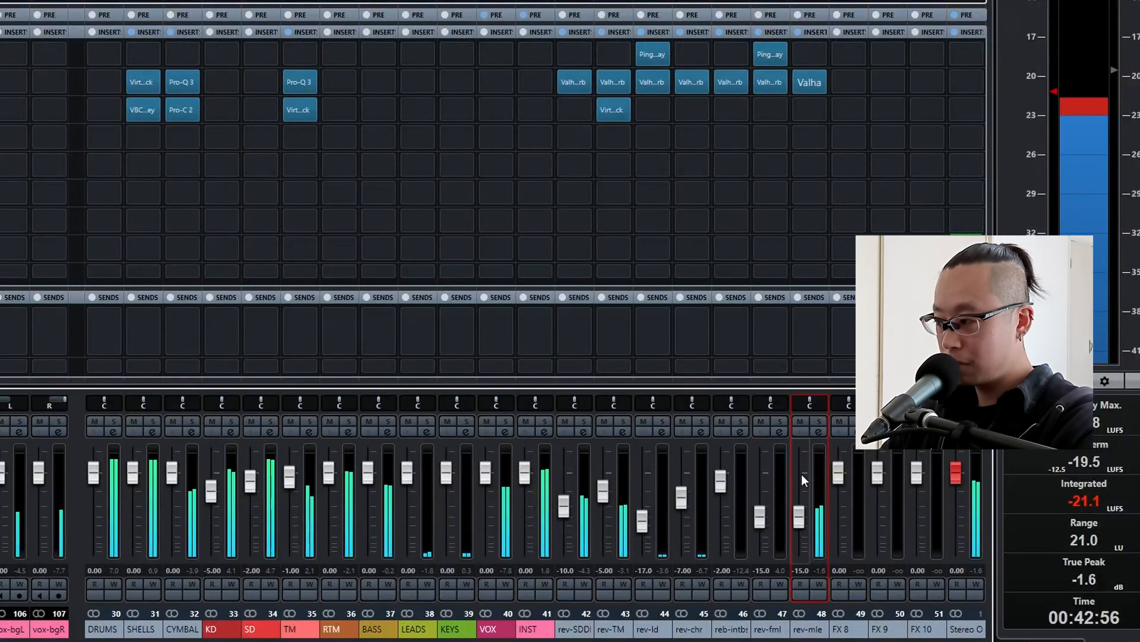
{"action": "scroll", "coordinate": [800, 474], "scroll_direction": "up", "scroll_amount": 2}
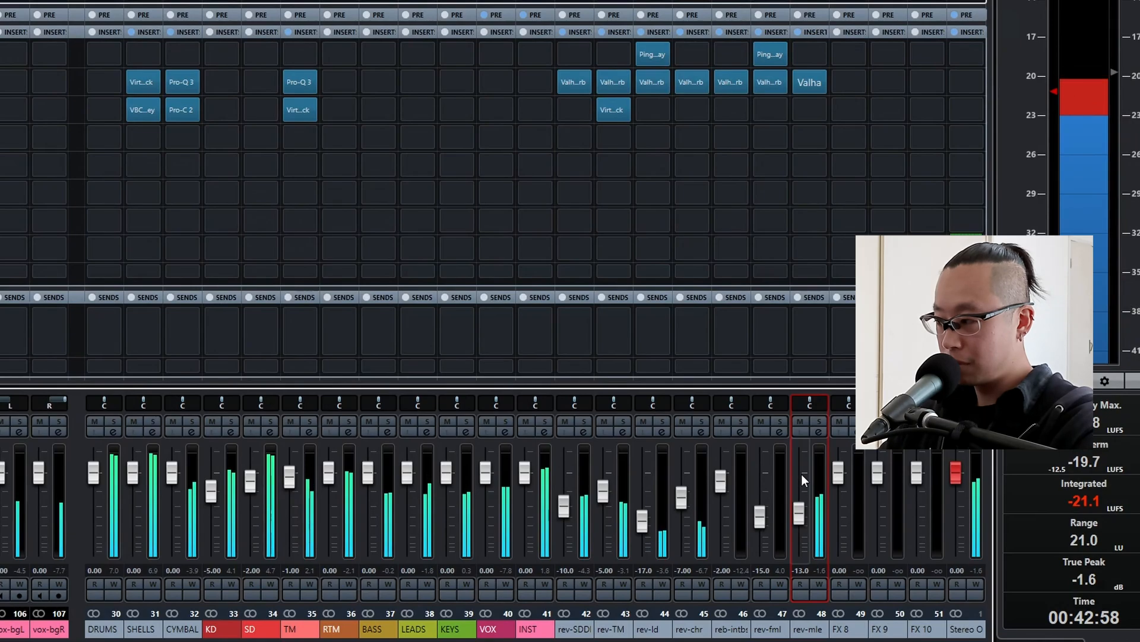
{"action": "scroll", "coordinate": [801, 473], "scroll_direction": "down", "scroll_amount": 2}
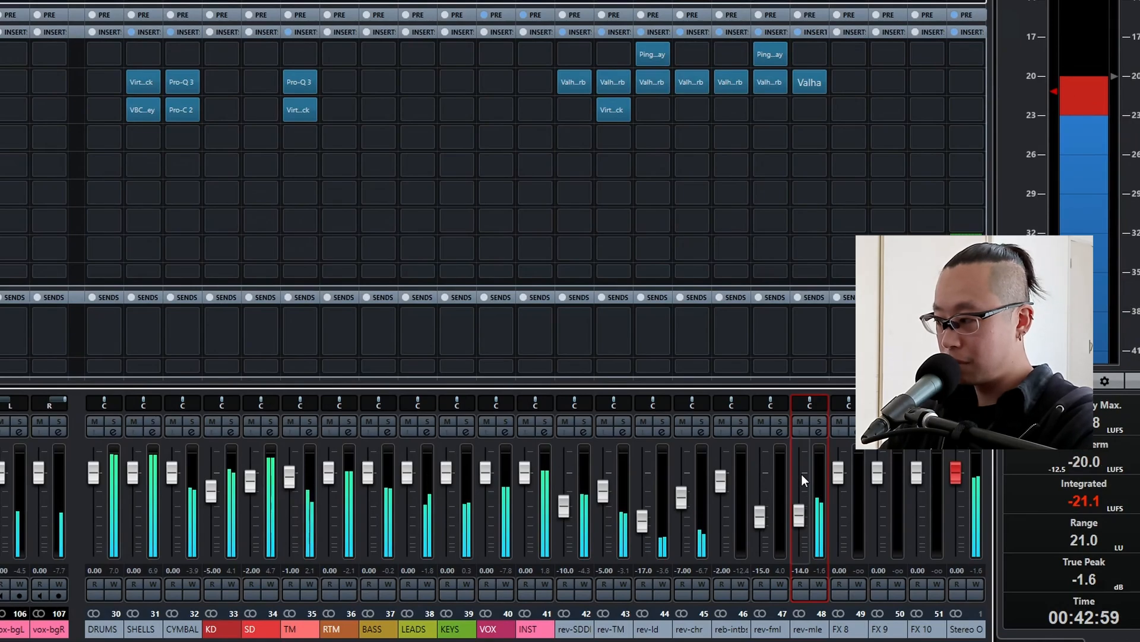
Mute and unmute rev-mle to compare the reverb in the mix, and nudge its level up and back down.
{"action": "left_click", "coordinate": [795, 423]}
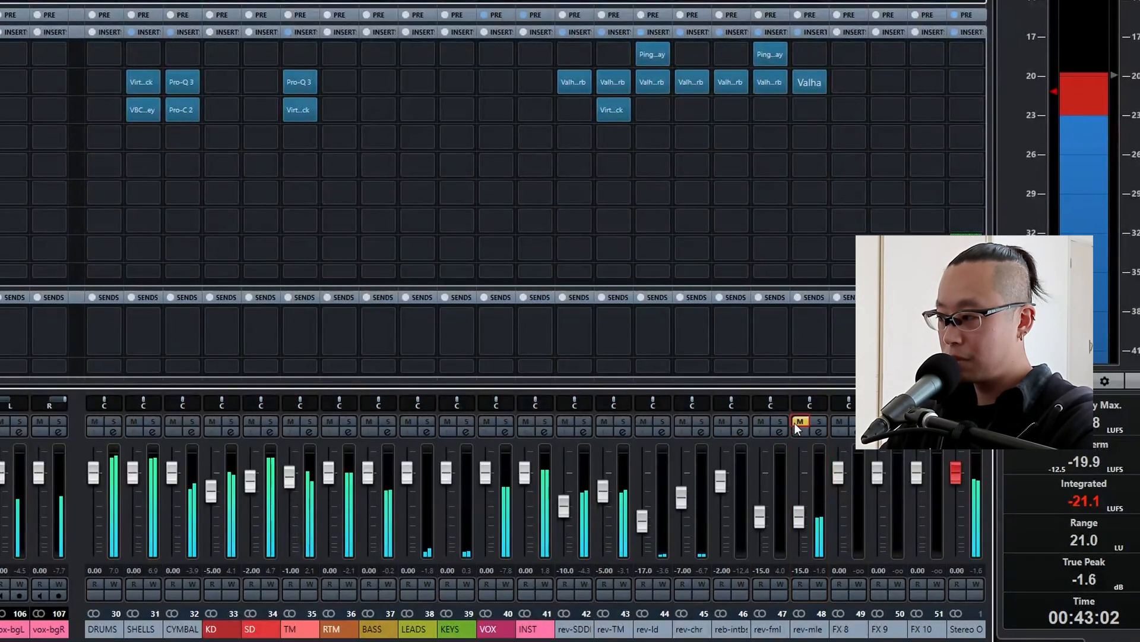
{"action": "left_click", "coordinate": [794, 422]}
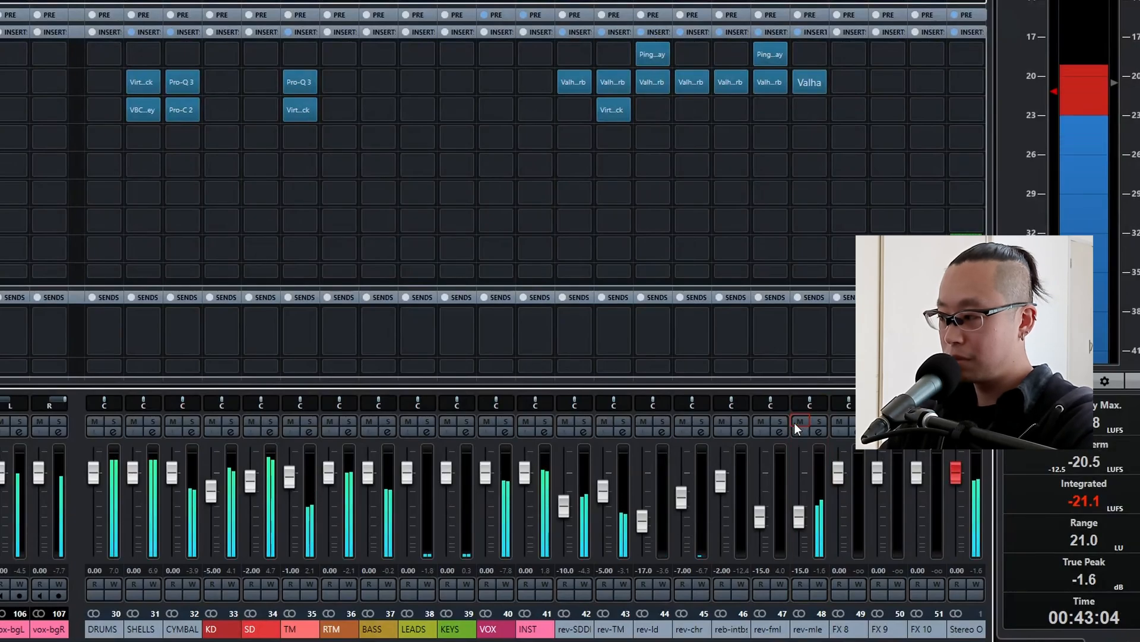
{"action": "scroll", "coordinate": [795, 422], "scroll_direction": "up", "scroll_amount": 2}
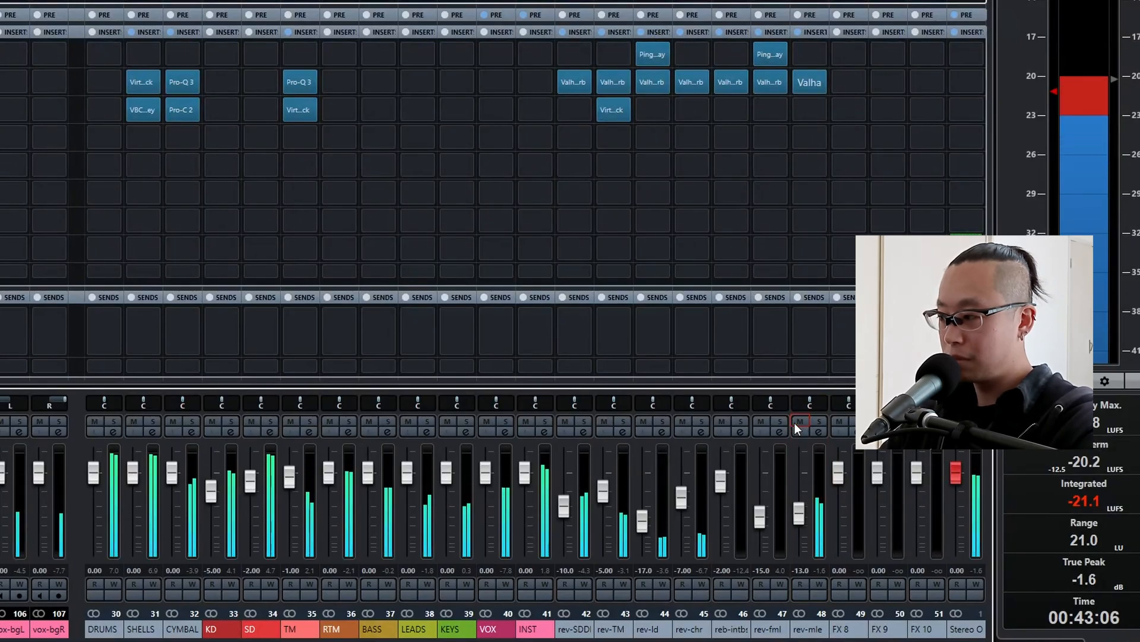
{"action": "scroll", "coordinate": [793, 422], "scroll_direction": "down", "scroll_amount": 2}
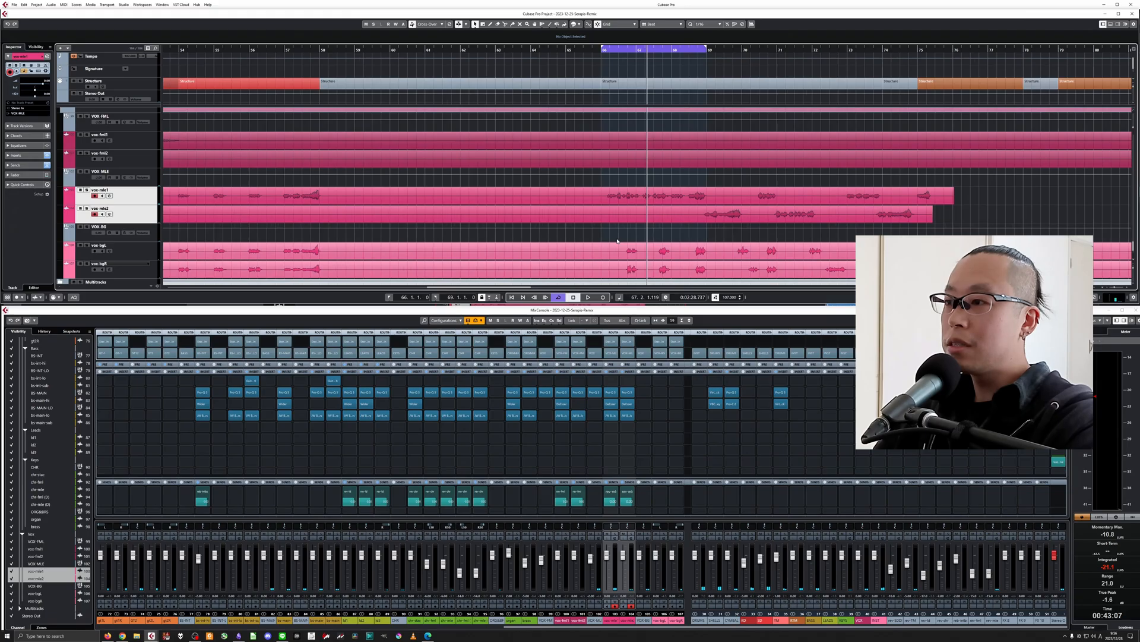
Select the vox-bgL track and play it soloed from the looped section at bar 66.
{"action": "key", "text": "g"}
{"action": "key", "text": "g"}
{"action": "scroll", "coordinate": [617, 240], "scroll_direction": "down", "scroll_amount": 1}
{"action": "left_click", "coordinate": [137, 222]}
{"action": "key", "text": "h"}
{"action": "key", "text": "h"}
{"action": "key", "text": "h"}
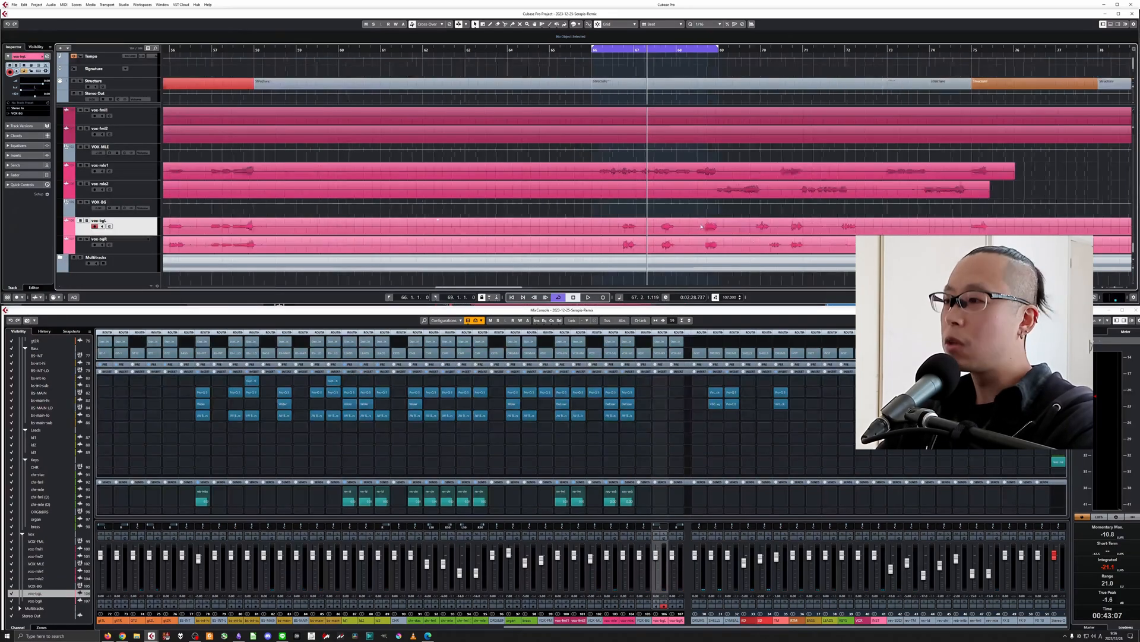
{"action": "key", "text": "h"}
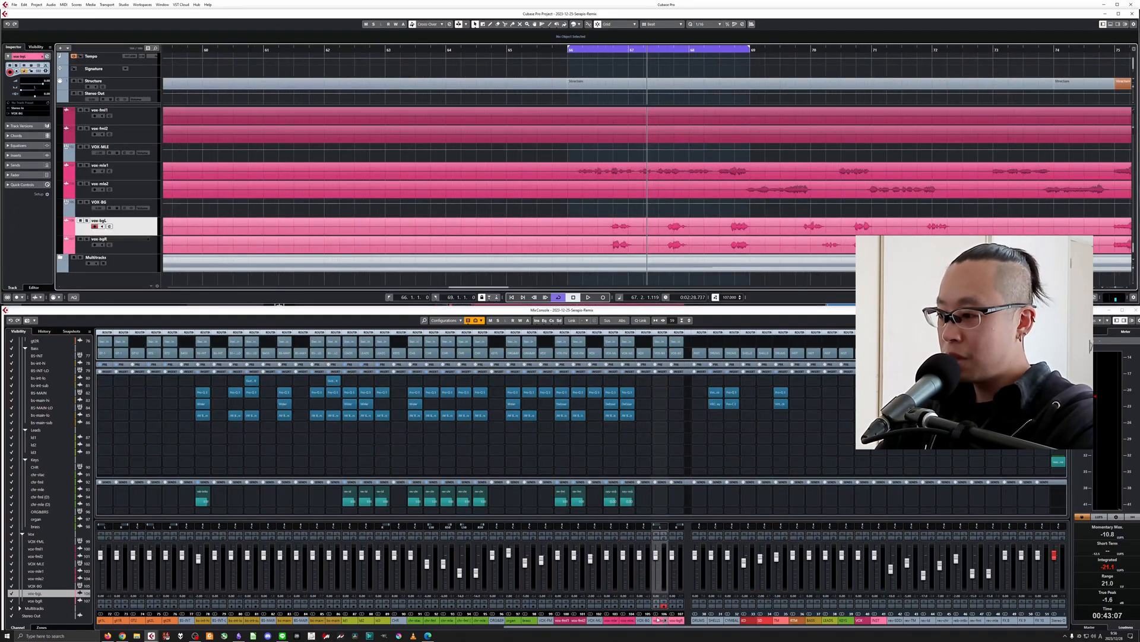
{"action": "left_click", "coordinate": [664, 532]}
{"action": "key", "text": "space"}
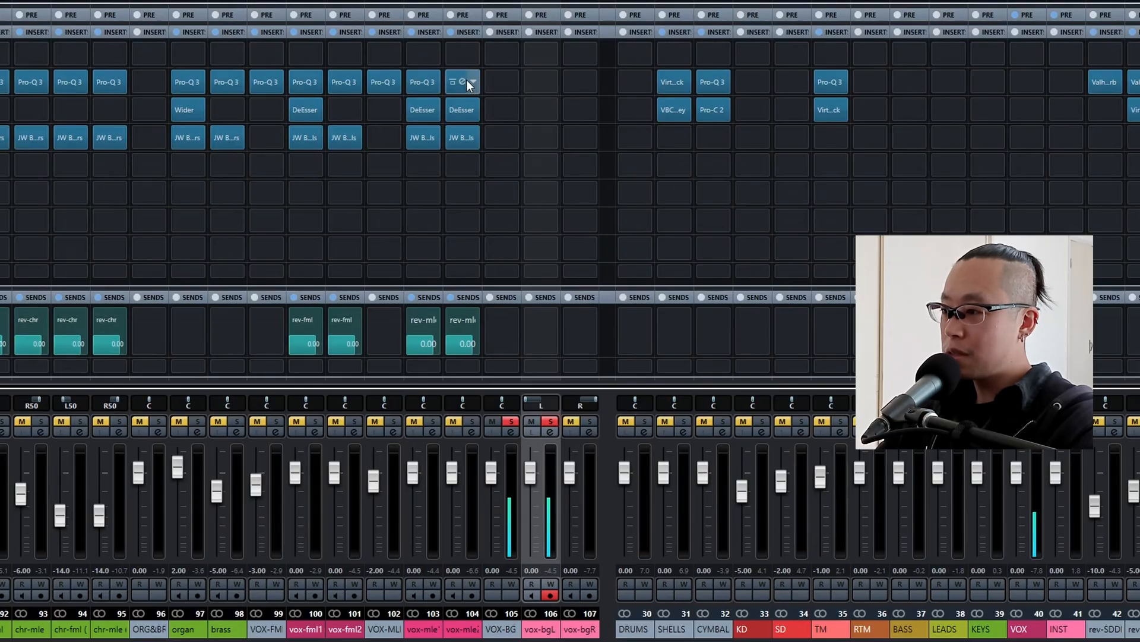
Copy Pro-Q 3 to the VOX-BG group, and Pro-Q 3, DeEsser and BG-Vocals to vox-bgL and vox-bgR.
{"action": "left_click_drag", "start_coordinate": [626, 392], "coordinate": [668, 393]}
{"action": "left_click_drag", "start_coordinate": [561, 84], "coordinate": [537, 108]}
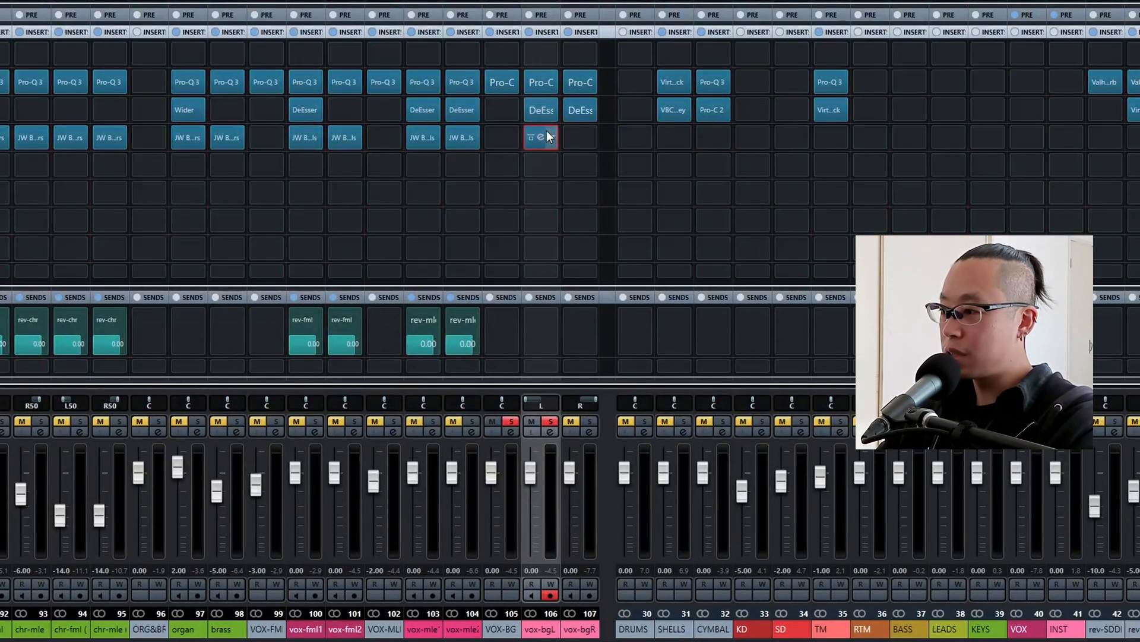
{"action": "left_click_drag", "start_coordinate": [546, 137], "coordinate": [581, 137]}
Audition the vox-bgL and vox-bgR backing vocals soloed together.
{"action": "left_click", "coordinate": [505, 424]}
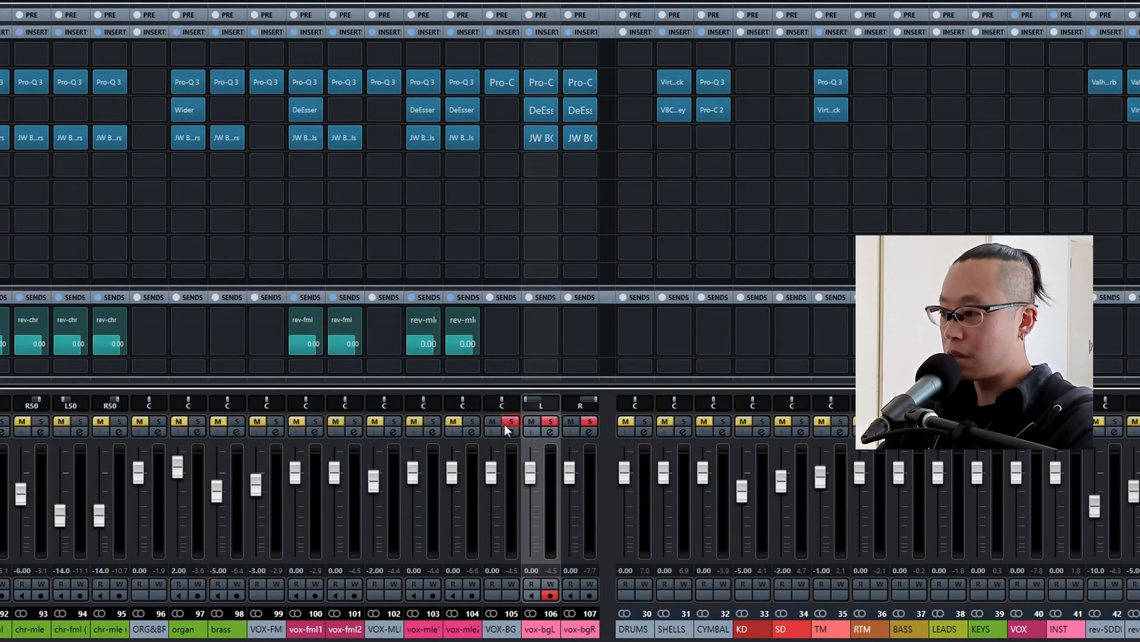
{"action": "key", "text": "space"}
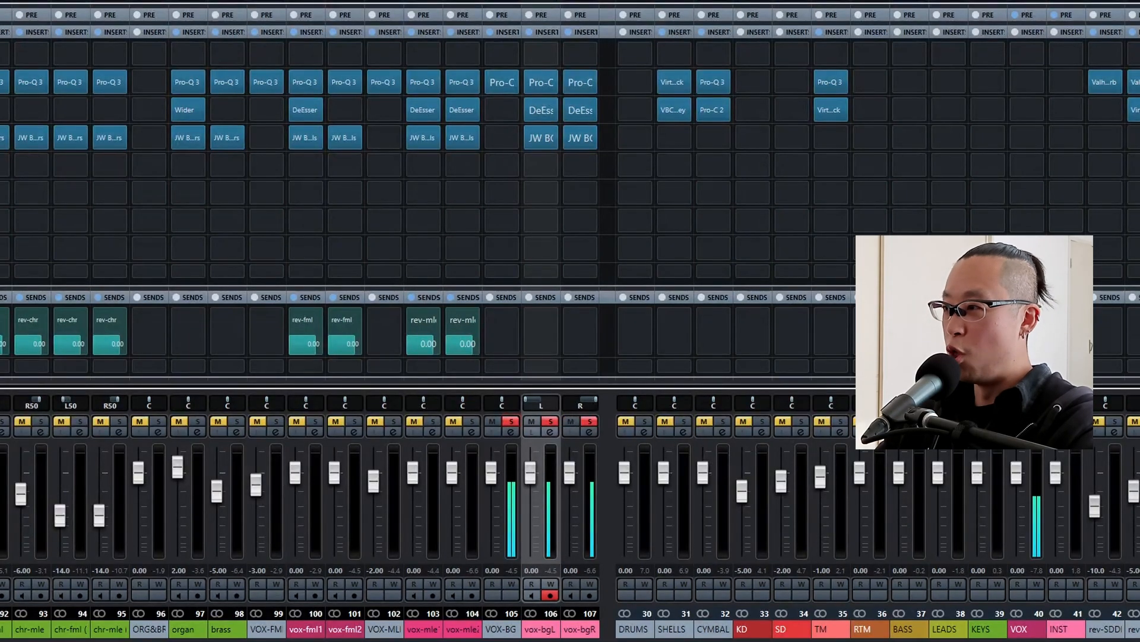
{"action": "key", "text": "space"}
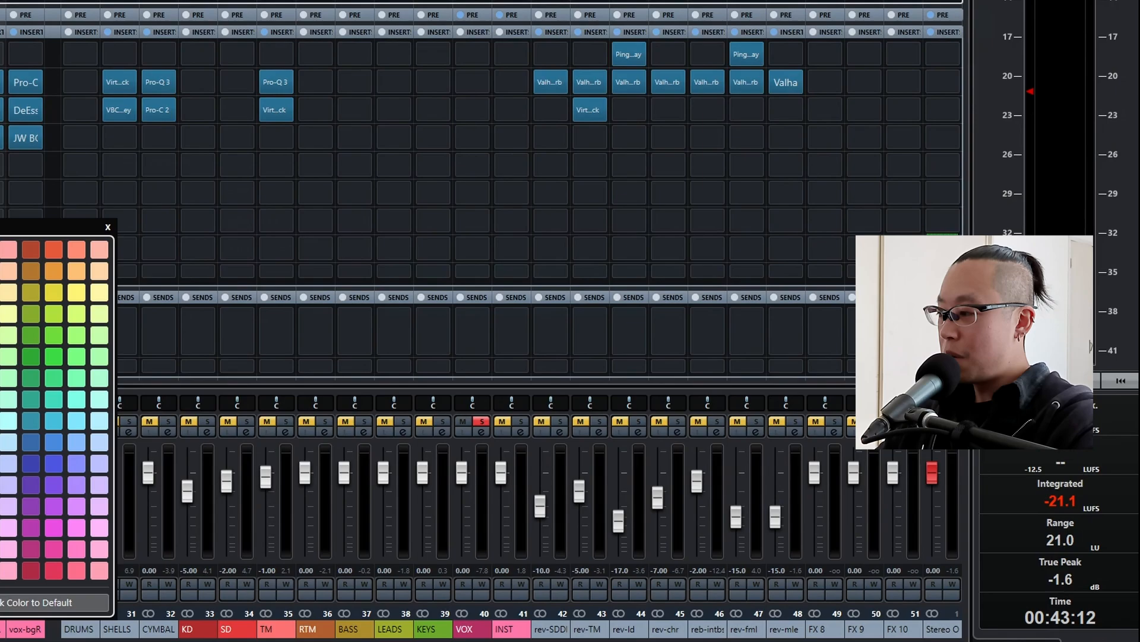
Rename the FX channel beside rev-mle as rev-bg and send vox-bgL and vox-bgR to it at 0.00 dB.
{"action": "double_click", "coordinate": [825, 629]}
{"action": "type", "text": "rev"}
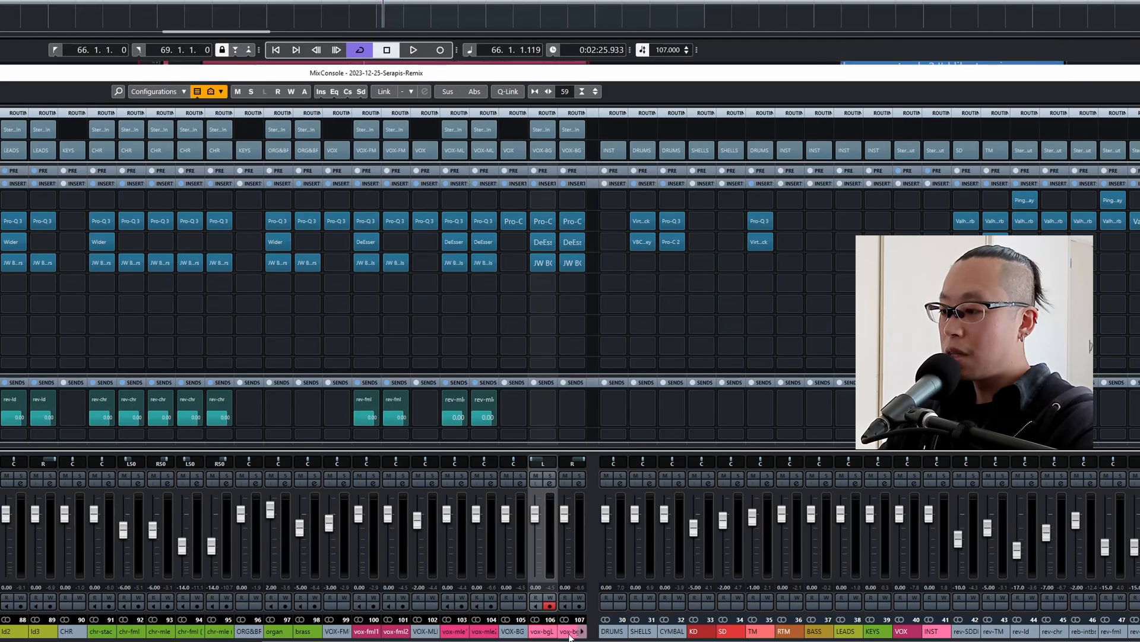
{"action": "left_click", "coordinate": [571, 632], "text": "shift"}
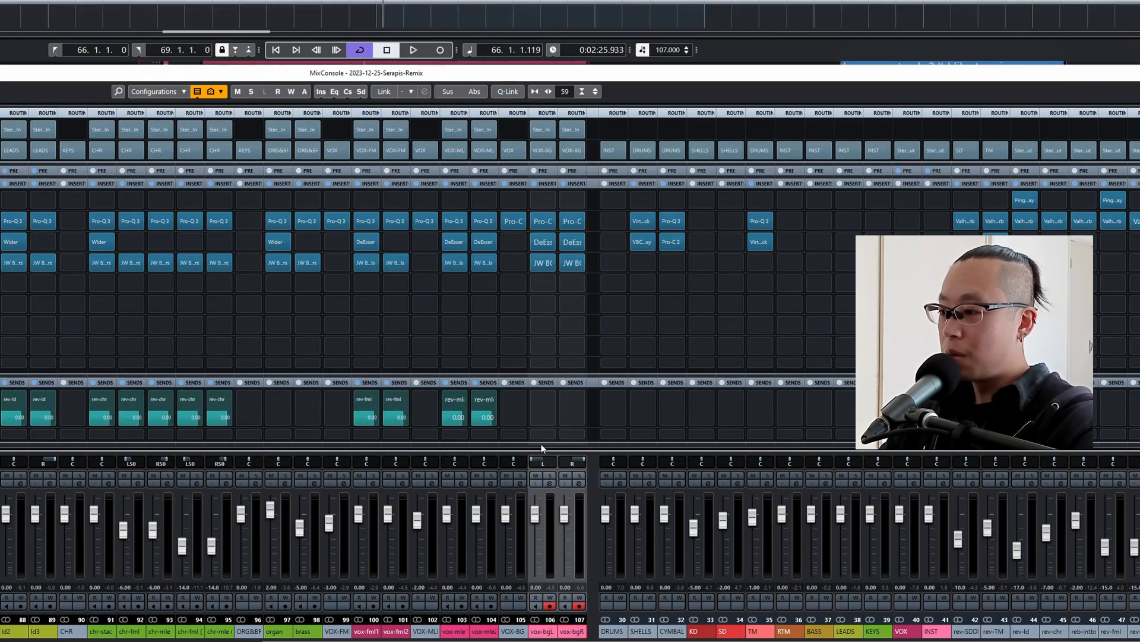
{"action": "left_click", "coordinate": [547, 408], "text": "alt+shift"}
{"action": "left_click", "coordinate": [569, 46]}
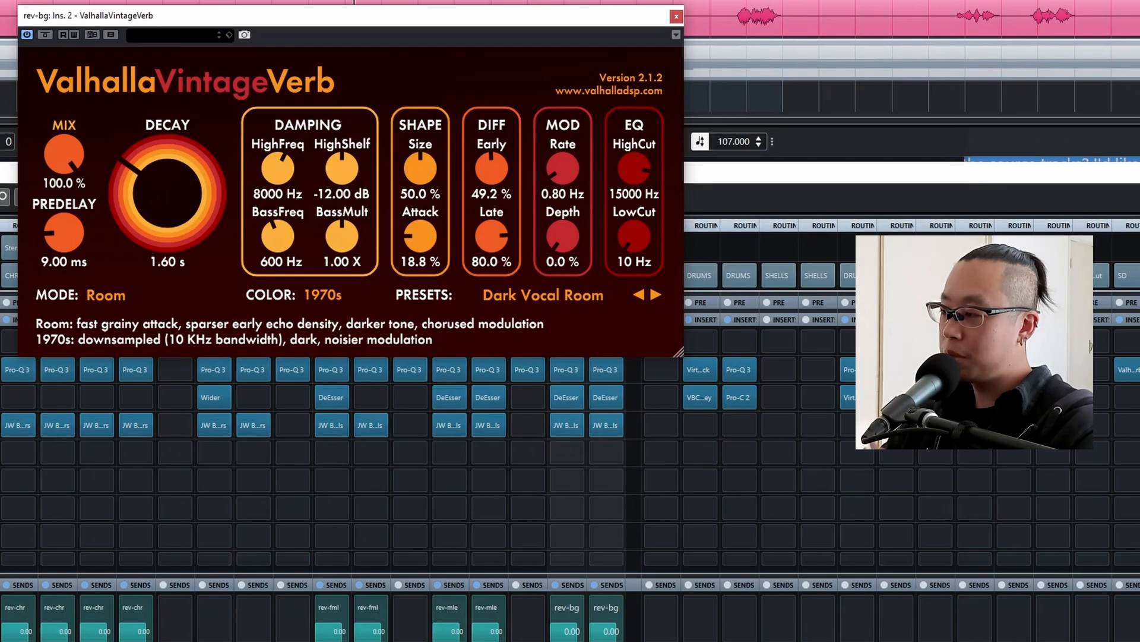
Audition the soloed backing vocals through rev-bg and load the Large Wood Room preset in its ValhallaVintageVerb.
{"action": "key", "text": "space"}
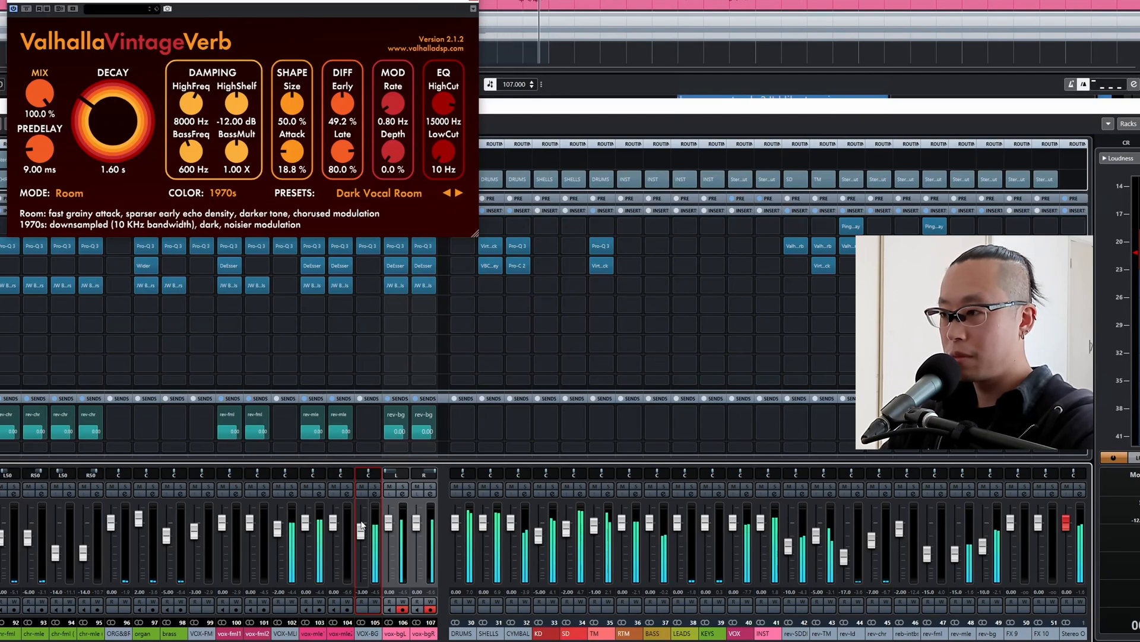
{"action": "left_click", "coordinate": [375, 485]}
{"action": "left_click", "coordinate": [403, 486]}
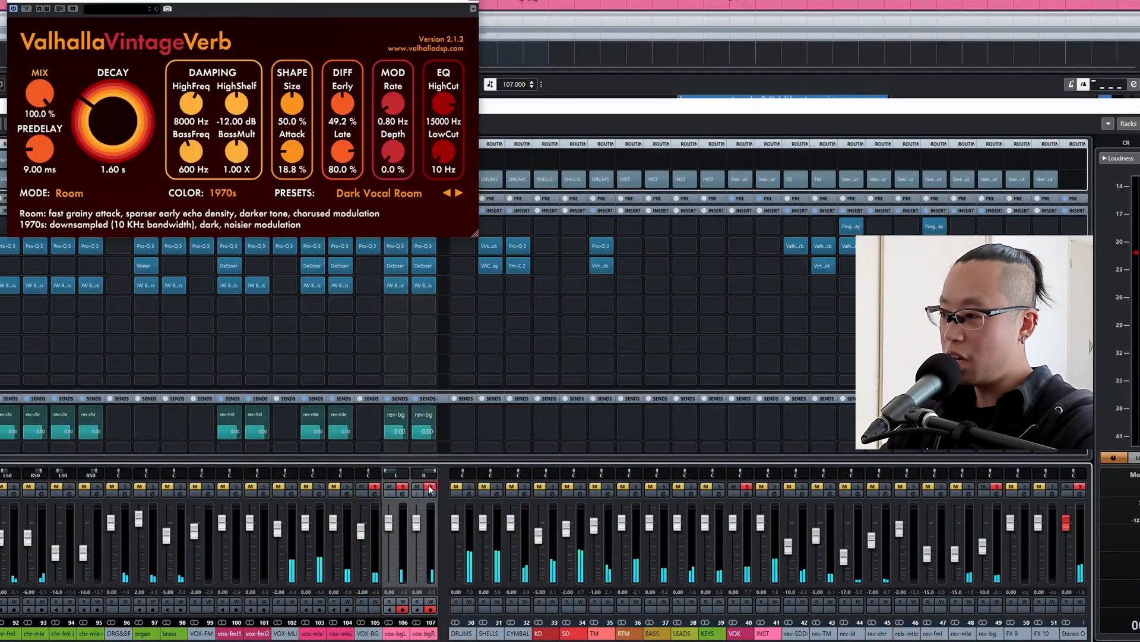
{"action": "left_click", "coordinate": [396, 193]}
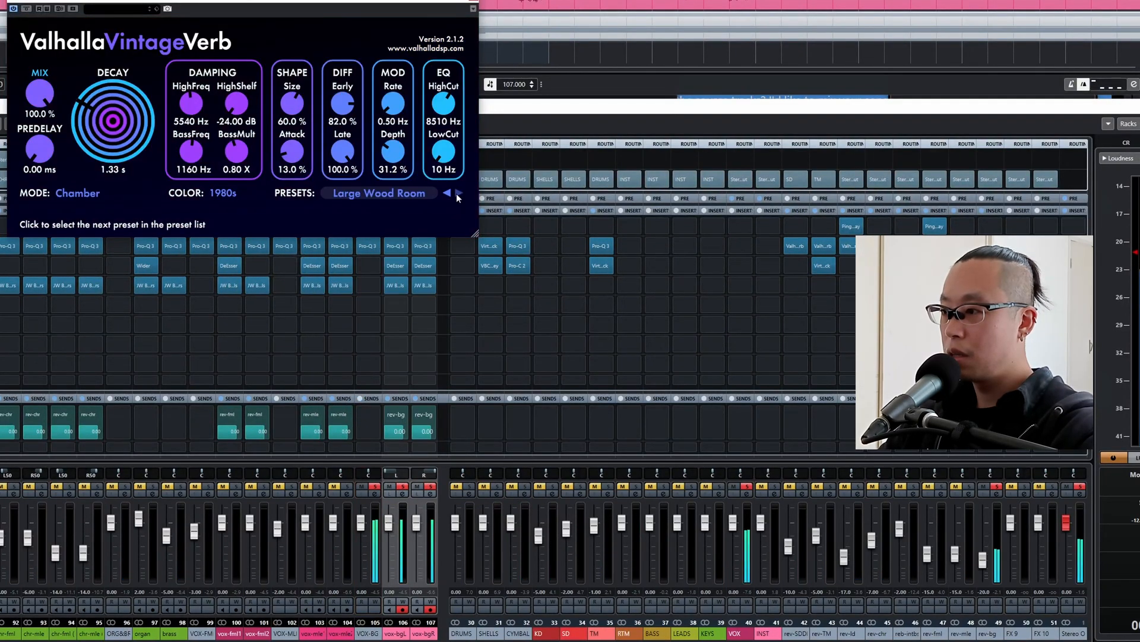
{"action": "left_click", "coordinate": [430, 487]}
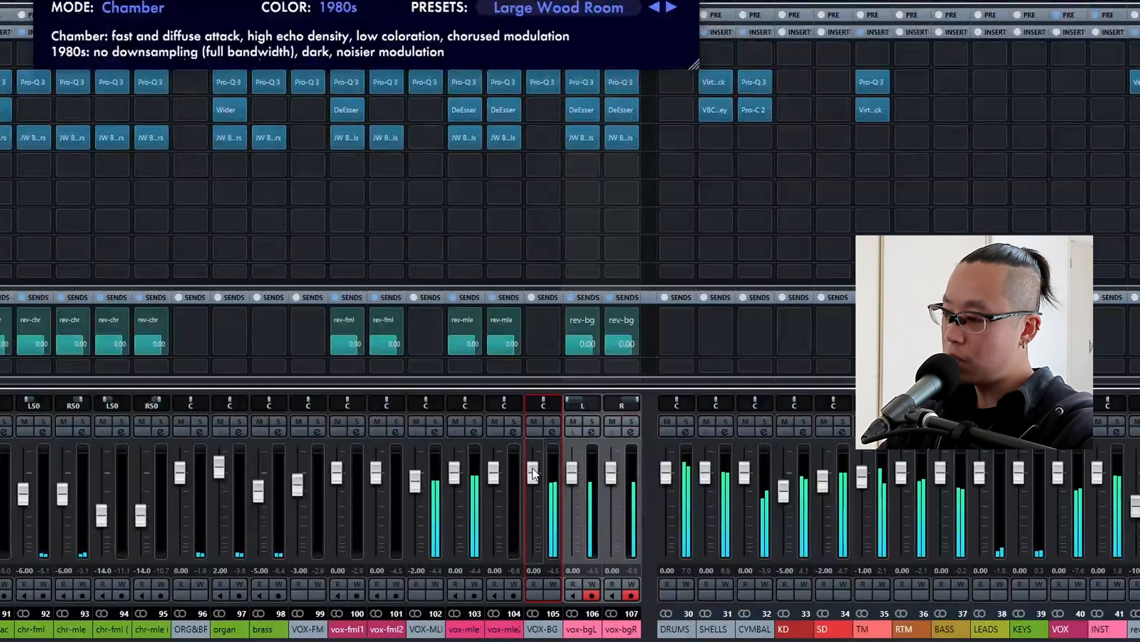
Lower the VOX-BG group level to -4.00 dB while playing it with the full mix.
{"action": "left_click_drag", "start_coordinate": [361, 523], "coordinate": [360, 529]}
{"action": "scroll", "coordinate": [533, 469], "scroll_direction": "down", "scroll_amount": 1}
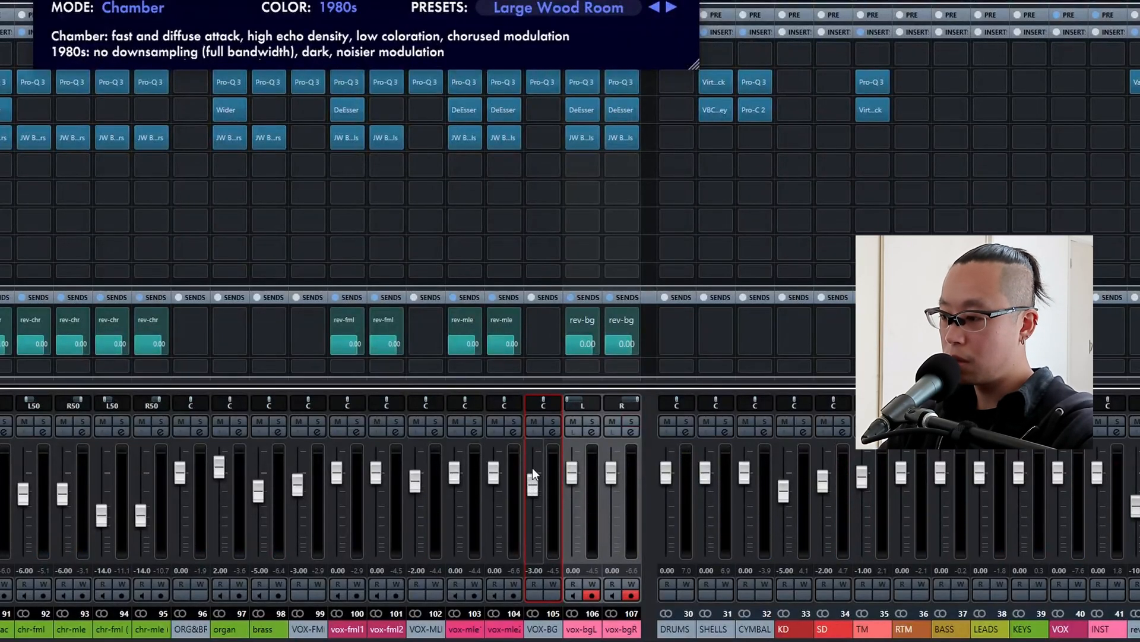
{"action": "scroll", "coordinate": [532, 469], "scroll_direction": "down", "scroll_amount": 1}
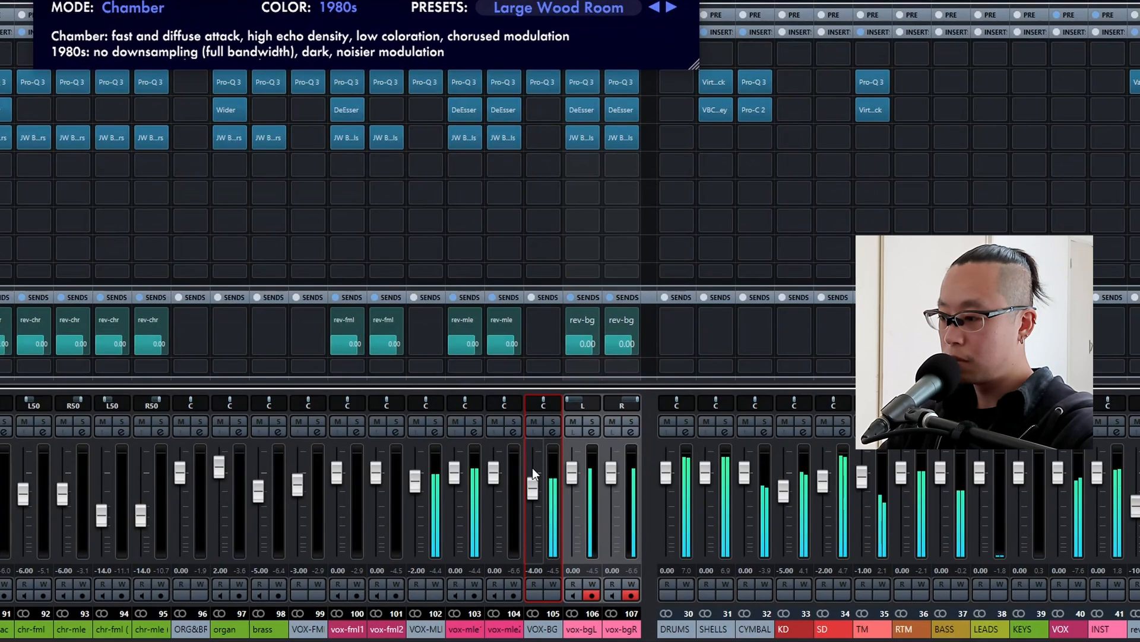
{"action": "scroll", "coordinate": [532, 468], "scroll_direction": "up", "scroll_amount": 1}
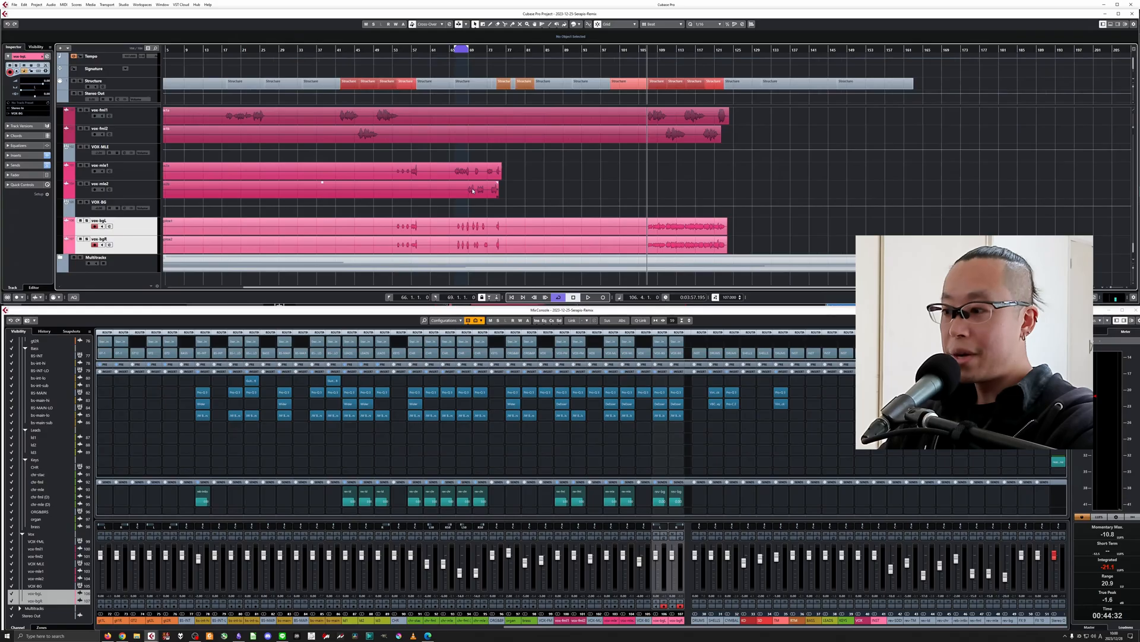
Extend the loop range to span roughly from bar 42 to bar 74, starting at the first chorus section.
{"action": "key", "text": "g"}
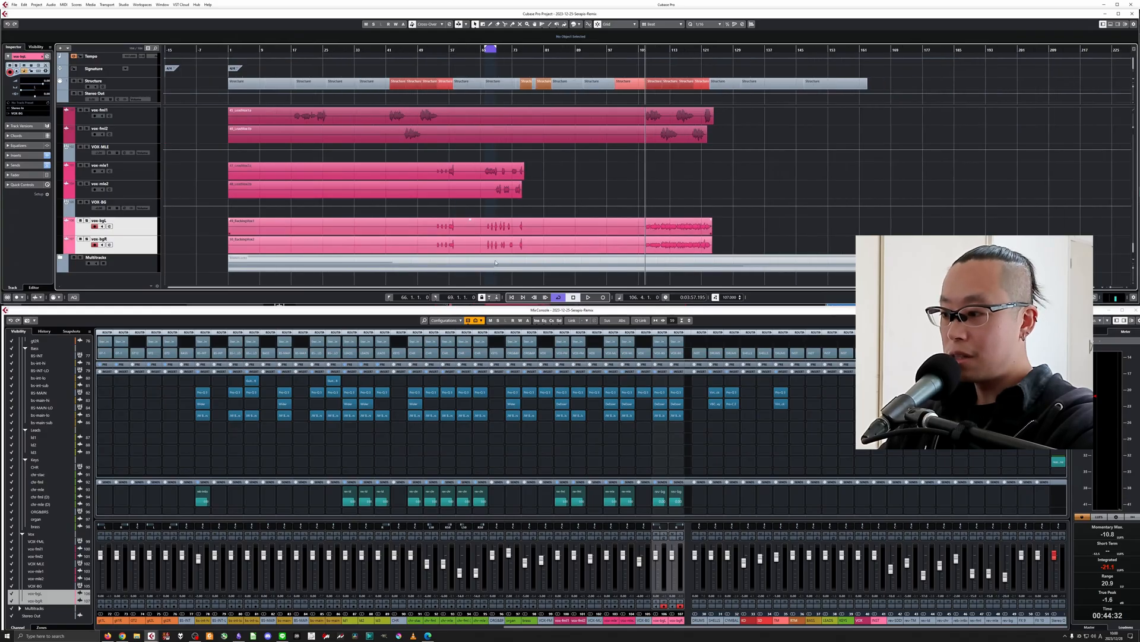
{"action": "left_click_drag", "start_coordinate": [613, 626], "coordinate": [773, 640]}
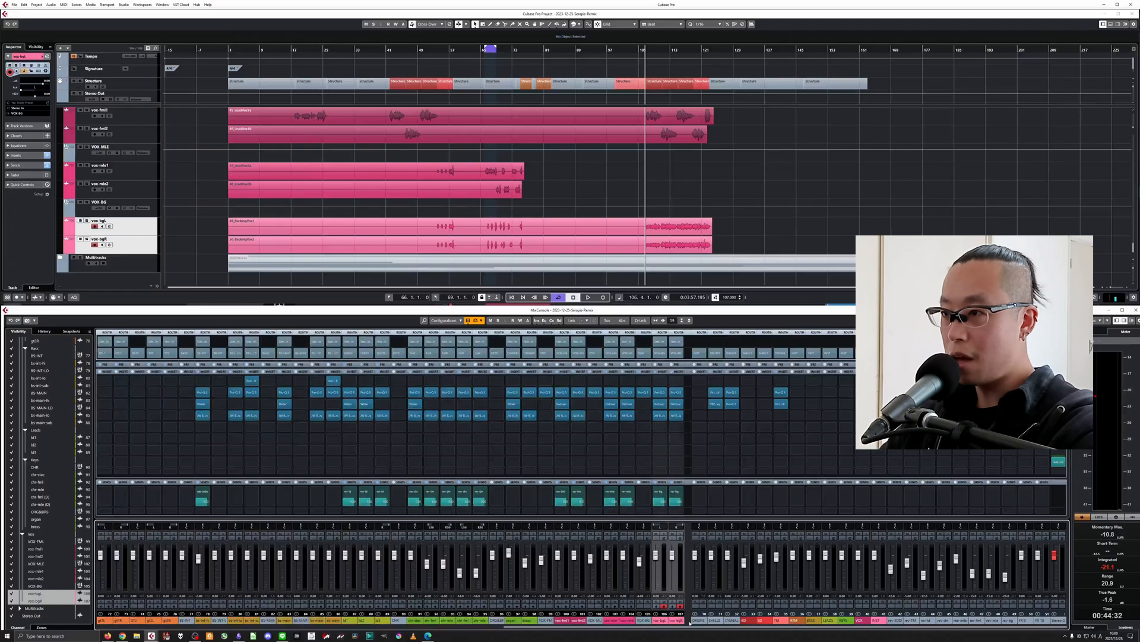
{"action": "left_click_drag", "start_coordinate": [690, 625], "coordinate": [345, 627]}
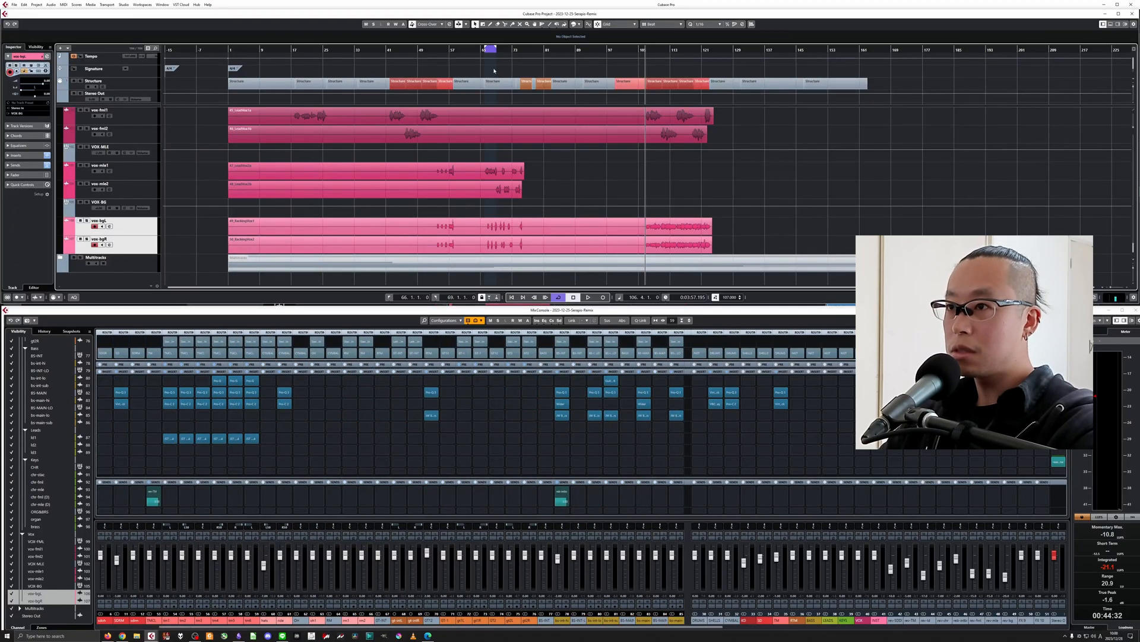
{"action": "left_click", "coordinate": [389, 51]}
{"action": "key", "text": "h"}
{"action": "key", "text": "h"}
{"action": "key", "text": "h"}
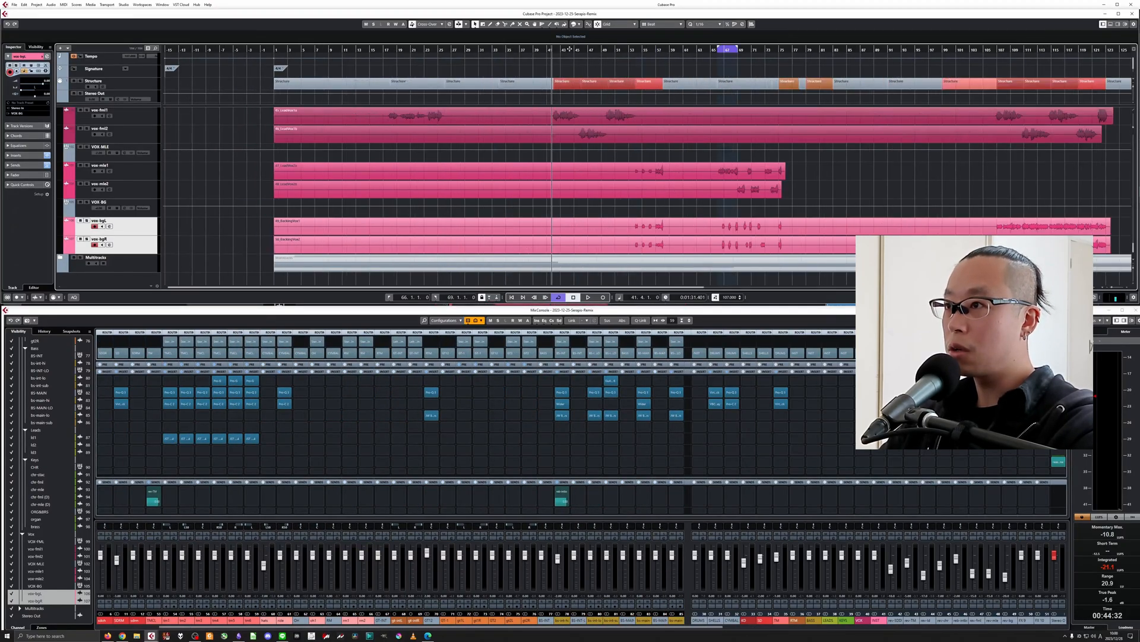
{"action": "left_click_drag", "start_coordinate": [559, 45], "coordinate": [770, 57]}
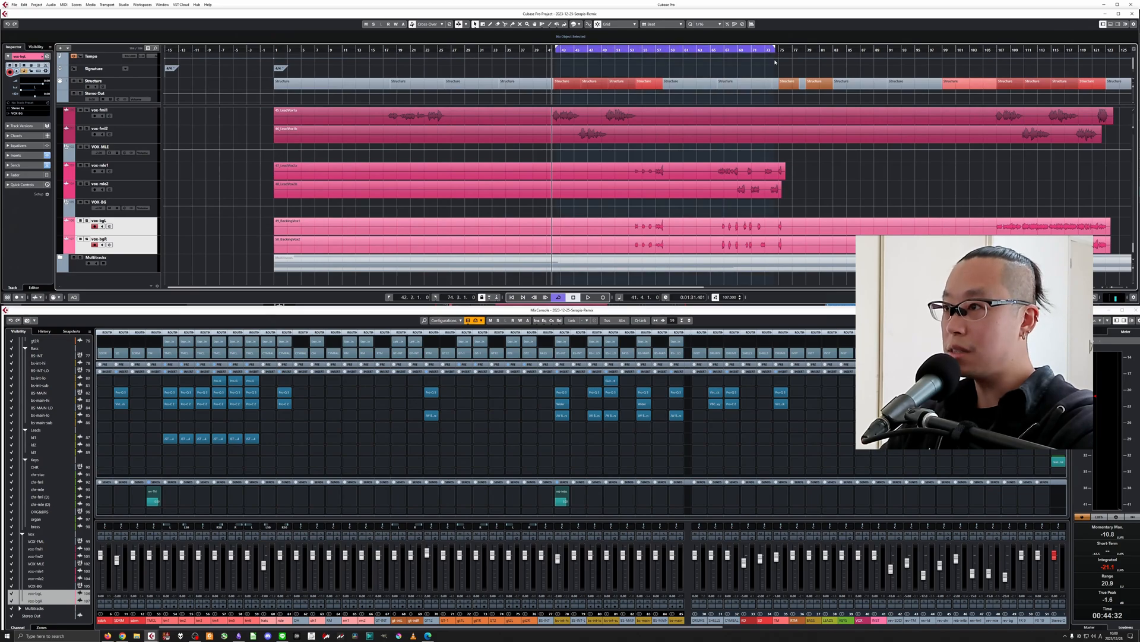
Align the loop's start exactly with the beginning of bar 42.
{"action": "key", "text": "h"}
{"action": "key", "text": "h"}
{"action": "key", "text": "h"}
Align the loop's end exactly with the beginning of bar 74.
{"action": "key", "text": "h"}
{"action": "key", "text": "h"}
{"action": "key", "text": "h"}
{"action": "key", "text": "h"}
{"action": "key", "text": "h"}
{"action": "key", "text": "h"}
{"action": "key", "text": "g"}
{"action": "key", "text": "g"}
{"action": "key", "text": "g"}
{"action": "key", "text": "g"}
{"action": "key", "text": "g"}
{"action": "key", "text": "g"}
{"action": "key", "text": "g"}
{"action": "key", "text": "g"}
{"action": "key", "text": "g"}
{"action": "key", "text": "g"}
{"action": "key", "text": "g"}
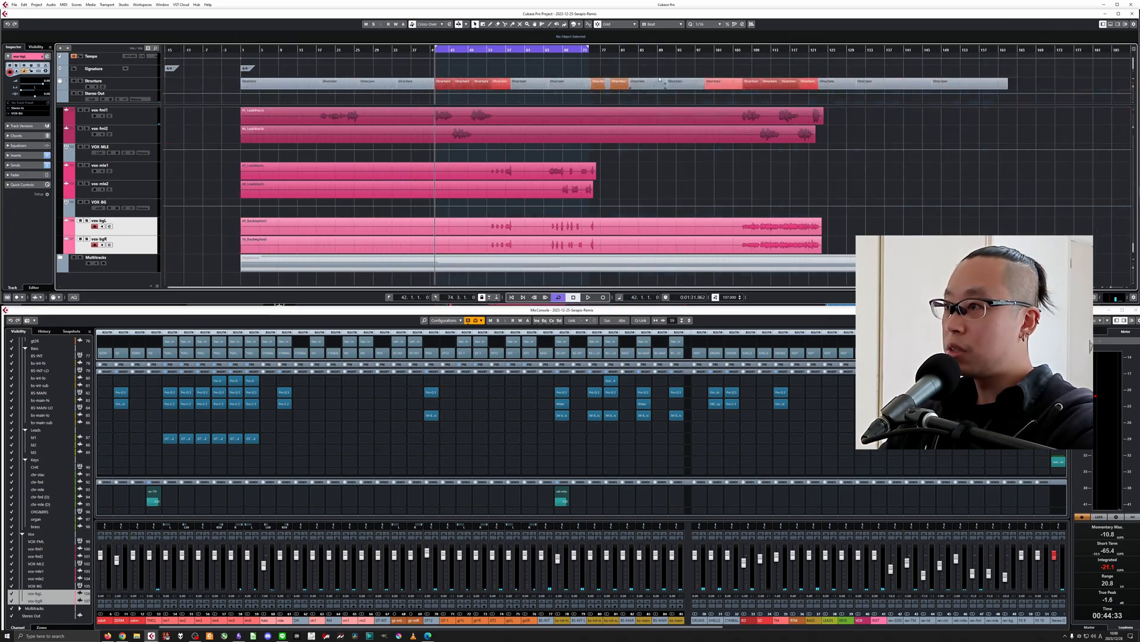
{"action": "left_click", "coordinate": [586, 50]}
{"action": "key", "text": "h"}
{"action": "key", "text": "h"}
{"action": "key", "text": "h"}
{"action": "key", "text": "h"}
{"action": "key", "text": "h"}
{"action": "key", "text": "h"}
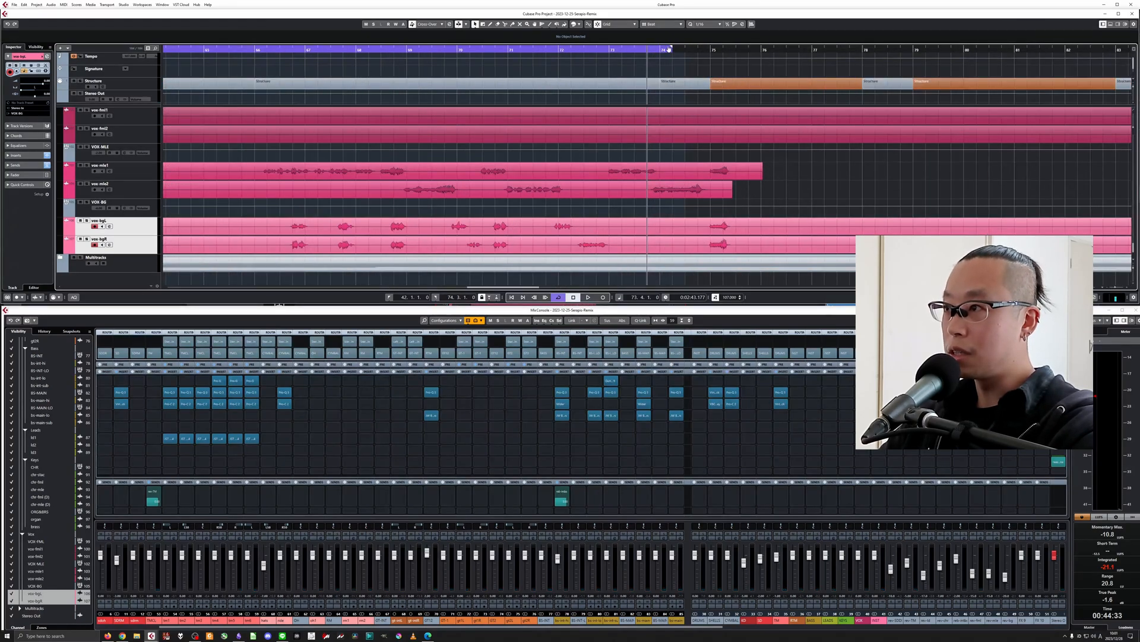
{"action": "left_click_drag", "start_coordinate": [664, 49], "coordinate": [662, 49]}
{"action": "key", "text": "g"}
{"action": "key", "text": "g"}
{"action": "key", "text": "g"}
{"action": "key", "text": "g"}
{"action": "key", "text": "g"}
{"action": "key", "text": "g"}
{"action": "key", "text": "g"}
{"action": "key", "text": "g"}
{"action": "key", "text": "g"}
{"action": "key", "text": "g"}
{"action": "key", "text": "g"}
{"action": "key", "text": "g"}
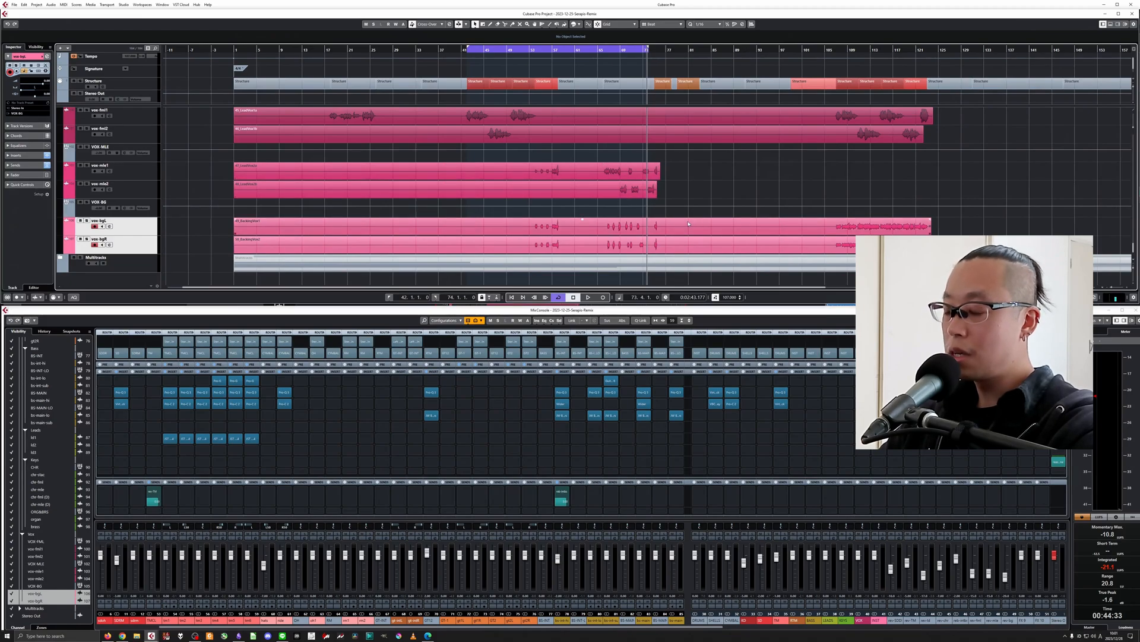
{"action": "key", "text": "h"}
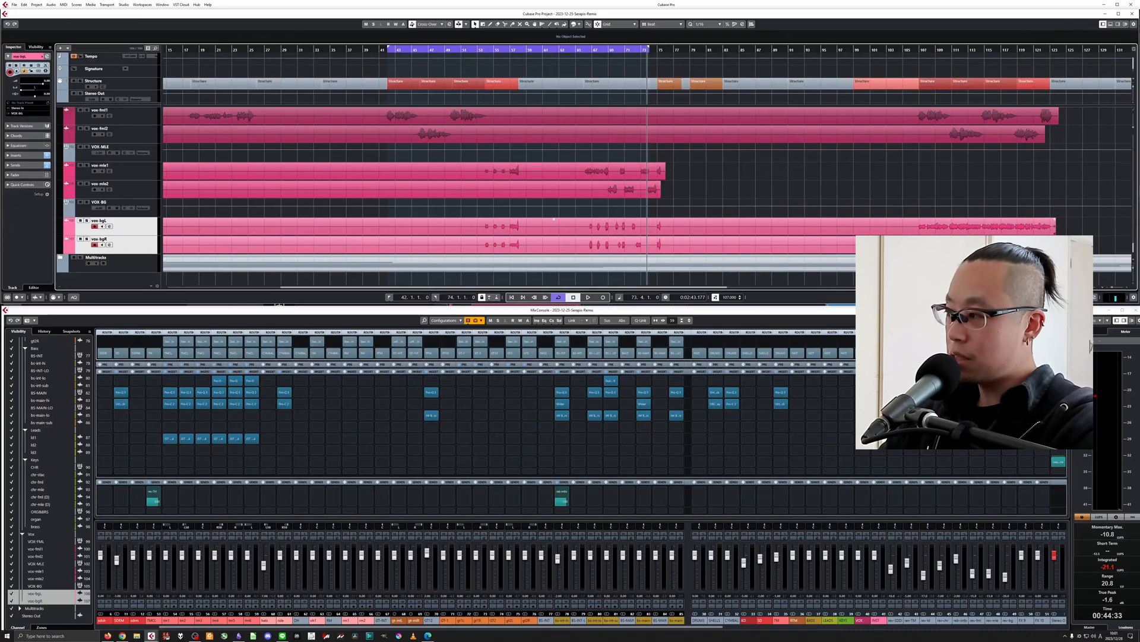
Insert Pro-Q 3 in the second insert slot of the Stereo Out channel.
{"action": "left_click", "coordinate": [1055, 396]}
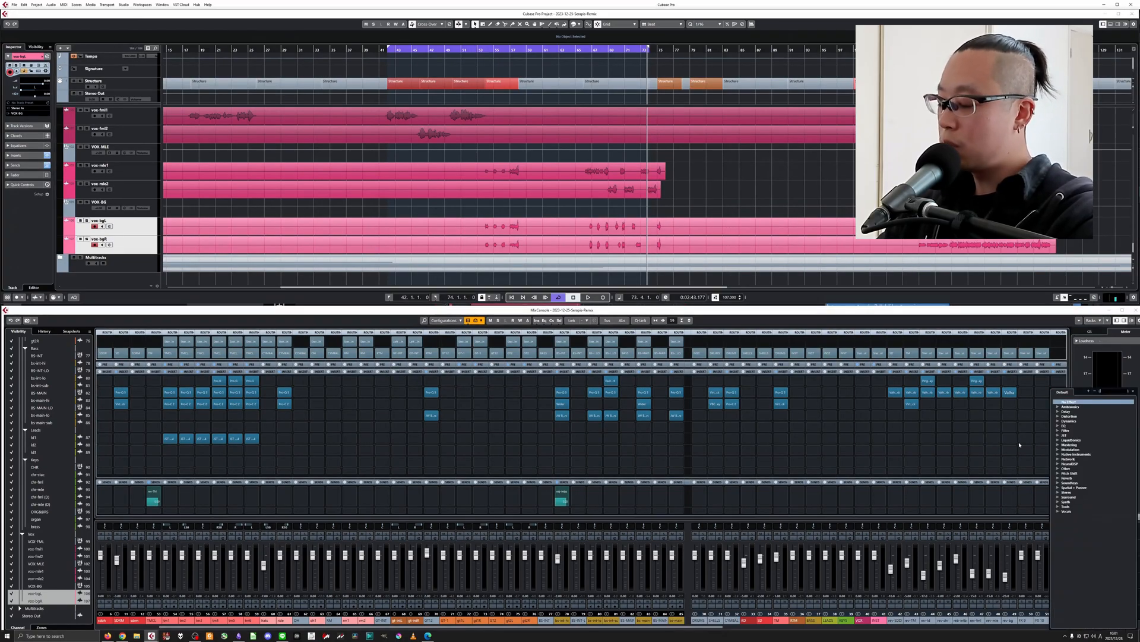
{"action": "type", "text": "pro-q"}
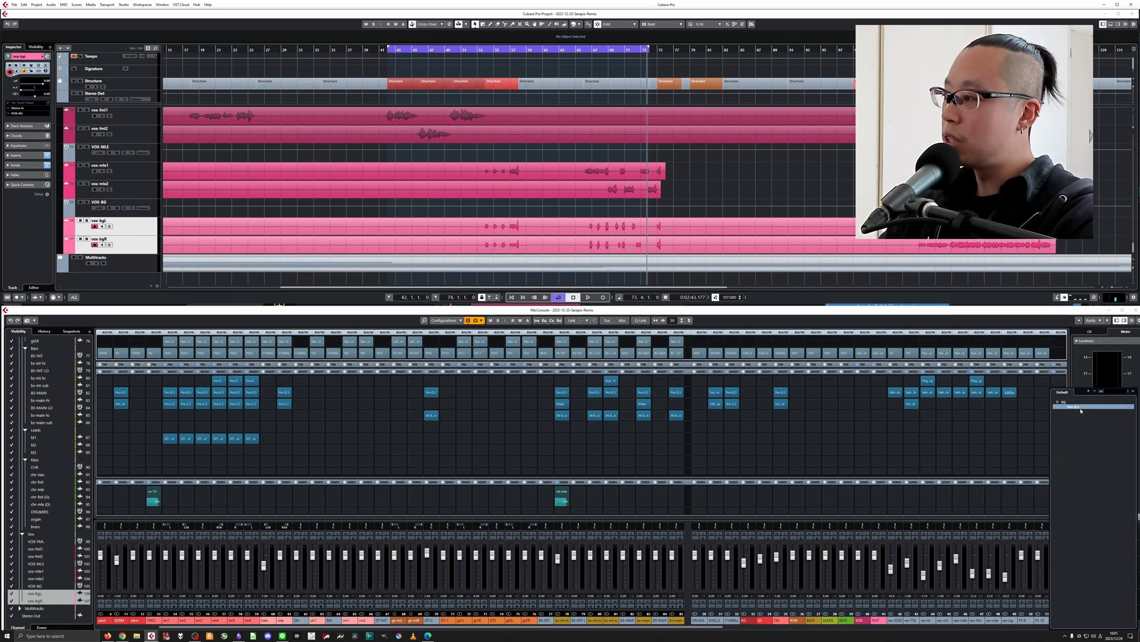
{"action": "left_click", "coordinate": [1086, 406]}
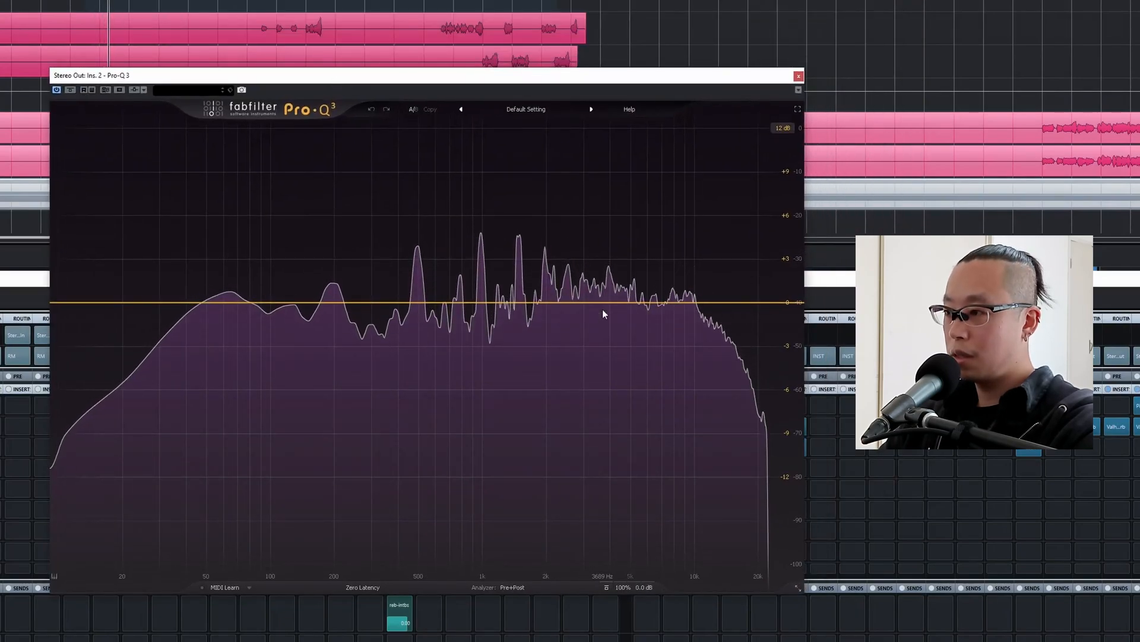
Add a bell cut of about -1.95 dB near 3284 Hz on the Stereo Out EQ and compare it bypassed.
{"action": "left_click", "coordinate": [601, 313]}
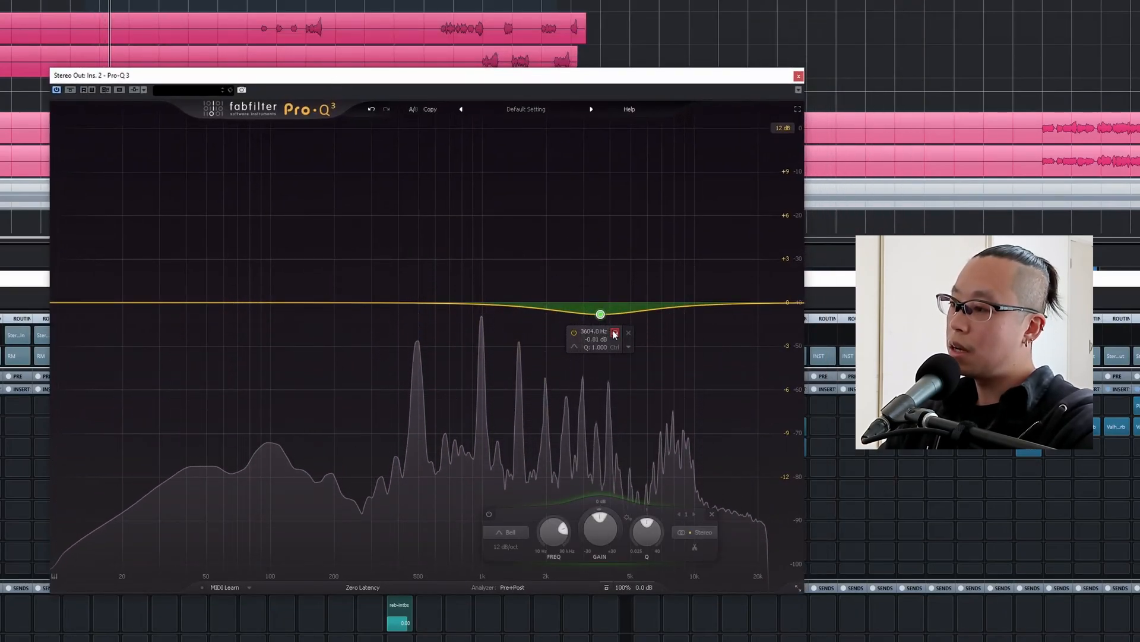
{"action": "left_click_drag", "start_coordinate": [614, 332], "coordinate": [592, 331]}
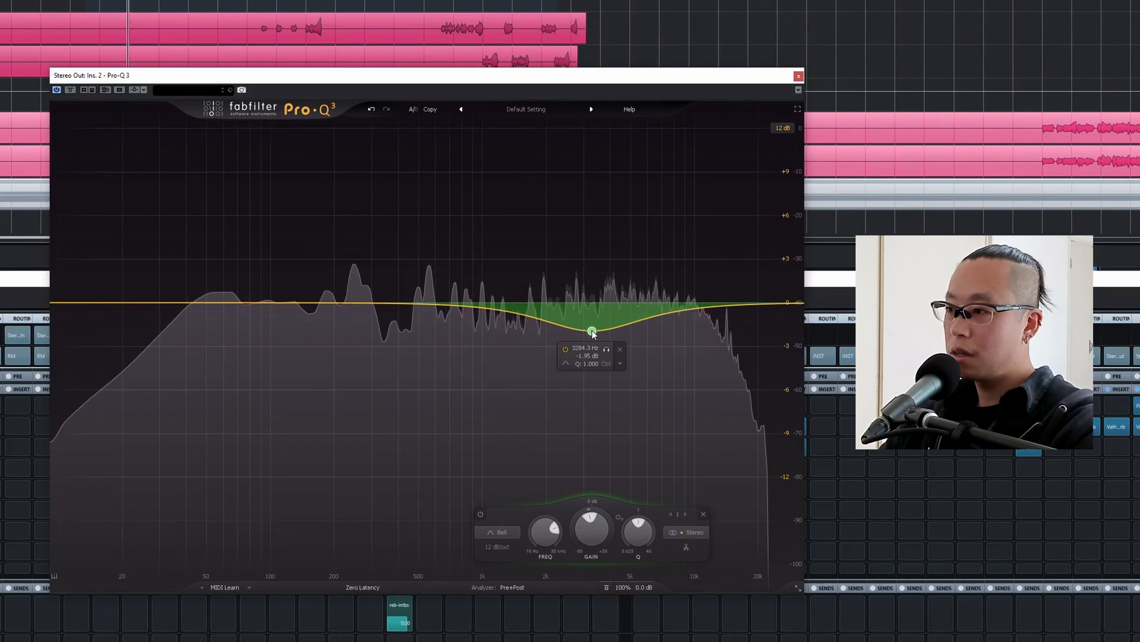
{"action": "left_click", "coordinate": [564, 350]}
{"action": "left_click", "coordinate": [563, 350]}
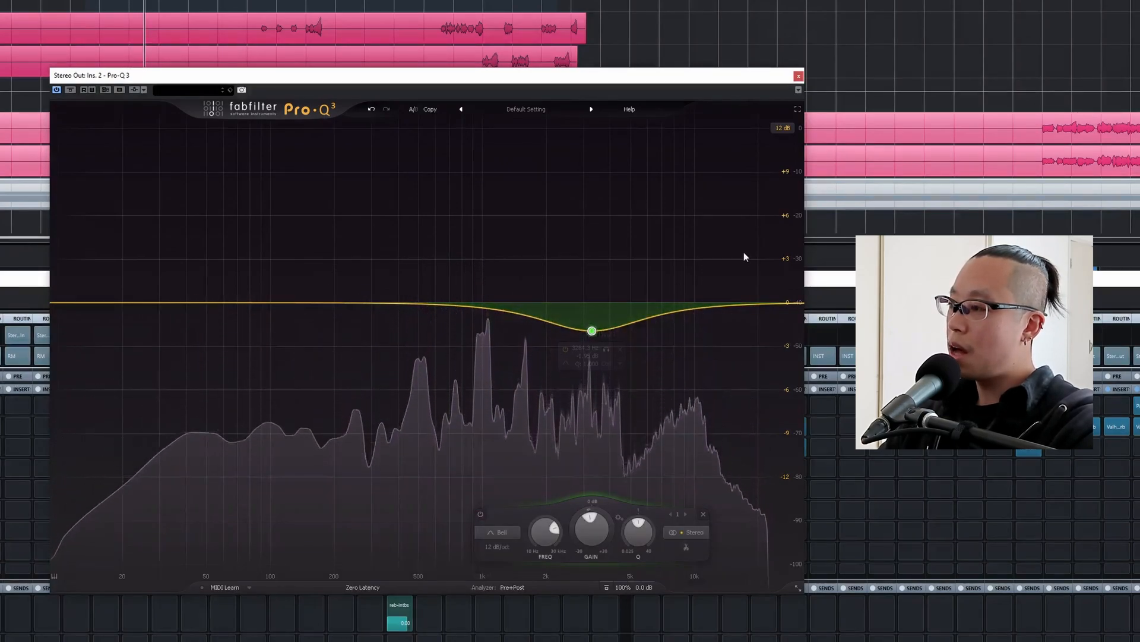
Add a high shelf with a 6 dB/oct slope, boosting about 4.75 dB near 10.6 kHz.
{"action": "double_click", "coordinate": [663, 250]}
{"action": "left_click_drag", "start_coordinate": [663, 250], "coordinate": [692, 257]}
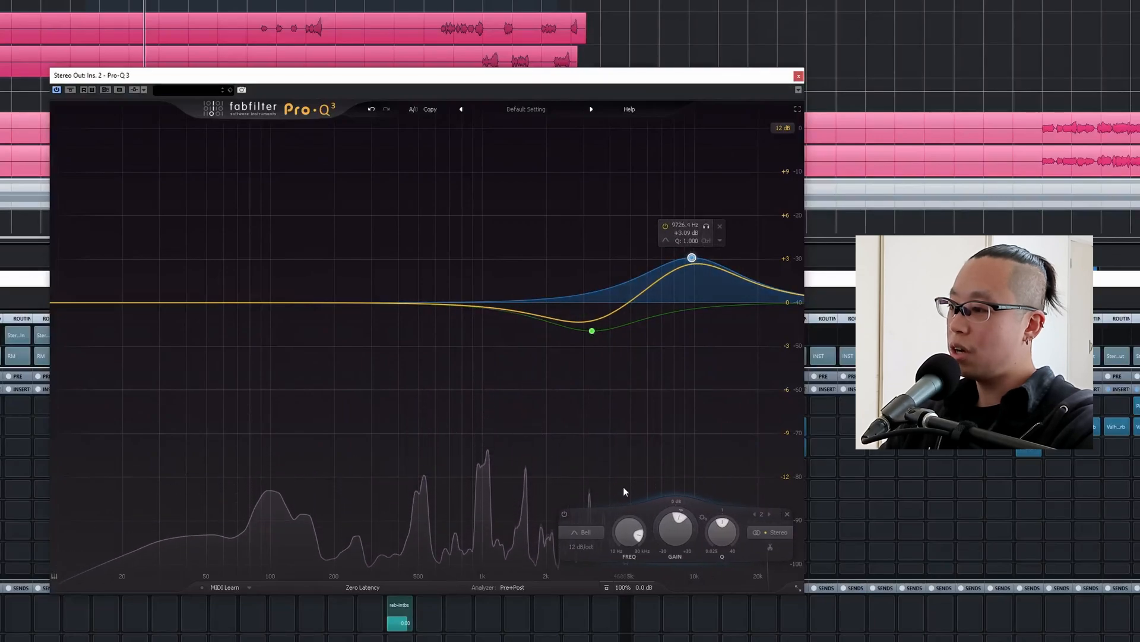
{"action": "left_click", "coordinate": [583, 537]}
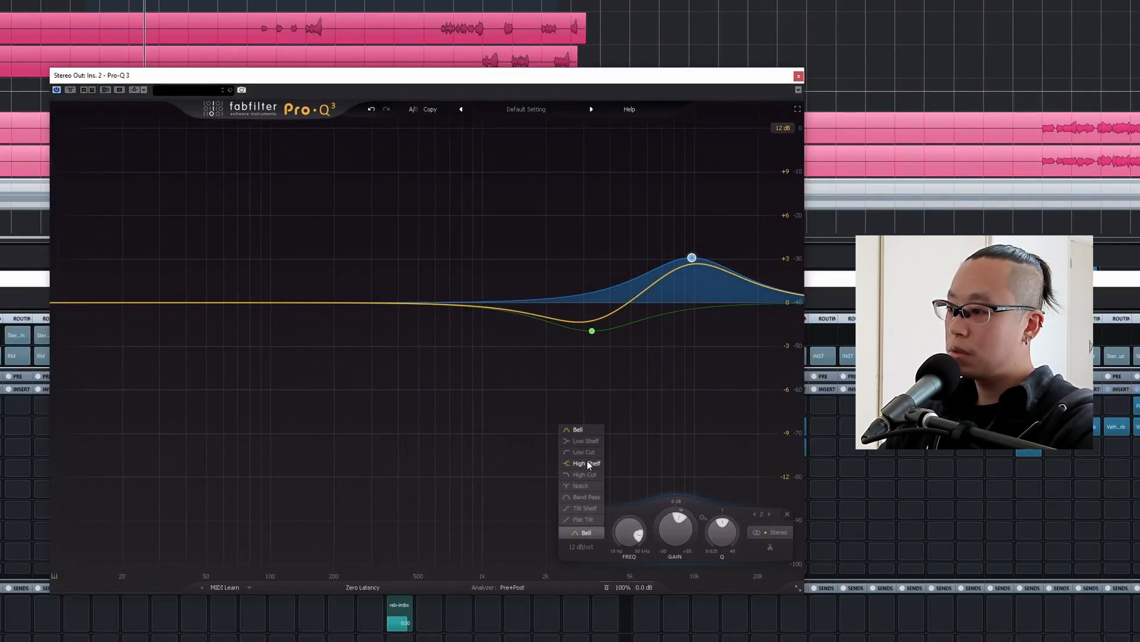
{"action": "left_click", "coordinate": [587, 461]}
{"action": "left_click", "coordinate": [583, 547]}
{"action": "left_click", "coordinate": [592, 559]}
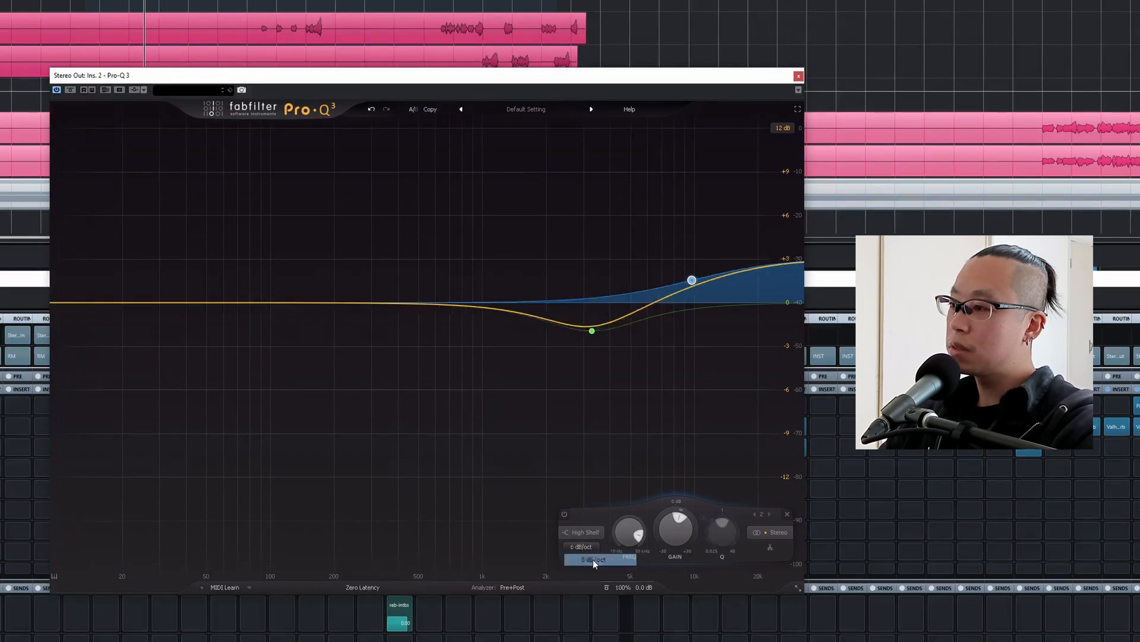
{"action": "left_click_drag", "start_coordinate": [692, 279], "coordinate": [700, 267]}
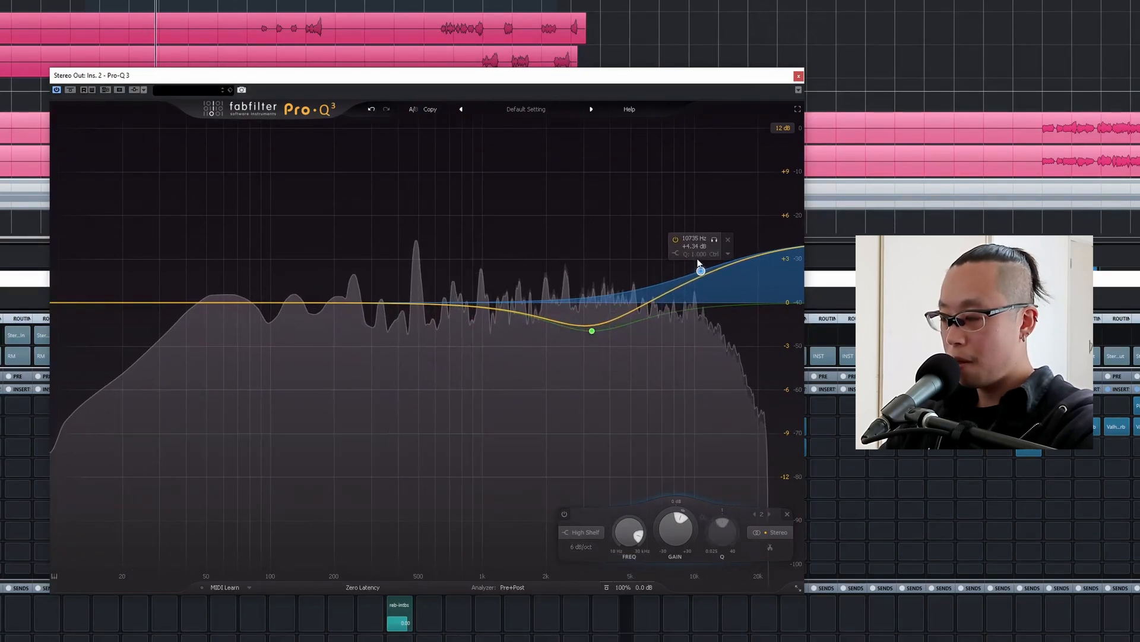
Compare the mix with the high shelf bypassed, and raise the shelf's gain and frequency slightly.
{"action": "left_click", "coordinate": [674, 237]}
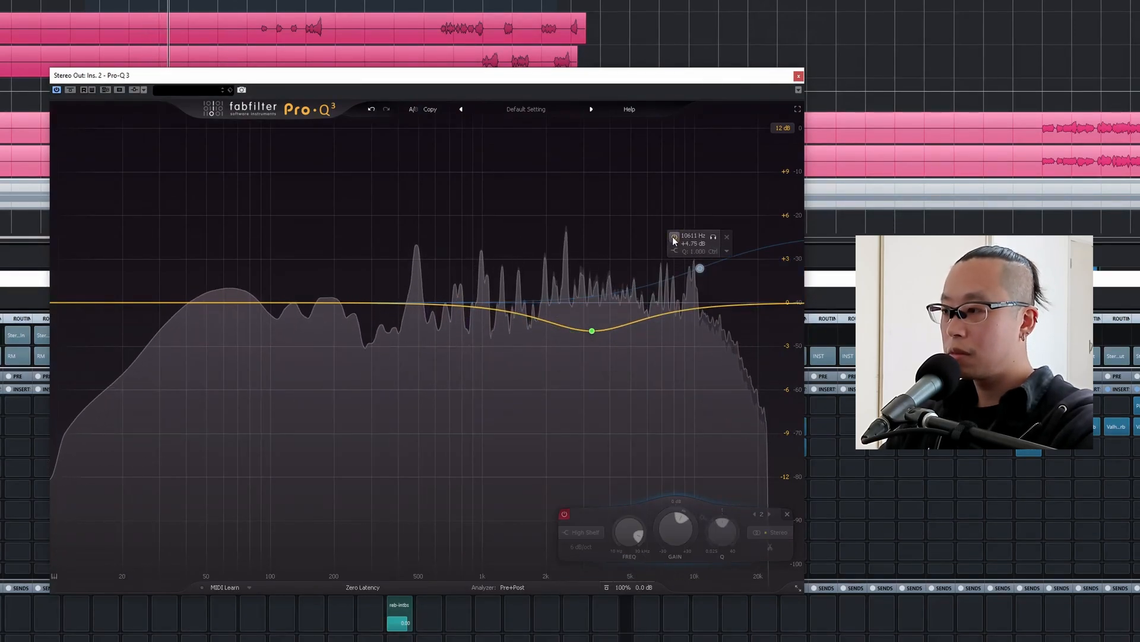
{"action": "left_click", "coordinate": [673, 237]}
{"action": "left_click_drag", "start_coordinate": [701, 269], "coordinate": [703, 264]}
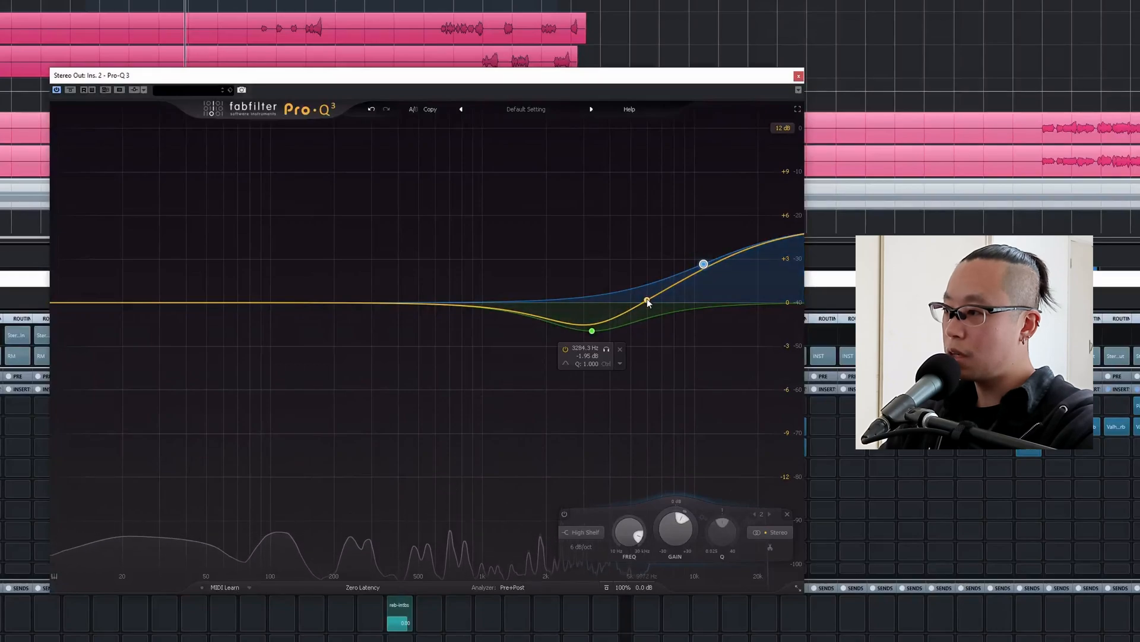
Add a narrower bell cut of about -0.96 dB near 6440 Hz with Q 1.773 and compare it bypassed.
{"action": "mouse_move", "coordinate": [648, 301]}
{"action": "left_mouse_down"}
{"action": "mouse_move", "coordinate": [667, 315]}
{"action": "mouse_move", "coordinate": [656, 316]}
{"action": "left_mouse_up"}
{"action": "scroll", "coordinate": [667, 315], "scroll_direction": "up", "scroll_amount": 3}
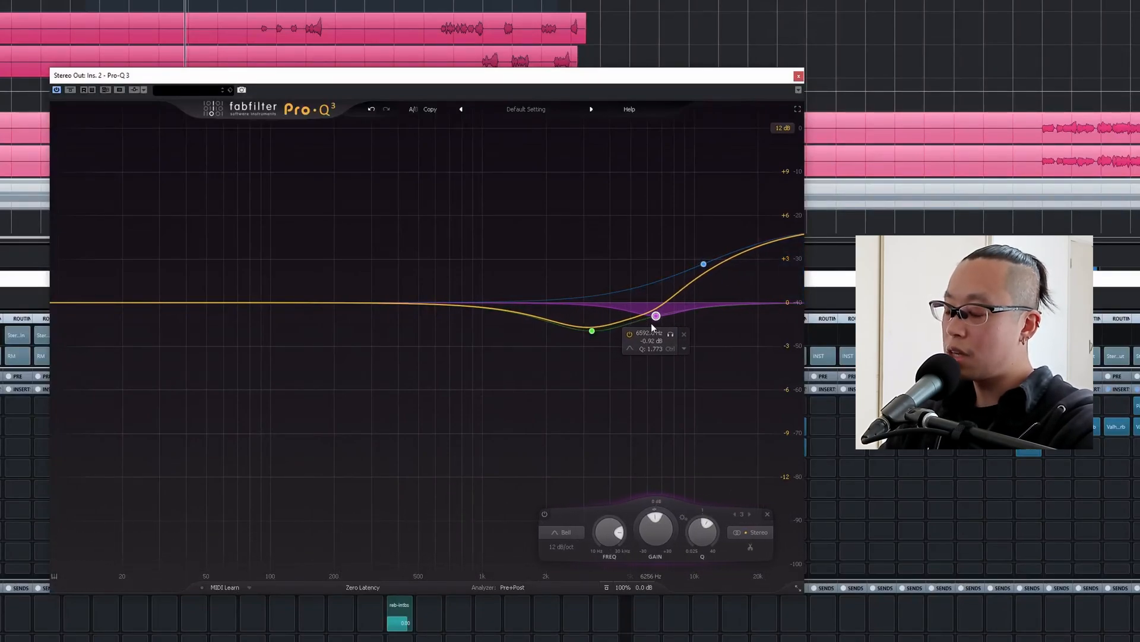
{"action": "key", "text": "space"}
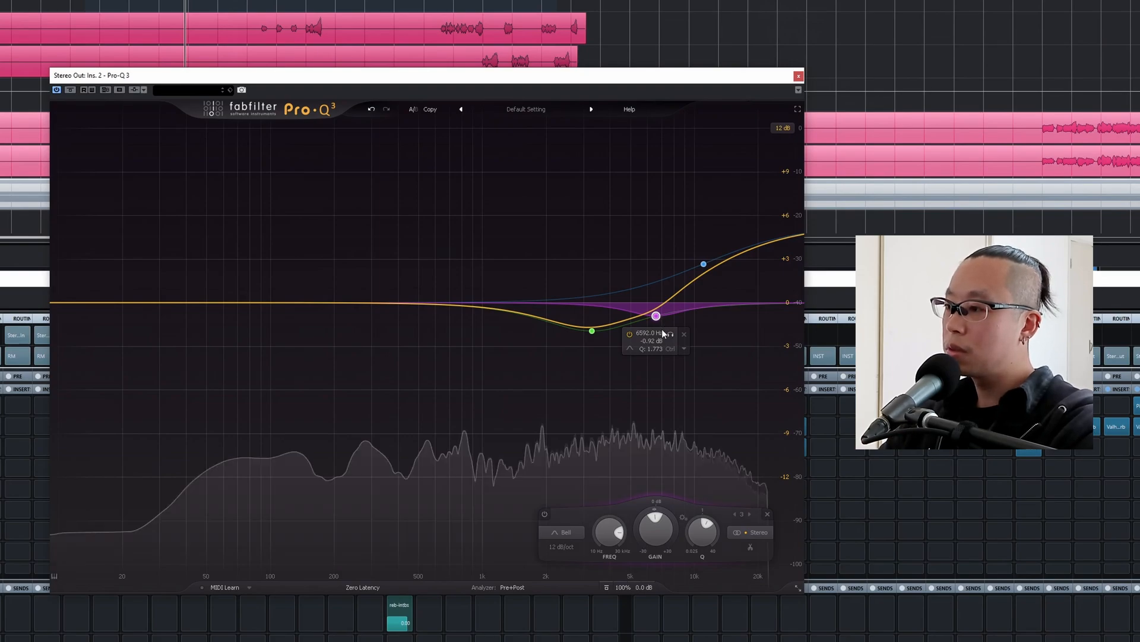
{"action": "left_click_drag", "start_coordinate": [656, 316], "coordinate": [656, 312]}
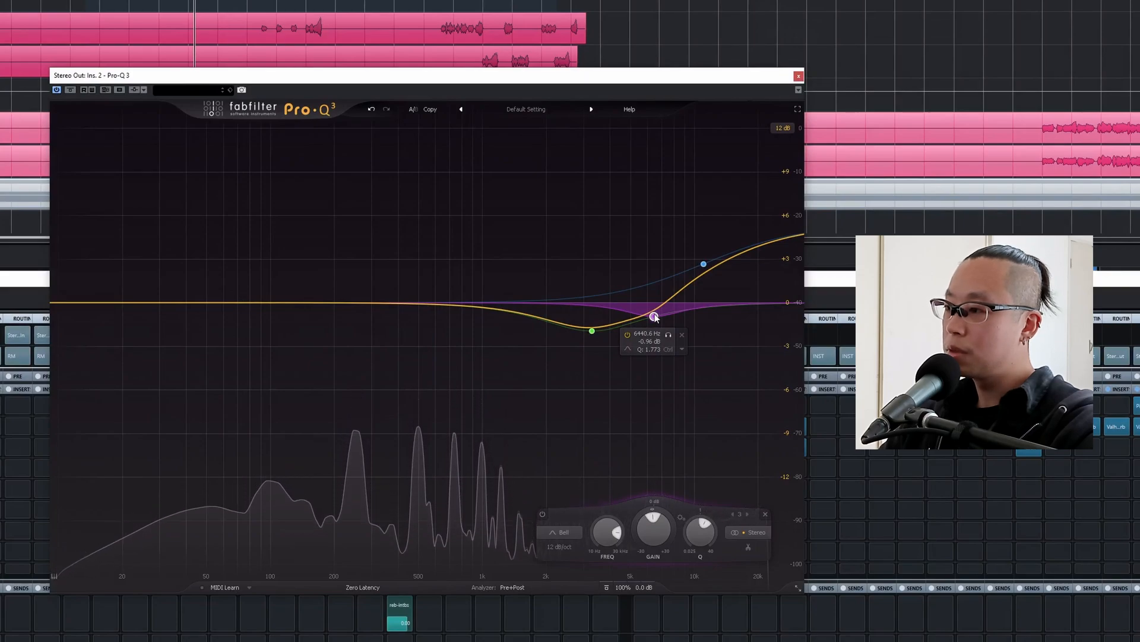
{"action": "left_click", "coordinate": [627, 334]}
{"action": "left_click", "coordinate": [628, 334]}
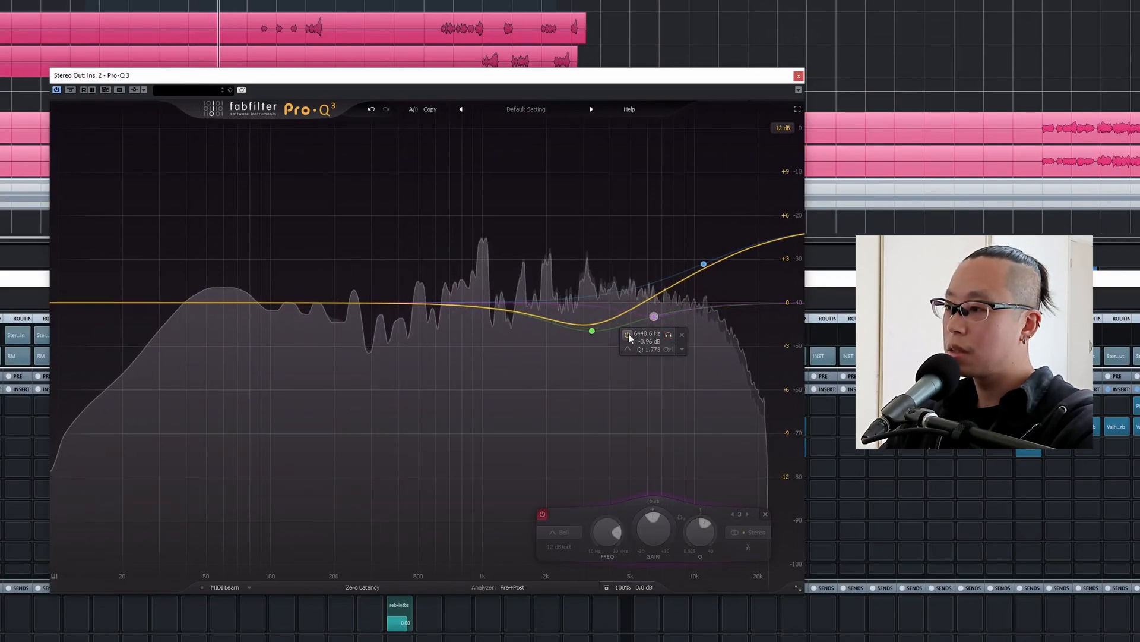
Deepen the bell cut near 6440 Hz on the Stereo Out EQ to about -1.5 dB.
{"action": "left_click_drag", "start_coordinate": [655, 317], "coordinate": [657, 326]}
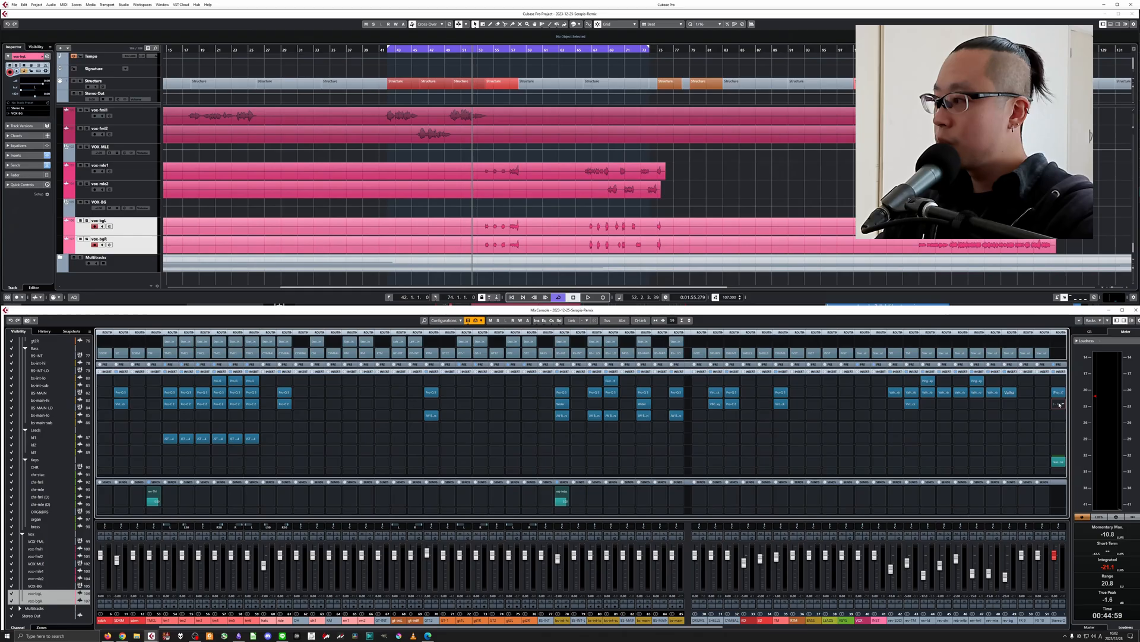
Insert the VBC FG-Grey compressor after the EQ on the Stereo Out and load the Nollish preset.
{"action": "left_click", "coordinate": [1059, 403]}
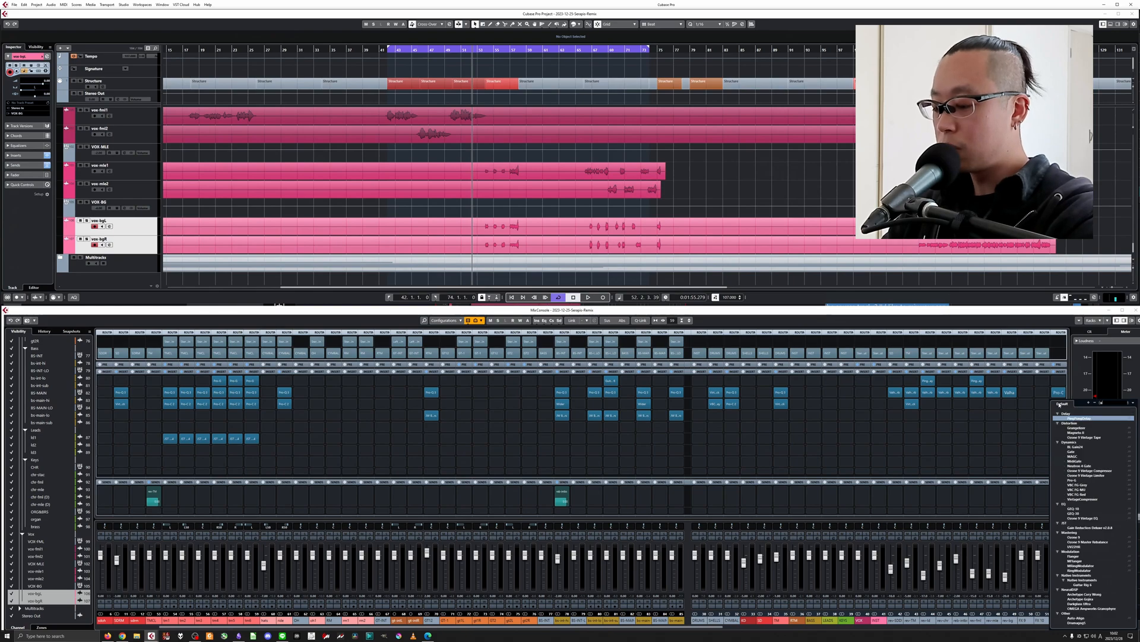
{"action": "type", "text": "gre"}
{"action": "left_click", "coordinate": [1078, 419]}
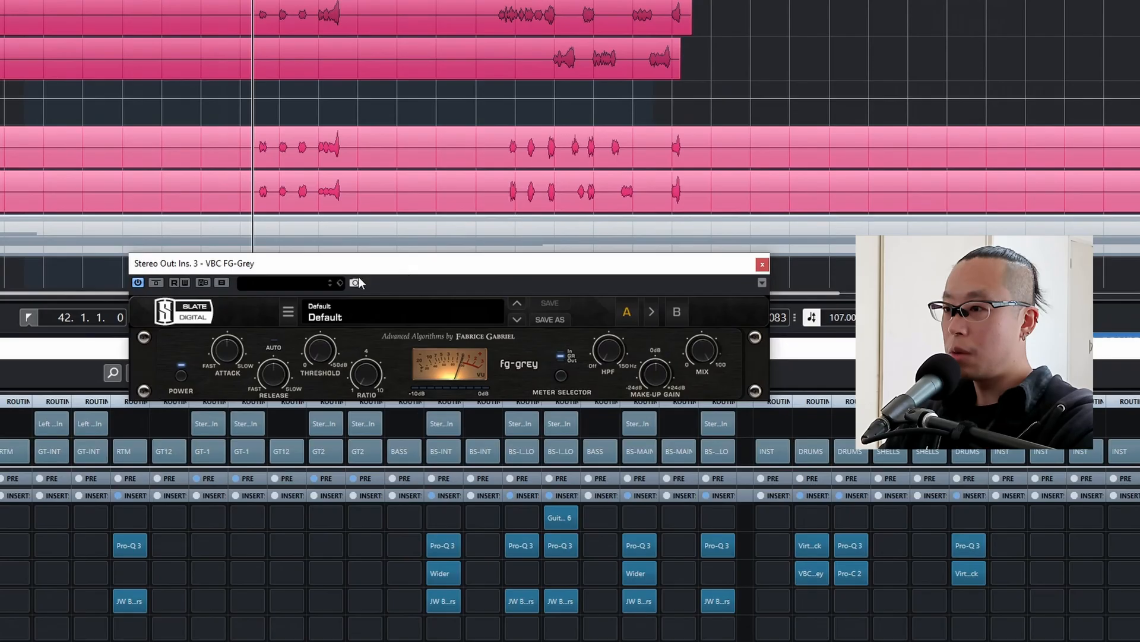
{"action": "left_click", "coordinate": [546, 287]}
{"action": "mouse_move", "coordinate": [382, 348]}
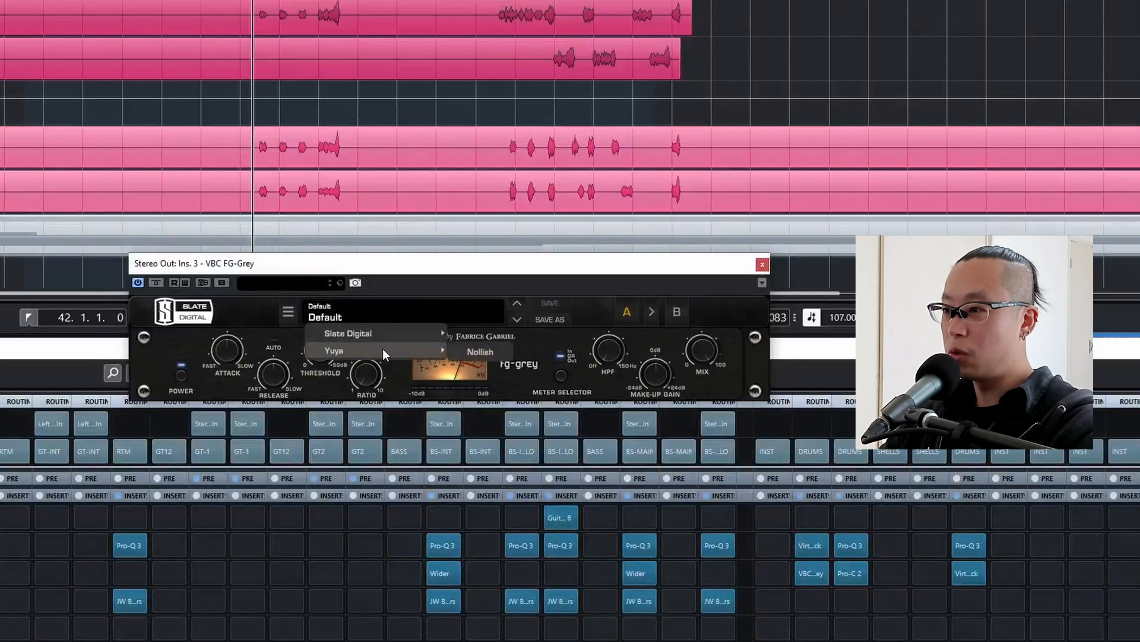
{"action": "left_click", "coordinate": [492, 349]}
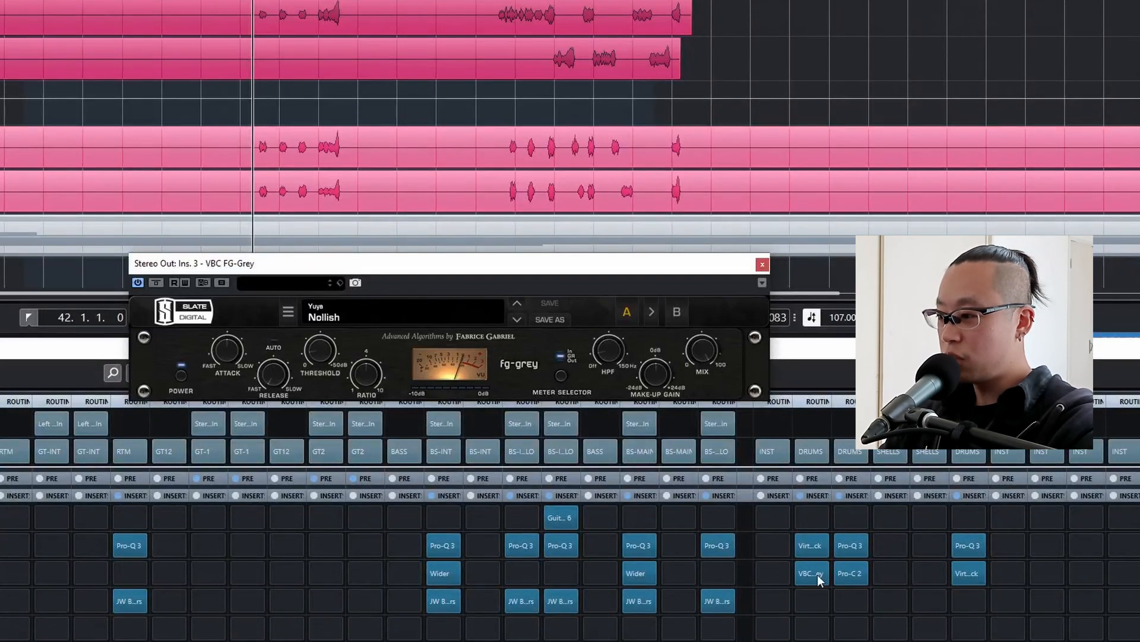
Set the FG-Grey compressor's threshold to about -9 dB by ear and close the plug-in.
{"action": "left_click_drag", "start_coordinate": [333, 348], "coordinate": [330, 354]}
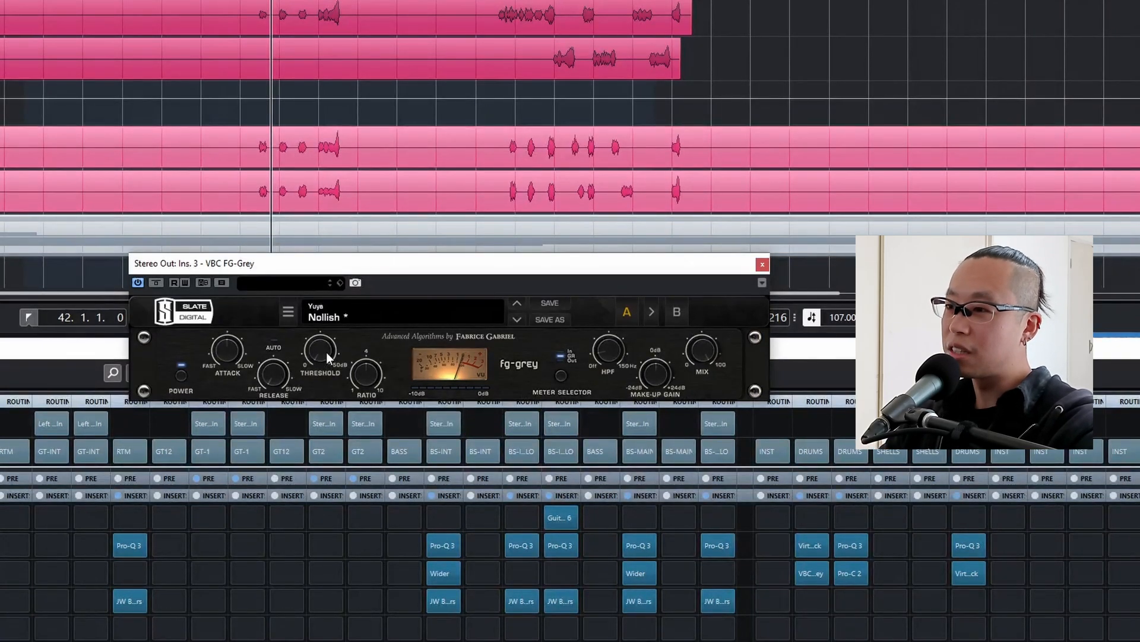
{"action": "left_click_drag", "start_coordinate": [327, 351], "coordinate": [325, 304]}
{"action": "left_click_drag", "start_coordinate": [322, 345], "coordinate": [321, 352]}
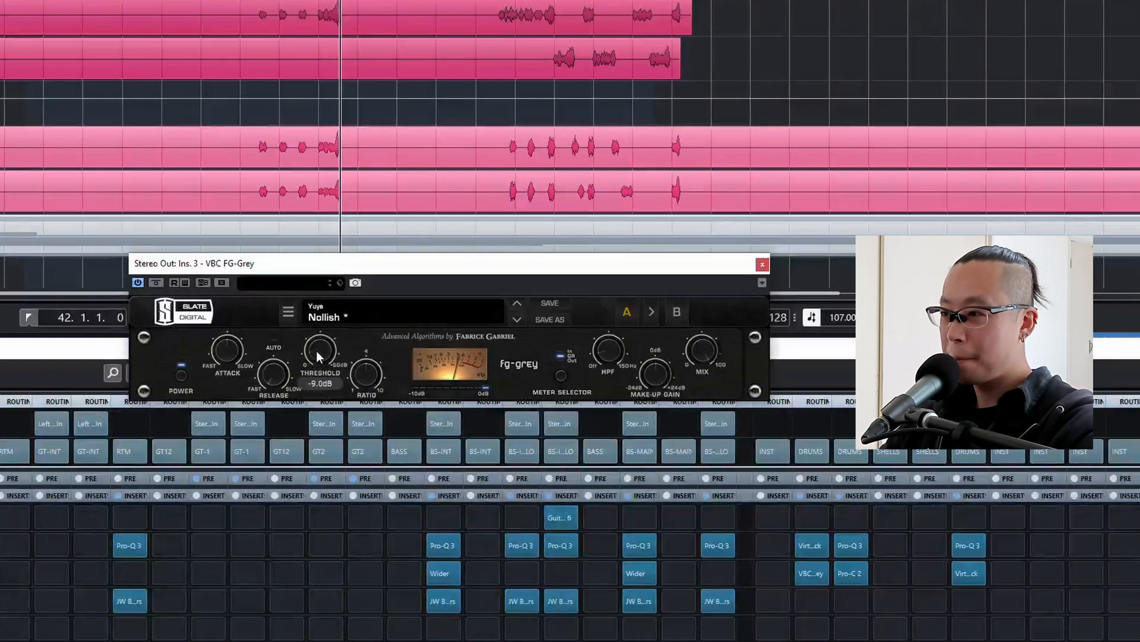
{"action": "left_click_drag", "start_coordinate": [316, 351], "coordinate": [318, 354]}
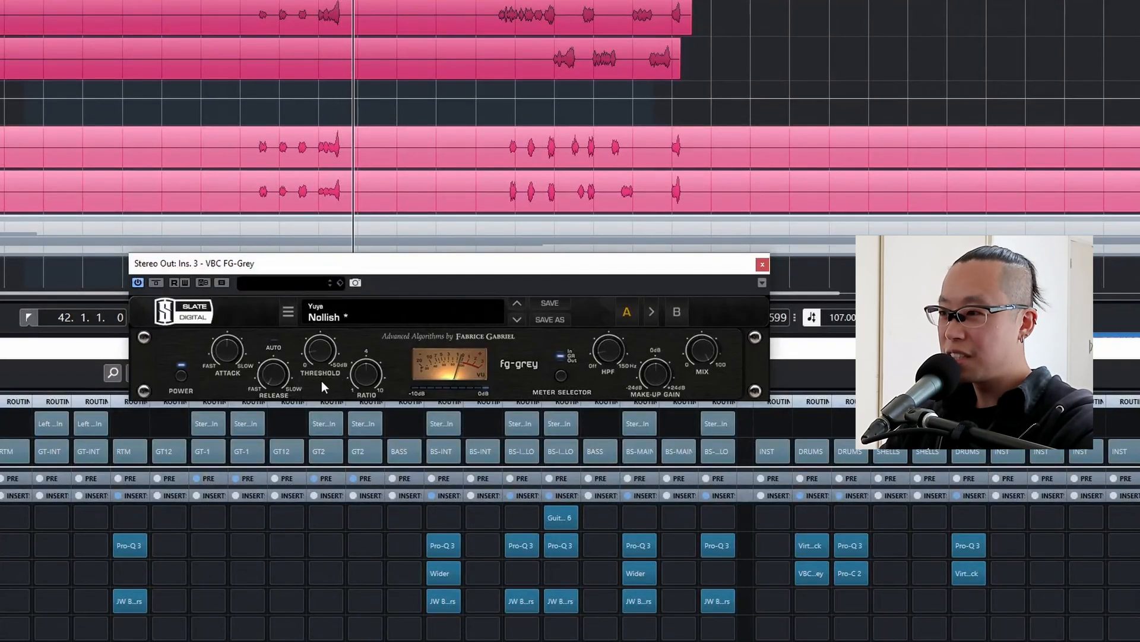
{"action": "left_click", "coordinate": [236, 347]}
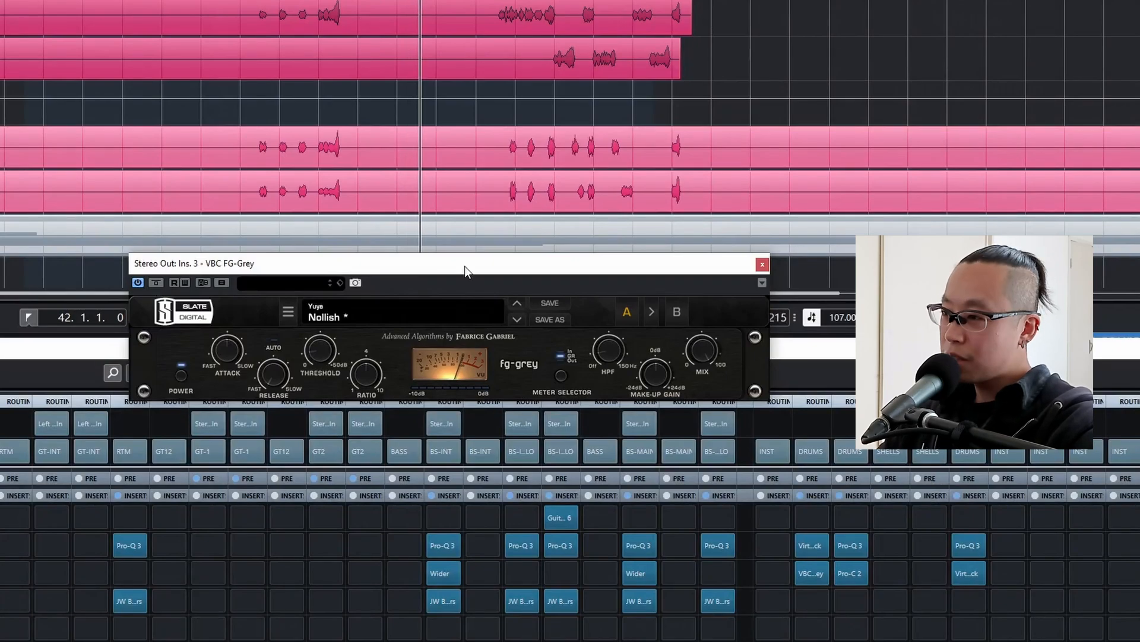
{"action": "left_click_drag", "start_coordinate": [464, 266], "coordinate": [464, 272]}
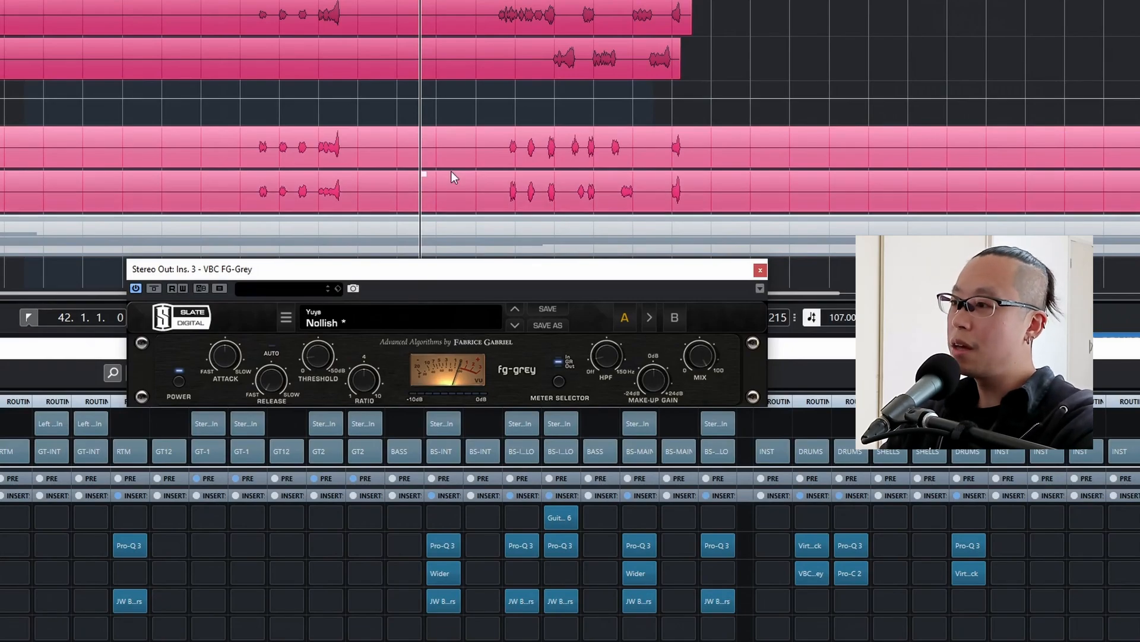
{"action": "left_click_drag", "start_coordinate": [742, 273], "coordinate": [724, 284]}
{"action": "left_click", "coordinate": [742, 281]}
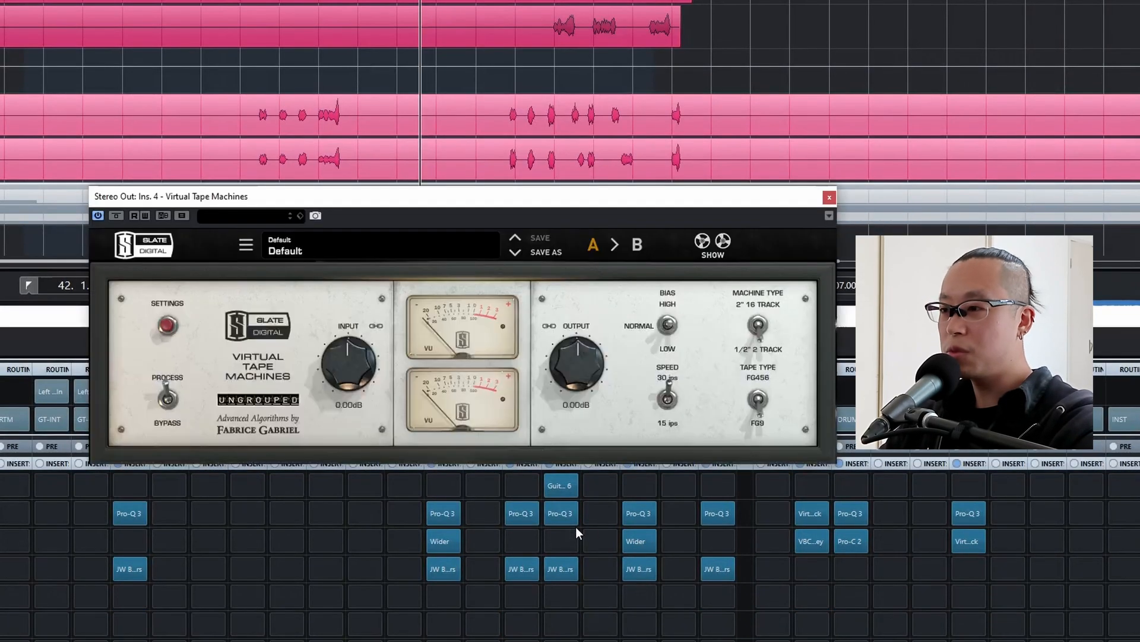
Insert Virtual Tape Machines after the compressor on the Stereo Out and compare the mix with it bypassed.
{"action": "left_click_drag", "start_coordinate": [433, 202], "coordinate": [251, 233]}
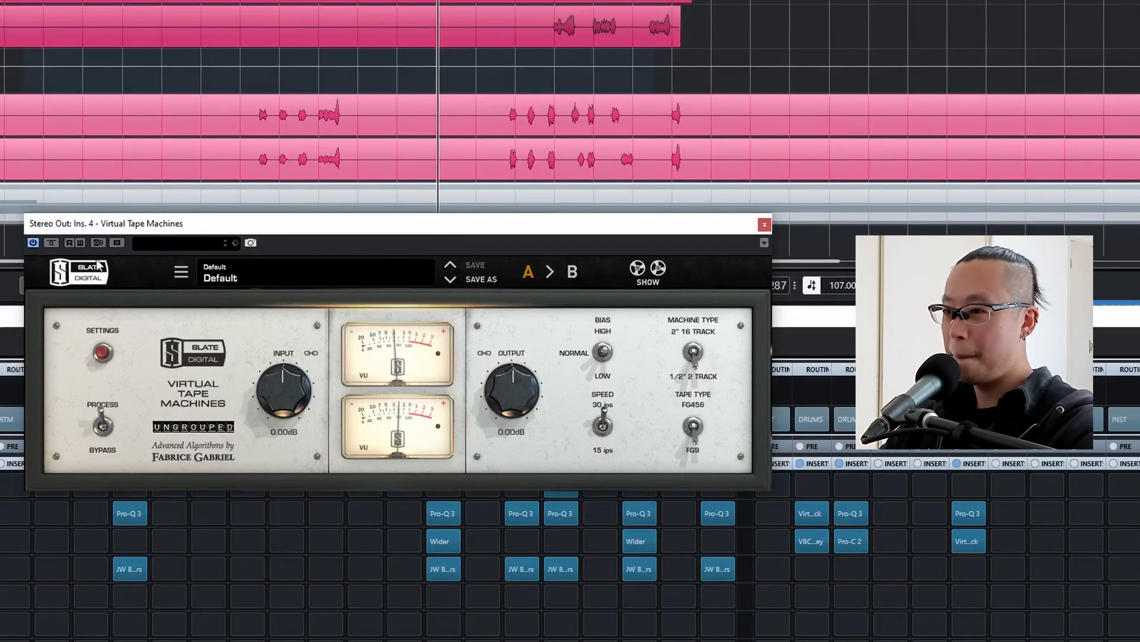
{"action": "left_click", "coordinate": [52, 243]}
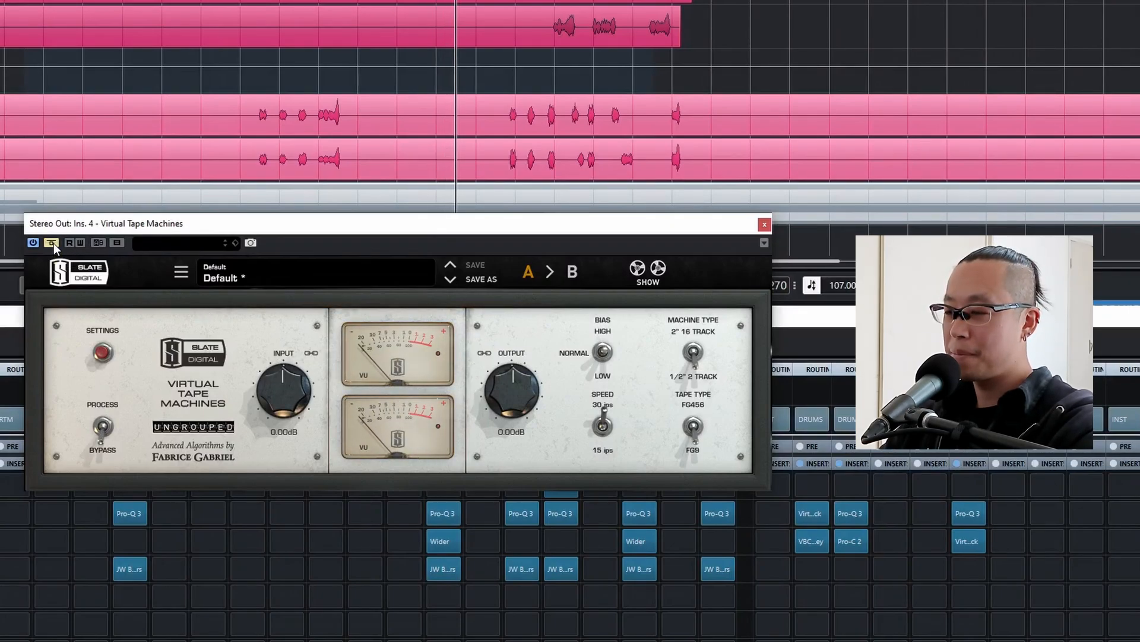
{"action": "left_click", "coordinate": [53, 242]}
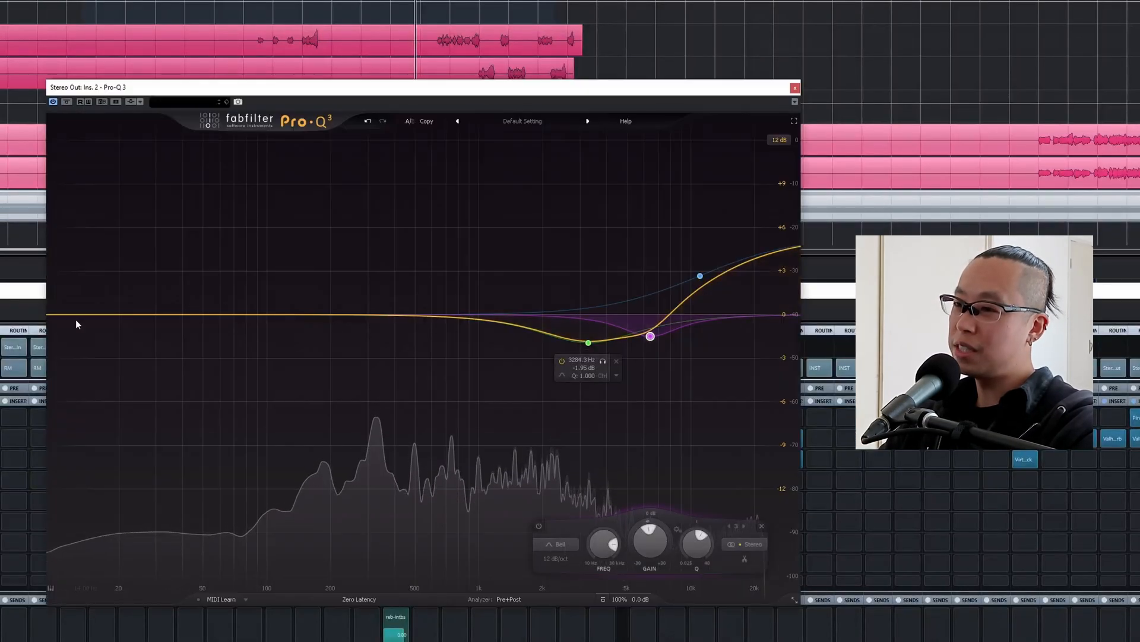
Add a 12 dB/oct low cut at about 22.9 Hz, applied to the Mid channel only, to the Stereo Out EQ.
{"action": "left_click", "coordinate": [55, 315]}
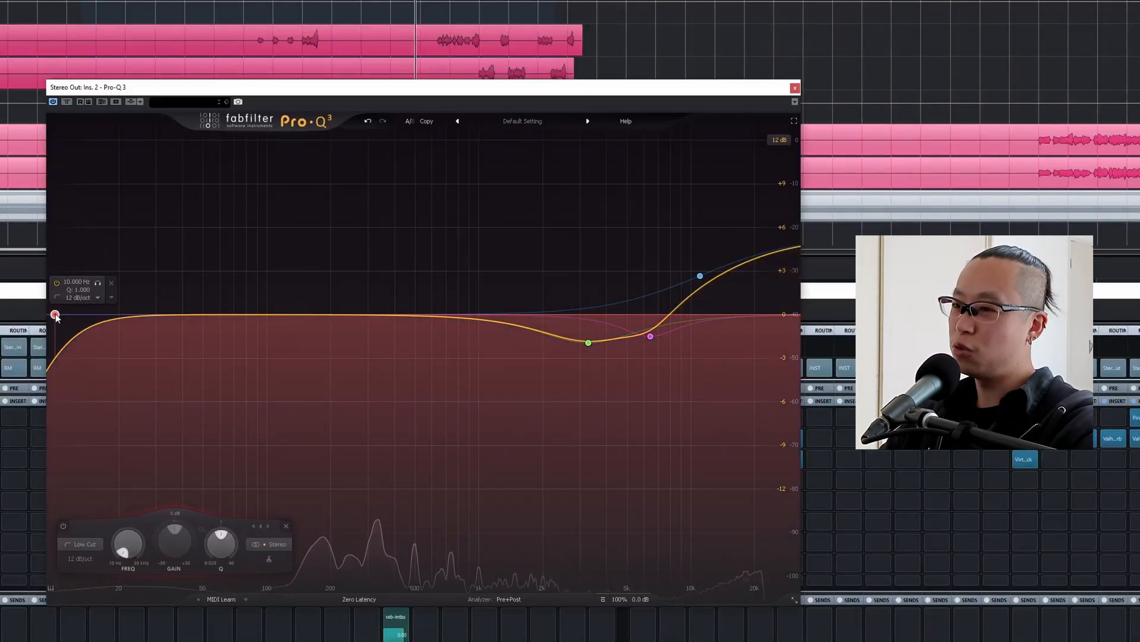
{"action": "right_click", "coordinate": [63, 316]}
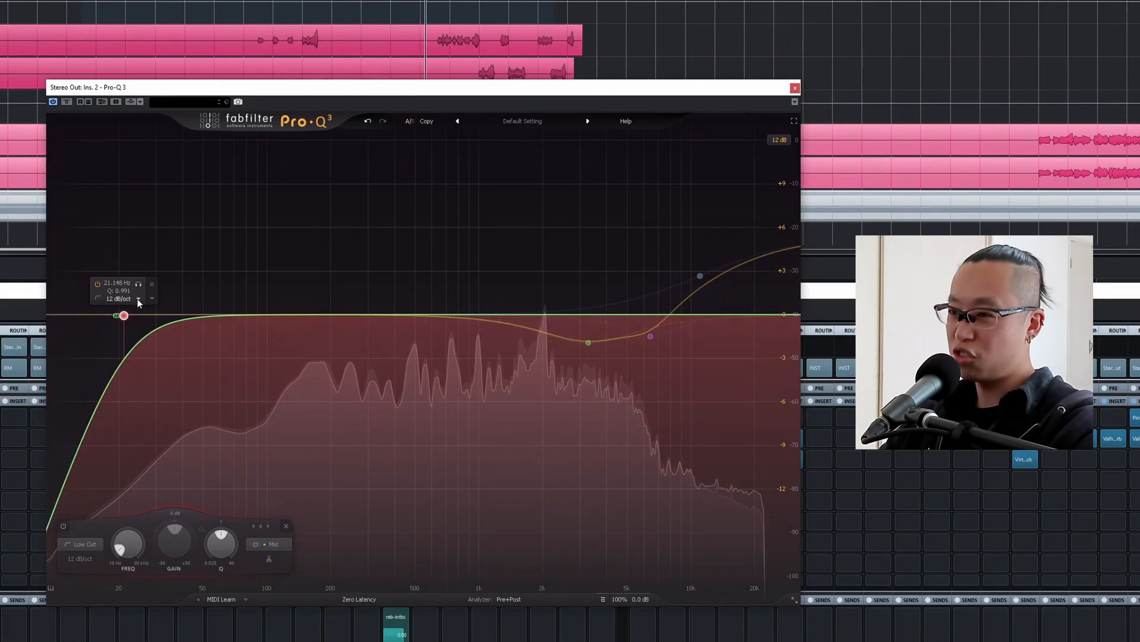
{"action": "left_click_drag", "start_coordinate": [137, 285], "coordinate": [143, 285]}
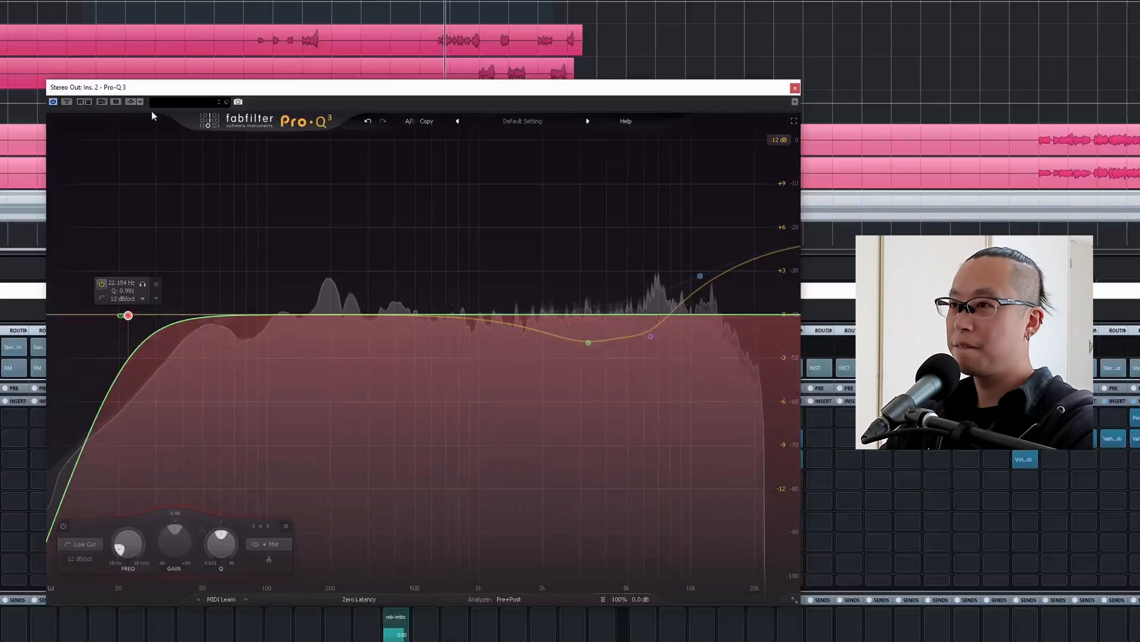
{"action": "left_click", "coordinate": [129, 1]}
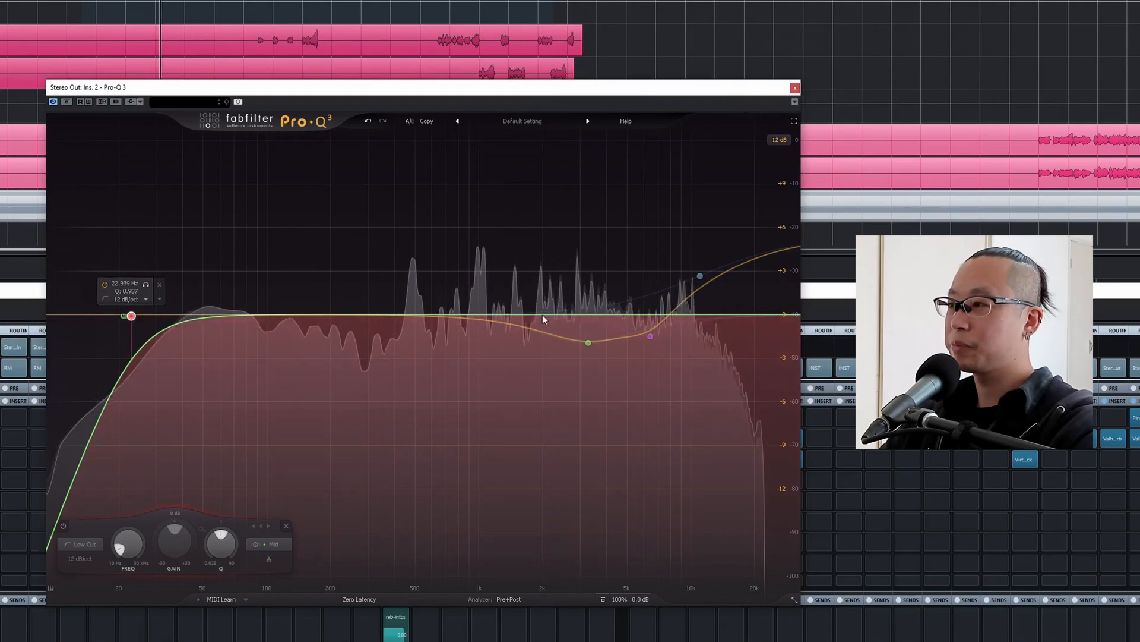
{"action": "left_click", "coordinate": [795, 88]}
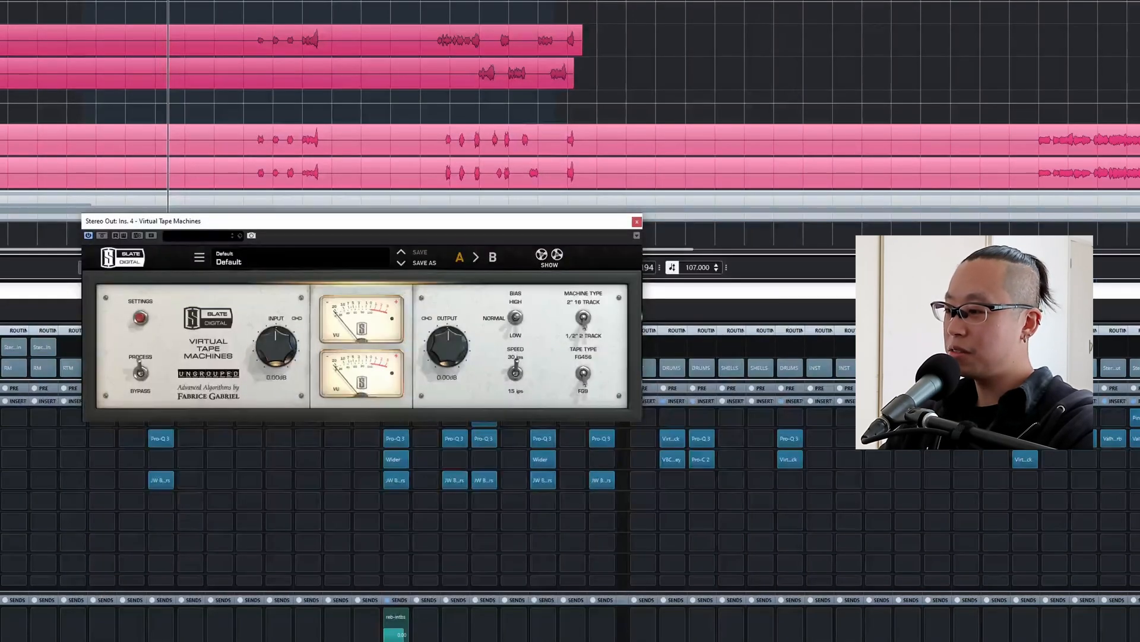
{"action": "left_click", "coordinate": [637, 221]}
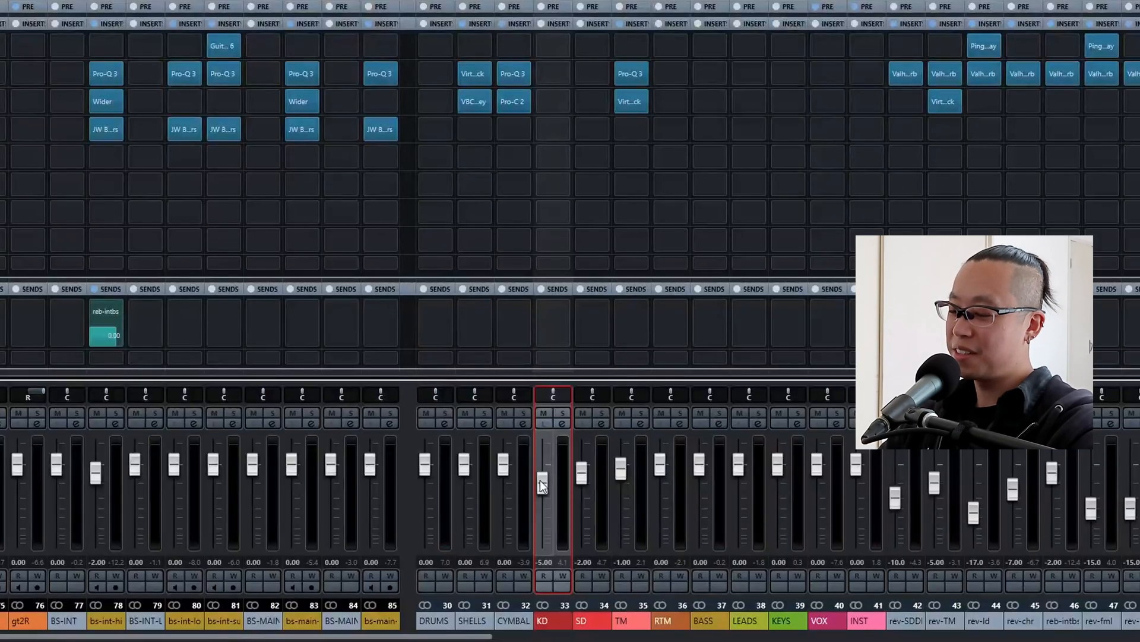
Lower the KD group fader to -7 dB while the mix plays.
{"action": "key", "text": "space"}
{"action": "scroll", "coordinate": [540, 480], "scroll_direction": "down", "scroll_amount": 2}
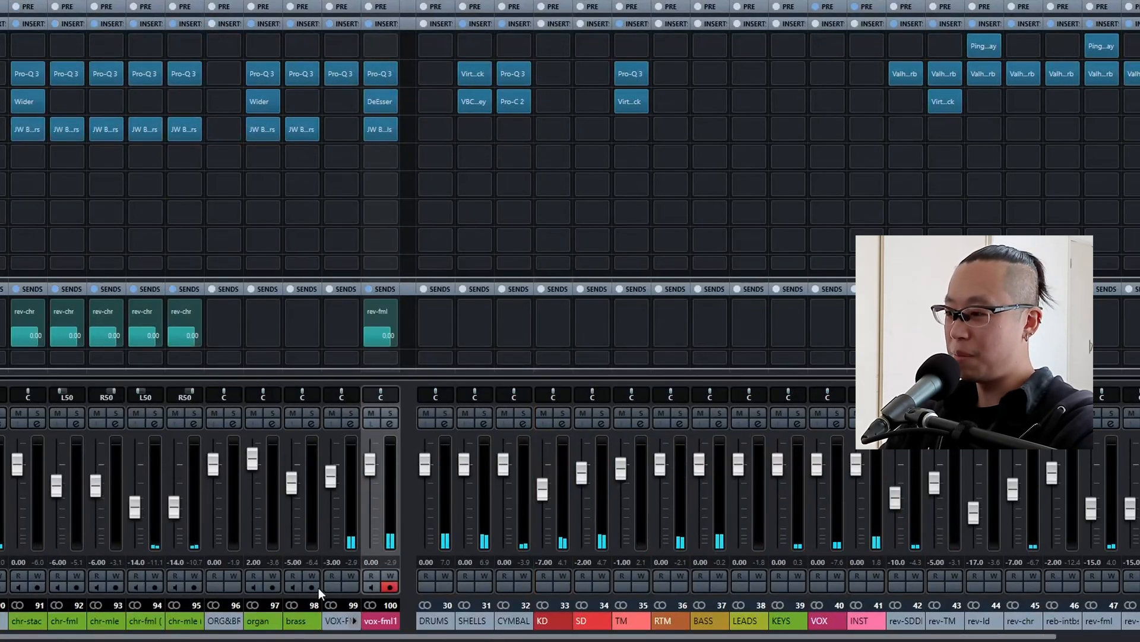
{"action": "scroll", "coordinate": [330, 477], "scroll_direction": "down", "scroll_amount": 1}
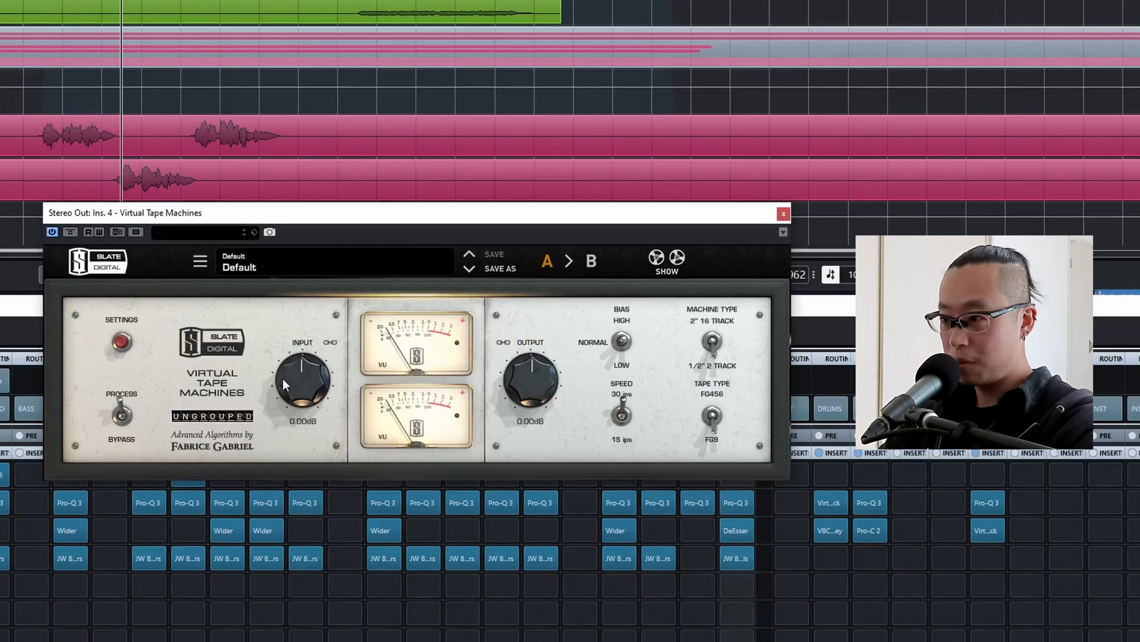
Audition Virtual Tape Machines input drive up to +18 dB, settling on +1.75 dB with the linked output at -1.75 dB.
{"action": "left_click_drag", "start_coordinate": [316, 372], "coordinate": [319, 347]}
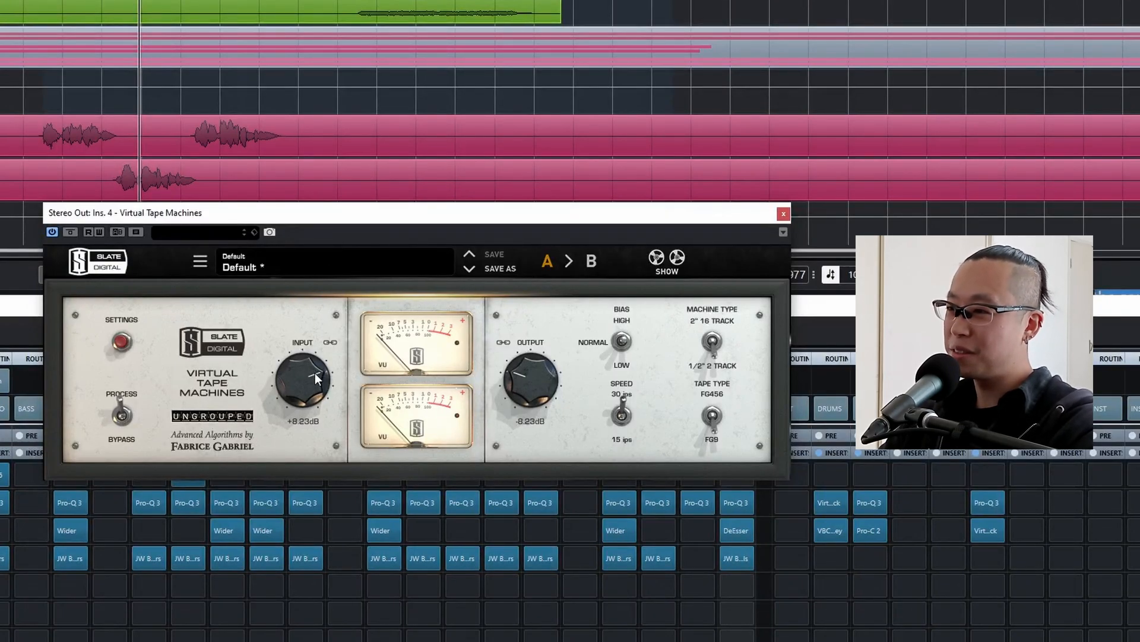
{"action": "left_click_drag", "start_coordinate": [311, 379], "coordinate": [315, 304]}
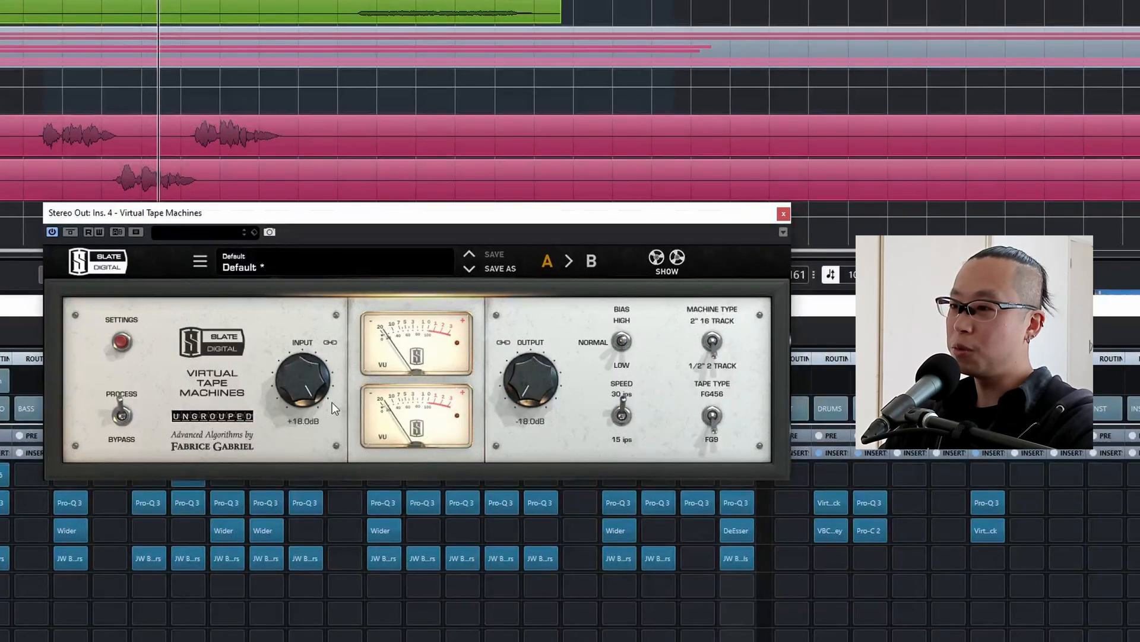
{"action": "left_click_drag", "start_coordinate": [301, 369], "coordinate": [313, 426]}
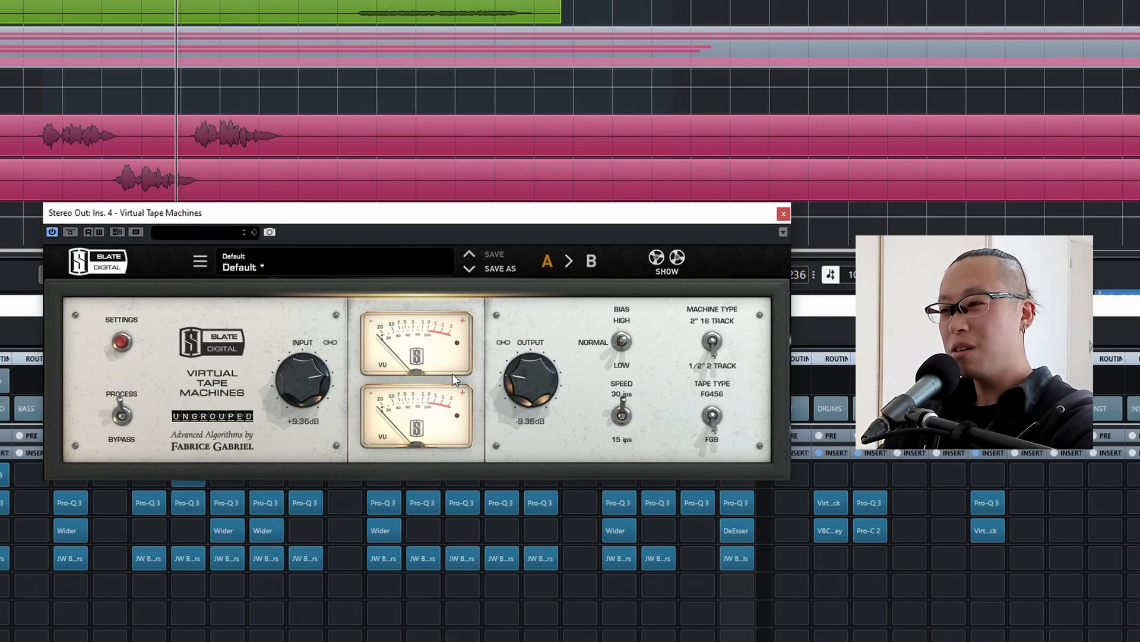
{"action": "mouse_move", "coordinate": [291, 376]}
{"action": "left_mouse_down"}
{"action": "mouse_move", "coordinate": [297, 403]}
{"action": "mouse_move", "coordinate": [302, 386]}
{"action": "left_mouse_up"}
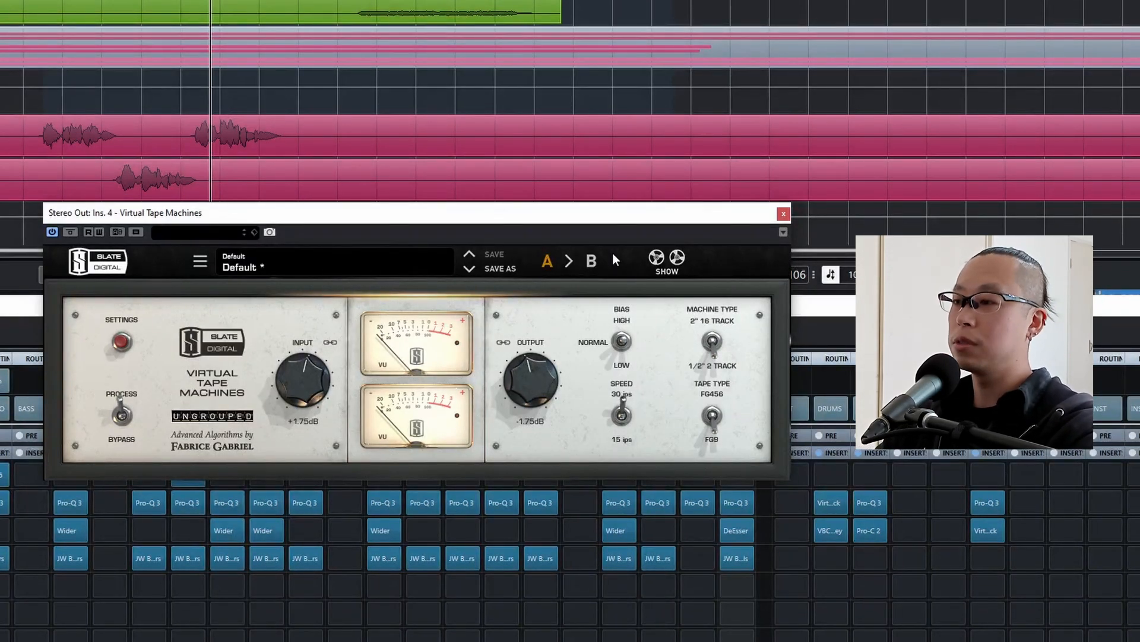
{"action": "left_click", "coordinate": [784, 214]}
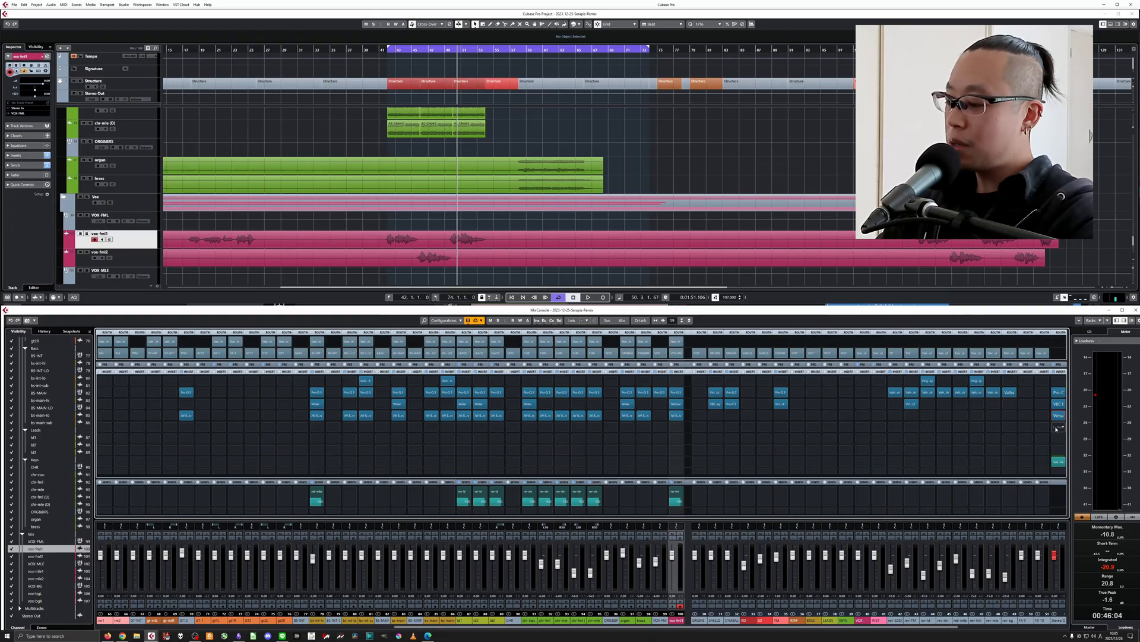
Insert Ozone 9 after the tape plug-in on the Stereo Out and order its modules as Exciter, Imager, Maximizer.
{"action": "left_click", "coordinate": [1057, 428]}
{"action": "type", "text": "ozo"}
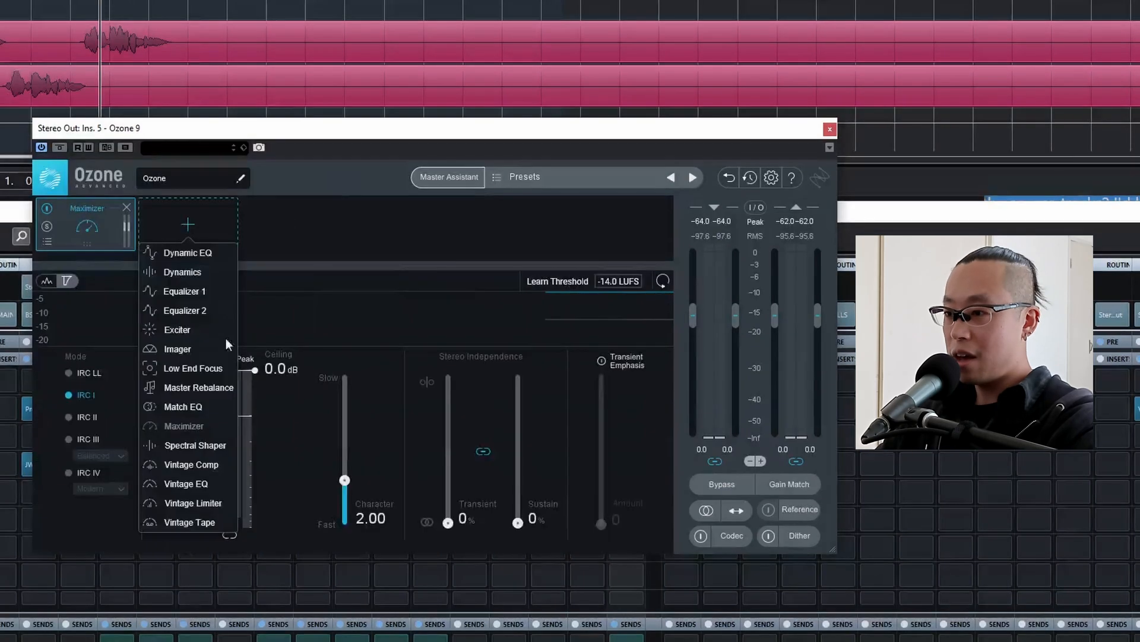
{"action": "left_click", "coordinate": [198, 330]}
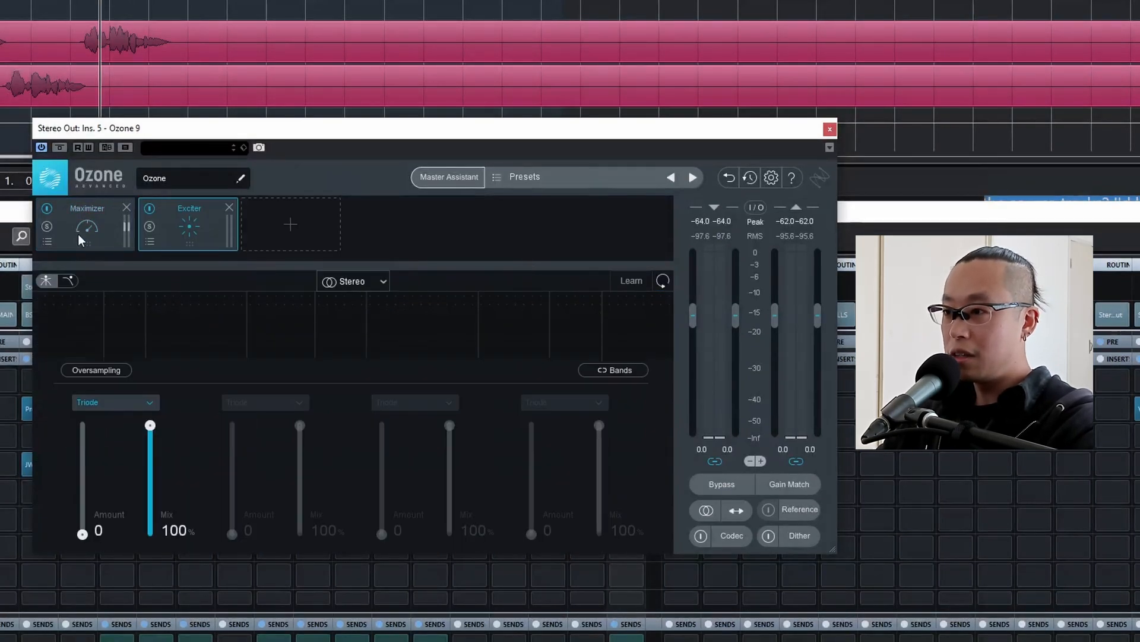
{"action": "left_click_drag", "start_coordinate": [77, 234], "coordinate": [229, 222]}
{"action": "left_click", "coordinate": [279, 221]}
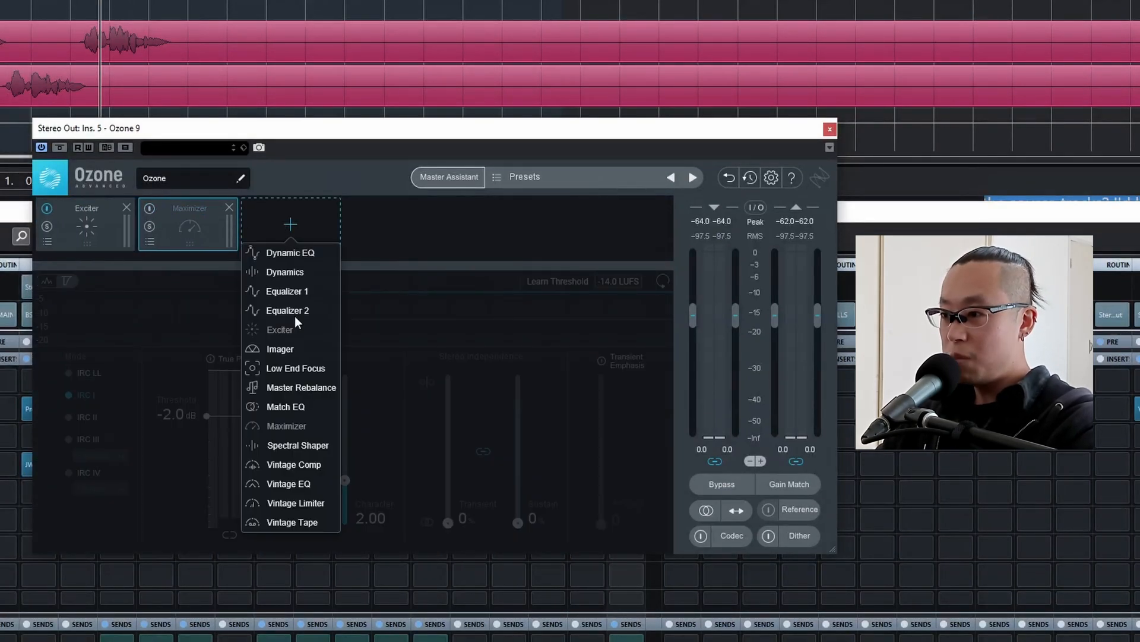
{"action": "left_click", "coordinate": [291, 348]}
{"action": "left_click_drag", "start_coordinate": [280, 235], "coordinate": [105, 227]}
Split the Ozone Exciter into three bands with crossovers at 3 kHz and 7 kHz.
{"action": "left_click", "coordinate": [105, 227]}
{"action": "left_click", "coordinate": [368, 304]}
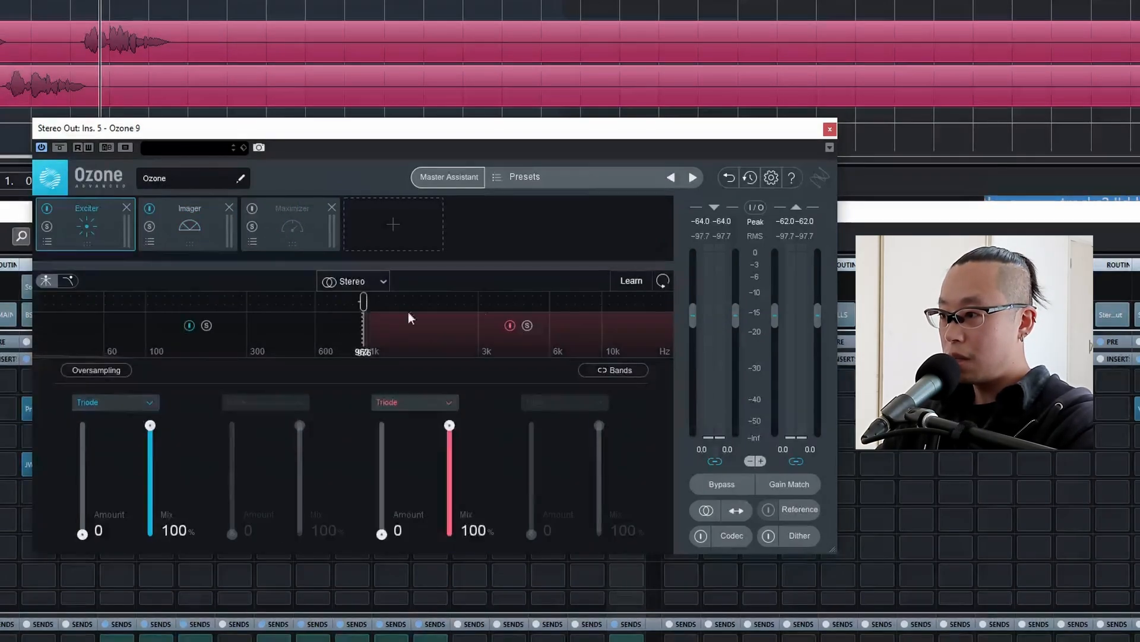
{"action": "left_click", "coordinate": [541, 302]}
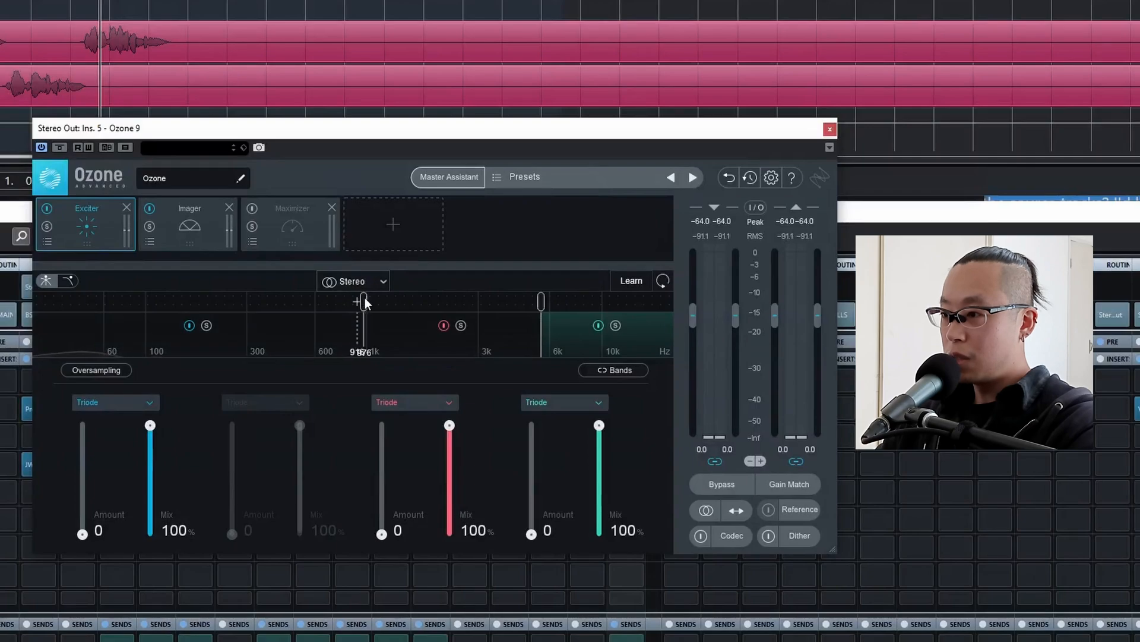
{"action": "double_click", "coordinate": [363, 351]}
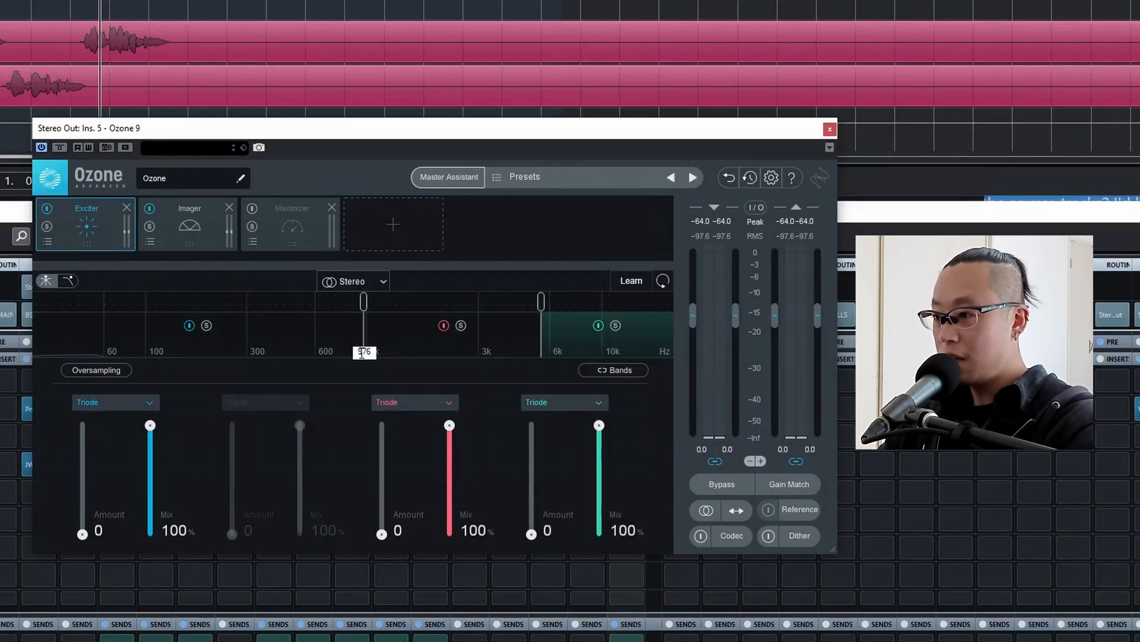
{"action": "type", "text": "3.0k"}
{"action": "key", "text": "Return"}
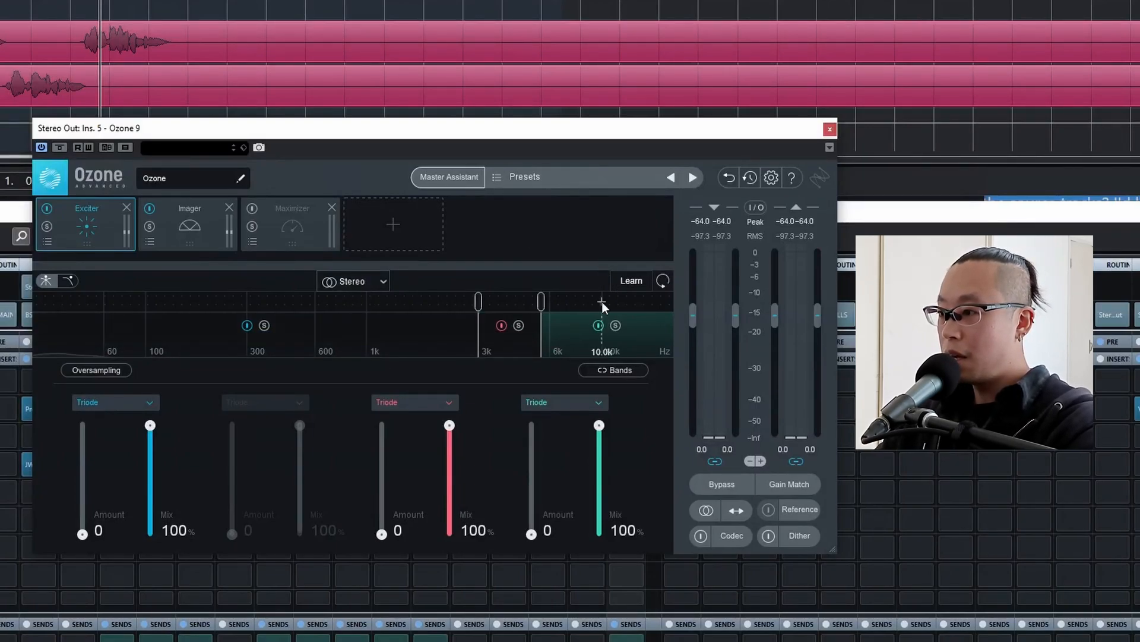
{"action": "double_click", "coordinate": [539, 352]}
{"action": "type", "text": "7k"}
{"action": "key", "text": "Return"}
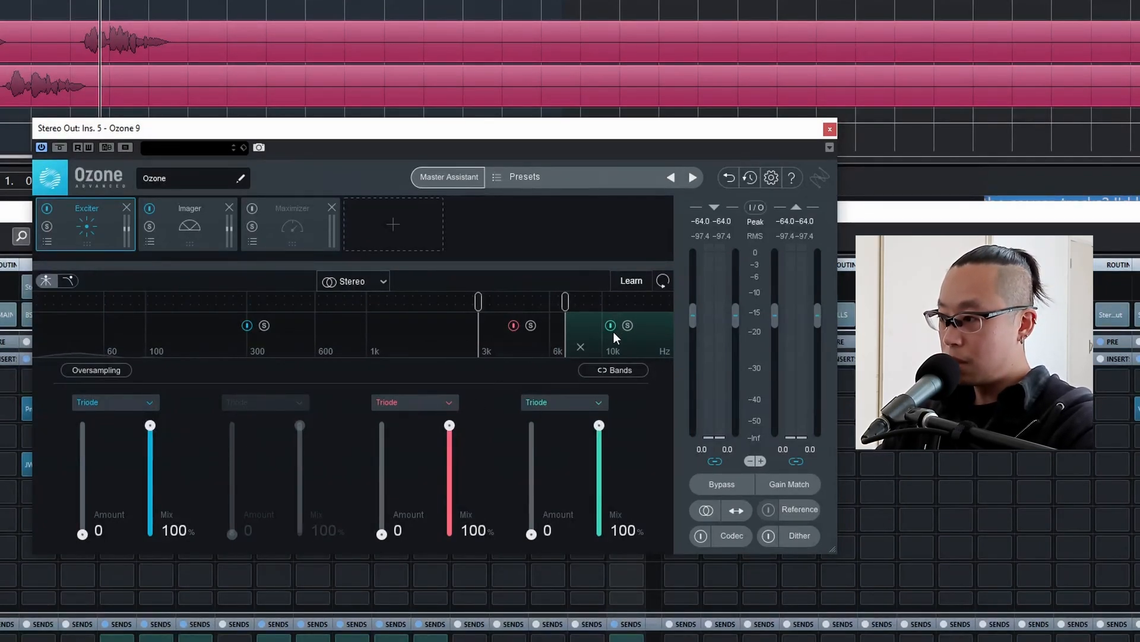
Set the Exciter's top band Amount to 8.0 while auditioning it soloed and in the full mix, and compare it with the band bypassed.
{"action": "left_click", "coordinate": [628, 325]}
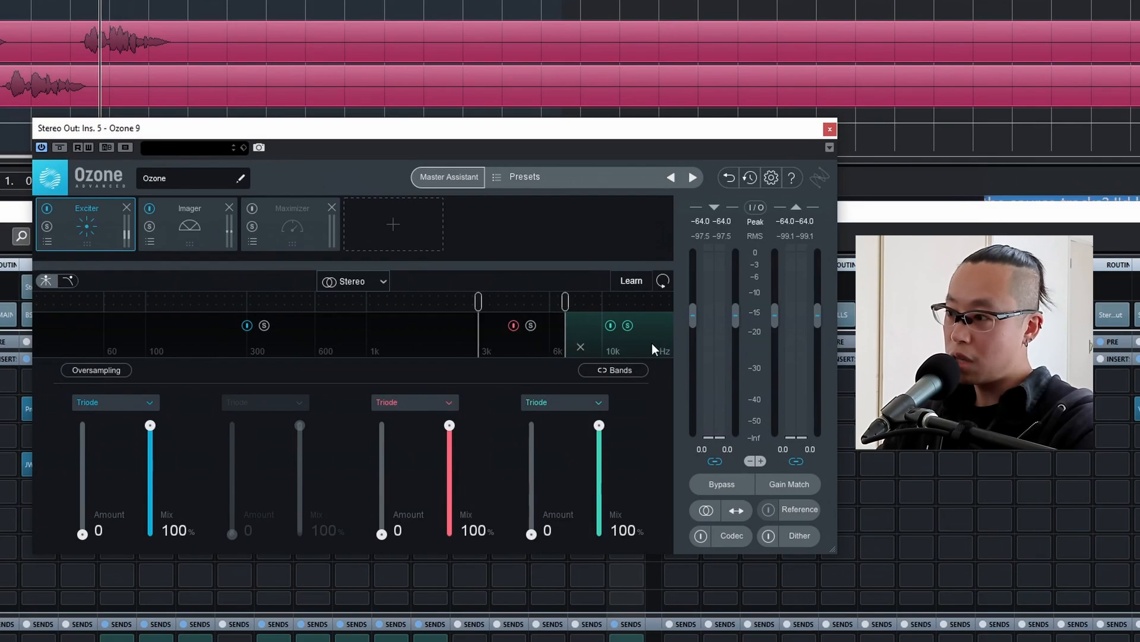
{"action": "key", "text": "space"}
{"action": "mouse_move", "coordinate": [533, 535]}
{"action": "left_mouse_down"}
{"action": "mouse_move", "coordinate": [532, 425]}
{"action": "mouse_move", "coordinate": [539, 537]}
{"action": "mouse_move", "coordinate": [532, 500]}
{"action": "mouse_move", "coordinate": [519, 574]}
{"action": "mouse_move", "coordinate": [533, 515]}
{"action": "left_mouse_up"}
{"action": "left_click", "coordinate": [628, 325]}
{"action": "left_click_drag", "start_coordinate": [533, 502], "coordinate": [537, 469]}
{"action": "left_click", "coordinate": [555, 535]}
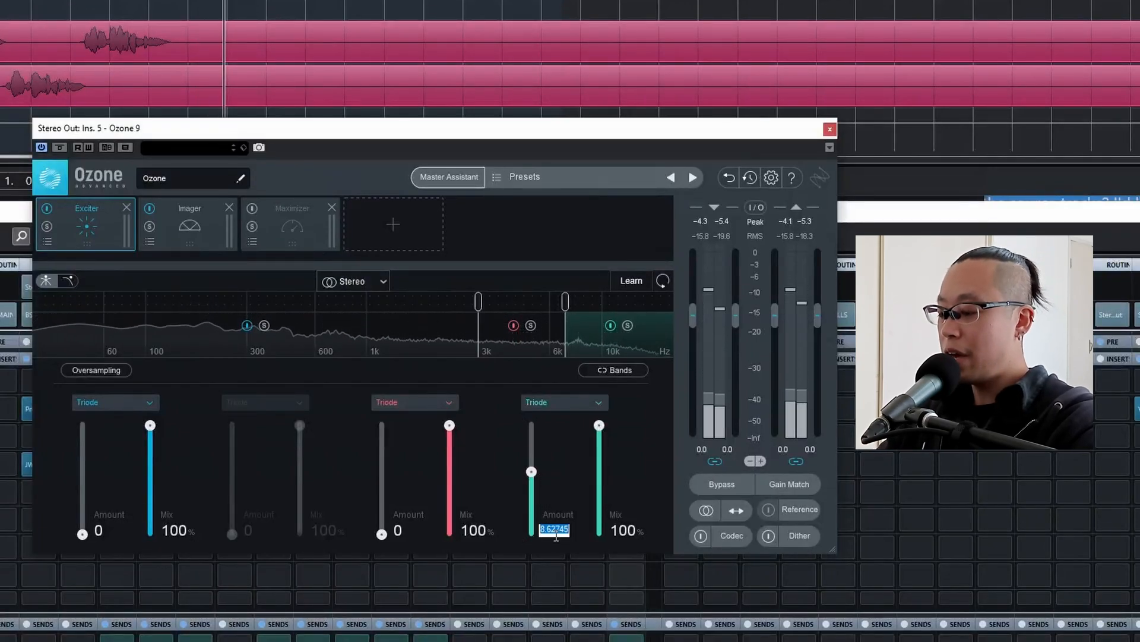
{"action": "type", "text": "8"}
{"action": "key", "text": "Return"}
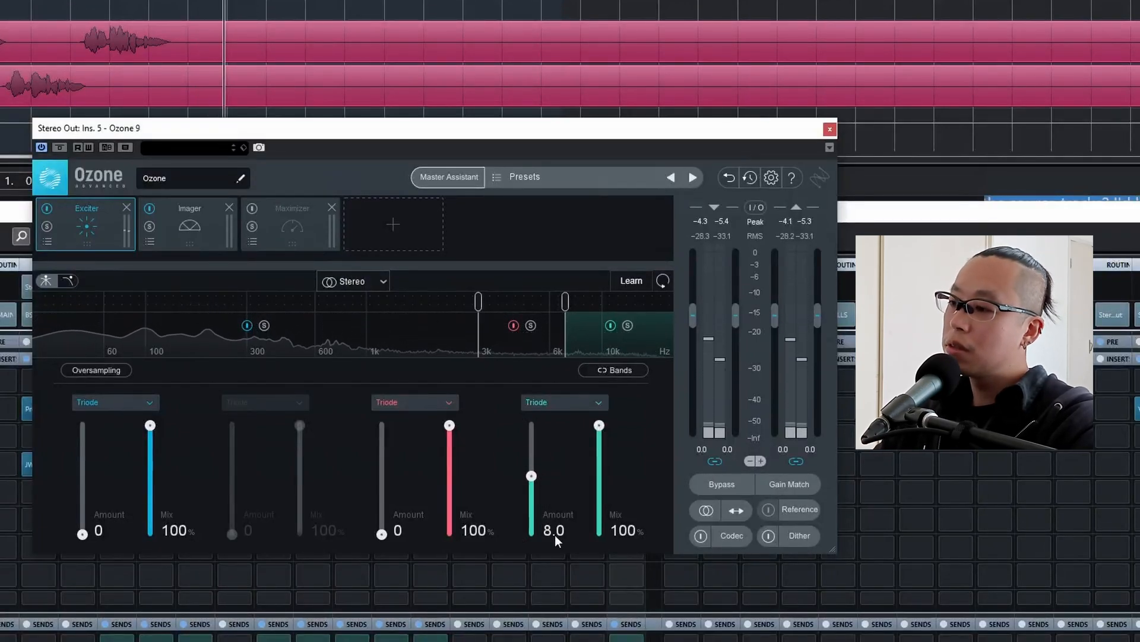
{"action": "left_click", "coordinate": [609, 325]}
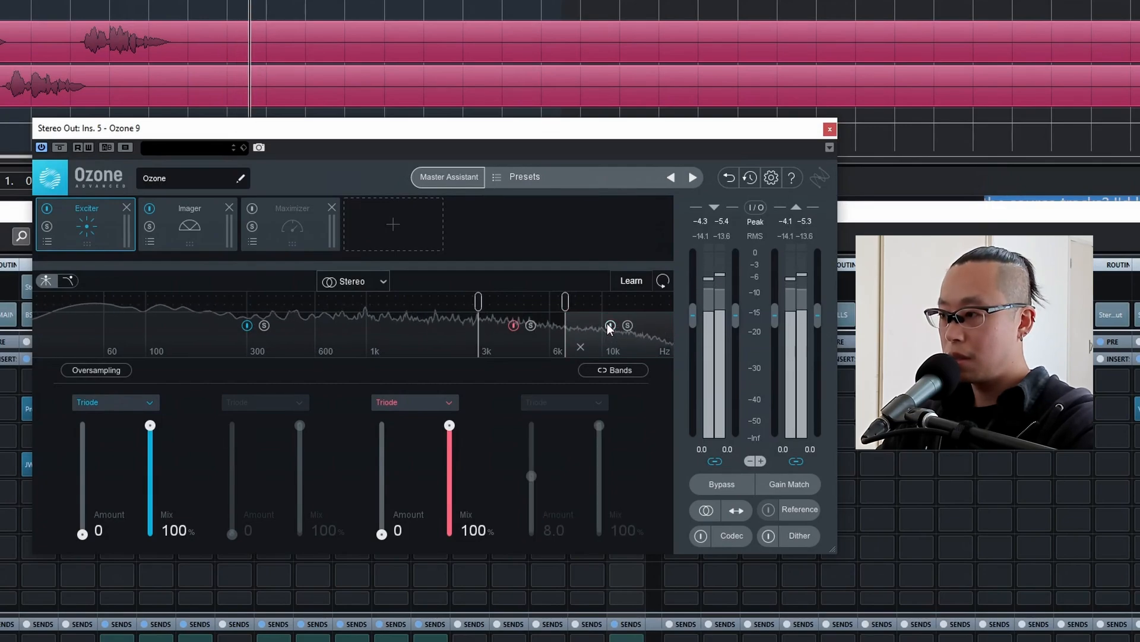
{"action": "left_click", "coordinate": [610, 325]}
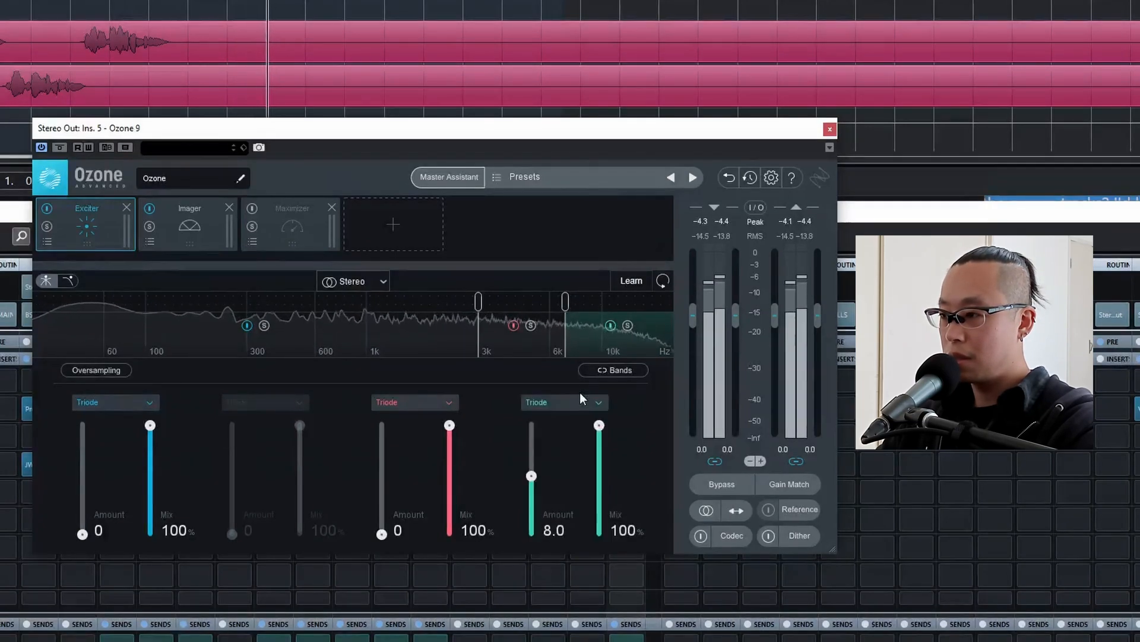
{"action": "key", "text": "space"}
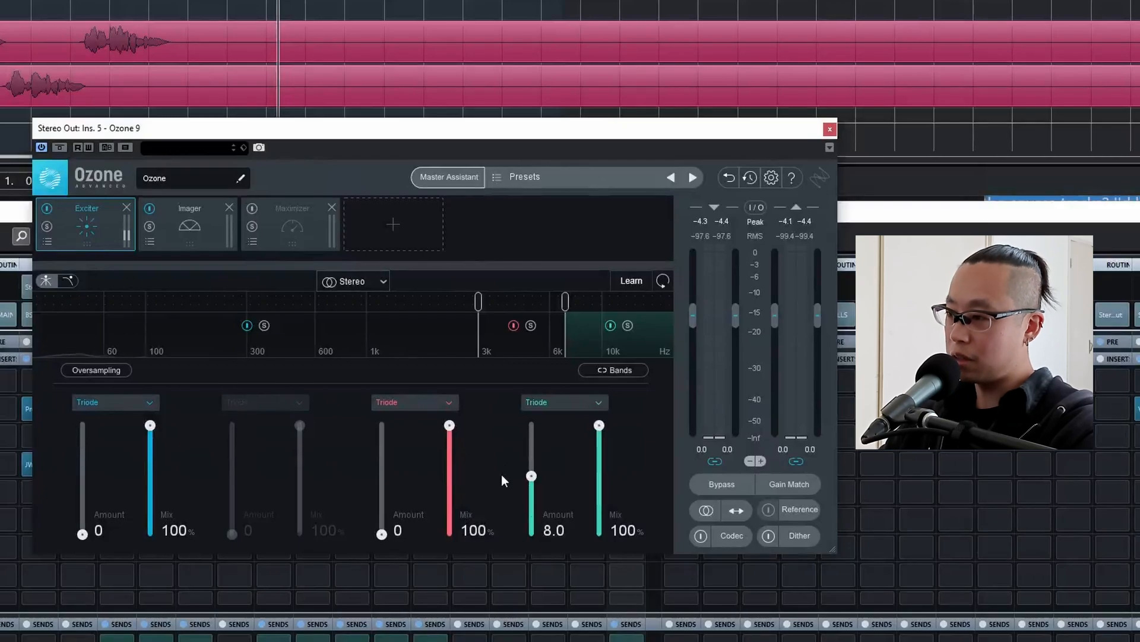
Audition extra excitation on the Exciter's 3–7 kHz band, soloed and in the full mix, returning its Amount to 0.
{"action": "left_click", "coordinate": [532, 324]}
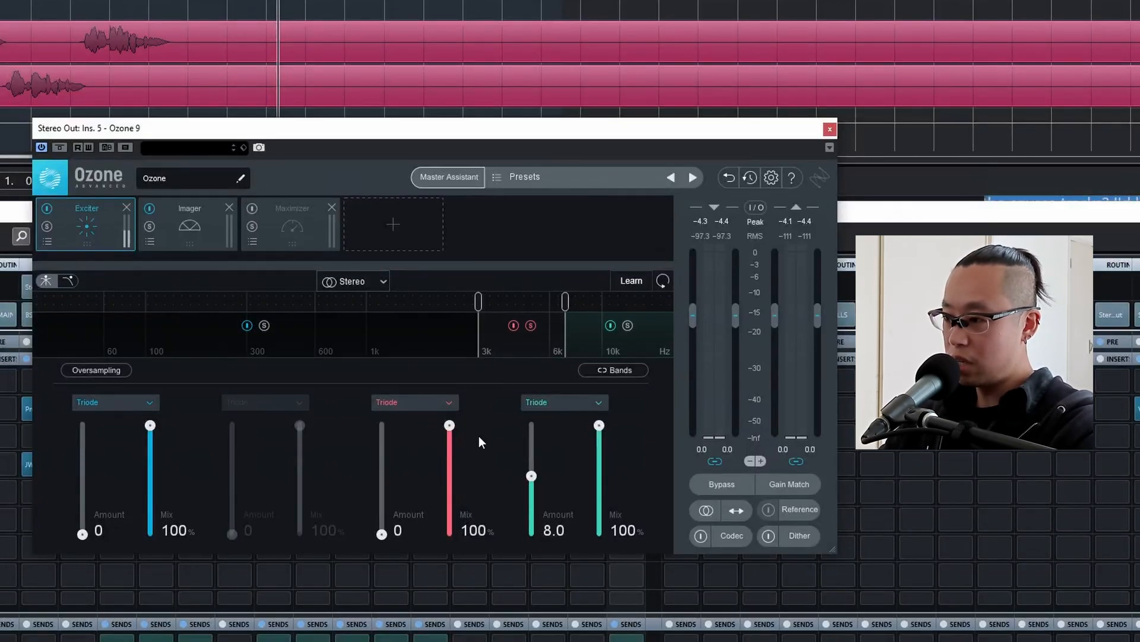
{"action": "key", "text": "space"}
{"action": "mouse_move", "coordinate": [380, 534]}
{"action": "left_mouse_down"}
{"action": "mouse_move", "coordinate": [379, 441]}
{"action": "mouse_move", "coordinate": [381, 534]}
{"action": "left_mouse_up"}
{"action": "left_click", "coordinate": [529, 326]}
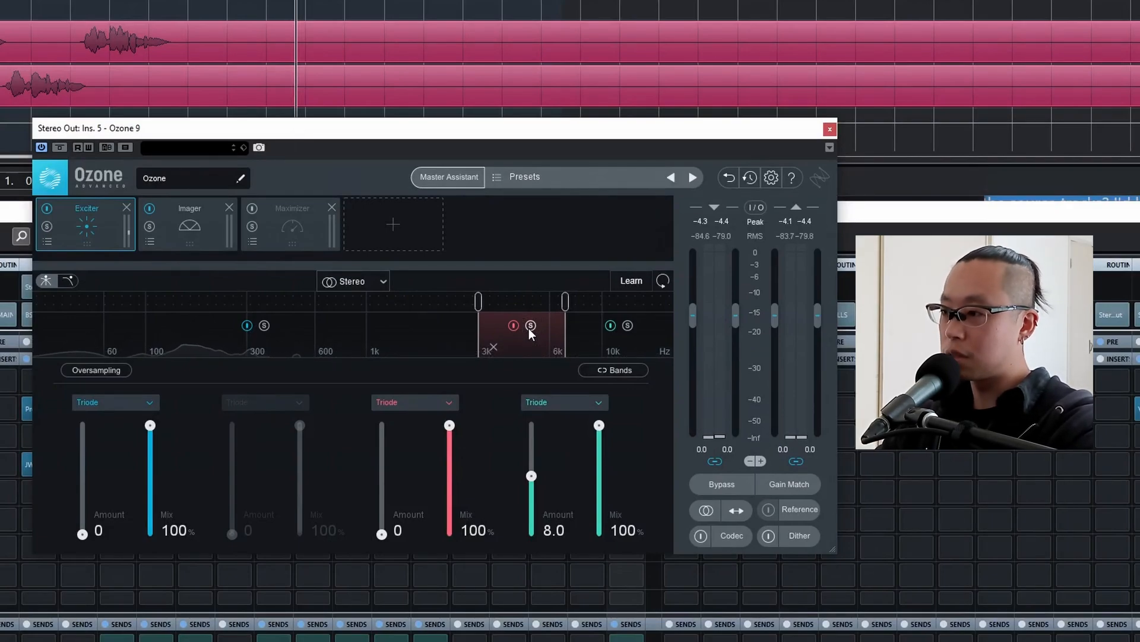
{"action": "key", "text": "space"}
{"action": "mouse_move", "coordinate": [382, 533]}
{"action": "left_mouse_down"}
{"action": "mouse_move", "coordinate": [382, 425]}
{"action": "mouse_move", "coordinate": [382, 536]}
{"action": "left_mouse_up"}
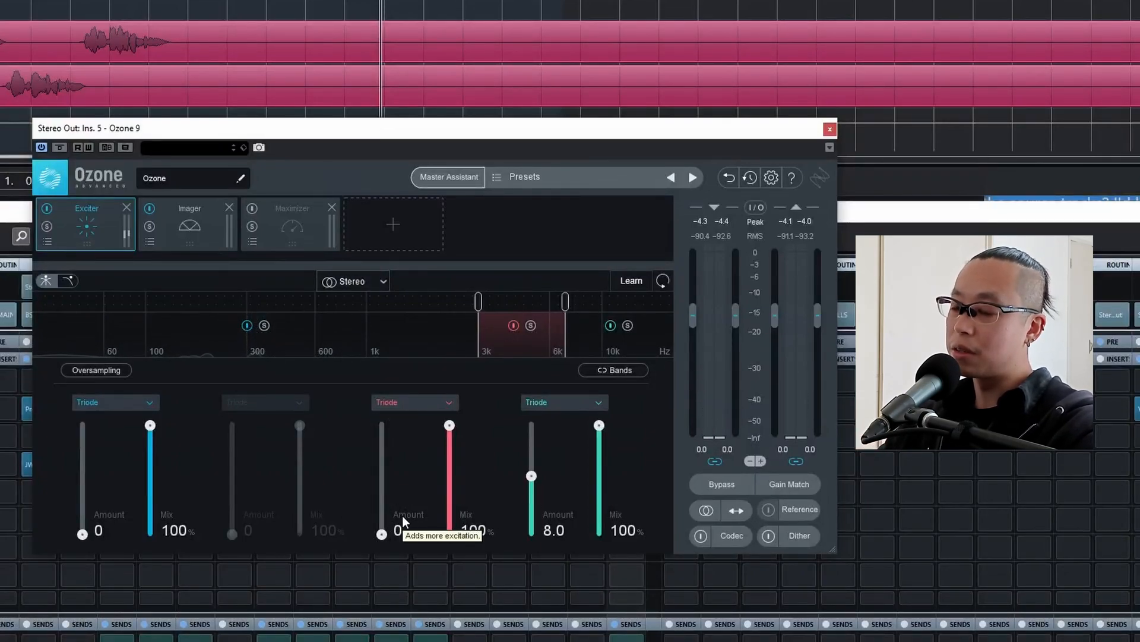
{"action": "scroll", "coordinate": [395, 529], "scroll_direction": "up", "scroll_amount": 3}
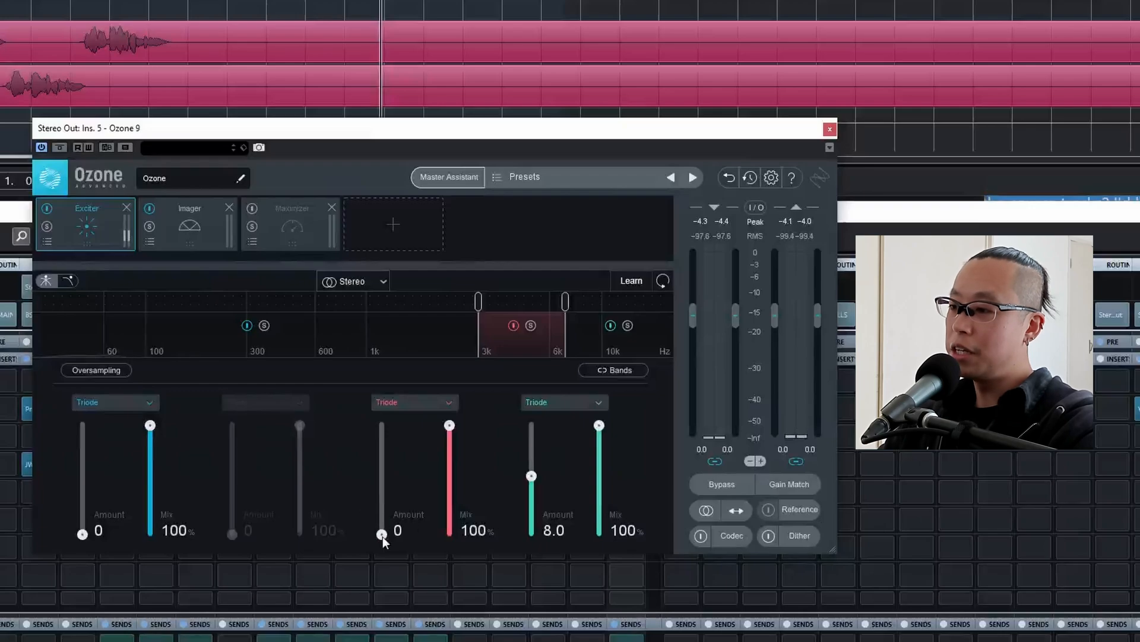
Set the Exciter's 3–7 kHz band Amount to 4.0, comparing it with 3.0 during playback.
{"action": "key", "text": "space"}
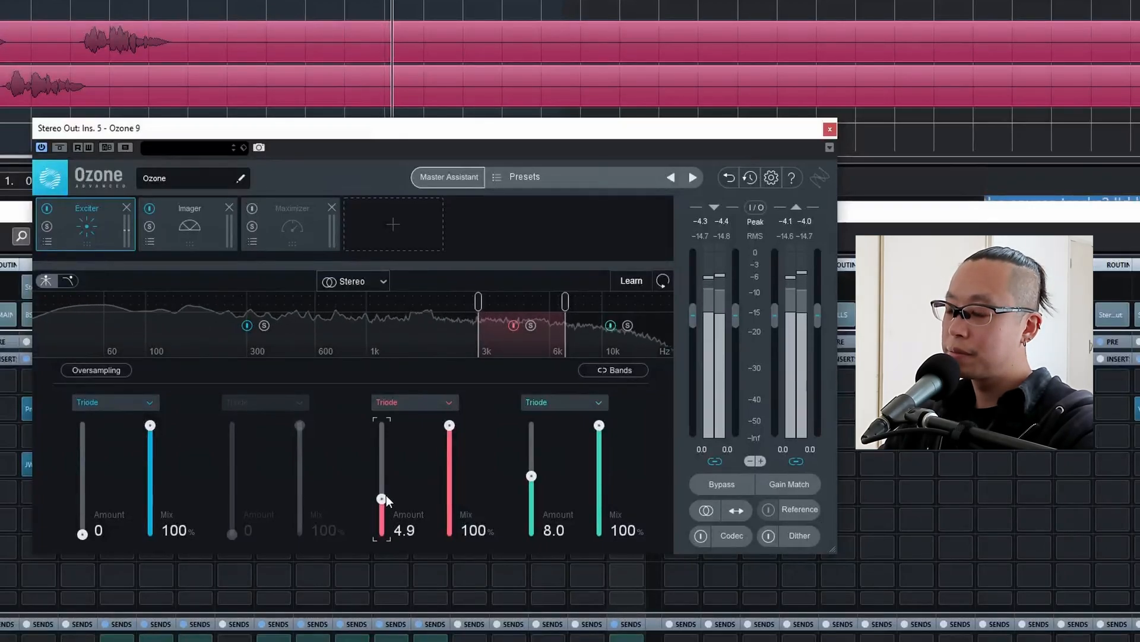
{"action": "left_click_drag", "start_coordinate": [382, 534], "coordinate": [386, 492]}
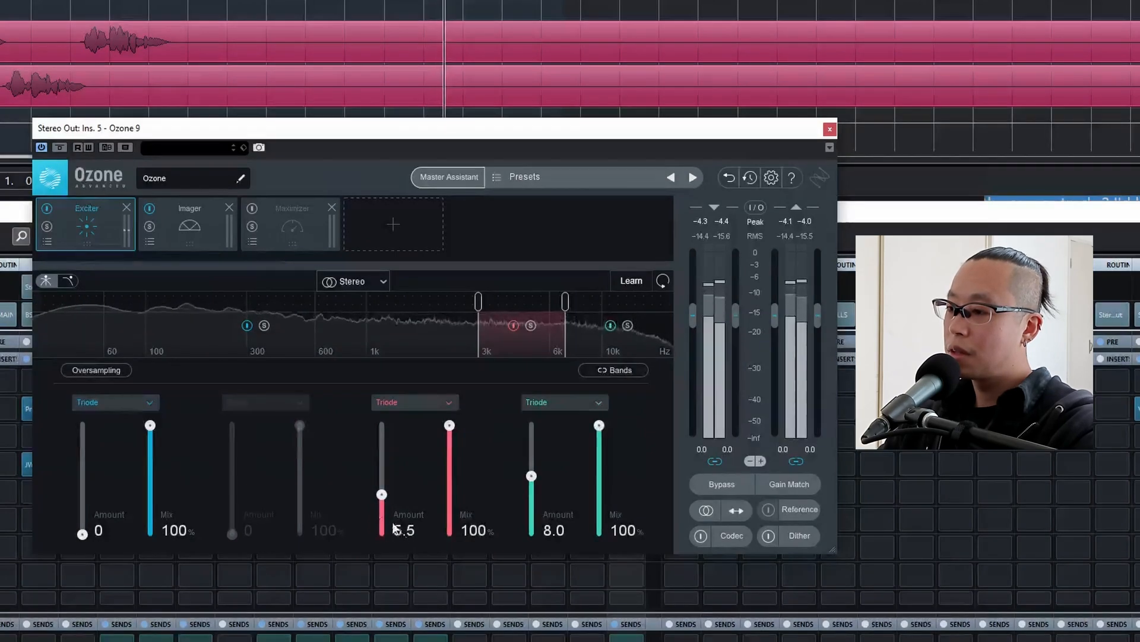
{"action": "type", "text": "4"}
{"action": "key", "text": "Return"}
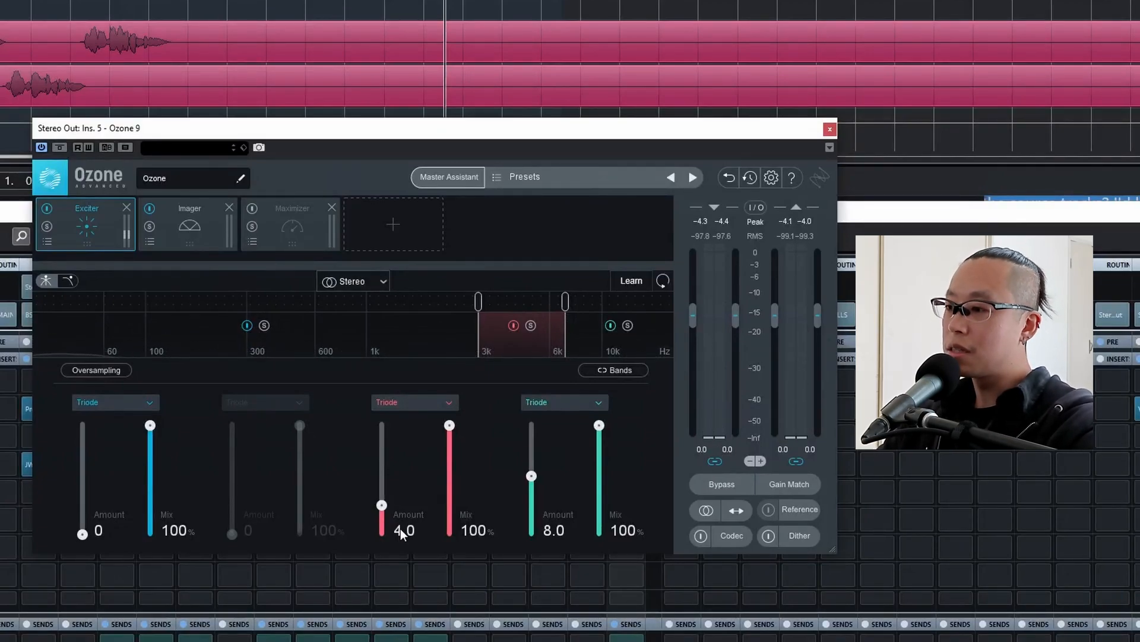
{"action": "key", "text": "space"}
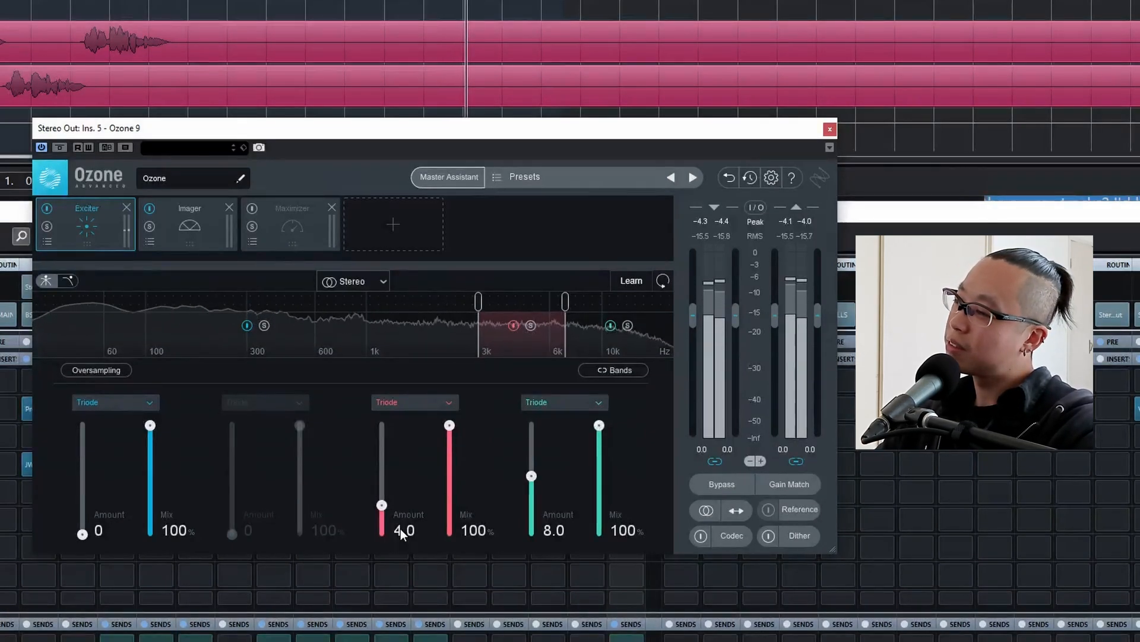
{"action": "left_click", "coordinate": [400, 528]}
{"action": "type", "text": "3"}
{"action": "key", "text": "Return"}
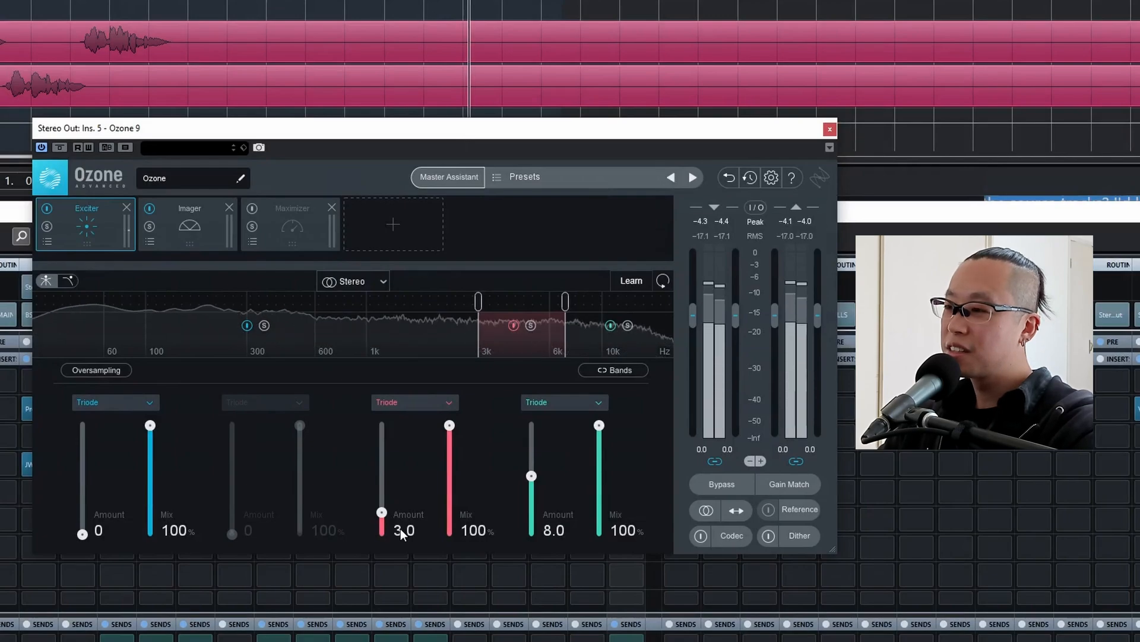
{"action": "left_click", "coordinate": [401, 529]}
{"action": "type", "text": "4"}
{"action": "key", "text": "Return"}
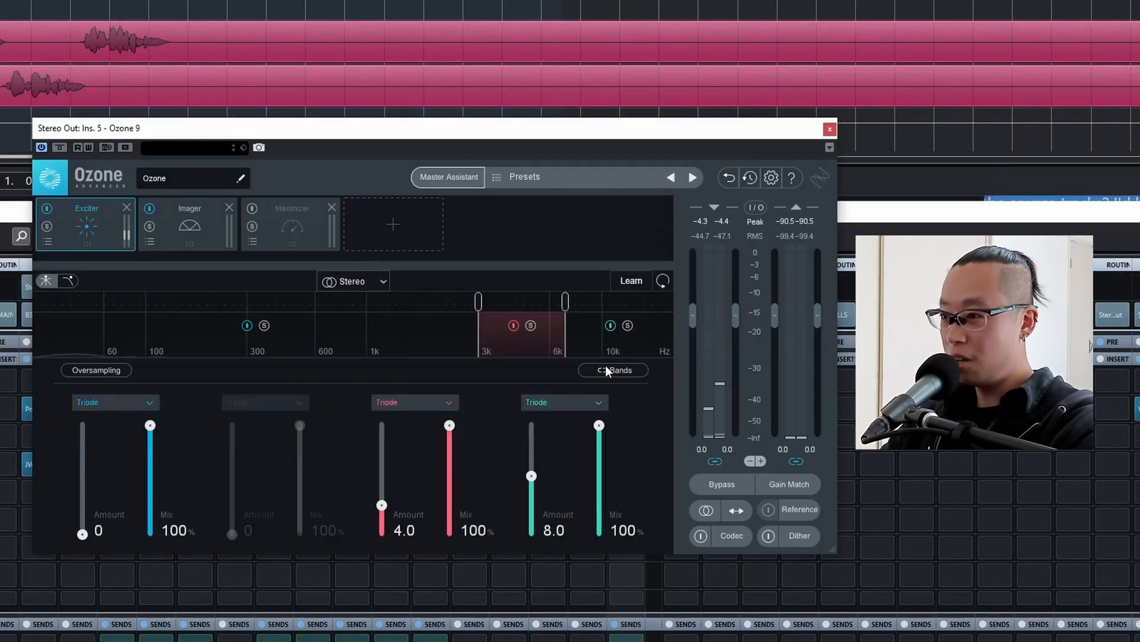
Widen the Imager's Band 4 to a width of 50 while auditioning it soloed and in the full mix.
{"action": "left_click", "coordinate": [195, 209]}
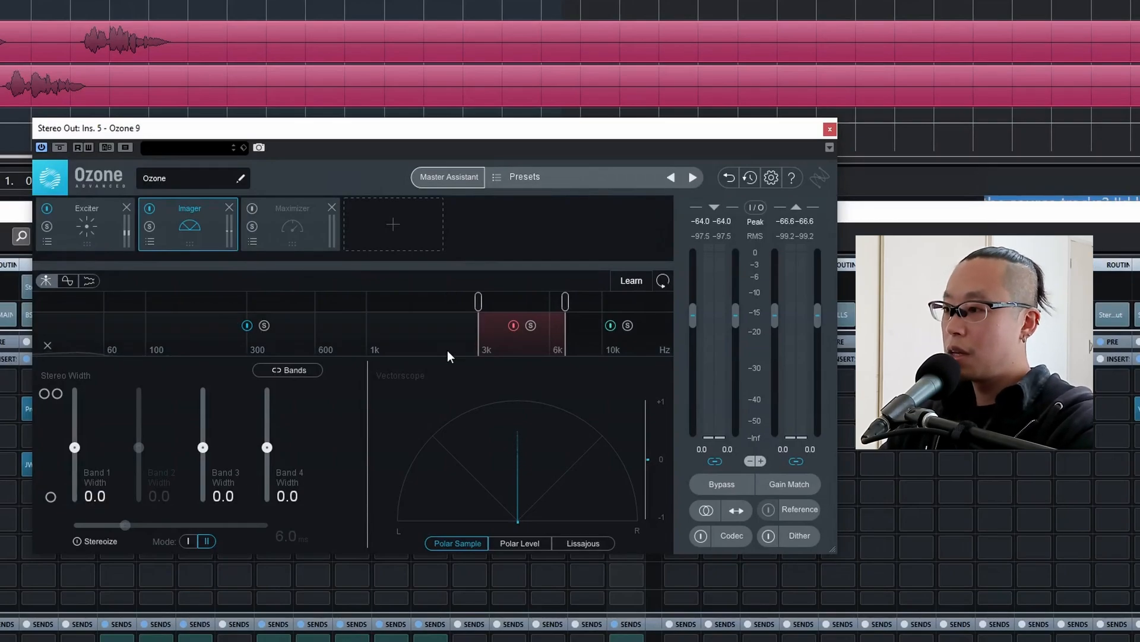
{"action": "key", "text": "space"}
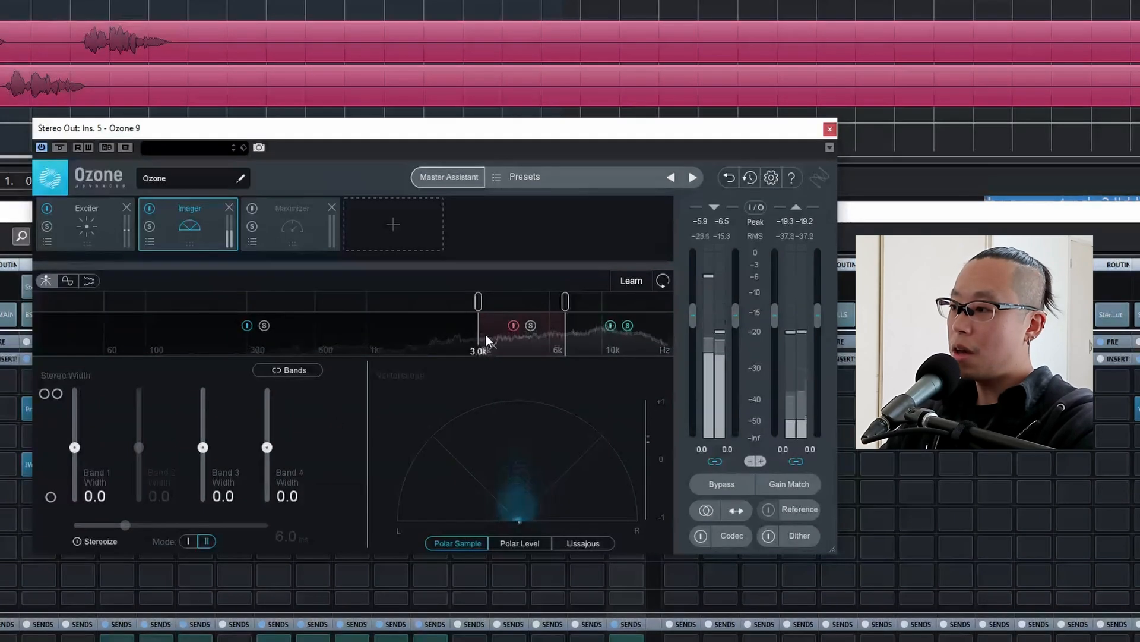
{"action": "left_click_drag", "start_coordinate": [266, 447], "coordinate": [268, 433]}
{"action": "left_click_drag", "start_coordinate": [268, 392], "coordinate": [284, 437]}
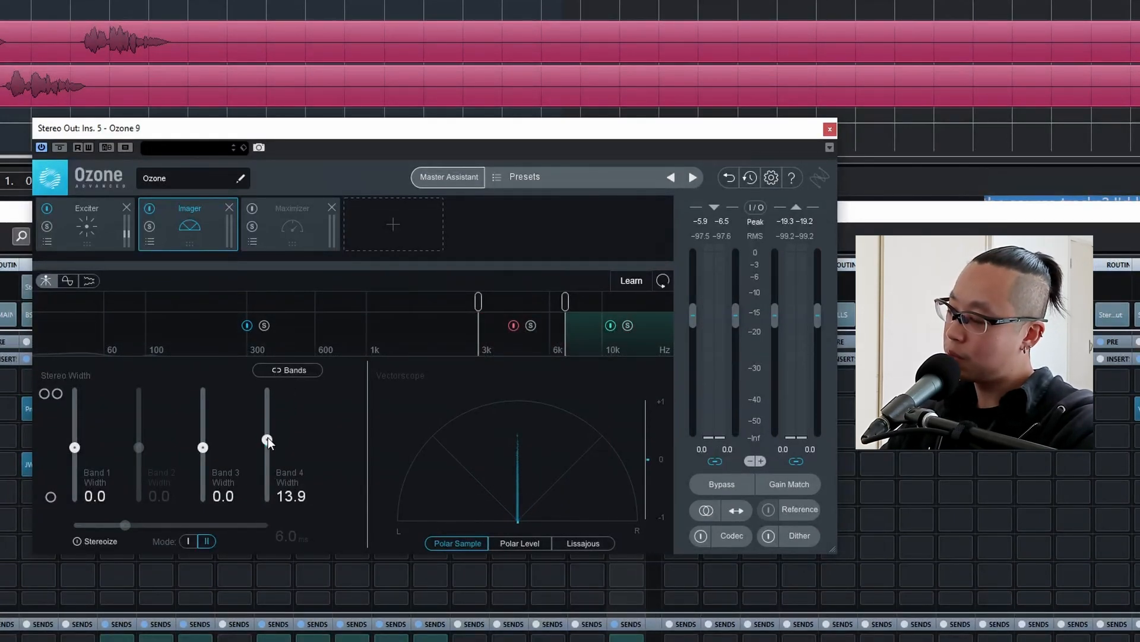
{"action": "key", "text": "space"}
{"action": "mouse_move", "coordinate": [268, 437]}
{"action": "left_mouse_down"}
{"action": "mouse_move", "coordinate": [268, 351]}
{"action": "mouse_move", "coordinate": [261, 445]}
{"action": "mouse_move", "coordinate": [269, 383]}
{"action": "mouse_move", "coordinate": [263, 436]}
{"action": "mouse_move", "coordinate": [266, 423]}
{"action": "left_mouse_up"}
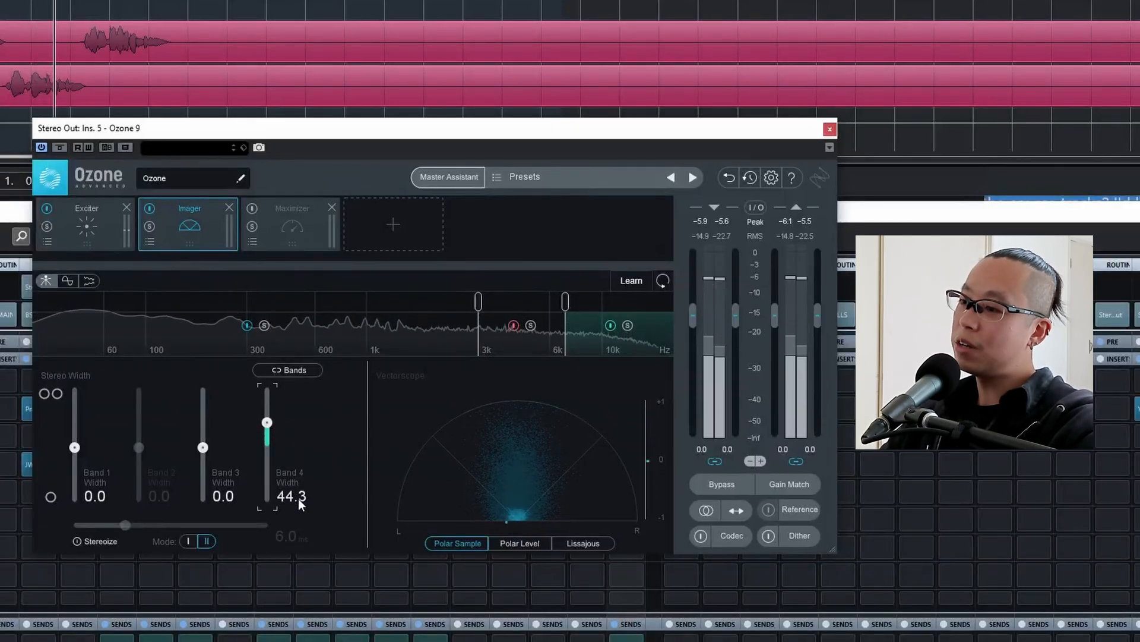
{"action": "left_click", "coordinate": [298, 499]}
{"action": "type", "text": "50"}
{"action": "key", "text": "Return"}
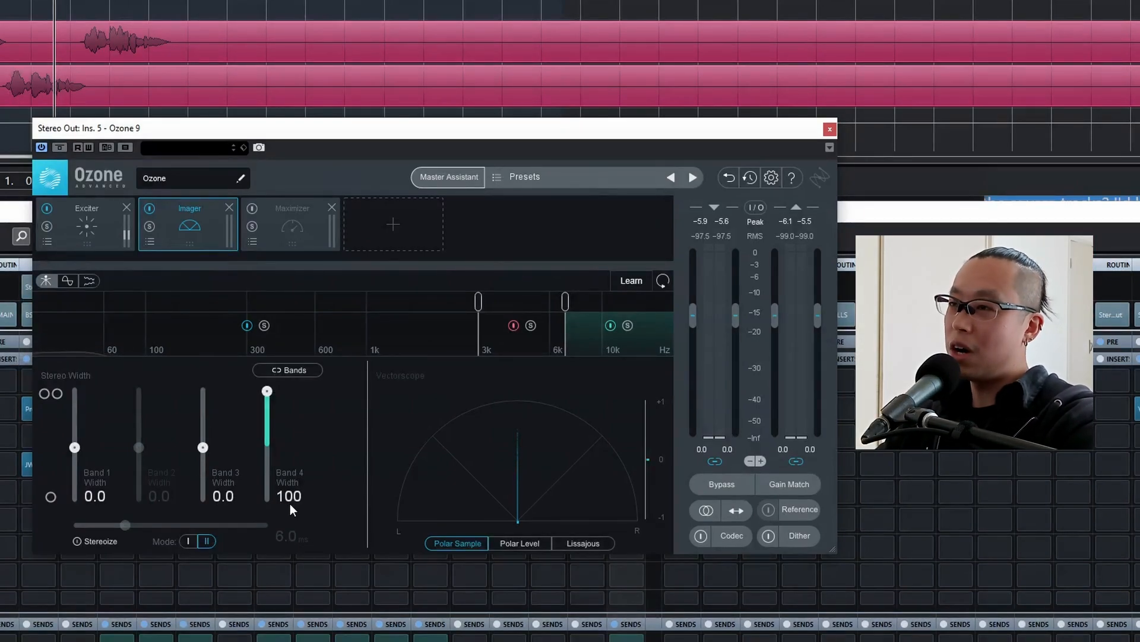
Audition the Imager's Band 4 at a width of 100, undo it, and play the mix with the width restored to 50.0.
{"action": "key", "text": "space"}
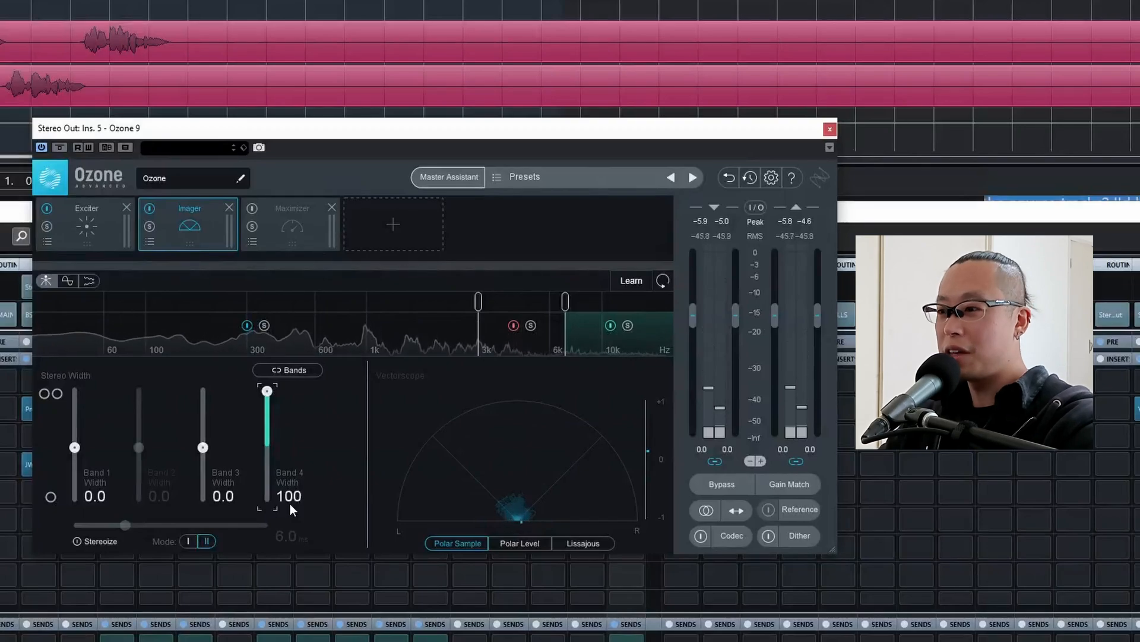
{"action": "key", "text": "ctrl+z"}
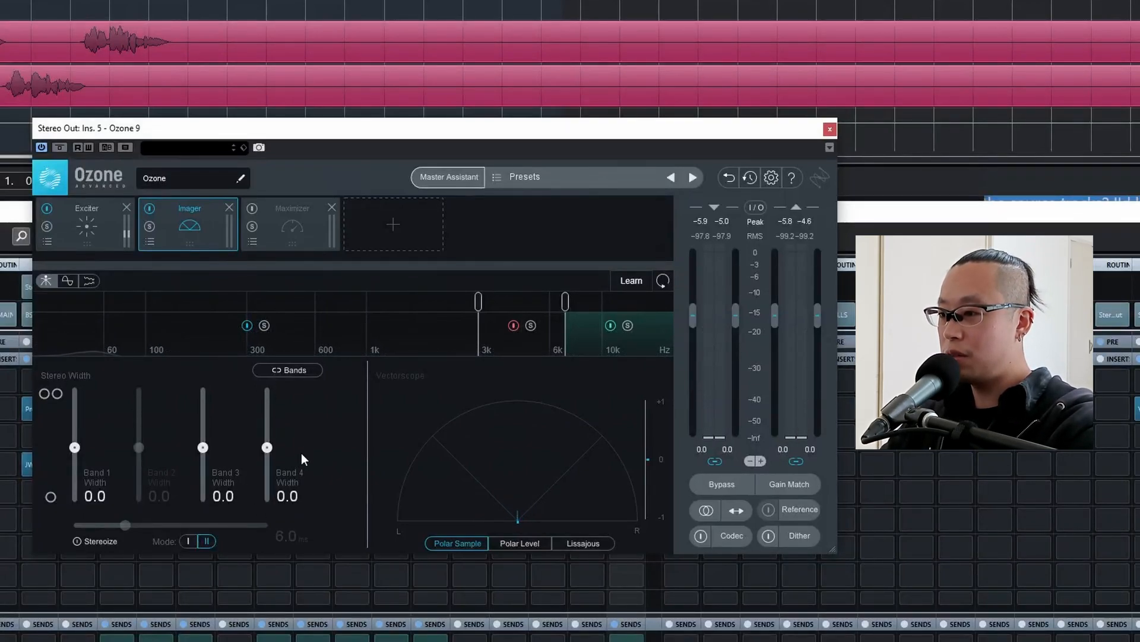
{"action": "double_click", "coordinate": [288, 492]}
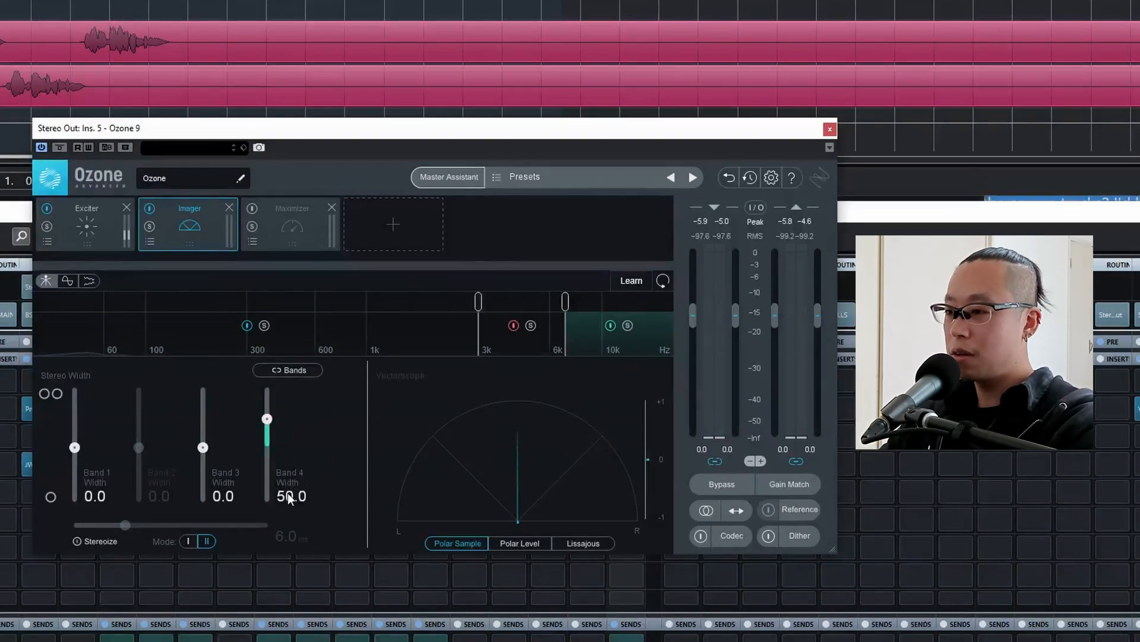
{"action": "key", "text": "space"}
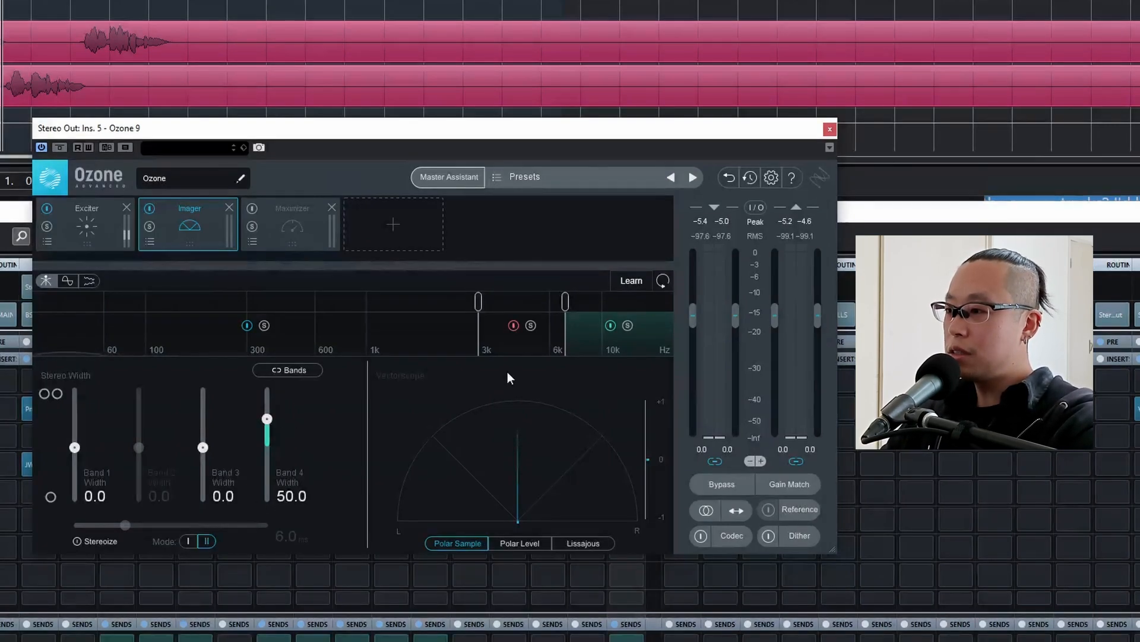
Audition the Imager's Band 3 soloed with its width raised up to 100, comparing it with the band bypassed and in the full mix.
{"action": "left_click", "coordinate": [530, 325]}
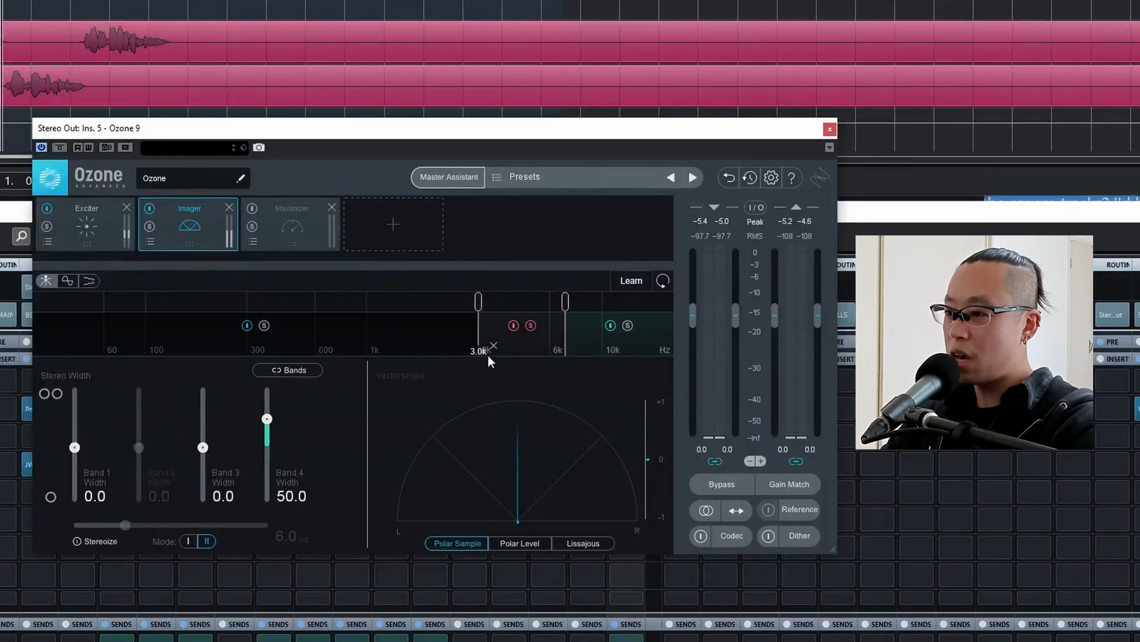
{"action": "key", "text": "space"}
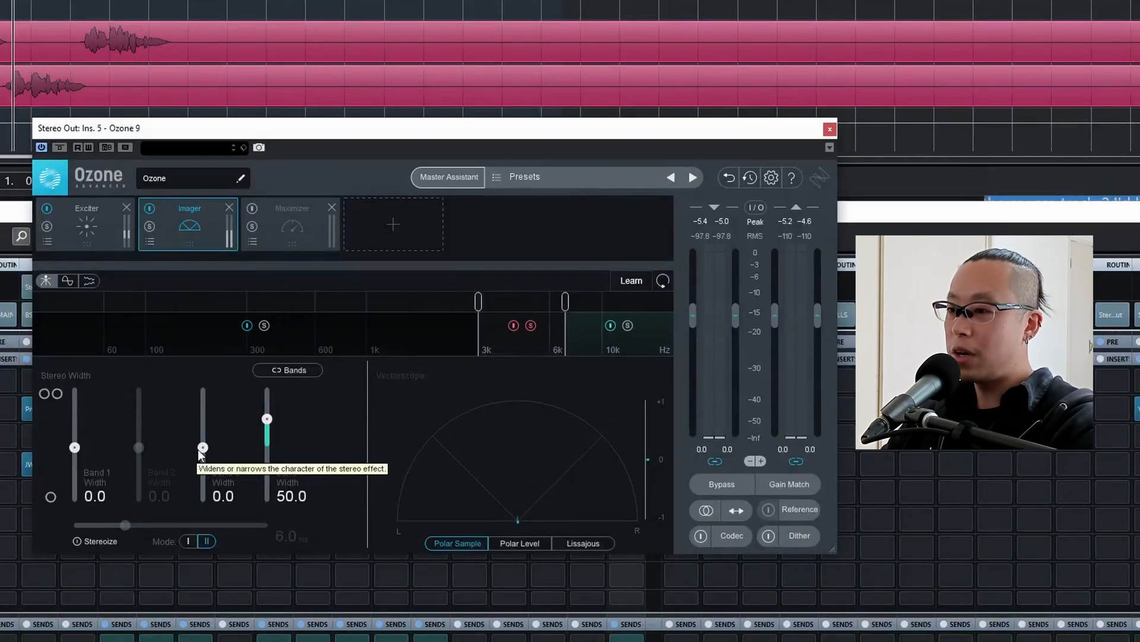
{"action": "key", "text": "space"}
{"action": "mouse_move", "coordinate": [200, 452]}
{"action": "left_mouse_down"}
{"action": "mouse_move", "coordinate": [206, 373]}
{"action": "mouse_move", "coordinate": [210, 448]}
{"action": "left_mouse_up"}
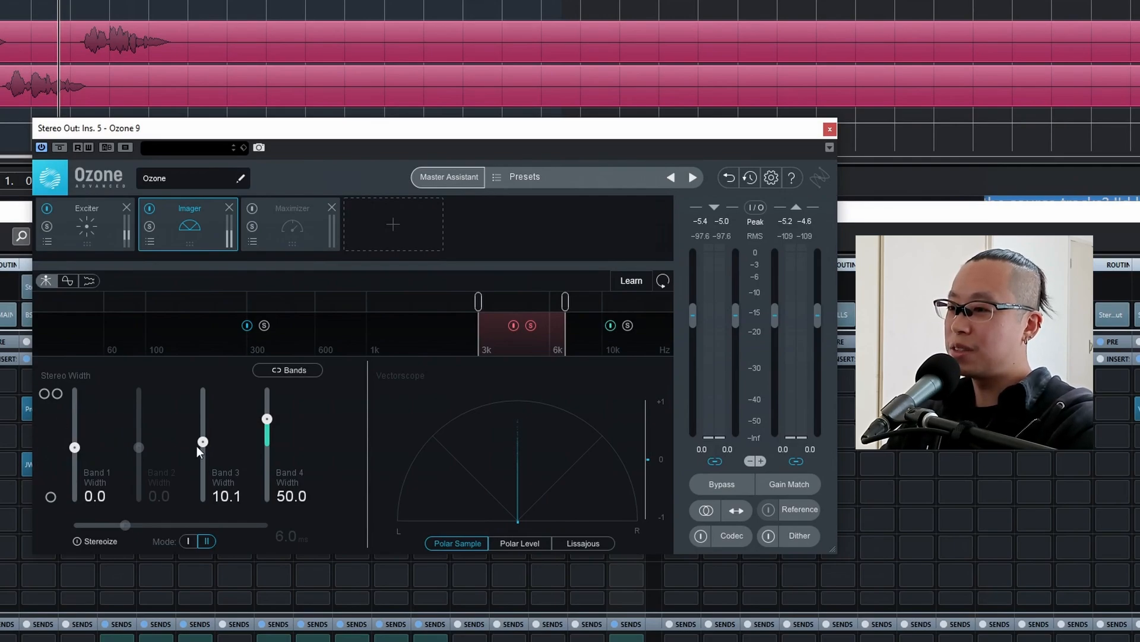
{"action": "left_click_drag", "start_coordinate": [197, 446], "coordinate": [326, 257]}
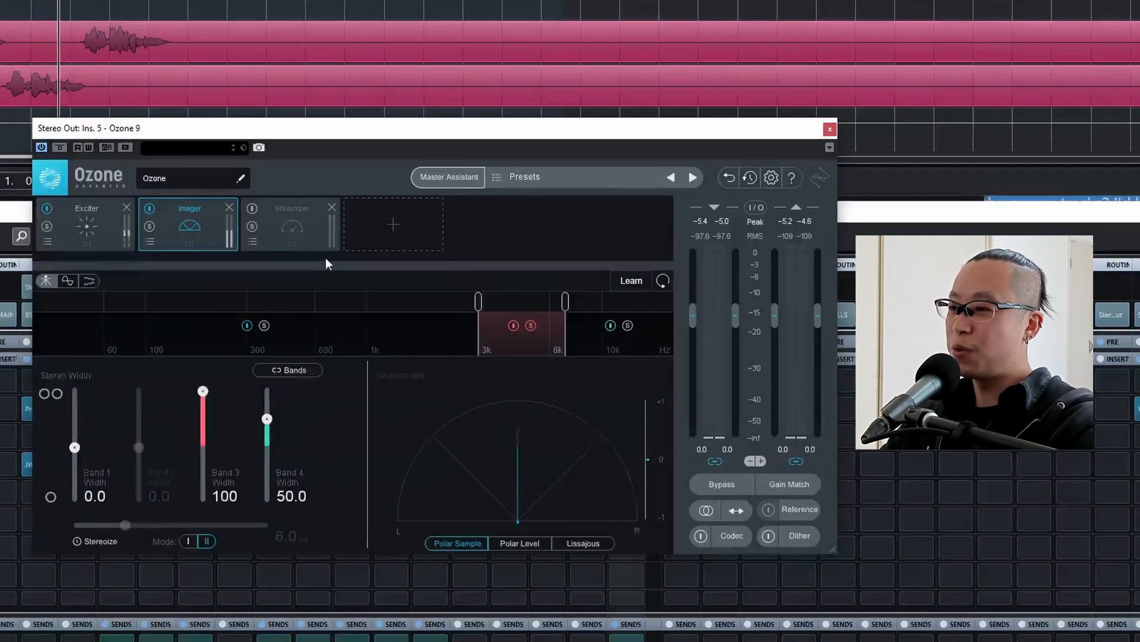
{"action": "left_click", "coordinate": [516, 324]}
{"action": "key", "text": "space"}
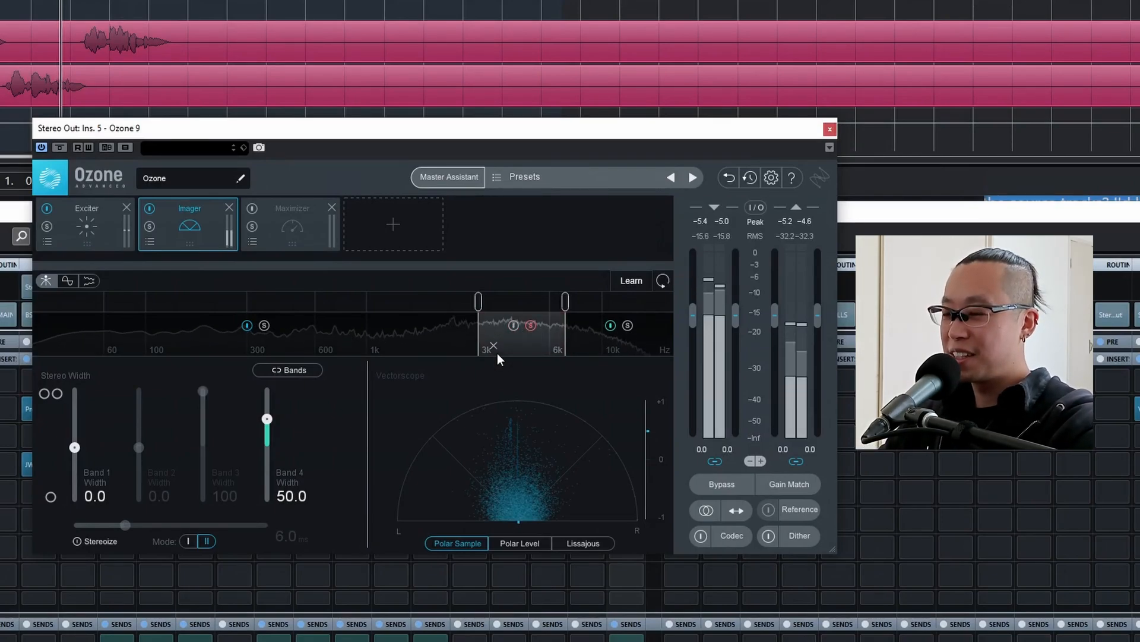
{"action": "left_click", "coordinate": [531, 326]}
{"action": "left_click", "coordinate": [512, 326]}
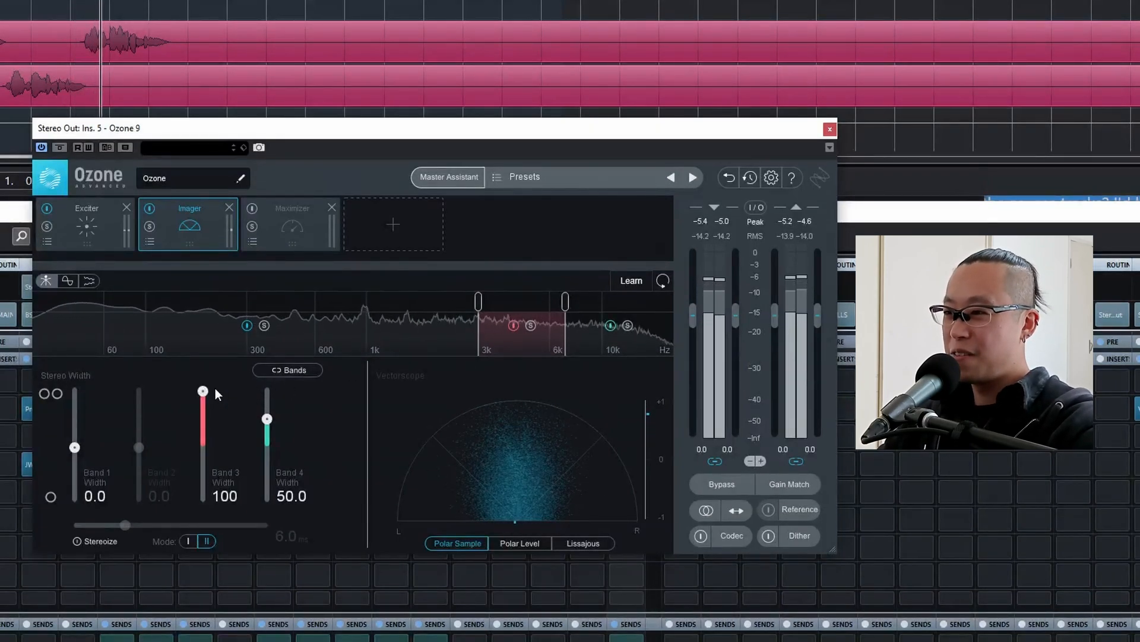
Reduce the Imager's Band 3 width during playback and set it to 15.0.
{"action": "key", "text": "space"}
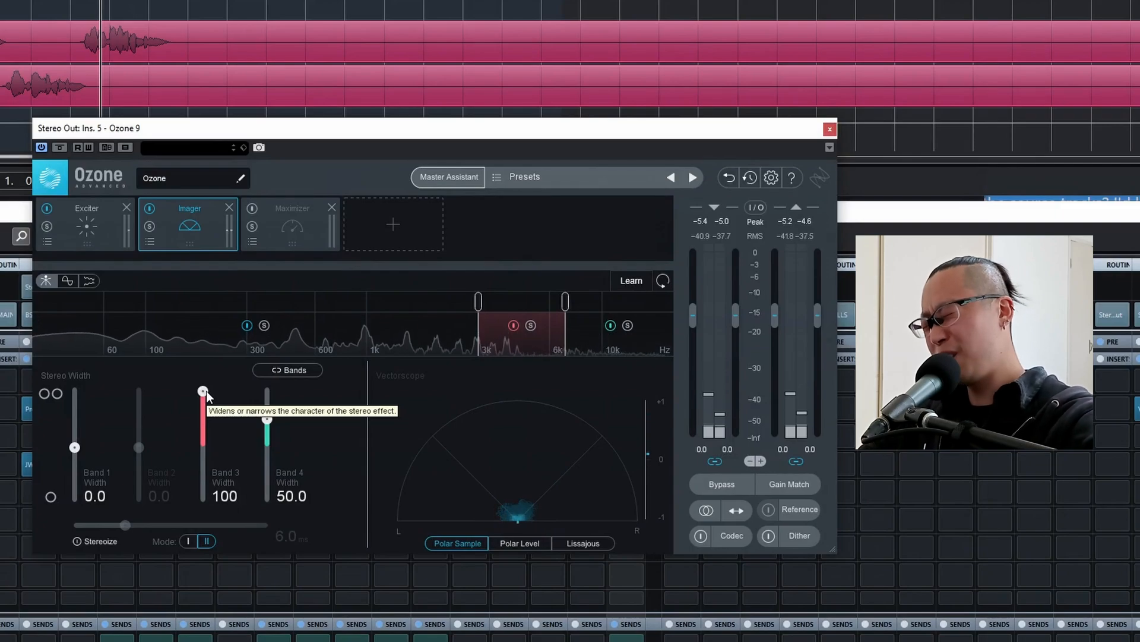
{"action": "left_click_drag", "start_coordinate": [206, 392], "coordinate": [202, 449]}
{"action": "key", "text": "space"}
{"action": "left_click_drag", "start_coordinate": [201, 447], "coordinate": [202, 441]}
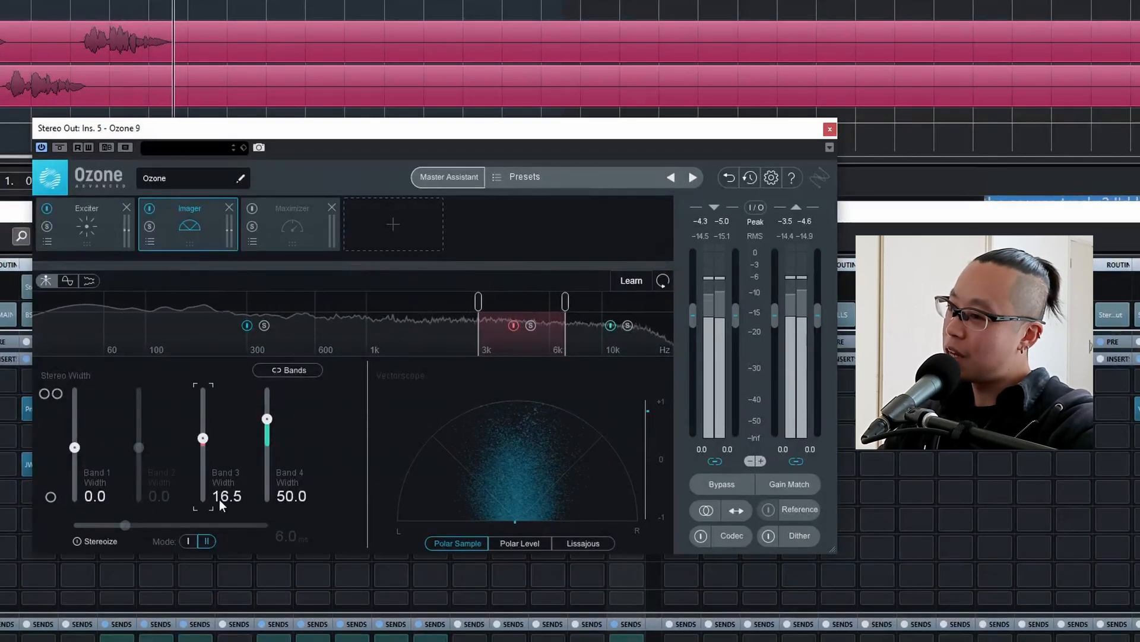
{"action": "left_click", "coordinate": [230, 494]}
{"action": "type", "text": "15"}
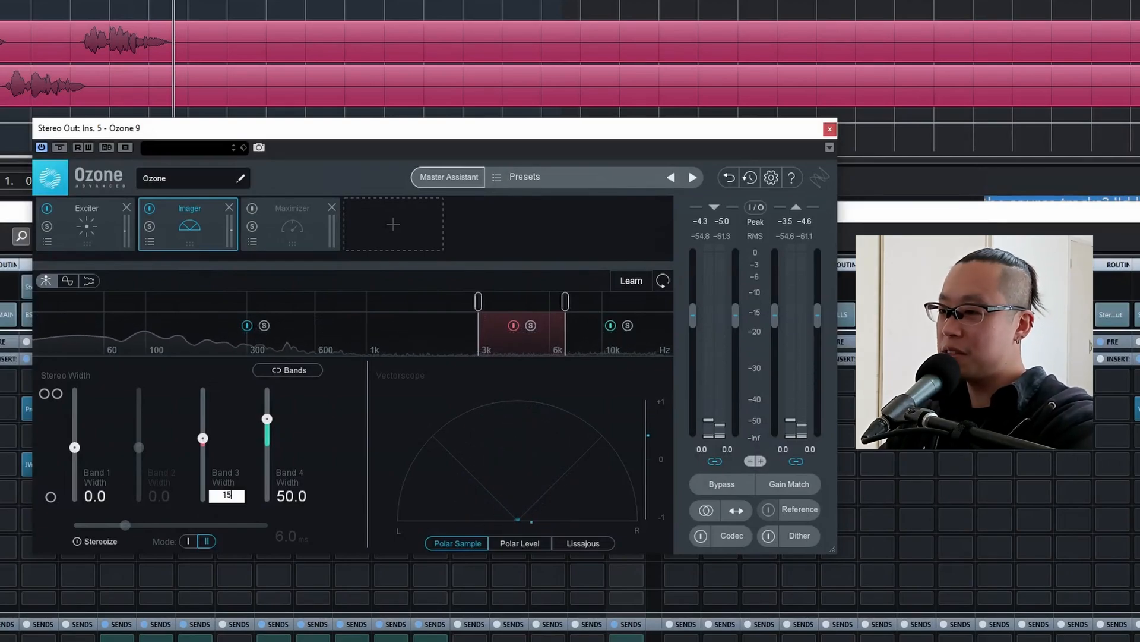
{"action": "key", "text": "Return"}
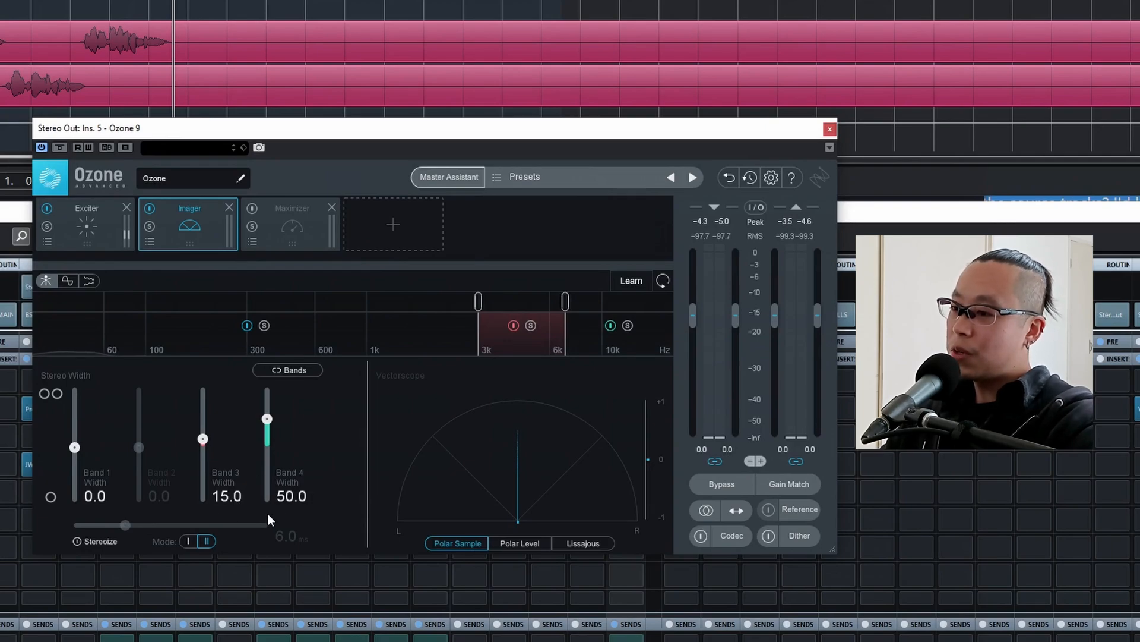
Select and enable Ozone 9's Maximizer module.
{"action": "left_click", "coordinate": [284, 233]}
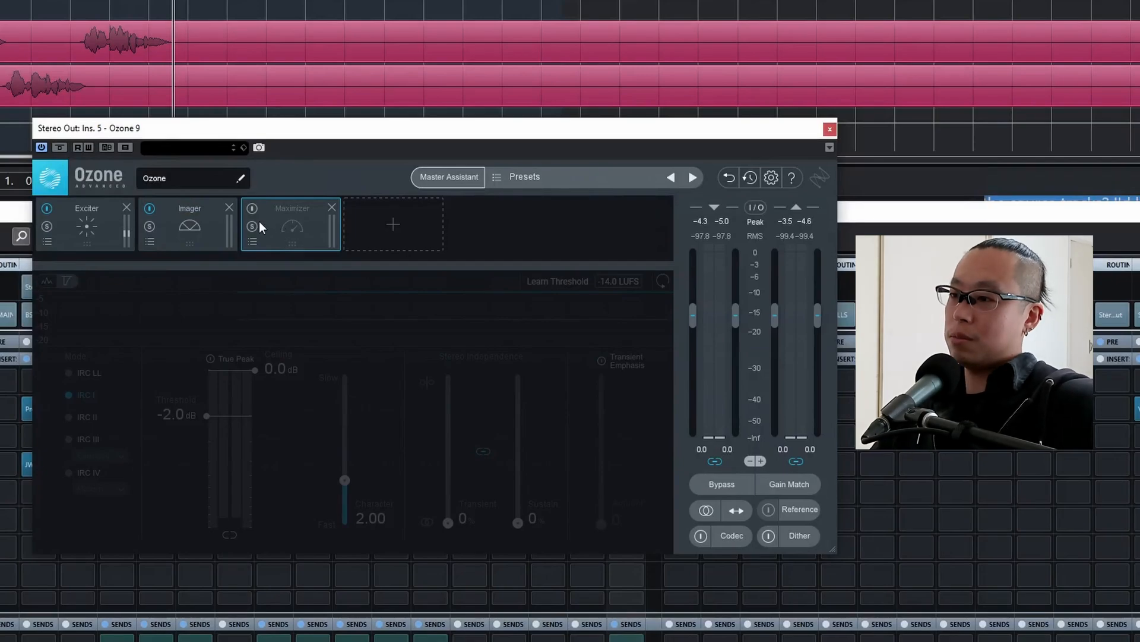
{"action": "left_click", "coordinate": [252, 206]}
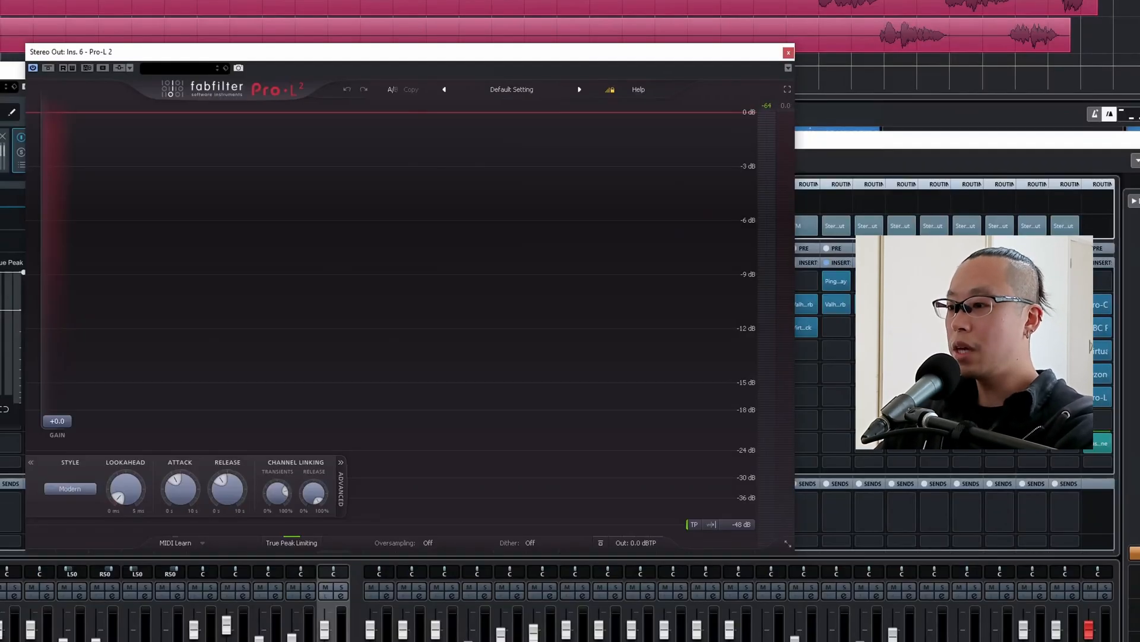
Set Pro-L 2's output level on the Stereo Out to -0.1 dBTP.
{"action": "double_click", "coordinate": [636, 541]}
{"action": "type", "text": "-0.1"}
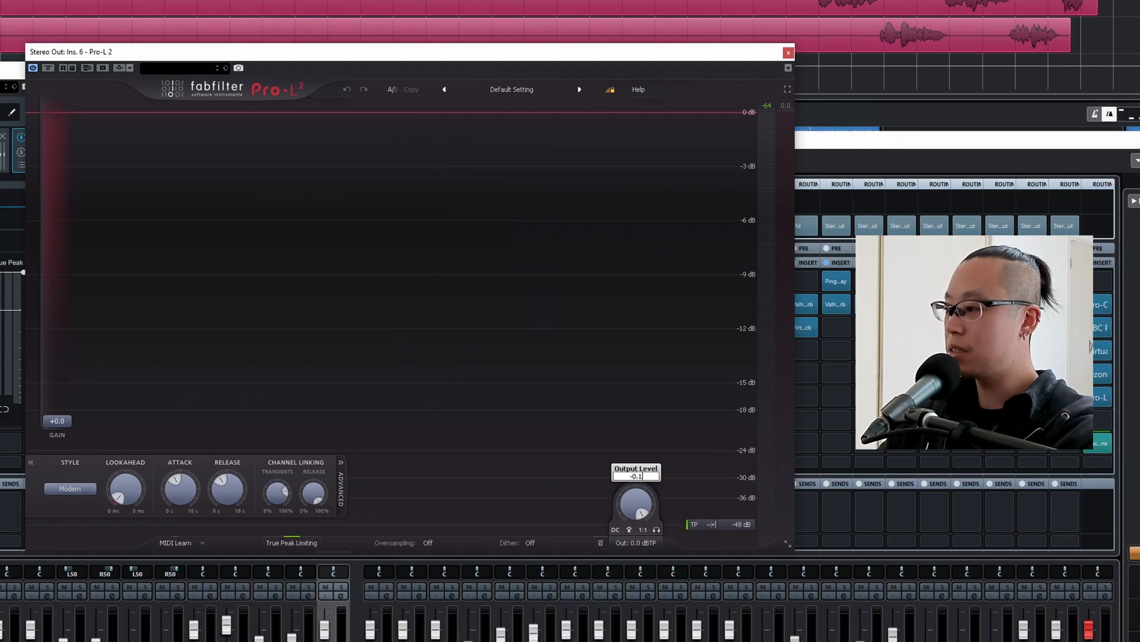
{"action": "key", "text": "Return"}
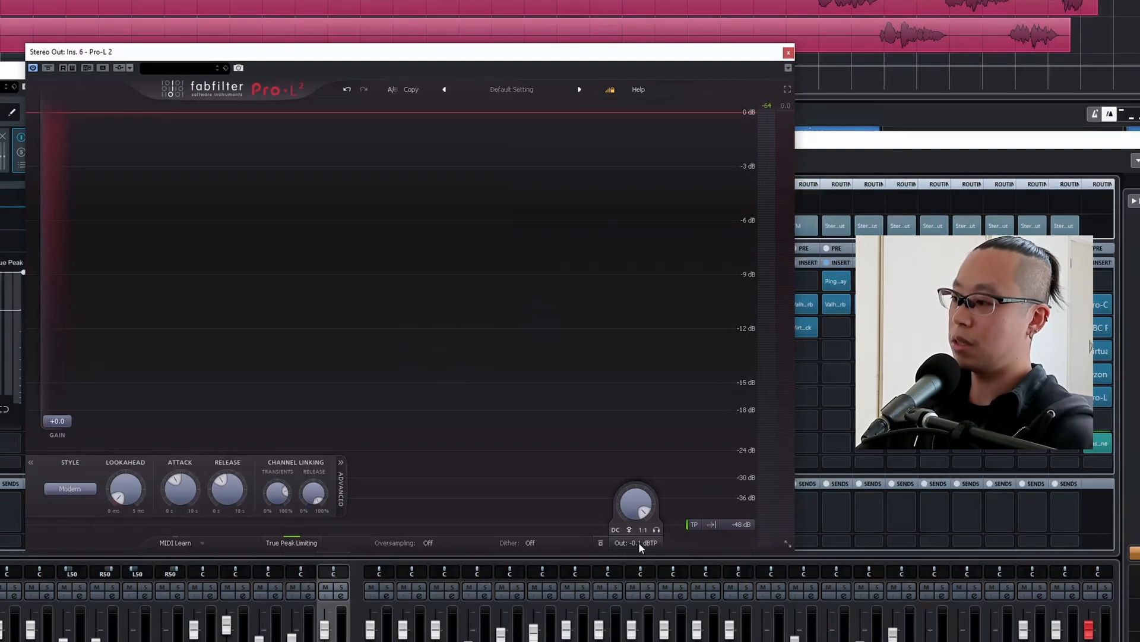
Review Pro-L 2's oversampling choices, from 2x up to 32x, without choosing a new one.
{"action": "left_click", "coordinate": [428, 542]}
{"action": "left_click", "coordinate": [427, 538]}
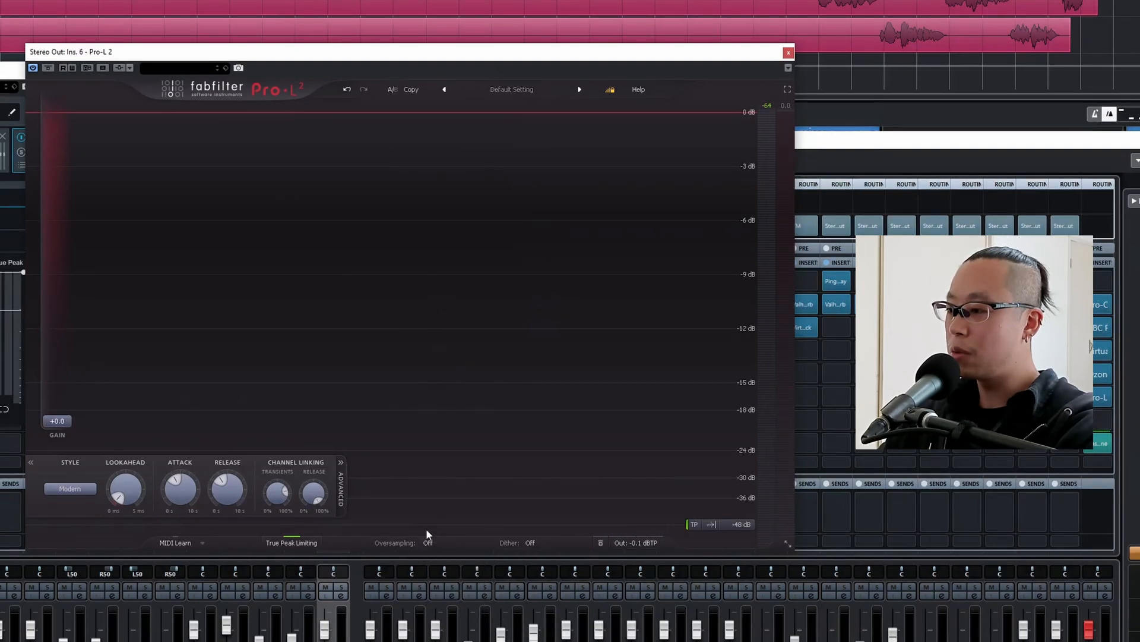
{"action": "left_click", "coordinate": [428, 542]}
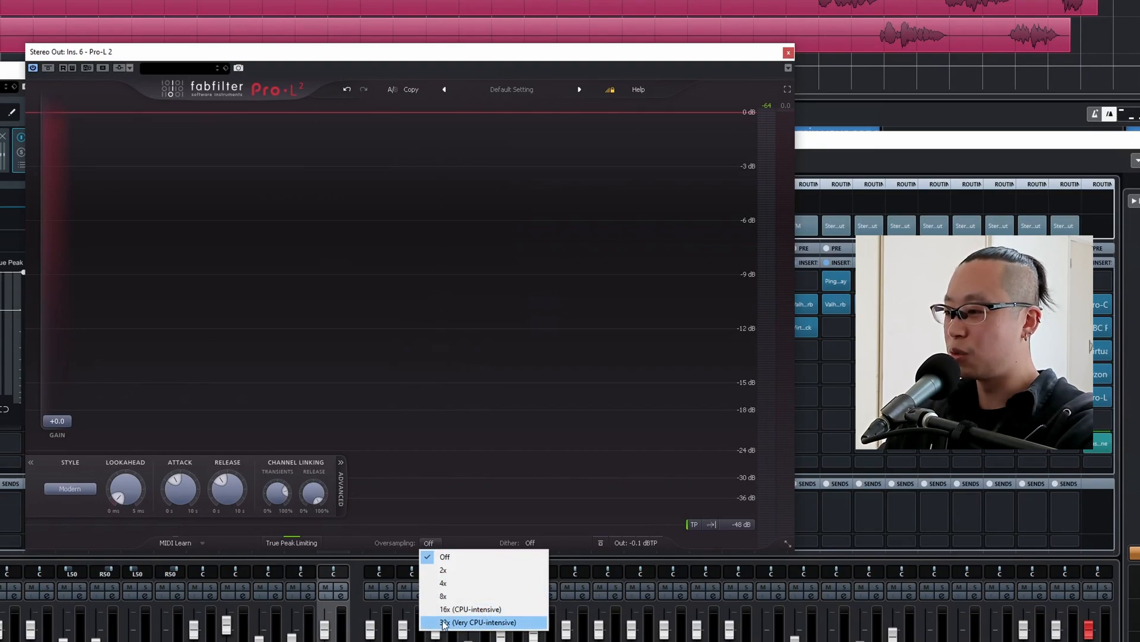
{"action": "left_click", "coordinate": [405, 425]}
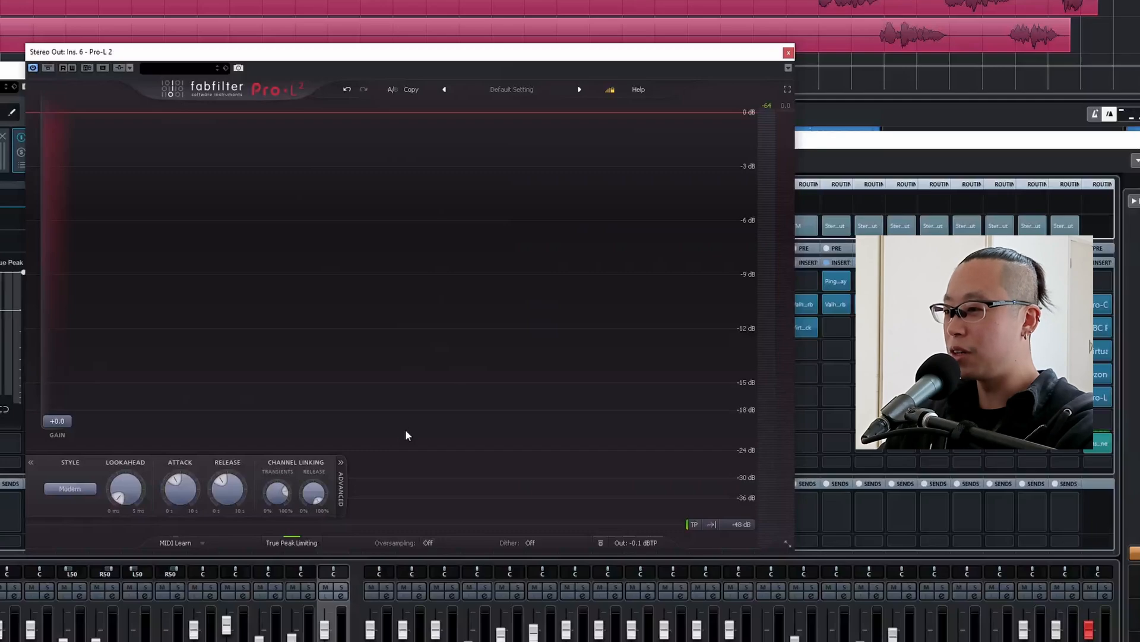
{"action": "left_click", "coordinate": [427, 544]}
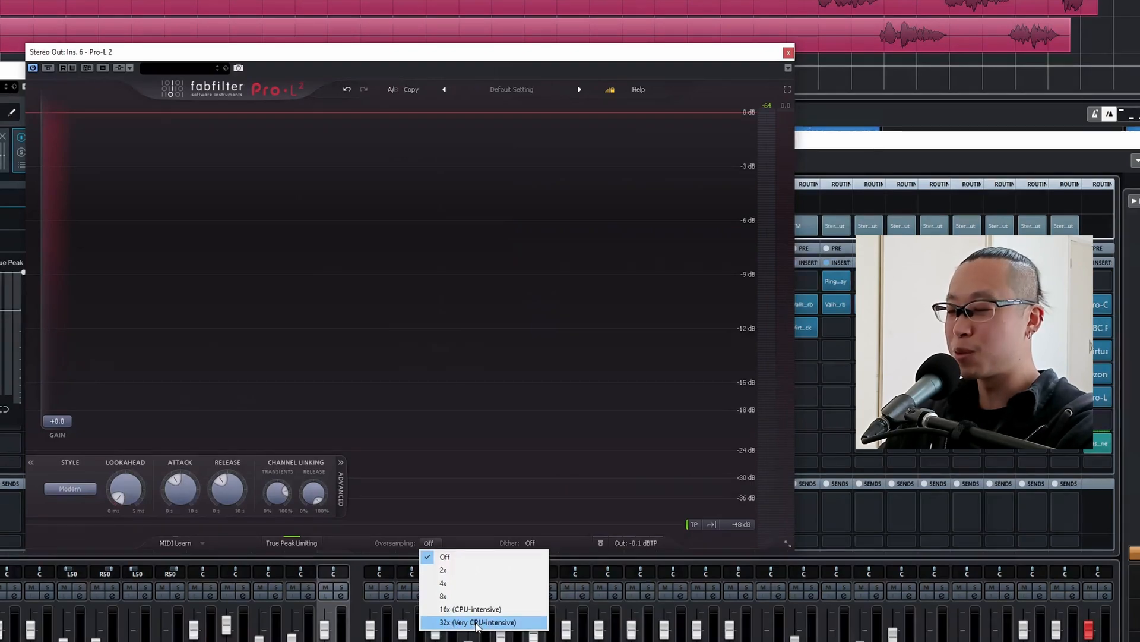
{"action": "left_click", "coordinate": [438, 492]}
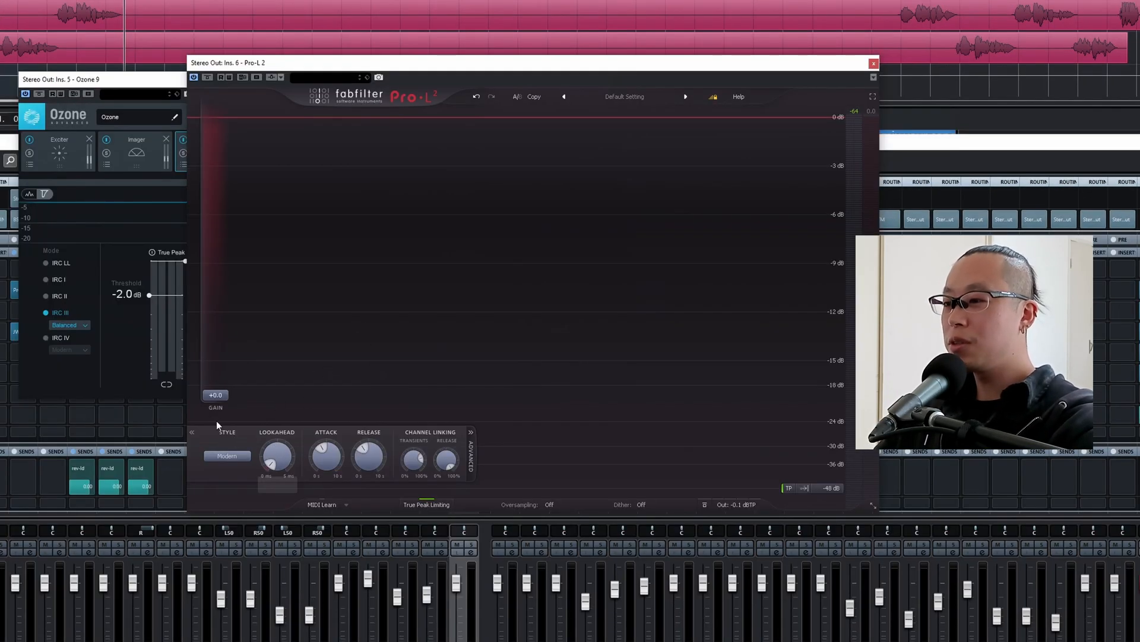
Set Pro-L 2's gain to +1.0.
{"action": "key", "text": "Return"}
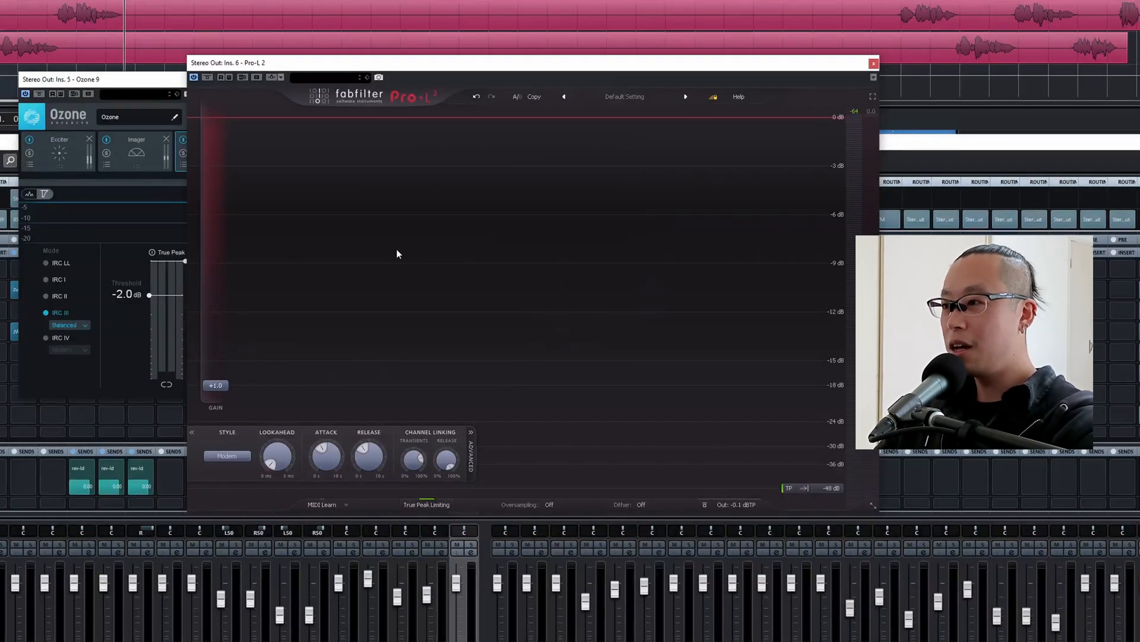
Lower the Ozone Maximizer's threshold during playback and set it to -9.0 dB, restarting the loudness measurement to compare levels.
{"action": "left_click", "coordinate": [161, 91]}
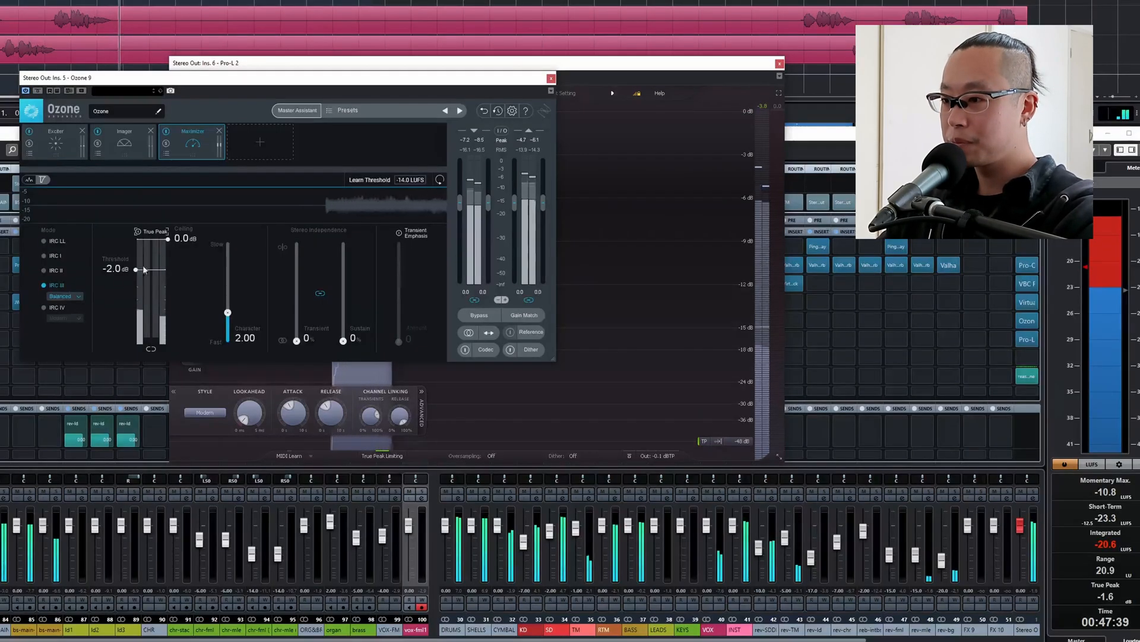
{"action": "left_click_drag", "start_coordinate": [138, 268], "coordinate": [135, 323]}
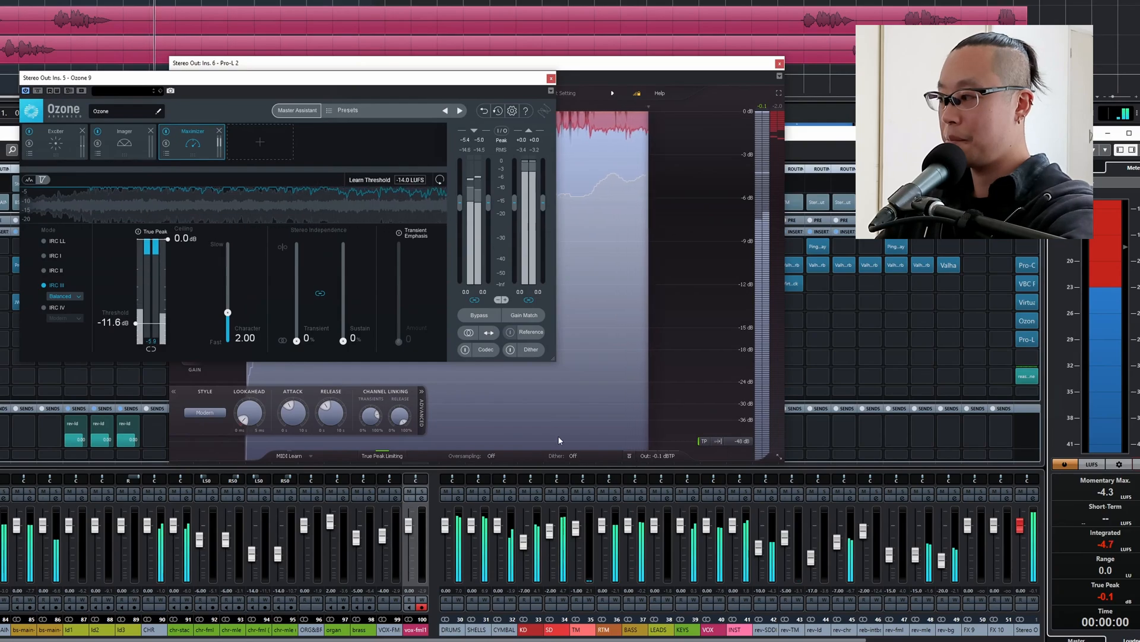
{"action": "left_click_drag", "start_coordinate": [136, 323], "coordinate": [136, 316]}
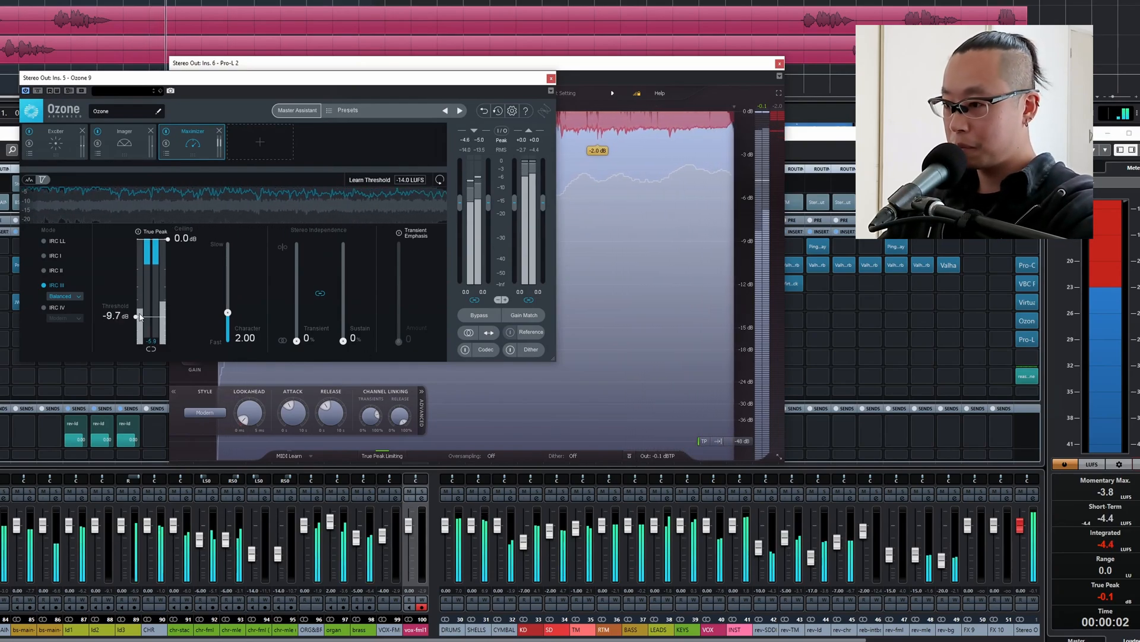
{"action": "left_click", "coordinate": [1137, 464]}
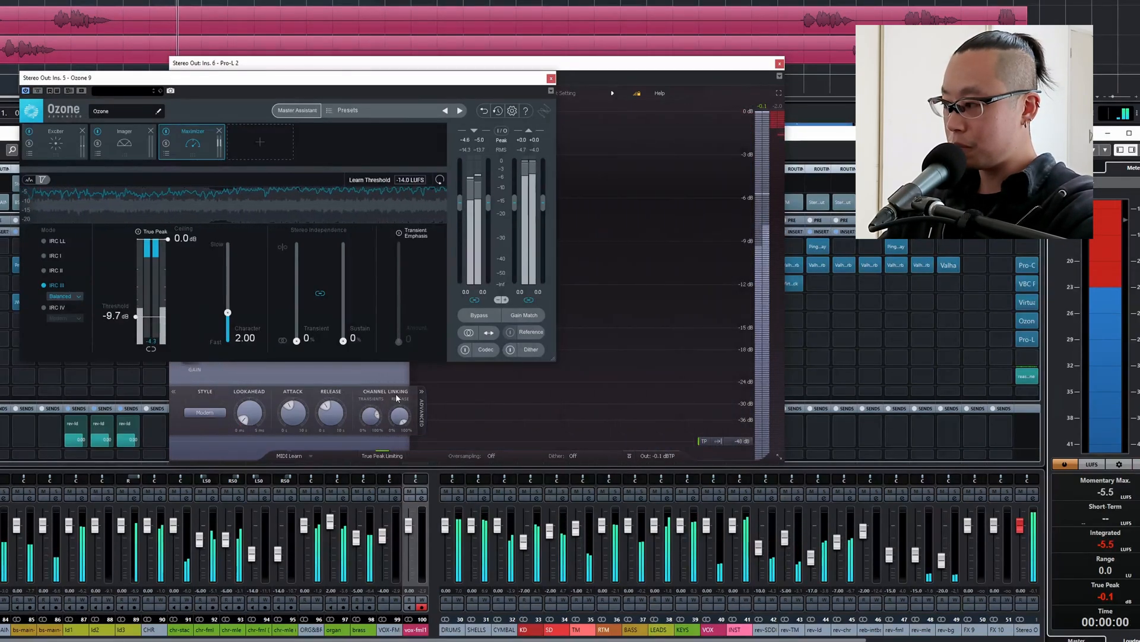
{"action": "left_click", "coordinate": [115, 316]}
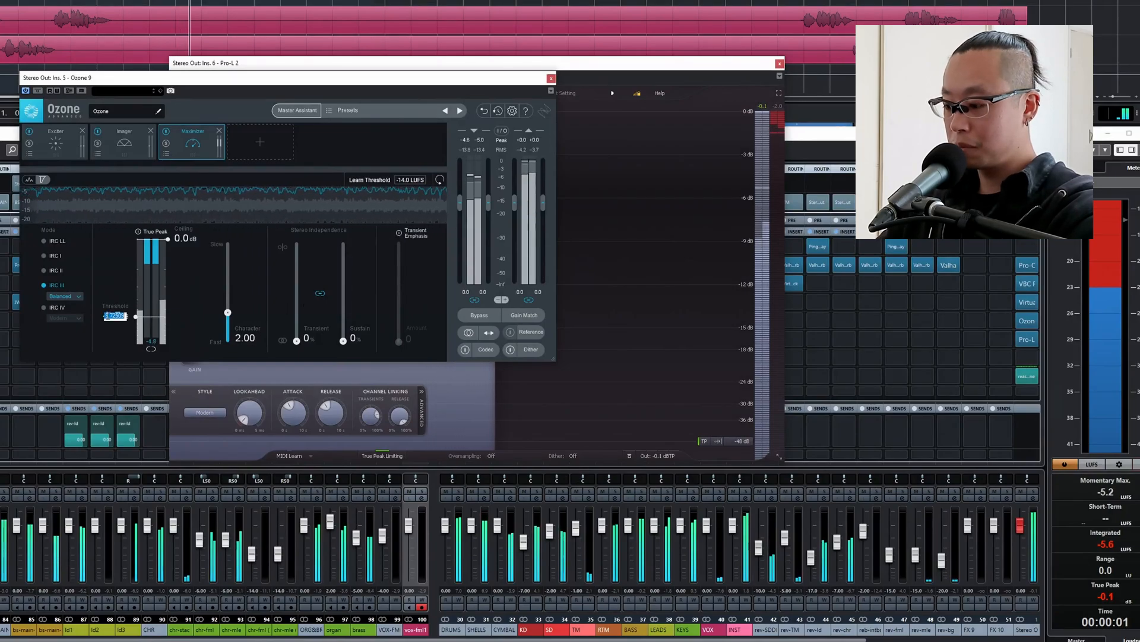
{"action": "type", "text": "-9"}
{"action": "key", "text": "Return"}
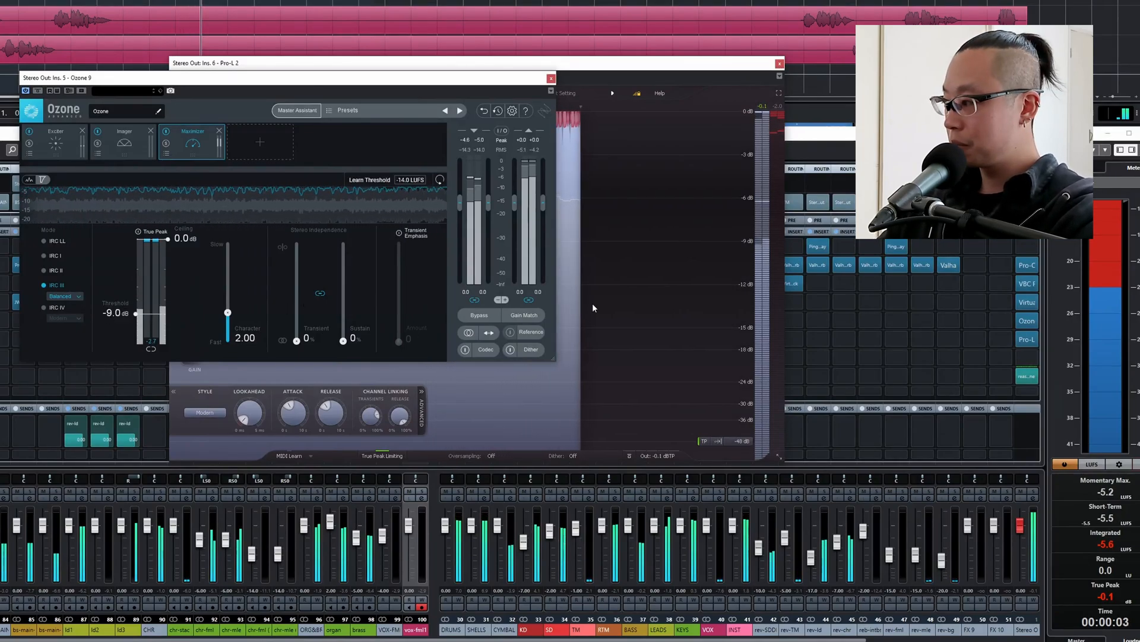
{"action": "left_click", "coordinate": [1065, 464]}
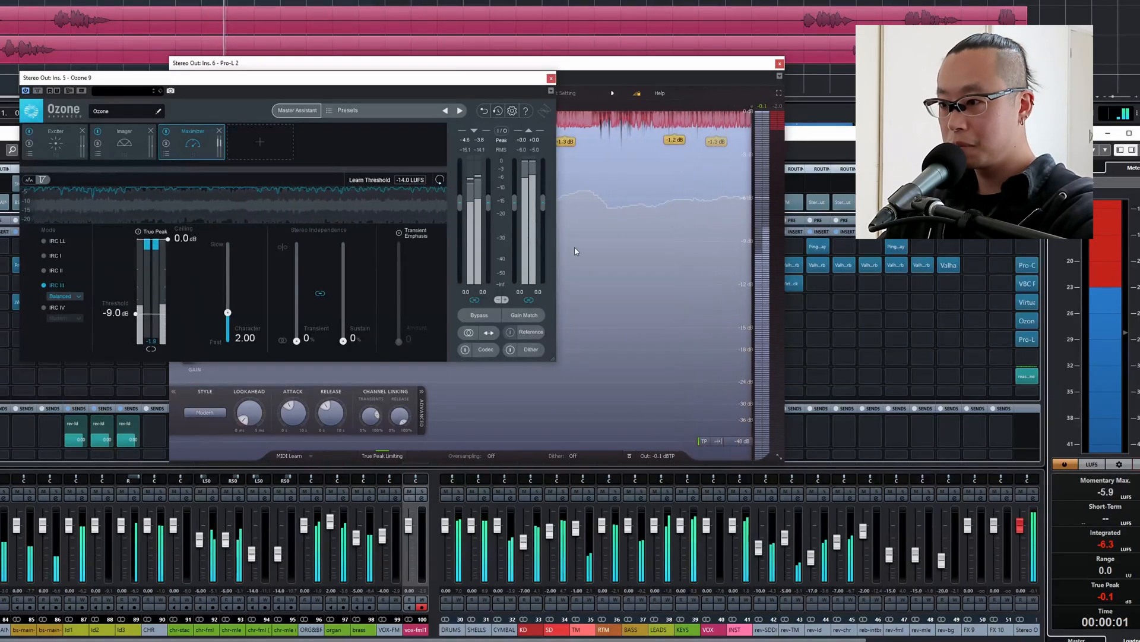
Bring Pro-L 2 to the front to check its limiting during playback, and close its window.
{"action": "left_click", "coordinate": [646, 247]}
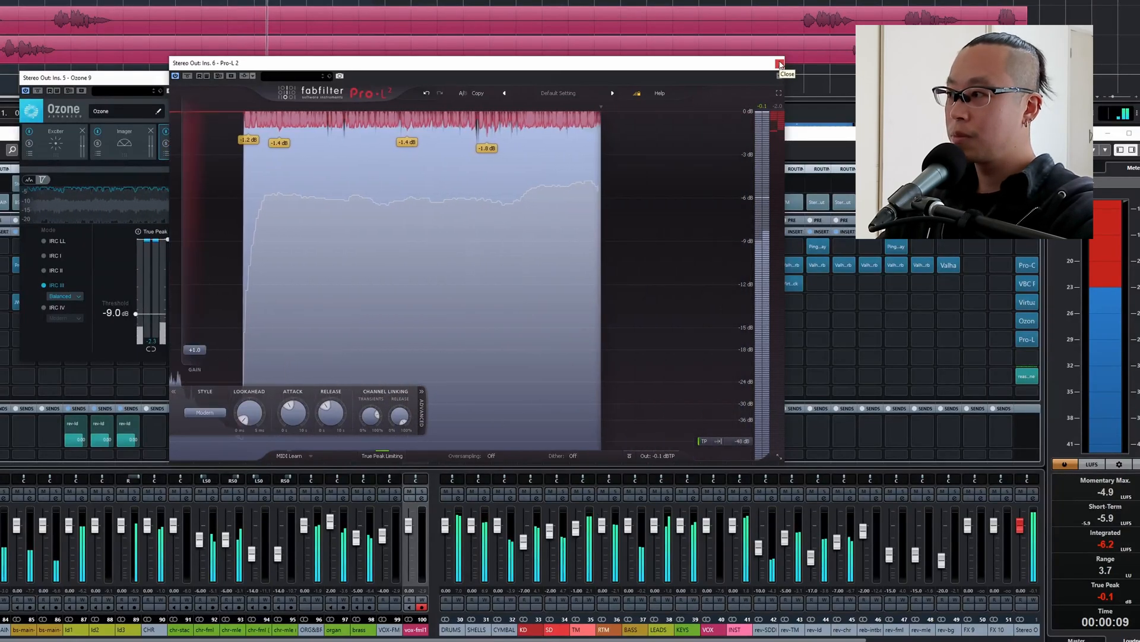
{"action": "left_click", "coordinate": [780, 64]}
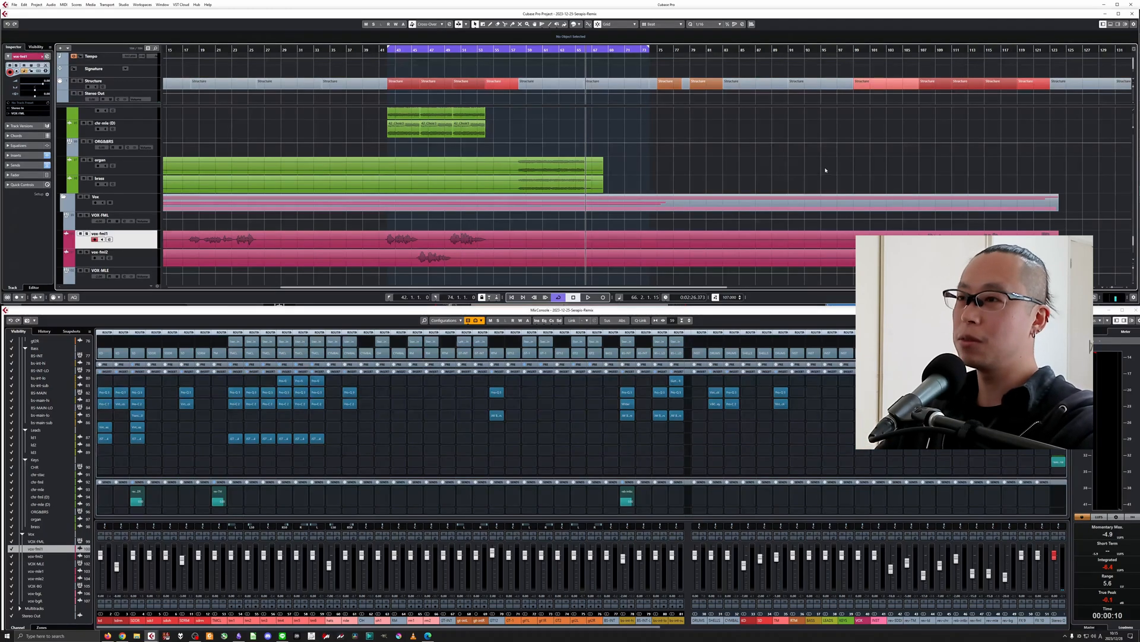
Set the cycle range to bars 52 to 54 around the tom hits and play the loop.
{"action": "key", "text": "KP_1"}
{"action": "key", "text": "shift+g"}
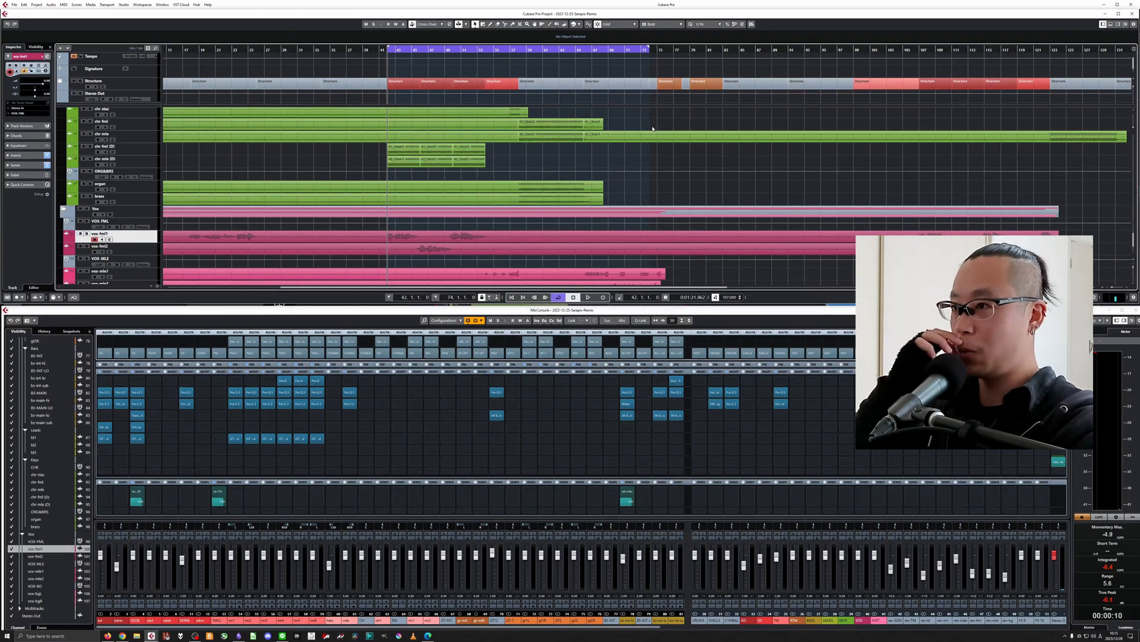
{"action": "scroll", "coordinate": [652, 129], "scroll_direction": "up", "scroll_amount": 10}
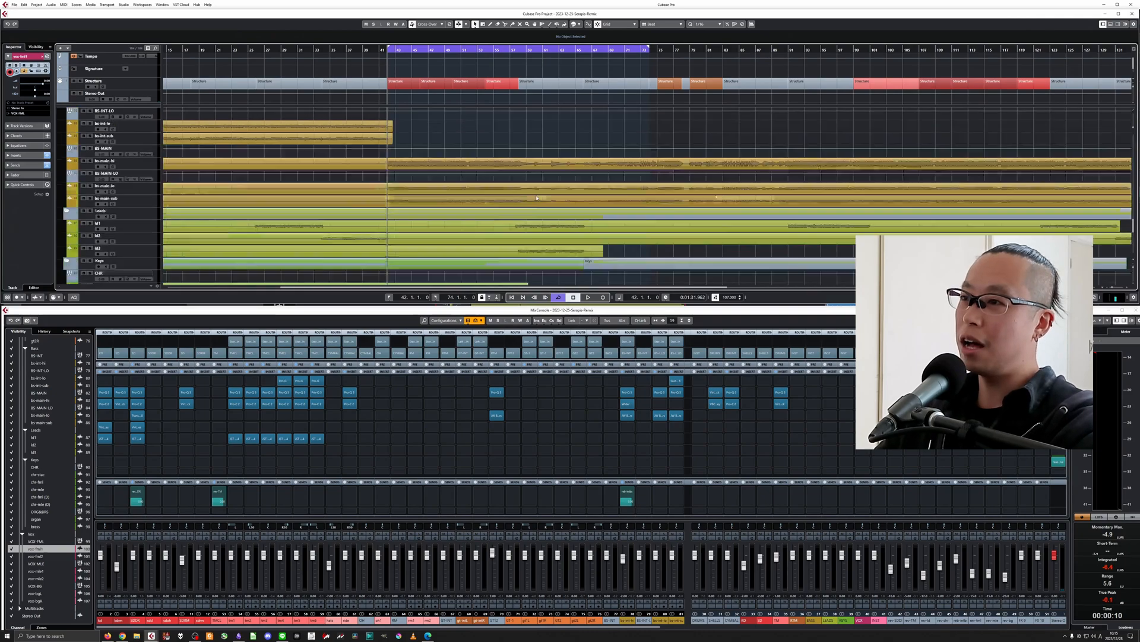
{"action": "scroll", "coordinate": [538, 206], "scroll_direction": "up", "scroll_amount": 5}
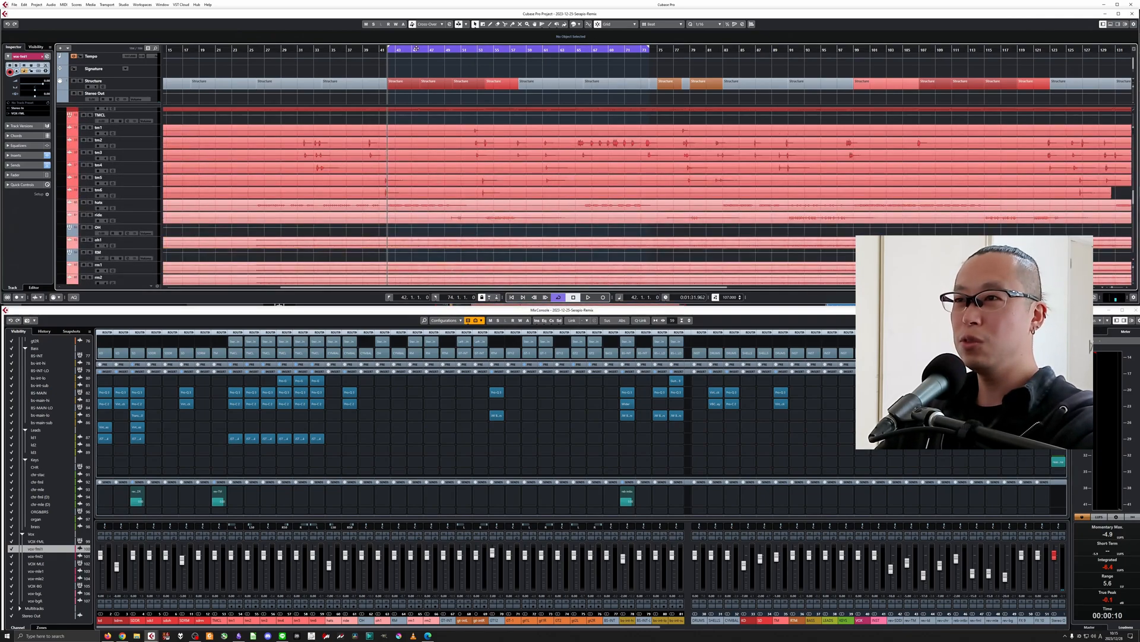
{"action": "left_click", "coordinate": [389, 50]}
{"action": "left_click_drag", "start_coordinate": [389, 50], "coordinate": [605, 50]}
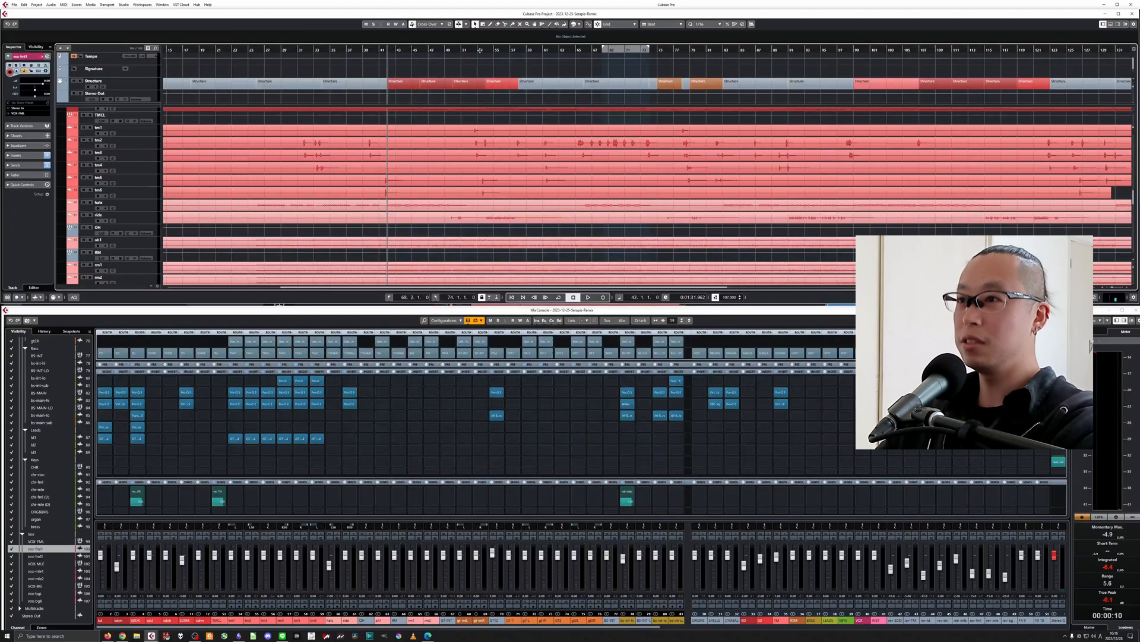
{"action": "left_click", "coordinate": [479, 50]}
{"action": "key", "text": "h"}
{"action": "key", "text": "h"}
{"action": "key", "text": "h"}
{"action": "key", "text": "h"}
{"action": "key", "text": "h"}
{"action": "key", "text": "h"}
{"action": "key", "text": "h"}
{"action": "key", "text": "h"}
{"action": "key", "text": "h"}
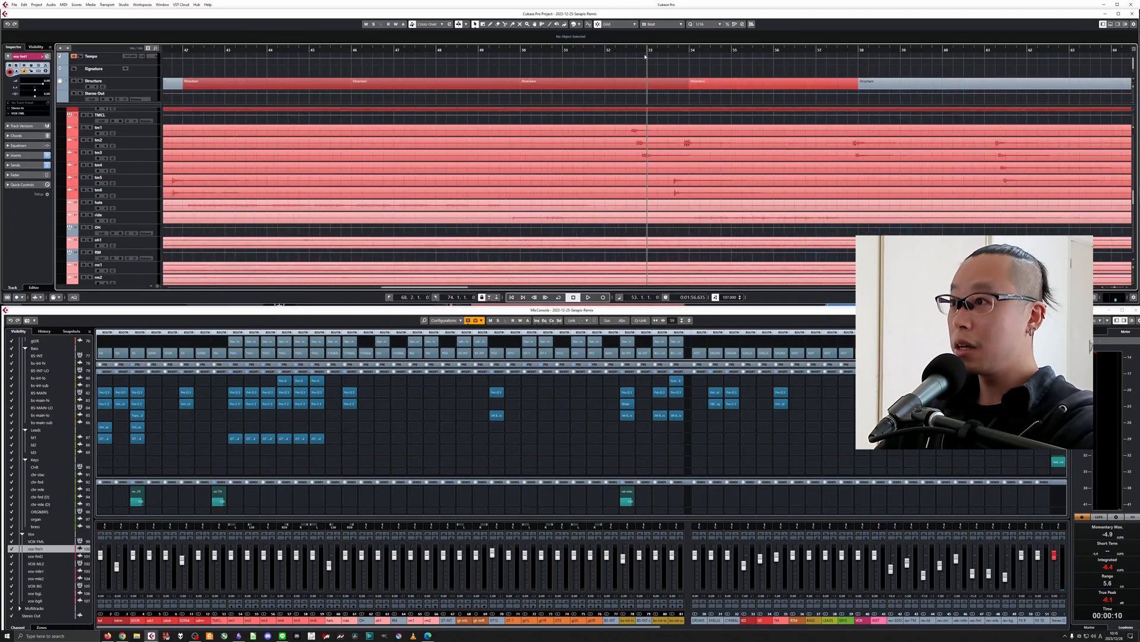
{"action": "left_click_drag", "start_coordinate": [605, 46], "coordinate": [691, 45]}
{"action": "left_click", "coordinate": [686, 49]}
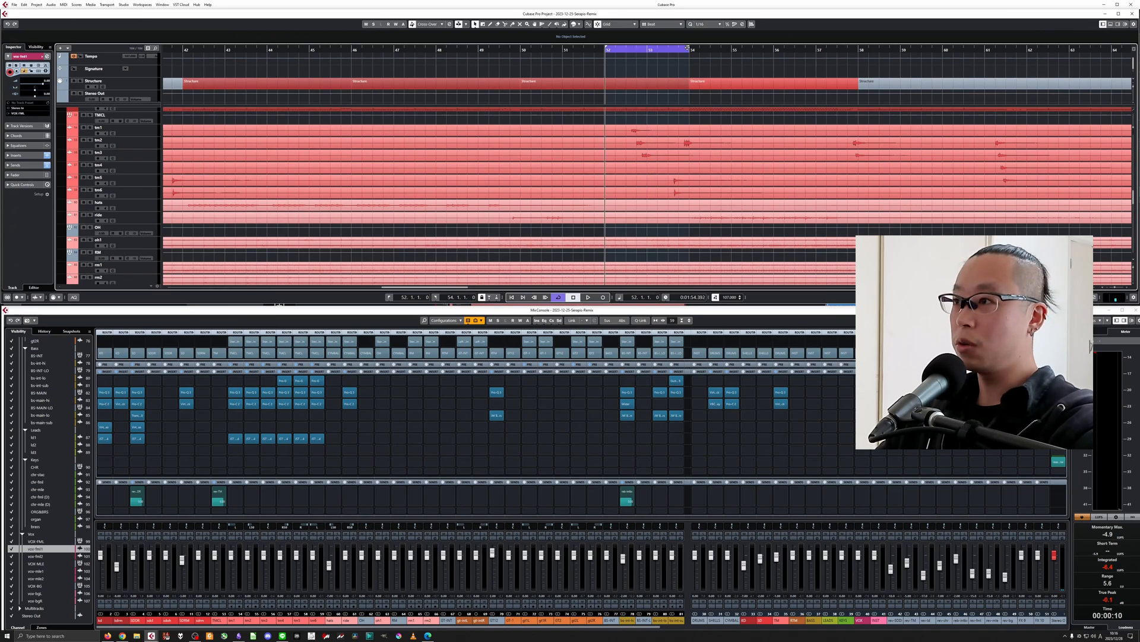
{"action": "key", "text": "space"}
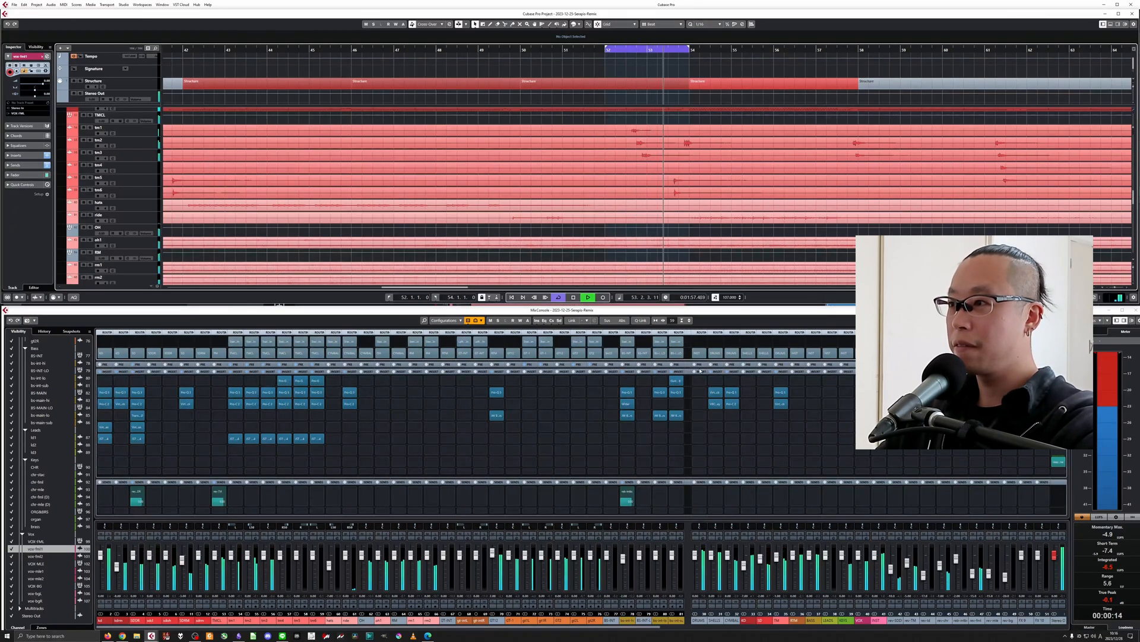
{"action": "key", "text": "space"}
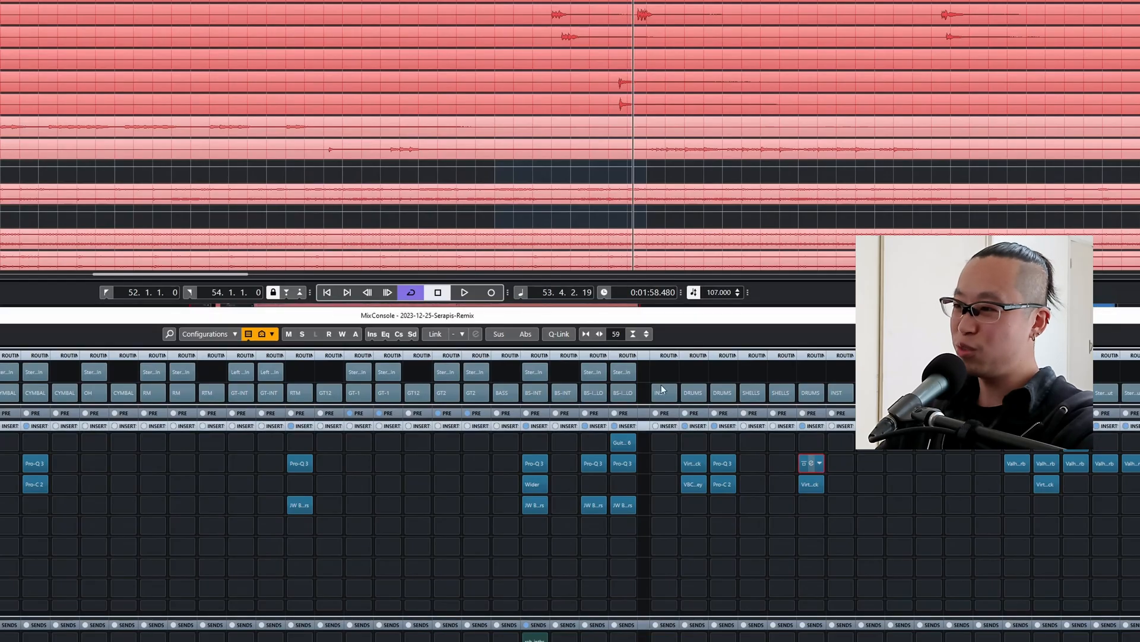
Inspect the EQ curve of the Pro-Q 3 on the TM group's second insert and remove that insert.
{"action": "left_click", "coordinate": [808, 463]}
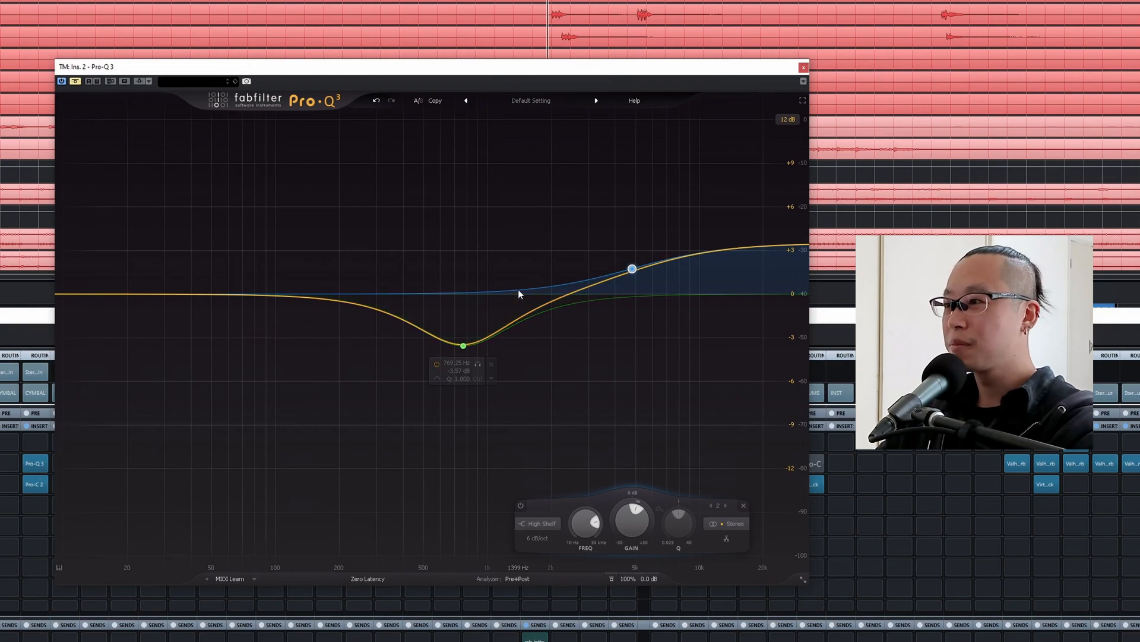
{"action": "left_click", "coordinate": [803, 66]}
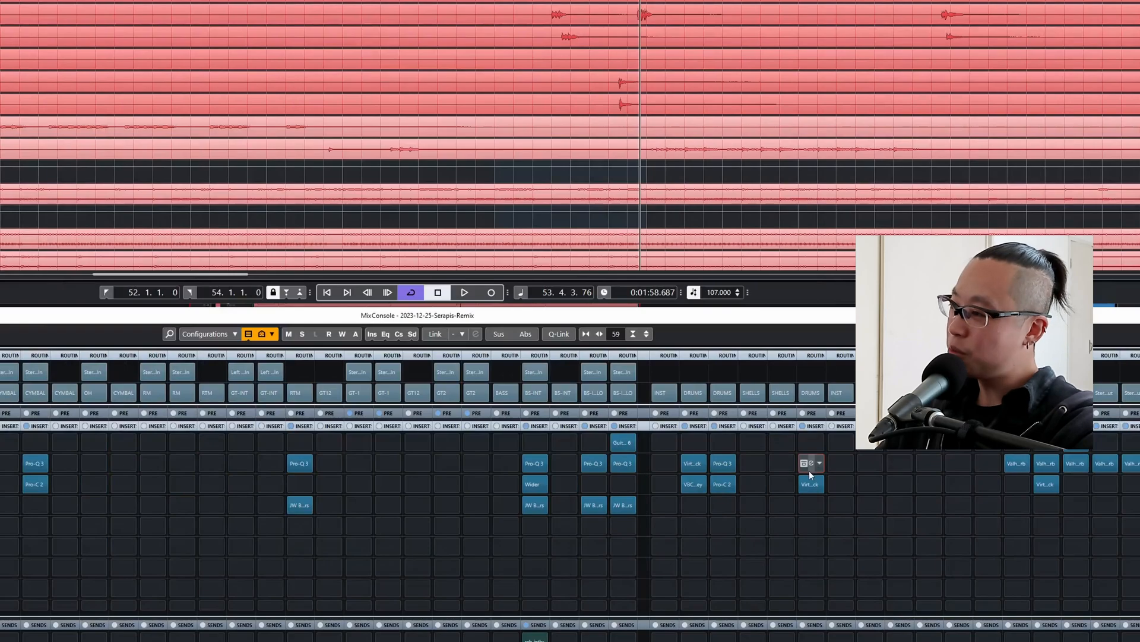
{"action": "left_click", "coordinate": [816, 468]}
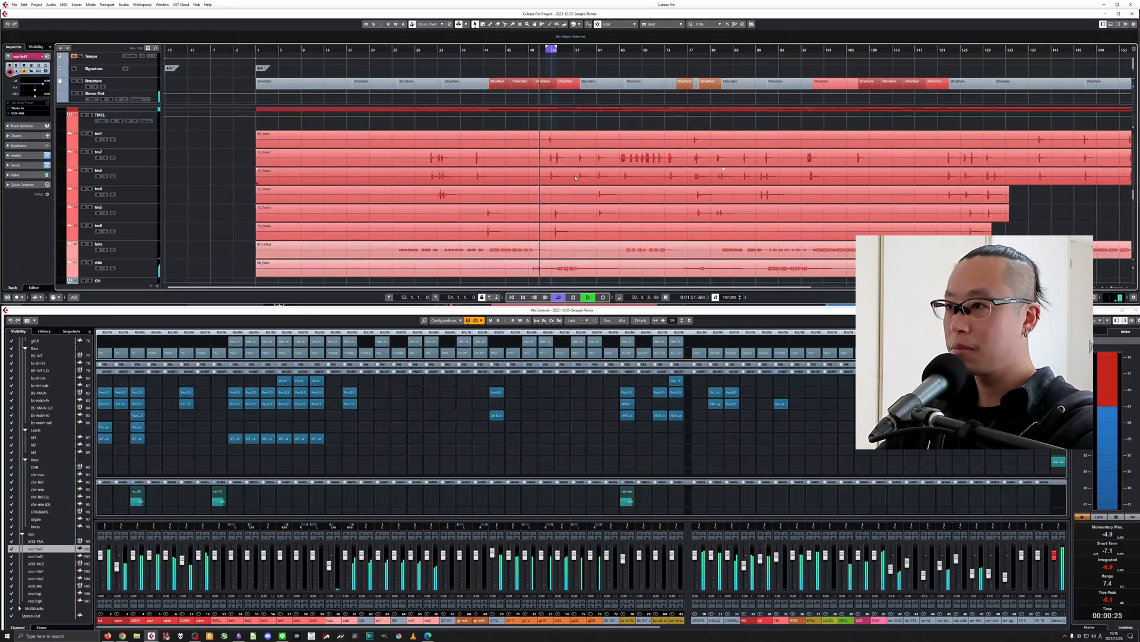
Turn off cycle playback and lower the CYMBAL group's fader to -2.00 while auditioning the mix.
{"action": "key", "text": "KP_Divide"}
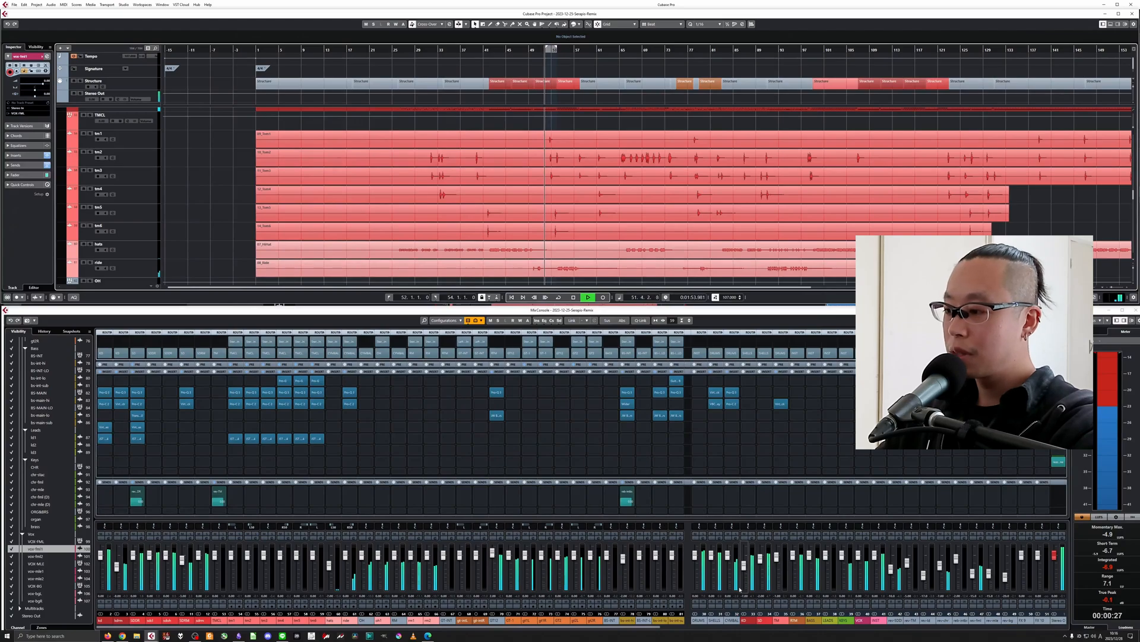
{"action": "key", "text": "space"}
{"action": "scroll", "coordinate": [727, 559], "scroll_direction": "down", "scroll_amount": 3}
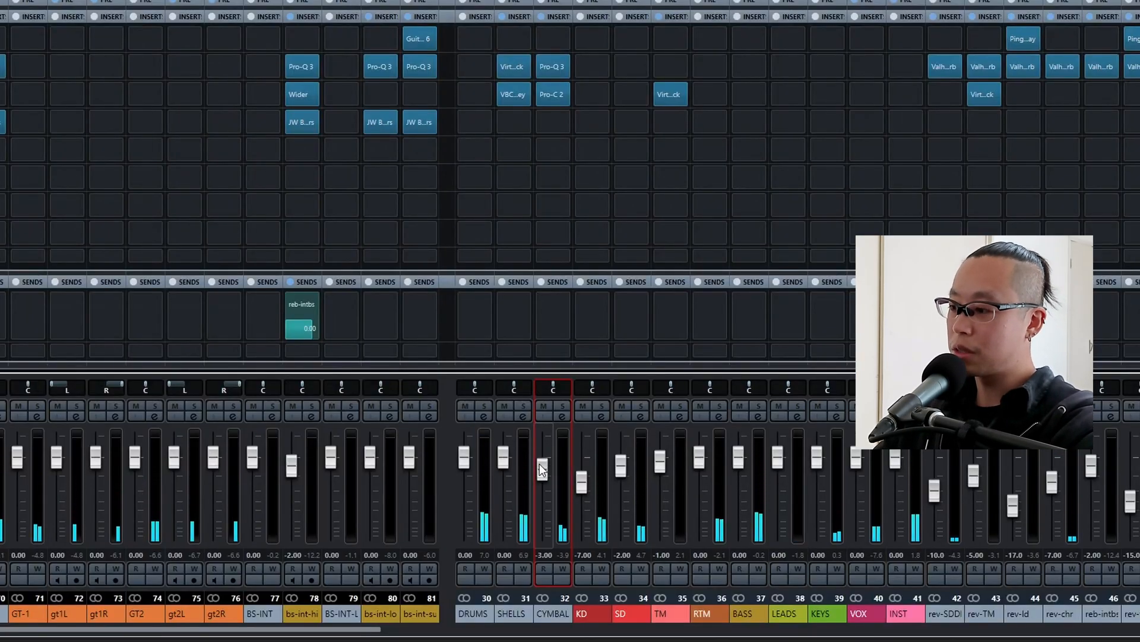
{"action": "key", "text": "space"}
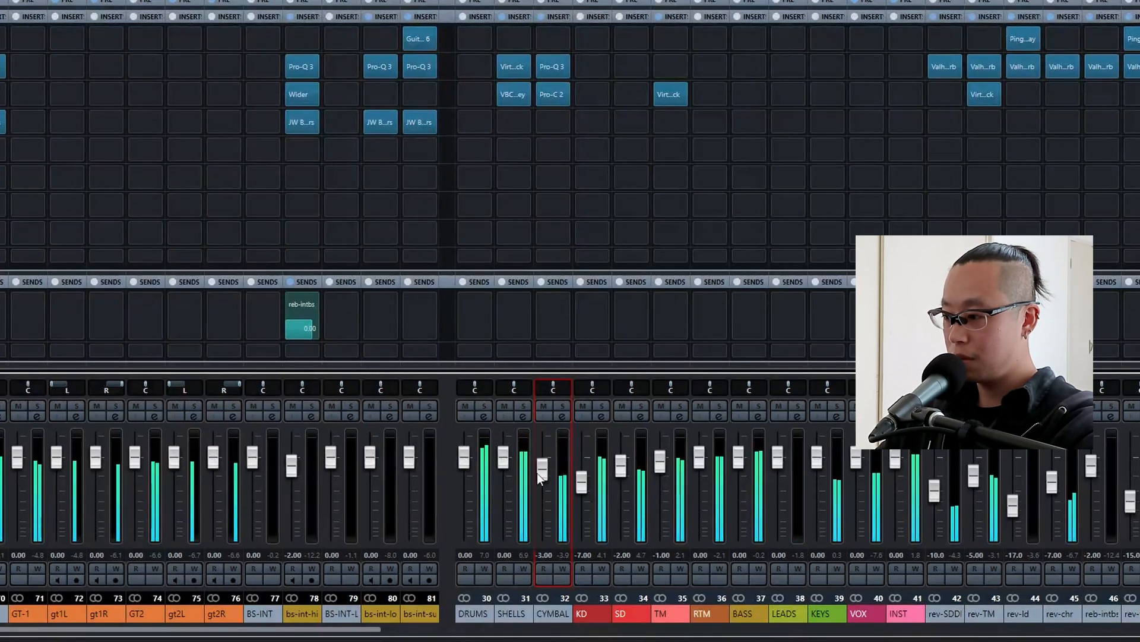
{"action": "scroll", "coordinate": [543, 475], "scroll_direction": "up", "scroll_amount": 1}
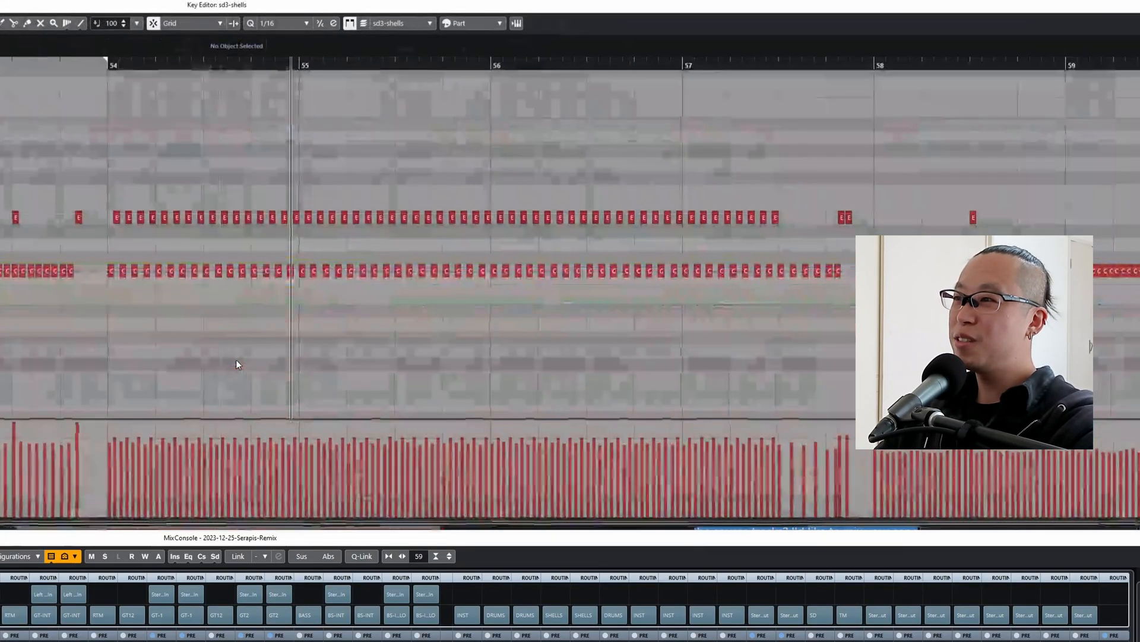
Slightly lower the velocities of the upper row of notes in bars 54 to 57 of the sd3-shells part.
{"action": "key", "text": "h"}
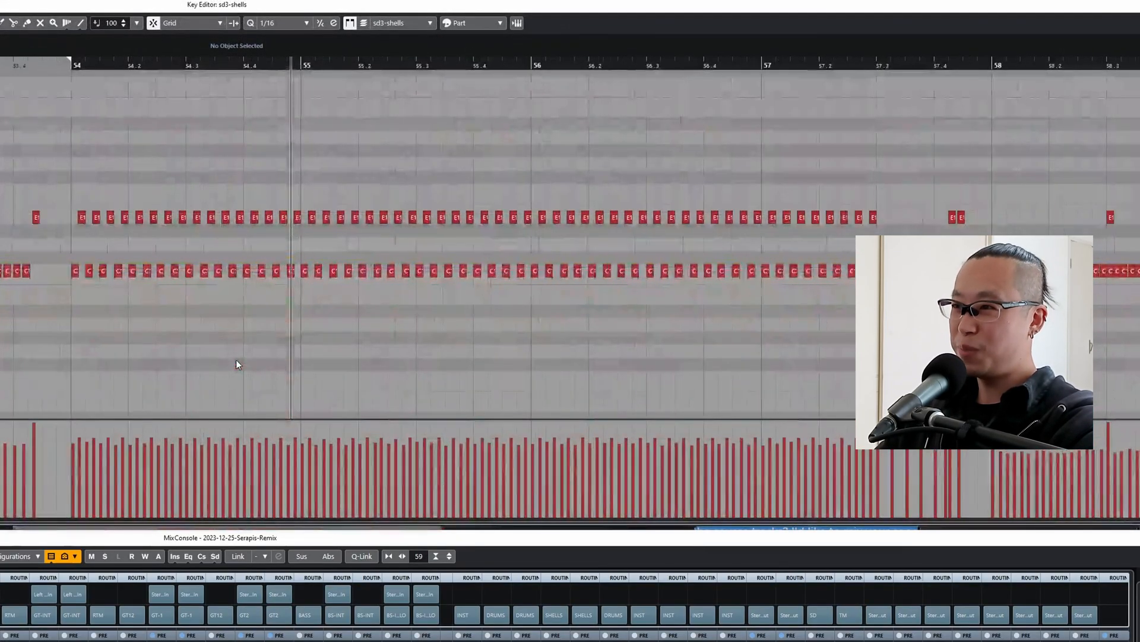
{"action": "left_click_drag", "start_coordinate": [60, 195], "coordinate": [963, 233]}
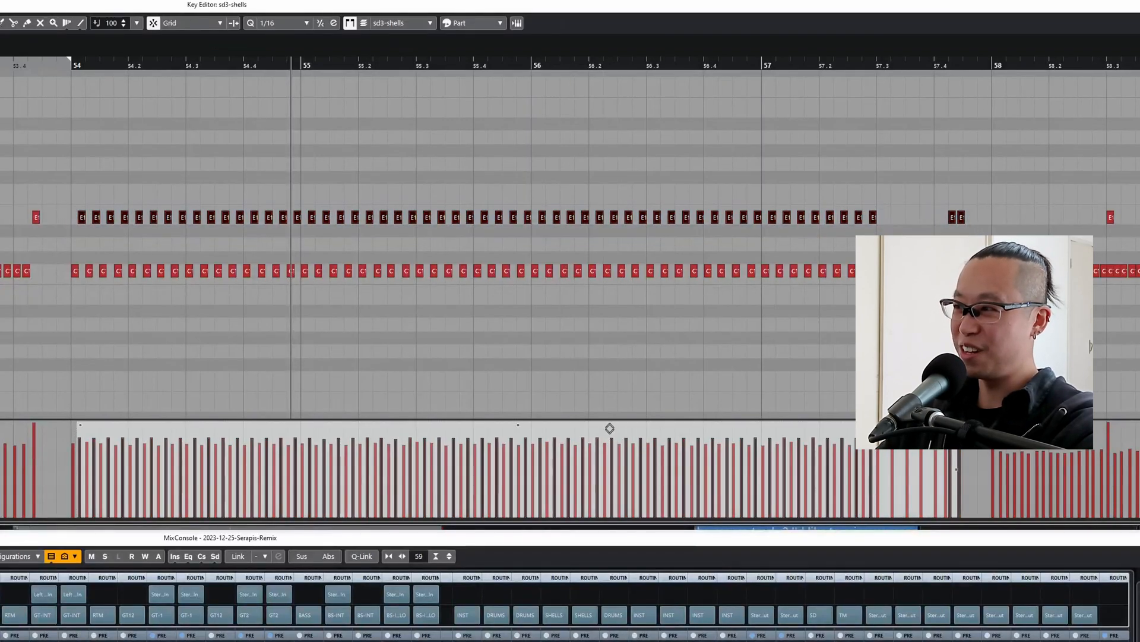
{"action": "left_click_drag", "start_coordinate": [611, 427], "coordinate": [606, 437]}
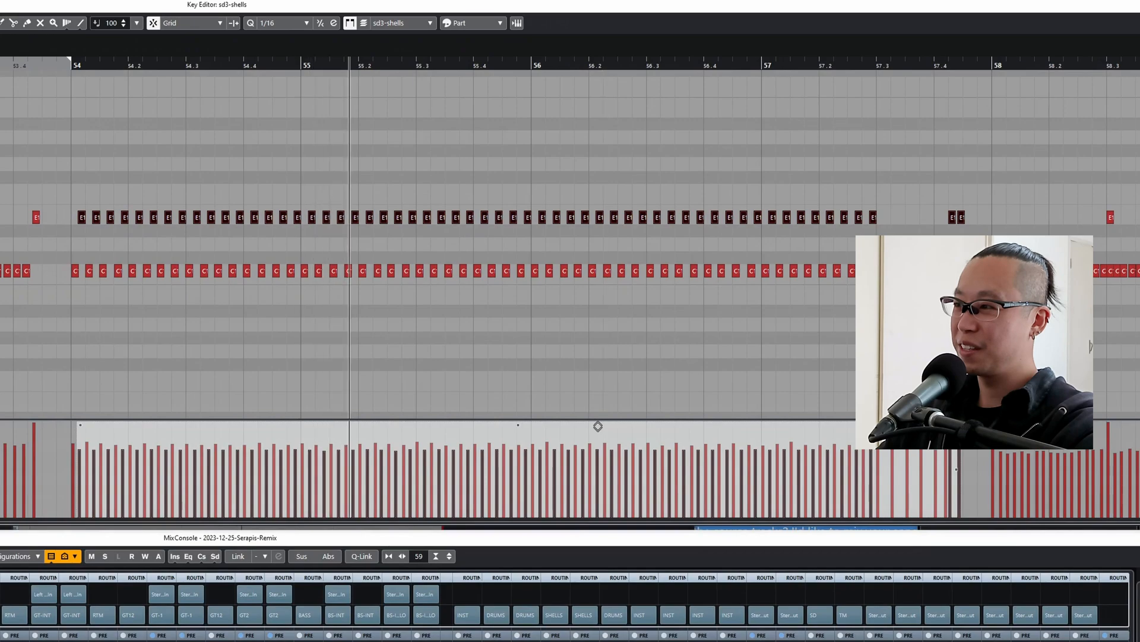
{"action": "key", "text": "g"}
{"action": "key", "text": "g"}
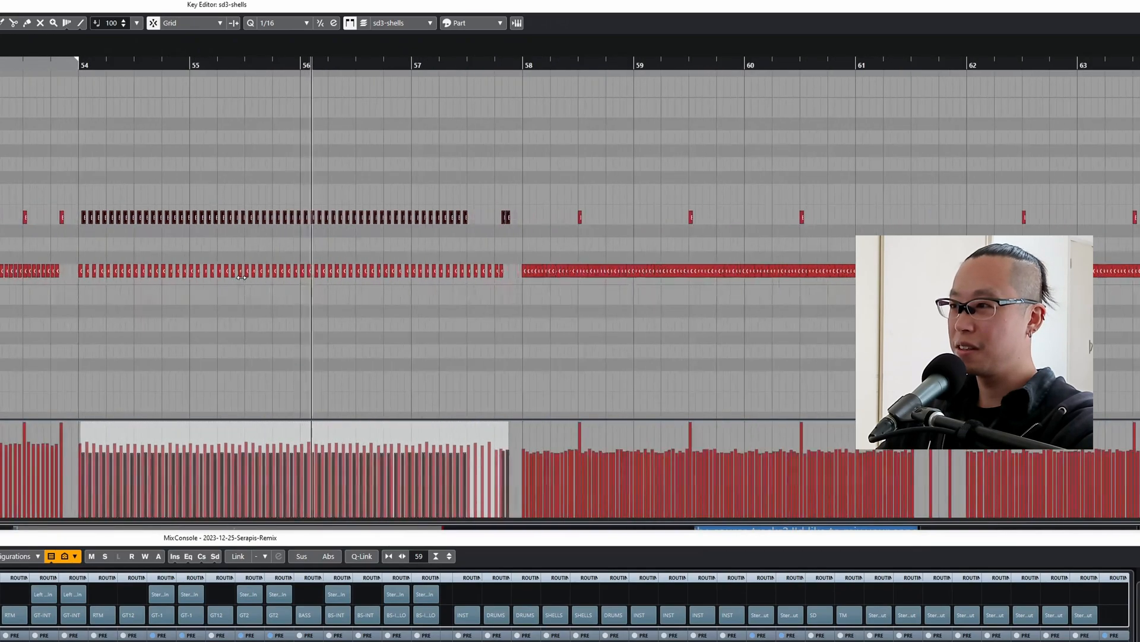
{"action": "left_click", "coordinate": [54, 130]}
{"action": "key", "text": "g"}
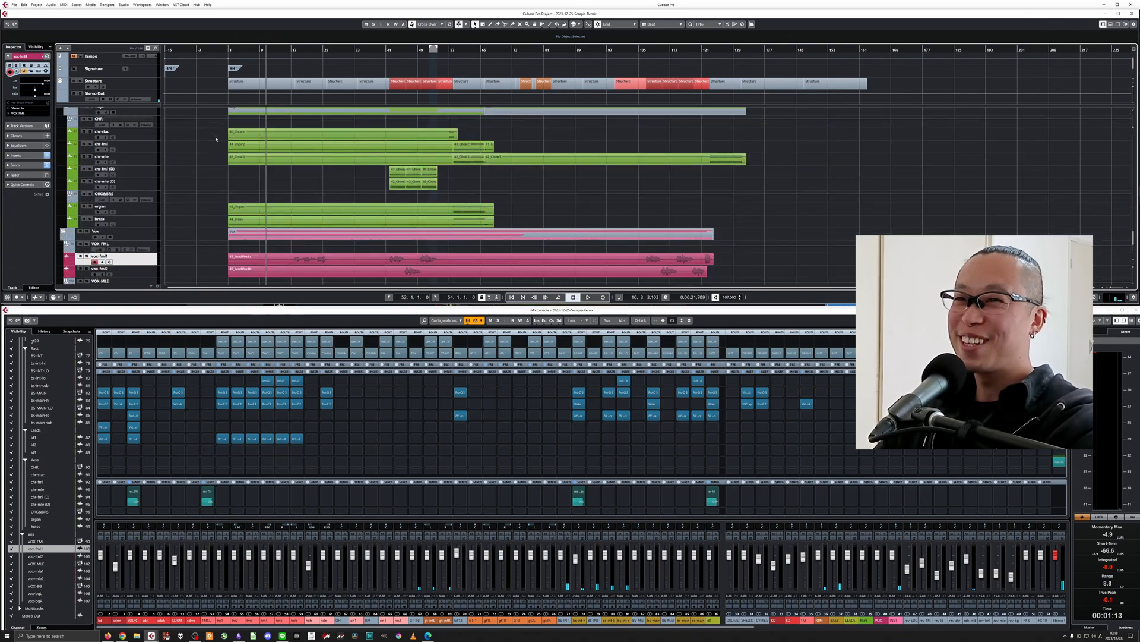
{"action": "scroll", "coordinate": [216, 139], "scroll_direction": "up", "scroll_amount": 10}
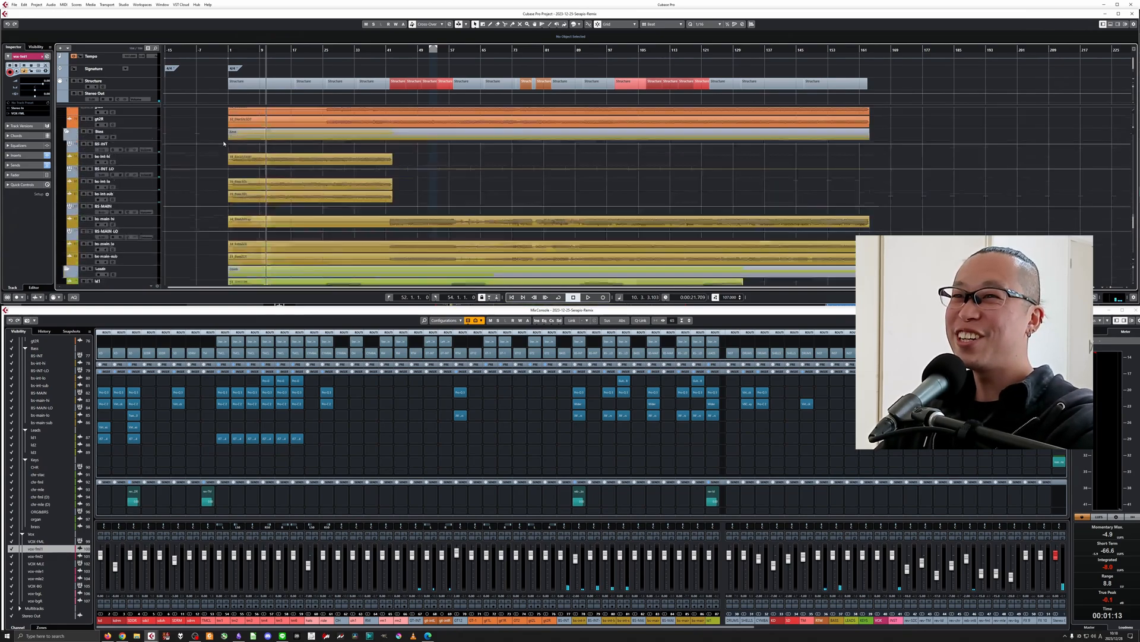
Set the cycle range to the intro guitar event on gt-intL, turn on cycle playback and solo the GT-INT channel.
{"action": "key", "text": "h"}
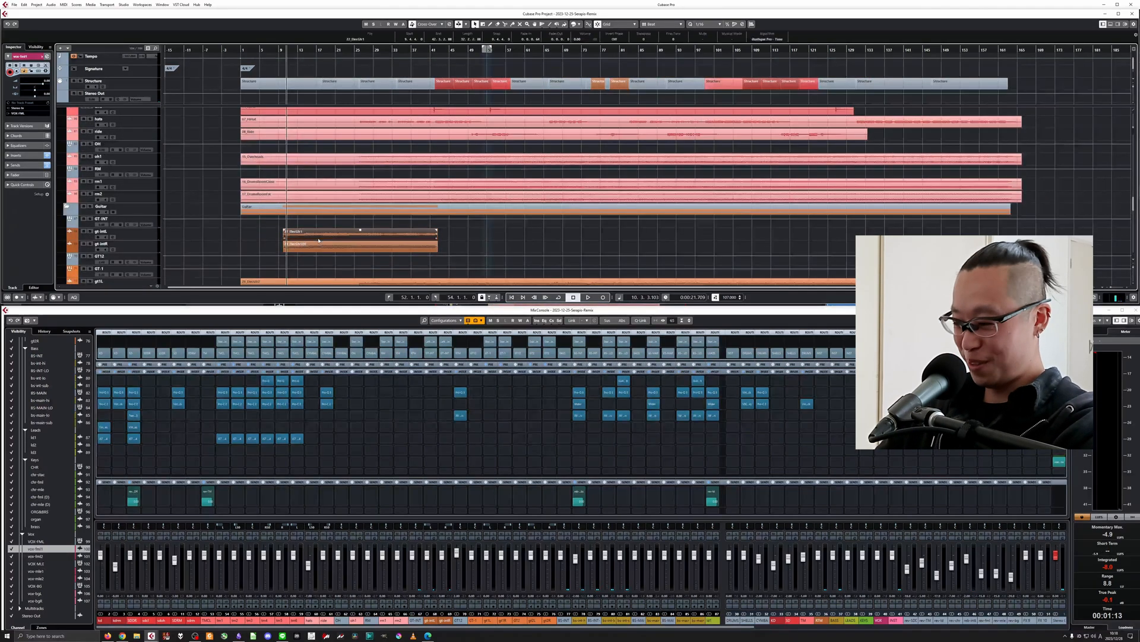
{"action": "left_click", "coordinate": [300, 241]}
{"action": "key", "text": "p"}
{"action": "key", "text": "h"}
{"action": "key", "text": "KP_Divide"}
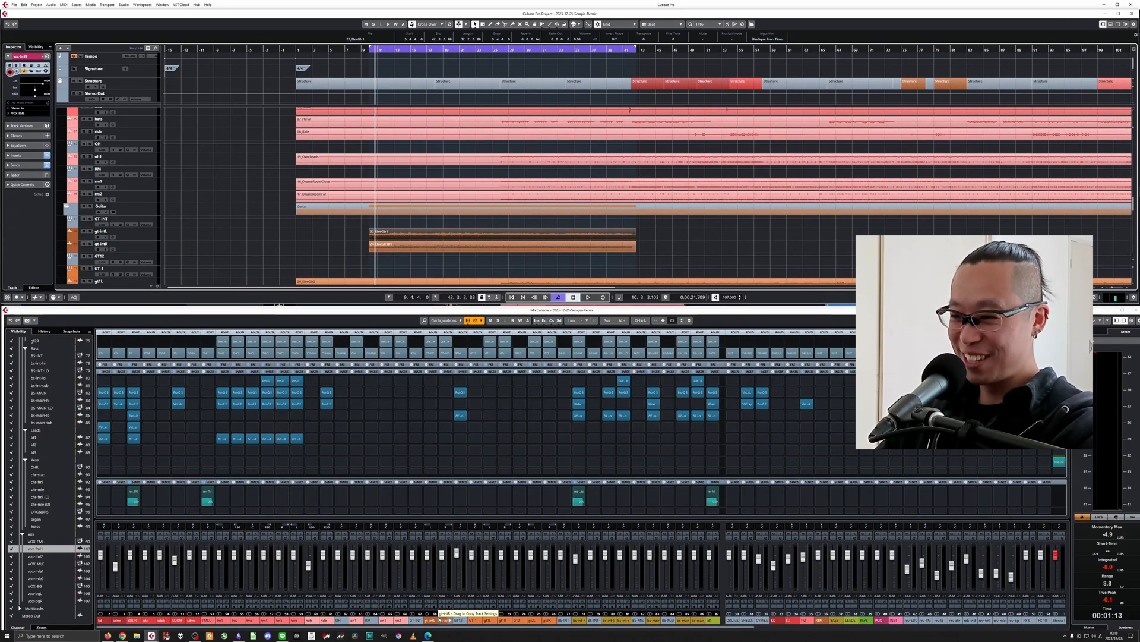
{"action": "left_click", "coordinate": [419, 534]}
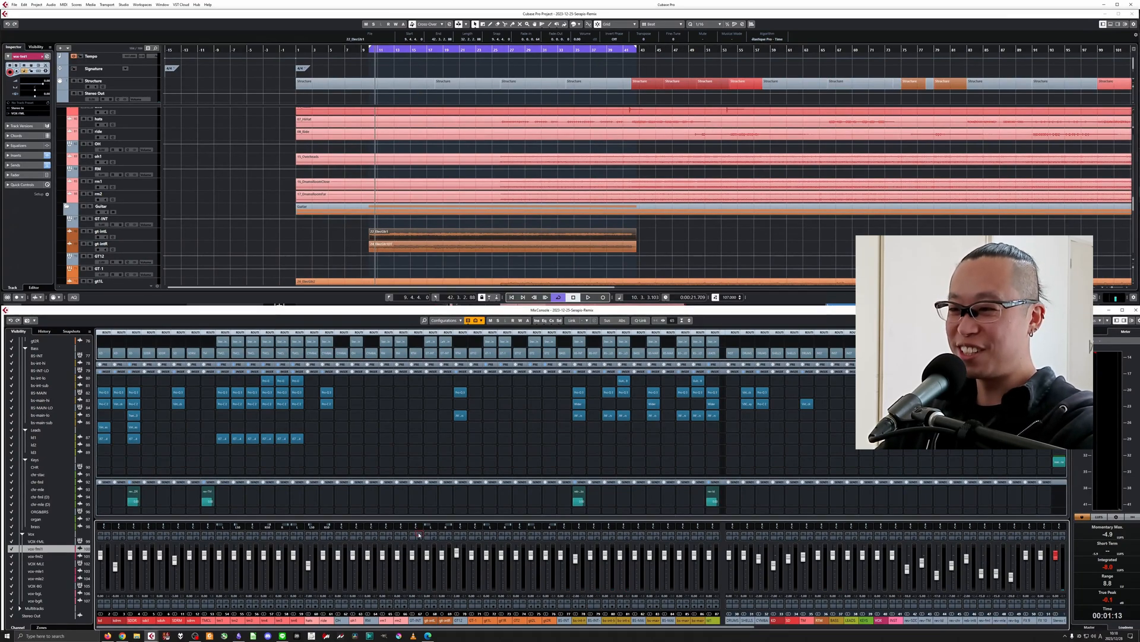
Insert Pro-Q 3 in GT-INT's second slot and add a 12 dB/oct low cut at about 66 Hz.
{"action": "left_click", "coordinate": [420, 394]}
{"action": "type", "text": "q"}
{"action": "left_click", "coordinate": [438, 408]}
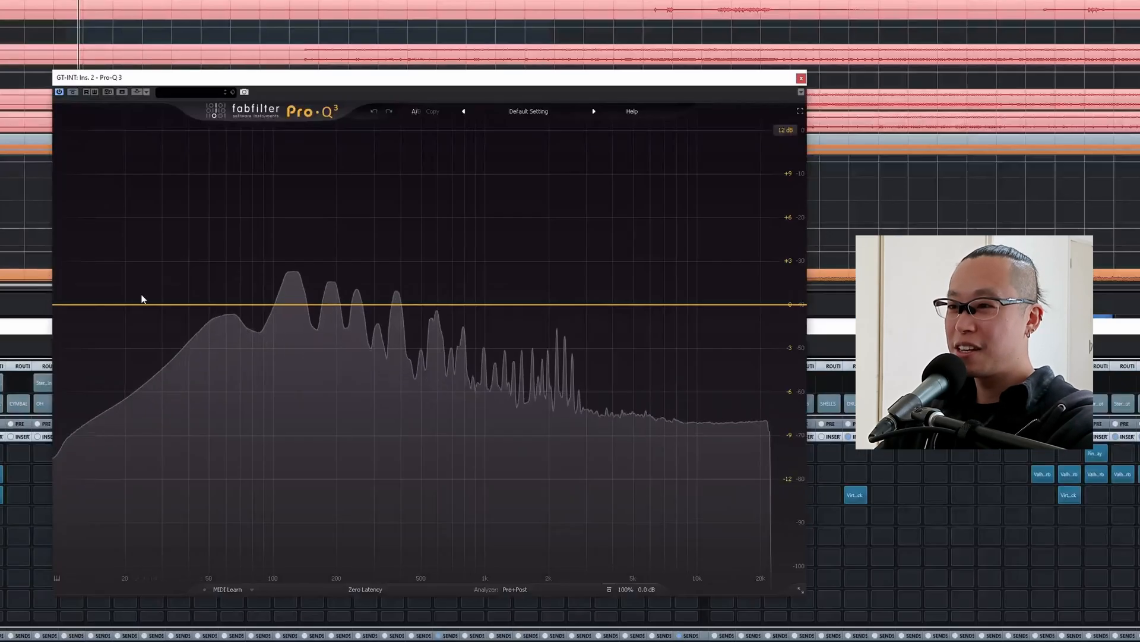
{"action": "left_click_drag", "start_coordinate": [385, 298], "coordinate": [458, 303]}
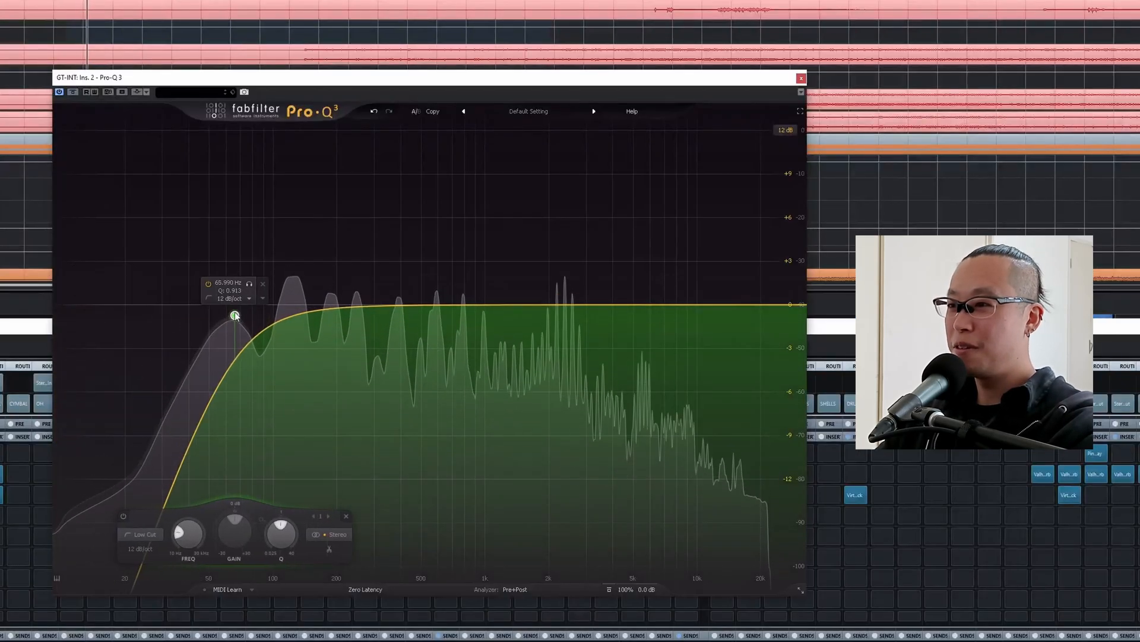
{"action": "mouse_move", "coordinate": [235, 315]}
{"action": "left_mouse_down"}
{"action": "mouse_move", "coordinate": [270, 315]}
{"action": "mouse_move", "coordinate": [194, 312]}
{"action": "mouse_move", "coordinate": [235, 318]}
{"action": "left_mouse_up"}
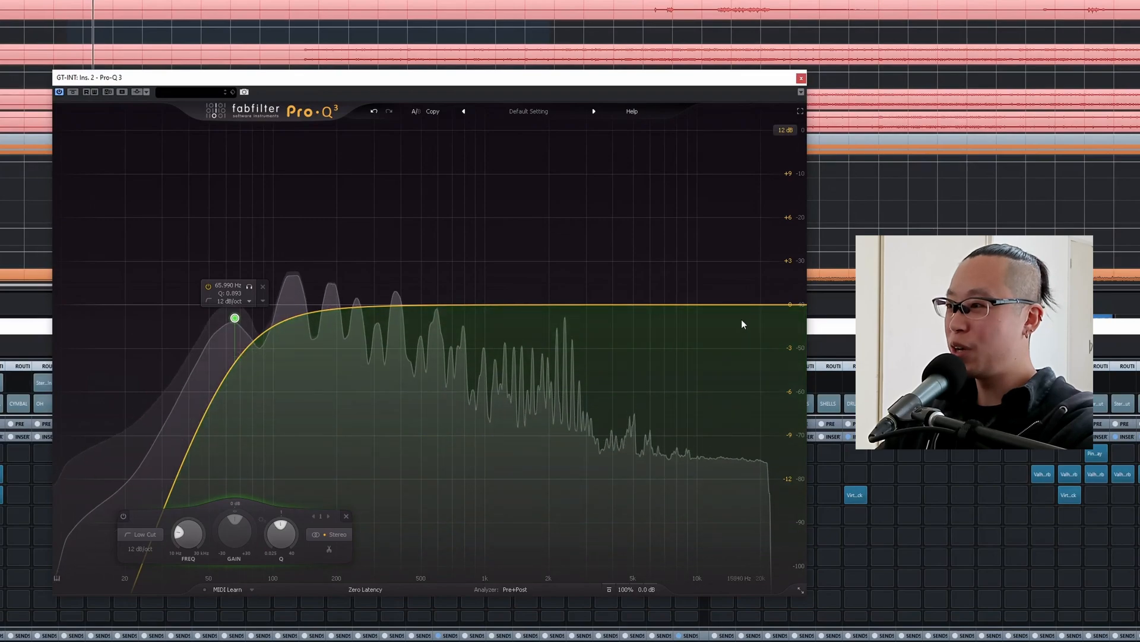
Add a high cut at the top end and a 6 dB/oct high shelf of about +9 dB near 7490 Hz to GT-INT's EQ.
{"action": "left_click", "coordinate": [747, 305]}
{"action": "left_click", "coordinate": [616, 260]}
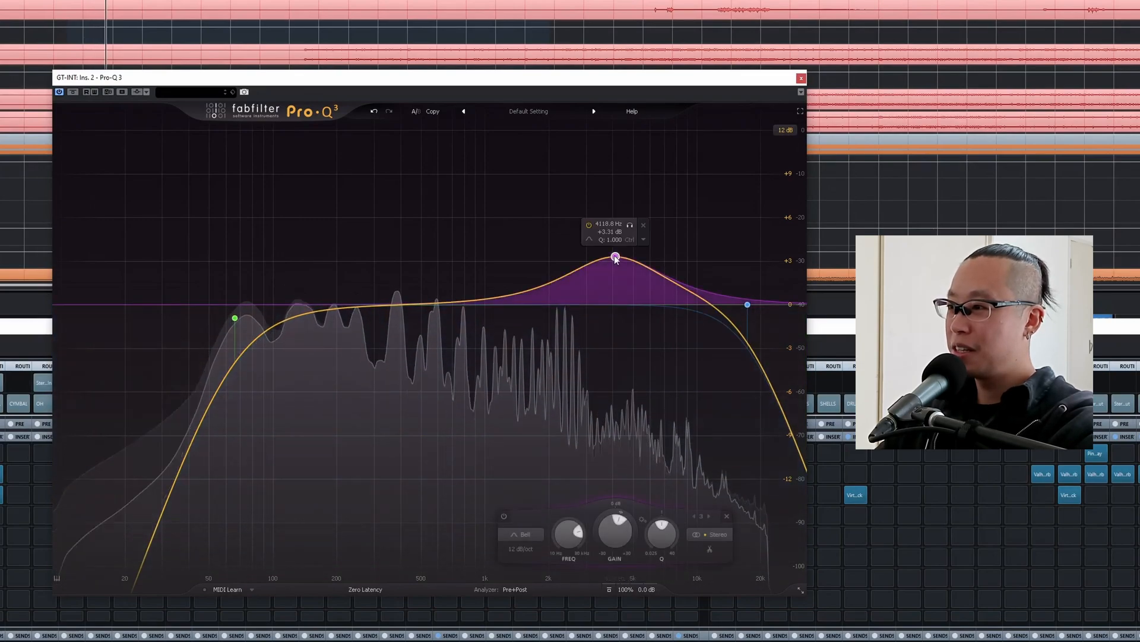
{"action": "left_click_drag", "start_coordinate": [615, 259], "coordinate": [660, 231]}
{"action": "left_click", "coordinate": [588, 535]}
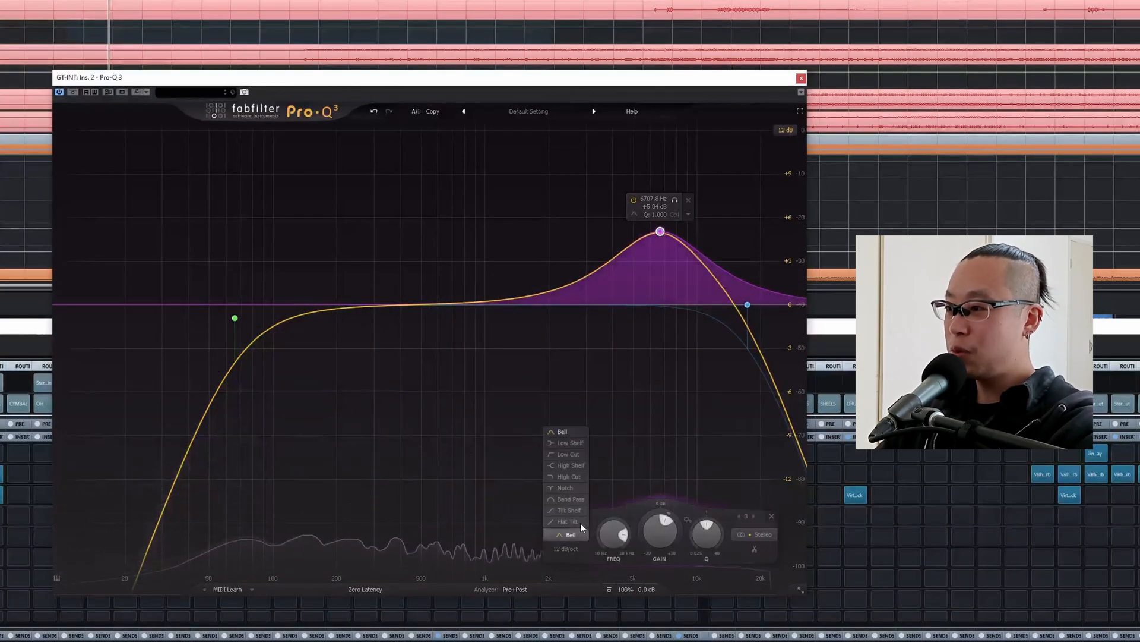
{"action": "left_click", "coordinate": [568, 475]}
{"action": "left_click", "coordinate": [566, 550]}
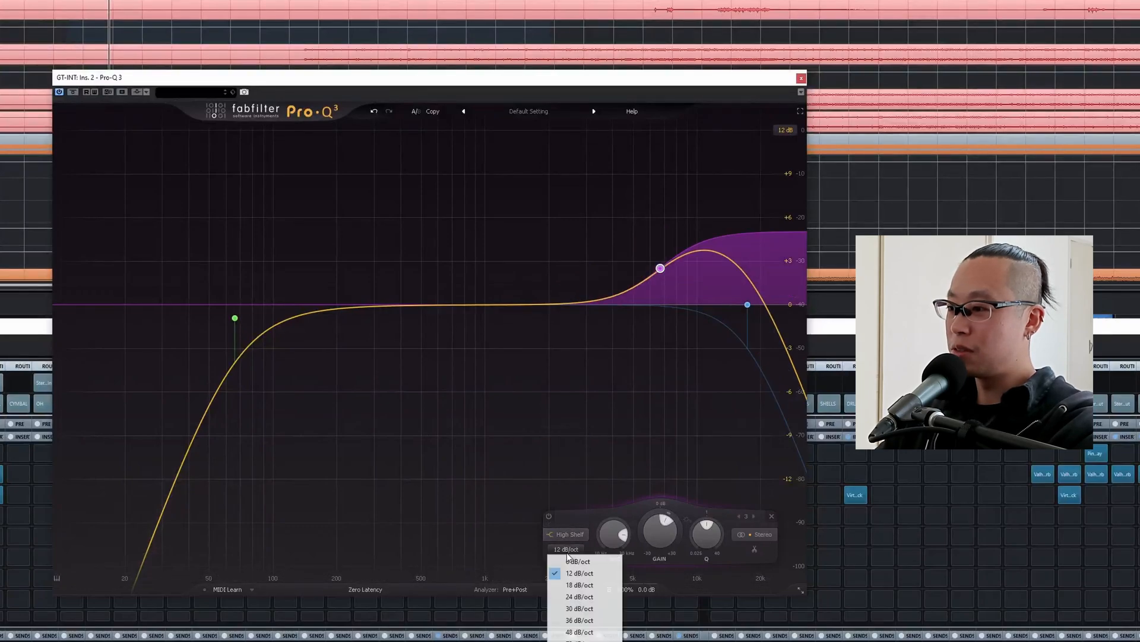
{"action": "left_click", "coordinate": [573, 559]}
{"action": "key", "text": "space"}
{"action": "left_click_drag", "start_coordinate": [662, 263], "coordinate": [670, 237]}
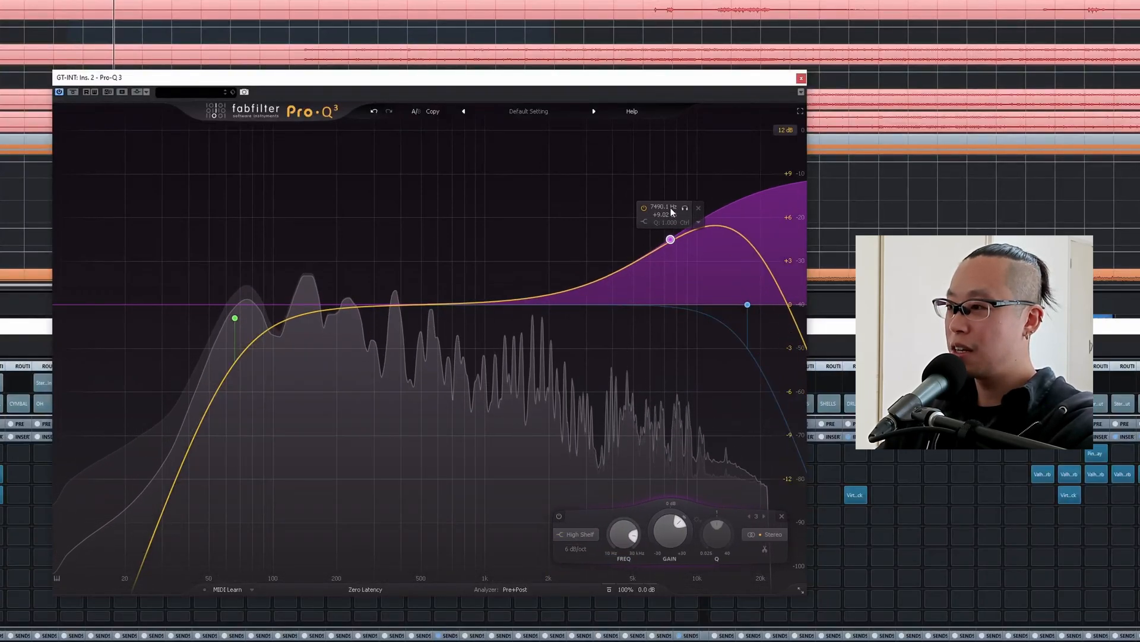
Add bell cuts near 3420 Hz (about -4 dB), 628 Hz (-3.4 dB) and 165 Hz (-2 dB), slightly lower the low cut, and close the EQ.
{"action": "left_click_drag", "start_coordinate": [501, 303], "coordinate": [615, 371]}
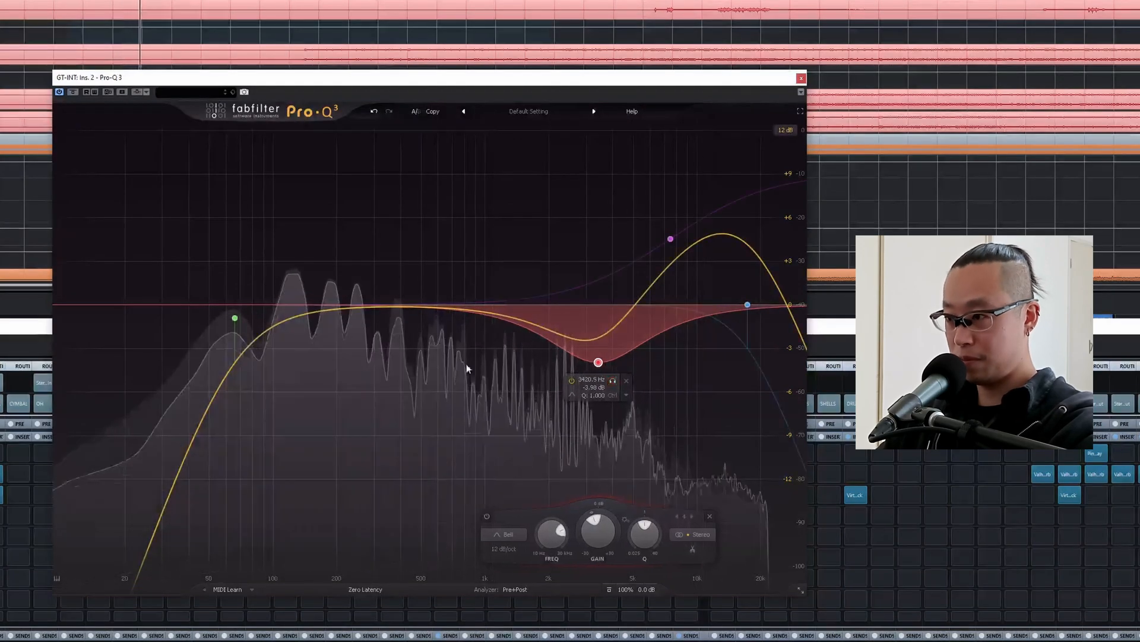
{"action": "left_click_drag", "start_coordinate": [445, 307], "coordinate": [441, 356]}
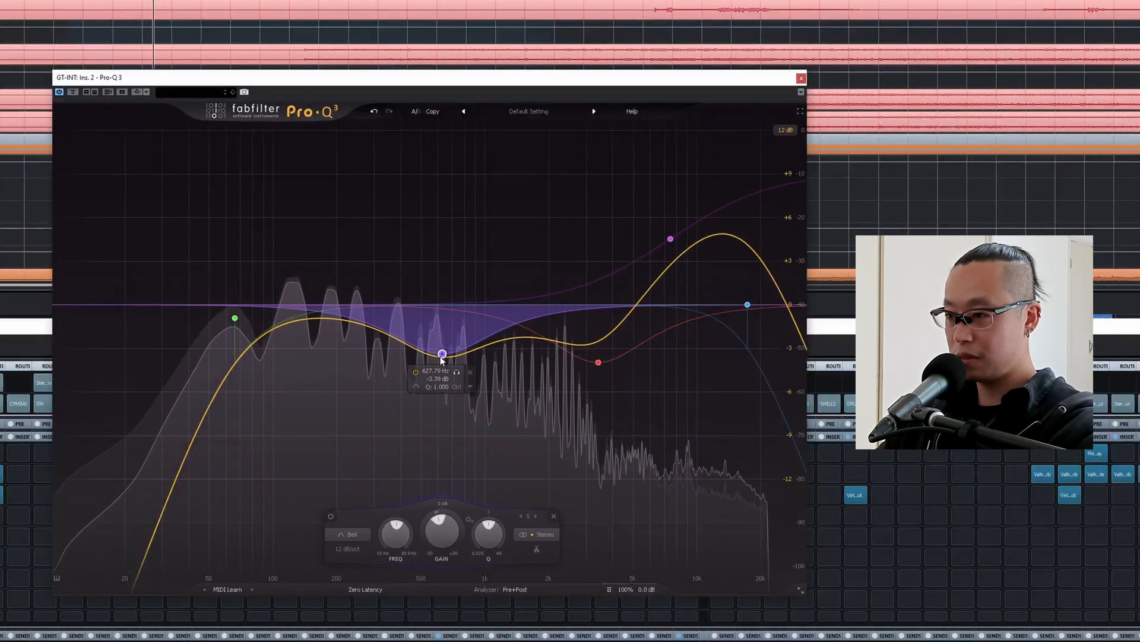
{"action": "left_click_drag", "start_coordinate": [238, 318], "coordinate": [238, 319]}
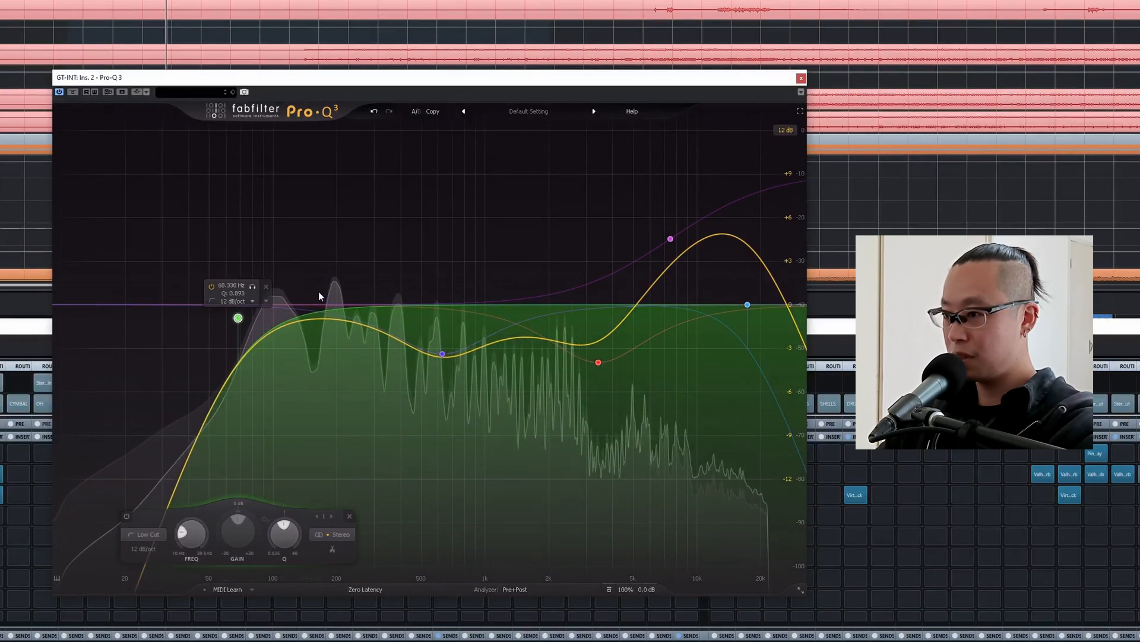
{"action": "left_click_drag", "start_coordinate": [321, 304], "coordinate": [319, 334]}
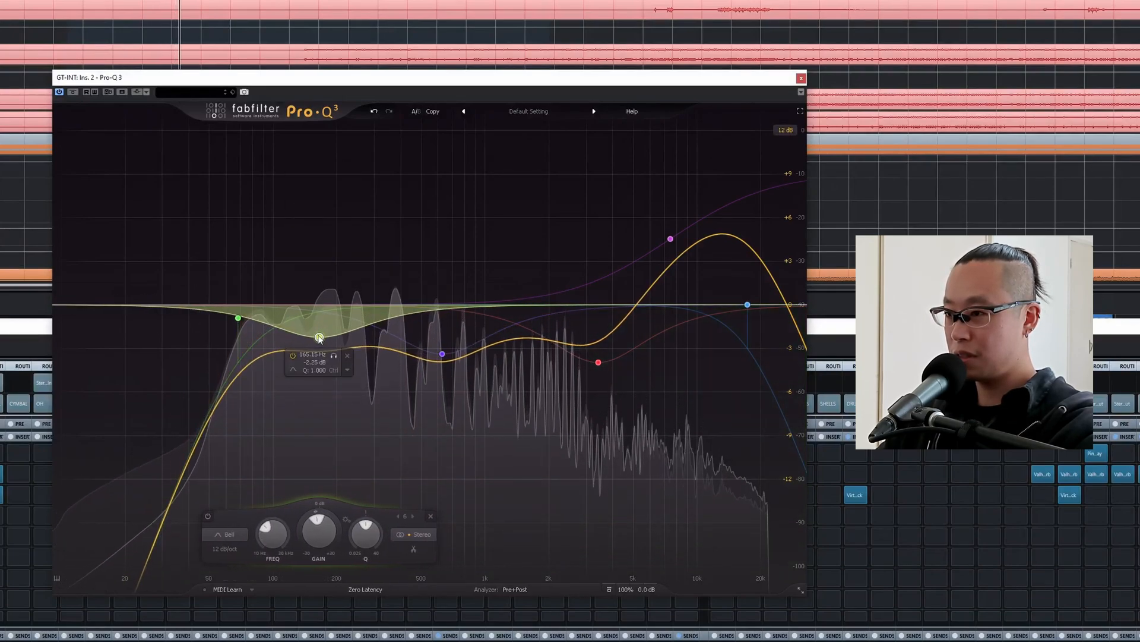
{"action": "left_click_drag", "start_coordinate": [240, 317], "coordinate": [230, 318]}
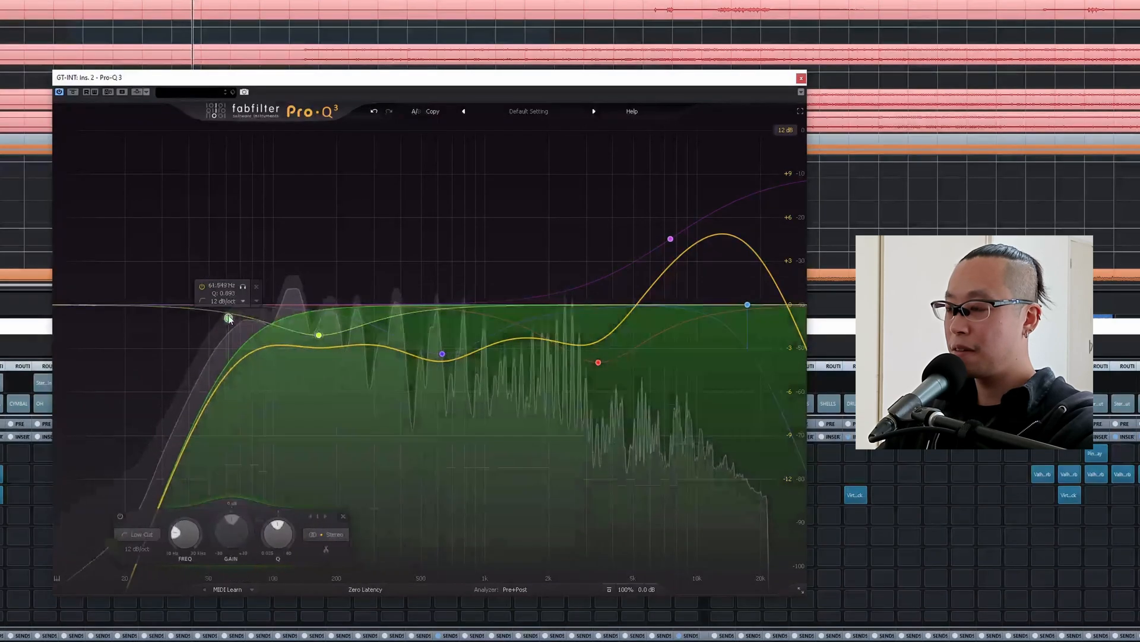
{"action": "left_click", "coordinate": [801, 78]}
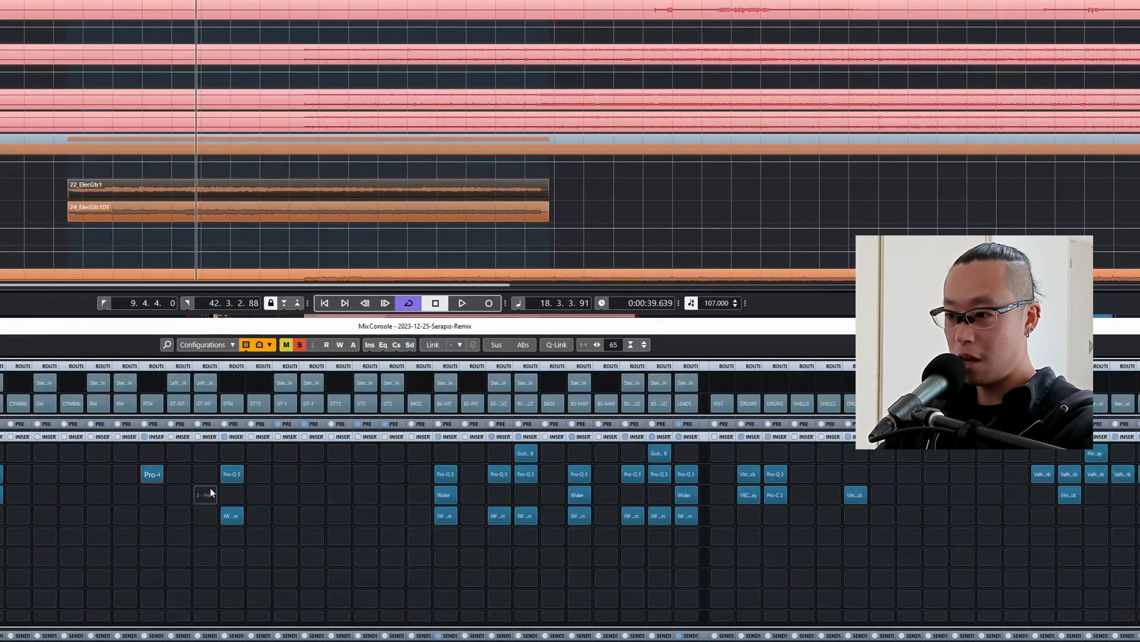
Copy JW BG-Guitars to GT-INT's fourth insert, set Crush to -17 and Loud to -10 while auditioning solo and full mix, and close it.
{"action": "left_click_drag", "start_coordinate": [227, 515], "coordinate": [153, 517]}
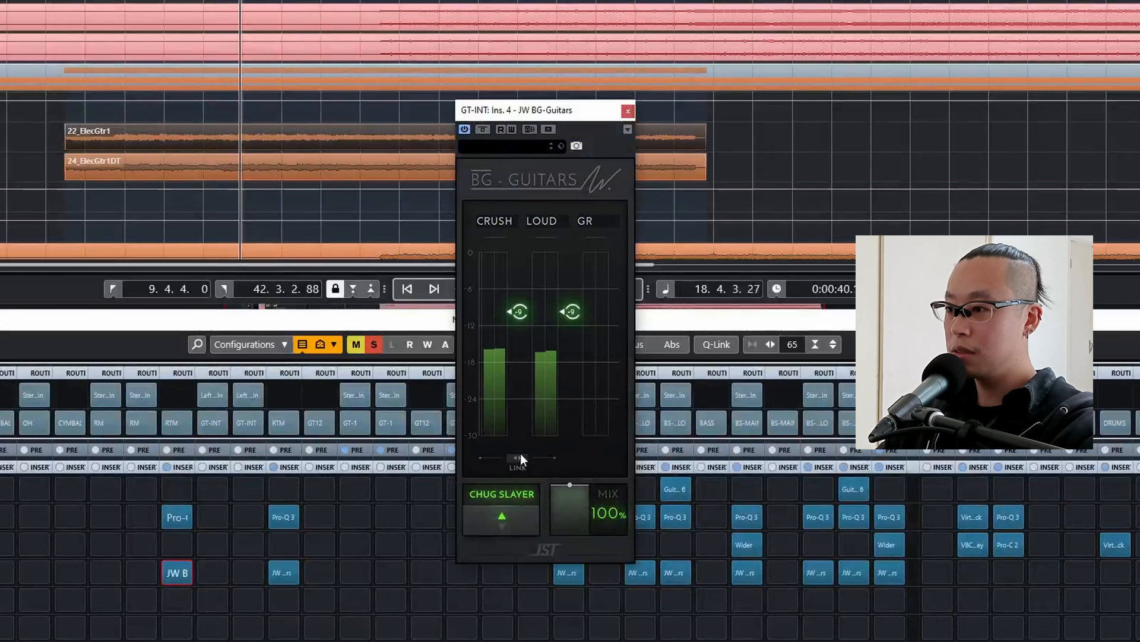
{"action": "left_click_drag", "start_coordinate": [517, 456], "coordinate": [516, 475]}
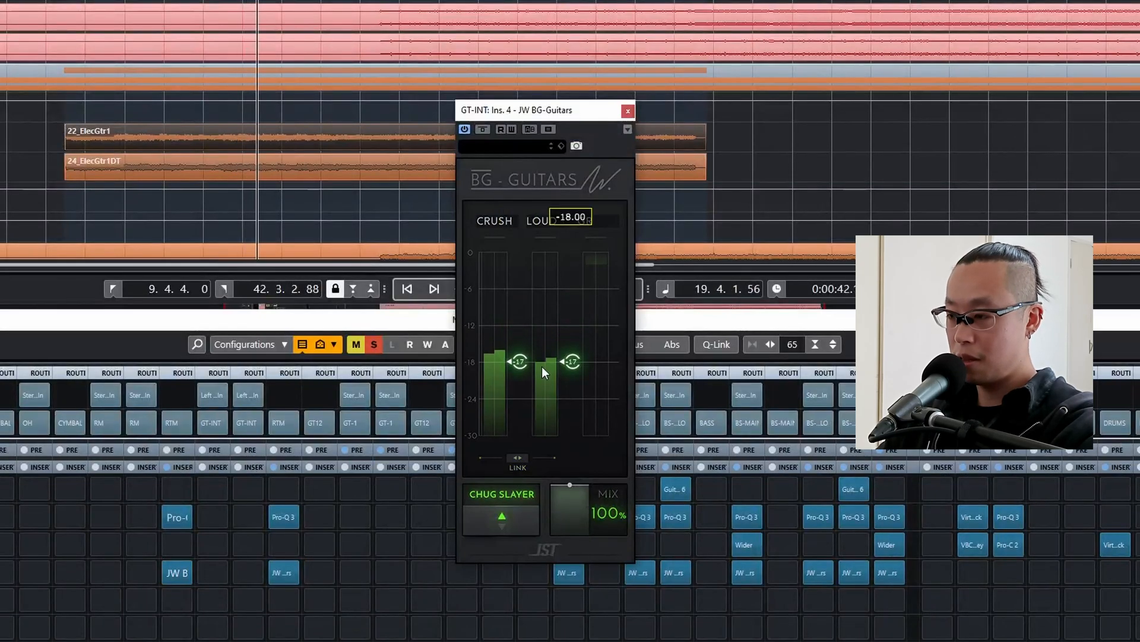
{"action": "left_click_drag", "start_coordinate": [541, 356], "coordinate": [549, 329]}
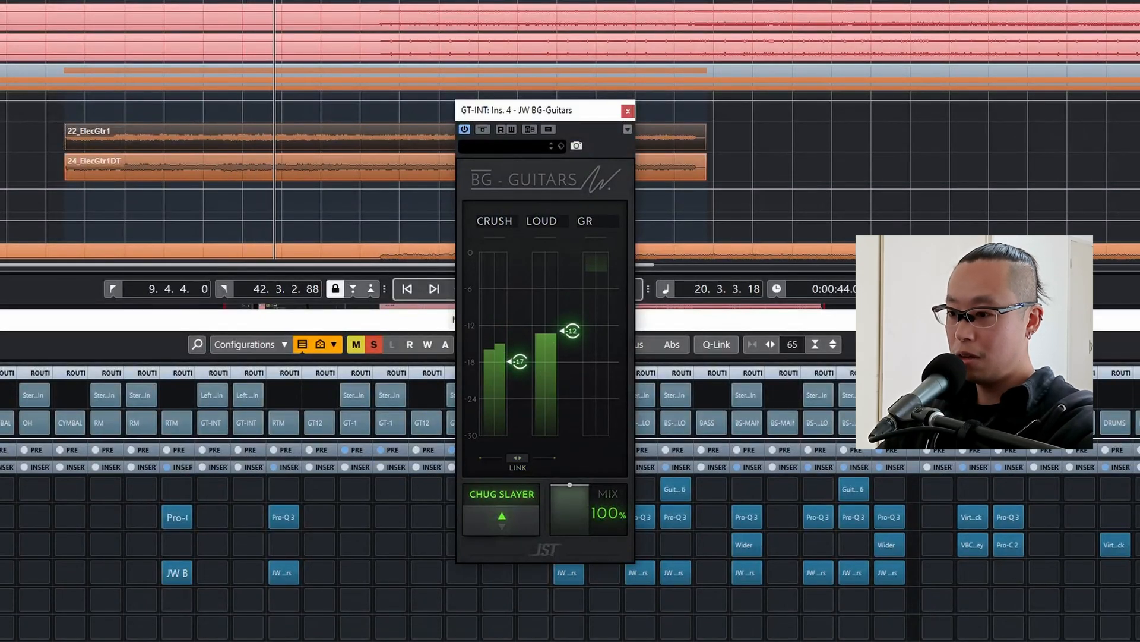
{"action": "key", "text": "s"}
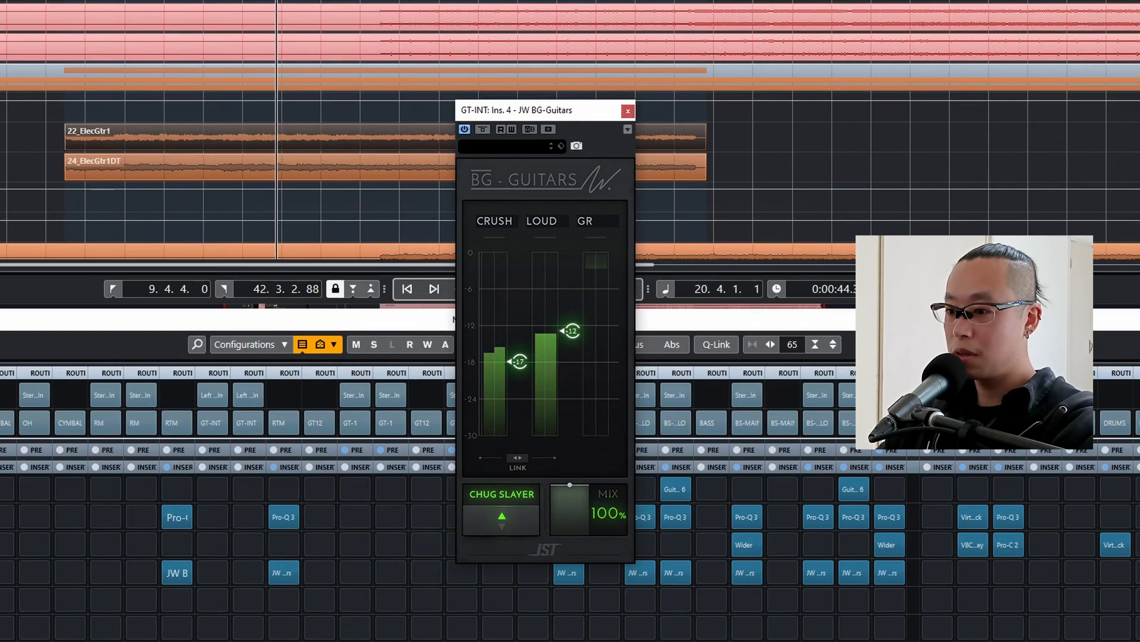
{"action": "left_click_drag", "start_coordinate": [572, 331], "coordinate": [577, 308]}
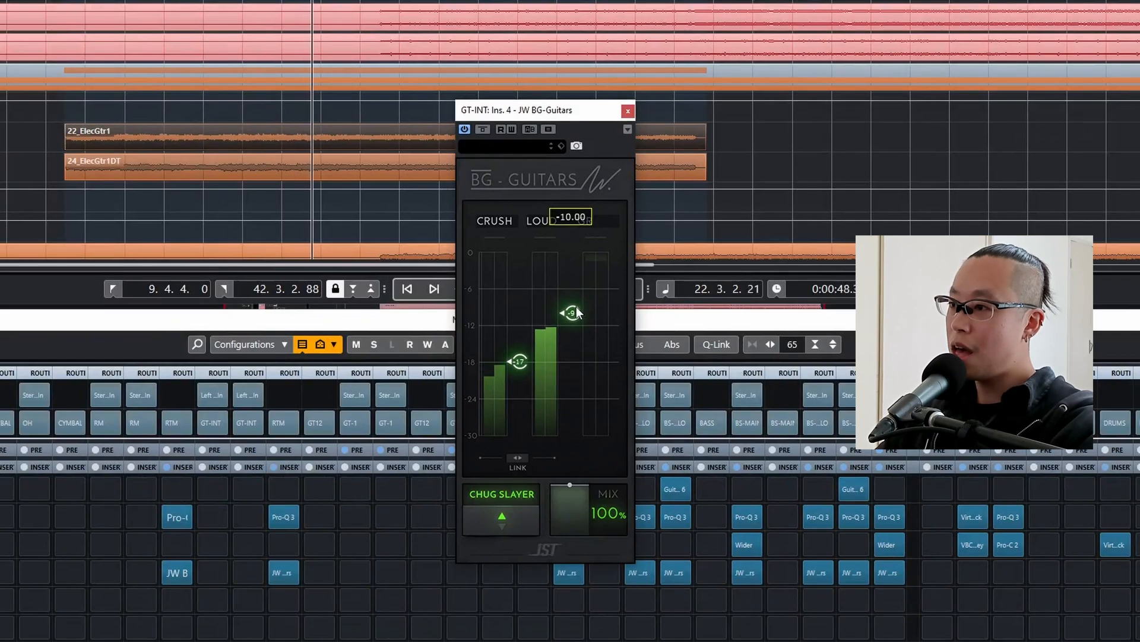
{"action": "left_click", "coordinate": [628, 111]}
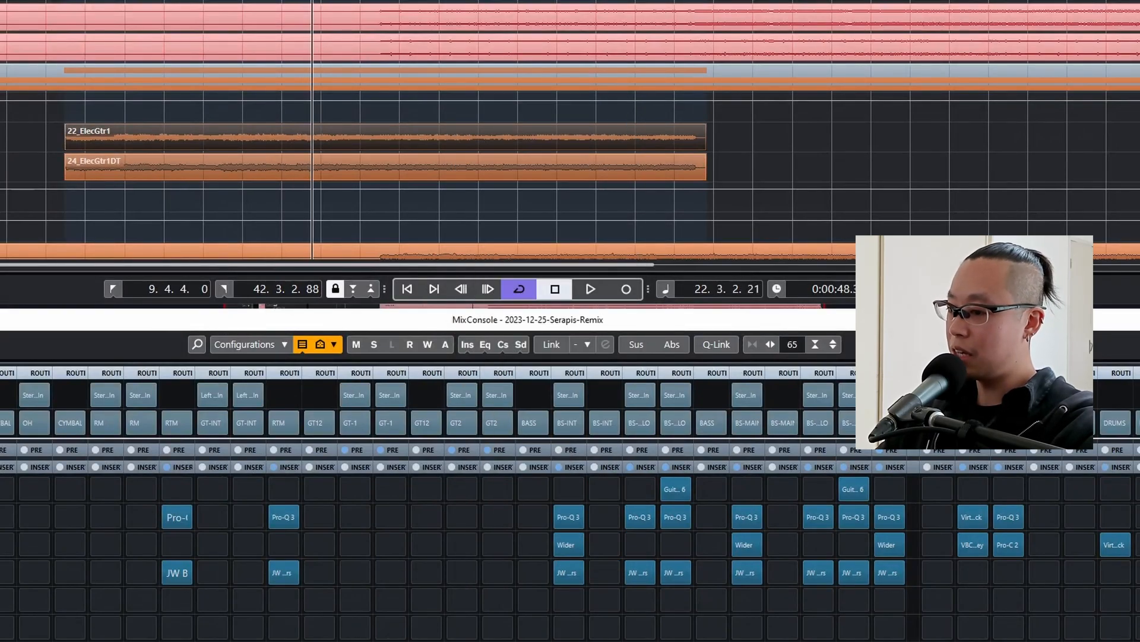
Review the ValhallaVintageVerb settings on reb-intbs, close its window, and audition the soloed intro guitars with their reverb sends.
{"action": "key", "text": "s"}
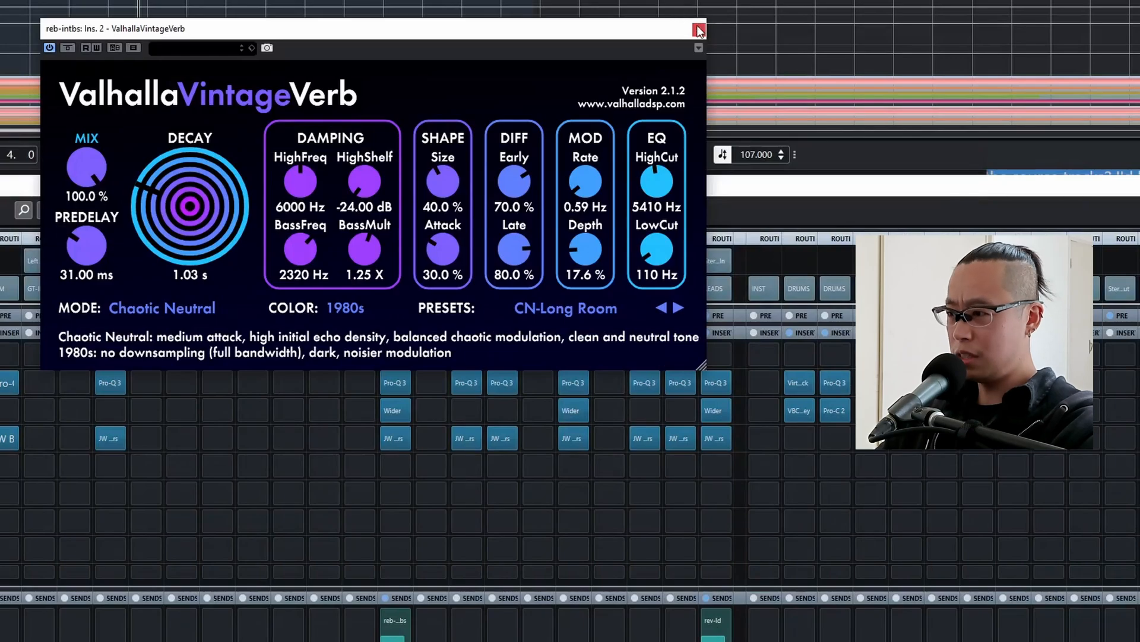
{"action": "left_click", "coordinate": [698, 29]}
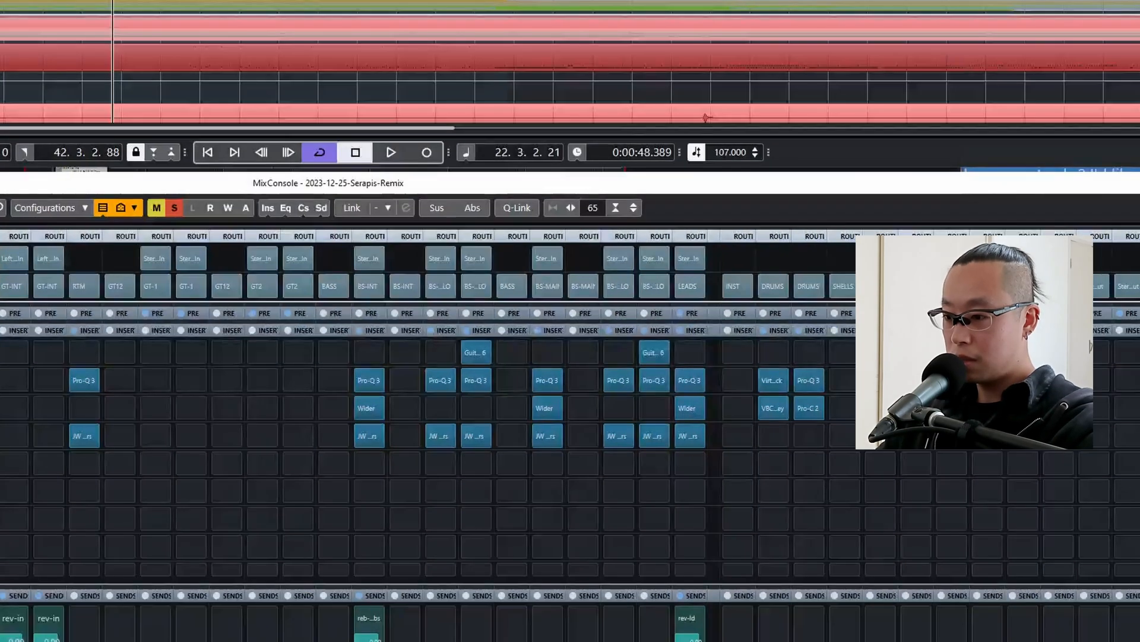
{"action": "key", "text": "s"}
{"action": "key", "text": "s"}
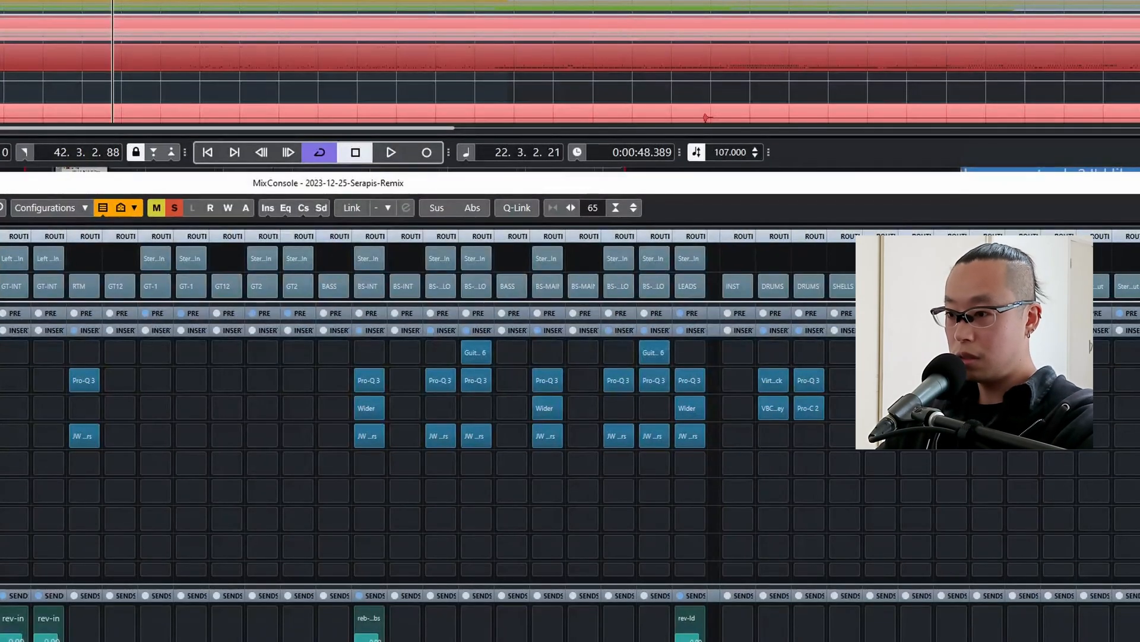
{"action": "key", "text": "space"}
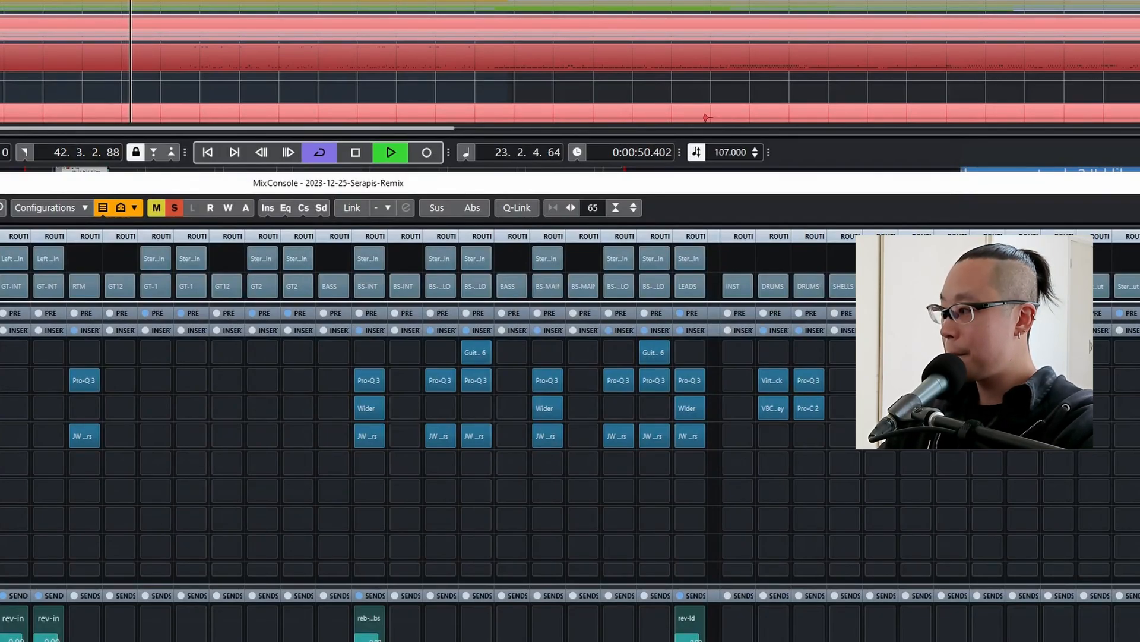
{"action": "key", "text": "space"}
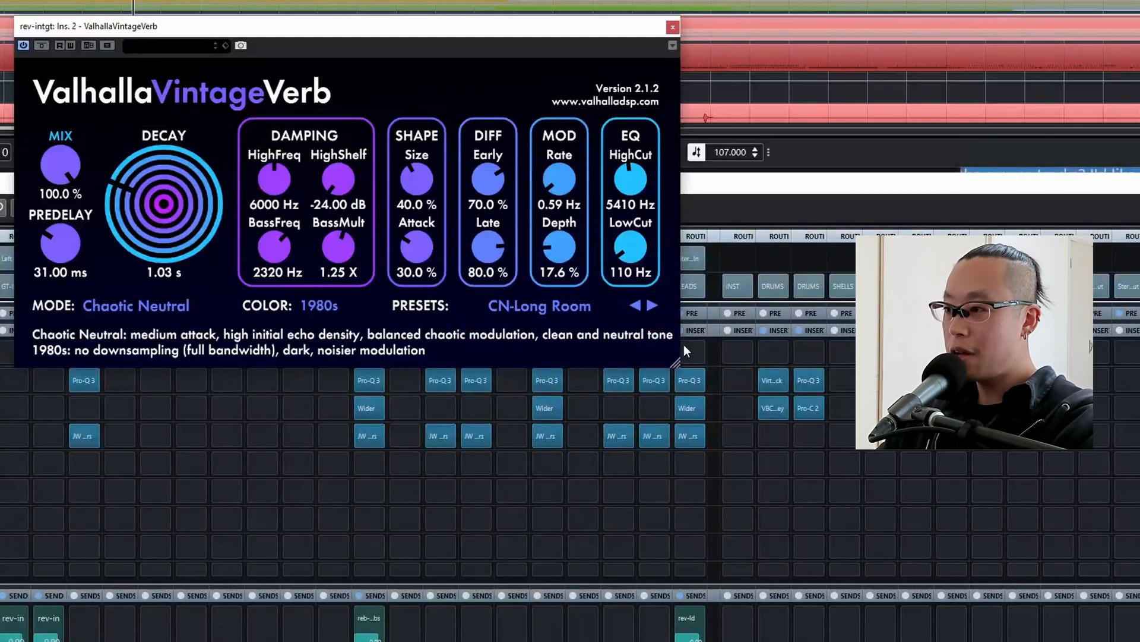
Load the Huge Spaces preset Concert Wave in the rev-intgt channel's ValhallaVintageVerb and close its window.
{"action": "left_click", "coordinate": [571, 302]}
{"action": "mouse_move", "coordinate": [542, 499]}
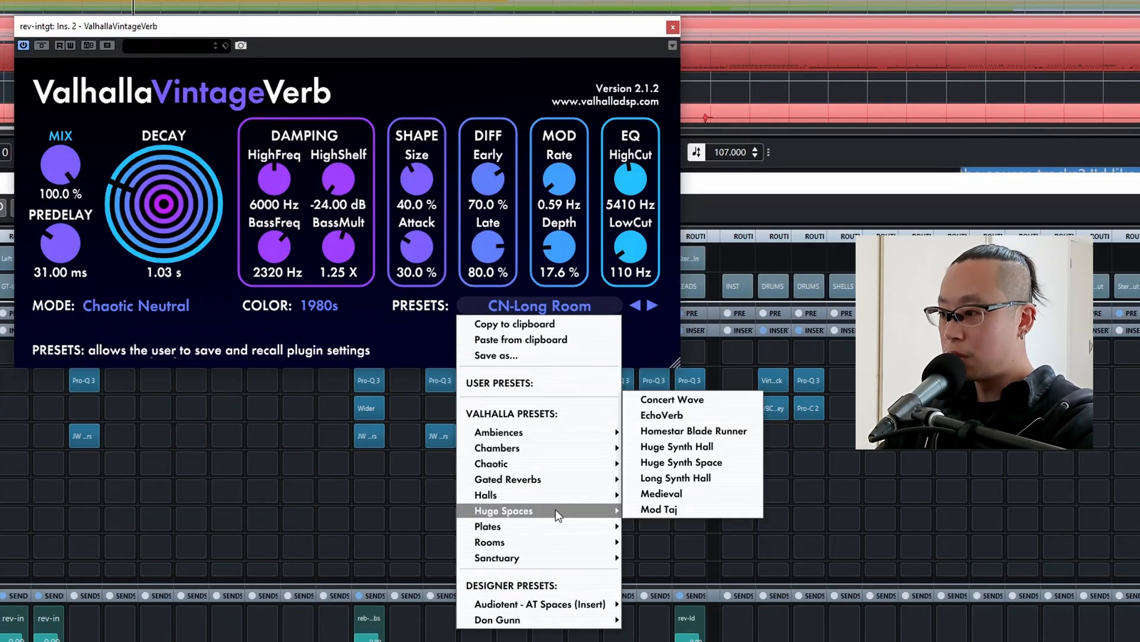
{"action": "left_click", "coordinate": [671, 399]}
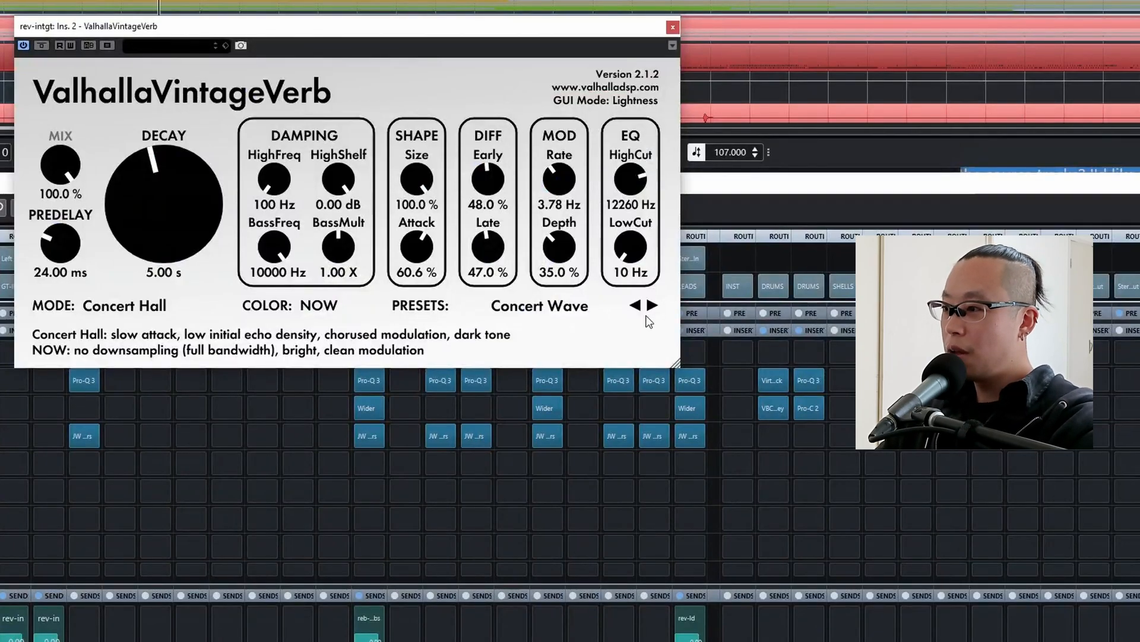
{"action": "left_click", "coordinate": [671, 29]}
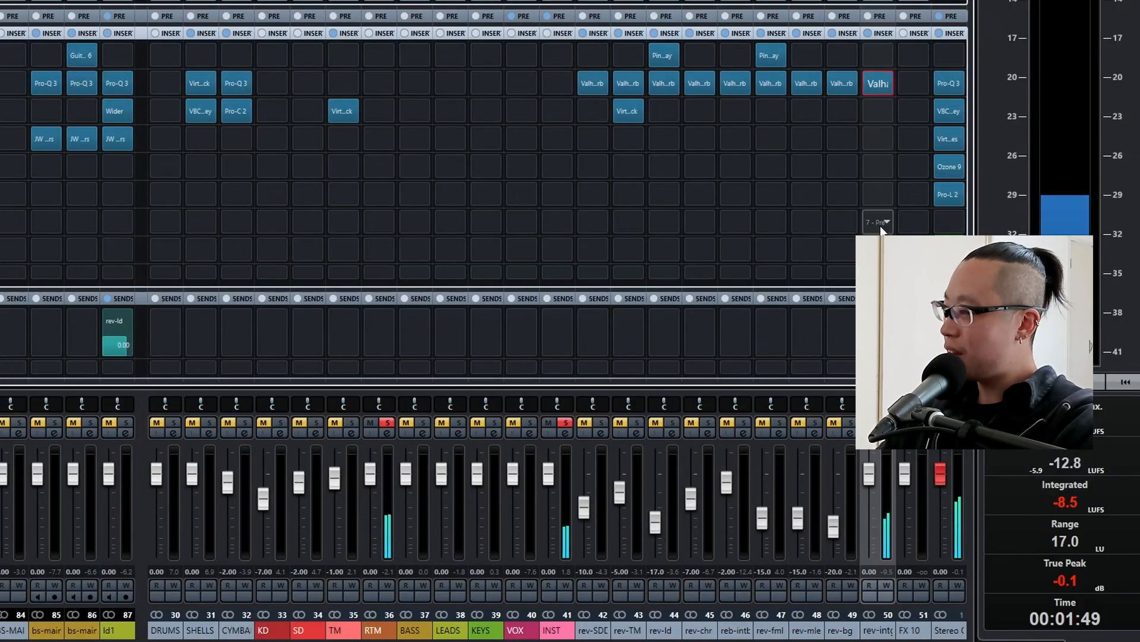
Copy the Ping Pong Delay from rev-fml to the first insert of rev-intgt and clear all solos.
{"action": "left_click_drag", "start_coordinate": [779, 58], "coordinate": [877, 54]}
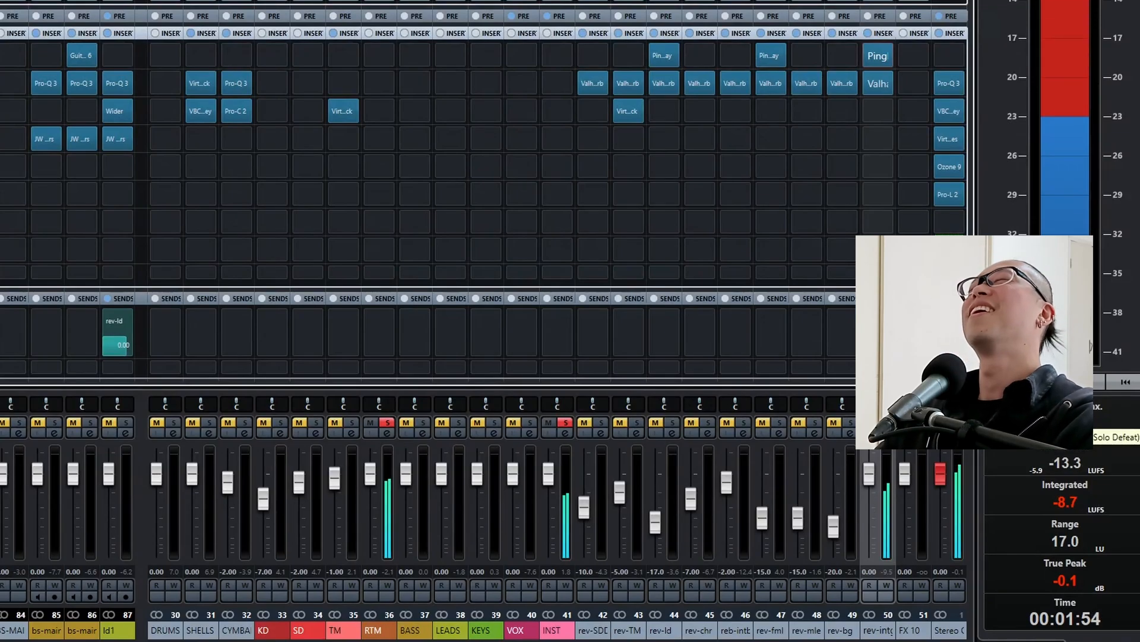
{"action": "left_click", "coordinate": [887, 423]}
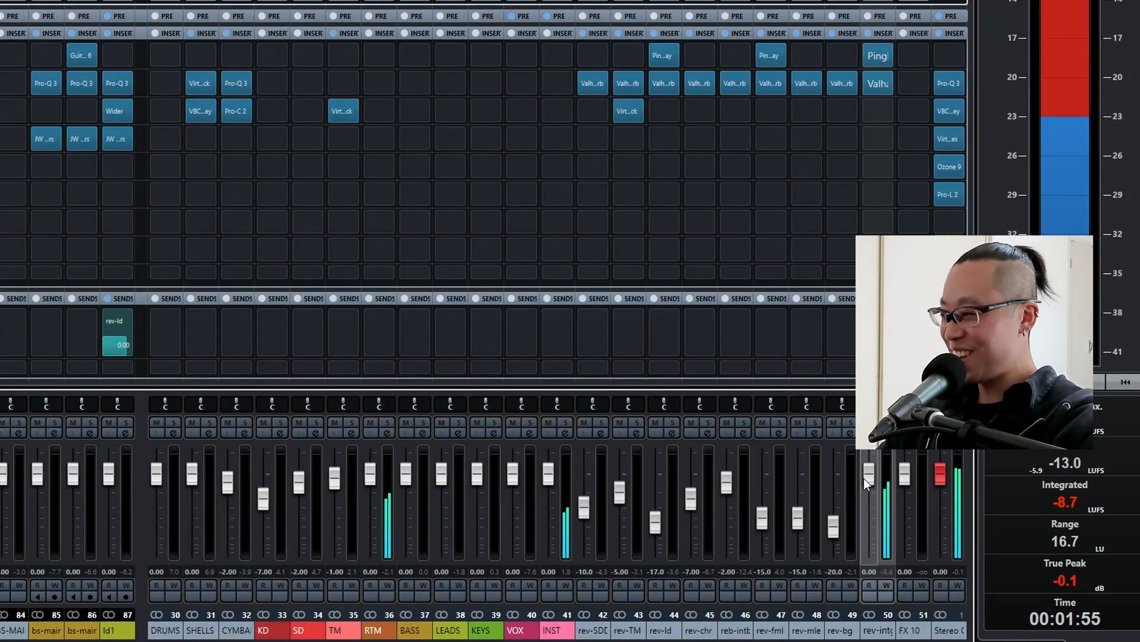
Lower the rev-intgt fader against the full mix, auditioning levels such as -12 and -7 dB.
{"action": "key", "text": "space"}
{"action": "key", "text": "alt+z"}
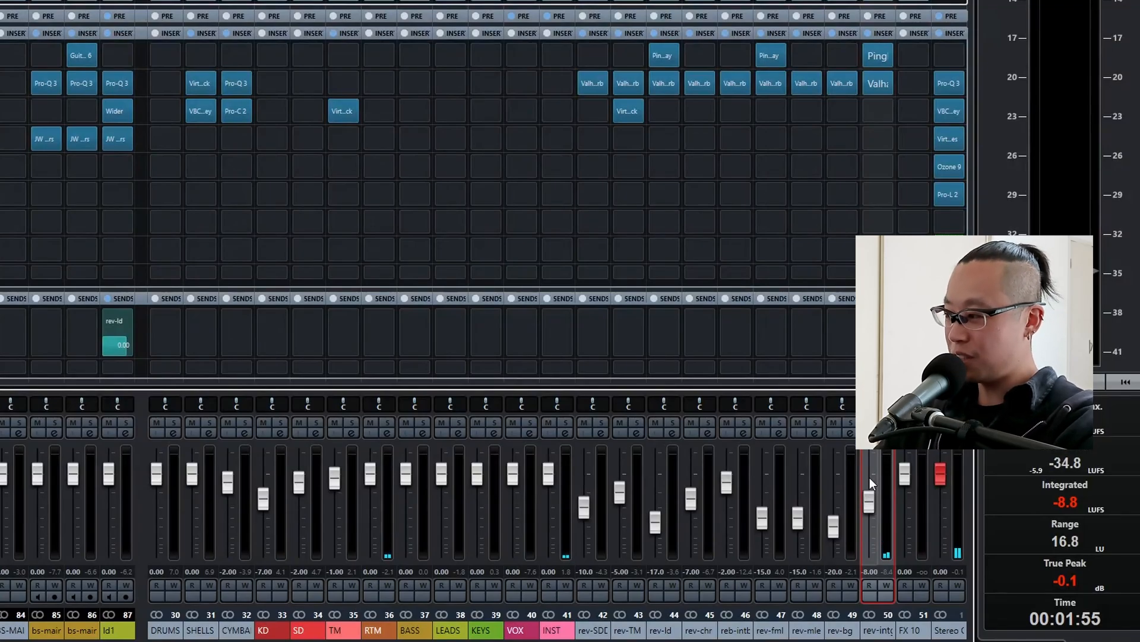
{"action": "key", "text": "space"}
{"action": "scroll", "coordinate": [870, 476], "scroll_direction": "down", "scroll_amount": 4}
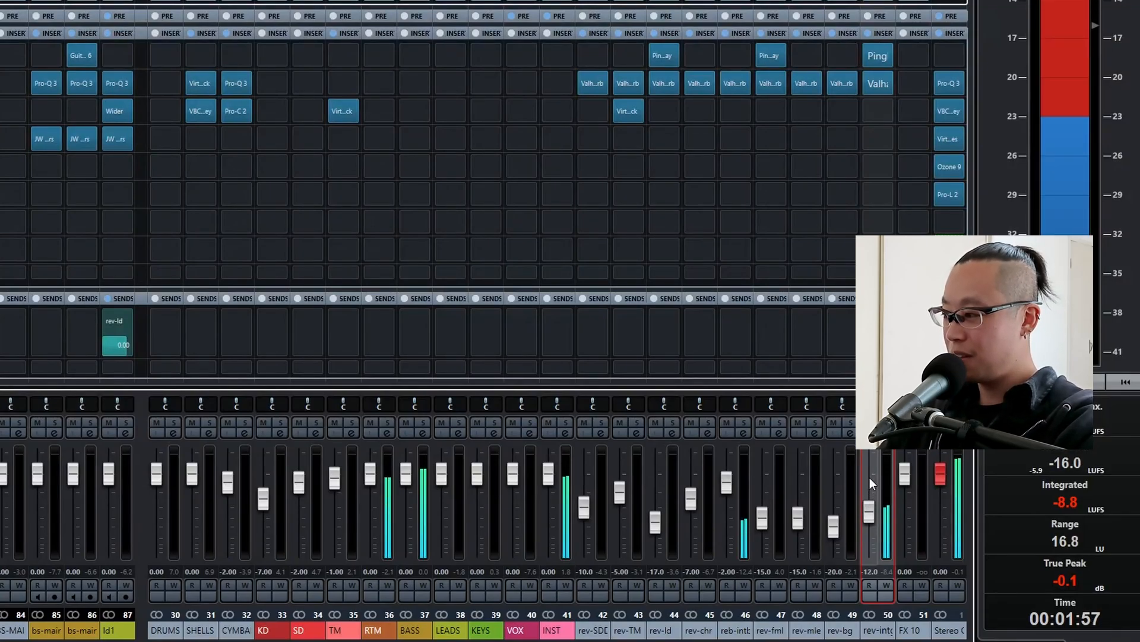
{"action": "scroll", "coordinate": [870, 476], "scroll_direction": "up", "scroll_amount": 5}
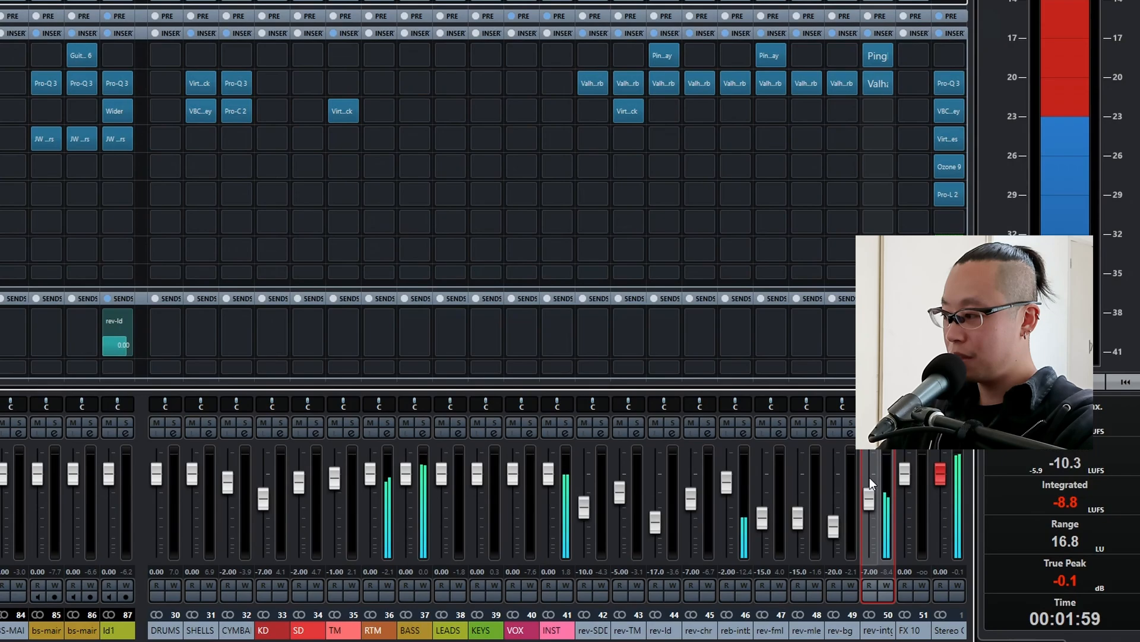
{"action": "scroll", "coordinate": [869, 476], "scroll_direction": "up", "scroll_amount": 2}
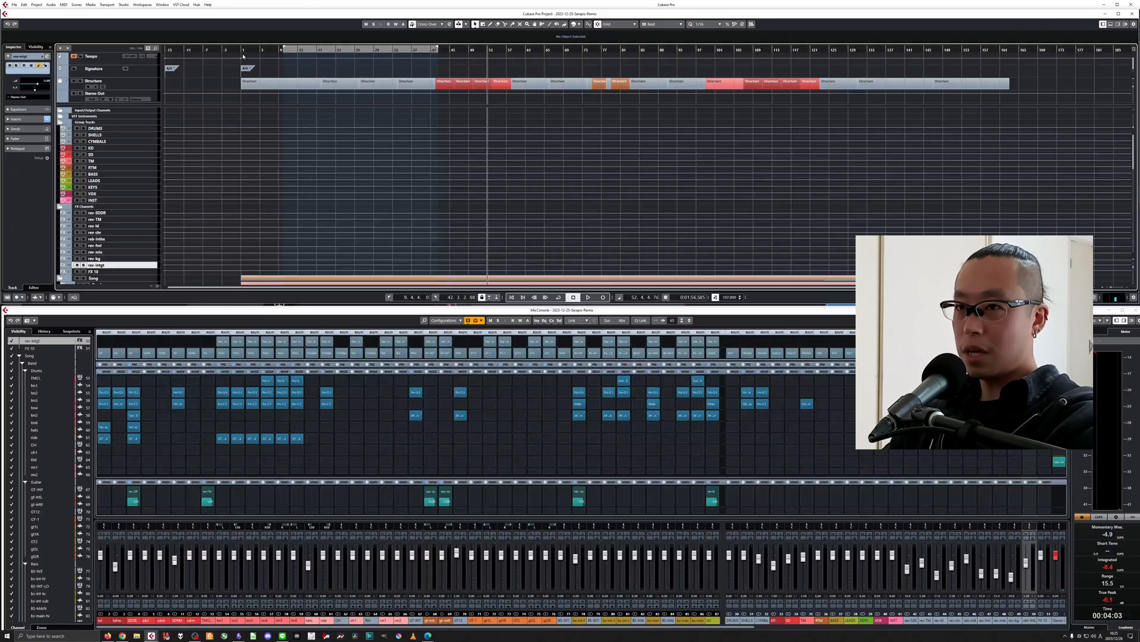
Set the locators around all Structure events, from bar 1 to bar 163, return the cursor to the song start and deselect the events.
{"action": "left_click", "coordinate": [242, 49]}
{"action": "left_click_drag", "start_coordinate": [234, 82], "coordinate": [1070, 86]}
{"action": "key", "text": "p"}
{"action": "key", "text": "comma"}
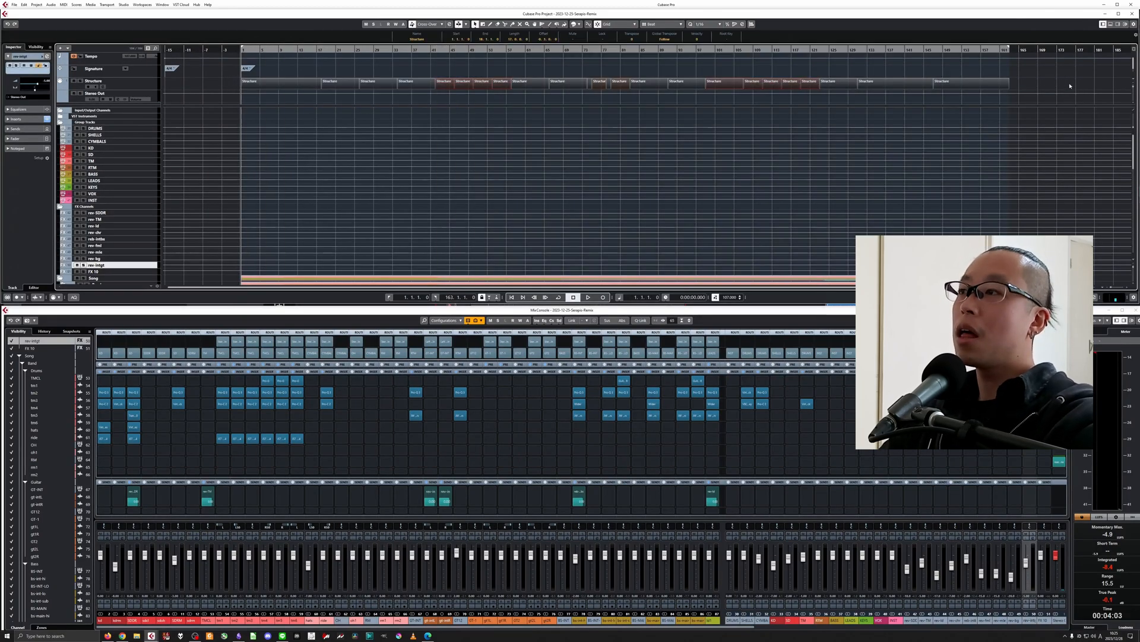
{"action": "left_click", "coordinate": [1071, 87]}
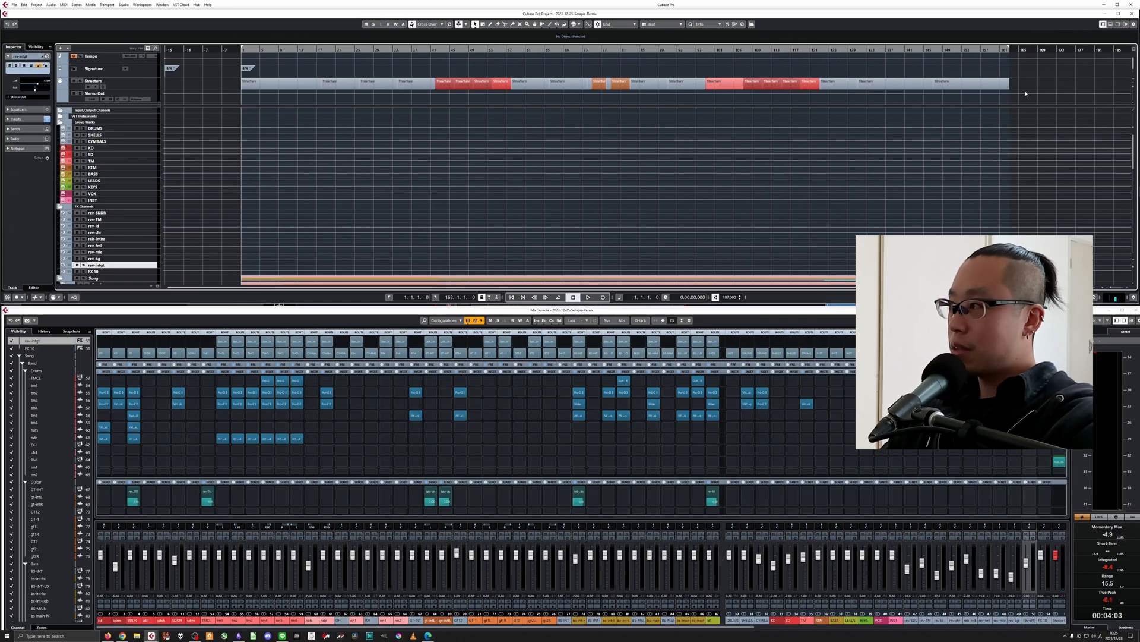
Play the song from the start, select the VOX-FML track and bring the vocal channels into view in the mixer.
{"action": "key", "text": "space"}
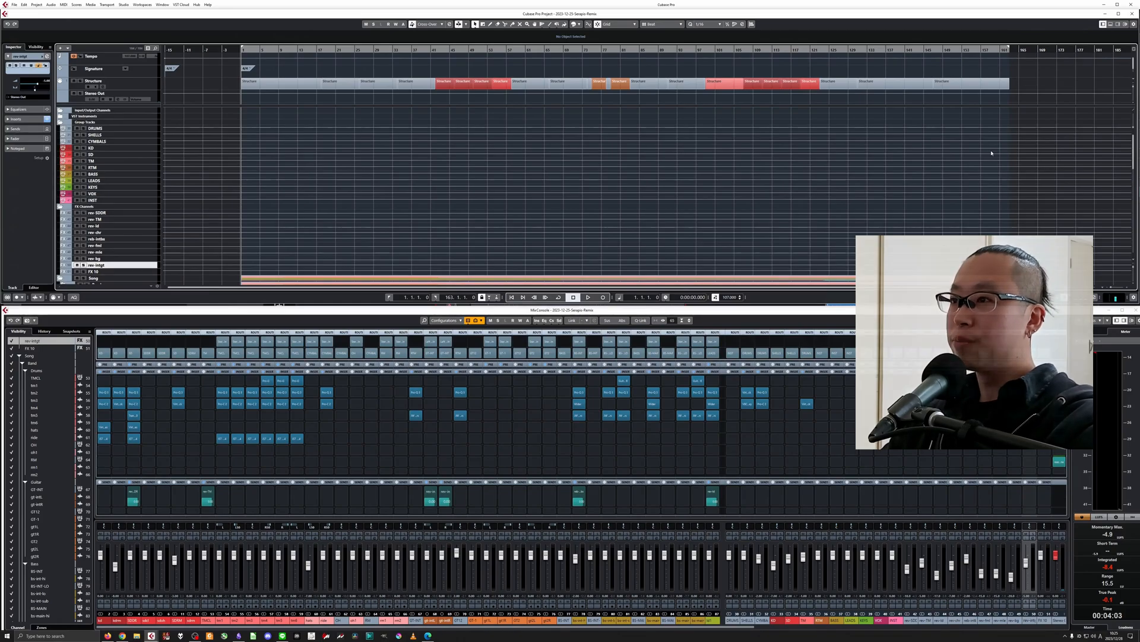
{"action": "scroll", "coordinate": [340, 183], "scroll_direction": "down", "scroll_amount": 10}
{"action": "scroll", "coordinate": [309, 206], "scroll_direction": "down", "scroll_amount": 1}
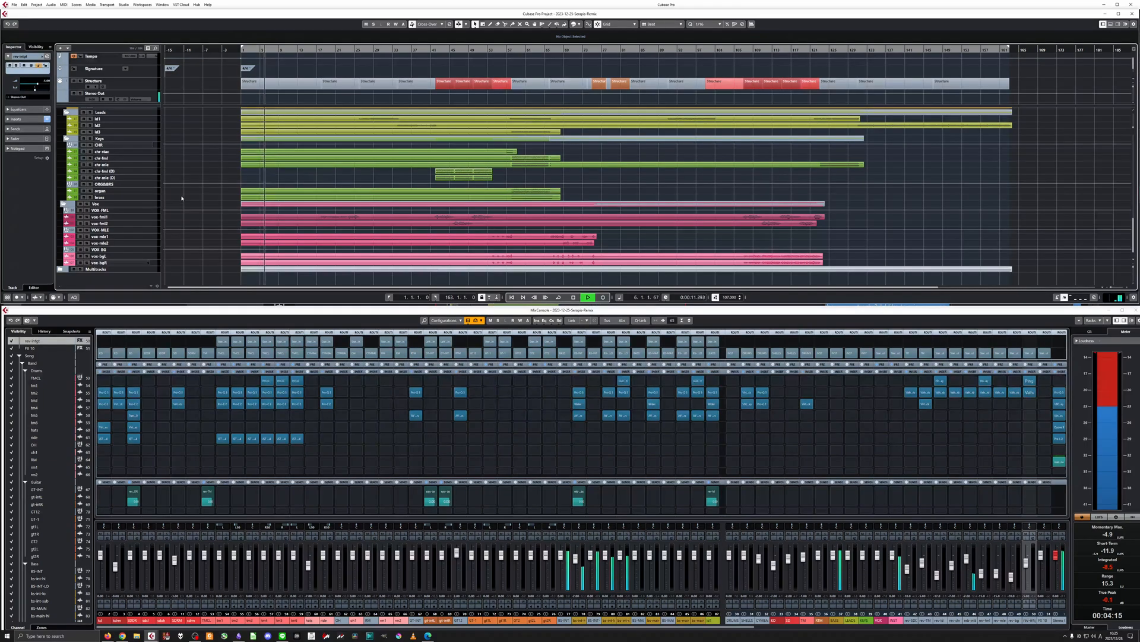
{"action": "left_click", "coordinate": [146, 211]}
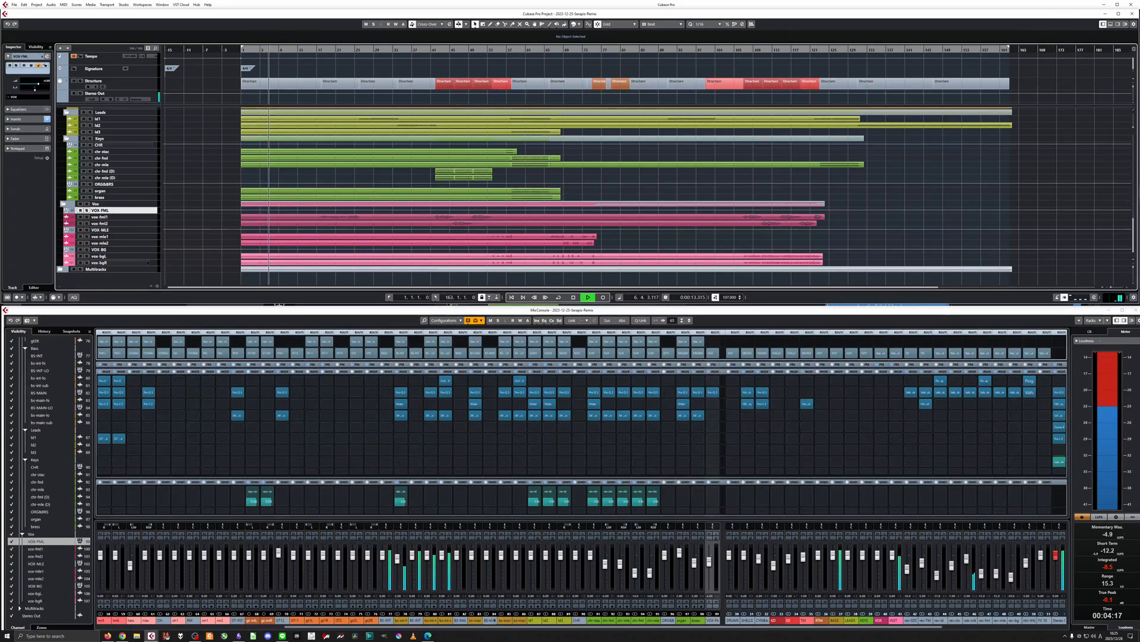
{"action": "left_click_drag", "start_coordinate": [525, 627], "coordinate": [620, 626]}
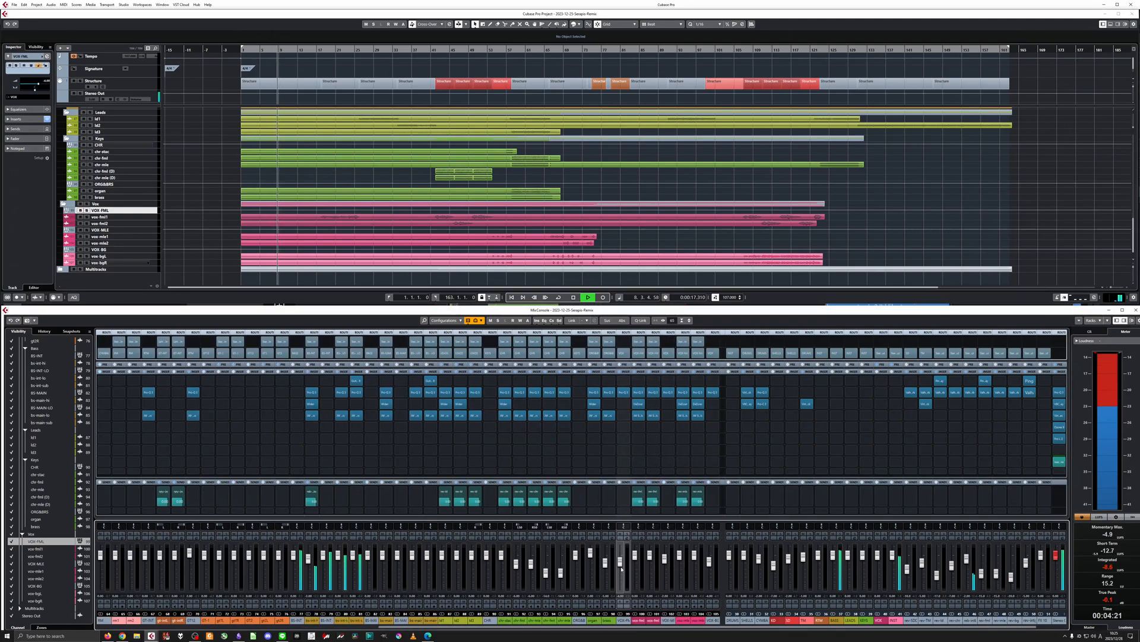
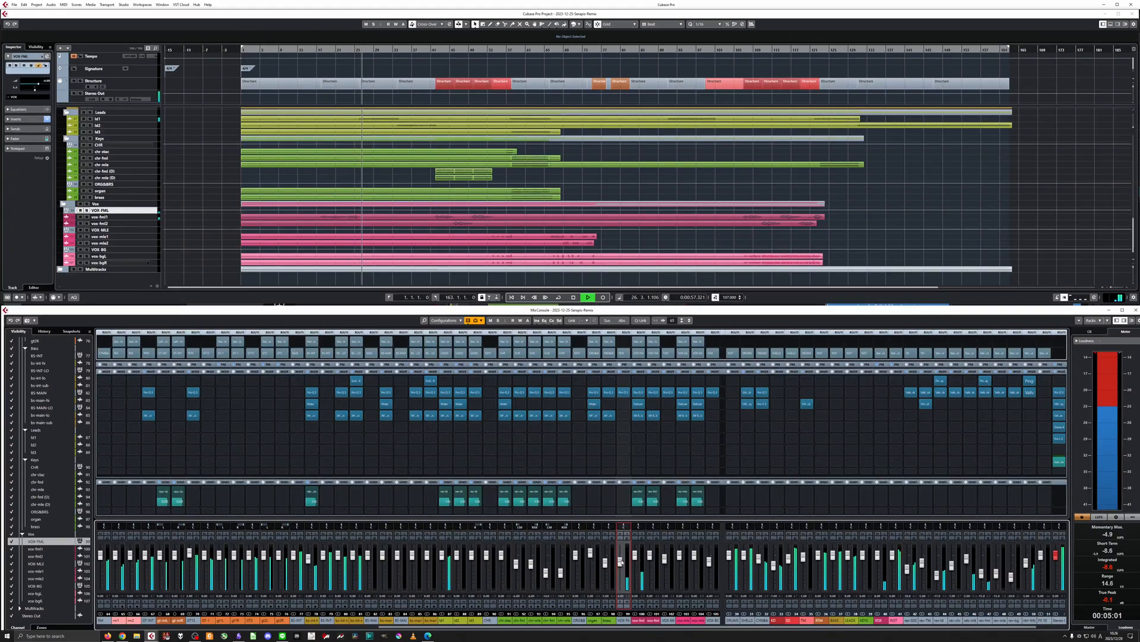
Bring the guitar and bass channels into mixer view and adjust two drum group faders while the song plays.
{"action": "left_click_drag", "start_coordinate": [443, 628], "coordinate": [380, 626]}
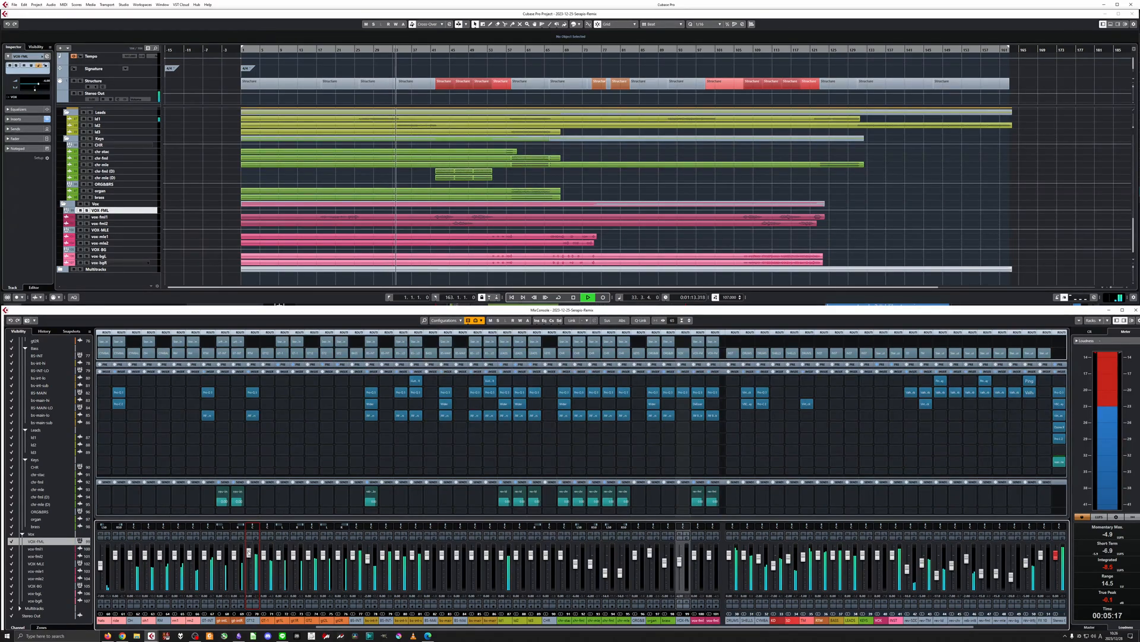
{"action": "left_click", "coordinate": [772, 567]}
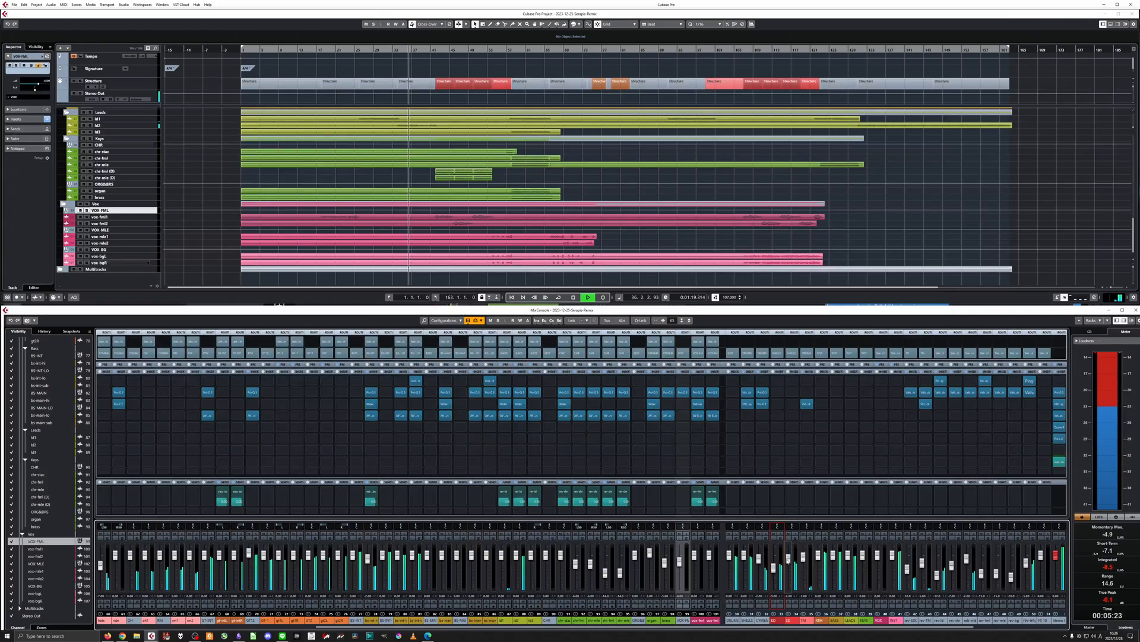
{"action": "left_click", "coordinate": [789, 559]}
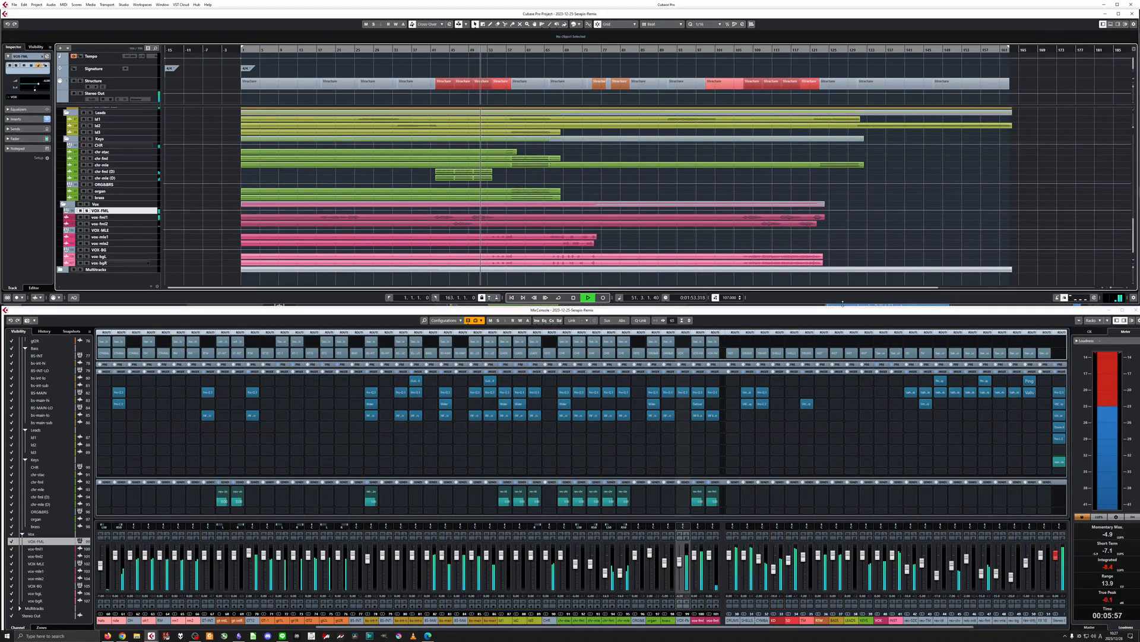
Stretch the project window down to the edge of the mixer window and return focus to the arrangement.
{"action": "left_click_drag", "start_coordinate": [843, 304], "coordinate": [843, 305]}
{"action": "left_click", "coordinate": [841, 312]}
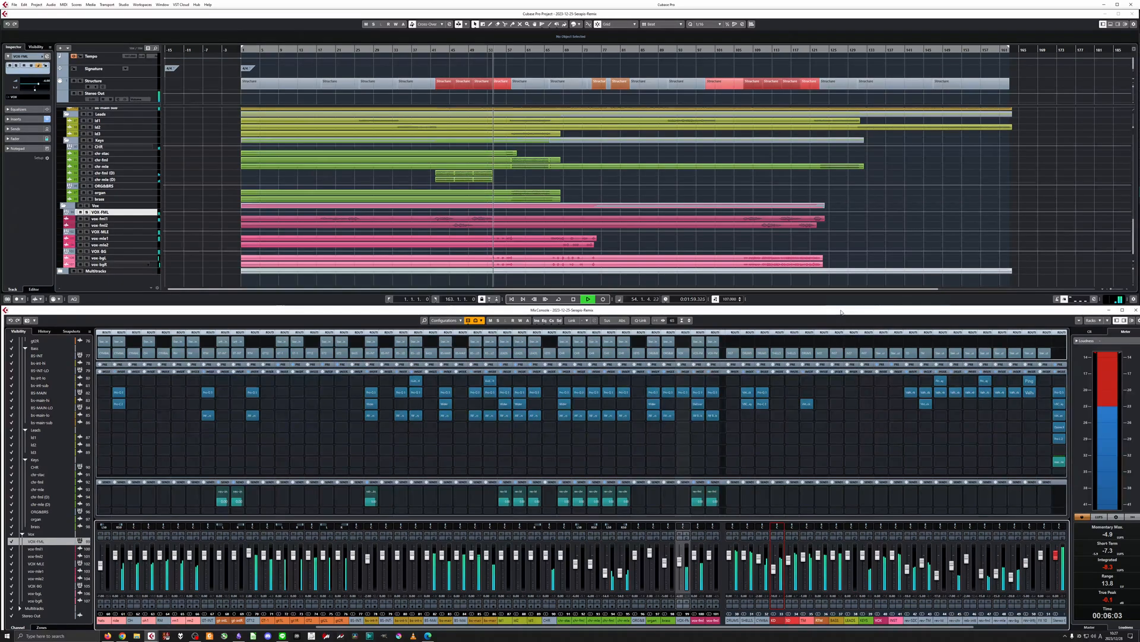
{"action": "left_click", "coordinate": [850, 282]}
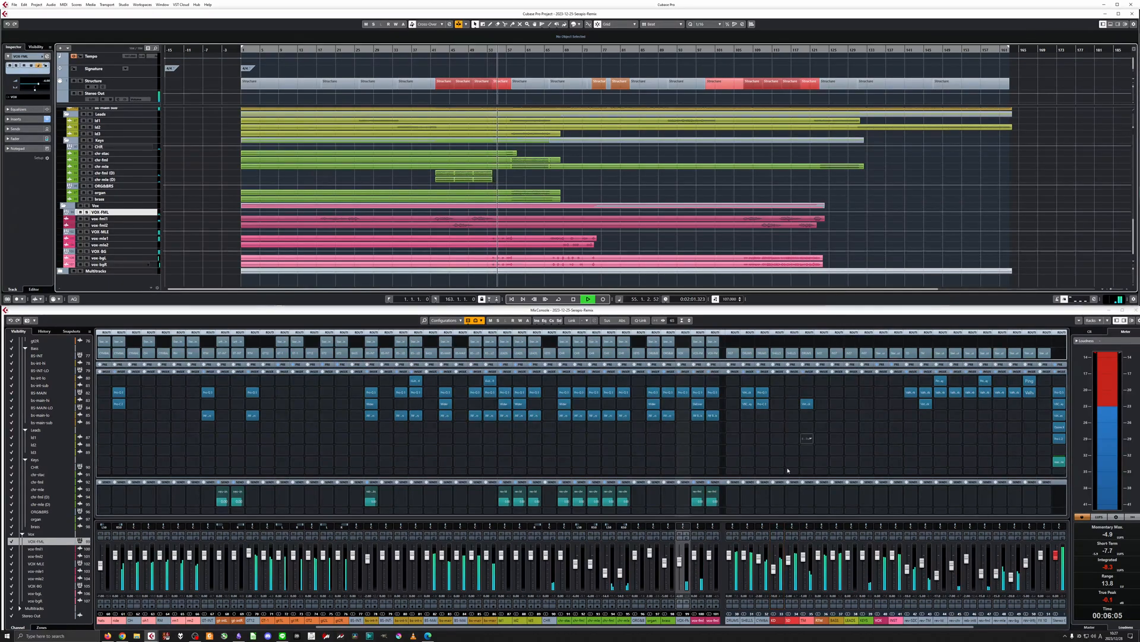
Adjust the faders of two effect return channels, ld1 and GT12 against the playing mix.
{"action": "left_click", "coordinate": [998, 575]}
{"action": "left_click", "coordinate": [1008, 579]}
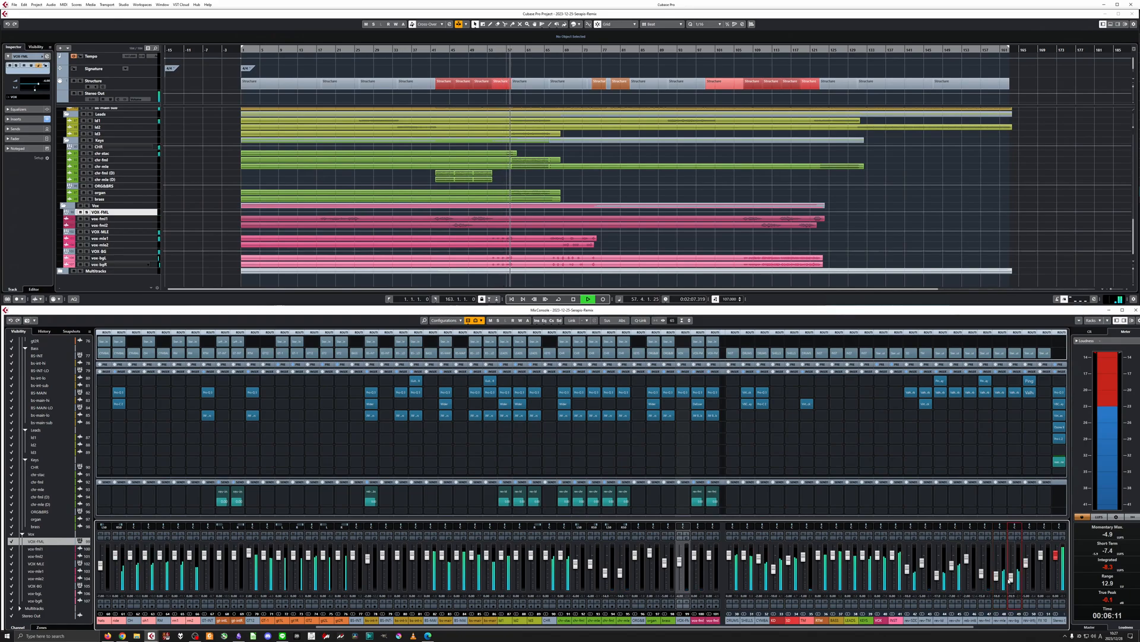
{"action": "left_click", "coordinate": [503, 552]}
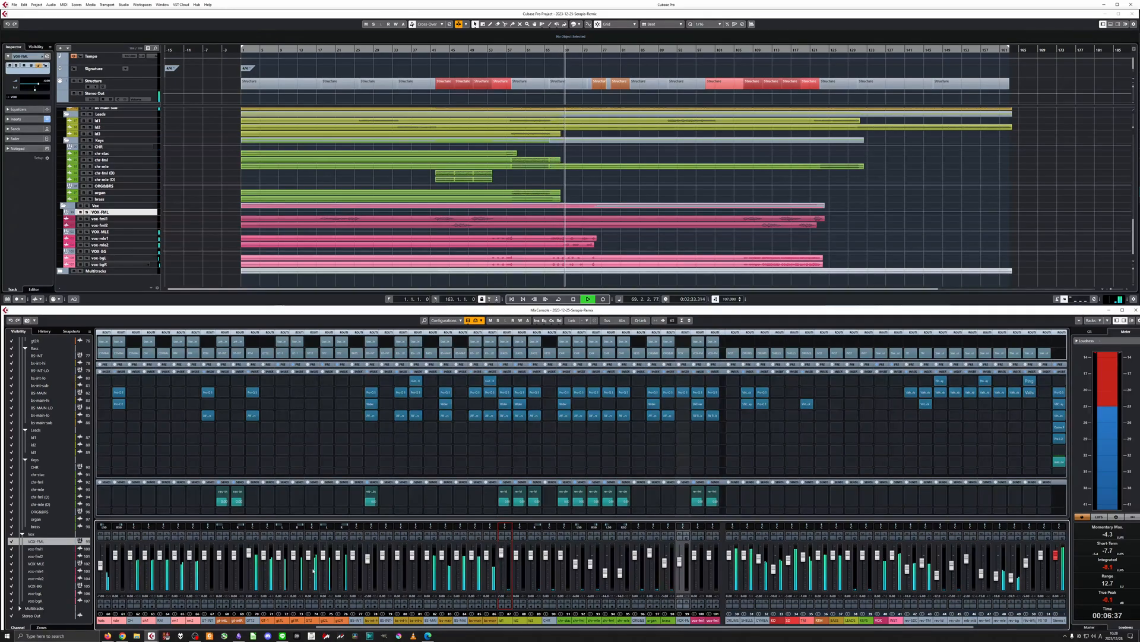
{"action": "left_click", "coordinate": [249, 553]}
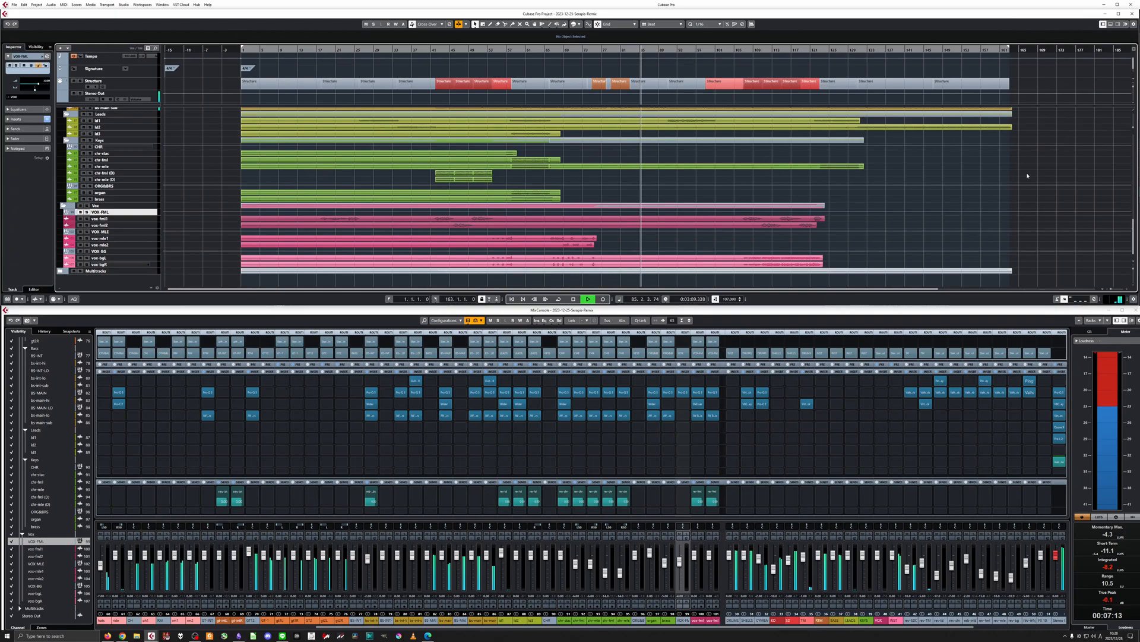
Zoom in on the arrangement and refine the ld1, GT12 and drum group faders during playback.
{"action": "key", "text": "h"}
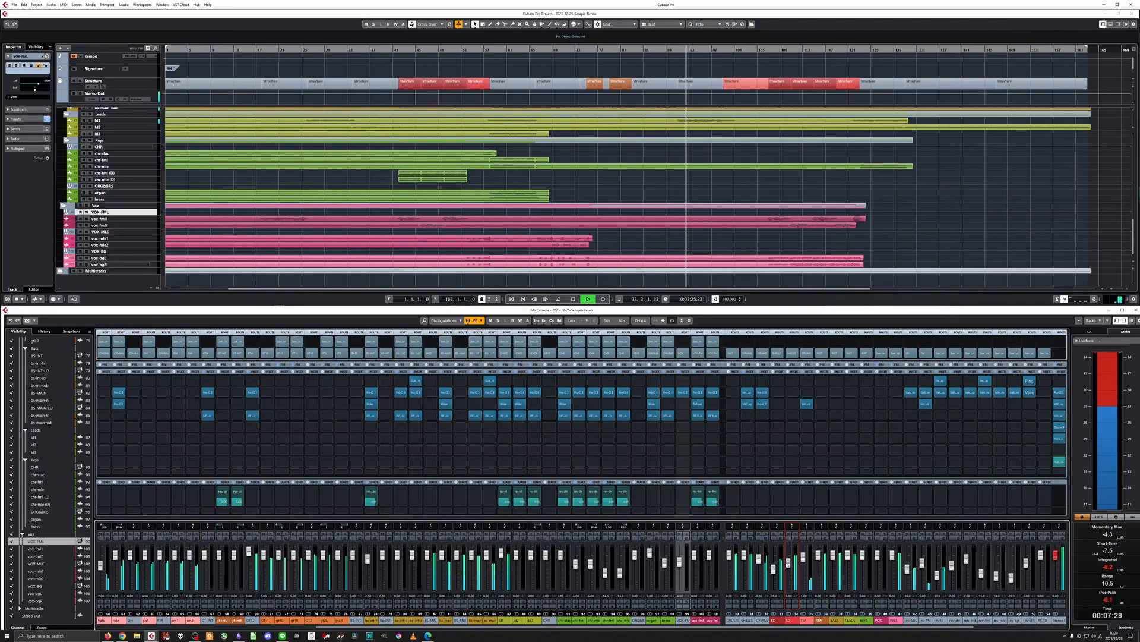
{"action": "left_click", "coordinate": [500, 554]}
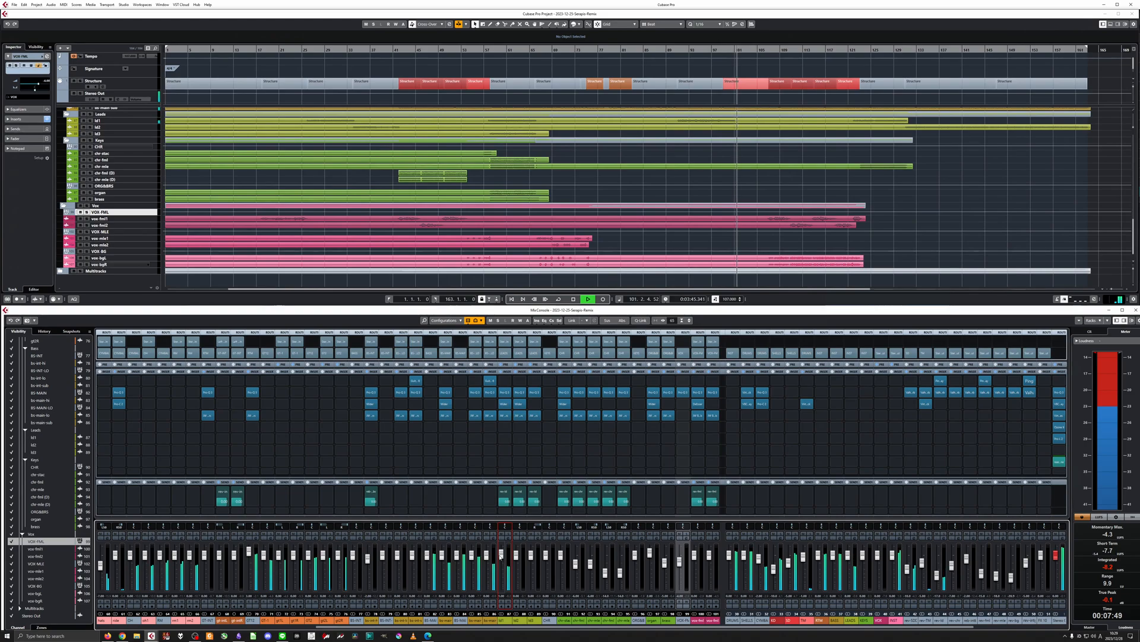
{"action": "left_click", "coordinate": [249, 551]}
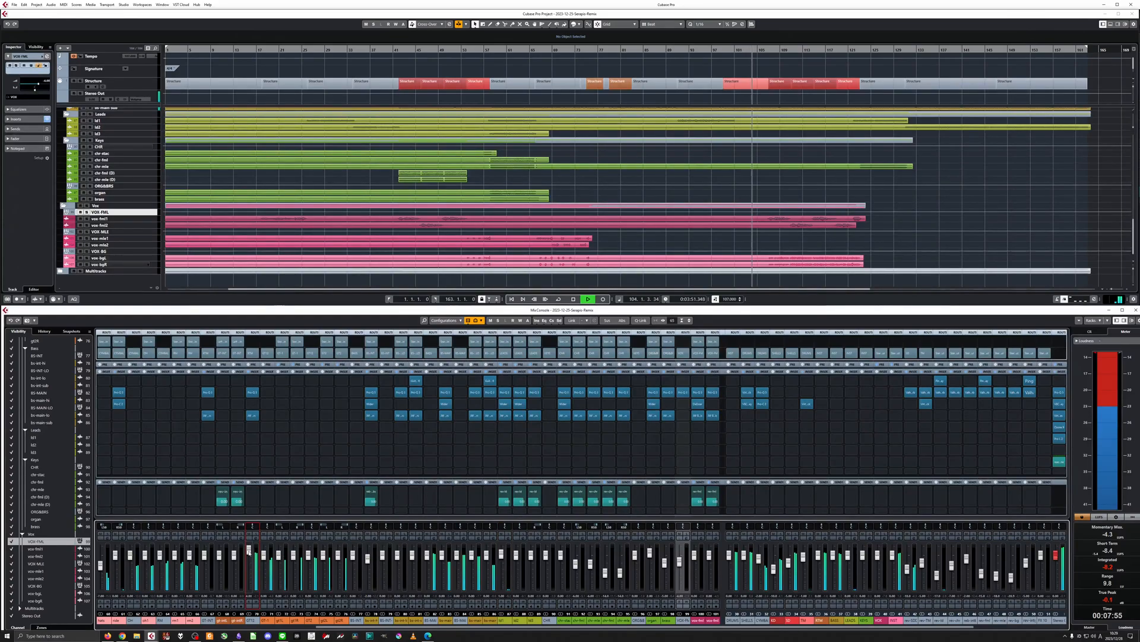
{"action": "left_click", "coordinate": [788, 563]}
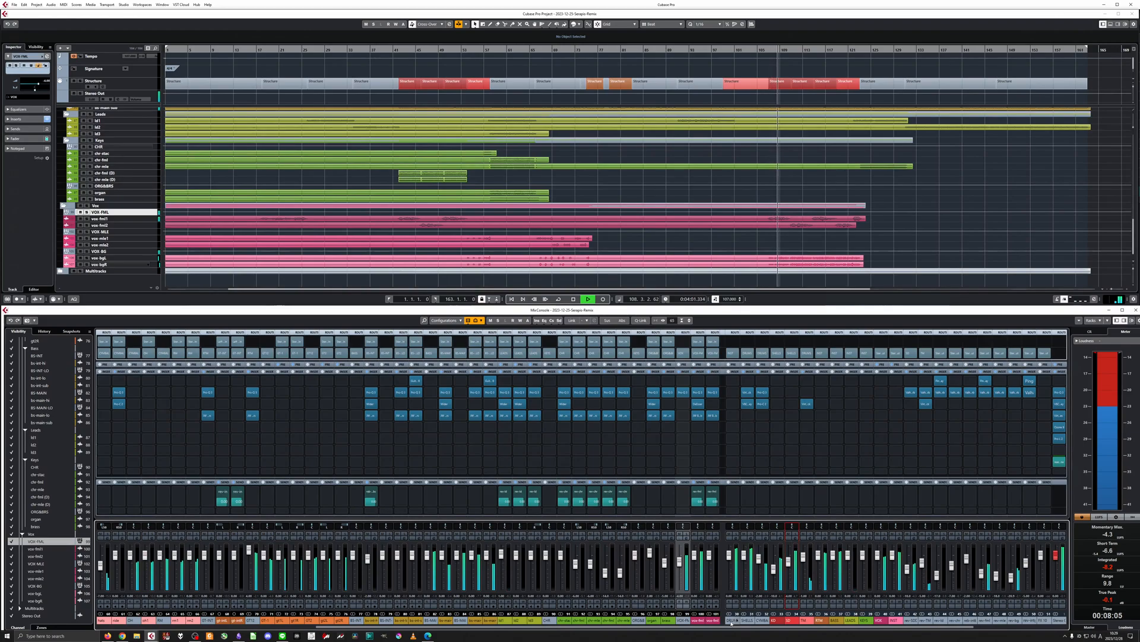
Bring the vocal channels into mixer view, adjust the VOX-BG fader and select that channel.
{"action": "scroll", "coordinate": [675, 624], "scroll_direction": "right", "scroll_amount": 3}
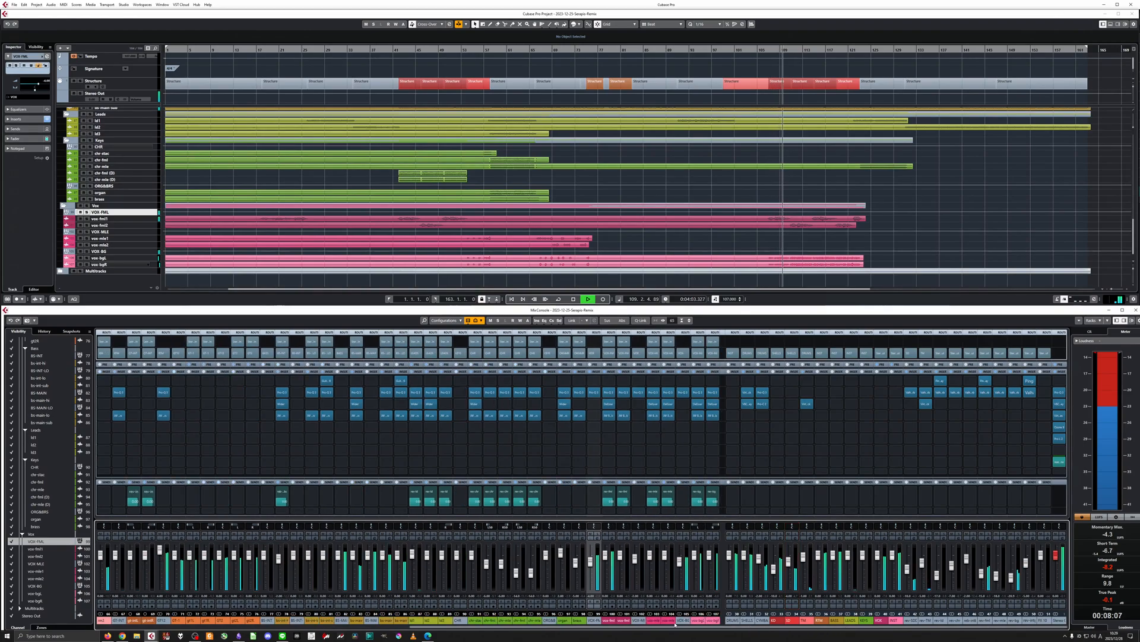
{"action": "scroll", "coordinate": [677, 565], "scroll_direction": "down", "scroll_amount": 2}
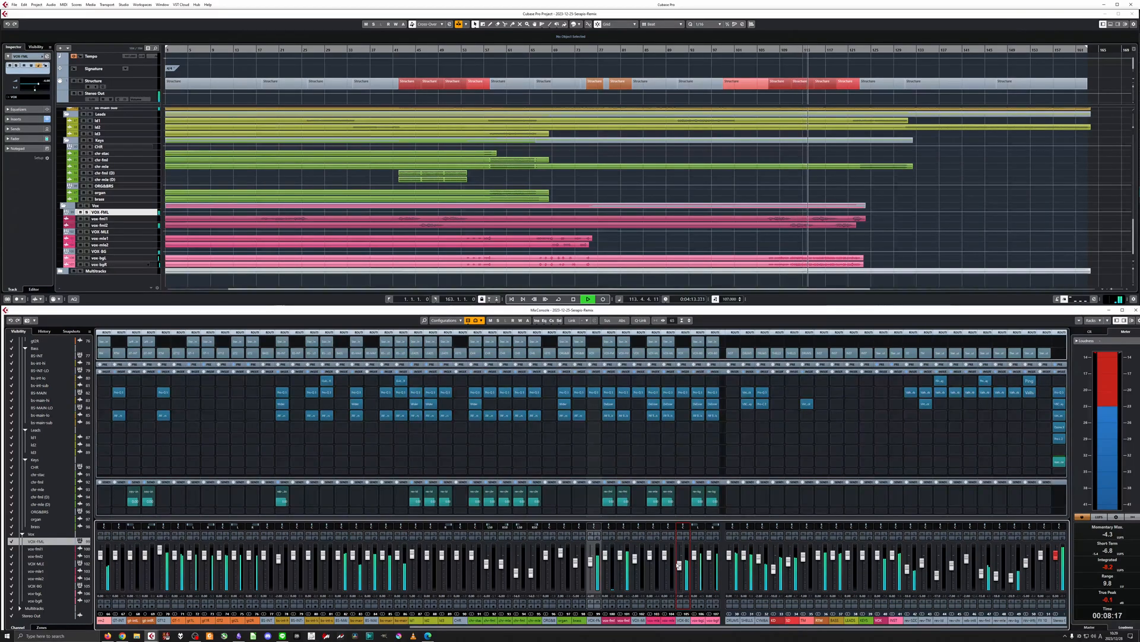
{"action": "left_click", "coordinate": [681, 620]}
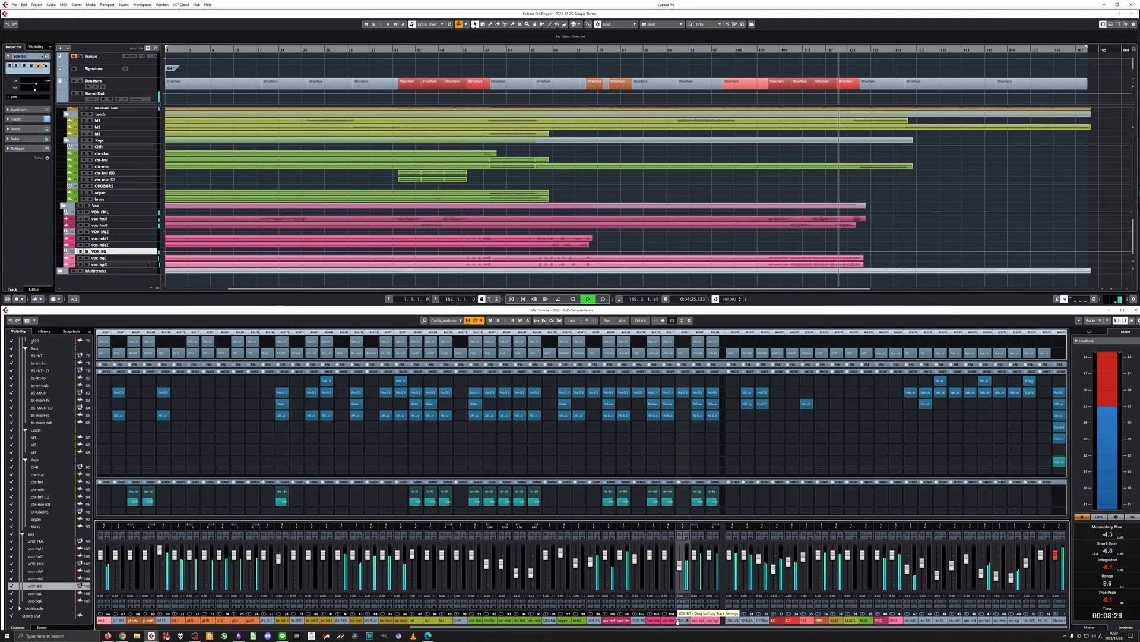
{"action": "scroll", "coordinate": [776, 572], "scroll_direction": "up", "scroll_amount": 2}
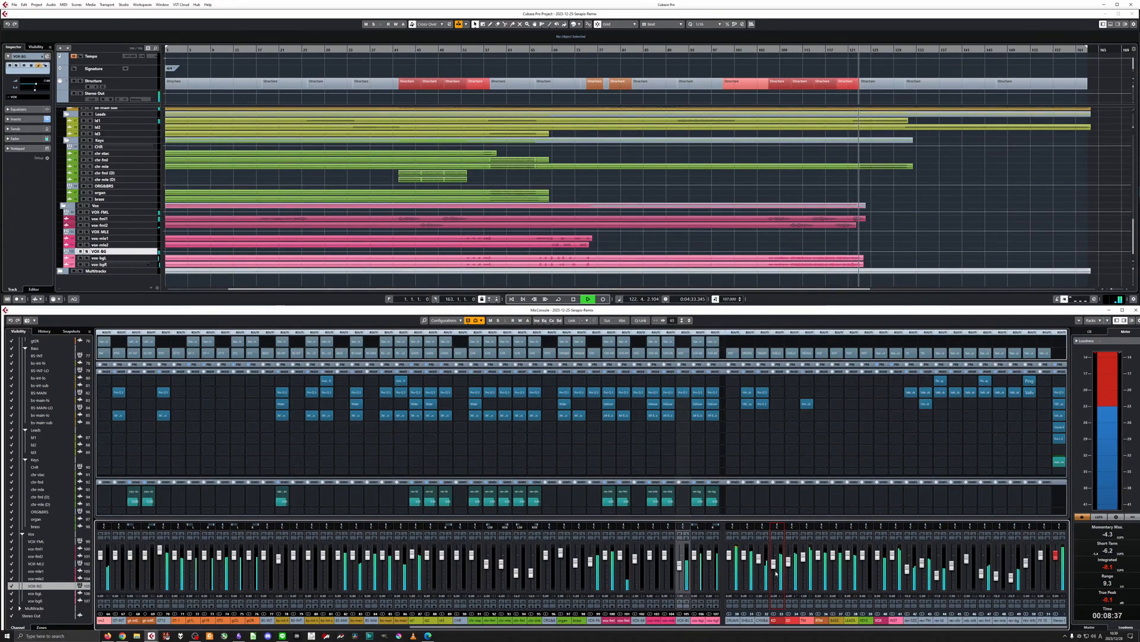
Show the whole arrangement, look through its tracks while the song plays out, and stop playback at the end.
{"action": "left_click", "coordinate": [841, 282]}
{"action": "key", "text": "g"}
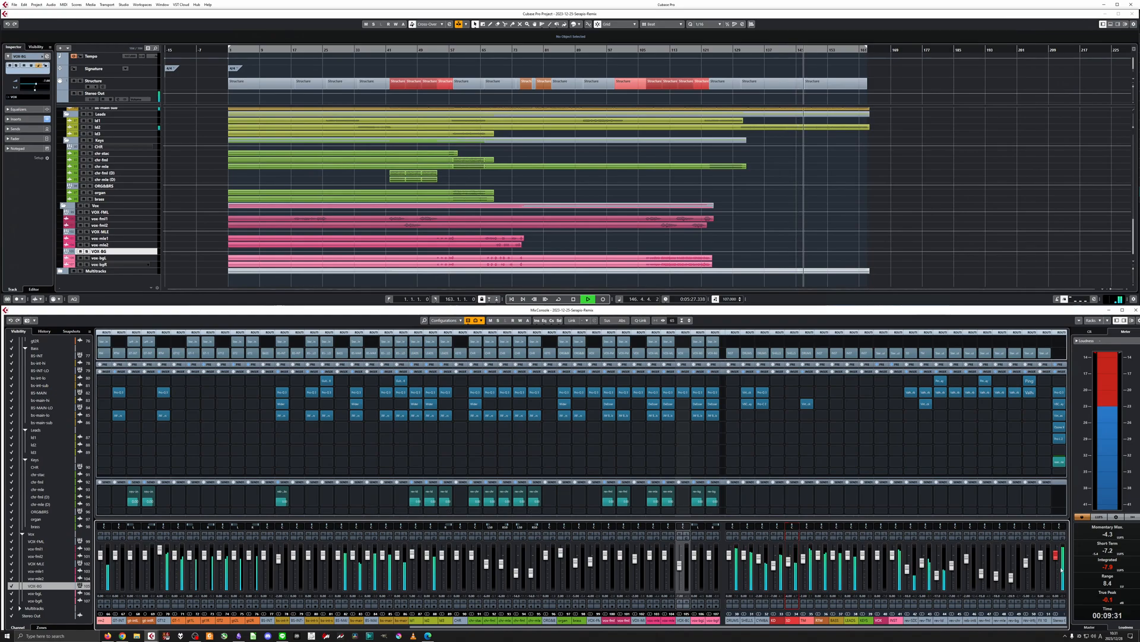
{"action": "scroll", "coordinate": [888, 179], "scroll_direction": "up", "scroll_amount": 5}
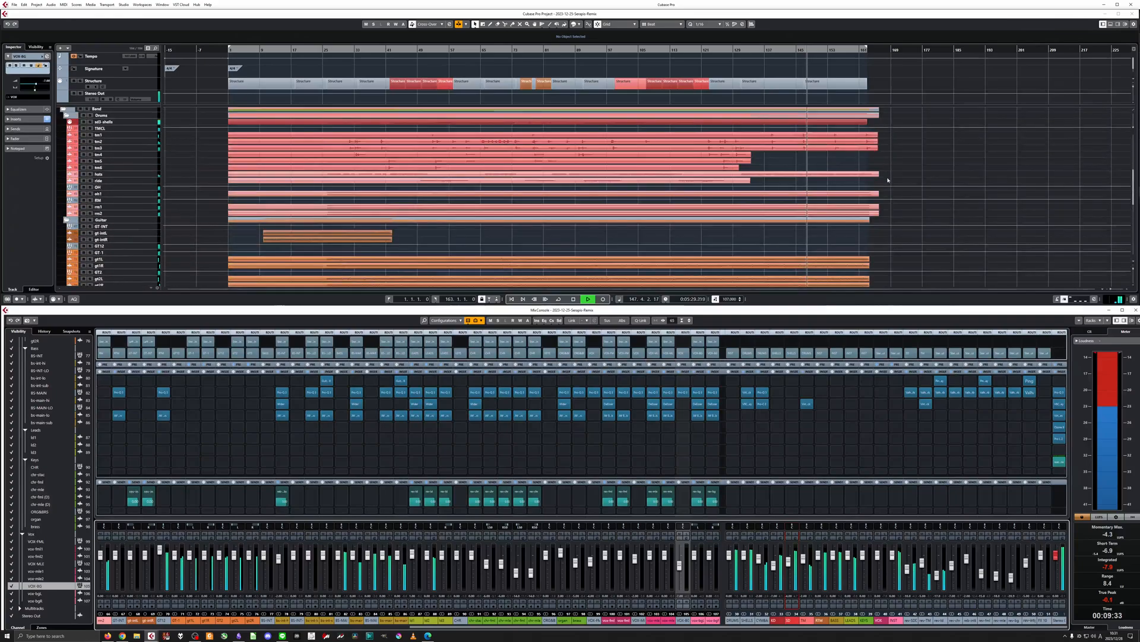
{"action": "scroll", "coordinate": [888, 179], "scroll_direction": "down", "scroll_amount": 5}
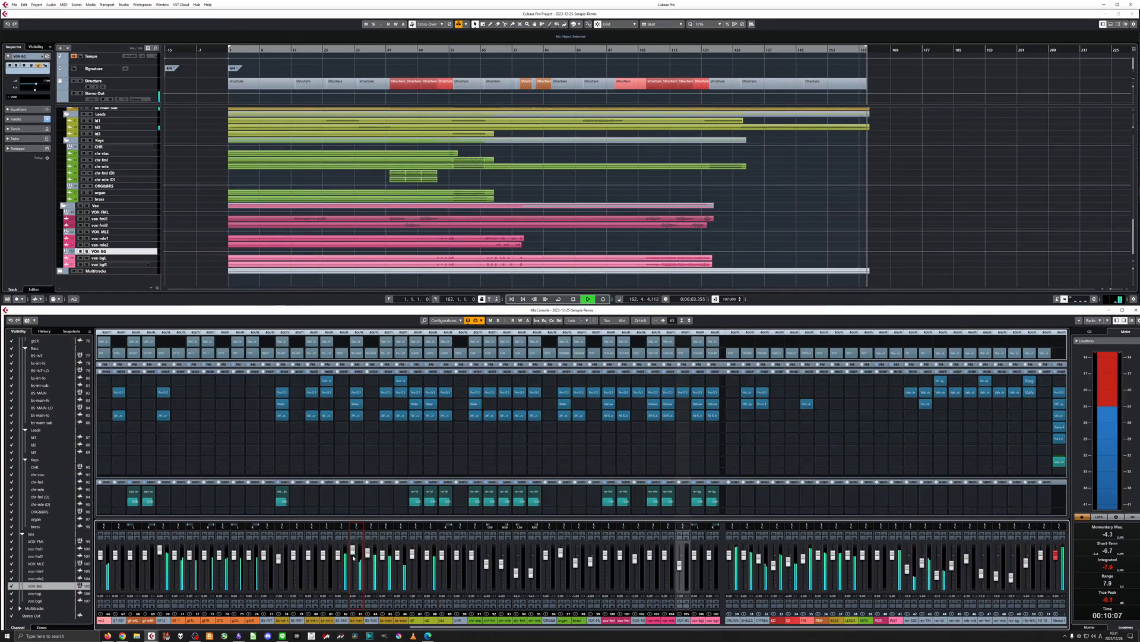
{"action": "key", "text": "space"}
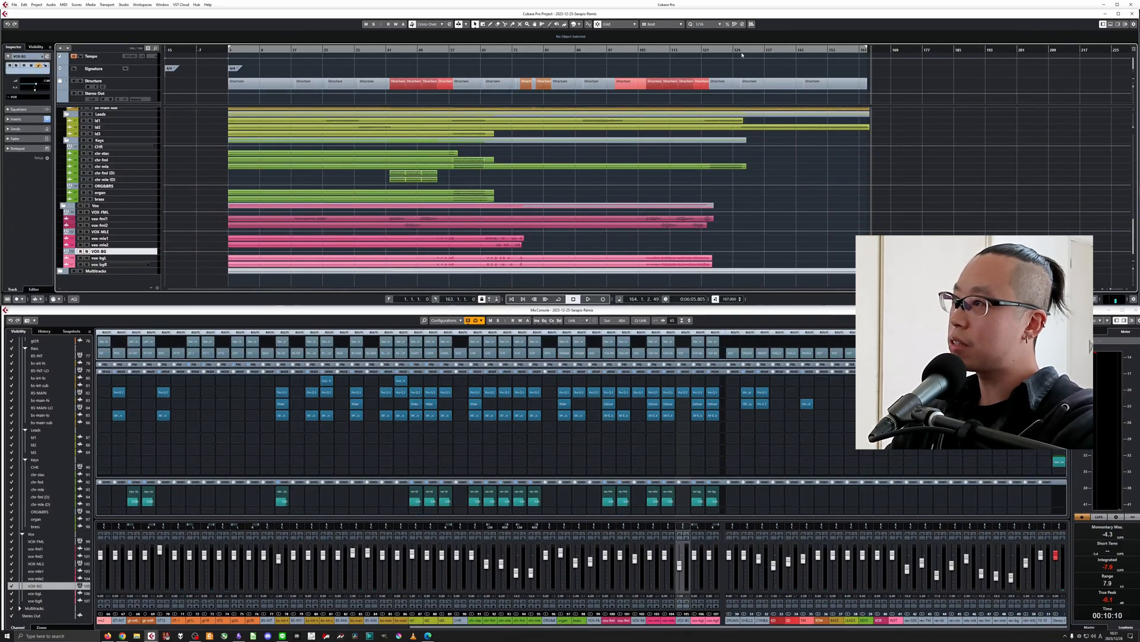
Audition the song briefly from about bar 130, then place the cursor at the start of the first red Structure section.
{"action": "left_click", "coordinate": [738, 50]}
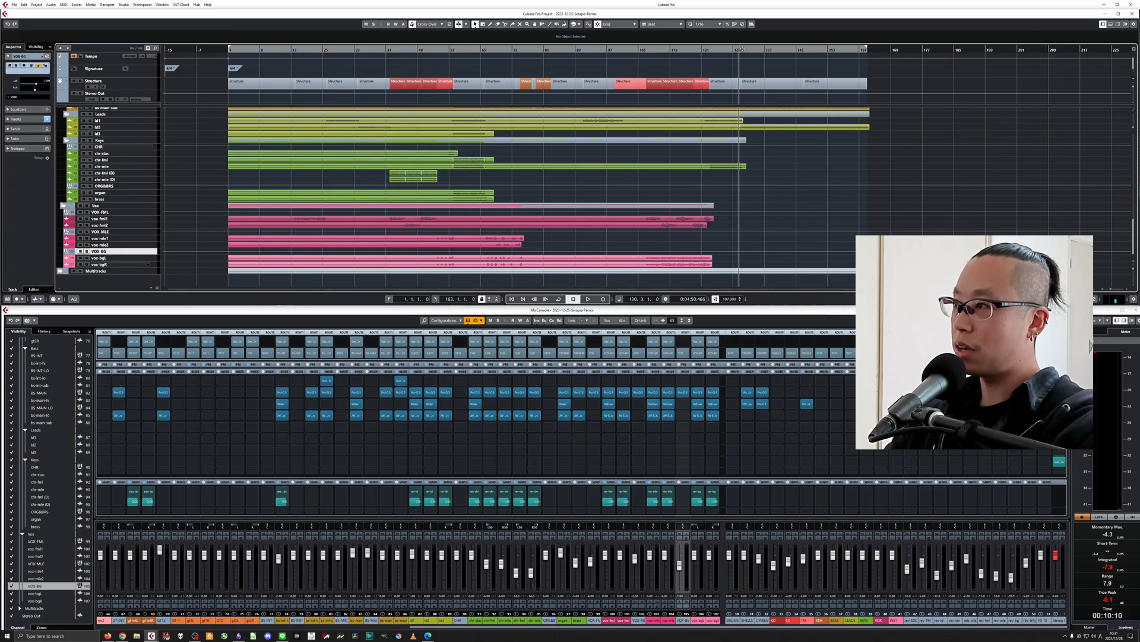
{"action": "key", "text": "space"}
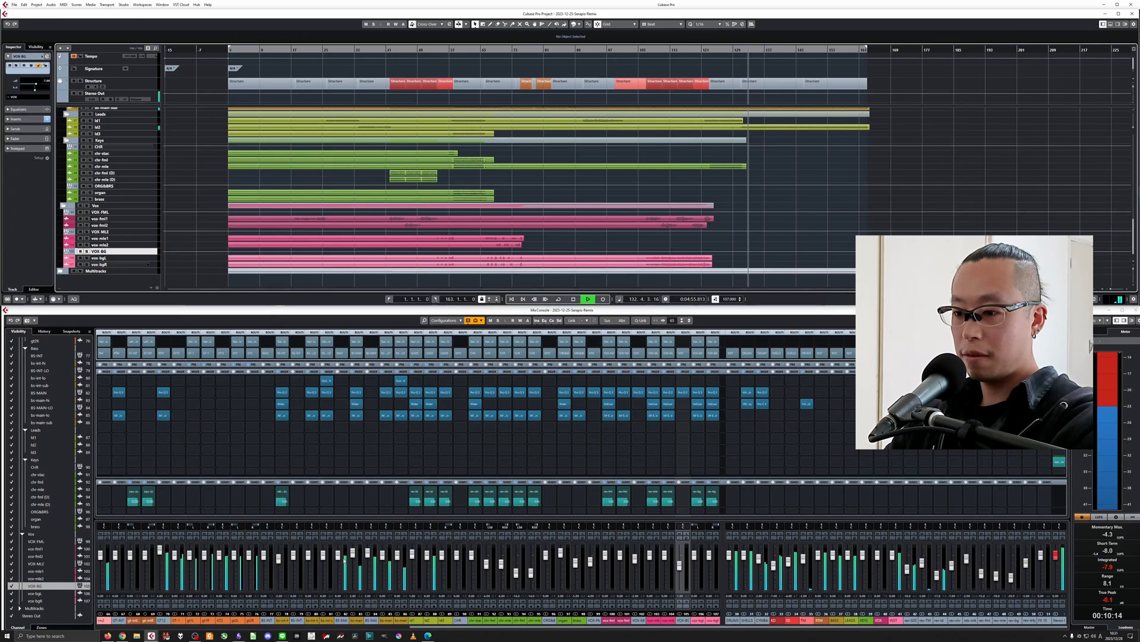
{"action": "key", "text": "space"}
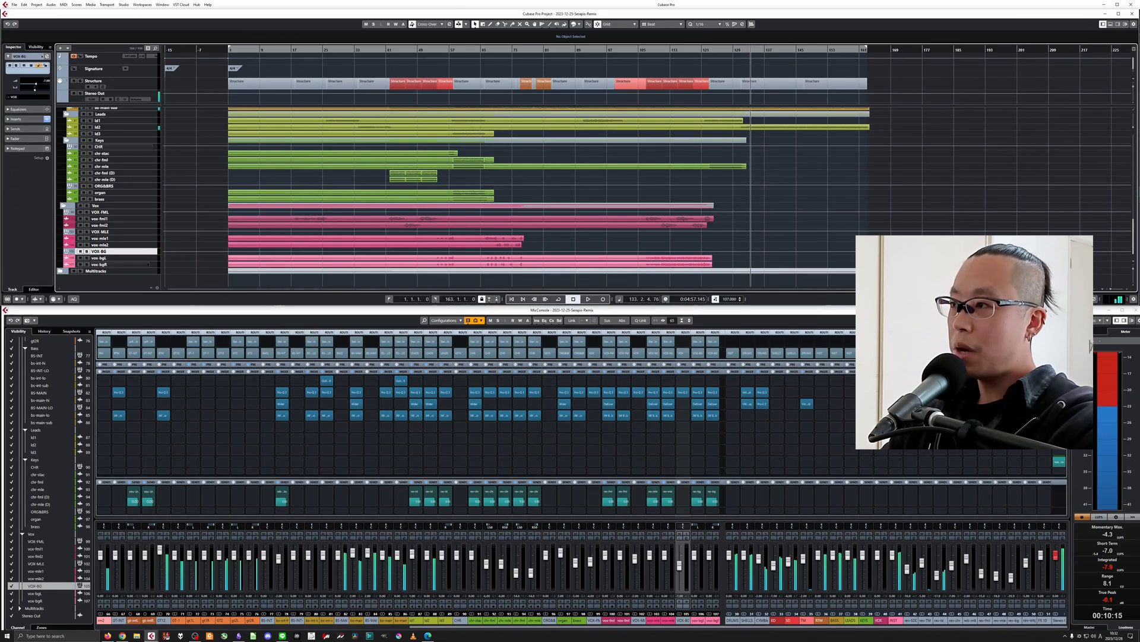
{"action": "left_click", "coordinate": [296, 50]}
{"action": "key", "text": "h"}
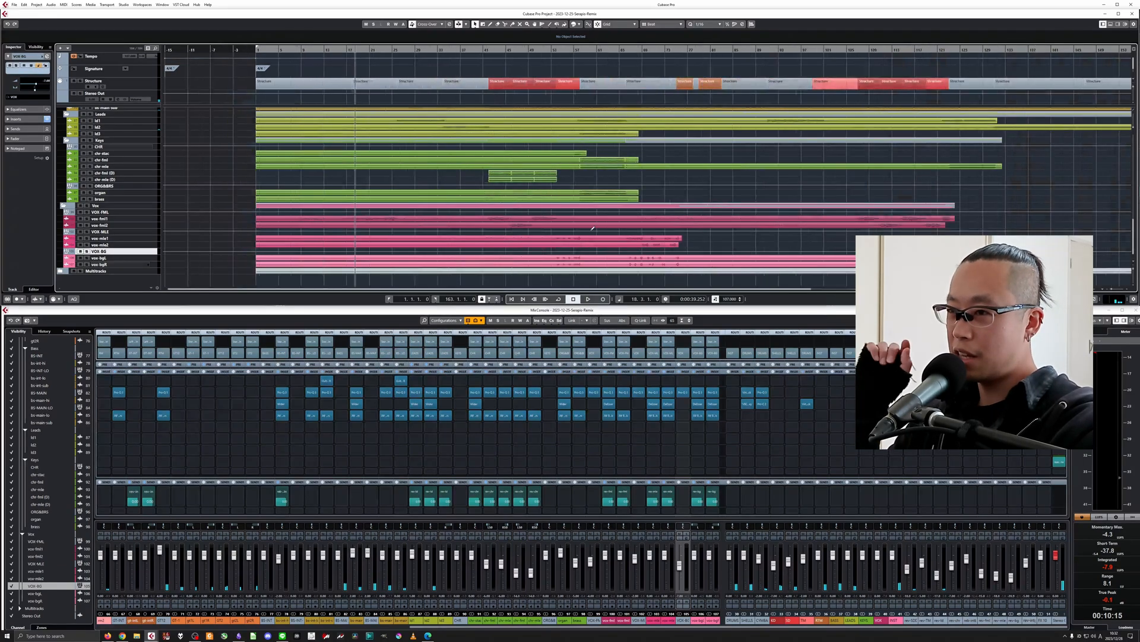
{"action": "left_click", "coordinate": [488, 50]}
Insert soothe2 in the third insert slot of the VOX group channel and solo the vocals.
{"action": "left_click", "coordinate": [882, 404]}
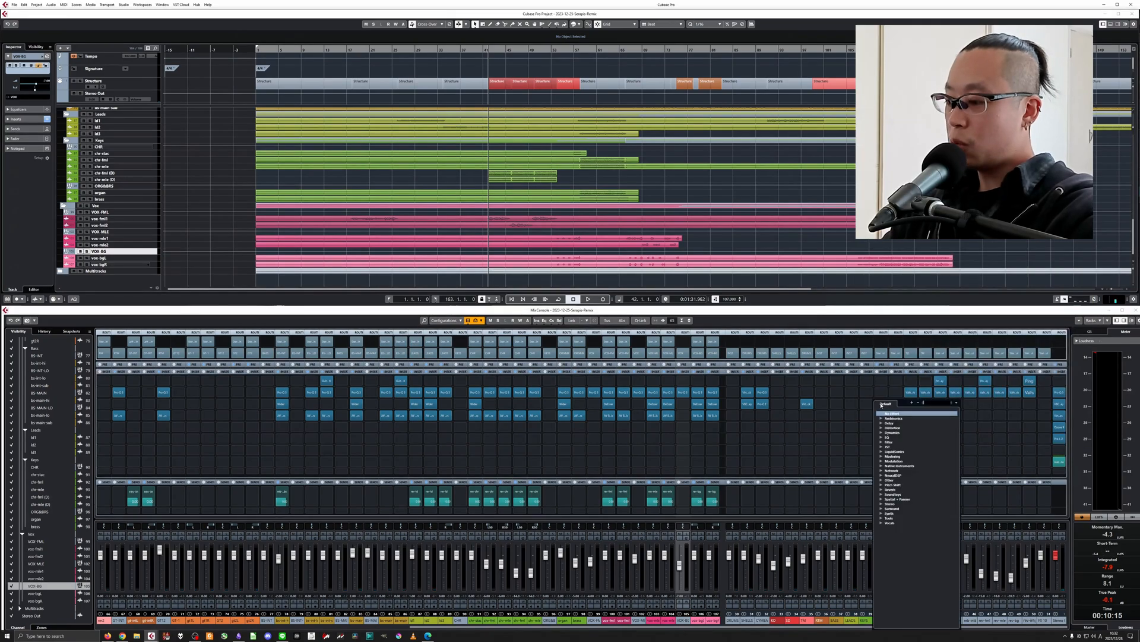
{"action": "type", "text": "soot"}
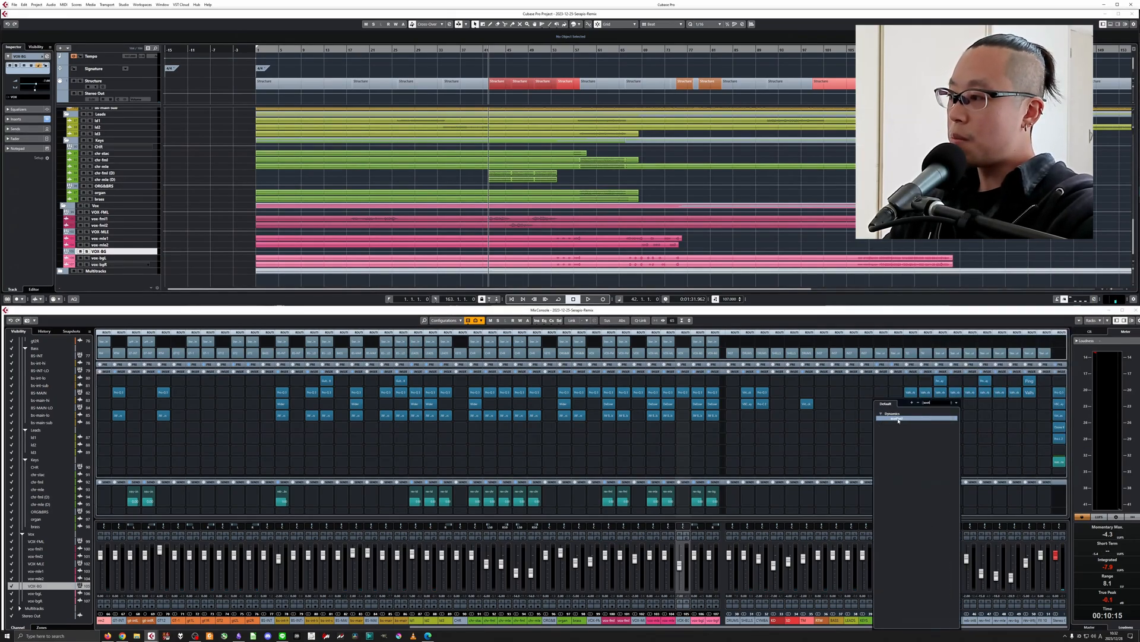
{"action": "key", "text": "Return"}
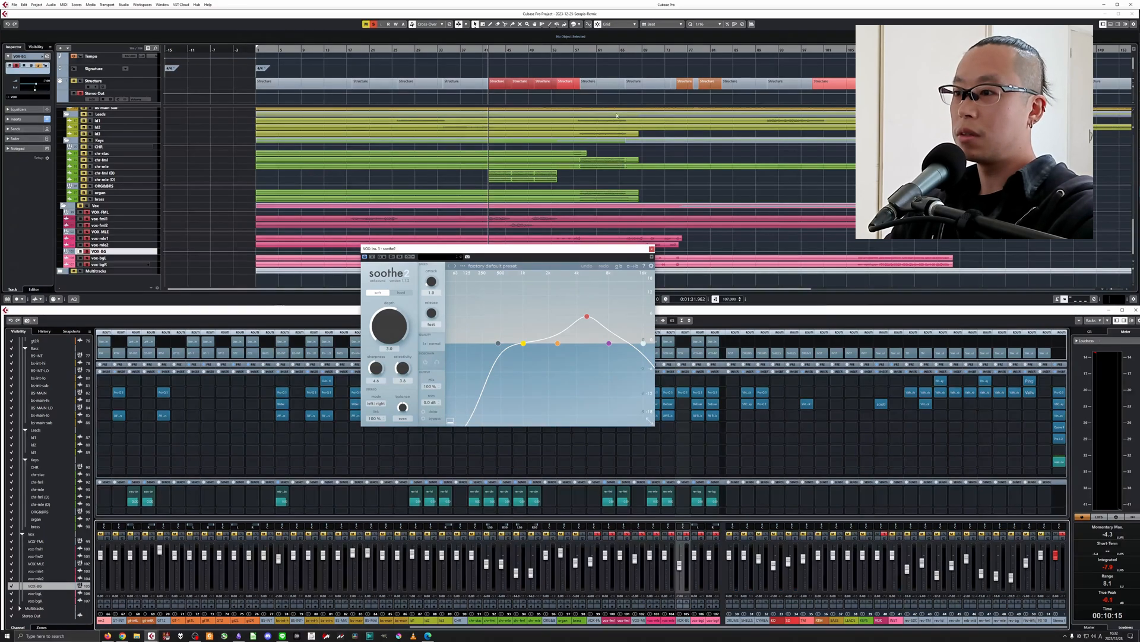
Set the soothe2 depth to -0.9 while playing the soloed vocals, trying a much lower depth first.
{"action": "key", "text": "space"}
{"action": "left_click_drag", "start_coordinate": [165, 312], "coordinate": [156, 569]}
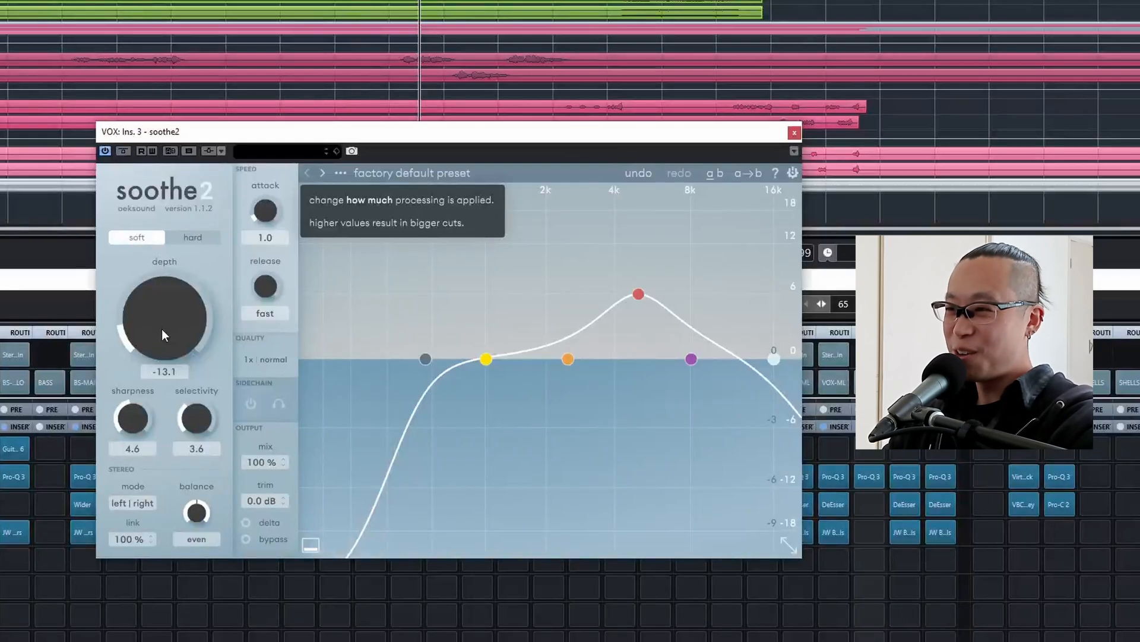
{"action": "left_click_drag", "start_coordinate": [161, 329], "coordinate": [179, 268]}
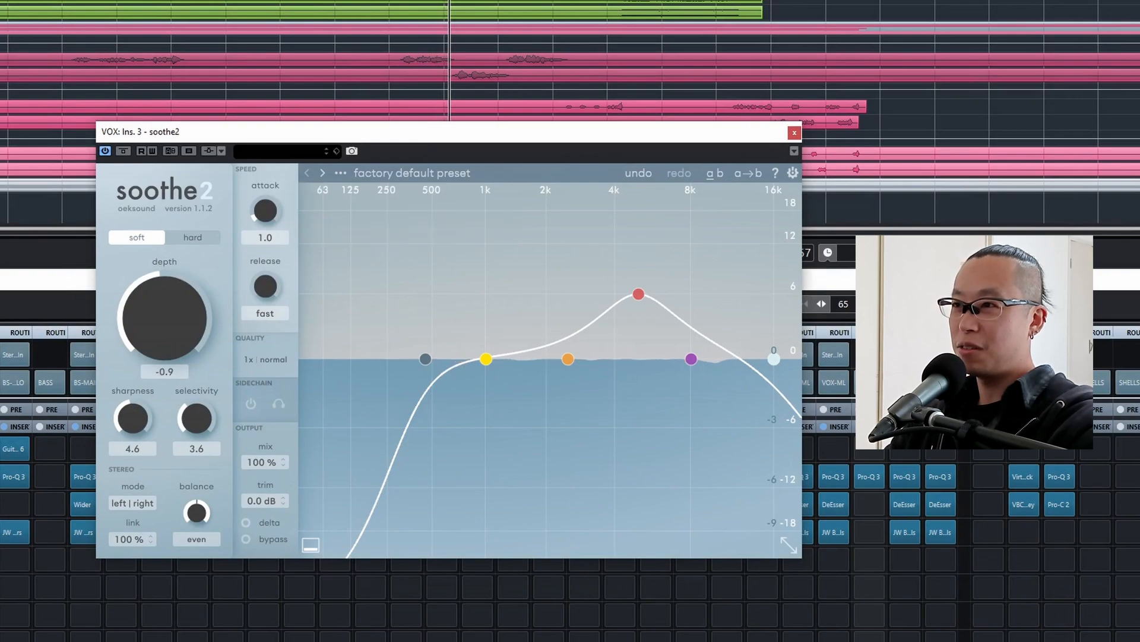
{"action": "key", "text": "space"}
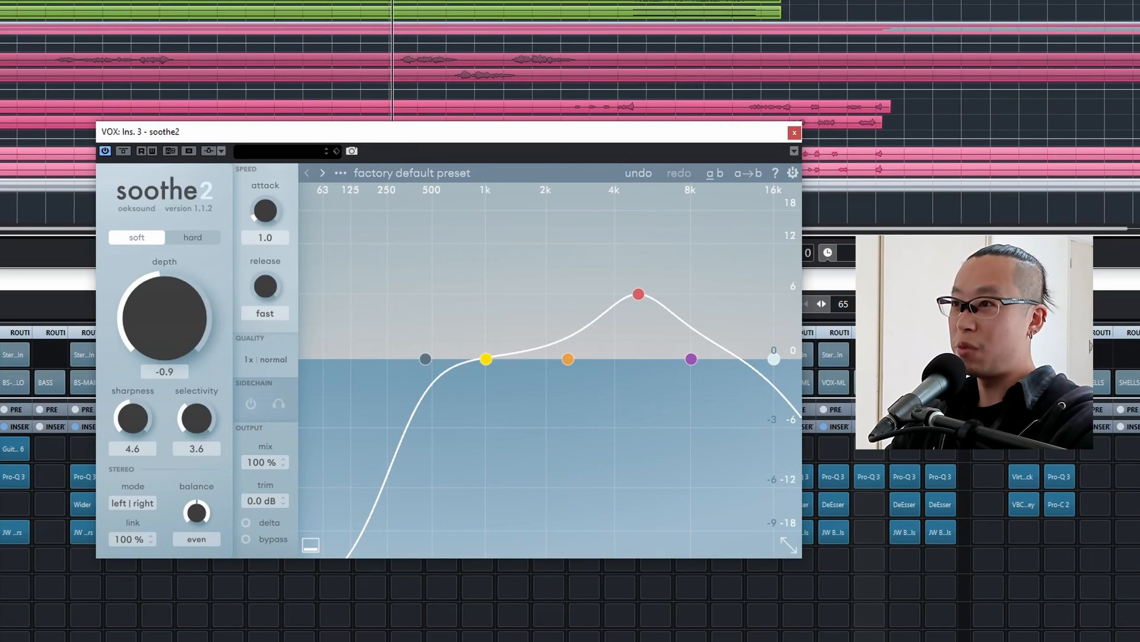
Compare the vocals with soothe2 bypassed and active, close the plug-in and return the cursor to the first red Structure section.
{"action": "key", "text": "space"}
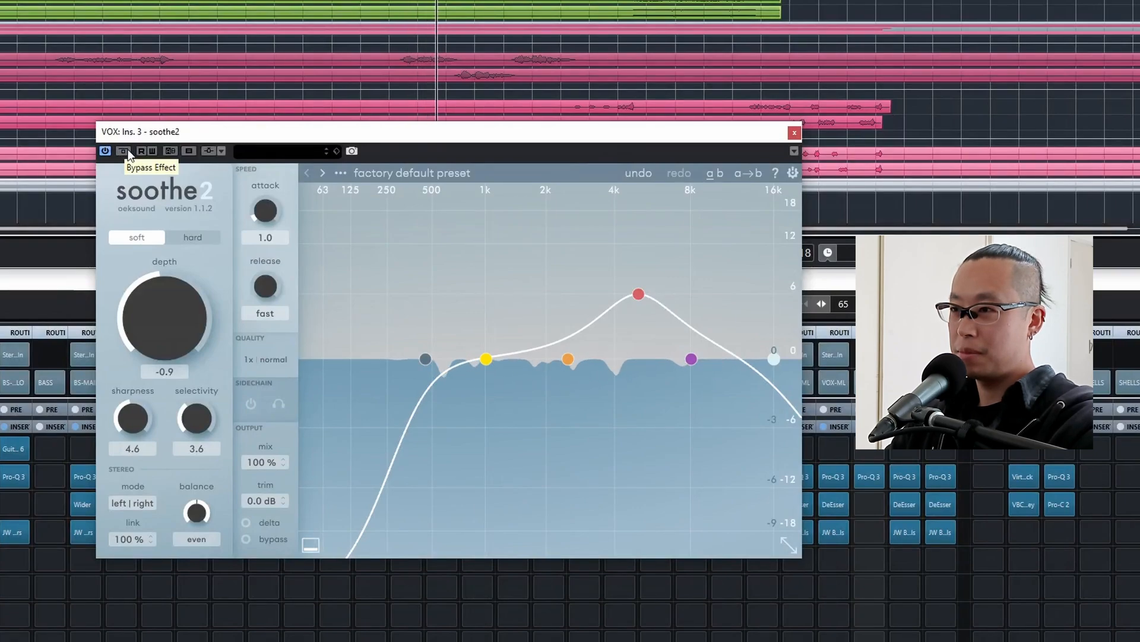
{"action": "left_click", "coordinate": [124, 150]}
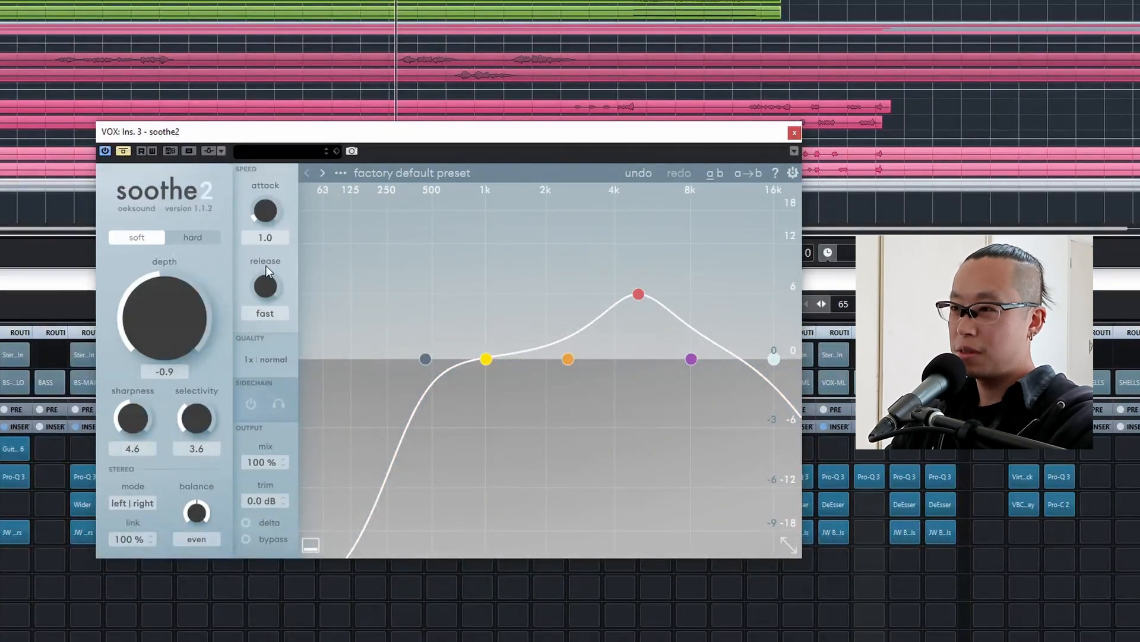
{"action": "left_click", "coordinate": [126, 149]}
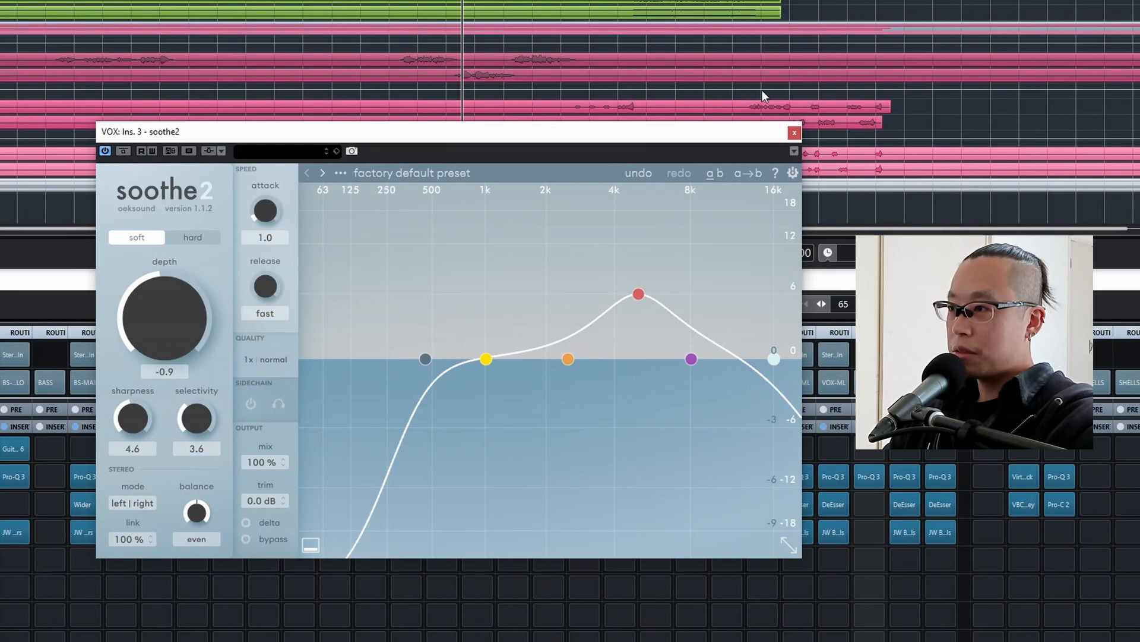
{"action": "left_click", "coordinate": [794, 132]}
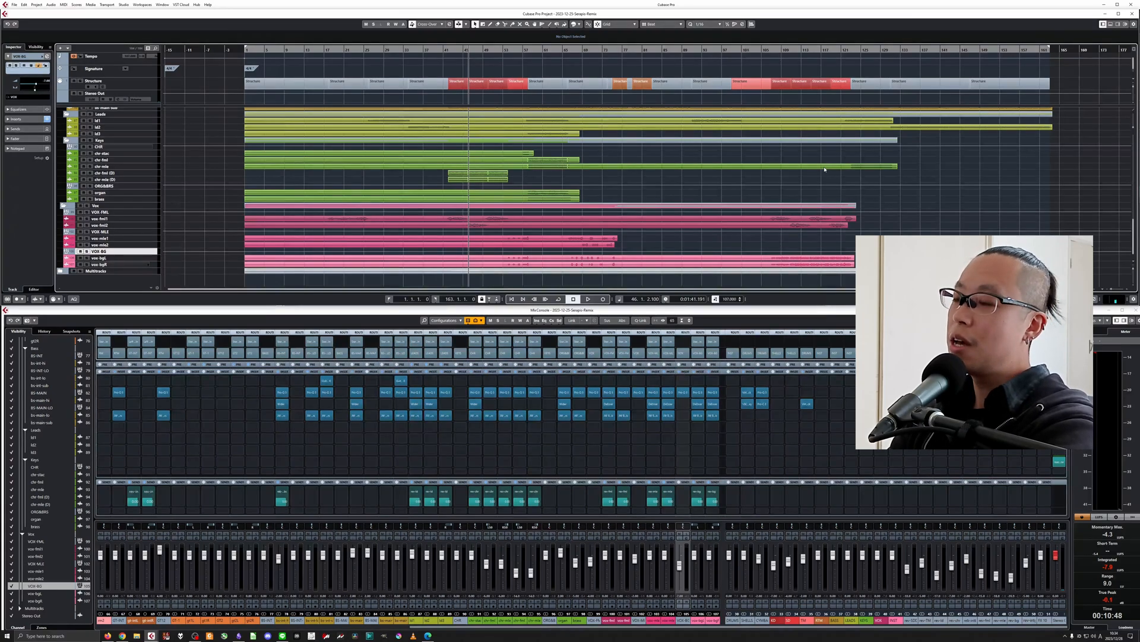
{"action": "left_click", "coordinate": [446, 51]}
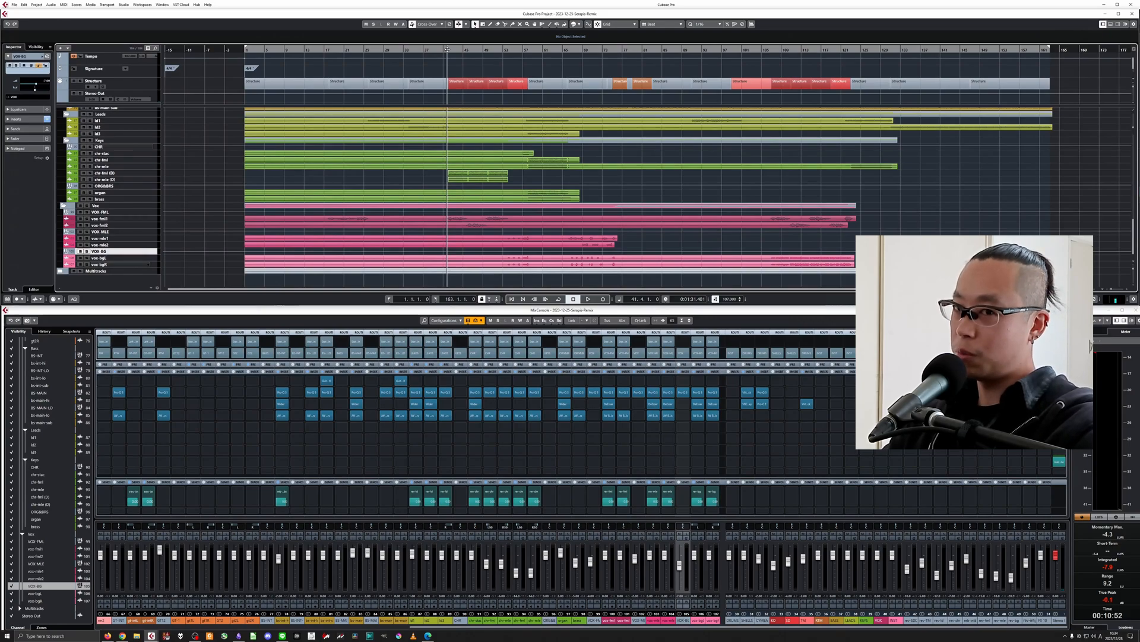
Audition the full mix from the first red Structure section, then the earlier passage from about bar 25.
{"action": "key", "text": "space"}
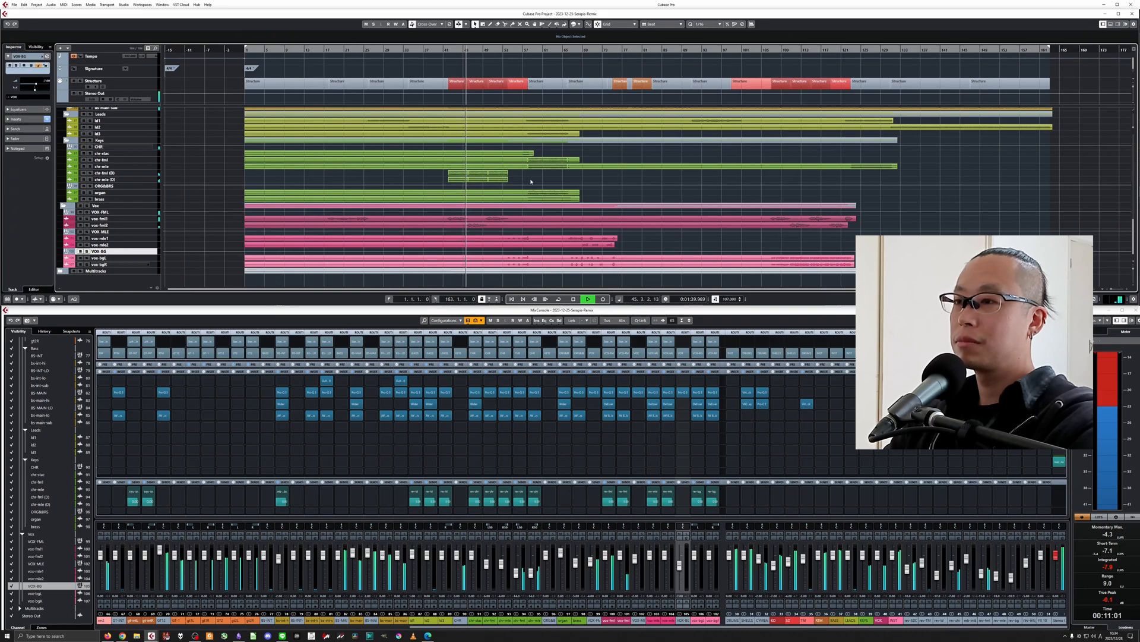
{"action": "key", "text": "space"}
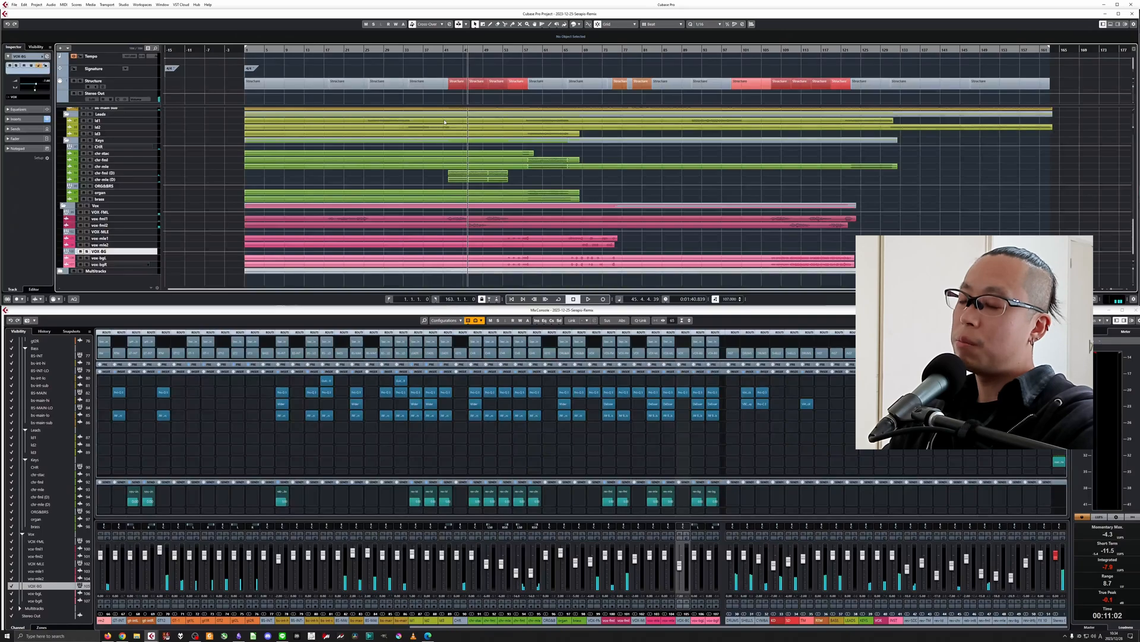
{"action": "left_click", "coordinate": [367, 48]}
{"action": "key", "text": "space"}
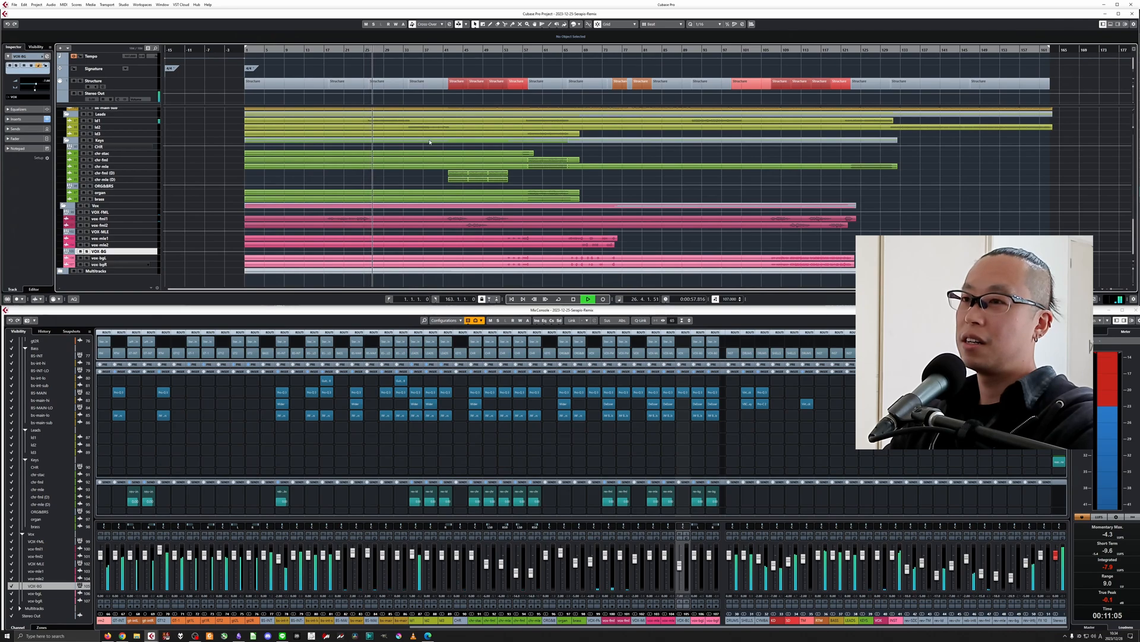
{"action": "key", "text": "space"}
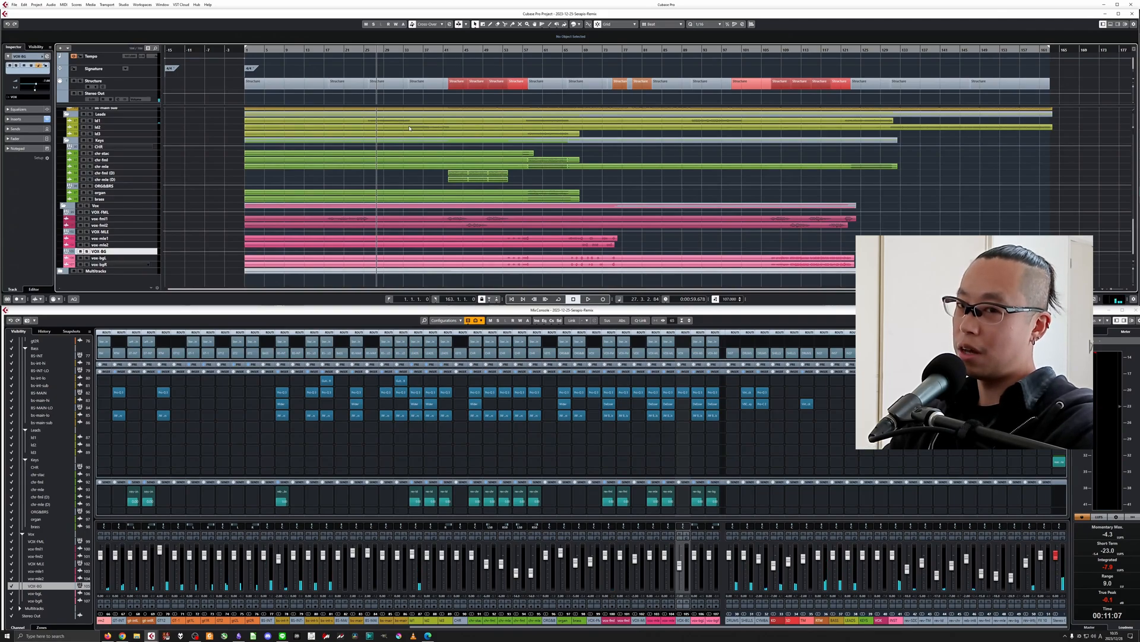
{"action": "key", "text": "space"}
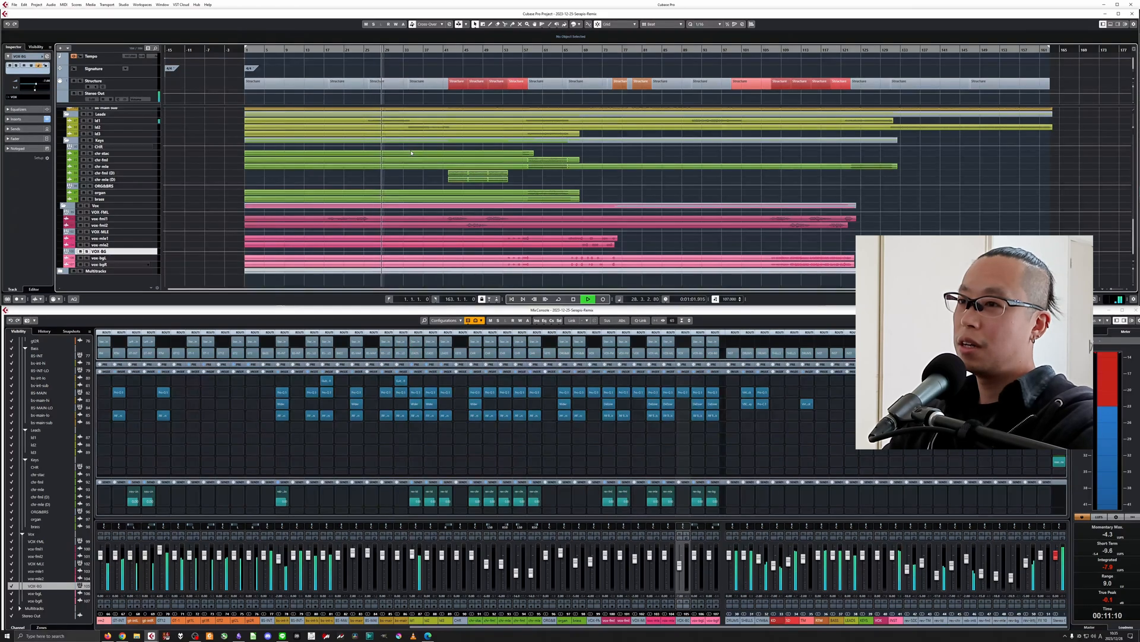
{"action": "key", "text": "space"}
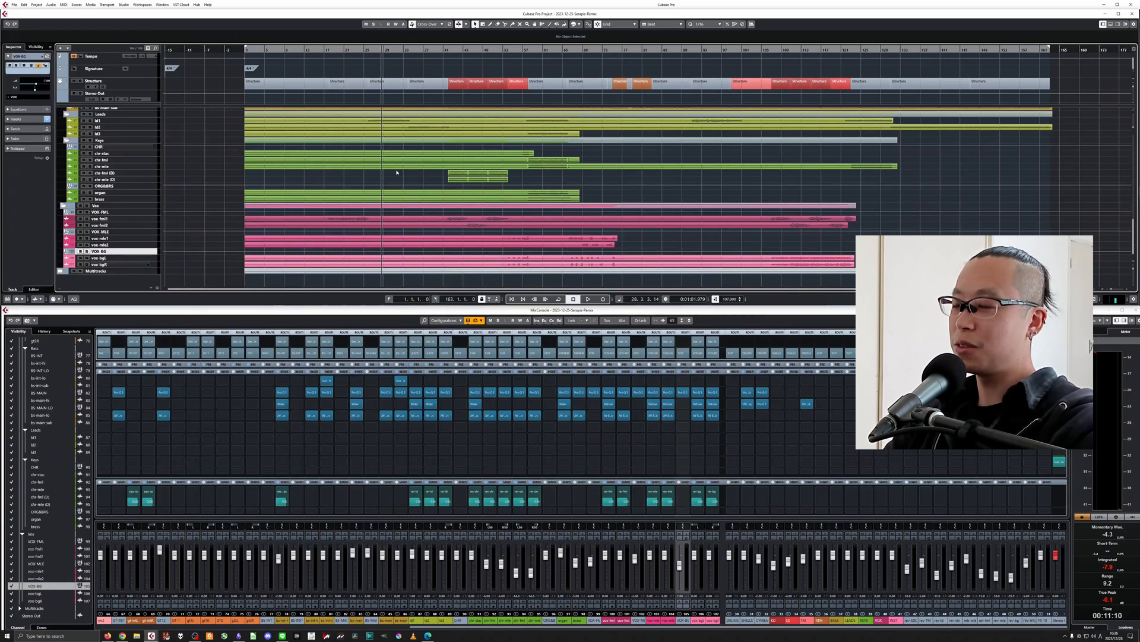
Place the cursor at about bar 42, near the start of the first red Structure section.
{"action": "left_click", "coordinate": [447, 50]}
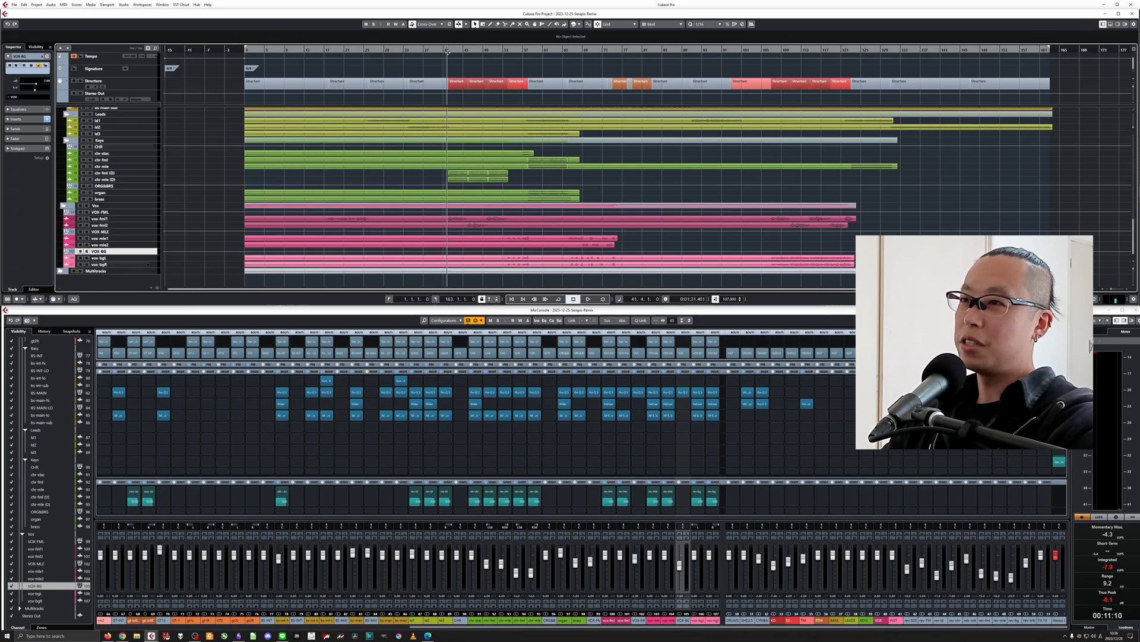
{"action": "key", "text": "h"}
{"action": "key", "text": "h"}
{"action": "key", "text": "h"}
{"action": "key", "text": "h"}
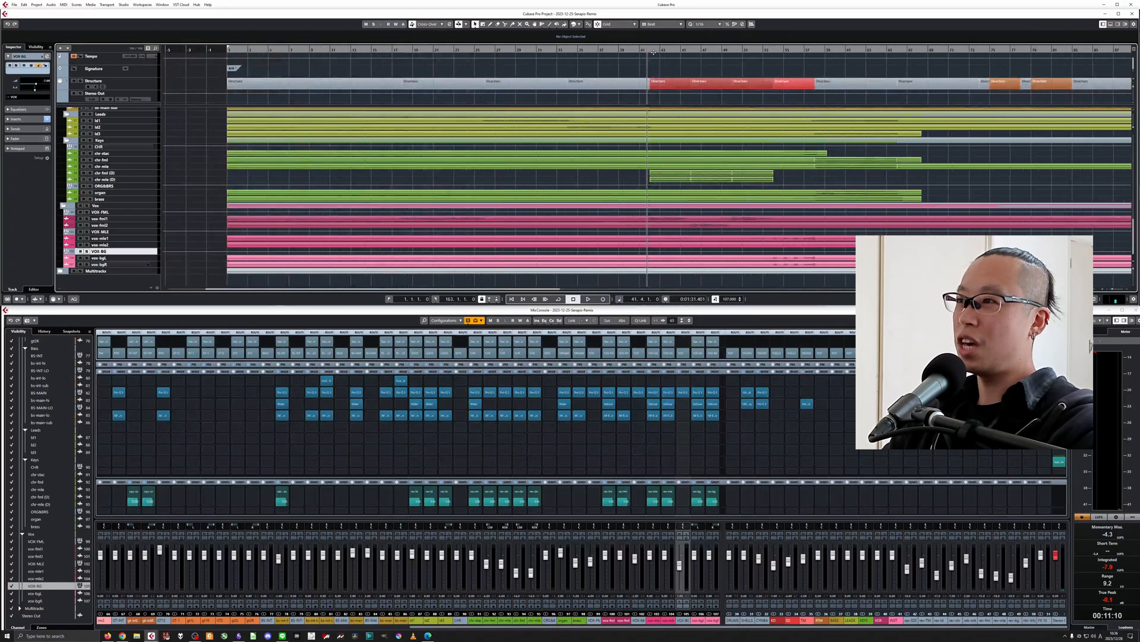
{"action": "left_click", "coordinate": [652, 50]}
{"action": "mouse_move", "coordinate": [896, 178]}
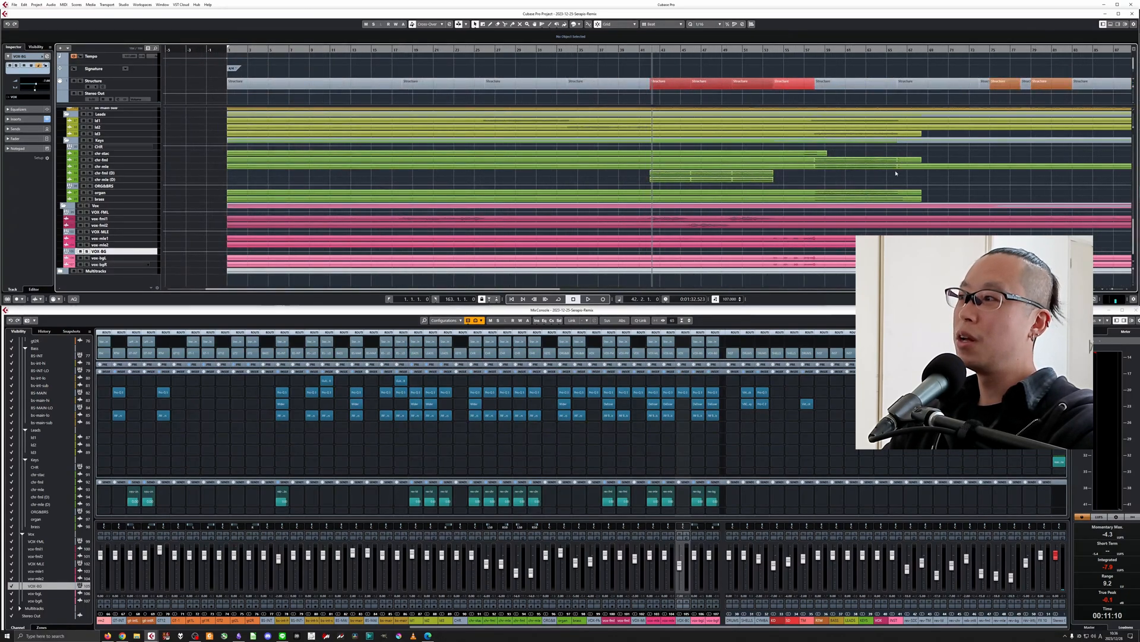
{"action": "key", "text": "g"}
{"action": "key", "text": "g"}
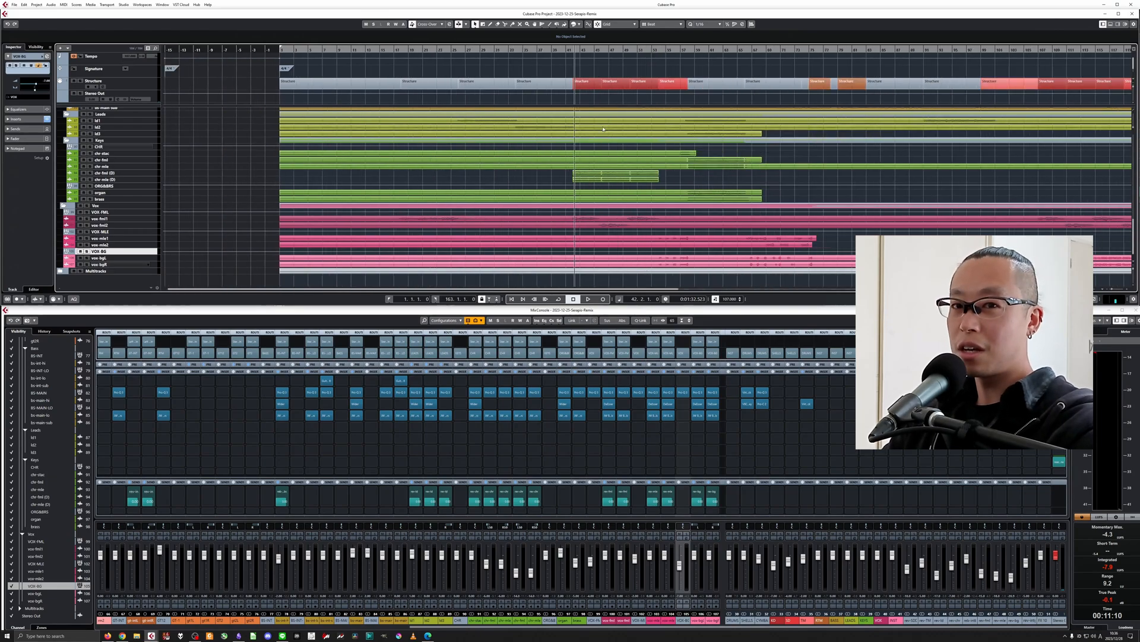